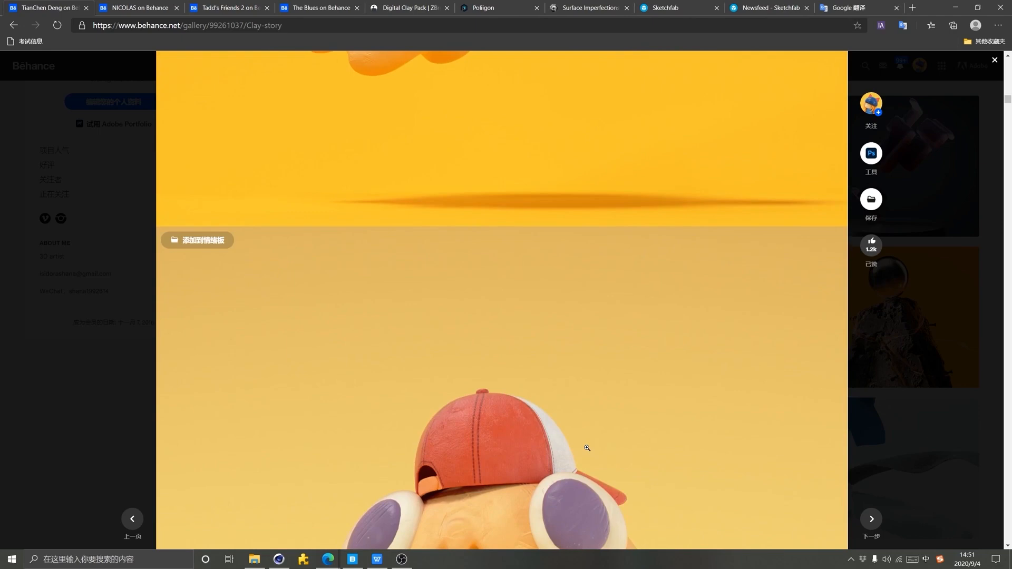
# Look through the Clay-story project images, examining the clay surface detail on the capped character, the red flame and the dark blue figure
pyautogui.scroll(-4, 587, 447)
pyautogui.scroll(-2, 587, 447)
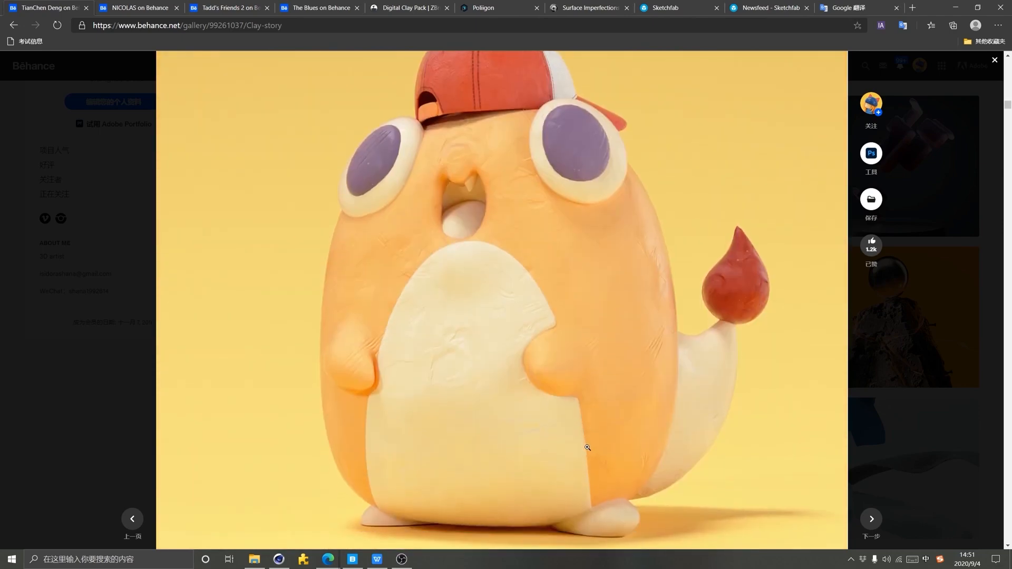
pyautogui.scroll(-10, 587, 448)
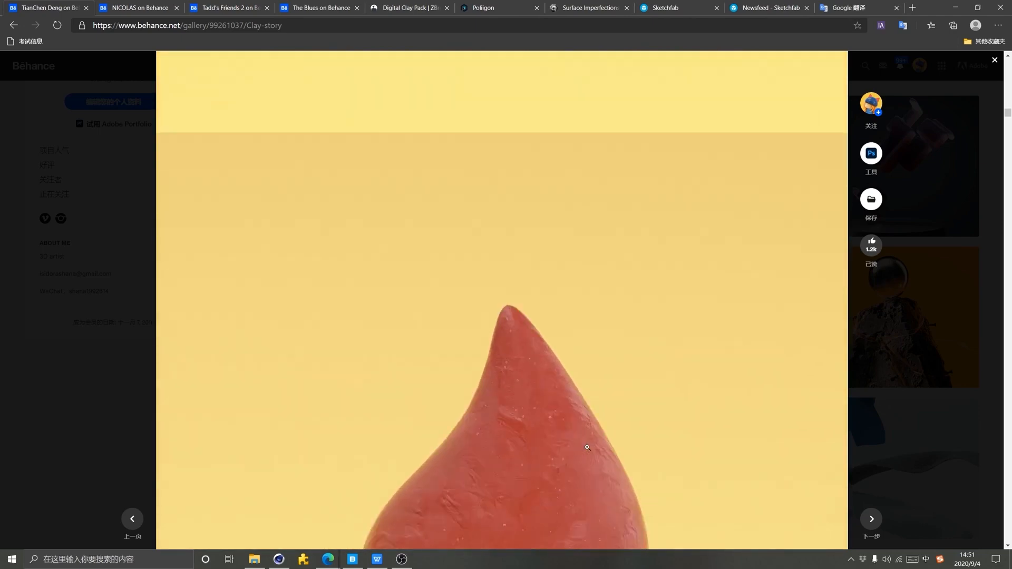
pyautogui.scroll(-3, 499, 398)
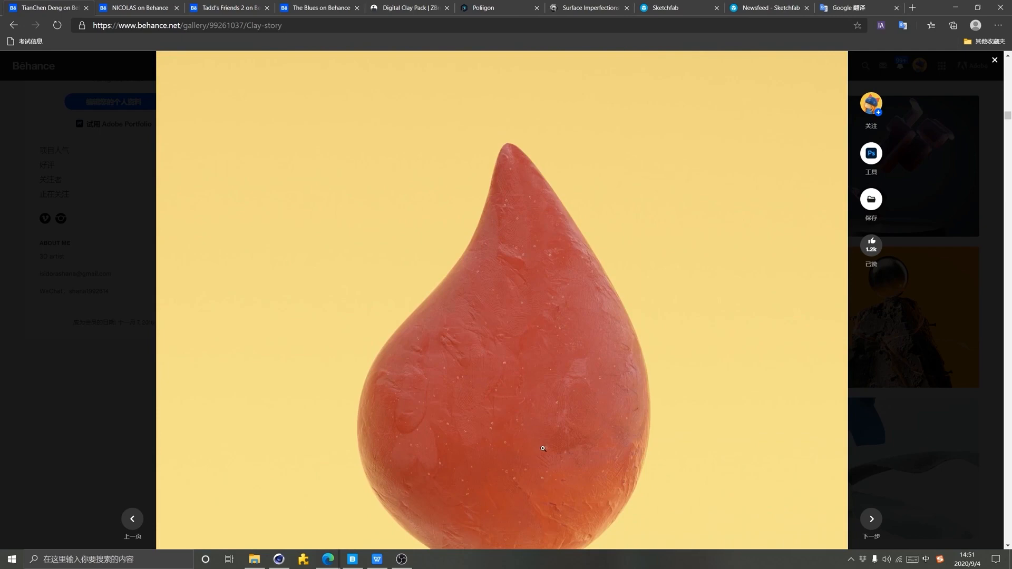
pyautogui.scroll(-15, 543, 448)
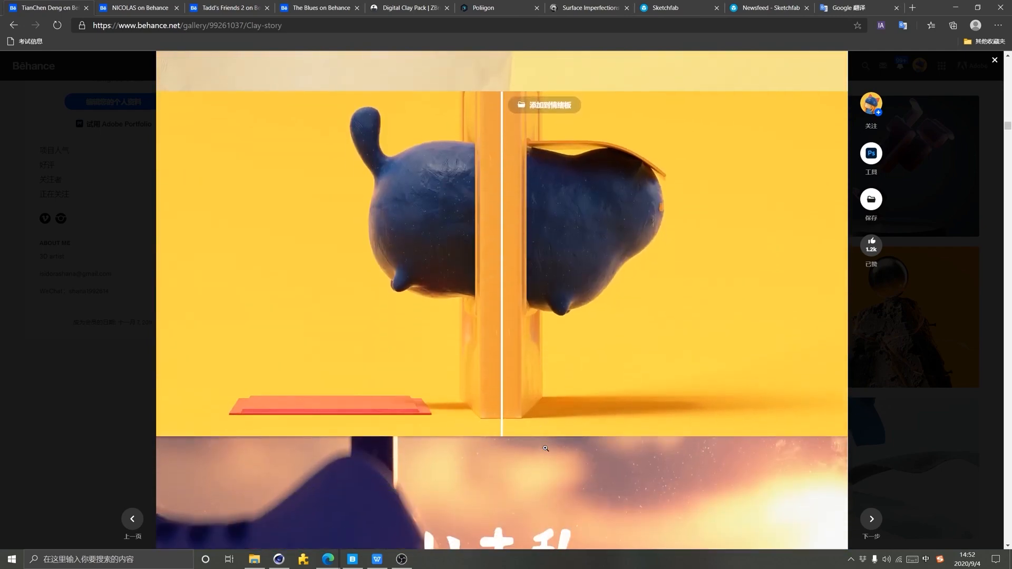
pyautogui.scroll(-3, 546, 448)
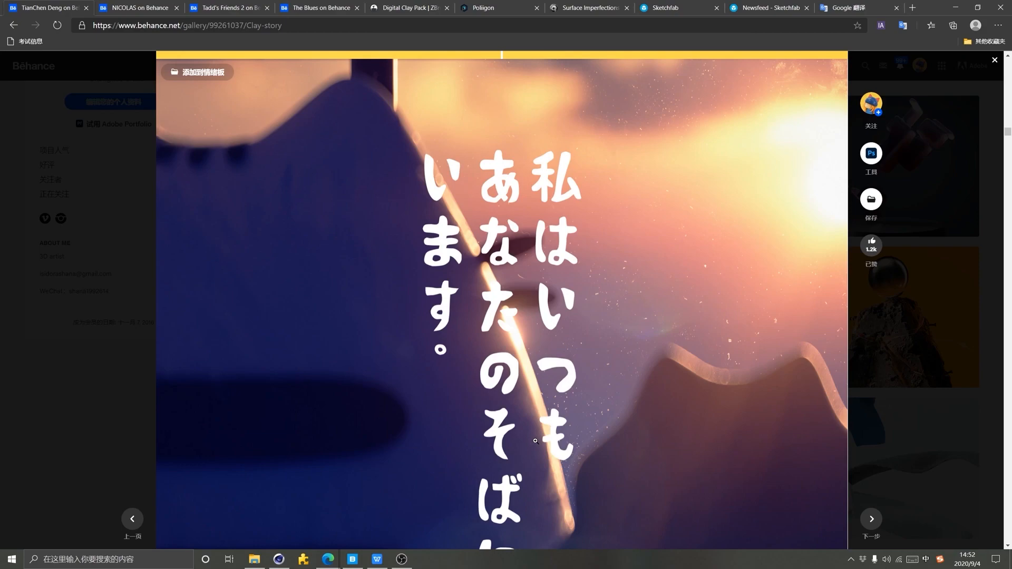
# Switch to the NICOLAS project and examine the dog character's design tests and its headphone and hipster renders
pyautogui.click(132, 9)
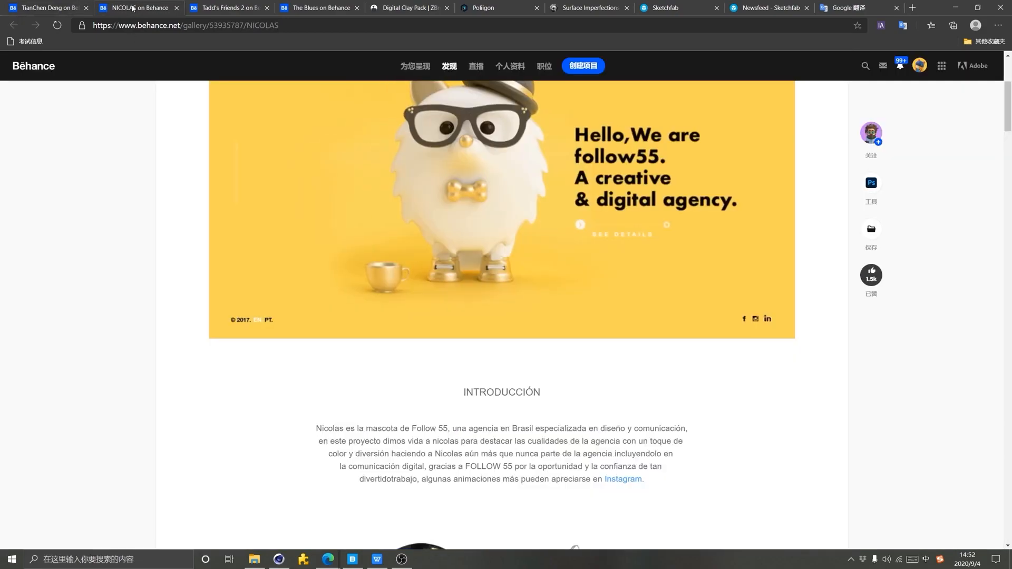
pyautogui.scroll(-6, 554, 354)
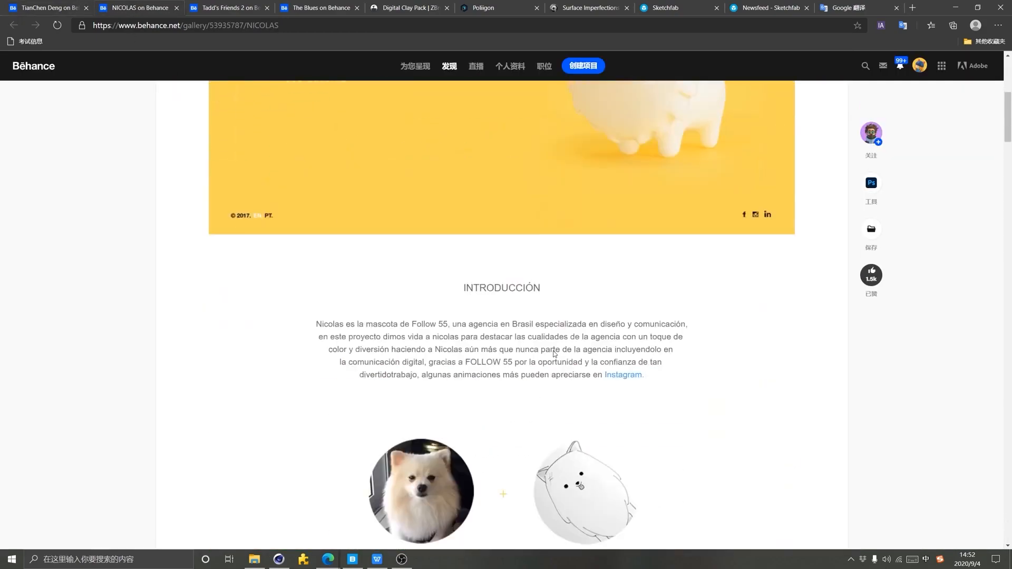
pyautogui.scroll(-6, 554, 354)
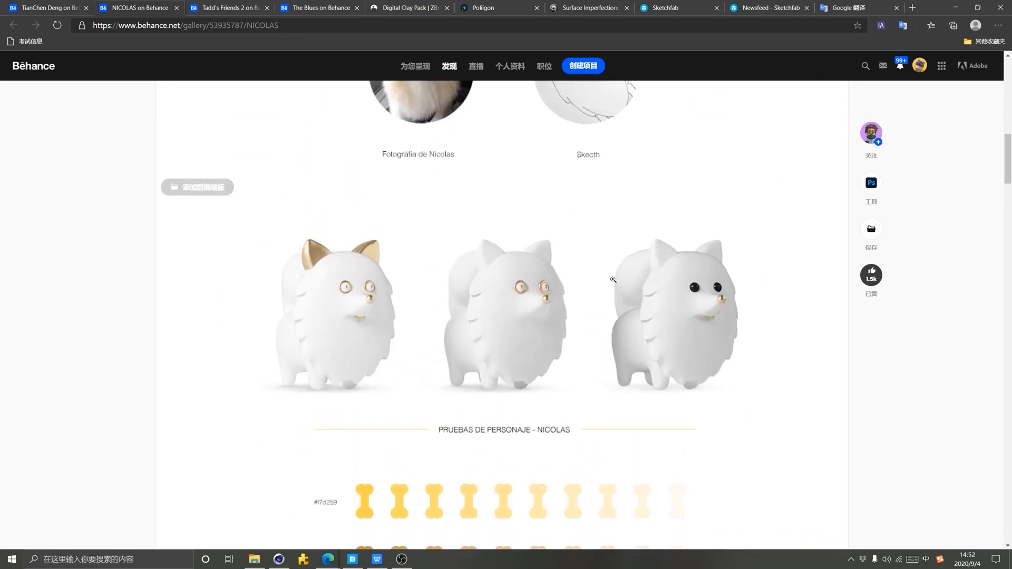
pyautogui.scroll(1, 393, 327)
pyautogui.scroll(-1, 612, 450)
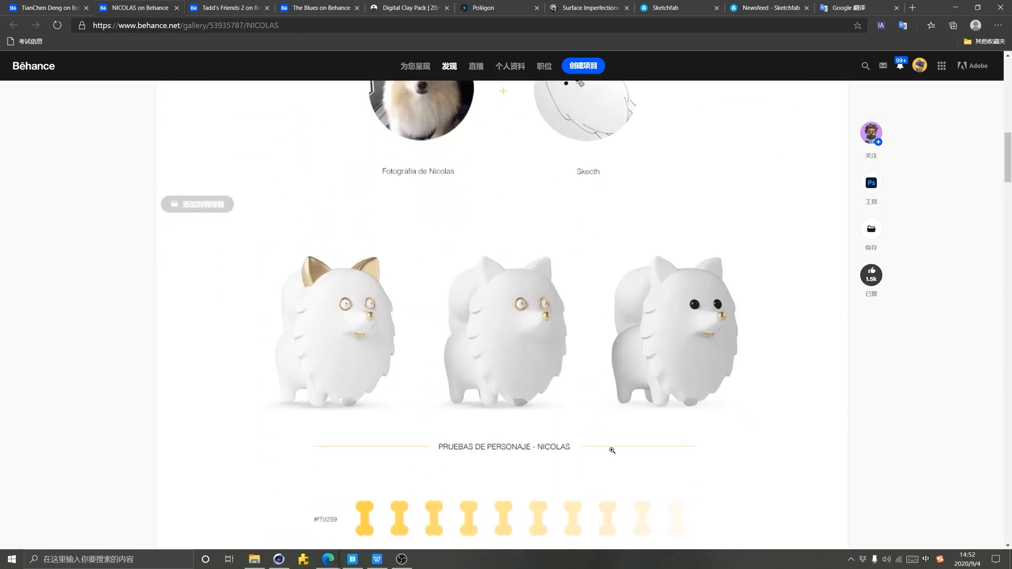
pyautogui.scroll(-15, 612, 450)
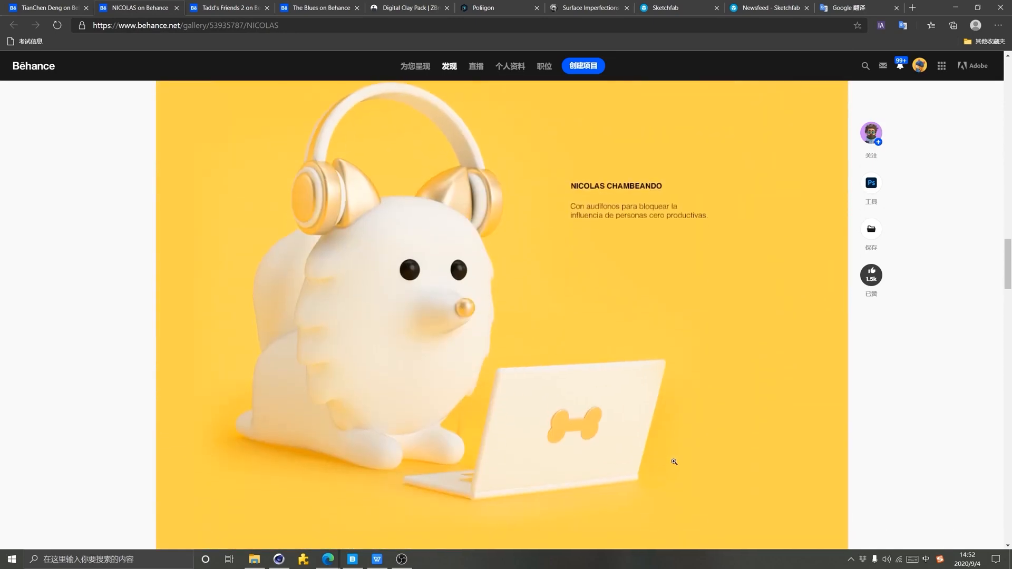
pyautogui.scroll(-6, 673, 461)
pyautogui.scroll(2, 510, 455)
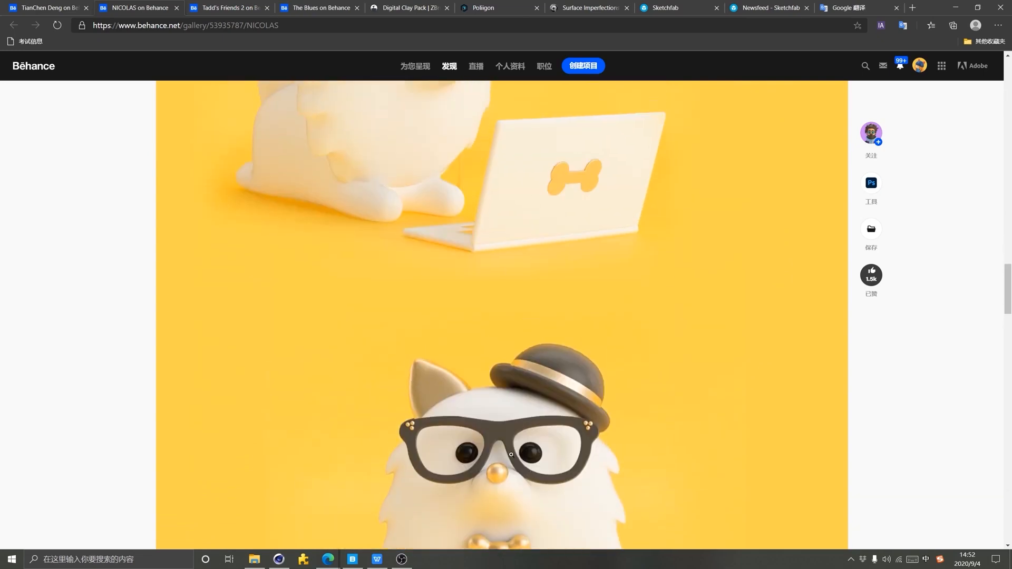
pyautogui.scroll(-8, 535, 425)
pyautogui.scroll(12, 574, 433)
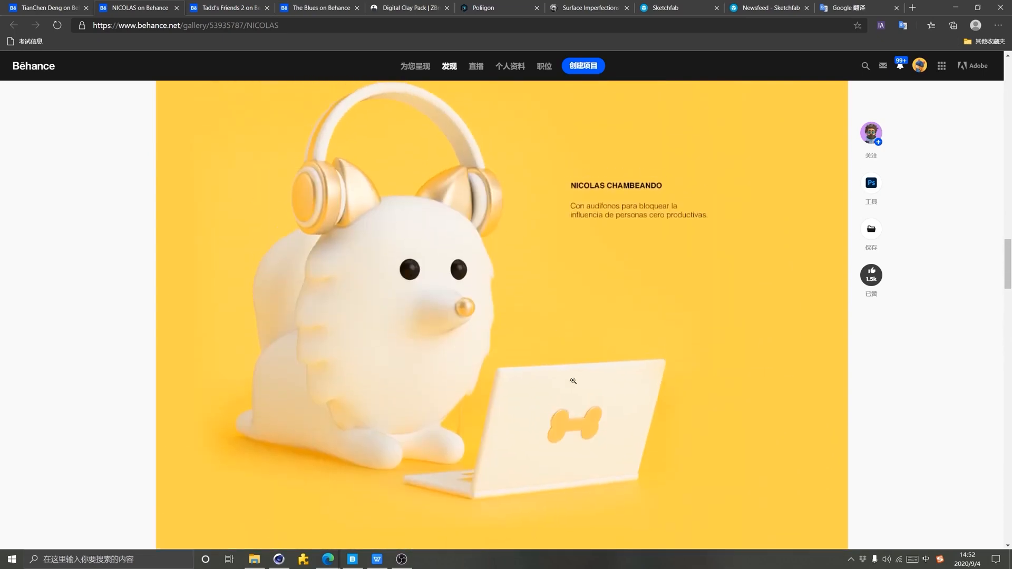
pyautogui.scroll(-9, 573, 380)
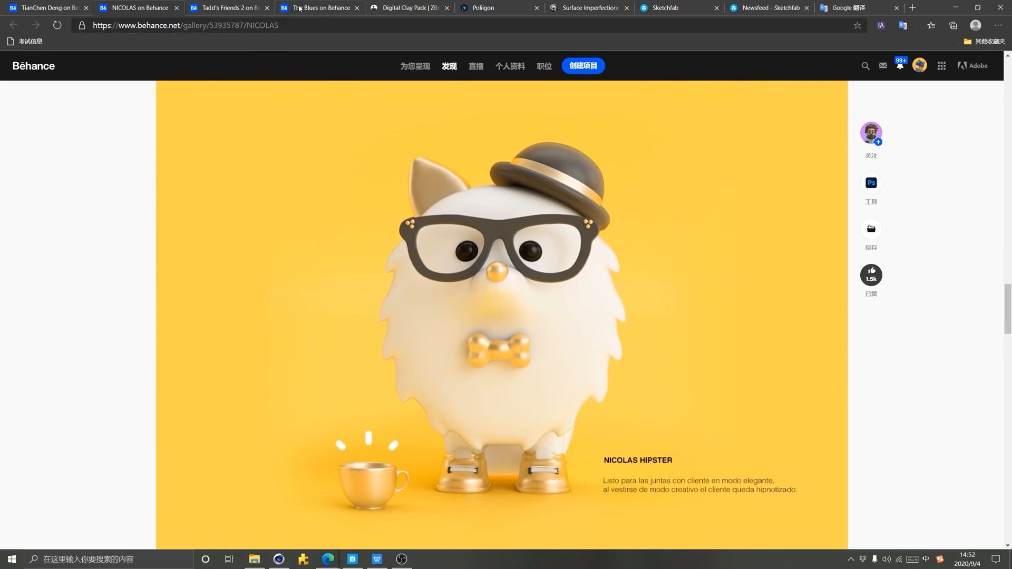
# Browse the character renders in the Tadd's Friends 2 project, and return to the NICOLAS project to compare styles
pyautogui.click(237, 8)
pyautogui.scroll(10, 1009, 219)
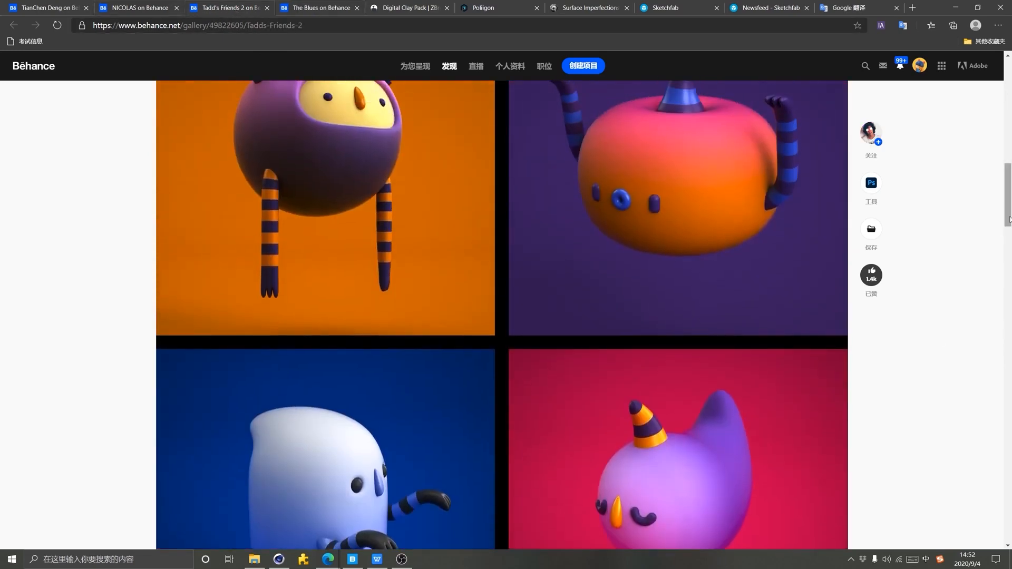
pyautogui.moveTo(1009, 219); pyautogui.dragTo(1005, 340)
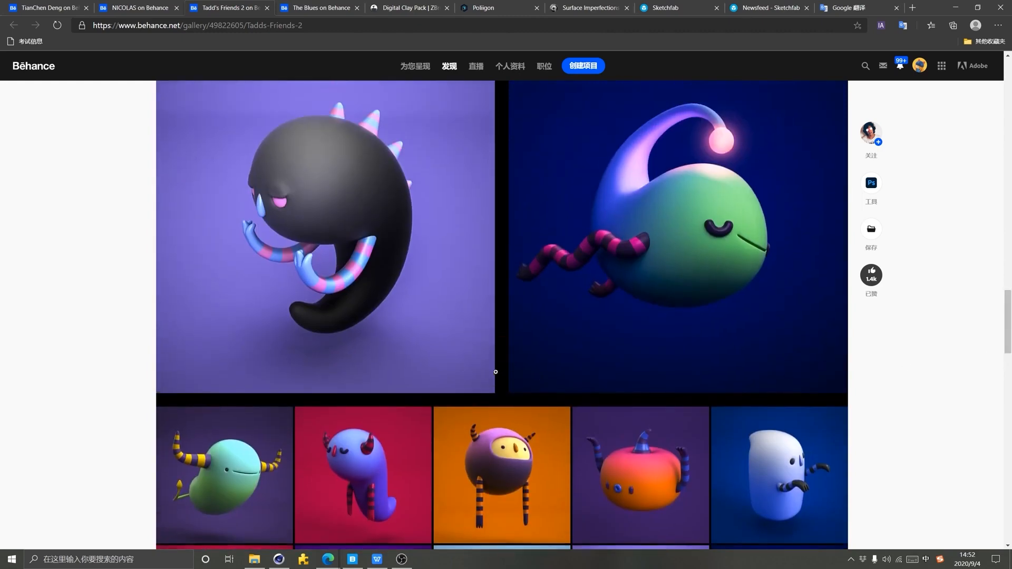
pyautogui.scroll(7, 371, 361)
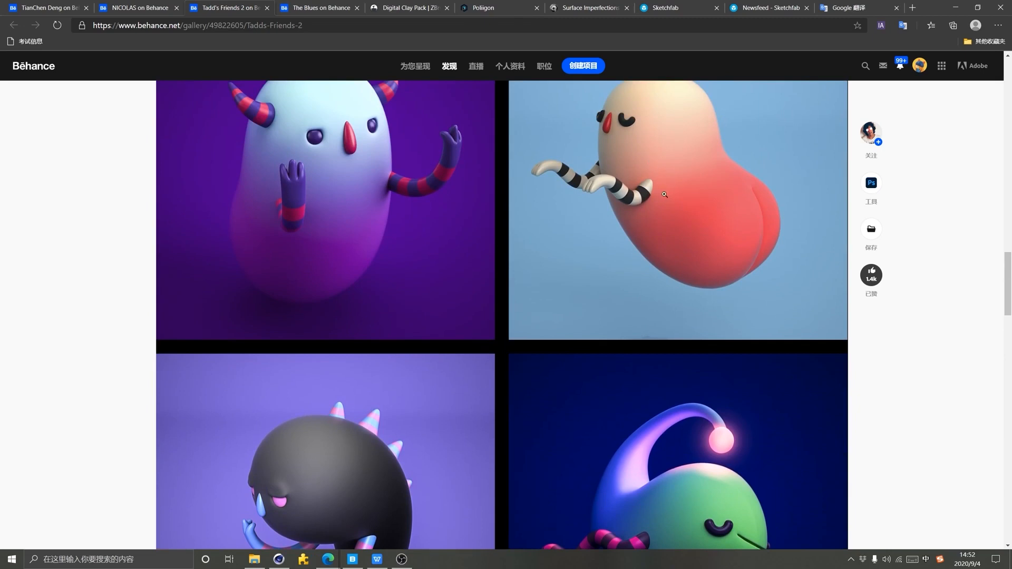
pyautogui.scroll(-2, 696, 396)
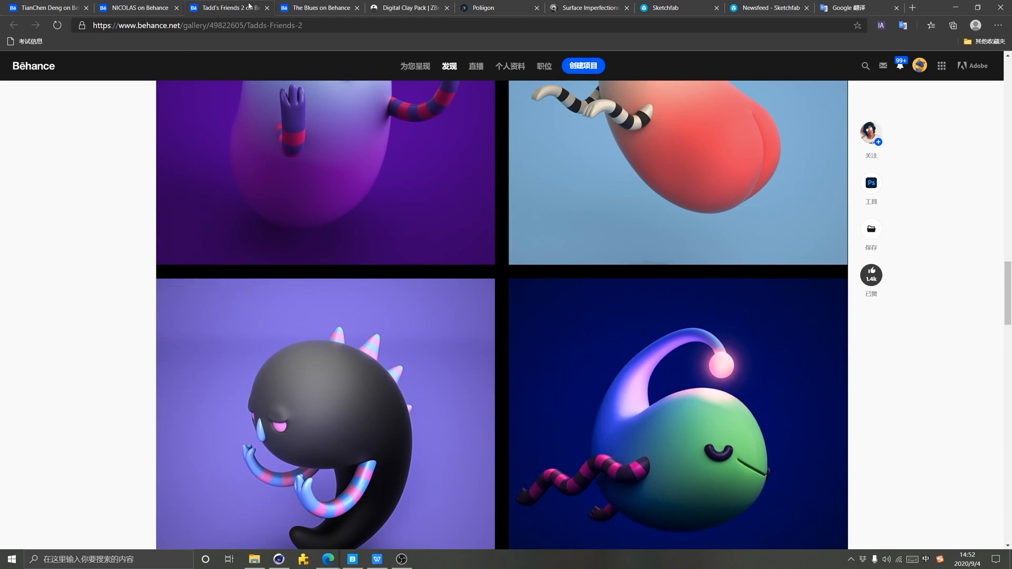
pyautogui.click(140, 7)
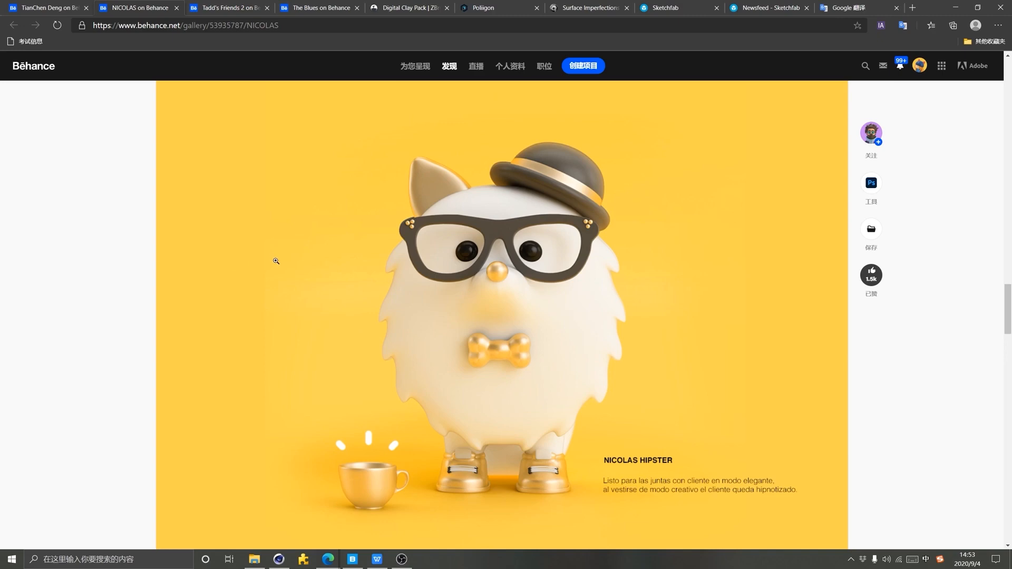
# Switch to The Blues project and look over the blue clay cactus and potted plant photos
pyautogui.click(311, 7)
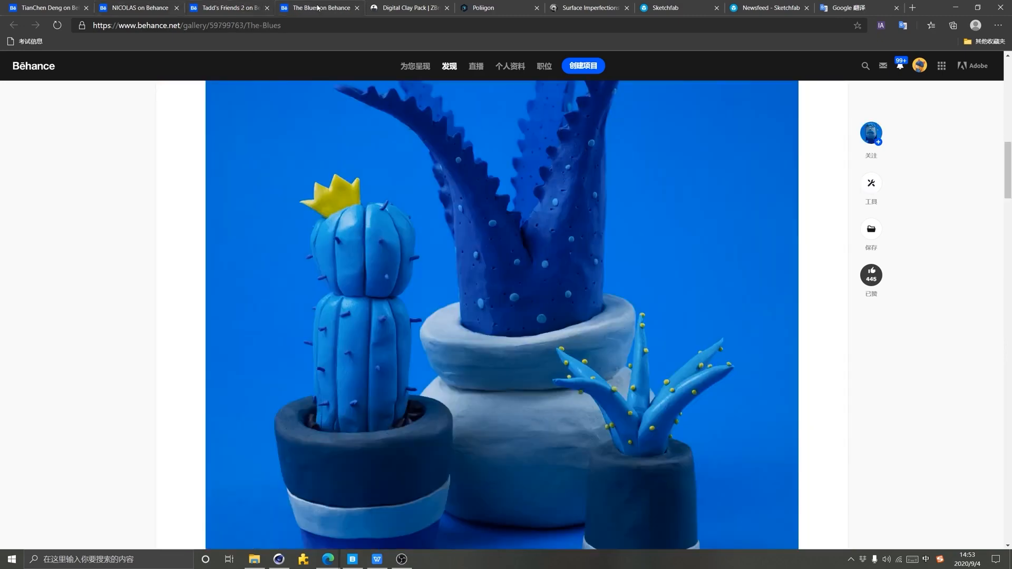
pyautogui.moveTo(1009, 163)
pyautogui.mouseDown()
pyautogui.moveTo(1011, 79)
pyautogui.moveTo(1011, 145)
pyautogui.mouseUp()
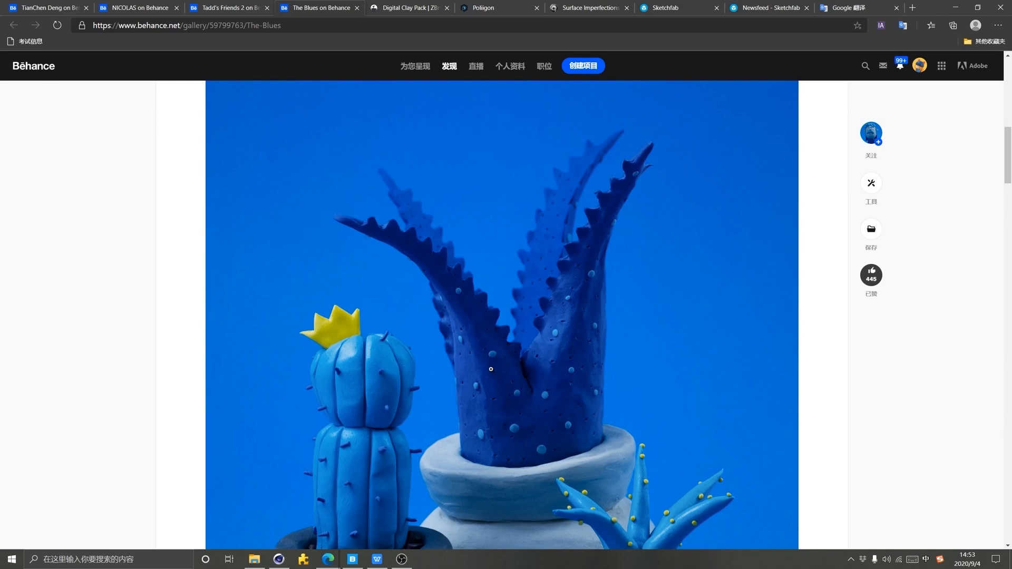
pyautogui.scroll(-2, 459, 389)
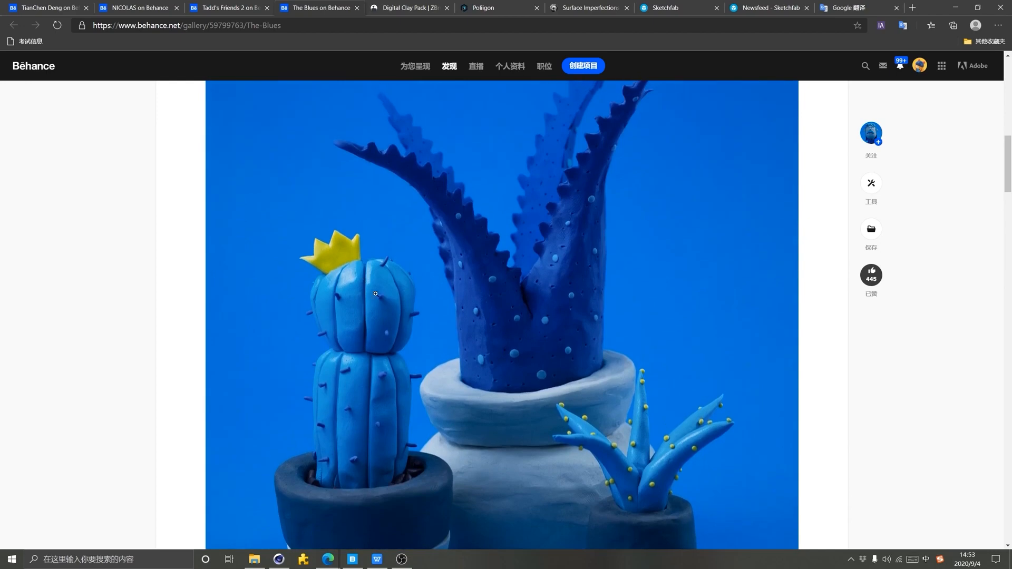
pyautogui.scroll(-15, 375, 294)
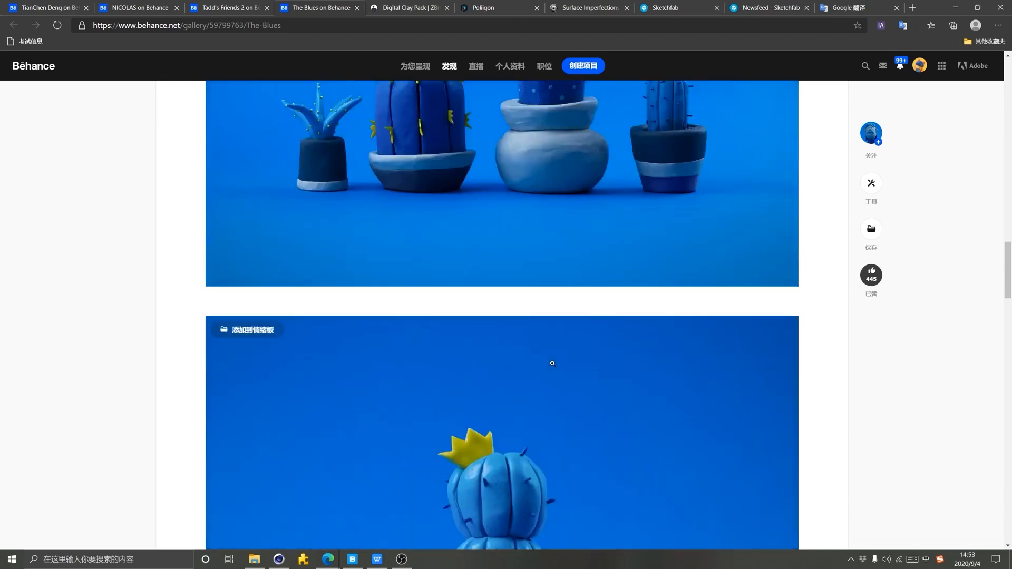
pyautogui.scroll(-5, 553, 363)
# Open the crowned cactus photo at enlarged size and examine the clay surface of the cactus, its spines and the pot
pyautogui.click(501, 292)
pyautogui.click(527, 306)
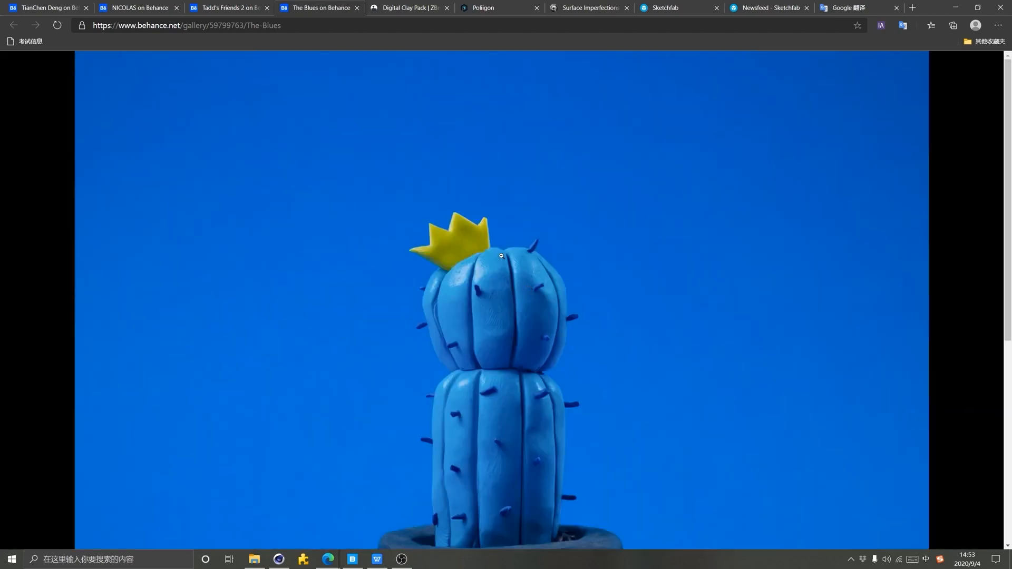
pyautogui.scroll(-5, 558, 327)
pyautogui.scroll(1, 586, 345)
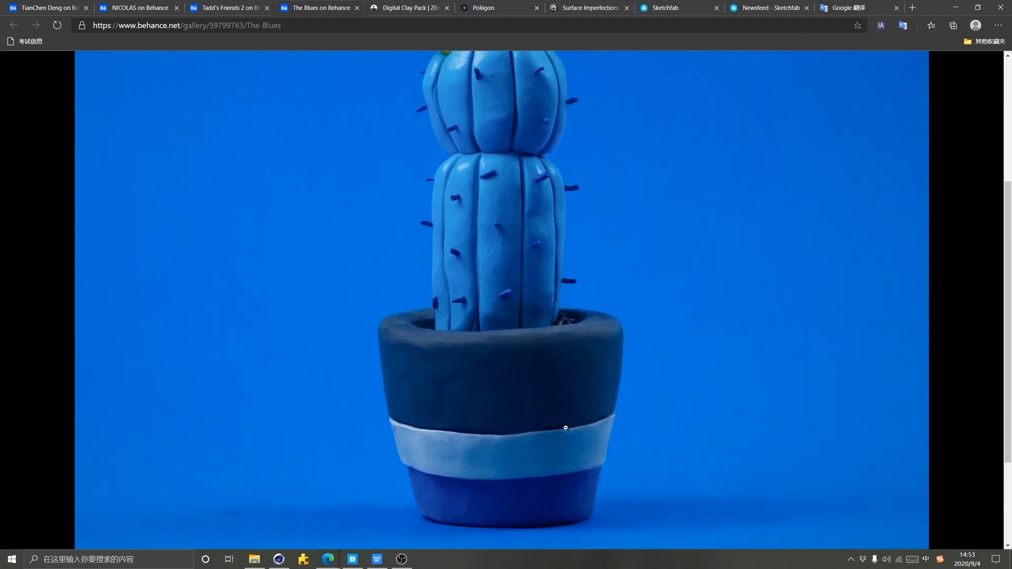
pyautogui.scroll(1, 469, 294)
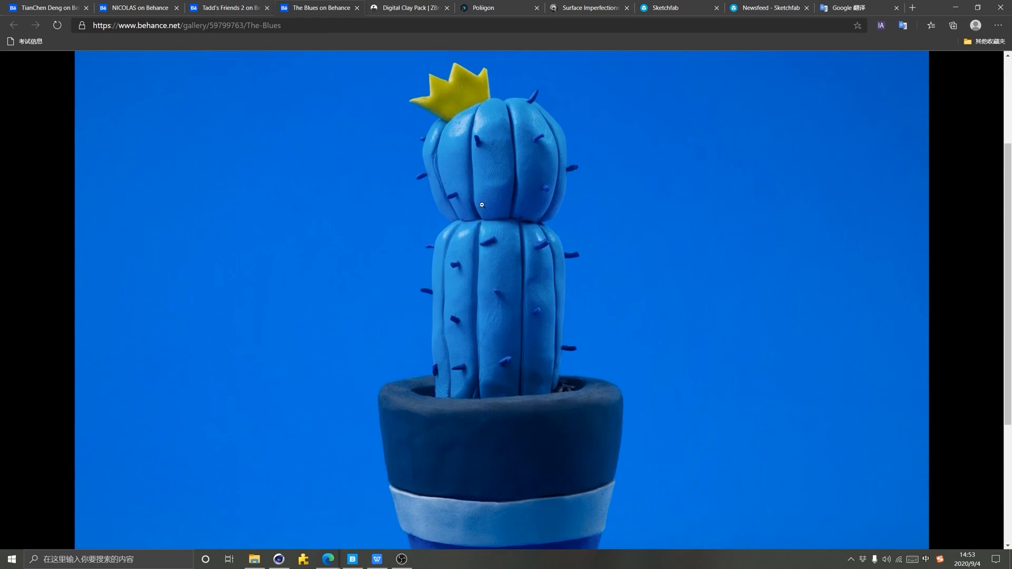
pyautogui.scroll(-1, 515, 389)
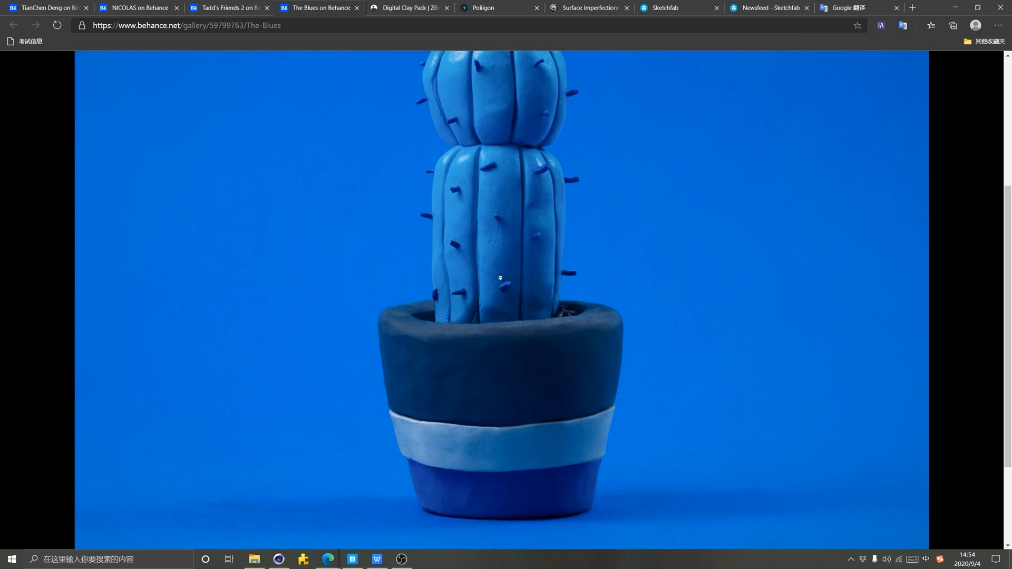
pyautogui.scroll(3, 500, 277)
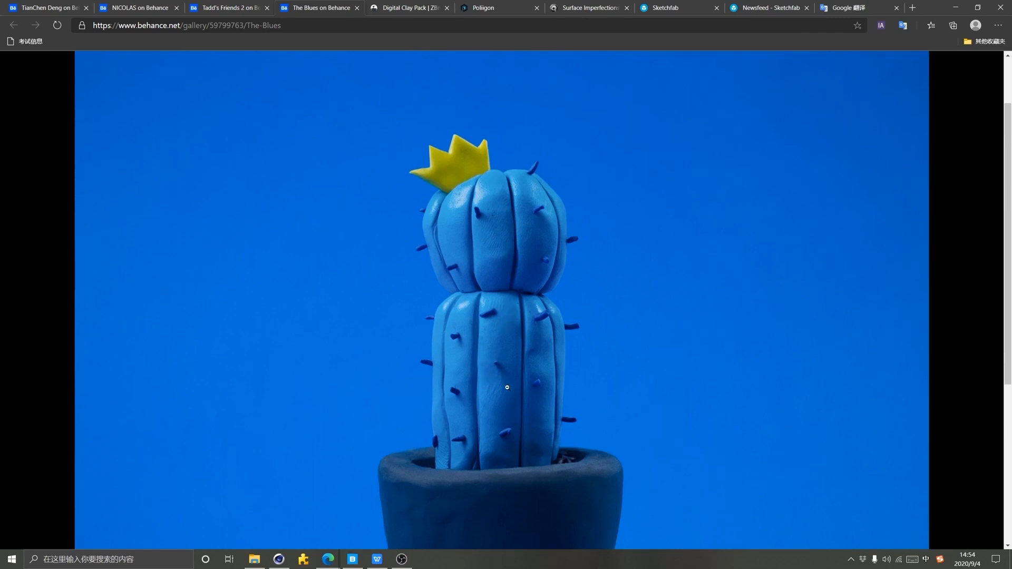
pyautogui.scroll(-2, 488, 376)
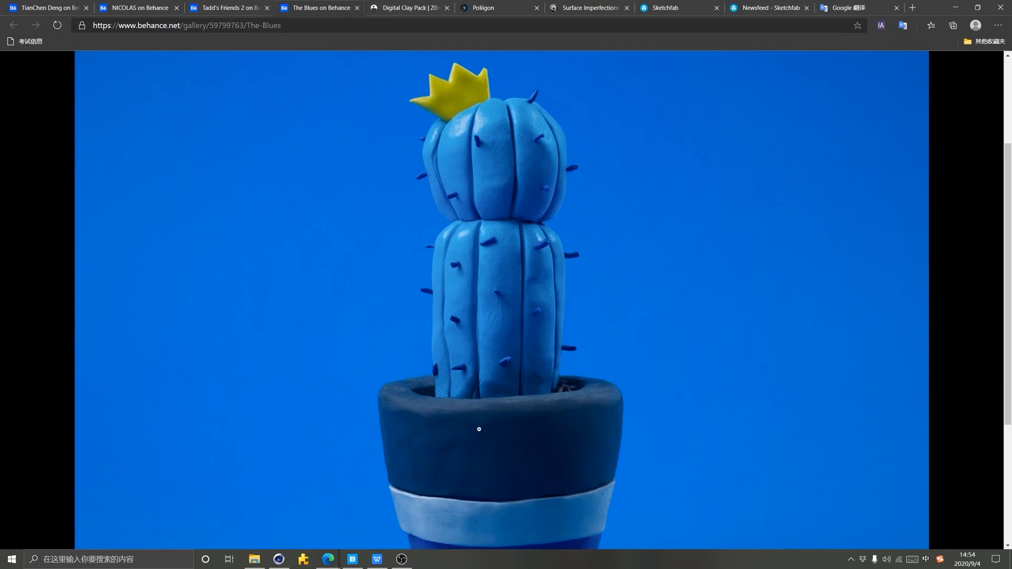
pyautogui.scroll(2, 491, 273)
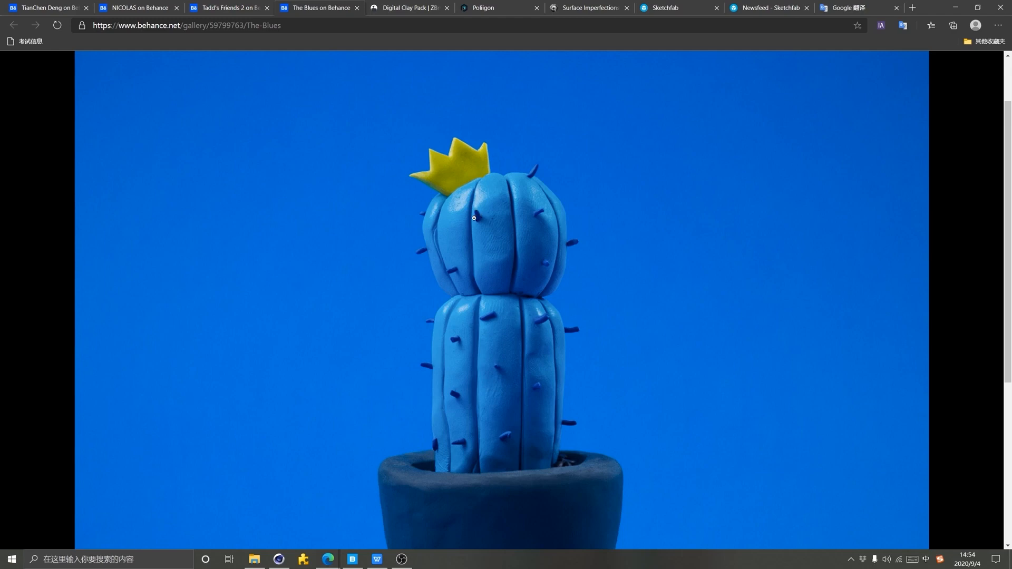
pyautogui.scroll(-3, 528, 286)
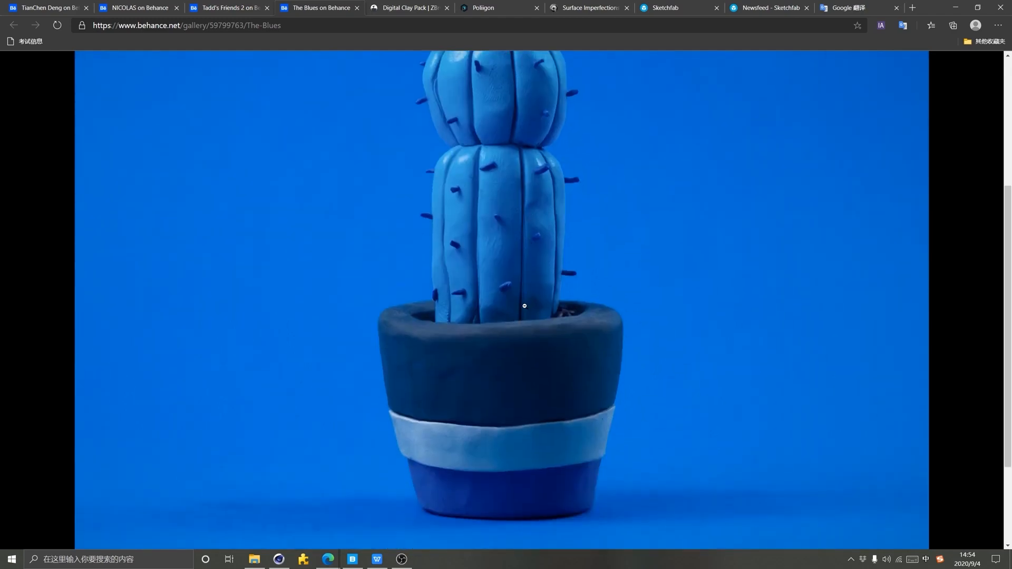
pyautogui.scroll(1, 553, 315)
pyautogui.scroll(-3, 591, 317)
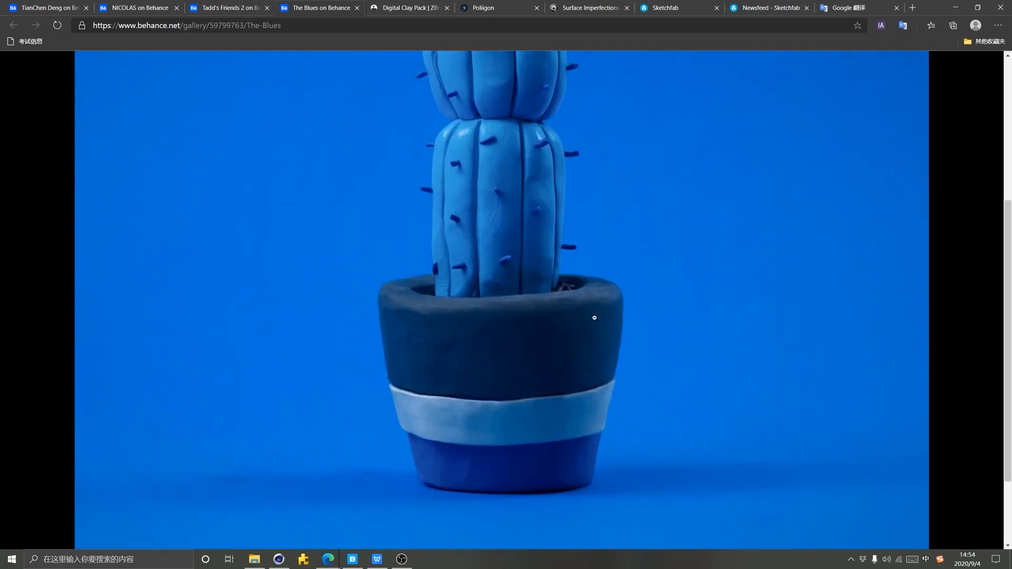
pyautogui.scroll(1, 534, 322)
pyautogui.scroll(3, 527, 316)
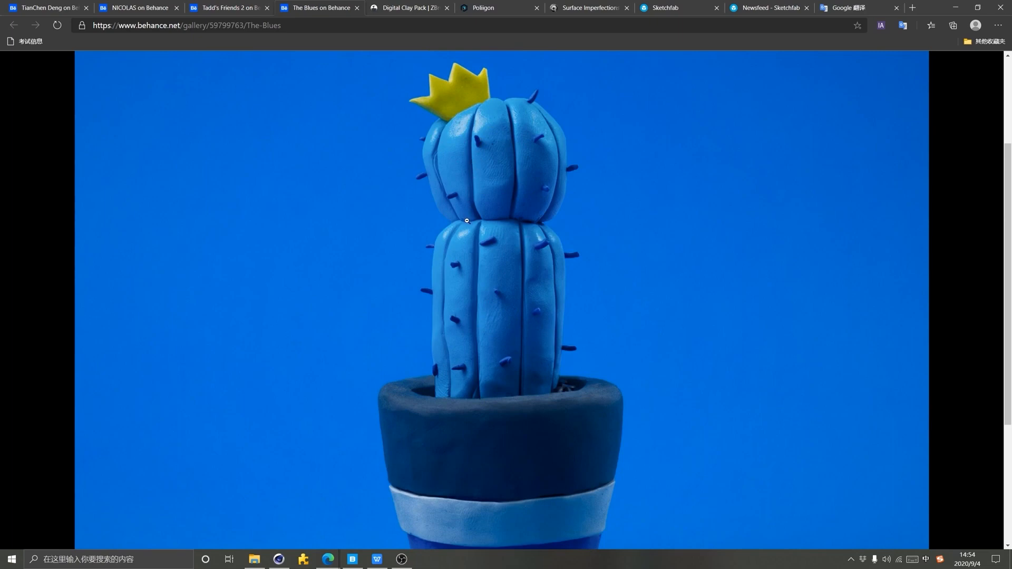
pyautogui.scroll(-2, 507, 222)
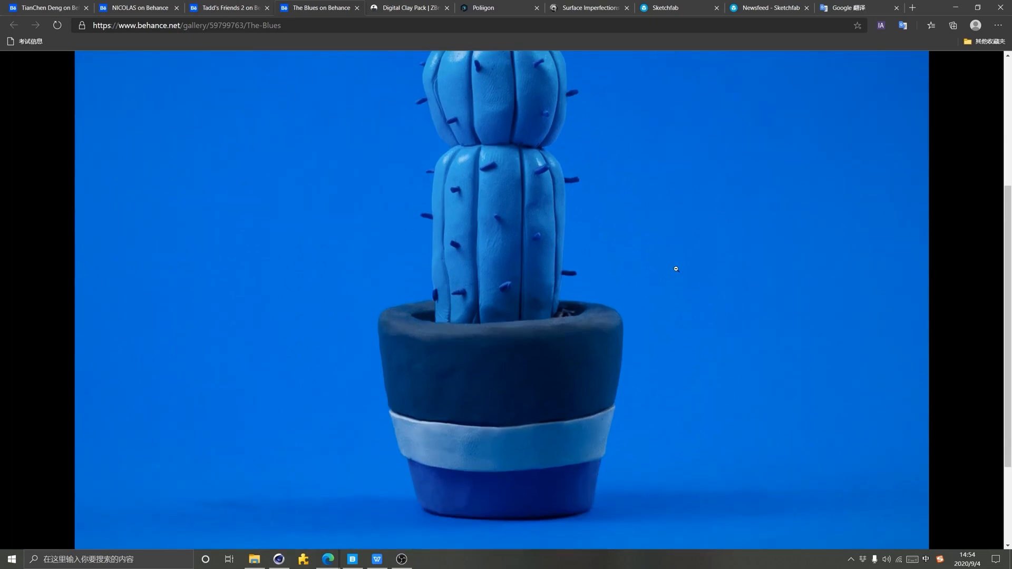
pyautogui.scroll(1, 723, 277)
pyautogui.scroll(-3, 707, 259)
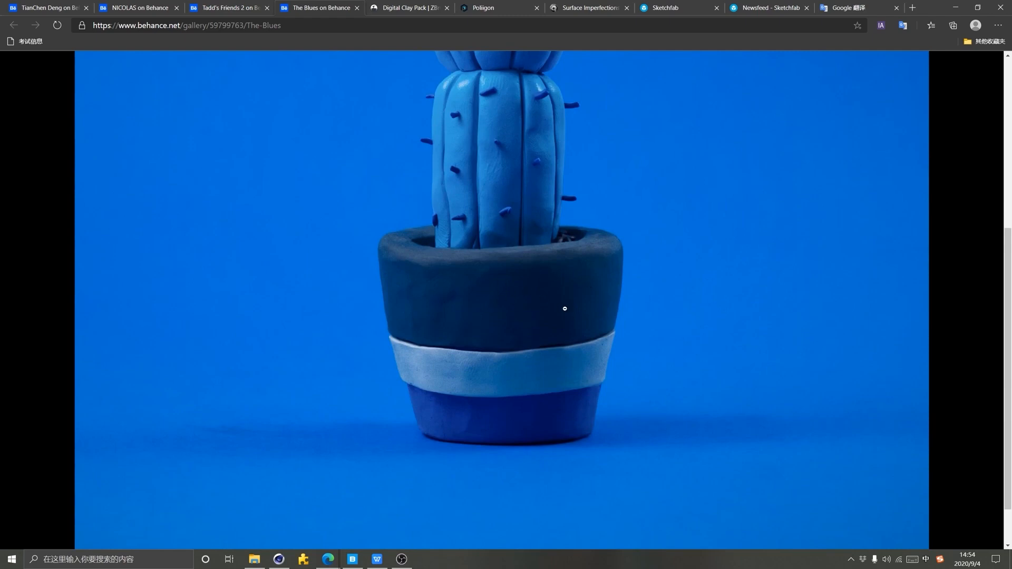
pyautogui.scroll(-1, 592, 298)
pyautogui.scroll(2, 632, 314)
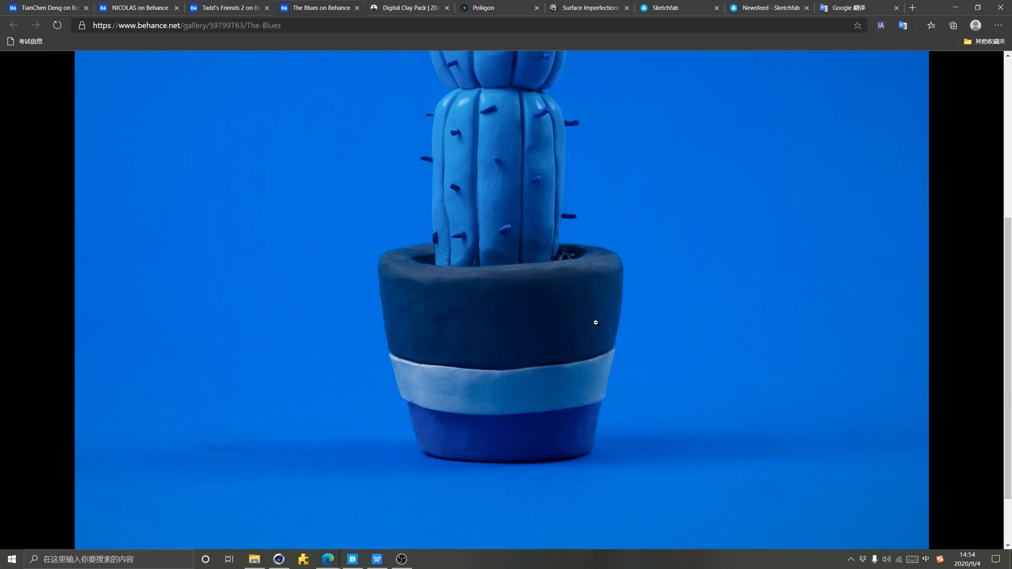
# Look over the upper part of the crowned cactus in the enlarged photo, and close the enlarged view
pyautogui.scroll(3, 595, 334)
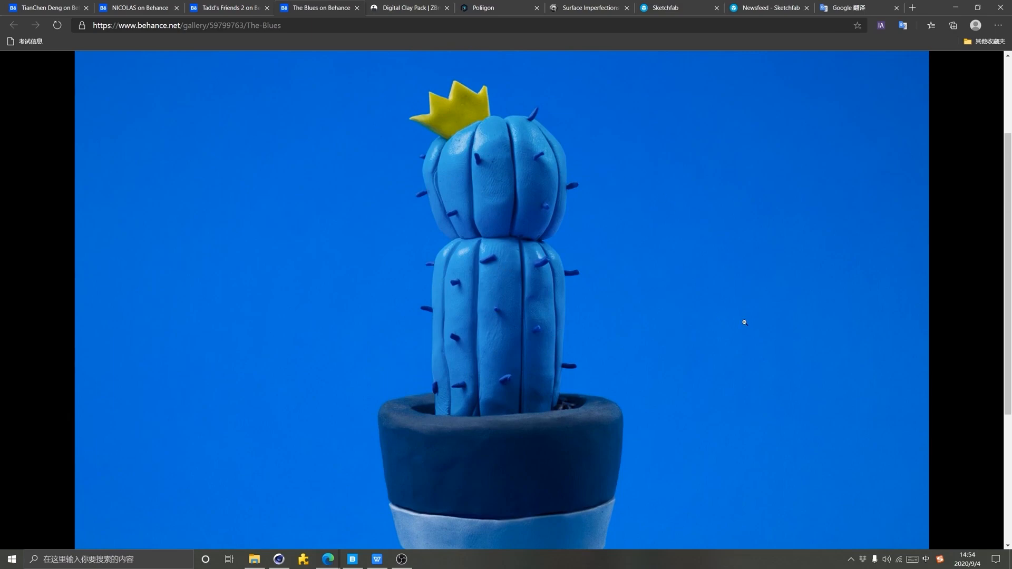
pyautogui.click(961, 328)
pyautogui.click(990, 71)
pyautogui.scroll(2, 702, 364)
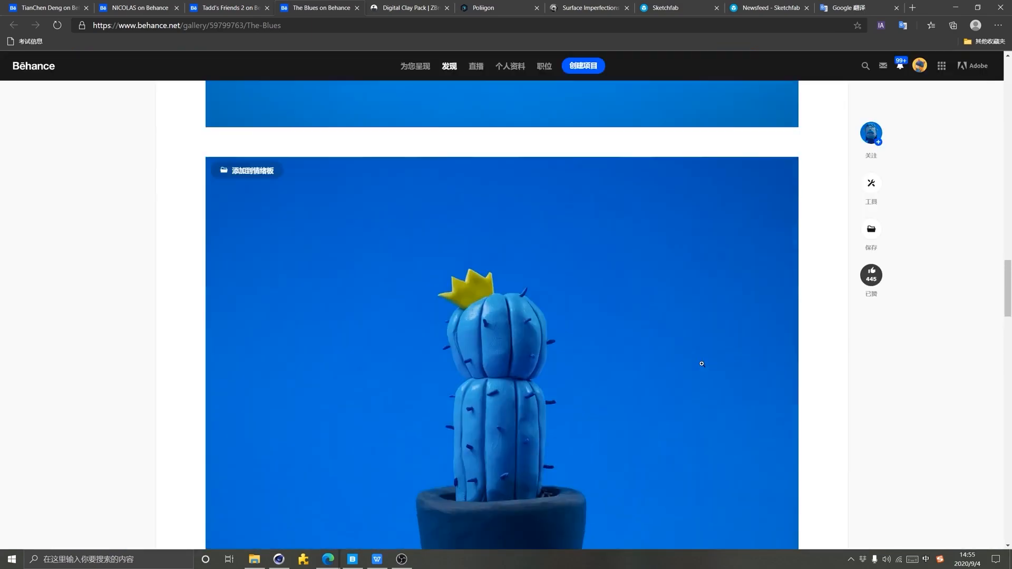
# Browse the other photos in The Blues project and examine the group shot of potted clay plants, their pots and leaf shapes
pyautogui.scroll(20, 702, 364)
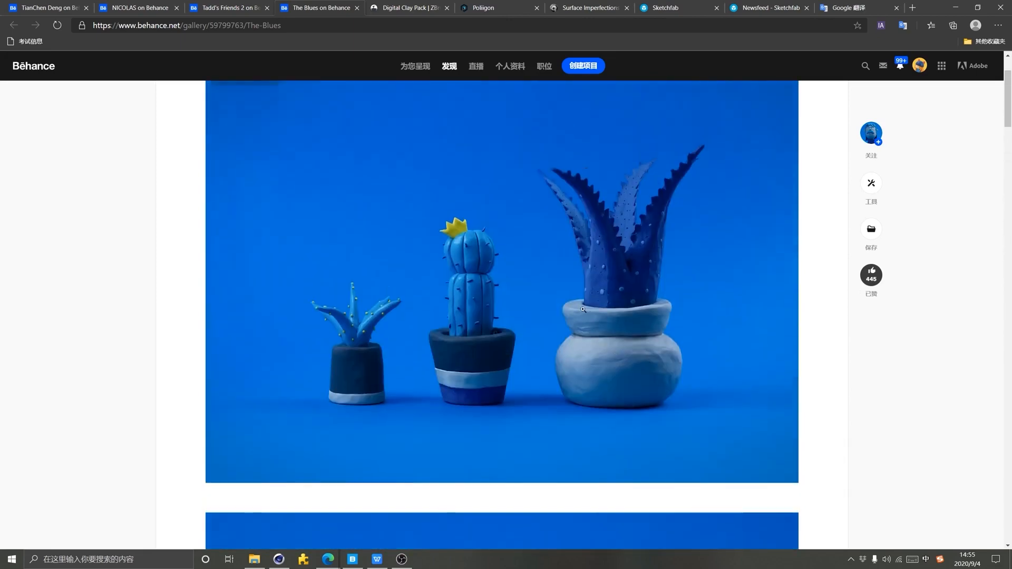
pyautogui.scroll(-12, 583, 310)
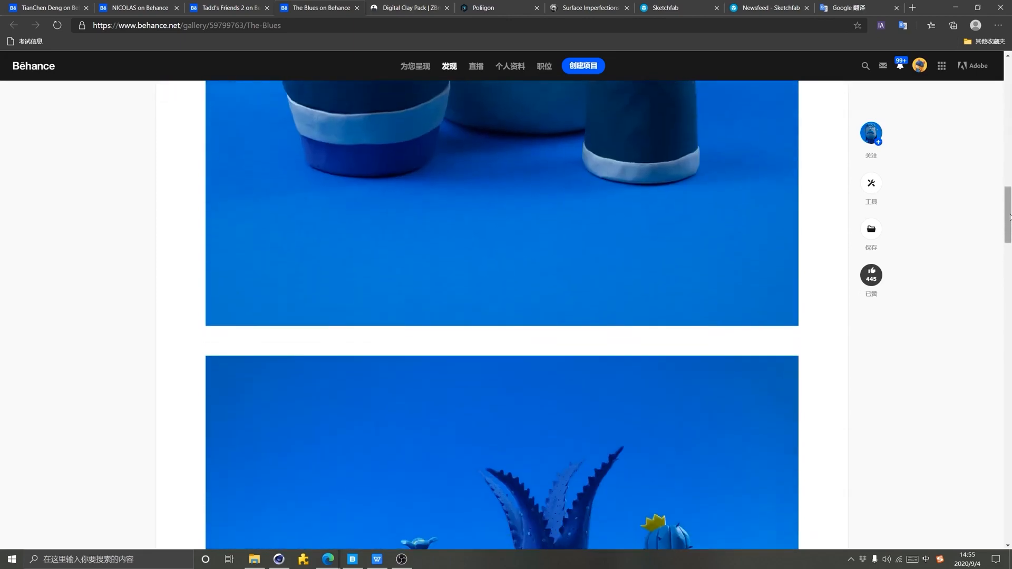
pyautogui.moveTo(1008, 217); pyautogui.dragTo(1005, 375)
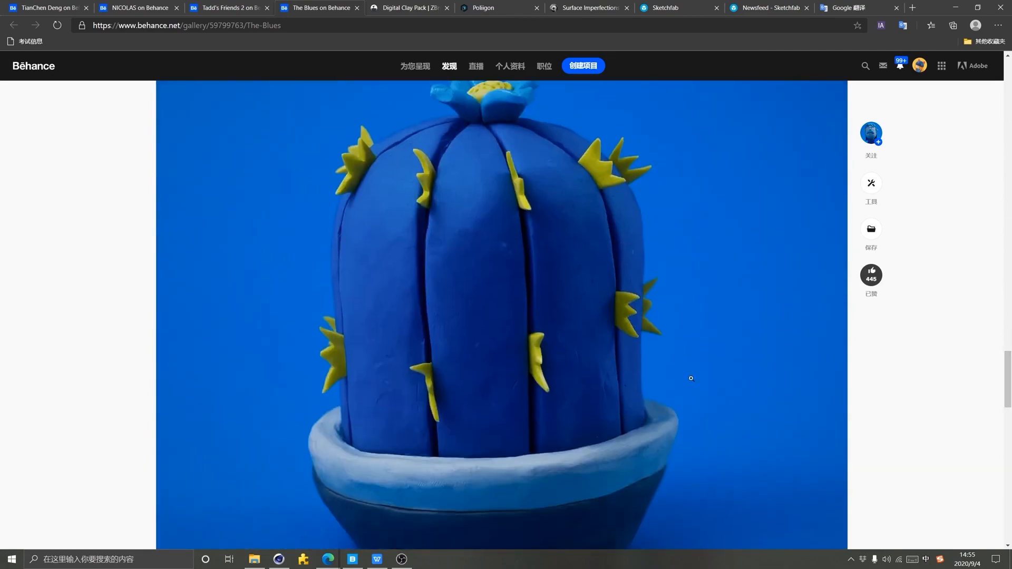
pyautogui.scroll(15, 576, 349)
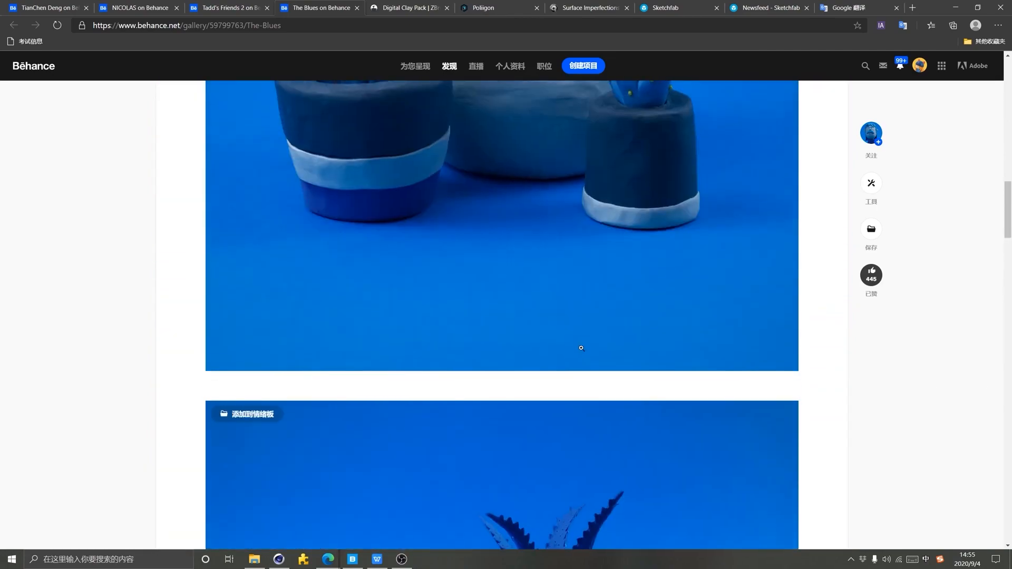
pyautogui.scroll(6, 581, 348)
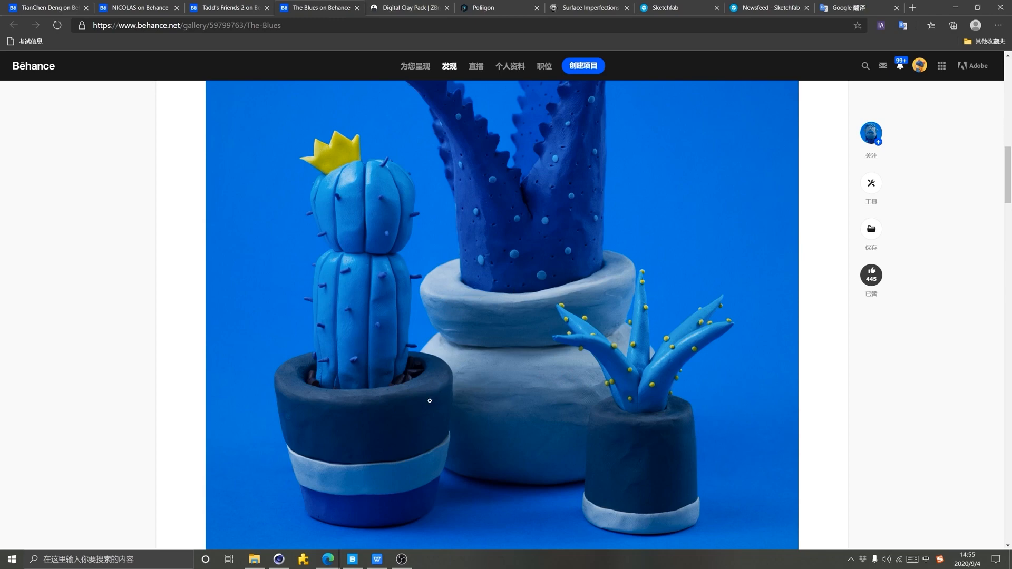
pyautogui.scroll(1, 426, 362)
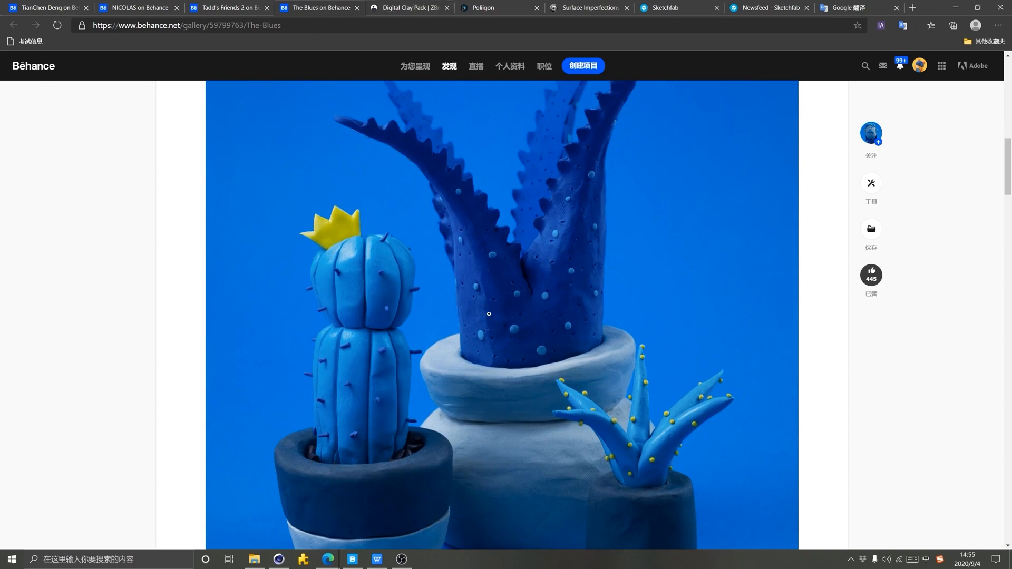
pyautogui.scroll(-3, 447, 369)
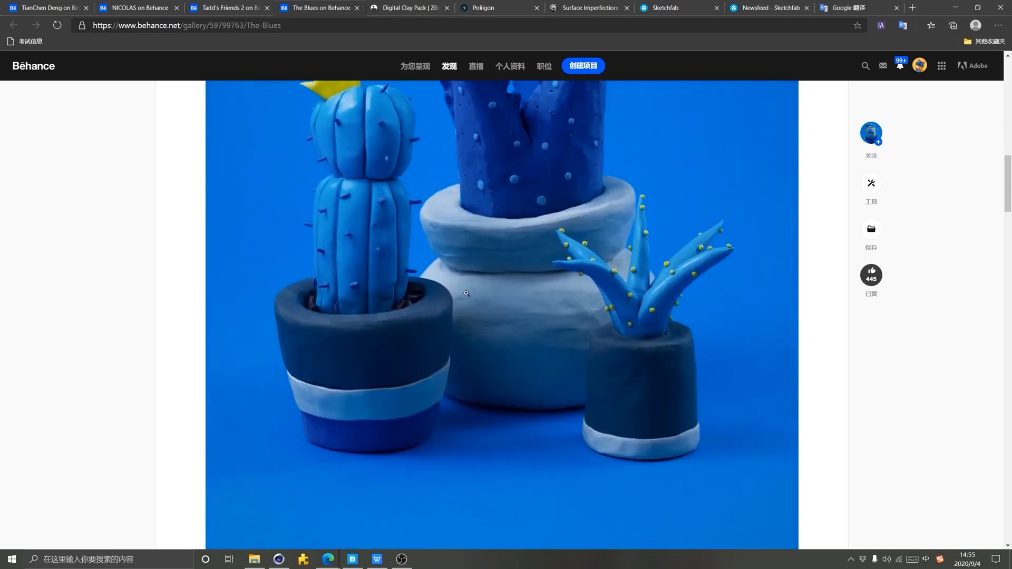
pyautogui.scroll(4, 550, 270)
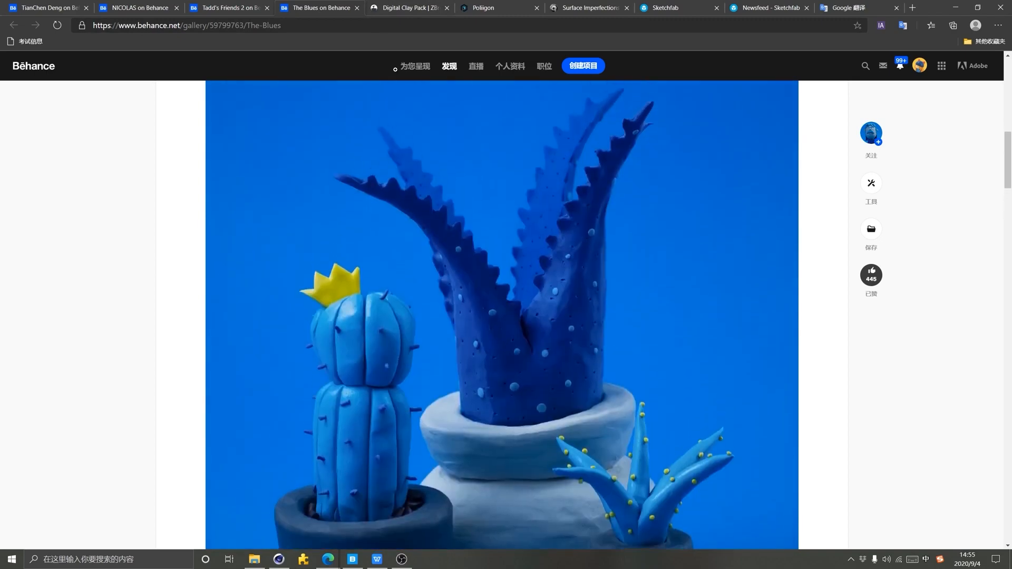
# Switch to the Digital Clay Pack page and examine the row of spheres showing the clay brush effects
pyautogui.click(403, 11)
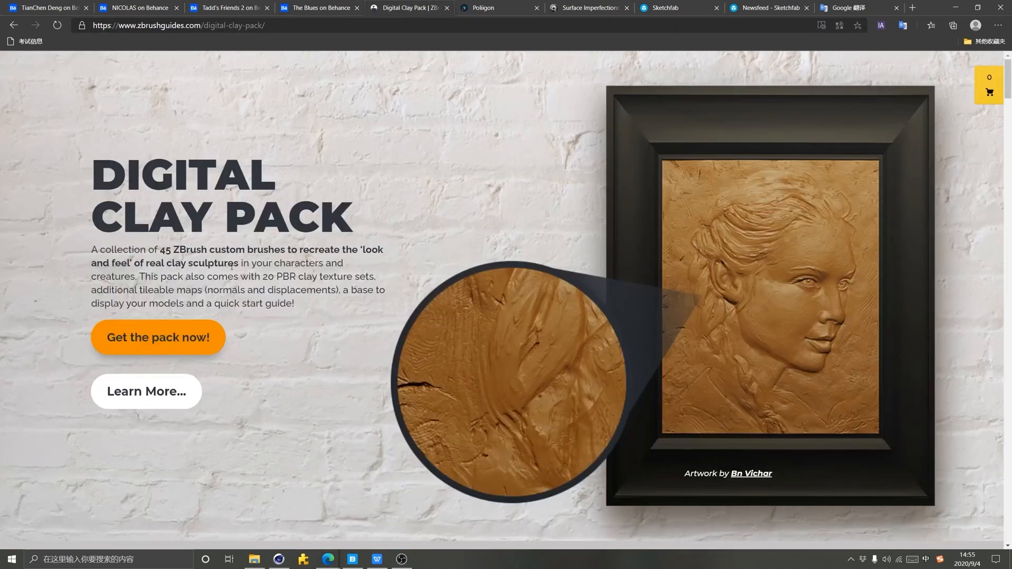
pyautogui.scroll(-10, 472, 379)
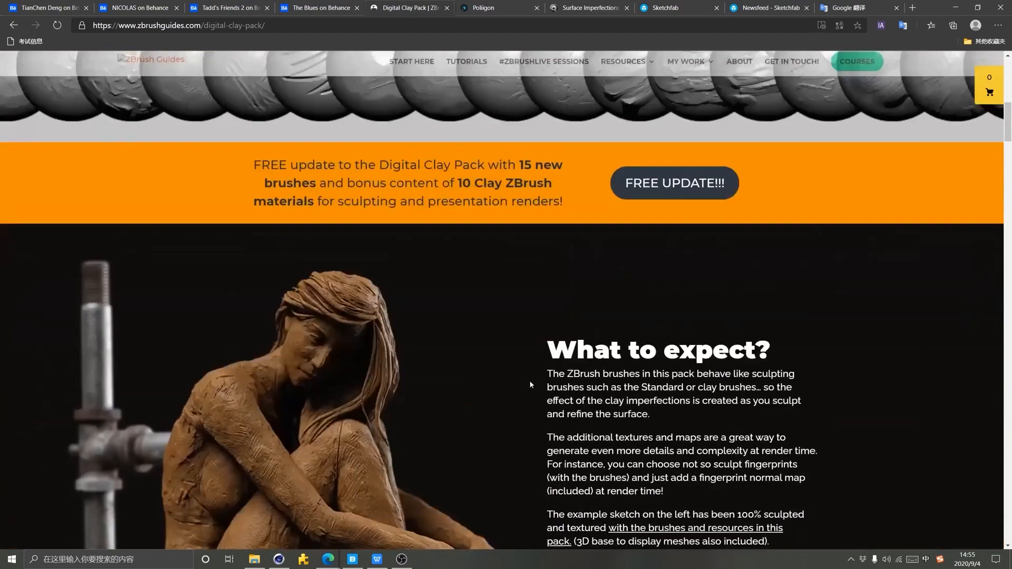
pyautogui.scroll(7, 529, 380)
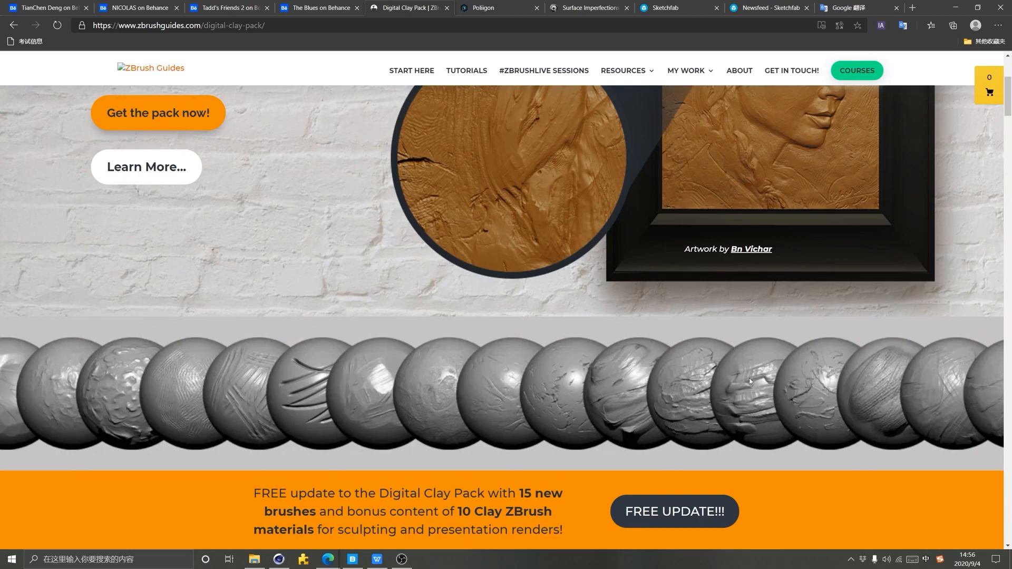
pyautogui.scroll(-5, 466, 395)
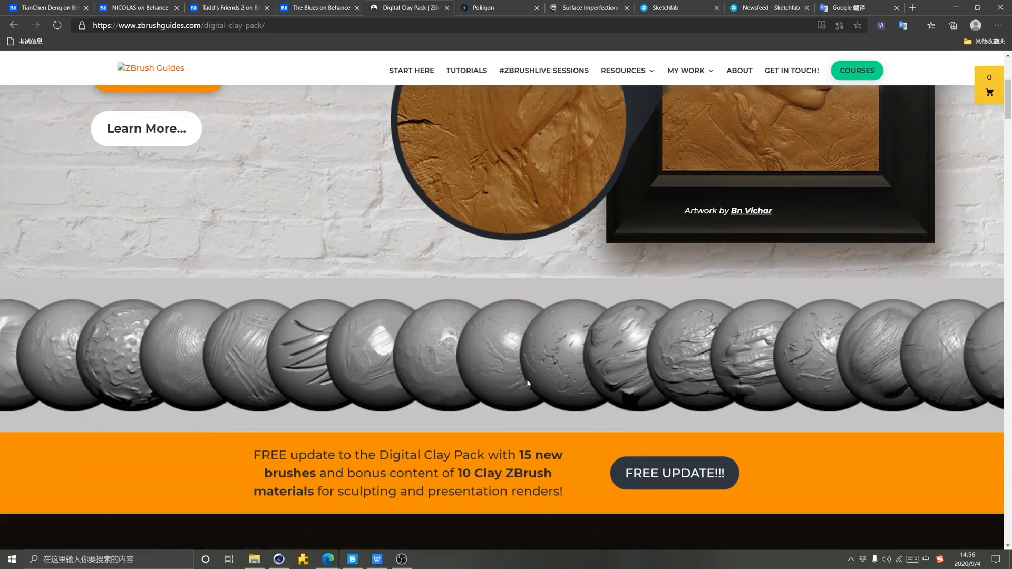
pyautogui.scroll(5, 574, 407)
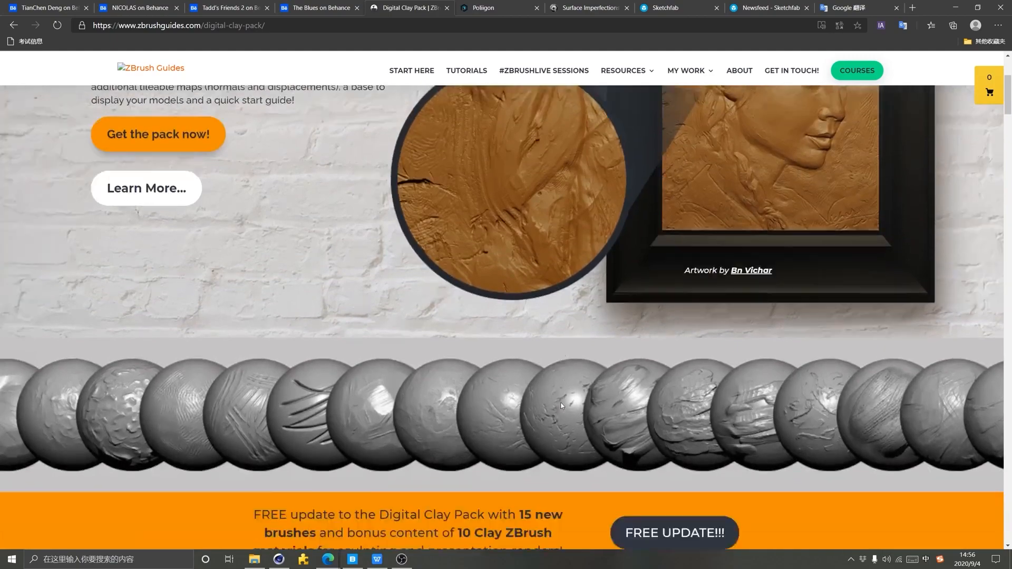
pyautogui.scroll(-1, 565, 401)
pyautogui.scroll(3, 565, 401)
pyautogui.scroll(-7, 565, 401)
# Browse the expert and ZBrush community artworks made with the Digital Clay Pack
pyautogui.scroll(-10, 466, 385)
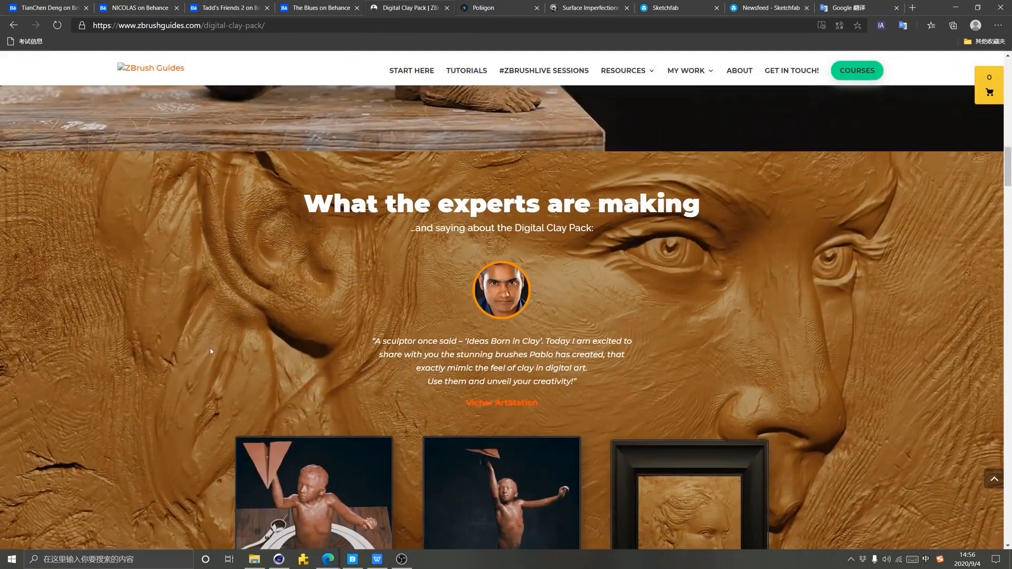
pyautogui.scroll(-15, 790, 387)
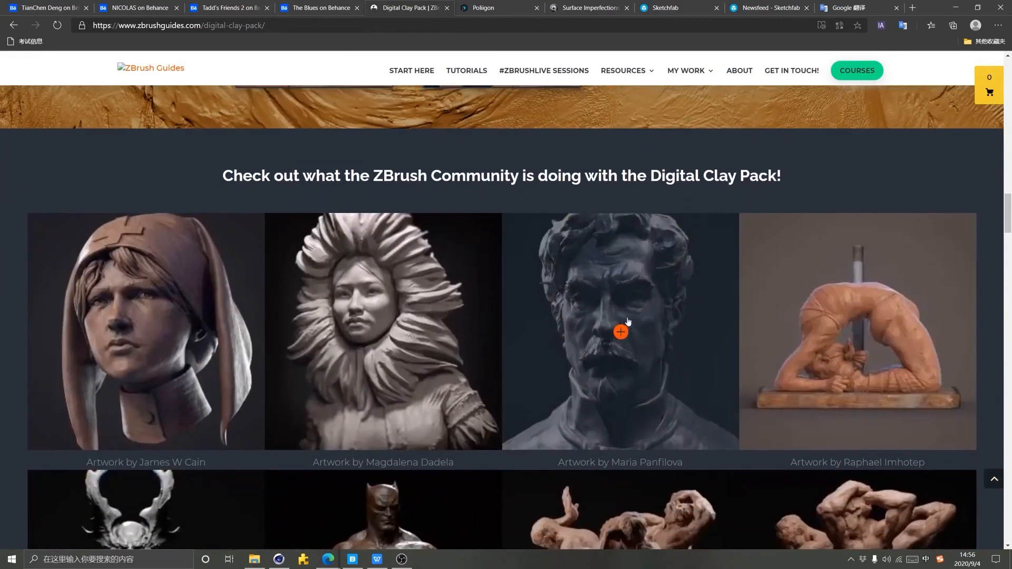
pyautogui.scroll(-12, 592, 385)
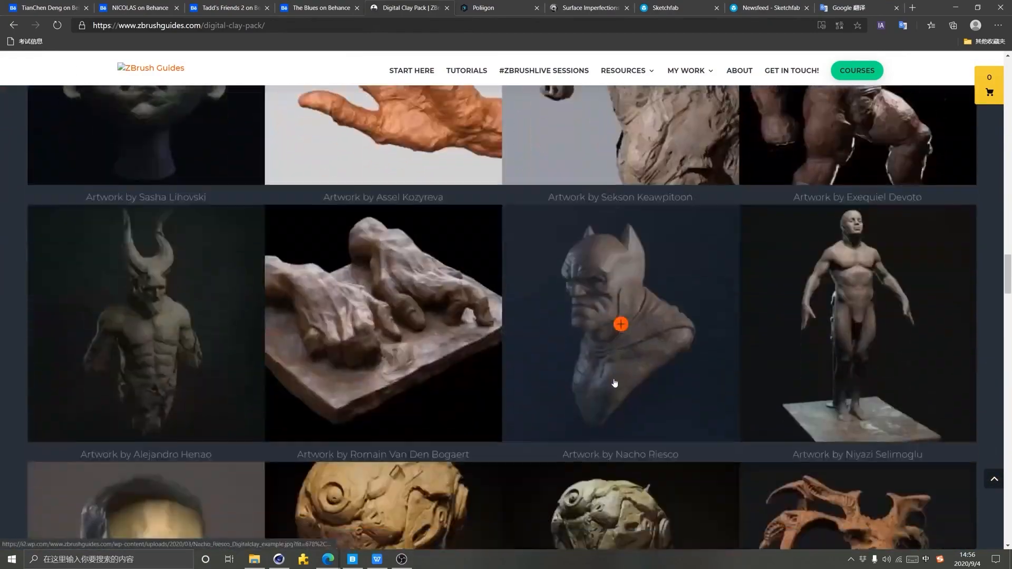
pyautogui.scroll(-2, 533, 393)
pyautogui.scroll(11, 534, 392)
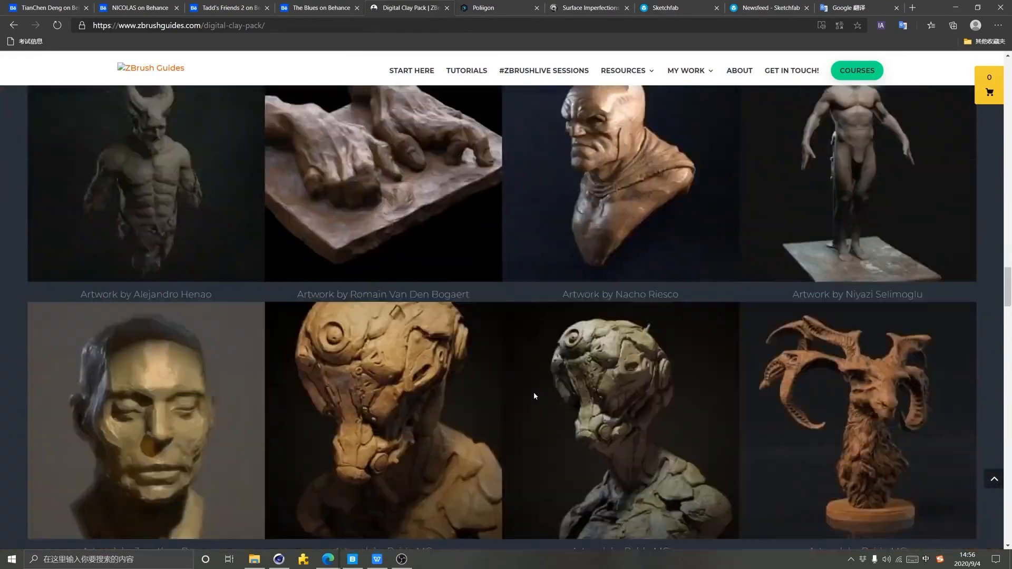
pyautogui.scroll(-5, 535, 397)
# Review the brush categories and the pack's contents, and return to the row of brush sample spheres
pyautogui.scroll(-18, 535, 397)
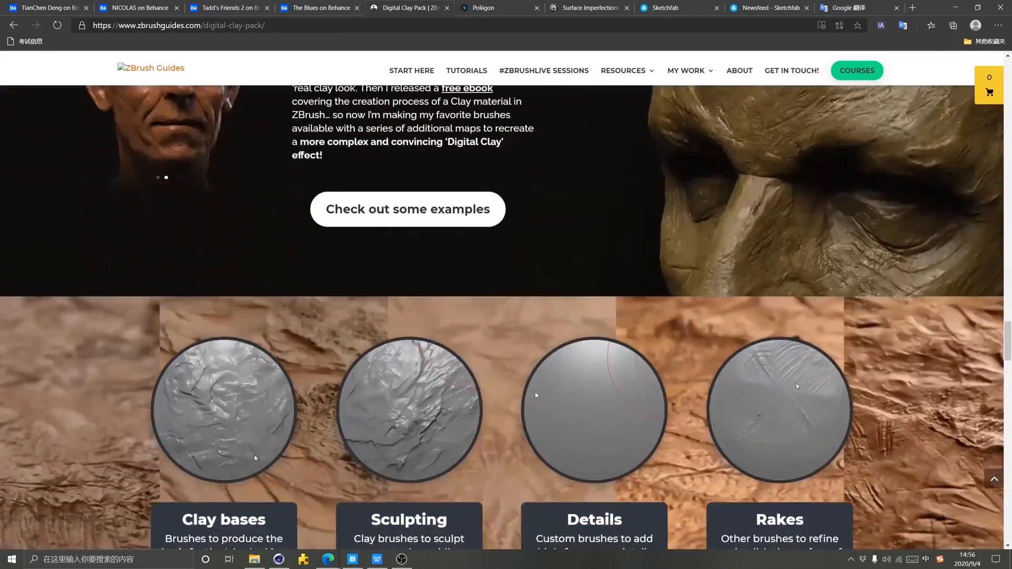
pyautogui.scroll(-9, 674, 462)
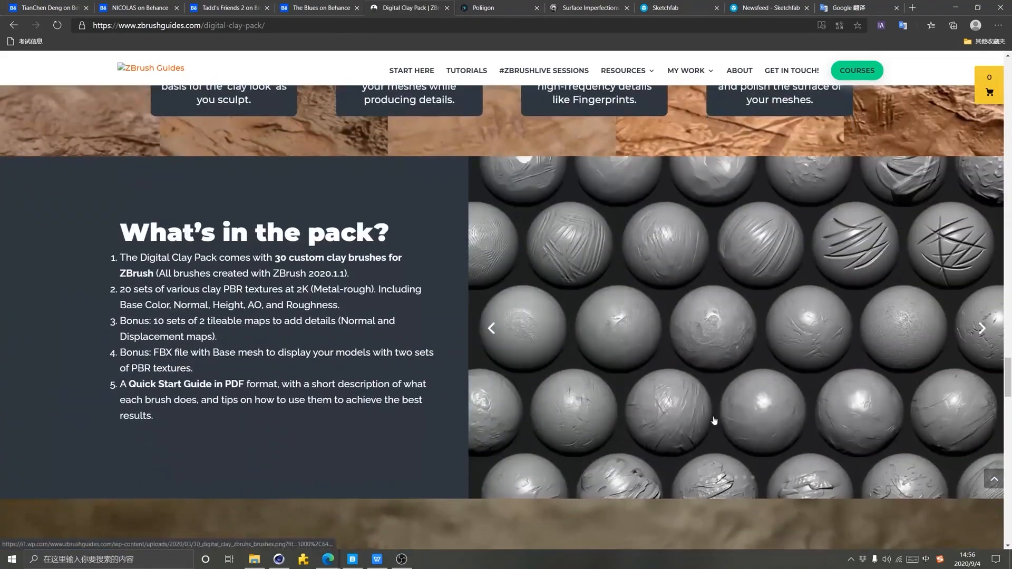
pyautogui.scroll(20, 617, 404)
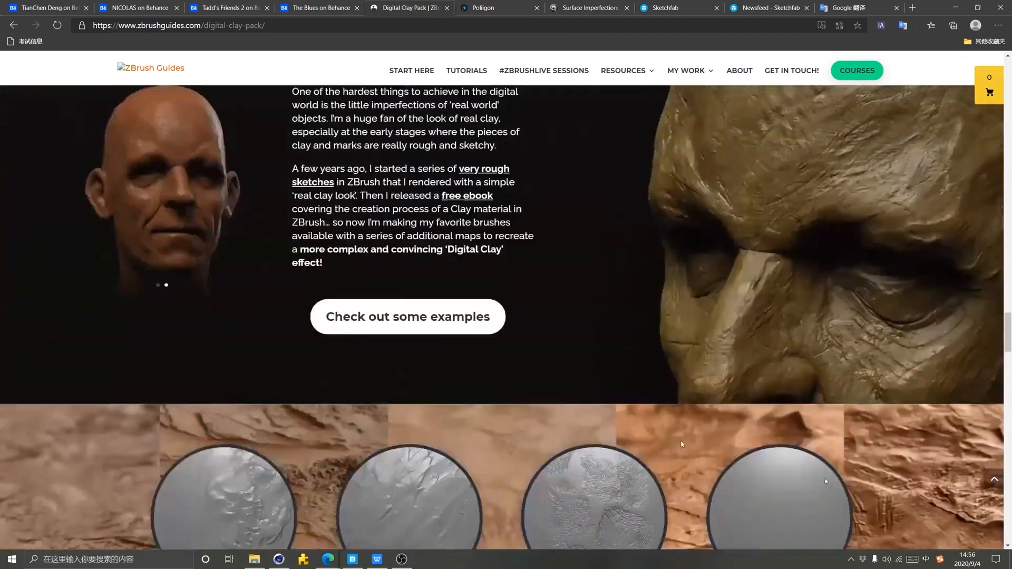
pyautogui.scroll(15, 678, 445)
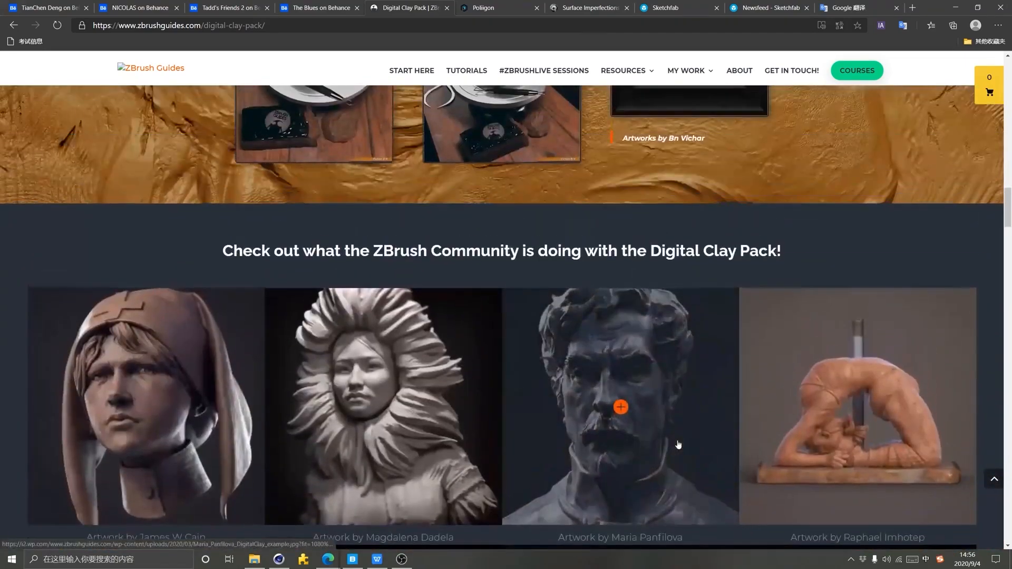
pyautogui.scroll(8, 678, 443)
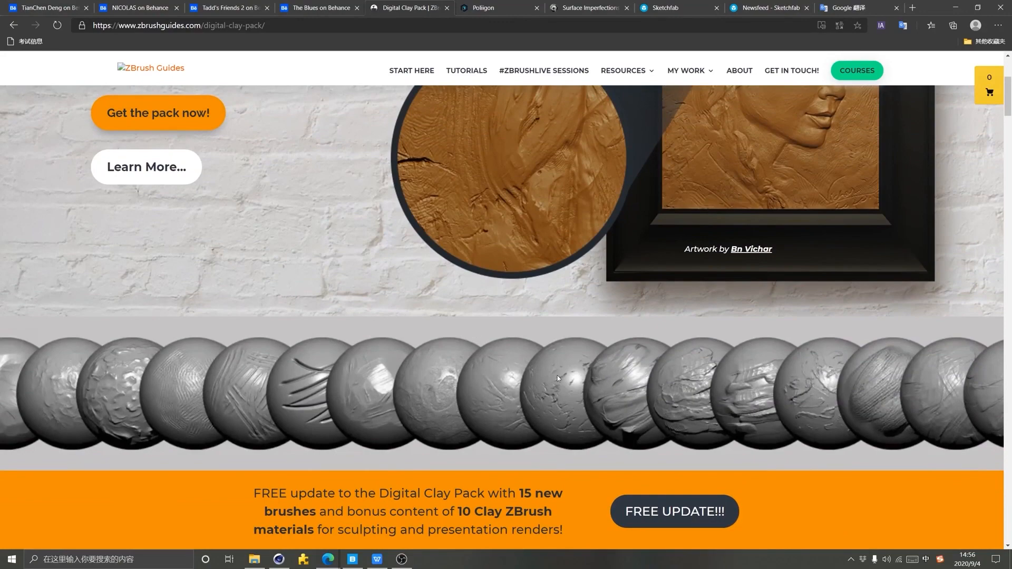
# Switch to Quixel Bridge and open the Clay category under Surfaces and Soil
pyautogui.click(352, 559)
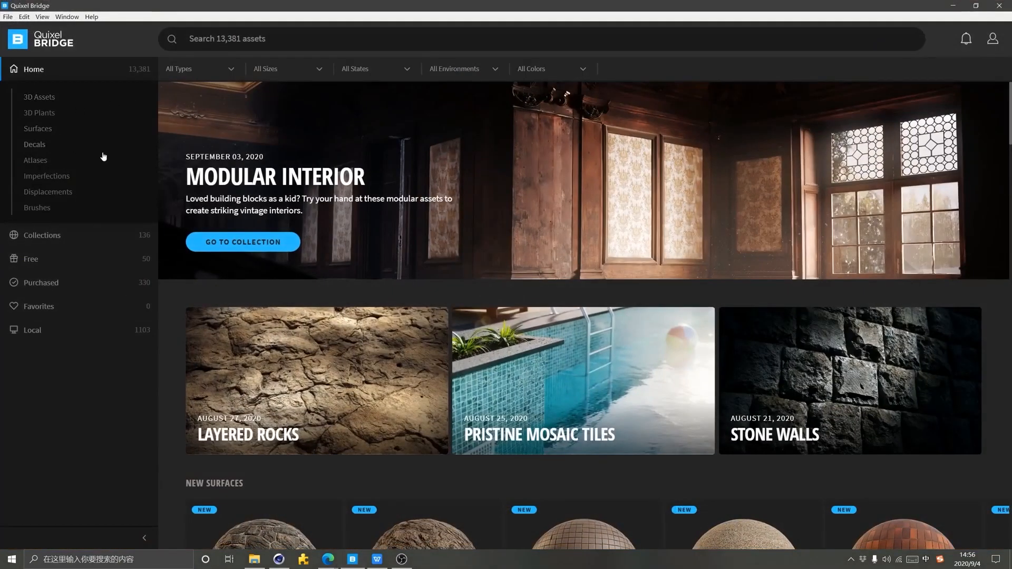
pyautogui.click(34, 130)
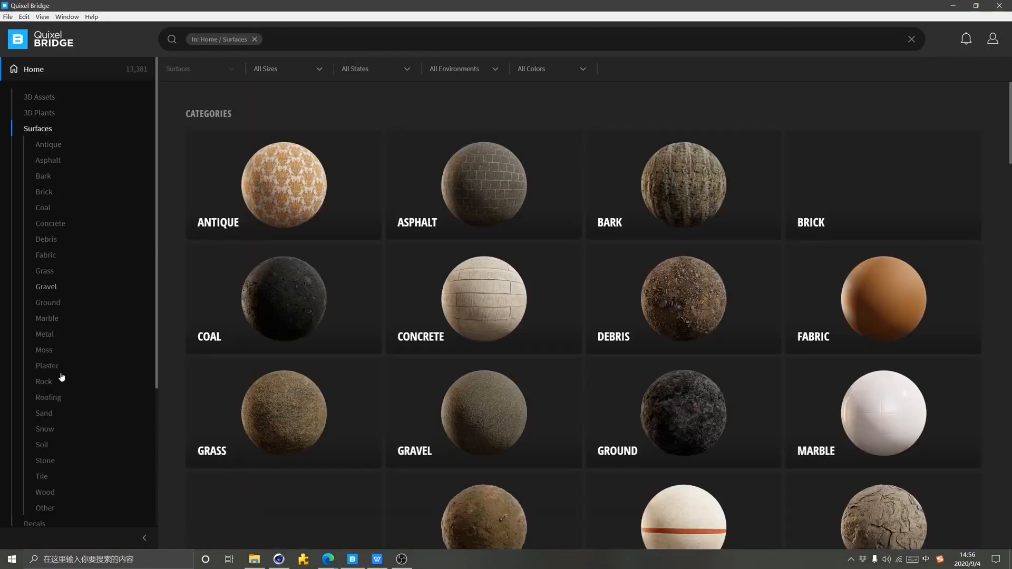
pyautogui.click(45, 446)
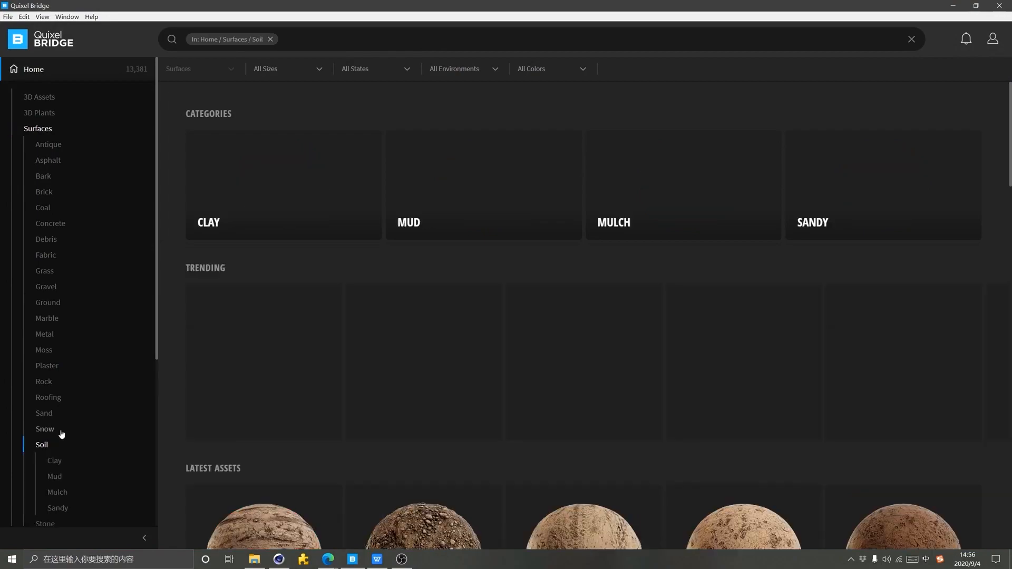
pyautogui.scroll(-1, 119, 424)
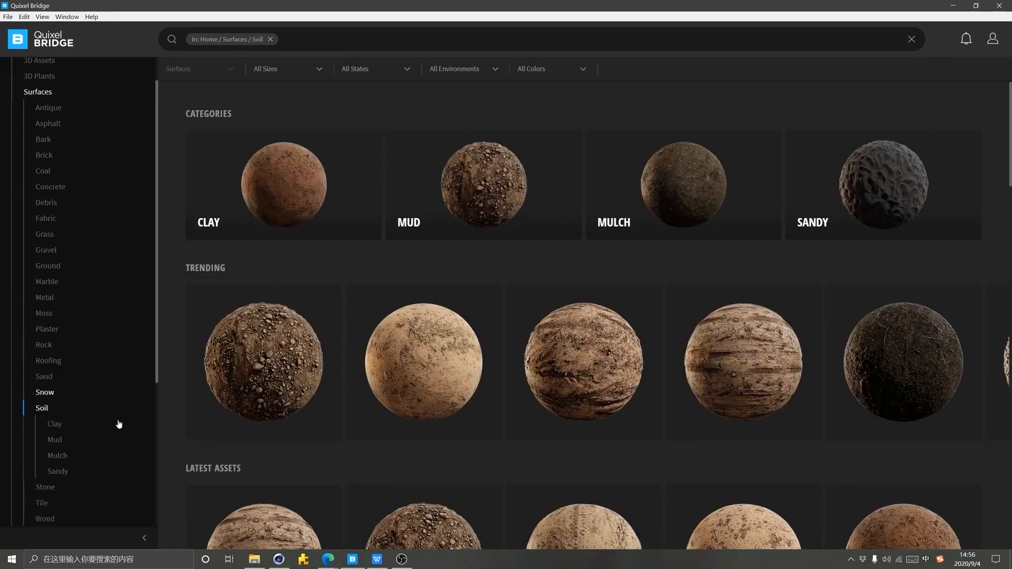
pyautogui.scroll(-1, 118, 425)
pyautogui.click(55, 361)
# Browse the clay surface materials, including Thai Road Clay 2x2 M, and compare their surface textures
pyautogui.scroll(-1, 591, 364)
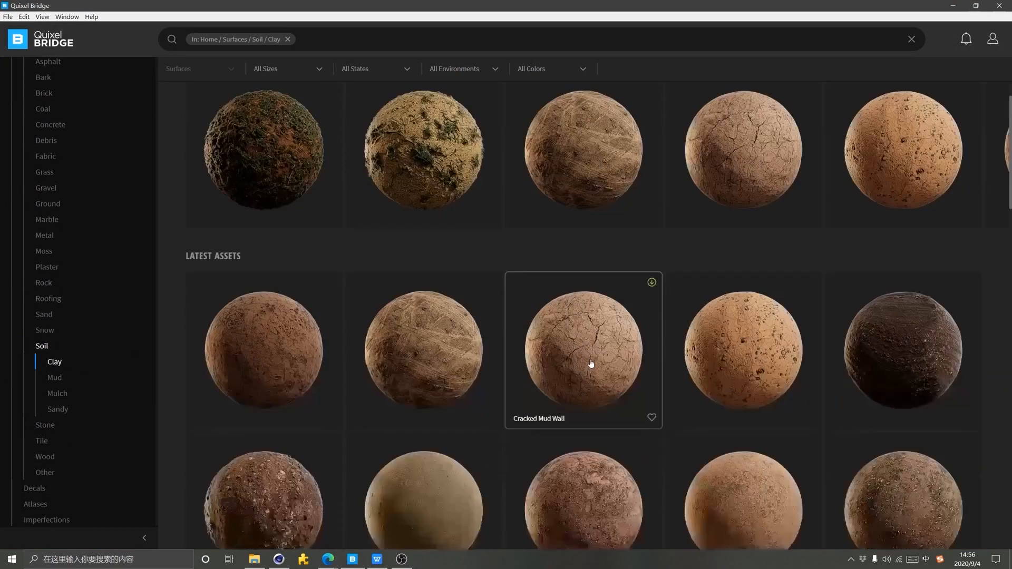
pyautogui.scroll(-5, 591, 364)
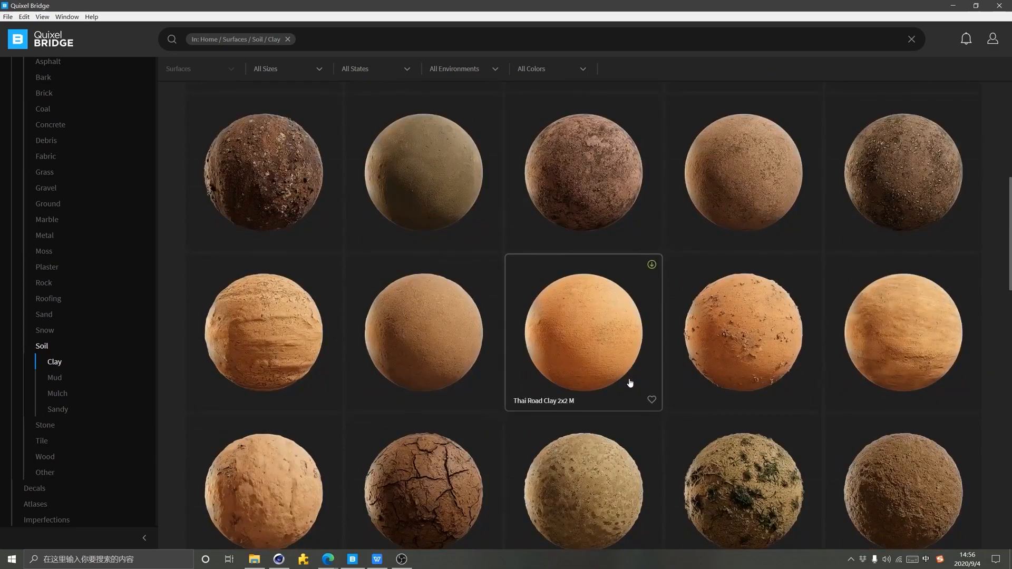
pyautogui.scroll(-2, 630, 383)
pyautogui.scroll(4, 630, 382)
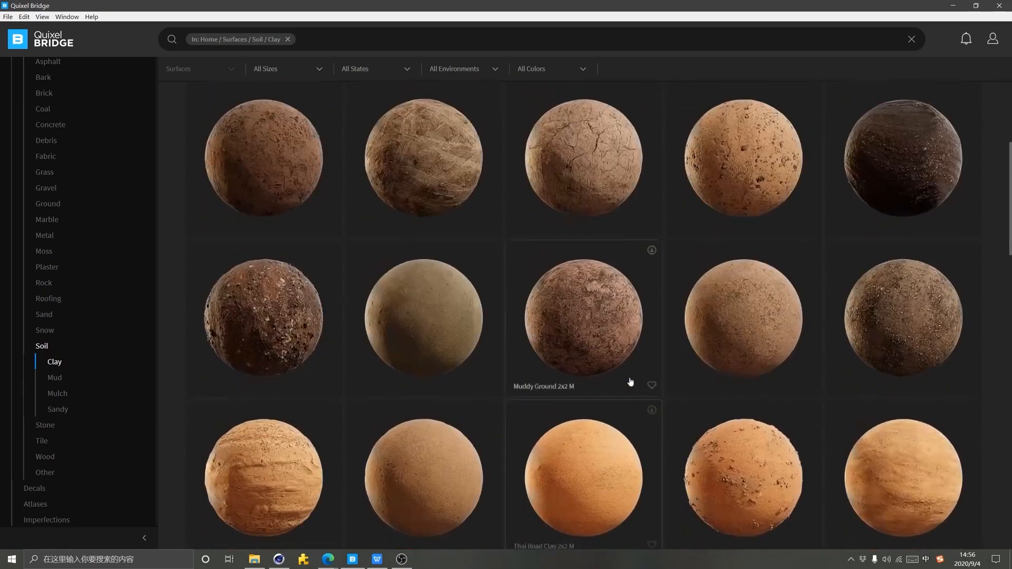
pyautogui.scroll(-3, 630, 381)
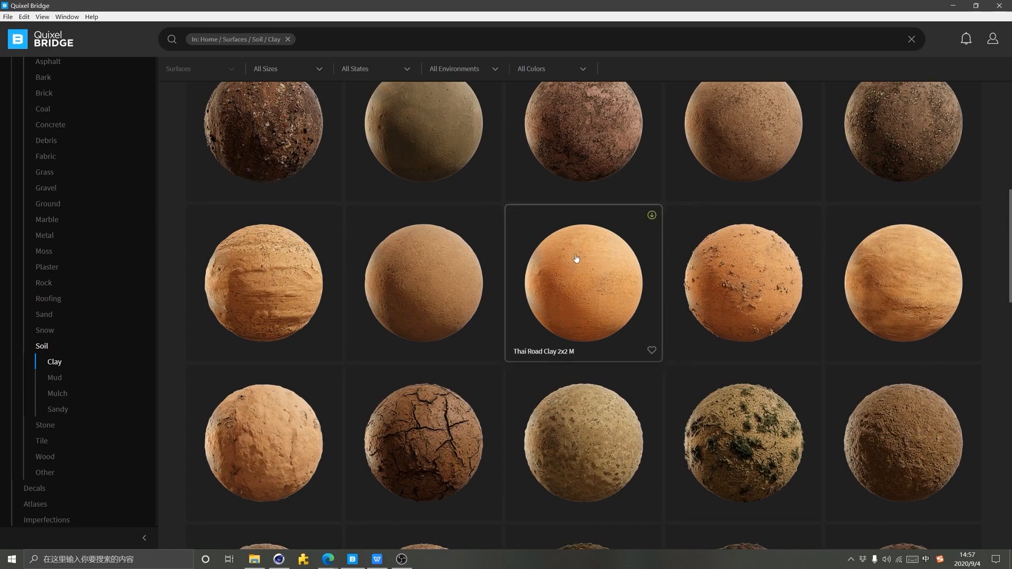
pyautogui.scroll(-5, 586, 406)
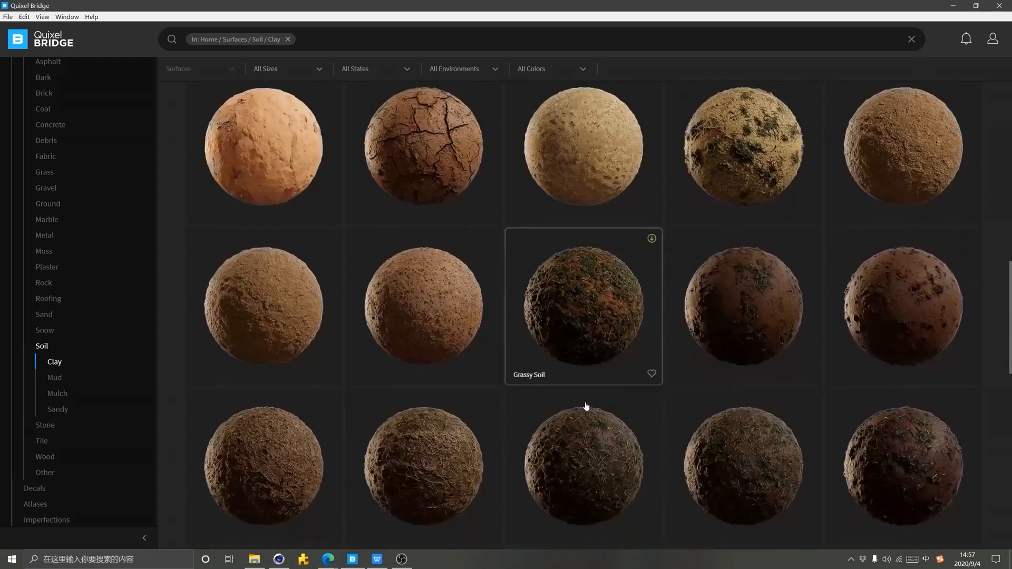
pyautogui.scroll(-5, 606, 416)
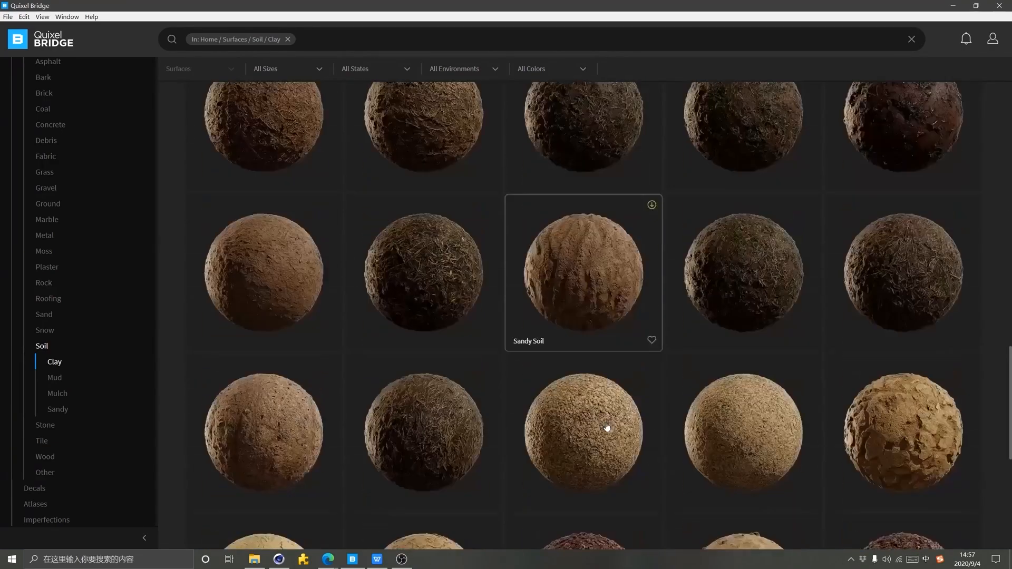
pyautogui.scroll(-1, 606, 427)
pyautogui.scroll(-2, 598, 418)
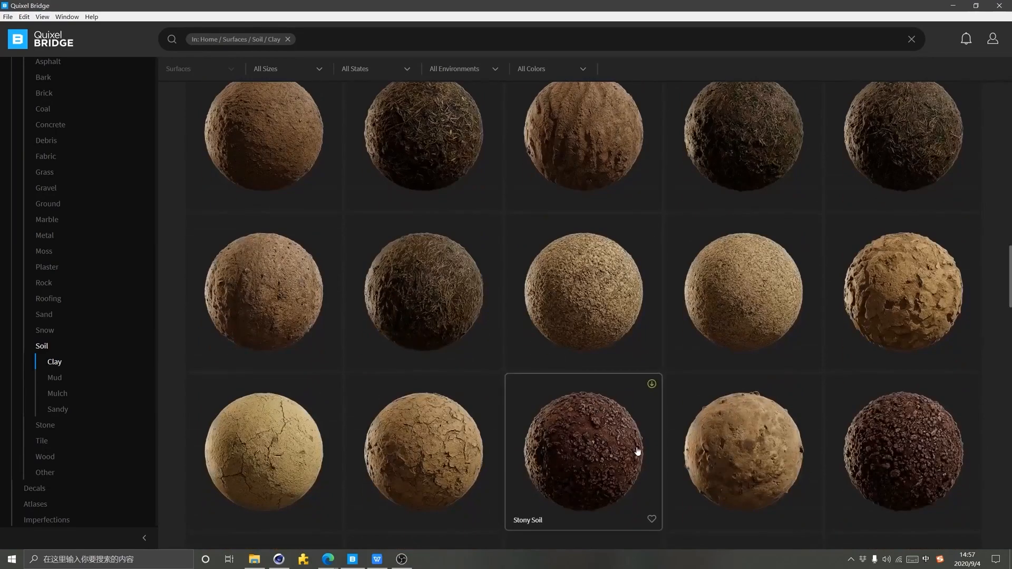
# Browse further through the clay surface materials, from the stony and cracked soils to the Soil Silty and Soil Clay samples
pyautogui.scroll(-6, 632, 443)
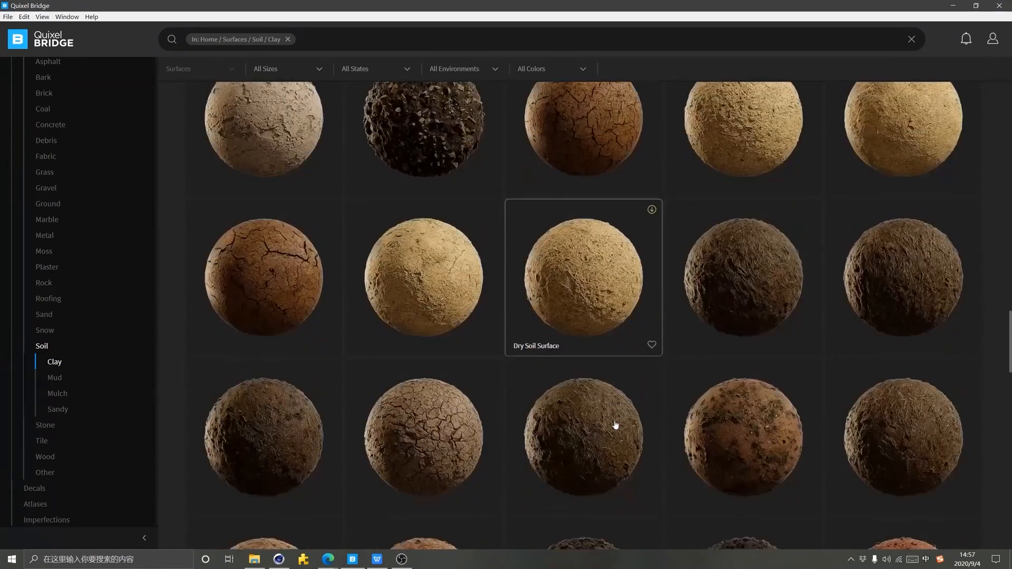
pyautogui.scroll(-2, 616, 429)
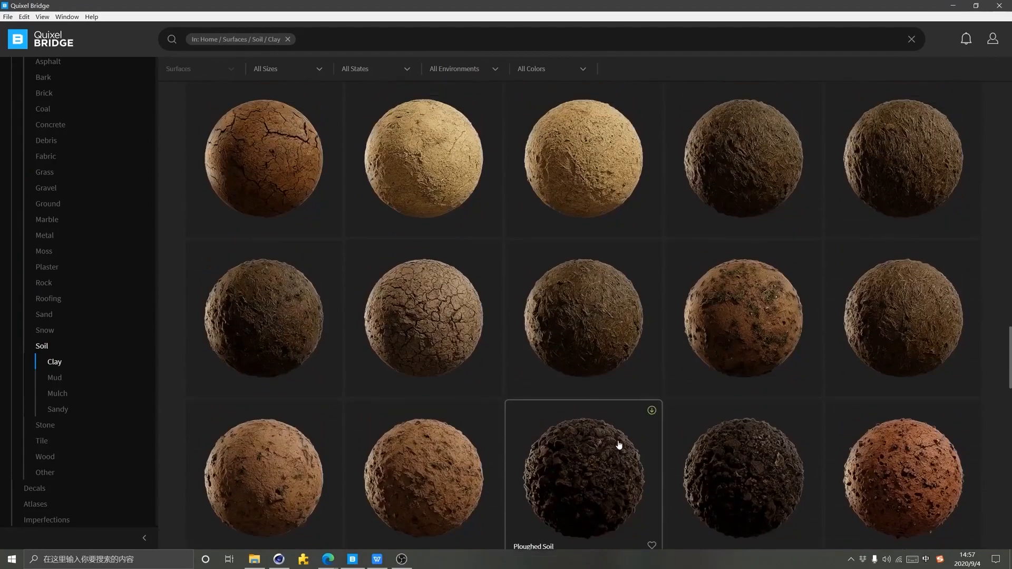
pyautogui.scroll(-6, 619, 442)
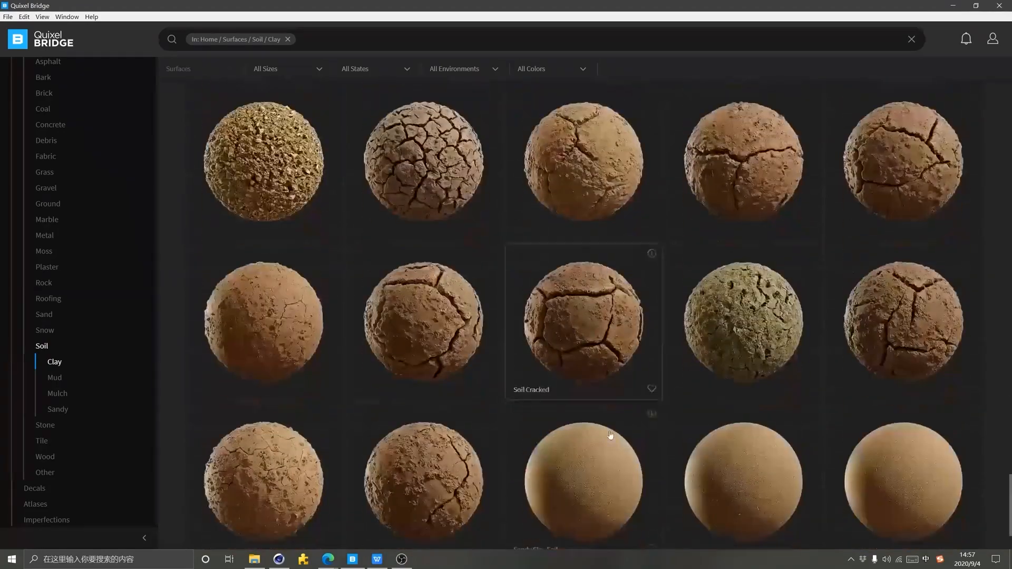
pyautogui.scroll(-6, 611, 437)
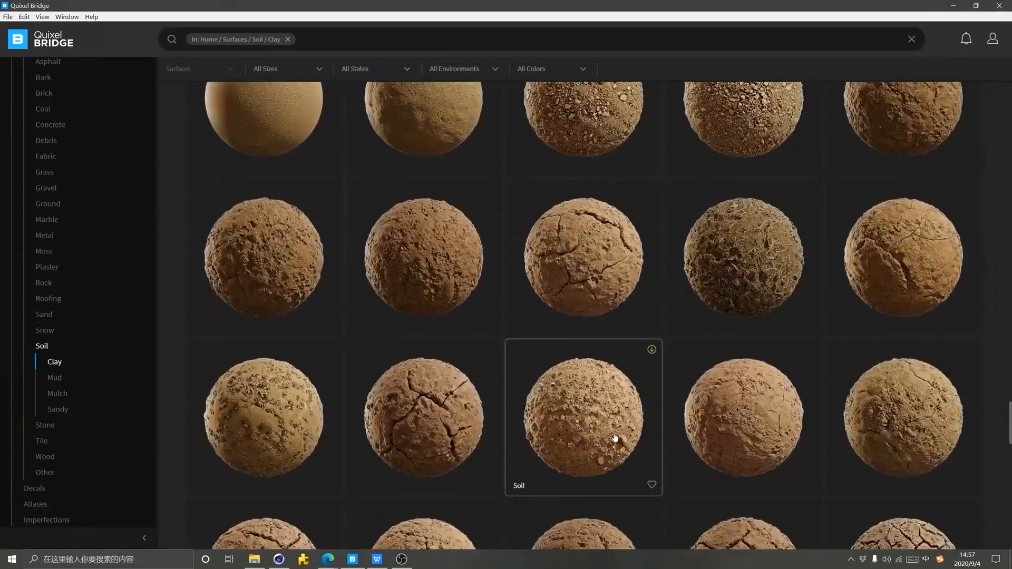
pyautogui.scroll(-6, 615, 438)
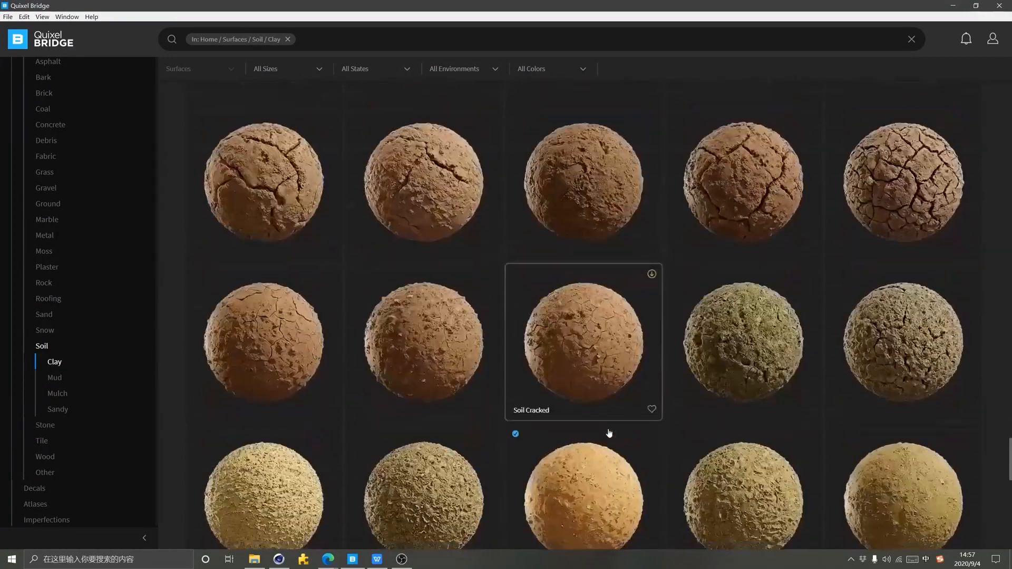
pyautogui.scroll(-6, 611, 433)
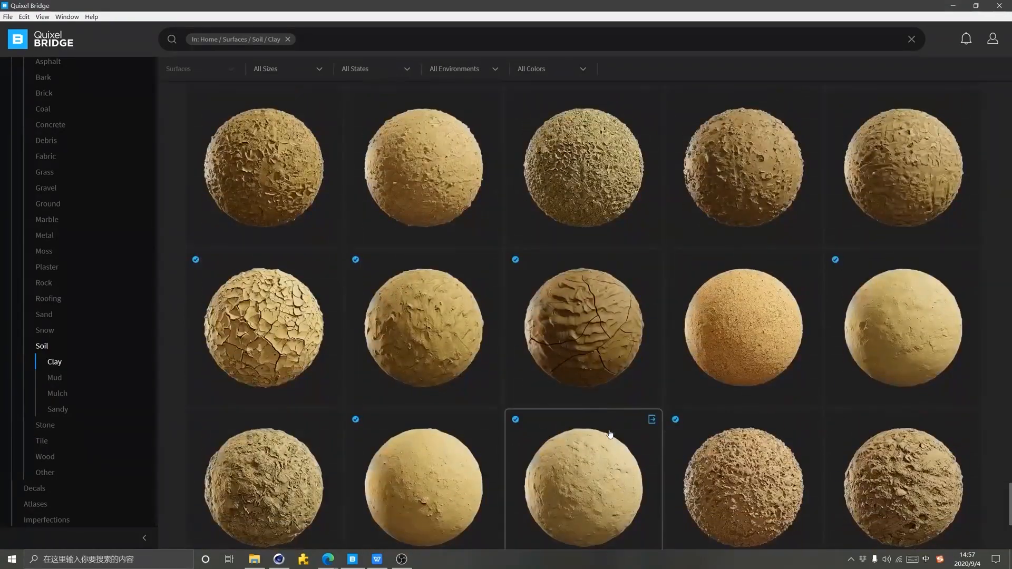
pyautogui.scroll(-2, 369, 401)
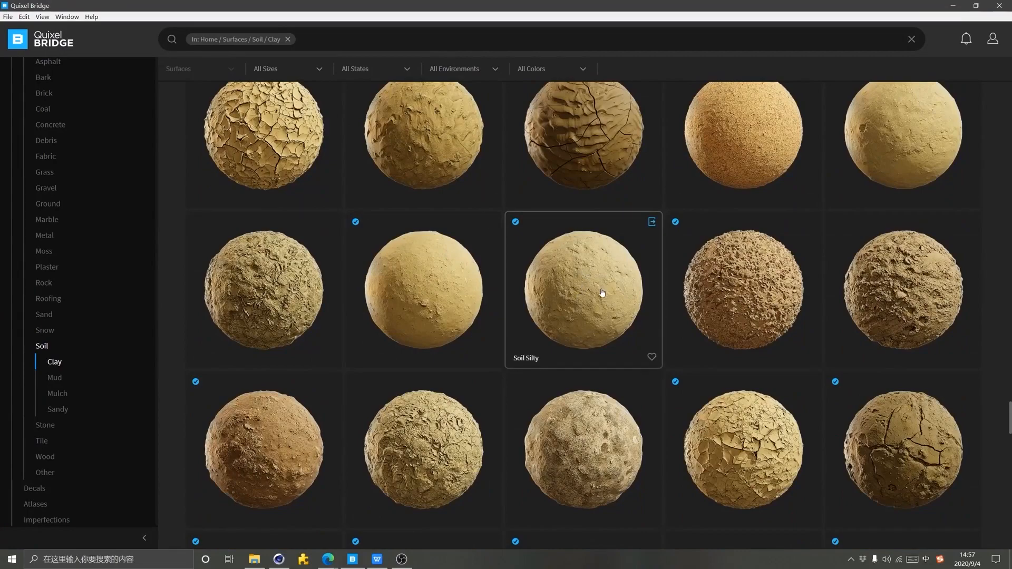
pyautogui.scroll(-5, 602, 293)
pyautogui.scroll(-6, 320, 380)
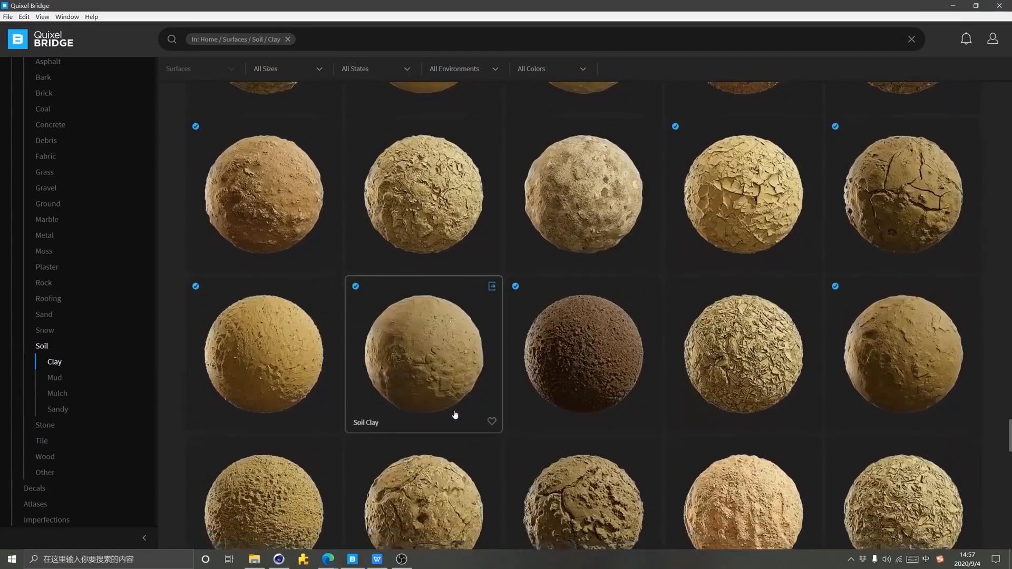
# Compare the relief and cracks of the Soil Clay surfaces with the finer texture of the Soil Dirt samples
pyautogui.scroll(-3, 401, 382)
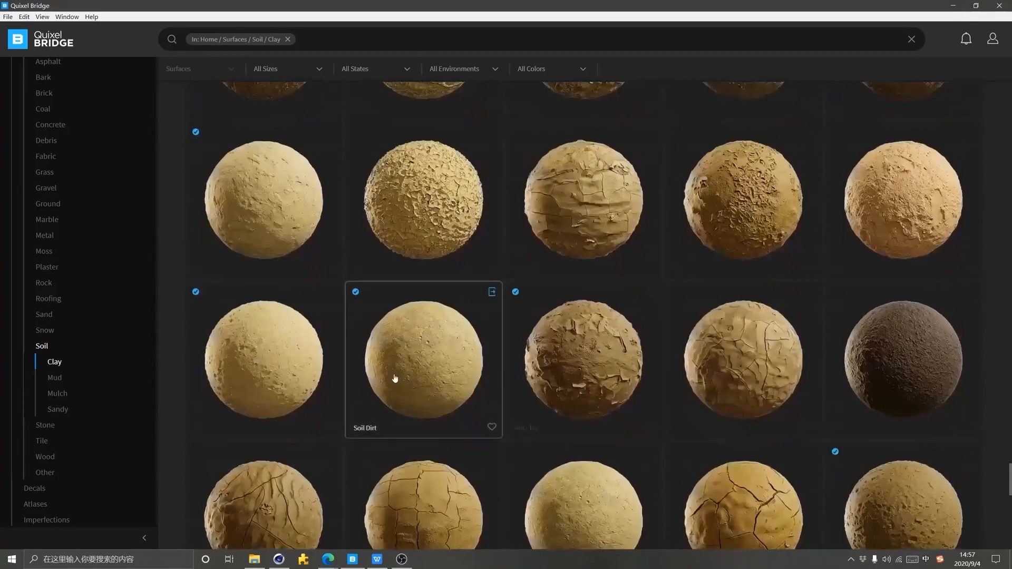
pyautogui.scroll(-1, 401, 389)
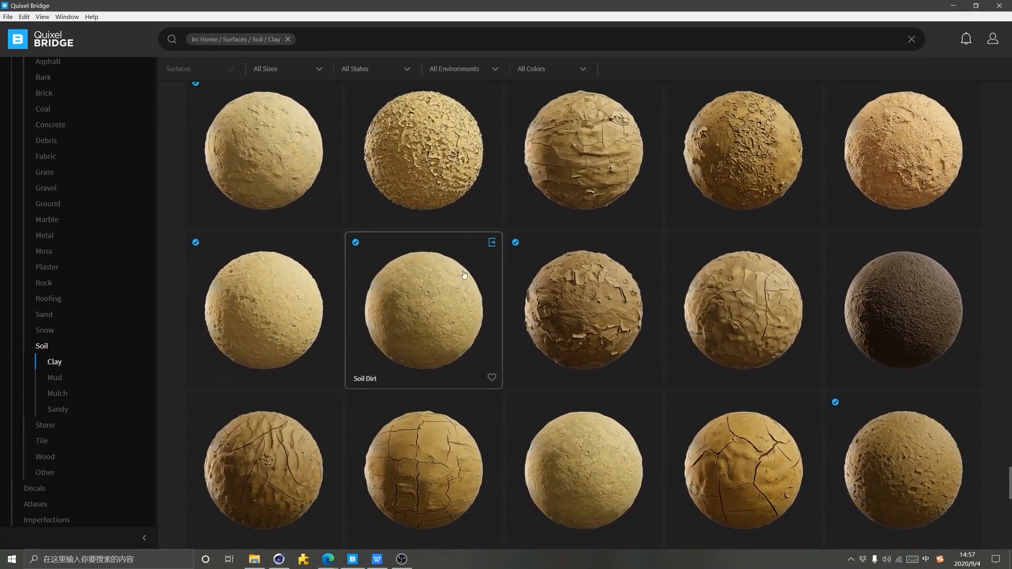
pyautogui.scroll(-3, 407, 259)
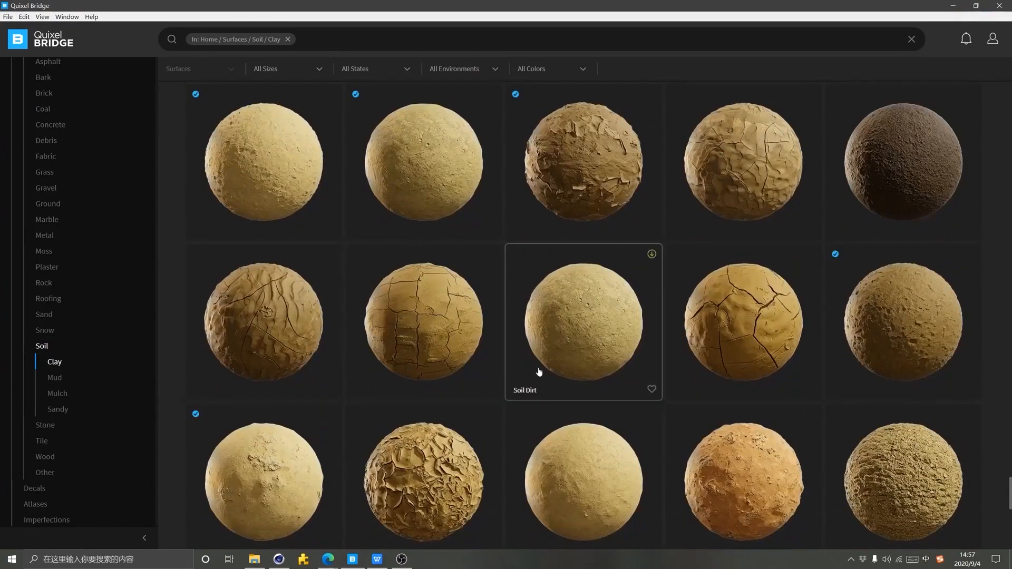
pyautogui.scroll(1, 616, 357)
pyautogui.scroll(2, 616, 357)
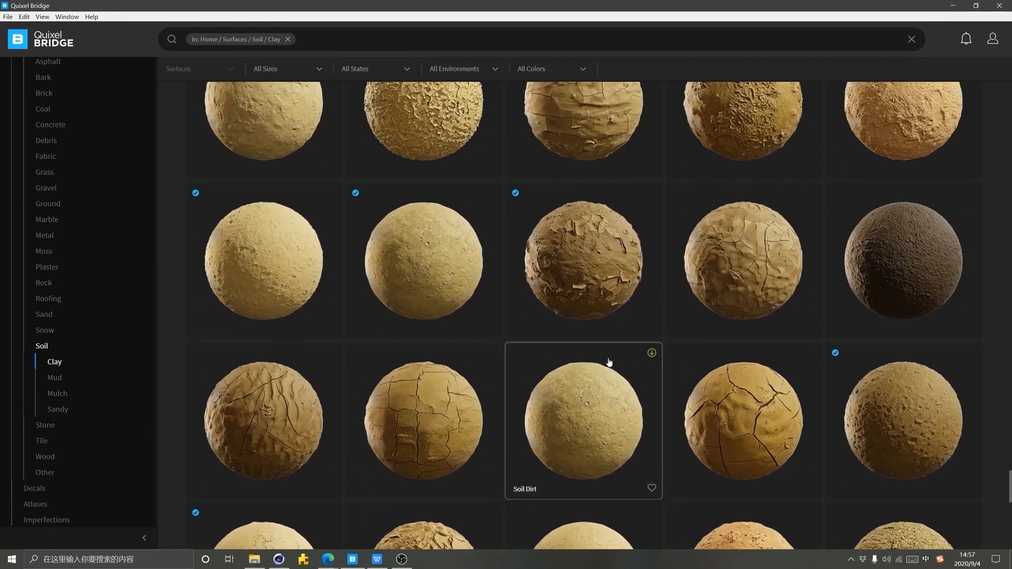
pyautogui.scroll(2, 606, 364)
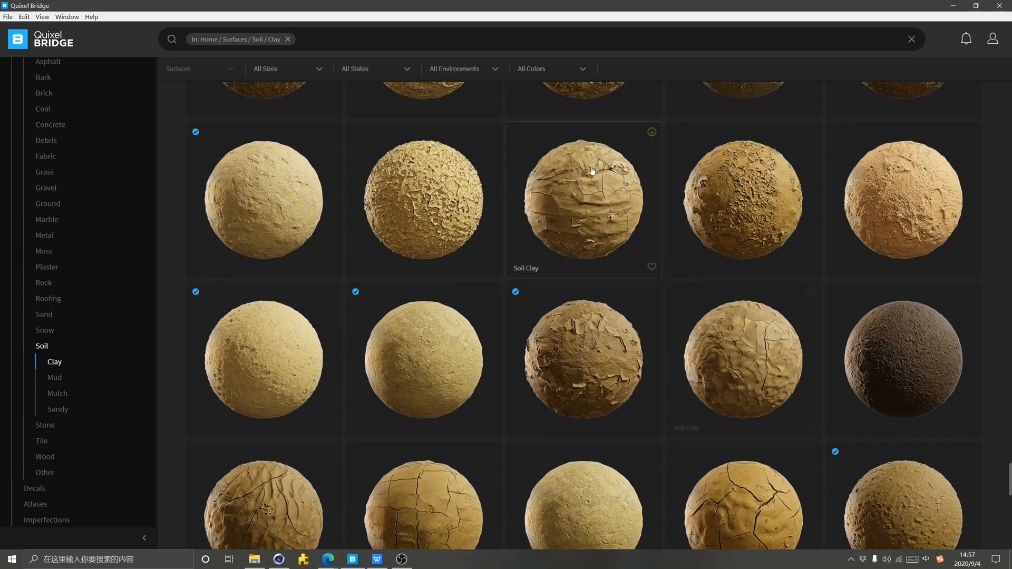
pyautogui.scroll(-2, 902, 377)
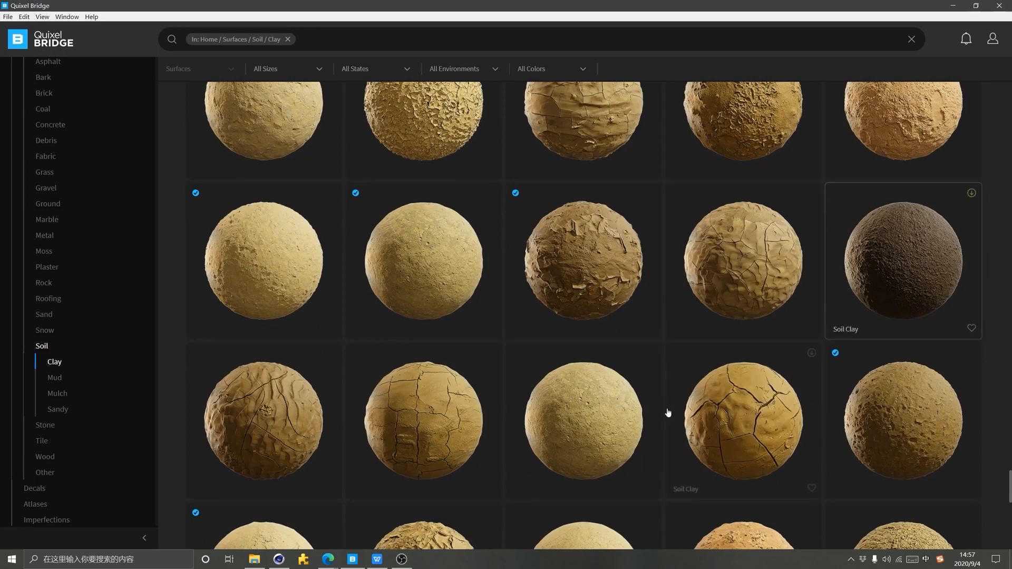
pyautogui.scroll(-1, 617, 382)
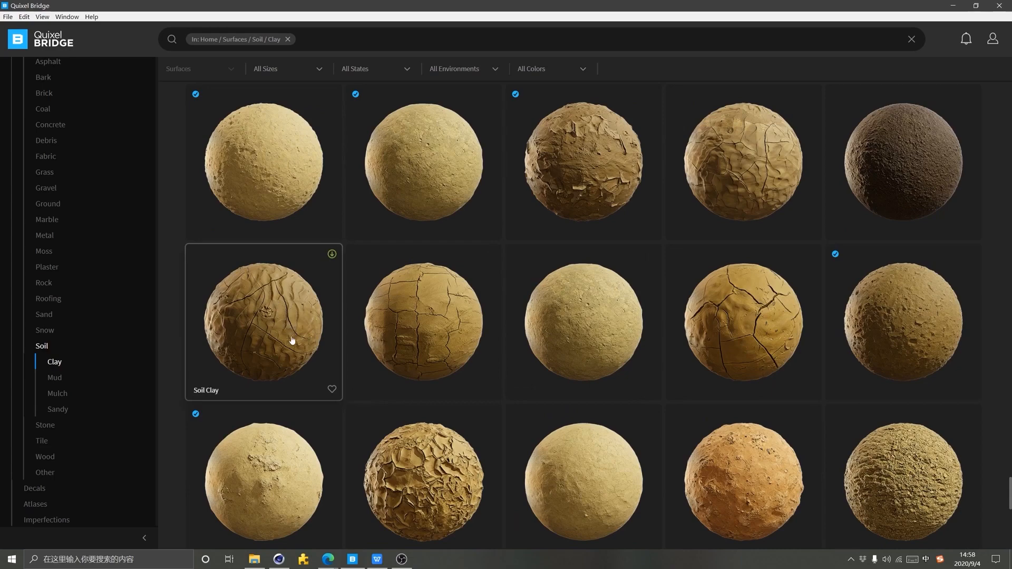
pyautogui.scroll(-1, 580, 327)
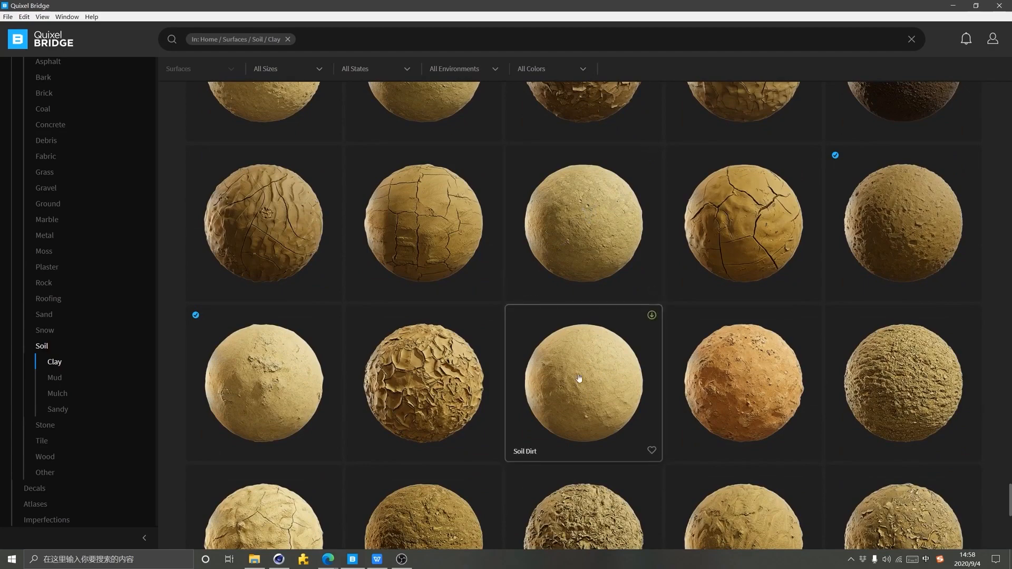
# Examine the smoother Soil Dirt, Soil Hardened and Soil Mud surfaces further down the clay collection
pyautogui.scroll(-1, 580, 379)
pyautogui.scroll(-2, 271, 319)
pyautogui.scroll(-1, 502, 385)
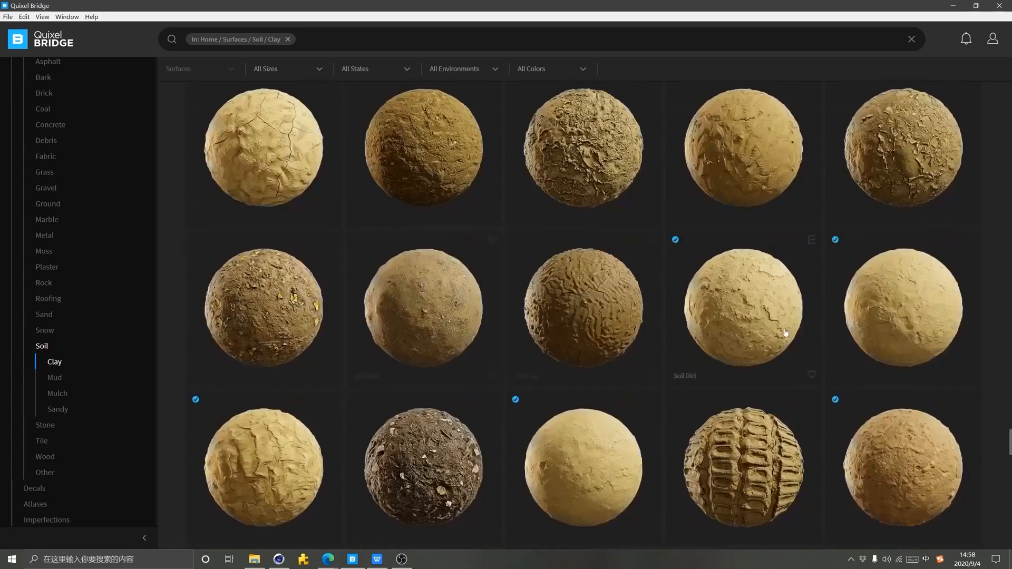
pyautogui.scroll(-1, 602, 332)
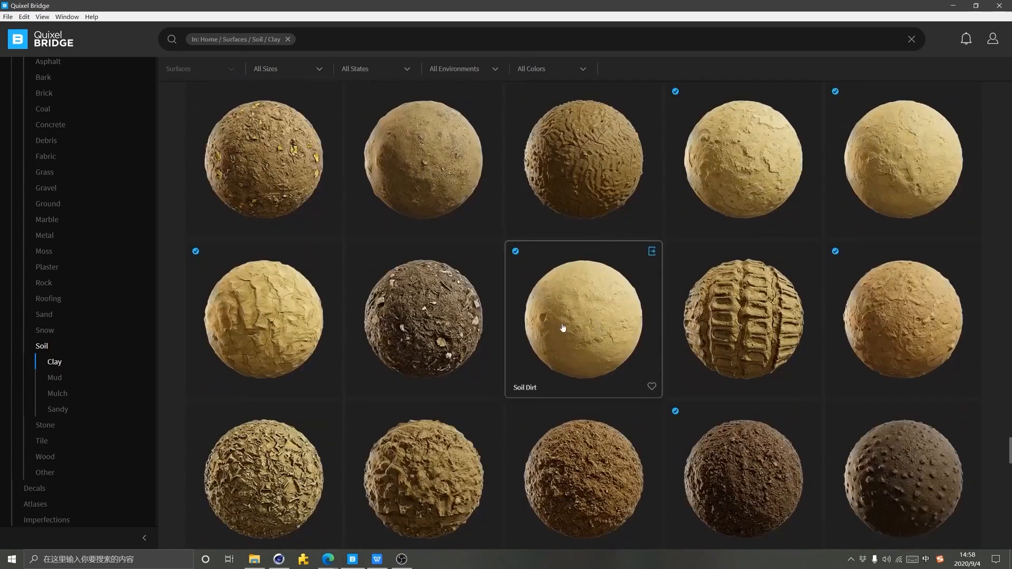
pyautogui.scroll(-2, 448, 427)
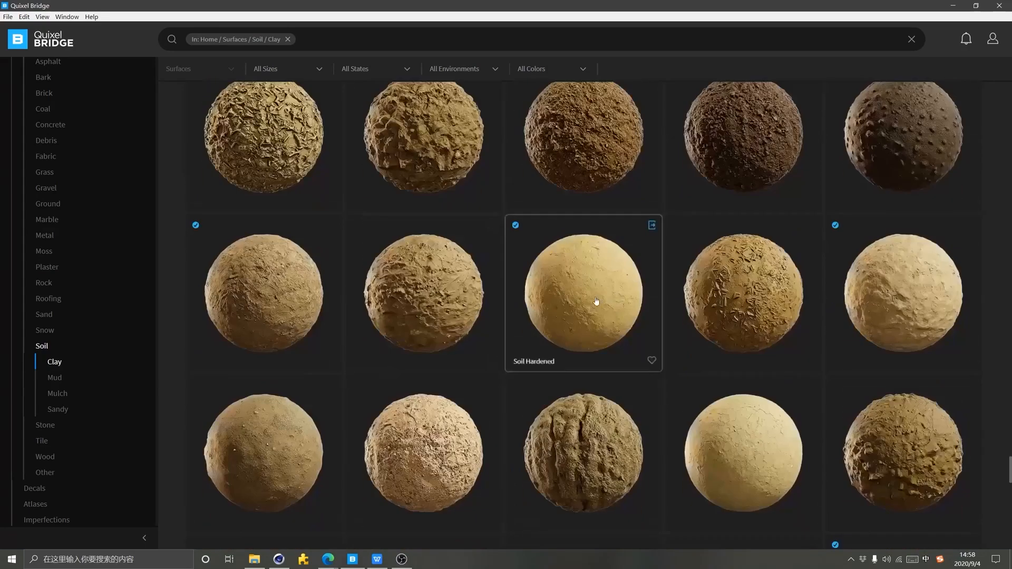
pyautogui.scroll(-1, 658, 371)
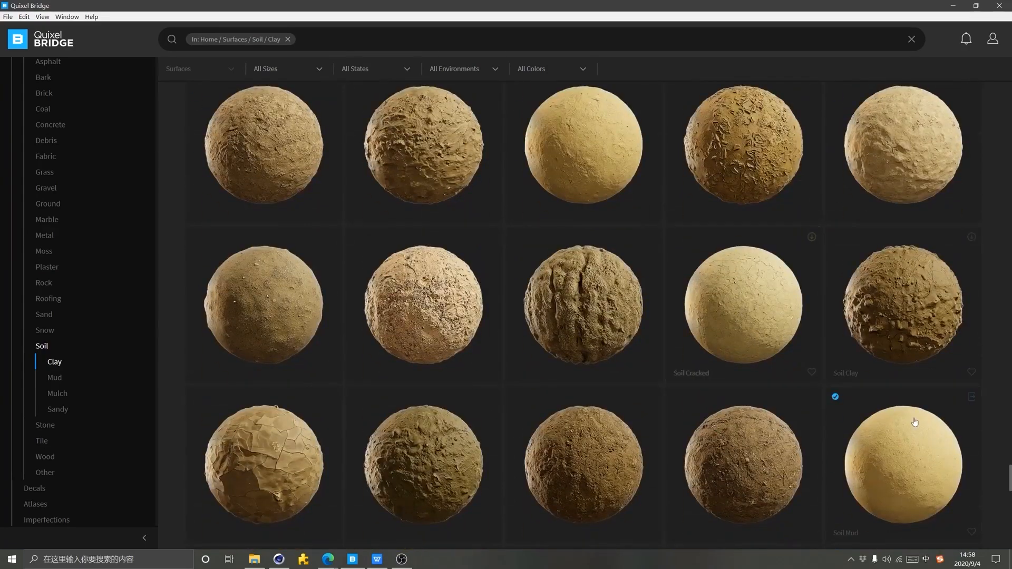
pyautogui.scroll(-1, 903, 407)
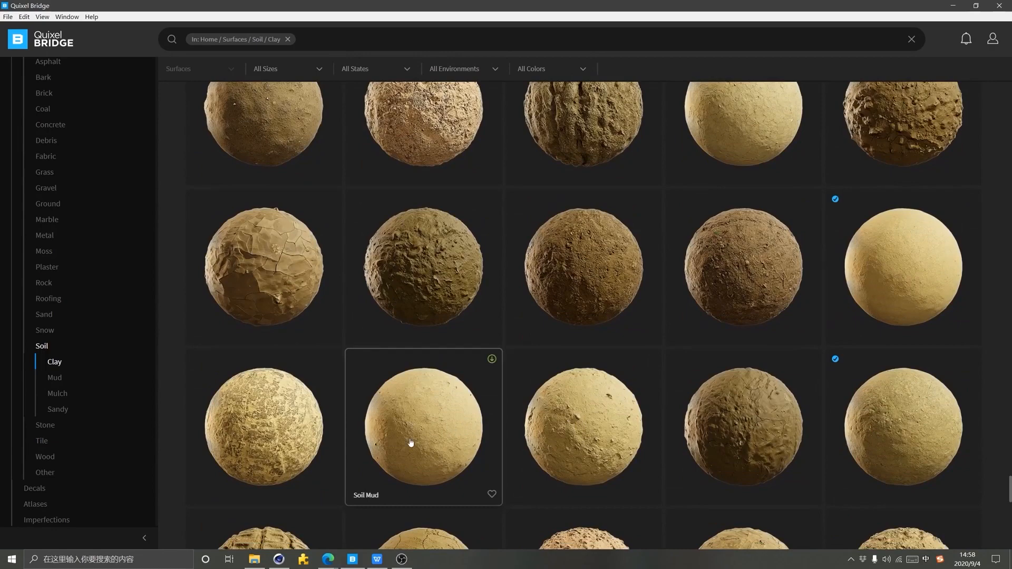
pyautogui.scroll(-1, 433, 369)
pyautogui.scroll(-1, 424, 336)
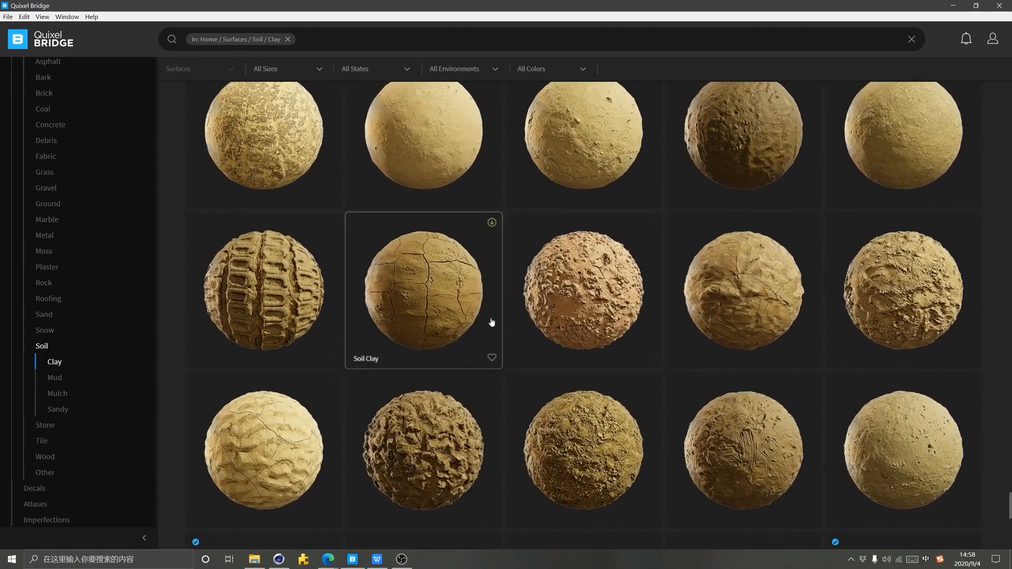
pyautogui.scroll(1, 591, 310)
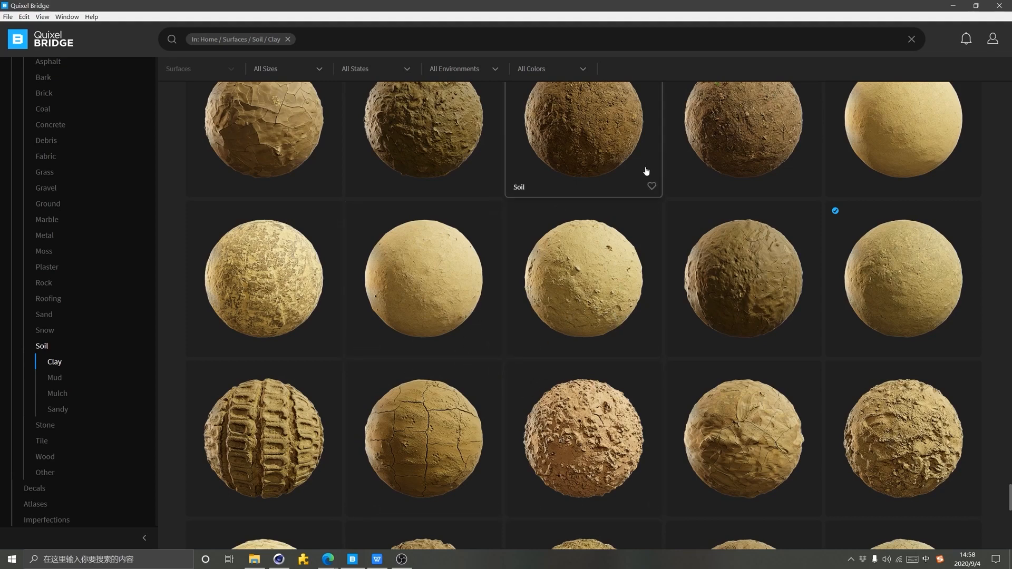
# Switch to the Poliigon page in the browser and open the Surface Imperfections category
pyautogui.click(957, 8)
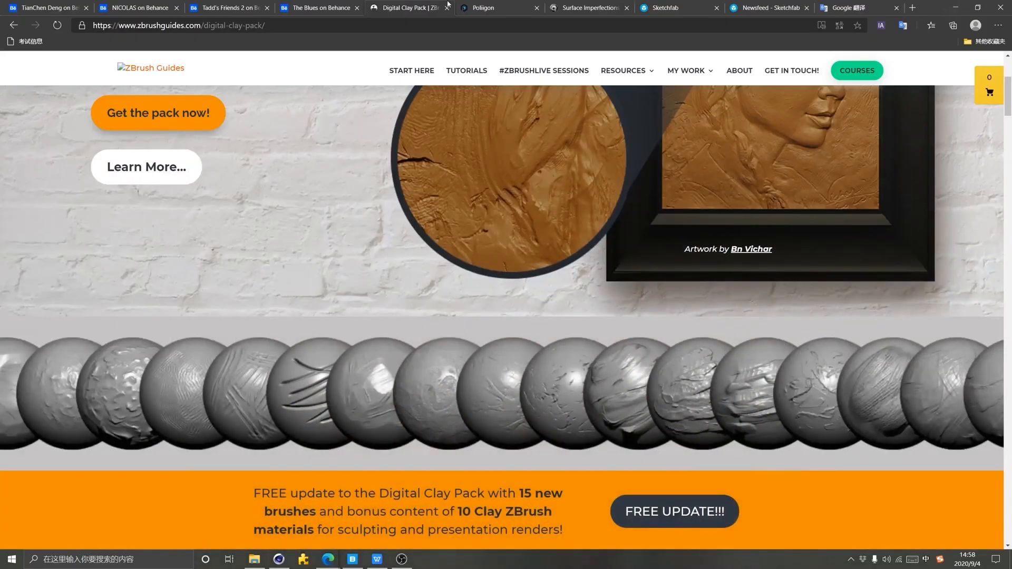
pyautogui.click(484, 7)
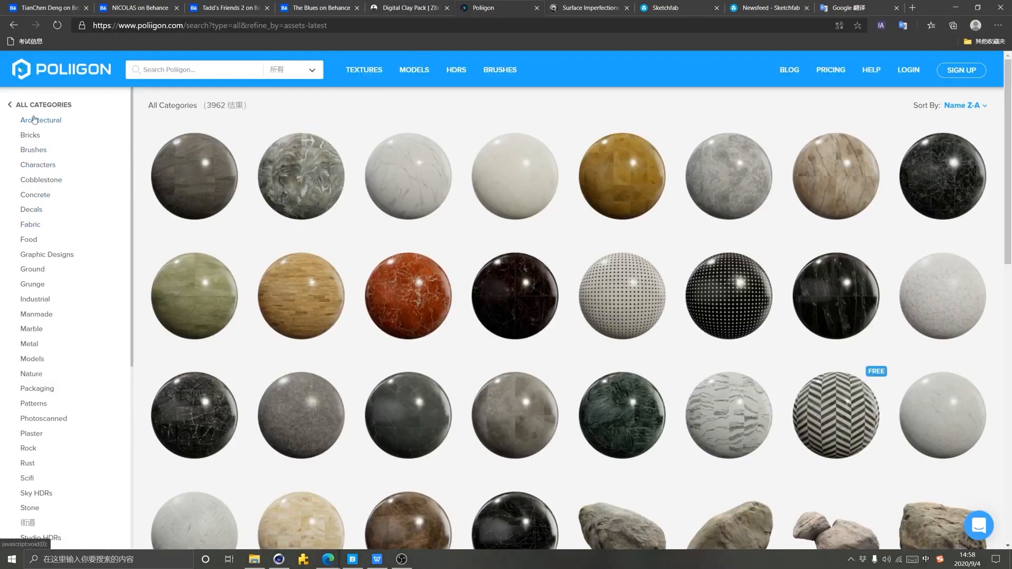
pyautogui.scroll(-3, 62, 429)
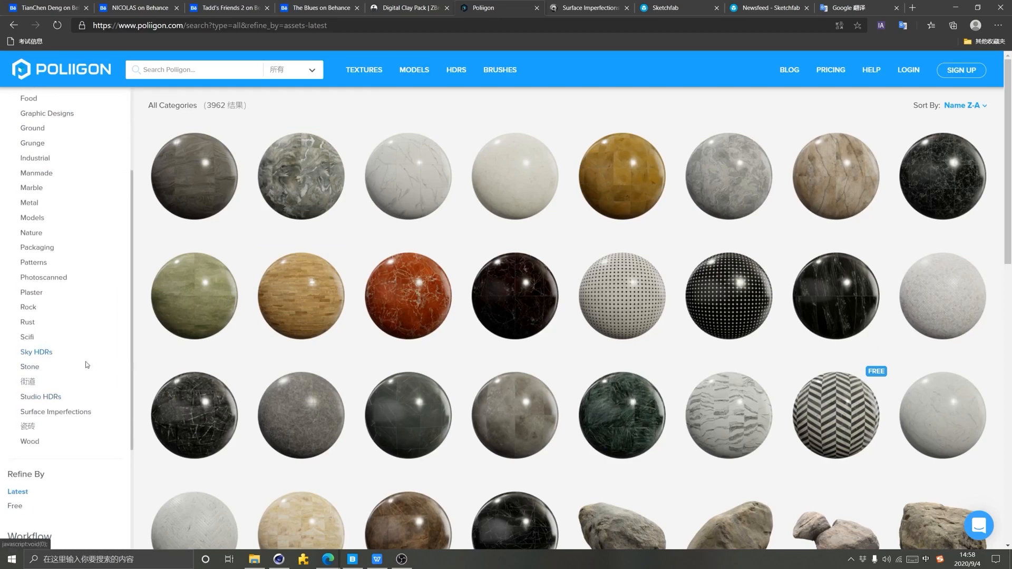
pyautogui.click(58, 411)
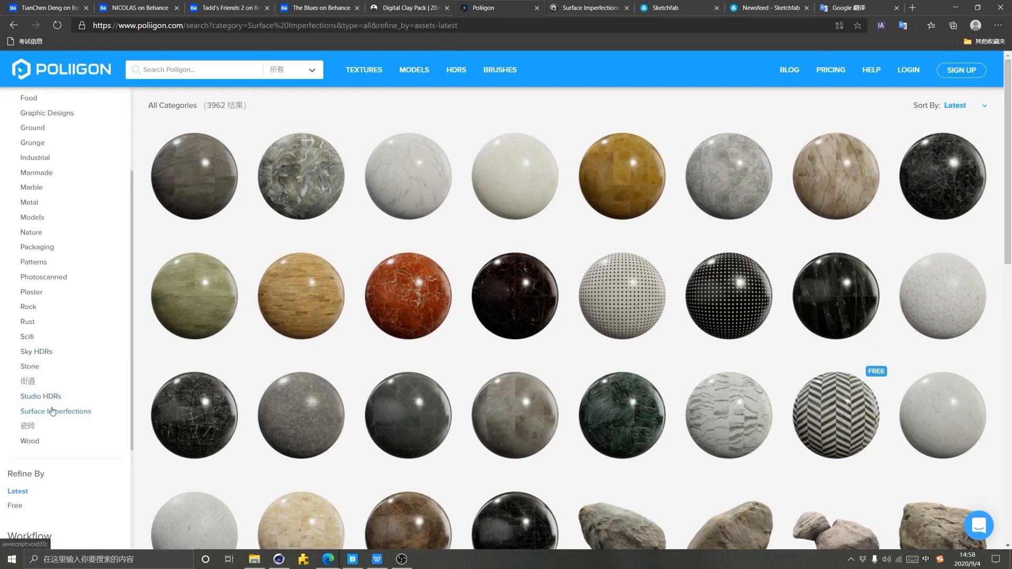
pyautogui.click(63, 411)
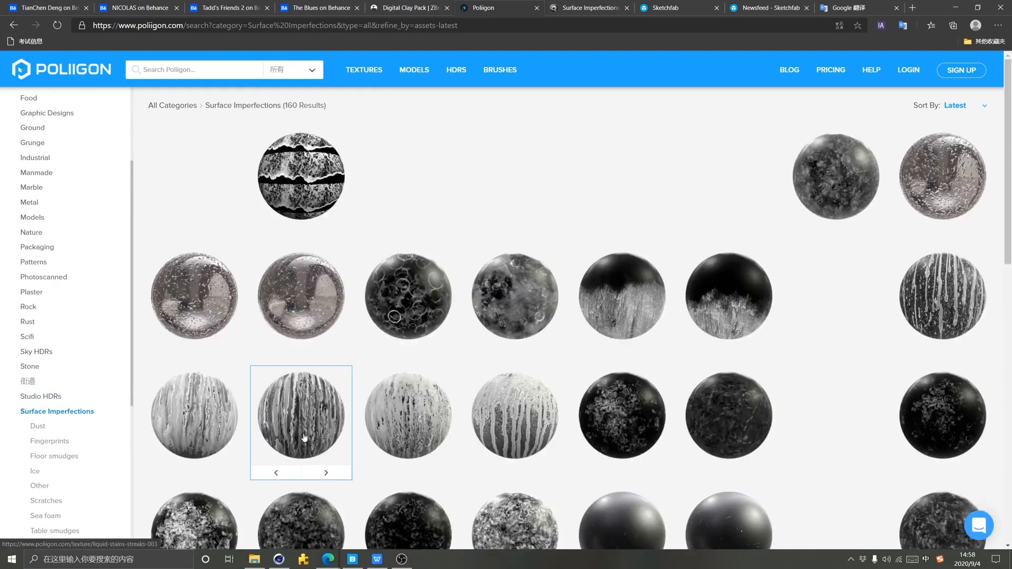
# Open page 3 of the surface imperfections and examine the fingerprint textures, including previews of Fingerprints 004 and Fingerprints 007
pyautogui.scroll(-10, 388, 439)
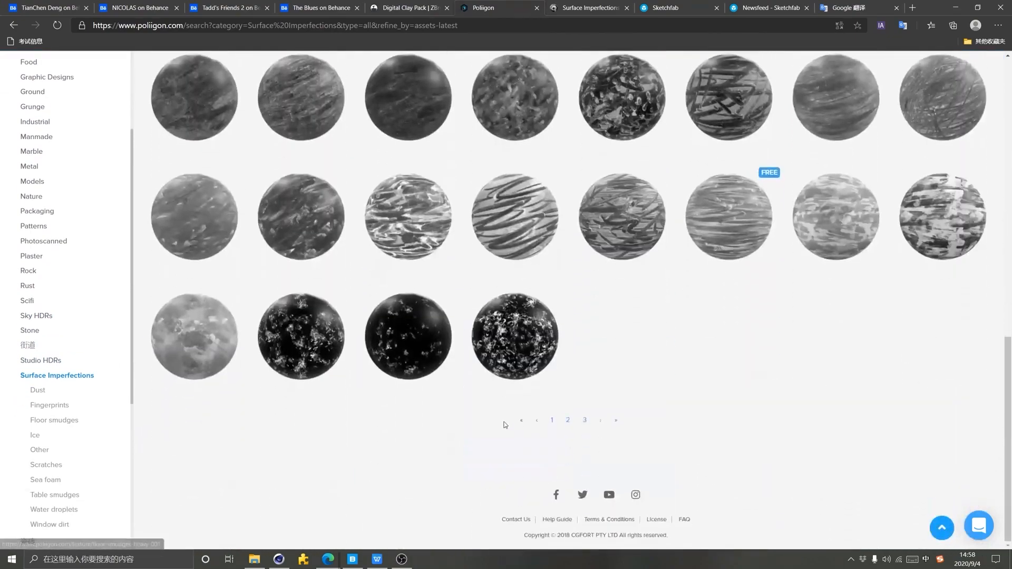
pyautogui.click(584, 421)
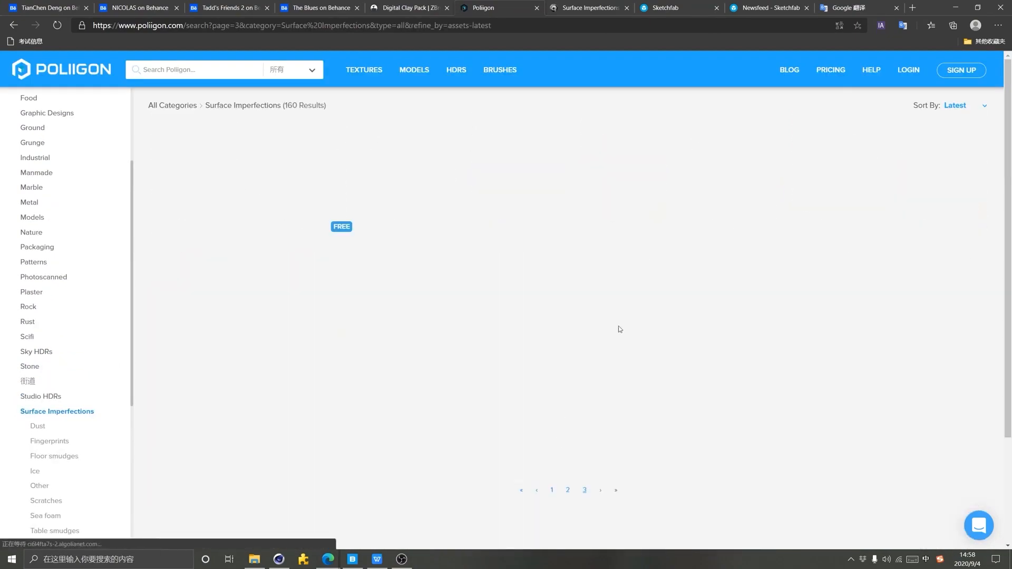
pyautogui.scroll(-3, 659, 369)
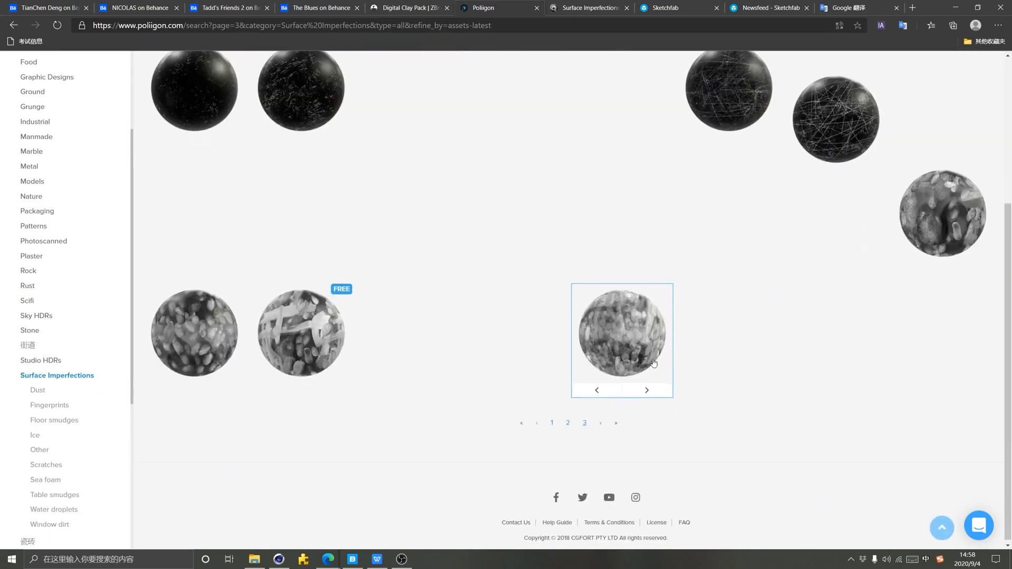
pyautogui.scroll(-2, 567, 266)
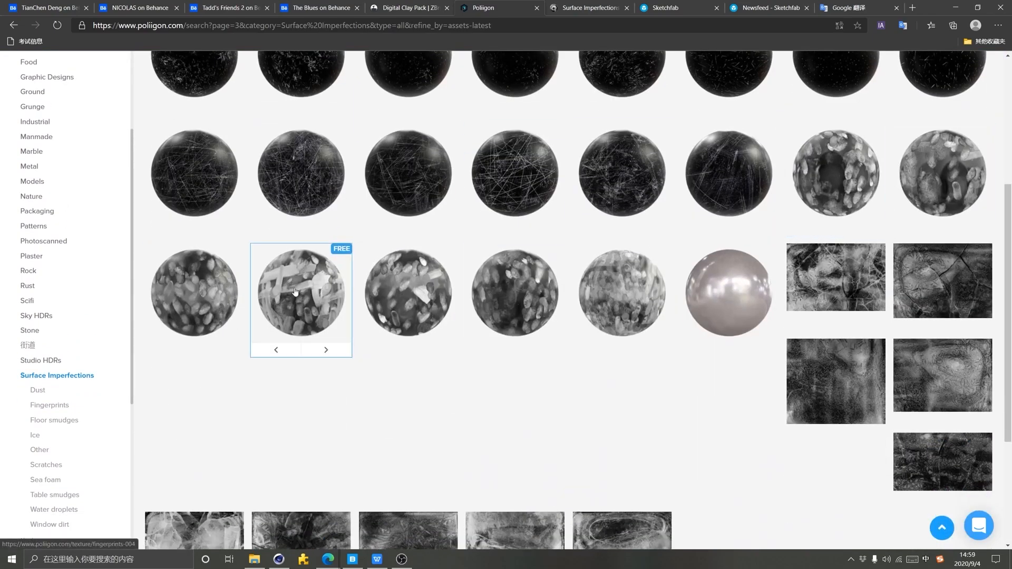
pyautogui.scroll(2, 300, 343)
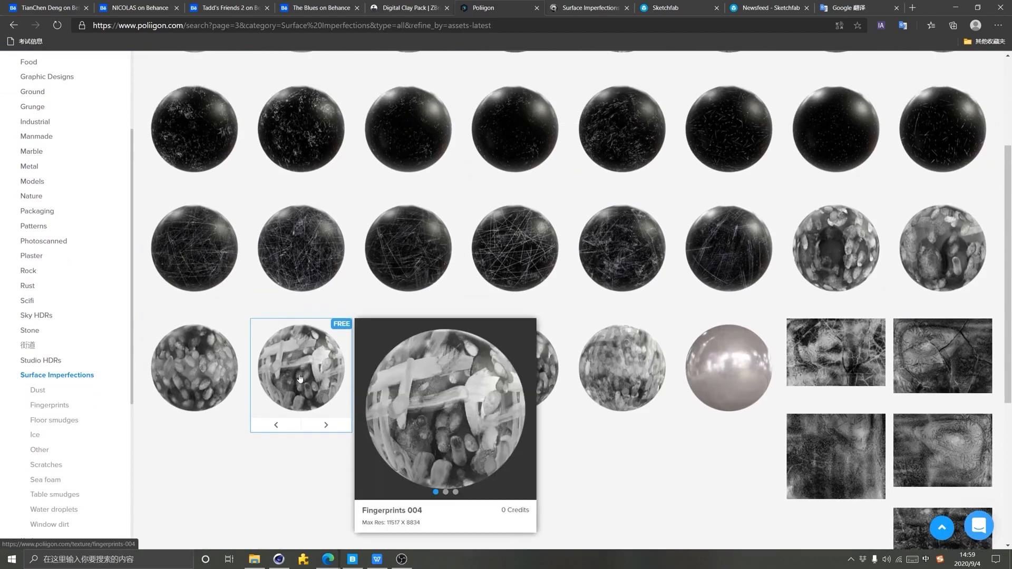
pyautogui.moveTo(829, 236)
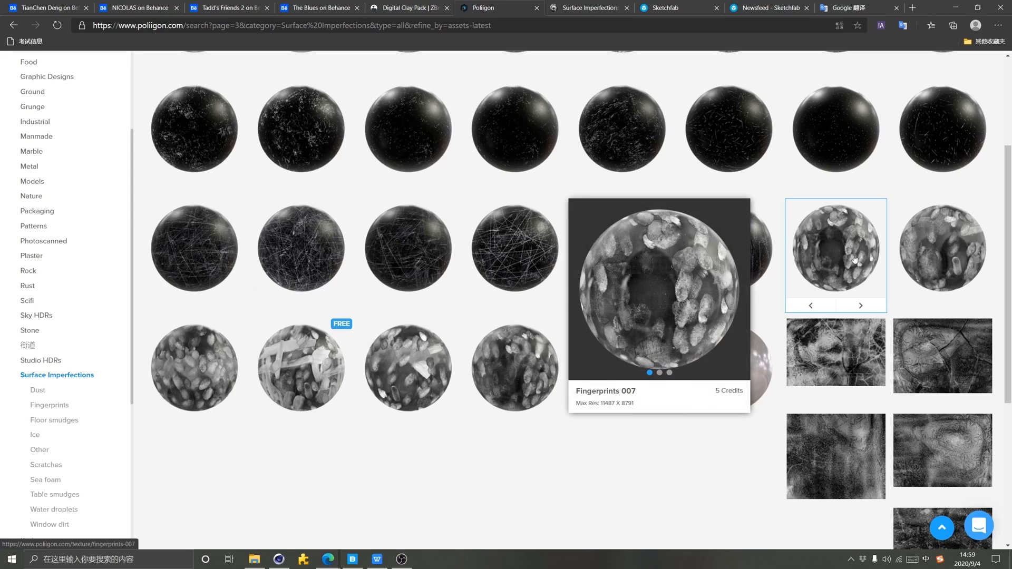
pyautogui.scroll(-2, 855, 258)
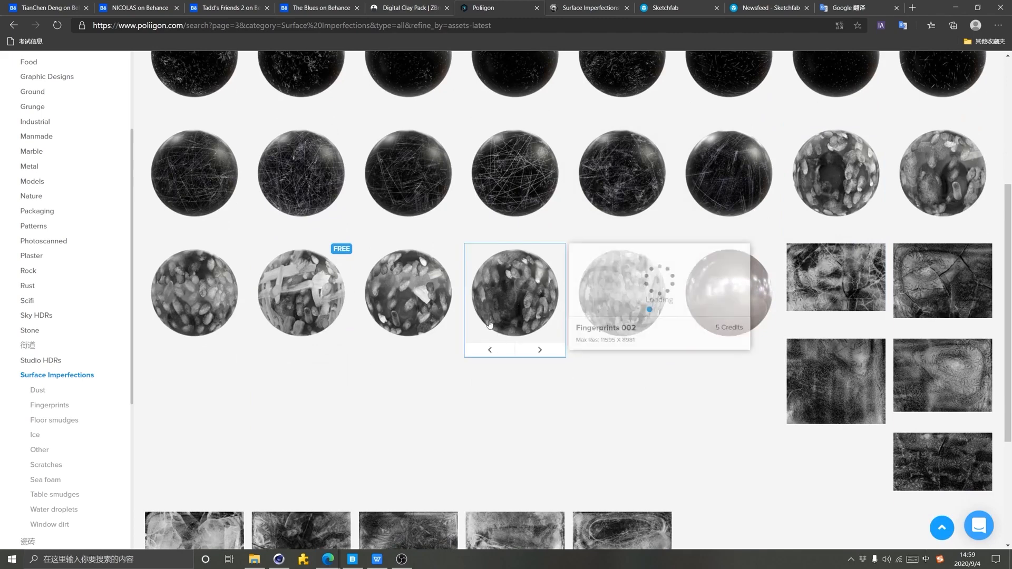
# Switch to the Sketchfab search page and browse the "cute" model results for stylised characters and props
pyautogui.moveTo(452, 331)
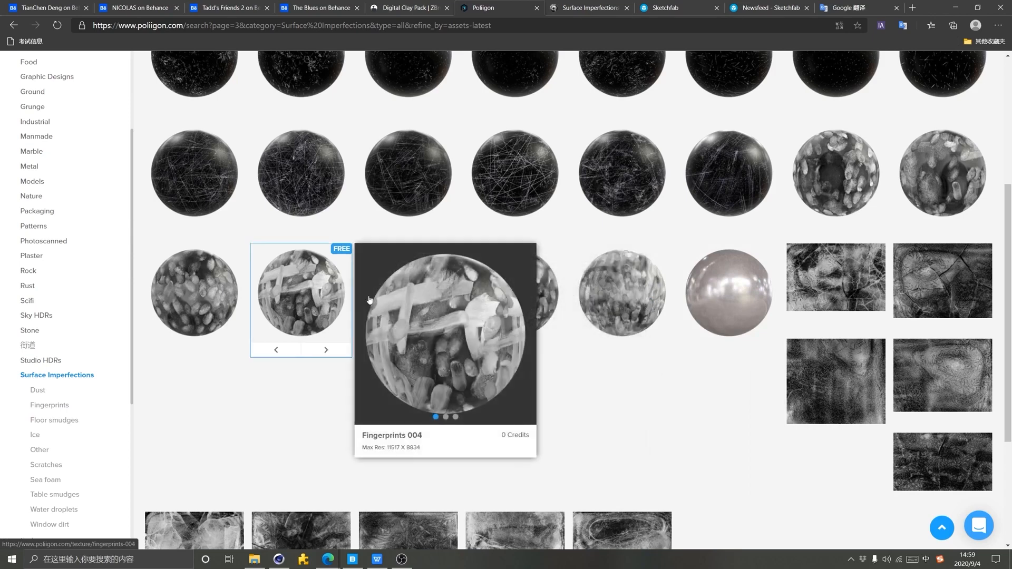
pyautogui.moveTo(289, 301)
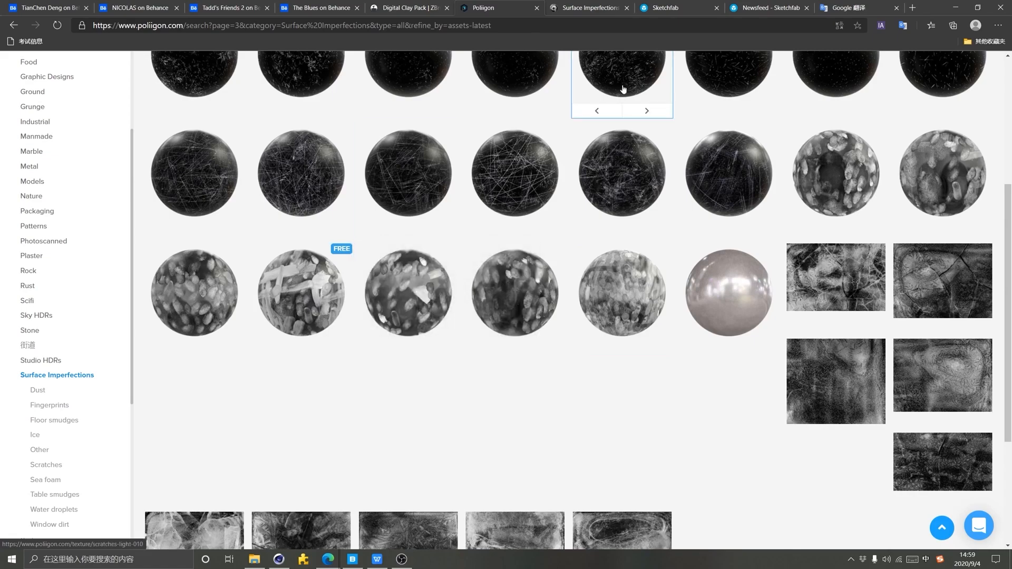
pyautogui.click(666, 8)
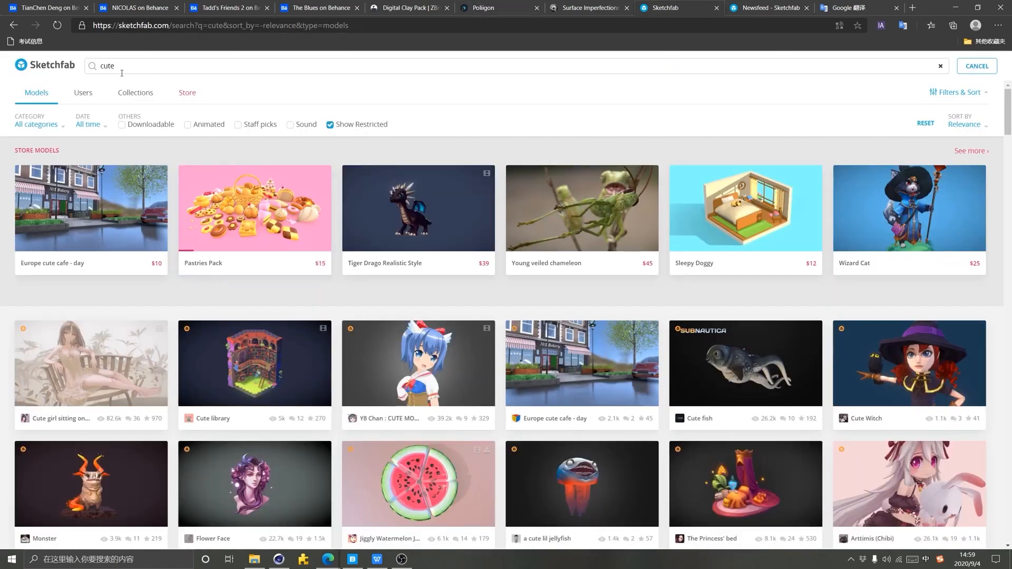
pyautogui.scroll(-3, 356, 380)
pyautogui.scroll(3, 363, 391)
pyautogui.scroll(-8, 333, 364)
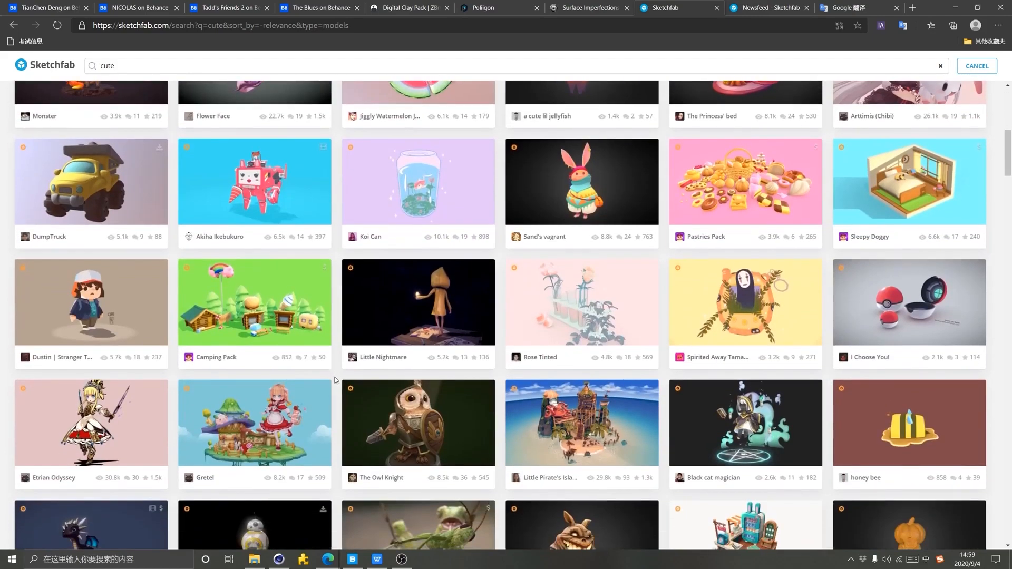
pyautogui.scroll(-3, 334, 377)
pyautogui.scroll(-1, 335, 380)
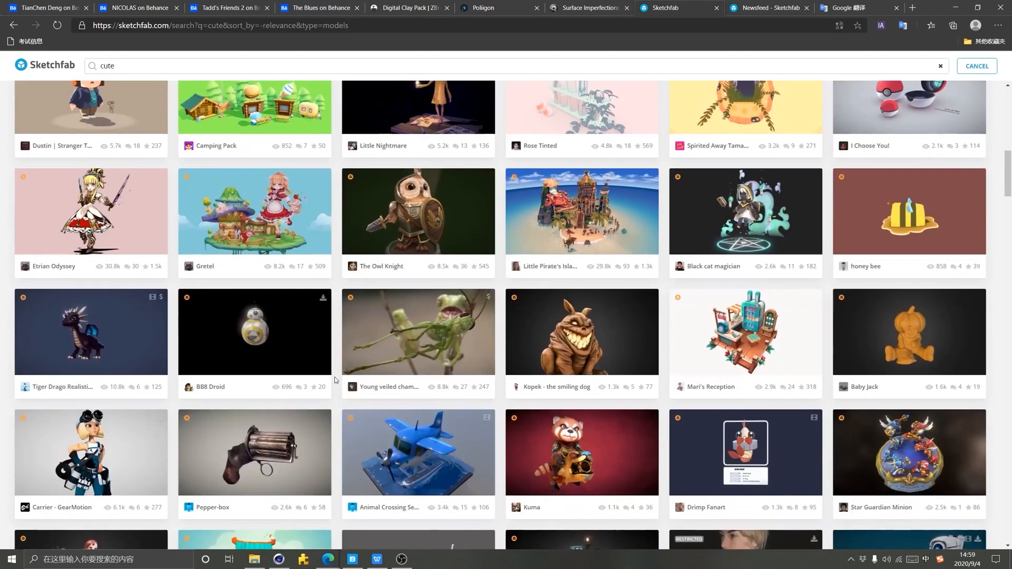
pyautogui.scroll(-2, 336, 379)
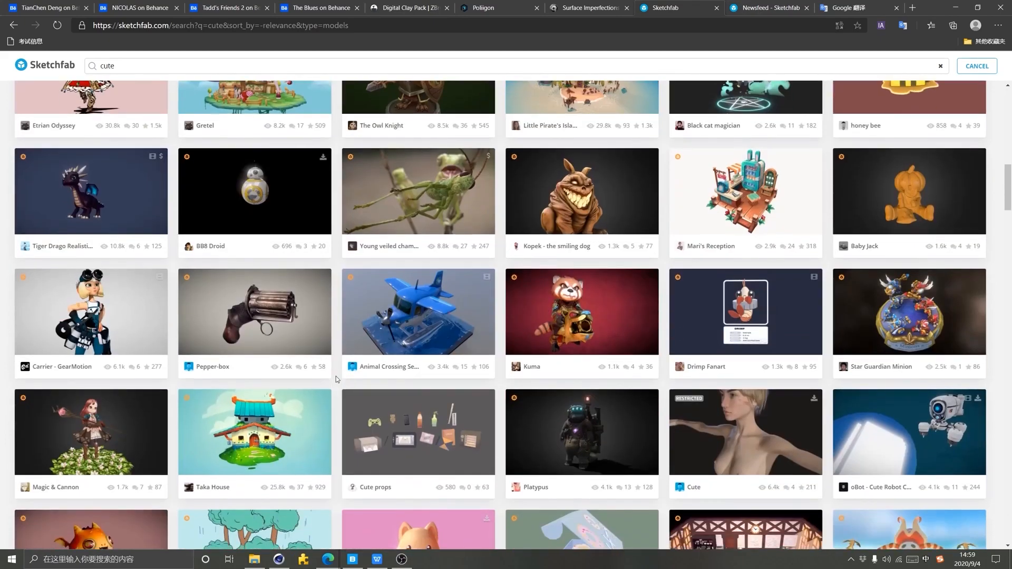
pyautogui.scroll(6, 336, 376)
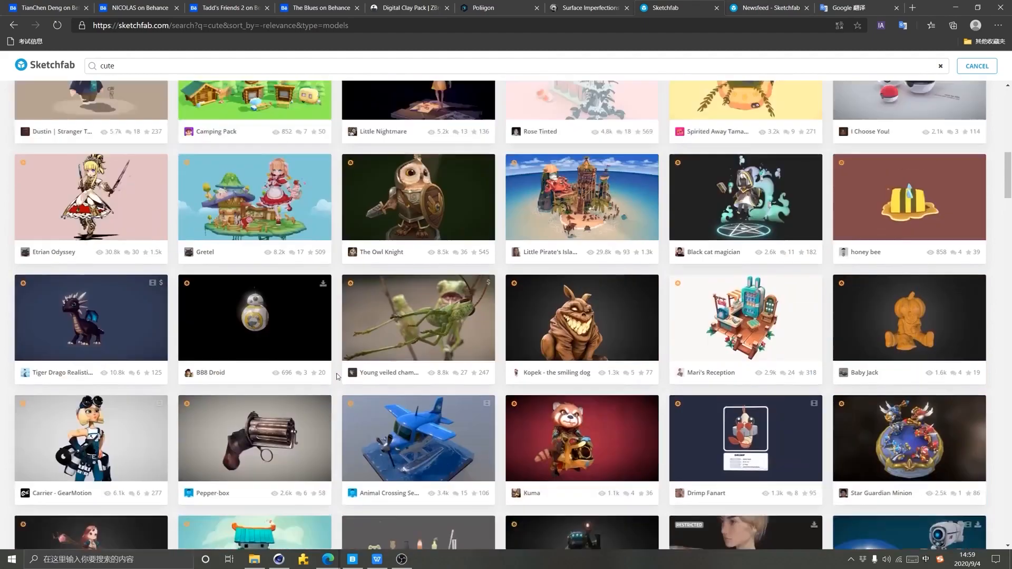
pyautogui.scroll(5, 265, 409)
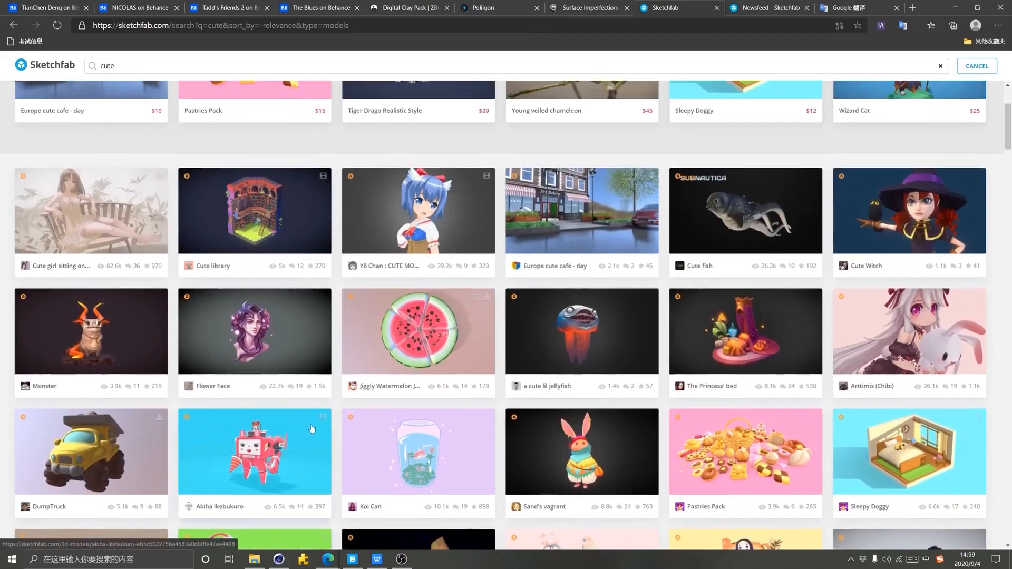
pyautogui.scroll(-4, 284, 433)
pyautogui.scroll(5, 285, 434)
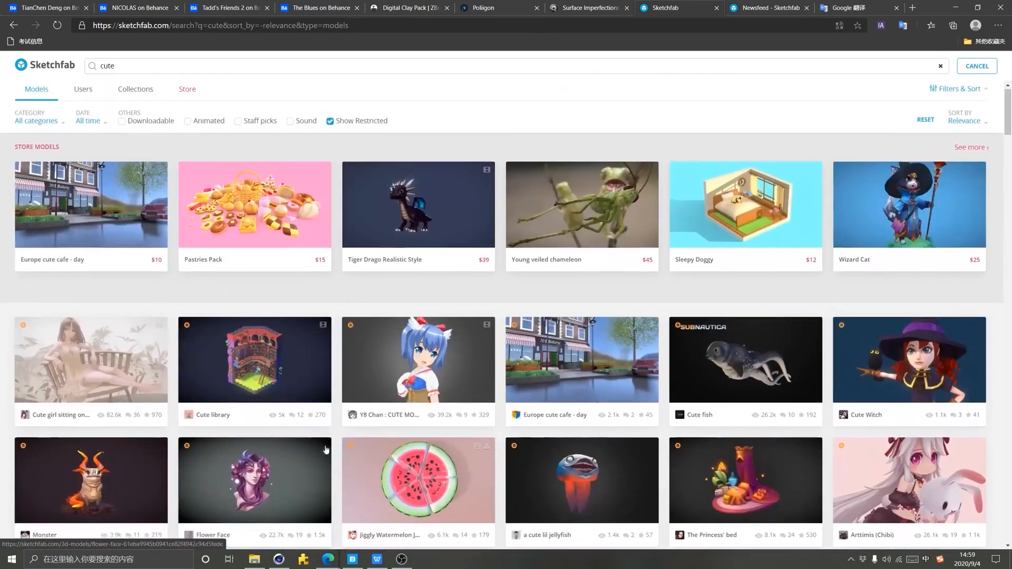
# Compare the clay characters in the Clay-story project on Behance with the "cute" models on Sketchfab
pyautogui.click(68, 7)
pyautogui.moveTo(1008, 128)
pyautogui.mouseDown()
pyautogui.moveTo(1008, 211)
pyautogui.moveTo(1008, 141)
pyautogui.mouseUp()
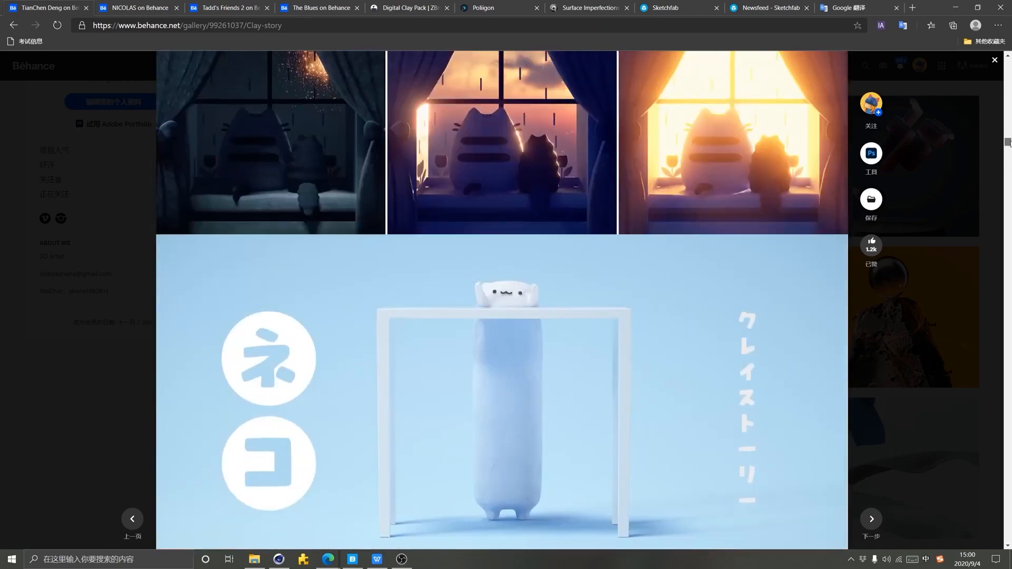
pyautogui.click(667, 8)
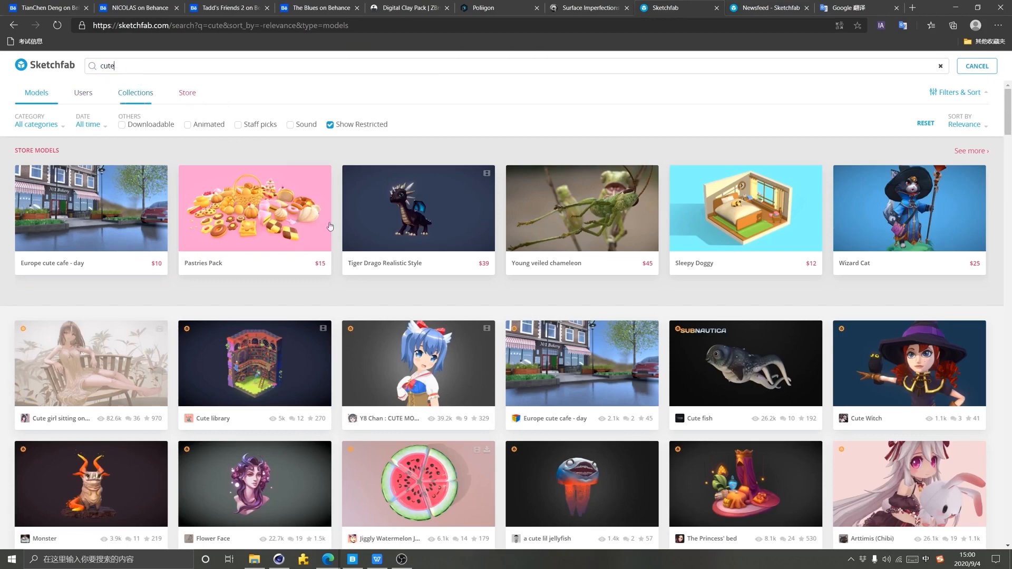
pyautogui.scroll(-6, 330, 227)
pyautogui.scroll(-5, 374, 353)
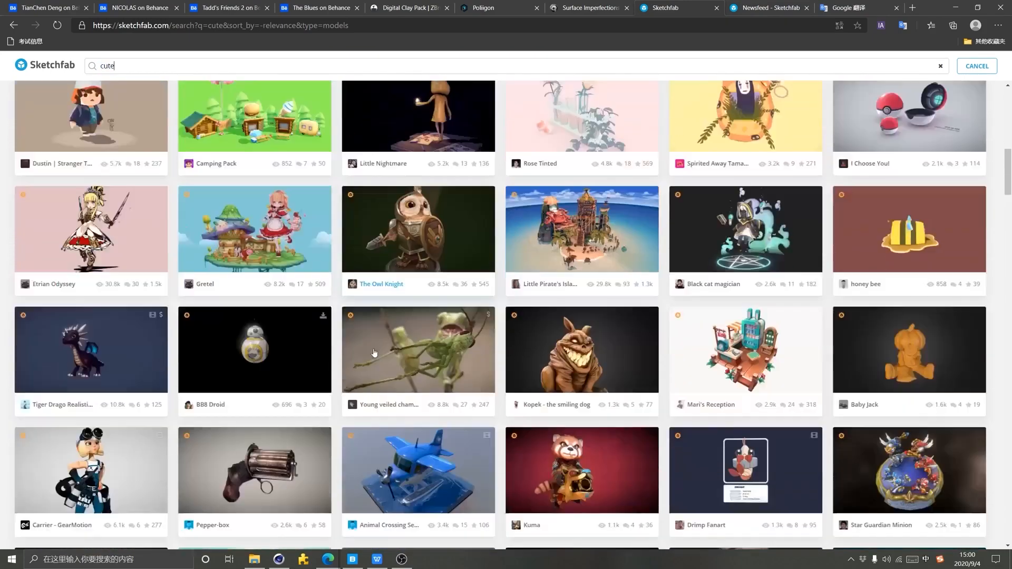
pyautogui.scroll(-7, 374, 352)
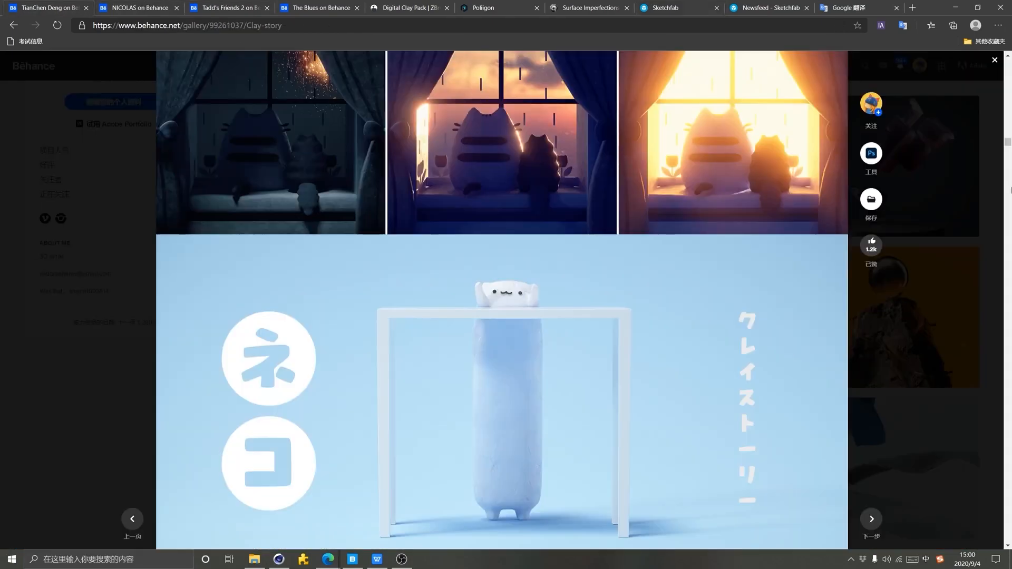
pyautogui.moveTo(1007, 151); pyautogui.dragTo(1007, 269)
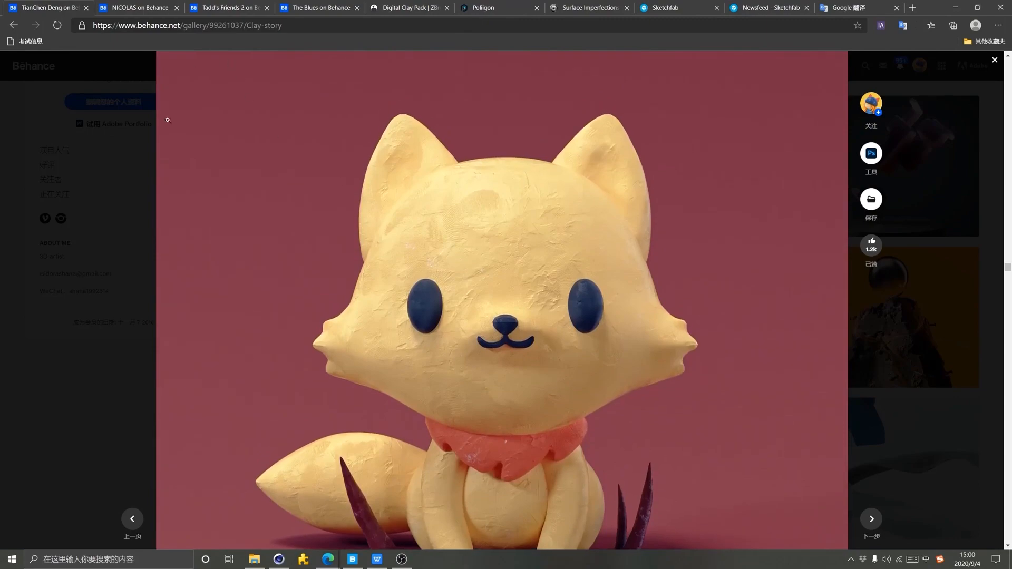
# Search Sketchfab for "cat" and limit the results to downloadable models
pyautogui.click(680, 4)
pyautogui.scroll(10, 321, 352)
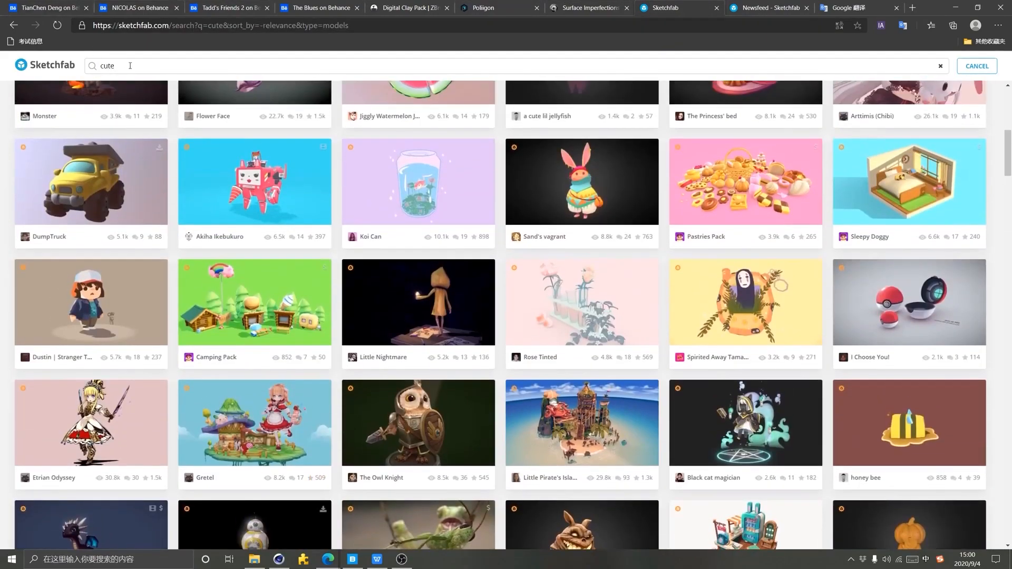
pyautogui.write('ca')
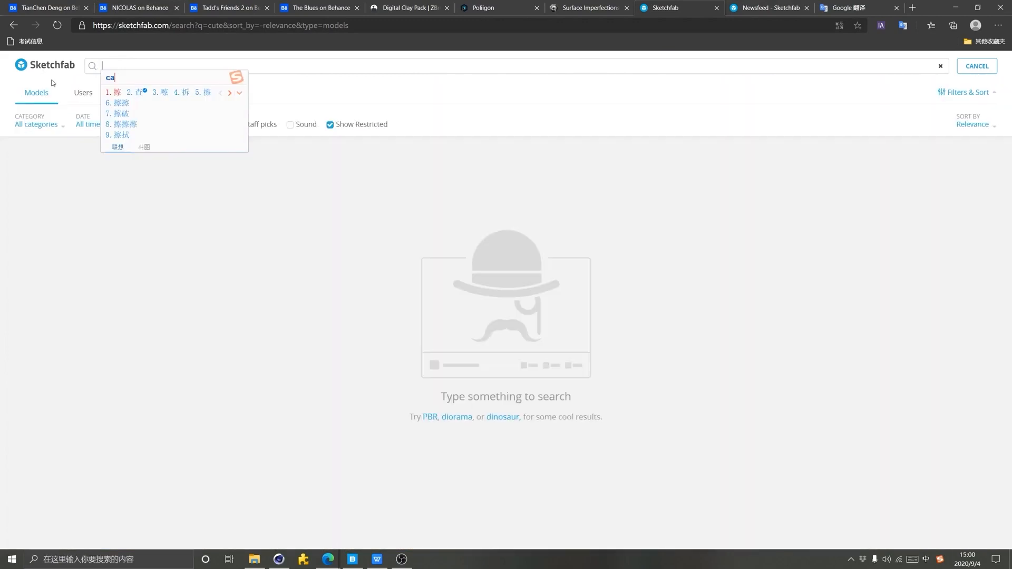
pyautogui.press('shift')
pyautogui.write('at')
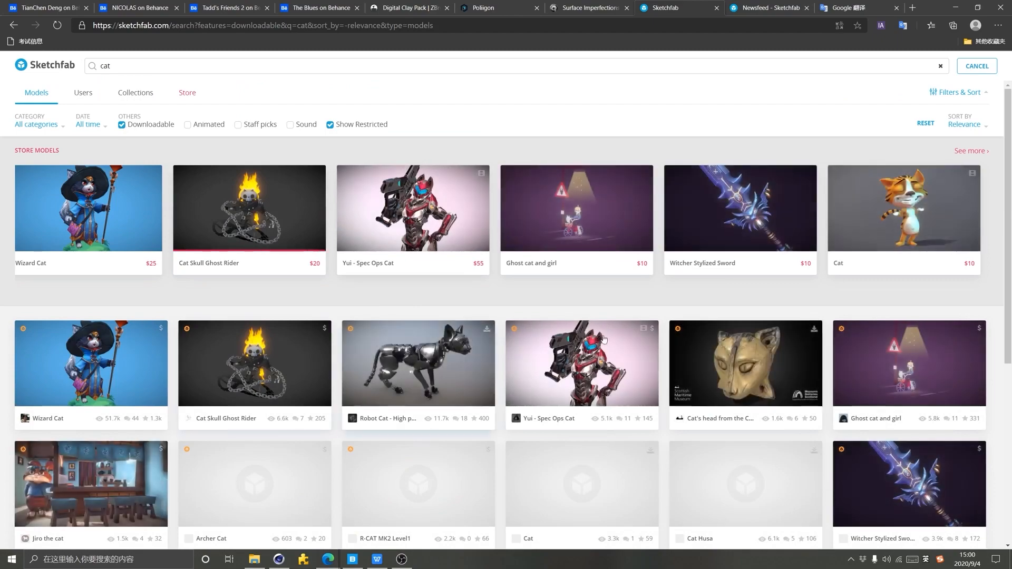
# Browse the downloadable cat models on Sketchfab for shapes suited to a clay character
pyautogui.scroll(-3, 767, 254)
pyautogui.scroll(-4, 767, 255)
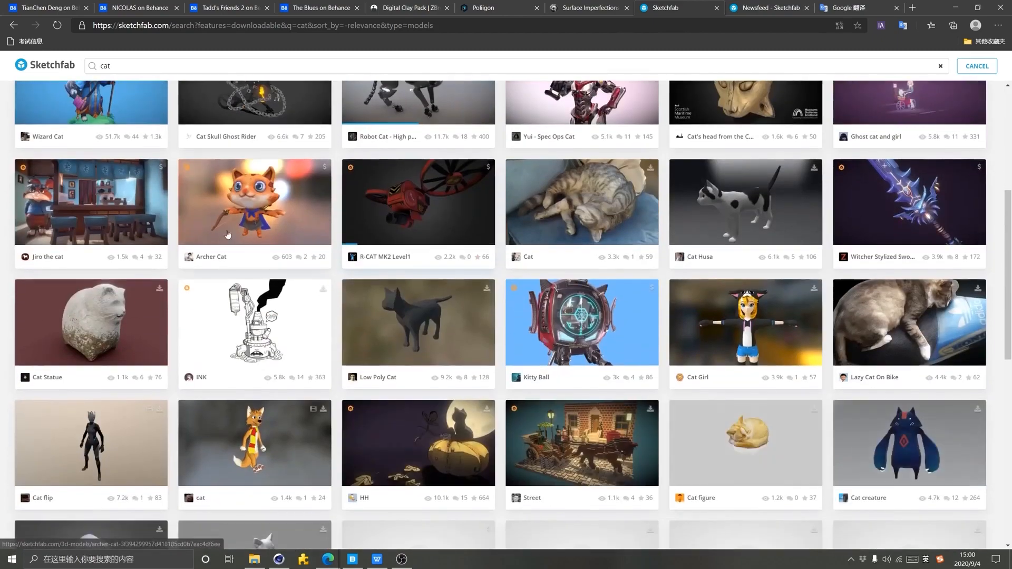
pyautogui.scroll(-2, 301, 348)
pyautogui.scroll(-1, 301, 349)
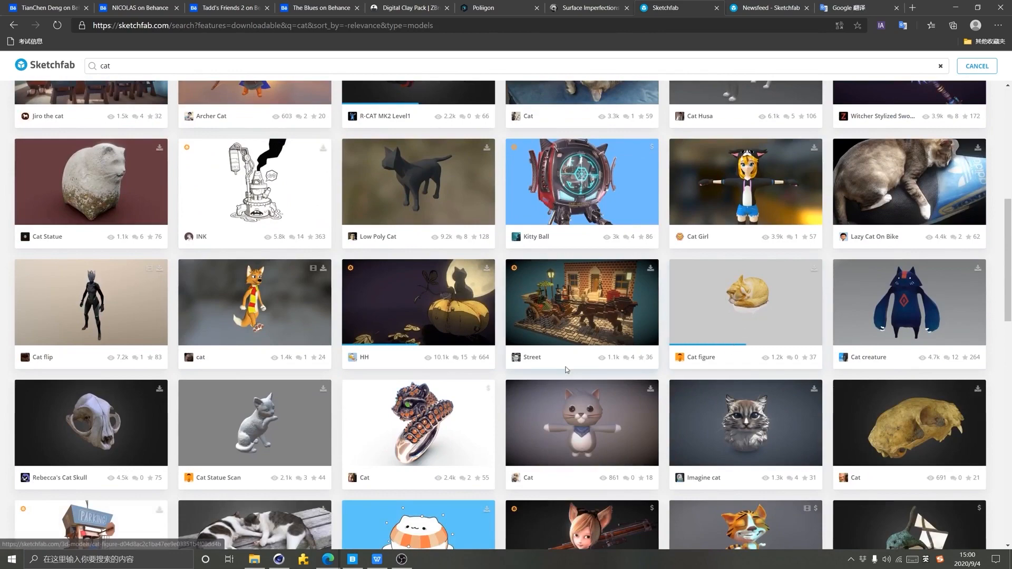
pyautogui.scroll(-4, 575, 369)
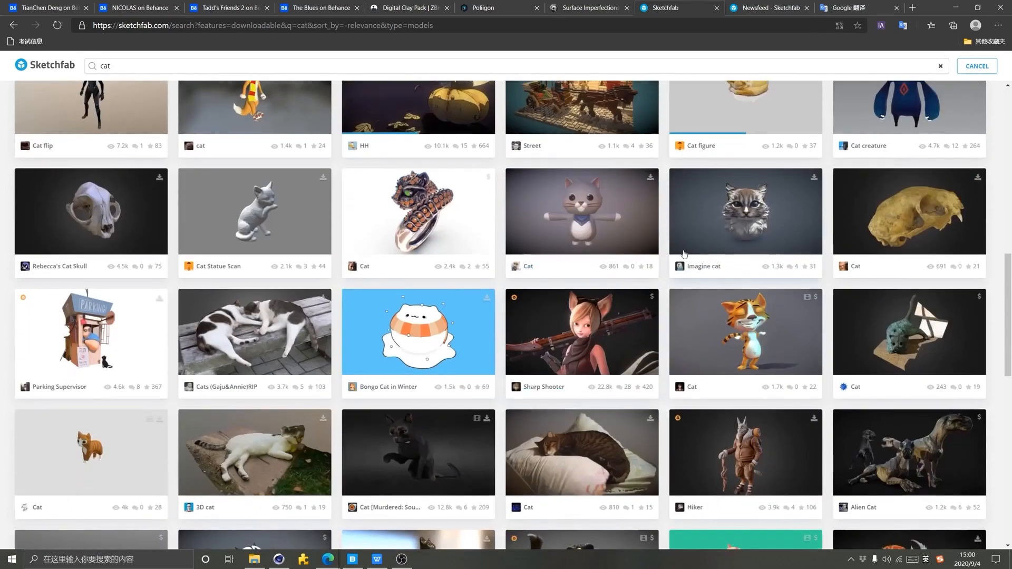
pyautogui.scroll(-10, 684, 254)
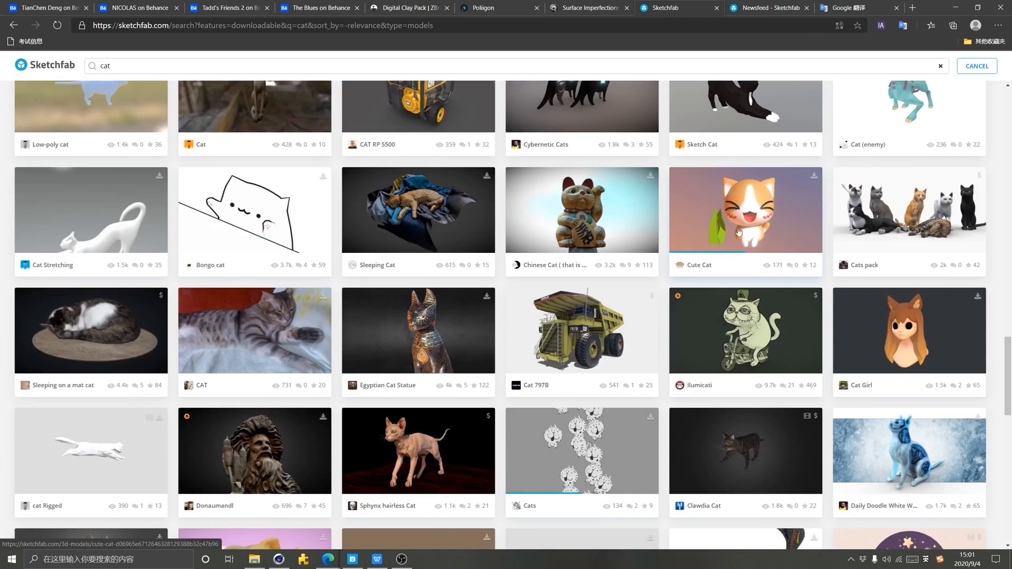
pyautogui.scroll(-8, 739, 232)
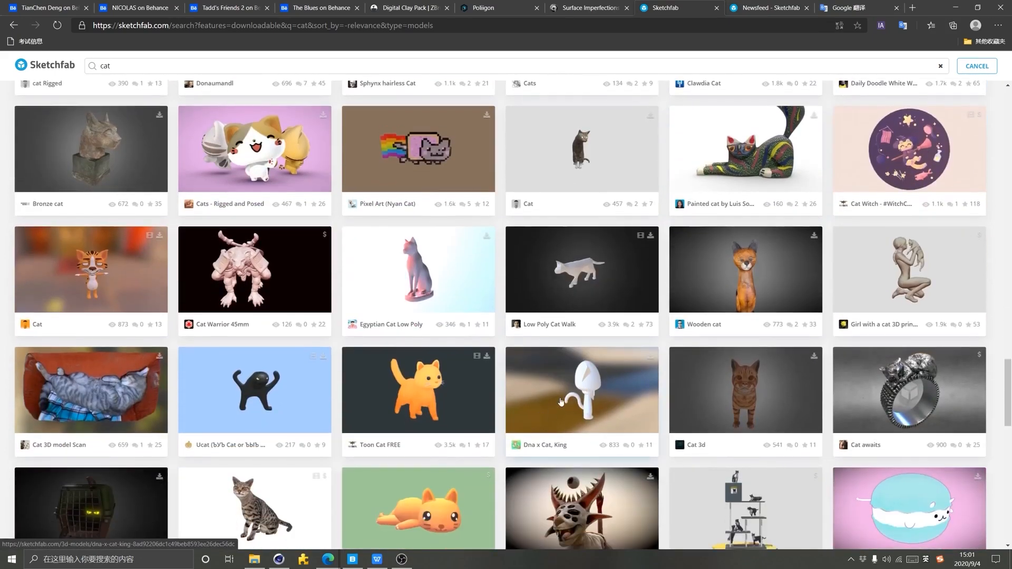
pyautogui.scroll(-9, 438, 402)
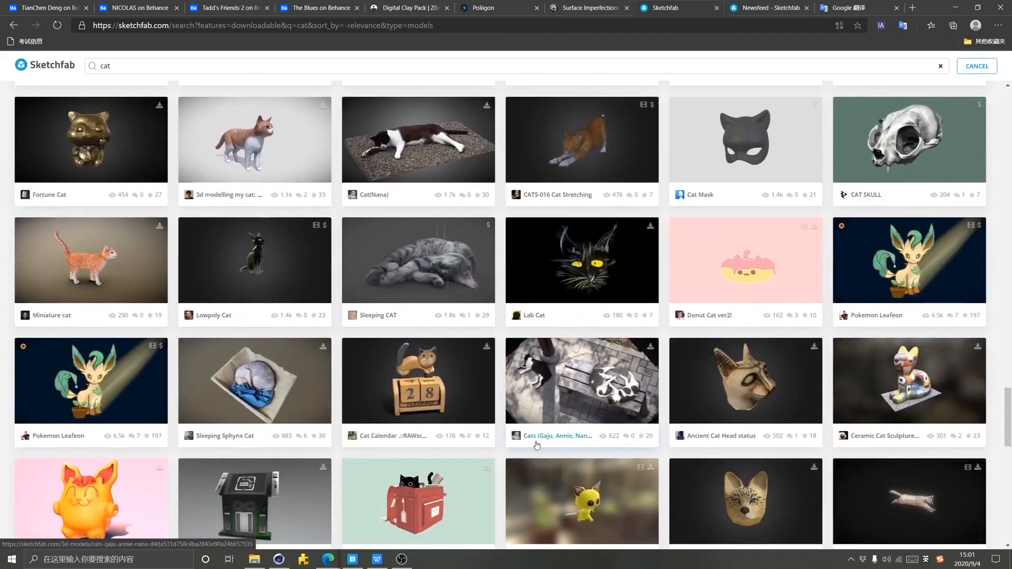
pyautogui.scroll(-5, 647, 444)
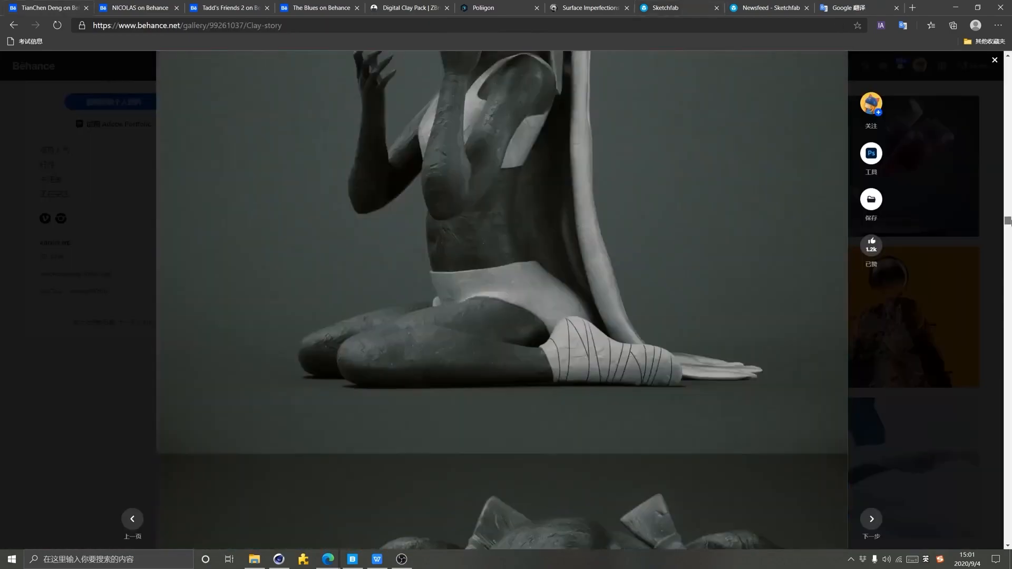
# Compare the caped lizard in the Behance Clay-story project with the Lizard Mage model on Sketchfab, viewing it from another angle
pyautogui.moveTo(1010, 221); pyautogui.dragTo(1010, 161)
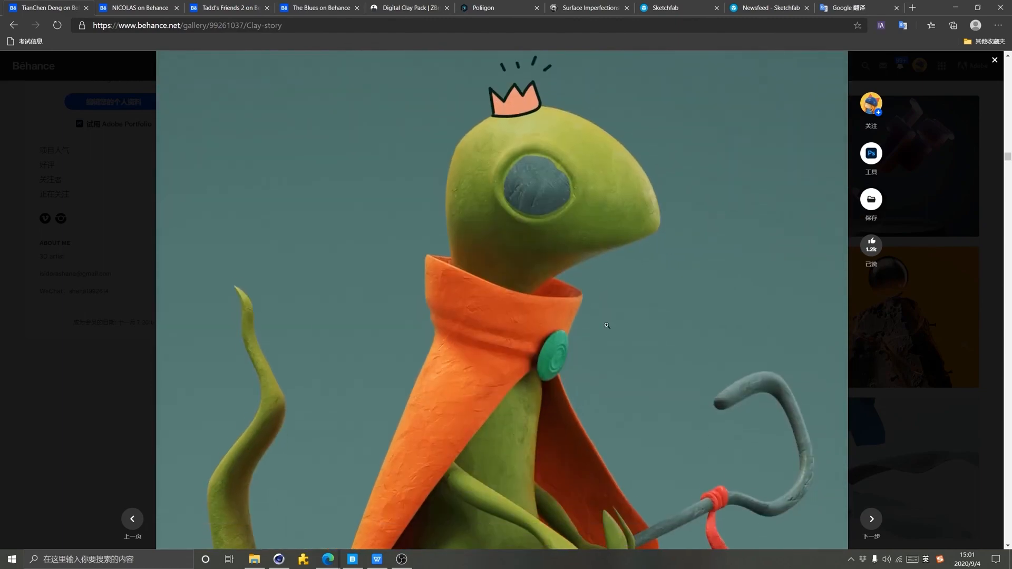
pyautogui.click(761, 4)
pyautogui.scroll(3, 318, 266)
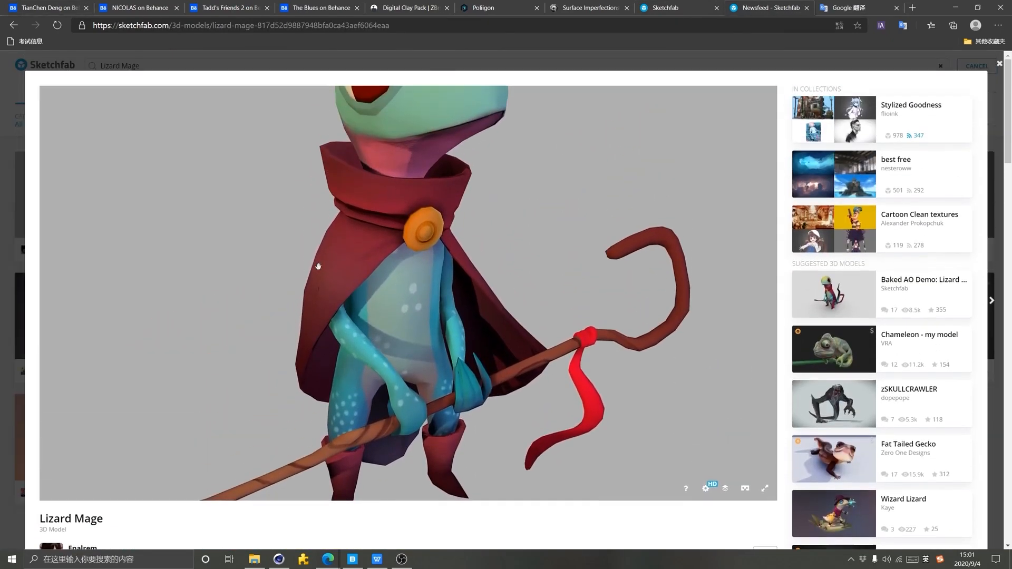
pyautogui.moveTo(318, 267); pyautogui.dragTo(483, 459)
pyautogui.scroll(-4, 471, 535)
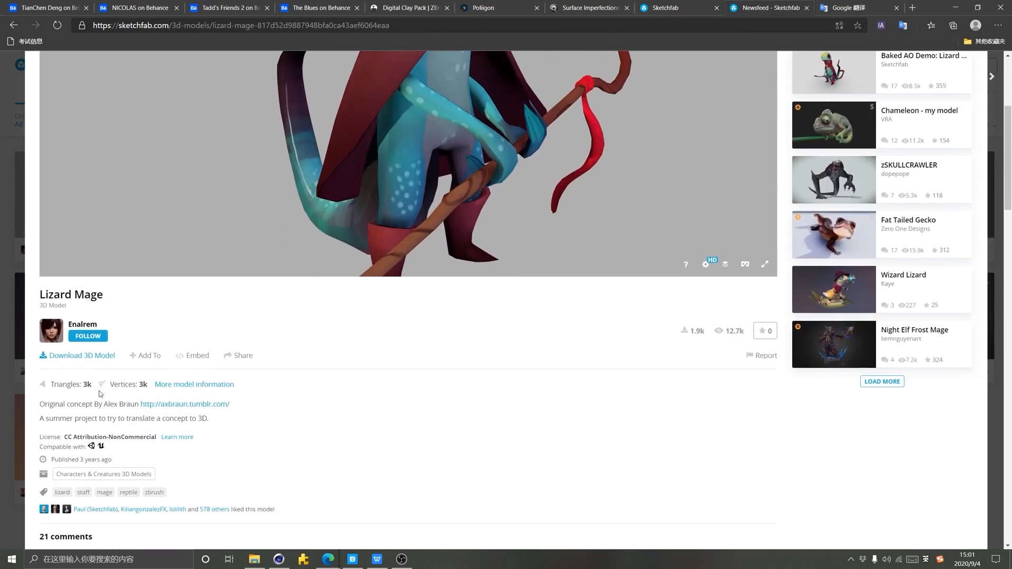
# Download the Lizard Mage model in its original obj format as lizard-mage (1).zip into the 黏土课程录像 folder
pyautogui.click(87, 358)
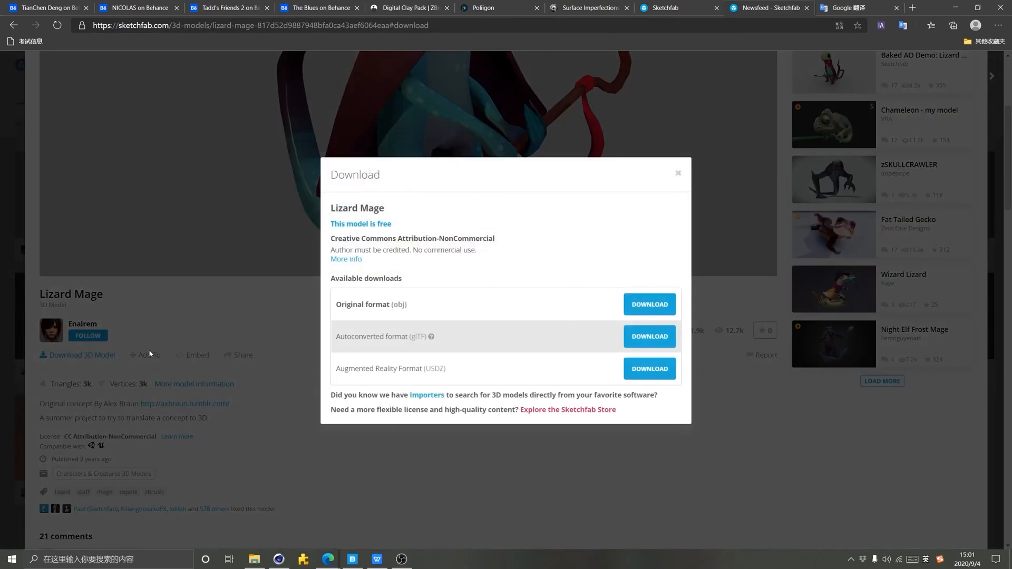
pyautogui.click(656, 306)
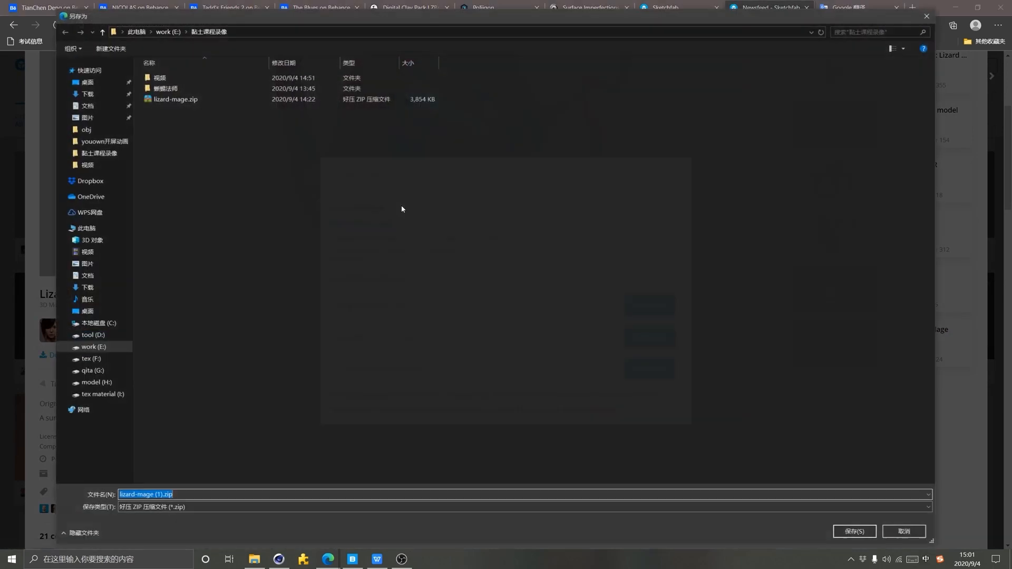
pyautogui.click(855, 531)
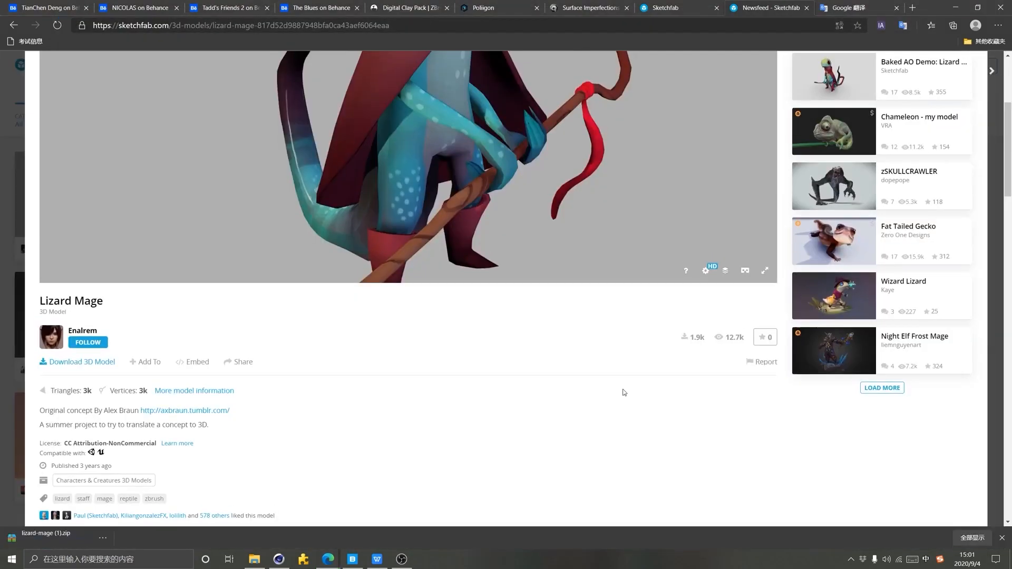
# Revisit the Digital Clay Pack and Surface Imperfections Vol 1 pages, ending back on the Lizard Mage page
pyautogui.scroll(4, 1, 225)
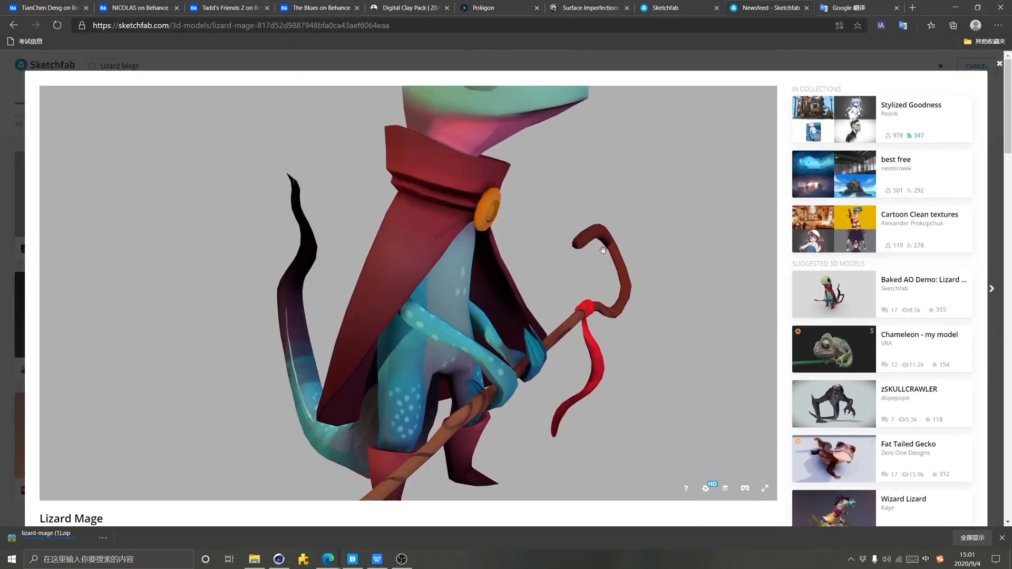
pyautogui.click(423, 10)
pyautogui.click(596, 9)
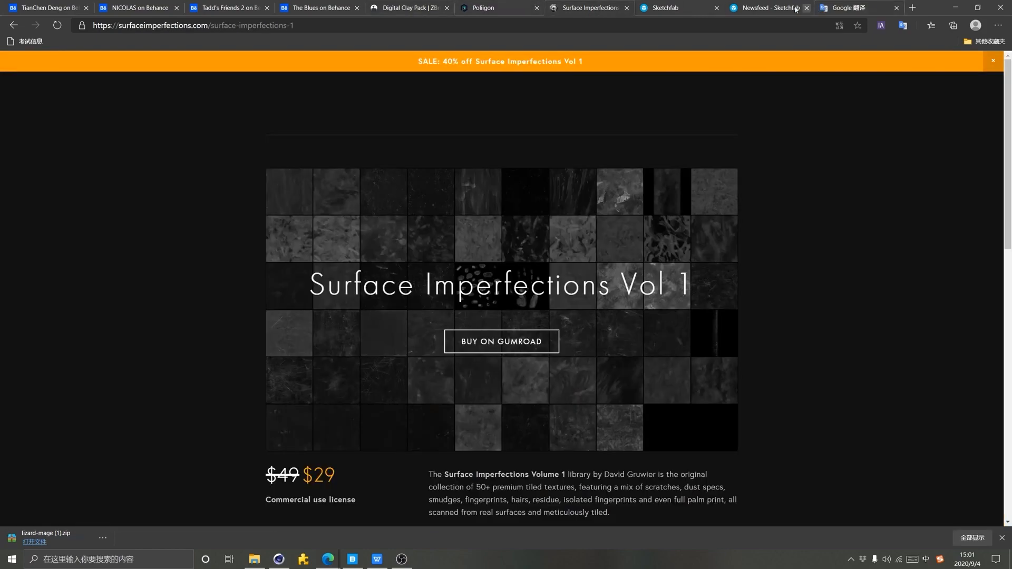
pyautogui.click(759, 9)
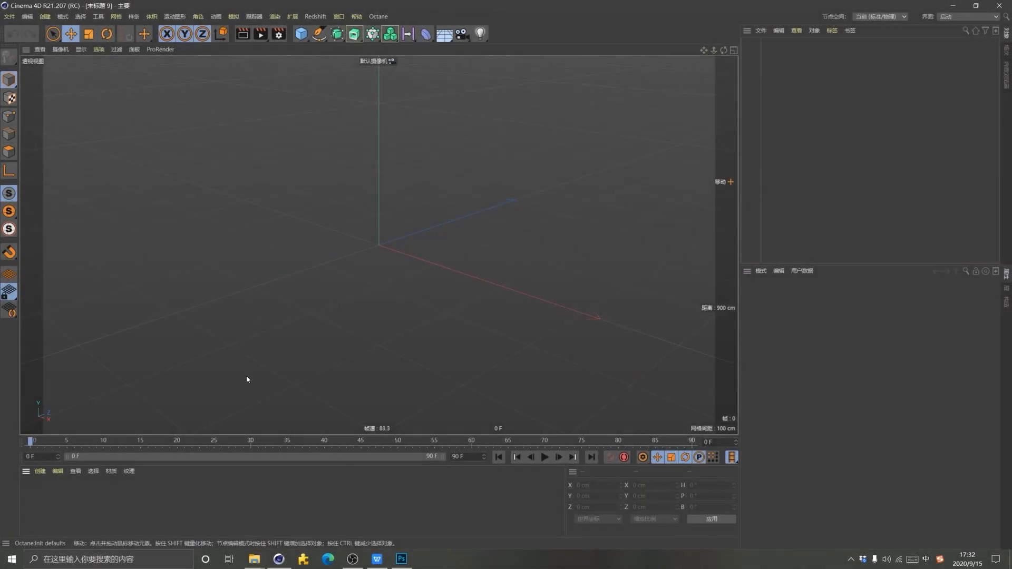
# Import LizardMage_Lowpoly.obj into the empty Cinema 4D scene with the Default OBJ import preset, and select the imported model
pyautogui.moveTo(255, 559)
pyautogui.click(163, 514)
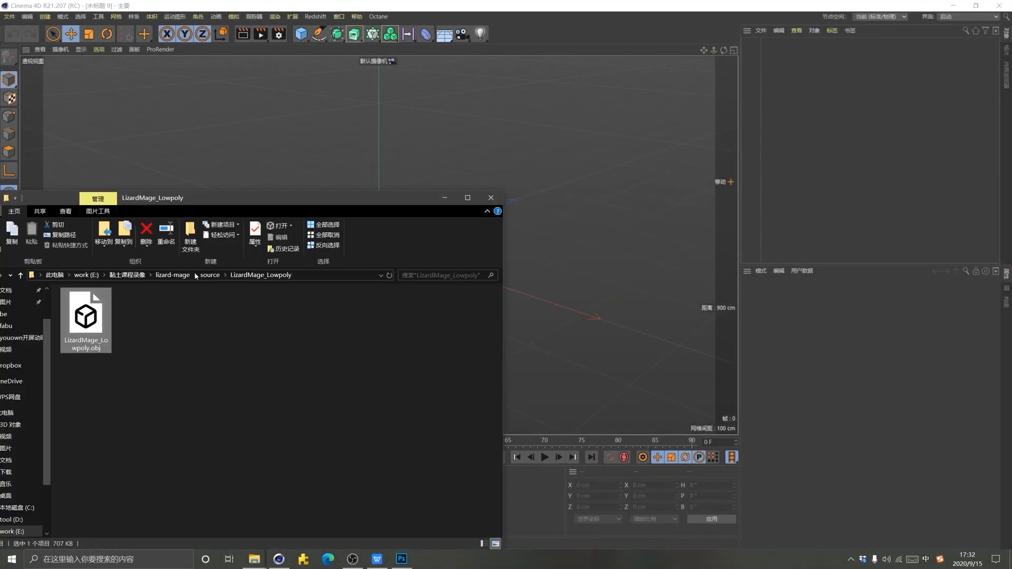
pyautogui.moveTo(100, 313); pyautogui.dragTo(416, 129)
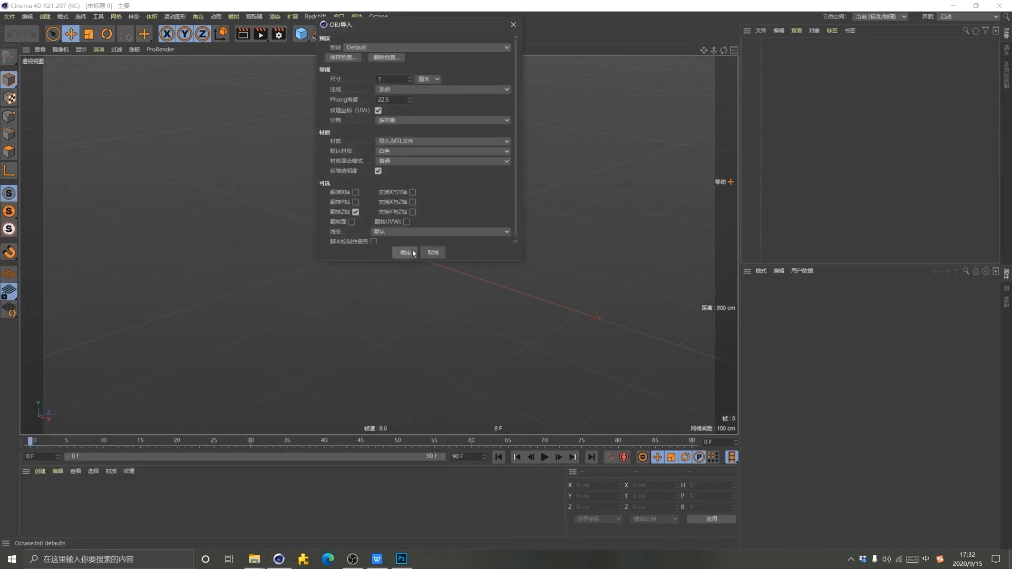
pyautogui.click(405, 250)
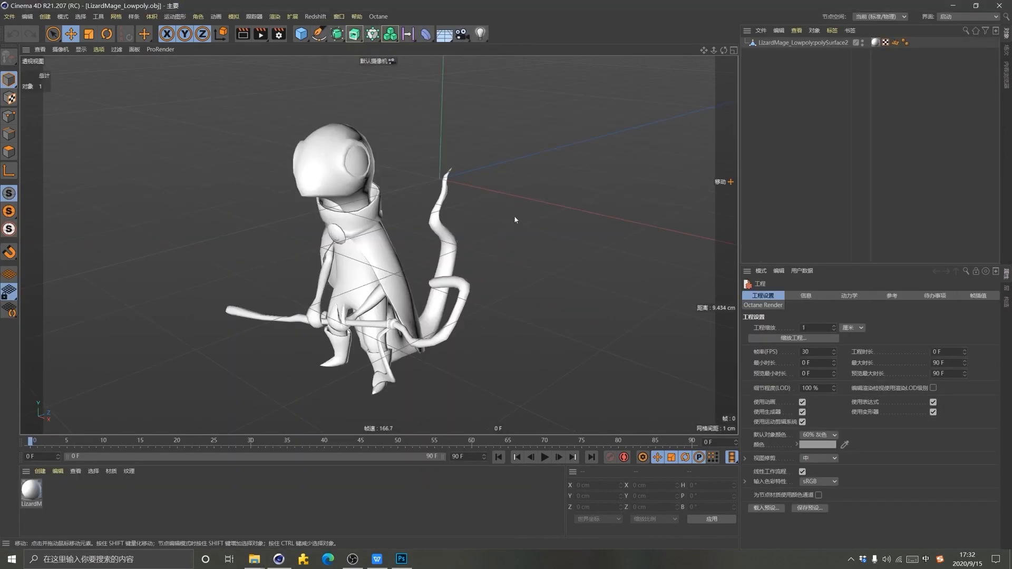
pyautogui.click(410, 287)
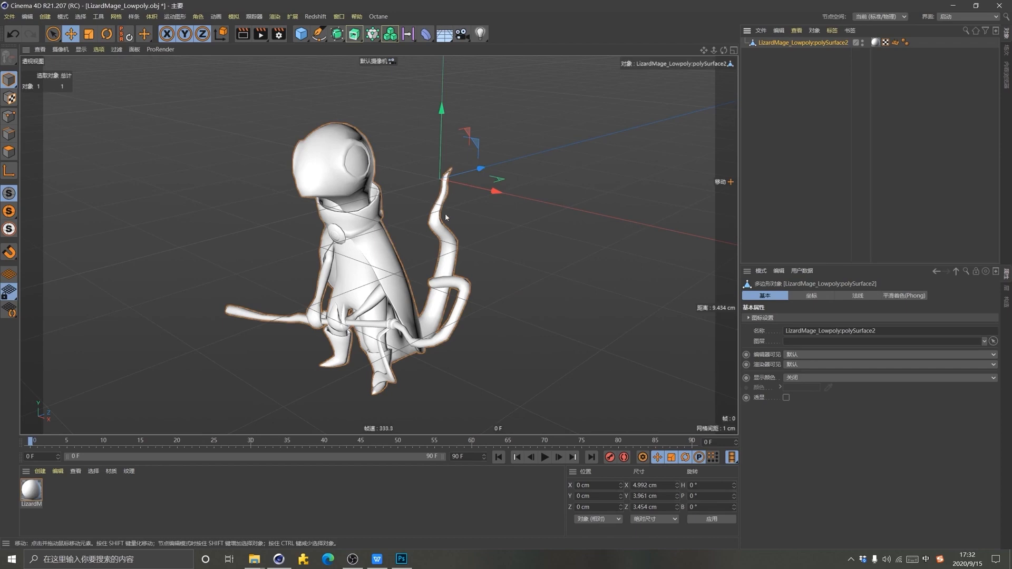
# Fill-select the polygons of the lizard's body, add both arms to the selection, and split them into a separate object
pyautogui.keyDown('alt'); pyautogui.moveTo(445, 216); pyautogui.dragTo(307, 250); pyautogui.keyUp('alt')
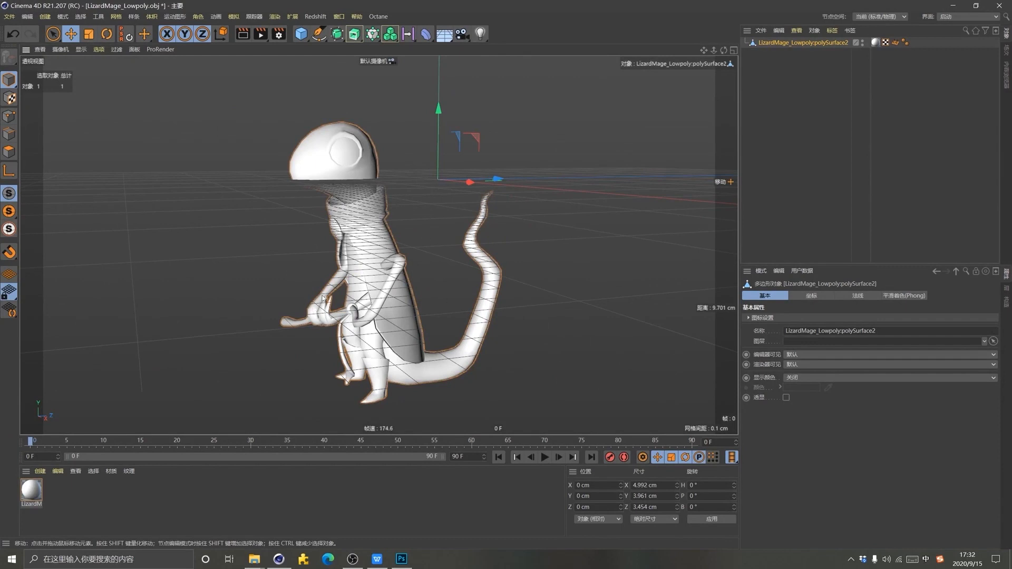
pyautogui.keyDown('alt'); pyautogui.moveTo(324, 298); pyautogui.dragTo(432, 287); pyautogui.keyUp('alt')
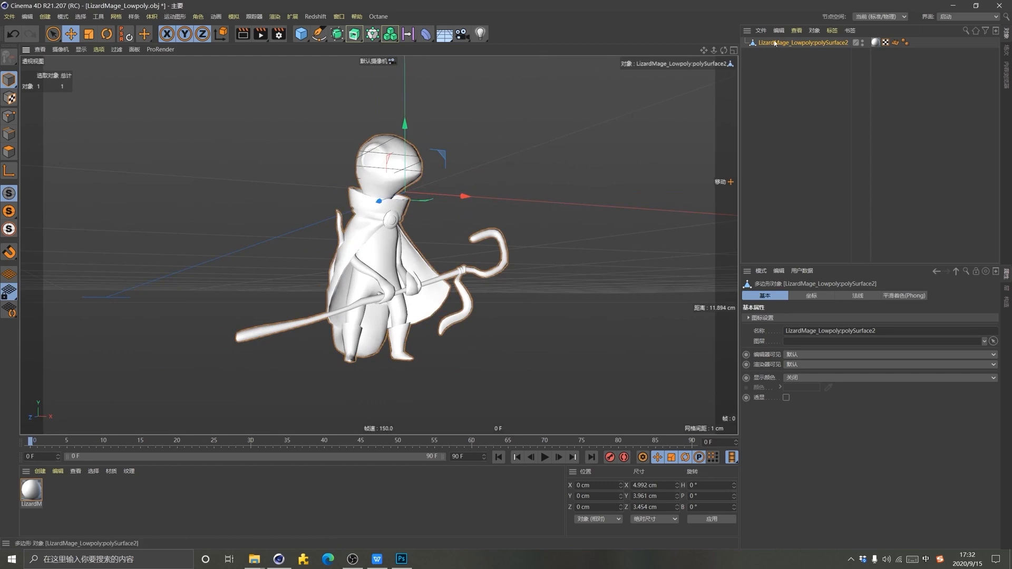
pyautogui.click(16, 152)
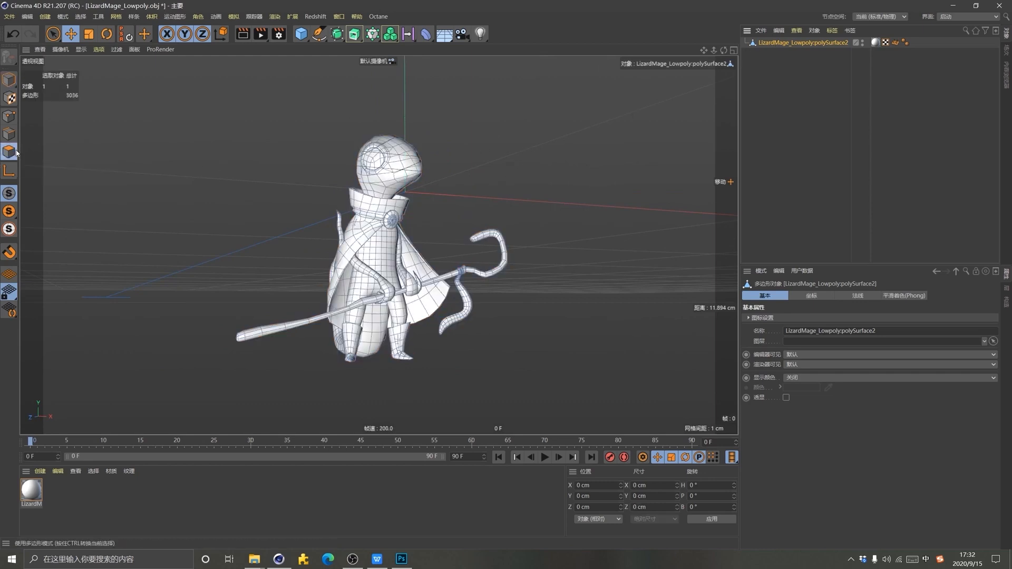
pyautogui.click(79, 17)
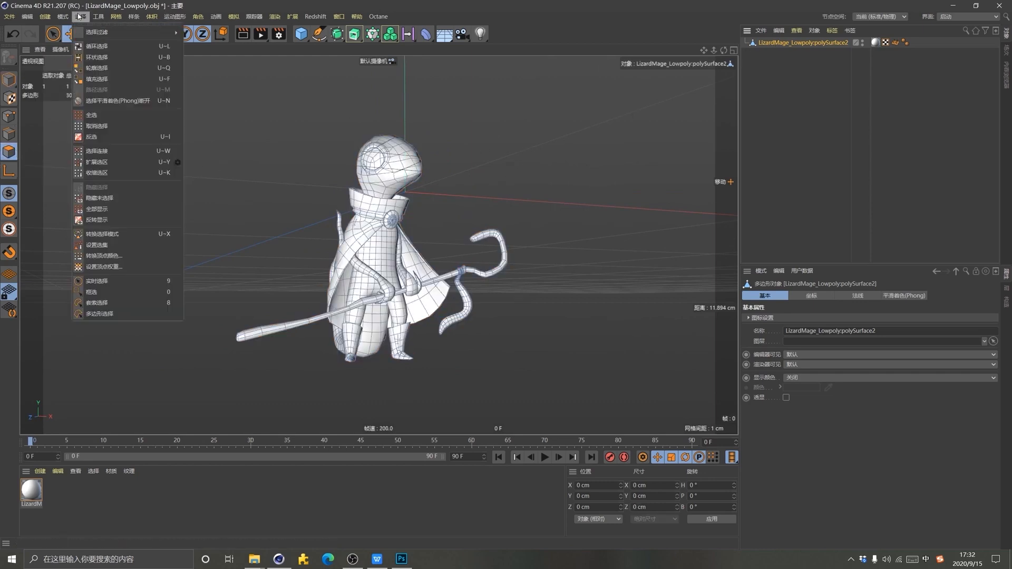
pyautogui.click(104, 79)
pyautogui.click(414, 265)
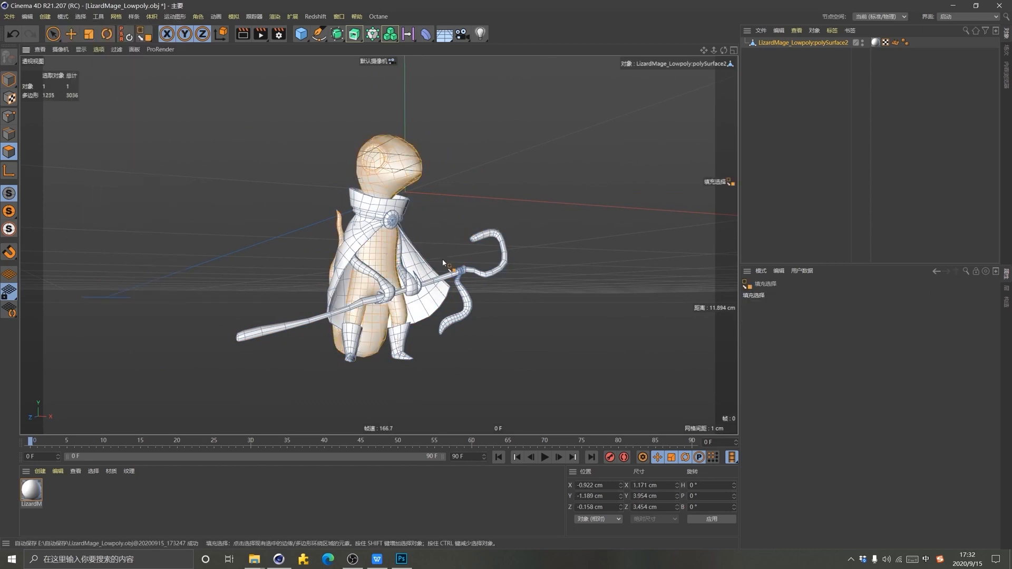
pyautogui.keyDown('alt'); pyautogui.moveTo(448, 263); pyautogui.dragTo(442, 220); pyautogui.keyUp('alt')
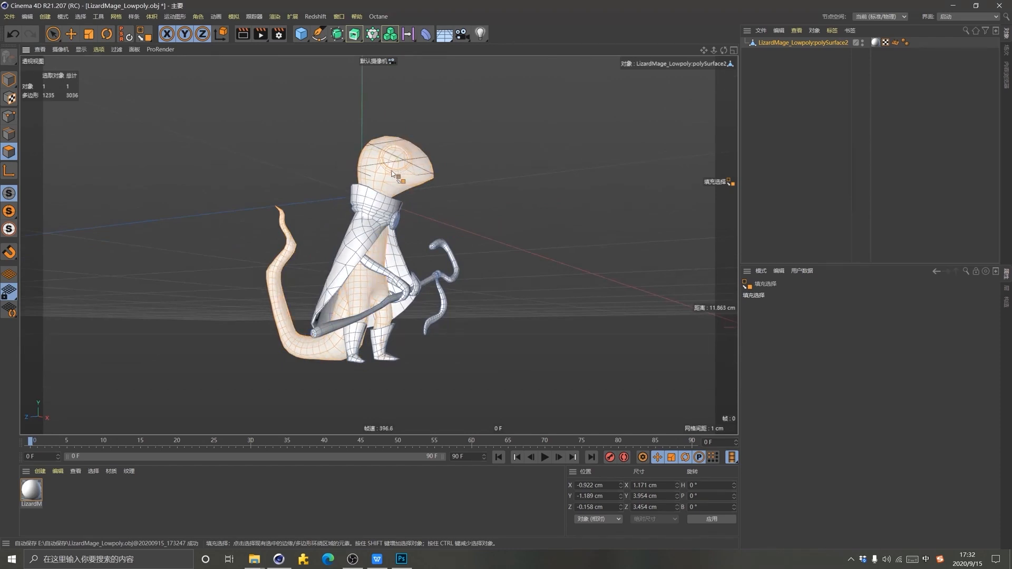
pyautogui.keyDown('alt'); pyautogui.moveTo(455, 244); pyautogui.dragTo(373, 278); pyautogui.keyUp('alt')
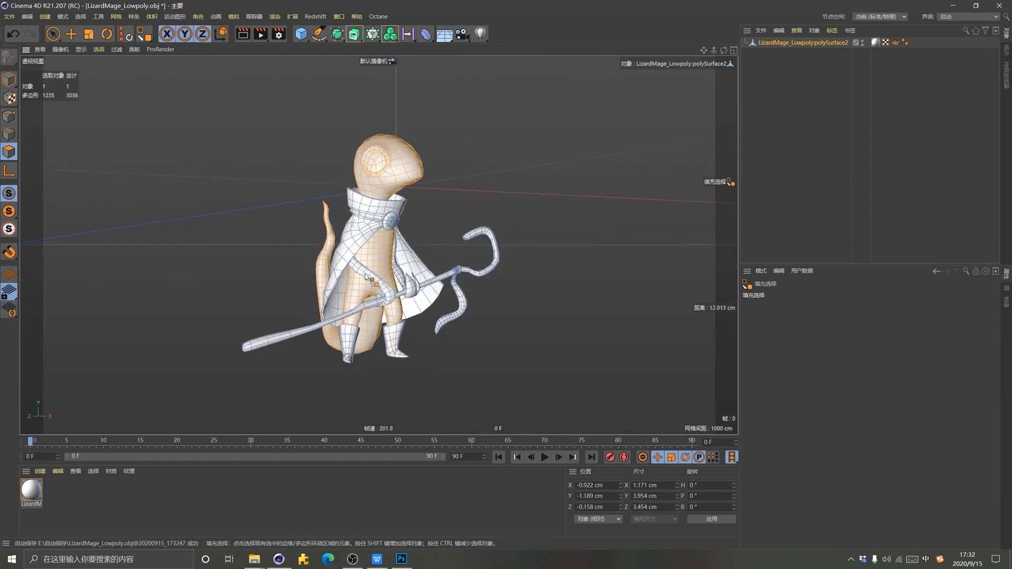
pyautogui.keyDown('shift'); pyautogui.click(371, 278); pyautogui.keyUp('shift')
pyautogui.scroll(3, 383, 269)
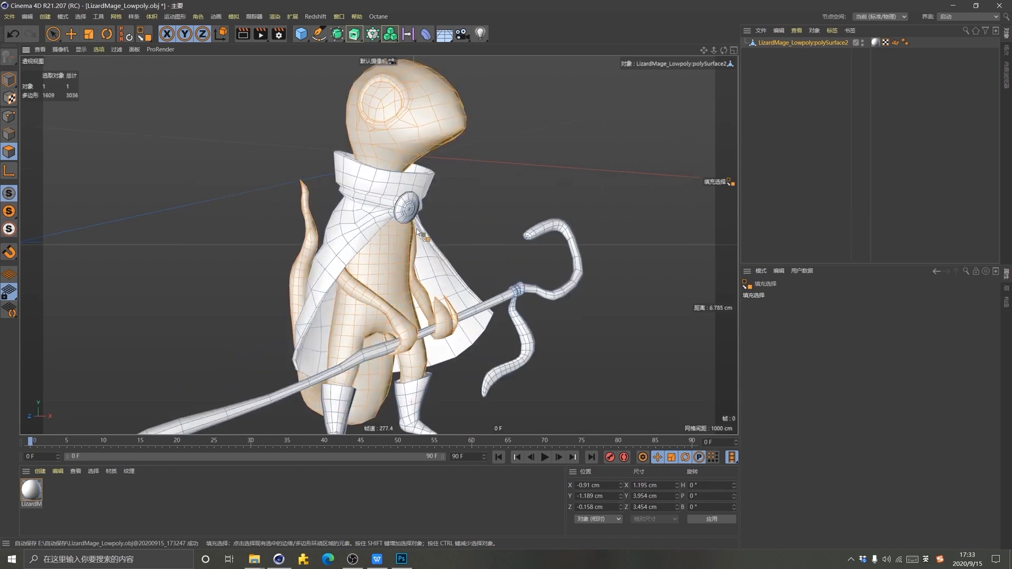
pyautogui.rightClick(463, 226)
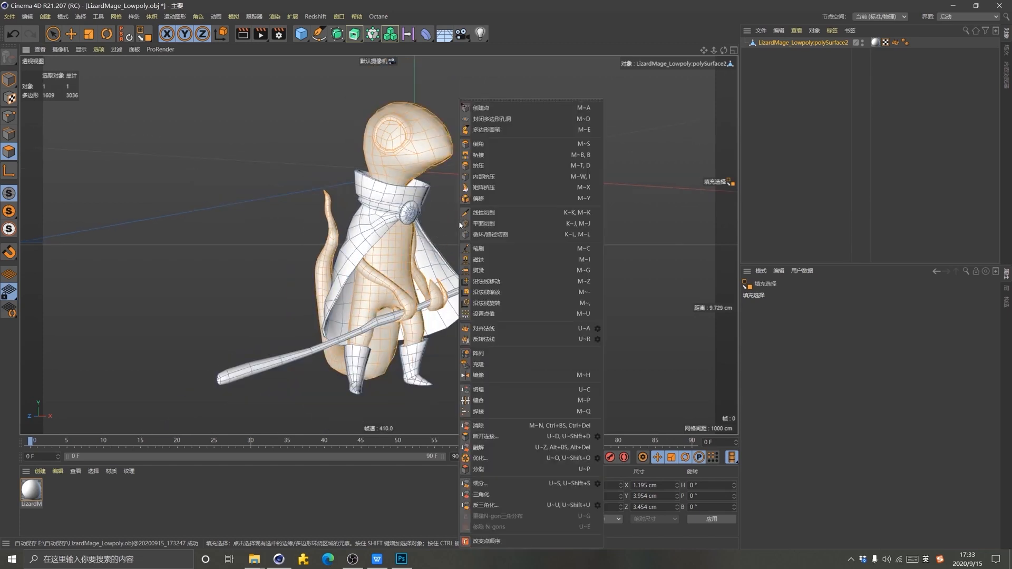
pyautogui.click(494, 470)
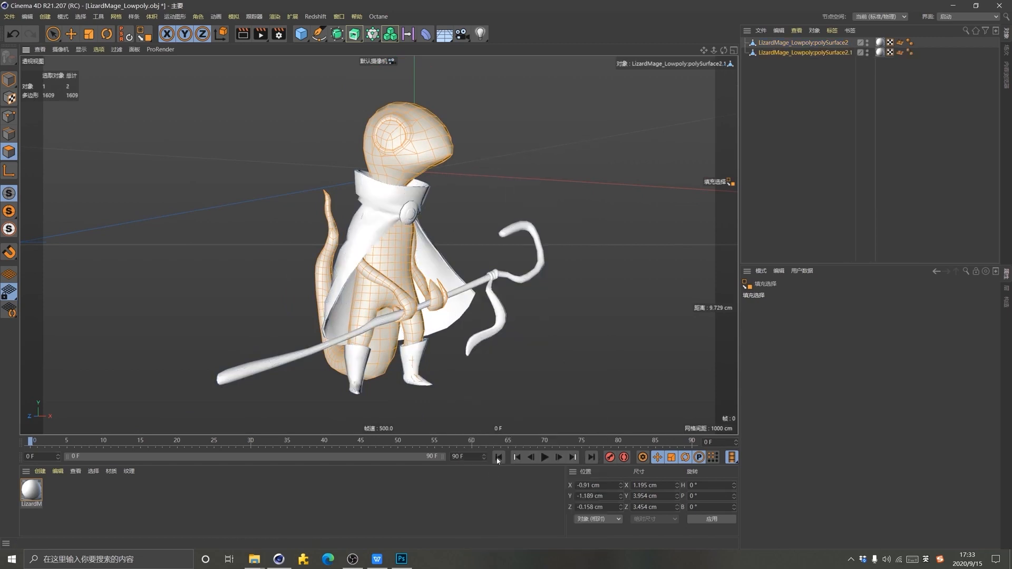
# Split the cape and the round clasp from the original lizard mesh into two separate objects using Fill Selection
pyautogui.click(770, 51)
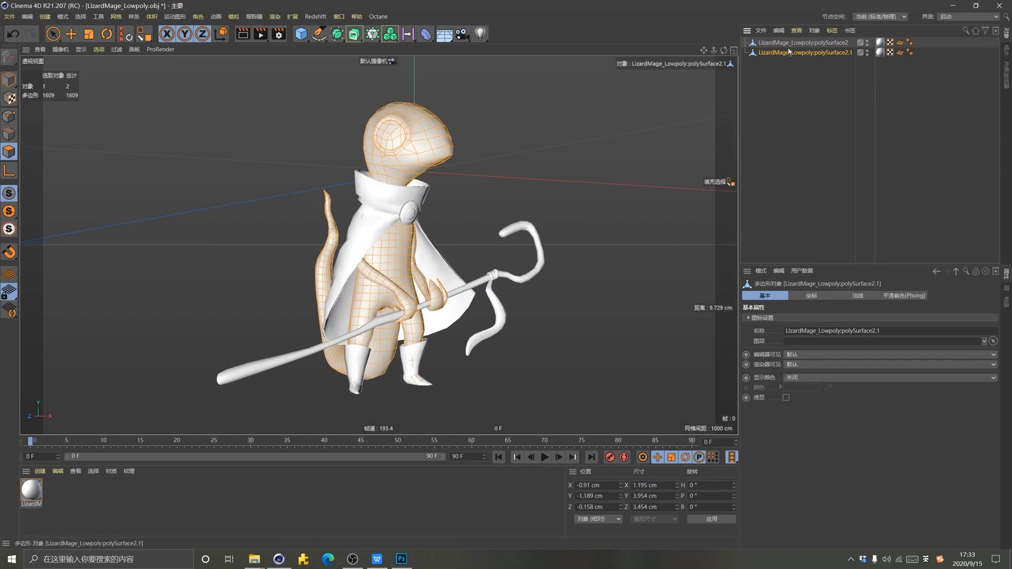
pyautogui.click(443, 226)
pyautogui.click(400, 230)
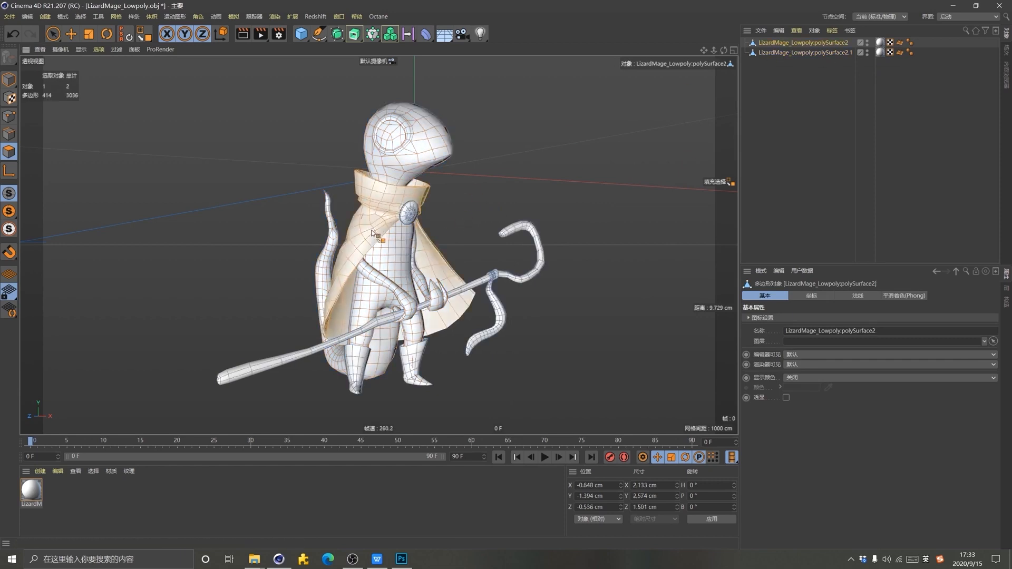
pyautogui.rightClick(375, 248)
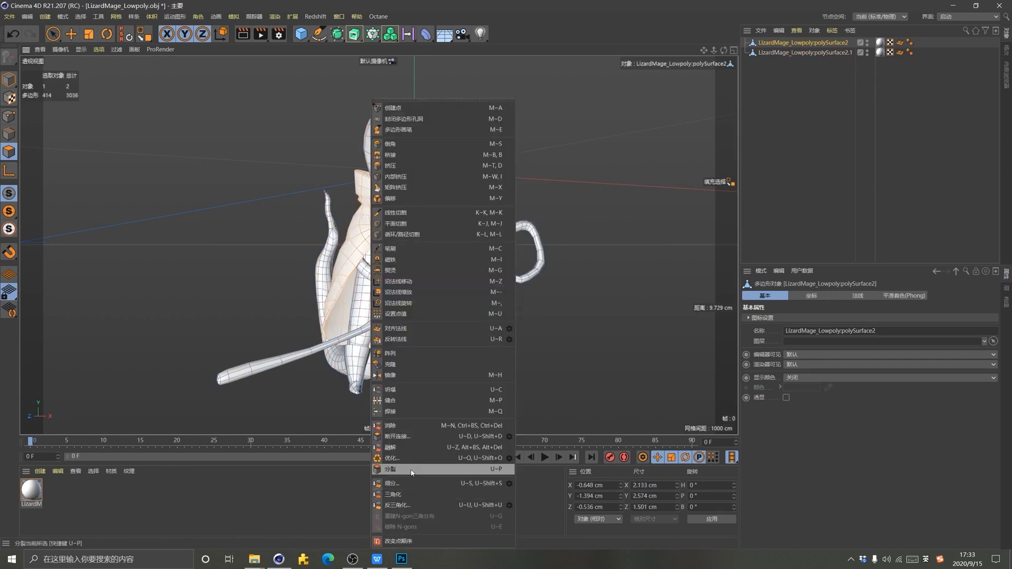
pyautogui.click(391, 468)
pyautogui.click(413, 210)
pyautogui.rightClick(414, 208)
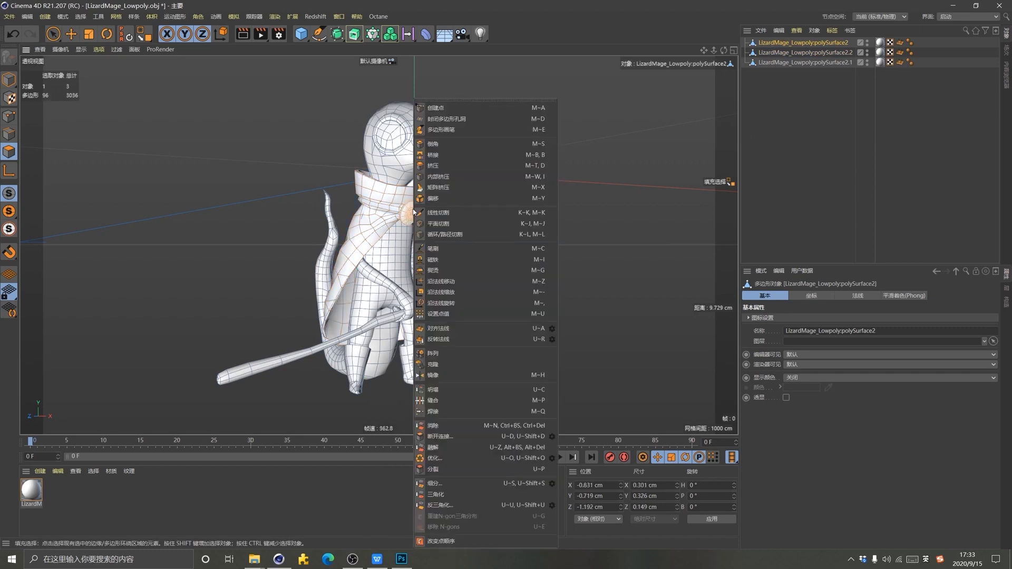
pyautogui.click(438, 470)
# Split both boots into one object and the staff into another, fill-selecting their polygons on the original lizard mesh
pyautogui.click(803, 42)
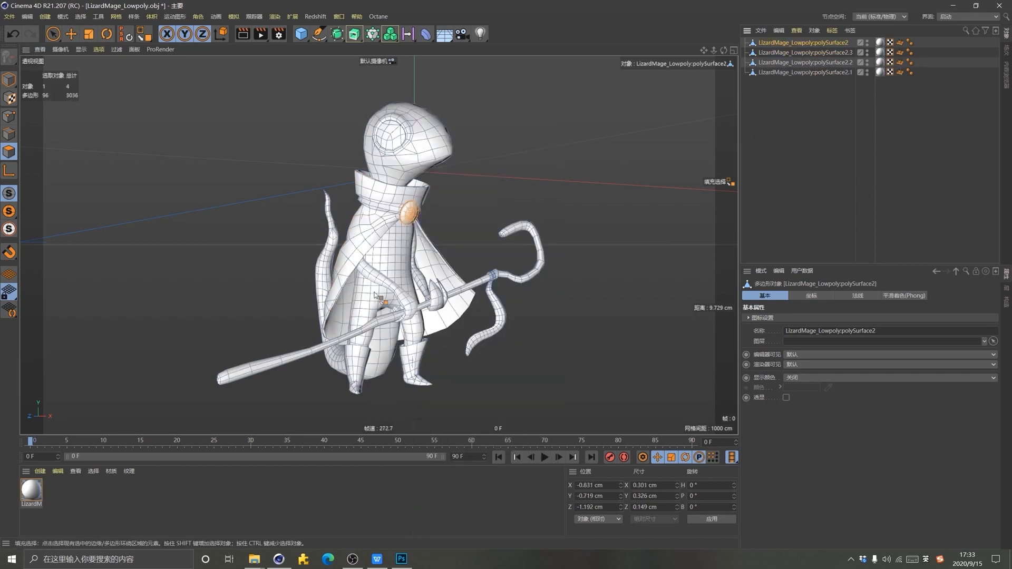
pyautogui.keyDown('shift'); pyautogui.click(413, 357); pyautogui.keyUp('shift')
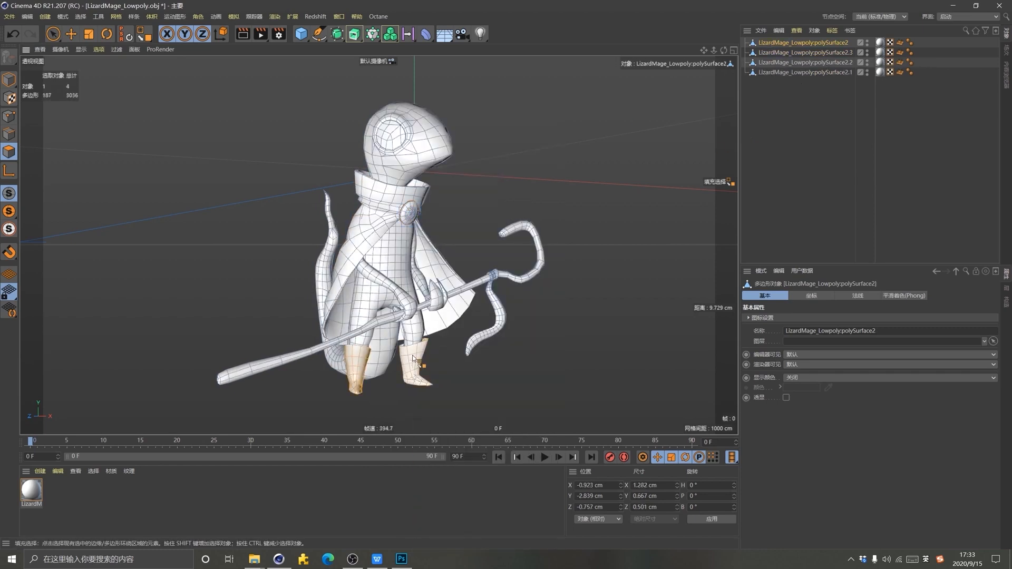
pyautogui.rightClick(413, 358)
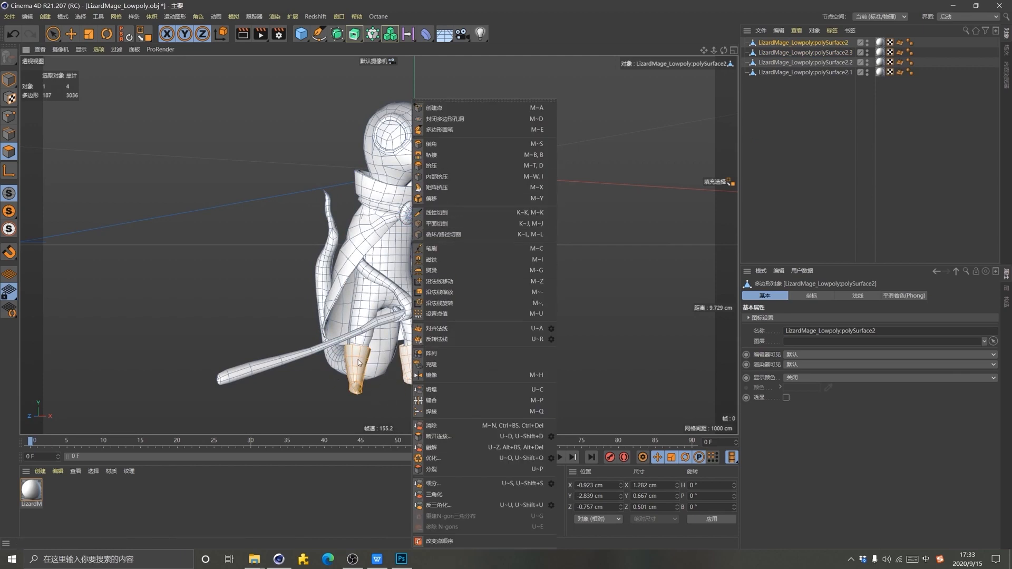
pyautogui.click(438, 470)
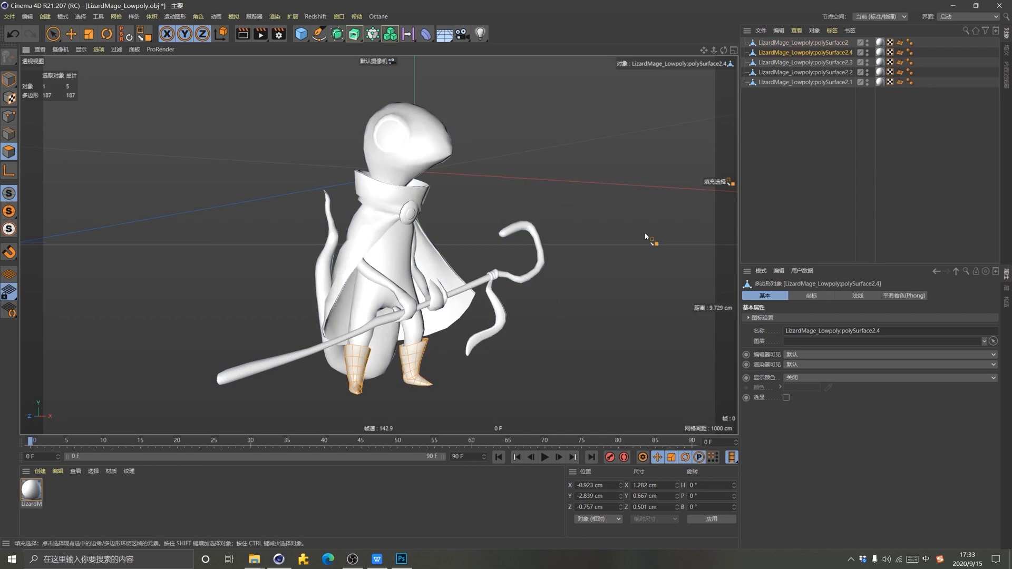
pyautogui.click(797, 42)
pyautogui.click(506, 291)
pyautogui.rightClick(506, 291)
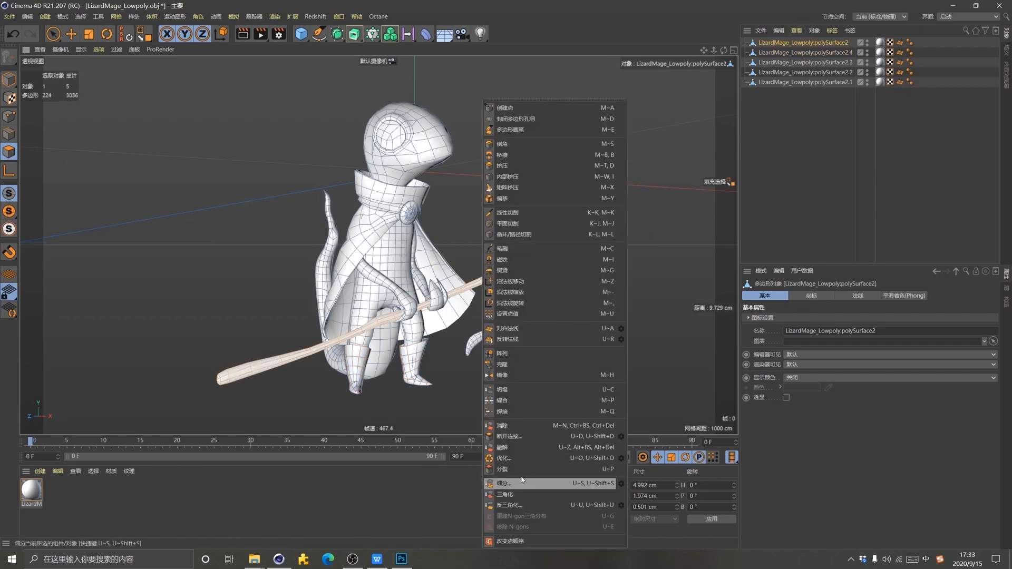
pyautogui.click(505, 469)
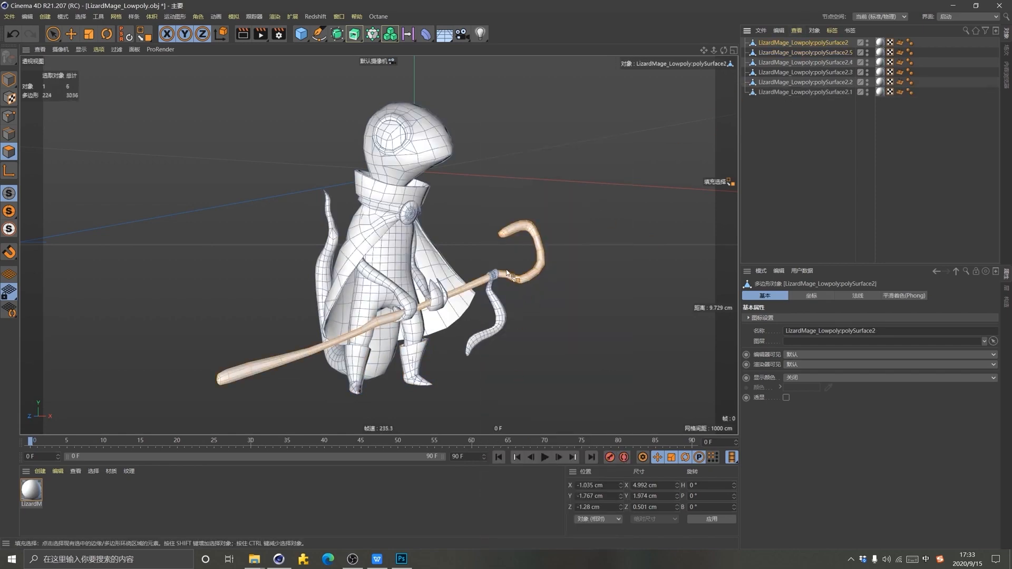
# Fill-select the ribbon and its wrappings tied around the staff, and split them into a separate object
pyautogui.scroll(5, 506, 272)
pyautogui.click(477, 285)
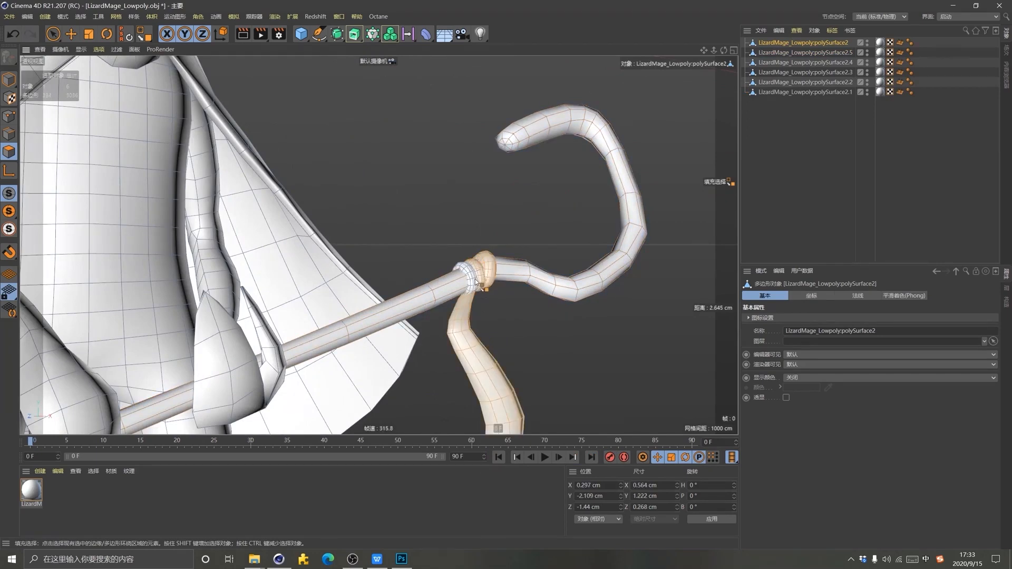
pyautogui.rightClick(481, 294)
pyautogui.click(520, 470)
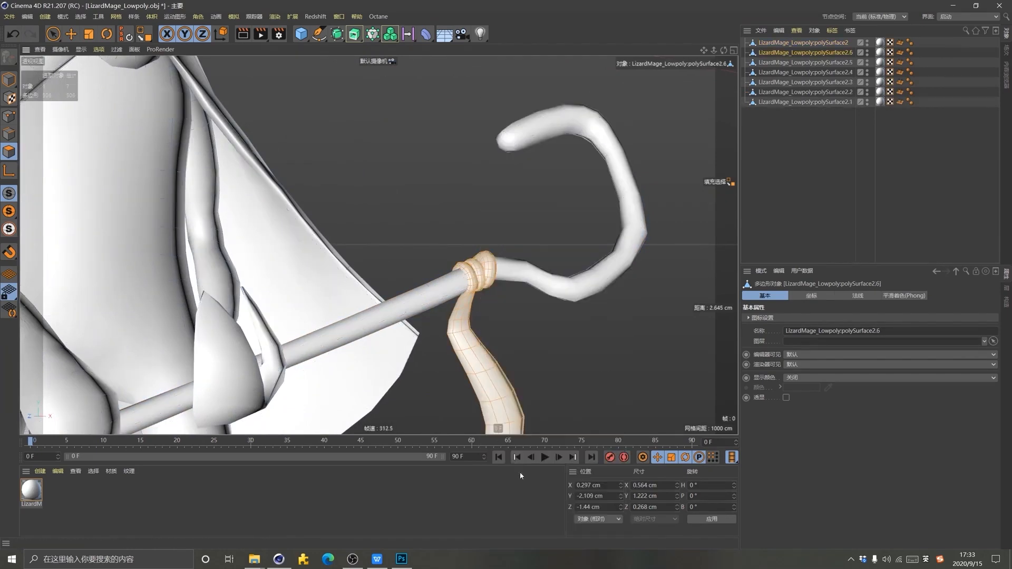
pyautogui.scroll(-4, 511, 257)
pyautogui.scroll(-5, 510, 256)
pyautogui.scroll(2, 488, 254)
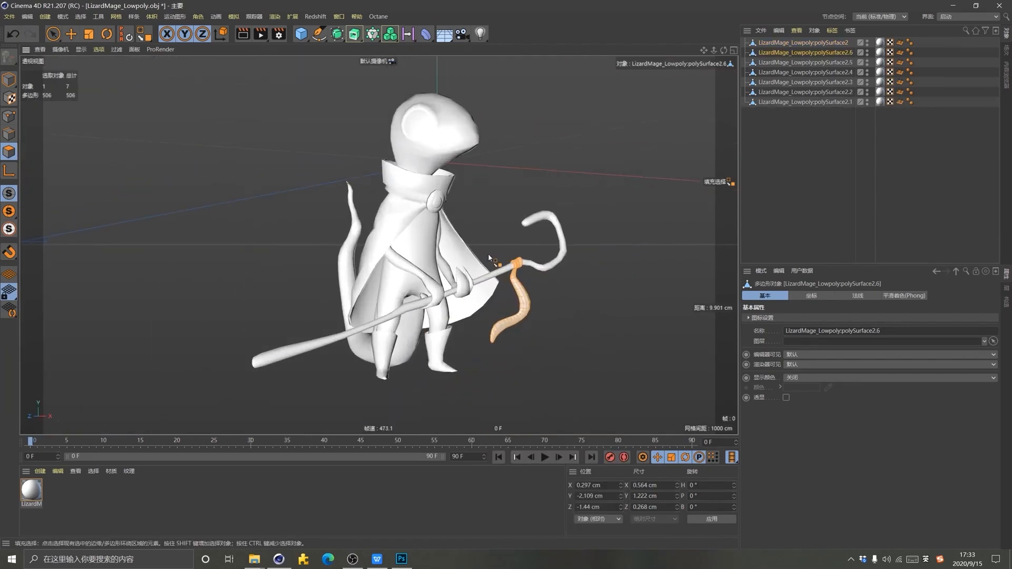
# Delete the original unsplit LizardMage_Lowpoly:polySurface2 object, keeping only the separated parts
pyautogui.click(802, 116)
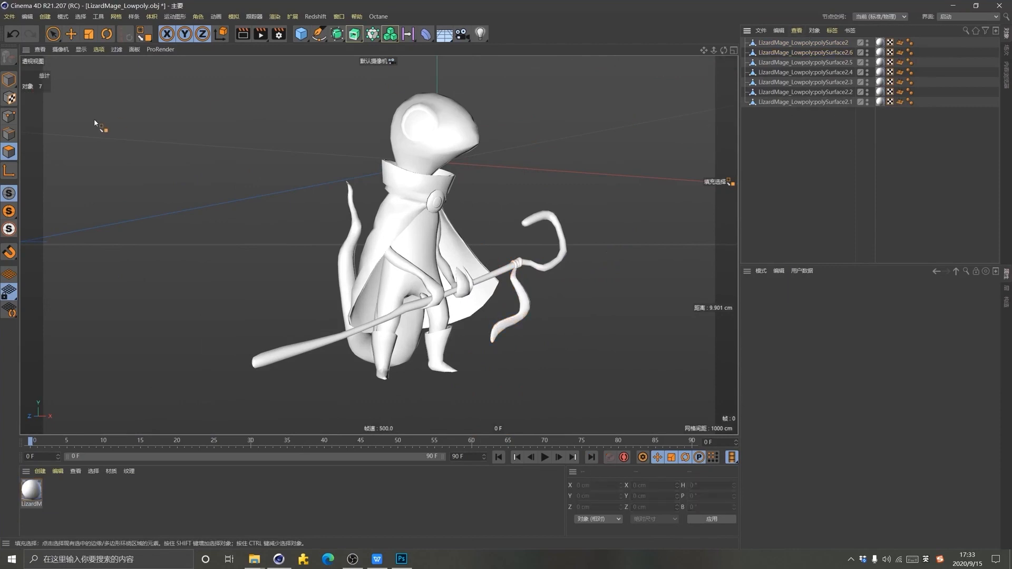
pyautogui.click(789, 42)
pyautogui.press('Return')
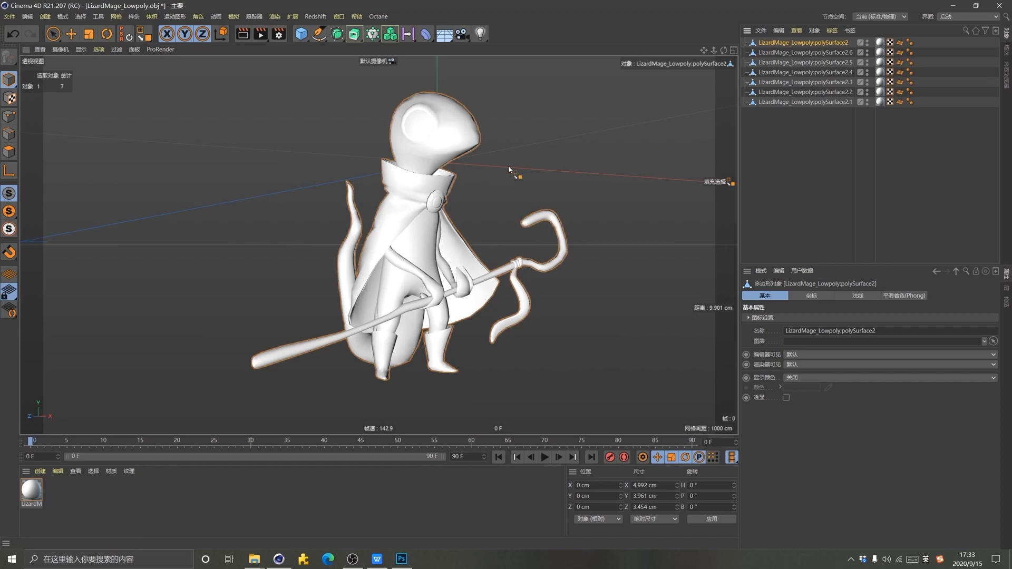
pyautogui.press('Delete')
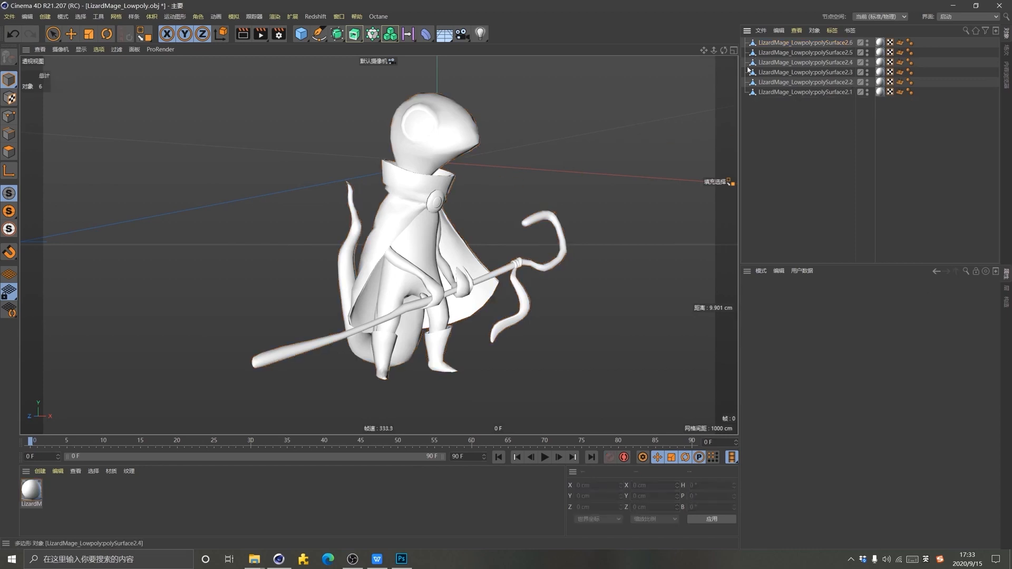
# Rename the separated body object LizardMage_Lowpoly:polySurface2.1 as 身体
pyautogui.click(796, 92)
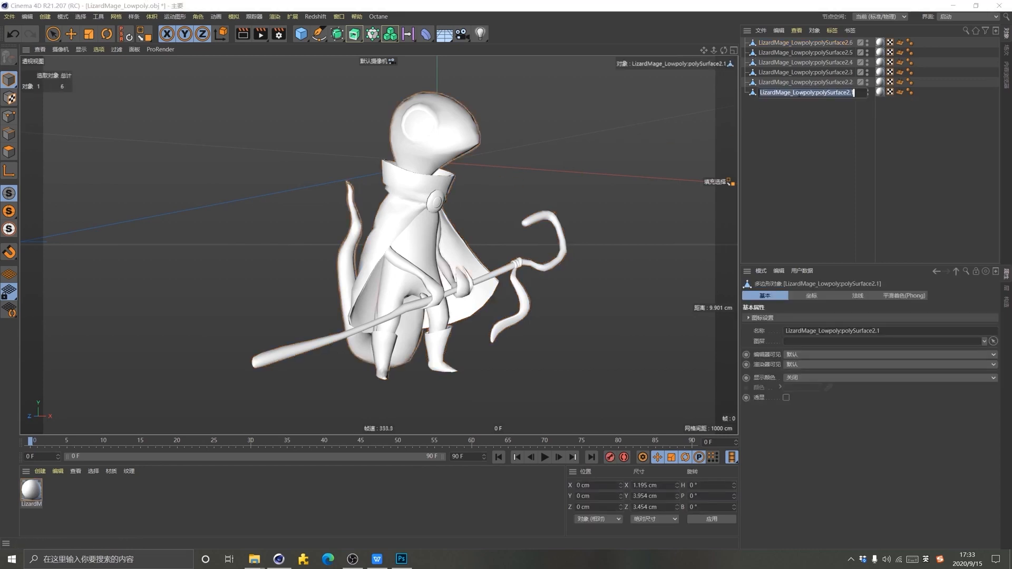
pyautogui.click(8, 151)
pyautogui.doubleClick(805, 92)
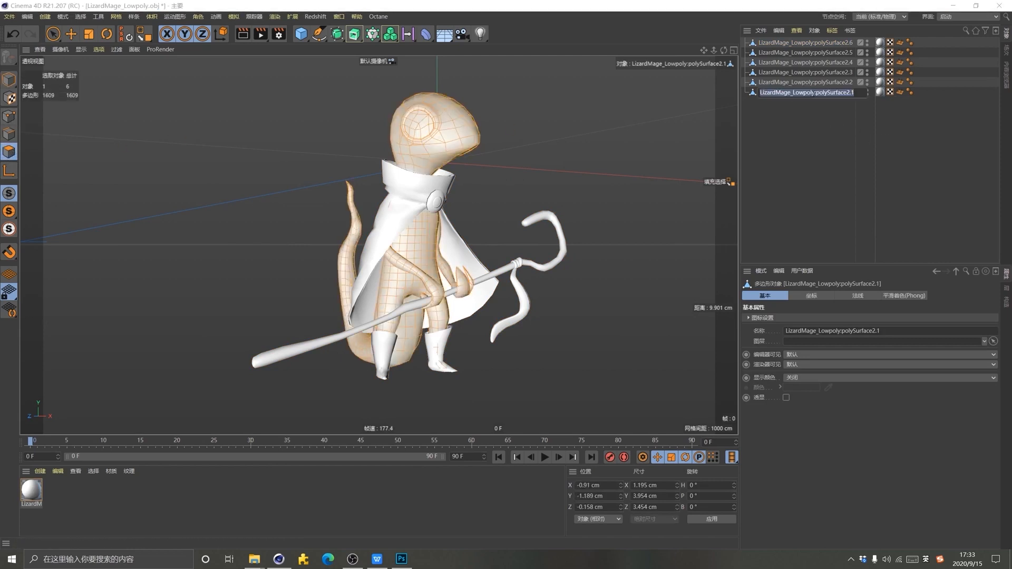
pyautogui.write('she')
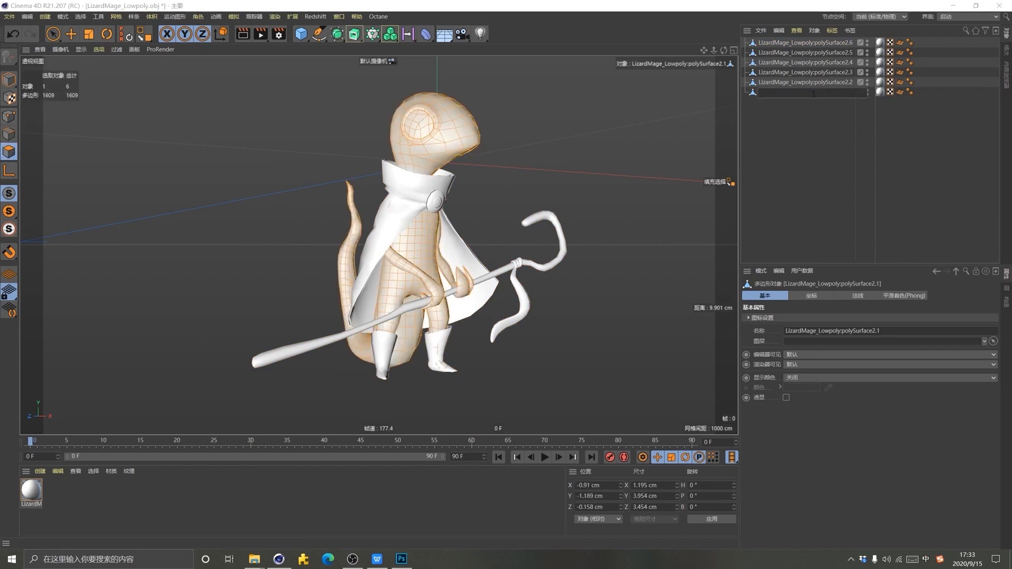
pyautogui.write('nti')
pyautogui.press('space')
# Rename the separated cape object LizardMage_Lowpoly:polySurface2.2 as 披风
pyautogui.click(805, 83)
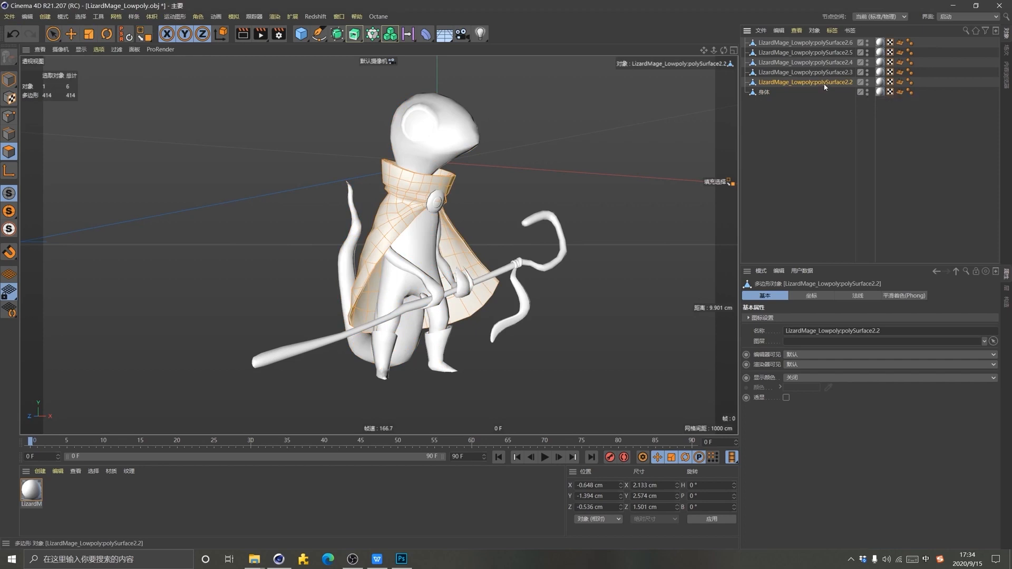
pyautogui.doubleClick(825, 83)
pyautogui.write('披风')
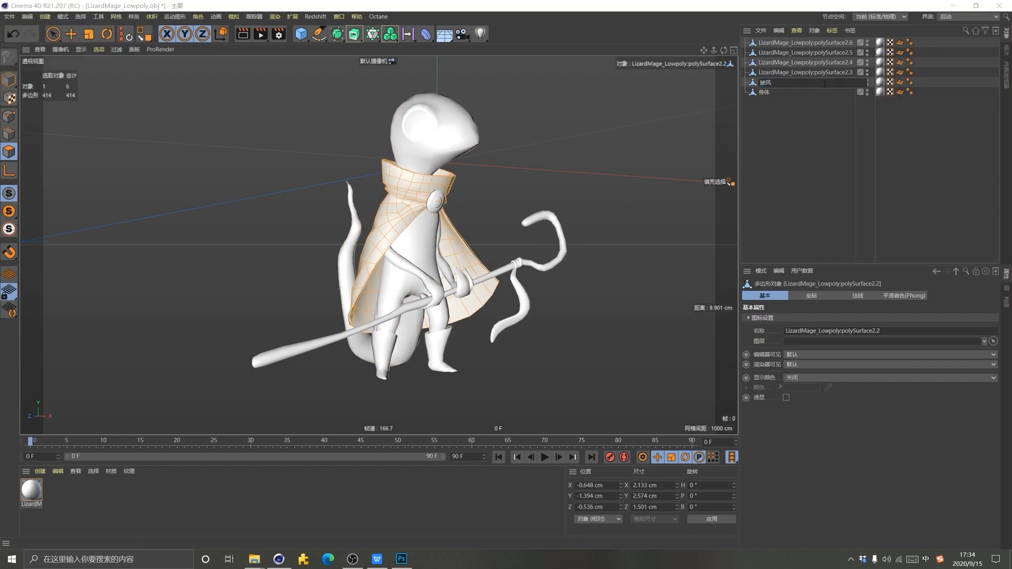
# Rename the separated badge object LizardMage_Lowpoly:polySurface2.3 as 徽章
pyautogui.doubleClick(794, 72)
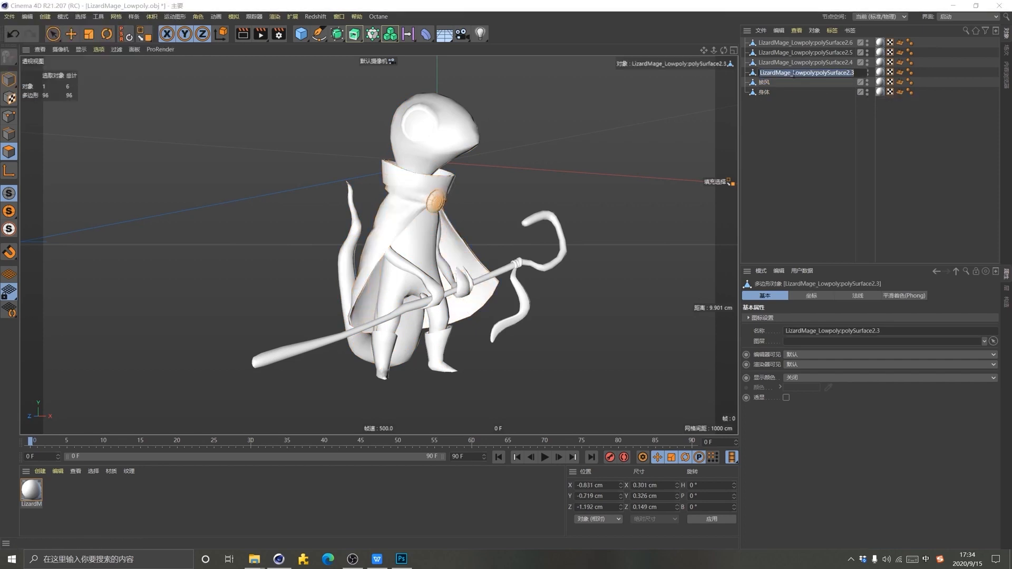
pyautogui.write('徽章')
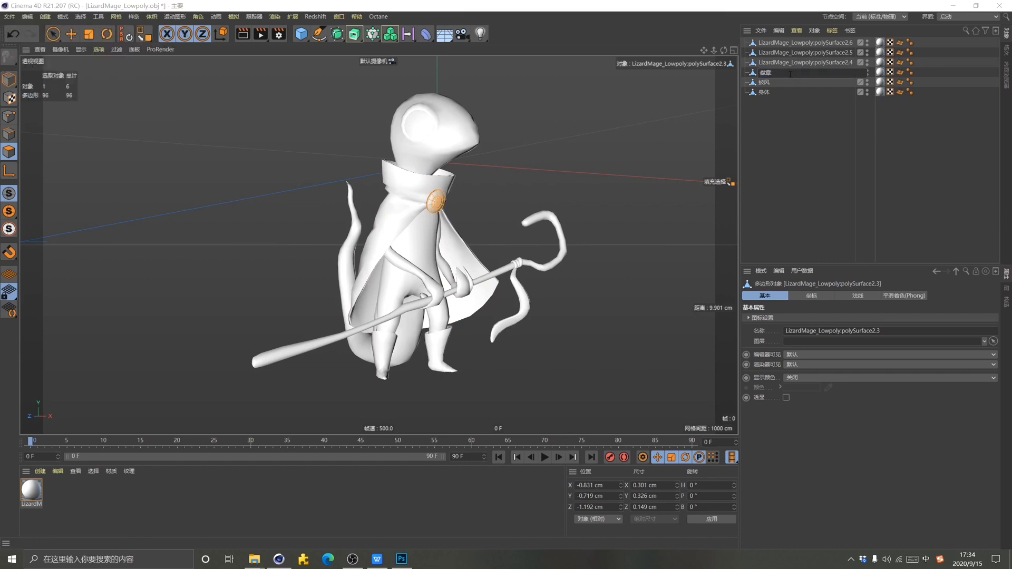
pyautogui.press('Return')
# Rename the separated boots object LizardMage_Lowpoly:polySurface2.4 as 靴子
pyautogui.doubleClick(794, 63)
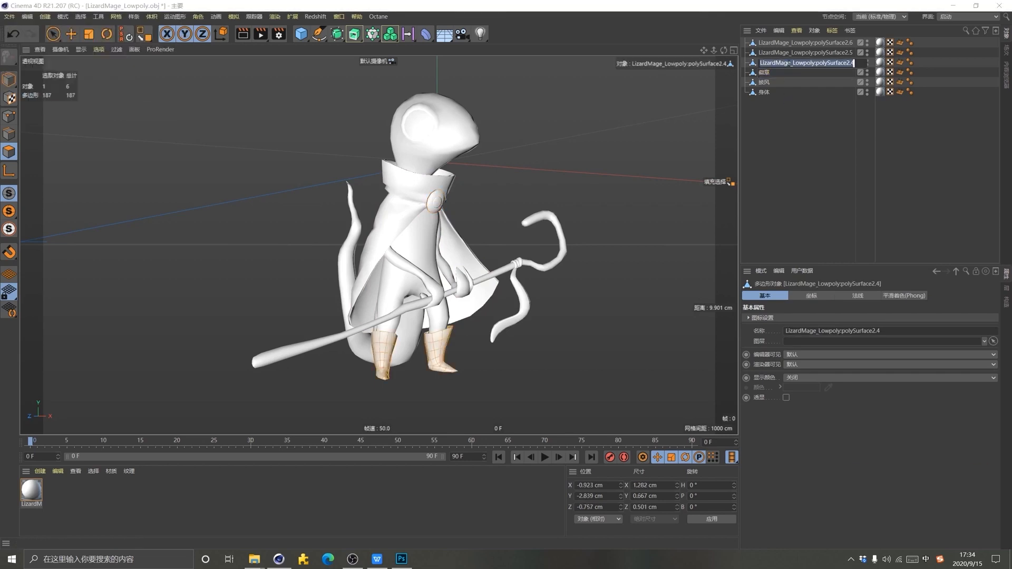
pyautogui.write('靴子')
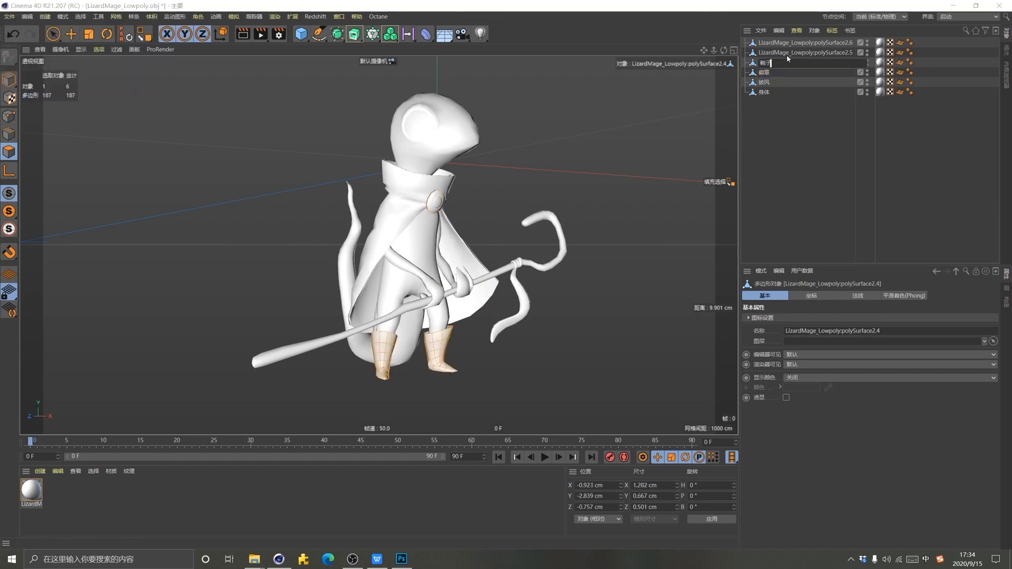
pyautogui.press('Return')
# Rename the separated staff object LizardMage_Lowpoly:polySurface2.5 as 魔法杖
pyautogui.doubleClick(789, 53)
pyautogui.write('魔法杖')
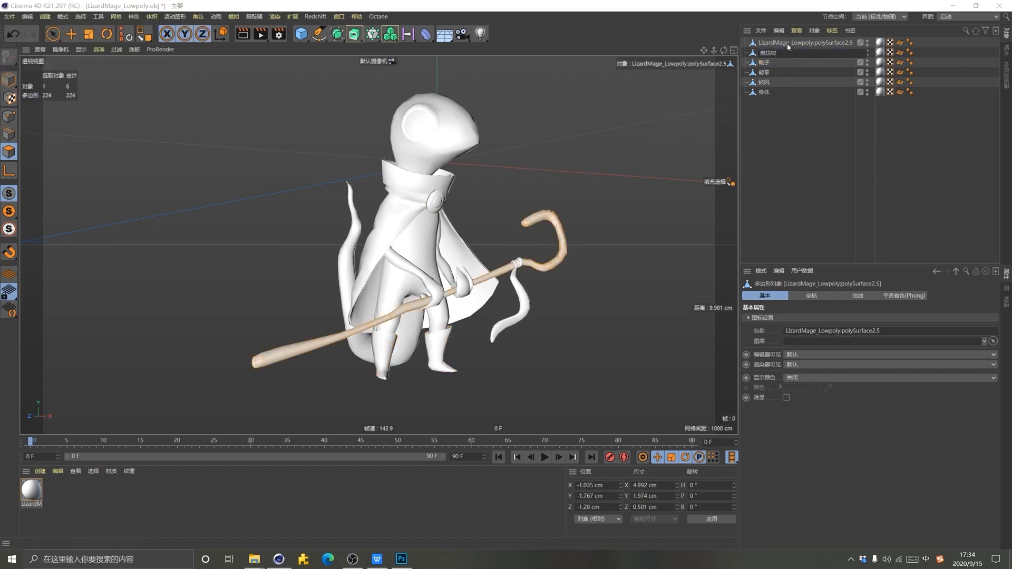
pyautogui.press('Return')
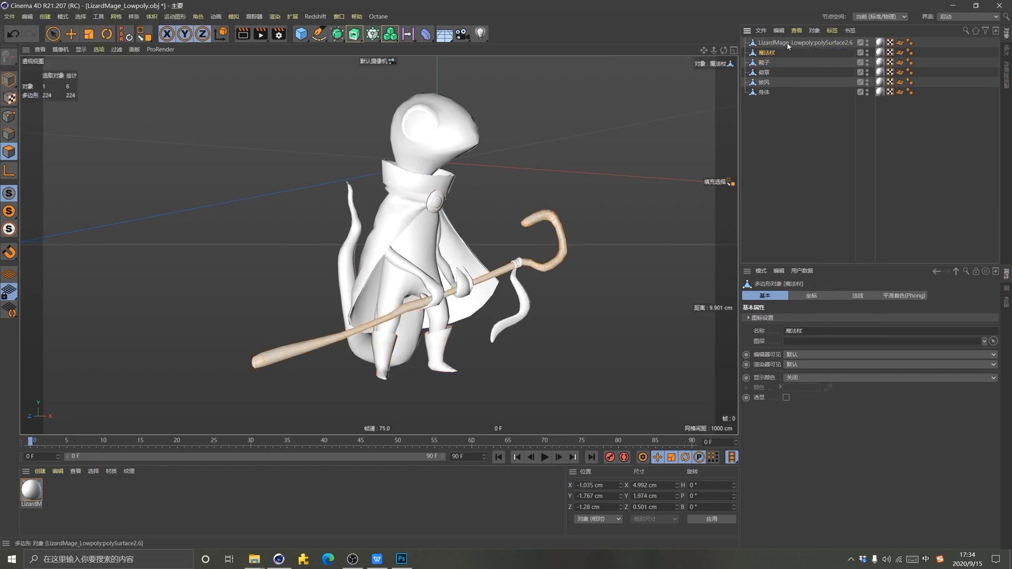
# Rename the separated ribbon object LizardMage_Lowpoly:polySurface2.6 as 丝带
pyautogui.doubleClick(788, 43)
pyautogui.write('sida')
pyautogui.press('Escape')
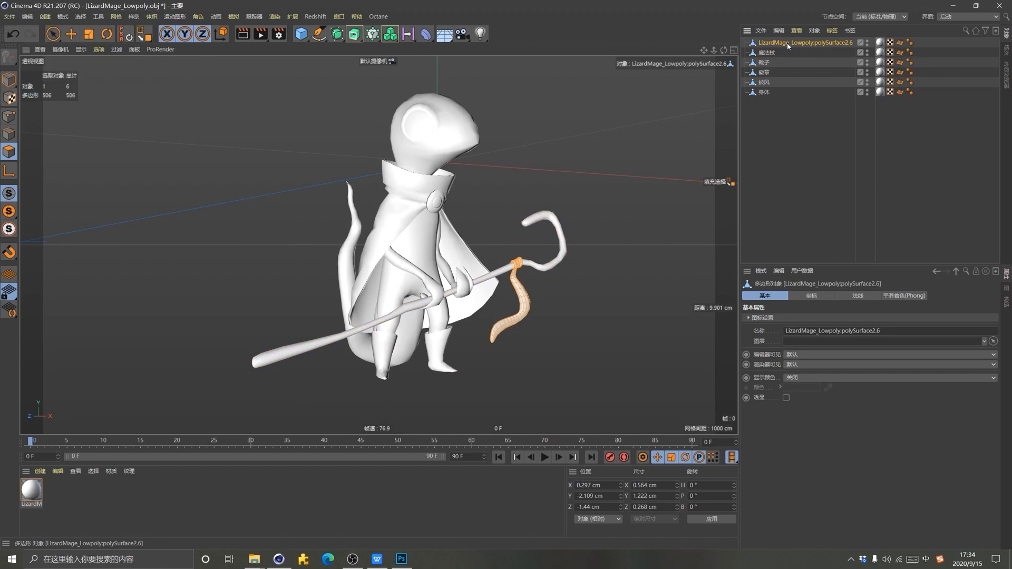
pyautogui.write('sida')
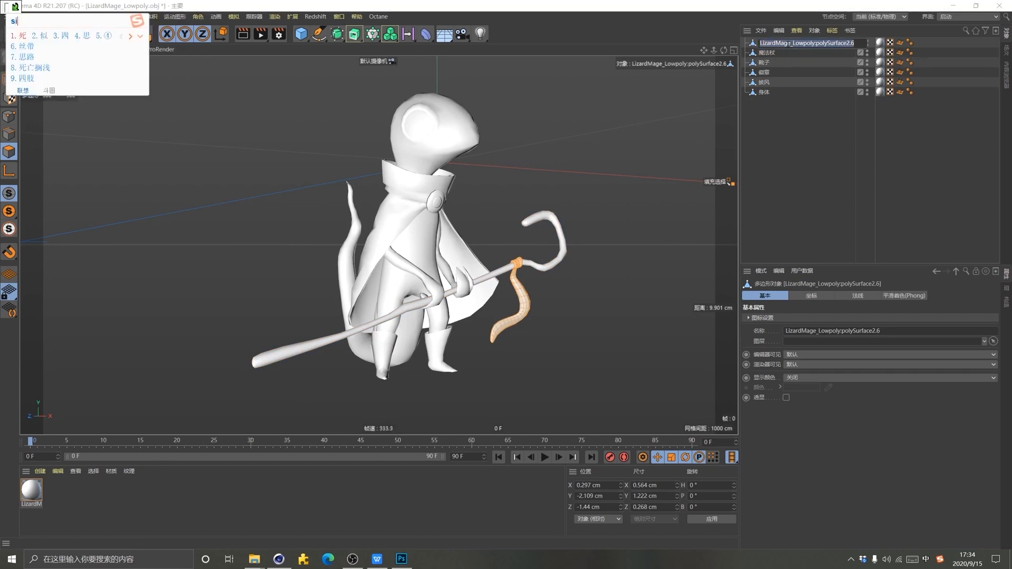
pyautogui.write('i')
pyautogui.press('space')
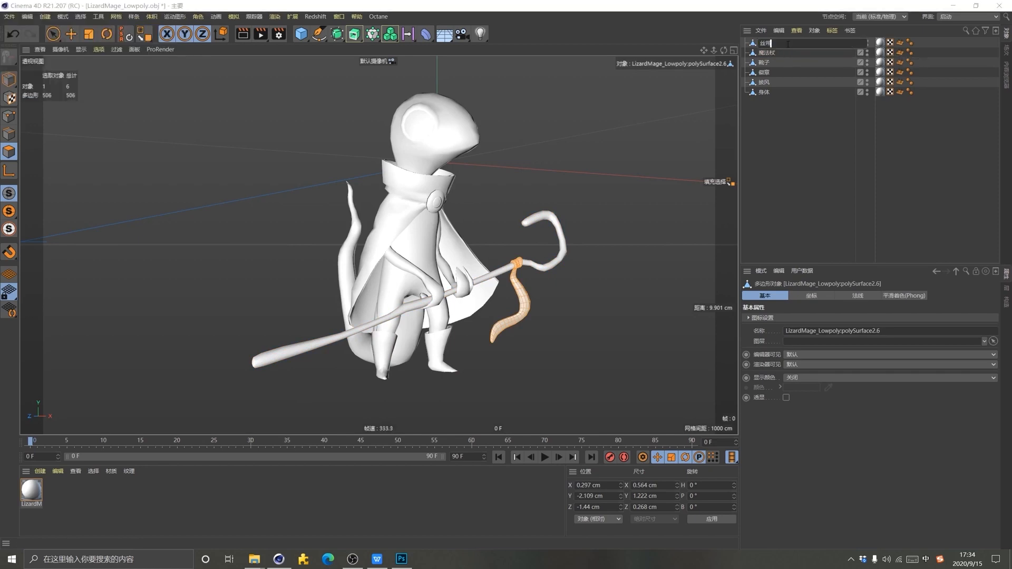
pyautogui.press('Return')
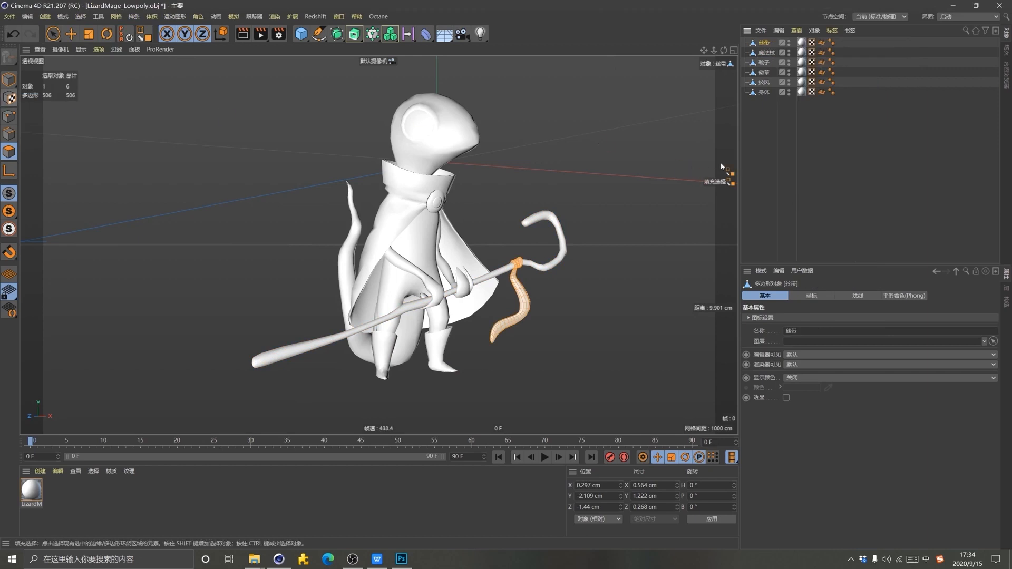
# Group all six renamed lizard parts under one null object
pyautogui.moveTo(767, 104); pyautogui.dragTo(762, 42)
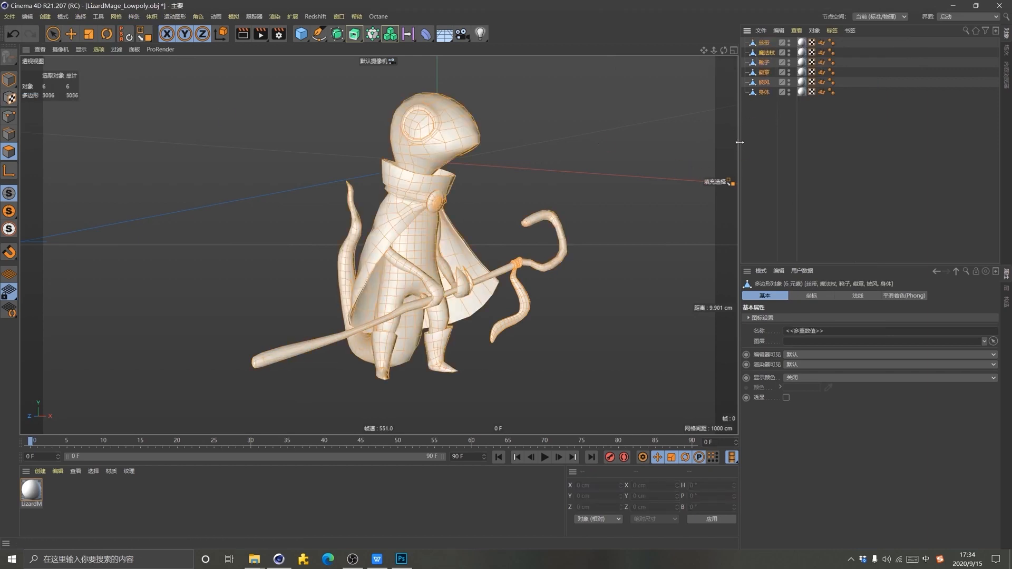
pyautogui.hotkey('alt', 'g')
# Add a 200 cm cube at the origin as a size reference for the lizard model
pyautogui.scroll(-3, 432, 227)
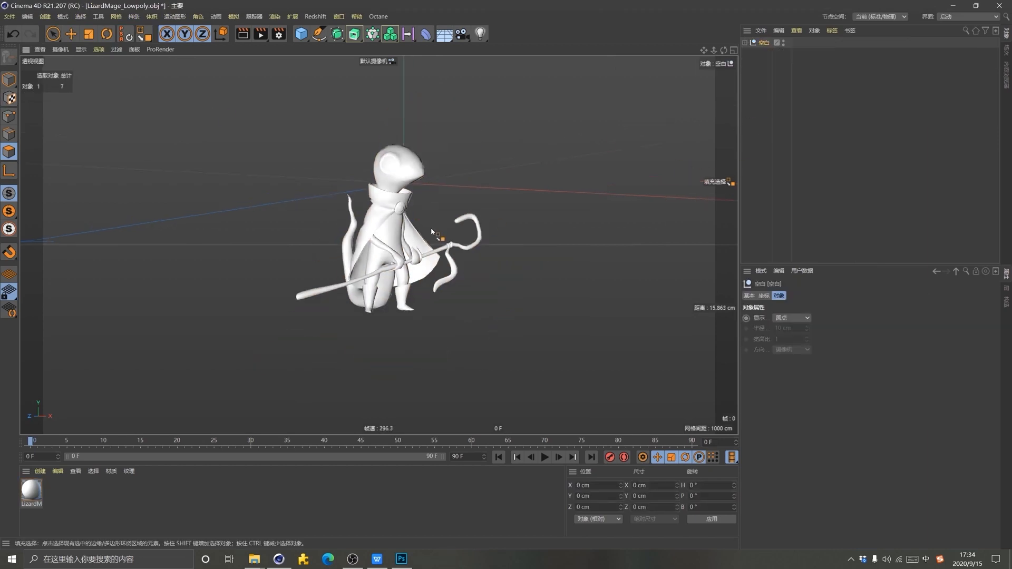
pyautogui.scroll(2, 404, 224)
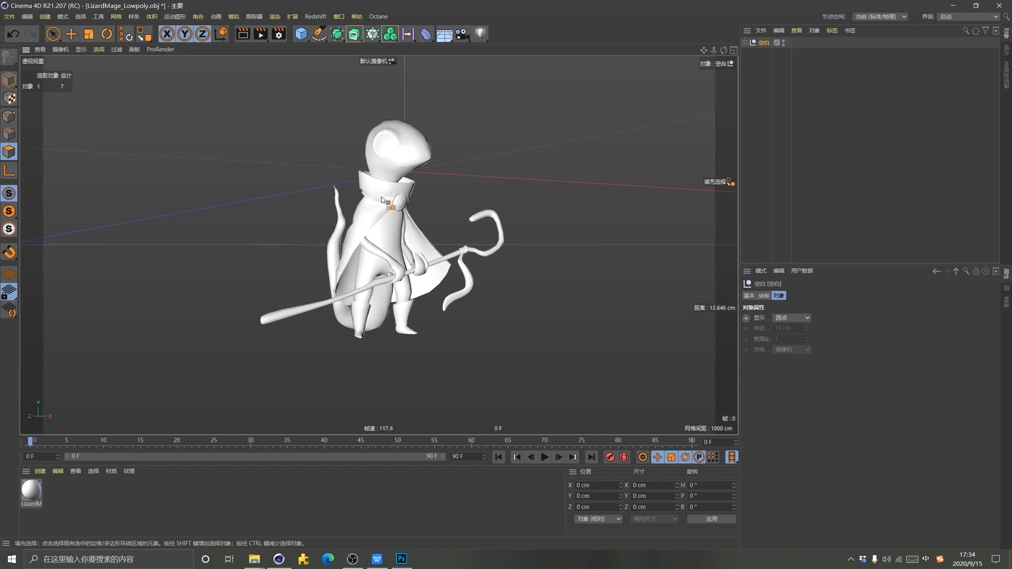
pyautogui.click(301, 34)
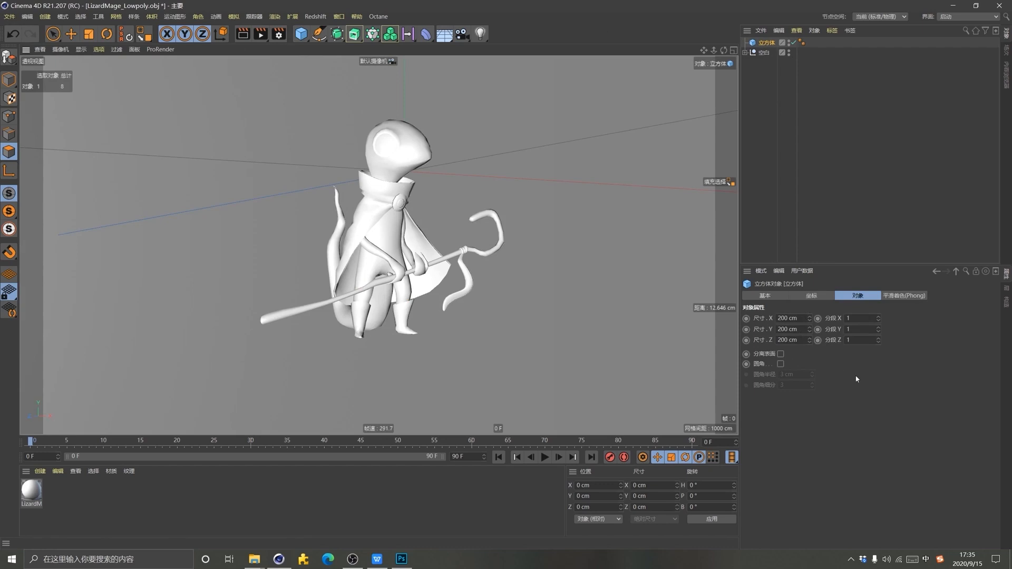
pyautogui.scroll(-6, 433, 258)
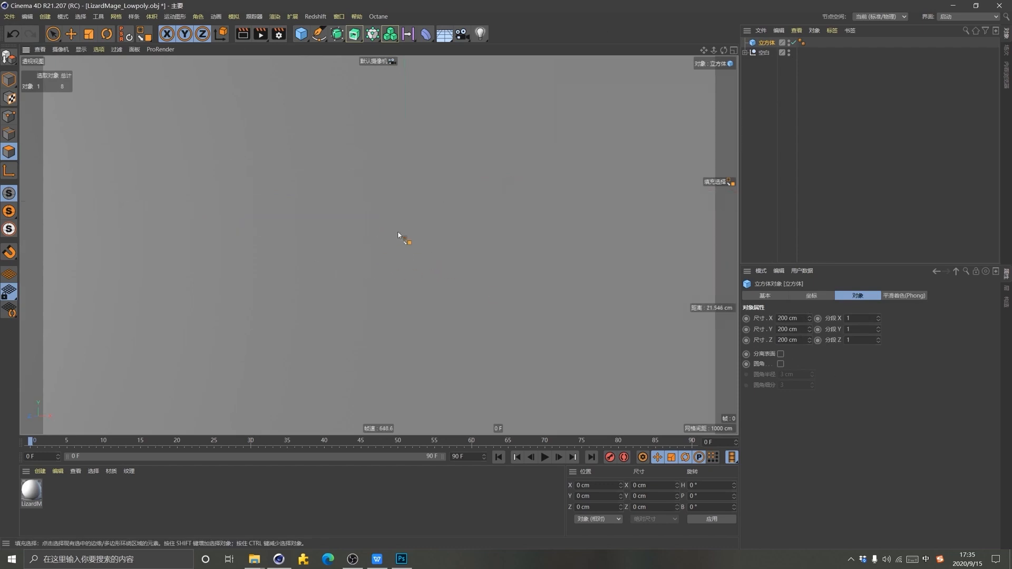
pyautogui.scroll(-3, 411, 234)
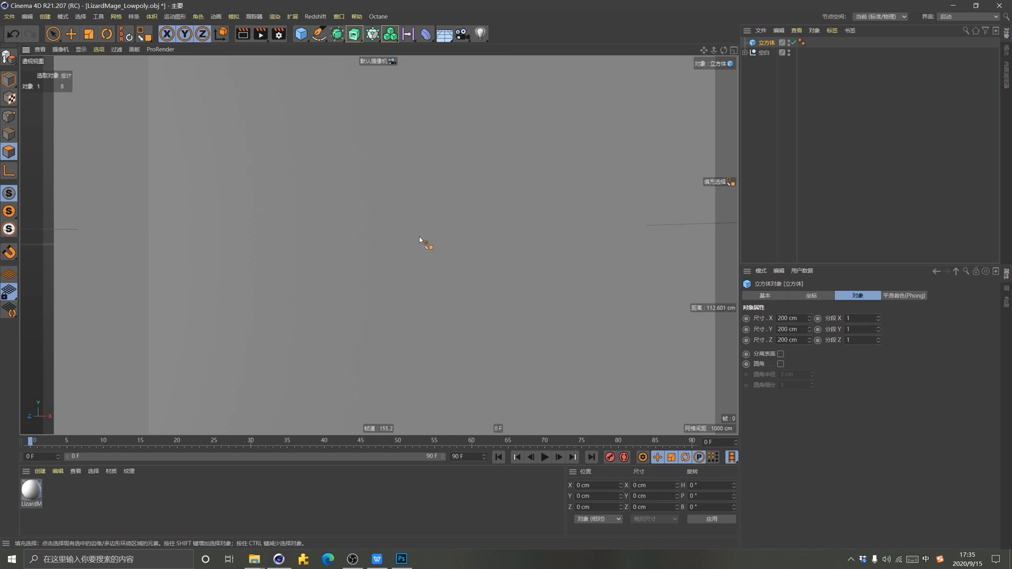
pyautogui.scroll(-2, 341, 298)
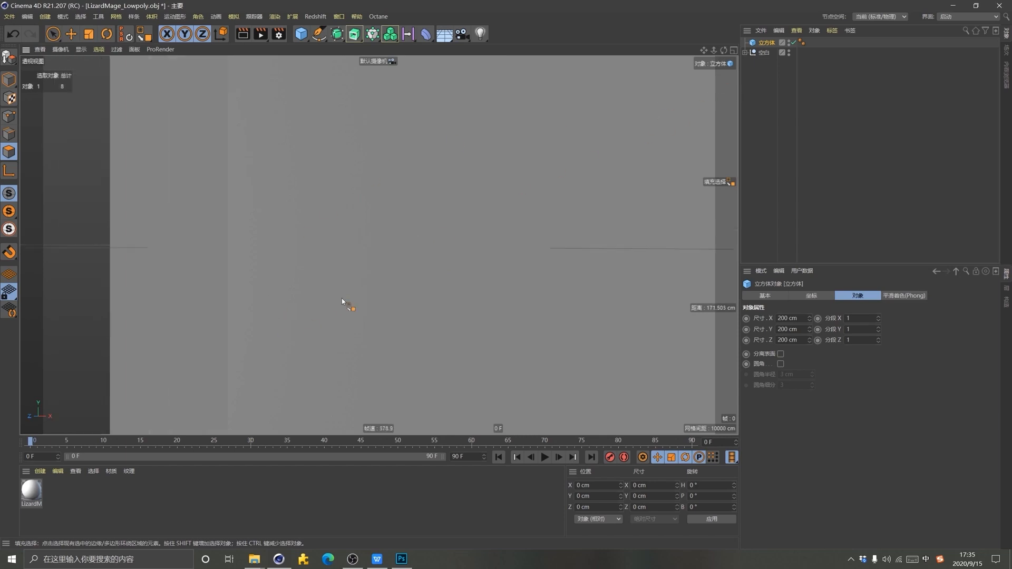
pyautogui.scroll(-3, 424, 287)
pyautogui.keyDown('alt'); pyautogui.moveTo(374, 254); pyautogui.dragTo(365, 277); pyautogui.keyUp('alt')
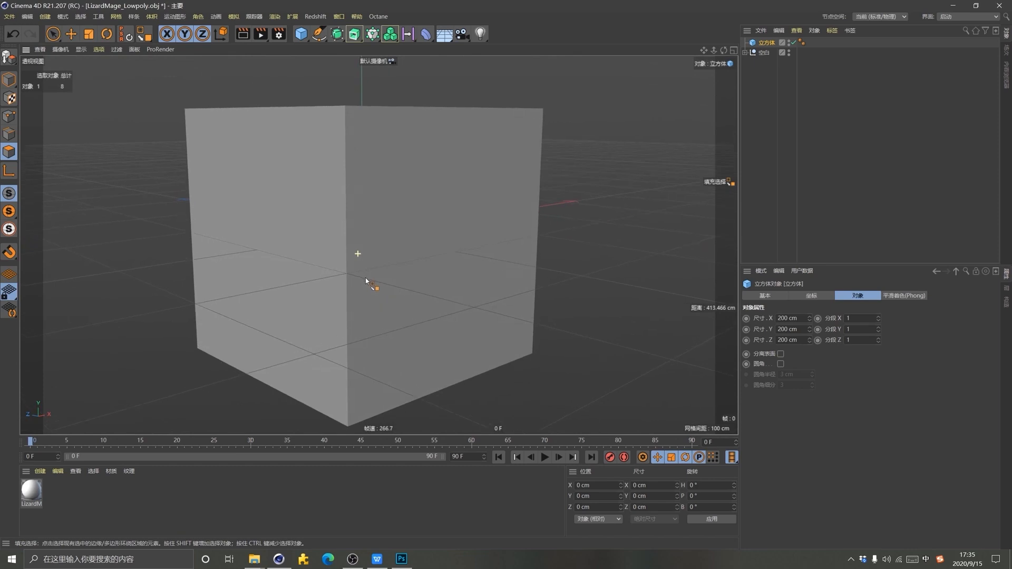
# Scale up the lizard's null group in model mode and raise it to about Y 51.5 cm
pyautogui.click(764, 53)
pyautogui.click(9, 79)
pyautogui.click(89, 33)
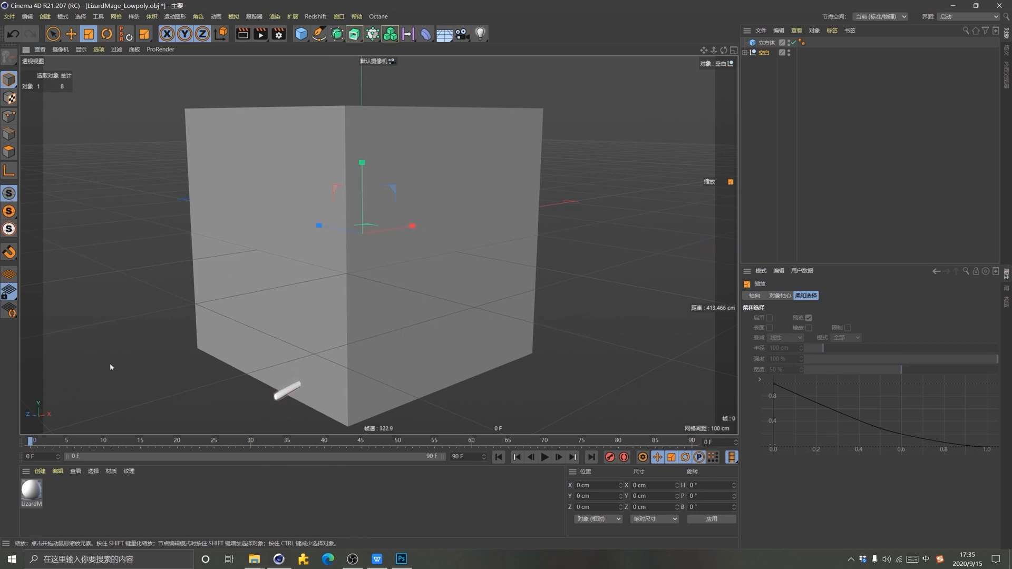
pyautogui.moveTo(103, 365); pyautogui.dragTo(245, 300)
pyautogui.click(71, 34)
pyautogui.moveTo(355, 182); pyautogui.dragTo(346, 125)
# Scale the lizard group up further to roughly the reference cube's height and raise it to about Y 77.8 cm
pyautogui.click(89, 34)
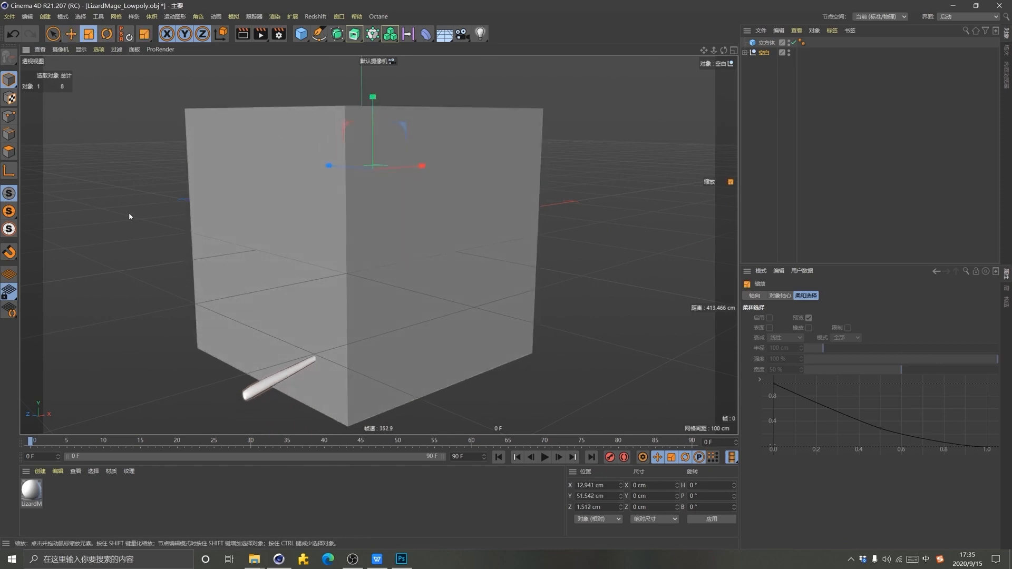
pyautogui.moveTo(128, 213); pyautogui.dragTo(207, 154)
pyautogui.keyDown('alt'); pyautogui.moveTo(292, 239); pyautogui.dragTo(258, 222); pyautogui.keyUp('alt')
pyautogui.scroll(-3, 319, 217)
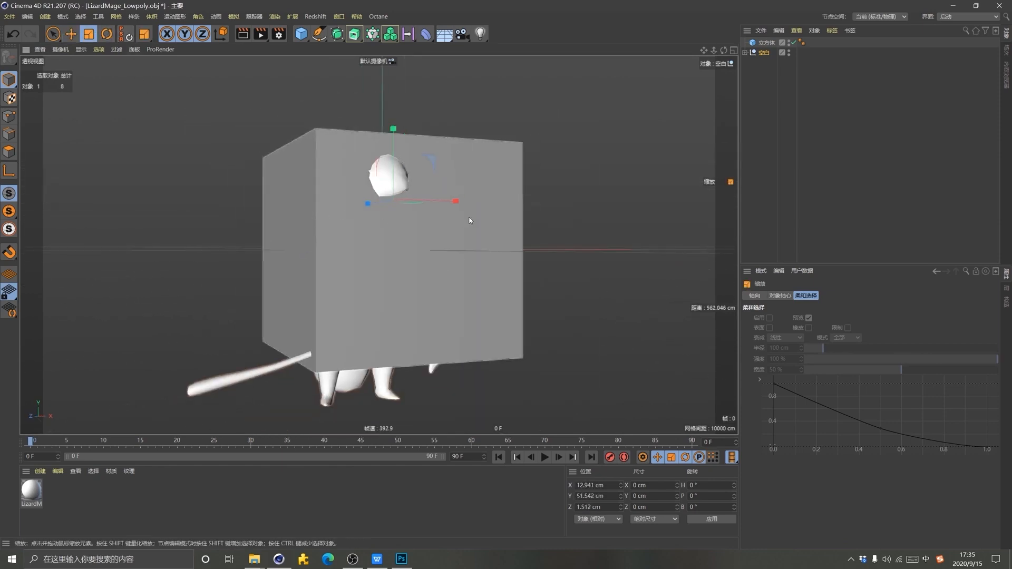
pyautogui.moveTo(470, 221); pyautogui.dragTo(233, 163)
pyautogui.click(70, 34)
pyautogui.moveTo(392, 134); pyautogui.dragTo(393, 110)
pyautogui.keyDown('alt'); pyautogui.moveTo(369, 180); pyautogui.dragTo(395, 138); pyautogui.keyUp('alt')
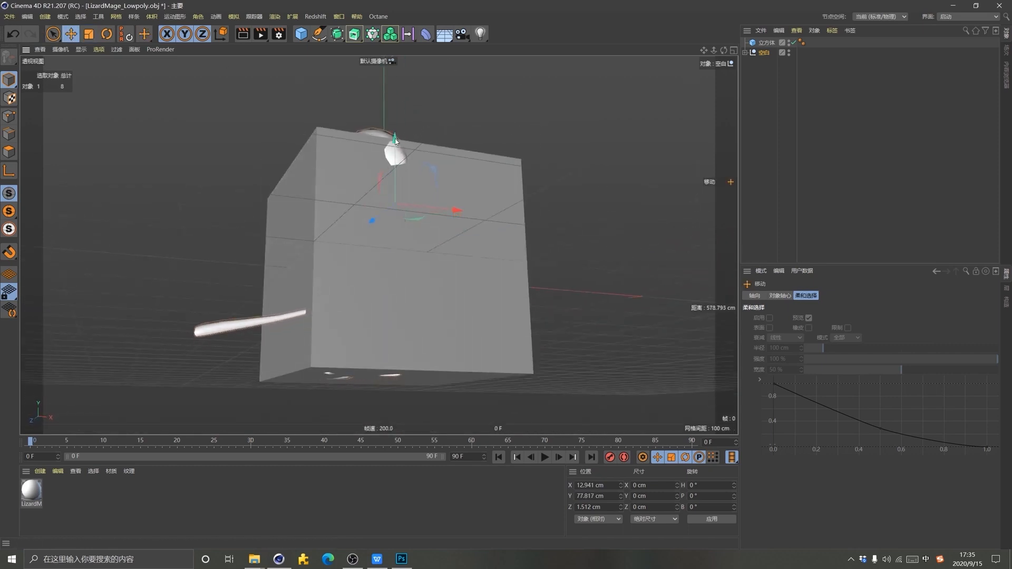
pyautogui.keyDown('alt'); pyautogui.moveTo(358, 205); pyautogui.dragTo(339, 230); pyautogui.keyUp('alt')
# Delete the reference cube and add a plane object as the floor
pyautogui.click(766, 42)
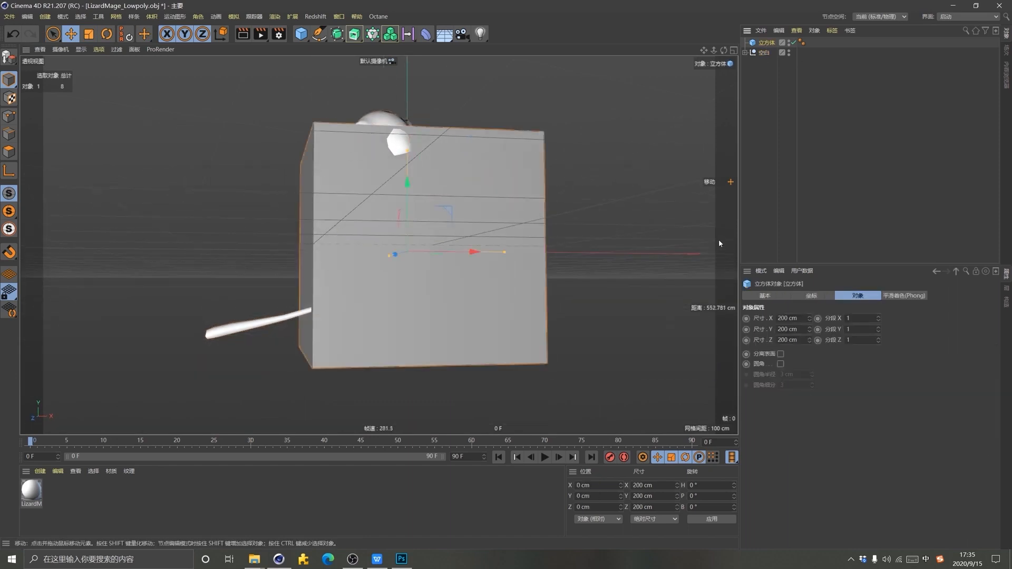
pyautogui.press('Delete')
pyautogui.keyDown('alt'); pyautogui.moveTo(441, 228); pyautogui.dragTo(379, 258); pyautogui.keyUp('alt')
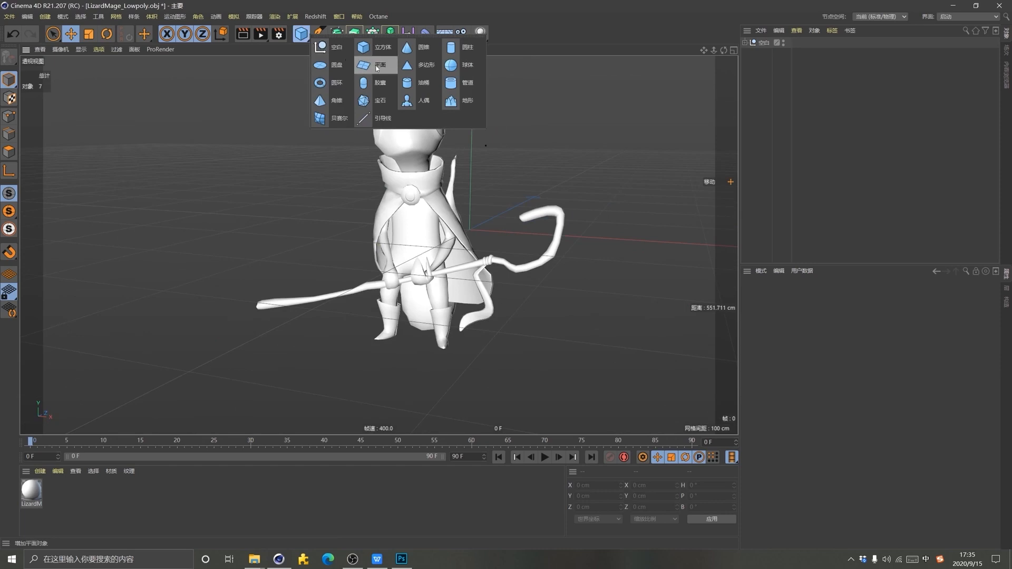
pyautogui.click(383, 68)
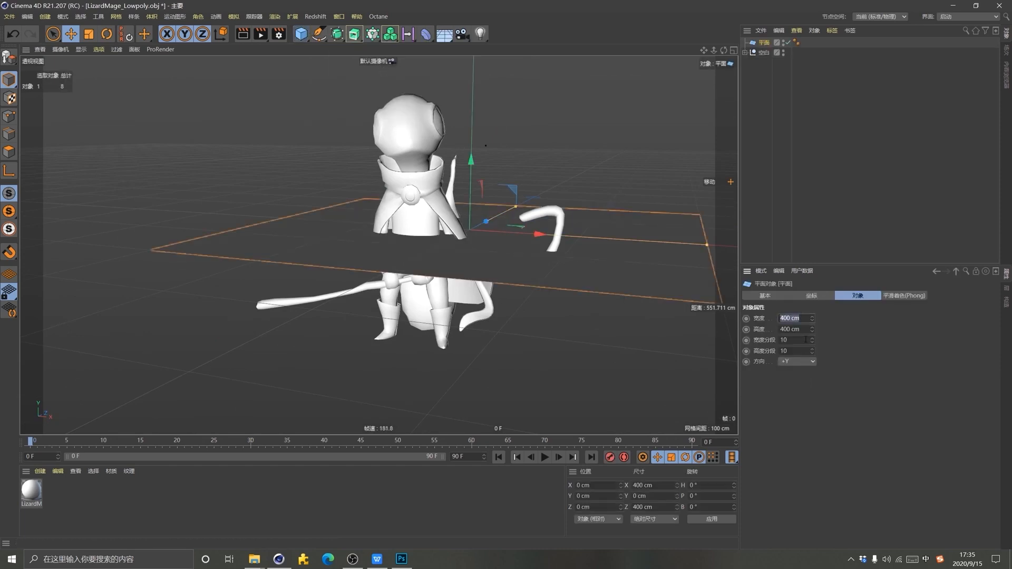
# Set the plane to 1000 cm wide and high with 1 segment each way, and lower it to about Y -101 cm beneath the lizard's feet
pyautogui.write('1000')
pyautogui.press('Tab')
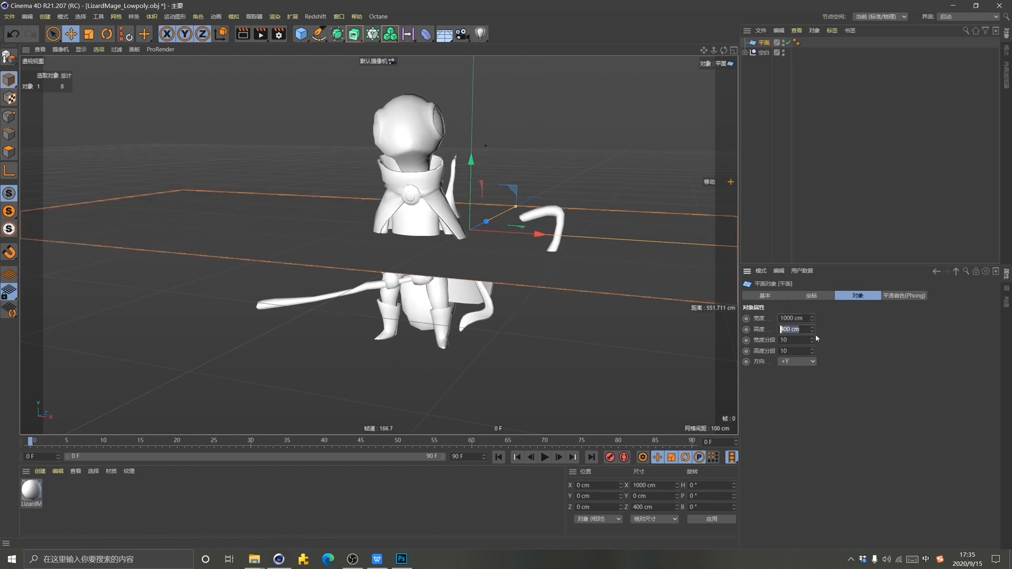
pyautogui.write('0')
pyautogui.press('Tab')
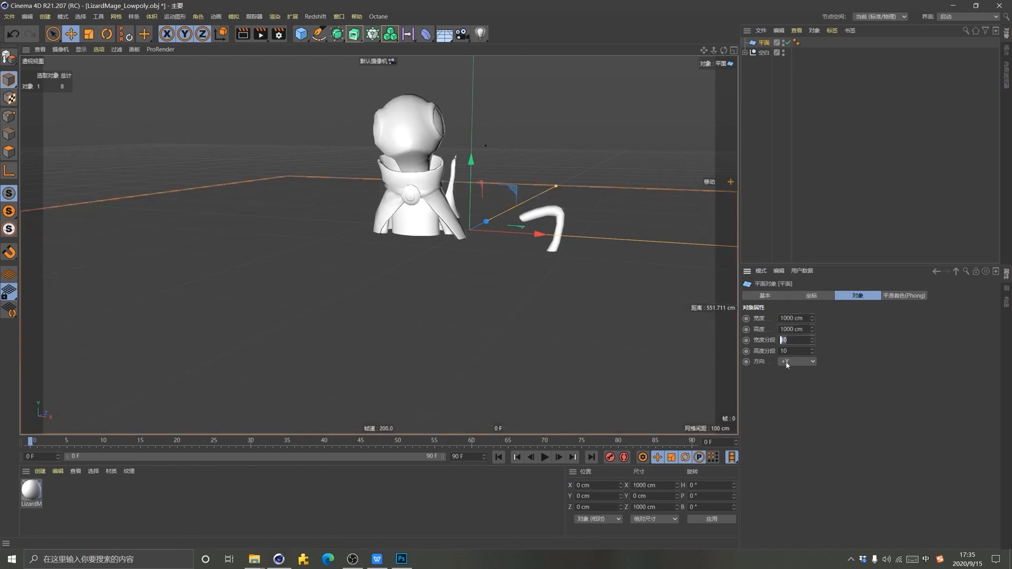
pyautogui.write('1')
pyautogui.press('Tab')
pyautogui.write('1')
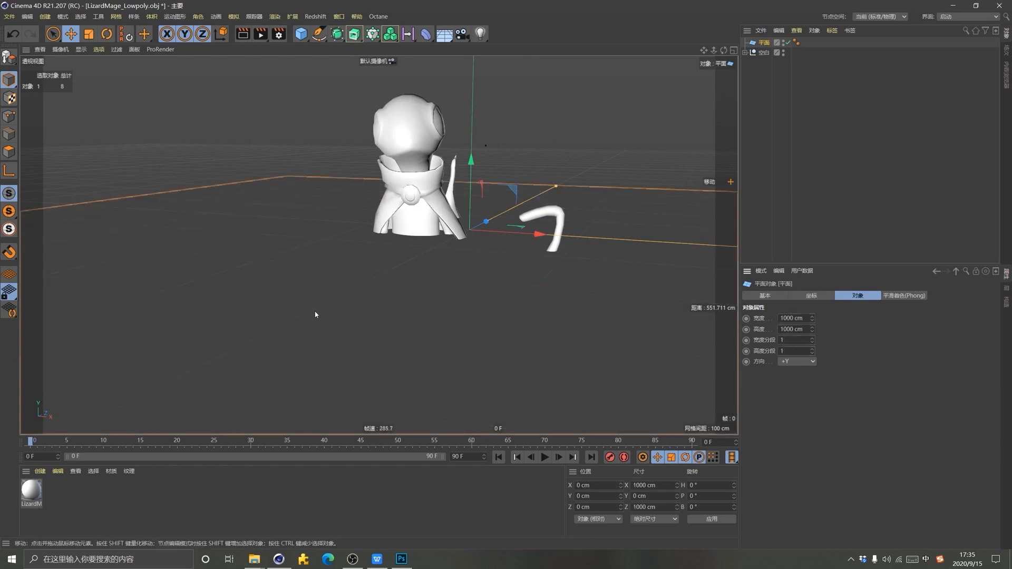
pyautogui.moveTo(471, 169); pyautogui.dragTo(478, 58)
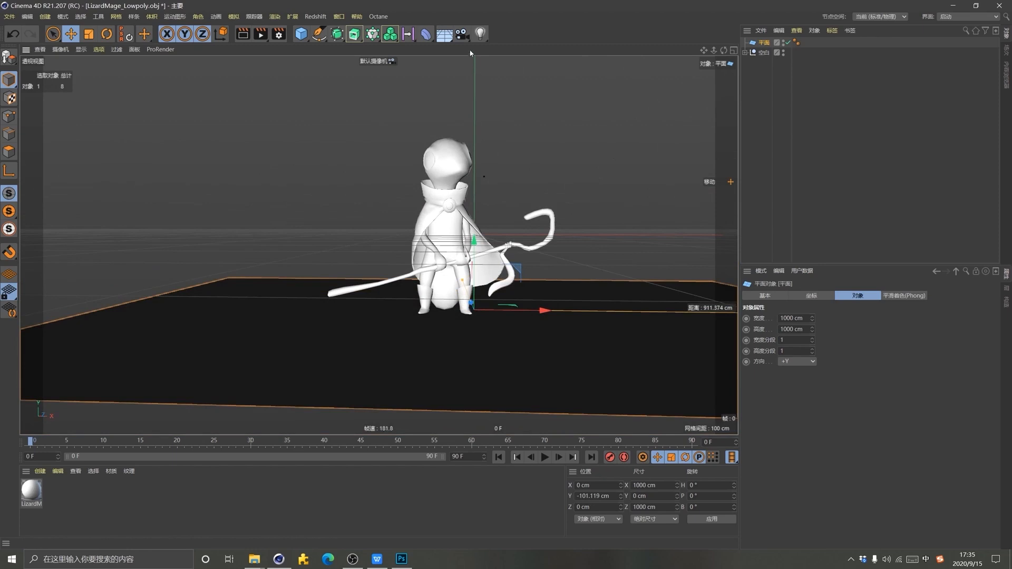
# Add a camera from the current view and look through it
pyautogui.click(462, 34)
pyautogui.click(792, 42)
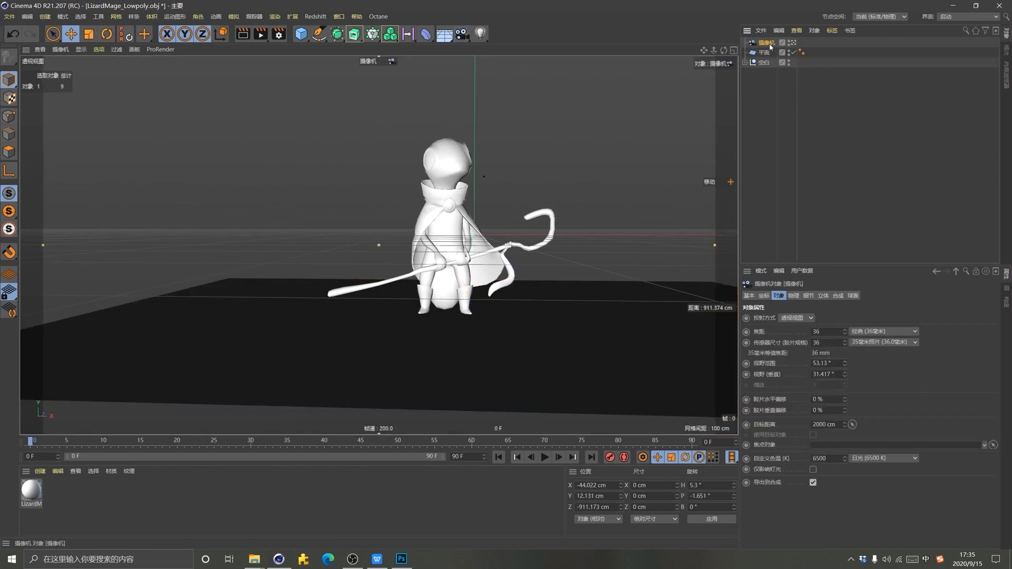
# Reset the camera's H and P rotation and its X and Y position to 0
pyautogui.click(764, 296)
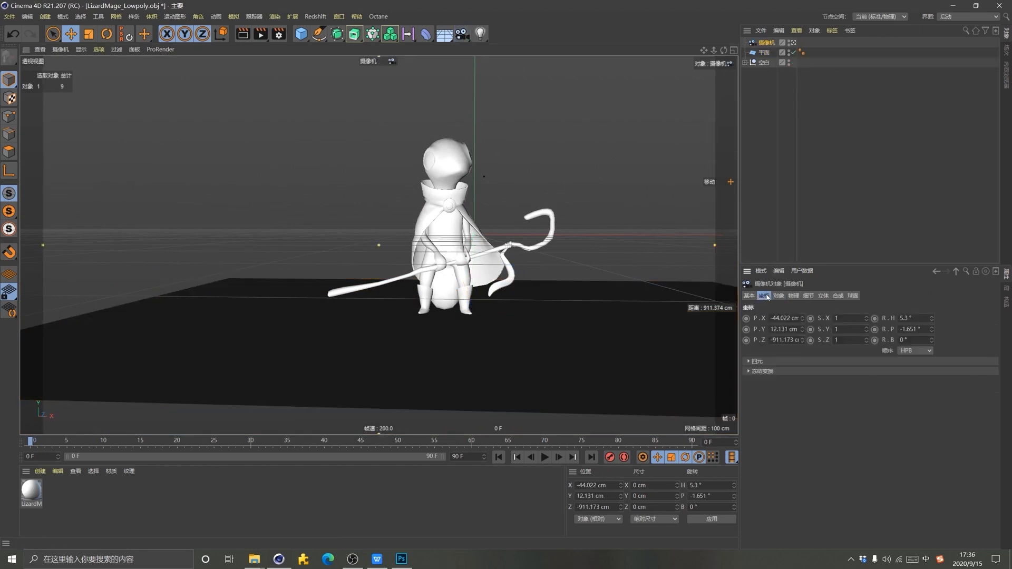
pyautogui.rightClick(932, 318)
pyautogui.rightClick(932, 329)
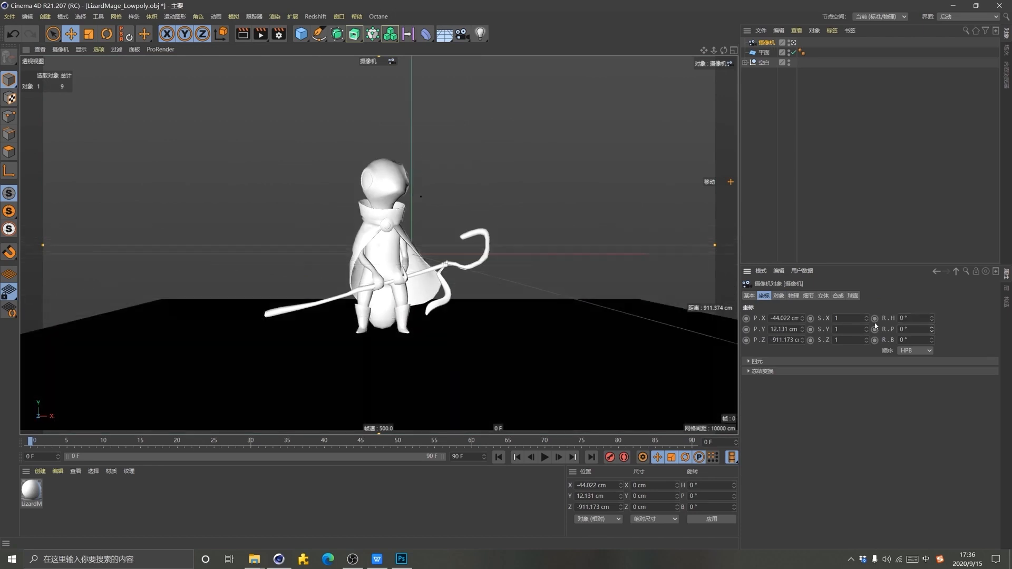
pyautogui.rightClick(803, 319)
pyautogui.rightClick(804, 330)
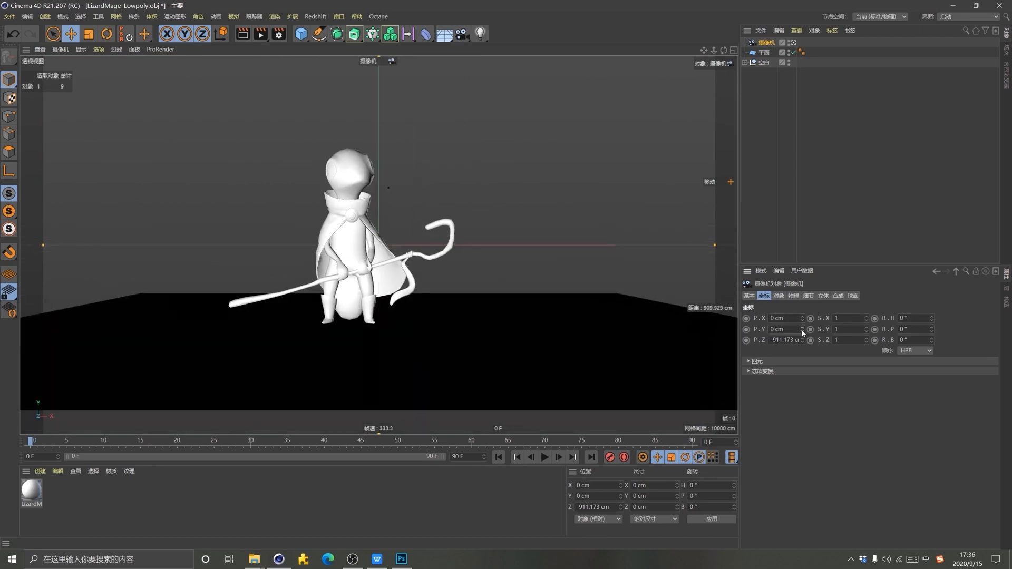
# Move the lizard group along X to about 46.7 cm so the figure stands centred in the camera view
pyautogui.press('shift')
pyautogui.click(764, 62)
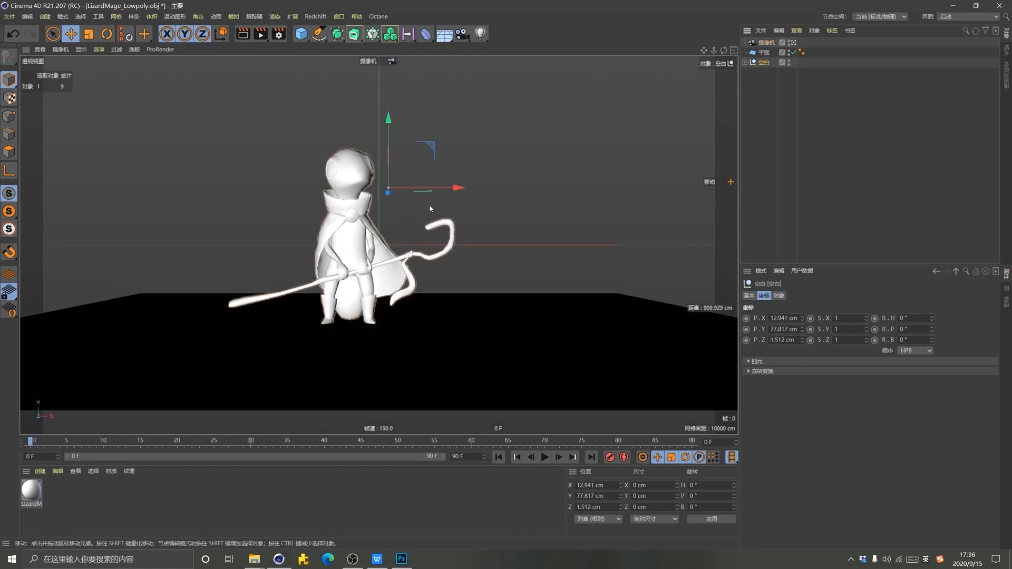
pyautogui.moveTo(450, 190); pyautogui.dragTo(474, 192)
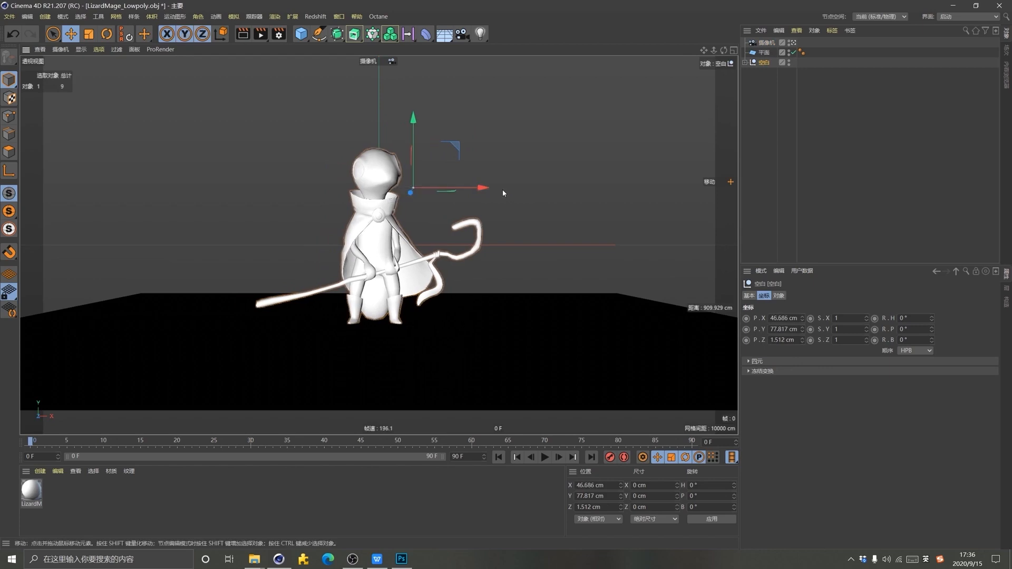
# Set the camera's focal length to the 300 mm super-telephoto preset and pull the camera back to reframe the lizard
pyautogui.click(769, 45)
pyautogui.click(779, 296)
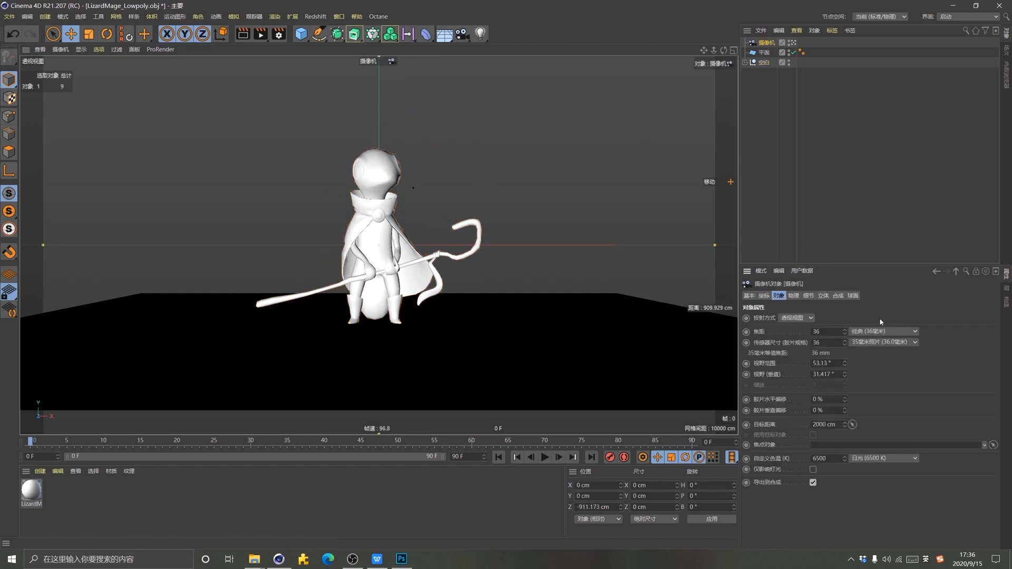
pyautogui.click(890, 331)
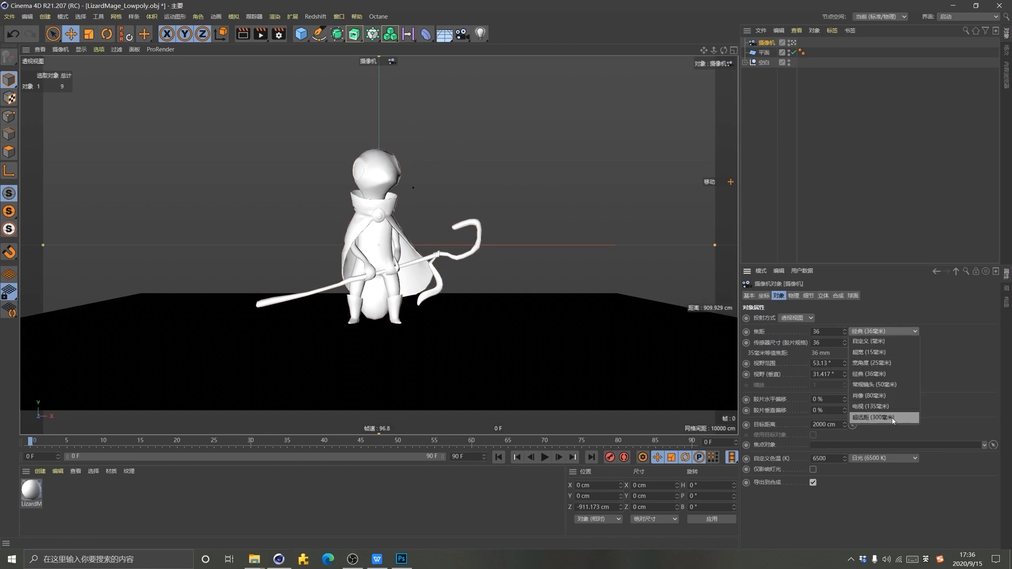
pyautogui.click(873, 417)
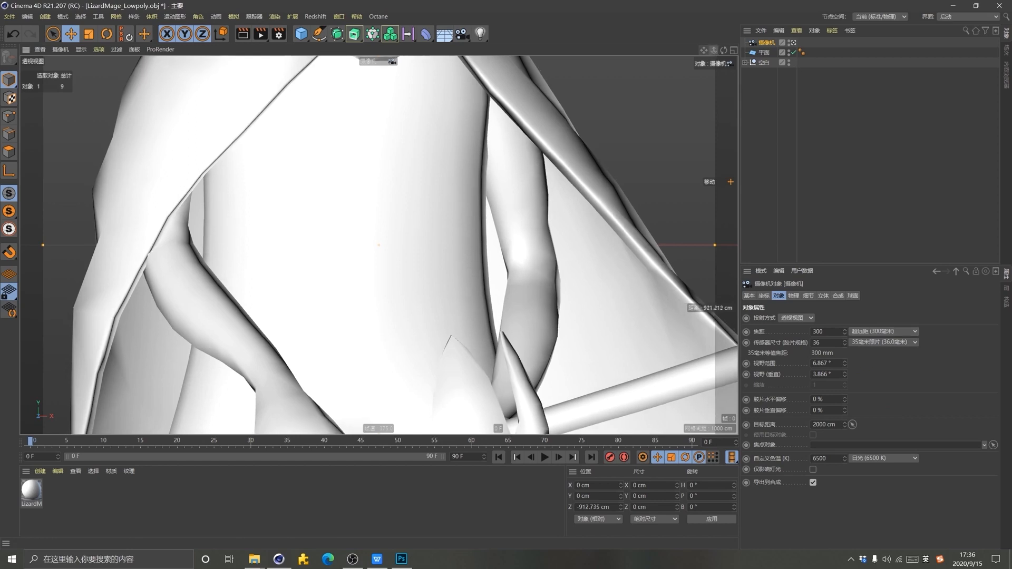
pyautogui.scroll(-5, 378, 245)
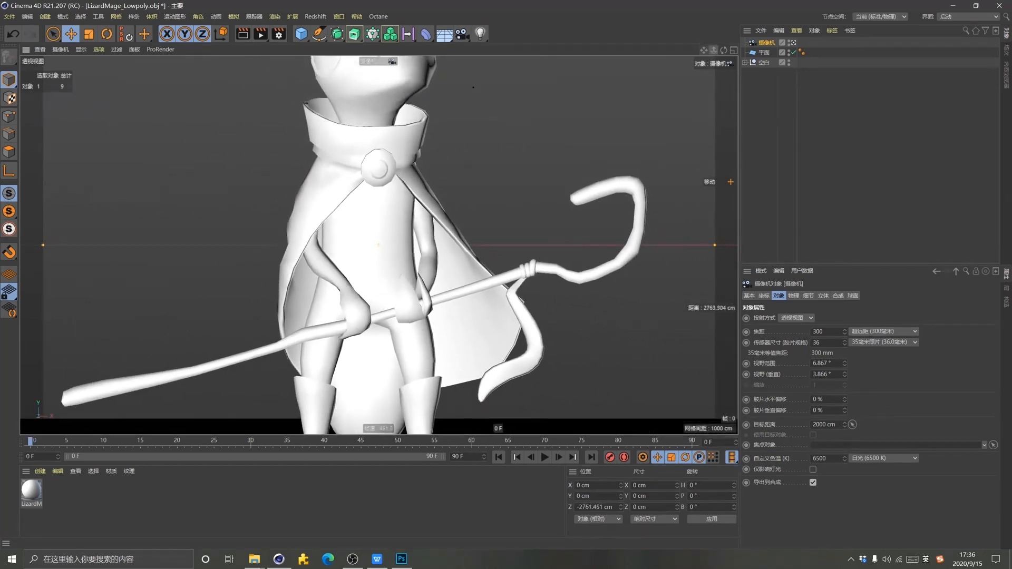
pyautogui.scroll(-2, 378, 245)
pyautogui.scroll(-2, 378, 245)
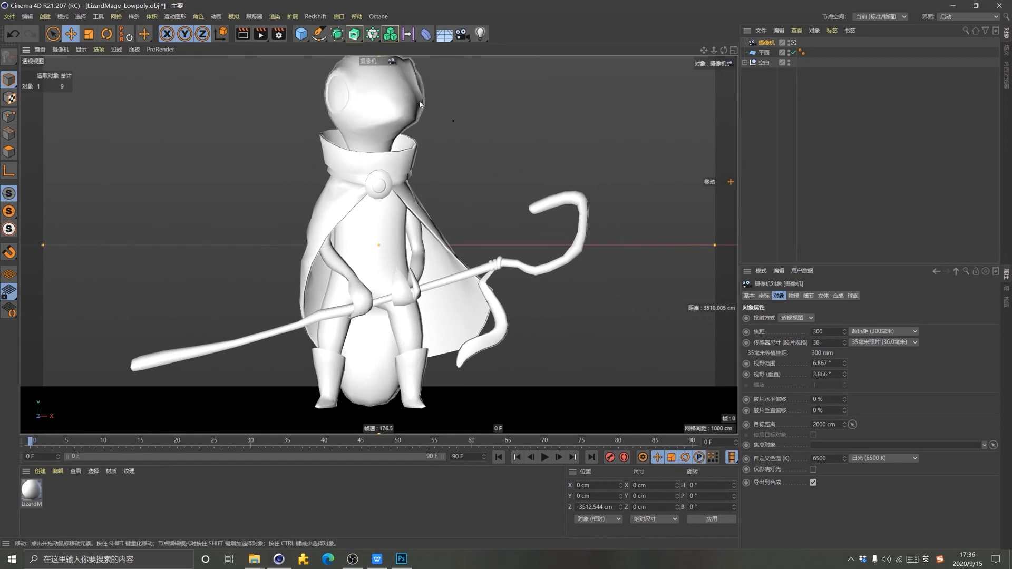
# Set the render output size to 1920 x 1920 pixels
pyautogui.click(278, 34)
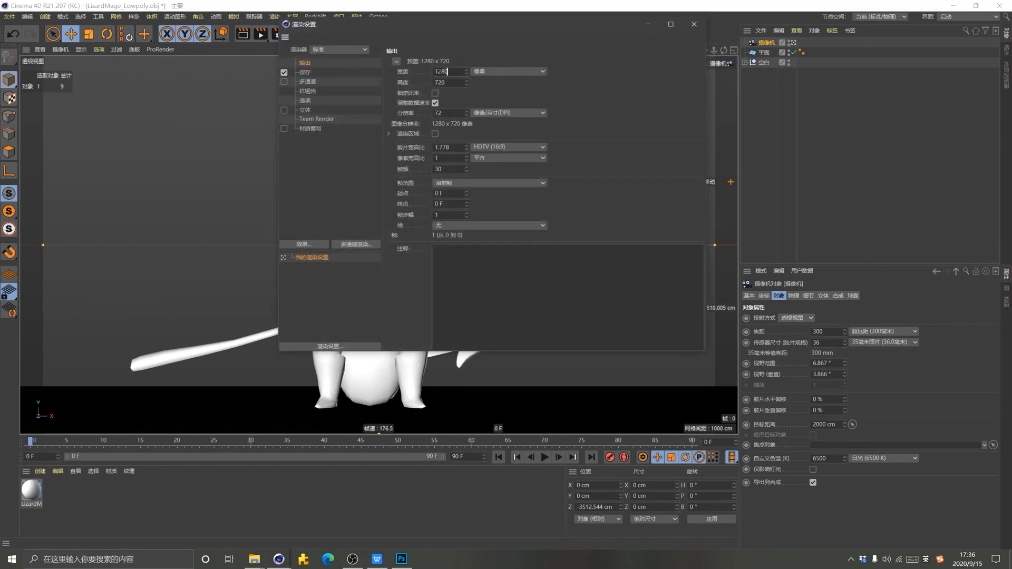
pyautogui.doubleClick(446, 71)
pyautogui.write('19')
pyautogui.doubleClick(446, 83)
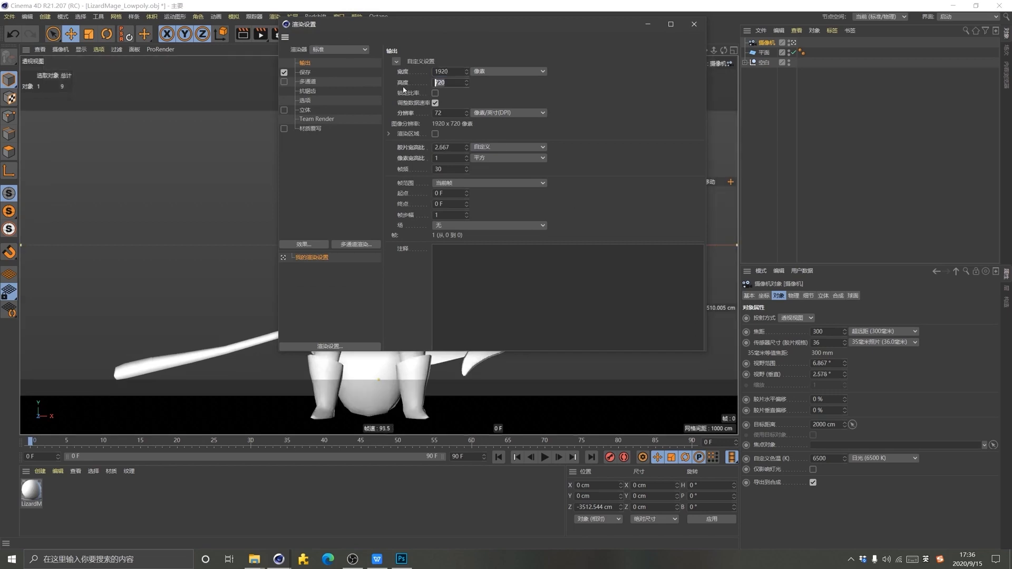
pyautogui.write('1920')
pyautogui.press('Return')
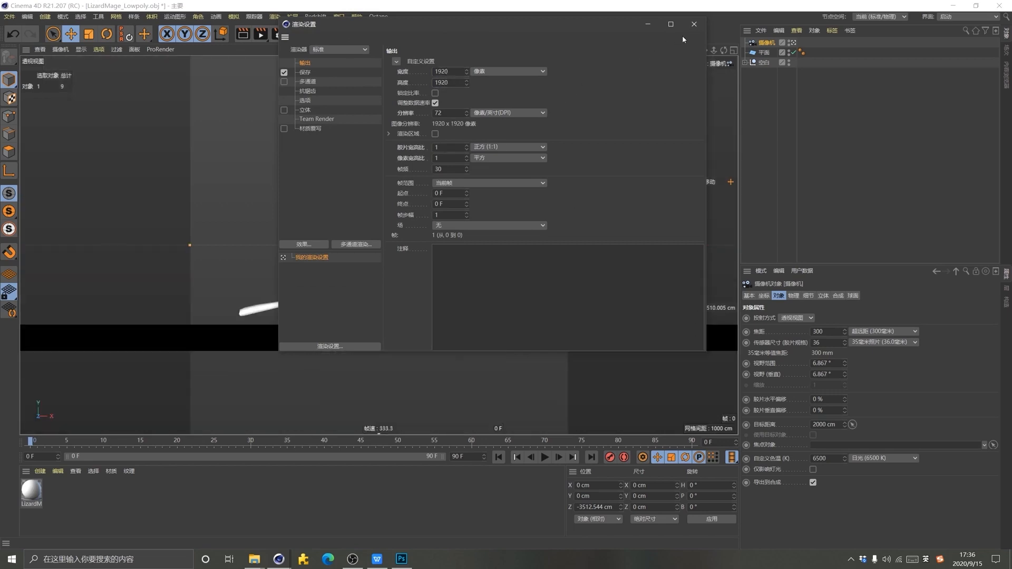
pyautogui.click(694, 25)
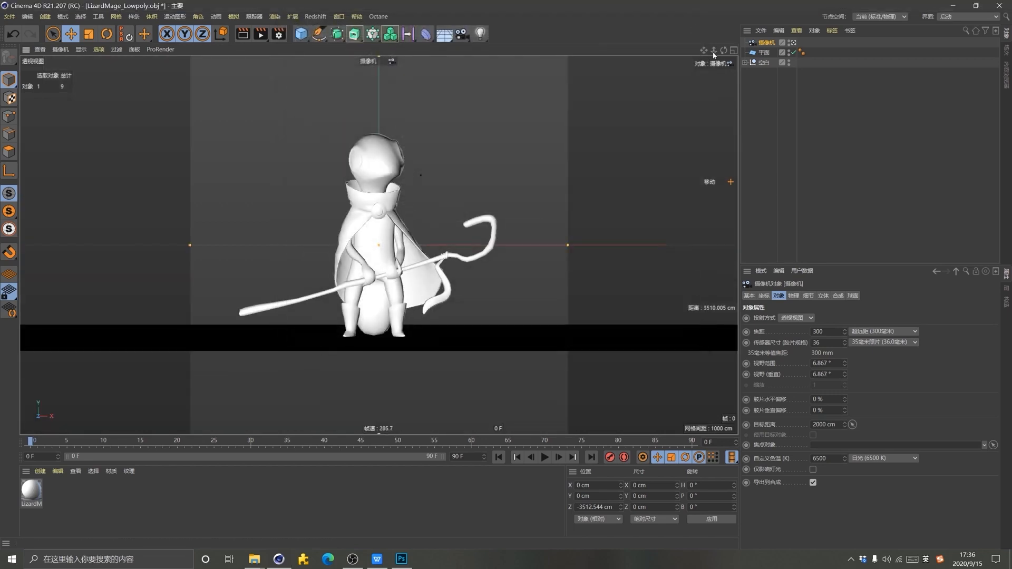
# Bring the camera closer to about Z -2259 cm and raise it to Y 7 cm so the lizard fills the square frame
pyautogui.scroll(6, 687, 106)
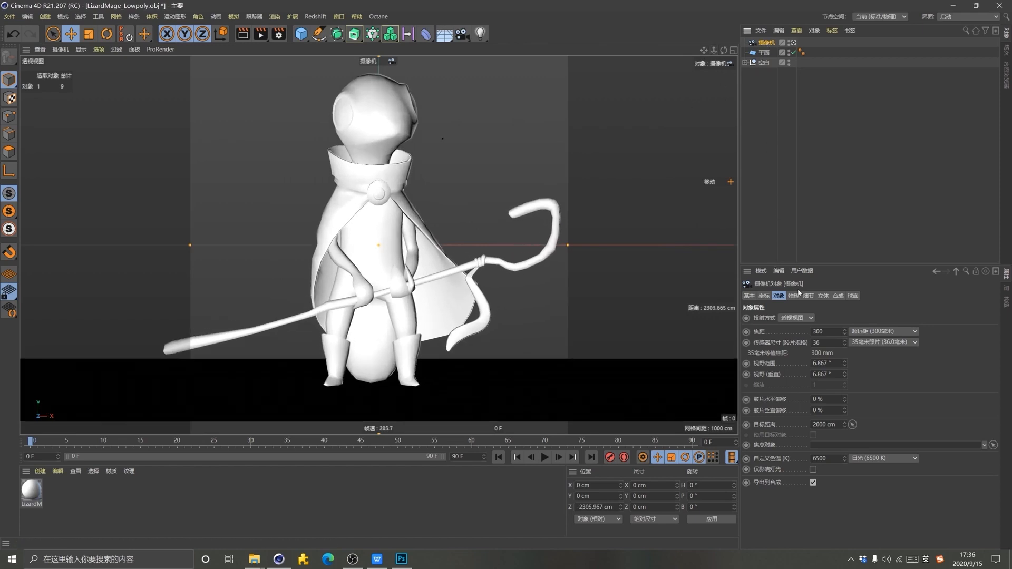
pyautogui.click(764, 296)
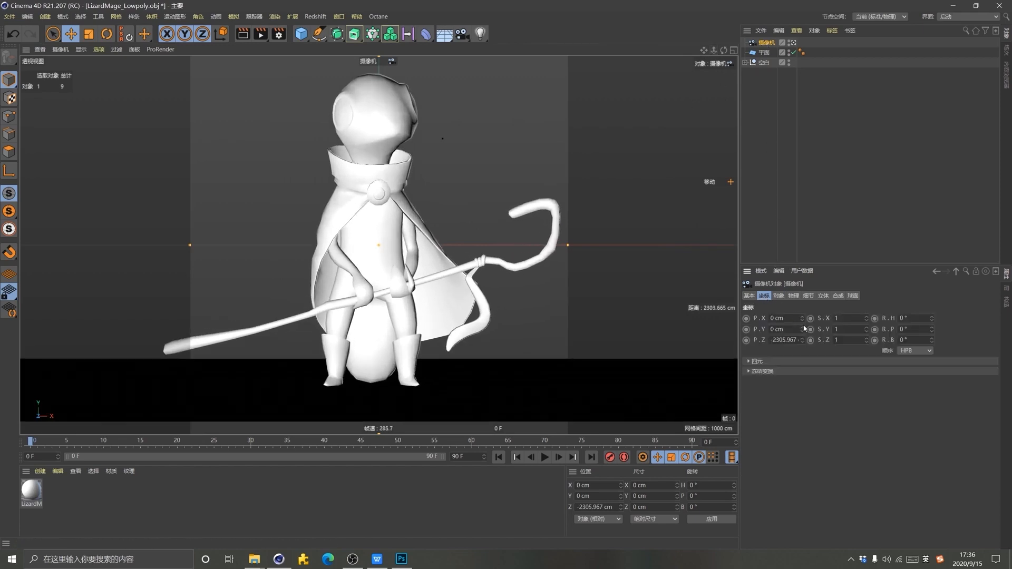
pyautogui.moveTo(802, 326)
pyautogui.mouseDown()
pyautogui.moveTo(802, 315)
pyautogui.moveTo(803, 334)
pyautogui.mouseUp()
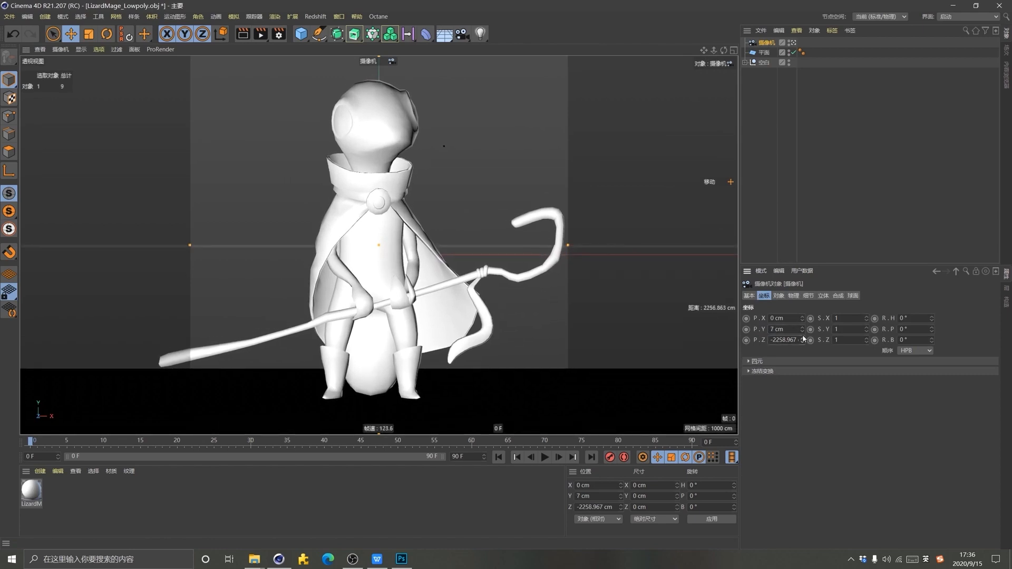
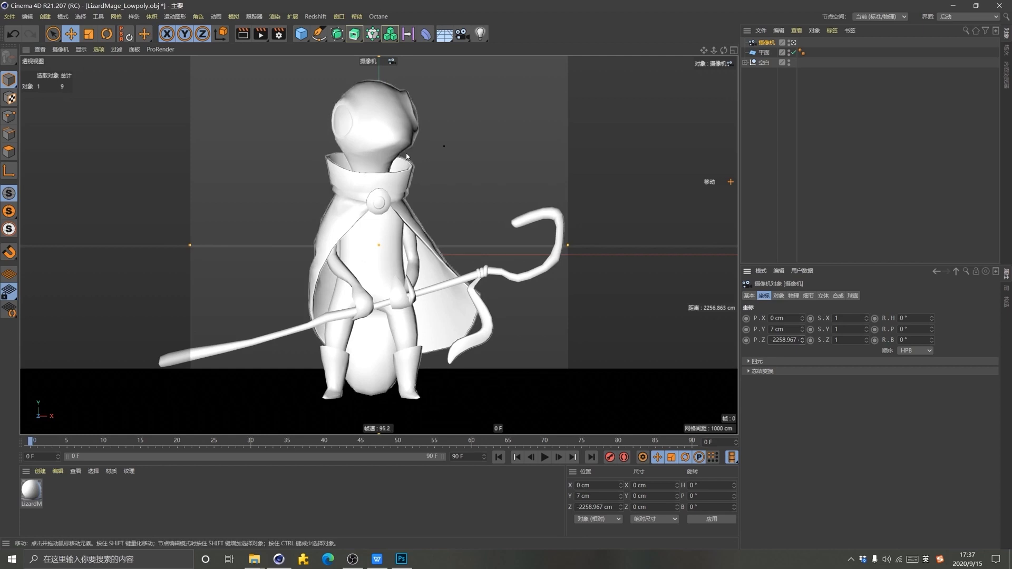
# Move only the lizard group's axis to the middle of the body, at about X -4.7, Y 10 and Z -40.9 cm
pyautogui.click(763, 63)
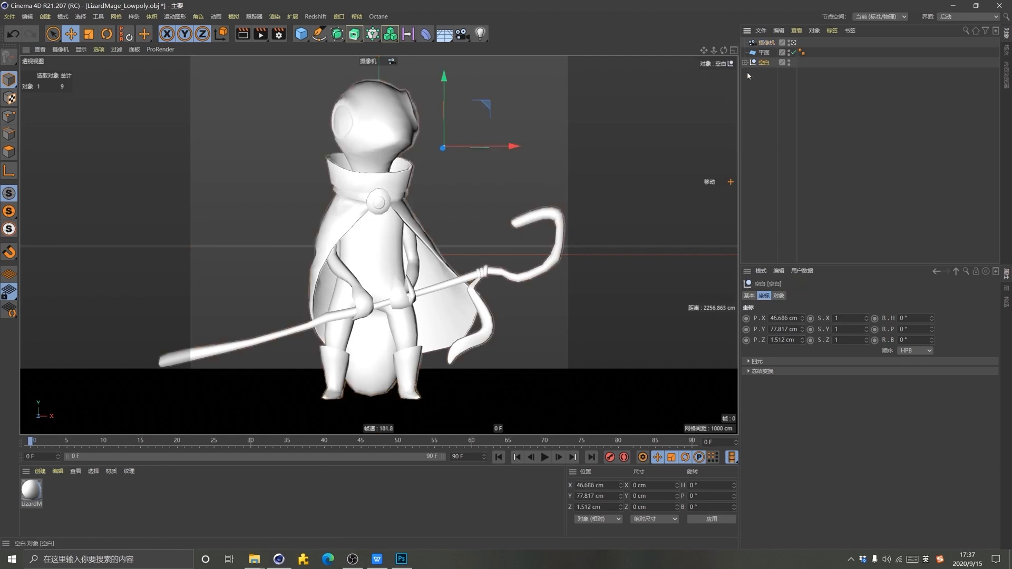
pyautogui.click(745, 62)
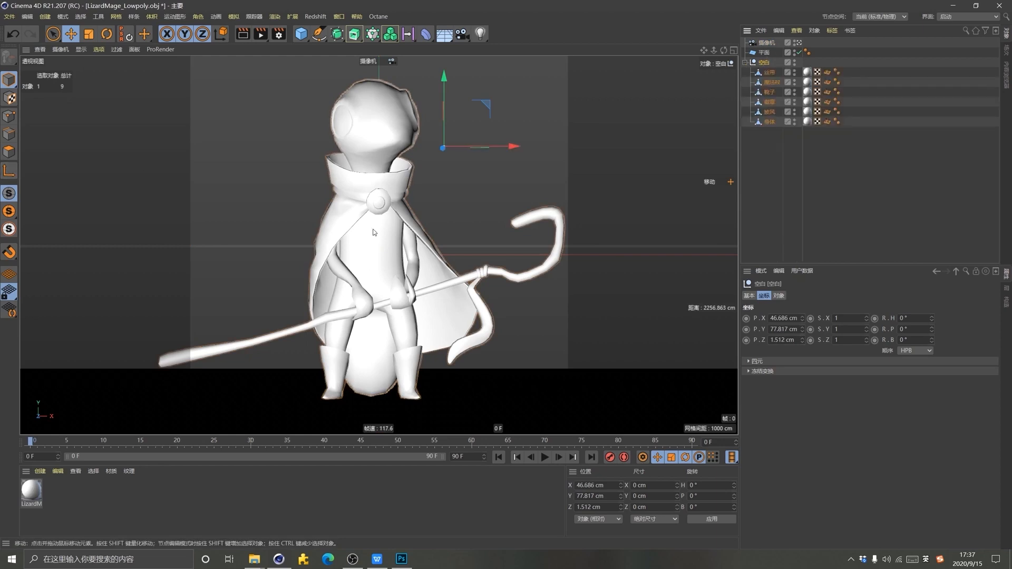
pyautogui.click(7, 173)
pyautogui.moveTo(507, 147); pyautogui.dragTo(436, 149)
pyautogui.moveTo(378, 79); pyautogui.dragTo(382, 171)
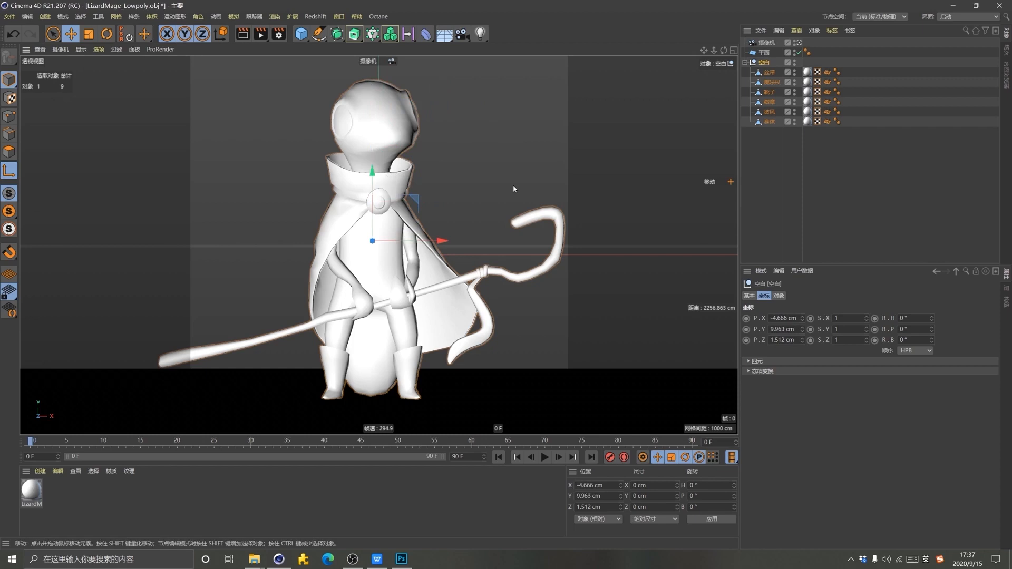
pyautogui.click(798, 42)
pyautogui.scroll(-5, 500, 233)
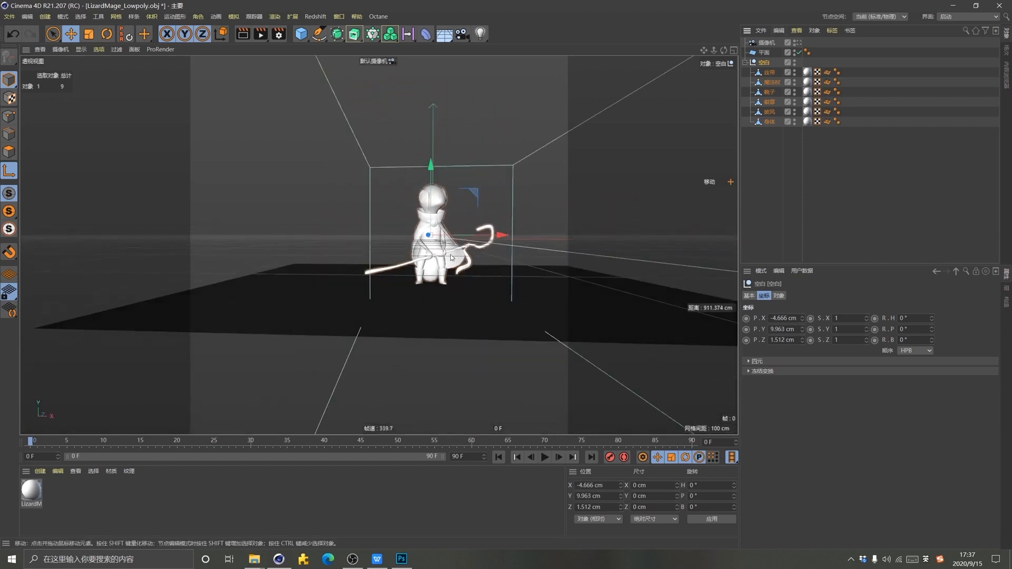
pyautogui.keyDown('alt'); pyautogui.moveTo(452, 257); pyautogui.dragTo(356, 238); pyautogui.keyUp('alt')
pyautogui.click(796, 43)
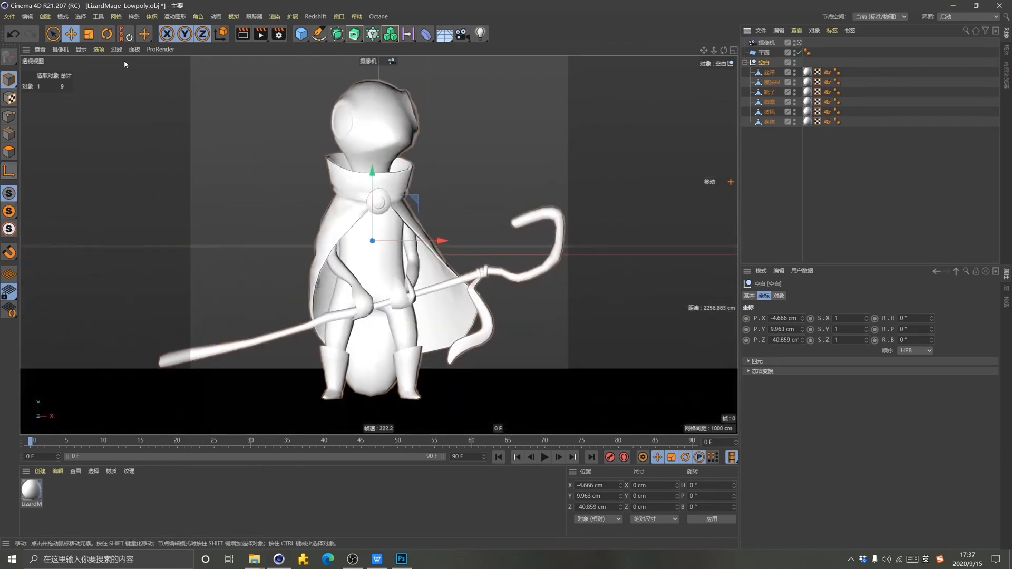
# Rotate the lizard group about its vertical axis to a heading of about 43° for a three-quarter view, and deselect it
pyautogui.press('r')
pyautogui.press('x')
pyautogui.press('z')
pyautogui.moveTo(369, 241)
pyautogui.mouseDown()
pyautogui.moveTo(359, 239)
pyautogui.moveTo(402, 240)
pyautogui.moveTo(383, 241)
pyautogui.mouseUp()
pyautogui.press('x')
pyautogui.press('z')
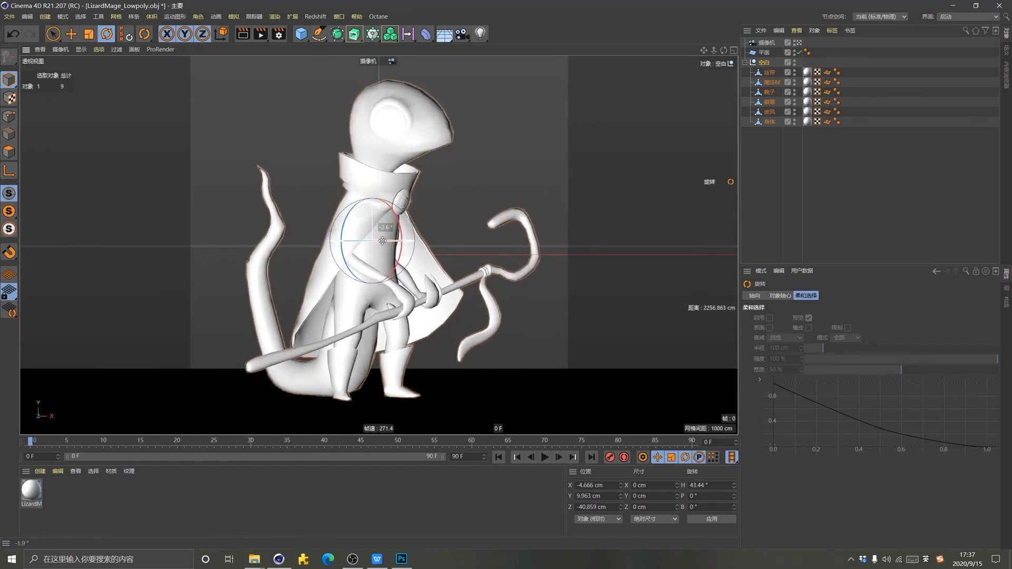
pyautogui.click(776, 156)
# Turn on the grid, golden section and diagonal composition helpers for the camera
pyautogui.click(767, 43)
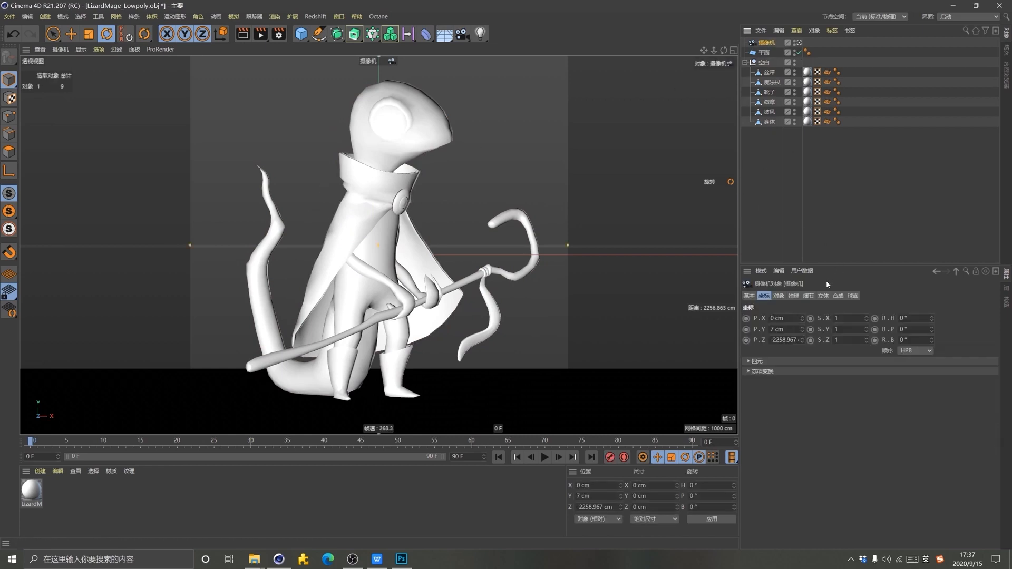
pyautogui.click(839, 296)
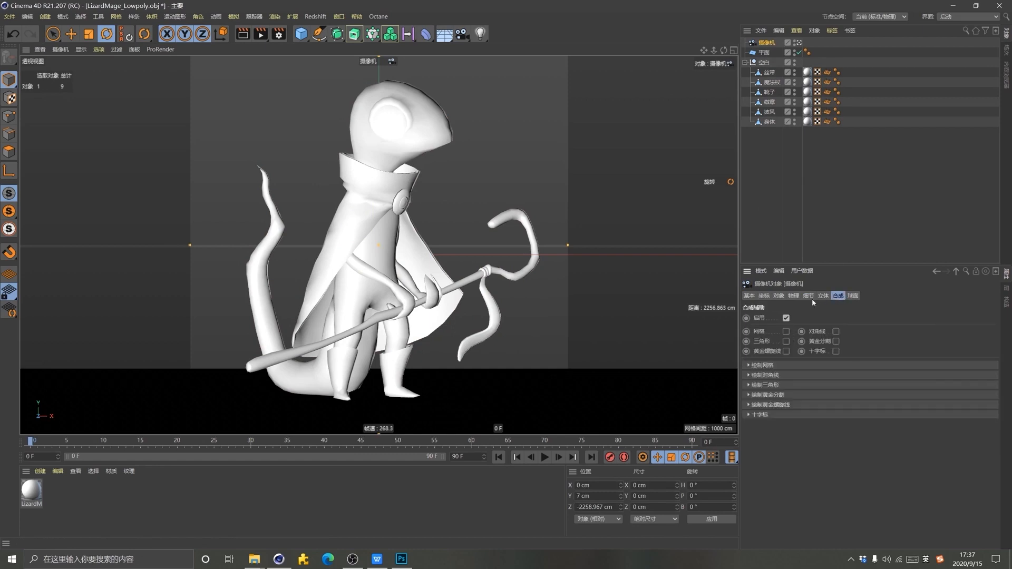
pyautogui.click(787, 330)
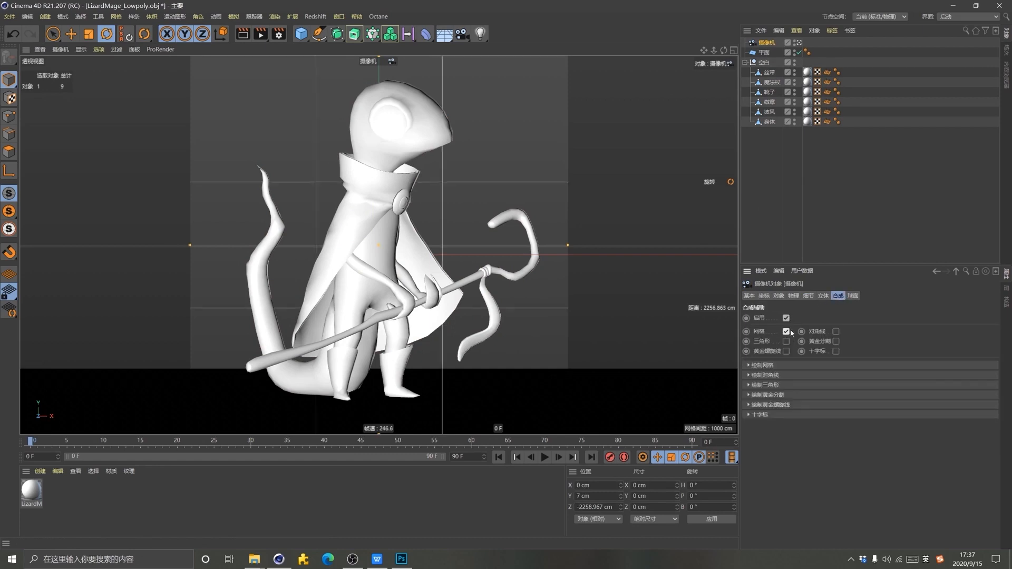
pyautogui.click(836, 342)
pyautogui.click(836, 331)
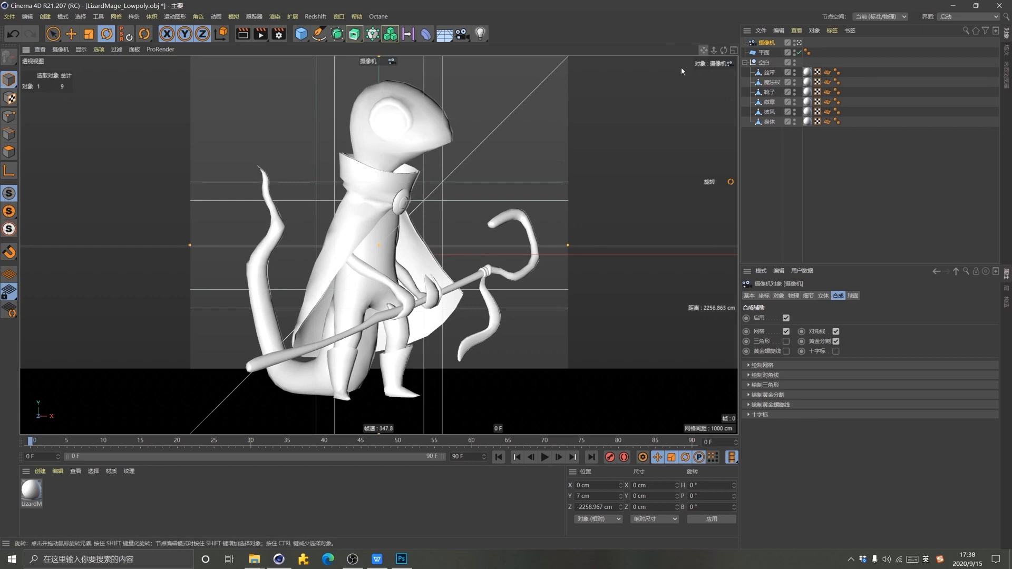
# Shift the camera slightly to about X -0.3 cm and Y 6.7 cm to align the figure with the guides, and deselect it
pyautogui.moveTo(704, 50); pyautogui.dragTo(705, 49)
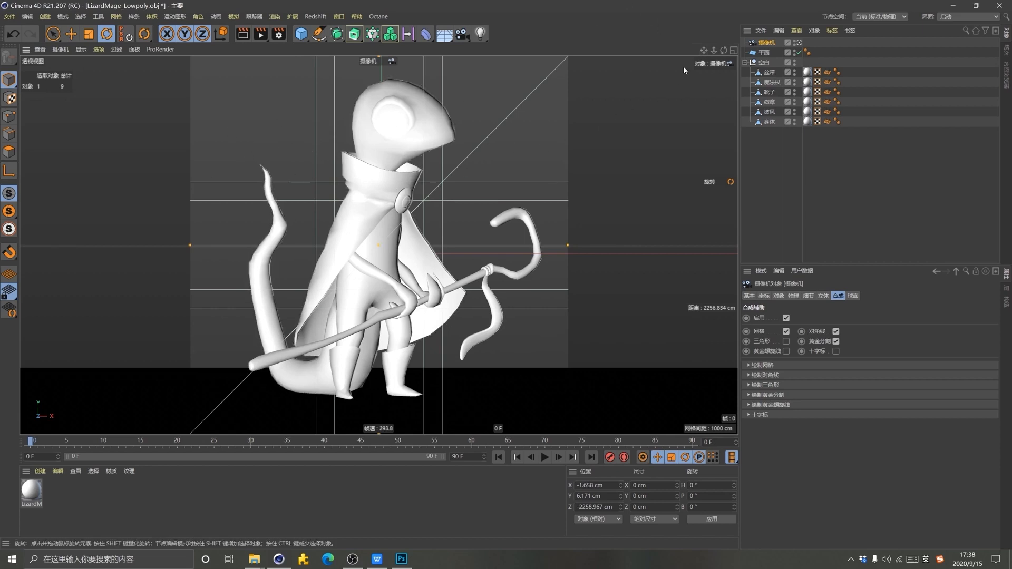
pyautogui.moveTo(704, 50); pyautogui.dragTo(705, 50)
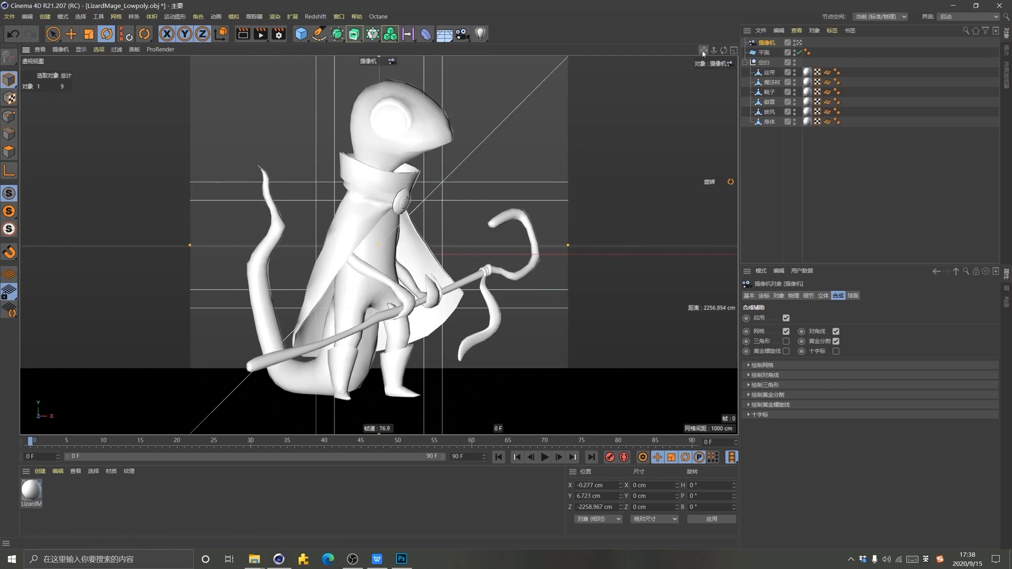
pyautogui.click(769, 148)
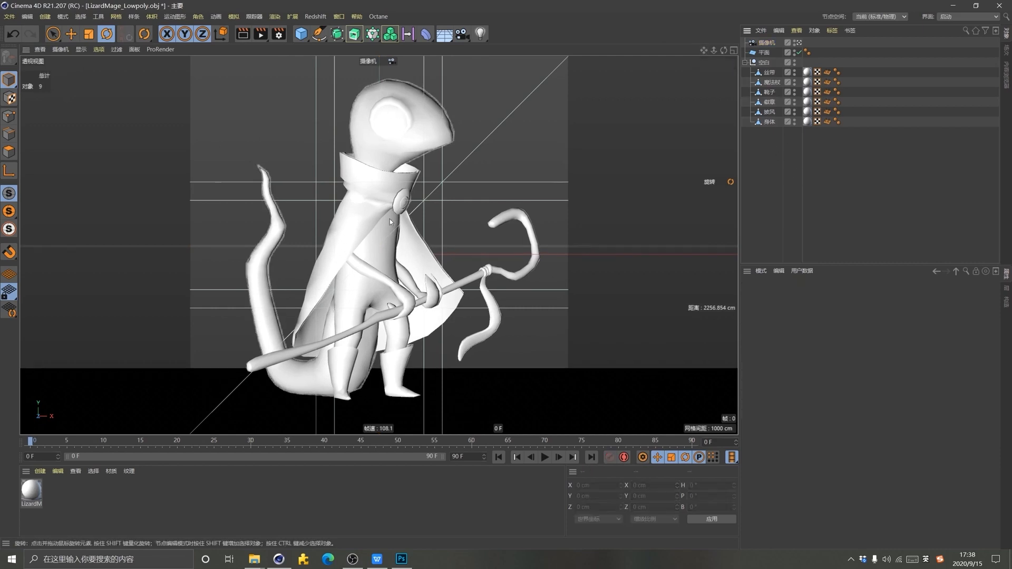
# Show the Octane Live Viewer beside the viewport and narrow it to enlarge the camera view
pyautogui.click(378, 16)
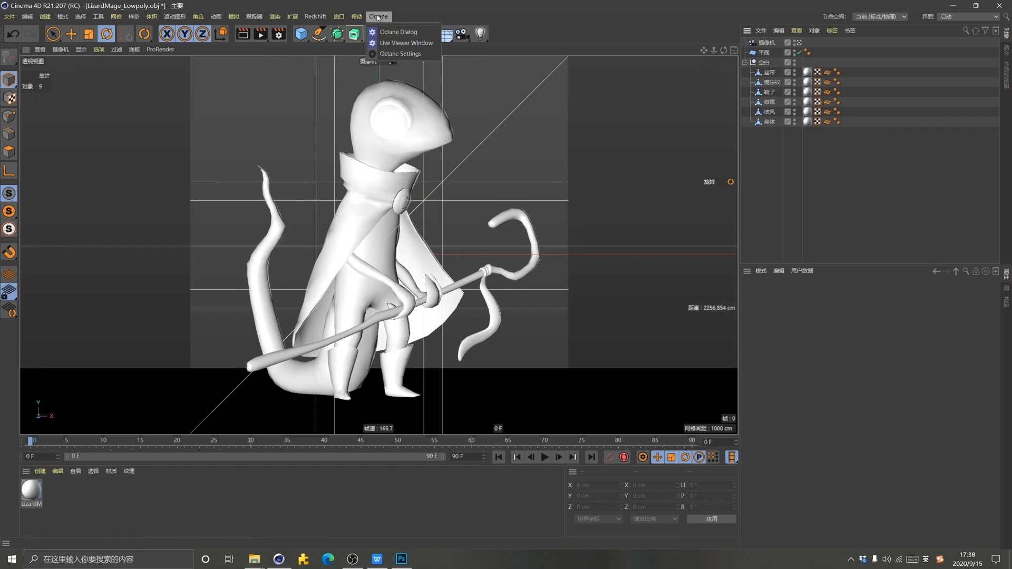
pyautogui.click(394, 43)
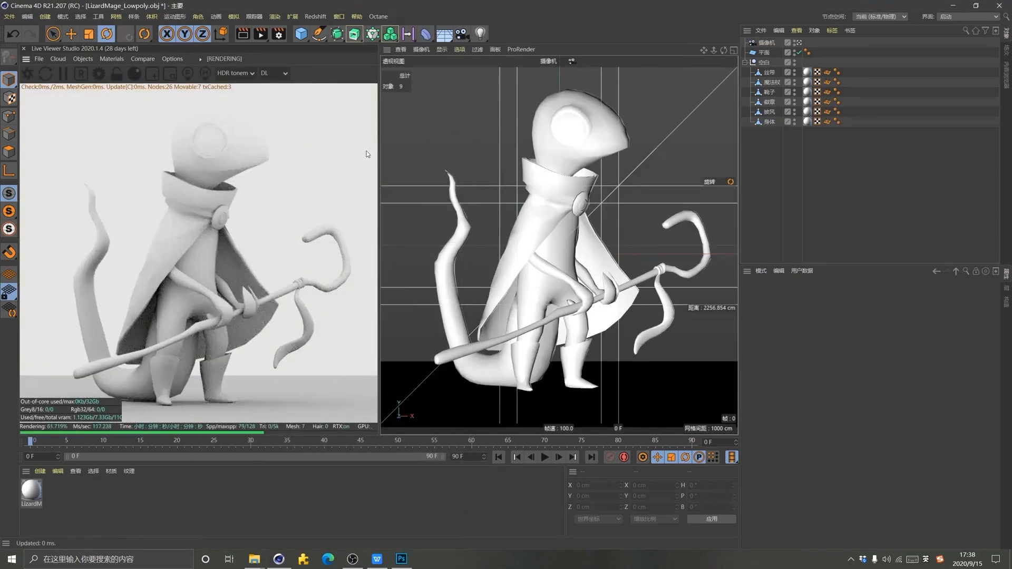
pyautogui.moveTo(380, 141); pyautogui.dragTo(292, 142)
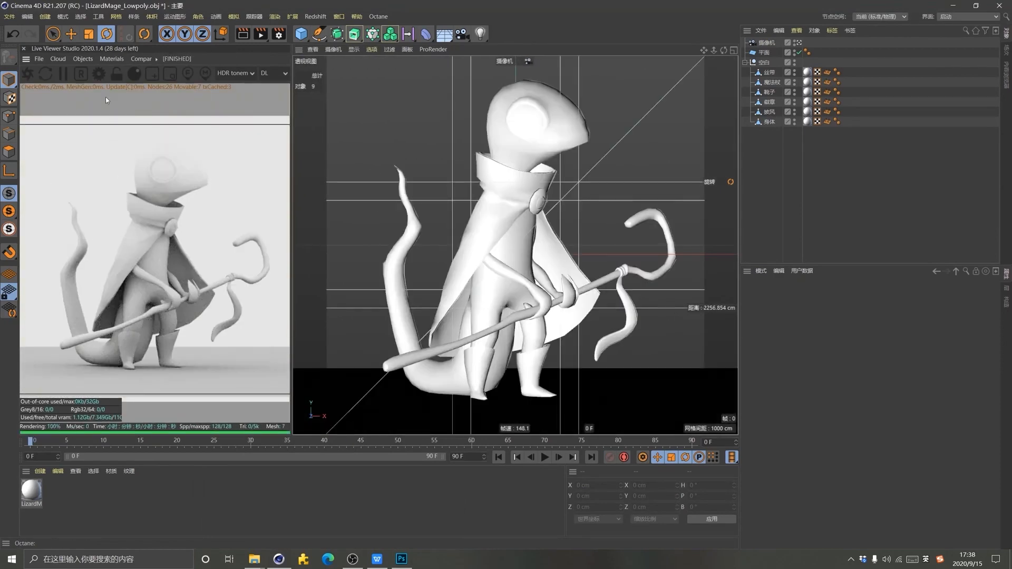
# Switch the Octane render kernel from direct lighting to Pathtracing and set its max samples to 500
pyautogui.click(98, 73)
pyautogui.moveTo(92, 22); pyautogui.dragTo(391, 55)
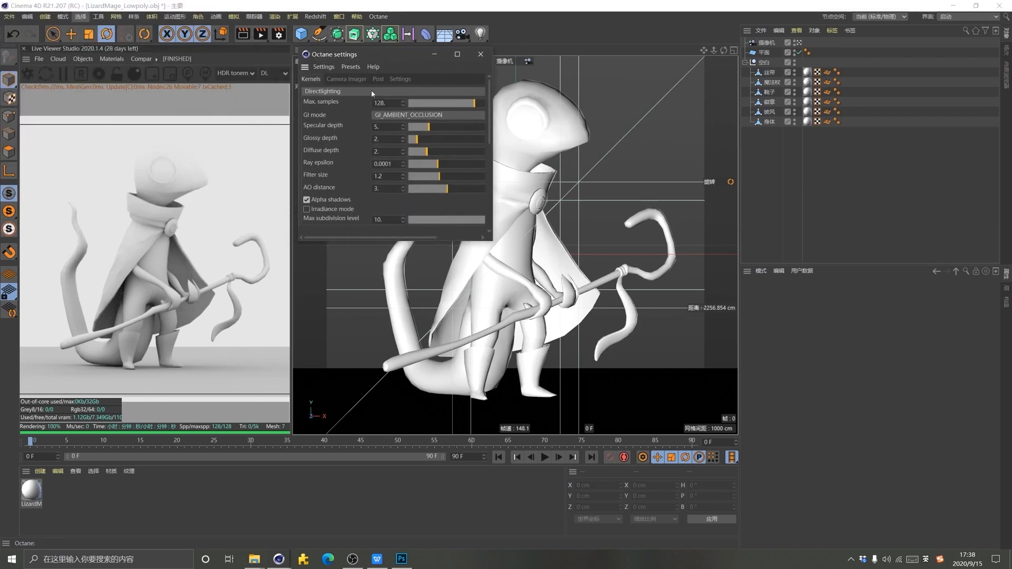
pyautogui.click(345, 79)
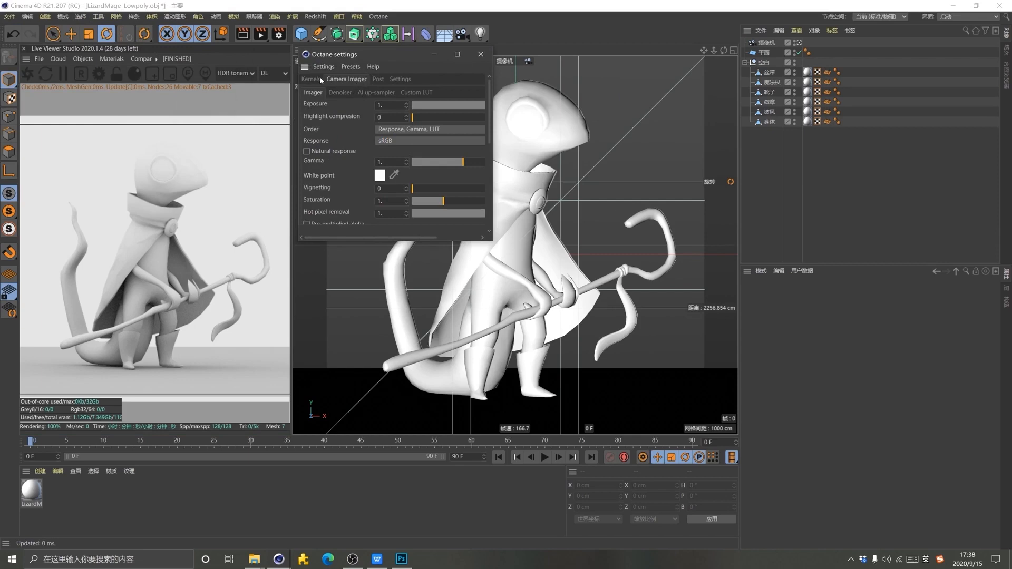
pyautogui.click(316, 79)
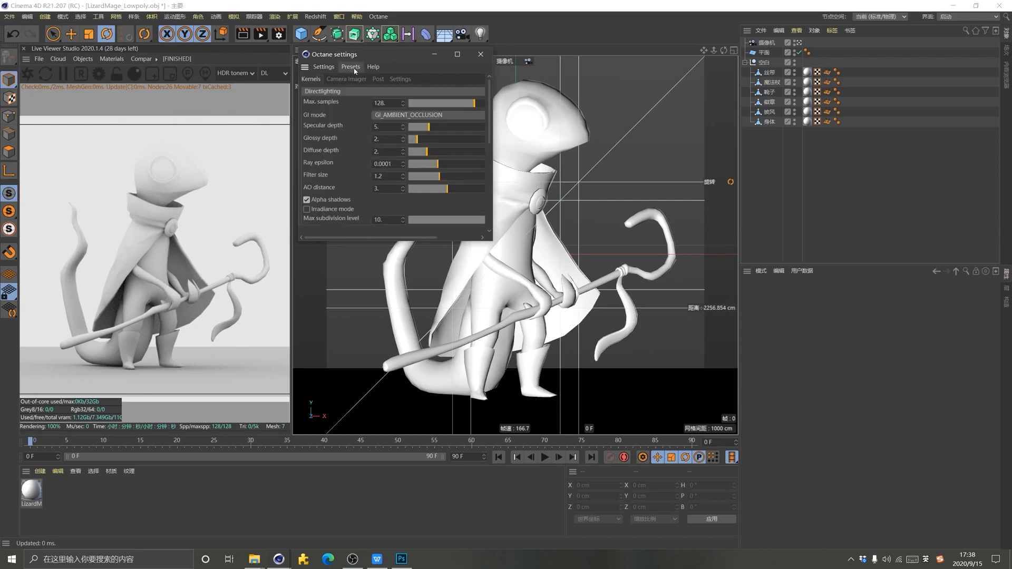
pyautogui.click(382, 91)
pyautogui.click(331, 124)
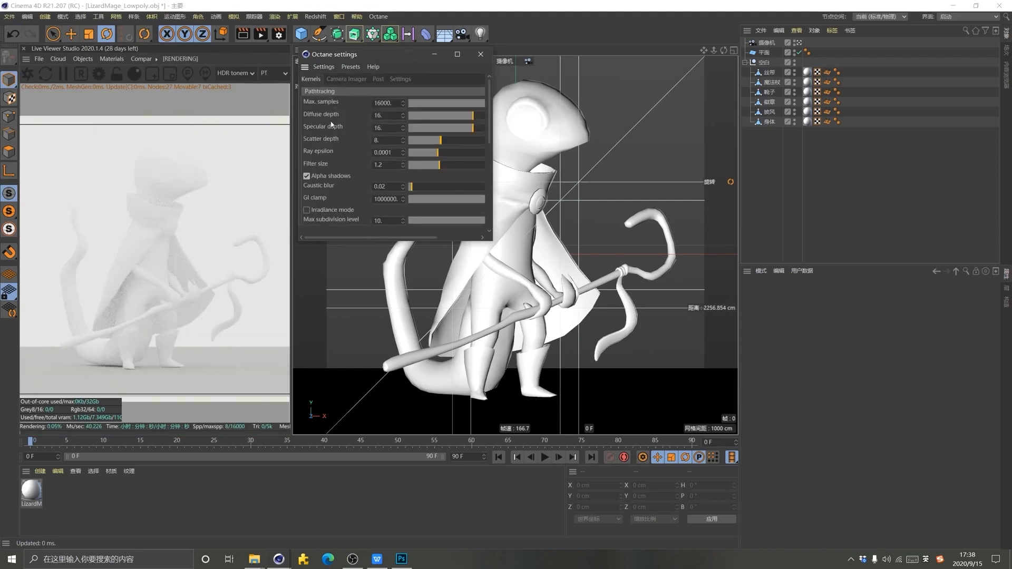
pyautogui.doubleClick(383, 102)
pyautogui.write('500')
pyautogui.press('Return')
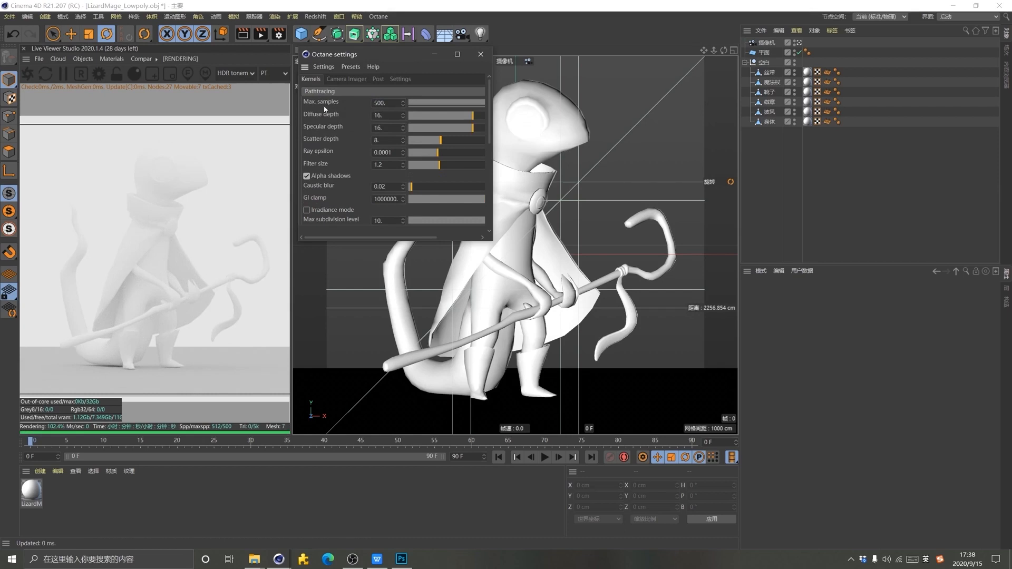
# Set the path tracing diffuse depth and specular depth to 8
pyautogui.click(396, 115)
pyautogui.write('16')
pyautogui.press('Return')
pyautogui.write('8')
pyautogui.press('Tab')
pyautogui.write('8')
pyautogui.press('Return')
pyautogui.moveTo(487, 112); pyautogui.dragTo(490, 150)
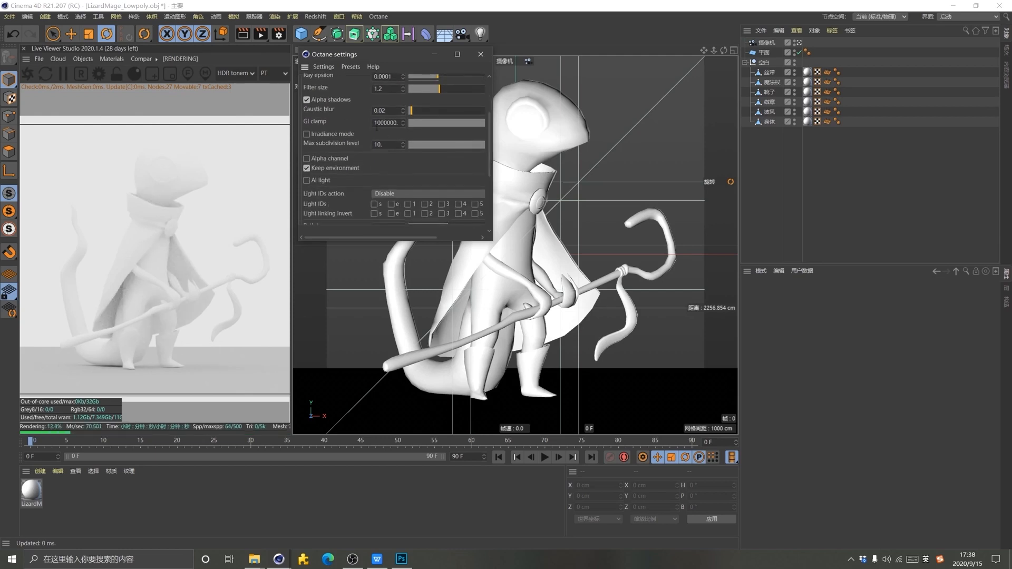
# Set the path tracing GI clamp to 10 and enable adaptive sampling and static noise in the Octane settings
pyautogui.click(385, 122)
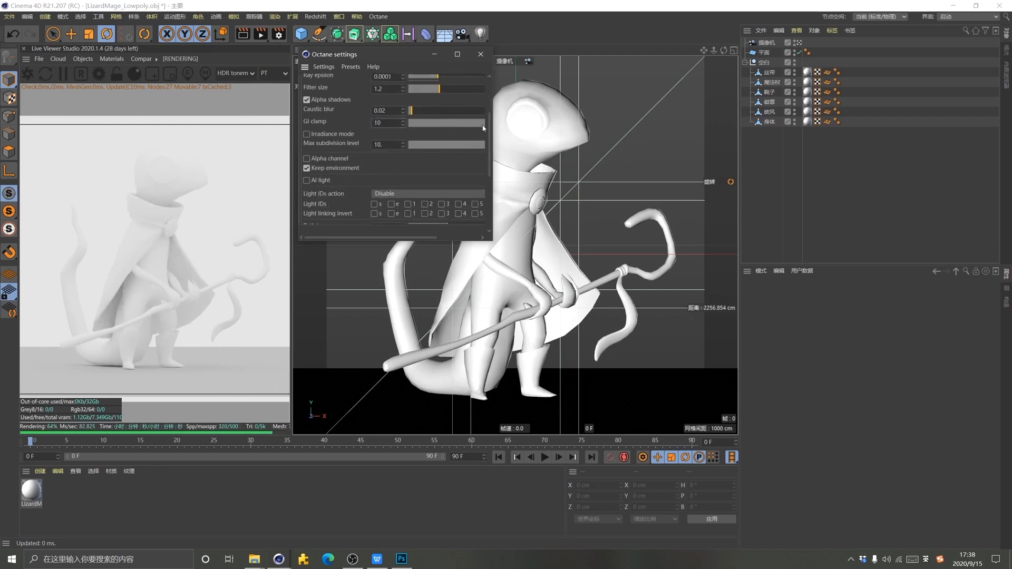
pyautogui.moveTo(489, 126); pyautogui.dragTo(488, 194)
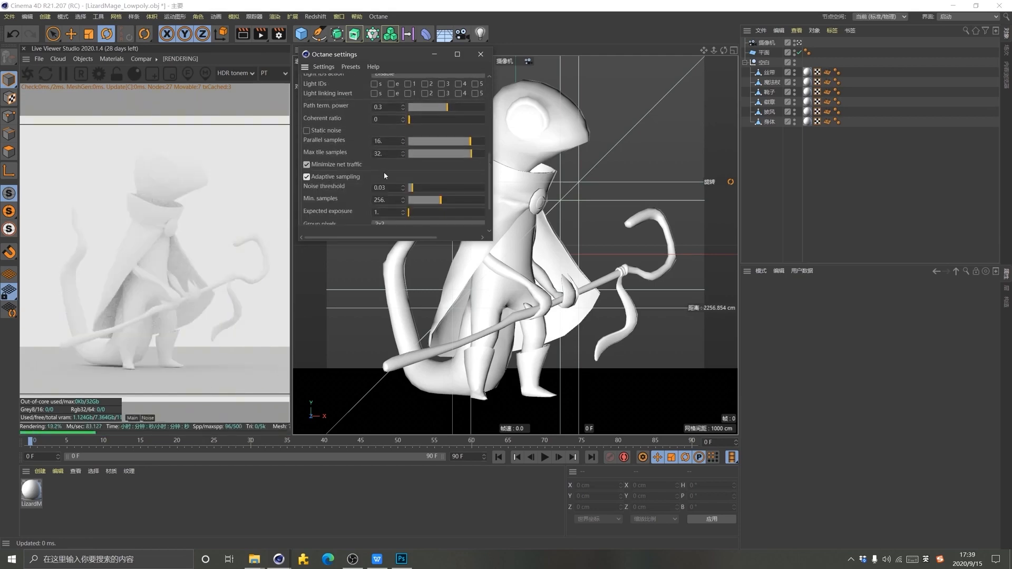
pyautogui.click(340, 135)
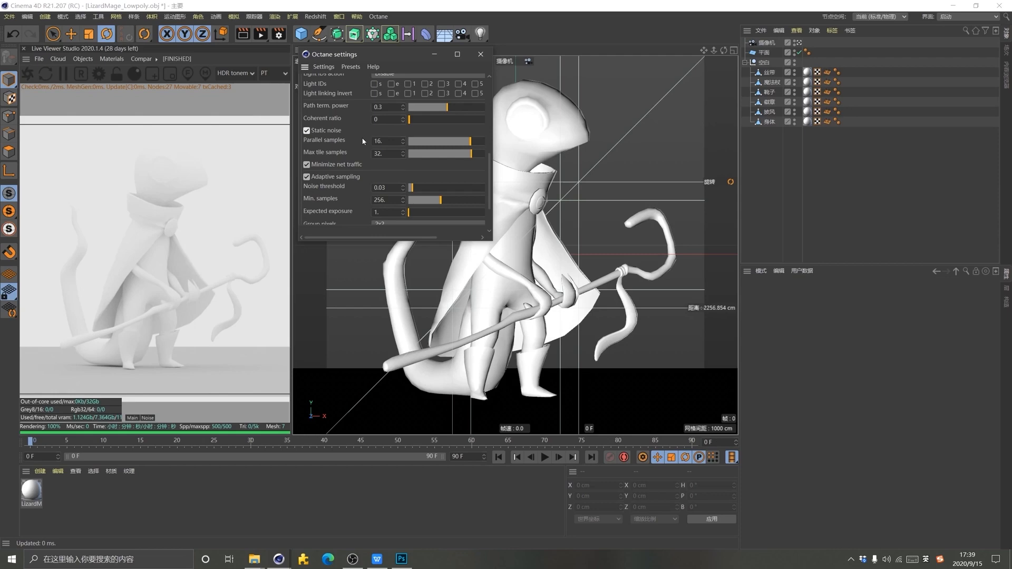
pyautogui.click(480, 55)
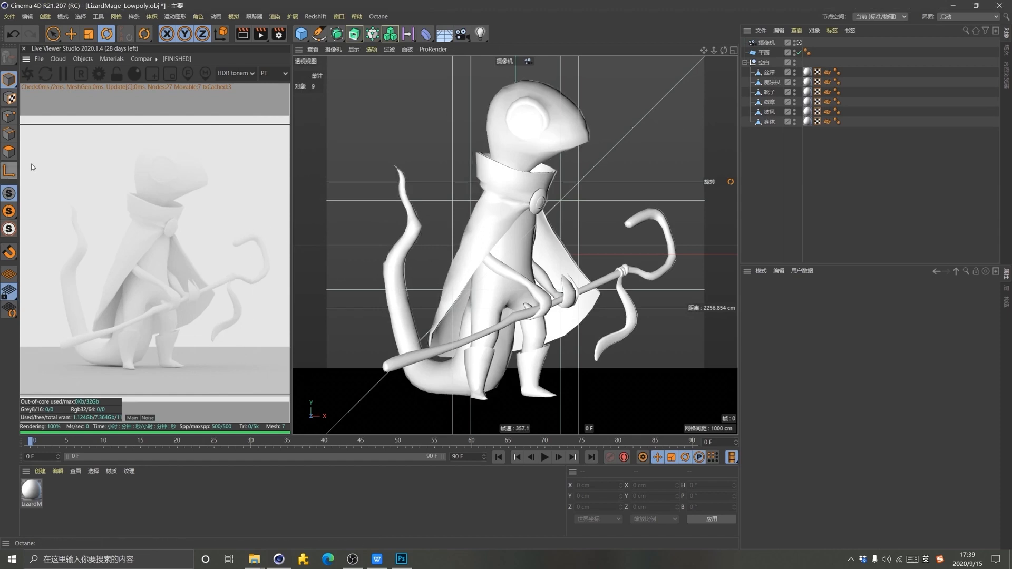
# Make the floor plane editable, switch to edge mode and select its back edge behind the figure
pyautogui.click(765, 53)
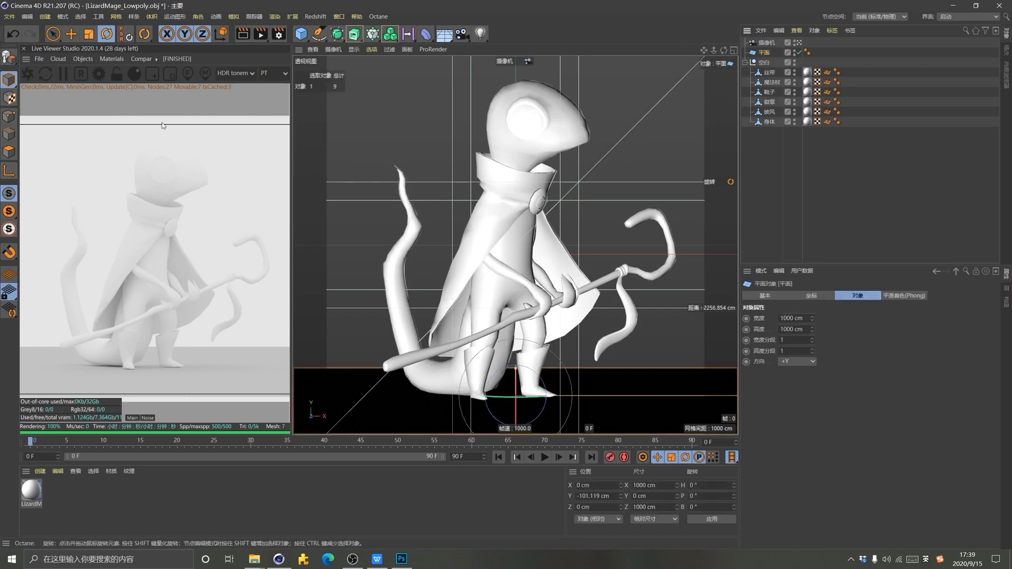
pyautogui.click(7, 84)
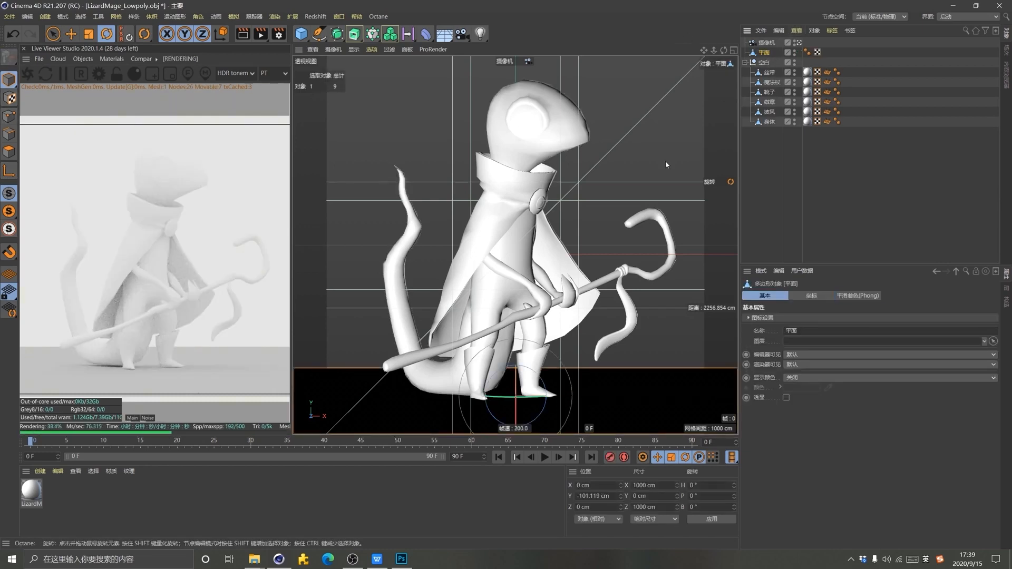
pyautogui.press('Return')
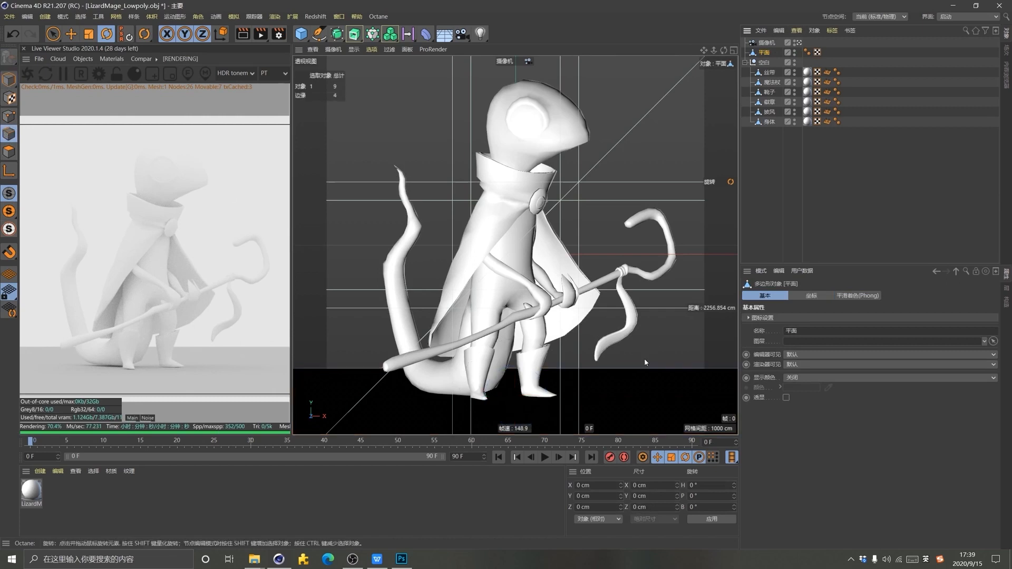
pyautogui.click(638, 370)
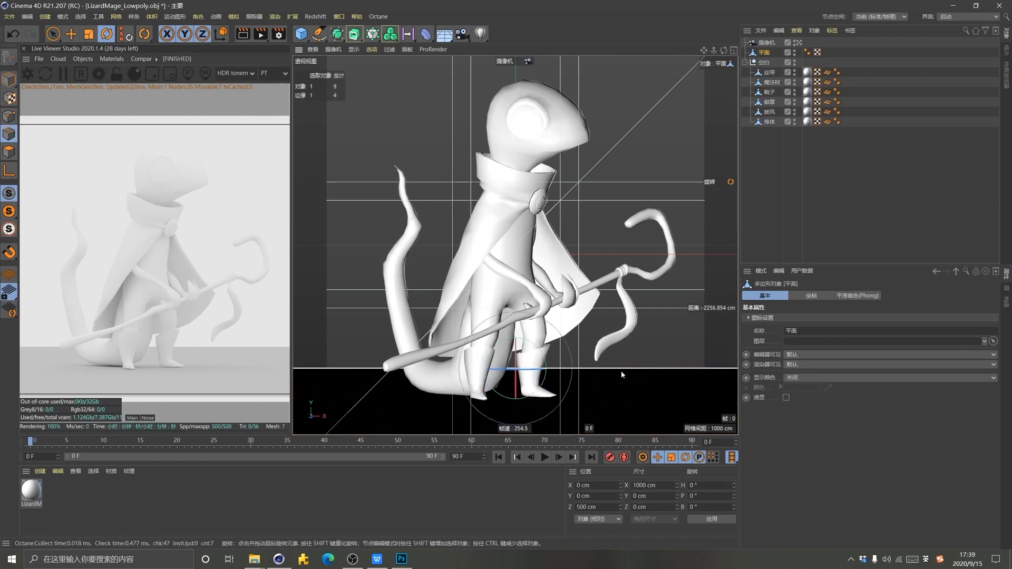
# Extrude the plane's back edge upward to about Y 302 cm to form a backdrop wall behind the figure
pyautogui.press('e')
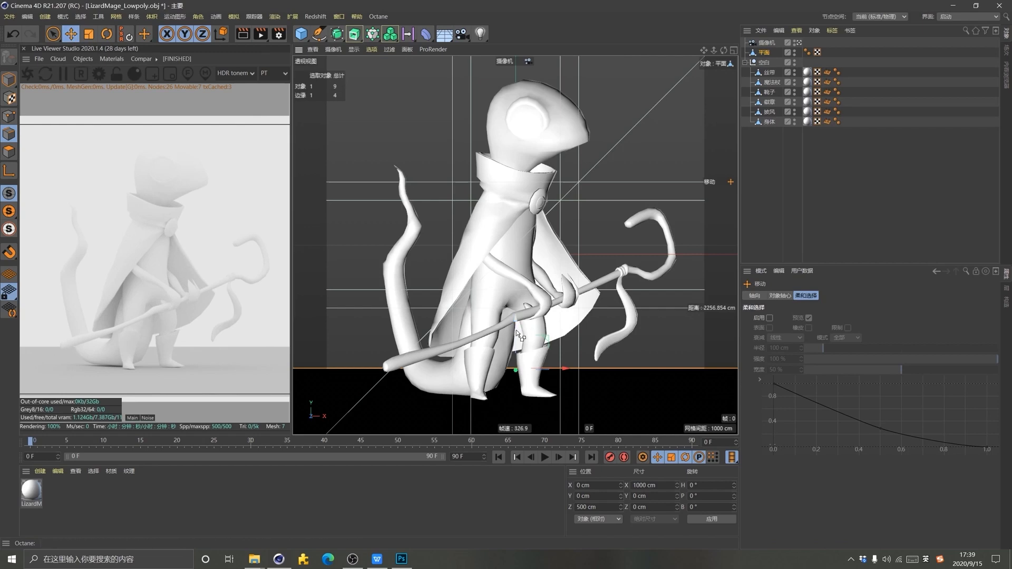
pyautogui.moveTo(517, 340); pyautogui.dragTo(527, 29)
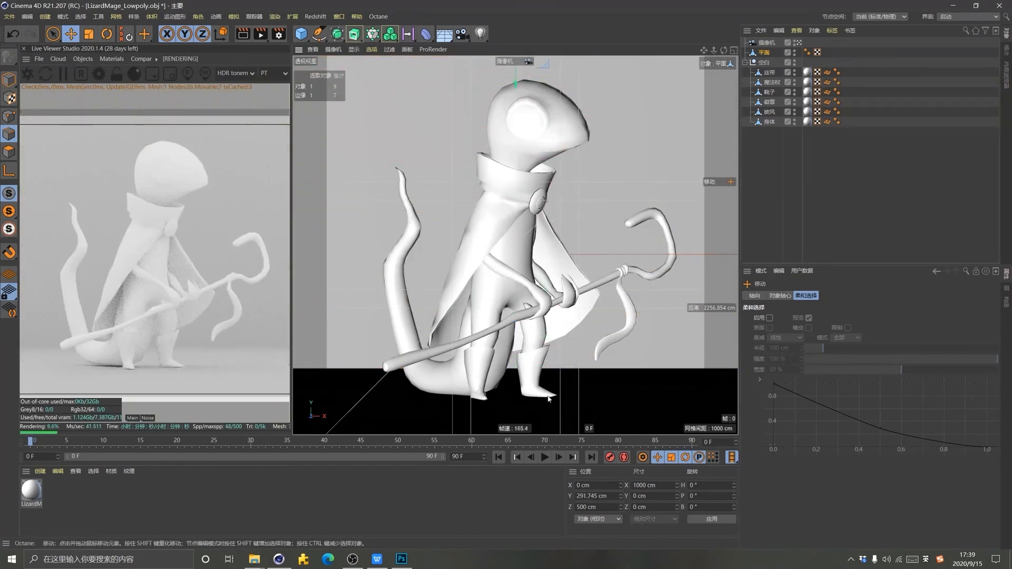
pyautogui.moveTo(516, 85); pyautogui.dragTo(516, 71)
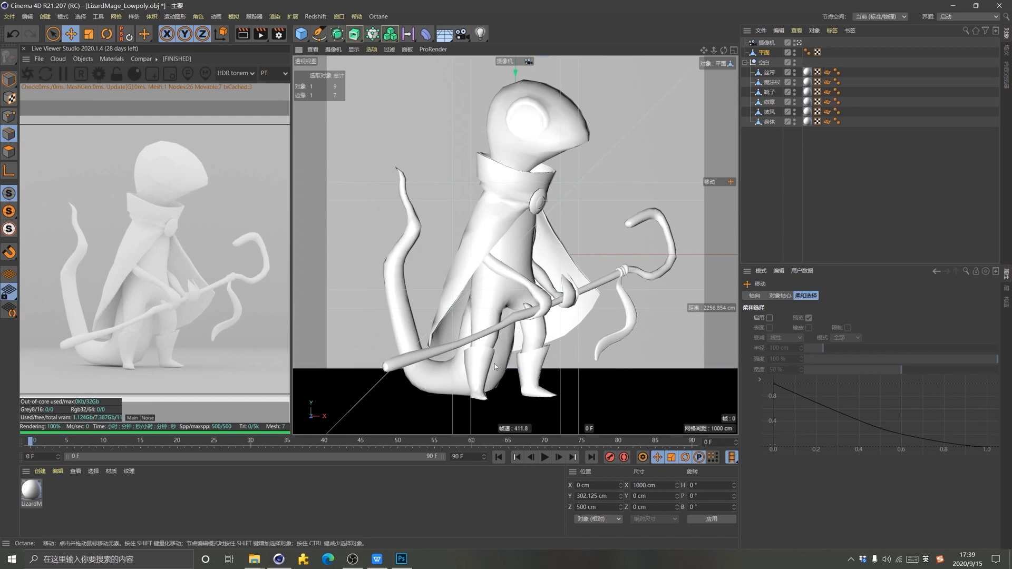
# Select the plane's edge where floor and wall meet and store it as an edge selection set
pyautogui.click(322, 122)
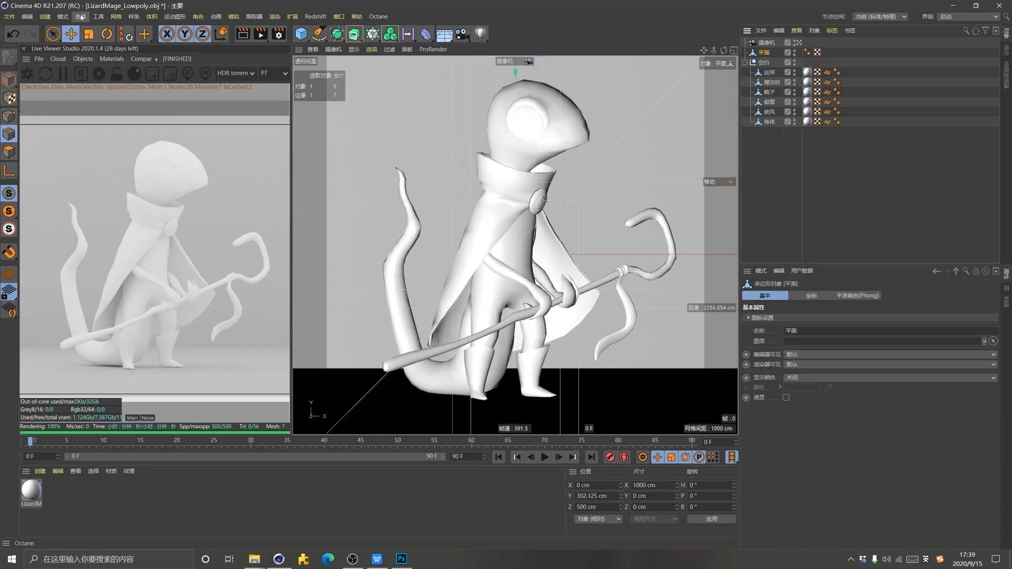
pyautogui.hotkey('ctrl', 'z')
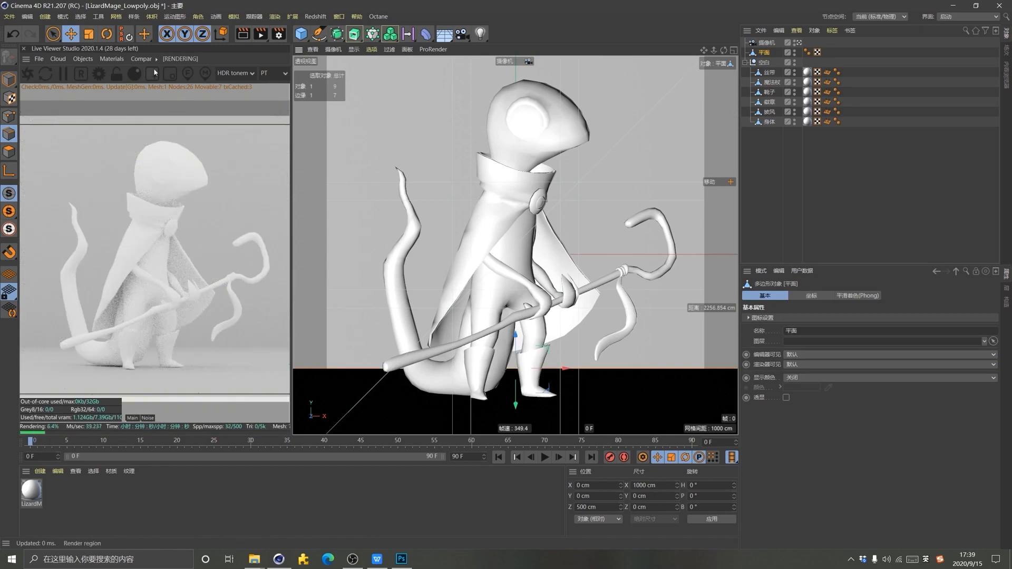
pyautogui.click(86, 19)
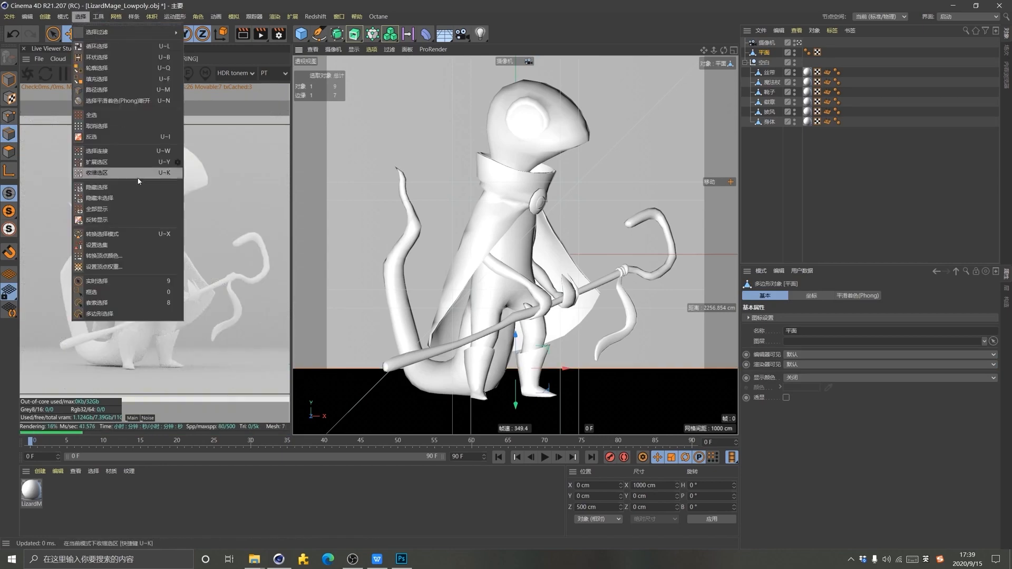
pyautogui.click(124, 236)
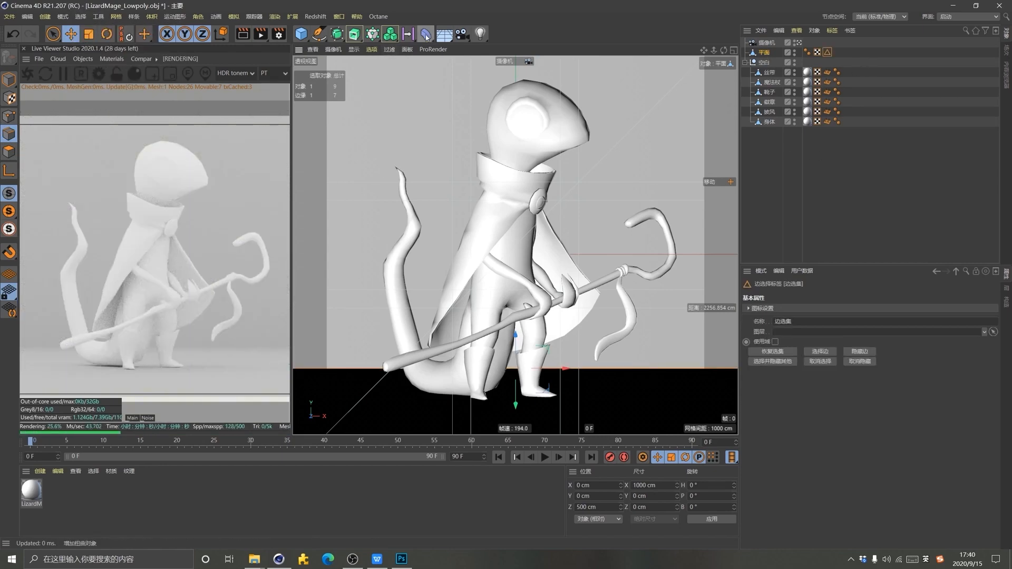
# Add a Bevel deformer under the plane, restricted to the stored edge selection, with offset 138 cm and subdivision 18
pyautogui.click(426, 34)
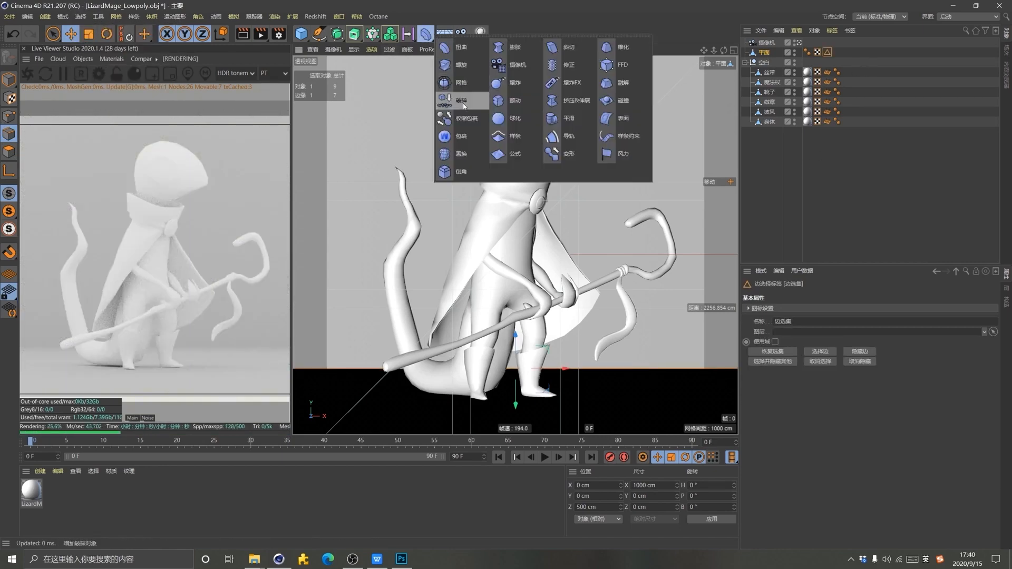
pyautogui.keyDown('shift'); pyautogui.click(468, 169); pyautogui.keyUp('shift')
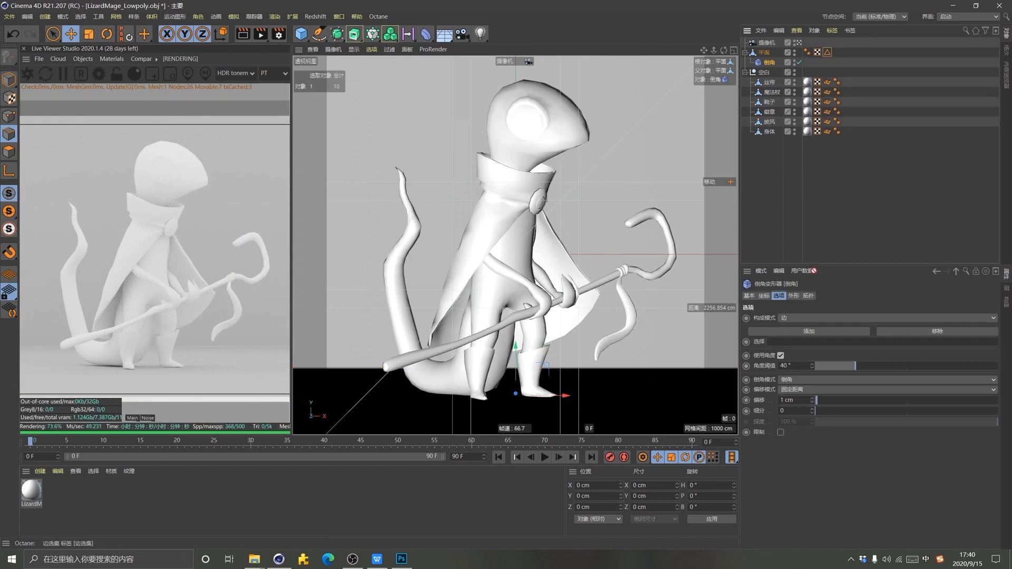
pyautogui.moveTo(812, 270); pyautogui.dragTo(803, 344)
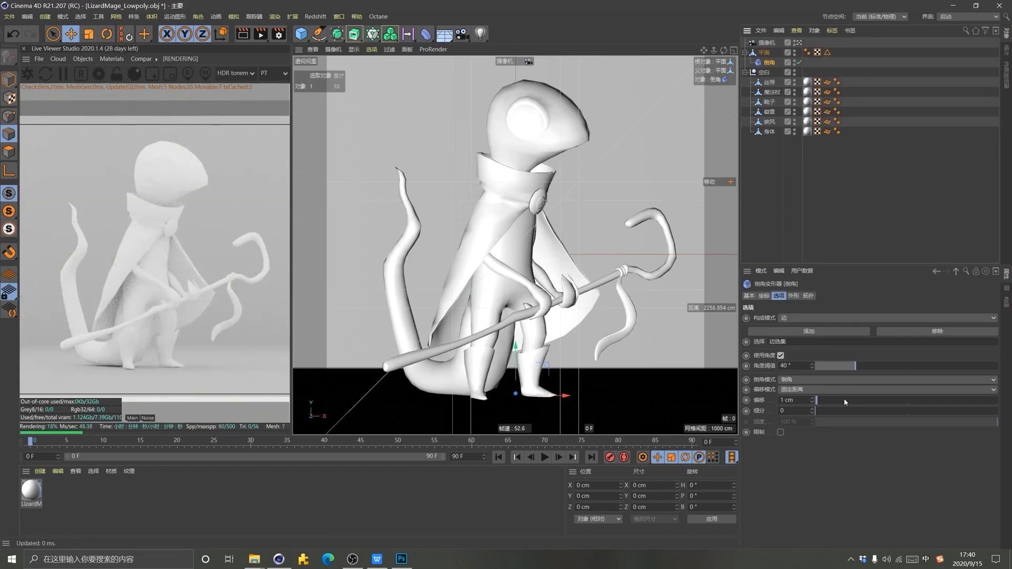
pyautogui.moveTo(844, 398); pyautogui.dragTo(986, 415)
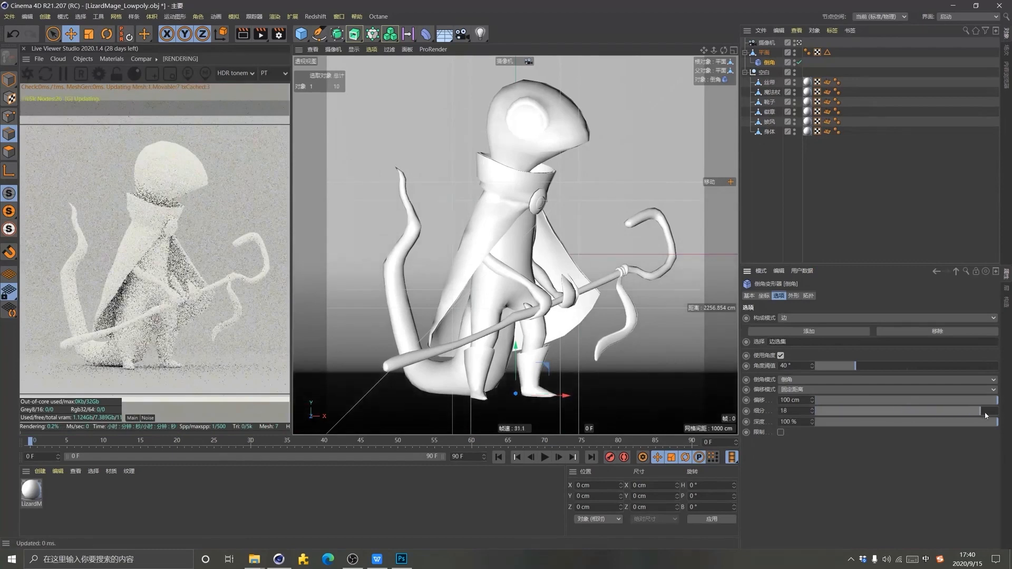
pyautogui.moveTo(812, 400); pyautogui.dragTo(816, 388)
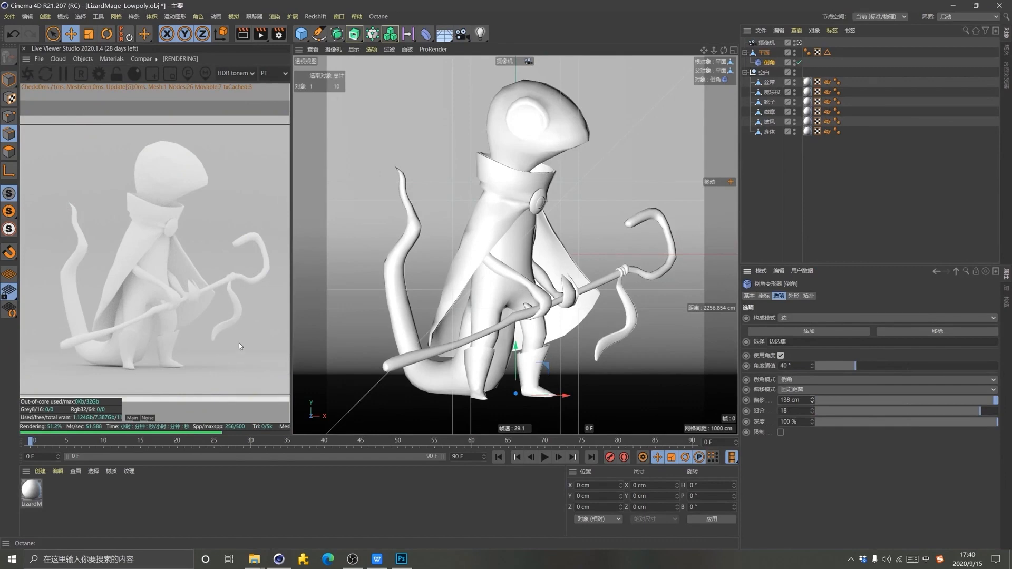
# Inspect the curved backdrop from the side through the default camera, return to the scene camera and clear the selection
pyautogui.click(798, 42)
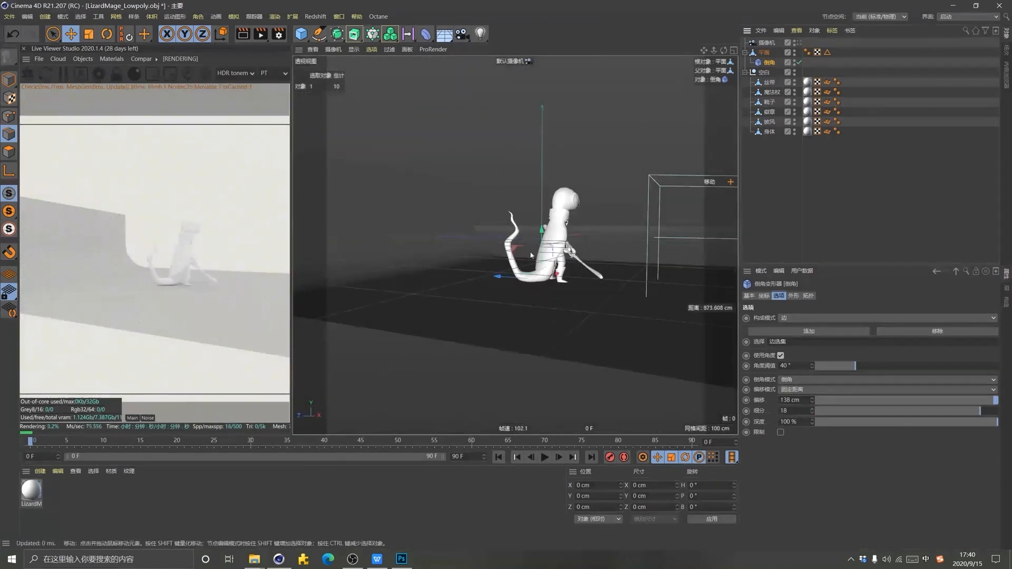
pyautogui.keyDown('alt'); pyautogui.moveTo(407, 261); pyautogui.dragTo(514, 271); pyautogui.keyUp('alt')
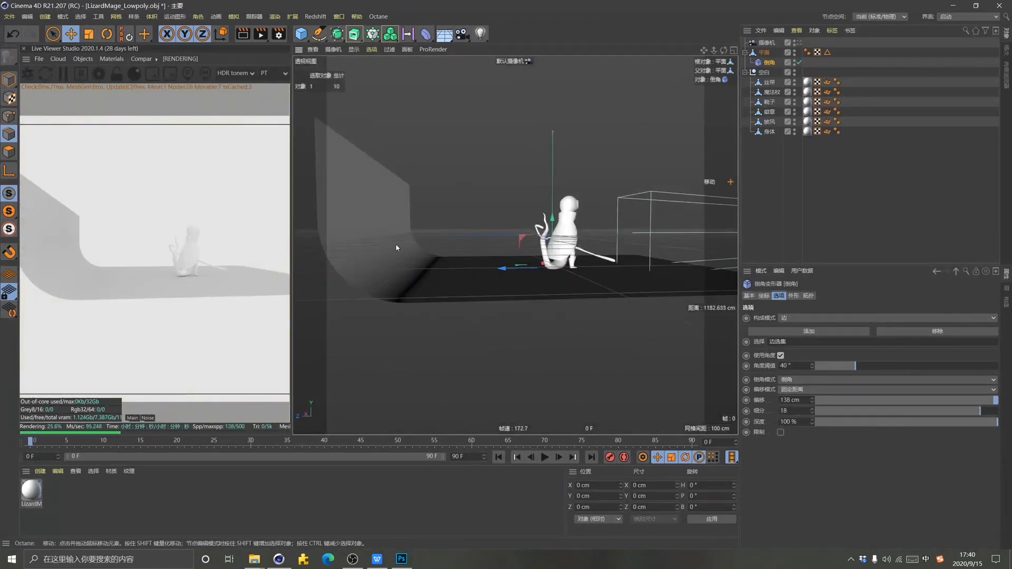
pyautogui.click(798, 42)
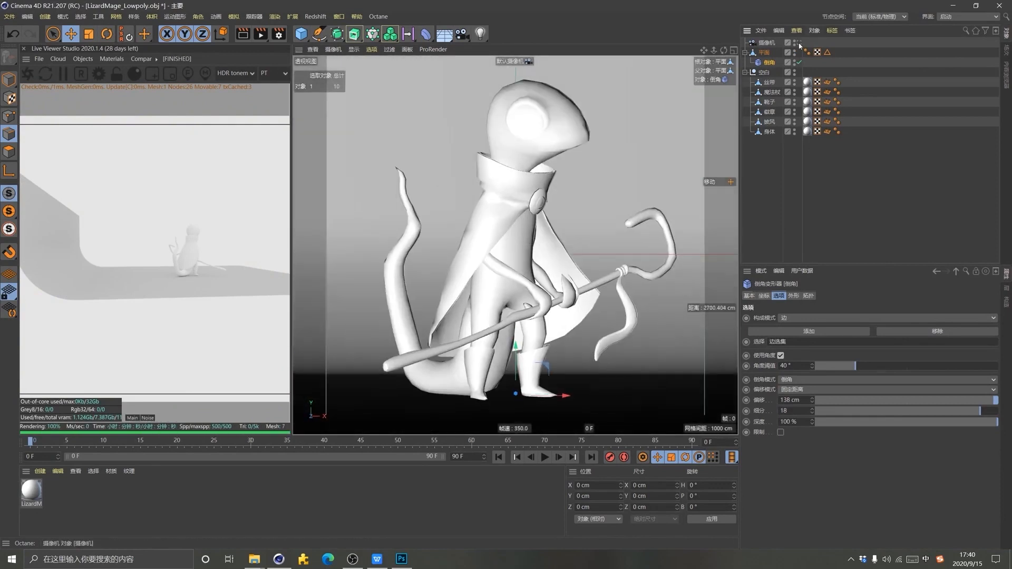
pyautogui.click(761, 186)
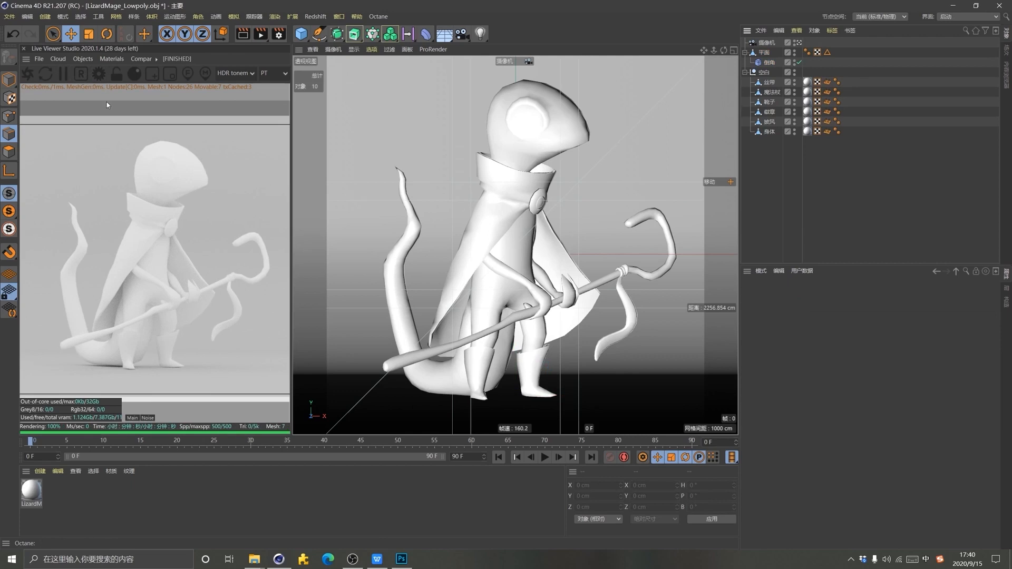
# Set Octane's default environment color to black in the Octane settings and restart the live render
pyautogui.click(98, 76)
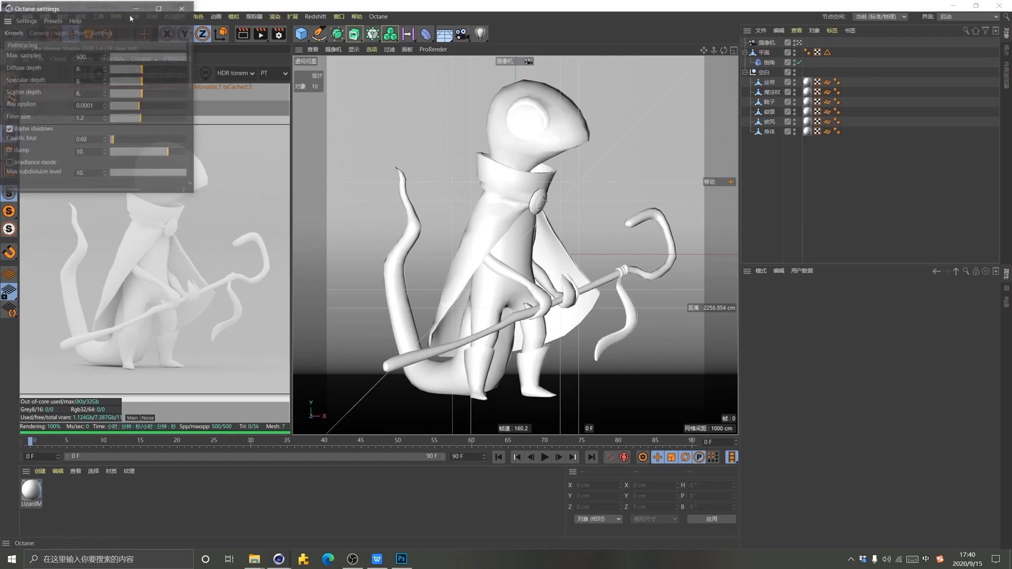
pyautogui.moveTo(112, 6); pyautogui.dragTo(574, 108)
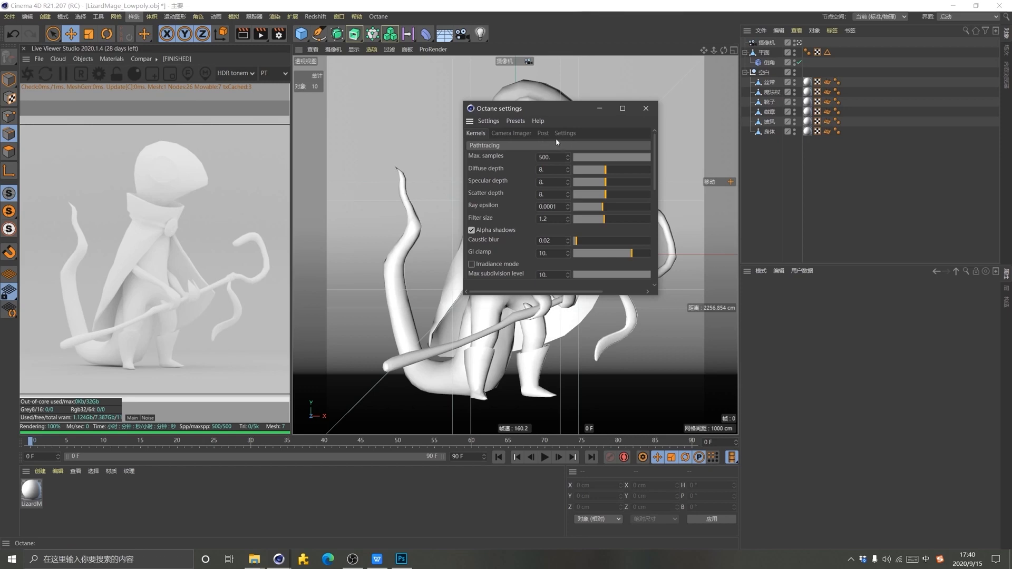
pyautogui.click(563, 134)
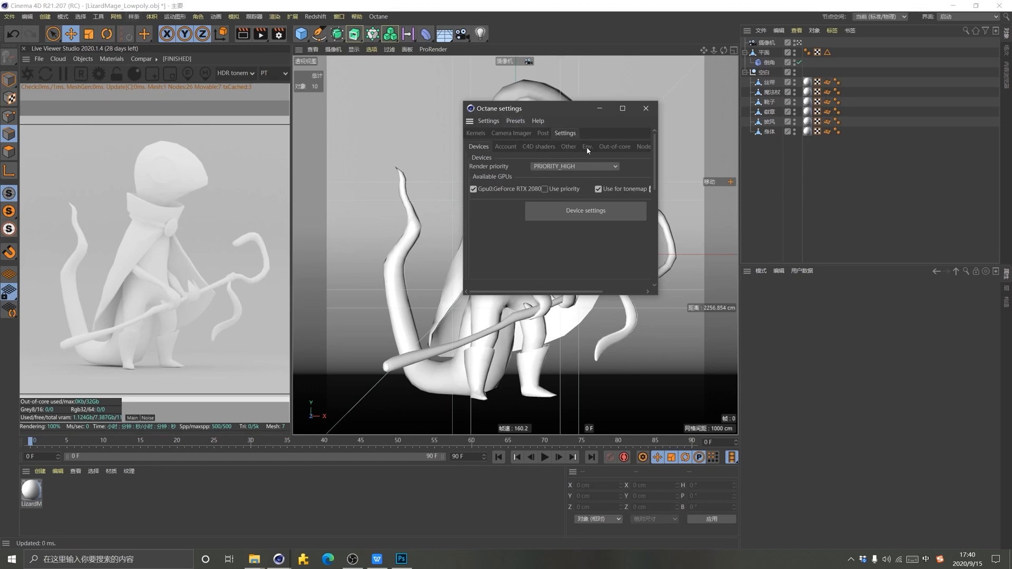
pyautogui.click(587, 147)
pyautogui.click(551, 173)
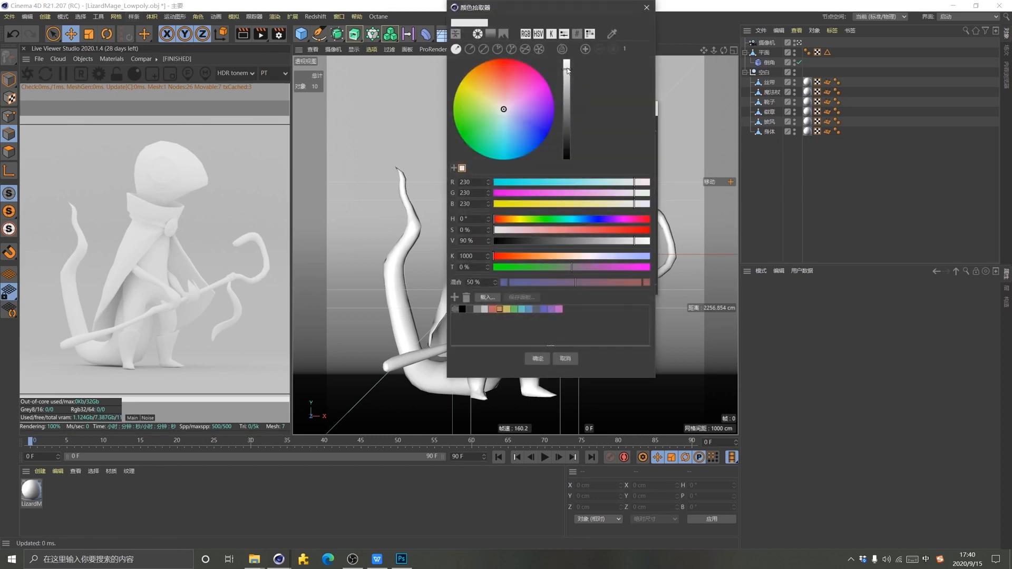
pyautogui.moveTo(567, 71); pyautogui.dragTo(566, 158)
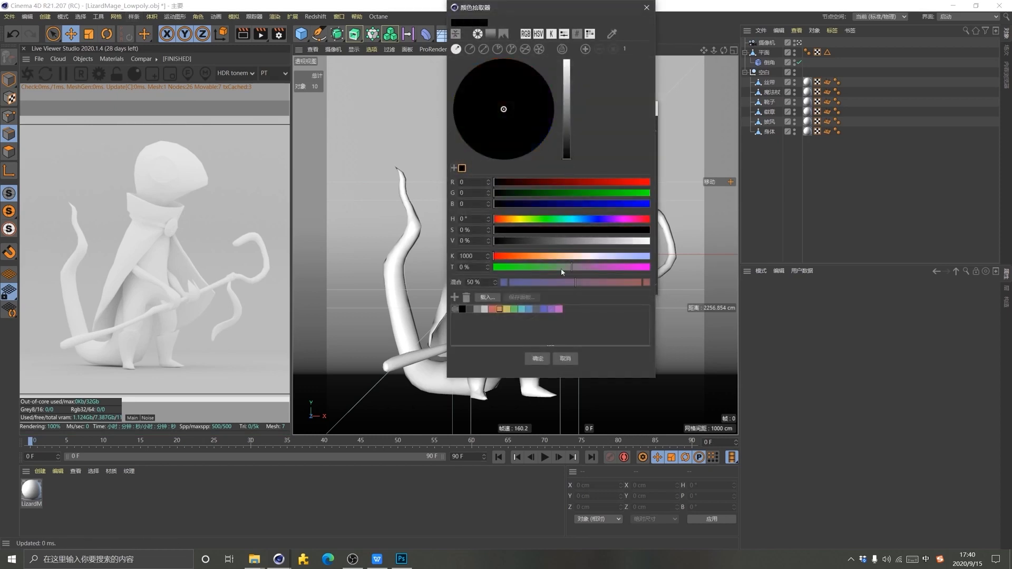
pyautogui.click(536, 359)
pyautogui.click(650, 109)
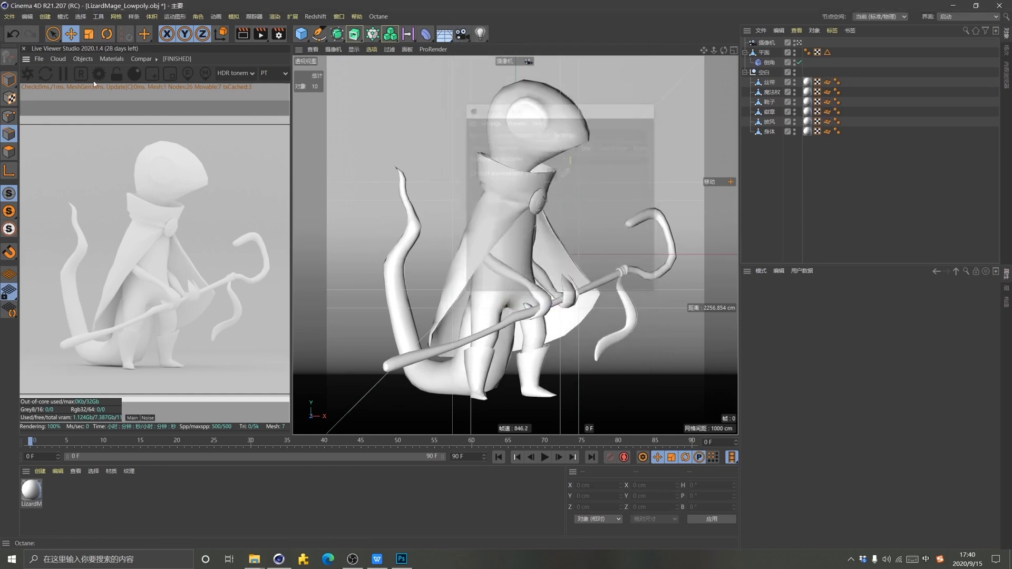
pyautogui.click(28, 73)
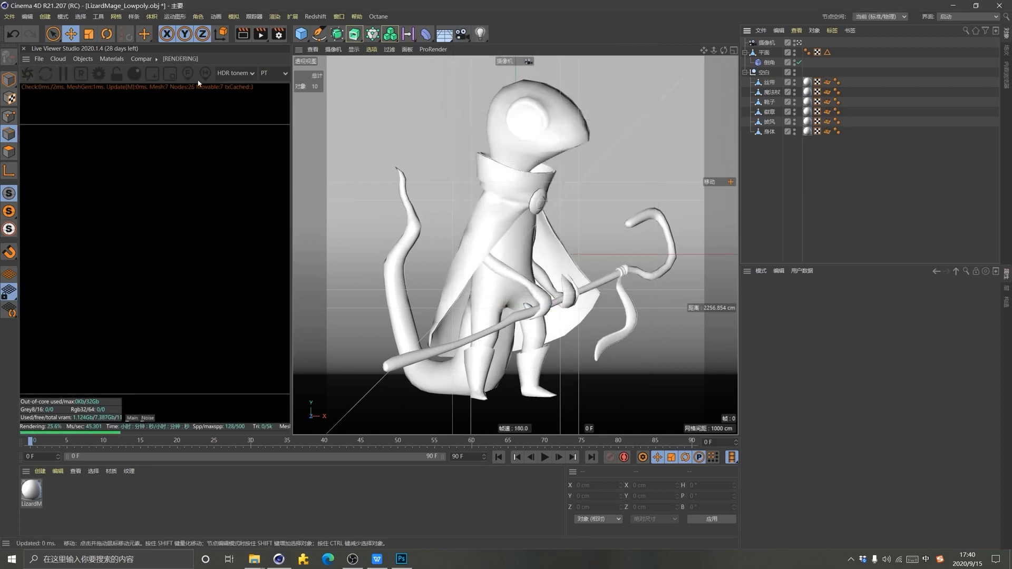
# Add an Octane HDRI environment to the scene and open its Environment Tag settings
pyautogui.click(83, 59)
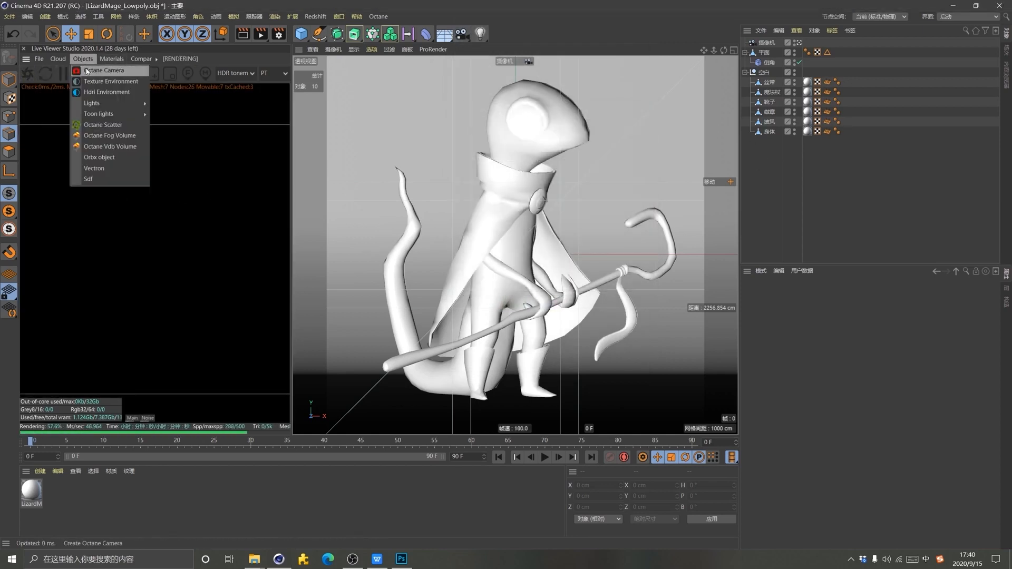
pyautogui.click(98, 92)
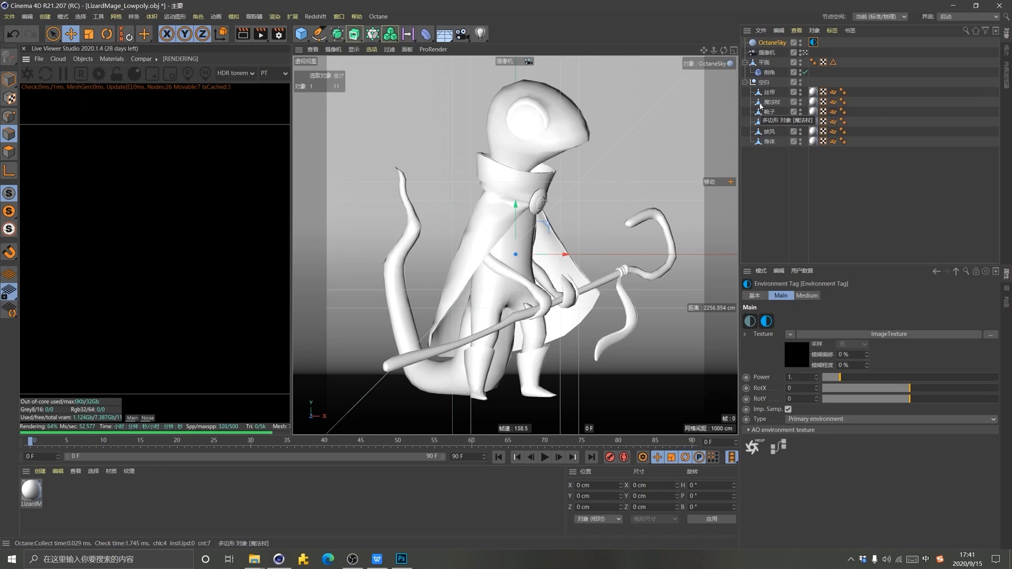
pyautogui.click(773, 42)
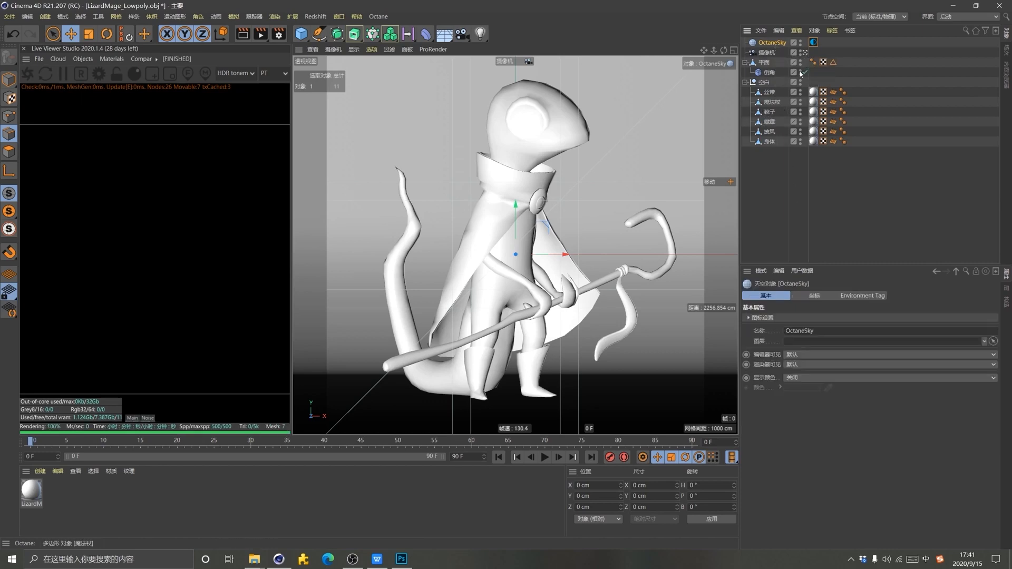
pyautogui.click(813, 43)
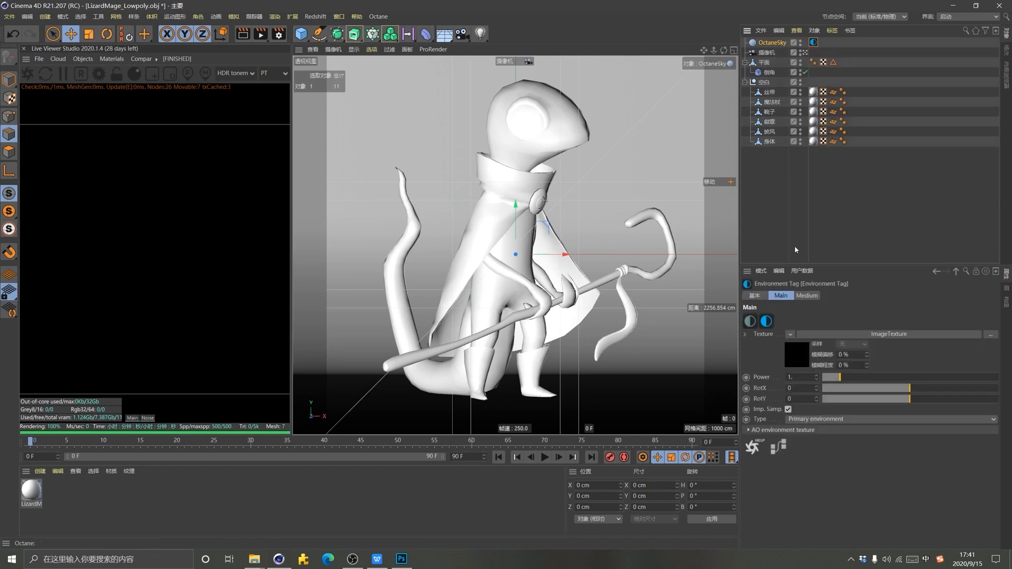
# Load N012_6000.hdr from the tex folder as the environment's image texture, and view the light map in Photoshop
pyautogui.click(803, 352)
pyautogui.moveTo(254, 559)
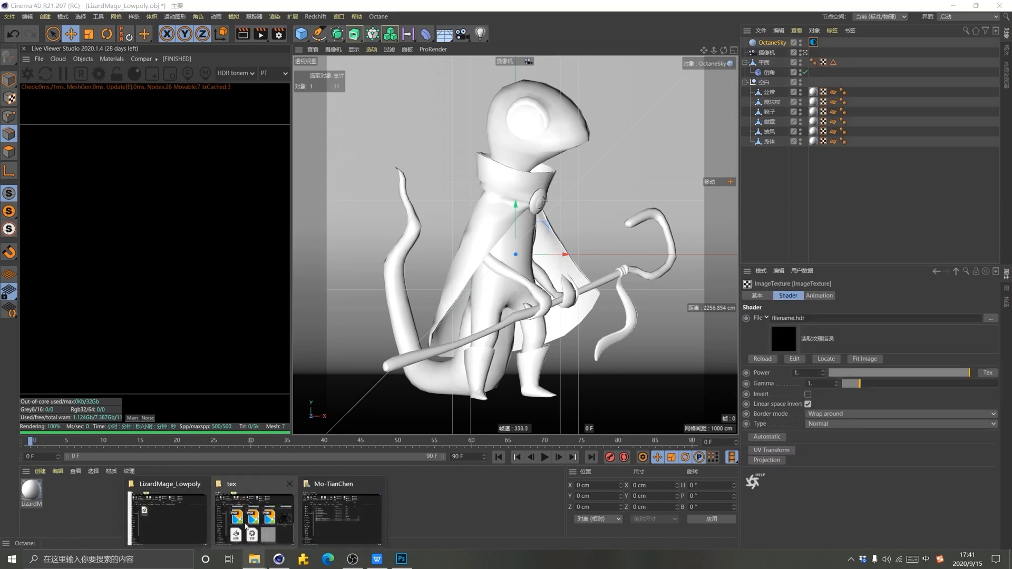
pyautogui.click(254, 519)
pyautogui.moveTo(227, 452); pyautogui.dragTo(786, 340)
pyautogui.click(555, 325)
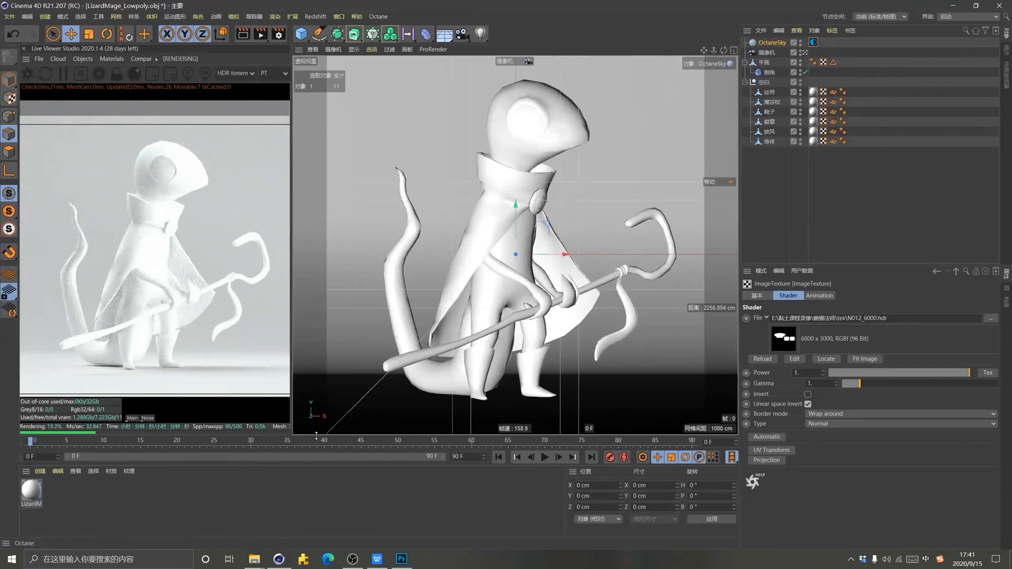
pyautogui.click(401, 559)
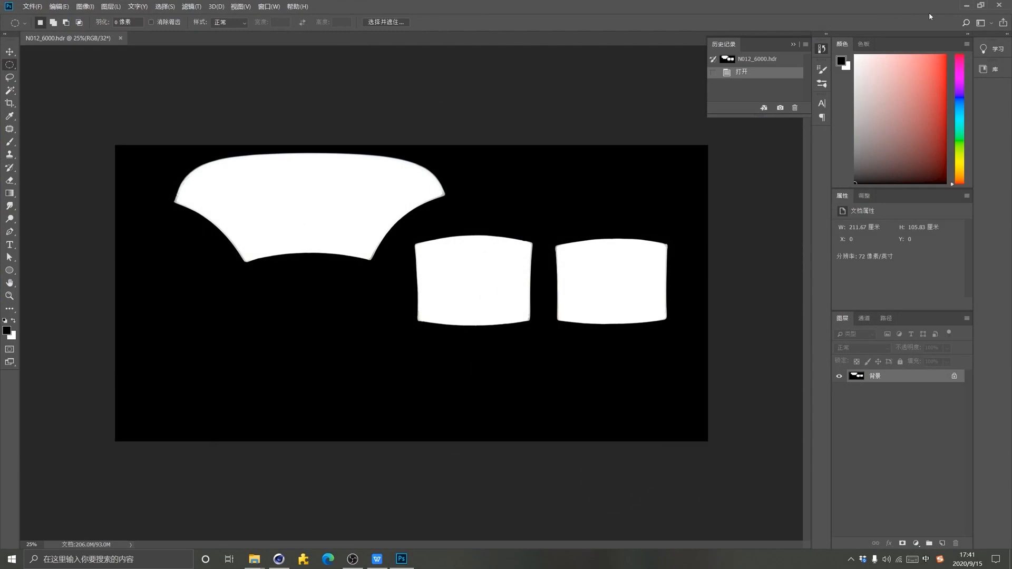
pyautogui.click(966, 5)
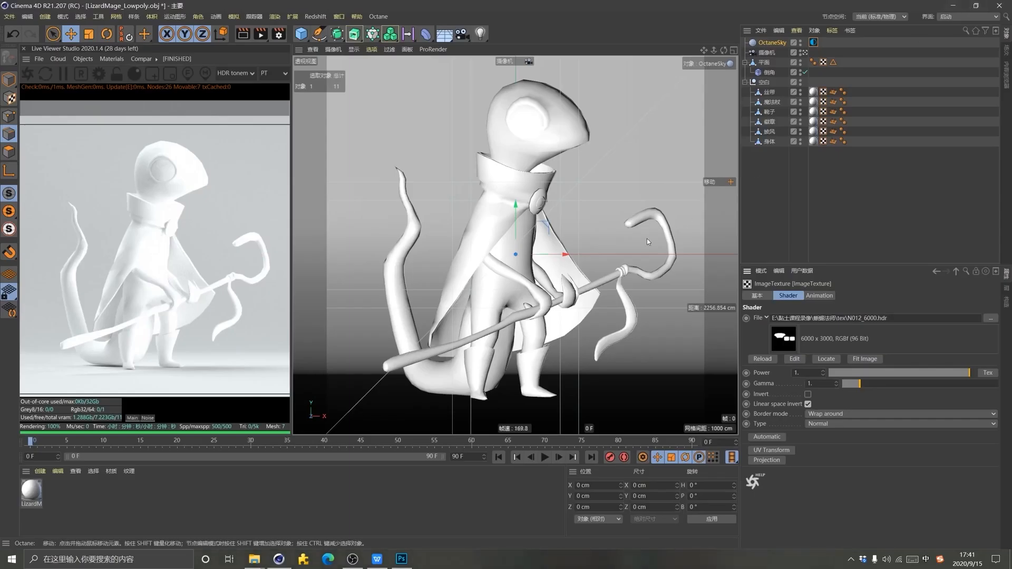
# In the Environment Tag, set the HDRI's RotX to 0.1875 and its power to 0.5
pyautogui.click(958, 272)
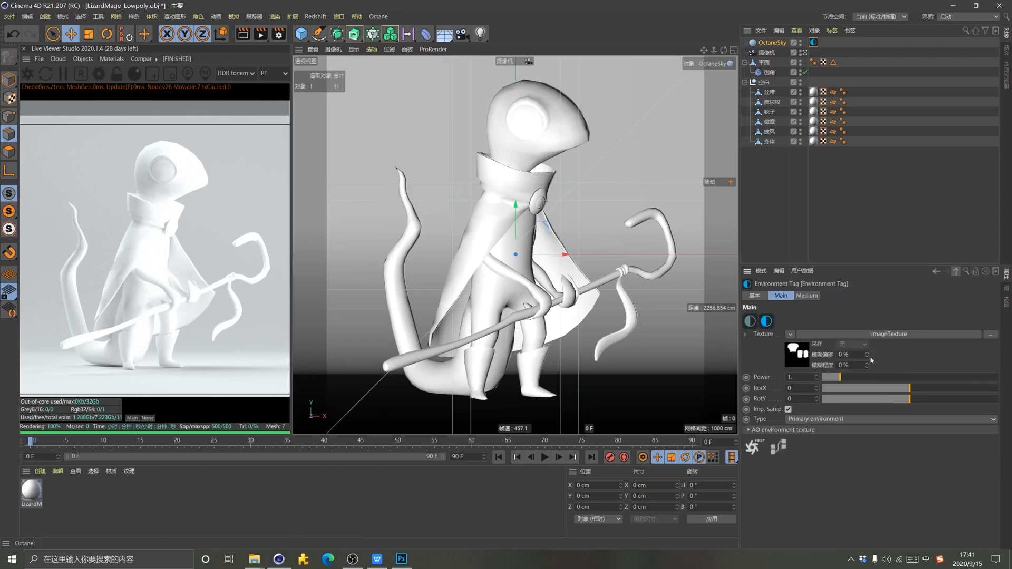
pyautogui.click(831, 377)
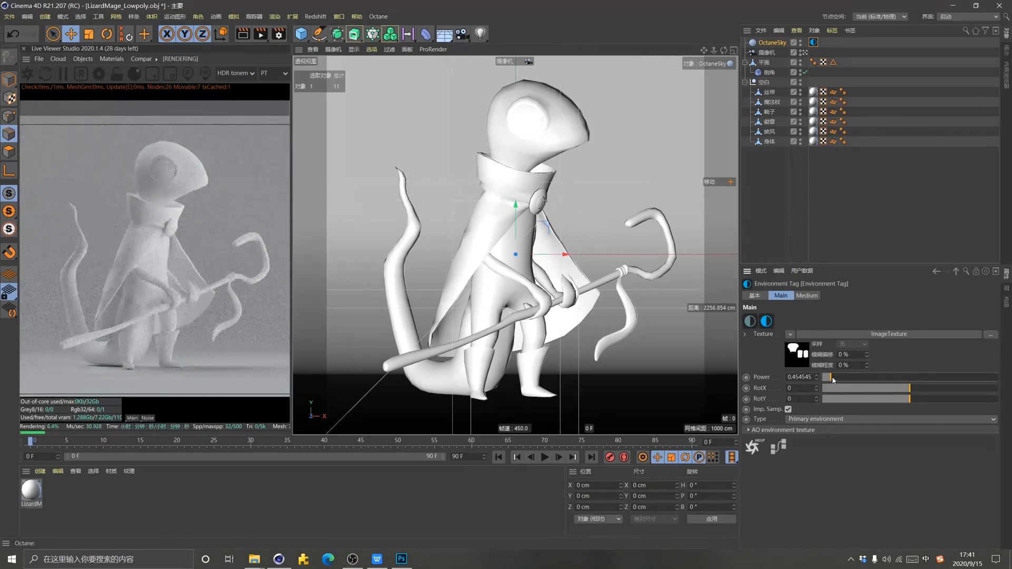
pyautogui.moveTo(912, 389); pyautogui.dragTo(927, 389)
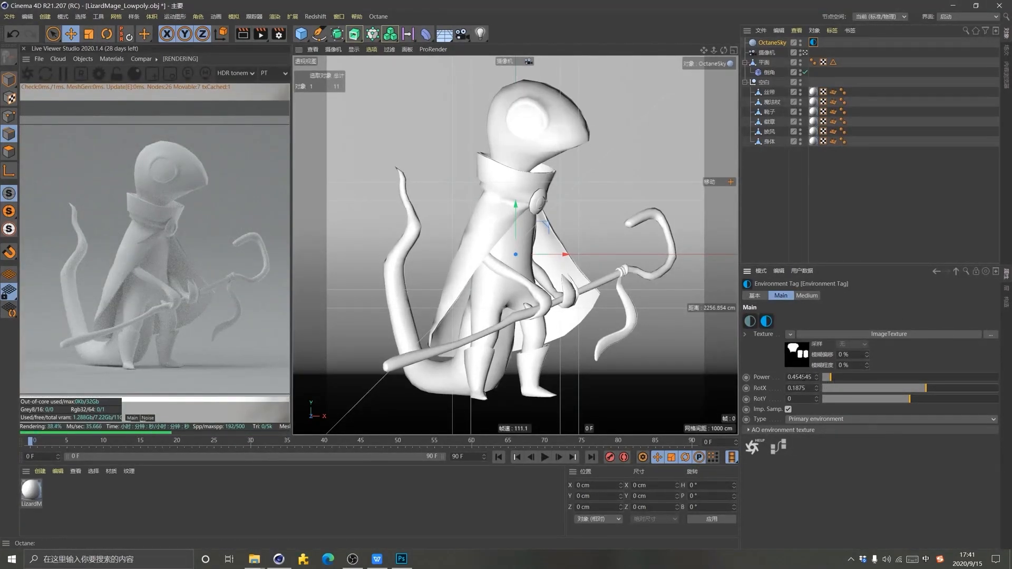
pyautogui.moveTo(795, 377); pyautogui.dragTo(881, 380)
pyautogui.press('BackSpace')
pyautogui.write('5')
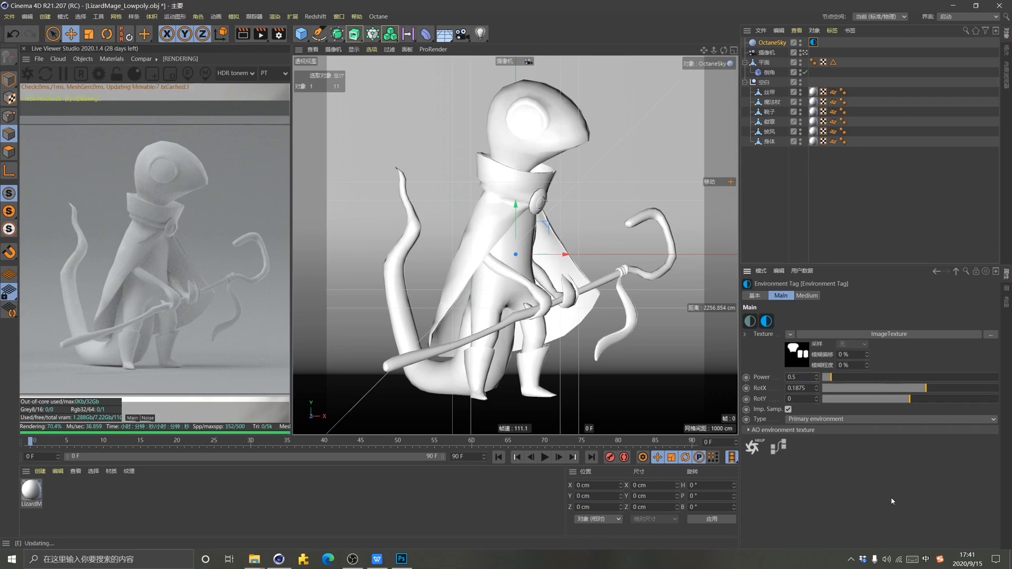
pyautogui.press('Return')
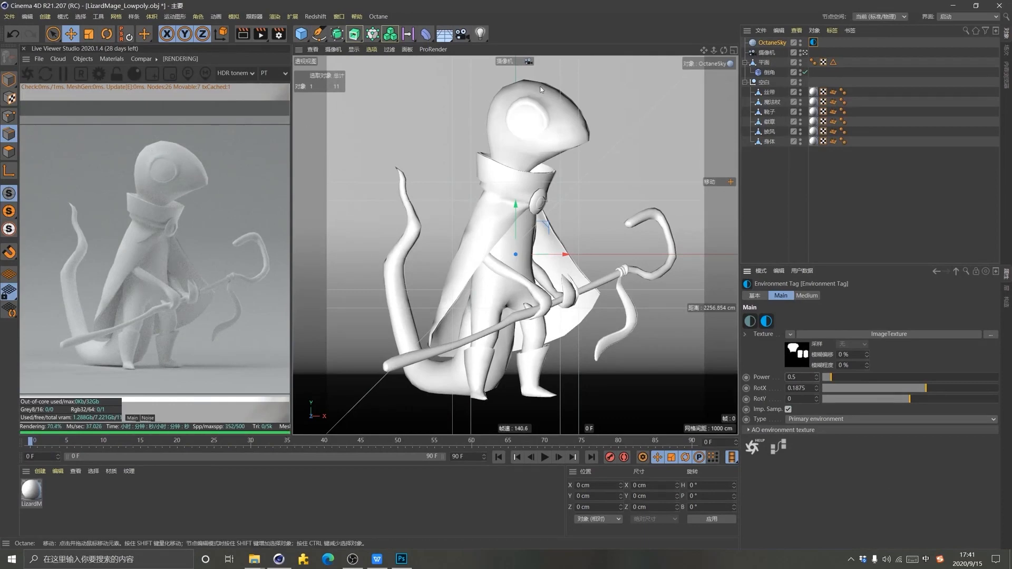
# Switch the viewport display to Gouraud shading with lines (光影着色 (线条))
pyautogui.click(354, 49)
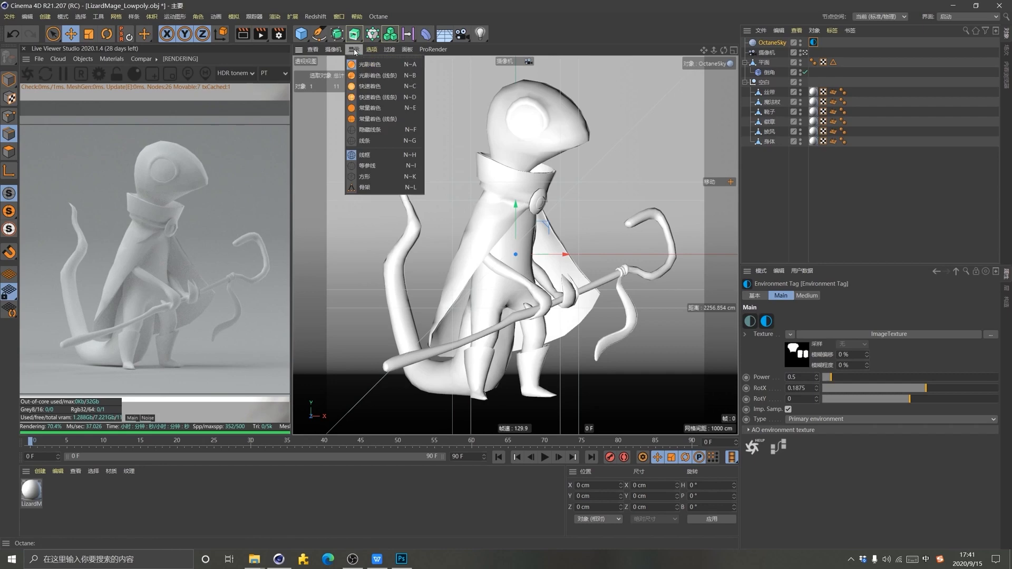
pyautogui.click(375, 75)
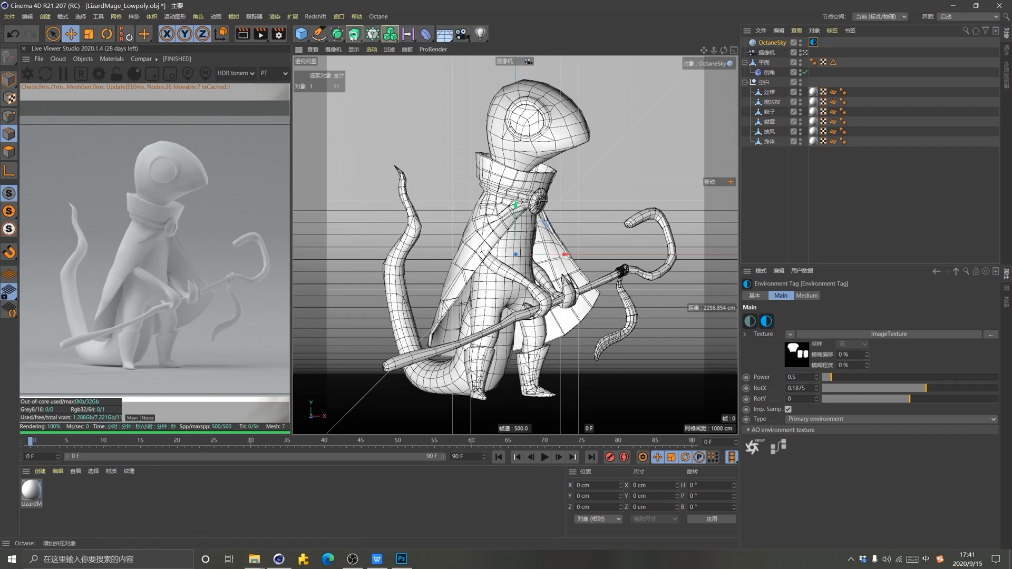
pyautogui.moveTo(337, 33); pyautogui.dragTo(606, 66)
# Add an Octane ObjectTag to the null (空白) holding the model parts and set its subdivision level to 2
pyautogui.click(765, 83)
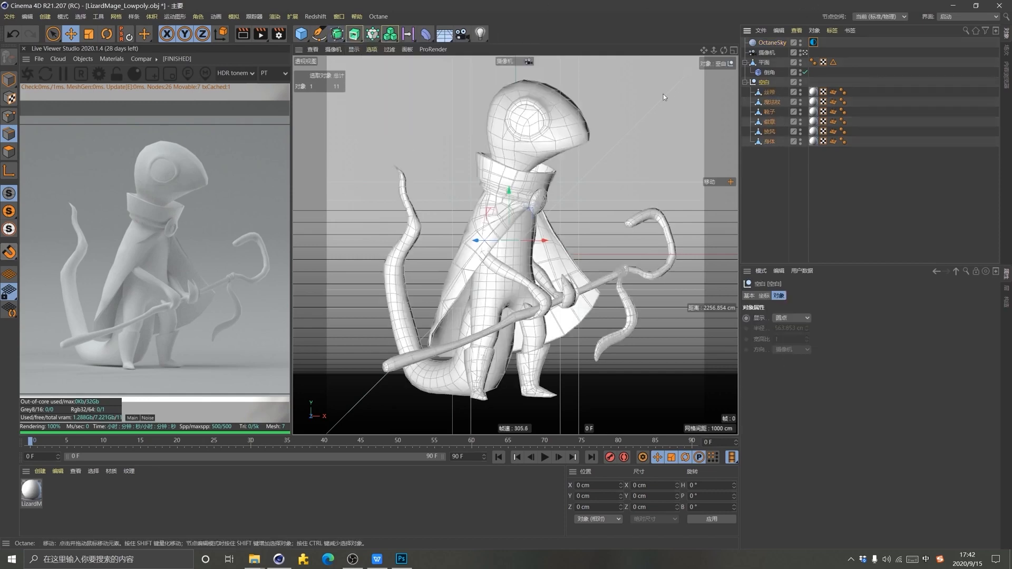
pyautogui.rightClick(765, 85)
pyautogui.moveTo(829, 87)
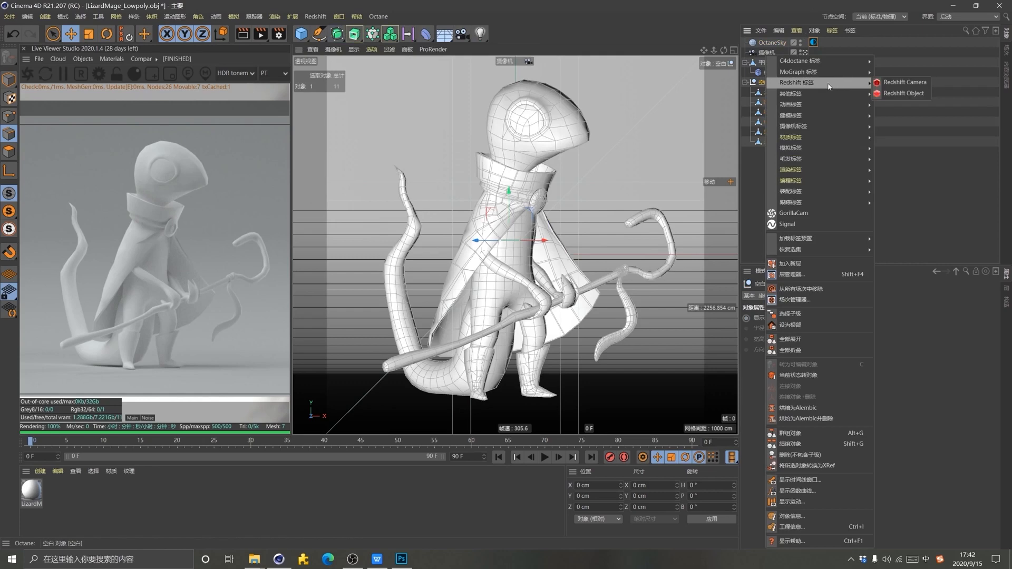
pyautogui.moveTo(822, 61)
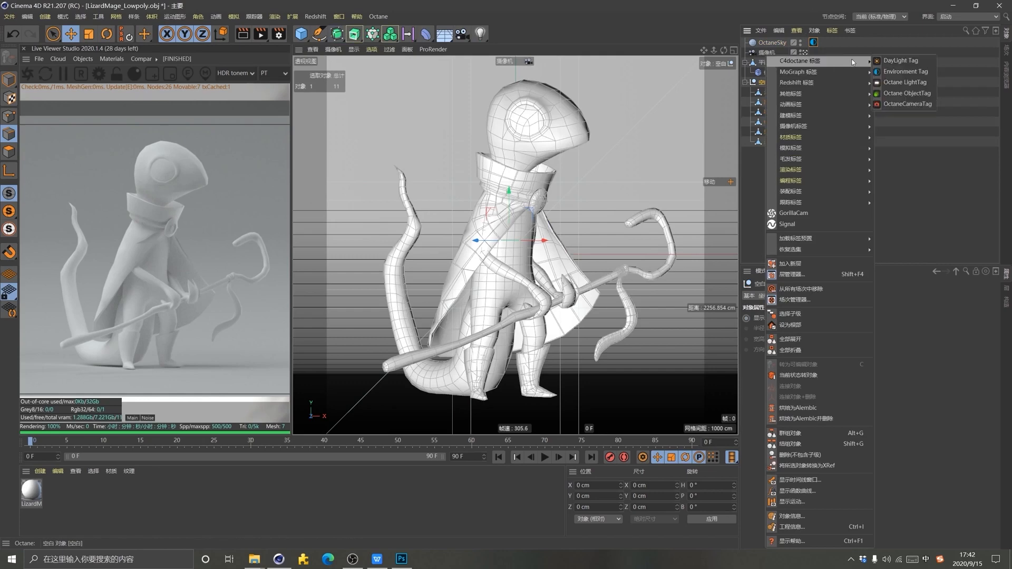
pyautogui.click(907, 94)
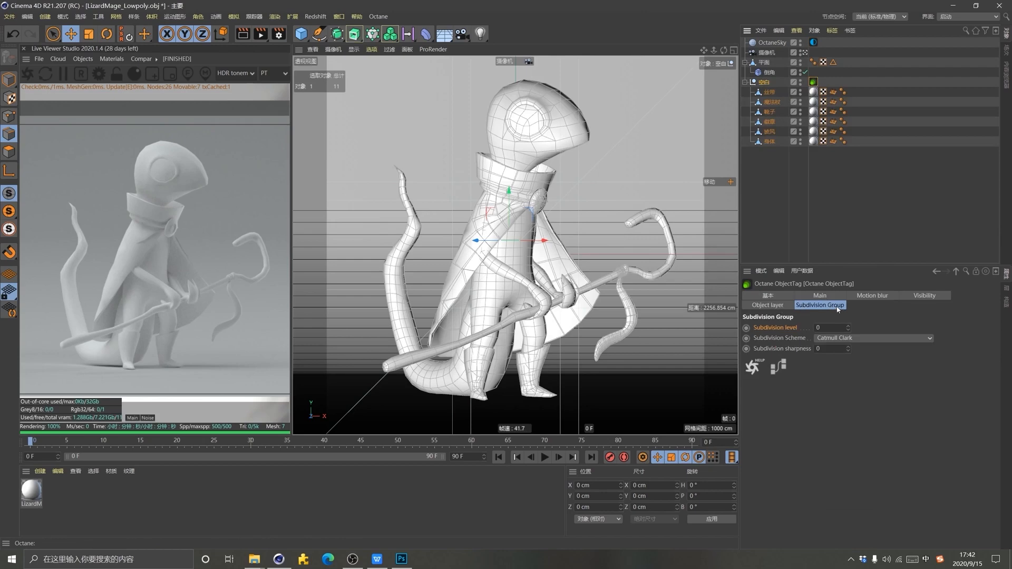
pyautogui.click(849, 325)
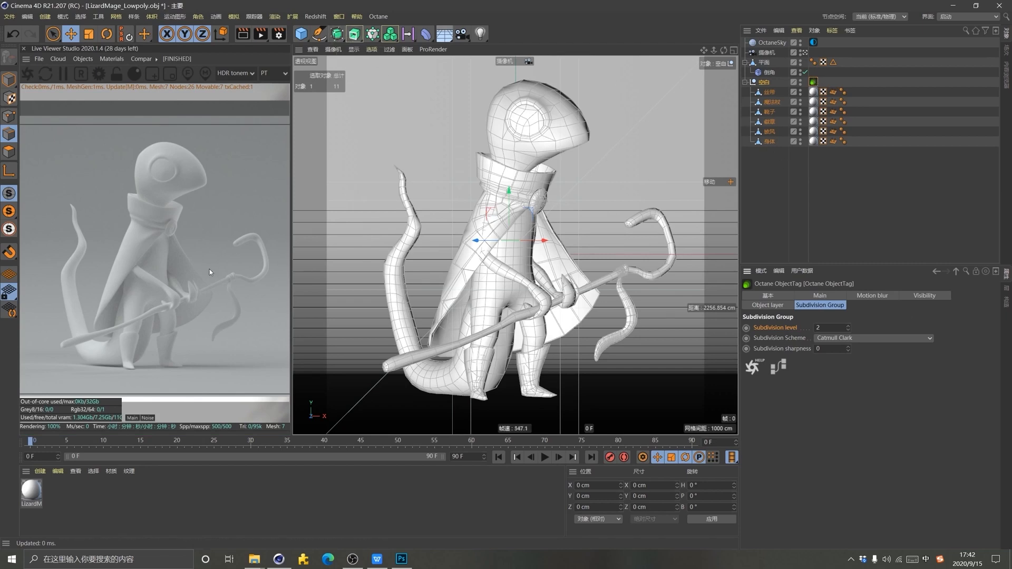
pyautogui.click(783, 179)
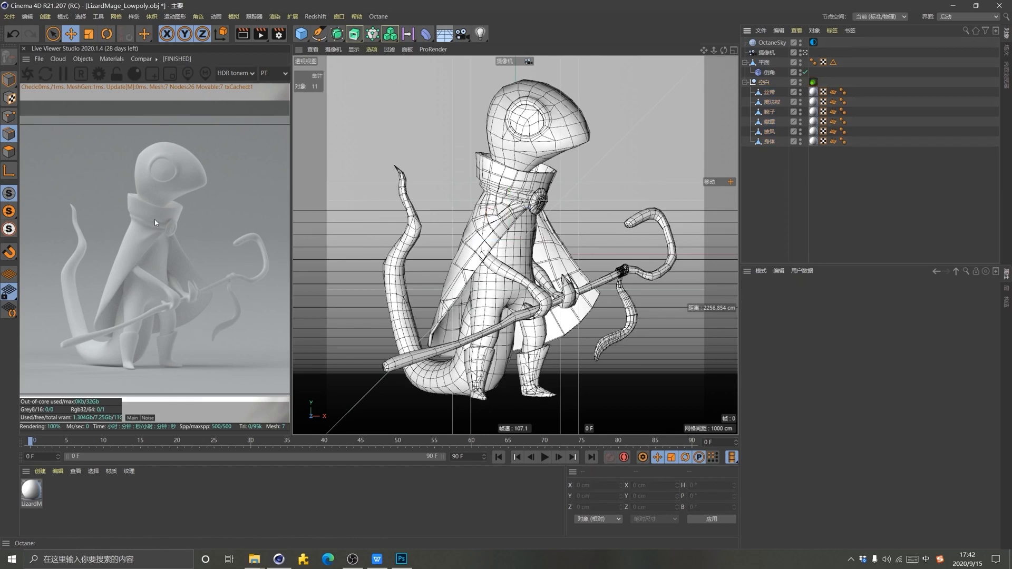
# Create an Octane diffuse material and apply it to the backdrop plane
pyautogui.click(40, 471)
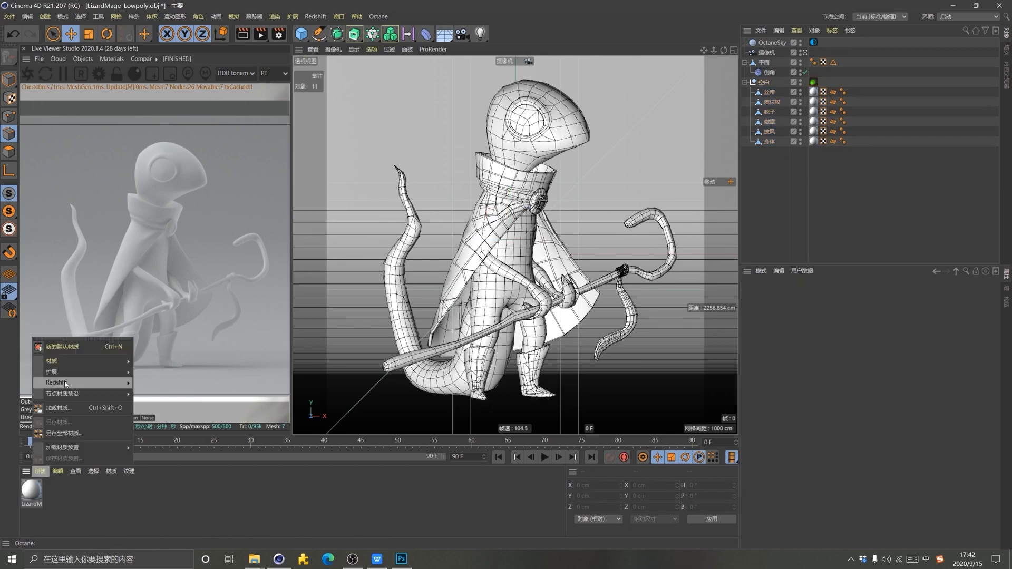
pyautogui.moveTo(77, 379)
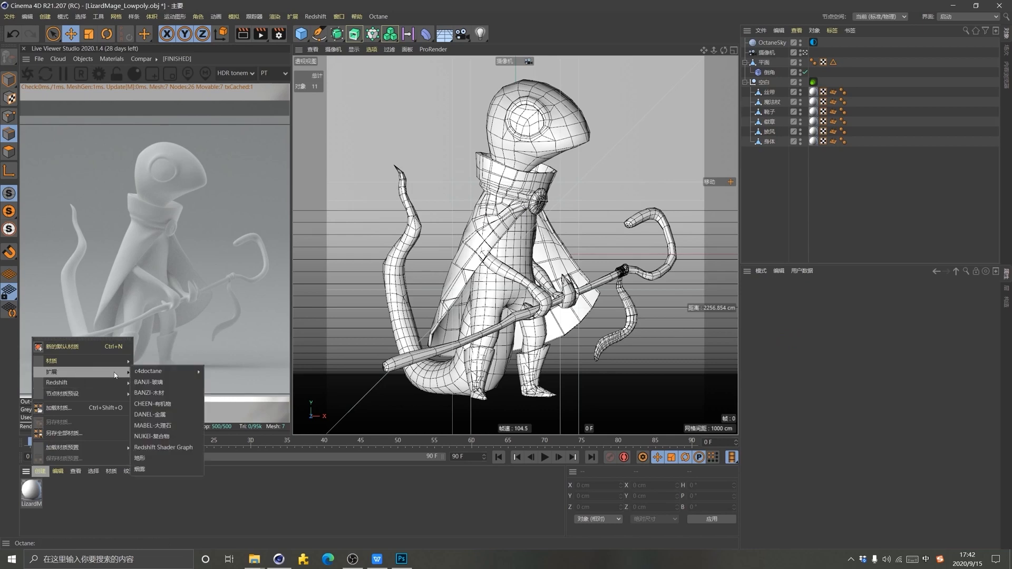
pyautogui.moveTo(175, 373)
pyautogui.click(242, 407)
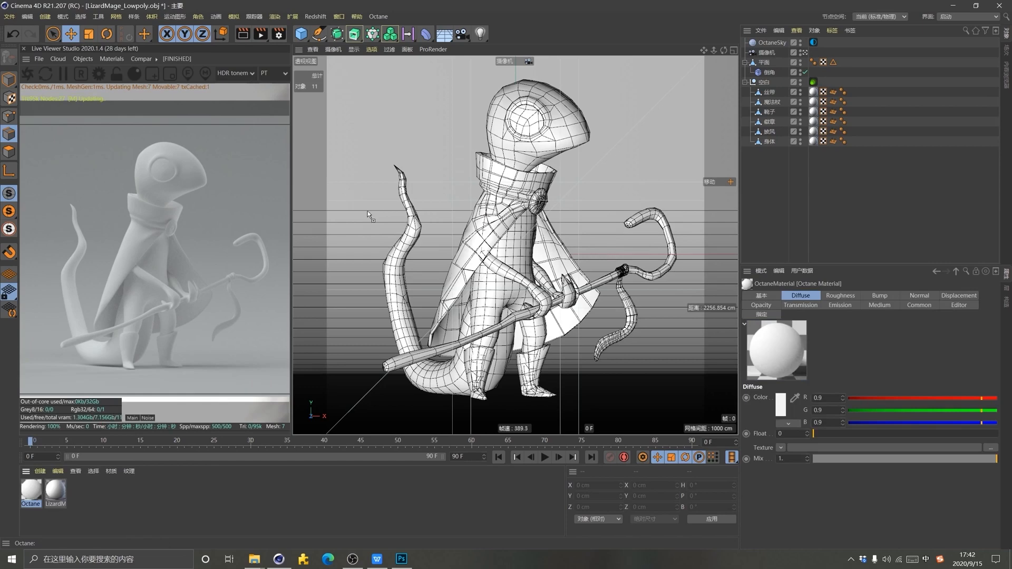
pyautogui.moveTo(368, 210); pyautogui.dragTo(368, 212)
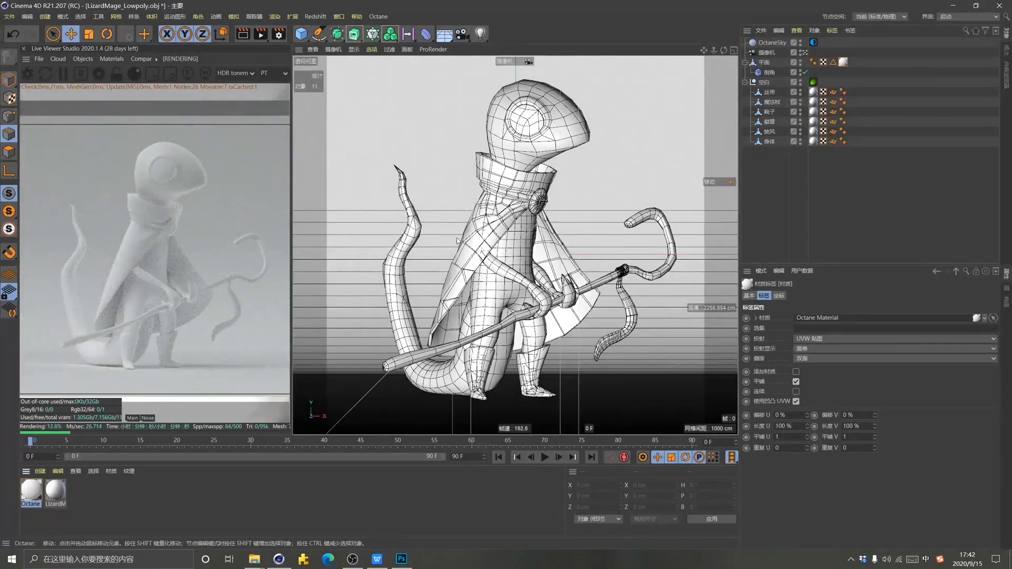
# Open the backdrop material's diffuse color for editing and set its hue to 167°
pyautogui.doubleClick(32, 491)
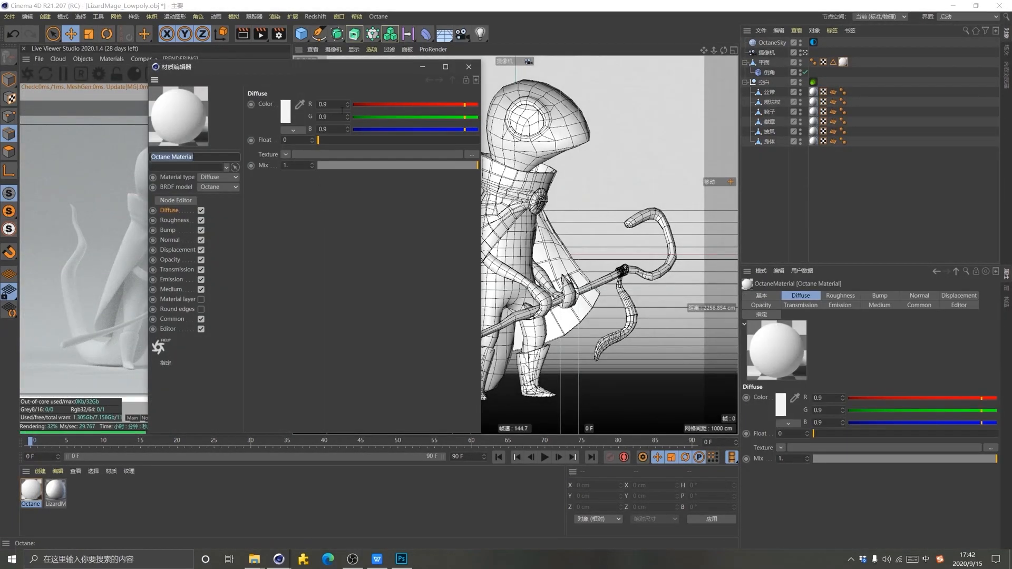
pyautogui.moveTo(329, 69); pyautogui.dragTo(614, 57)
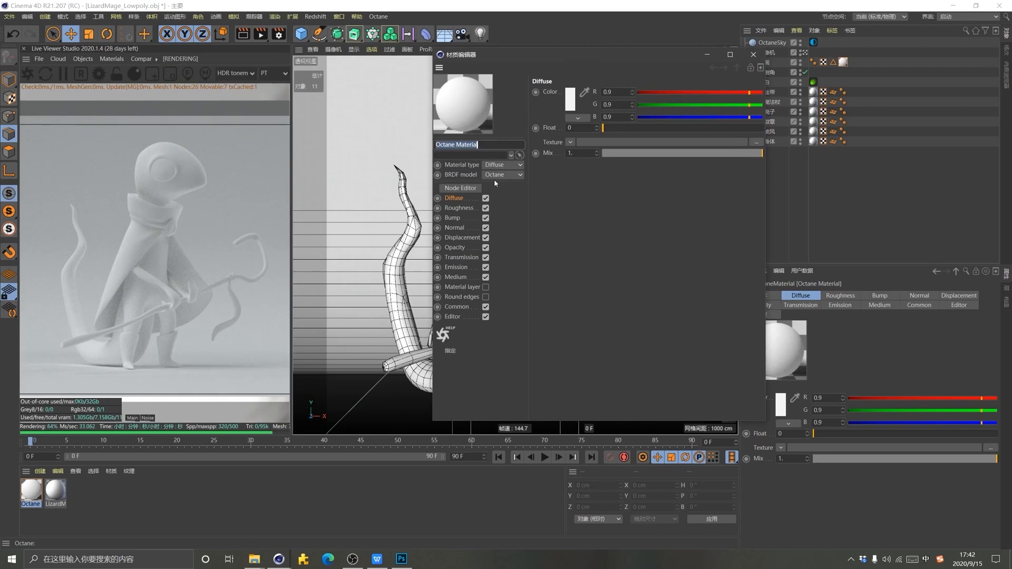
pyautogui.click(571, 102)
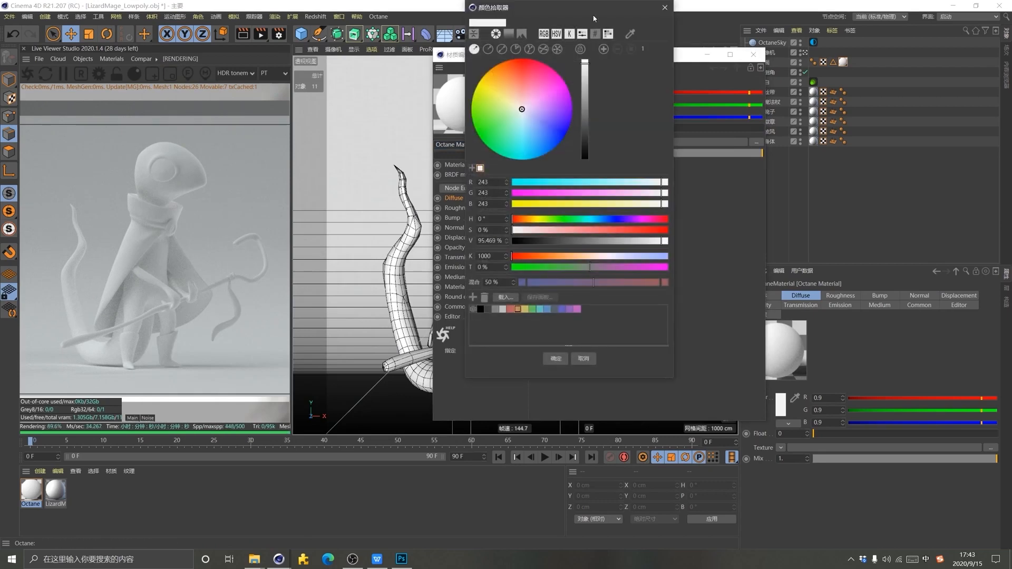
pyautogui.moveTo(593, 4); pyautogui.dragTo(640, 97)
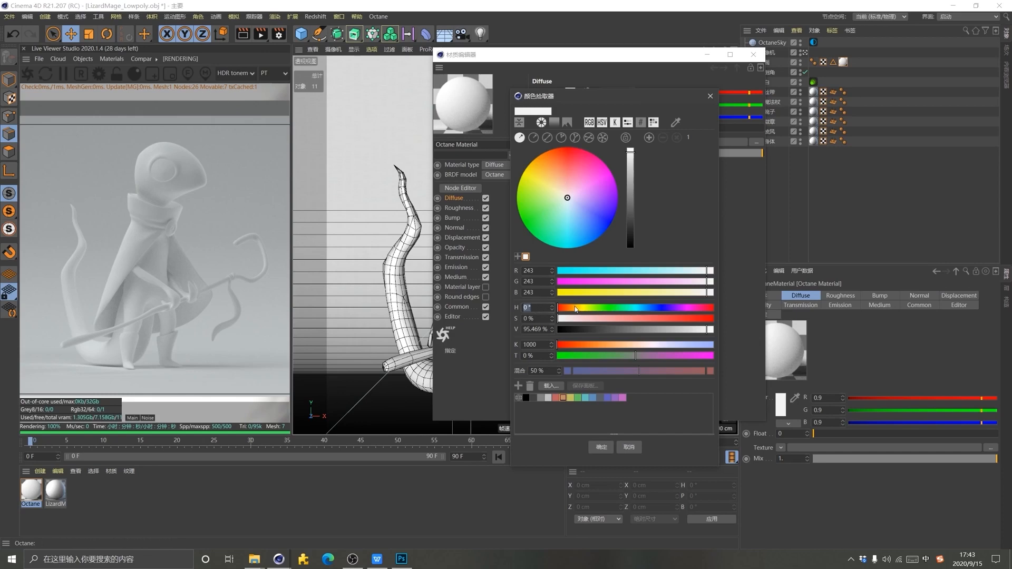
pyautogui.moveTo(576, 308); pyautogui.dragTo(636, 315)
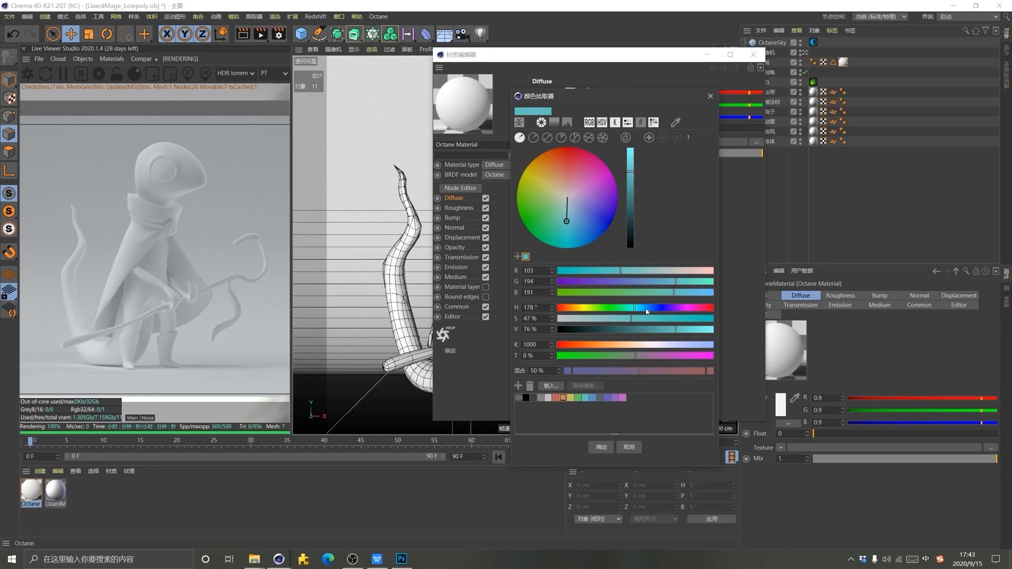
pyautogui.moveTo(647, 311)
pyautogui.mouseDown()
pyautogui.moveTo(603, 312)
pyautogui.moveTo(635, 315)
pyautogui.moveTo(616, 319)
pyautogui.mouseUp()
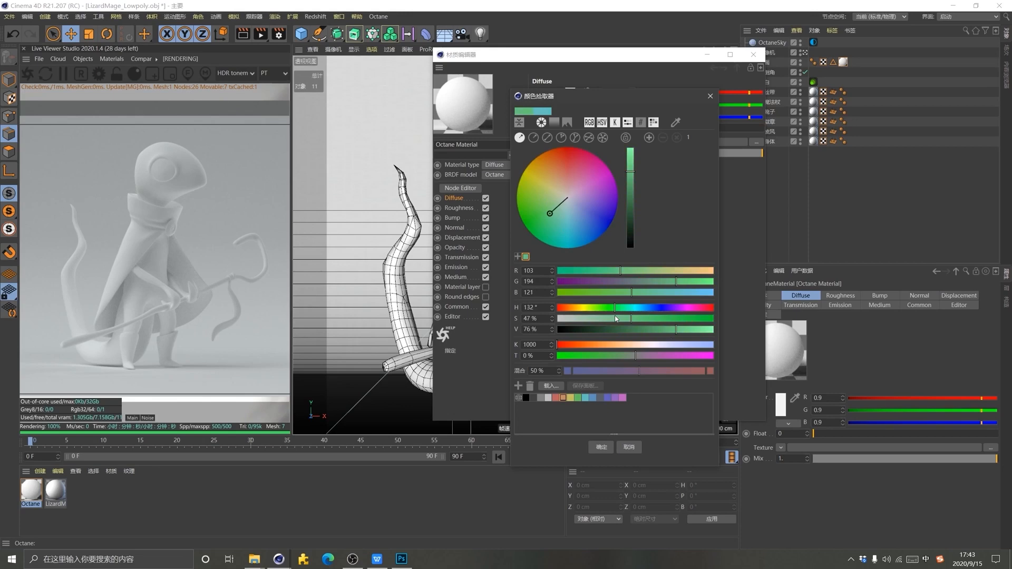
pyautogui.moveTo(616, 318); pyautogui.dragTo(628, 315)
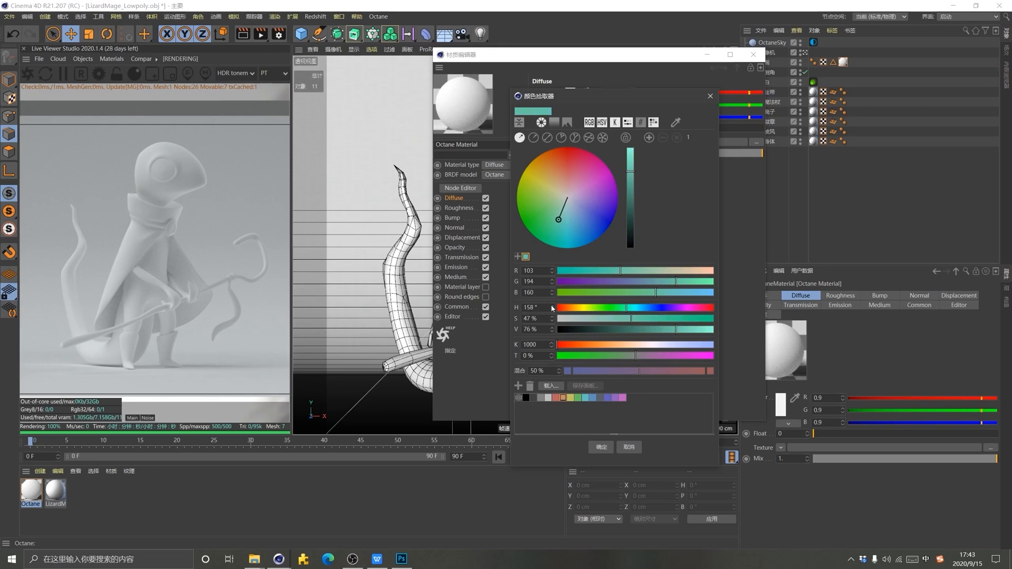
pyautogui.moveTo(552, 308); pyautogui.dragTo(551, 309)
# Darken the backdrop material's diffuse color to saturation 17% and value 42%, apply it and close the material editor
pyautogui.moveTo(633, 319); pyautogui.dragTo(591, 321)
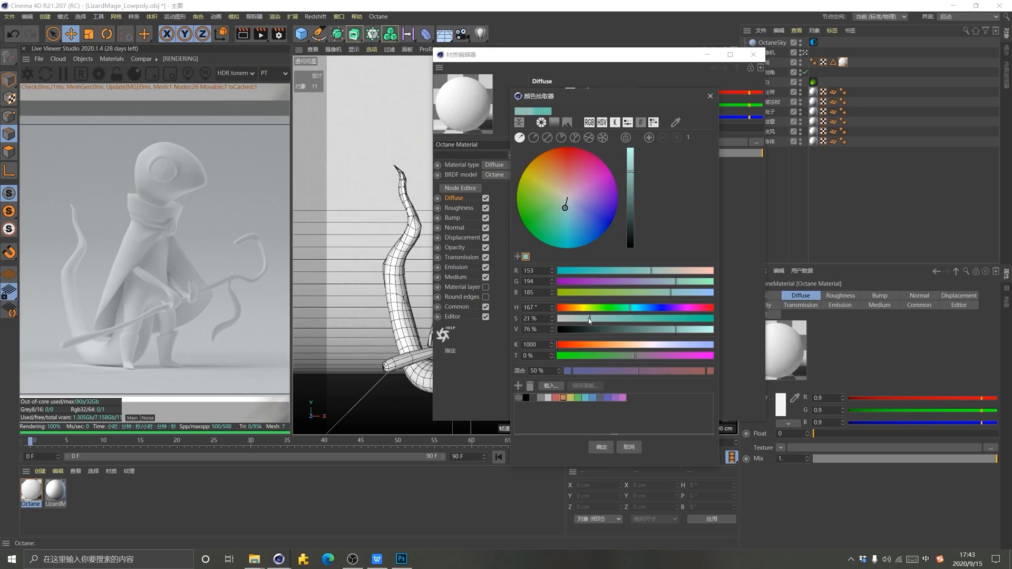
pyautogui.moveTo(589, 320); pyautogui.dragTo(584, 320)
pyautogui.moveTo(676, 331); pyautogui.dragTo(624, 333)
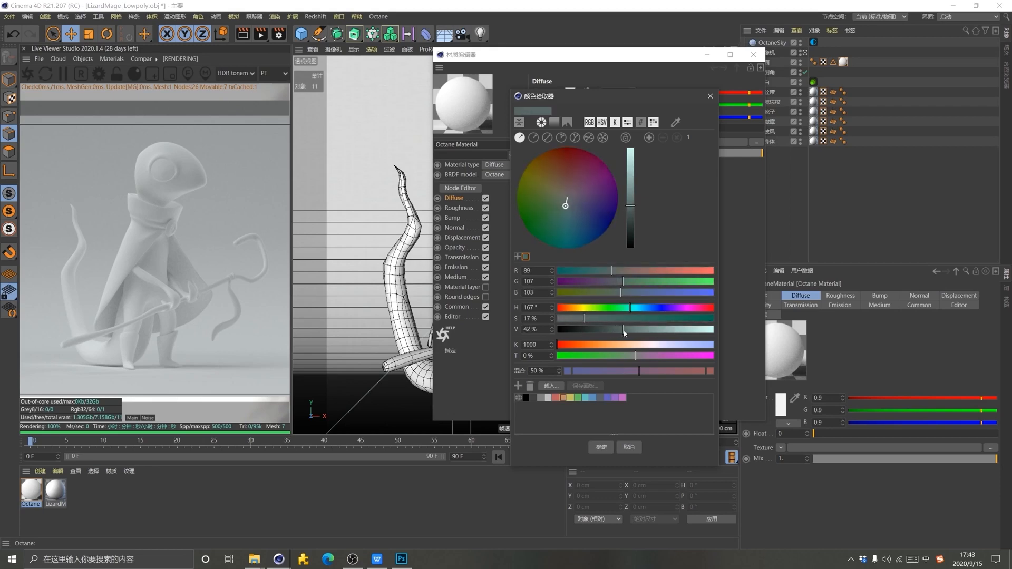
pyautogui.click(613, 447)
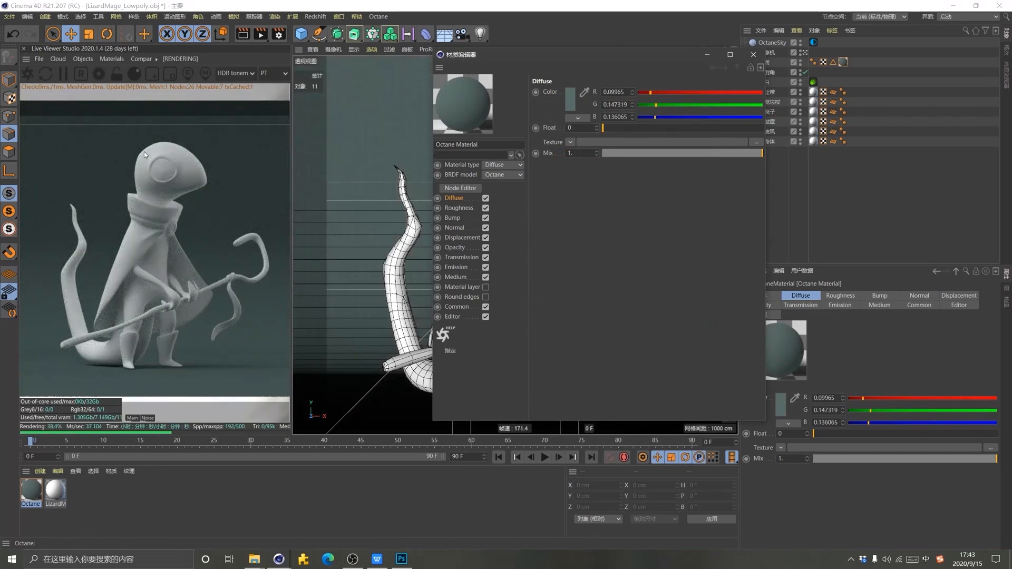
pyautogui.click(754, 54)
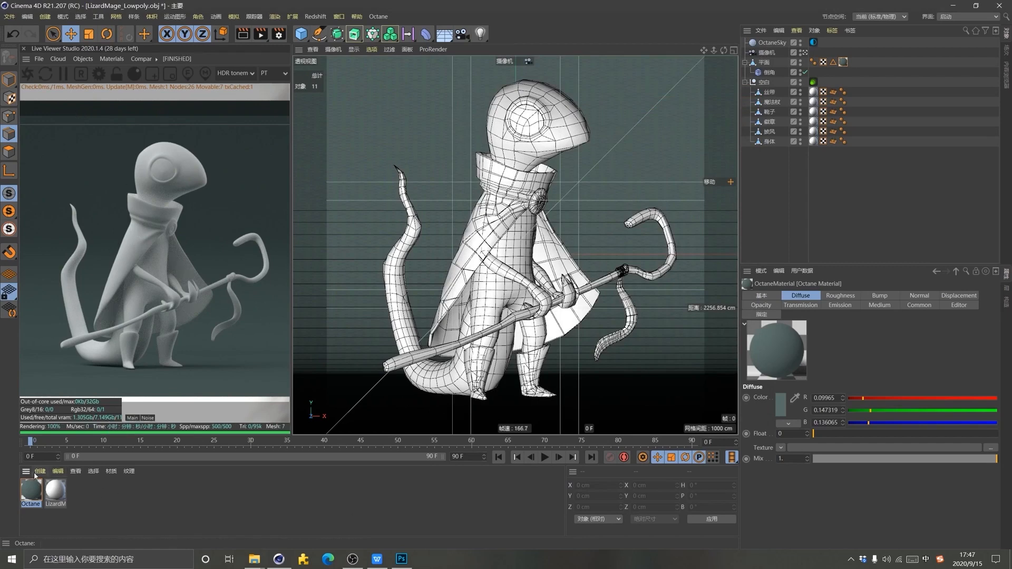
# Create a second Octane diffuse material and apply it to the lizard's body object (身体)
pyautogui.click(40, 471)
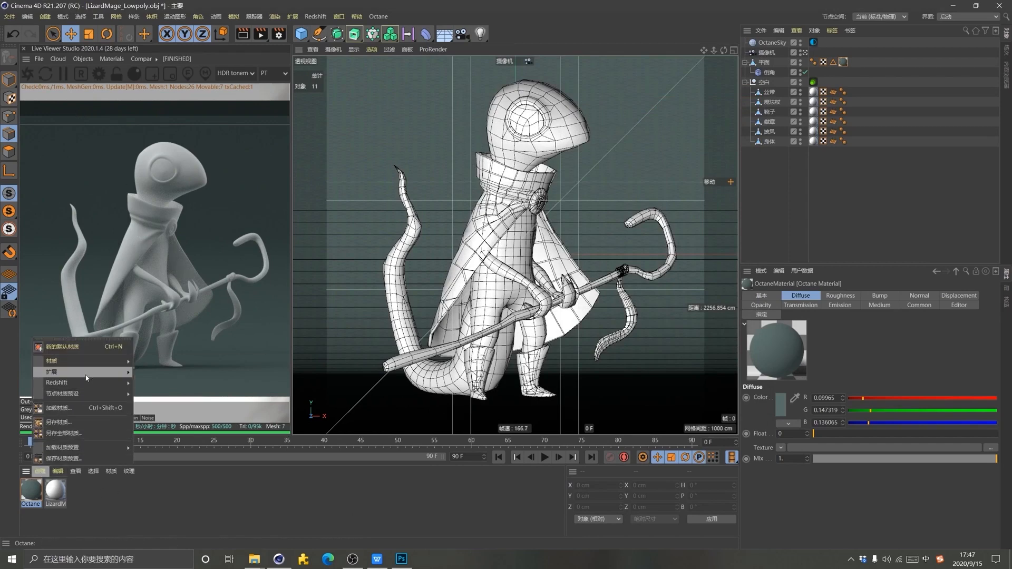
pyautogui.moveTo(79, 372)
pyautogui.moveTo(163, 371)
pyautogui.click(226, 403)
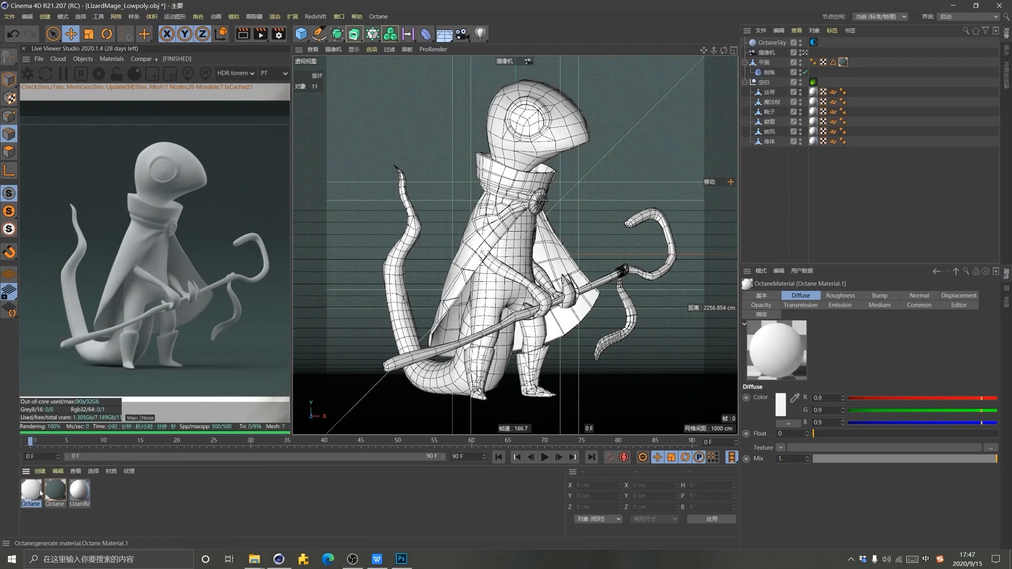
pyautogui.moveTo(155, 408); pyautogui.dragTo(777, 142)
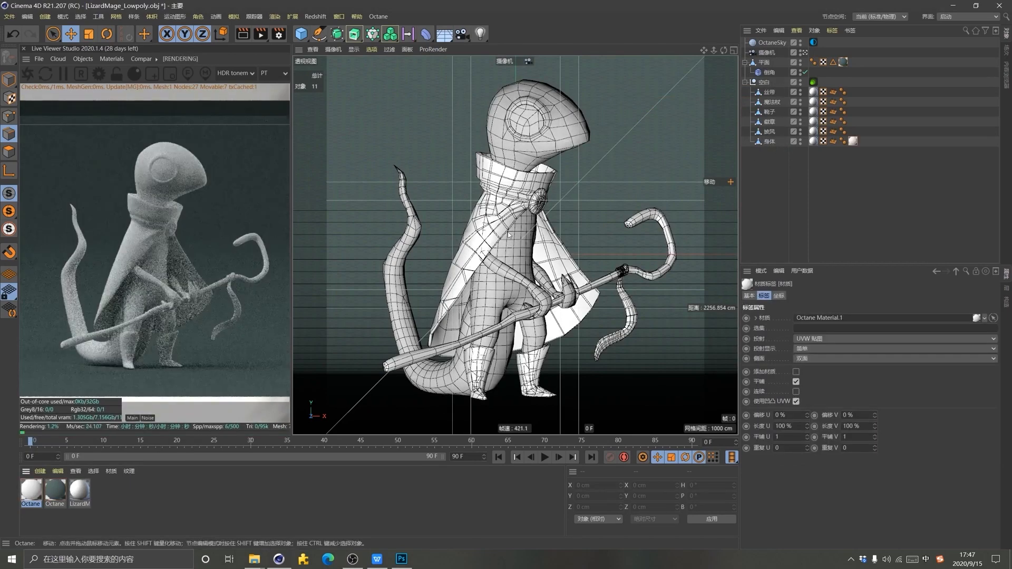
# Change the body's Octane material type to Glossy and close the material editor
pyautogui.doubleClick(31, 490)
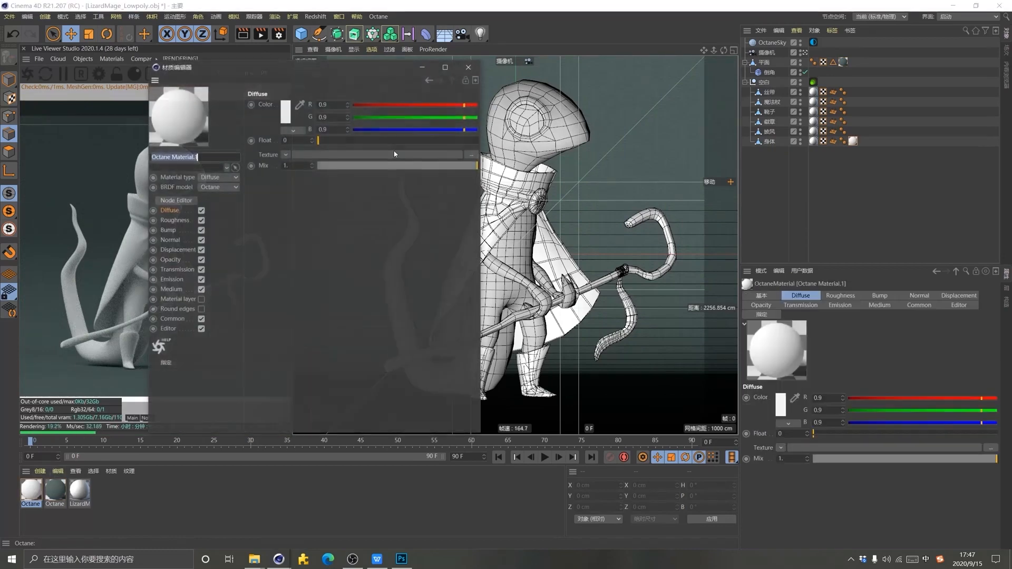
pyautogui.click(218, 177)
pyautogui.click(209, 199)
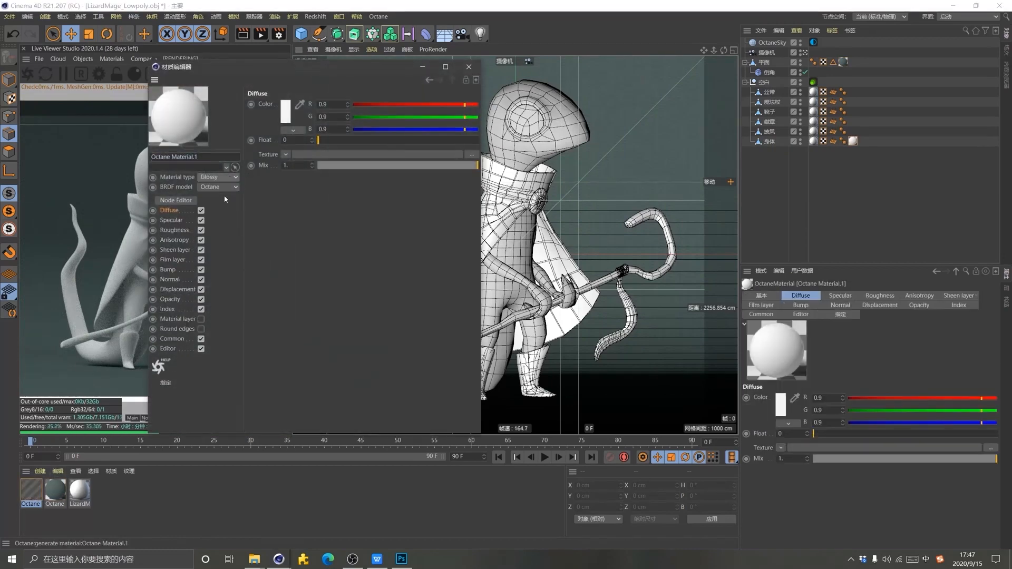
pyautogui.click(469, 66)
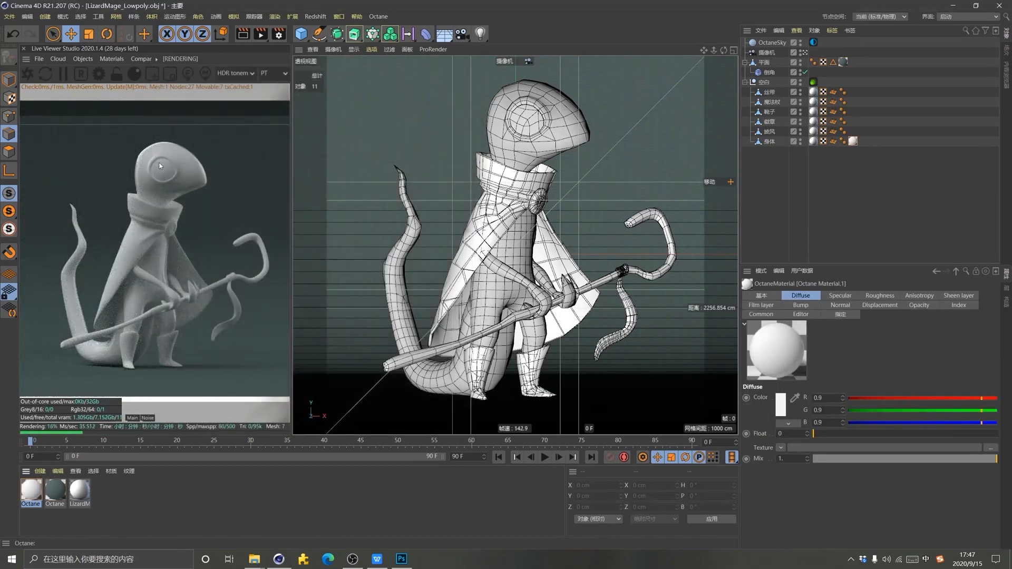
# Lock the Live Viewer resolution, frame the lizard's head up close and set a render region around it
pyautogui.click(116, 74)
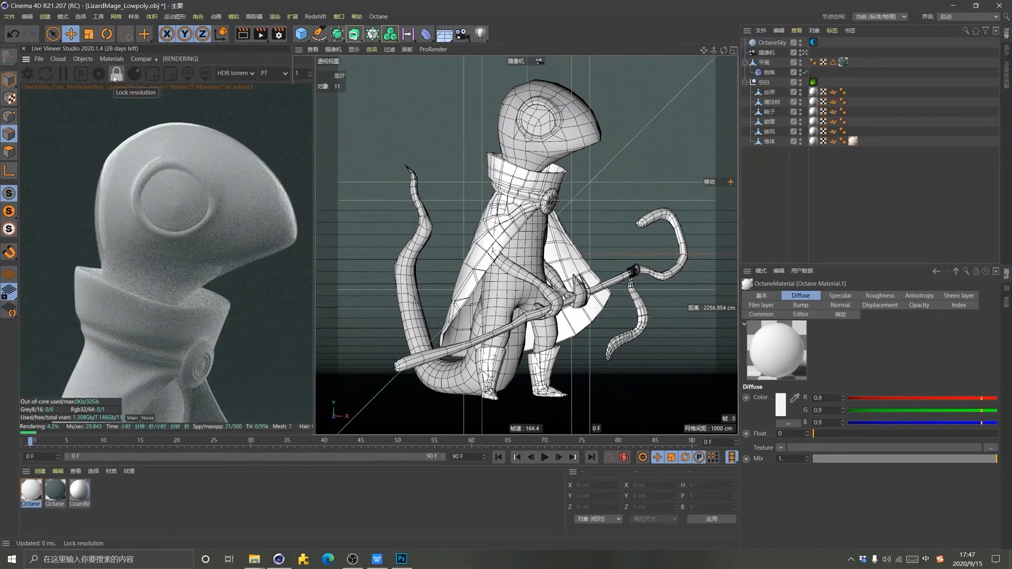
pyautogui.moveTo(238, 230); pyautogui.dragTo(189, 211, button='middle')
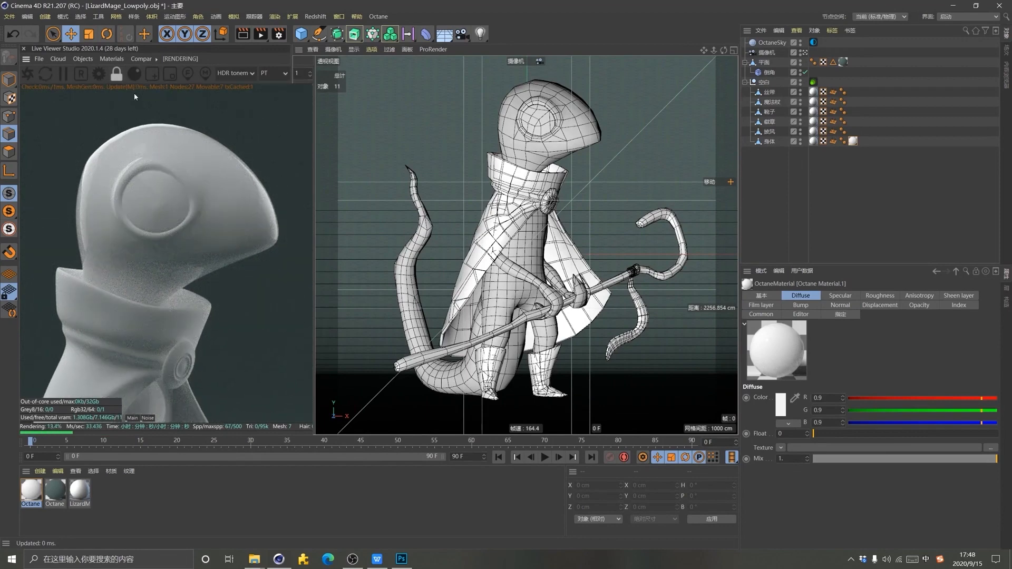
pyautogui.click(152, 73)
pyautogui.moveTo(36, 100); pyautogui.dragTo(298, 364)
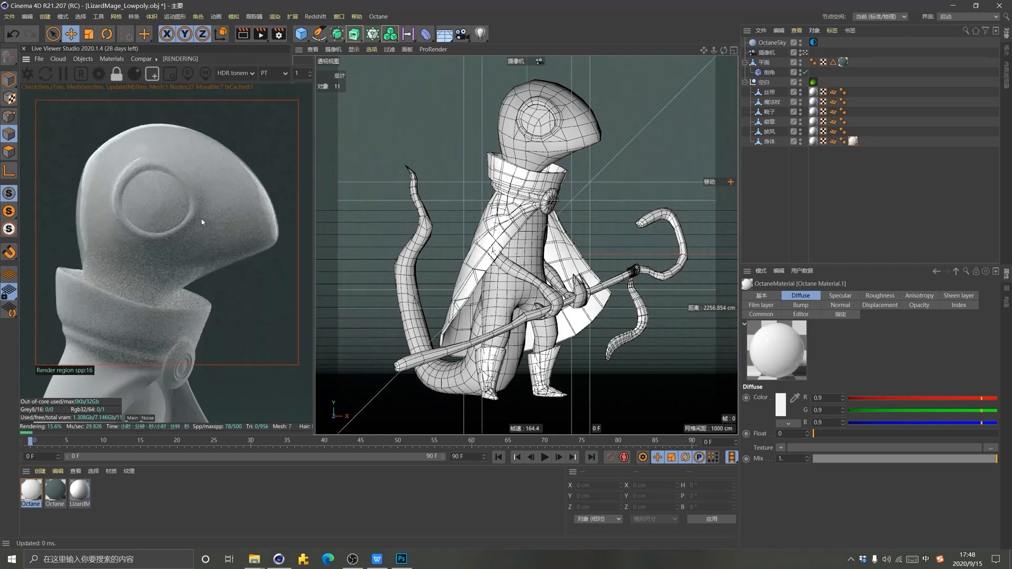
# Open the body material in the Octane Node Editor and bring in CLAY_bonus_map_05_NM.PSD as an image texture node
pyautogui.doubleClick(31, 490)
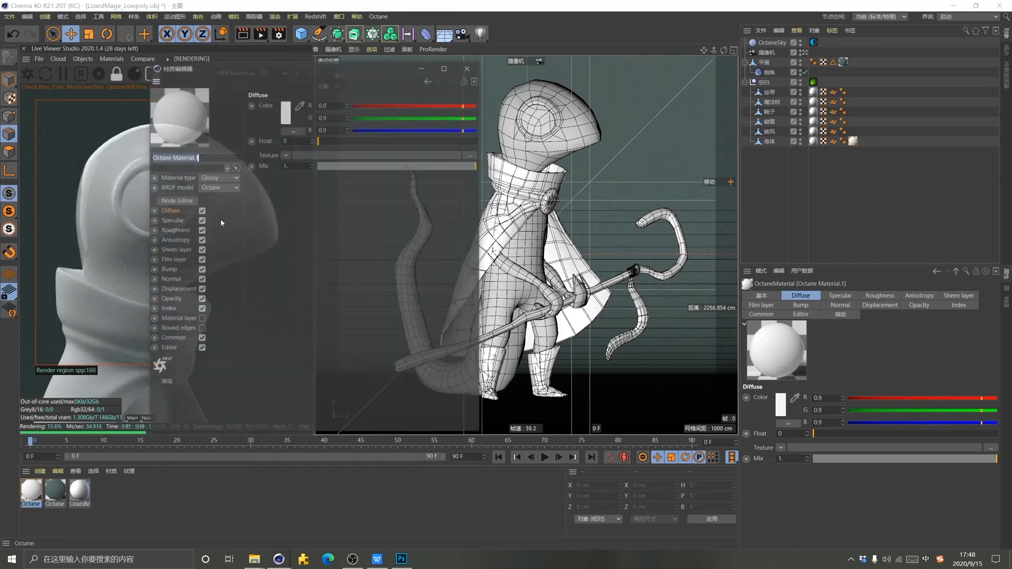
pyautogui.moveTo(272, 73); pyautogui.dragTo(557, 74)
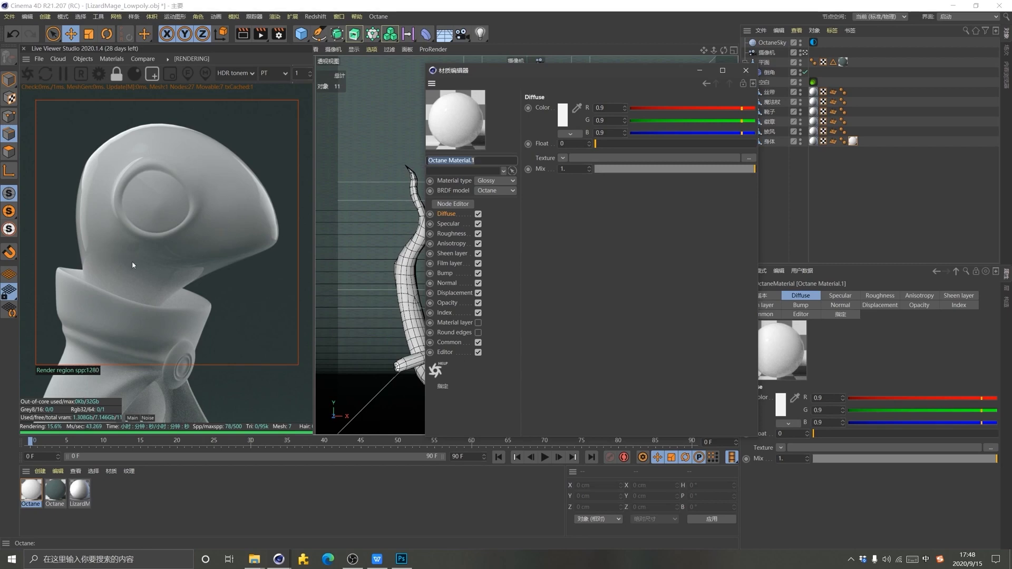
pyautogui.click(453, 203)
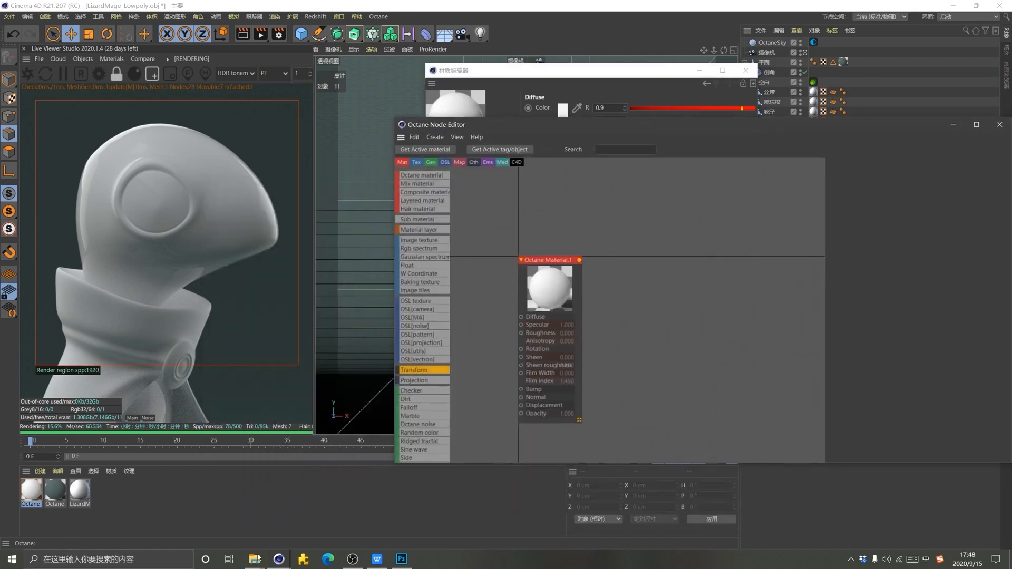
pyautogui.moveTo(254, 559)
pyautogui.click(260, 517)
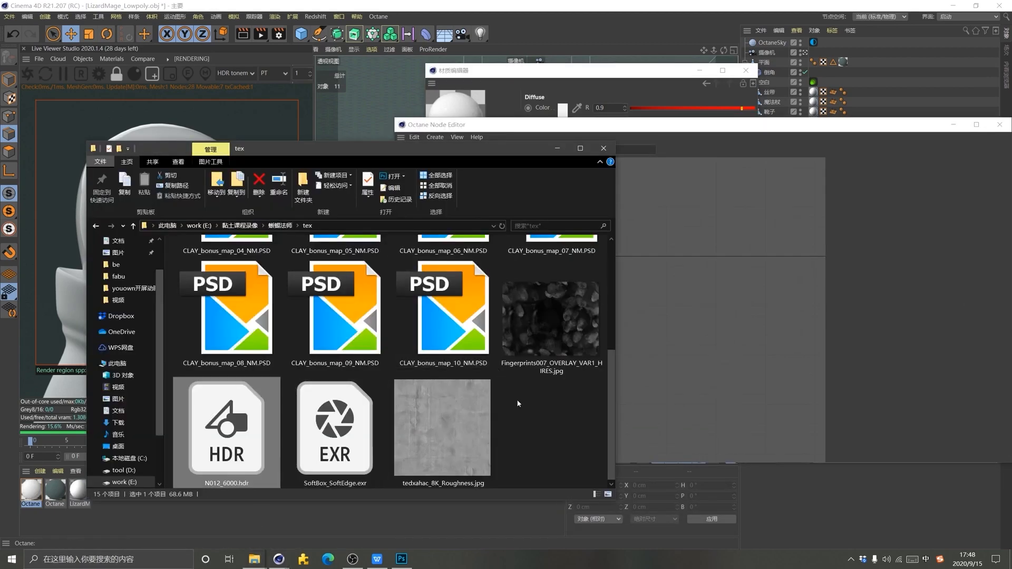
pyautogui.scroll(2, 618, 362)
pyautogui.scroll(1, 618, 361)
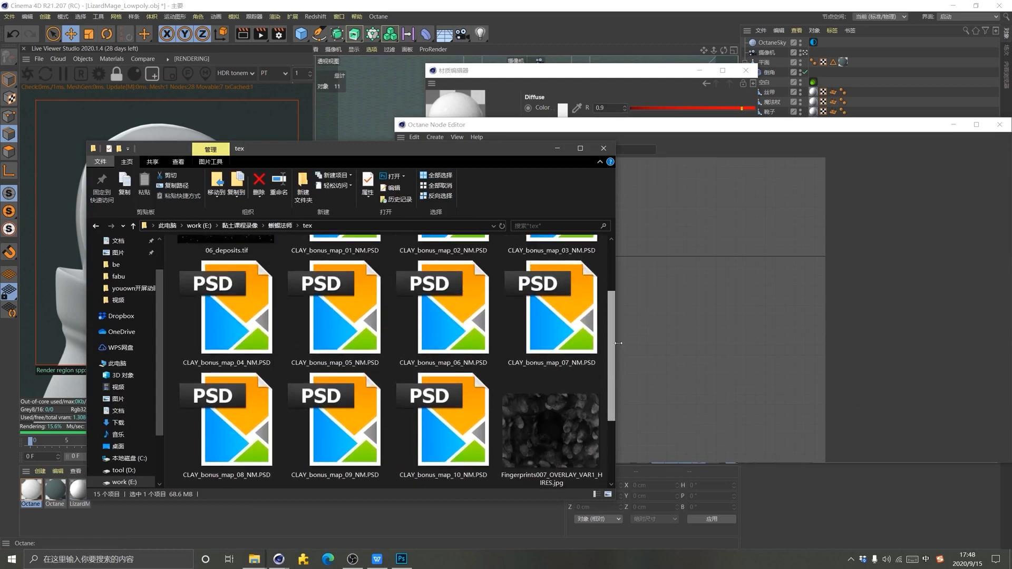
pyautogui.click(334, 311)
pyautogui.moveTo(739, 318); pyautogui.dragTo(459, 327)
pyautogui.moveTo(548, 286); pyautogui.dragTo(604, 267)
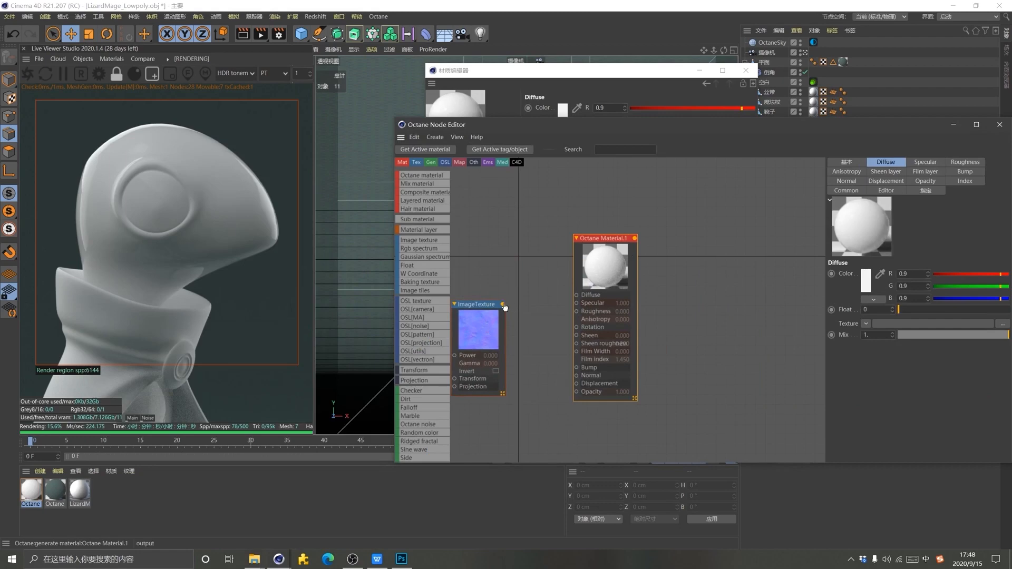
# Connect the clay map's image texture to the body material's Normal input and space the nodes apart
pyautogui.moveTo(503, 305); pyautogui.dragTo(578, 376)
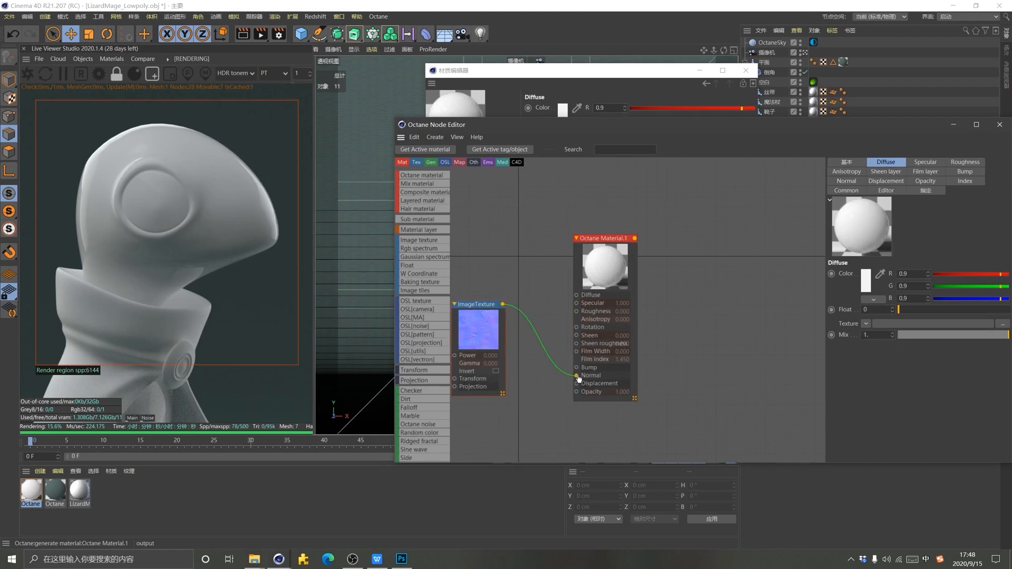
pyautogui.moveTo(499, 338); pyautogui.dragTo(524, 359)
pyautogui.moveTo(606, 238); pyautogui.dragTo(660, 225)
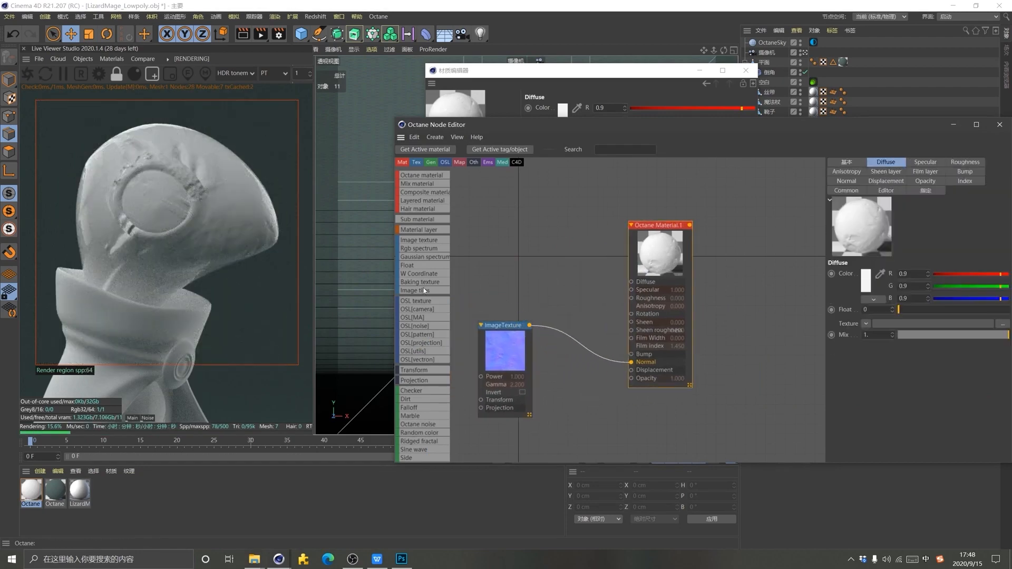
# Solo the image texture node to inspect how the normal map lies on the lizard's head
pyautogui.moveTo(501, 354); pyautogui.dragTo(542, 344)
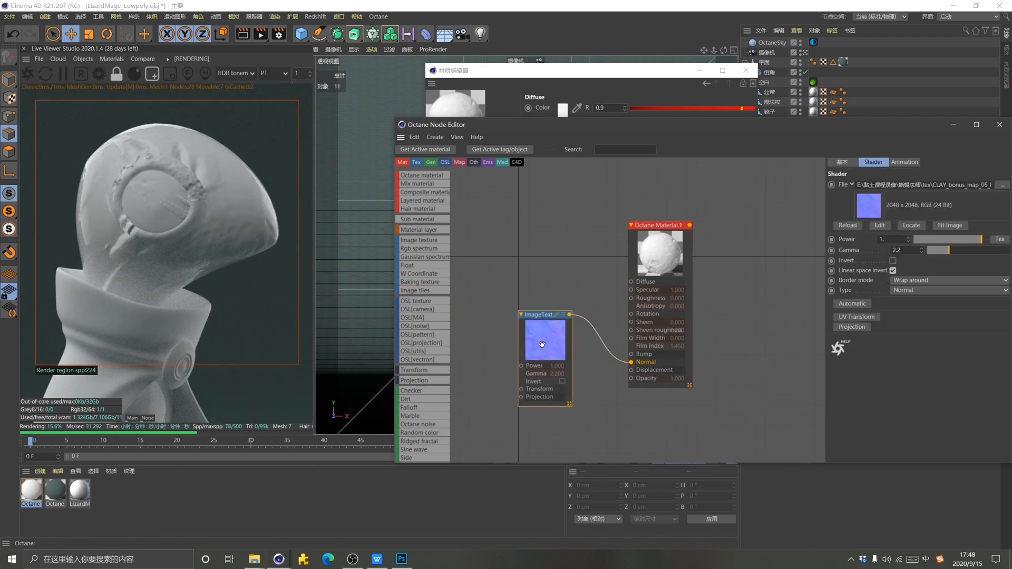
pyautogui.rightClick(547, 344)
pyautogui.click(542, 333)
pyautogui.rightClick(545, 338)
pyautogui.click(561, 342)
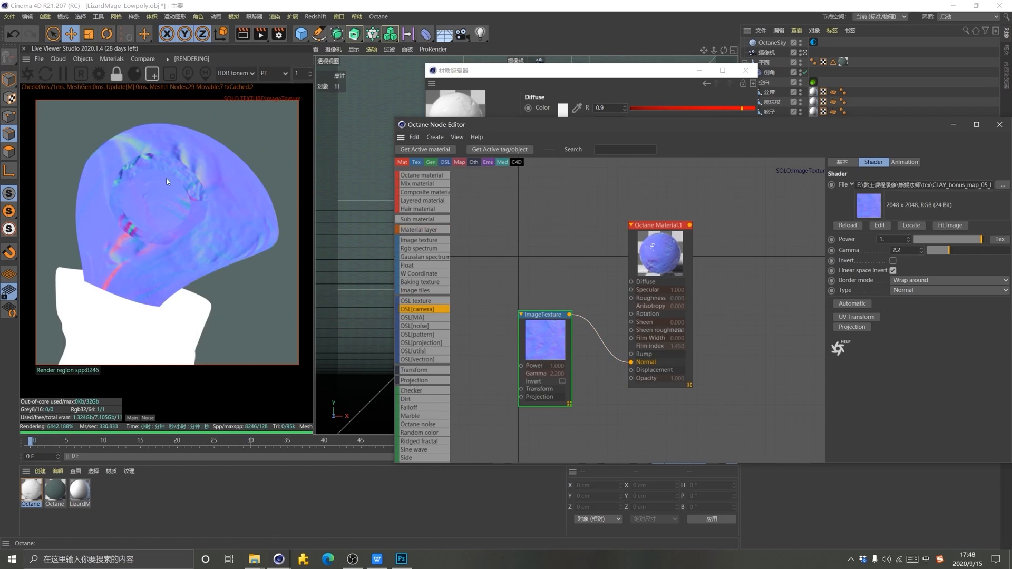
# Insert a Triplanar node between the image texture and the material's Normal input, feeding the texture into X+
pyautogui.moveTo(659, 256); pyautogui.dragTo(714, 228)
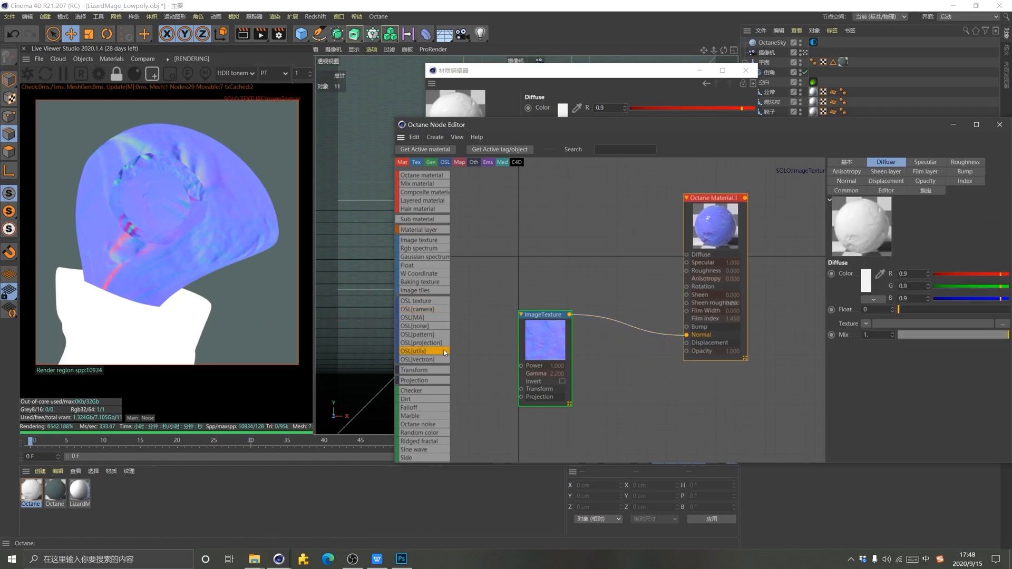
pyautogui.scroll(-6, 429, 384)
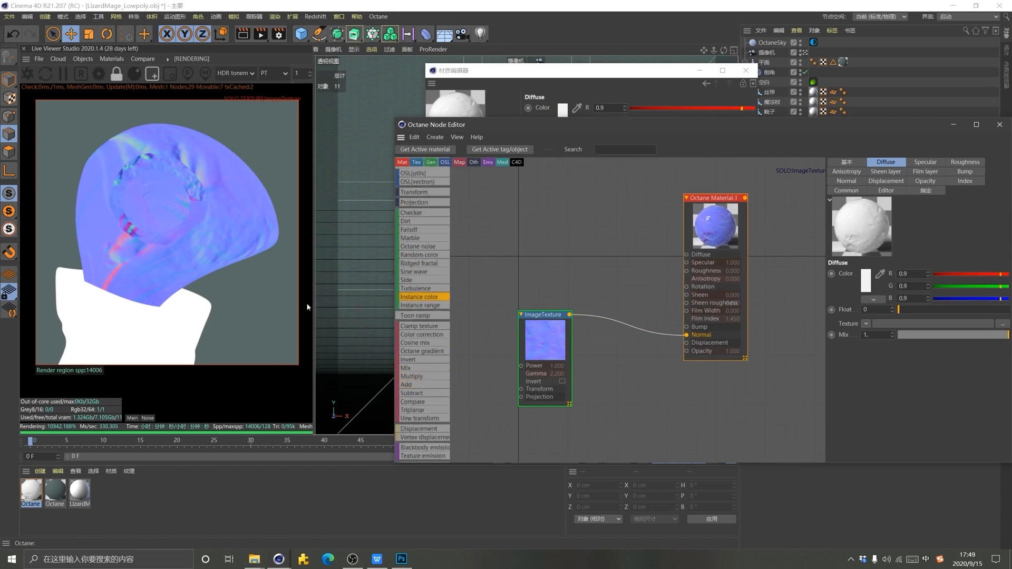
pyautogui.scroll(-2, 423, 403)
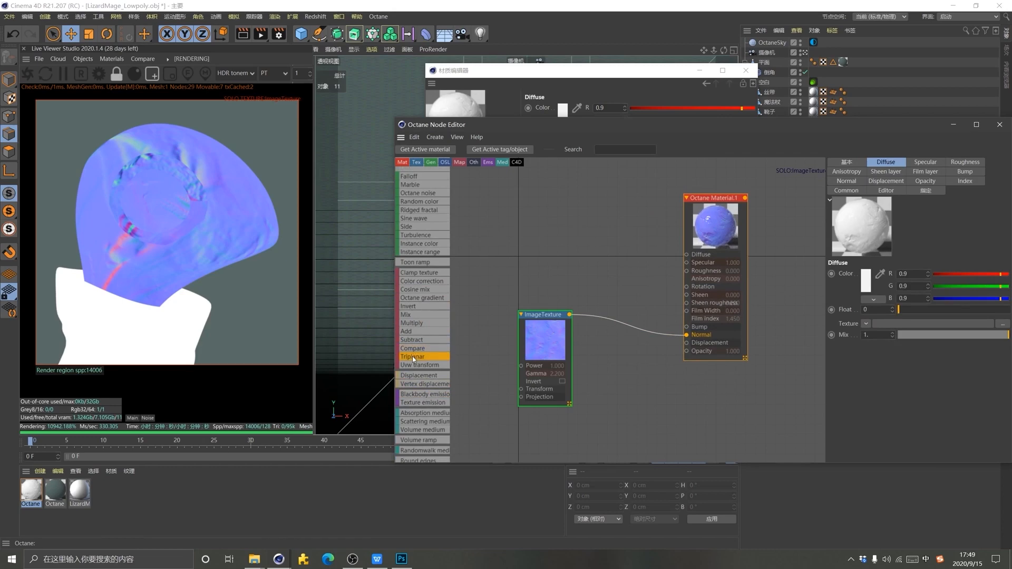
pyautogui.moveTo(413, 354); pyautogui.dragTo(603, 350)
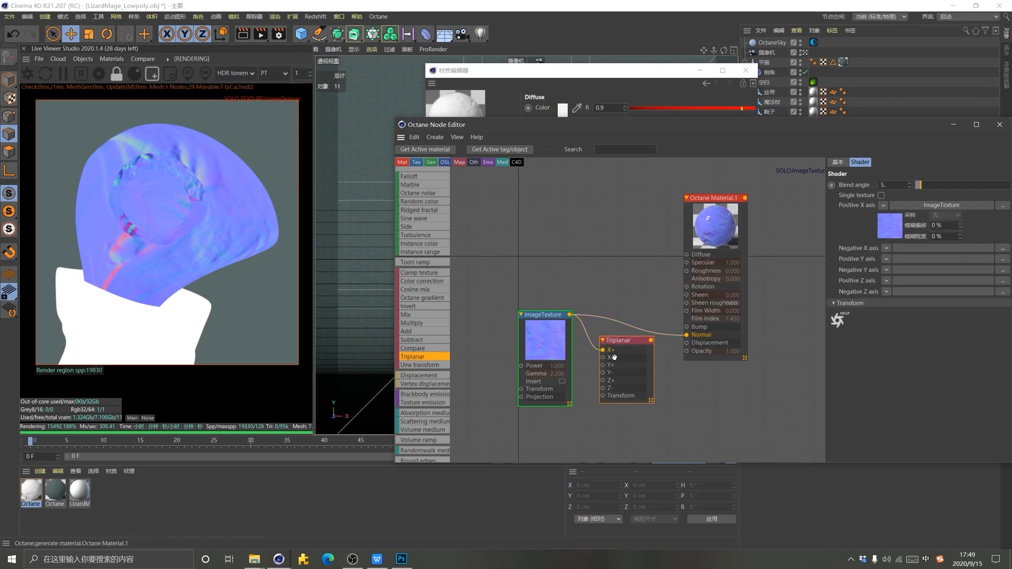
pyautogui.moveTo(651, 340); pyautogui.dragTo(688, 338)
# Switch the solo preview from the image texture to the Triplanar node
pyautogui.rightClick(628, 340)
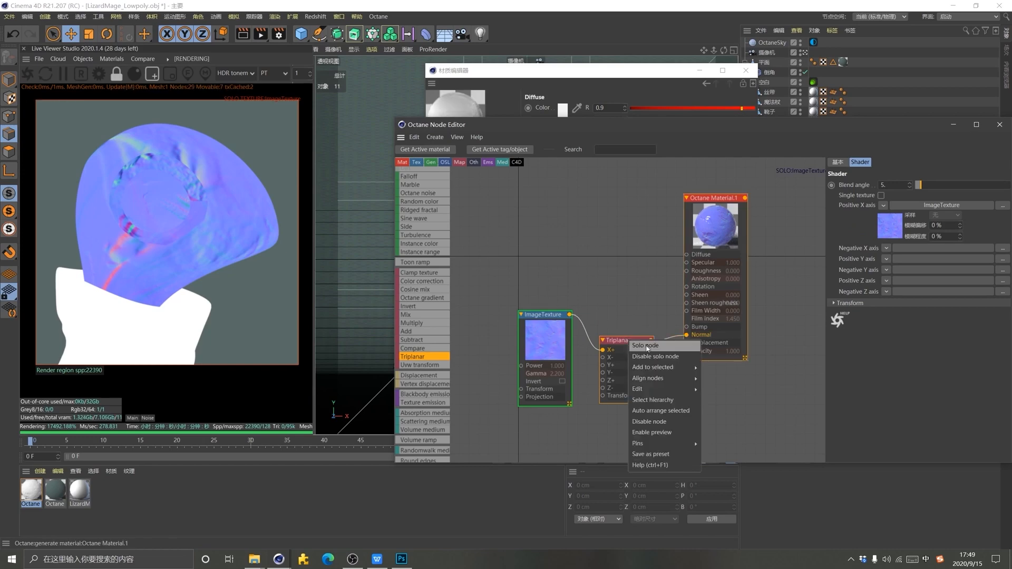
pyautogui.click(646, 345)
pyautogui.rightClick(556, 337)
pyautogui.click(568, 343)
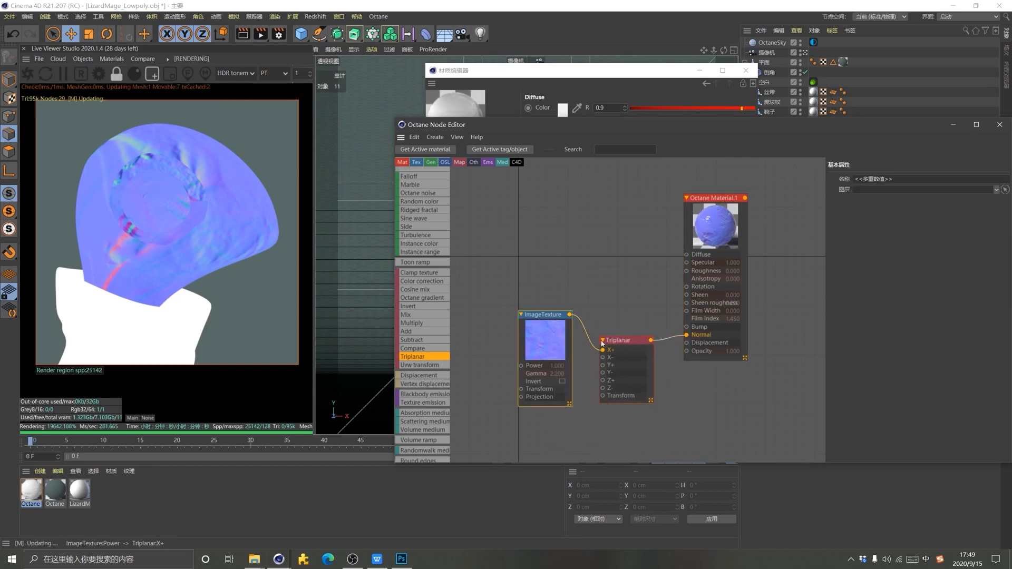
pyautogui.rightClick(630, 342)
pyautogui.click(641, 348)
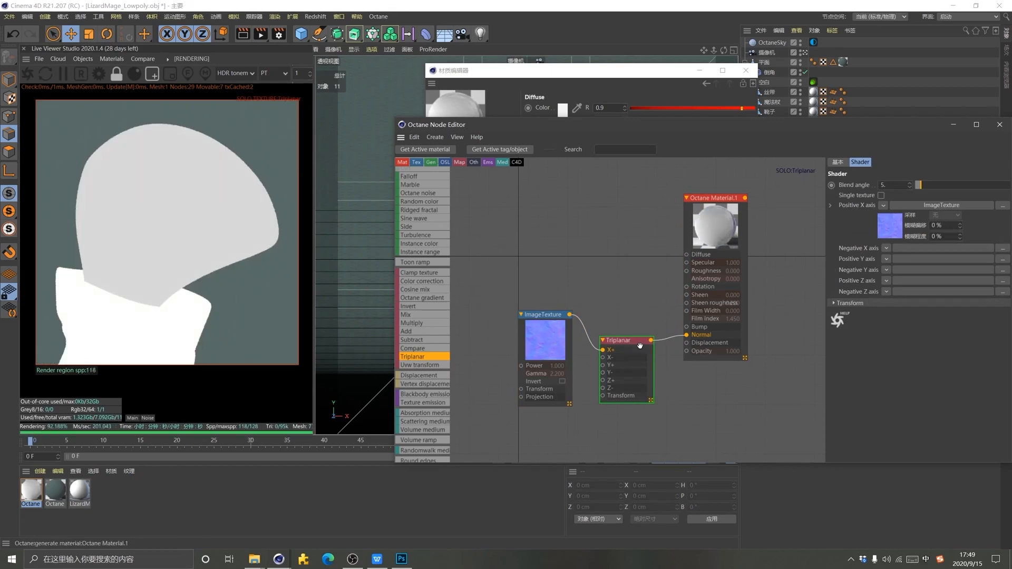
# Add a Texture Projection node to the image texture and set its projection to Triplanar
pyautogui.click(546, 345)
pyautogui.click(852, 327)
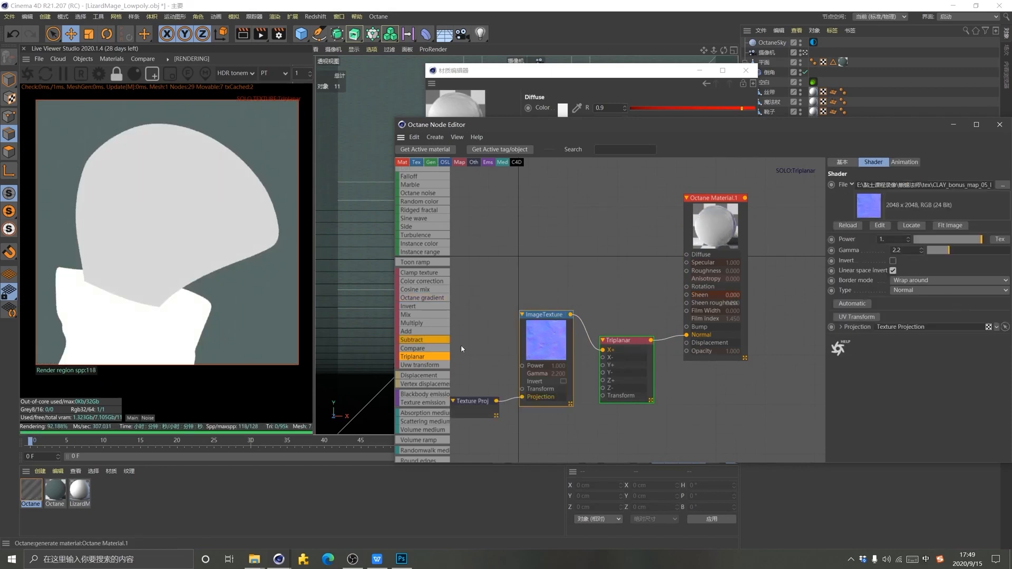
pyautogui.click(474, 393)
pyautogui.click(928, 185)
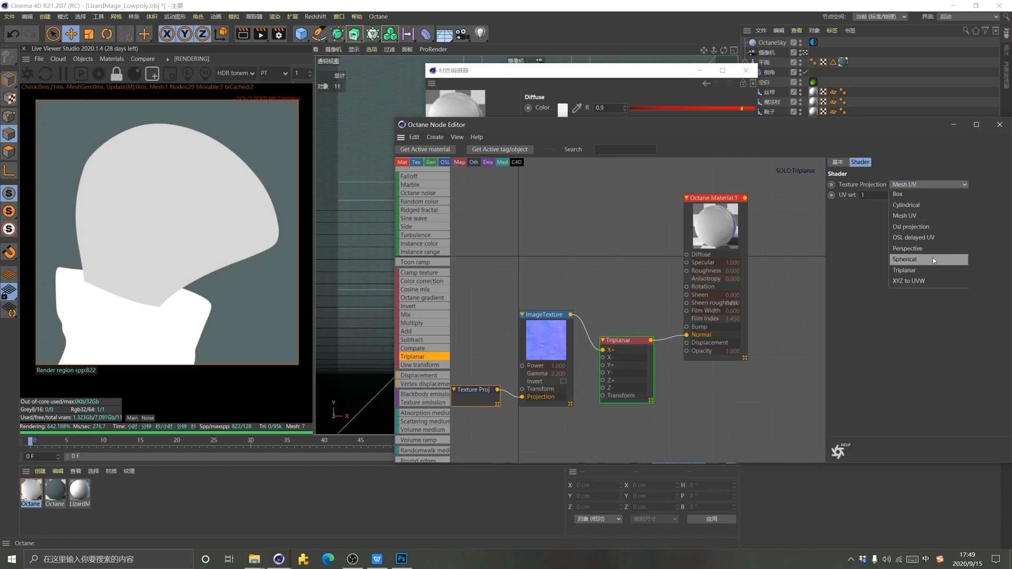
pyautogui.click(920, 273)
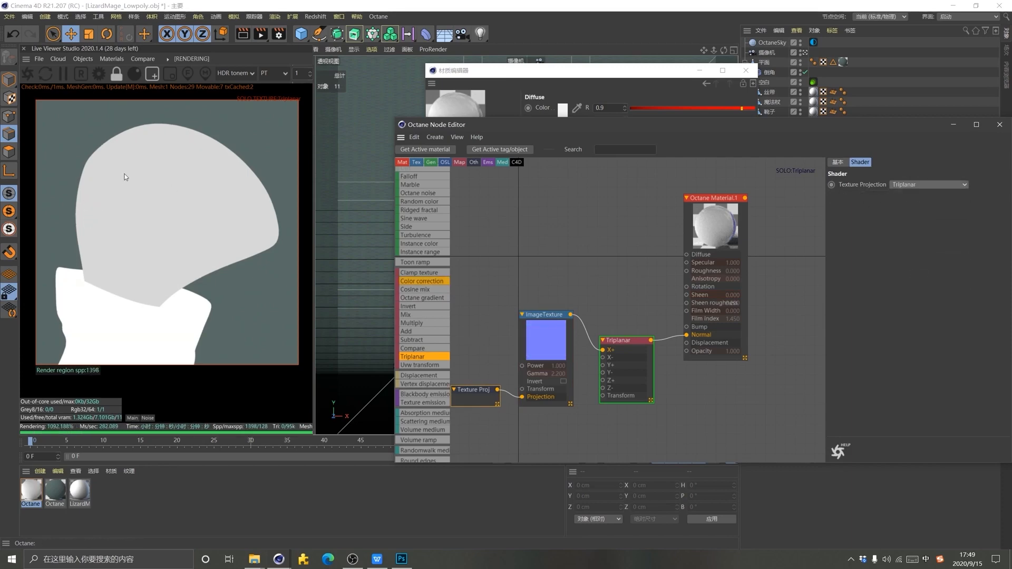
# Enable Single texture on the Triplanar node and line the node up between the image texture and the material
pyautogui.click(628, 340)
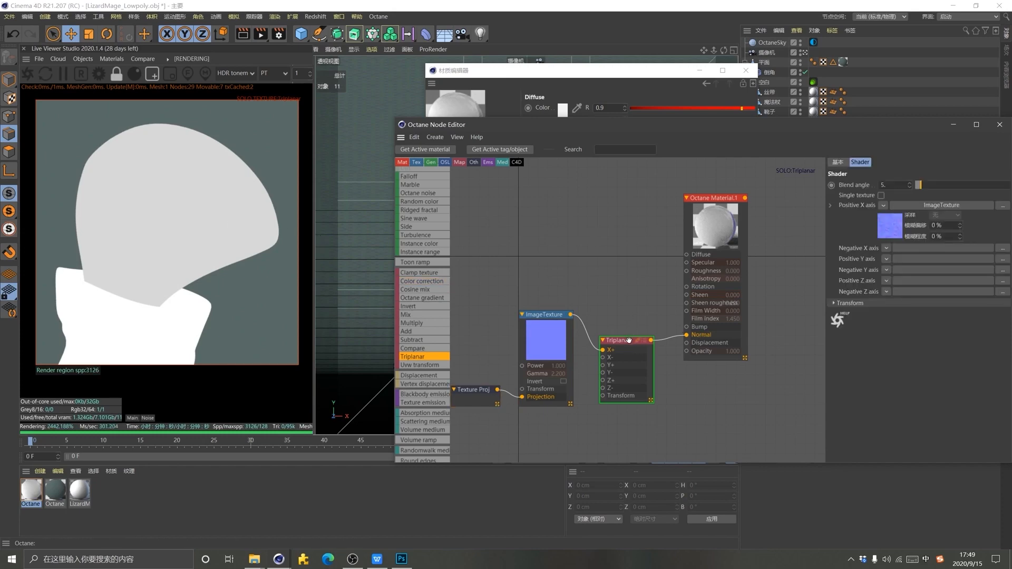
pyautogui.click(881, 195)
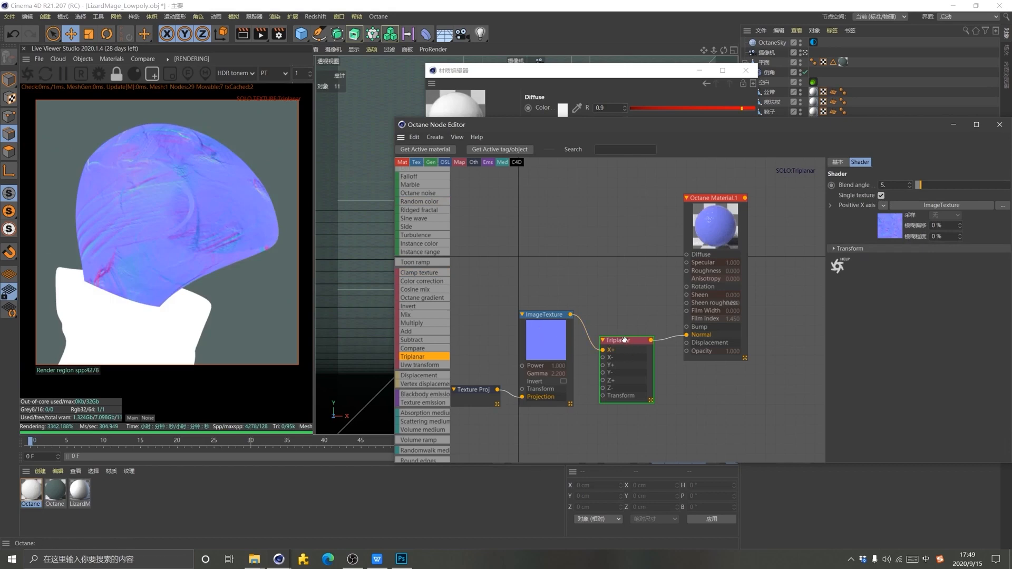
pyautogui.moveTo(614, 351); pyautogui.dragTo(615, 343)
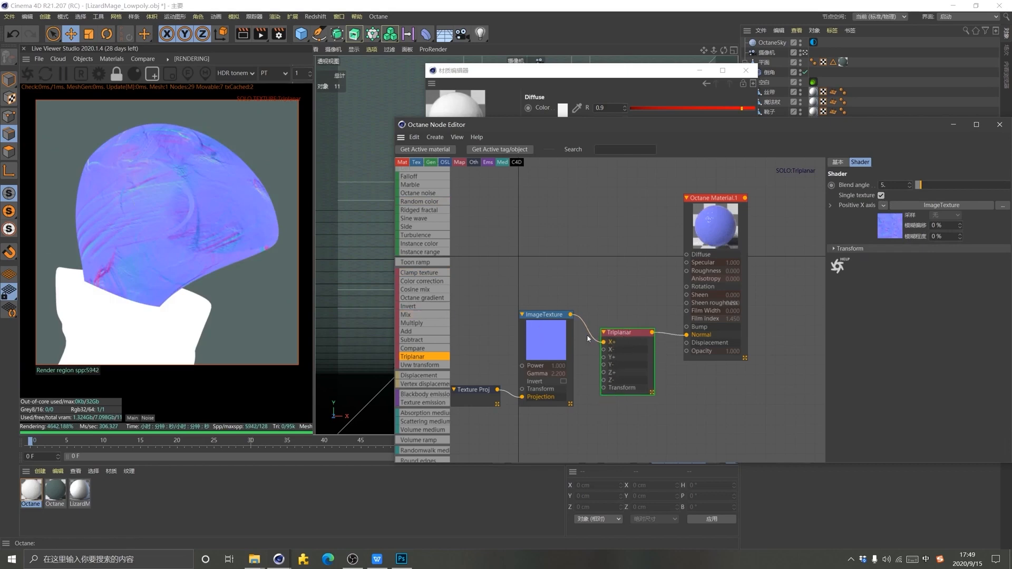
pyautogui.moveTo(629, 331); pyautogui.dragTo(630, 308)
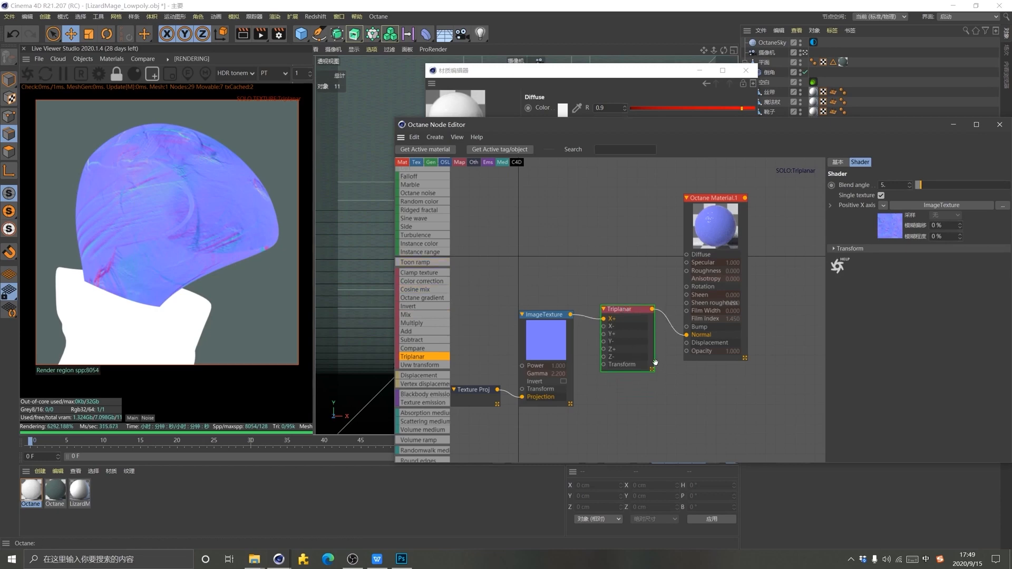
# Move the live render view to the lizard's lower body and set a new render region over its thigh area
pyautogui.click(152, 74)
pyautogui.moveTo(175, 370); pyautogui.dragTo(246, 218, button='middle')
pyautogui.click(151, 74)
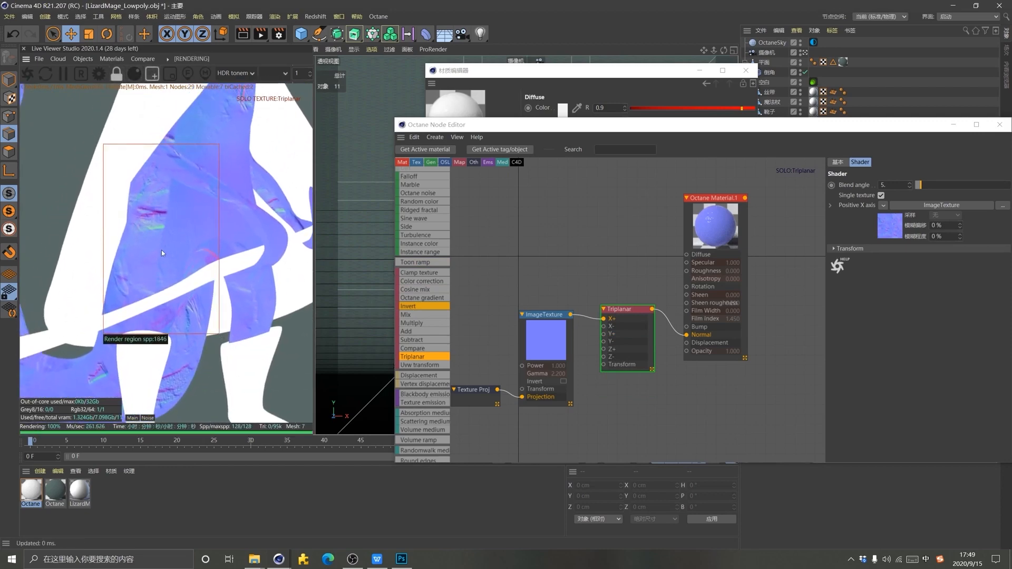
# Move the Node Editor clear of the material preview and raise the Triplanar node's blend angle to about 39.7
pyautogui.click(627, 314)
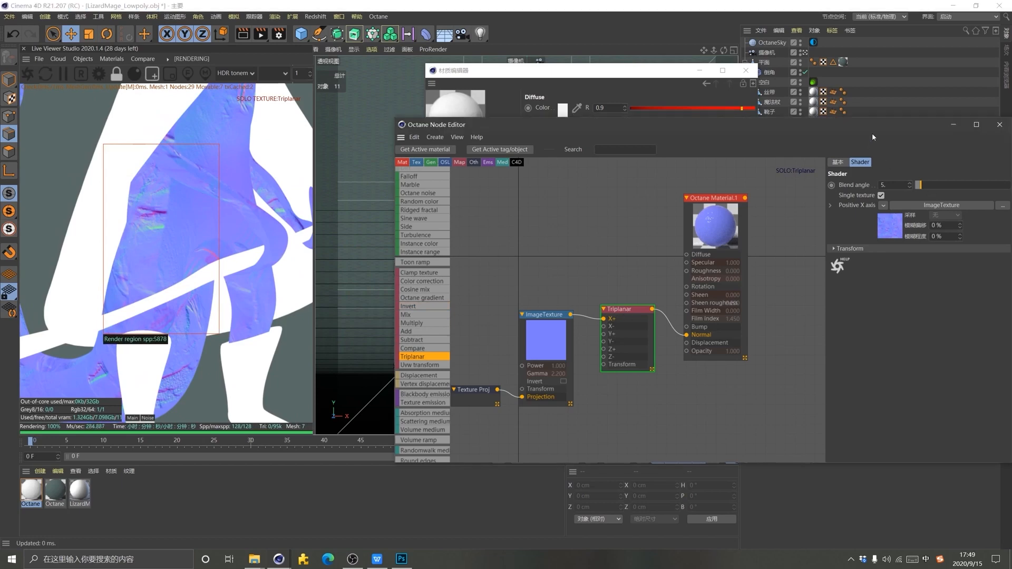
pyautogui.moveTo(872, 132); pyautogui.dragTo(784, 183)
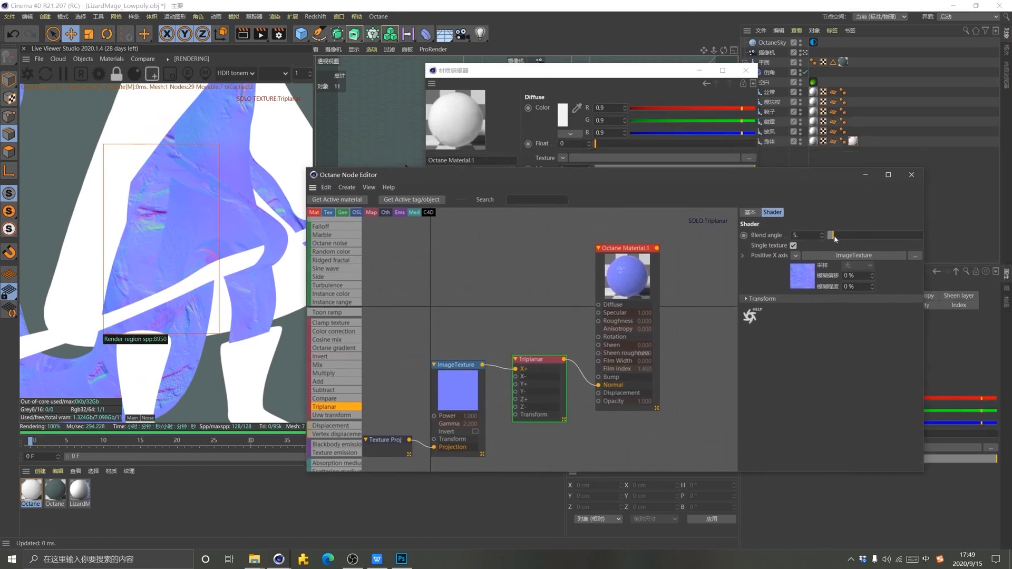
pyautogui.moveTo(834, 235); pyautogui.dragTo(861, 237)
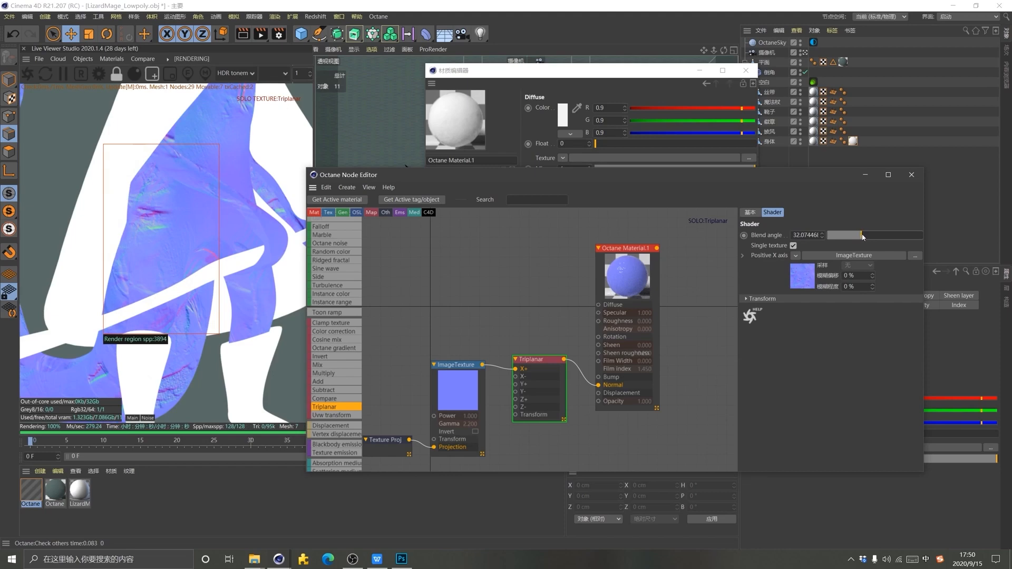
pyautogui.moveTo(862, 237); pyautogui.dragTo(869, 237)
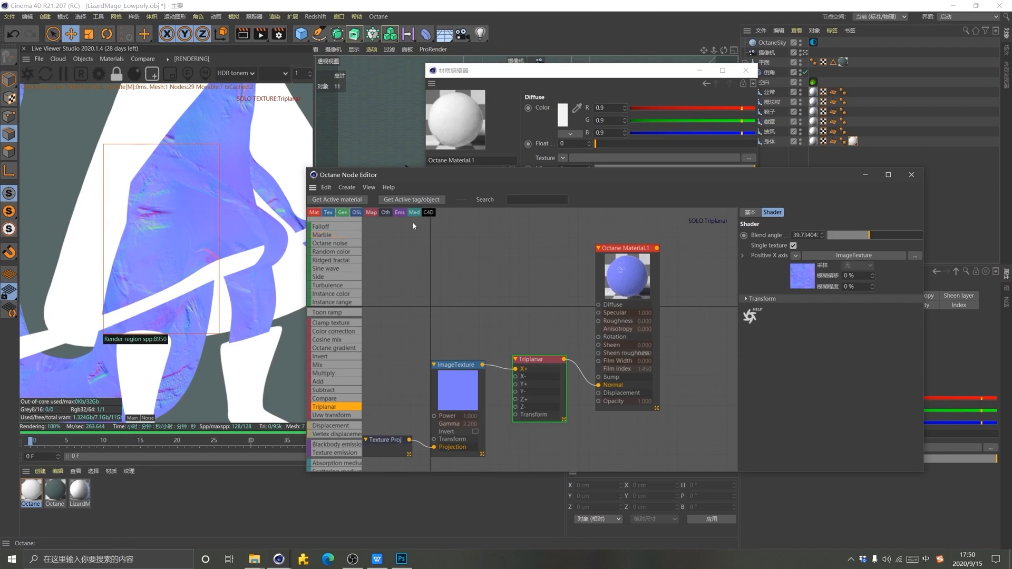
# Add a blend cube transform to the Triplanar node and scale it uniformly to about 0.36
pyautogui.click(799, 300)
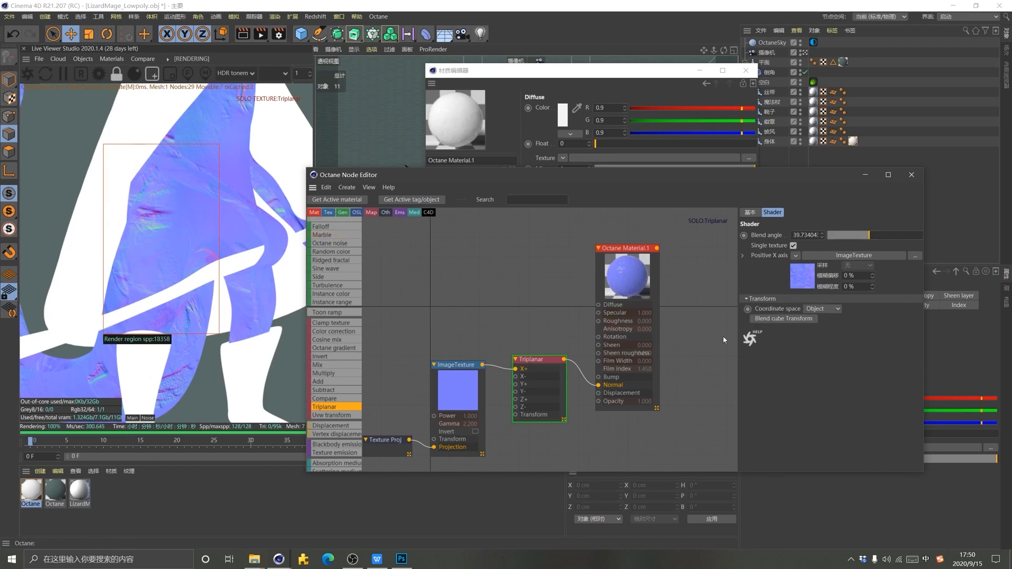
pyautogui.click(782, 319)
pyautogui.moveTo(484, 418); pyautogui.dragTo(502, 458)
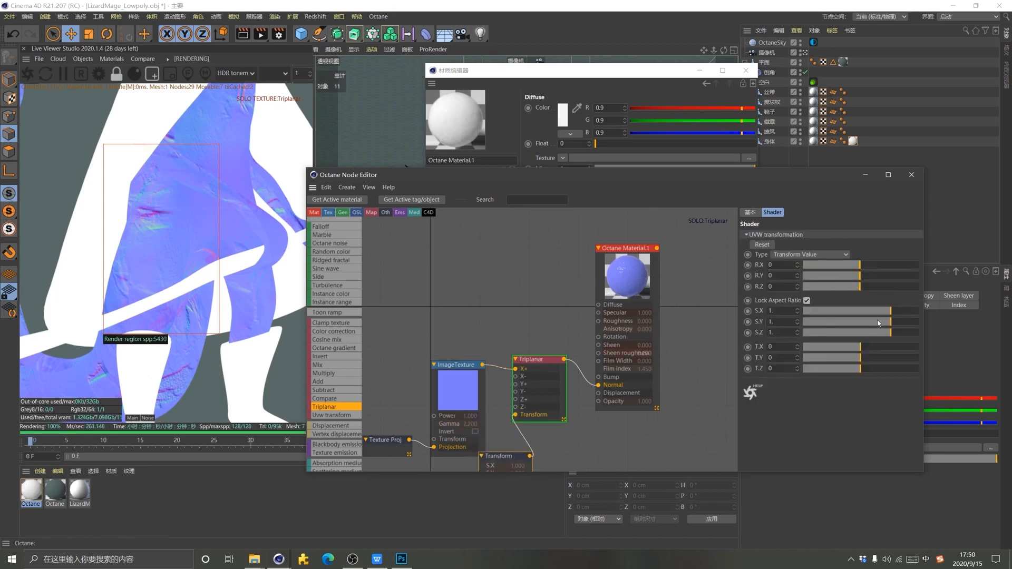
pyautogui.moveTo(890, 313); pyautogui.dragTo(877, 314)
# Turn off the render region and examine the rescaled clay normal texture across the lizard's body in the live render
pyautogui.click(152, 73)
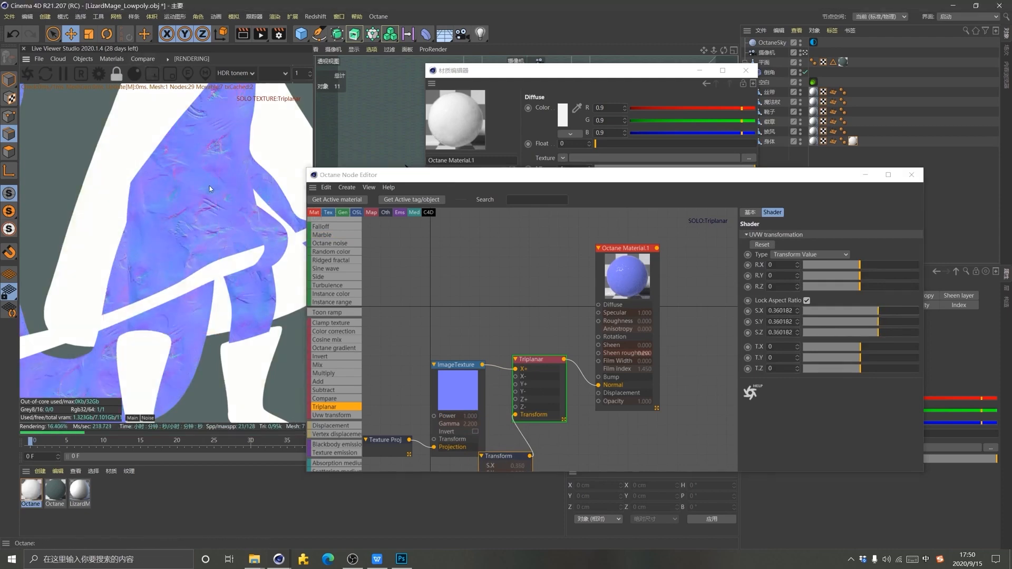
pyautogui.moveTo(147, 236); pyautogui.dragTo(140, 346)
pyautogui.moveTo(147, 148); pyautogui.dragTo(212, 352)
pyautogui.scroll(-1, 232, 196)
pyautogui.moveTo(193, 127); pyautogui.dragTo(179, 231)
pyautogui.scroll(-1, 538, 277)
# End the Triplanar node's solo preview, space out the material and Triplanar nodes, and bring the lizard's head into the live render
pyautogui.moveTo(596, 431); pyautogui.dragTo(576, 379, button='middle')
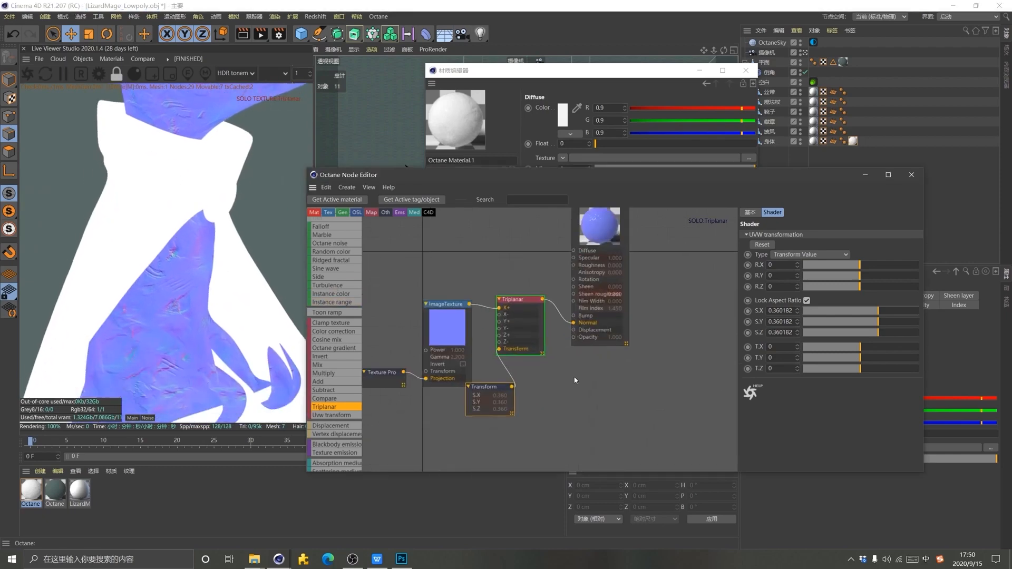
pyautogui.rightClick(518, 301)
pyautogui.click(532, 307)
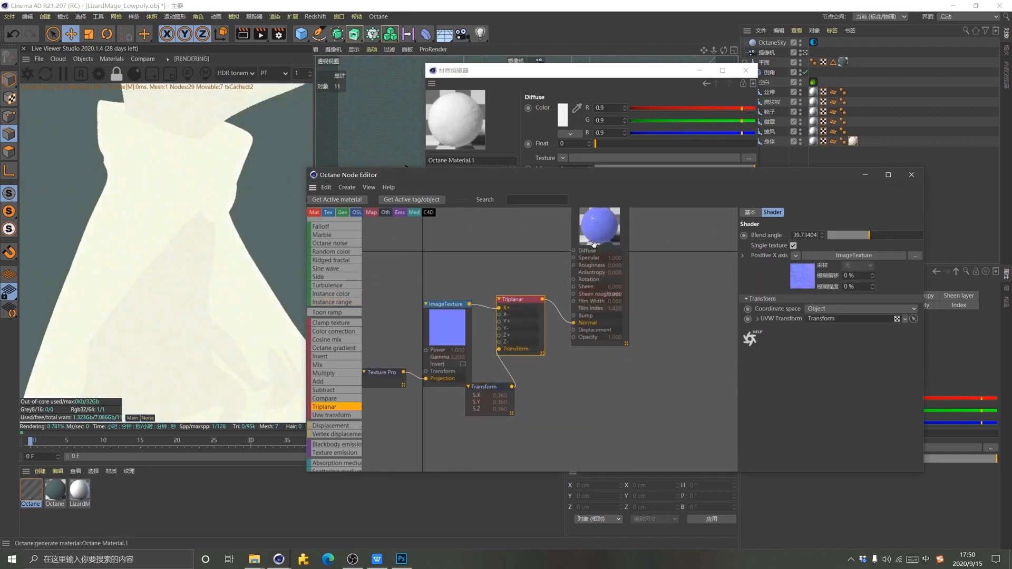
pyautogui.moveTo(595, 238); pyautogui.dragTo(645, 237)
pyautogui.moveTo(514, 299); pyautogui.dragTo(537, 308)
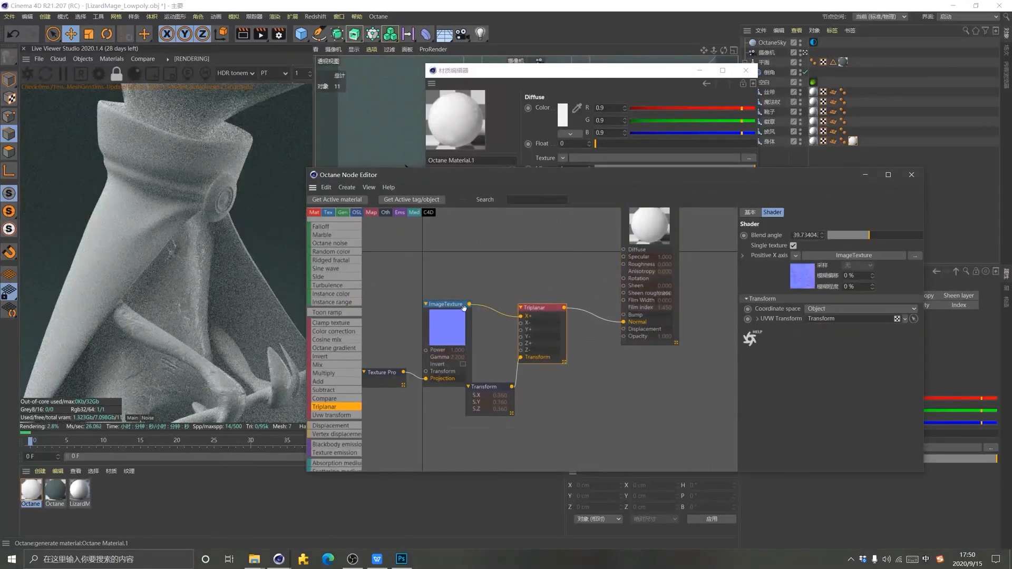
pyautogui.moveTo(199, 177); pyautogui.dragTo(192, 338, button='middle')
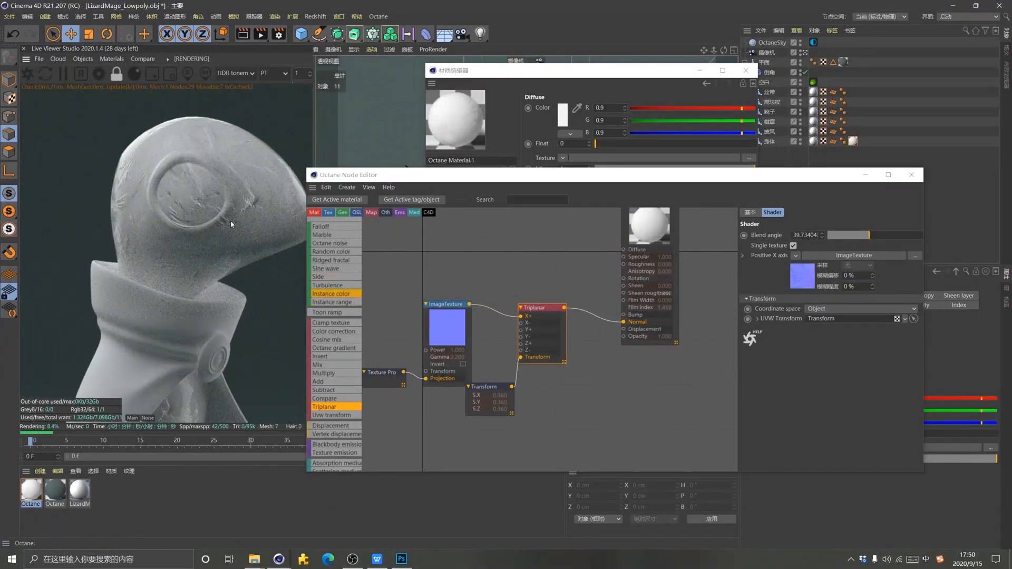
# Darken the body material's diffuse color to a near-black grey with 10% brightness
pyautogui.click(331, 291)
pyautogui.scroll(3, 331, 293)
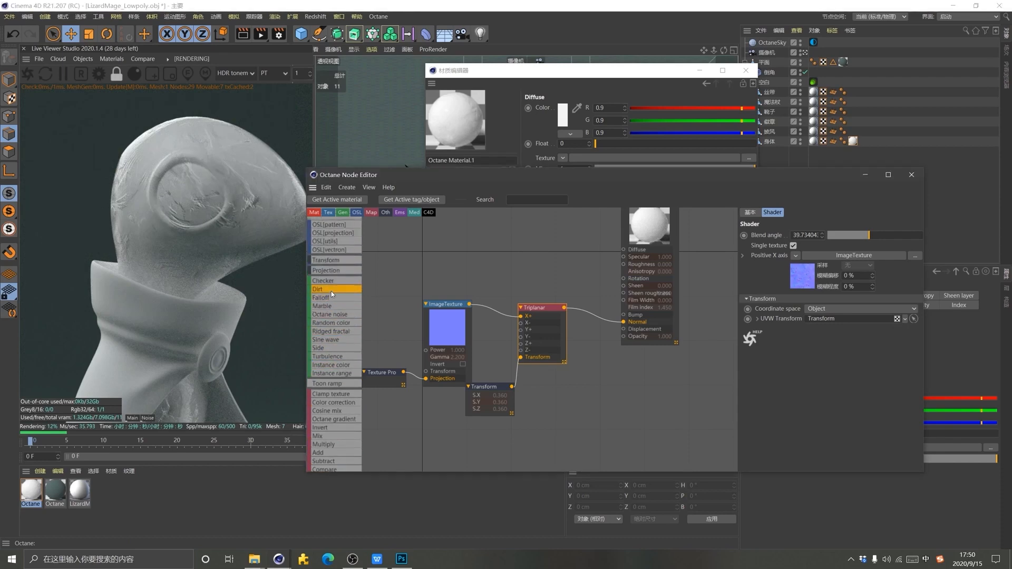
pyautogui.click(659, 229)
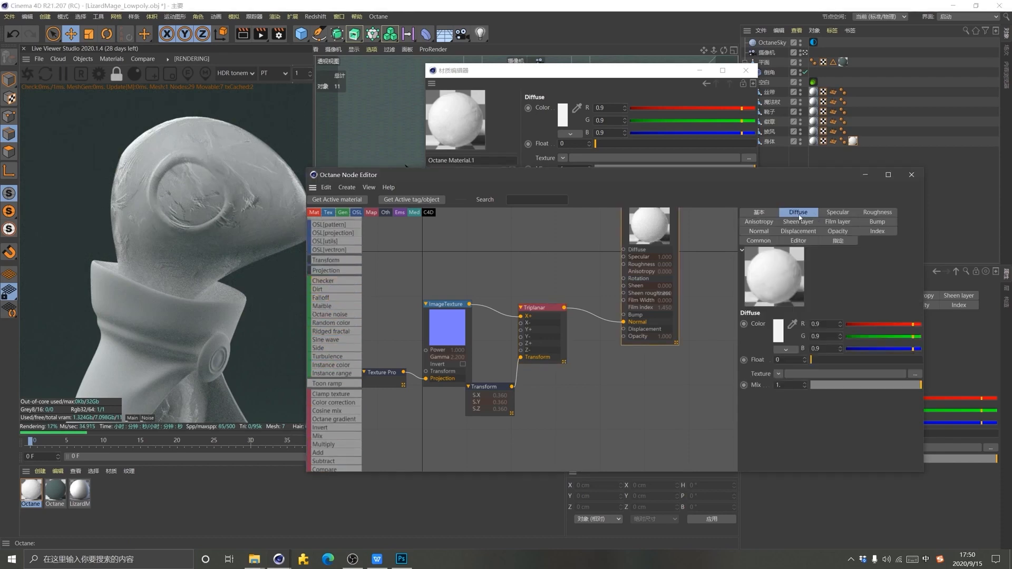
pyautogui.click(778, 331)
pyautogui.moveTo(796, 258); pyautogui.dragTo(797, 299)
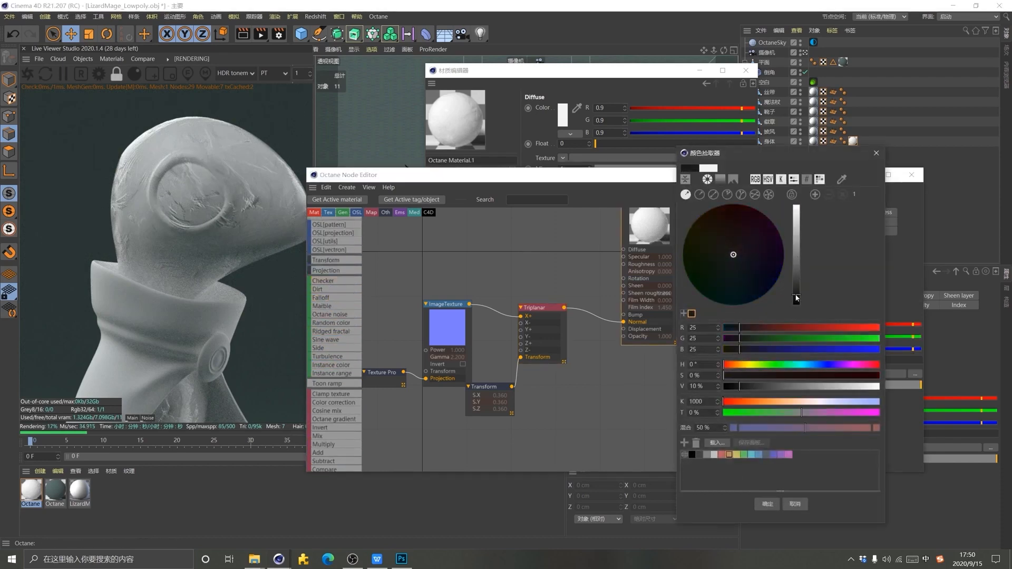
pyautogui.click(767, 504)
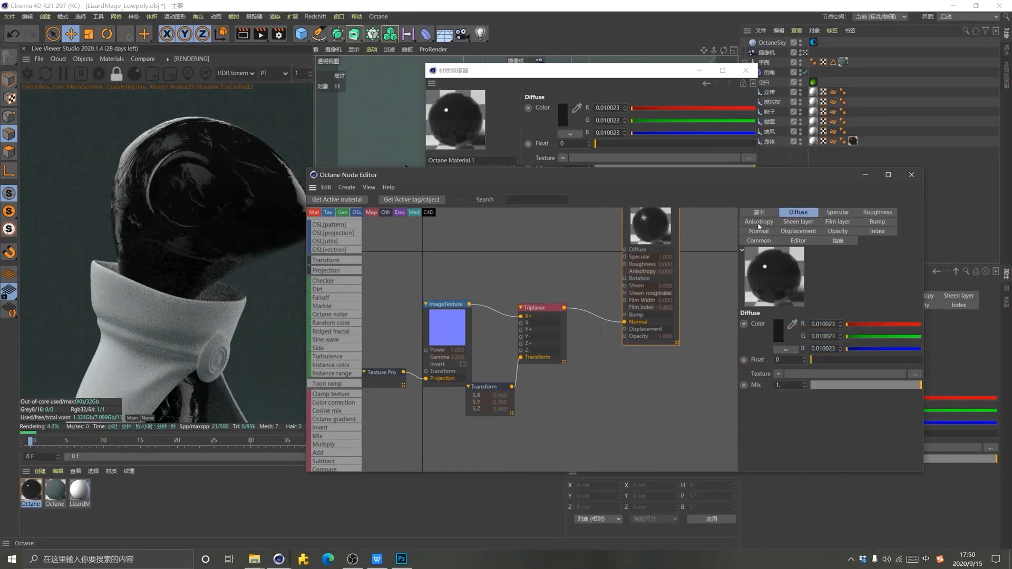
# Raise the body material's roughness to about 0.41 and check the surface on the tail and legs
pyautogui.click(878, 212)
pyautogui.moveTo(840, 360); pyautogui.dragTo(856, 360)
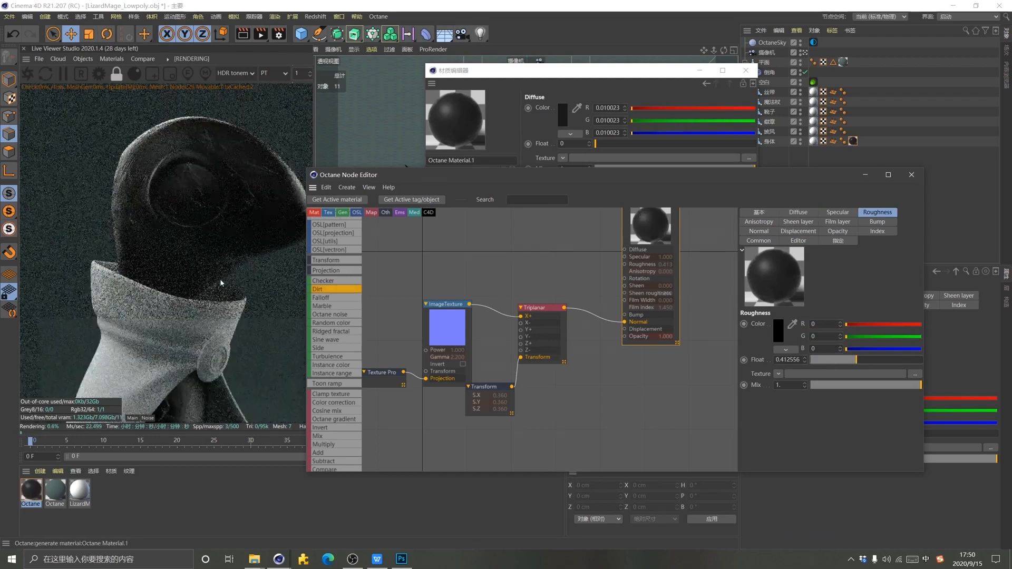
pyautogui.moveTo(164, 273); pyautogui.dragTo(260, 111)
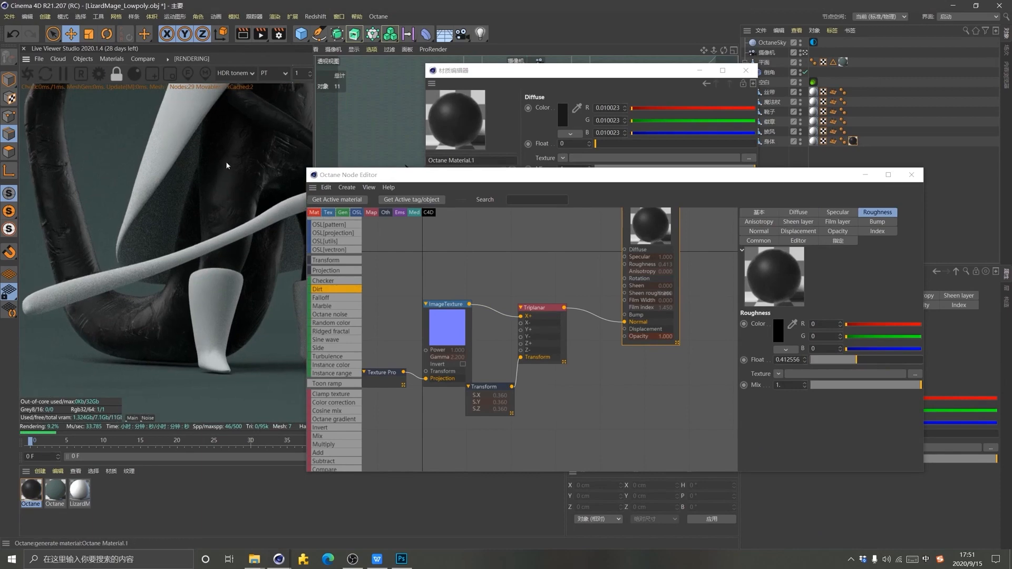
pyautogui.moveTo(227, 152); pyautogui.dragTo(249, 164)
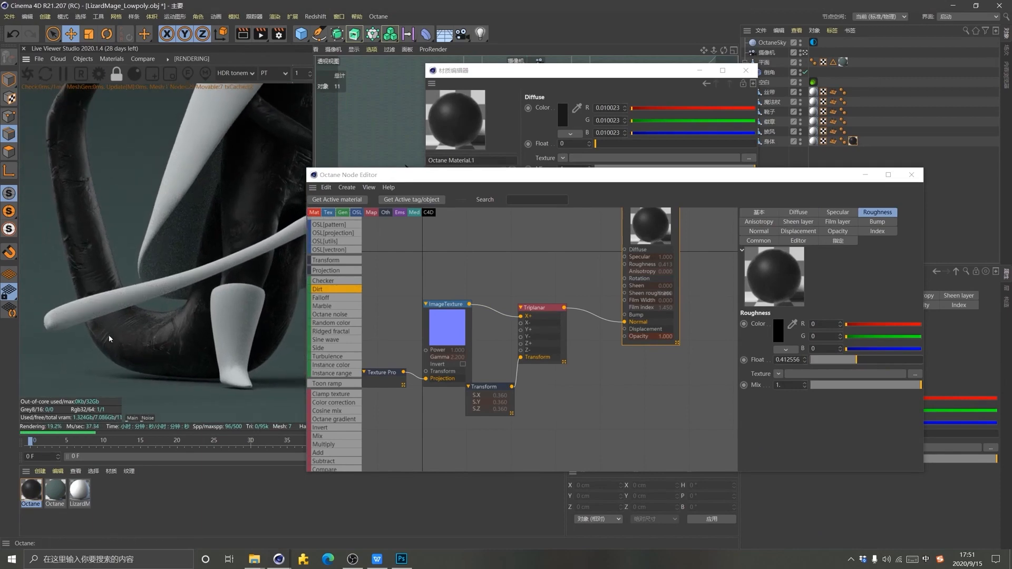
# Solo the Triplanar node to examine the normal texture on the tail, and return to the full material render
pyautogui.rightClick(547, 308)
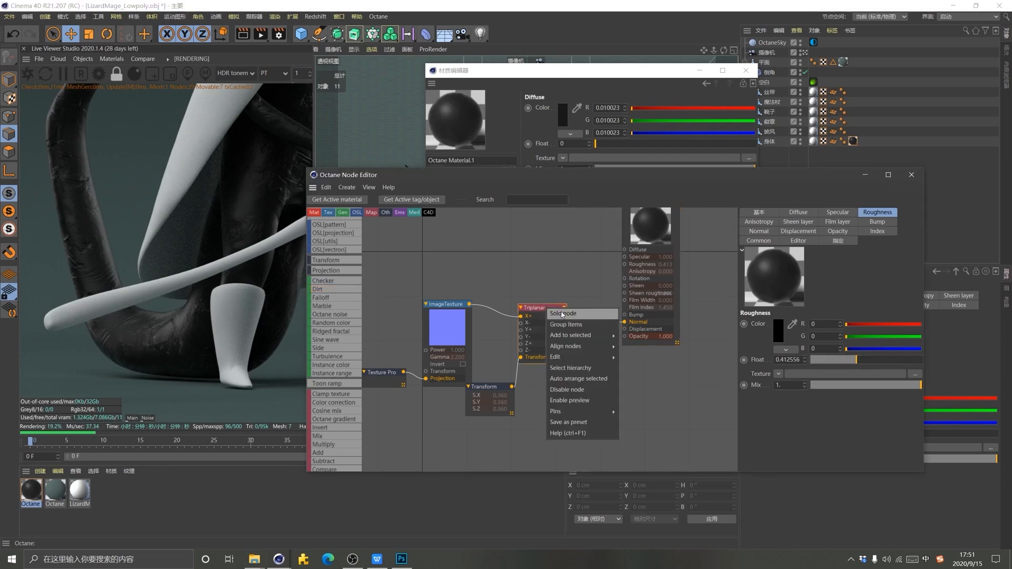
pyautogui.click(561, 314)
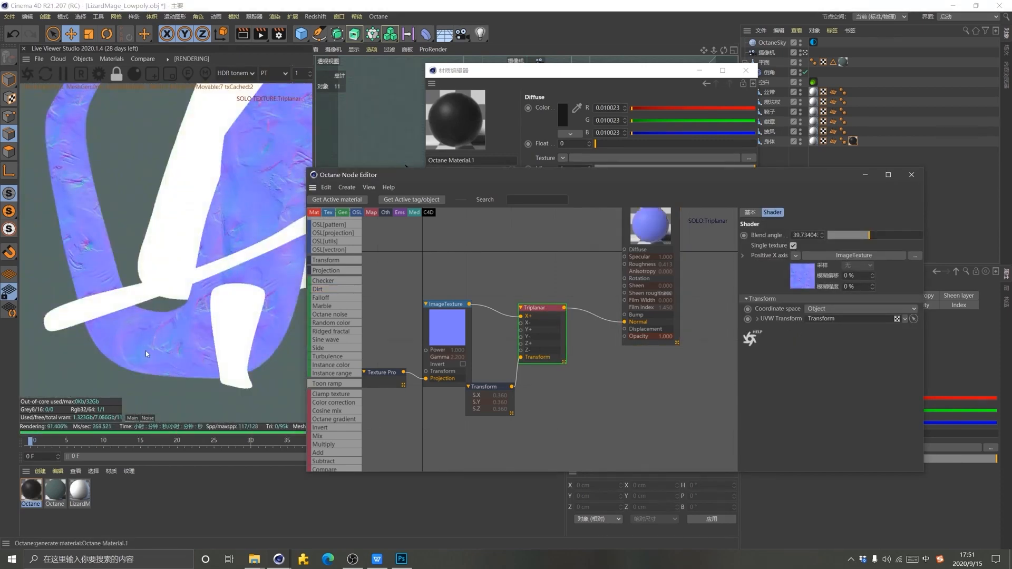
pyautogui.rightClick(543, 308)
pyautogui.click(551, 316)
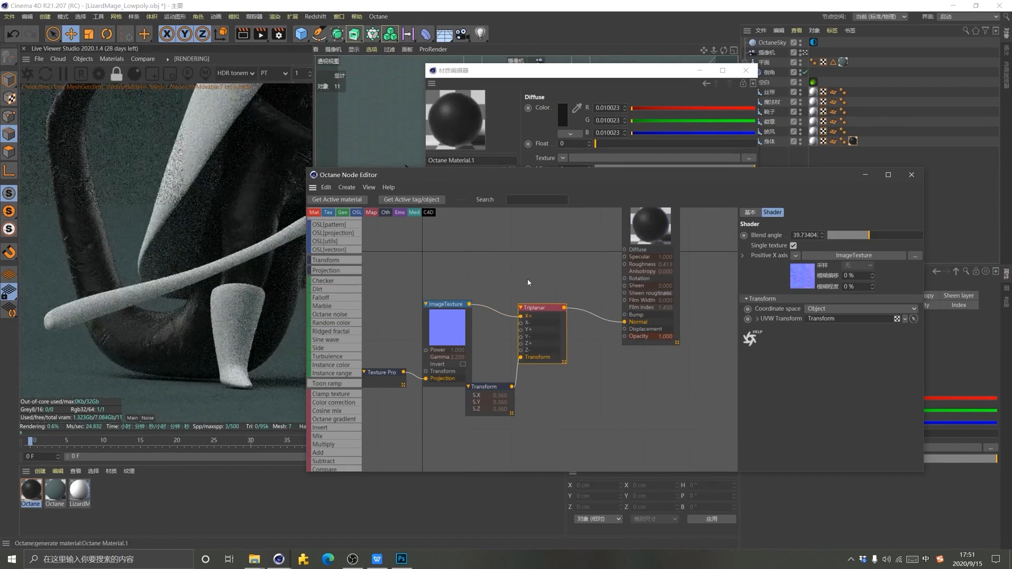
# Minimize the node and material editors and move the body object 身体 out of the 空白 null to the hierarchy's root level
pyautogui.click(866, 175)
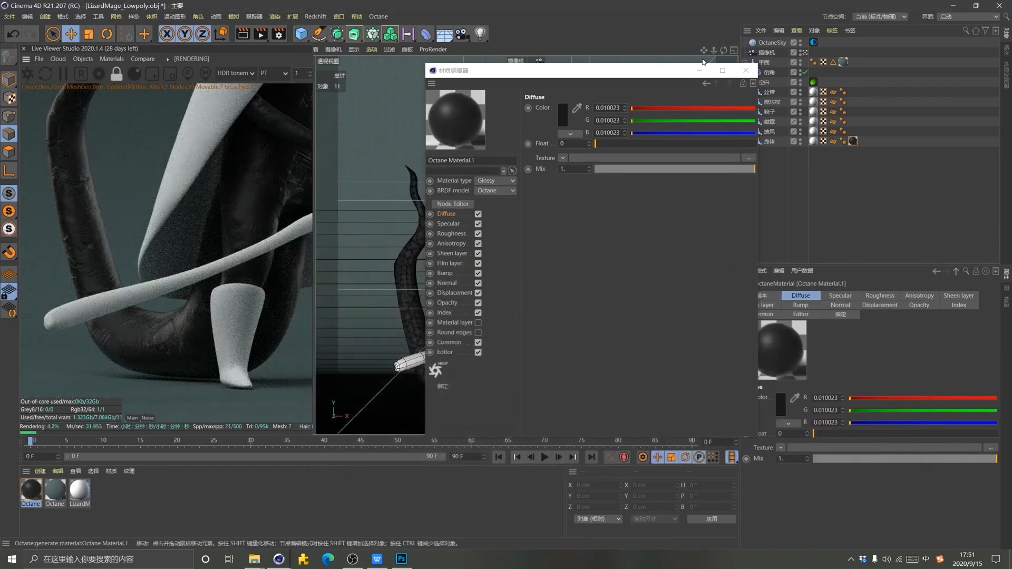
pyautogui.click(700, 70)
pyautogui.click(769, 141)
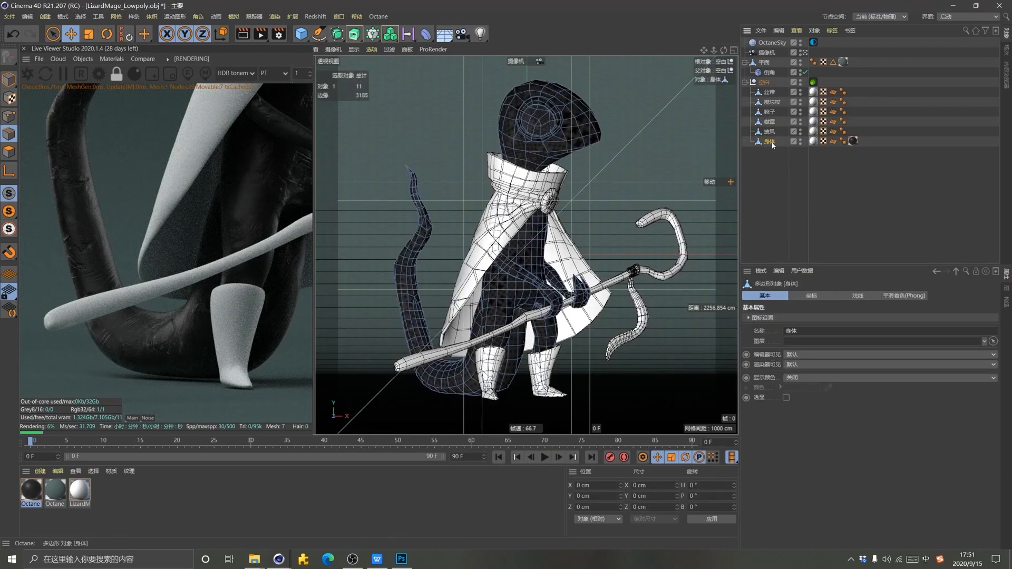
pyautogui.moveTo(766, 141); pyautogui.dragTo(765, 197)
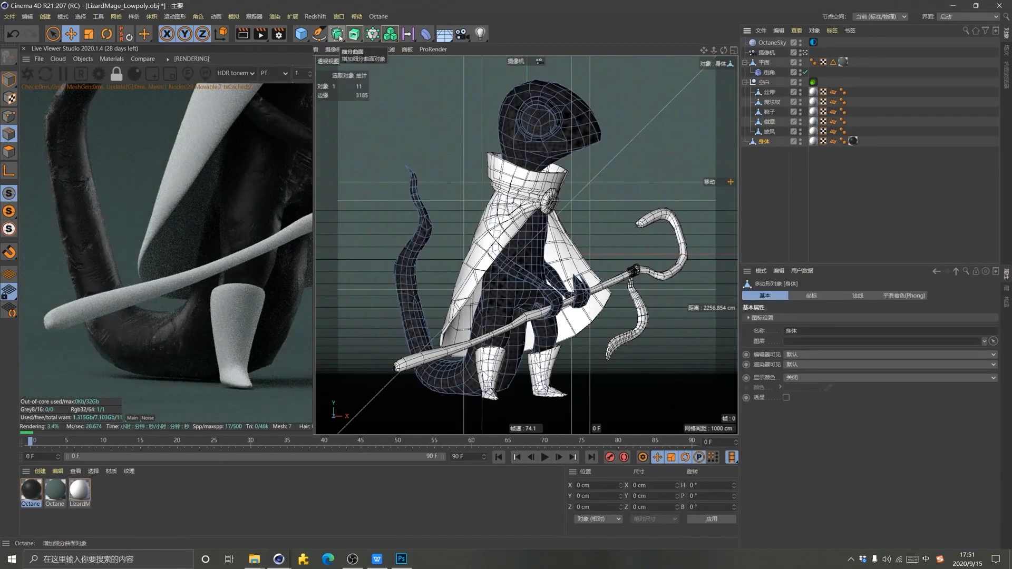
# Put the body mesh (身体) under a Subdivision Surface, and add a Volume Builder and a Volume Mesher to the scene
pyautogui.keyDown('alt'); pyautogui.click(338, 34); pyautogui.keyUp('alt')
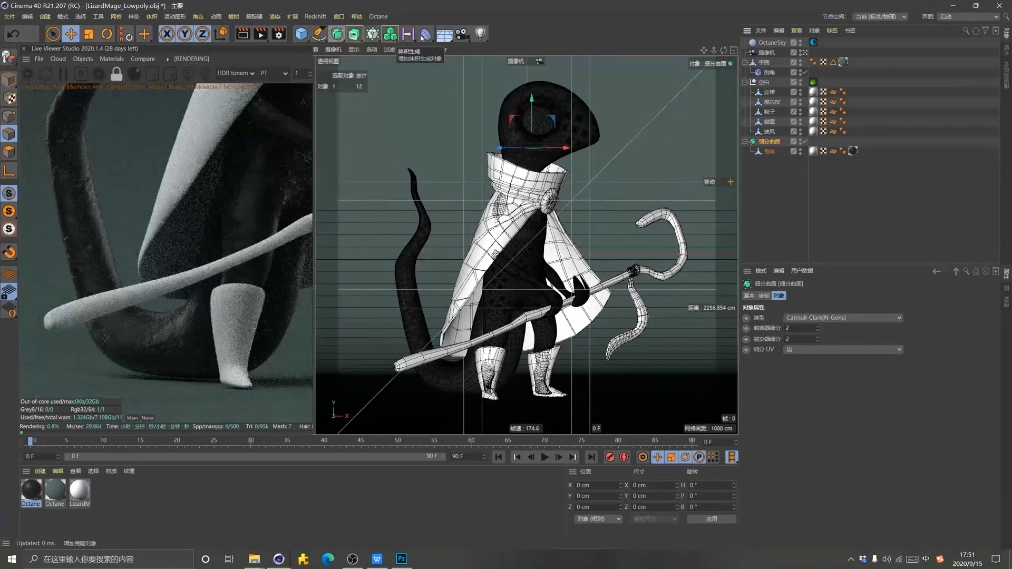
pyautogui.click(770, 142)
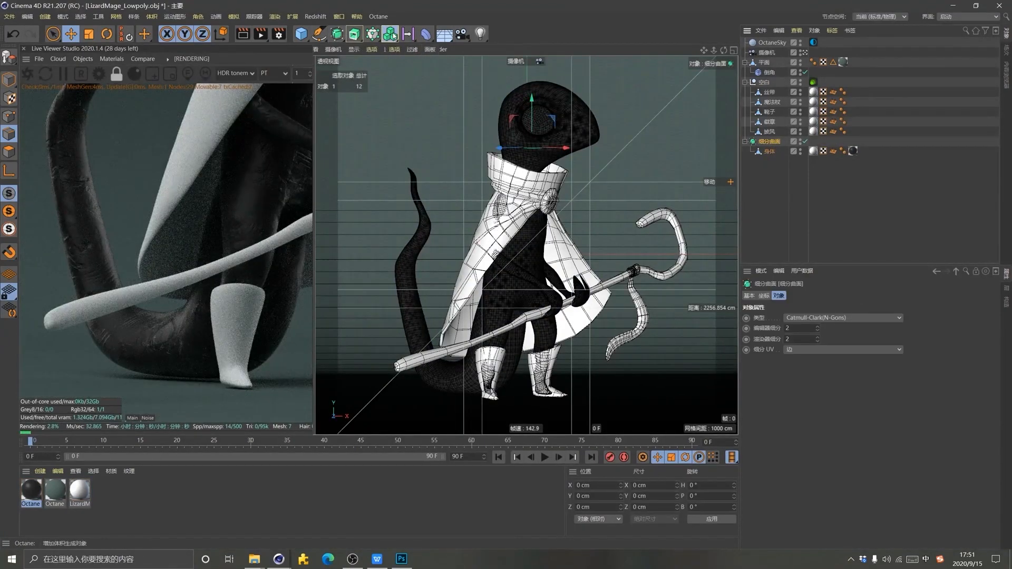
pyautogui.click(390, 33)
pyautogui.click(433, 48)
pyautogui.click(390, 33)
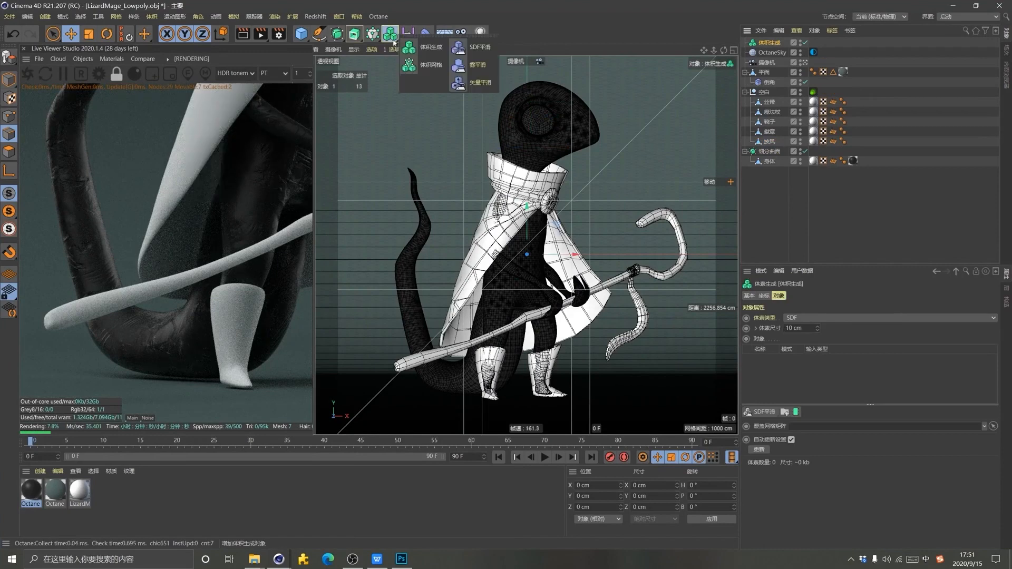
pyautogui.click(431, 66)
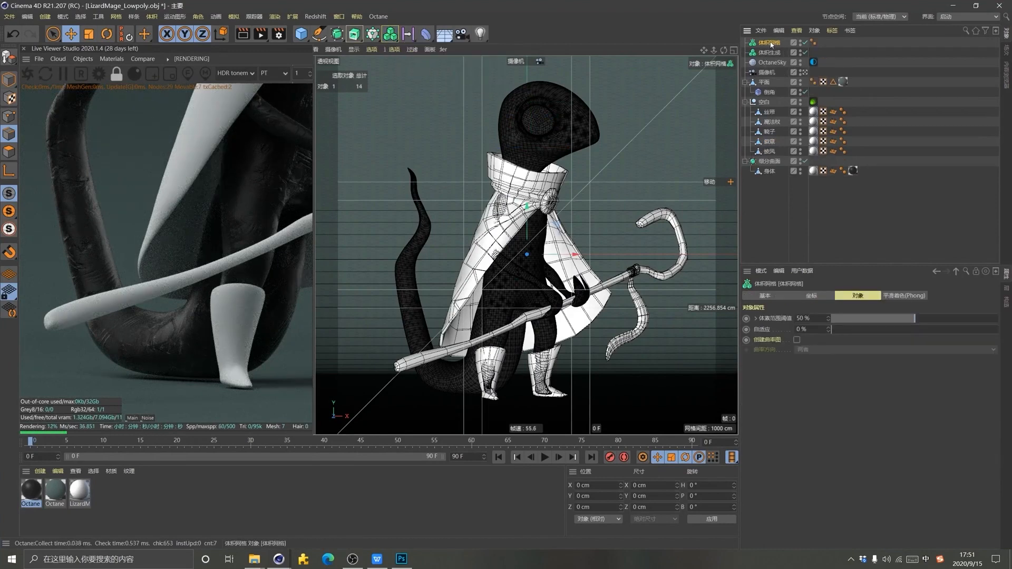
# Nest the Volume Builder in the Volume Mesher and place the subdivided body inside the builder
pyautogui.click(770, 53)
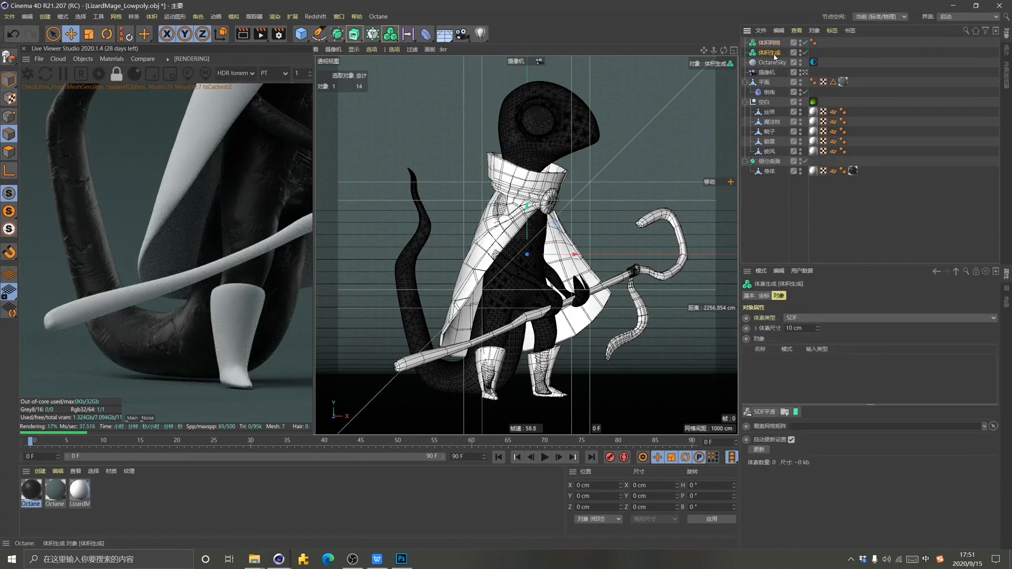
pyautogui.moveTo(776, 47); pyautogui.dragTo(776, 46)
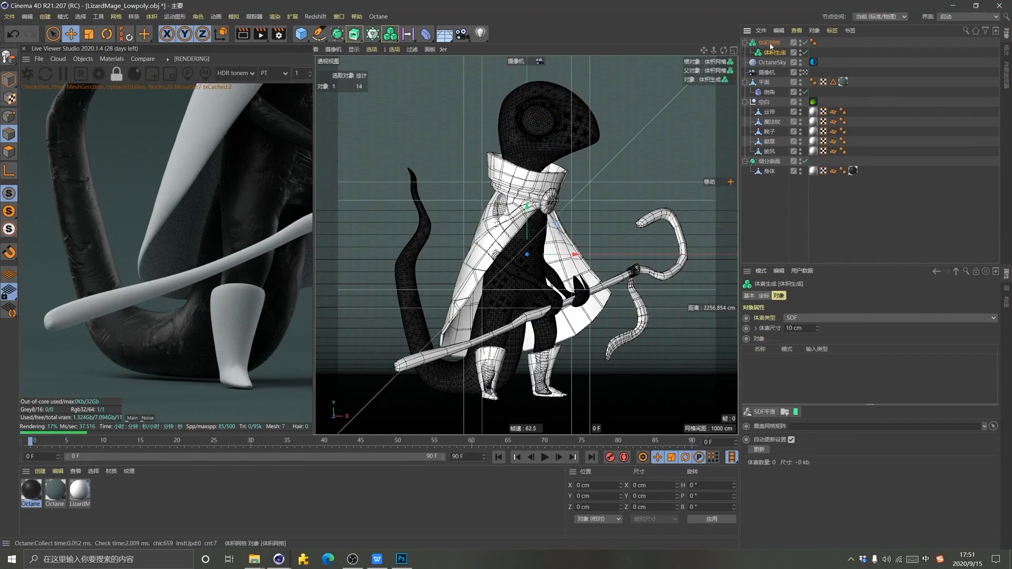
pyautogui.moveTo(771, 213); pyautogui.dragTo(772, 209)
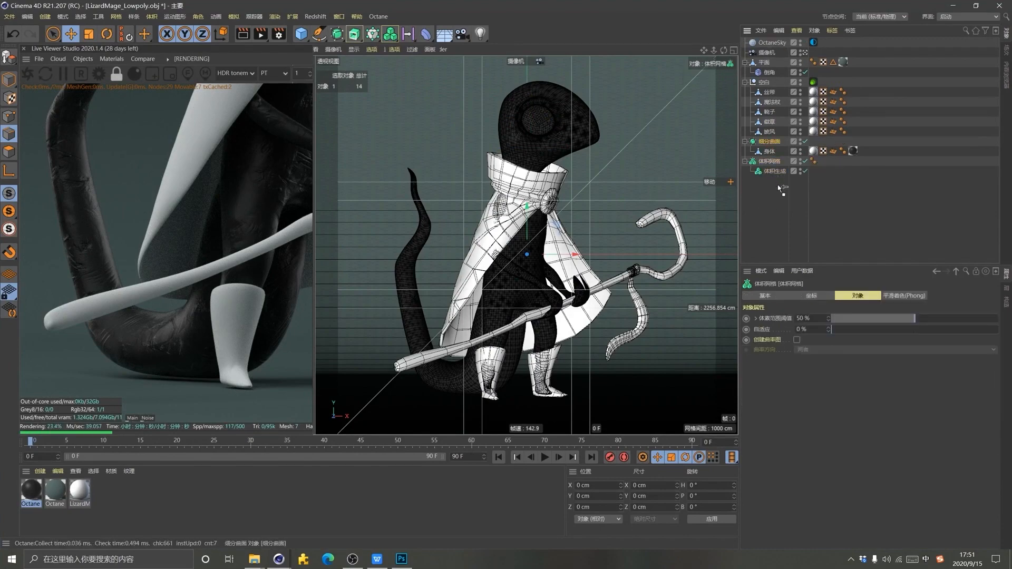
pyautogui.moveTo(778, 172); pyautogui.dragTo(778, 172)
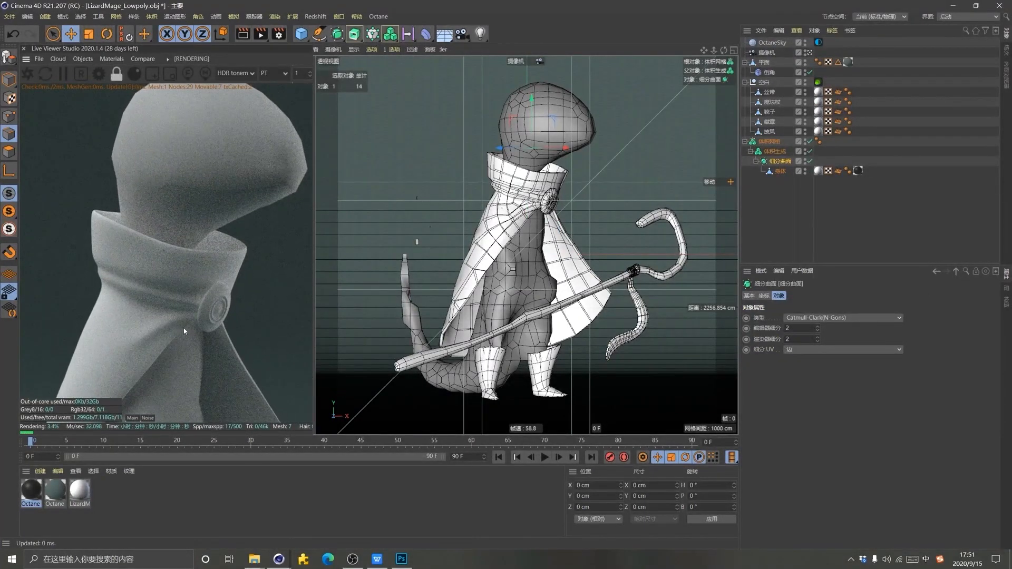
# Set the Volume Builder's voxel size to 1 cm
pyautogui.click(779, 153)
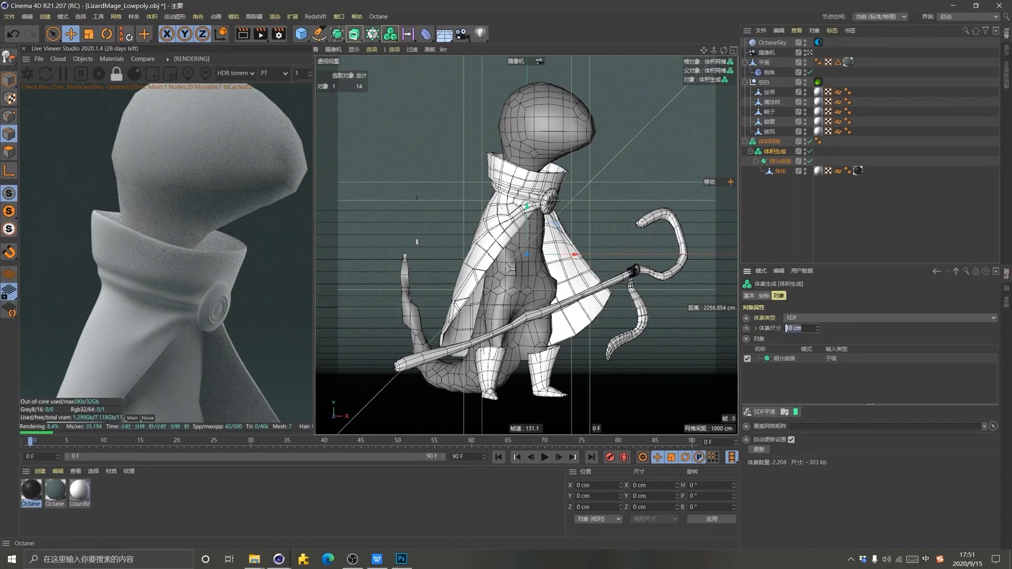
pyautogui.write('1')
pyautogui.press('Return')
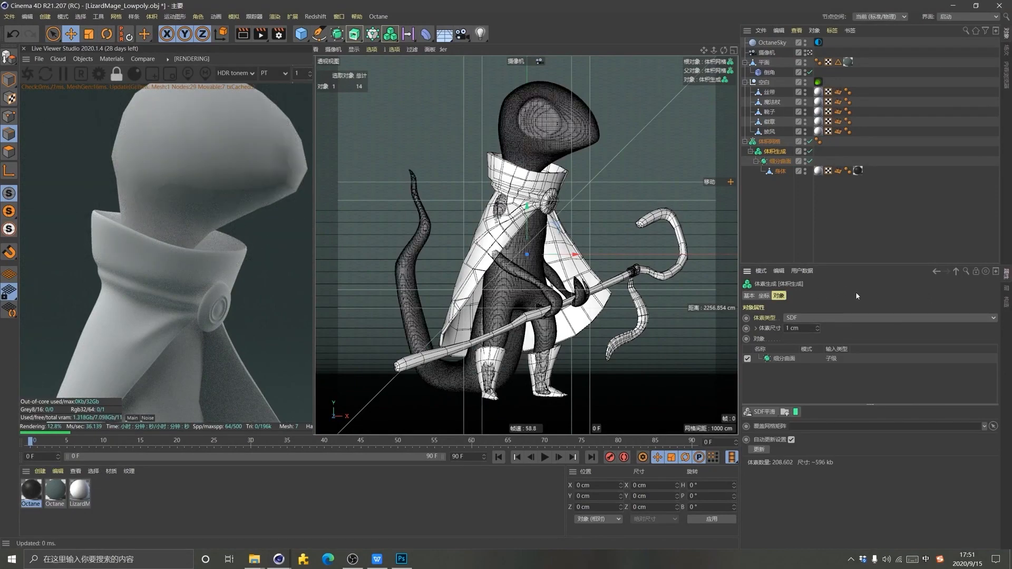
# Add an SDF Smooth layer to the Volume Builder and set its strength to 8%
pyautogui.moveTo(210, 233); pyautogui.dragTo(196, 213)
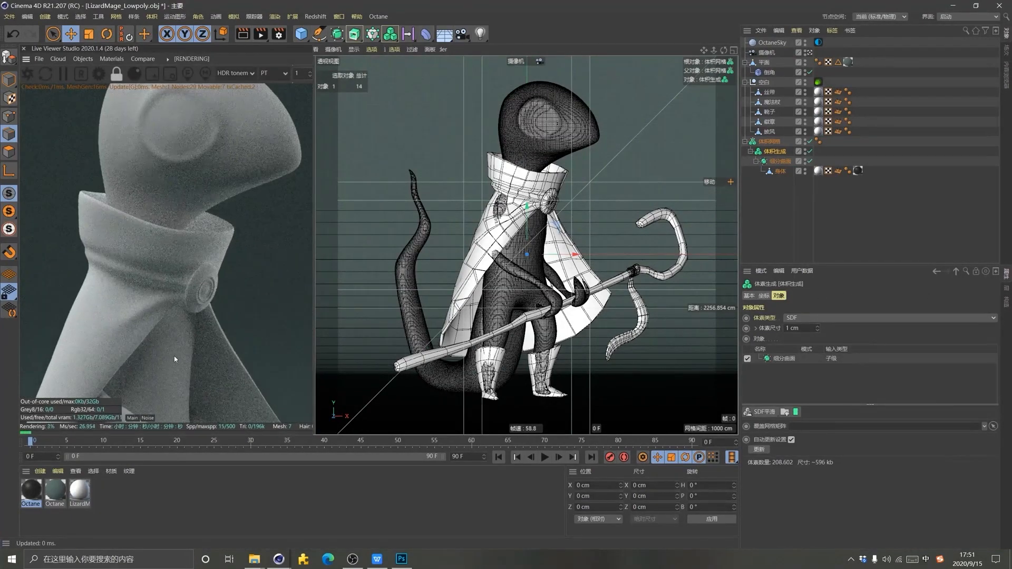
pyautogui.moveTo(174, 356)
pyautogui.mouseDown()
pyautogui.moveTo(202, 176)
pyautogui.moveTo(208, 214)
pyautogui.moveTo(248, 169)
pyautogui.moveTo(349, 273)
pyautogui.moveTo(281, 404)
pyautogui.mouseUp()
pyautogui.moveTo(309, 308); pyautogui.dragTo(227, 361)
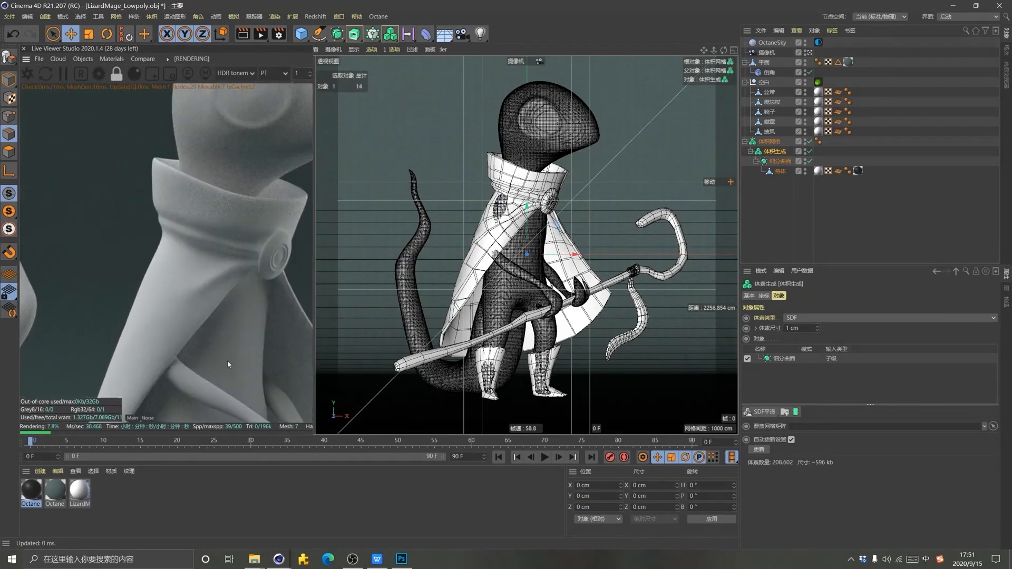
pyautogui.moveTo(237, 311); pyautogui.dragTo(214, 362)
pyautogui.click(759, 412)
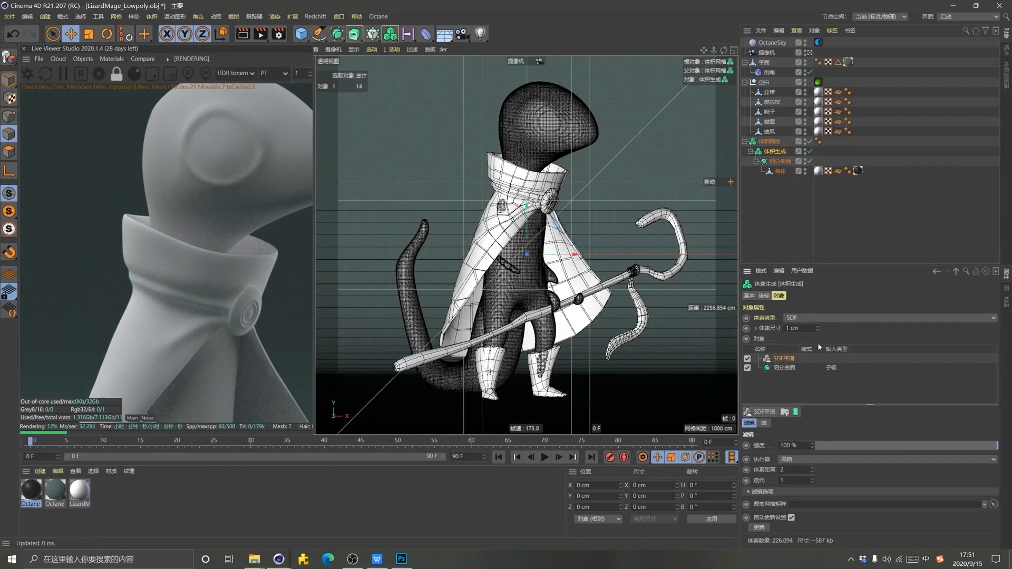
pyautogui.click(840, 447)
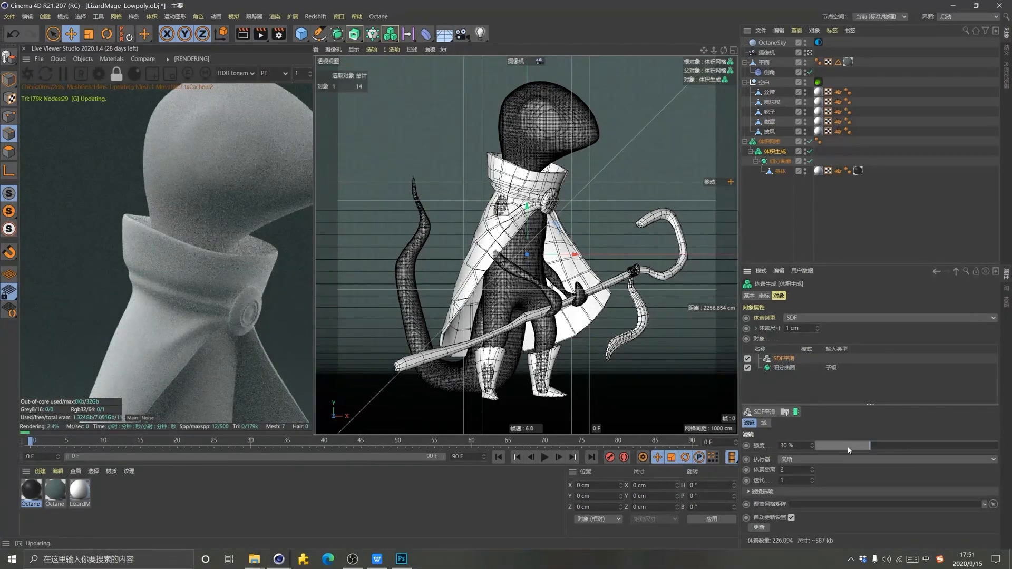
pyautogui.moveTo(840, 450); pyautogui.dragTo(830, 447)
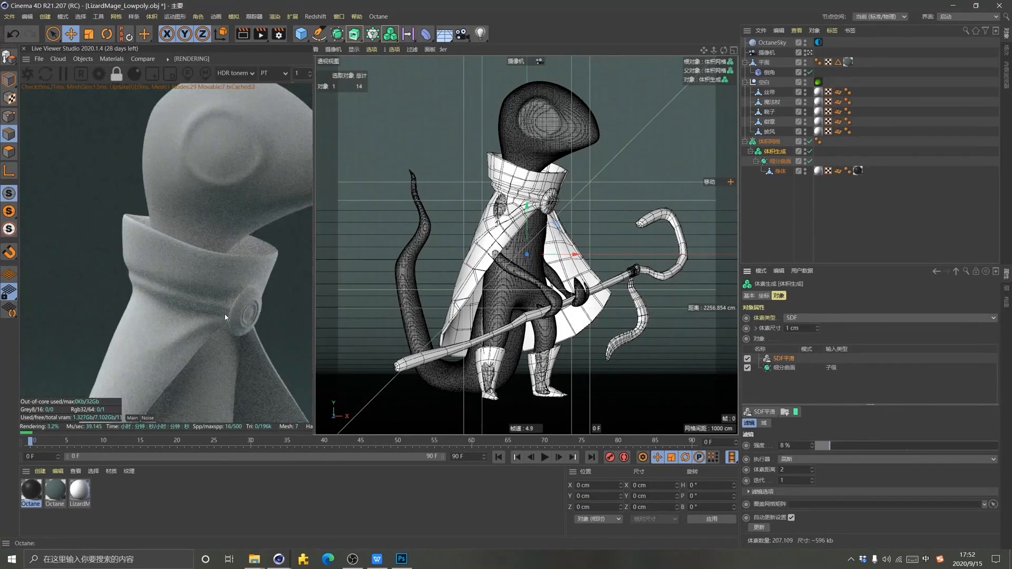
# Move the dark Octane material tag from the body mesh to the Volume Mesher
pyautogui.moveTo(167, 337); pyautogui.dragTo(154, 100)
pyautogui.moveTo(140, 325); pyautogui.dragTo(172, 336)
pyautogui.click(859, 191)
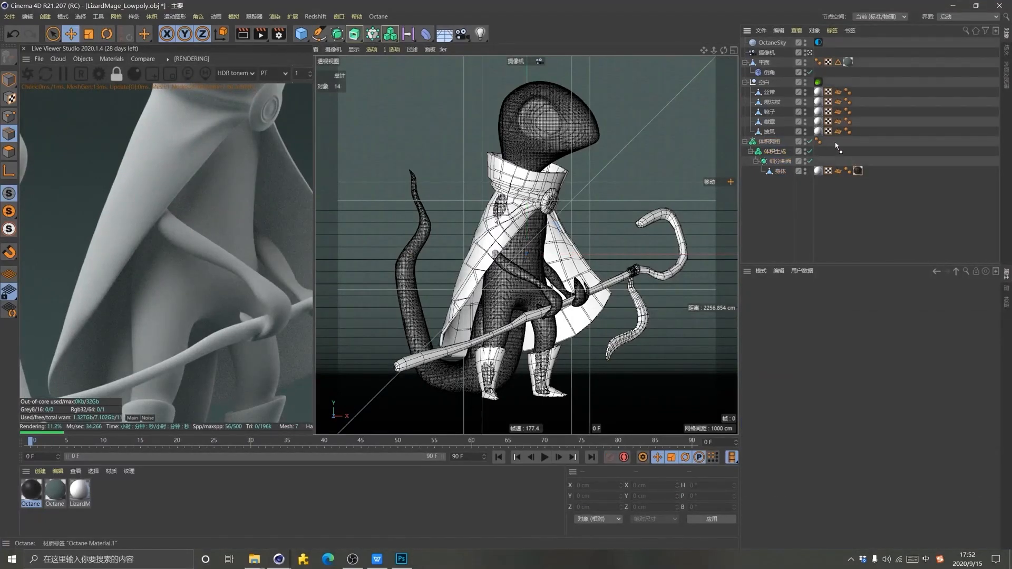
pyautogui.moveTo(835, 142); pyautogui.dragTo(833, 141)
# Open the dark body material's node graph in the Octane Node Editor and minimize the material editor
pyautogui.moveTo(78, 306); pyautogui.dragTo(211, 179)
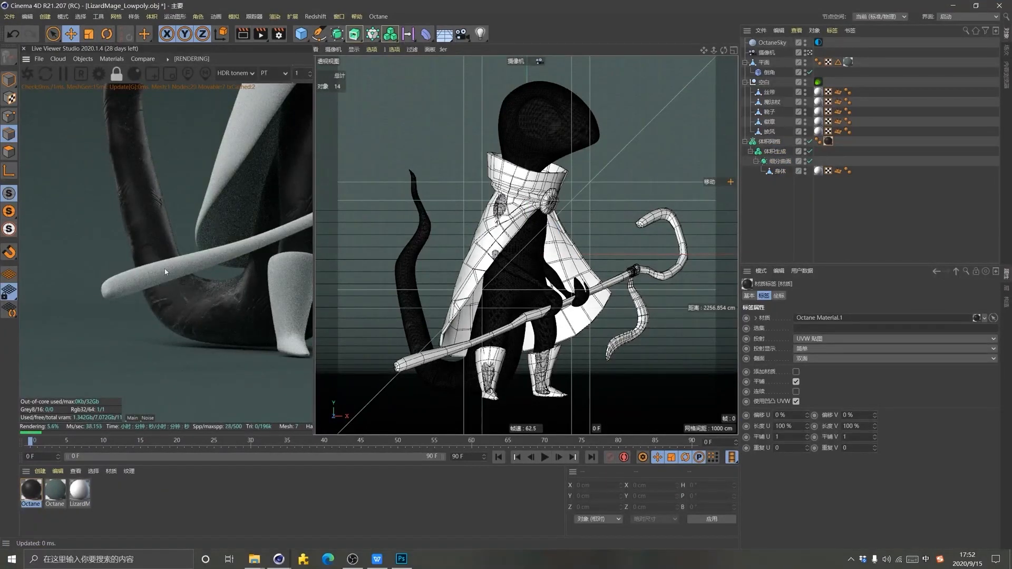
pyautogui.moveTo(165, 268); pyautogui.dragTo(97, 309)
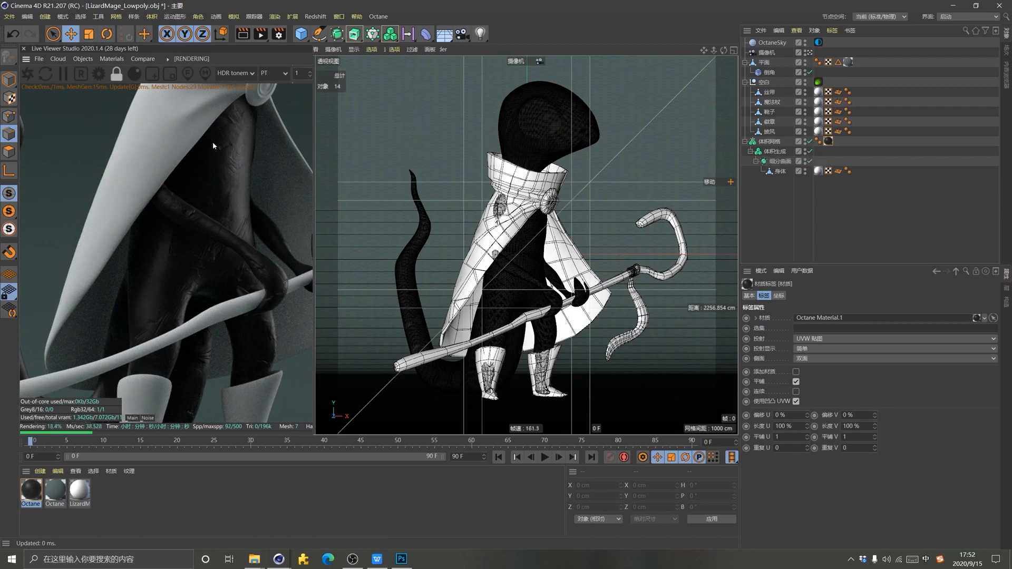
pyautogui.moveTo(222, 165); pyautogui.dragTo(200, 395, button='middle')
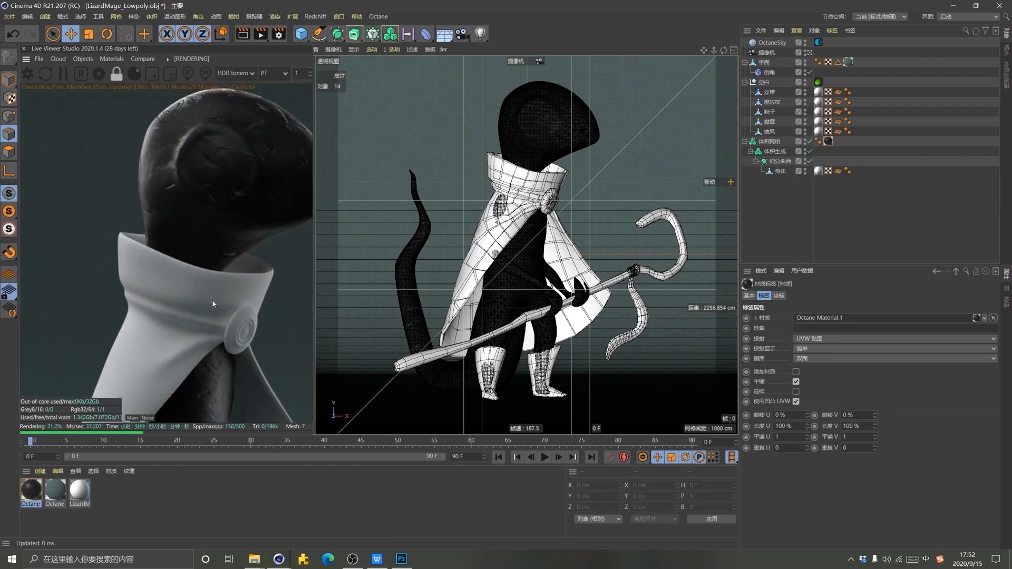
pyautogui.moveTo(196, 314); pyautogui.dragTo(110, 350, button='middle')
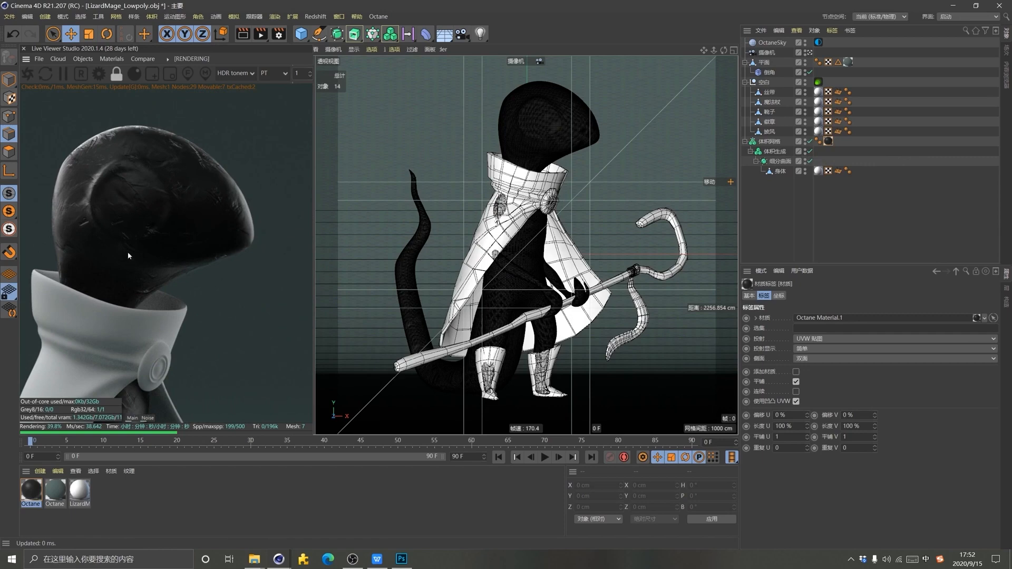
pyautogui.moveTo(128, 282); pyautogui.dragTo(178, 289, button='middle')
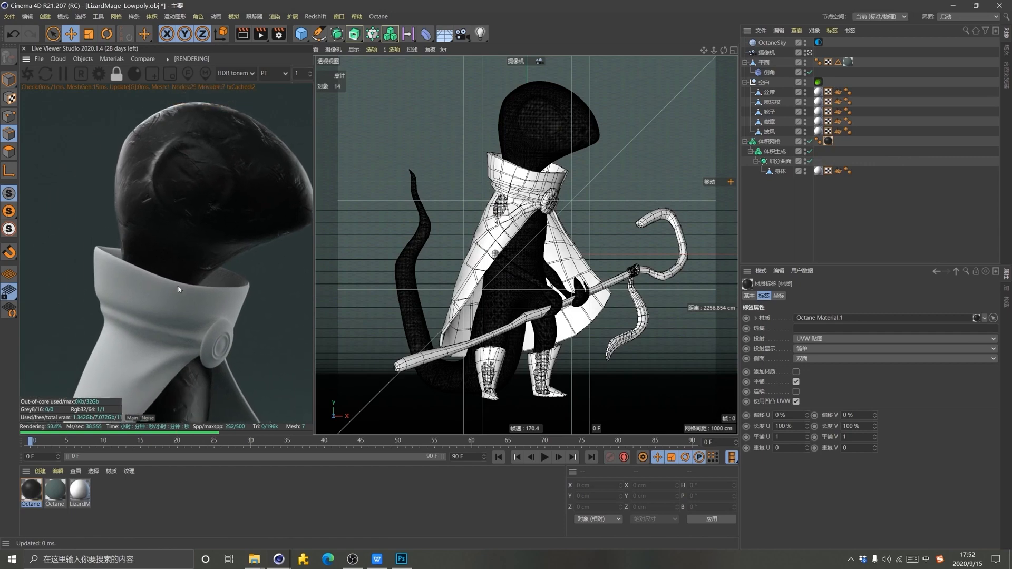
pyautogui.doubleClick(31, 492)
pyautogui.click(459, 204)
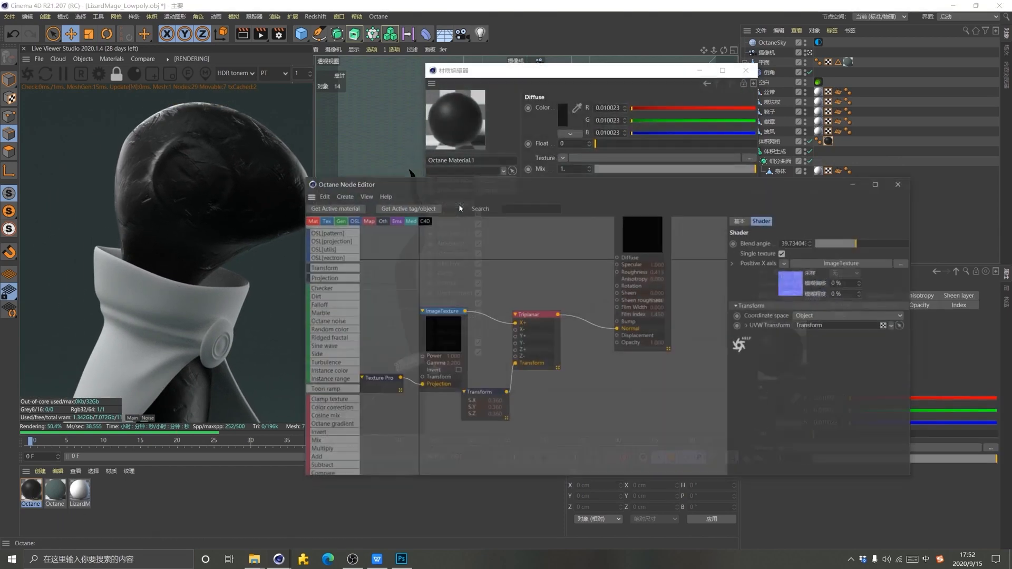
pyautogui.click(700, 72)
pyautogui.moveTo(412, 387); pyautogui.dragTo(530, 367, button='middle')
pyautogui.scroll(-1, 530, 366)
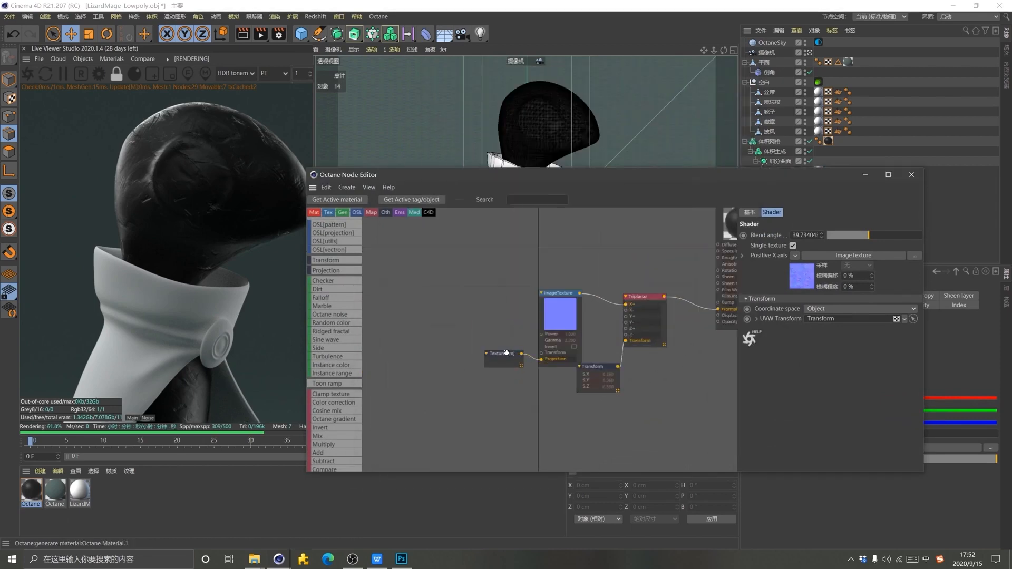
# Spread out the Texture Projection, ImageTexture, Transform and Triplanar nodes in the graph, leaving the ImageTexture node selected
pyautogui.moveTo(502, 354); pyautogui.dragTo(477, 346)
pyautogui.moveTo(558, 293); pyautogui.dragTo(538, 289)
pyautogui.moveTo(602, 367); pyautogui.dragTo(591, 387)
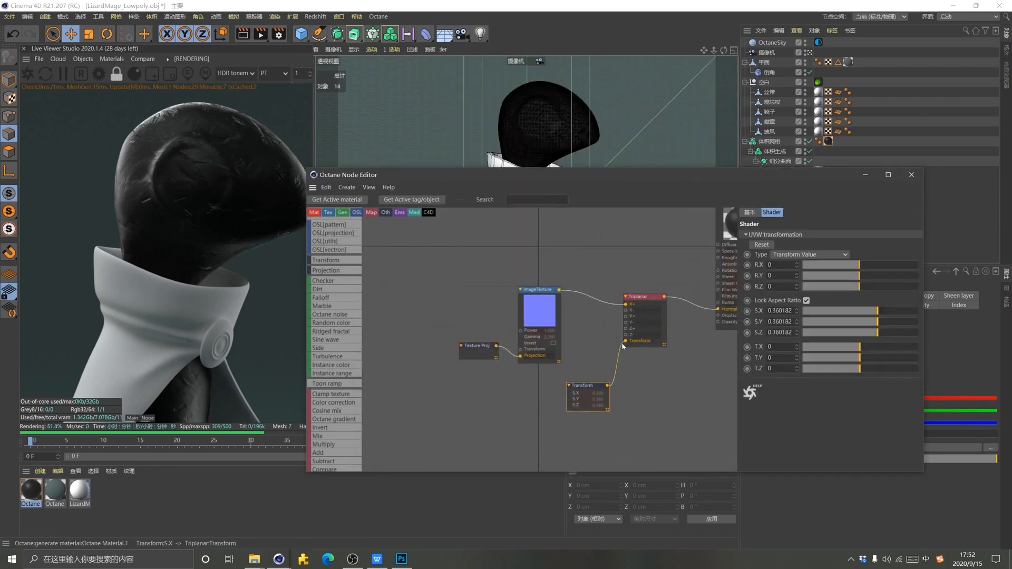
pyautogui.moveTo(645, 298); pyautogui.dragTo(645, 332)
pyautogui.moveTo(586, 385); pyautogui.dragTo(572, 383)
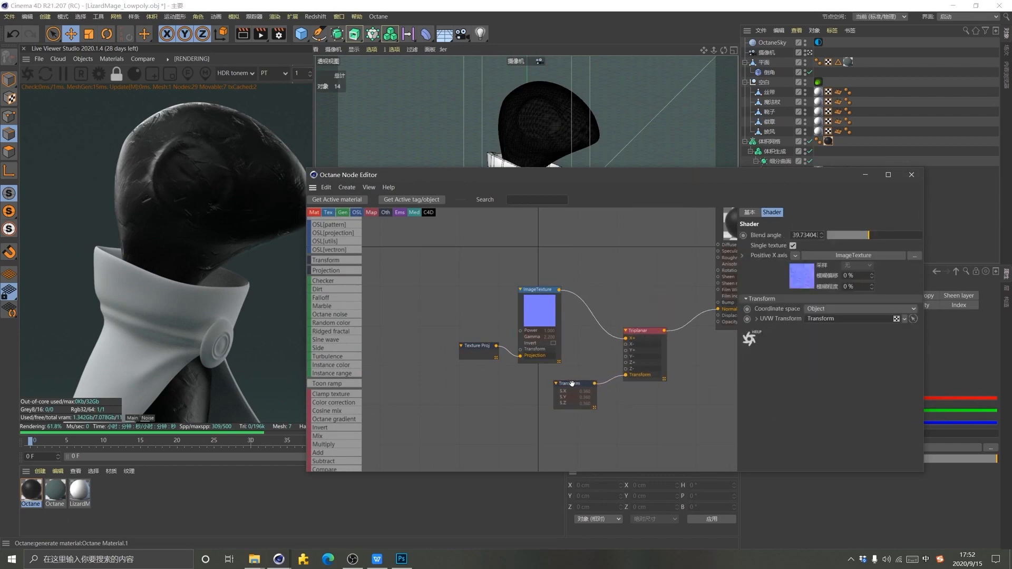
pyautogui.moveTo(482, 346); pyautogui.dragTo(431, 347)
pyautogui.moveTo(536, 314); pyautogui.dragTo(516, 313)
pyautogui.click(516, 313)
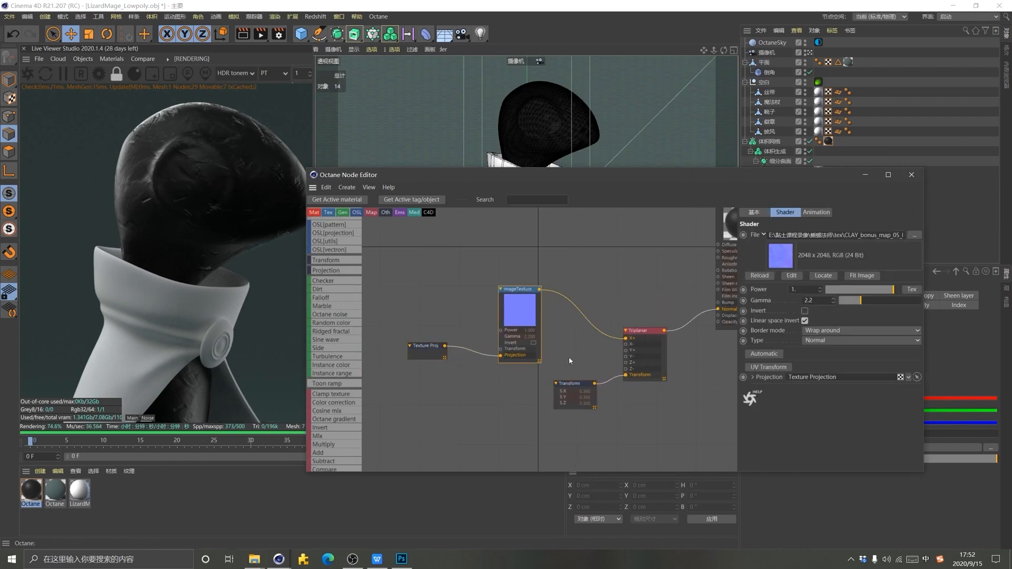
# Add a Falloff node to the graph, connect it to the material's Diffuse input and select it
pyautogui.scroll(-3, 632, 422)
pyautogui.scroll(4, 711, 348)
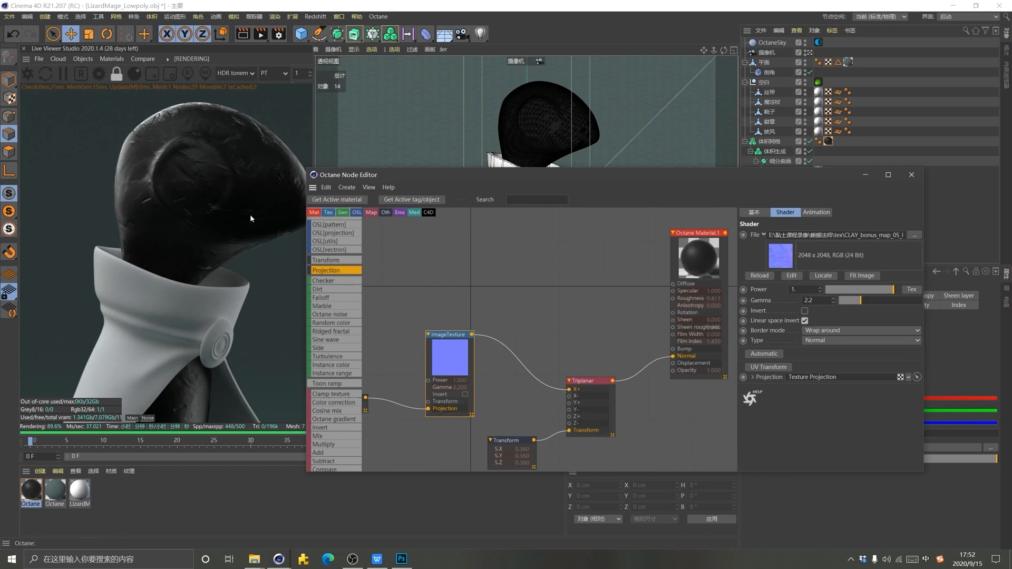
pyautogui.moveTo(551, 241); pyautogui.dragTo(551, 242)
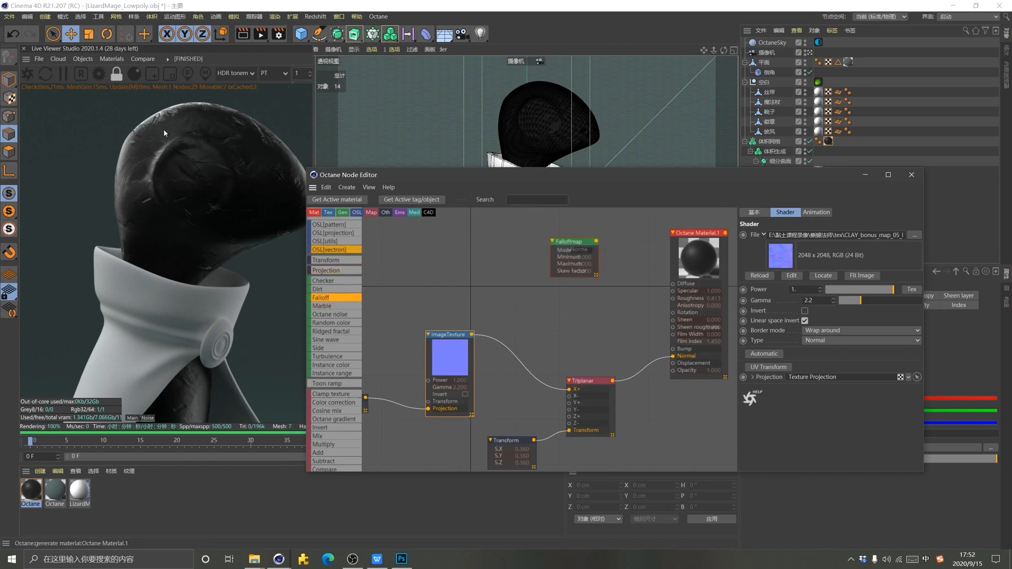
pyautogui.moveTo(596, 241); pyautogui.dragTo(673, 284)
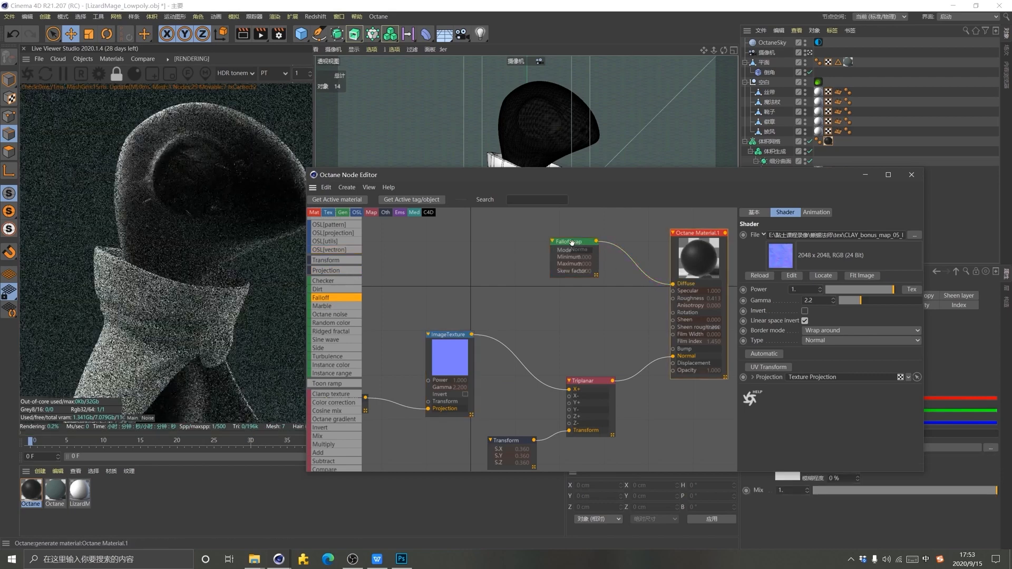
pyautogui.moveTo(579, 243); pyautogui.dragTo(524, 250)
pyautogui.moveTo(583, 172); pyautogui.dragTo(567, 154)
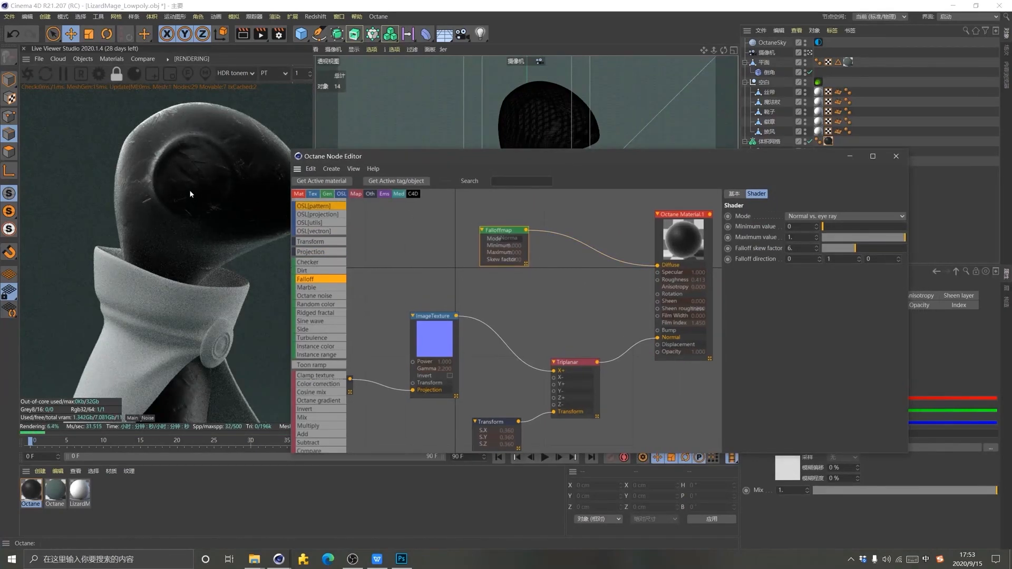
# Set the Falloff node's minimum value to about 0.006 and maximum to about 0.88, and move it farther from the material node
pyautogui.moveTo(830, 230); pyautogui.dragTo(832, 229)
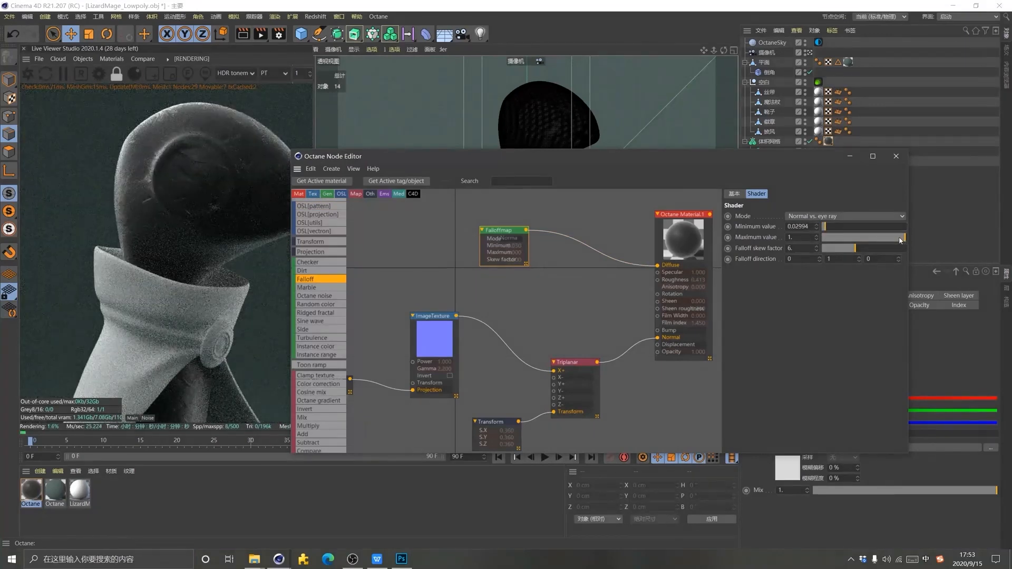
pyautogui.moveTo(904, 237); pyautogui.dragTo(894, 238)
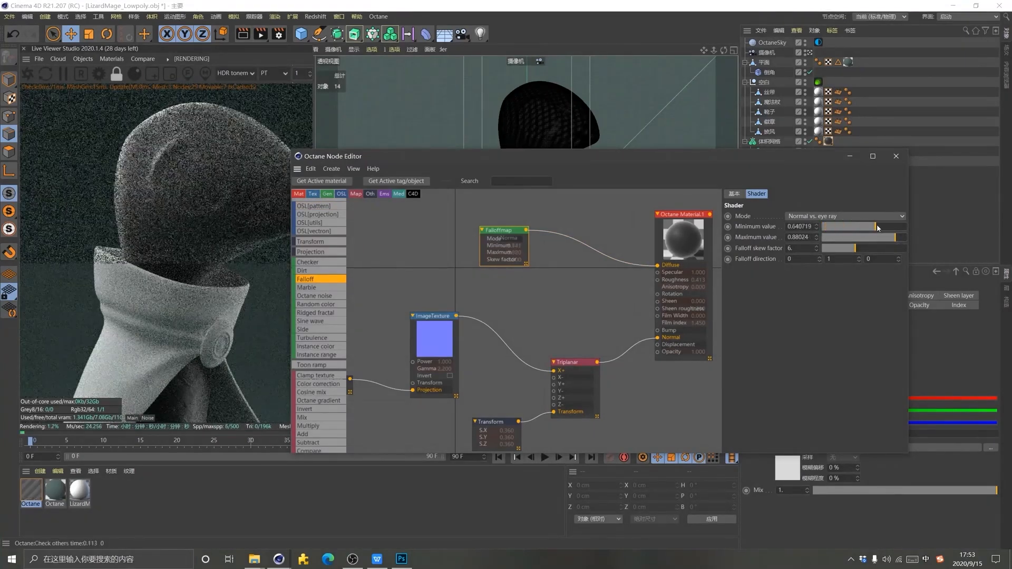
pyautogui.moveTo(825, 229); pyautogui.dragTo(823, 228)
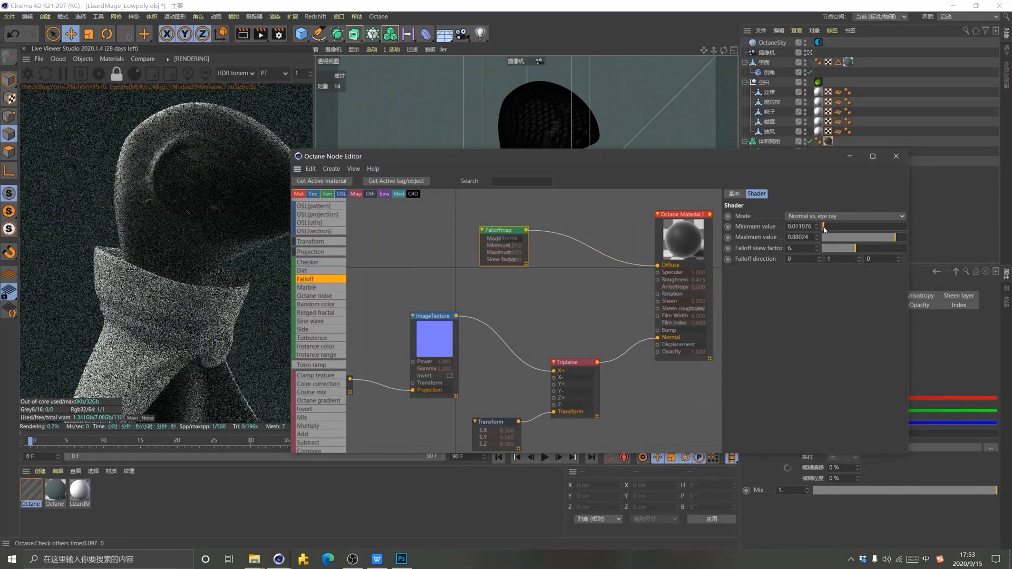
pyautogui.moveTo(896, 239); pyautogui.dragTo(896, 238)
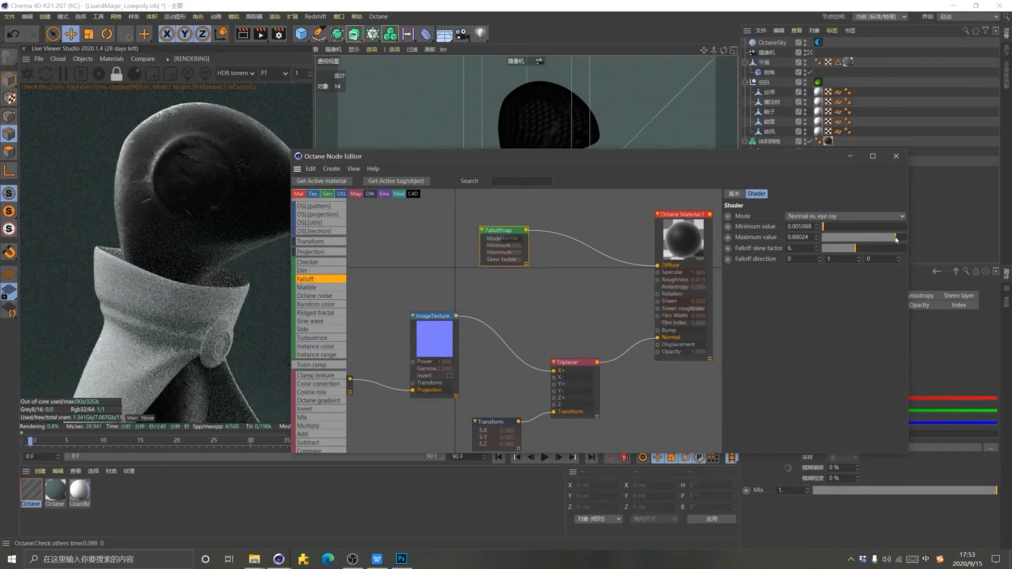
pyautogui.moveTo(497, 229); pyautogui.dragTo(449, 226)
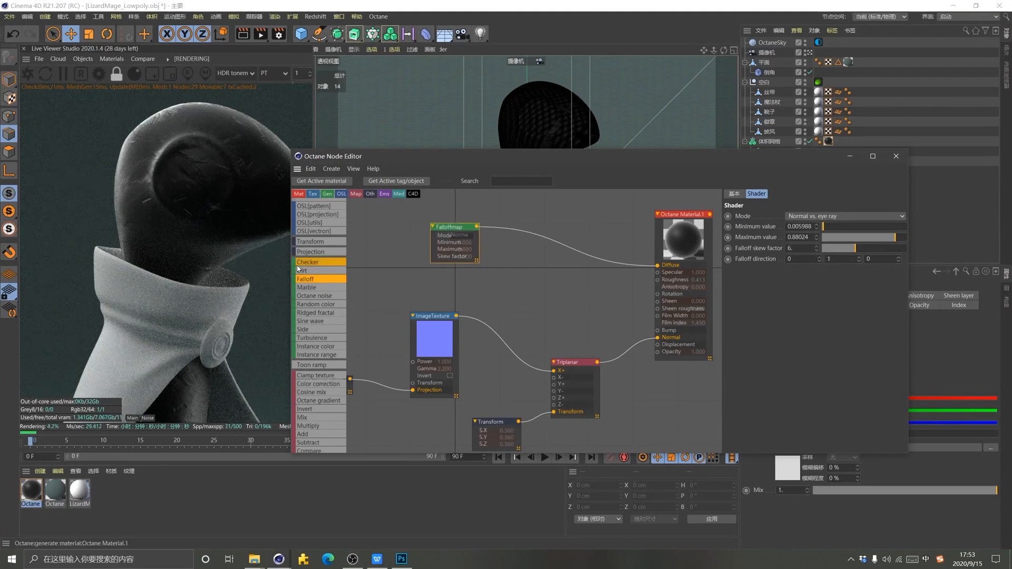
# Insert an Octane gradient node between the Falloff node and the material's Diffuse input
pyautogui.scroll(-5, 323, 346)
pyautogui.scroll(-5, 327, 340)
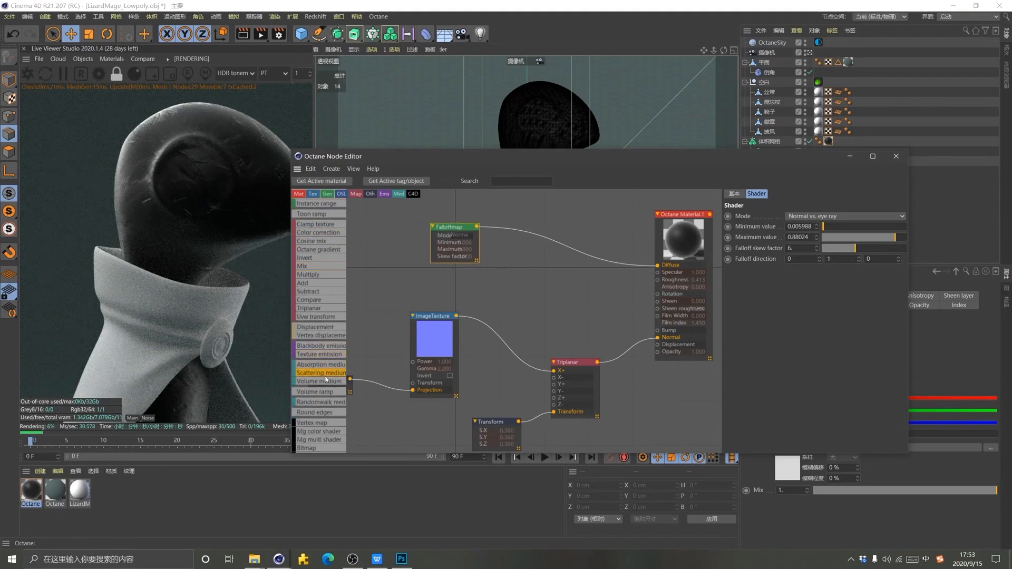
pyautogui.scroll(-1, 327, 373)
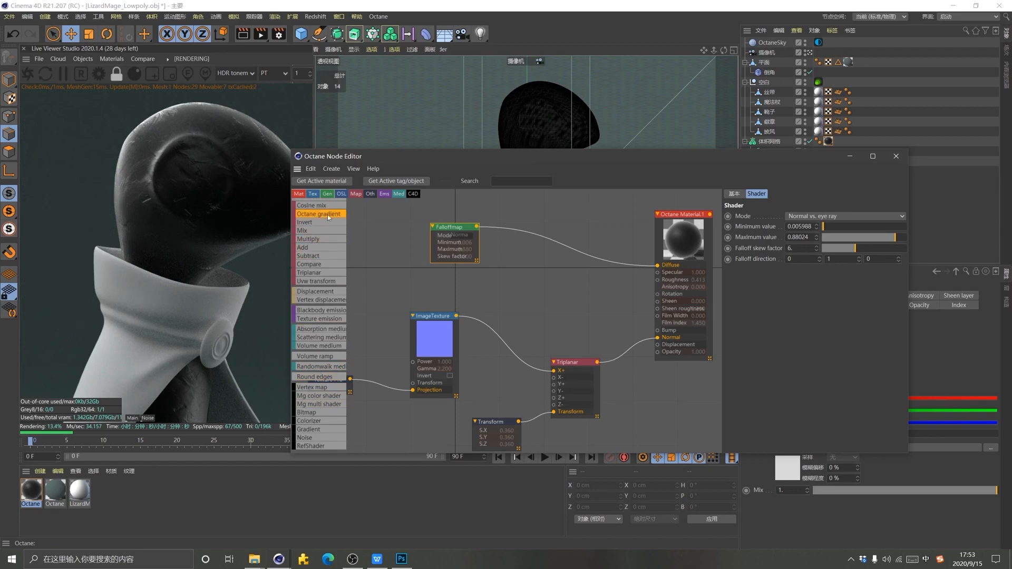
pyautogui.moveTo(573, 236); pyautogui.dragTo(560, 241)
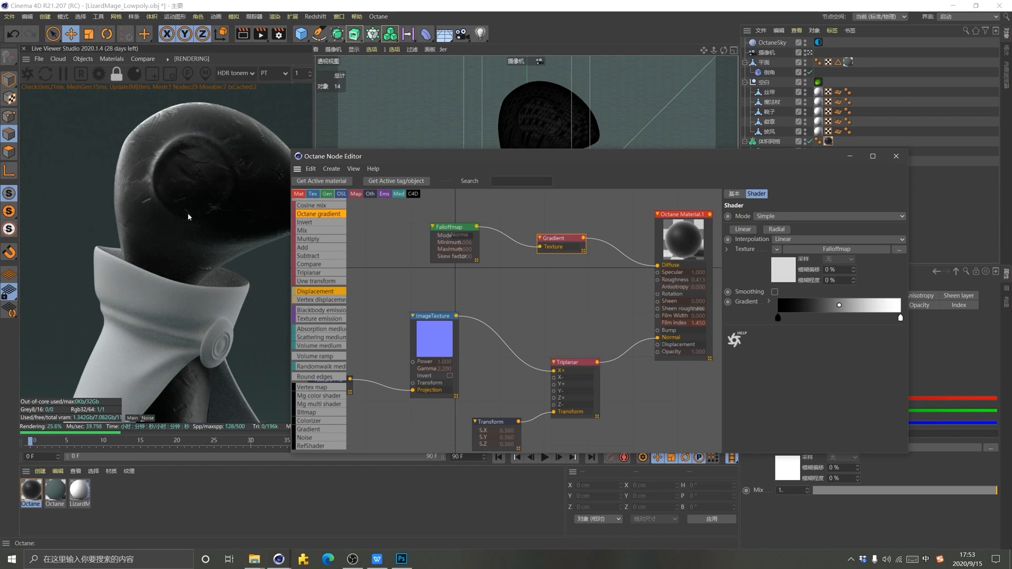
# Set the gradient's start colour to green with hue 86° and saturation 52%
pyautogui.doubleClick(777, 317)
pyautogui.moveTo(791, 128); pyautogui.dragTo(656, 134)
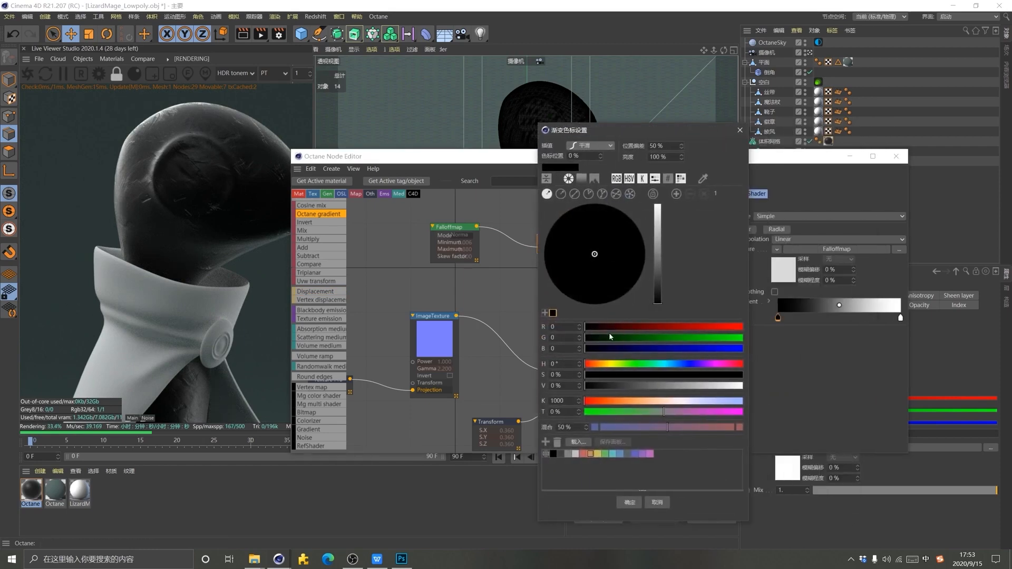
pyautogui.click(603, 363)
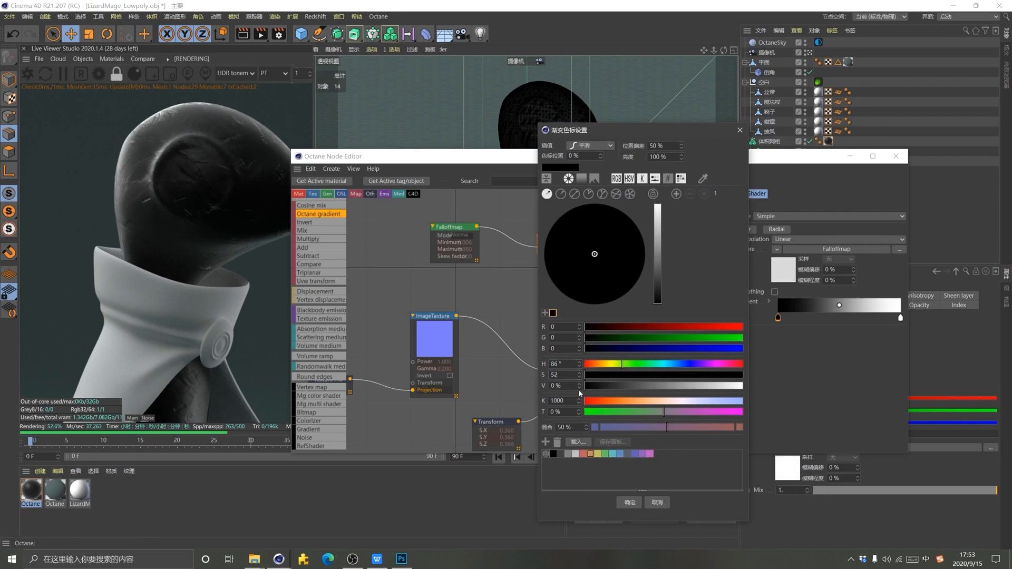
pyautogui.press('Tab')
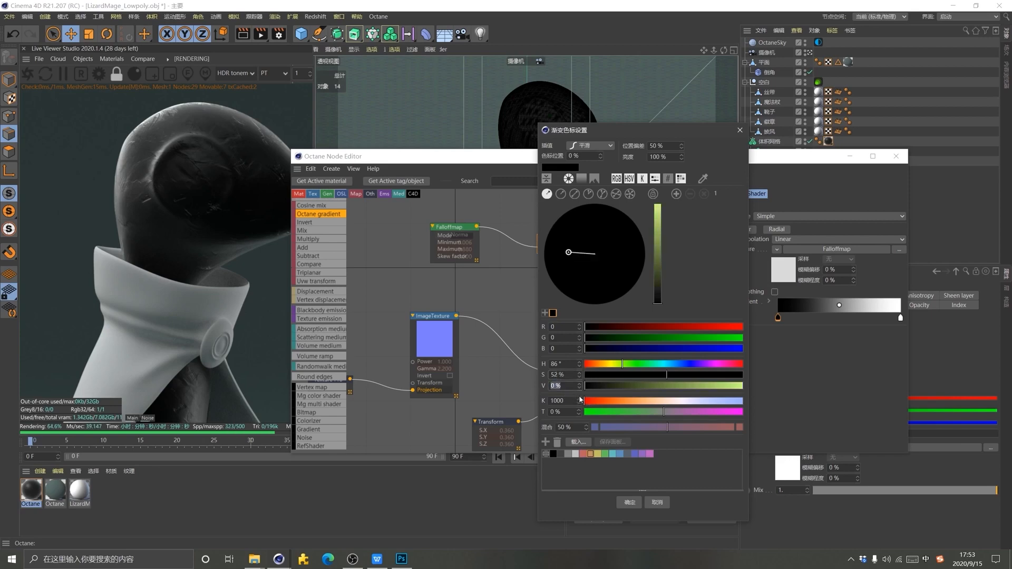
pyautogui.click(633, 502)
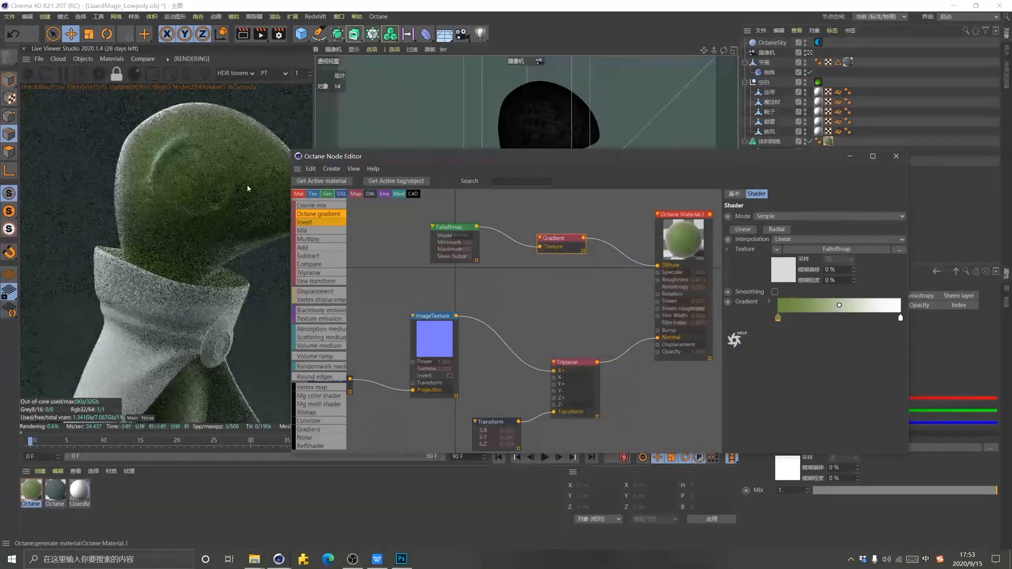
# Set the gradient's end colour to orange with hue 40°, saturation 67% and value 92%
pyautogui.doubleClick(901, 318)
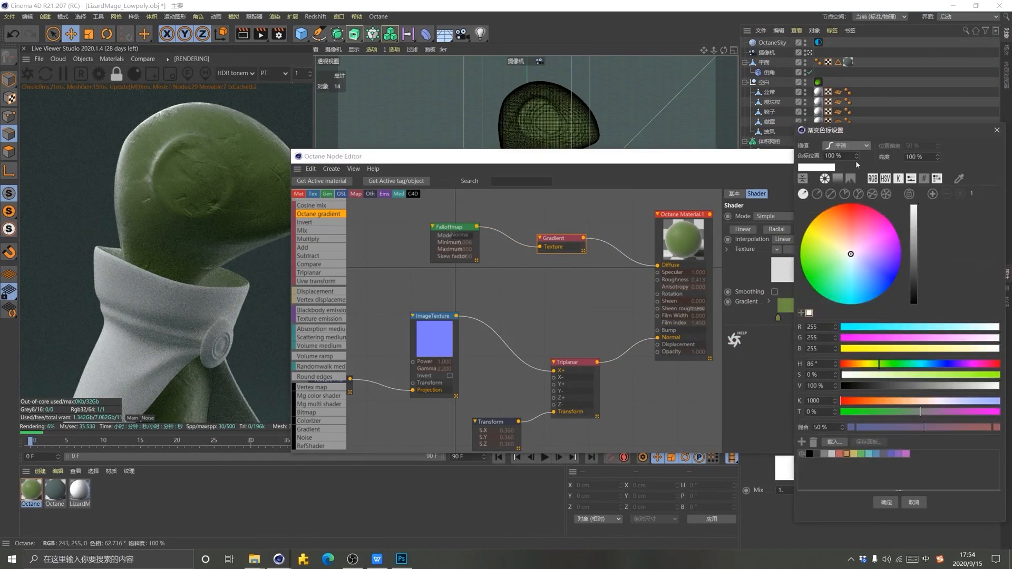
pyautogui.moveTo(907, 134); pyautogui.dragTo(615, 132)
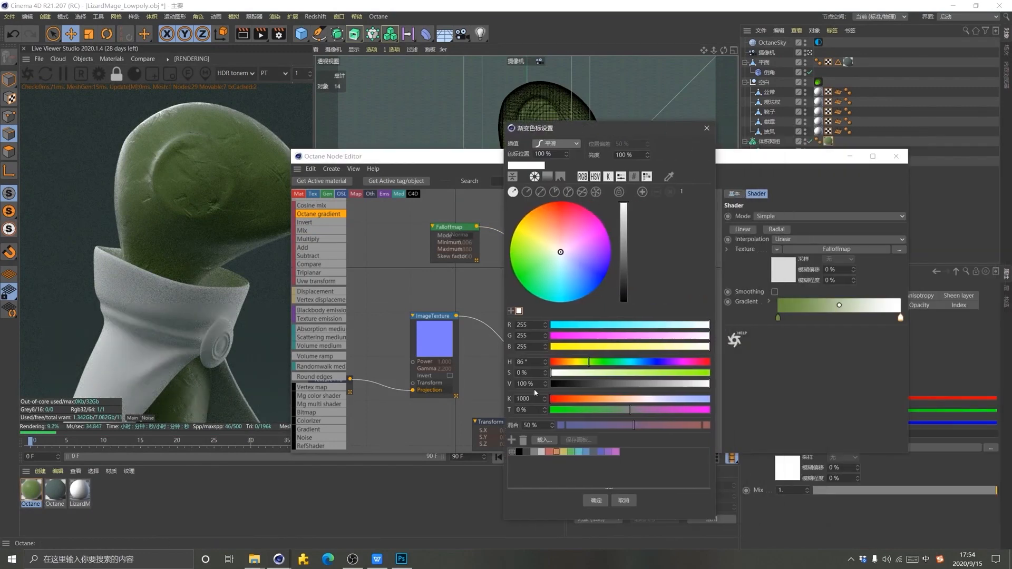
pyautogui.moveTo(589, 362); pyautogui.dragTo(582, 364)
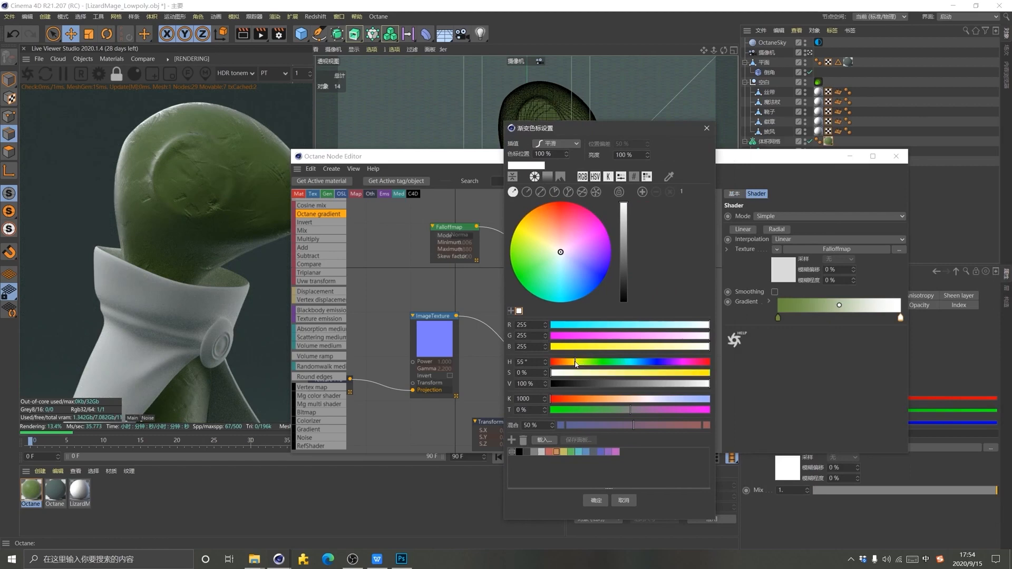
pyautogui.moveTo(573, 364); pyautogui.dragTo(570, 364)
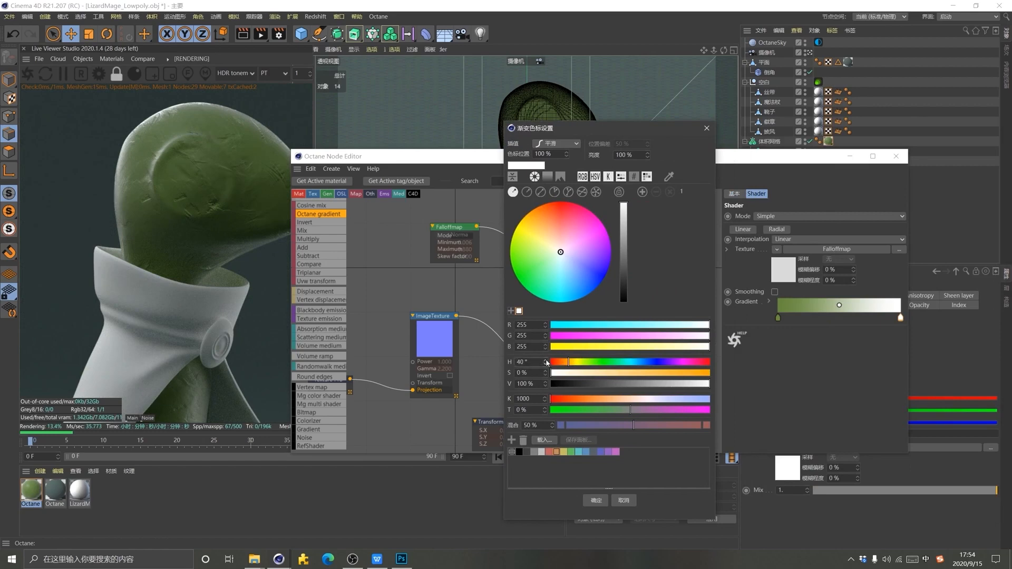
pyautogui.moveTo(581, 378); pyautogui.dragTo(696, 387)
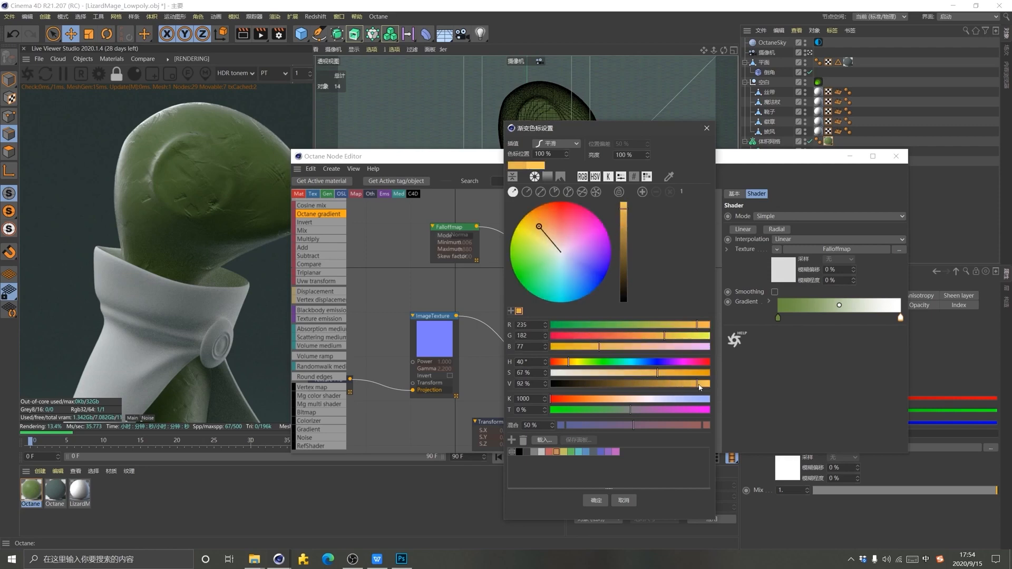
pyautogui.click(606, 501)
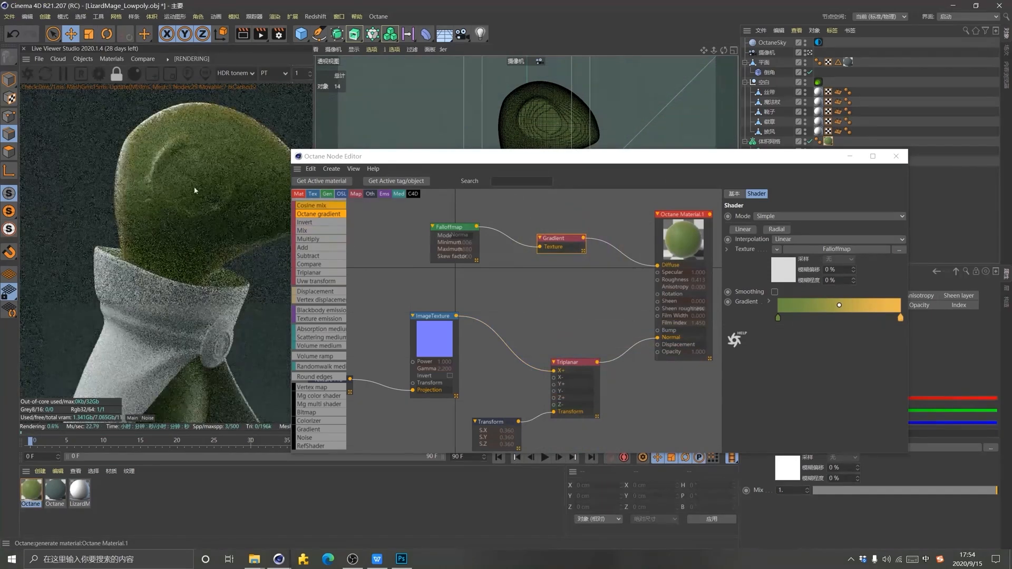
# Move the node editor window clear of the render and reframe the lizard's head in the live render
pyautogui.moveTo(512, 161); pyautogui.dragTo(574, 148)
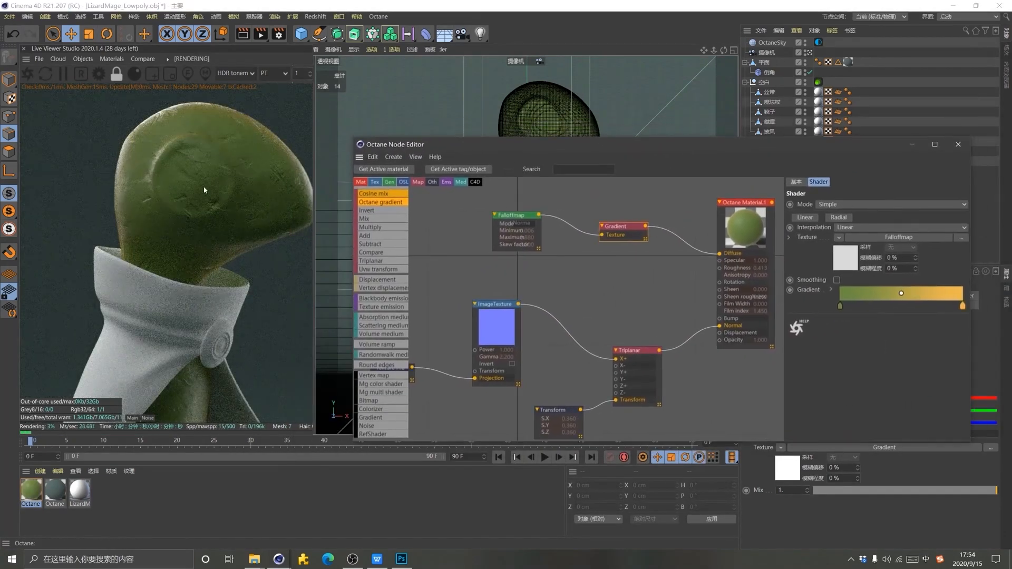
pyautogui.moveTo(249, 189)
pyautogui.mouseDown()
pyautogui.moveTo(189, 220)
pyautogui.moveTo(247, 180)
pyautogui.mouseUp()
pyautogui.moveTo(641, 284); pyautogui.dragTo(654, 283, button='middle')
pyautogui.scroll(-1, 620, 280)
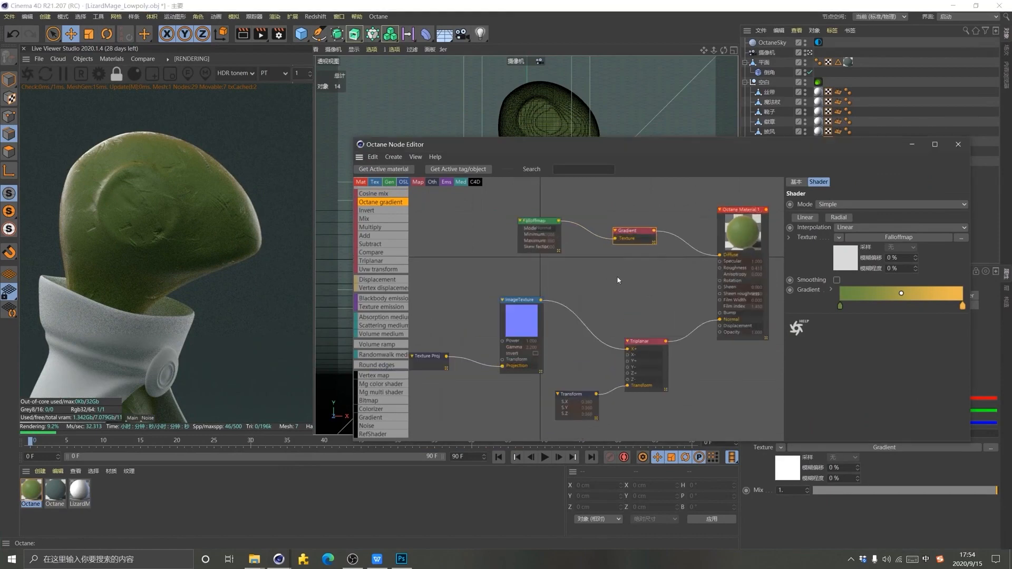
# Move the Falloff and Gradient nodes away from the material and insert a Mix texture node, feeding the Gradient into its Texture1 input
pyautogui.scroll(1, 620, 279)
pyautogui.moveTo(629, 226); pyautogui.dragTo(491, 212)
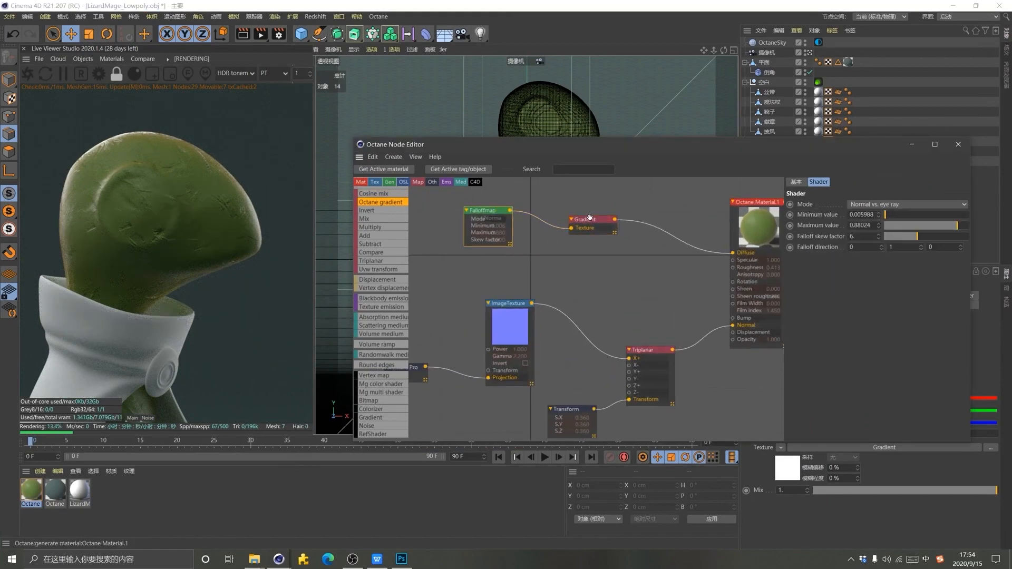
pyautogui.moveTo(587, 219); pyautogui.dragTo(542, 211)
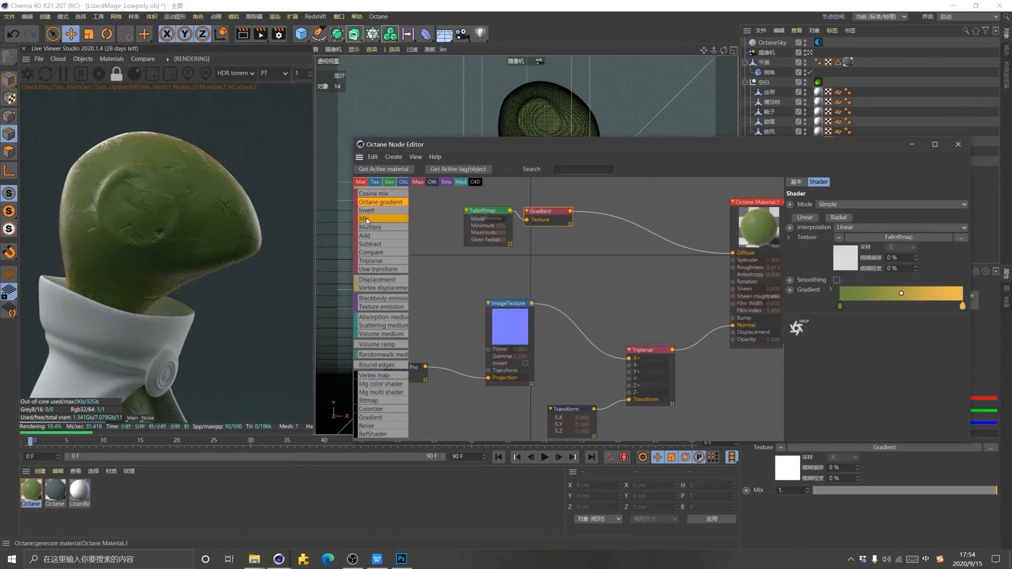
pyautogui.moveTo(369, 219); pyautogui.dragTo(631, 221)
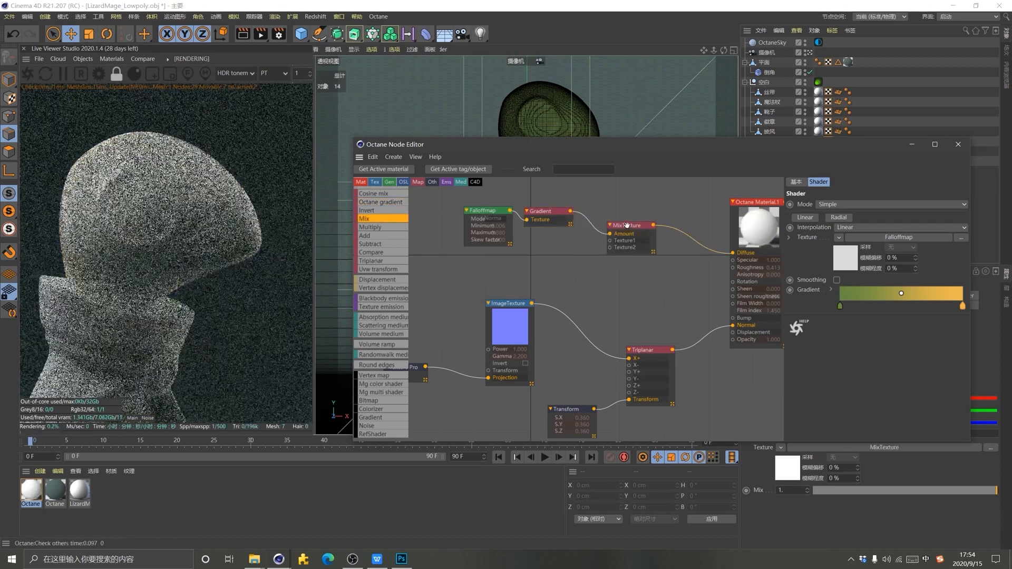
pyautogui.moveTo(570, 211); pyautogui.dragTo(612, 231)
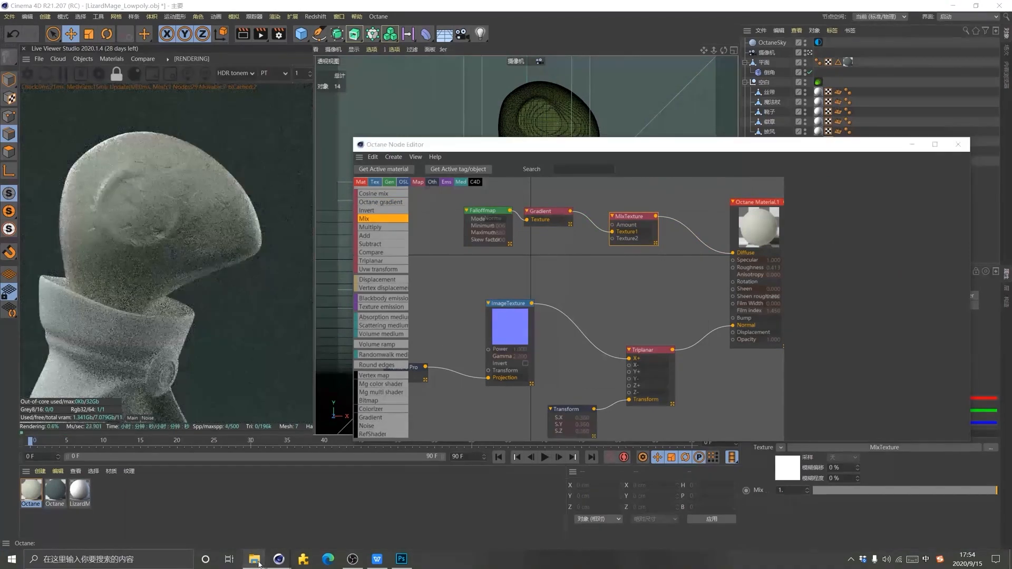
# Bring 06_deposits.tif from the project's tex folder into the node graph as an ImageTexture node
pyautogui.moveTo(254, 559)
pyautogui.click(161, 518)
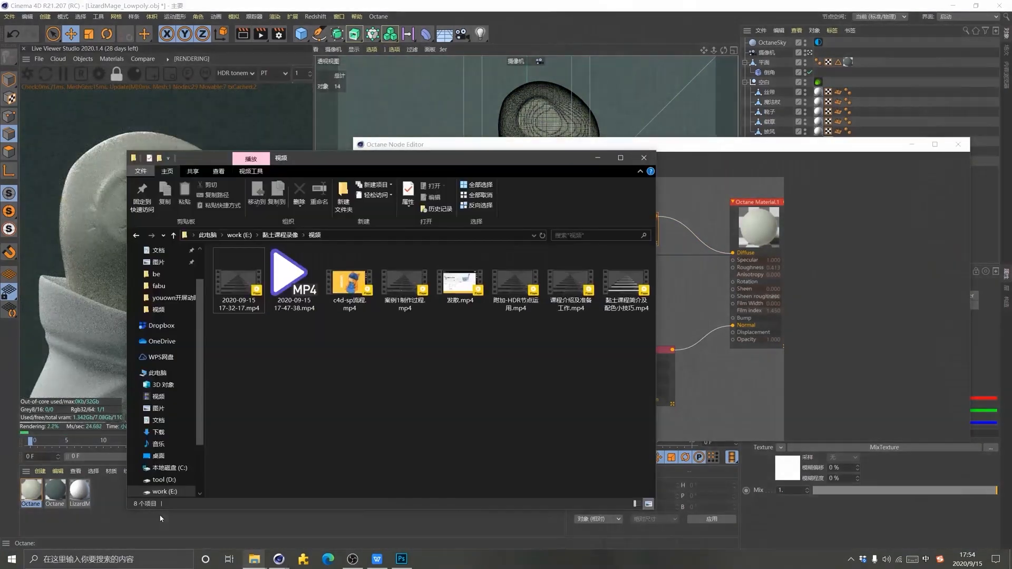
pyautogui.click(598, 158)
pyautogui.click(270, 531)
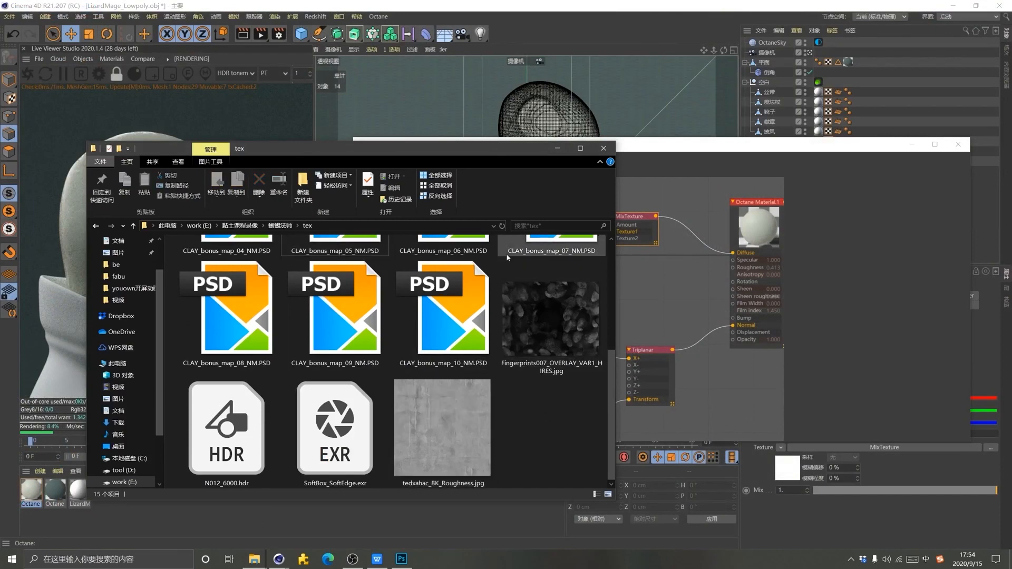
pyautogui.scroll(3, 442, 400)
pyautogui.moveTo(232, 304); pyautogui.dragTo(552, 265)
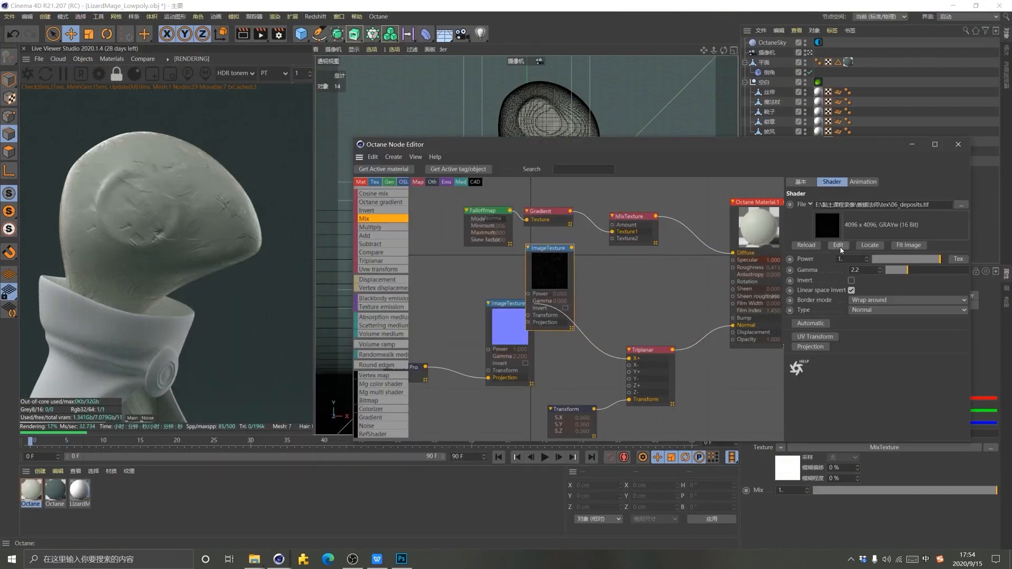
# Open the 06_deposits.tif image in the external viewer, examine its speck pattern up close and close it
pyautogui.click(838, 245)
pyautogui.scroll(3, 466, 217)
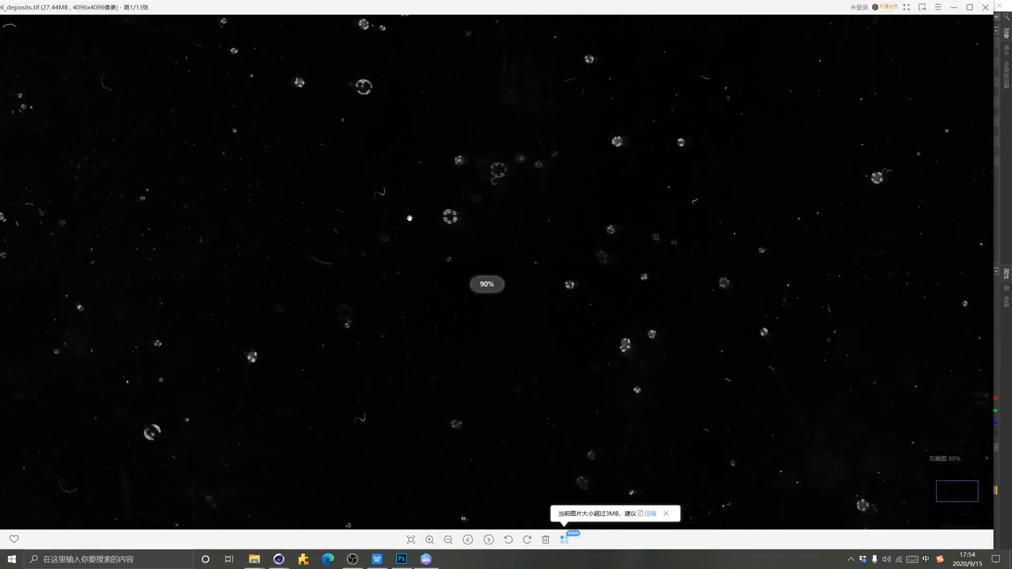
pyautogui.scroll(-5, 527, 273)
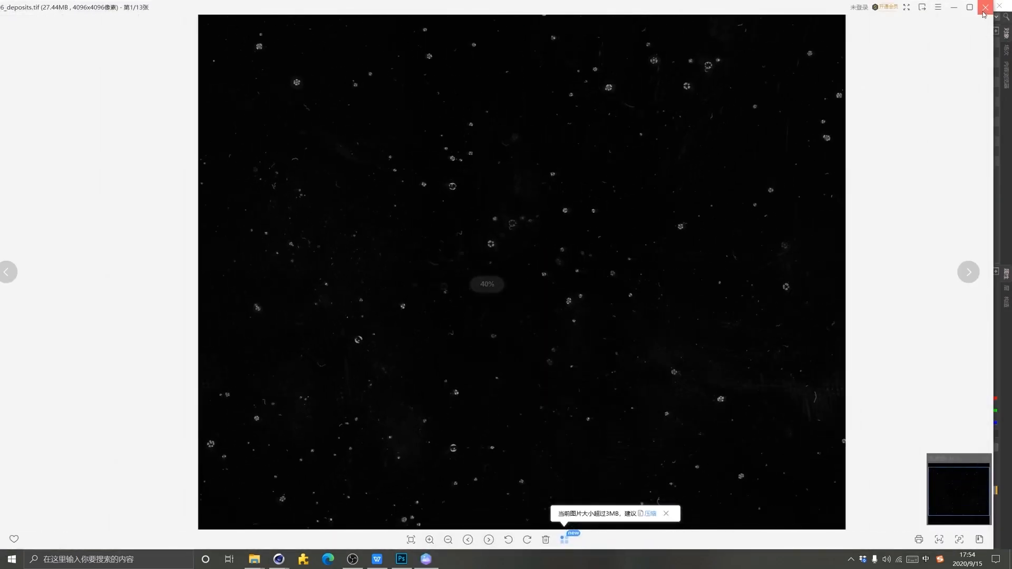
pyautogui.click(983, 11)
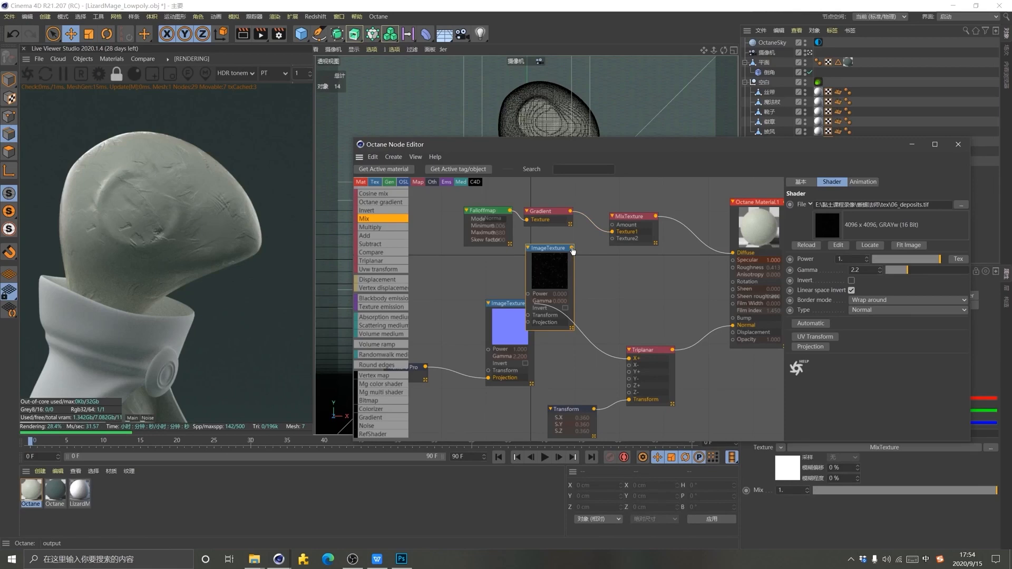
# Connect the deposits ImageTexture to the Mix node's Amount input and add an RGB spectrum node to its Texture2 input
pyautogui.moveTo(593, 232); pyautogui.dragTo(614, 231)
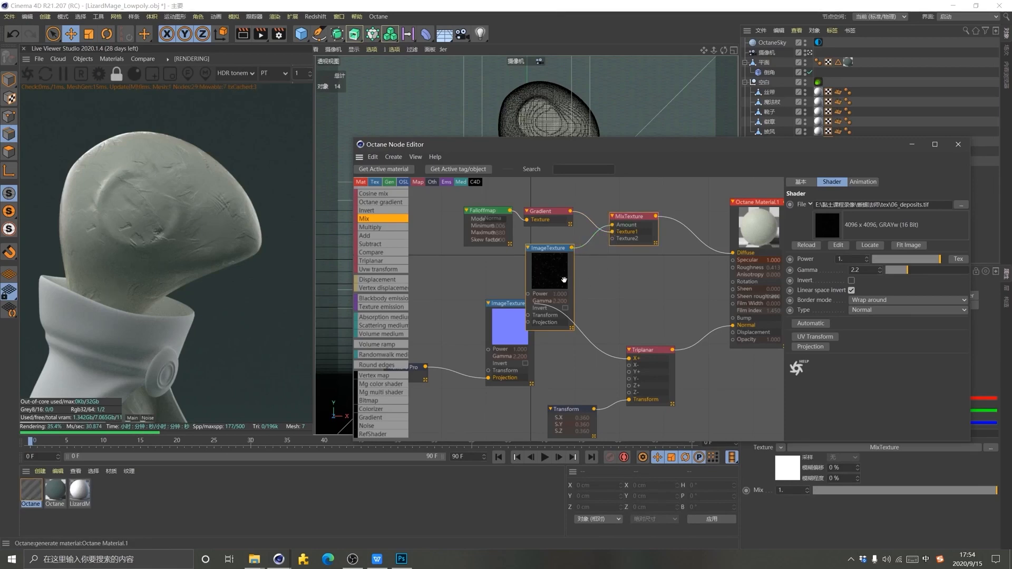
pyautogui.moveTo(553, 271); pyautogui.dragTo(435, 221)
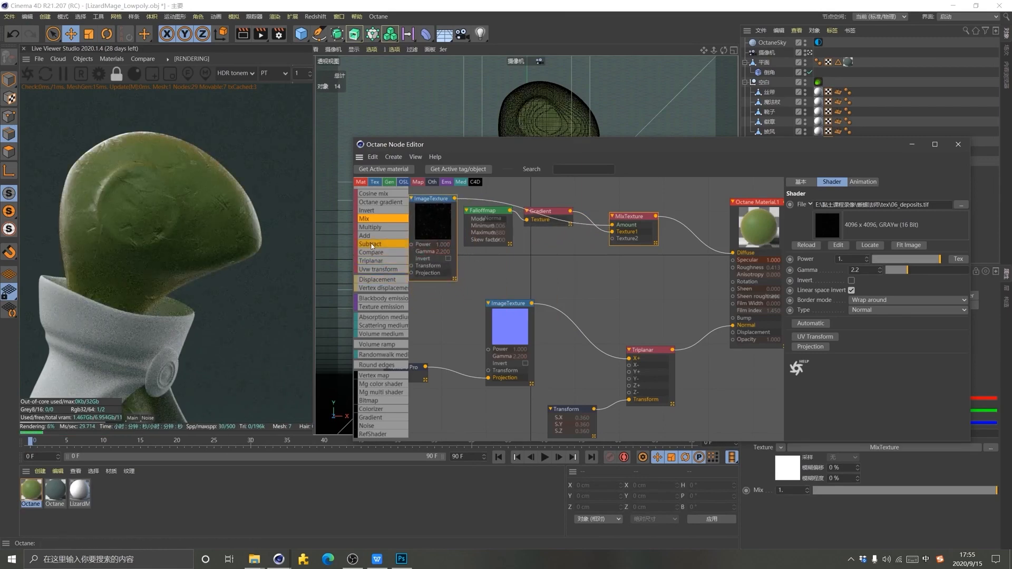
pyautogui.scroll(2, 378, 295)
pyautogui.scroll(8, 378, 293)
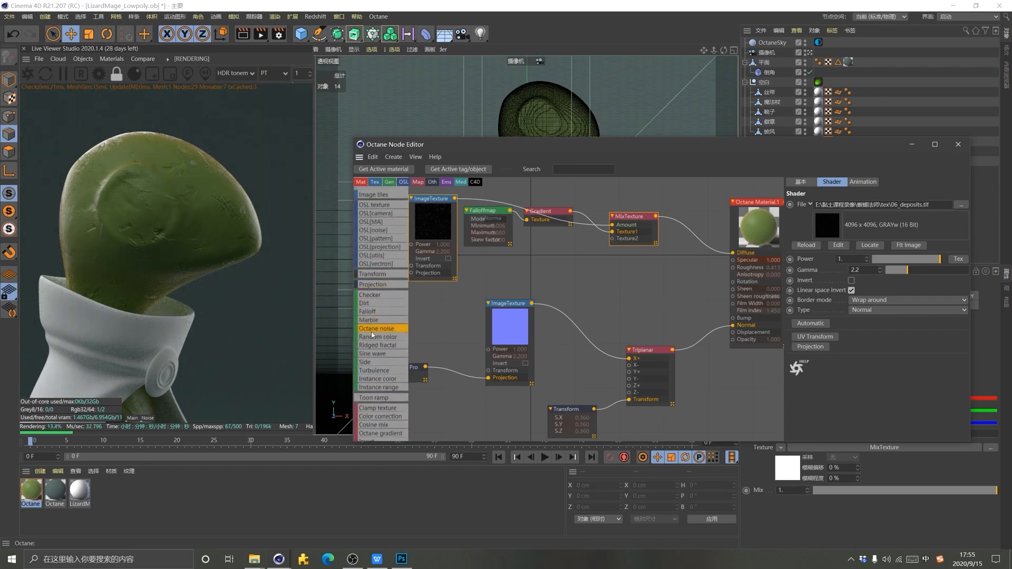
pyautogui.scroll(5, 387, 327)
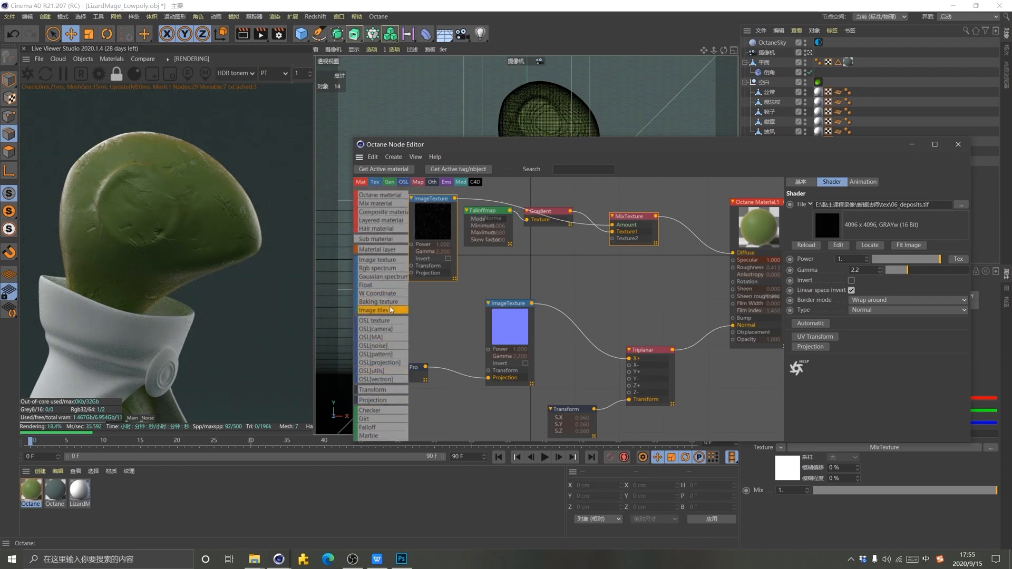
pyautogui.moveTo(613, 240); pyautogui.dragTo(560, 254)
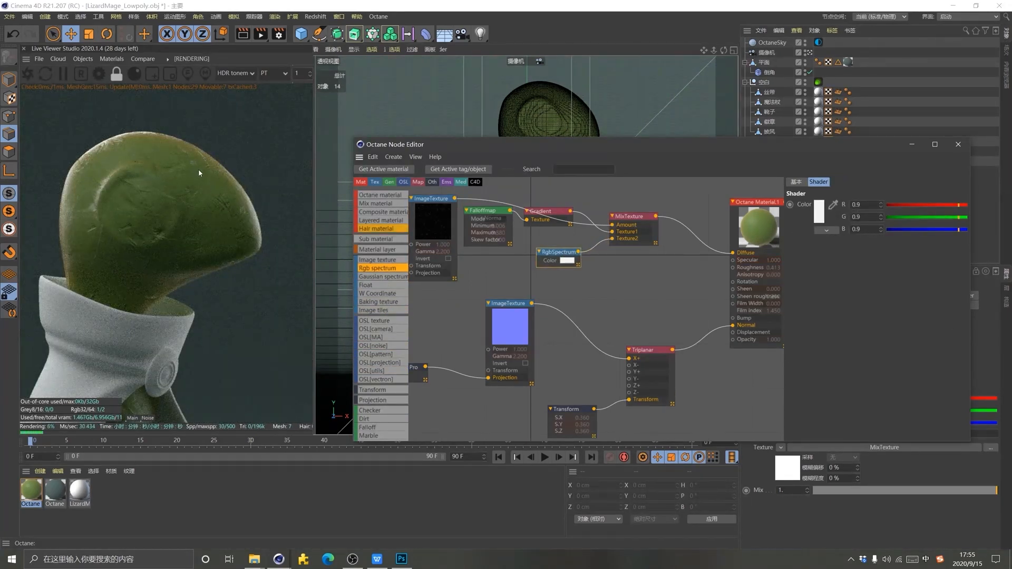
# Solo the MixTexture node to preview it alone in the live render
pyautogui.click(455, 220)
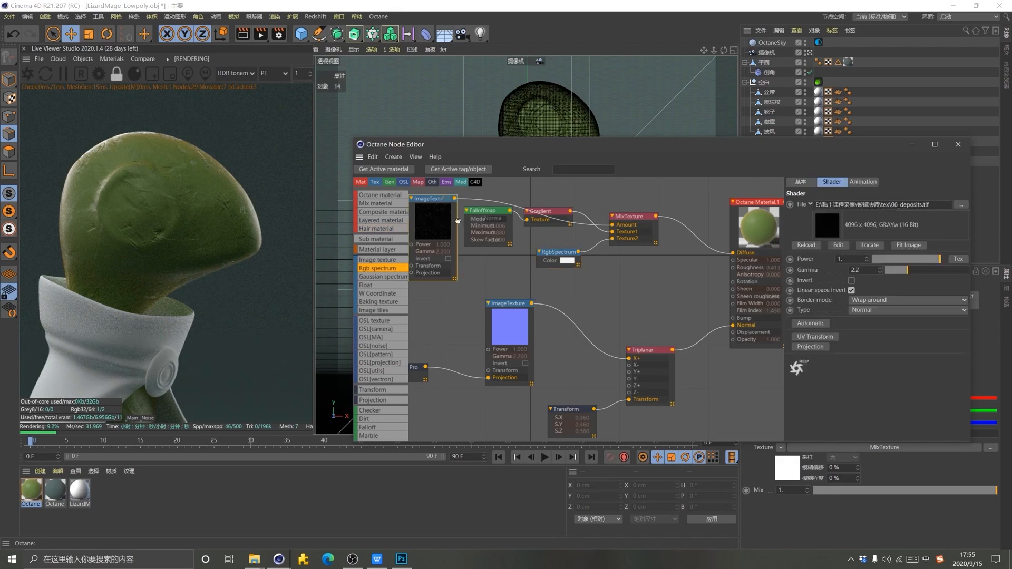
pyautogui.rightClick(633, 218)
pyautogui.click(654, 224)
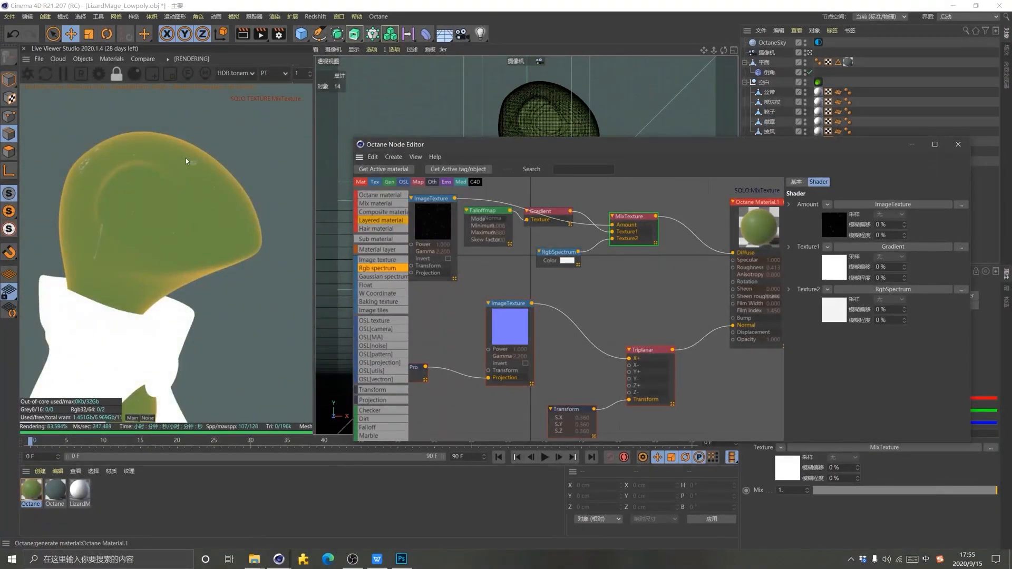
# Connect the Texture Projection node to the deposits ImageTexture's Projection input and move the projection node farther from the textures
pyautogui.scroll(-5, 698, 286)
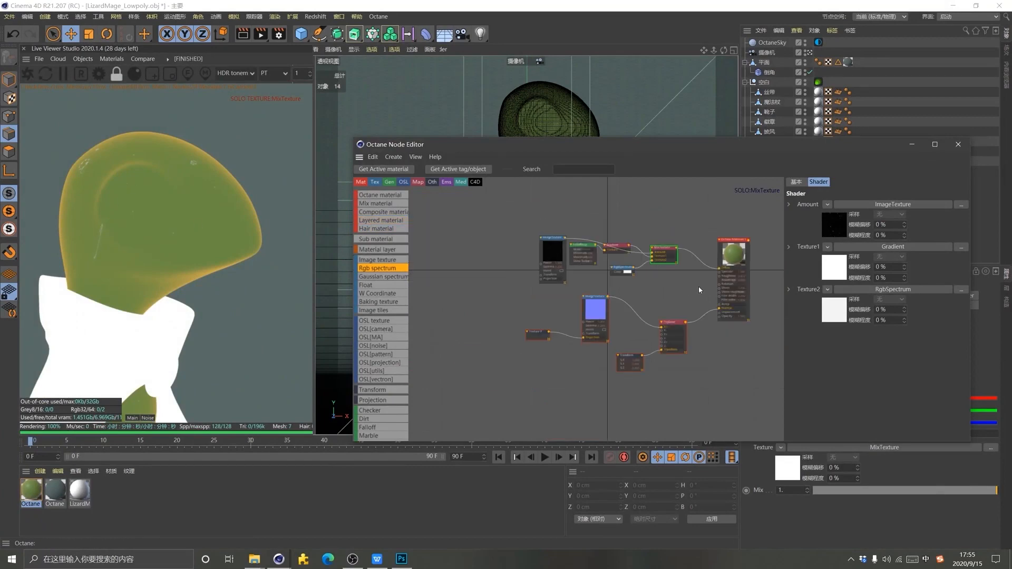
pyautogui.scroll(3, 563, 282)
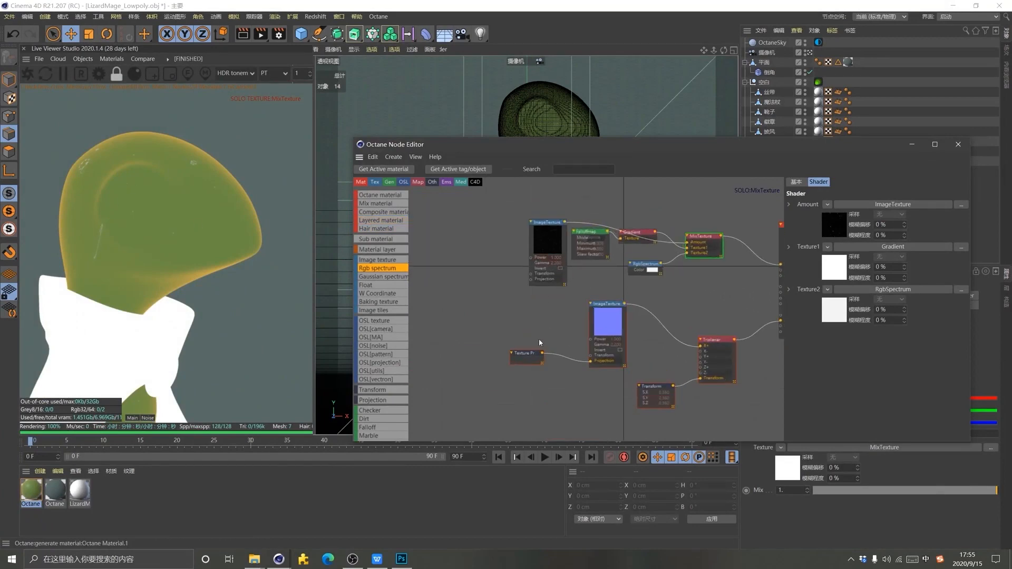
pyautogui.moveTo(530, 355); pyautogui.dragTo(531, 281)
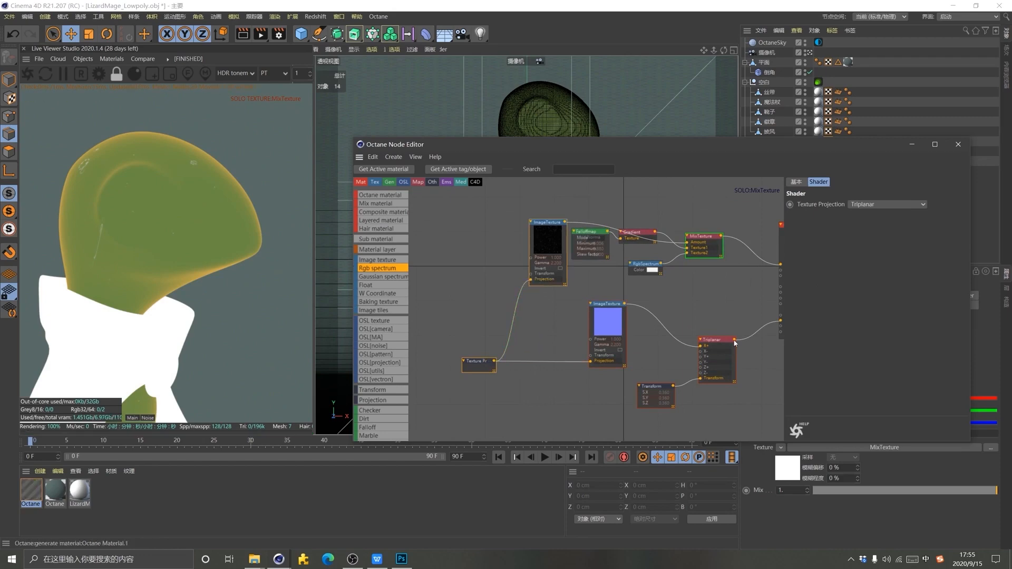
# Duplicate the normal map's Triplanar node and insert the copy between the deposits ImageTexture and the MixTexture's Amount input
pyautogui.click(714, 341)
pyautogui.moveTo(655, 266); pyautogui.dragTo(633, 177)
pyautogui.moveTo(565, 221); pyautogui.dragTo(687, 247)
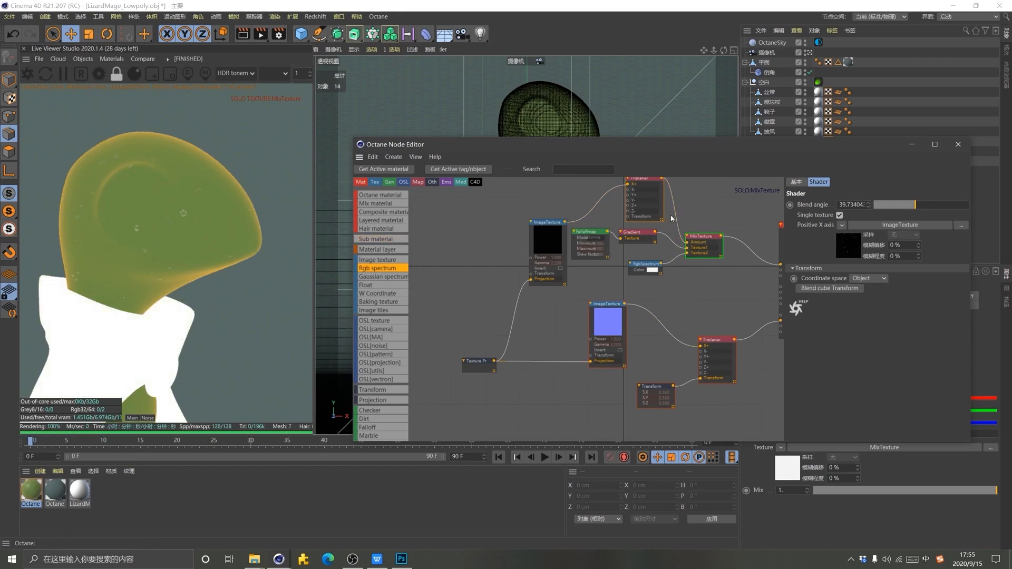
pyautogui.scroll(2, 649, 211)
pyautogui.moveTo(649, 211); pyautogui.dragTo(659, 184)
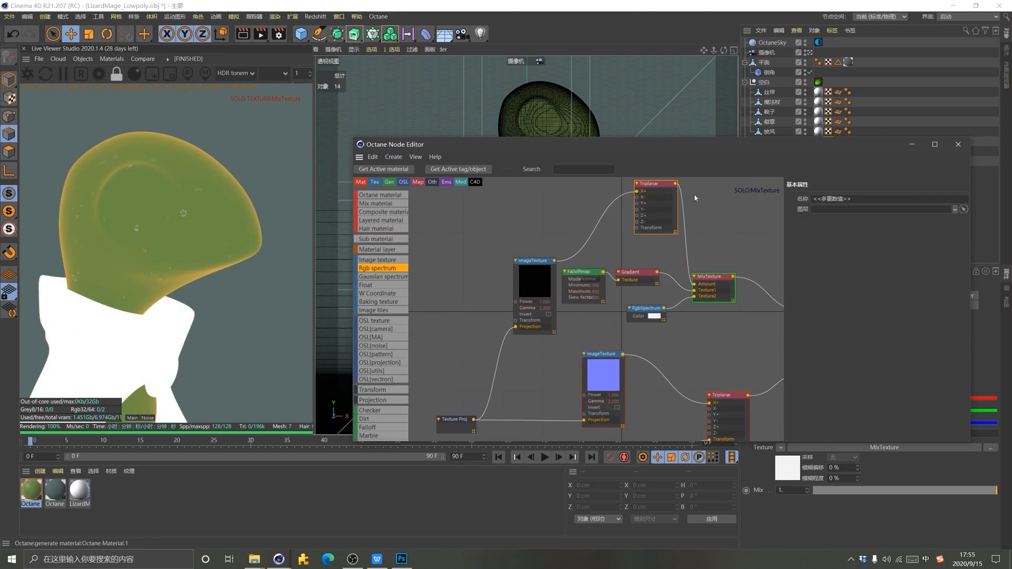
# Add a blend cube Transform to the deposits Triplanar node and set its uniform scale to 0.306871
pyautogui.click(661, 183)
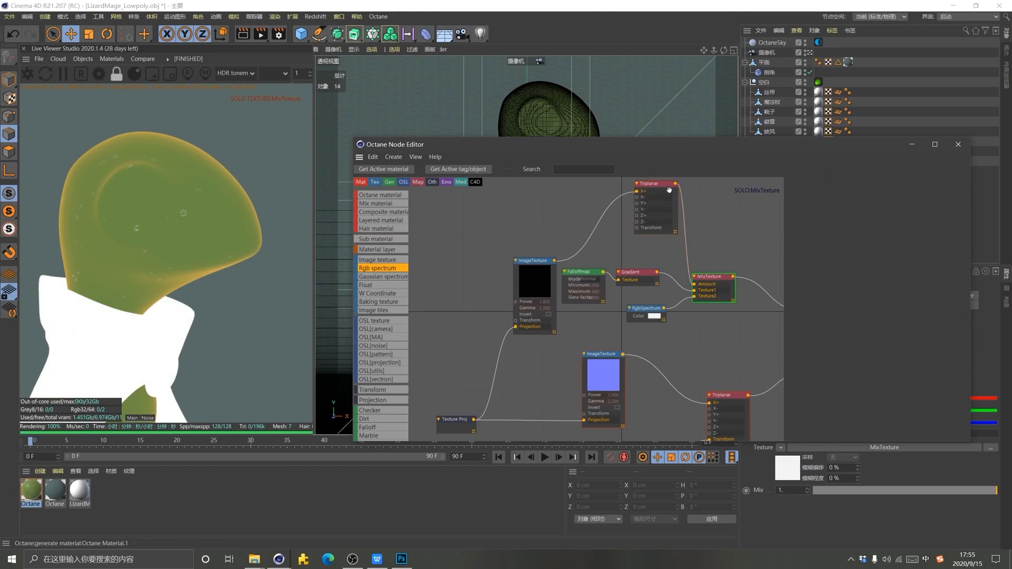
pyautogui.click(855, 289)
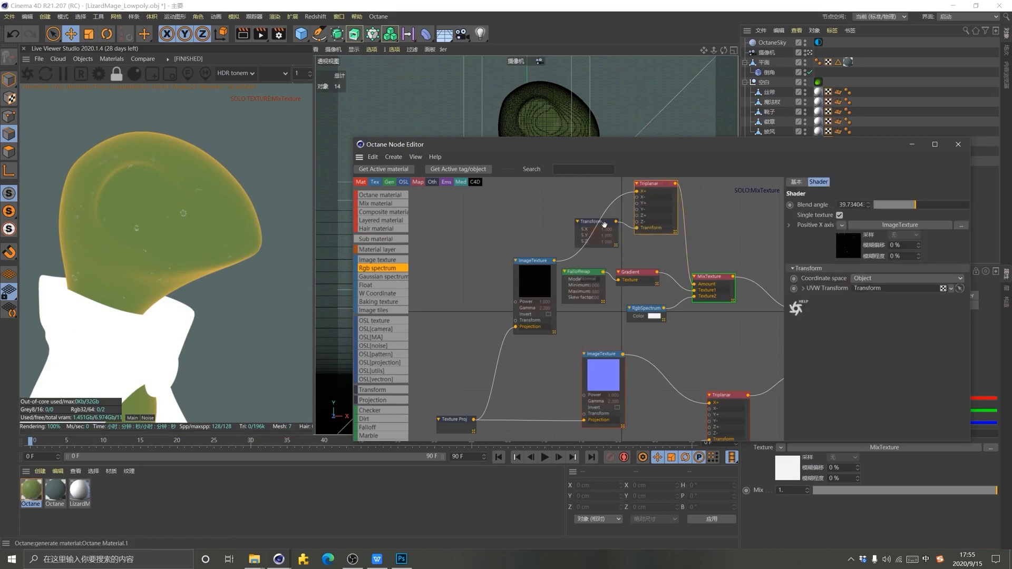
pyautogui.moveTo(928, 288); pyautogui.dragTo(922, 288)
# Turn off the MixTexture solo and inspect the full material on the lizard's body and head in the live render
pyautogui.click(725, 276)
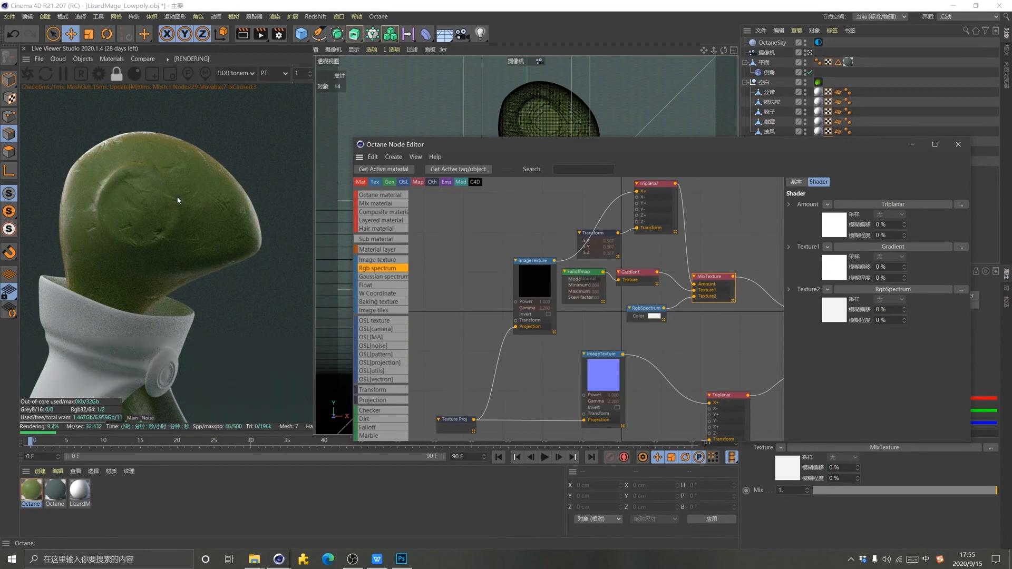
pyautogui.moveTo(113, 342); pyautogui.dragTo(193, 96)
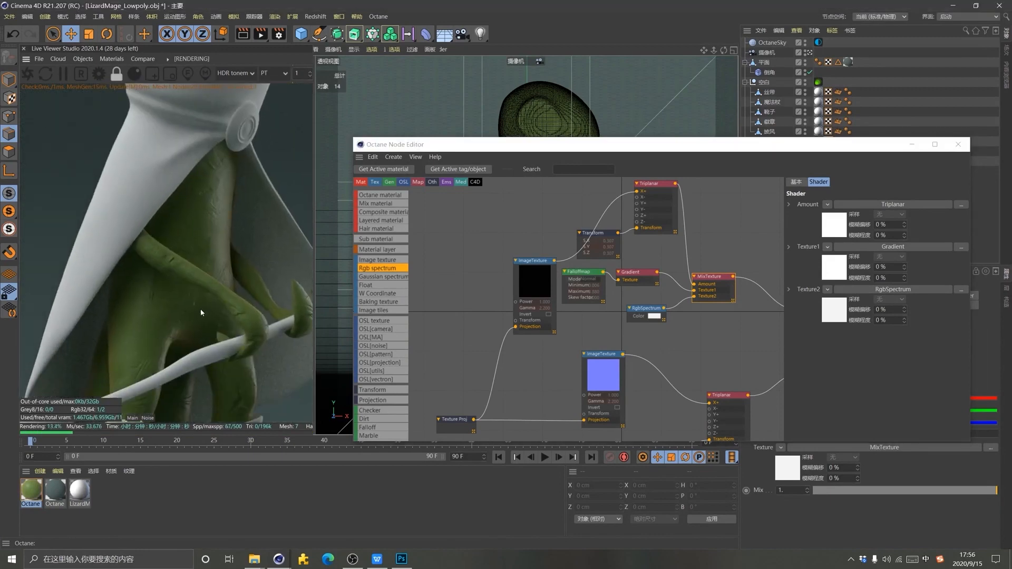
pyautogui.moveTo(208, 141); pyautogui.dragTo(179, 369)
# Move the deposits ImageTexture and the MixTexture farther apart to loosen the node layout
pyautogui.scroll(-2, 456, 291)
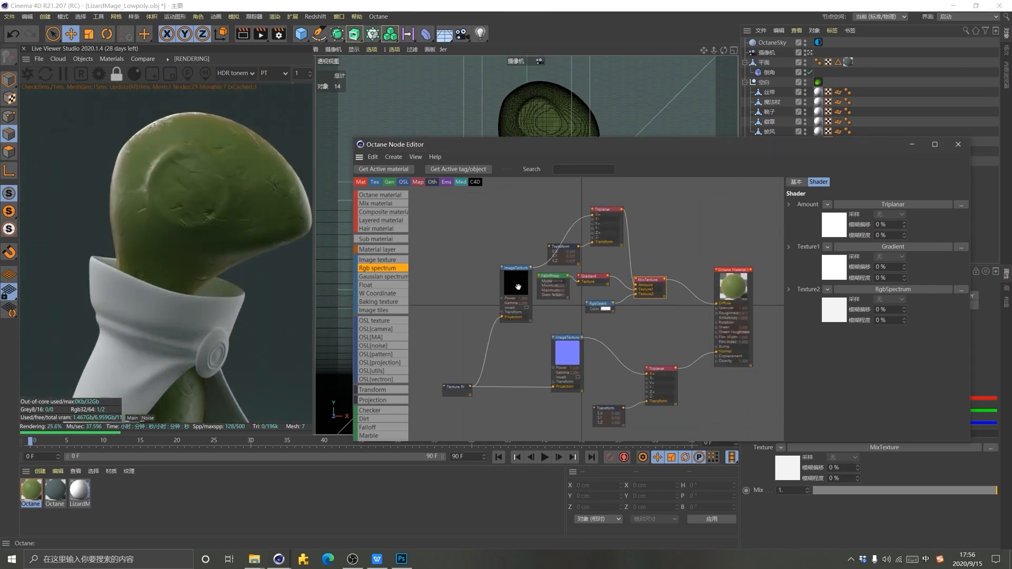
pyautogui.moveTo(516, 285); pyautogui.dragTo(496, 256)
pyautogui.click(665, 274)
pyautogui.moveTo(665, 273); pyautogui.dragTo(691, 264)
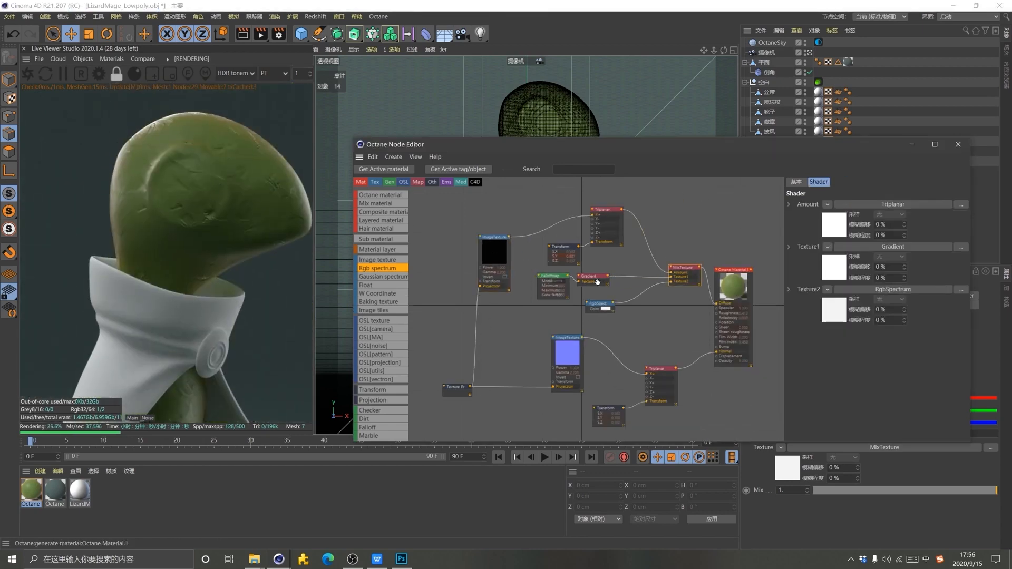
# Review the Gradient, deposits Transform and Octane material roughness settings against the lizard's head in the live render
pyautogui.click(600, 276)
pyautogui.scroll(3, 569, 257)
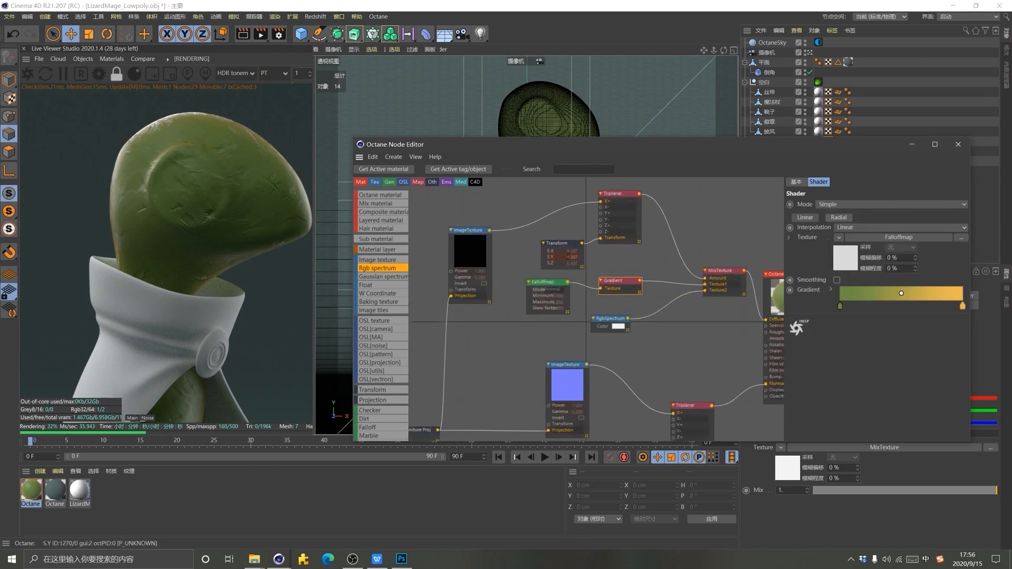
pyautogui.click(562, 245)
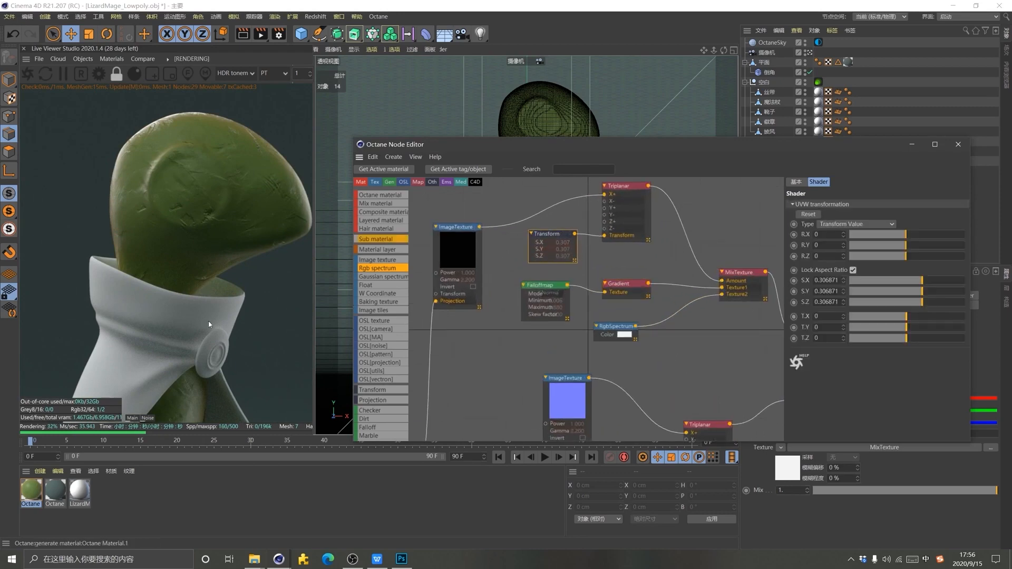
pyautogui.moveTo(173, 324); pyautogui.dragTo(202, 300)
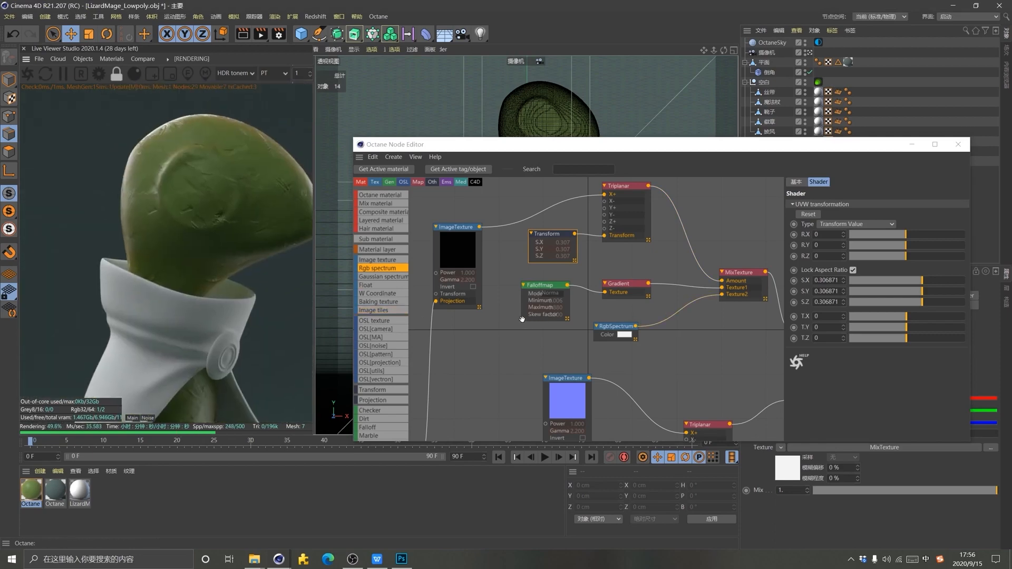
pyautogui.scroll(-2, 580, 359)
pyautogui.scroll(2, 665, 353)
pyautogui.scroll(1, 665, 353)
pyautogui.click(669, 285)
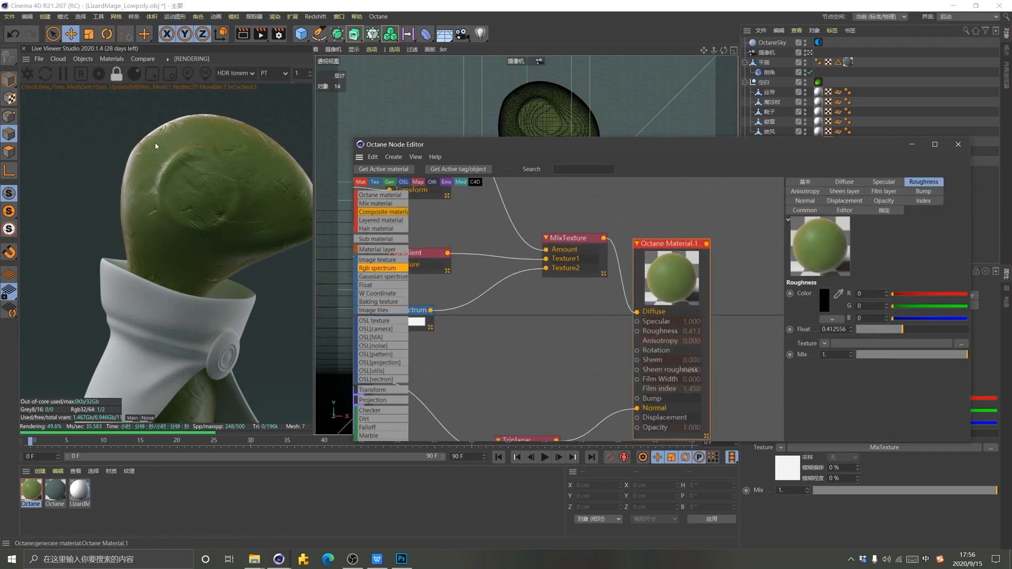
pyautogui.moveTo(245, 185); pyautogui.dragTo(220, 200)
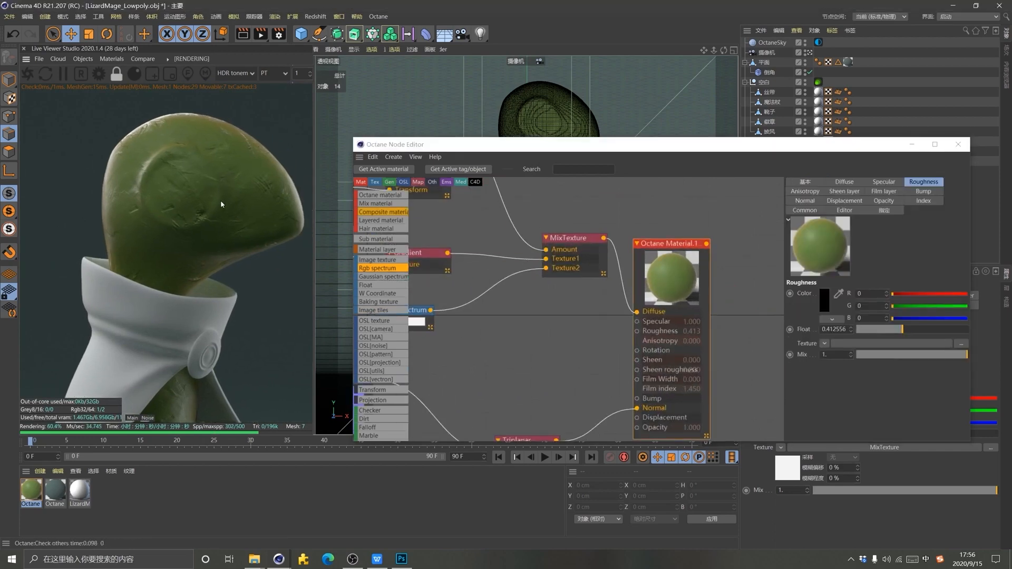
# Open tedxahac_8K_Roughness.jpg from the tex folder in the image viewer, compare it with the live render and minimize it
pyautogui.click(254, 559)
pyautogui.click(275, 533)
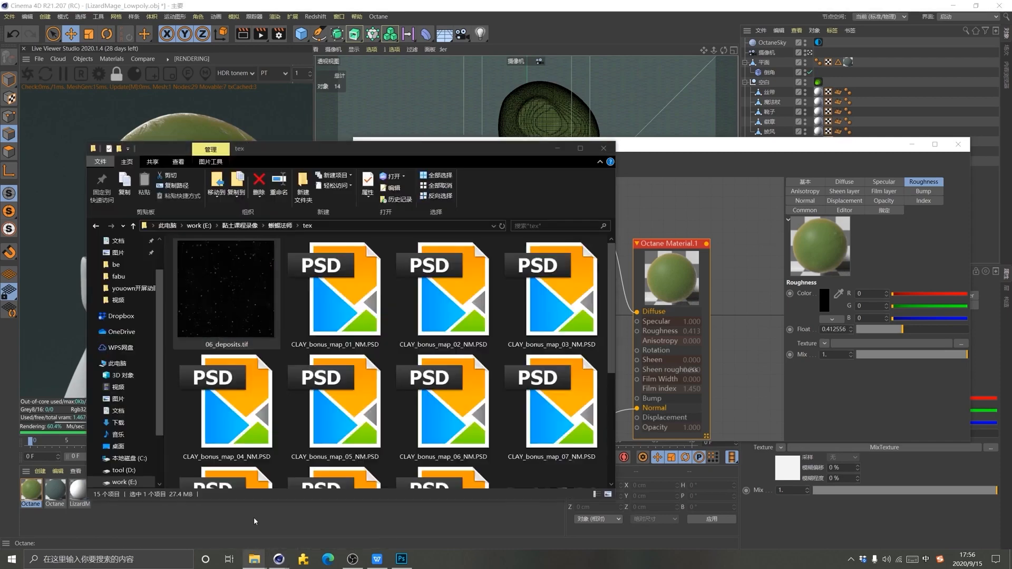
pyautogui.scroll(-3, 458, 369)
pyautogui.click(458, 428)
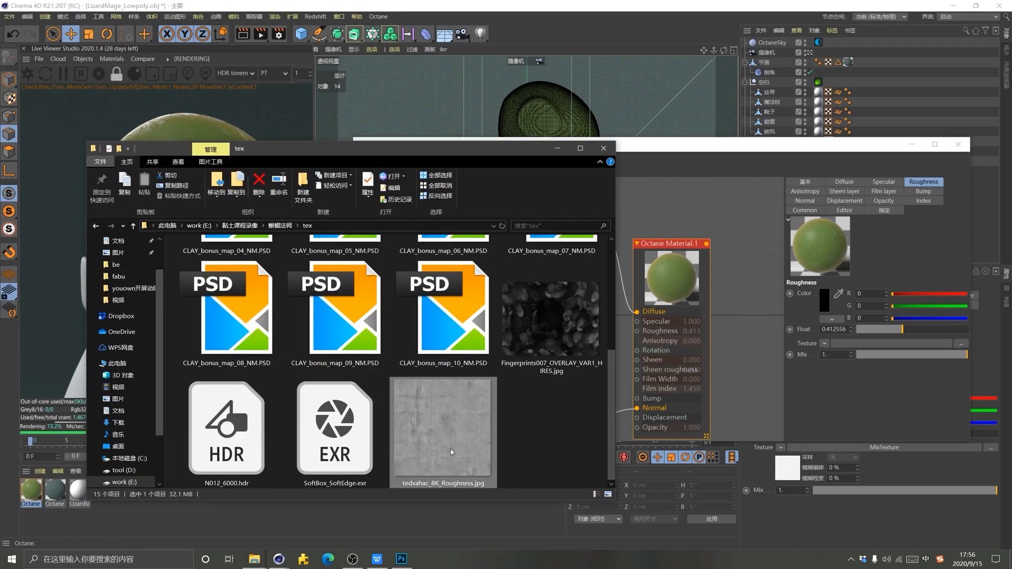
pyautogui.doubleClick(451, 452)
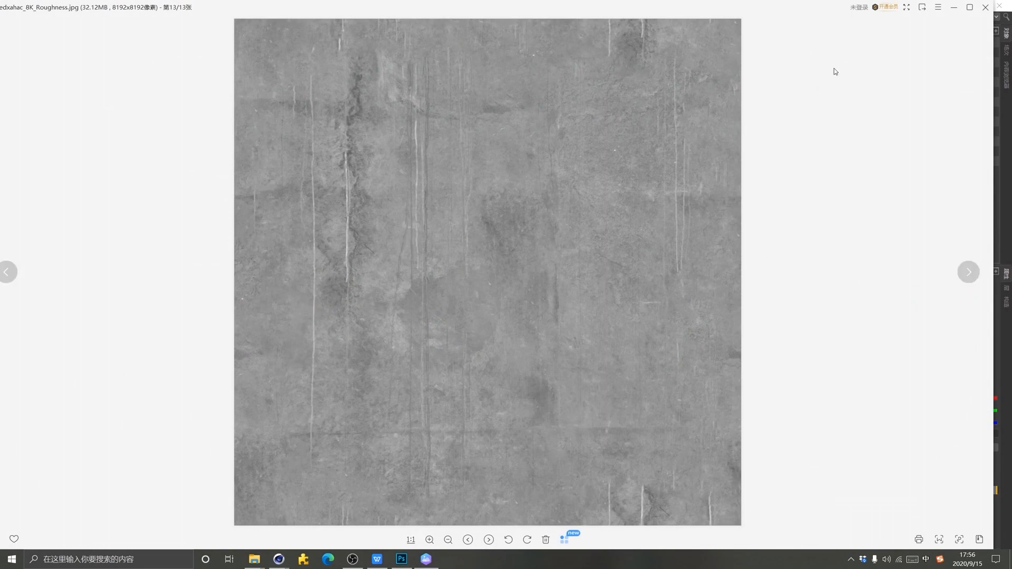
pyautogui.doubleClick(811, 16)
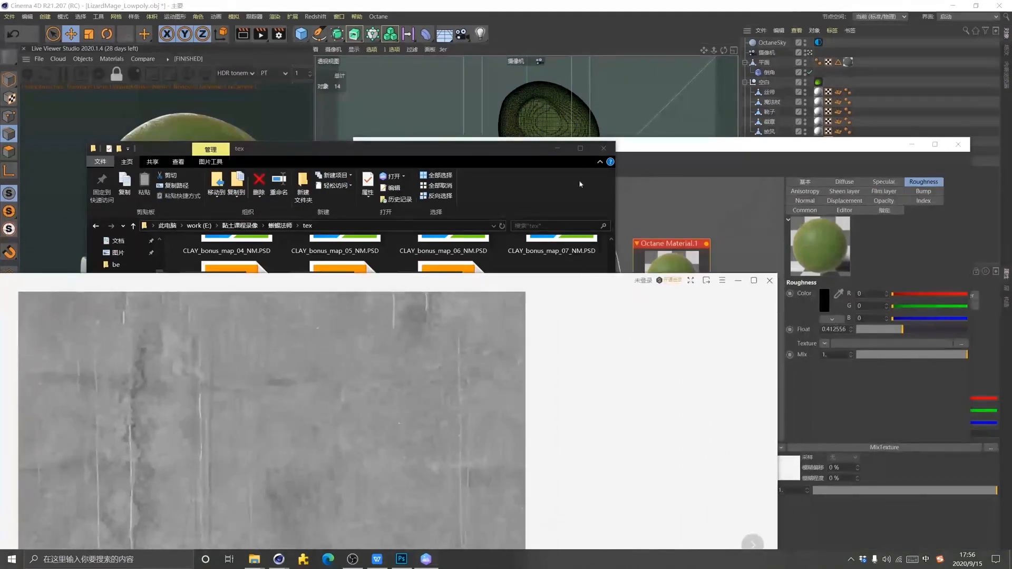
pyautogui.click(559, 150)
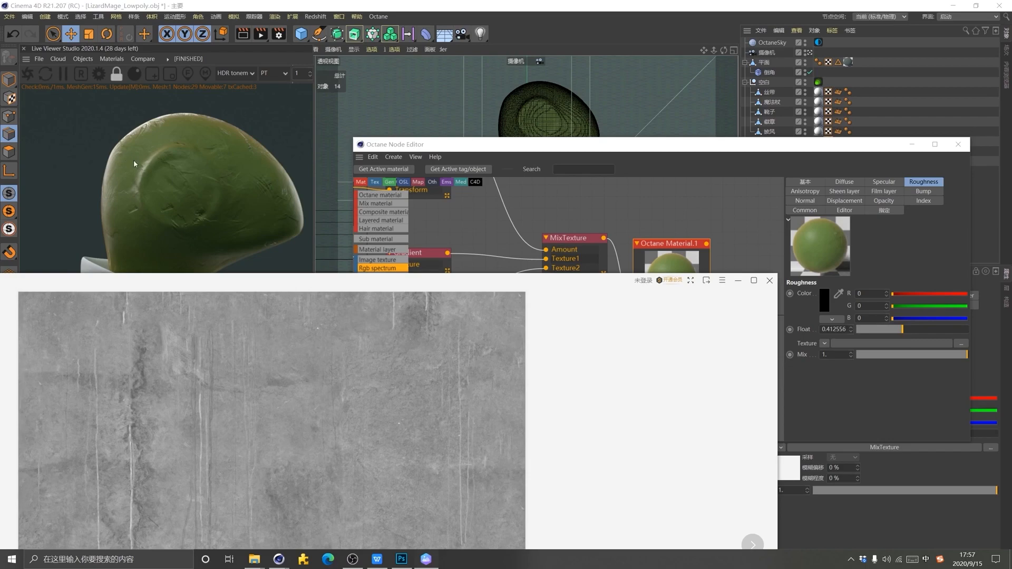
pyautogui.click(738, 281)
# Bring tedxahac_8K_Roughness.jpg from the tex folder into the node graph as an ImageTexture beside the Octane material
pyautogui.moveTo(254, 559)
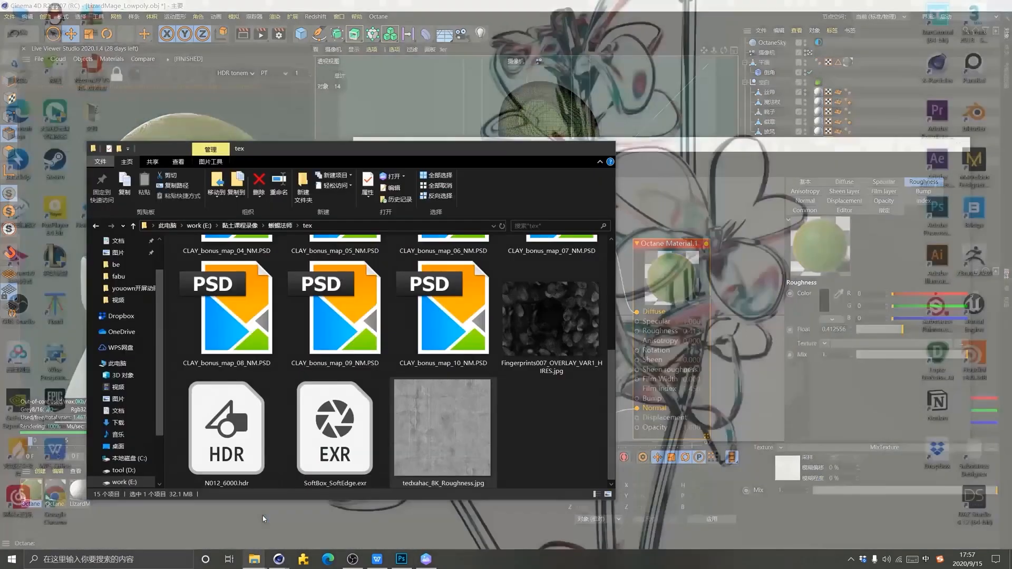
pyautogui.click(255, 506)
pyautogui.moveTo(458, 448); pyautogui.dragTo(624, 373)
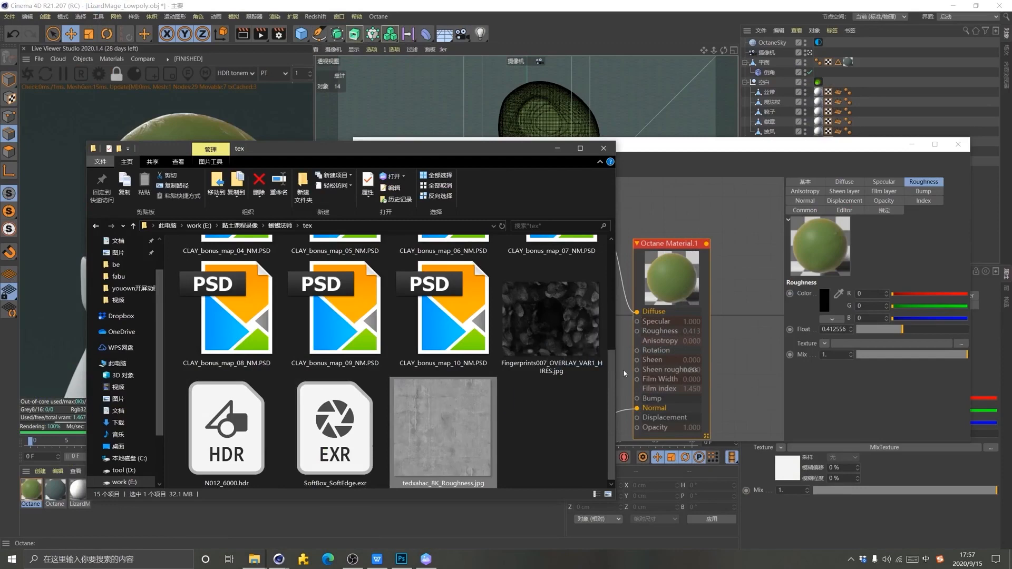
pyautogui.moveTo(553, 149); pyautogui.dragTo(413, 150)
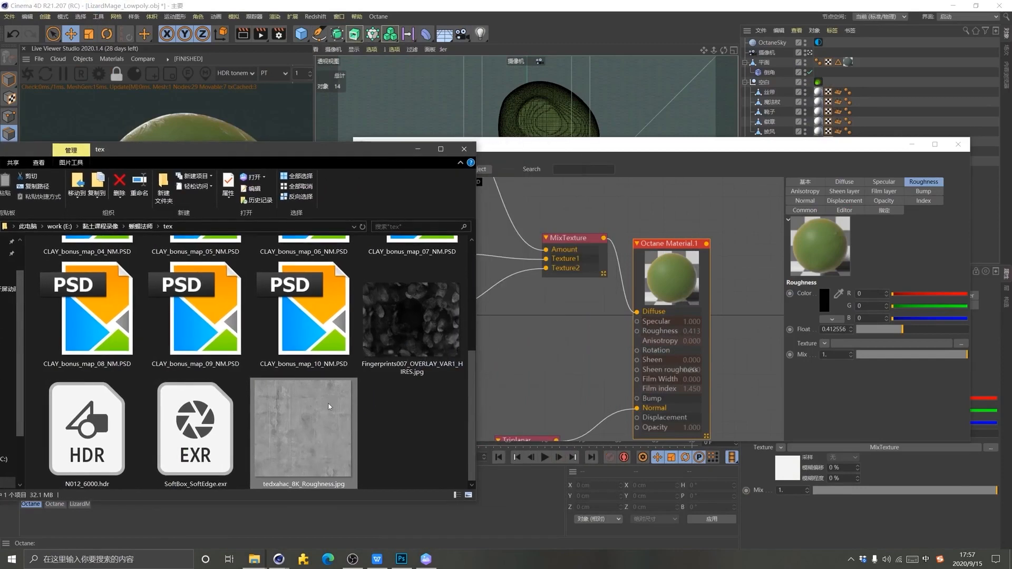
pyautogui.moveTo(304, 432); pyautogui.dragTo(571, 338)
pyautogui.click(586, 346)
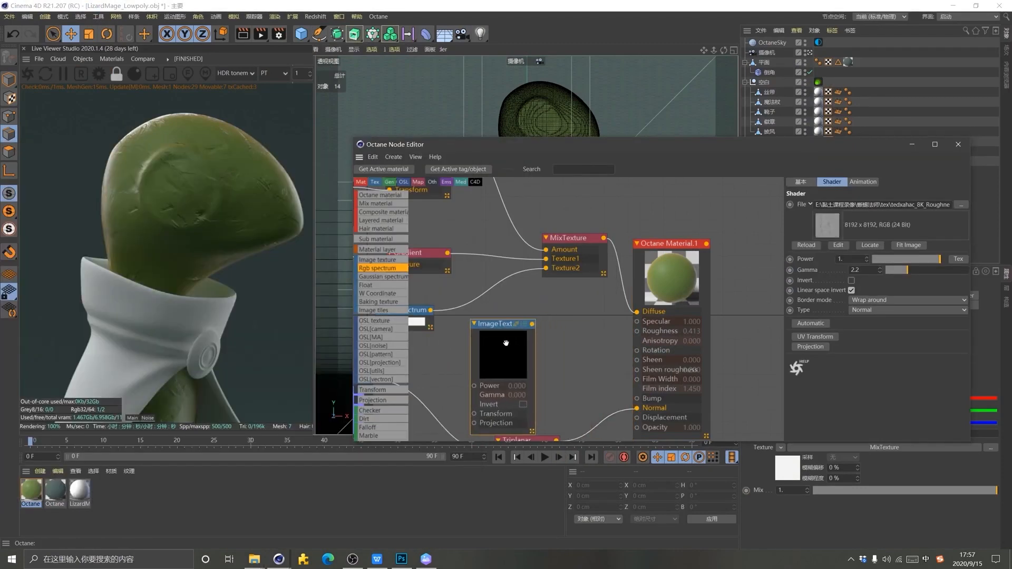
# Move the normal map's ImageTexture, Triplanar and Transform nodes lower in the graph to make room for the roughness texture
pyautogui.scroll(-3, 571, 369)
pyautogui.scroll(3, 571, 385)
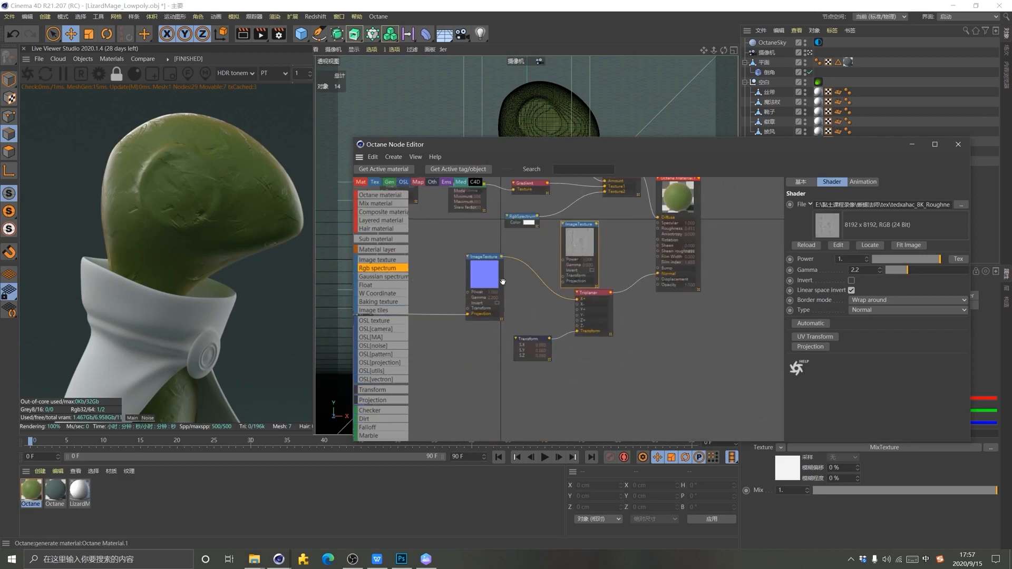
pyautogui.moveTo(621, 402); pyautogui.dragTo(461, 295)
pyautogui.moveTo(595, 293); pyautogui.dragTo(595, 396)
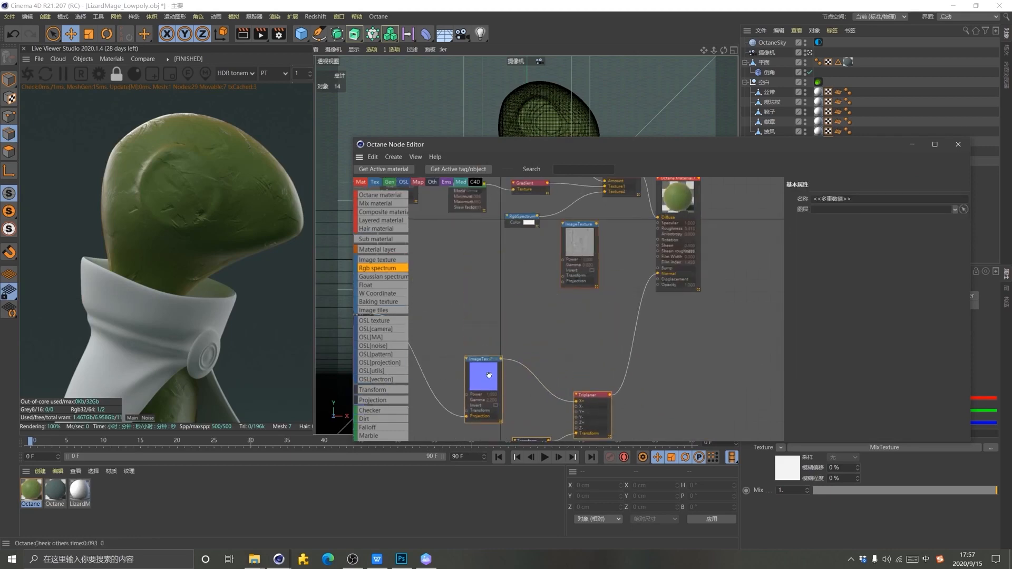
# Duplicate the normal map's Triplanar node and place the copy beside the roughness ImageTexture as its X+ input's target
pyautogui.click(595, 395)
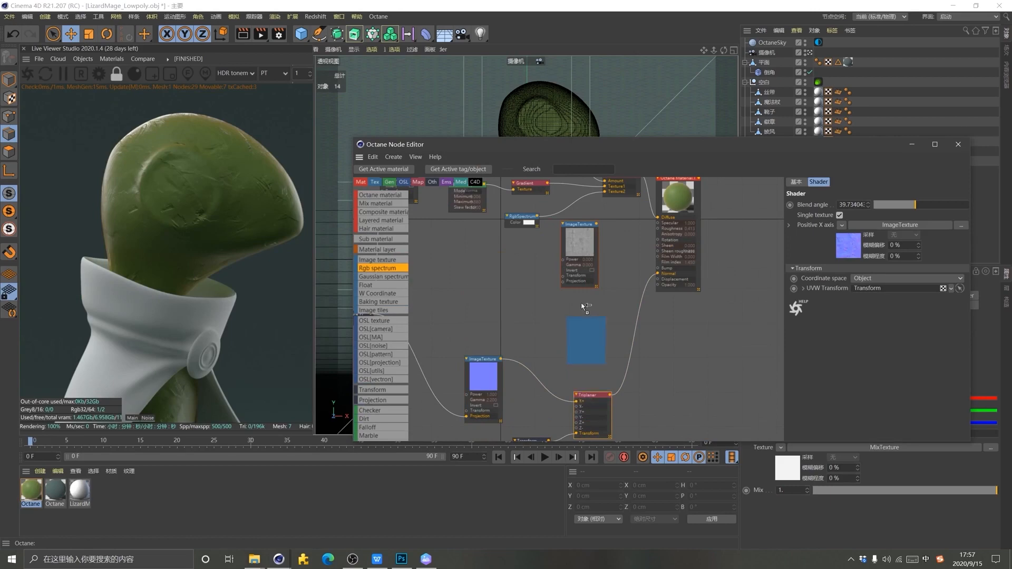
pyautogui.keyDown('ctrl'); pyautogui.moveTo(582, 306); pyautogui.dragTo(585, 309); pyautogui.keyUp('ctrl')
pyautogui.moveTo(574, 226); pyautogui.dragTo(498, 274)
pyautogui.moveTo(580, 323); pyautogui.dragTo(554, 272)
# Connect the Texture Projection to the roughness ImageTexture and the new Triplanar's output to the Octane material's Roughness input
pyautogui.scroll(-2, 616, 330)
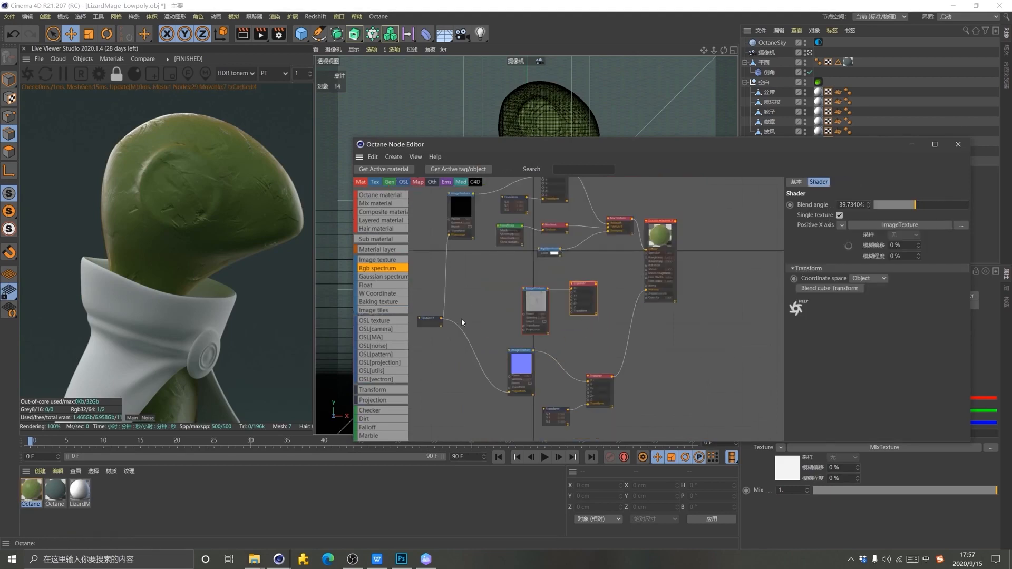
pyautogui.moveTo(441, 319); pyautogui.dragTo(524, 331)
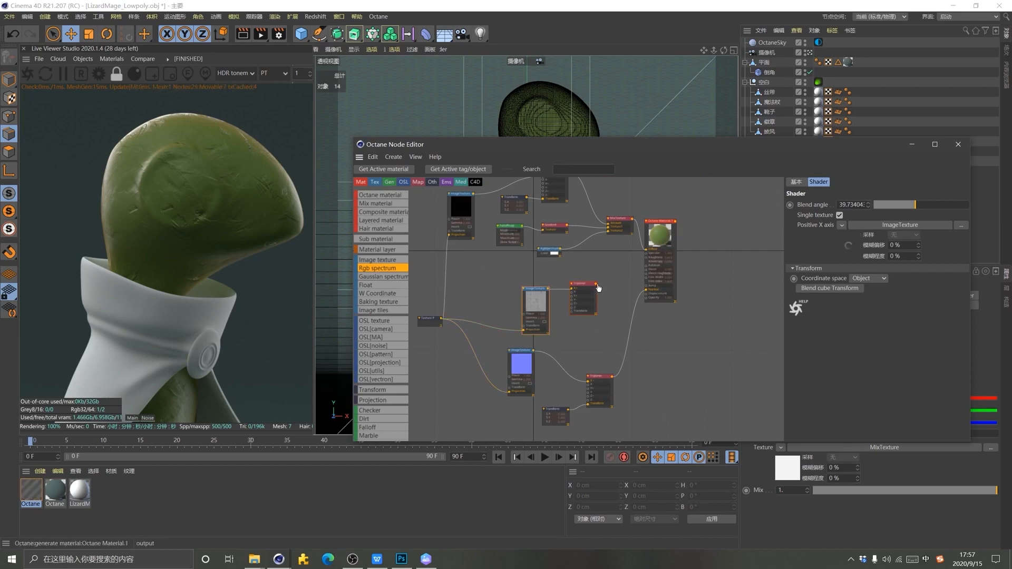
pyautogui.moveTo(597, 284); pyautogui.dragTo(646, 260)
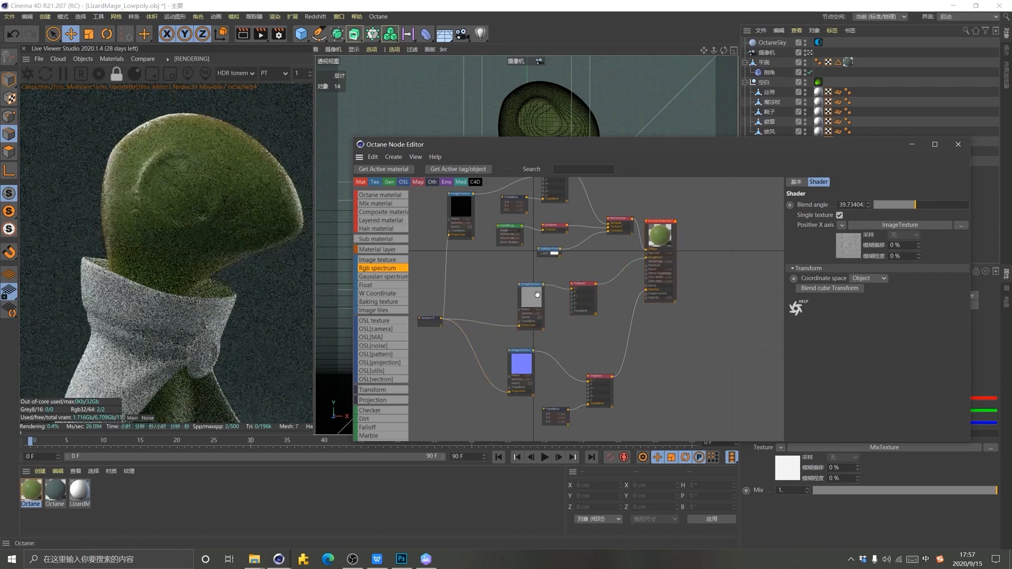
# Set the roughness ImageTexture's type to Float
pyautogui.moveTo(535, 303); pyautogui.dragTo(529, 290)
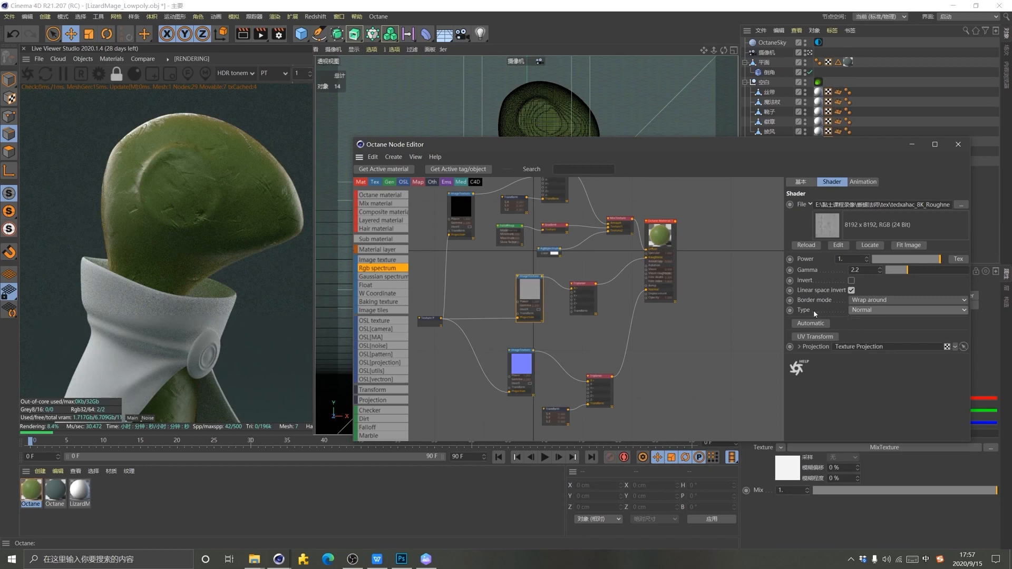
pyautogui.click(874, 311)
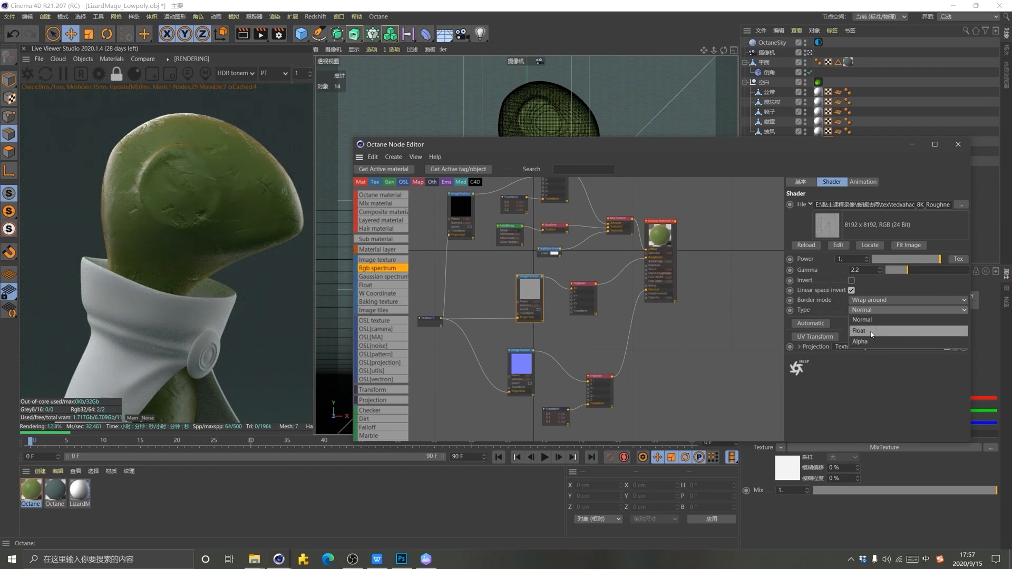
pyautogui.click(871, 334)
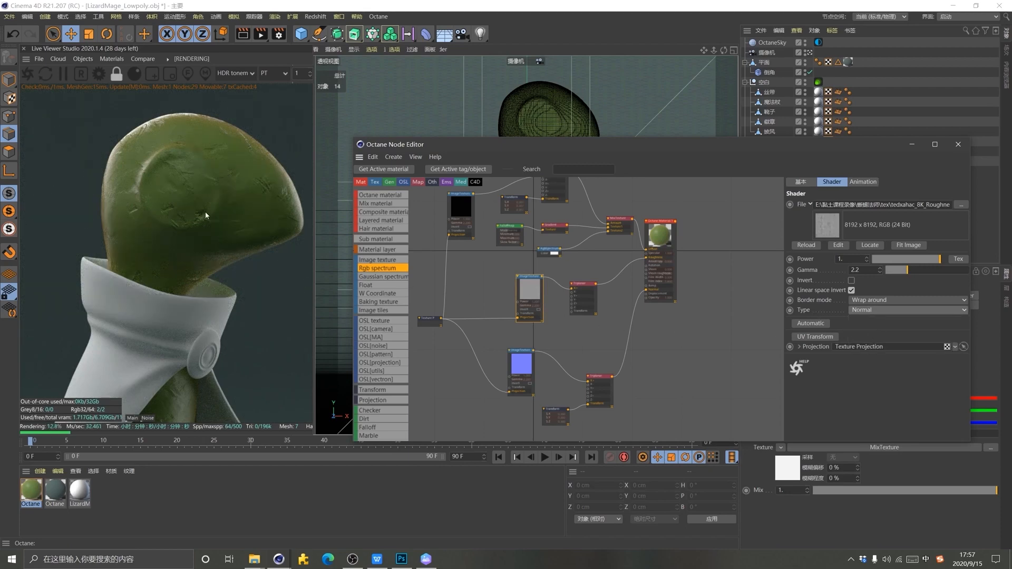
# Add a blend cube Transform to the roughness Triplanar node and space out the three roughness nodes
pyautogui.scroll(4, 560, 313)
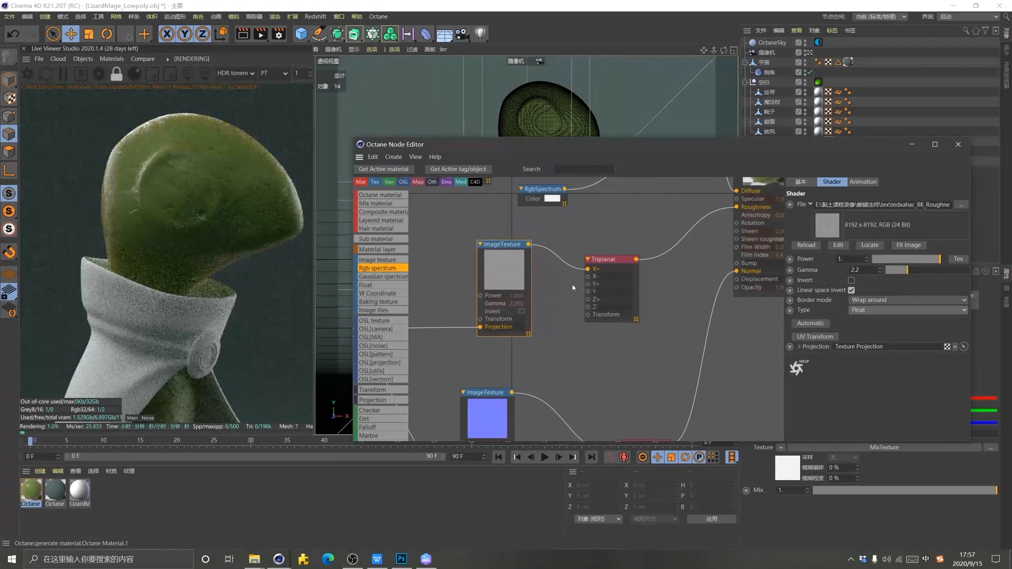
pyautogui.click(612, 259)
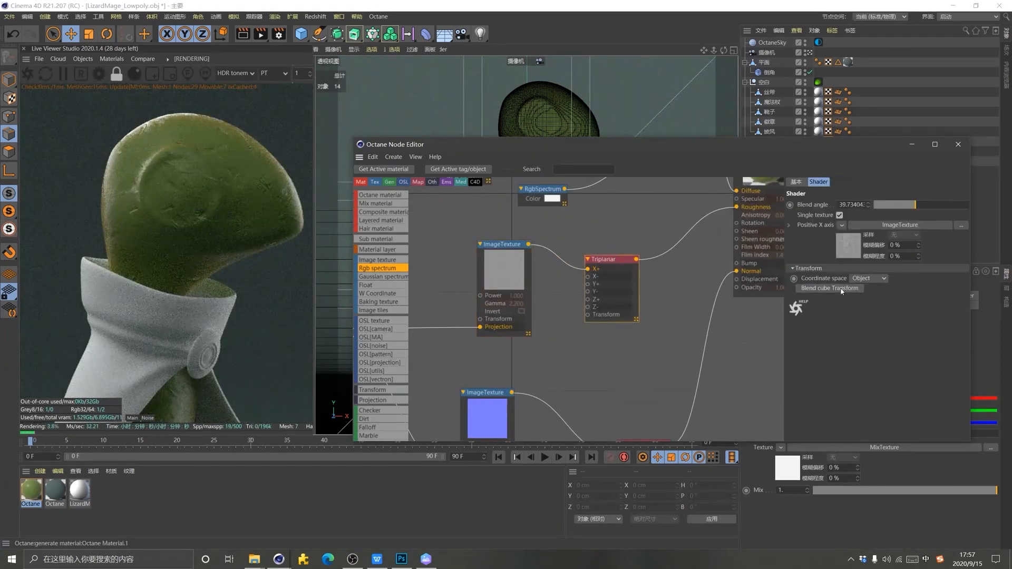
pyautogui.click(842, 290)
pyautogui.moveTo(548, 320); pyautogui.dragTo(558, 342)
pyautogui.moveTo(612, 260); pyautogui.dragTo(625, 248)
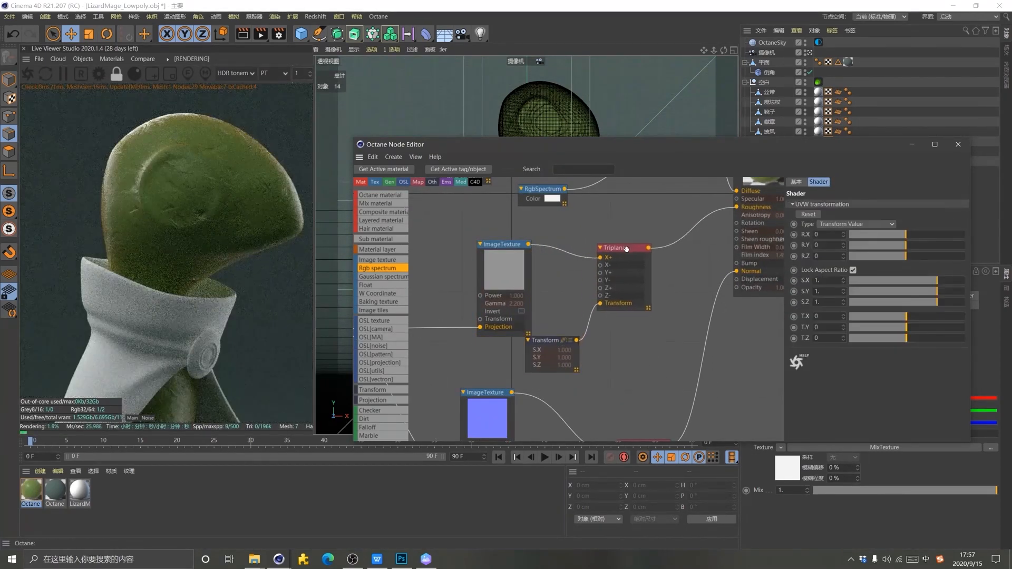
pyautogui.moveTo(516, 273); pyautogui.dragTo(505, 265)
# Solo the roughness Triplanar, scale its Transform uniformly to about 1.105, and check the full render on the head and body
pyautogui.rightClick(622, 249)
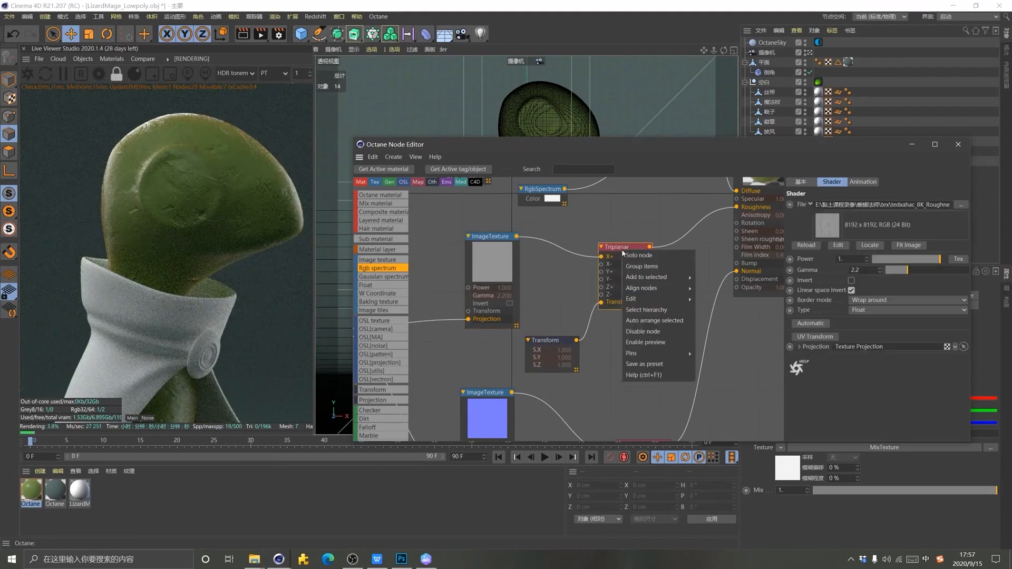
pyautogui.click(648, 254)
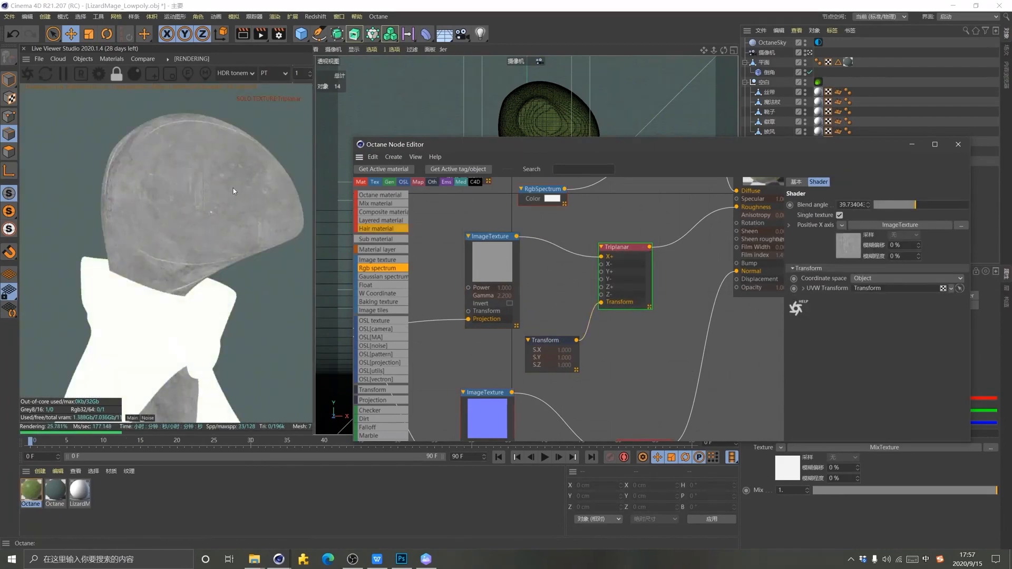
pyautogui.click(549, 341)
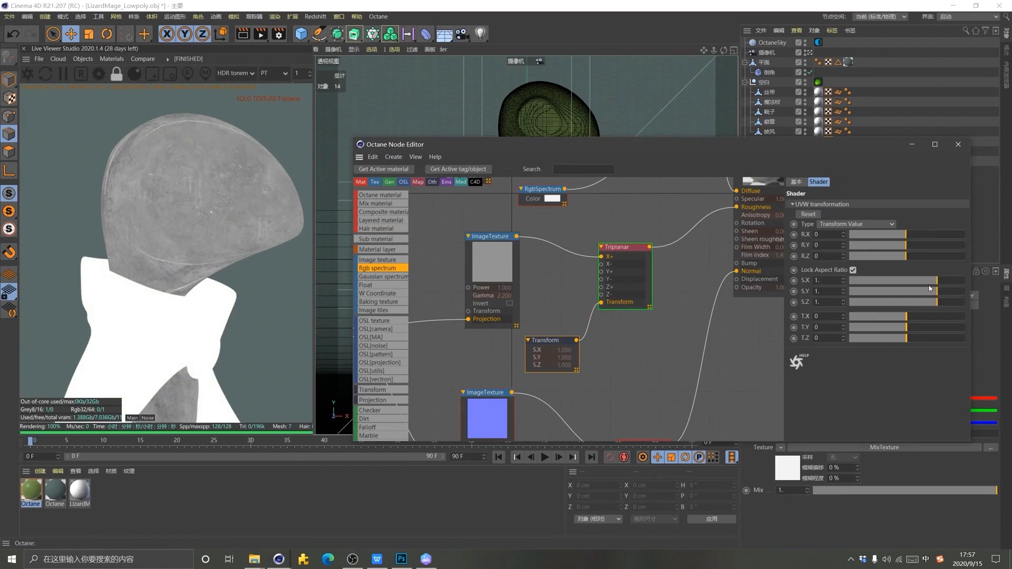
pyautogui.moveTo(931, 285); pyautogui.dragTo(938, 285)
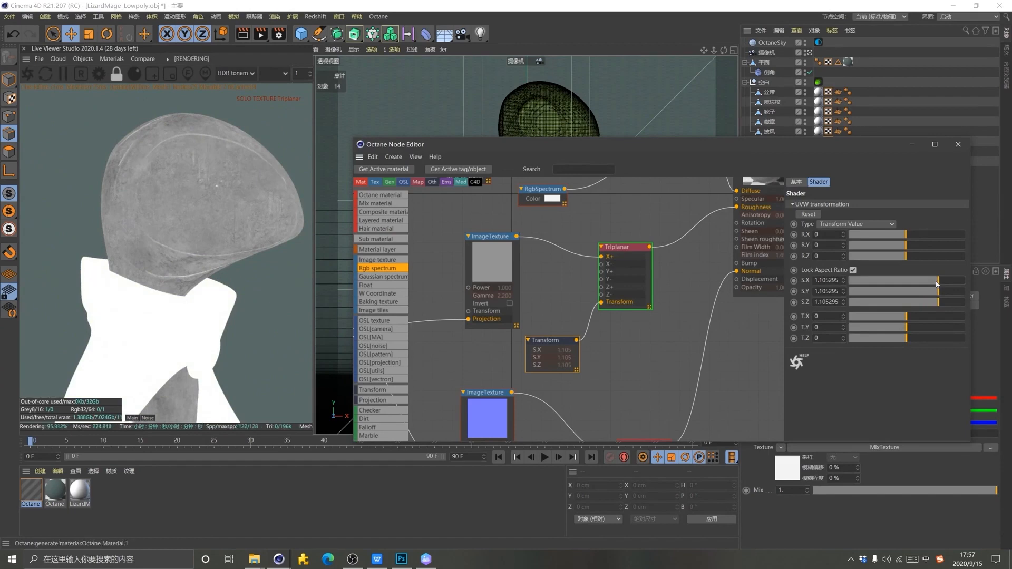
pyautogui.rightClick(621, 248)
pyautogui.click(638, 256)
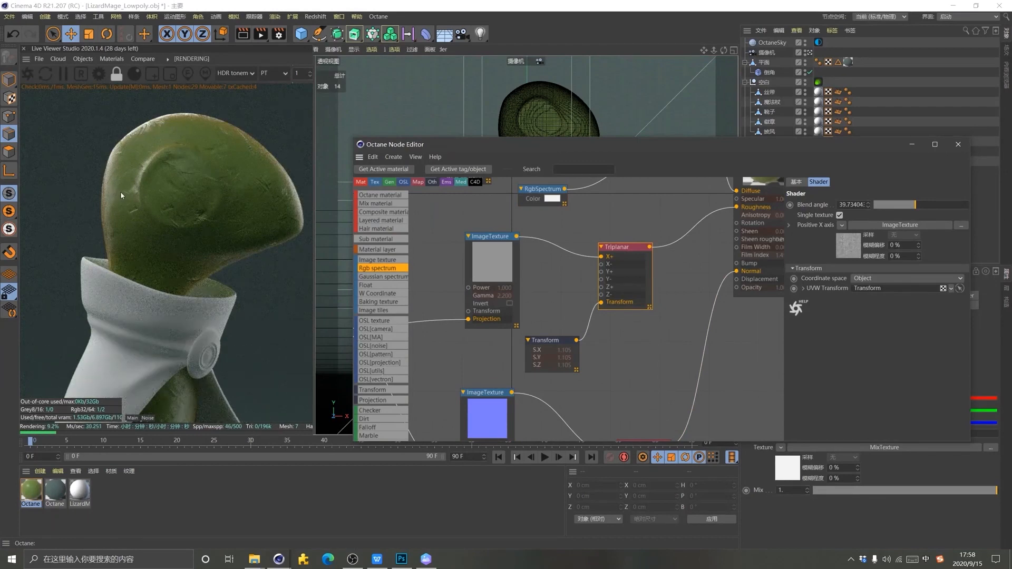
pyautogui.moveTo(163, 381); pyautogui.dragTo(205, 157, button='middle')
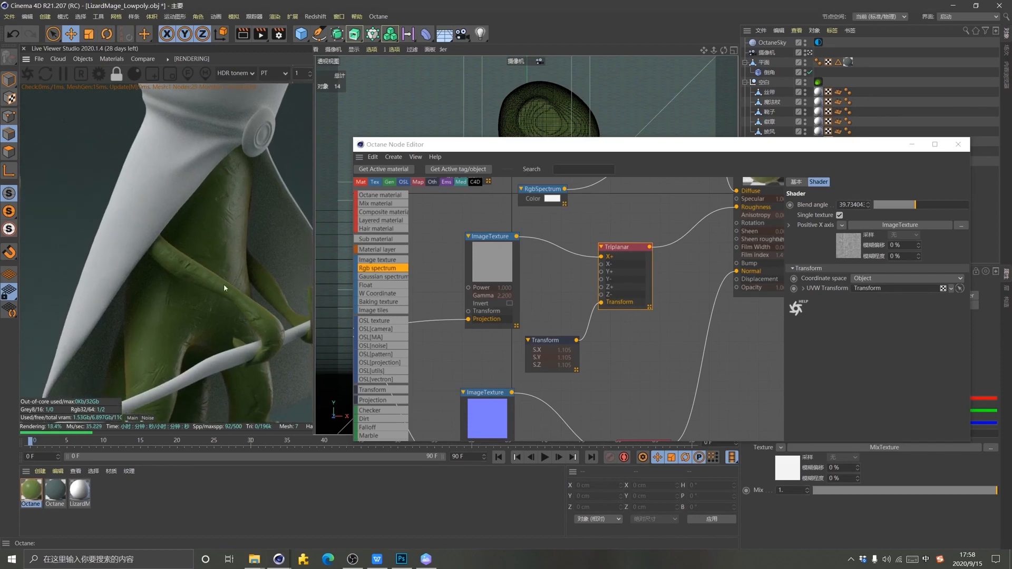
pyautogui.moveTo(223, 284); pyautogui.dragTo(132, 346, button='middle')
# Make room beside the Octane material node and import Fingerprints007_OVERLAY_VAR1_HIRES.jpg from the tex folder as an ImageTexture node
pyautogui.scroll(-5, 735, 290)
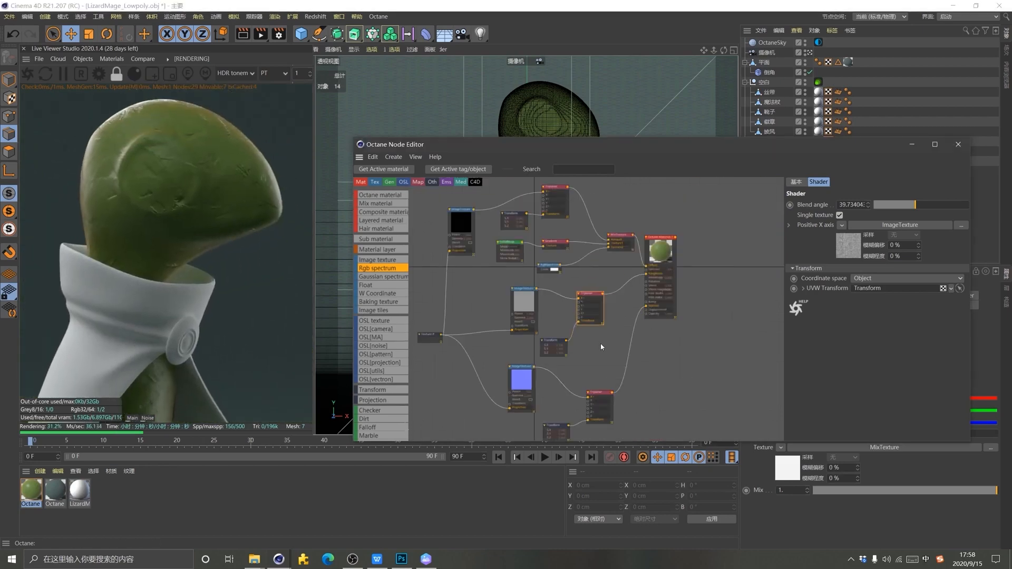
pyautogui.moveTo(657, 233); pyautogui.dragTo(694, 231)
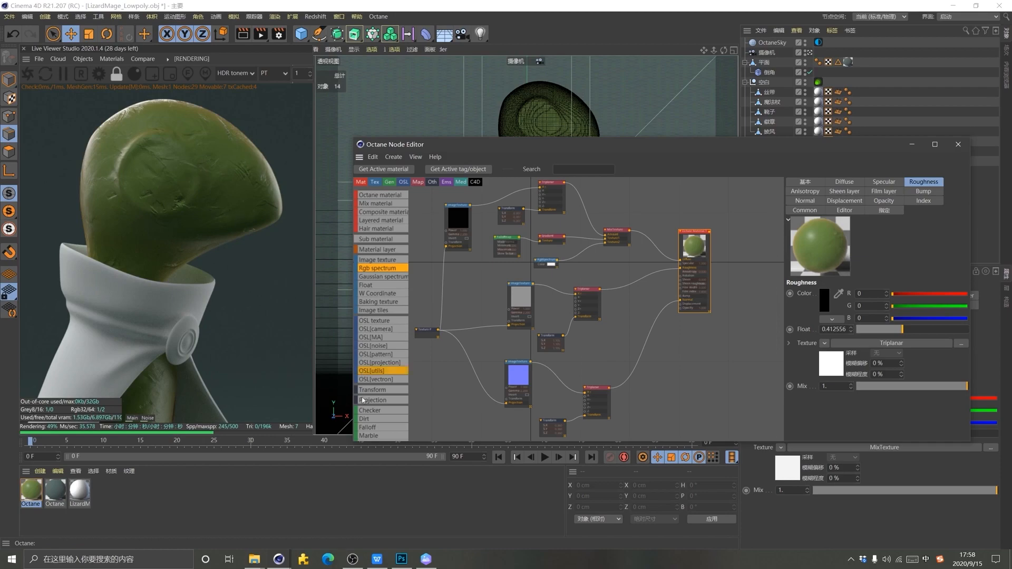
pyautogui.click(255, 559)
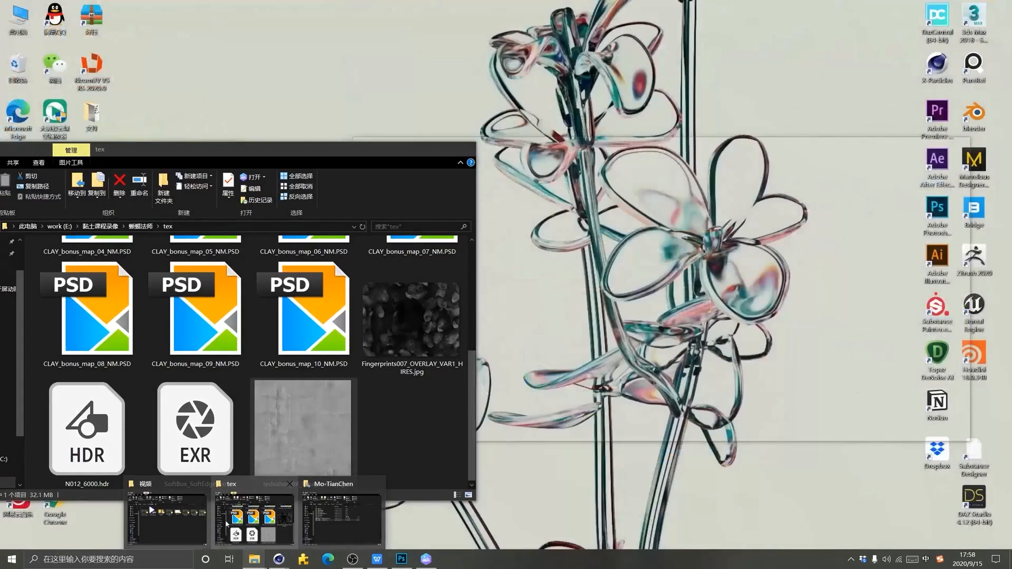
pyautogui.click(264, 518)
pyautogui.moveTo(413, 356); pyautogui.dragTo(602, 296)
pyautogui.scroll(3, 653, 365)
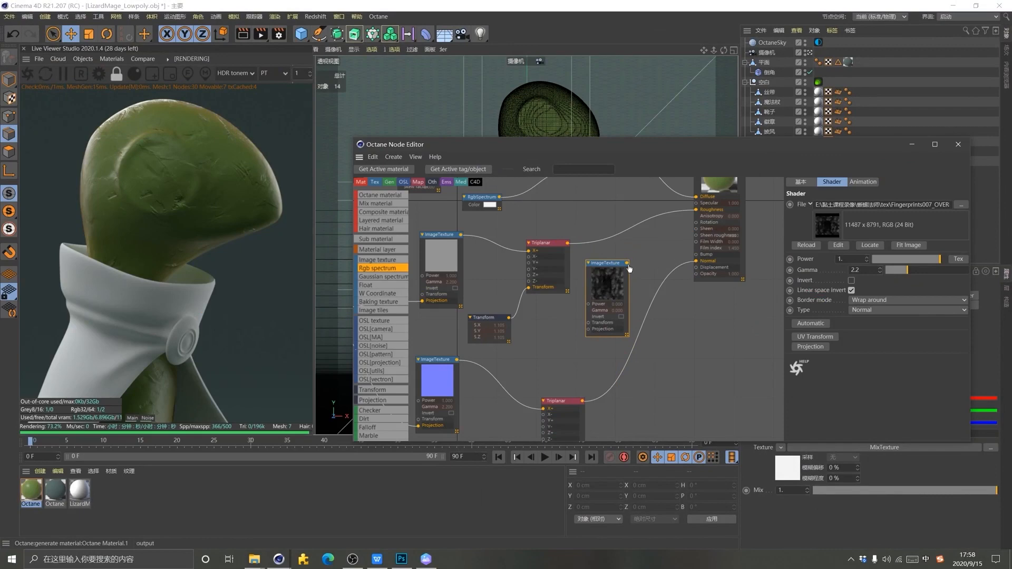
# Shift the normal map nodes down and place the fingerprint ImageTexture between the roughness and normal map groups
pyautogui.moveTo(604, 280); pyautogui.dragTo(550, 332)
pyautogui.scroll(-3, 617, 310)
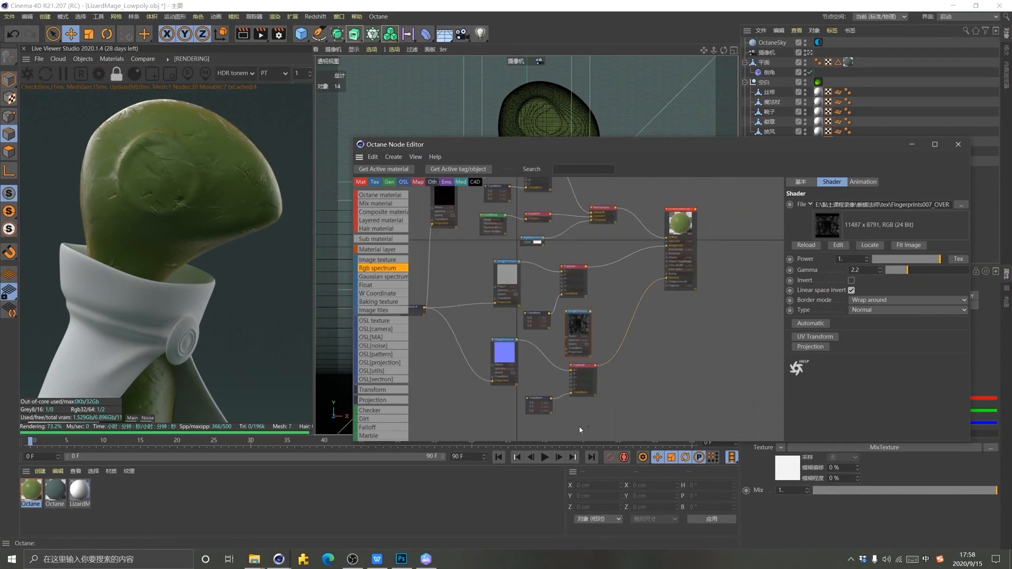
pyautogui.moveTo(580, 428); pyautogui.dragTo(506, 426)
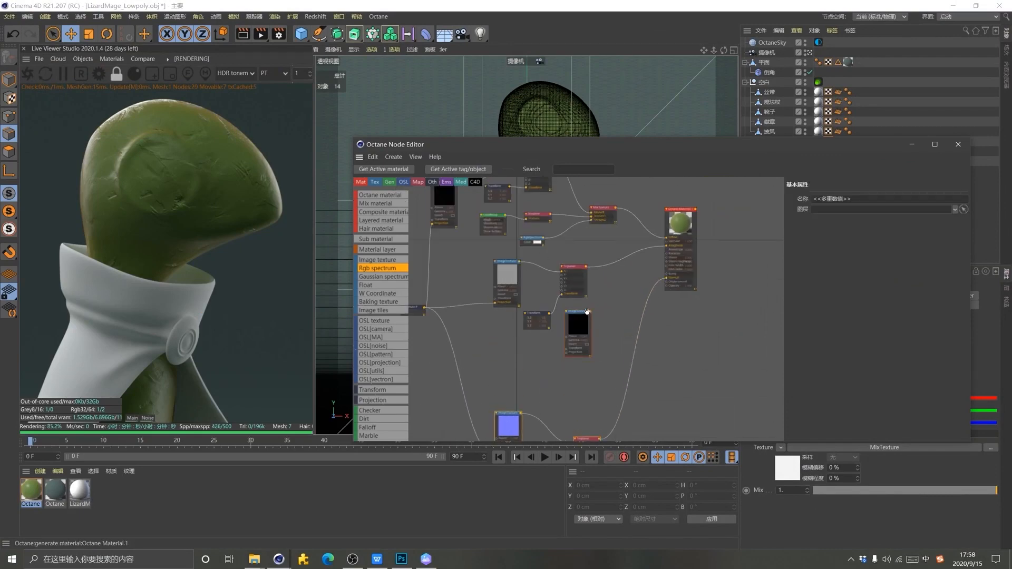
pyautogui.moveTo(586, 312); pyautogui.dragTo(540, 336)
pyautogui.scroll(3, 571, 239)
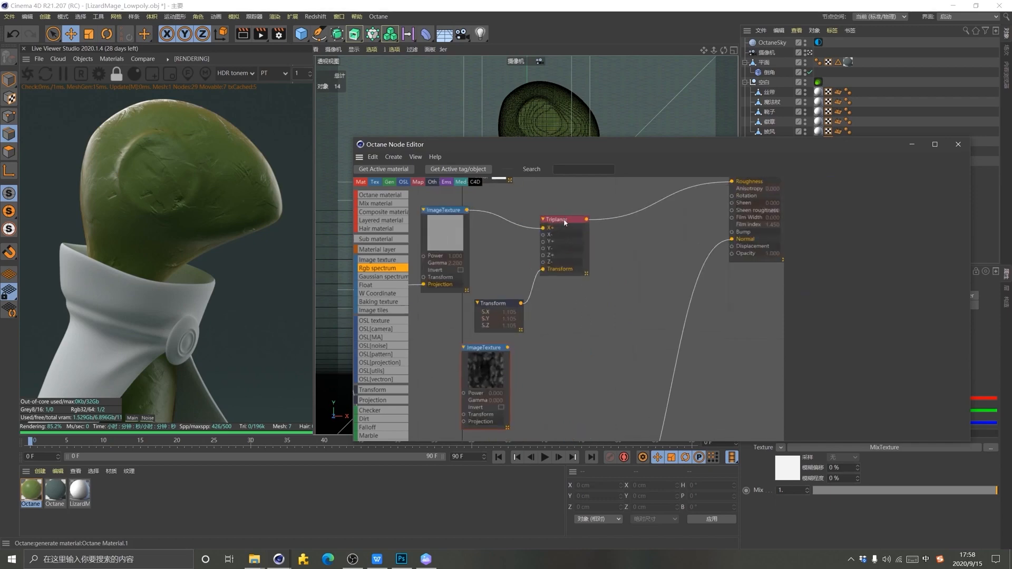
# Duplicate the roughness Triplanar and route the fingerprint ImageTexture through the copy's X+ input to the Octane material's Bump input
pyautogui.click(564, 221)
pyautogui.keyDown('ctrl'); pyautogui.moveTo(558, 221); pyautogui.dragTo(585, 300); pyautogui.keyUp('ctrl')
pyautogui.keyDown('ctrl'); pyautogui.moveTo(572, 354); pyautogui.dragTo(578, 358); pyautogui.keyUp('ctrl')
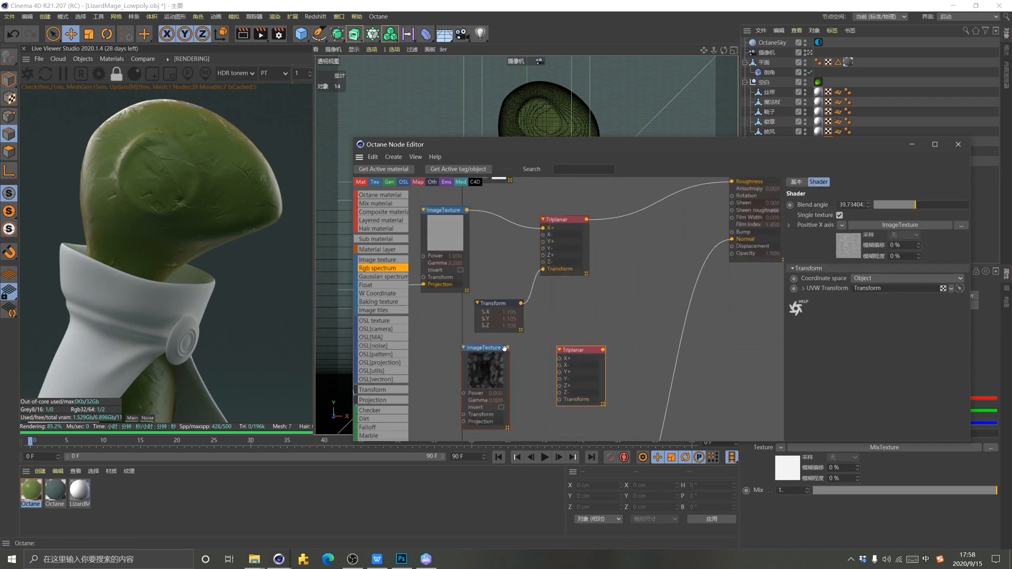
pyautogui.moveTo(507, 348); pyautogui.dragTo(731, 239)
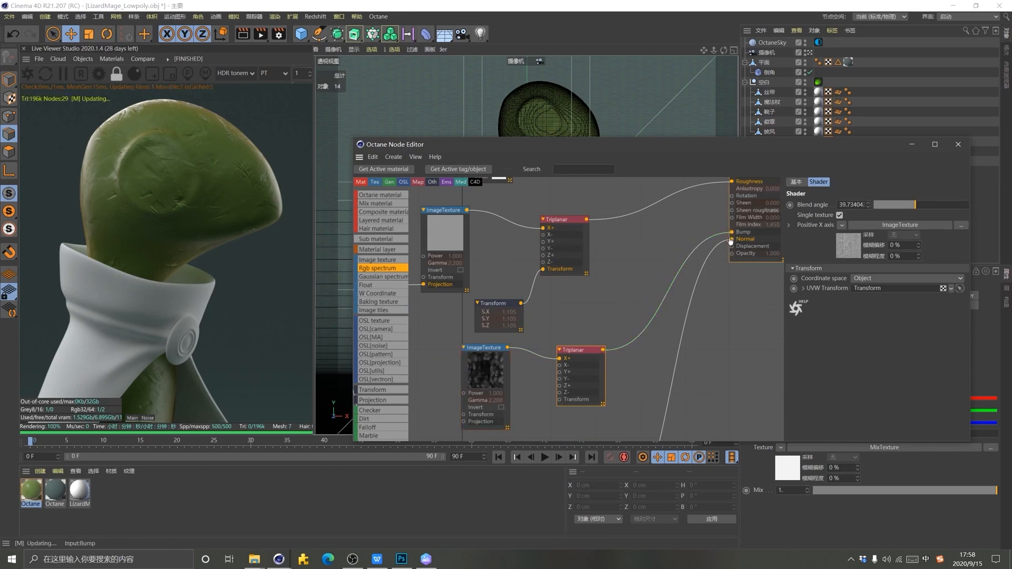
# Connect the Texture Projection to the fingerprint ImageTexture and set that texture's type to Float
pyautogui.scroll(-4, 738, 329)
pyautogui.moveTo(492, 310); pyautogui.dragTo(586, 381)
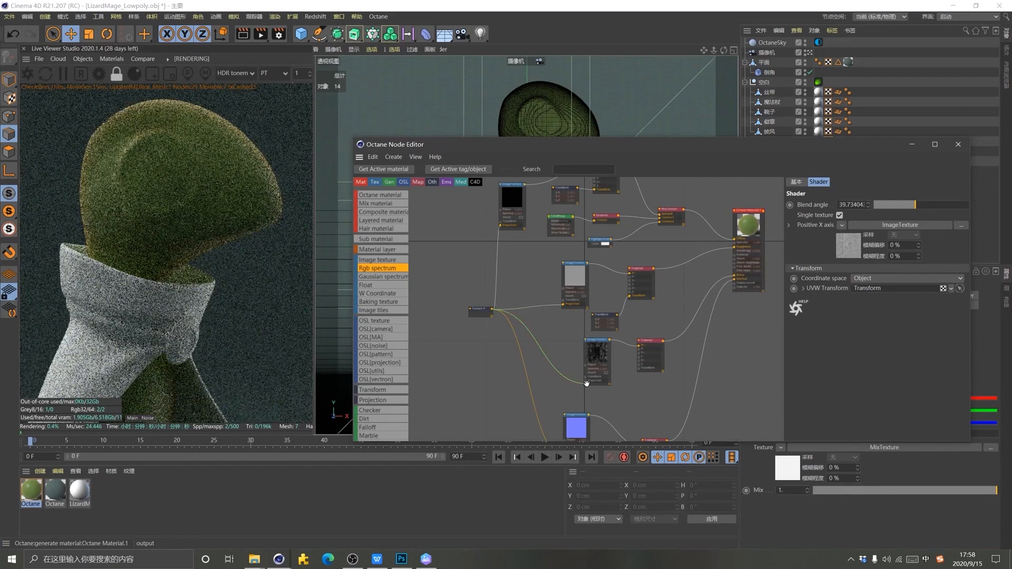
pyautogui.scroll(4, 618, 389)
pyautogui.click(579, 316)
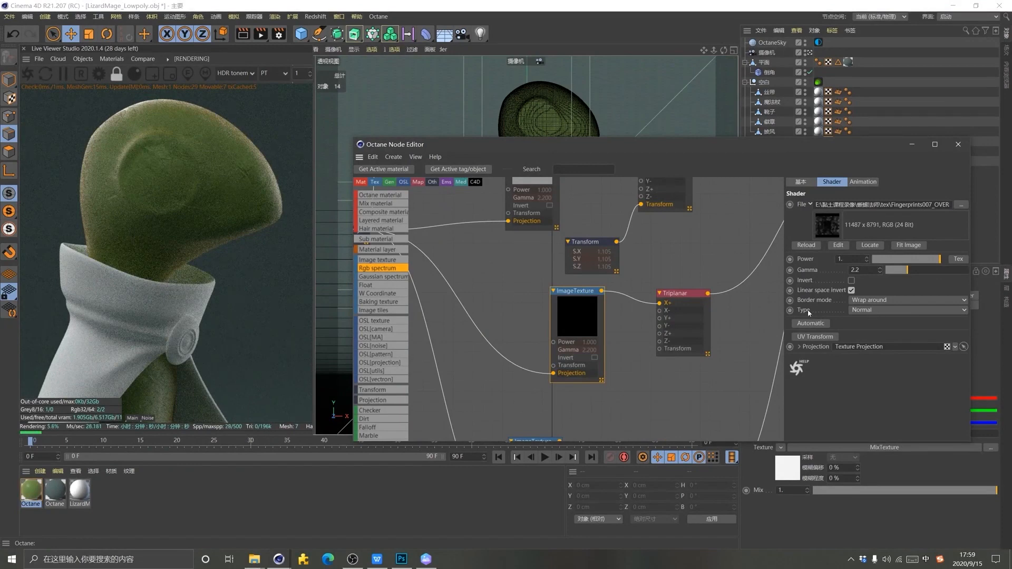
pyautogui.click(881, 310)
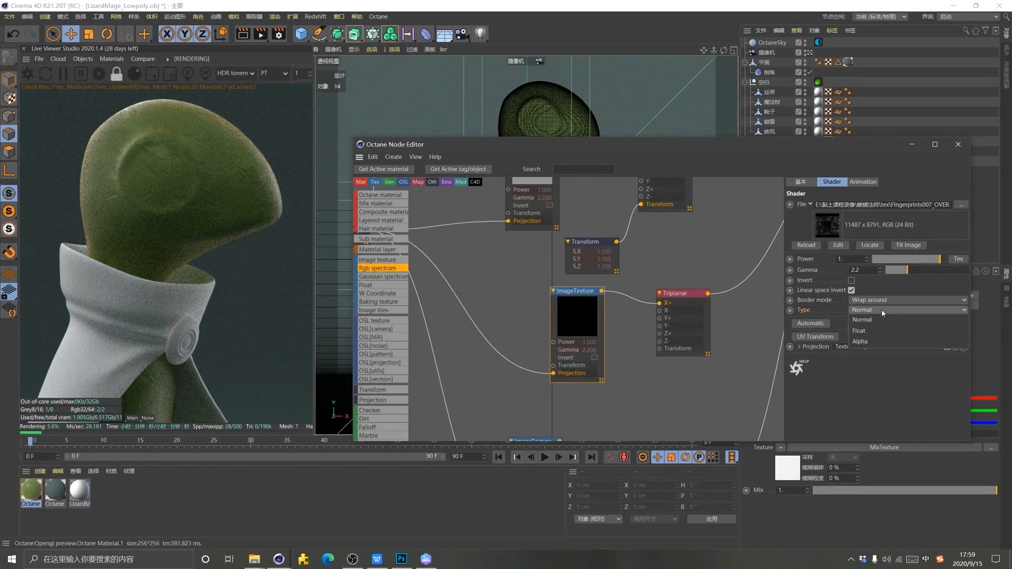
pyautogui.click(867, 333)
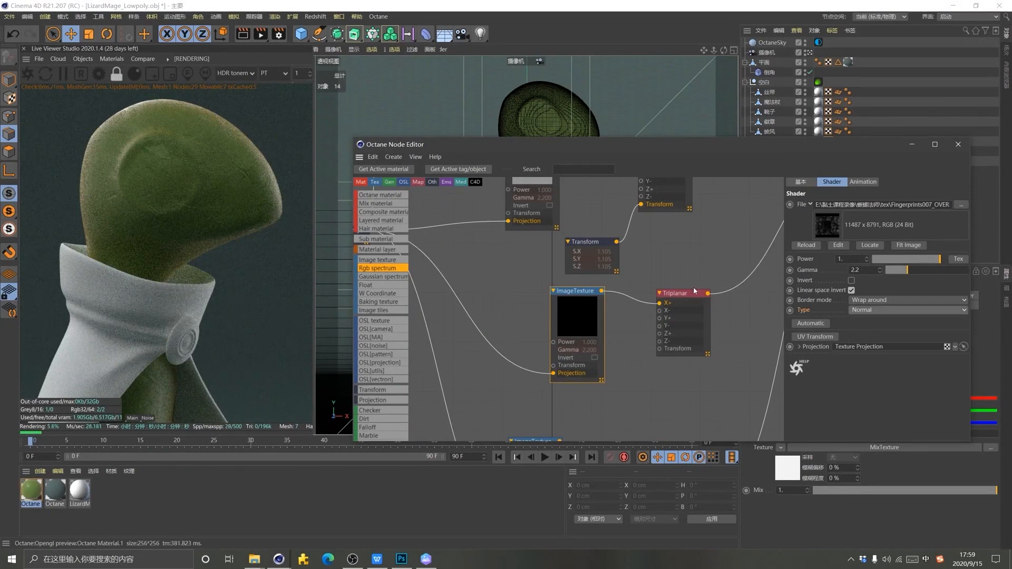
# Solo the fingerprint Triplanar node and examine its mapping on the lizard's head
pyautogui.click(681, 298)
pyautogui.rightClick(681, 295)
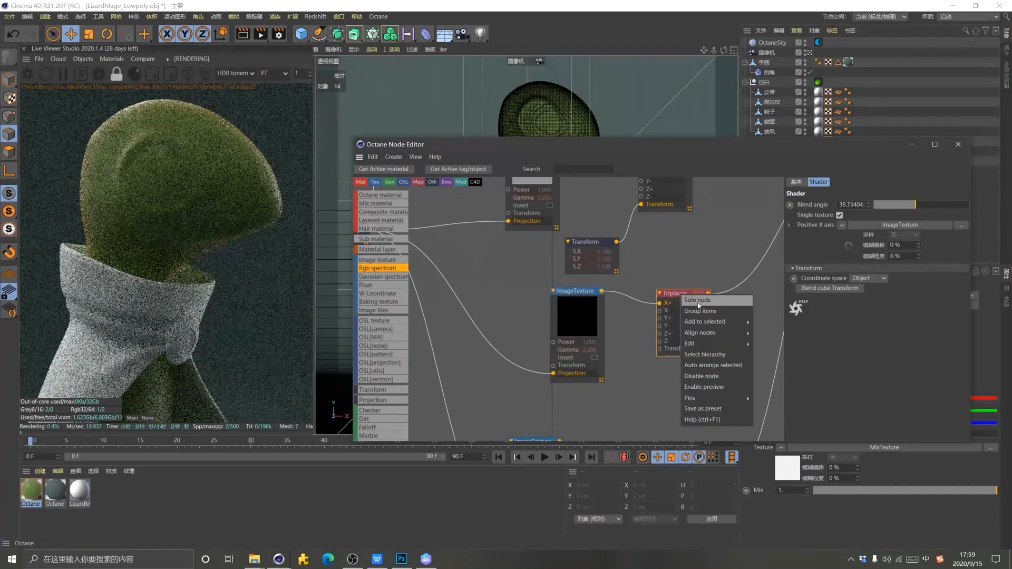
pyautogui.click(697, 302)
pyautogui.moveTo(119, 333)
pyautogui.mouseDown()
pyautogui.moveTo(210, 117)
pyautogui.moveTo(149, 350)
pyautogui.moveTo(119, 342)
pyautogui.mouseUp()
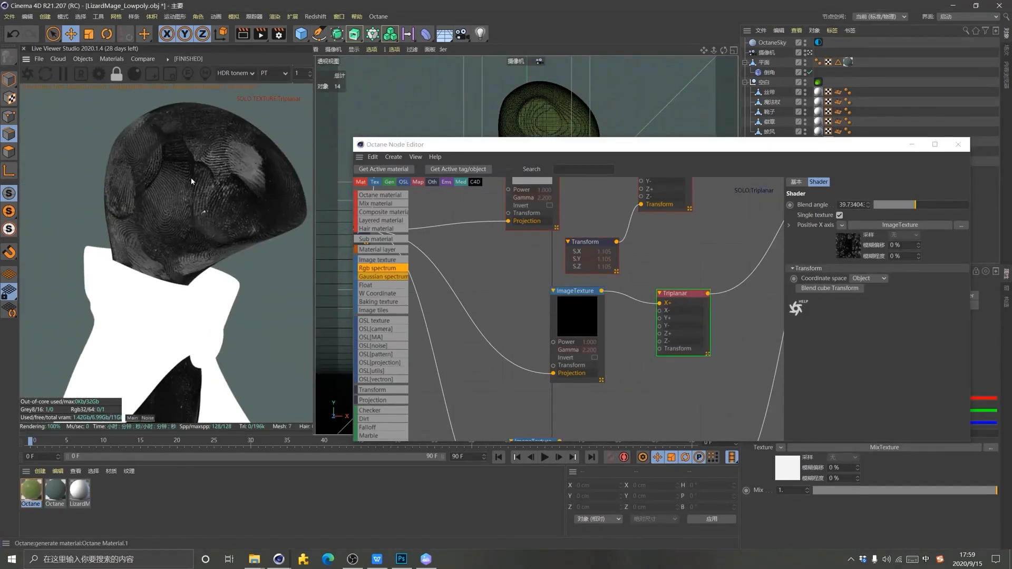
# Add a blend cube Transform to the fingerprint Triplanar and scale it uniformly to about 0.606
pyautogui.click(681, 293)
pyautogui.click(849, 288)
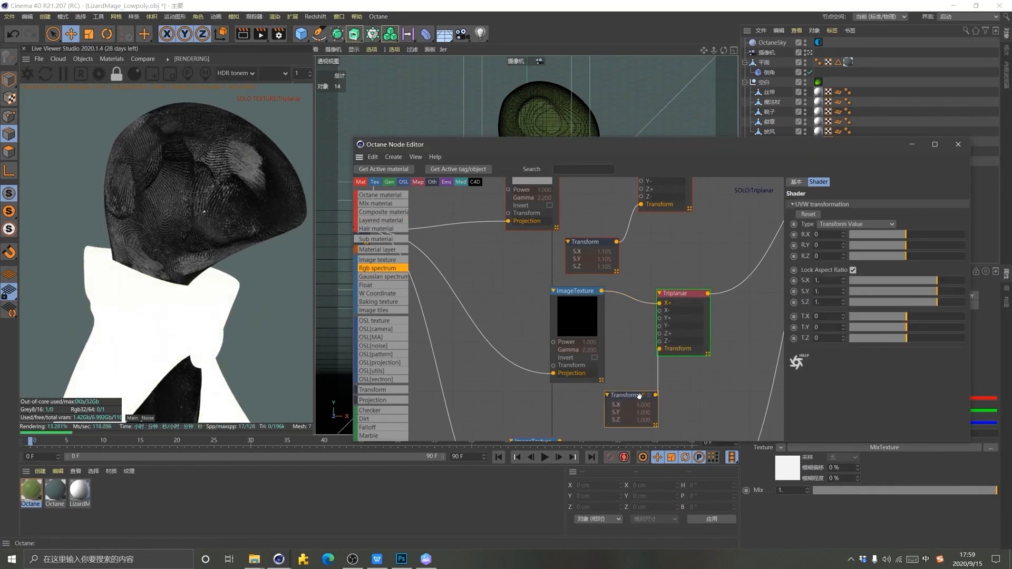
pyautogui.moveTo(937, 281); pyautogui.dragTo(929, 282)
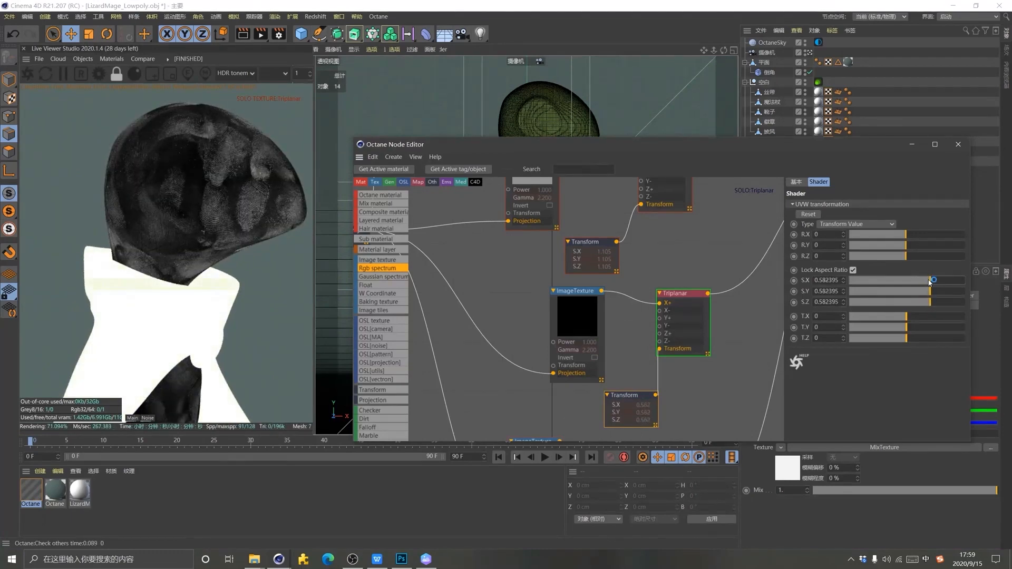
pyautogui.moveTo(929, 280); pyautogui.dragTo(929, 280)
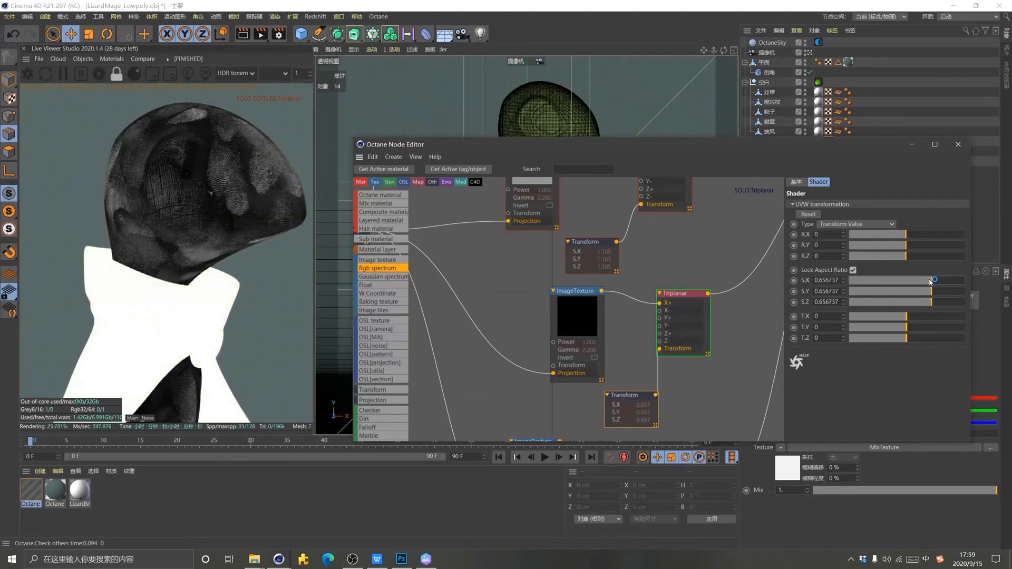
# Insert an Octane gradient between the fingerprint ImageTexture and its Triplanar, and shift the gradient's black knot slightly toward white
pyautogui.moveTo(697, 289); pyautogui.dragTo(770, 287)
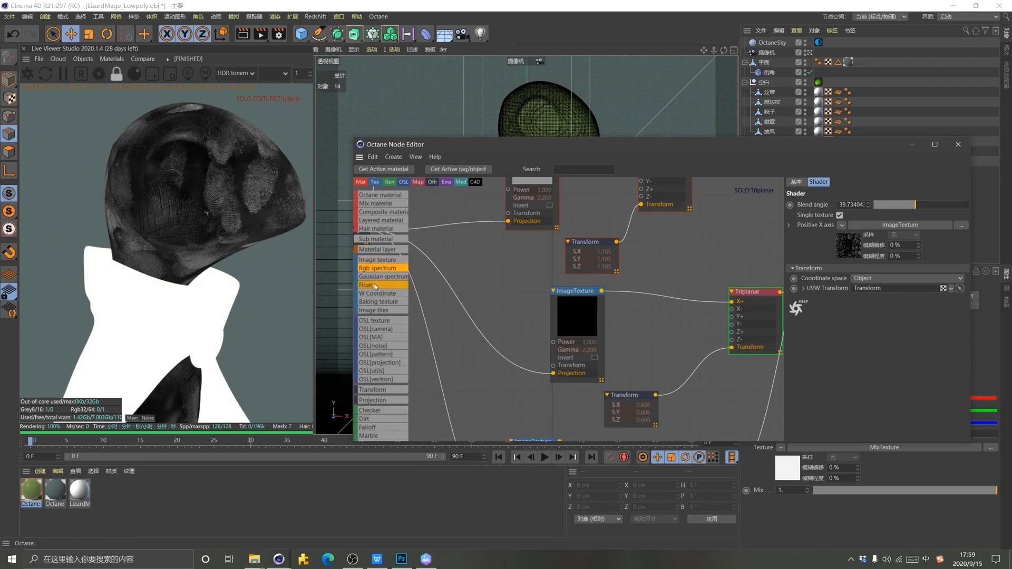
pyautogui.scroll(-5, 381, 346)
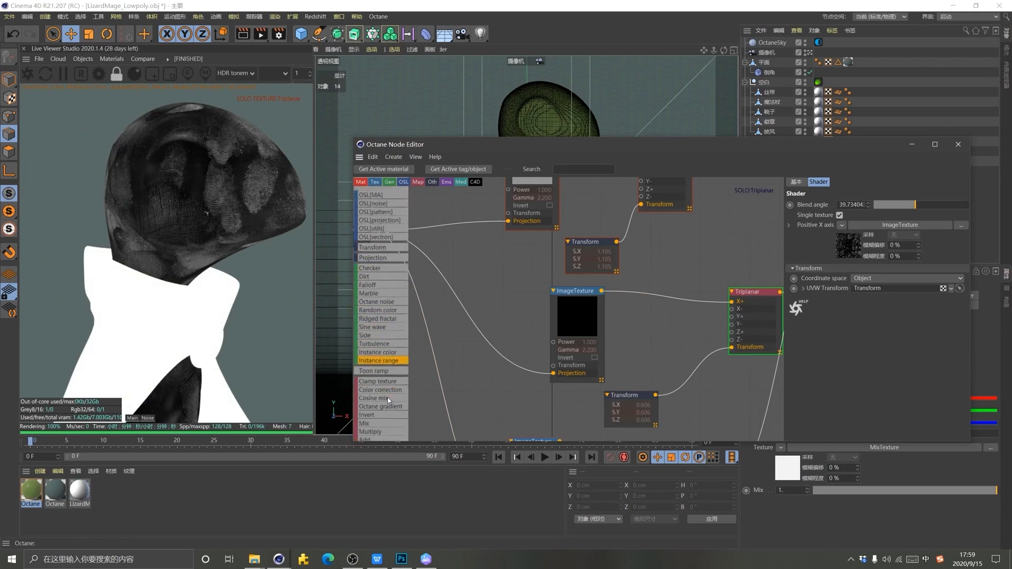
pyautogui.scroll(-1, 387, 397)
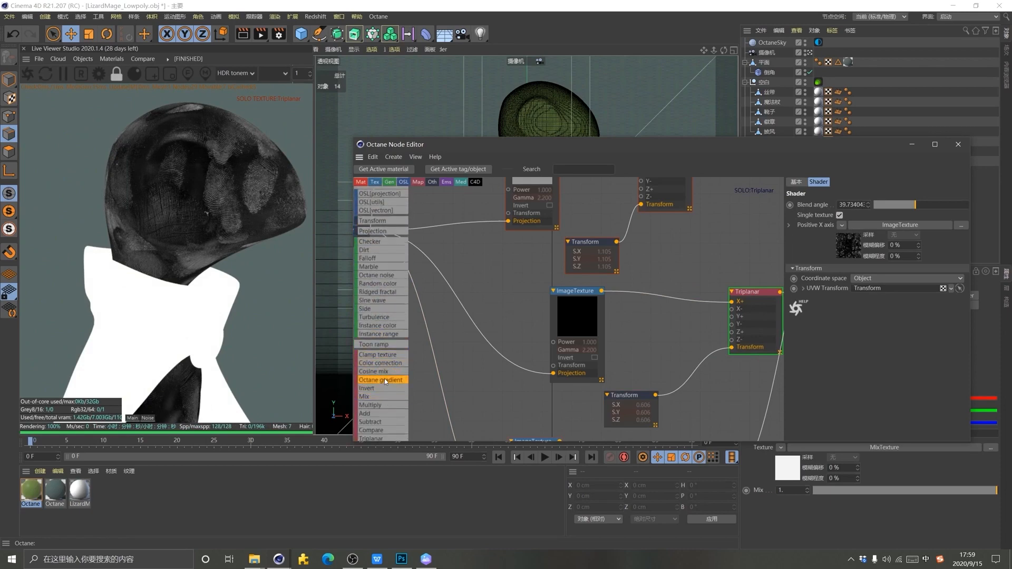
pyautogui.moveTo(672, 296); pyautogui.dragTo(673, 297)
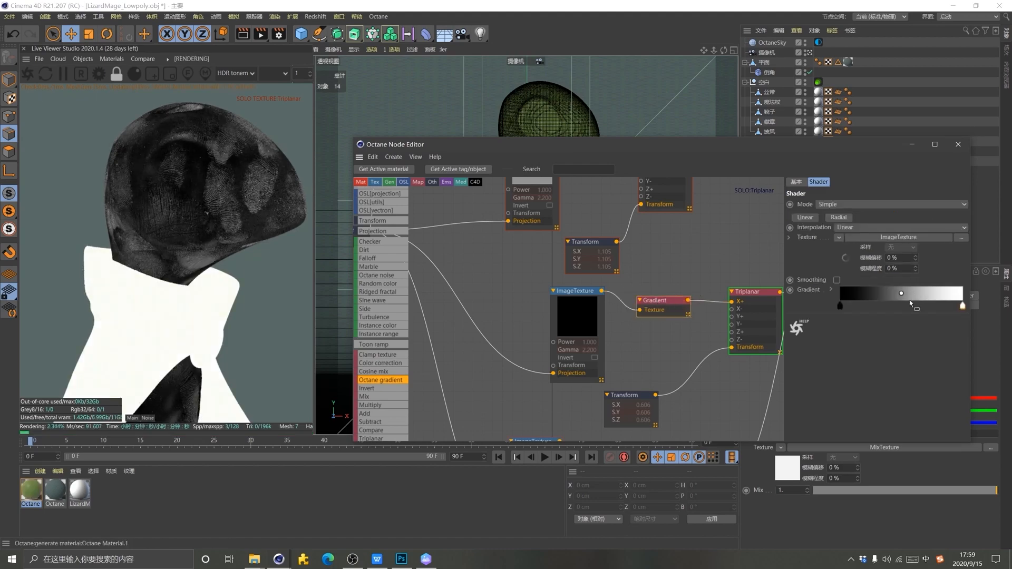
pyautogui.moveTo(936, 307); pyautogui.dragTo(848, 310)
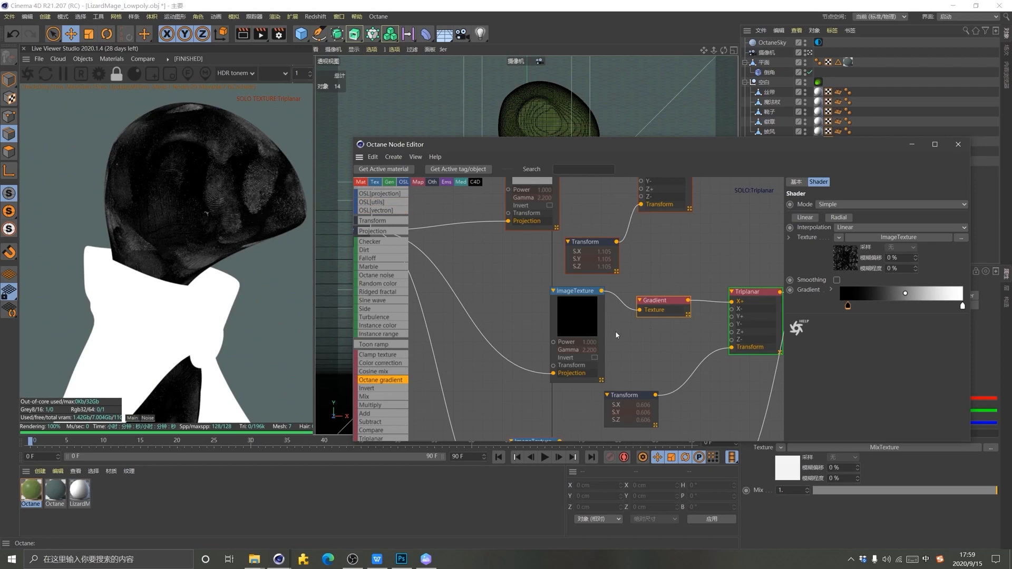
pyautogui.click(755, 295)
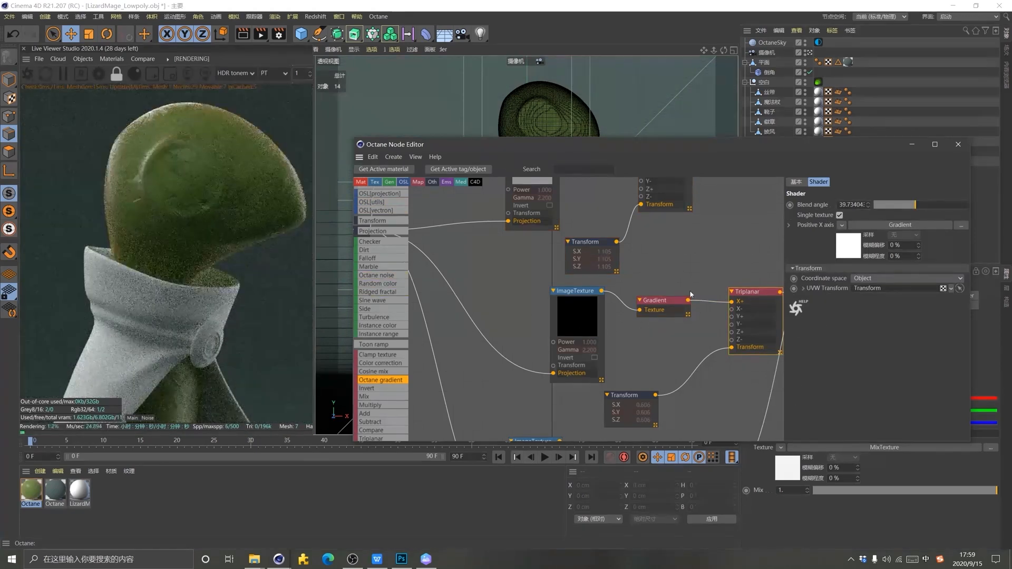
# Examine the fingerprint bump on the lizard's head and on its arm using render regions, then clear the region
pyautogui.click(152, 74)
pyautogui.moveTo(71, 110); pyautogui.dragTo(303, 289)
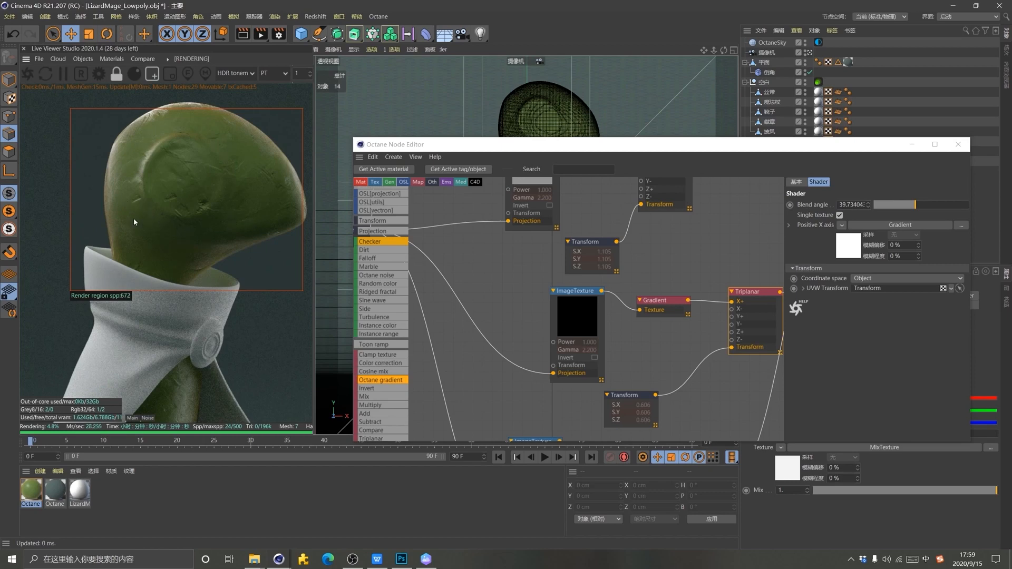
pyautogui.click(152, 75)
pyautogui.moveTo(183, 337); pyautogui.dragTo(206, 93, button='middle')
pyautogui.click(152, 75)
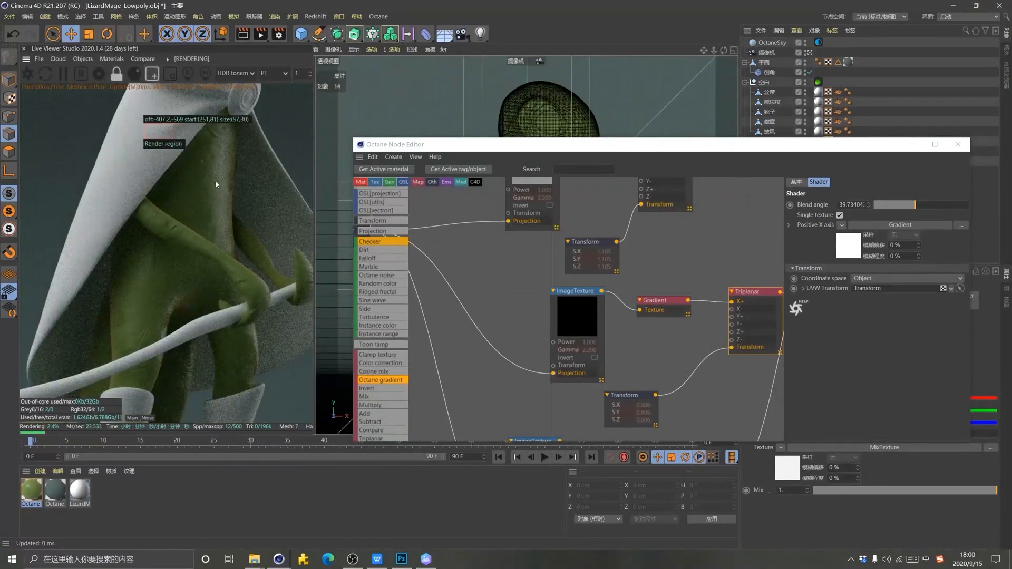
pyautogui.moveTo(143, 123); pyautogui.dragTo(261, 303)
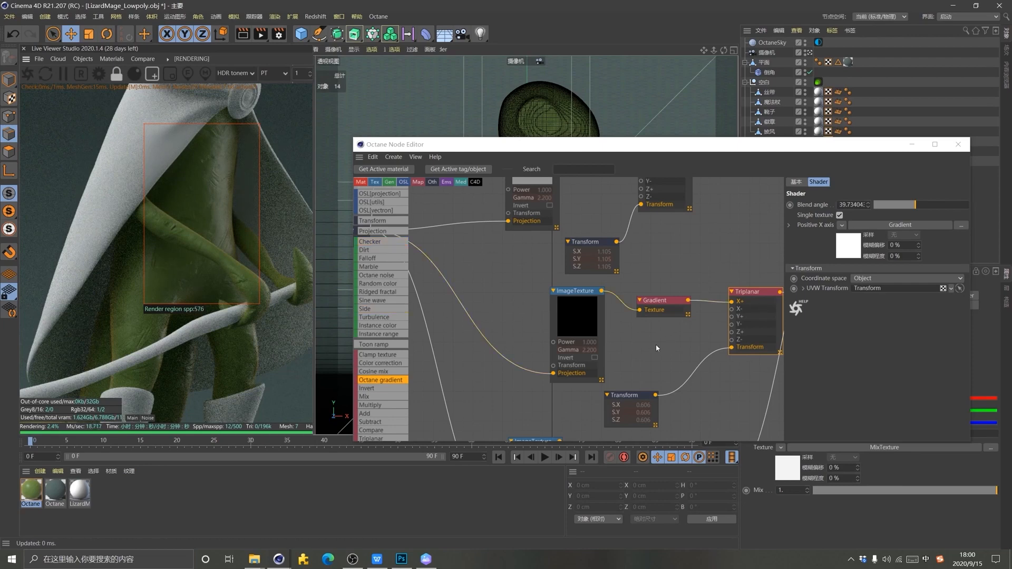
pyautogui.scroll(-6, 601, 355)
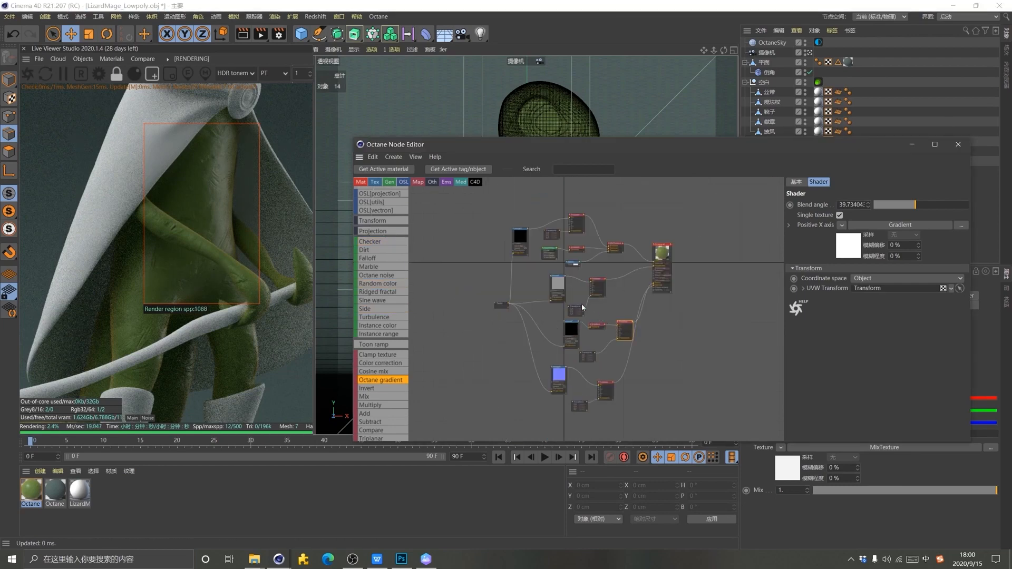
pyautogui.click(155, 76)
pyautogui.scroll(5, 633, 253)
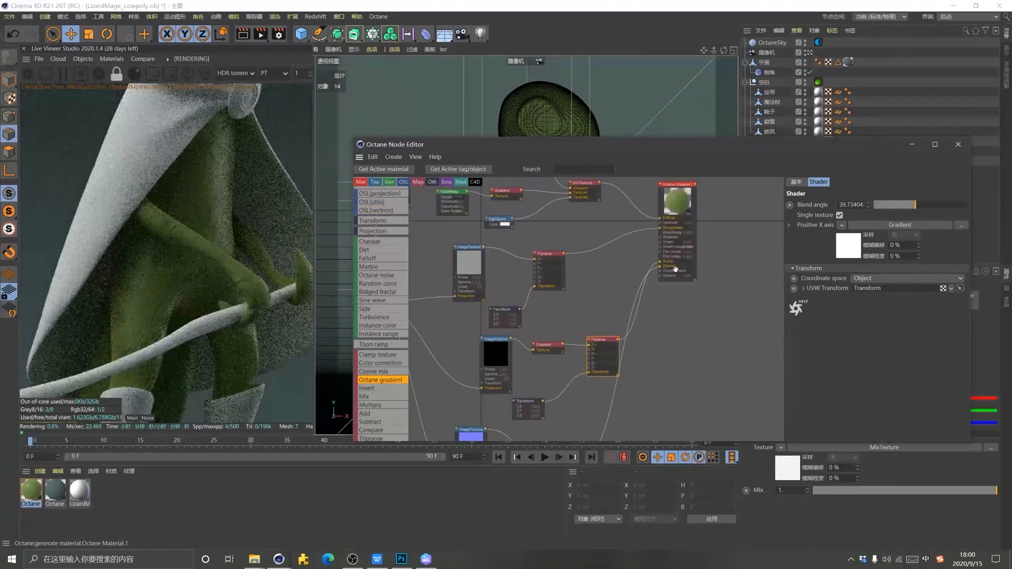
# Arrange the material's node graph by lining up the roughness texture nodes and moving the diffuse node group higher
pyautogui.click(758, 254)
pyautogui.scroll(-2, 653, 318)
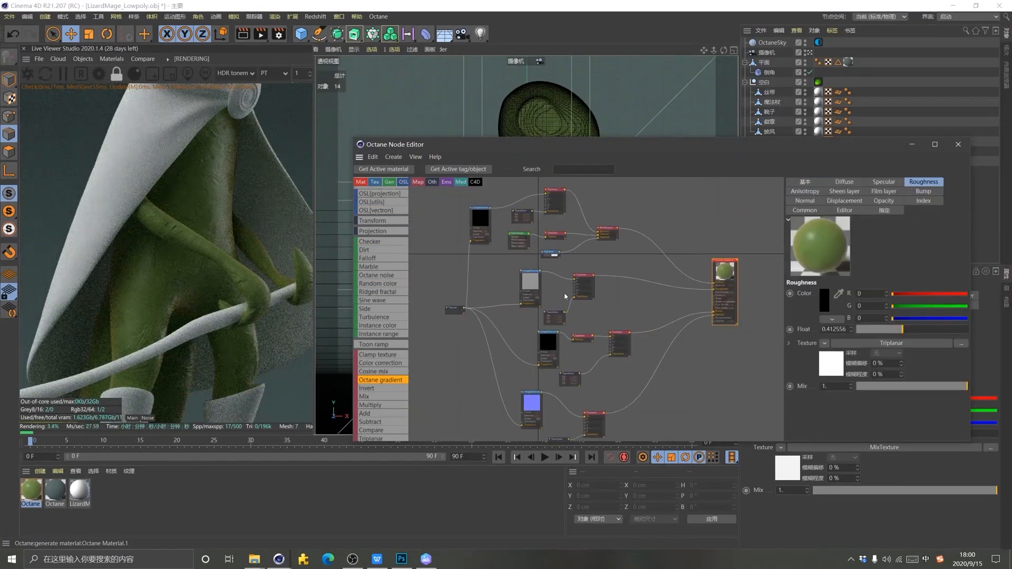
pyautogui.moveTo(516, 266); pyautogui.dragTo(597, 281)
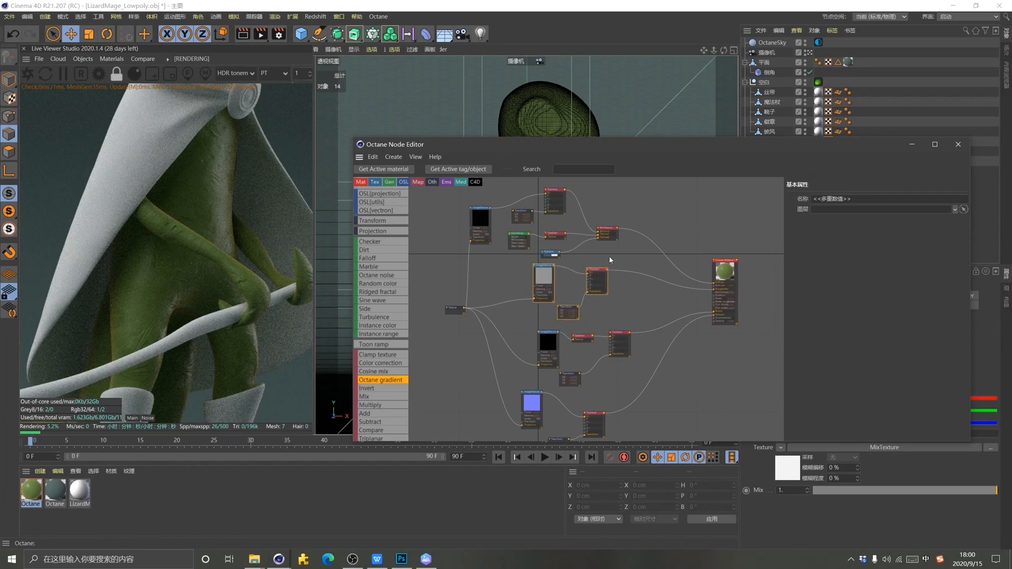
pyautogui.moveTo(635, 247); pyautogui.dragTo(453, 194)
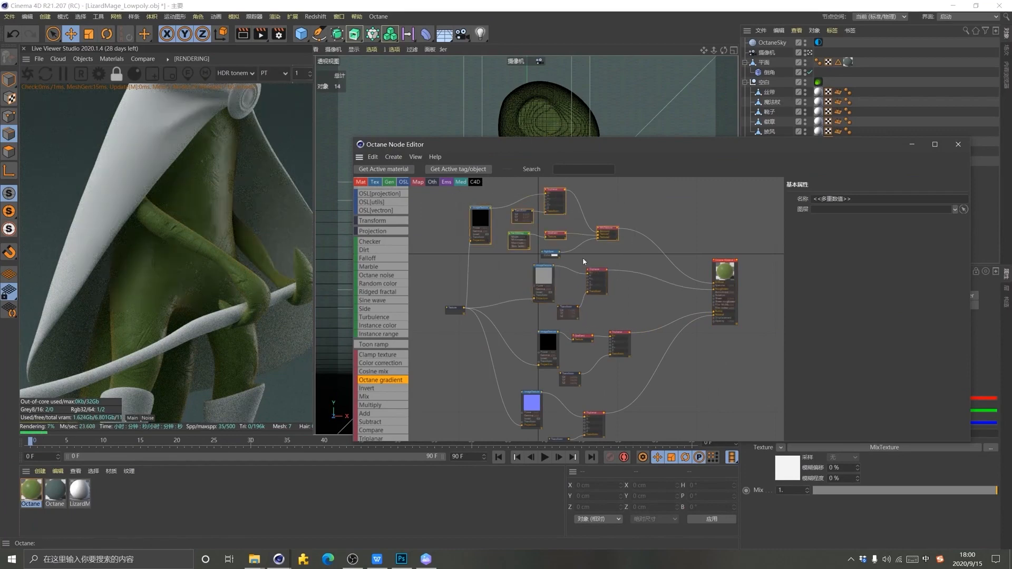
pyautogui.scroll(-3, 609, 331)
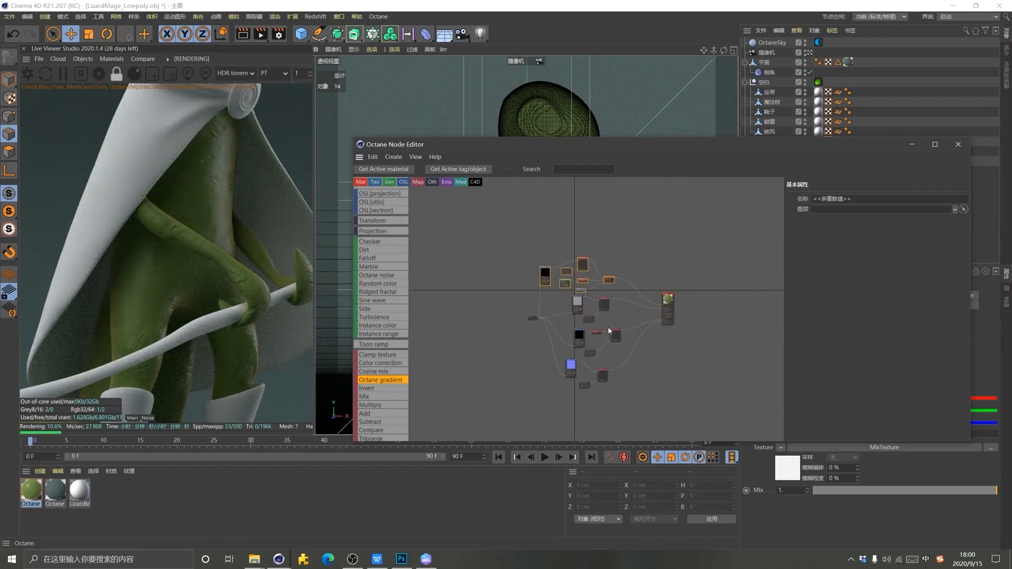
pyautogui.scroll(2, 600, 269)
pyautogui.moveTo(581, 277); pyautogui.dragTo(610, 256)
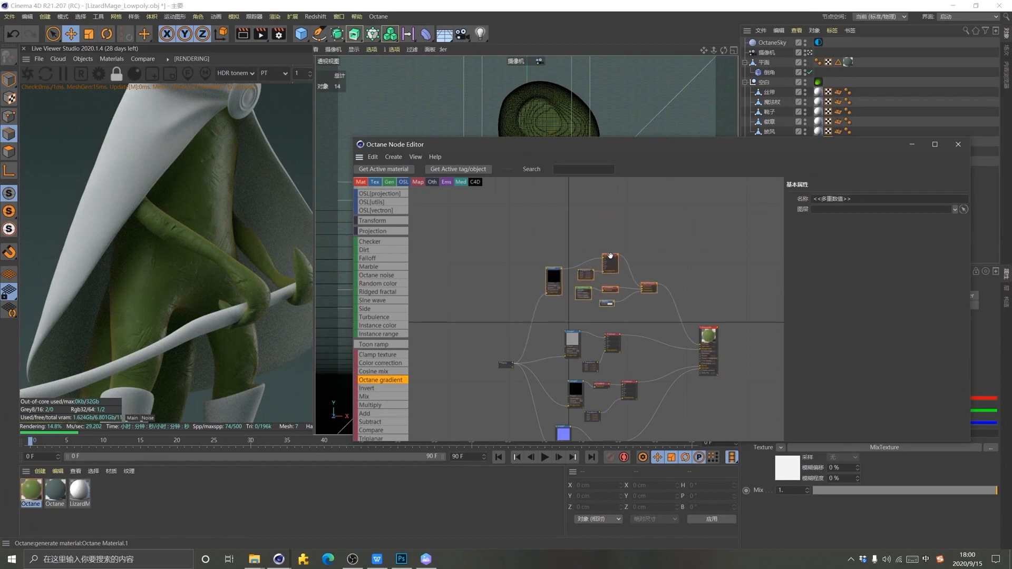
pyautogui.scroll(2, 619, 387)
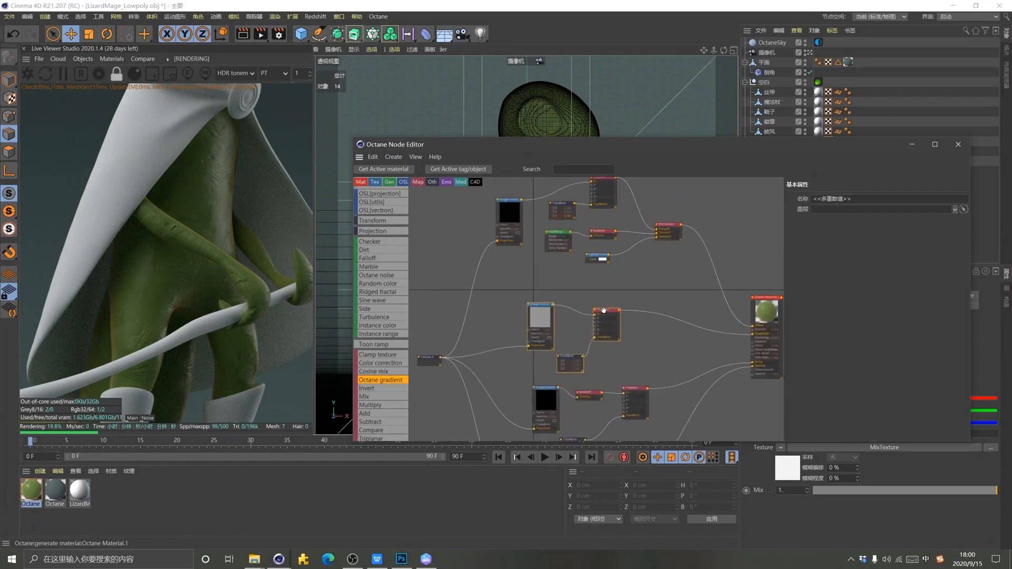
# Line up the normal map's ImageTexture, Transform and Triplanar nodes beneath the bump node group
pyautogui.scroll(-1, 645, 336)
pyautogui.moveTo(632, 420); pyautogui.dragTo(566, 371)
pyautogui.scroll(-3, 640, 357)
pyautogui.moveTo(646, 413); pyautogui.dragTo(647, 383, button='middle')
pyautogui.scroll(3, 633, 382)
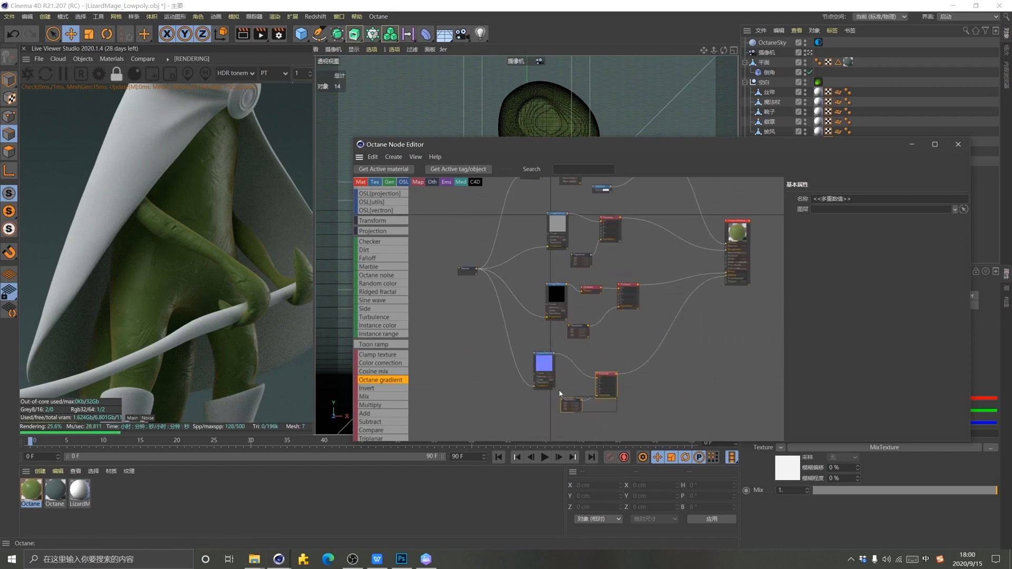
pyautogui.moveTo(557, 367); pyautogui.dragTo(561, 379, button='middle')
pyautogui.moveTo(562, 379); pyautogui.dragTo(559, 381)
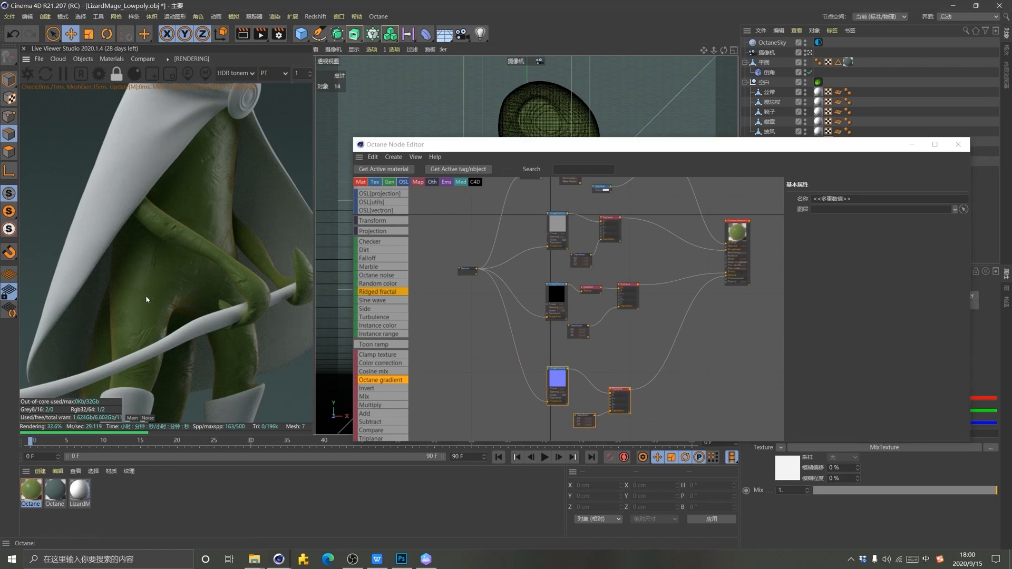
# Examine the clay surface on the lizard's tail, legs and neck in the live render, and close the node editor
pyautogui.moveTo(147, 296); pyautogui.dragTo(255, 250)
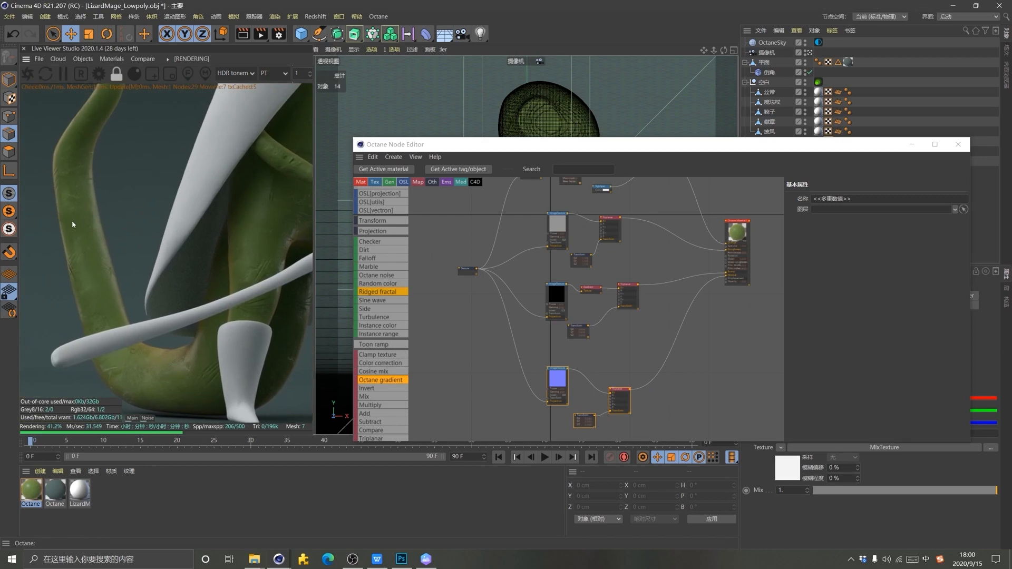
pyautogui.moveTo(233, 180); pyautogui.dragTo(126, 346)
pyautogui.moveTo(181, 275); pyautogui.dragTo(165, 306)
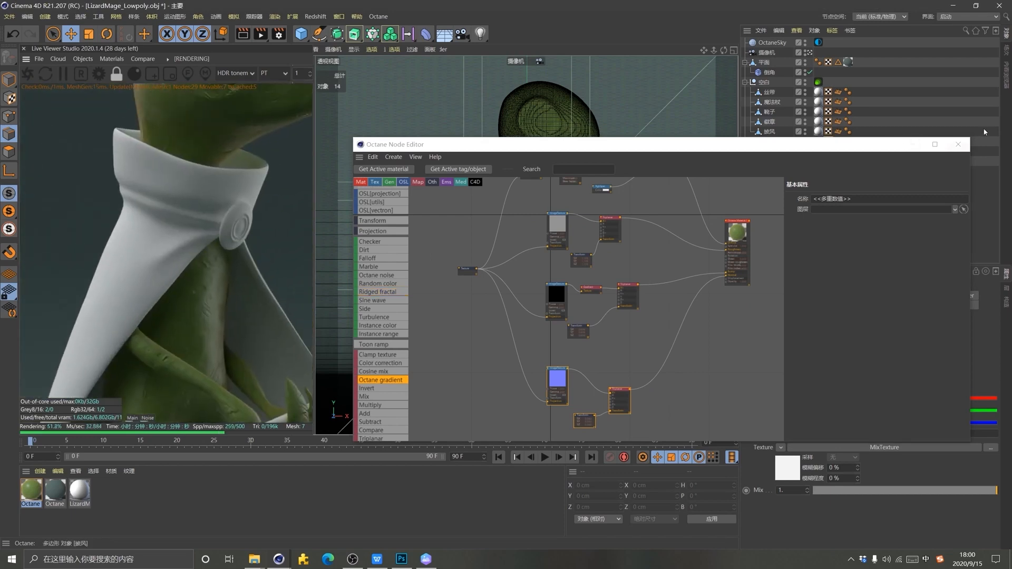
pyautogui.click(959, 144)
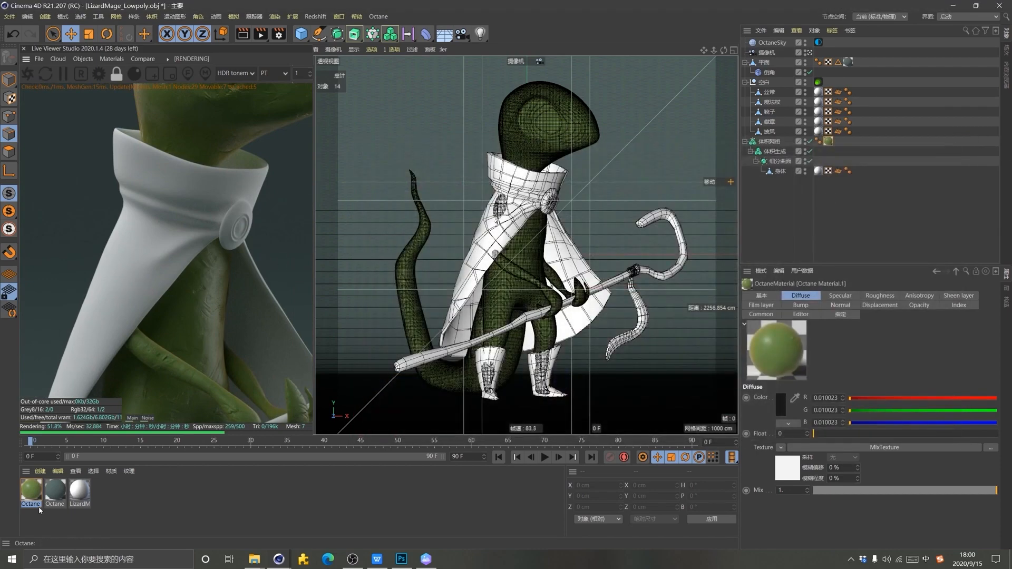
# Rename the lizard body's green Octane material as 身体
pyautogui.doubleClick(35, 504)
pyautogui.write('s')
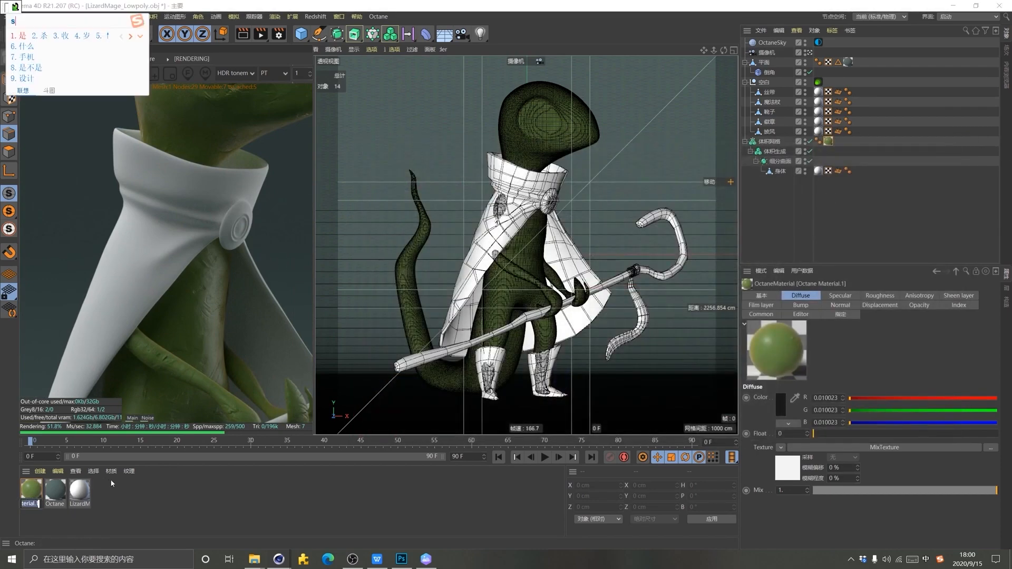
pyautogui.write('henti')
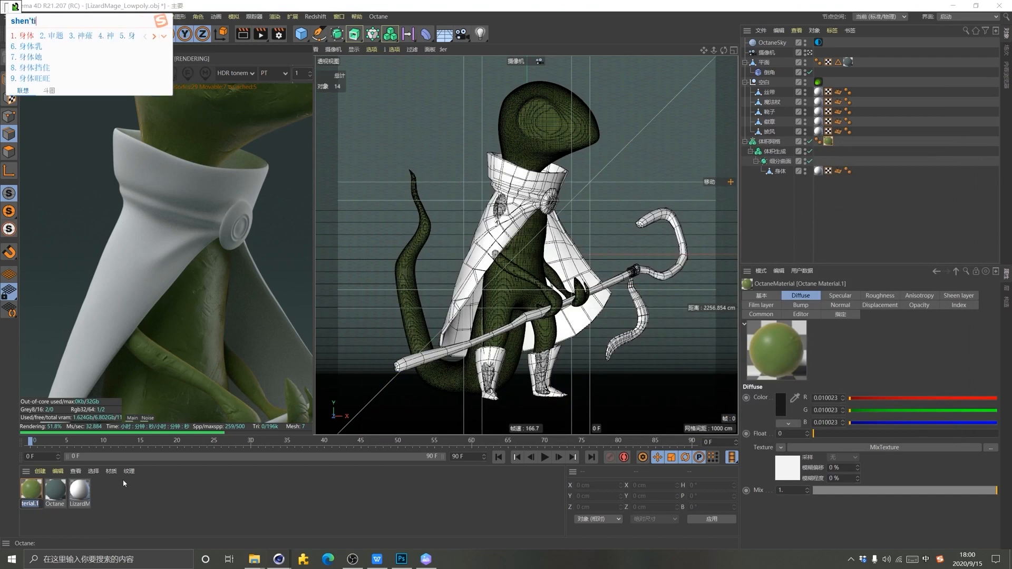
pyautogui.press('space')
pyautogui.click(143, 504)
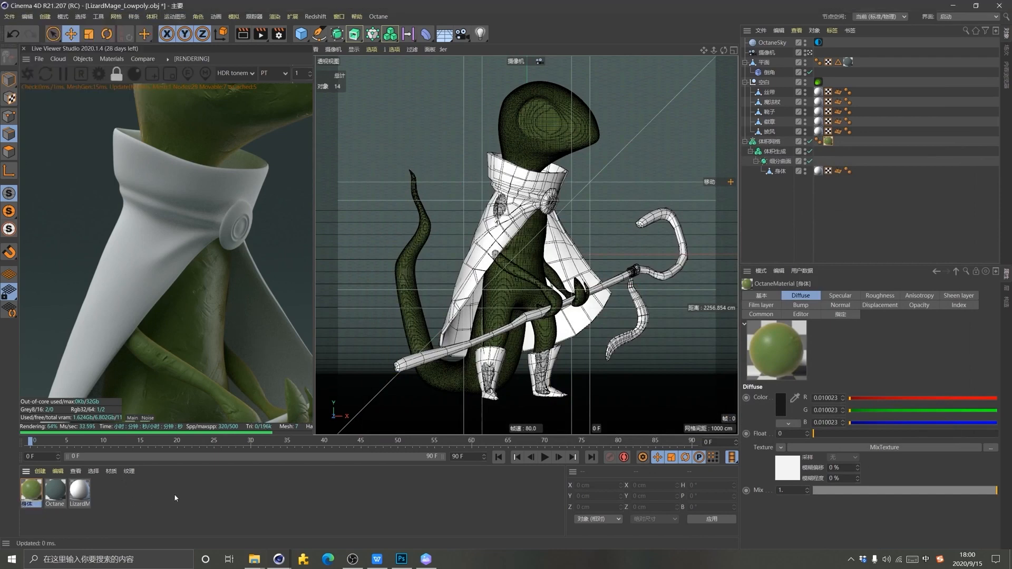
# Duplicate the 身体 material, apply the green material to the 披风 cape object, and delete the cape's original white material tag
pyautogui.click(176, 498)
pyautogui.keyDown('ctrl'); pyautogui.moveTo(27, 494); pyautogui.dragTo(58, 490); pyautogui.keyUp('ctrl')
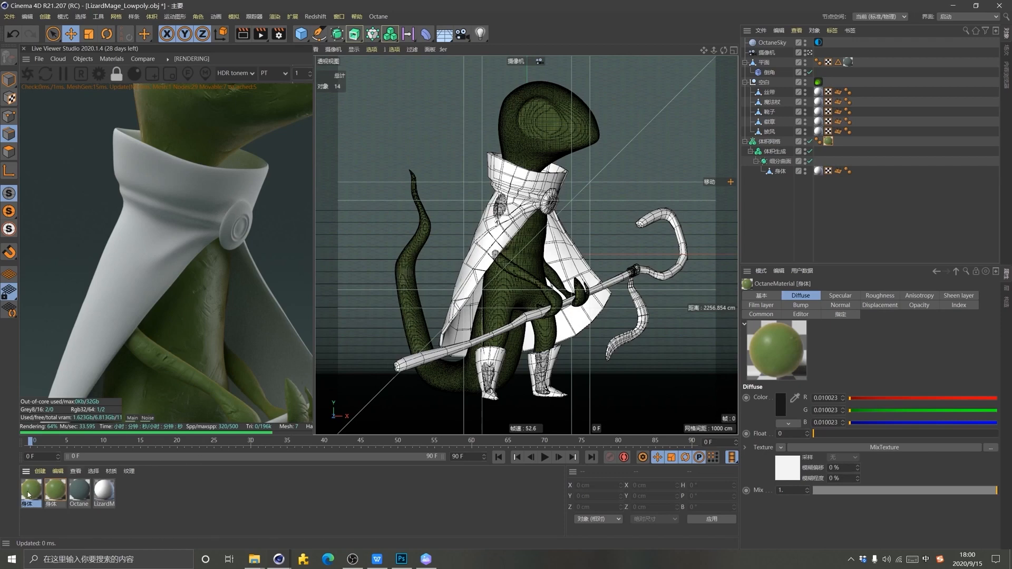
pyautogui.moveTo(55, 491); pyautogui.dragTo(811, 132)
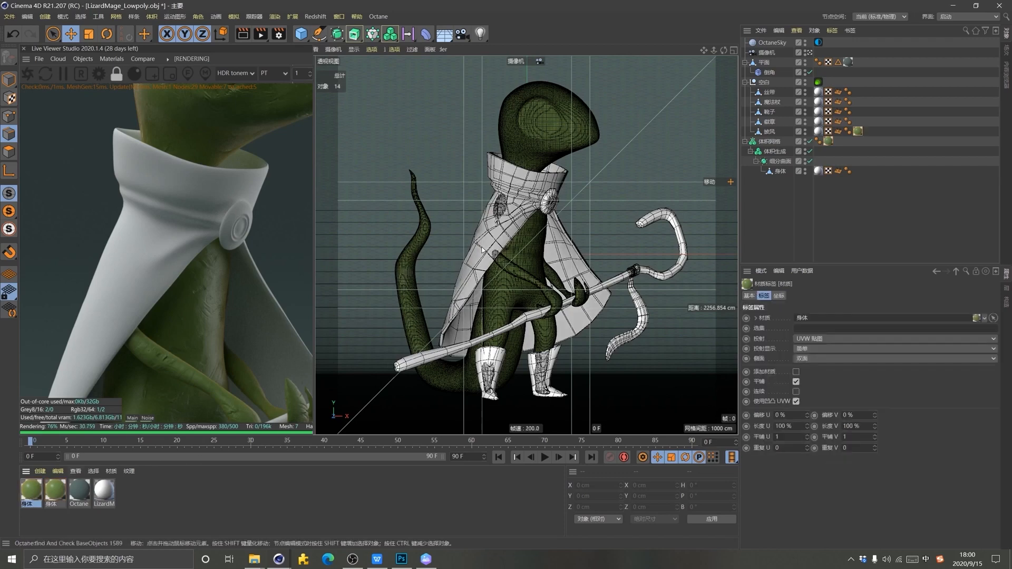
pyautogui.click(818, 133)
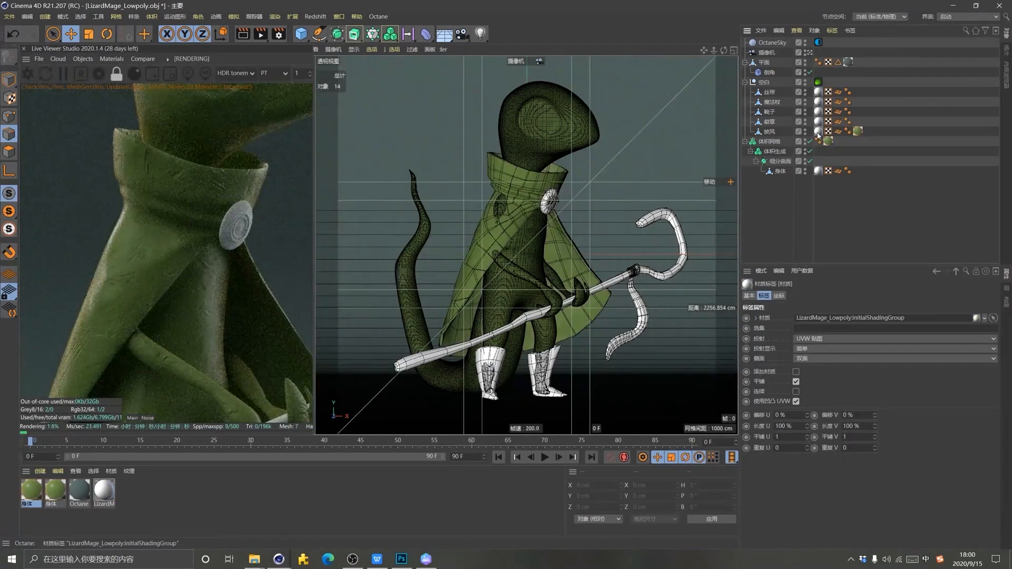
pyautogui.press('Delete')
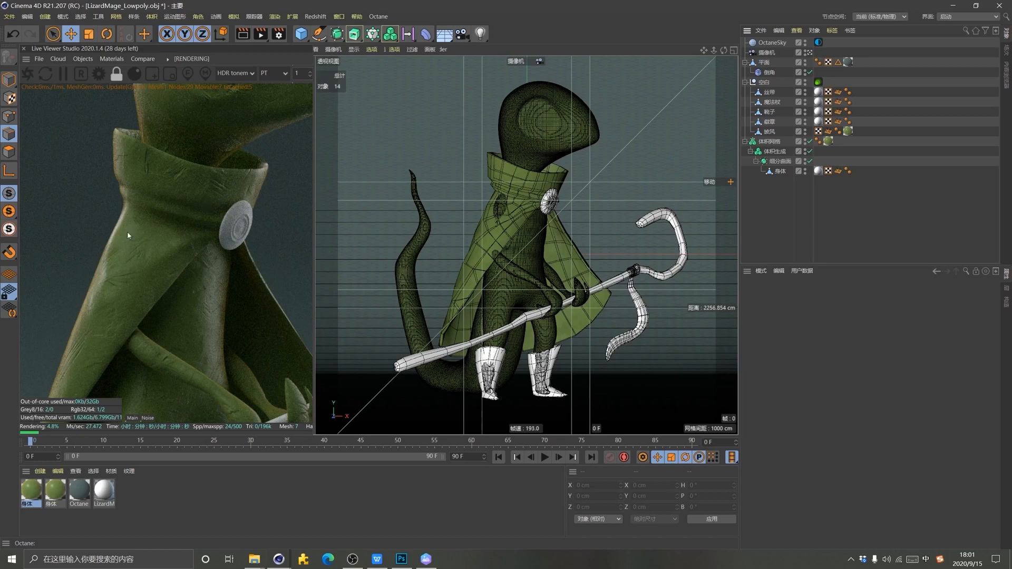
# Open the cape material's node graph and select the Gradient fed by the Falloffmap in its diffuse branch
pyautogui.moveTo(118, 291); pyautogui.dragTo(156, 284)
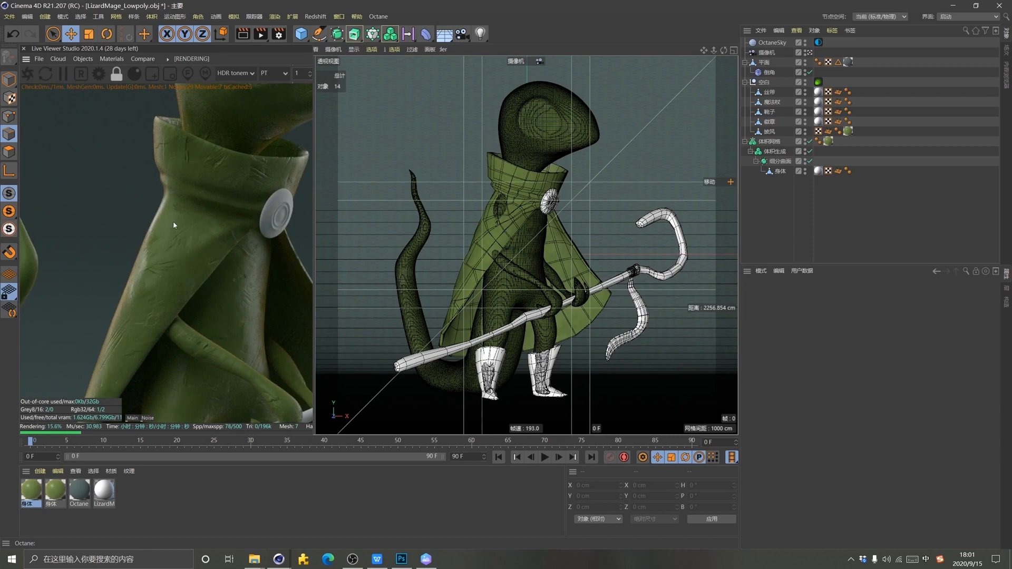
pyautogui.moveTo(168, 250); pyautogui.dragTo(30, 449)
pyautogui.doubleClick(37, 493)
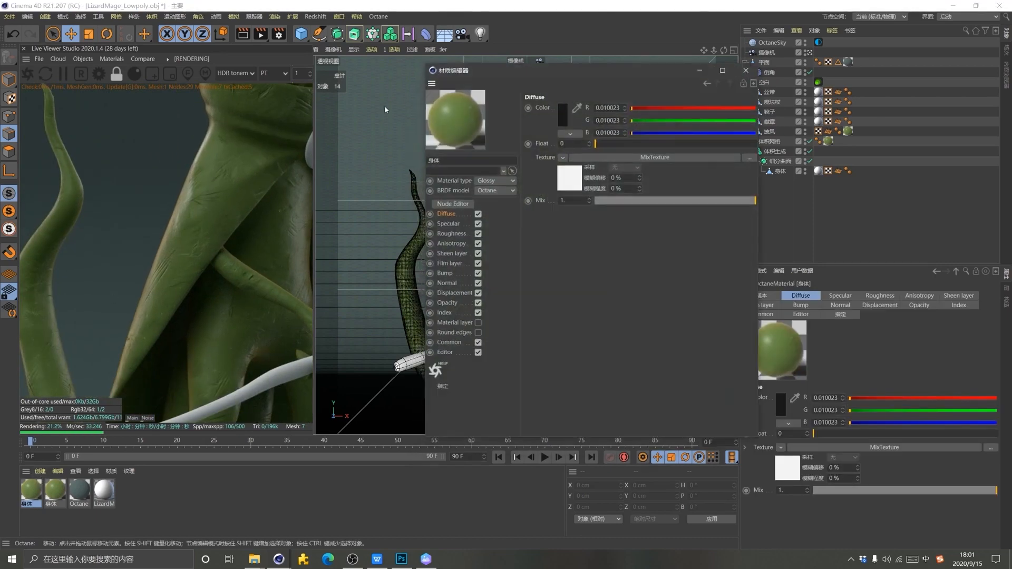
pyautogui.click(453, 205)
pyautogui.moveTo(501, 196); pyautogui.dragTo(558, 168)
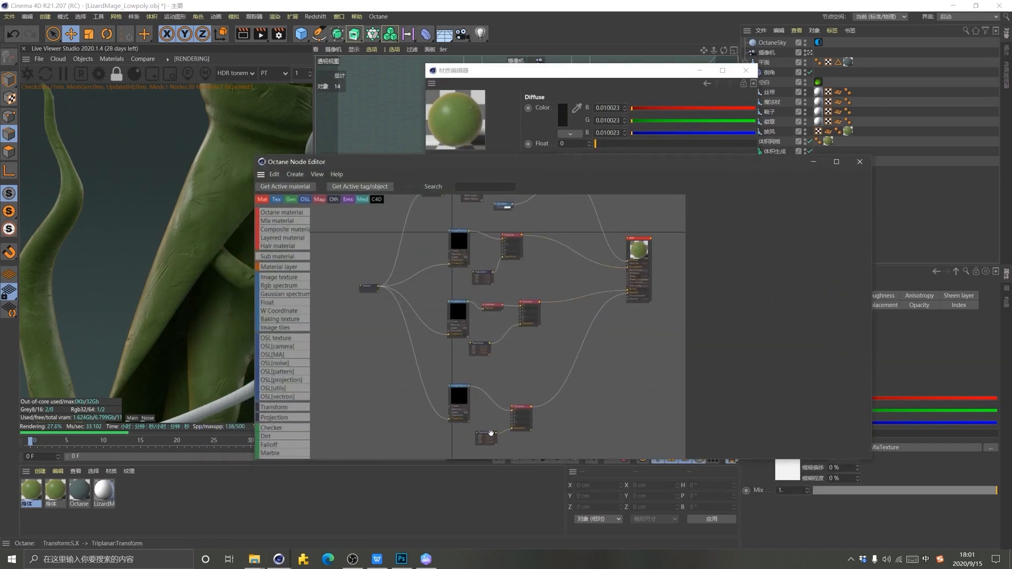
pyautogui.scroll(-6, 501, 347)
pyautogui.scroll(8, 501, 348)
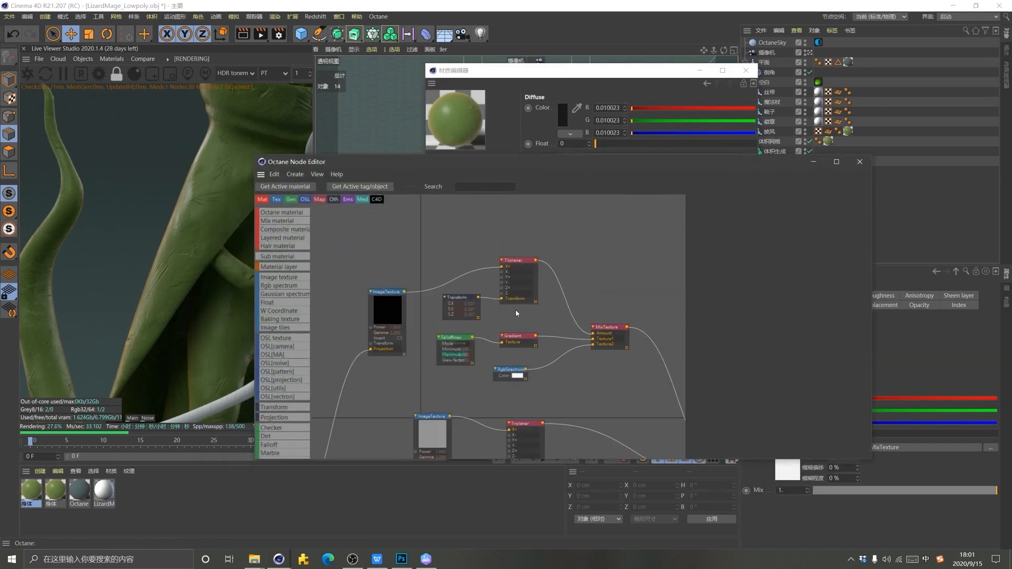
pyautogui.click(513, 337)
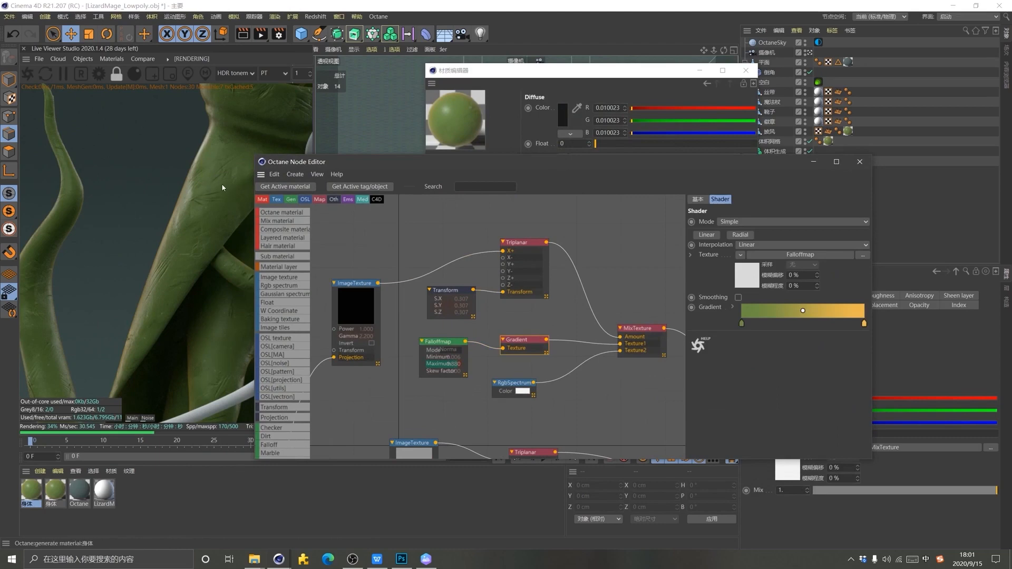
pyautogui.moveTo(741, 165); pyautogui.dragTo(820, 153)
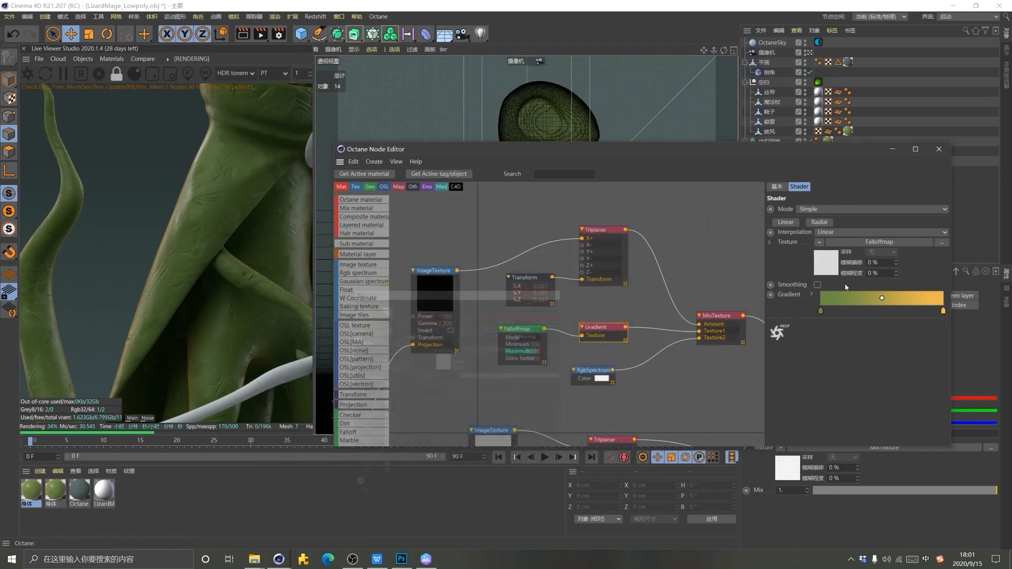
# Recolour the cape gradient's green knot to a bright orange-red with a hue of 13°, and check the cape in the render
pyautogui.doubleClick(820, 311)
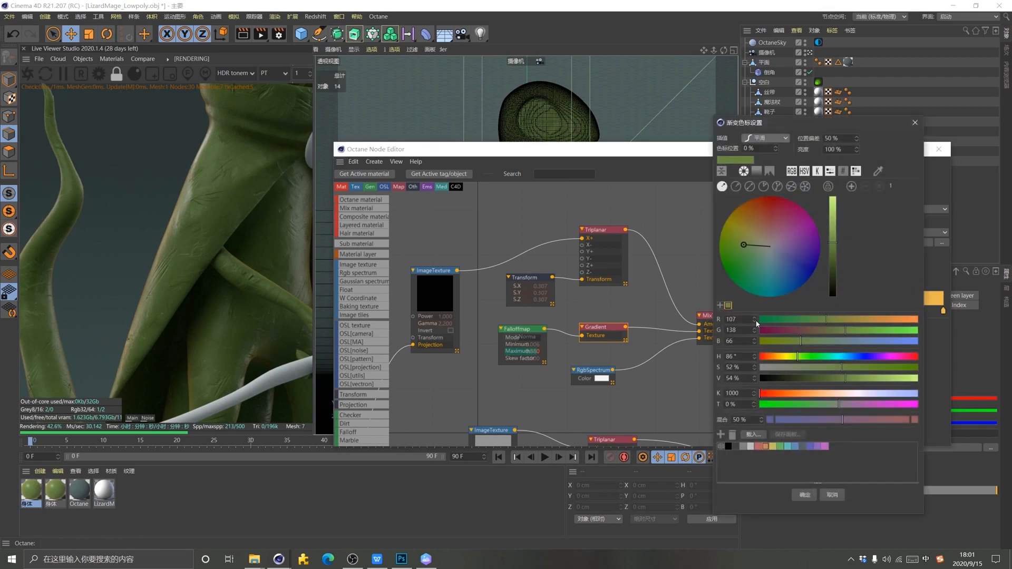
pyautogui.click(740, 357)
pyautogui.write('11')
pyautogui.press('Tab')
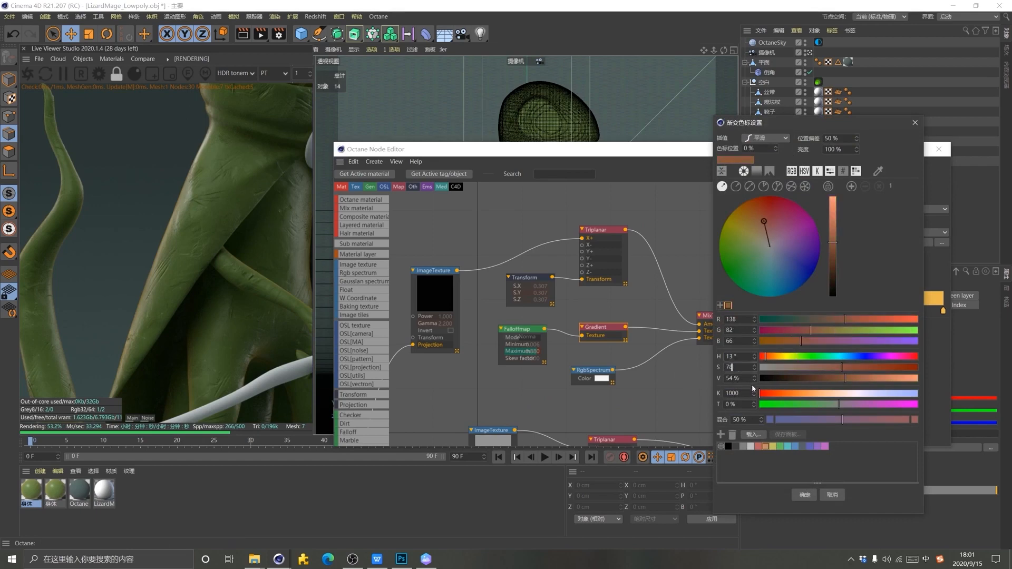
pyautogui.press('Tab')
pyautogui.moveTo(844, 384); pyautogui.dragTo(912, 384)
pyautogui.click(810, 497)
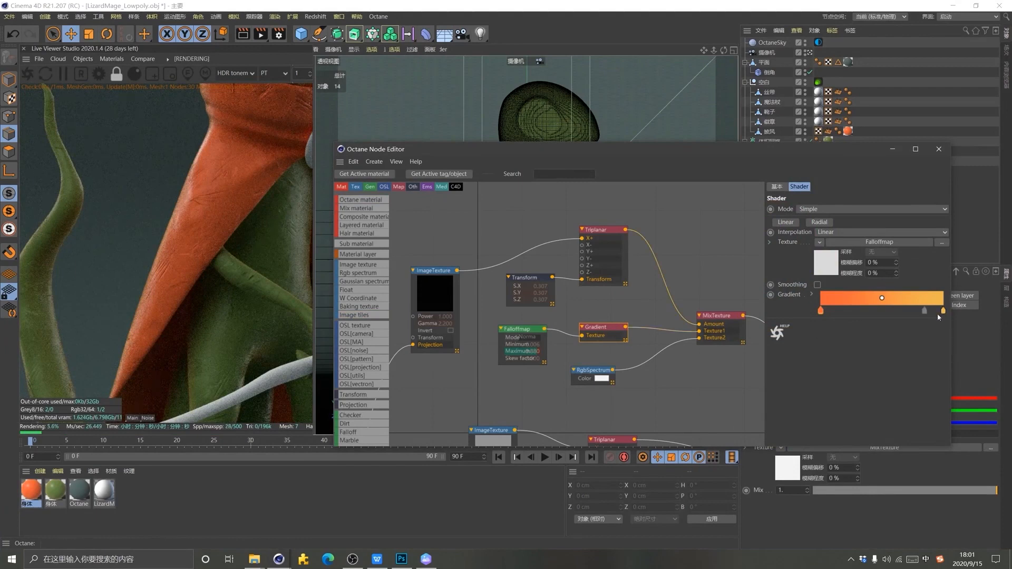
pyautogui.click(884, 315)
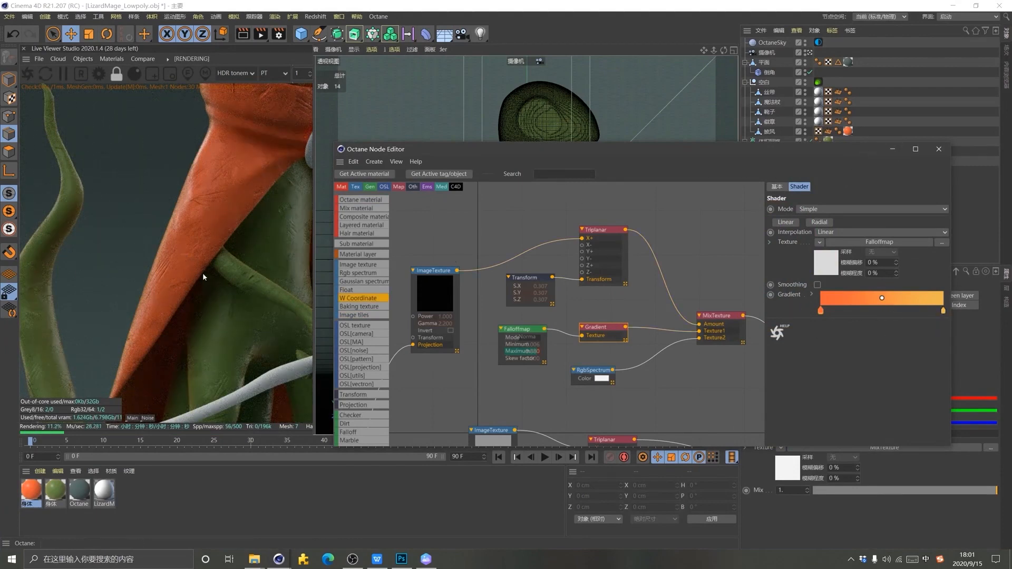
pyautogui.moveTo(251, 178); pyautogui.dragTo(181, 185)
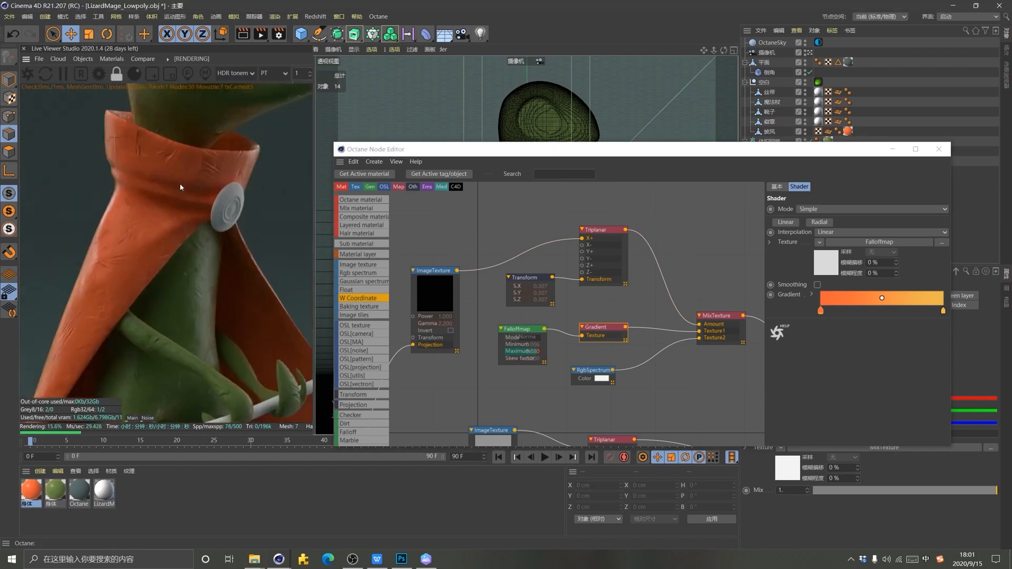
pyautogui.moveTo(158, 311); pyautogui.dragTo(116, 348)
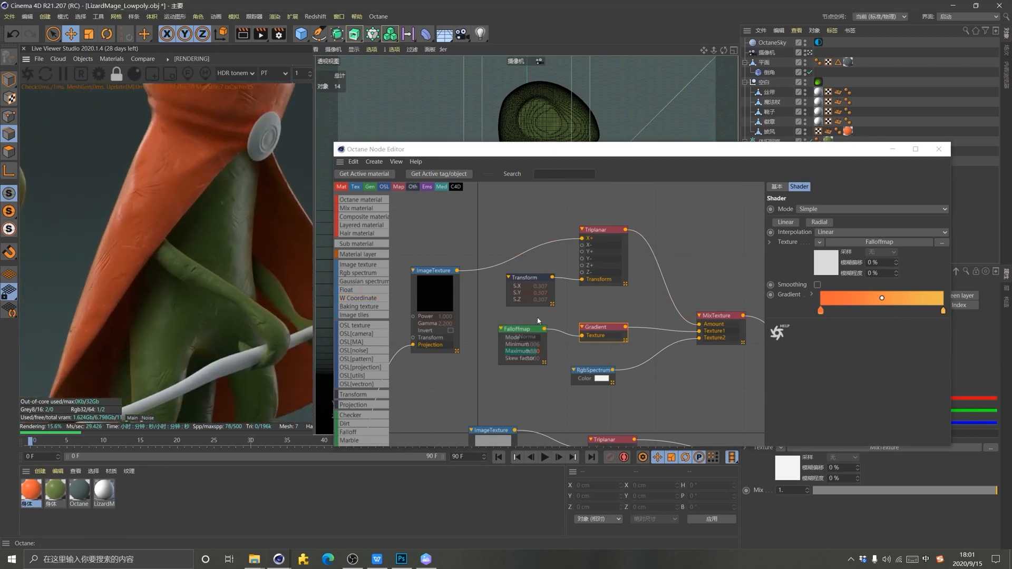
# Add CLAY_bonus_map_07_NM.PSD from the tex folder as an ImageTexture and feed it into the normal Triplanar's X+ input, replacing the previous map
pyautogui.scroll(-5, 647, 320)
pyautogui.scroll(-3, 647, 320)
pyautogui.scroll(10, 606, 375)
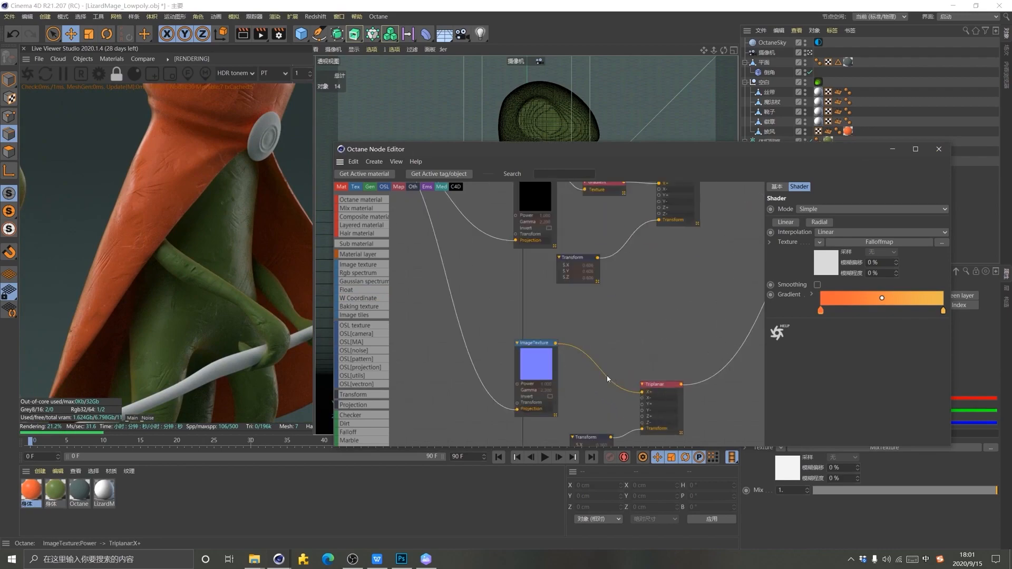
pyautogui.click(517, 363)
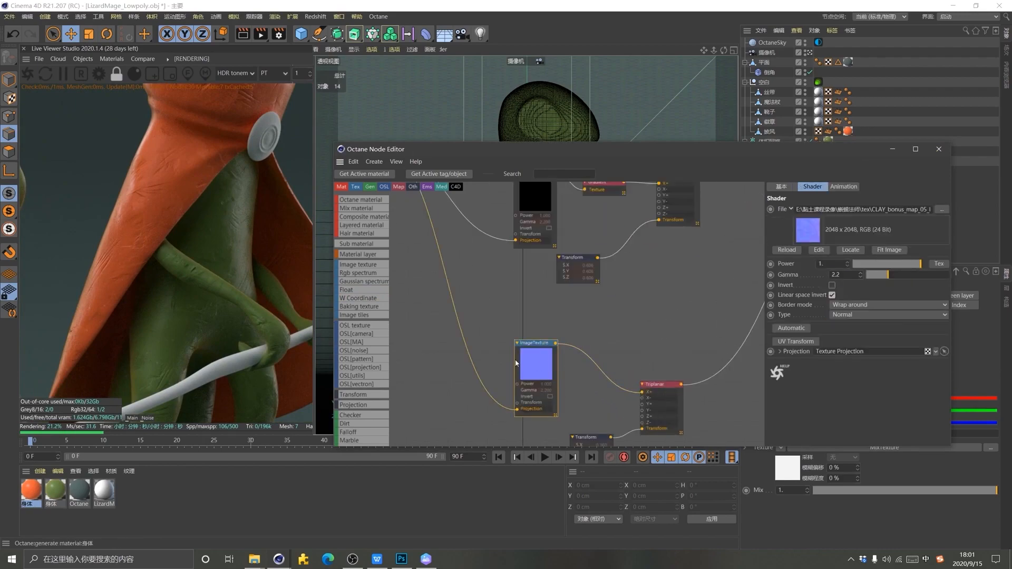
pyautogui.click(254, 558)
pyautogui.click(253, 519)
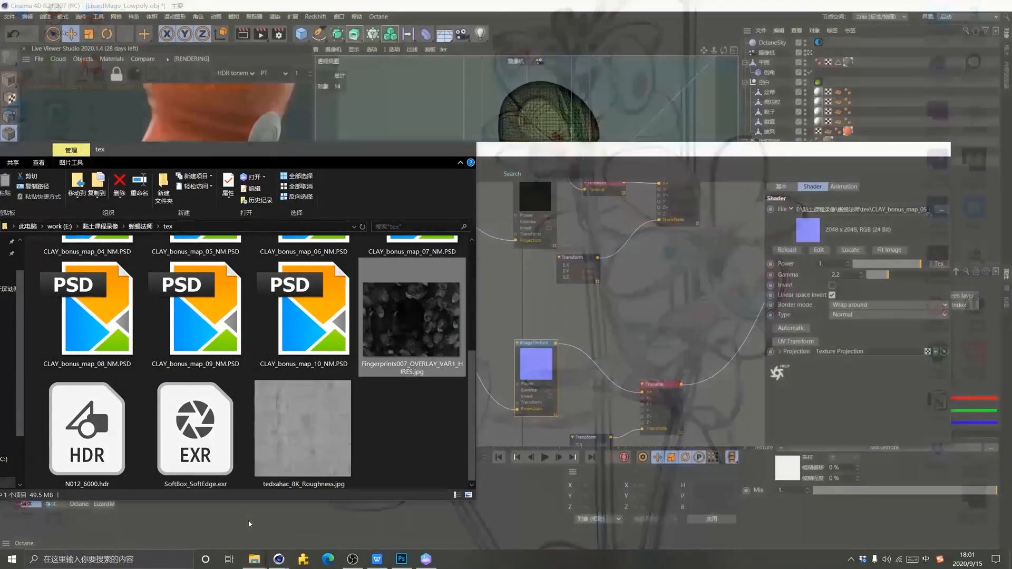
pyautogui.scroll(5, 337, 423)
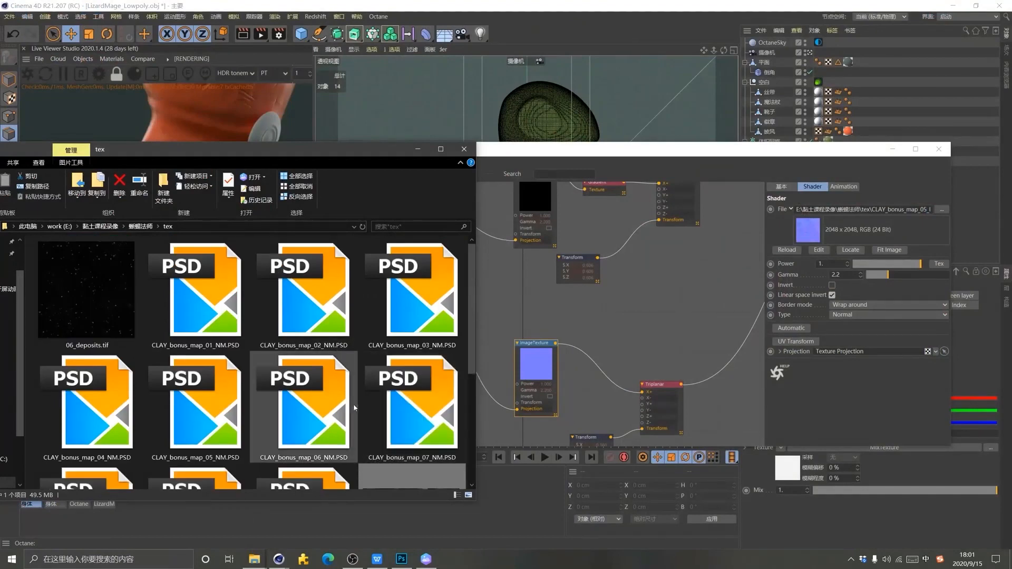
pyautogui.moveTo(435, 409); pyautogui.dragTo(641, 391)
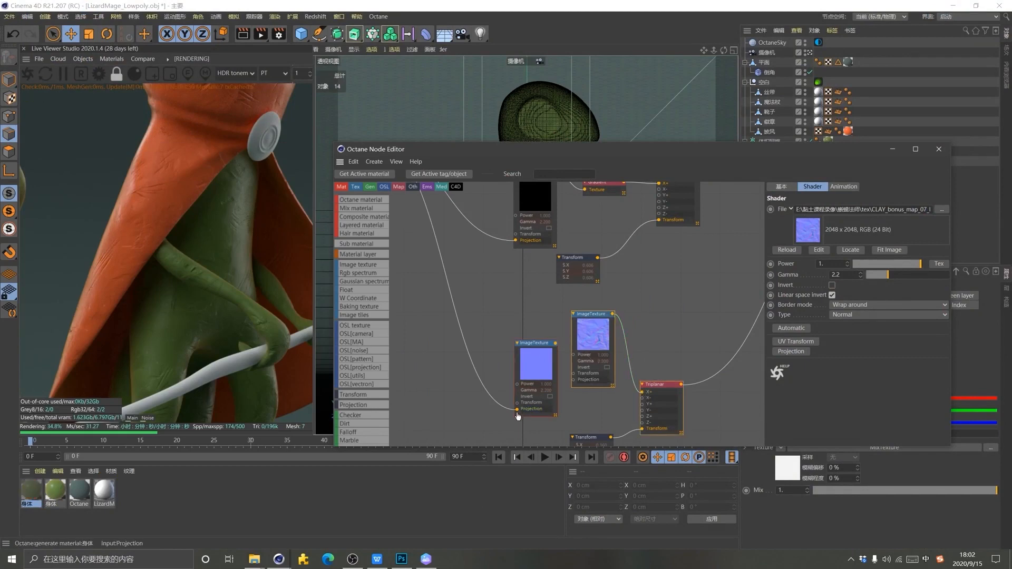
# Feed the Texture Projection into the new clay normal ImageTexture's Projection input, check the cape in the render, and close the node graph
pyautogui.moveTo(519, 412); pyautogui.dragTo(573, 379)
pyautogui.moveTo(590, 342); pyautogui.dragTo(594, 366)
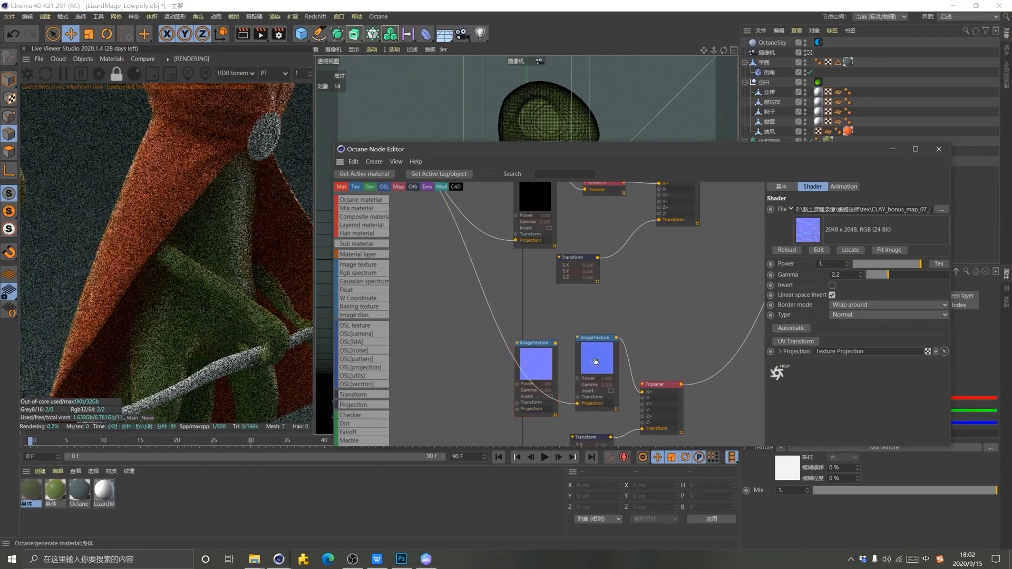
pyautogui.moveTo(188, 183); pyautogui.dragTo(219, 143)
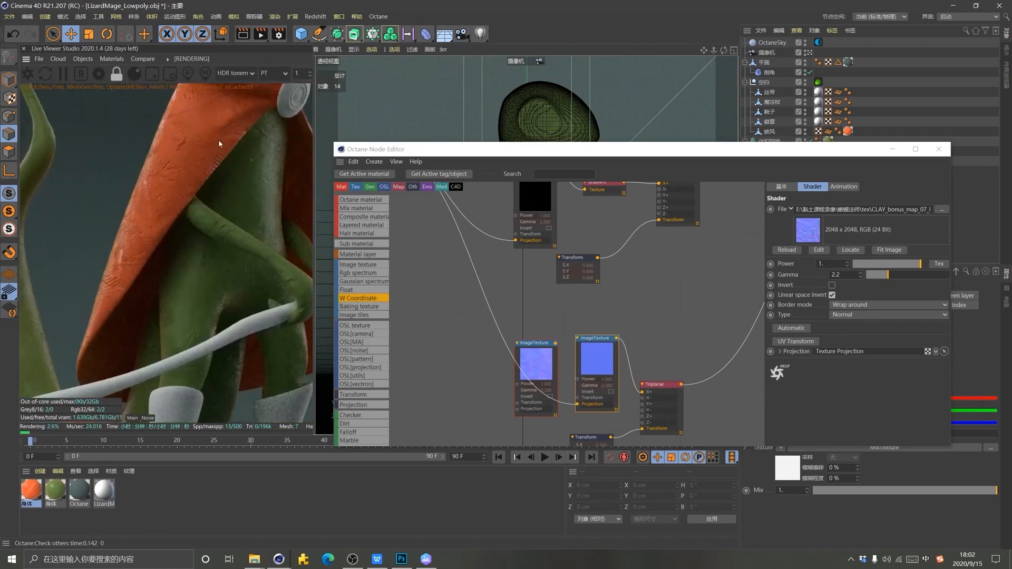
pyautogui.moveTo(172, 229); pyautogui.dragTo(45, 226)
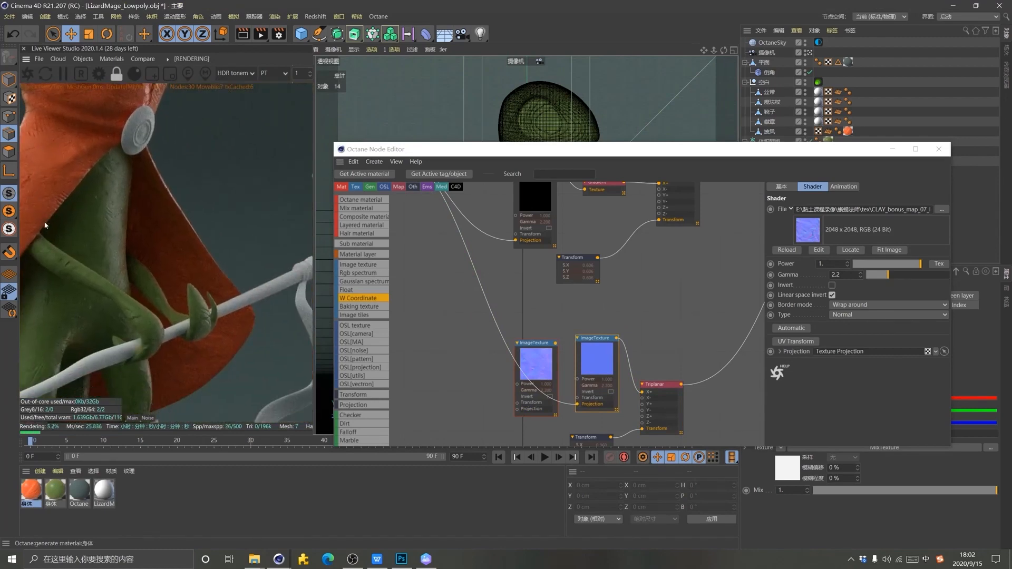
pyautogui.moveTo(217, 246); pyautogui.dragTo(181, 274)
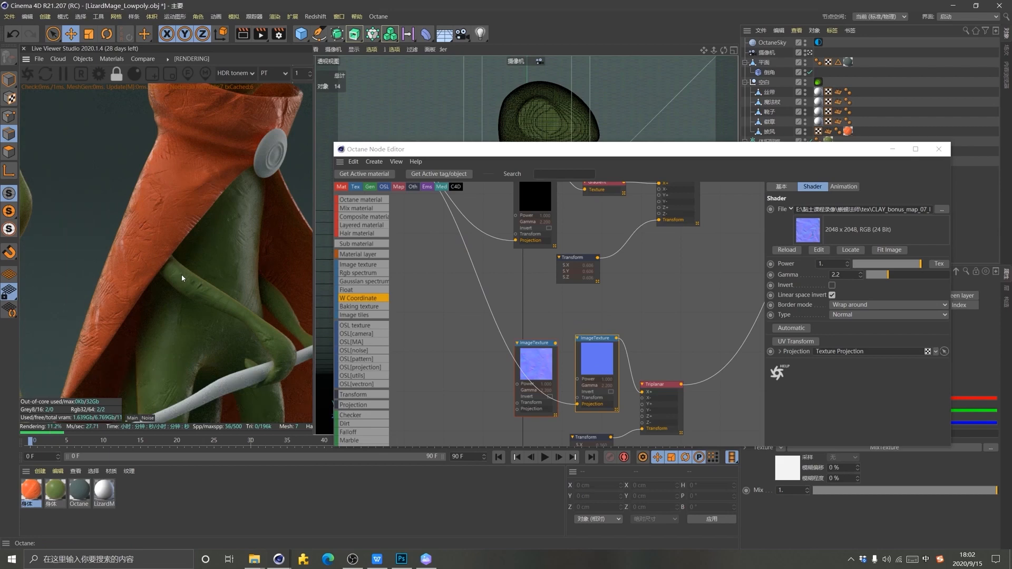
pyautogui.moveTo(199, 200); pyautogui.dragTo(159, 345)
pyautogui.click(938, 150)
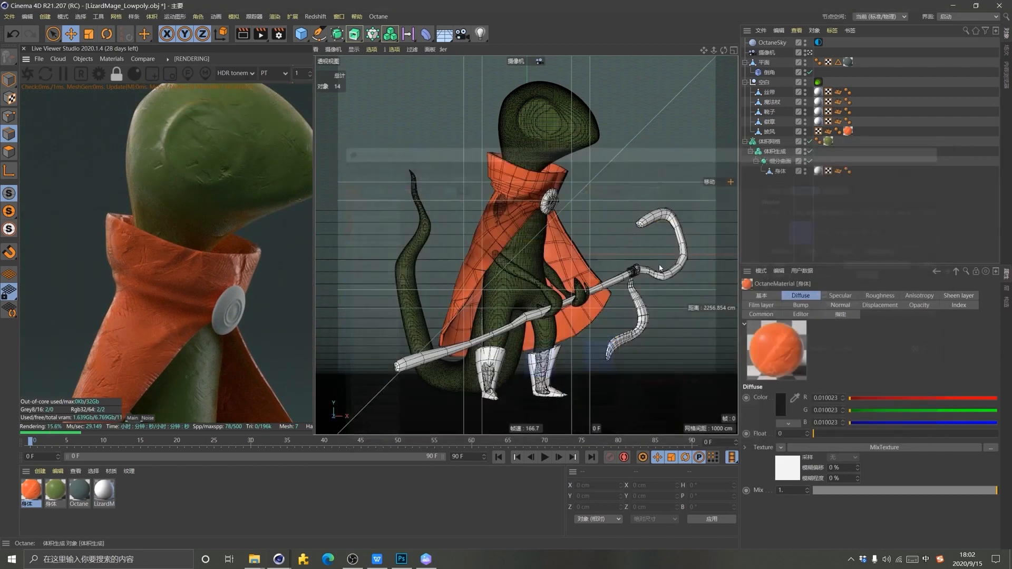
# Rename the orange-red cape material as 披风
pyautogui.doubleClick(29, 505)
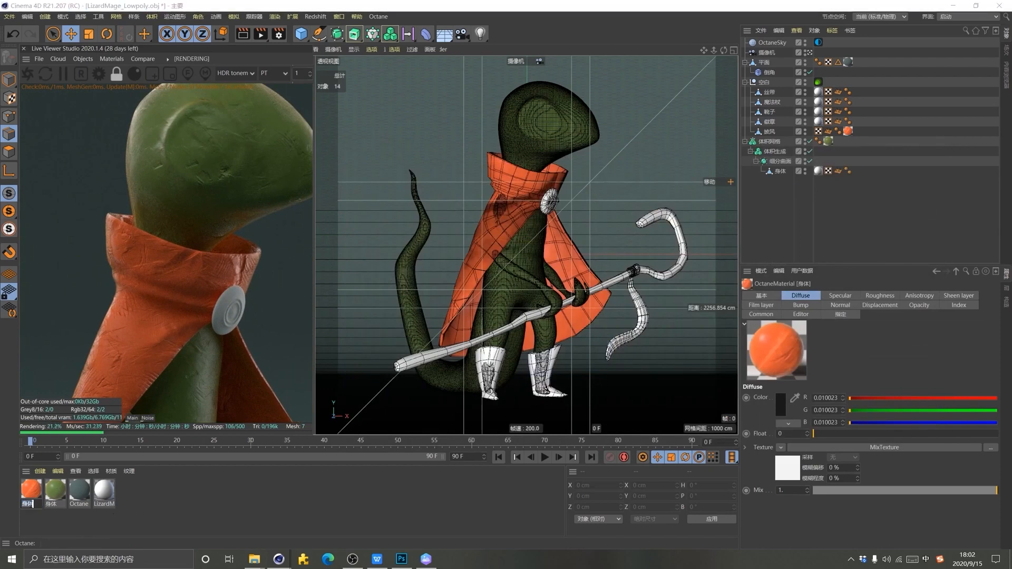
pyautogui.write('pi')
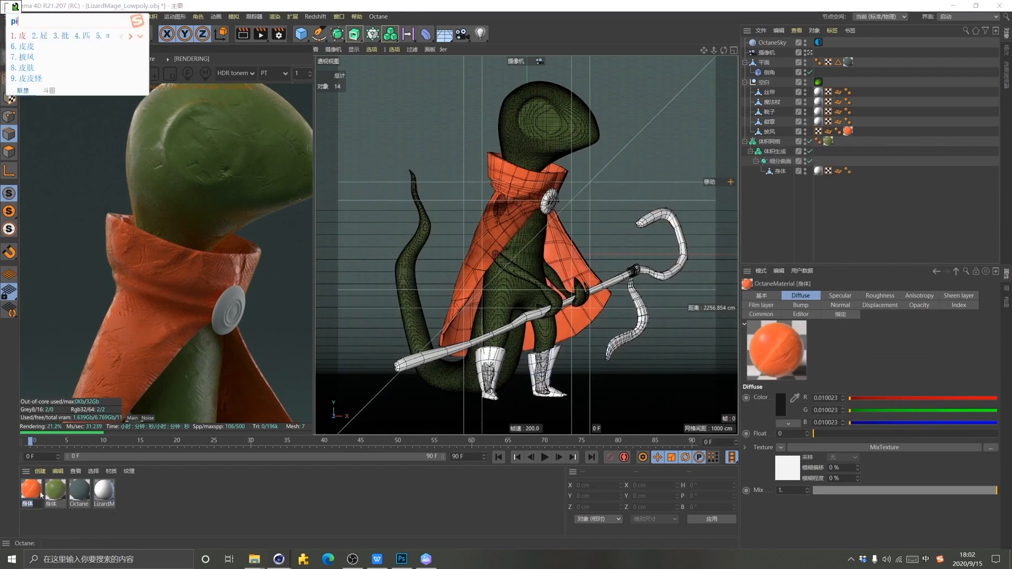
pyautogui.write('fneng')
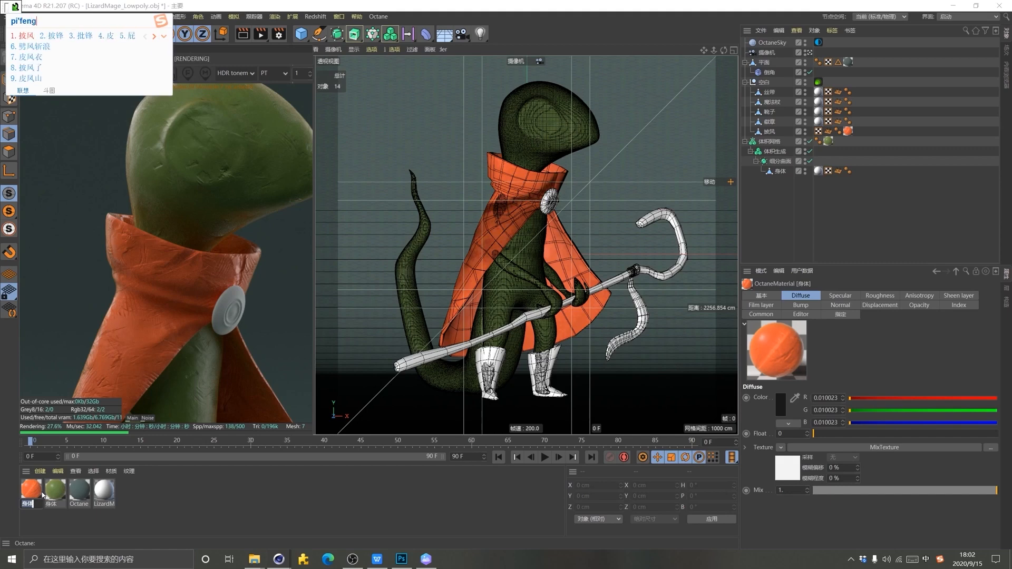
pyautogui.press('space')
pyautogui.press('Return')
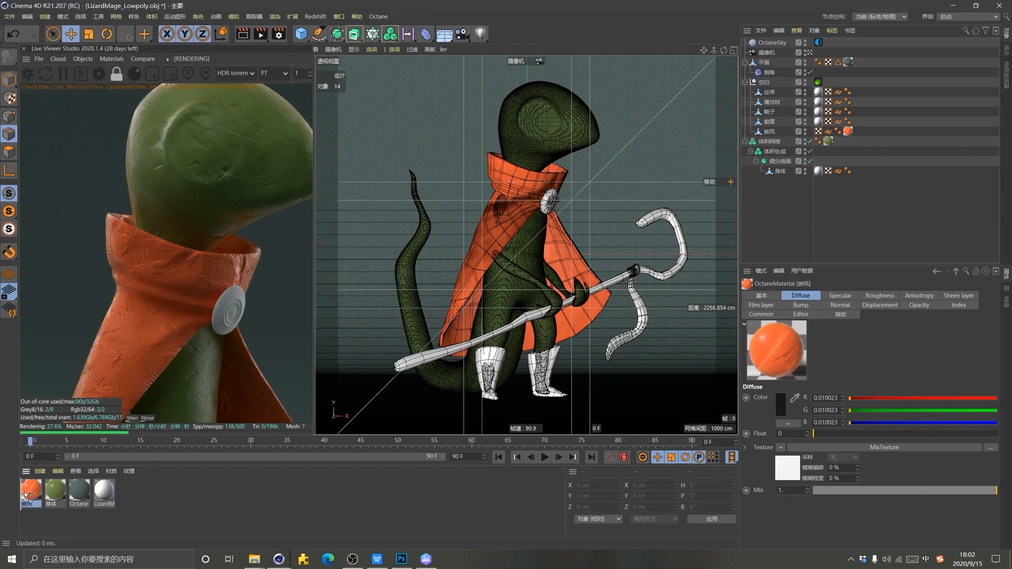
# Duplicate the 披风 material, assign it to the boots object in place of its white material tag, and bring the boots into the render view
pyautogui.hotkey('ctrl', 'c')
pyautogui.hotkey('ctrl', 'v')
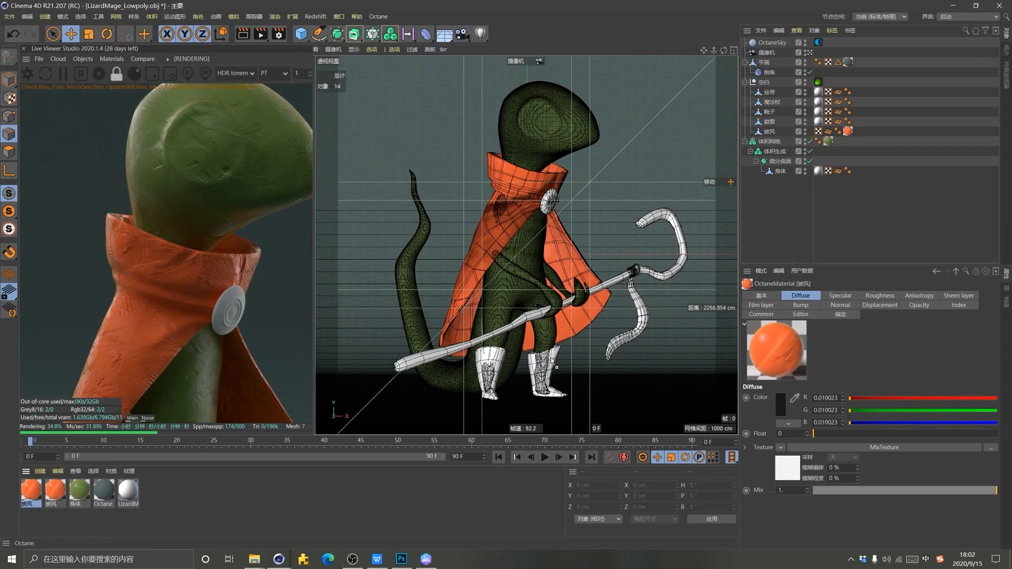
pyautogui.moveTo(55, 491); pyautogui.dragTo(846, 111)
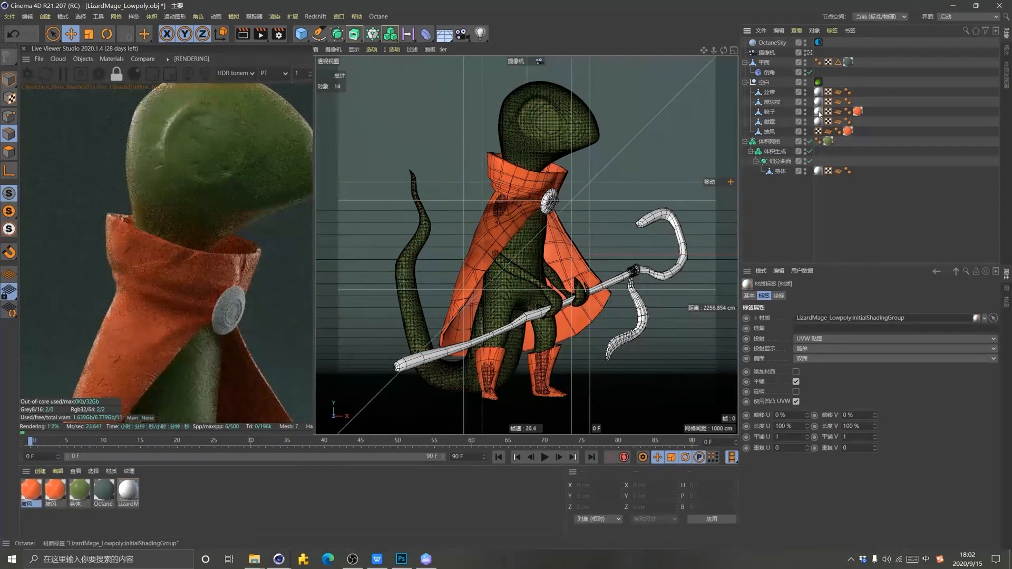
pyautogui.moveTo(173, 397); pyautogui.dragTo(186, 245)
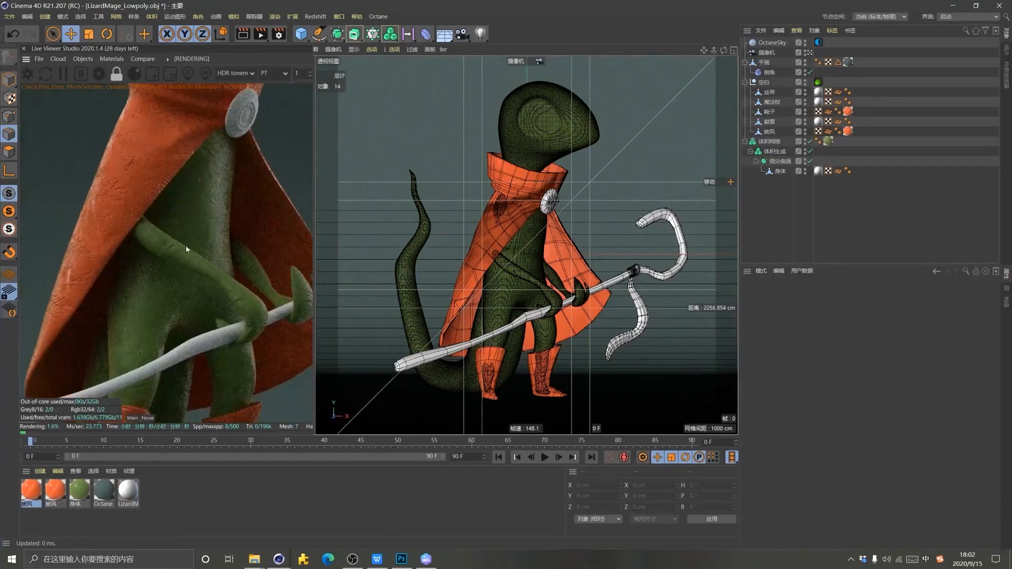
pyautogui.moveTo(222, 358); pyautogui.dragTo(227, 200)
# Open the boots material's node graph and select the Gradient fed by the Falloffmap in its diffuse branch
pyautogui.doubleClick(31, 490)
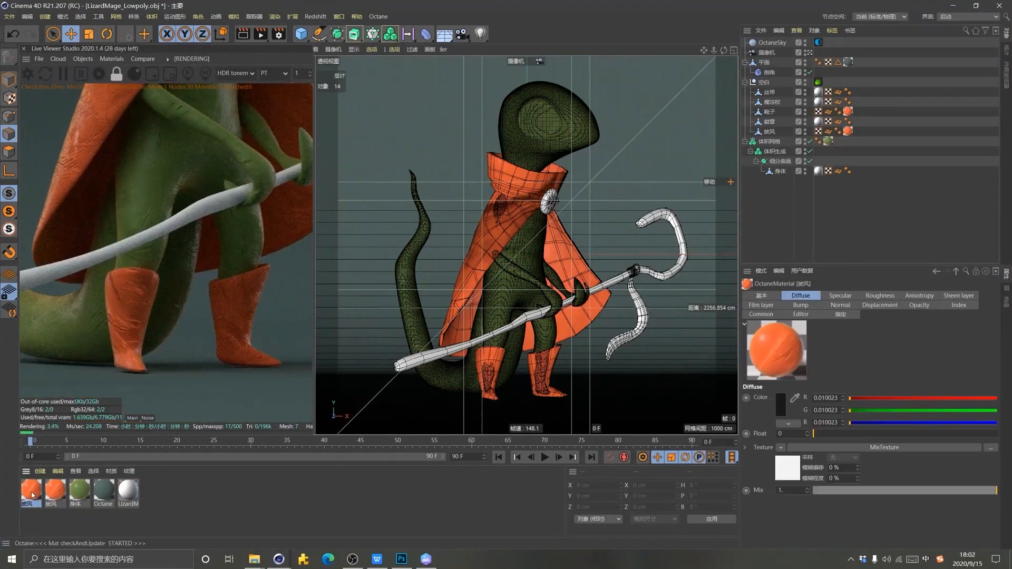
pyautogui.click(453, 204)
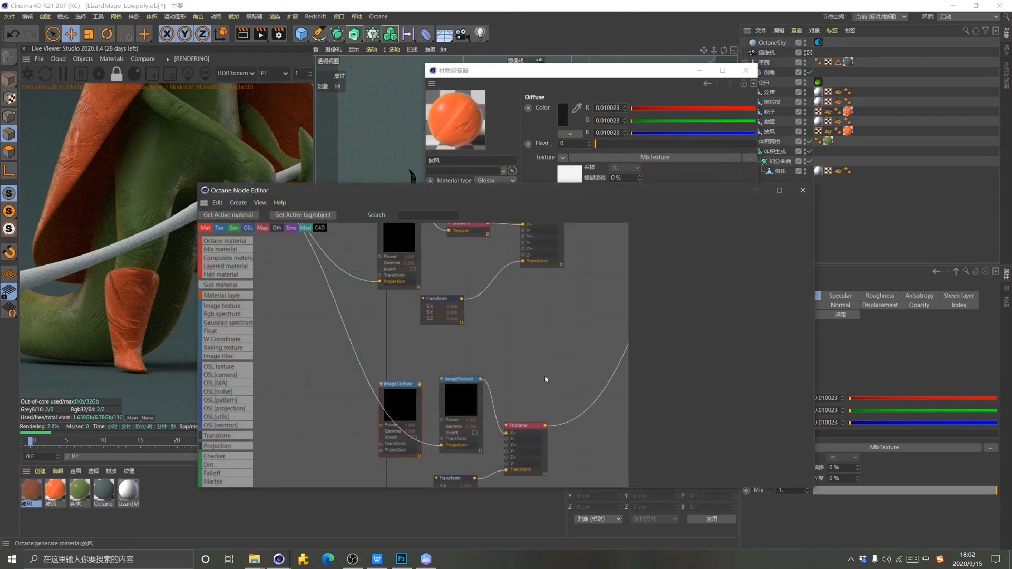
pyautogui.scroll(-3, 544, 375)
pyautogui.scroll(6, 545, 245)
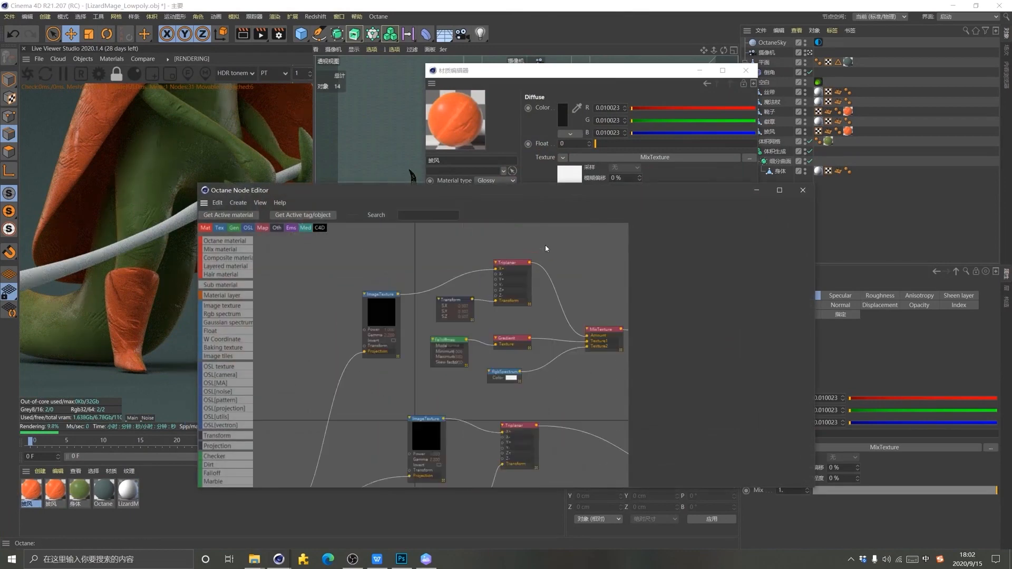
pyautogui.click(497, 369)
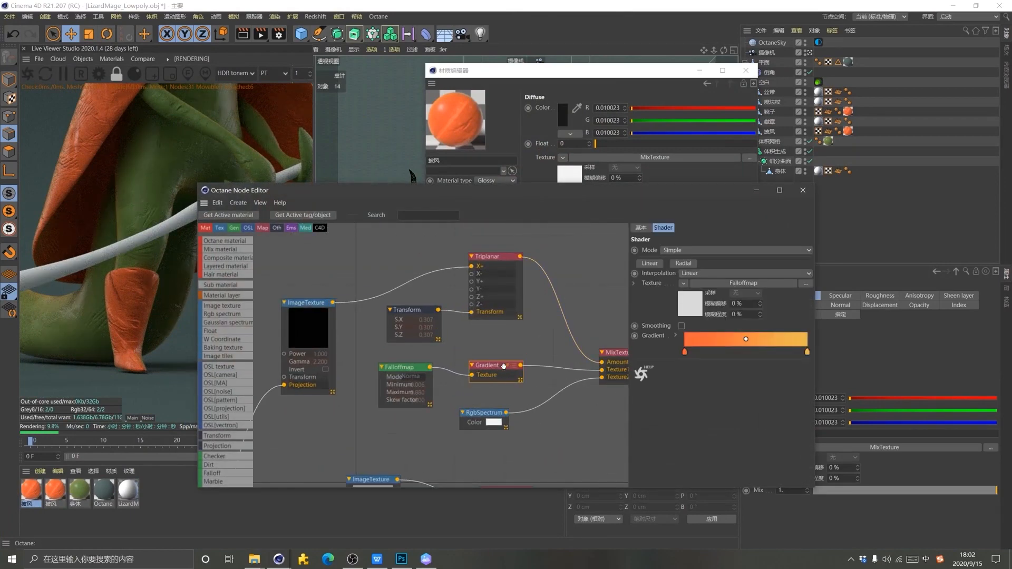
# Recolour the boots gradient's orange-red start knot to dark teal with hue 167°, saturation 89% and value 51%
pyautogui.doubleClick(685, 352)
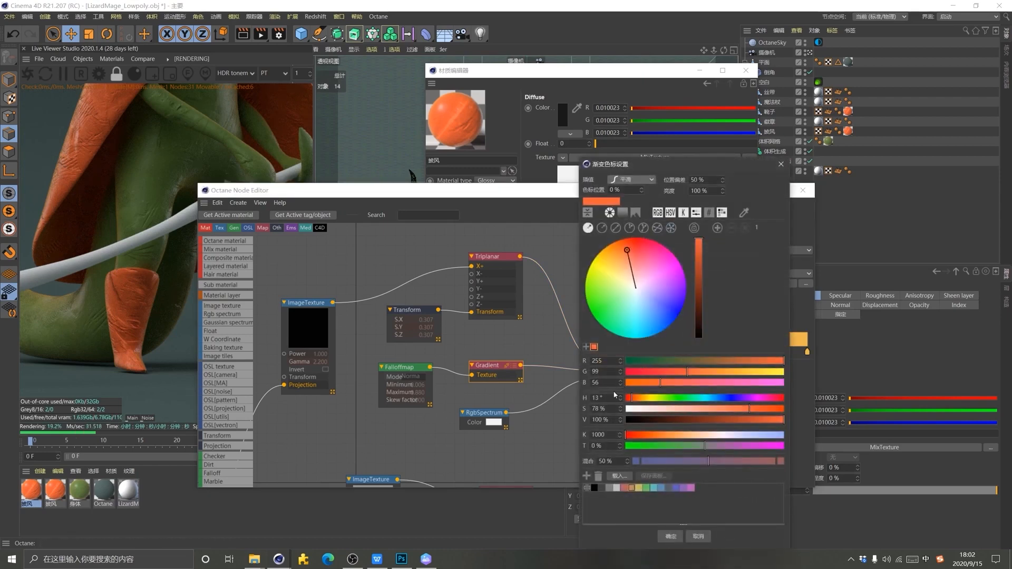
pyautogui.click(613, 399)
pyautogui.moveTo(642, 401)
pyautogui.mouseDown()
pyautogui.moveTo(734, 399)
pyautogui.moveTo(658, 399)
pyautogui.mouseUp()
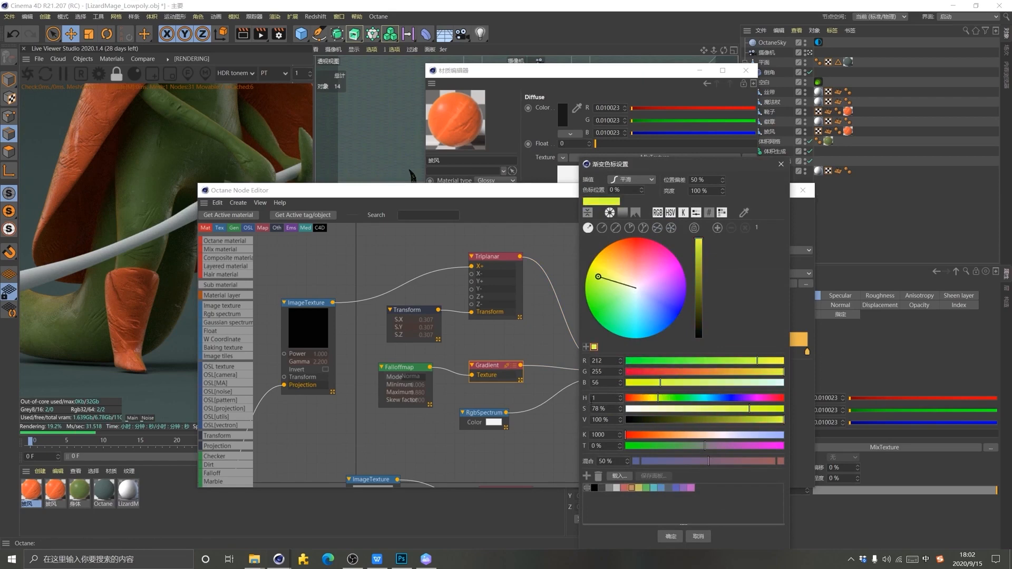
pyautogui.press('Tab')
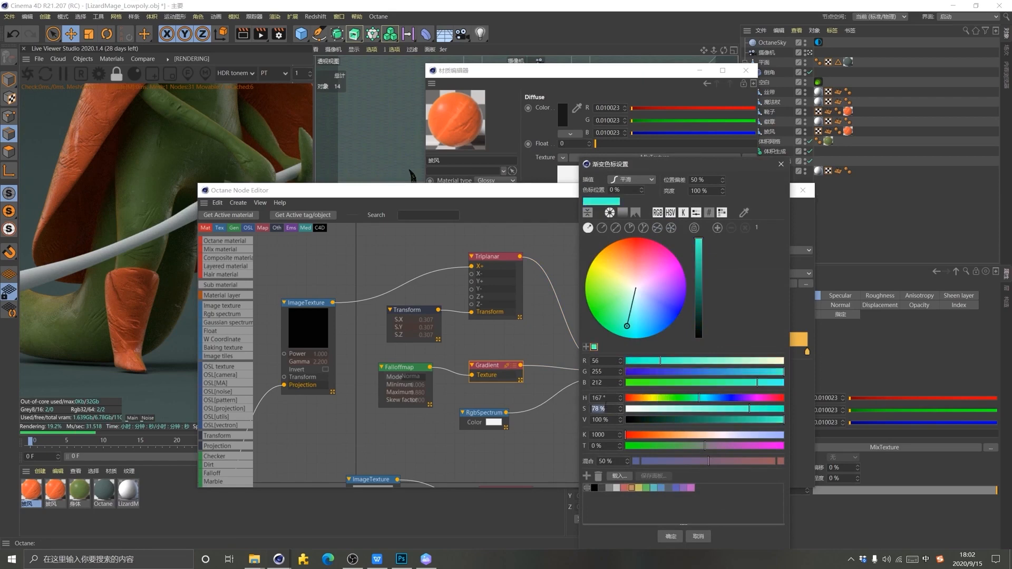
pyautogui.write('85')
pyautogui.press('Tab')
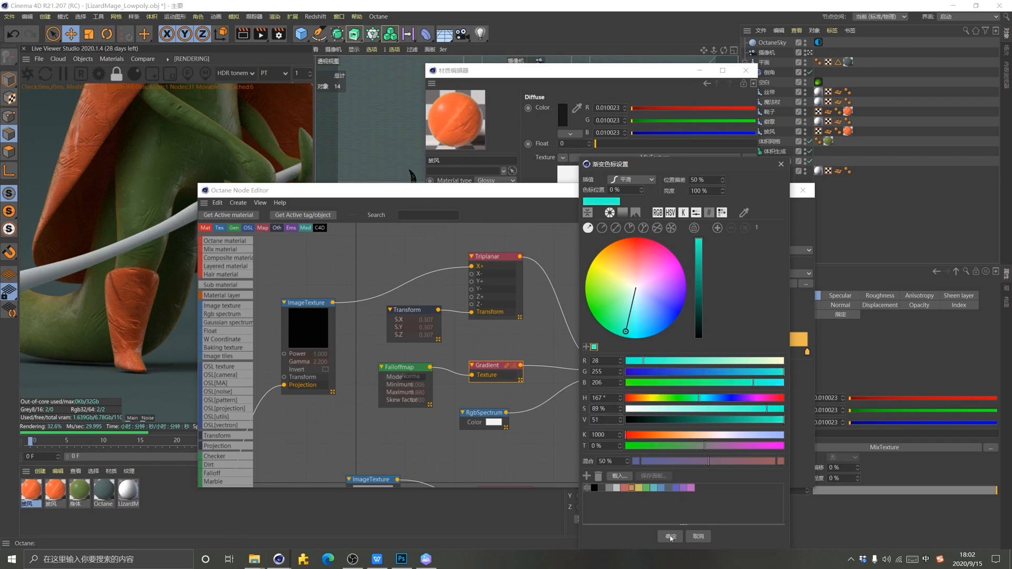
pyautogui.click(670, 536)
pyautogui.moveTo(484, 192); pyautogui.dragTo(526, 180)
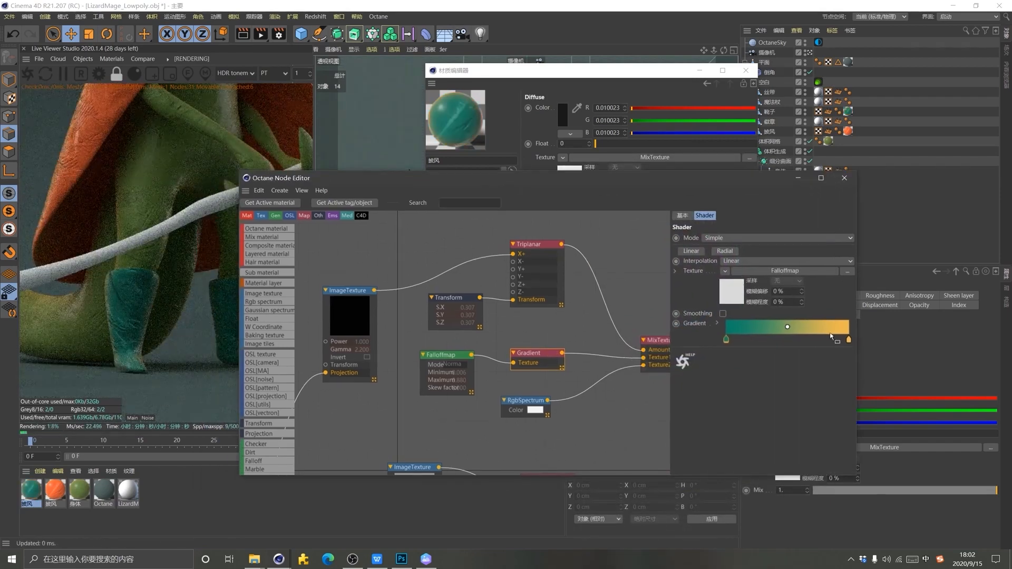
# Recolour the boots gradient's yellow-orange end knot to deep blue with hue 193°, saturation 87% and value 34%
pyautogui.doubleClick(849, 339)
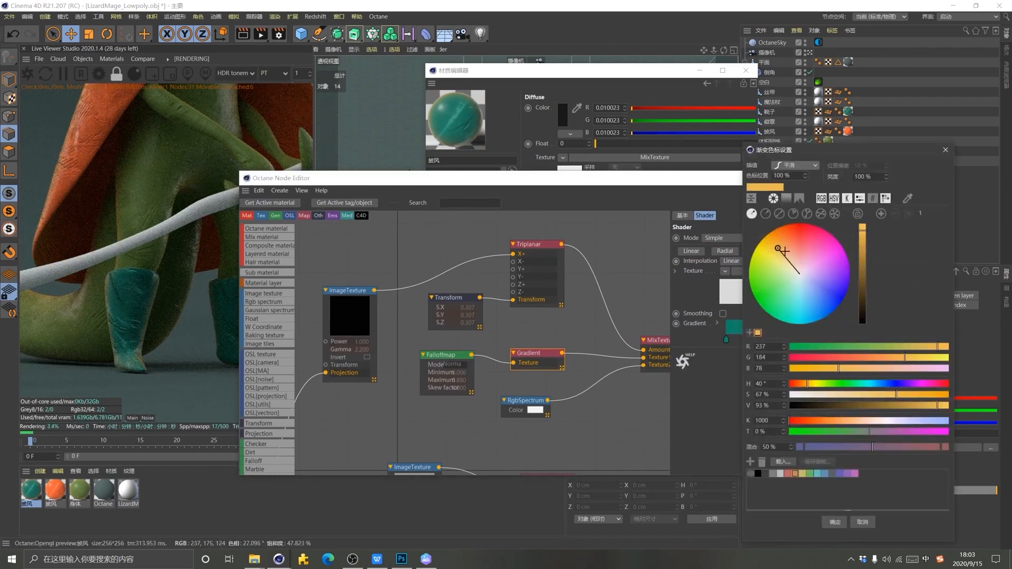
pyautogui.moveTo(778, 248); pyautogui.dragTo(784, 256)
pyautogui.click(845, 389)
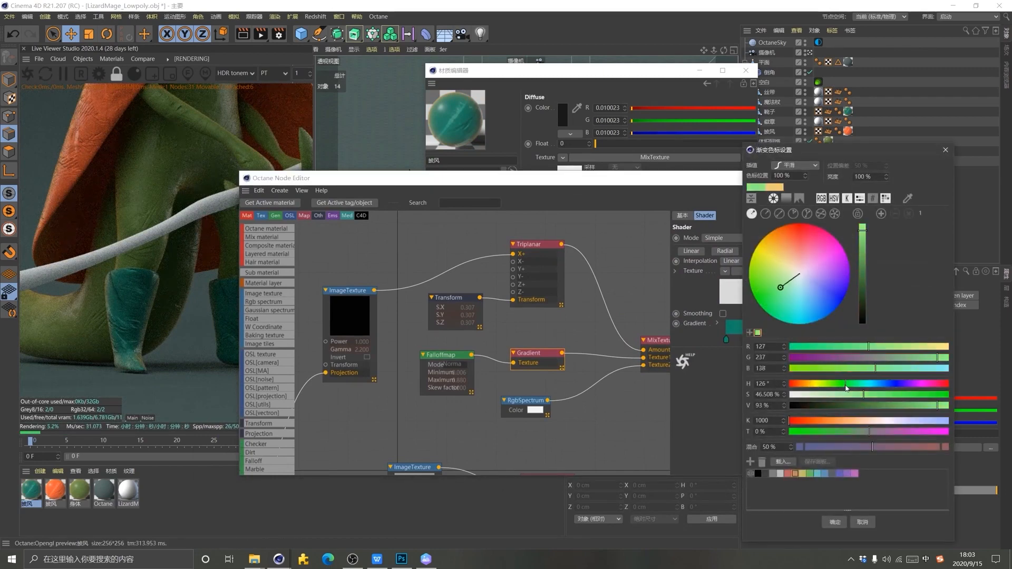
pyautogui.moveTo(846, 389)
pyautogui.mouseDown()
pyautogui.moveTo(886, 384)
pyautogui.moveTo(844, 406)
pyautogui.mouseUp()
pyautogui.click(926, 395)
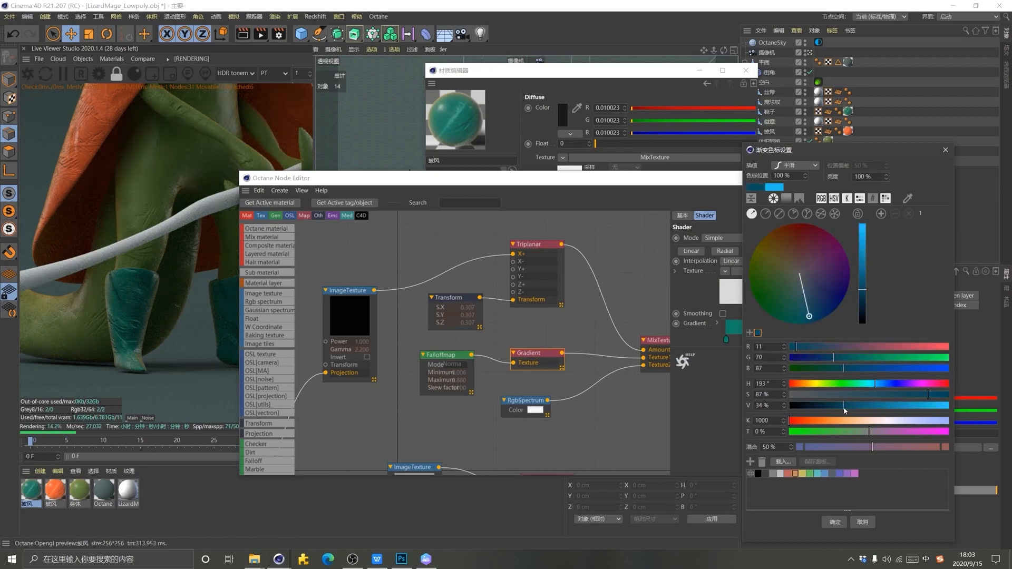
pyautogui.click(835, 522)
pyautogui.moveTo(603, 180); pyautogui.dragTo(742, 190)
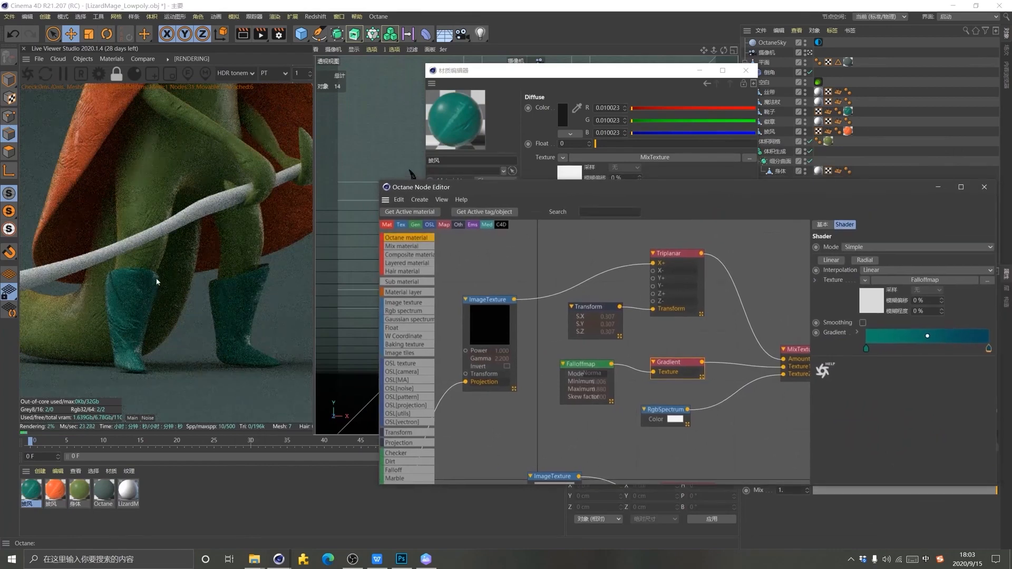
# Add CLAY_bonus_map_06_NM.PSD from the tex folder as an ImageTexture, feeding the normal Triplanar's X+ input and receiving the Texture Projection
pyautogui.scroll(-6, 573, 418)
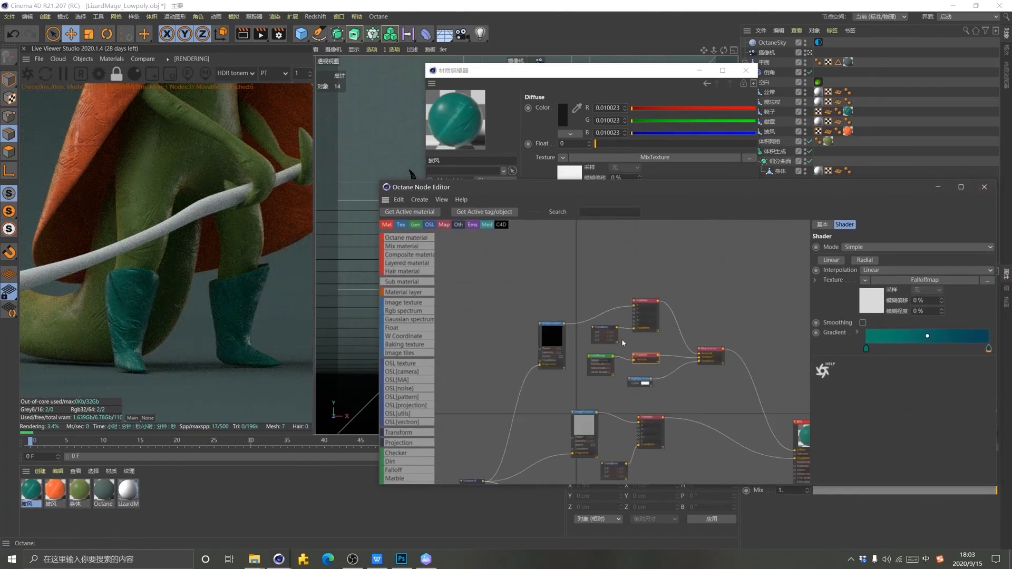
pyautogui.scroll(5, 595, 371)
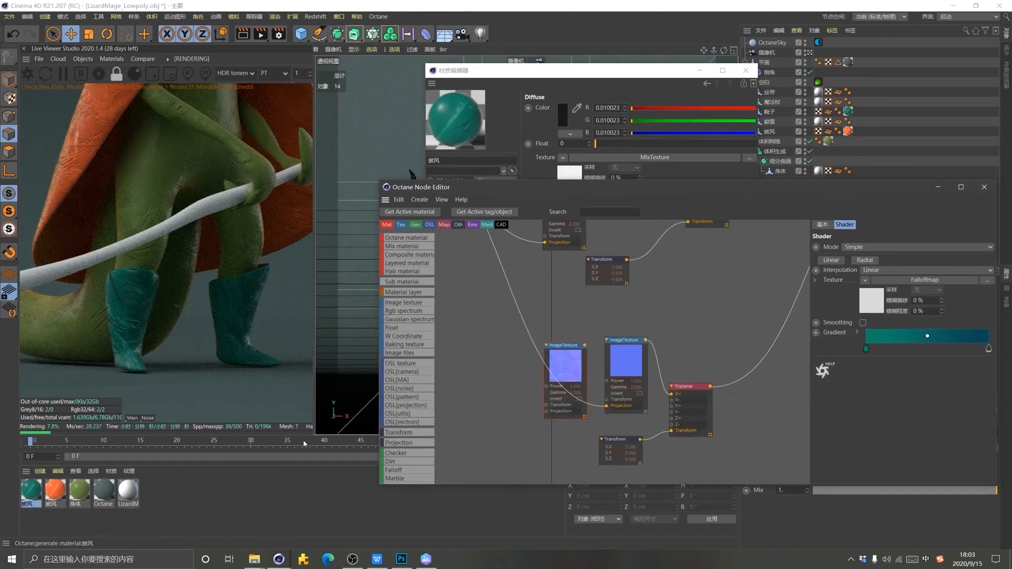
pyautogui.click(342, 520)
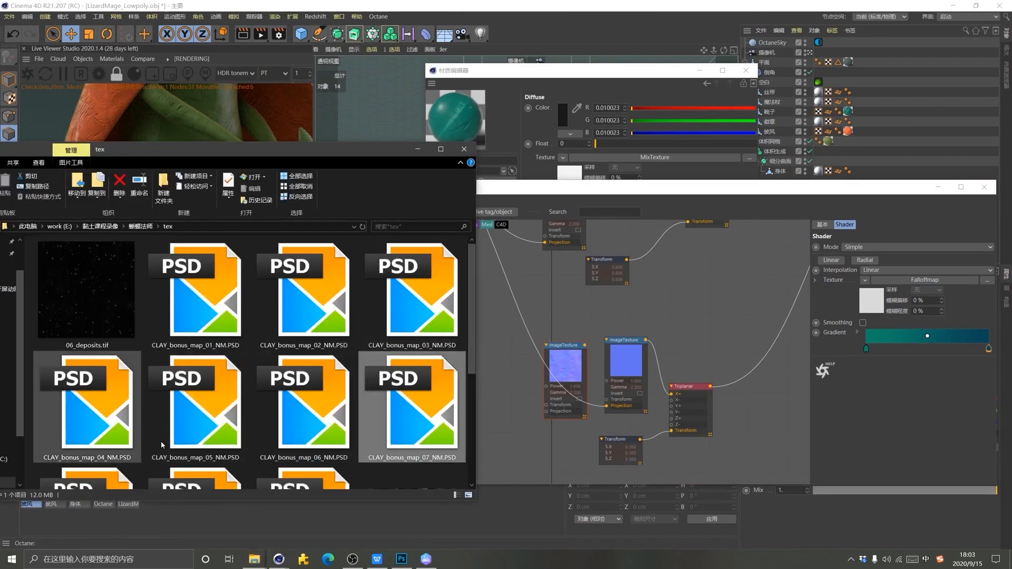
pyautogui.moveTo(314, 428); pyautogui.dragTo(674, 398)
pyautogui.click(697, 329)
pyautogui.scroll(-4, 561, 331)
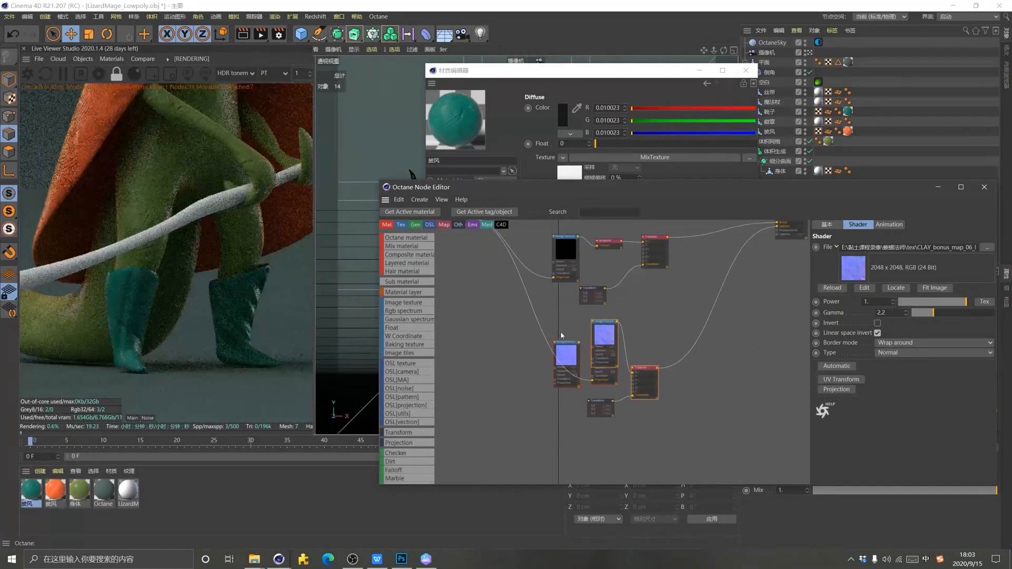
pyautogui.scroll(3, 541, 276)
pyautogui.moveTo(472, 253); pyautogui.dragTo(623, 447)
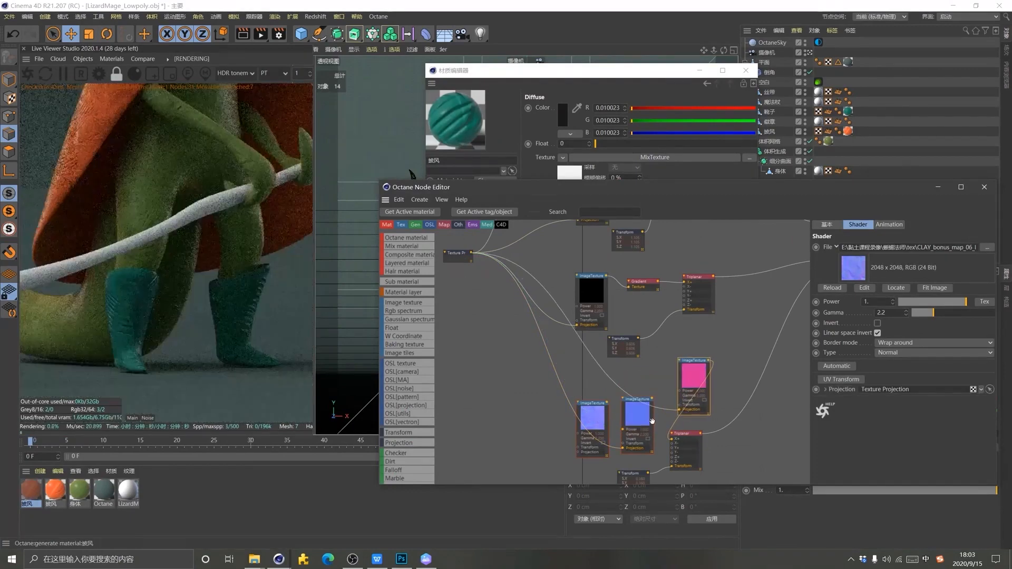
# Delete the two unused normal ImageTexture nodes and place the new map's node in their spot
pyautogui.moveTo(578, 430); pyautogui.dragTo(453, 443)
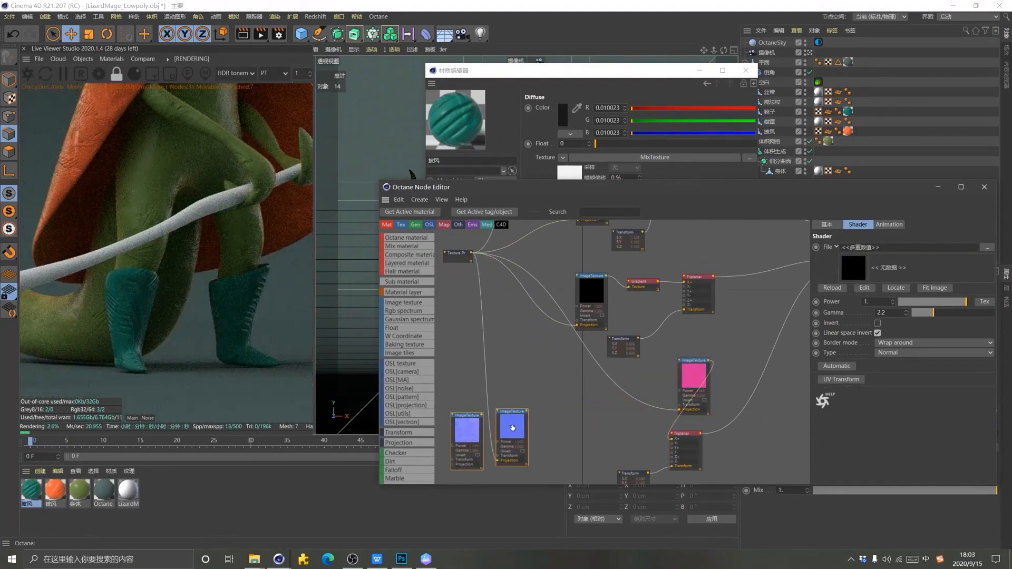
pyautogui.press('Delete')
pyautogui.moveTo(680, 372); pyautogui.dragTo(571, 412)
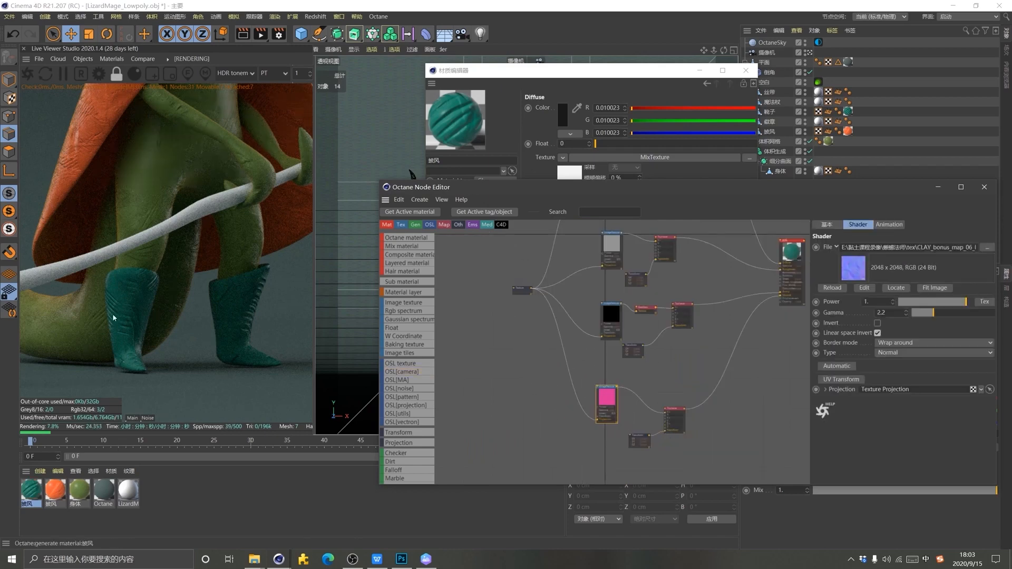
# Set the scale of the Transform feeding the boots' normal Triplanar to about 0.127 on all axes
pyautogui.click(639, 440)
pyautogui.scroll(4, 648, 457)
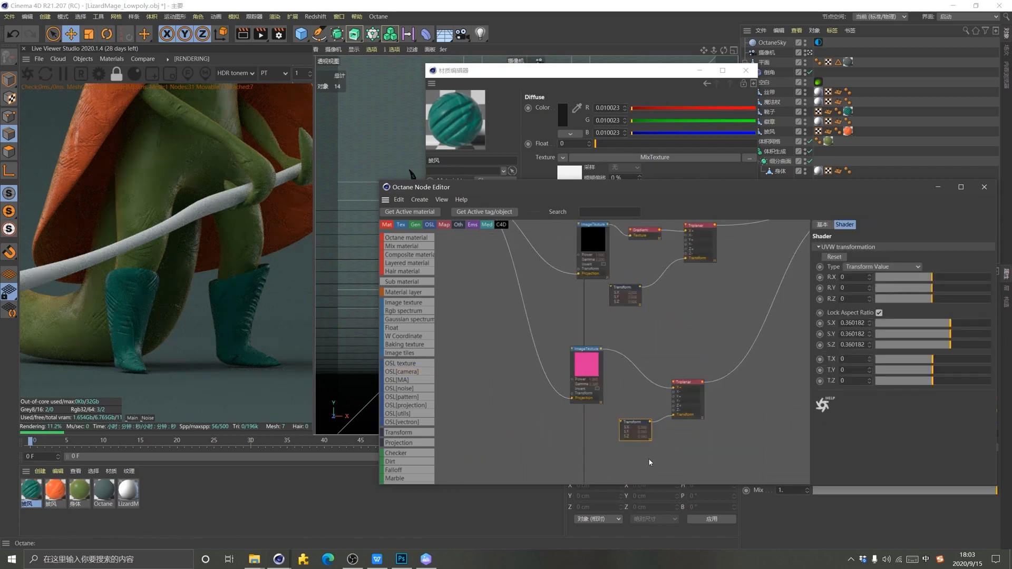
pyautogui.scroll(1, 628, 448)
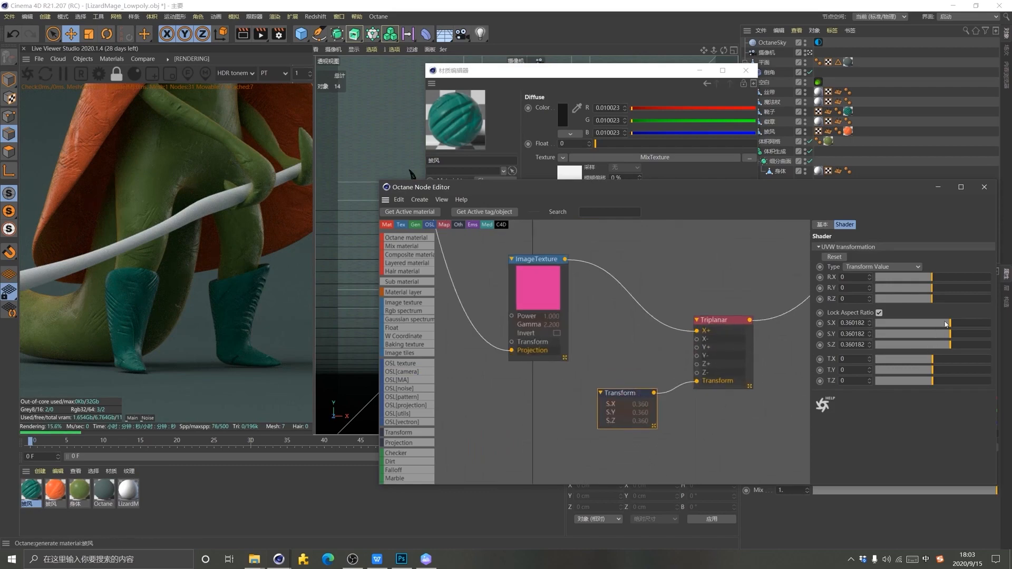
pyautogui.moveTo(946, 323); pyautogui.dragTo(937, 326)
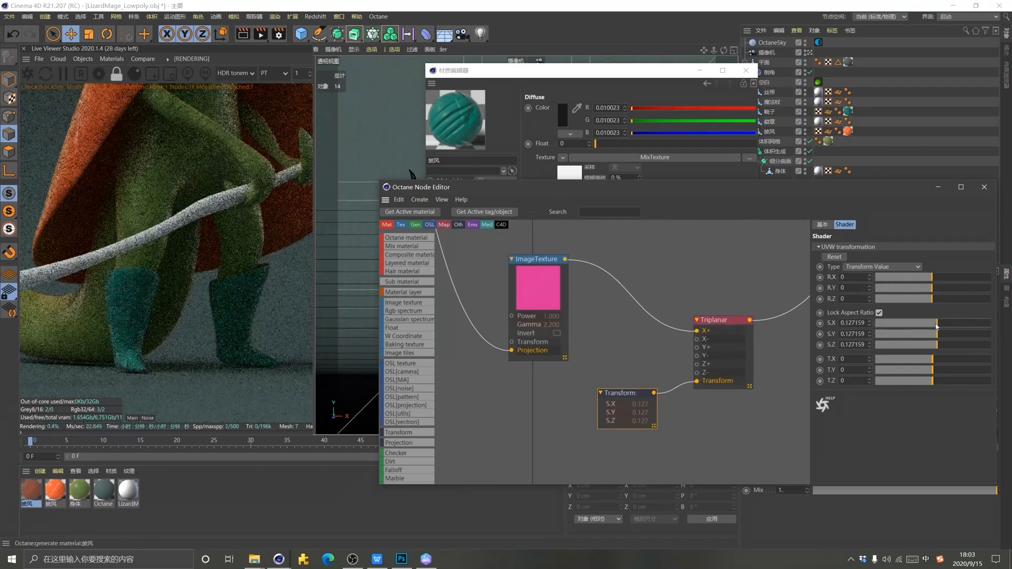
# Set the boots' normal Transform scale to about 0.283 on all axes and the normal ImageTexture's power to 0.6
pyautogui.moveTo(938, 326); pyautogui.dragTo(946, 325)
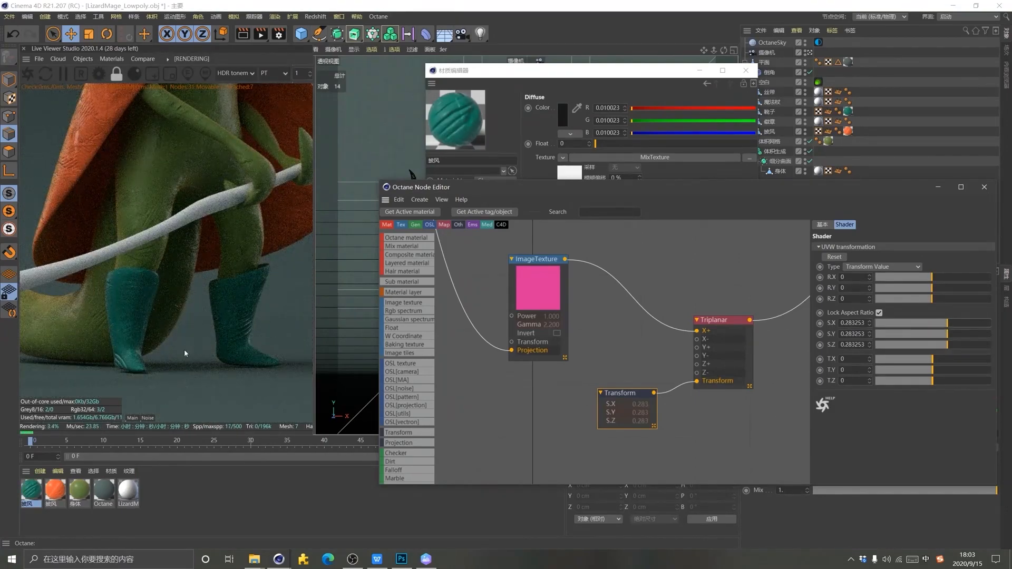
pyautogui.click(541, 303)
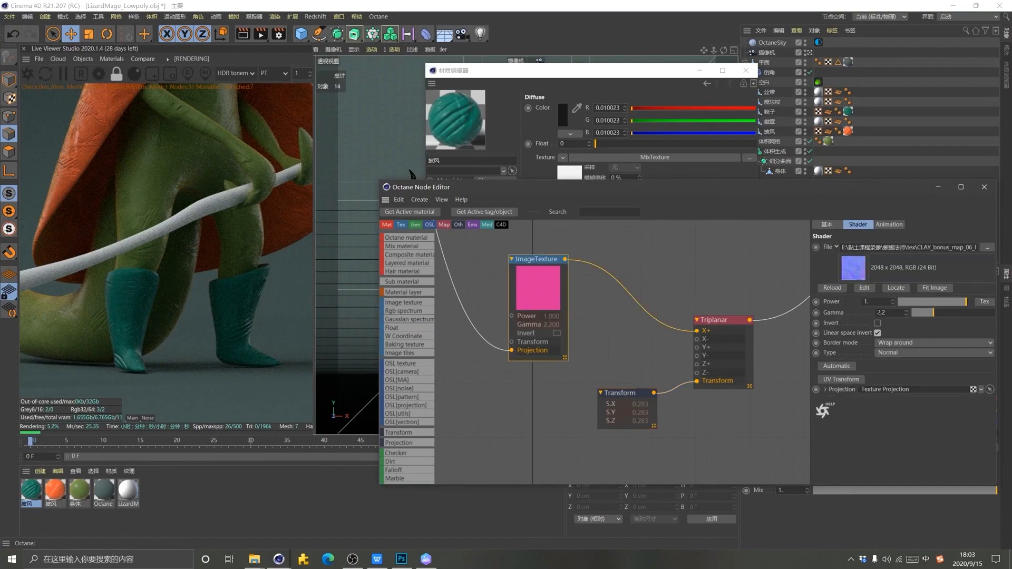
pyautogui.write('0.6')
pyautogui.press('Return')
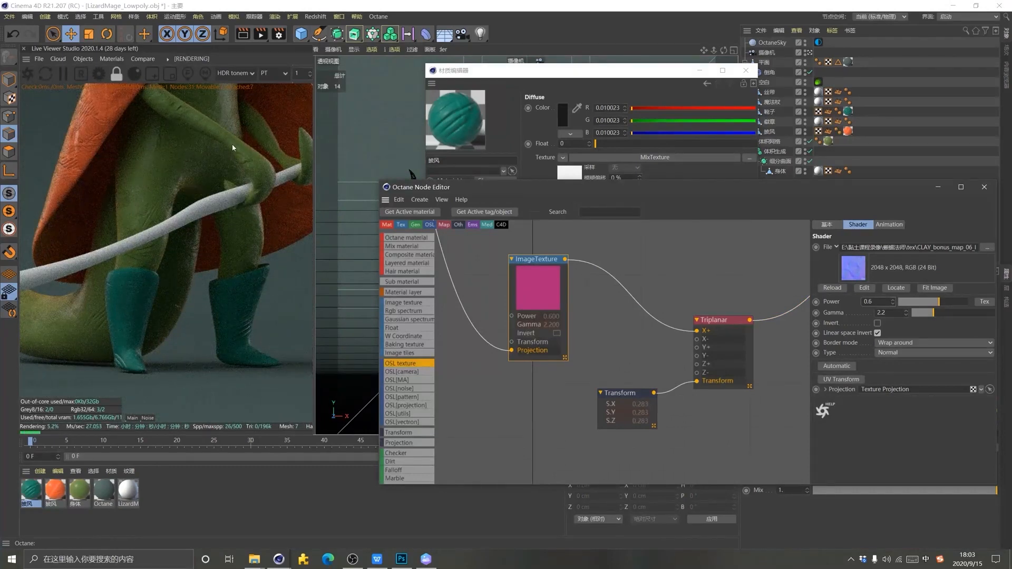
# Rename the teal boots material as 靴子
pyautogui.moveTo(232, 175); pyautogui.dragTo(218, 266)
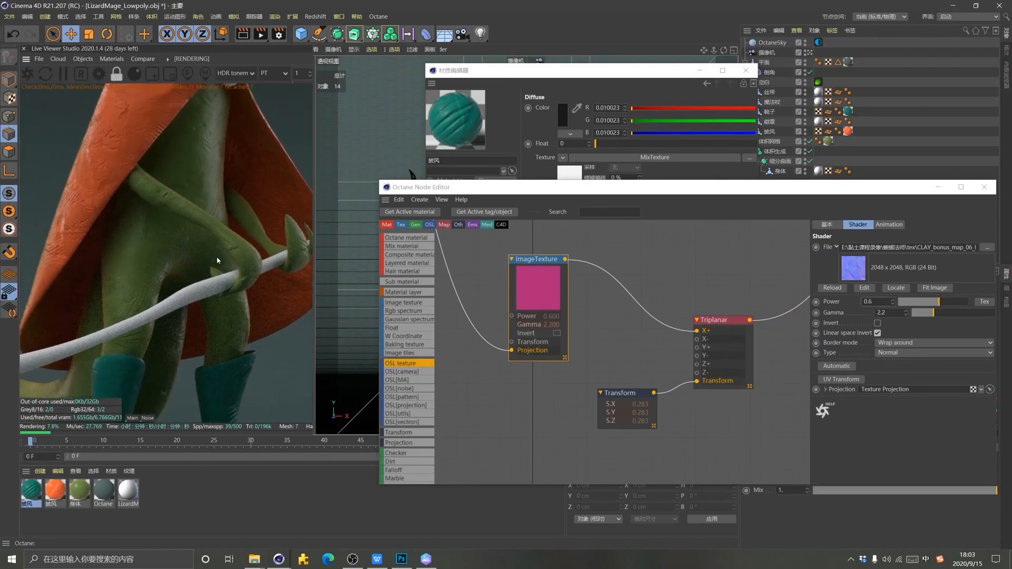
pyautogui.doubleClick(30, 505)
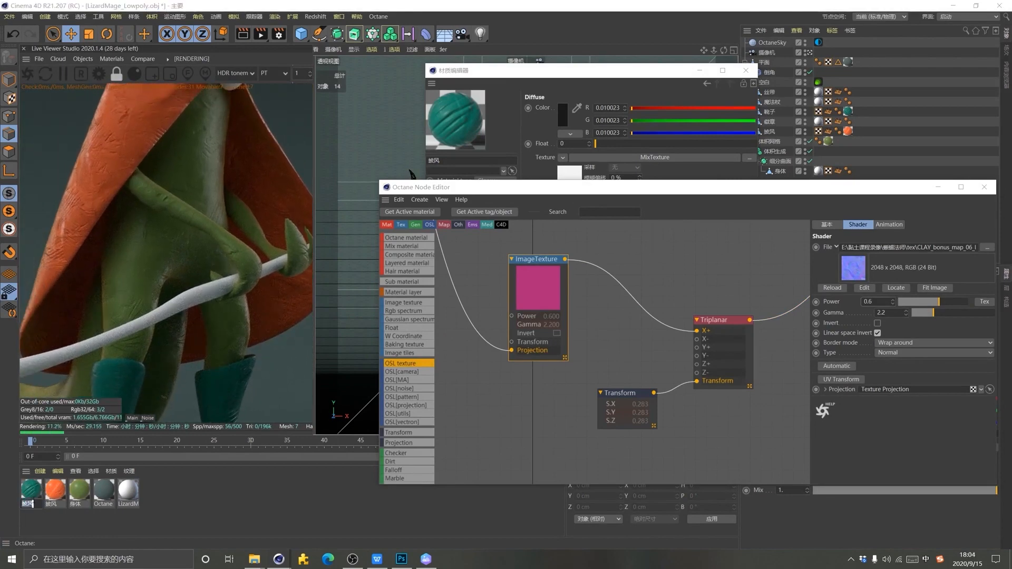
pyautogui.write('靴子')
pyautogui.press('Return')
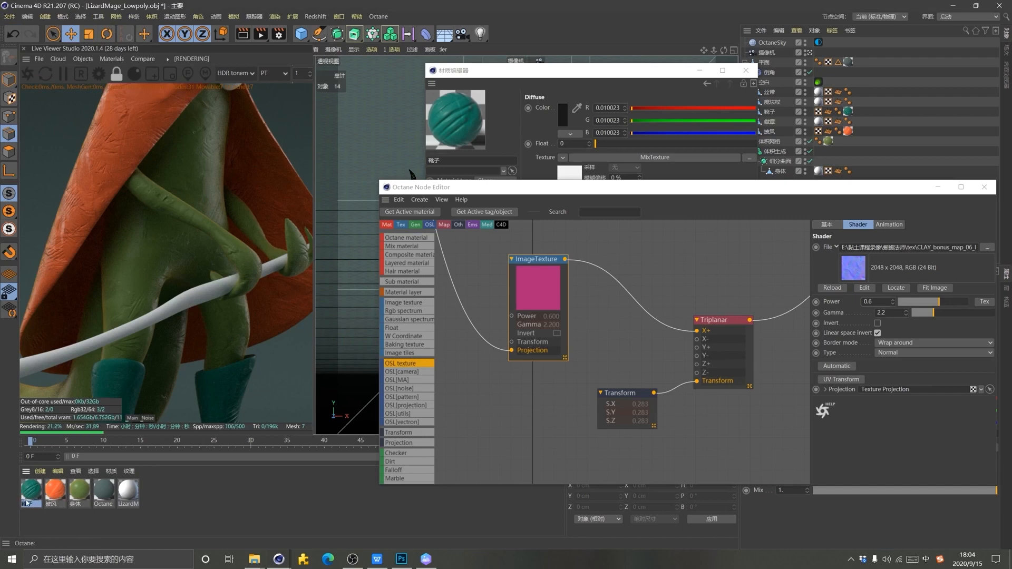
# Duplicate the 靴子 material, apply the copy to the staff and put away the node and material editors
pyautogui.hotkey('ctrl', 'c')
pyautogui.hotkey('ctrl', 'v')
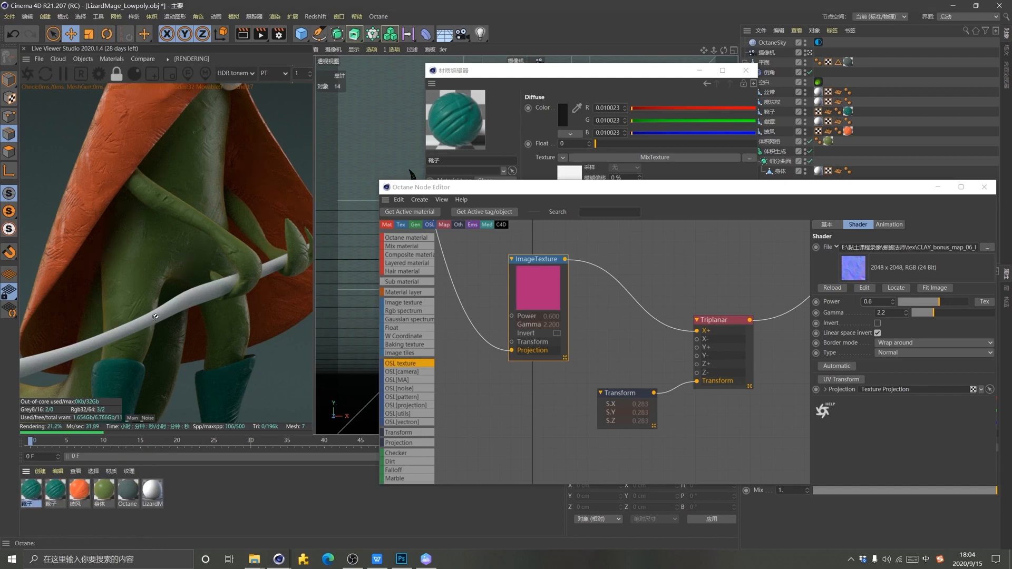
pyautogui.moveTo(155, 317); pyautogui.dragTo(157, 318)
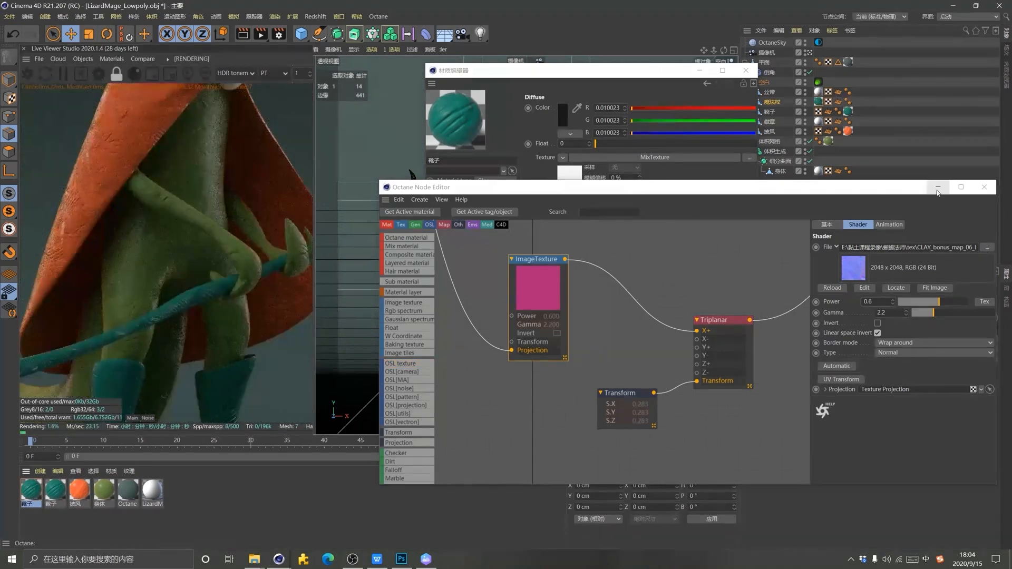
pyautogui.click(938, 188)
pyautogui.click(745, 70)
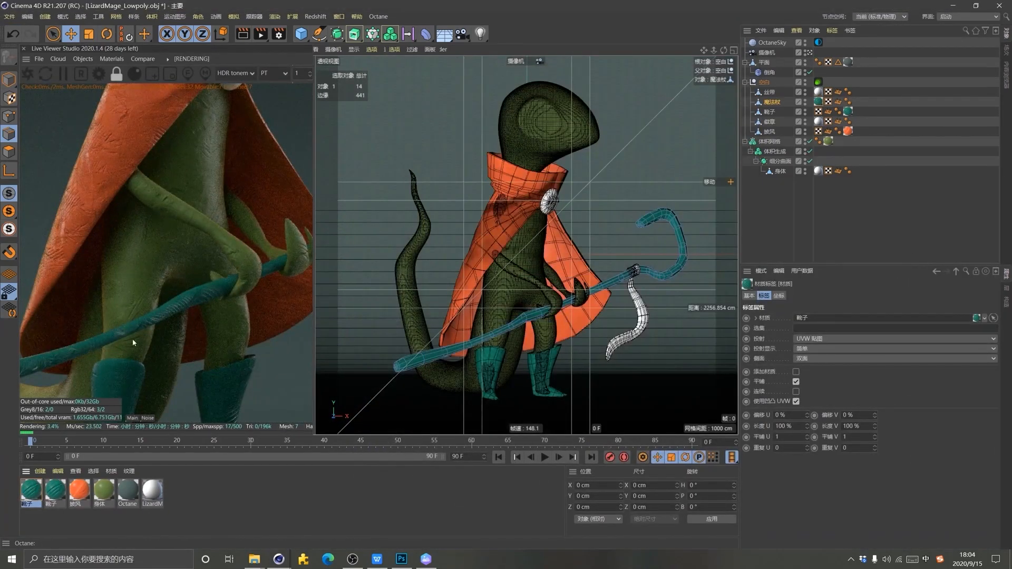
pyautogui.moveTo(132, 343); pyautogui.dragTo(139, 322, button='middle')
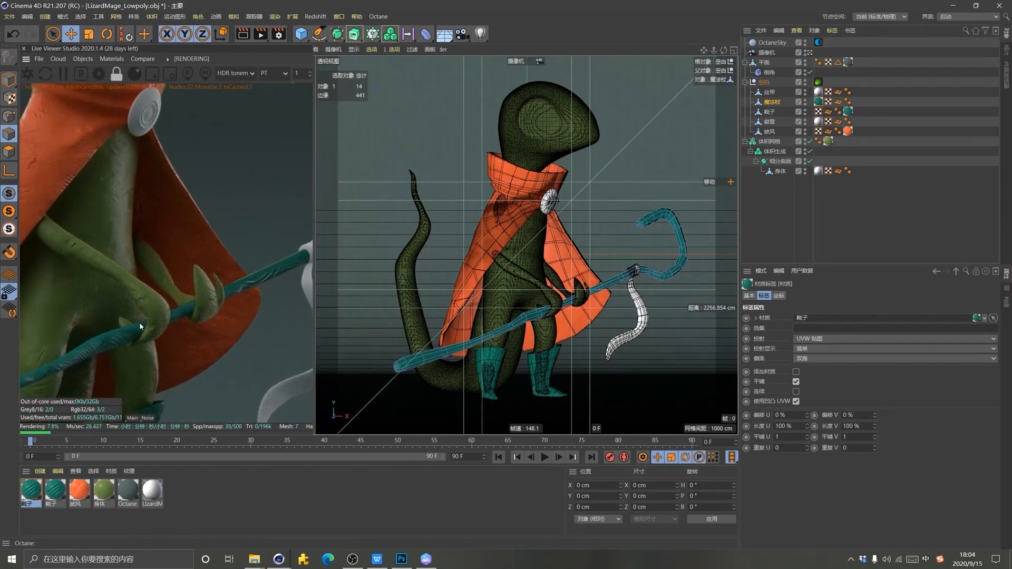
# Copy the diffuse colour of the grey-green Octane Material
pyautogui.doubleClick(127, 492)
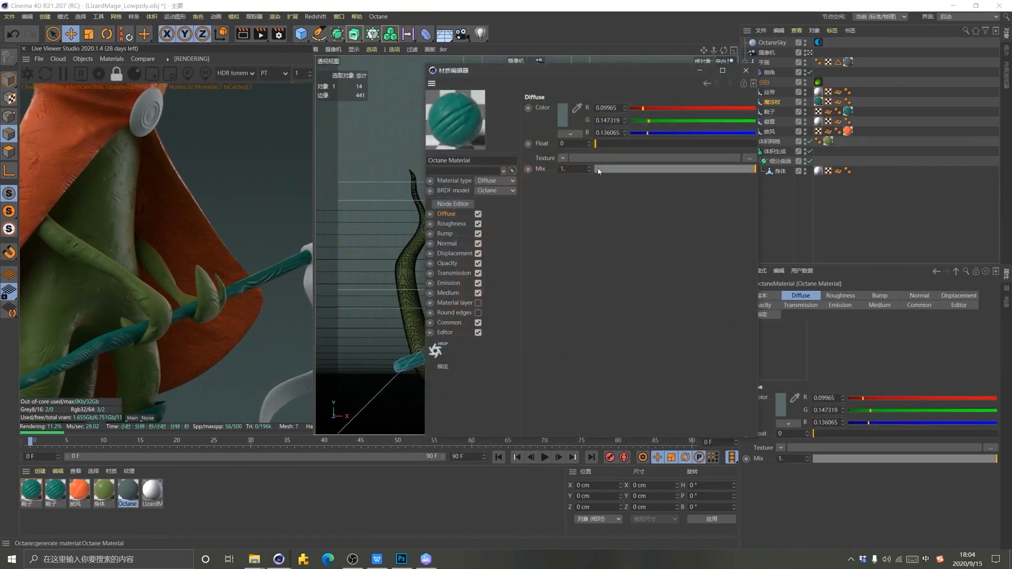
pyautogui.rightClick(546, 108)
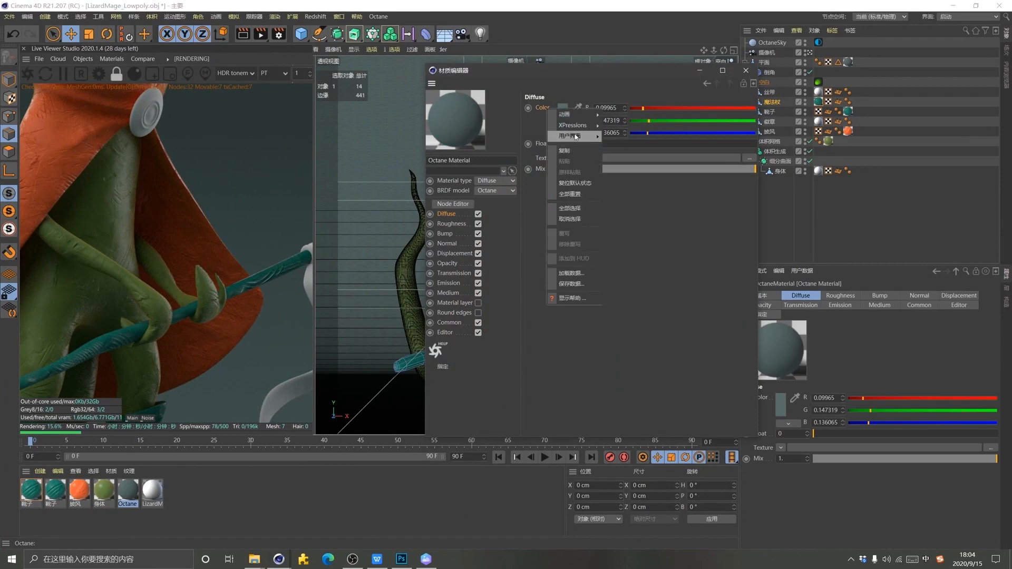
pyautogui.click(558, 151)
# Open the node graph of the staff's duplicated 靴子 material at its diffuse colour nodes
pyautogui.click(24, 496)
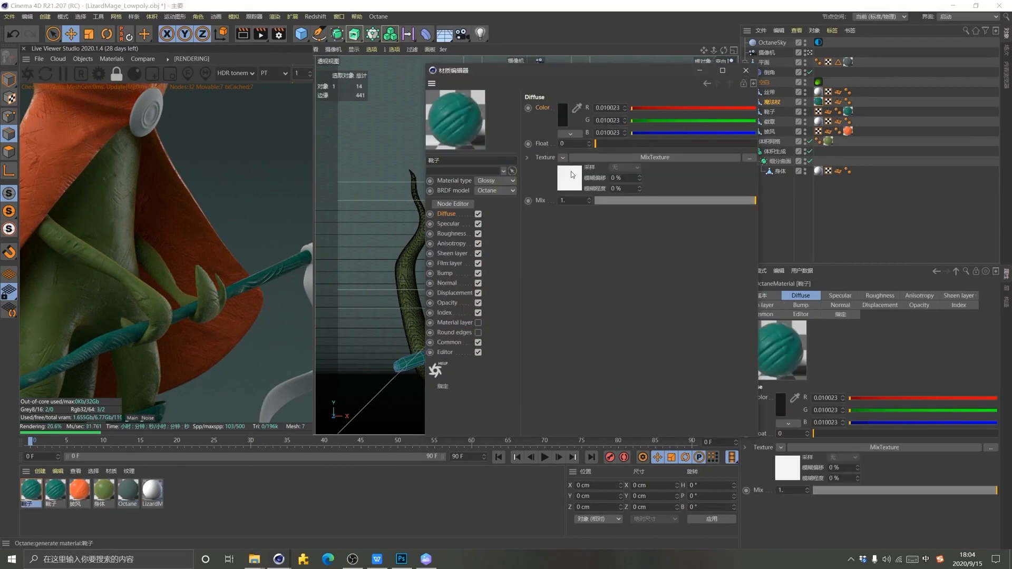
pyautogui.click(452, 204)
pyautogui.scroll(-10, 626, 371)
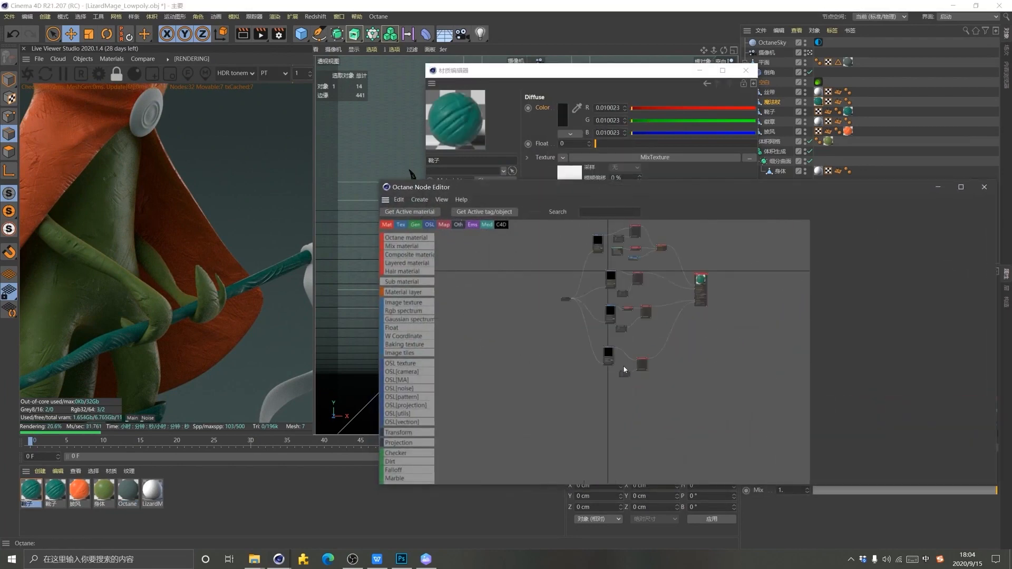
pyautogui.scroll(8, 627, 299)
pyautogui.moveTo(627, 299); pyautogui.dragTo(636, 314, button='middle')
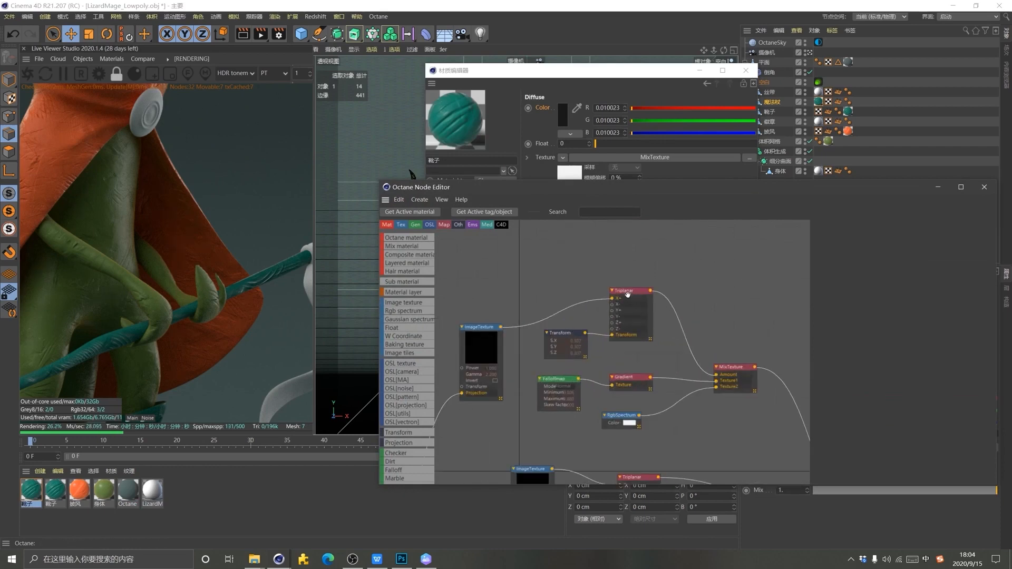
pyautogui.click(630, 377)
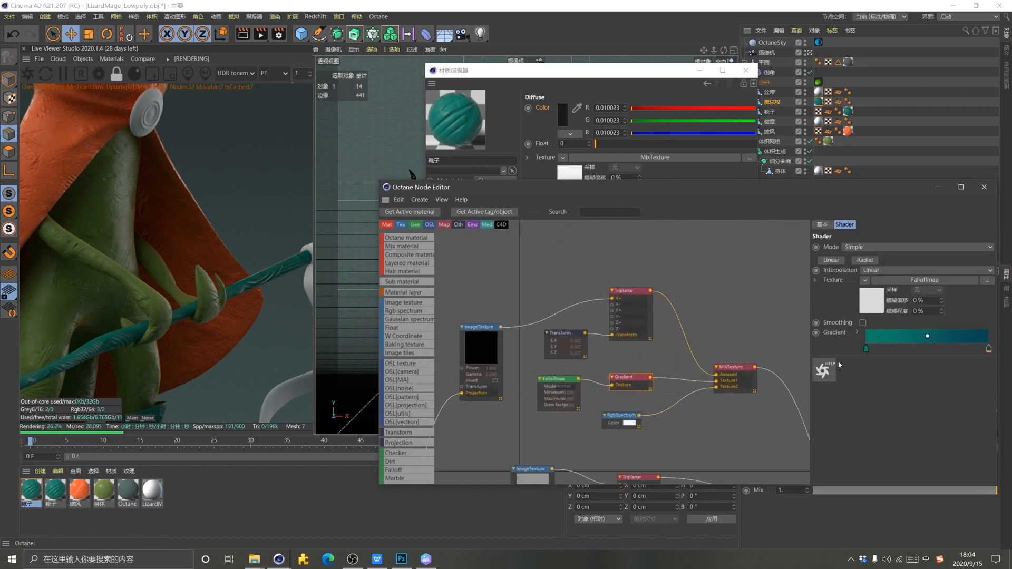
pyautogui.rightClick(866, 350)
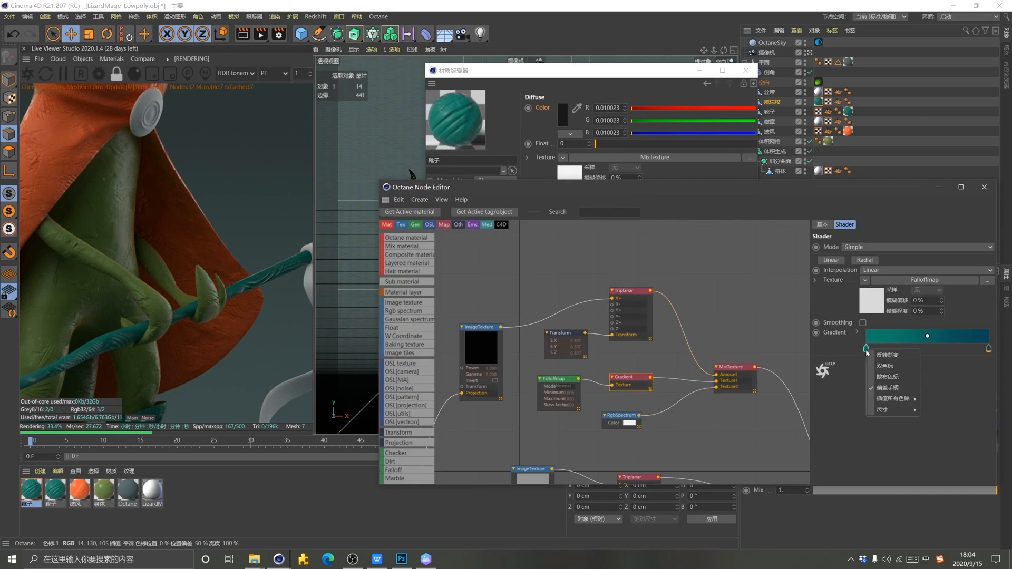
pyautogui.click(855, 354)
pyautogui.doubleClick(866, 349)
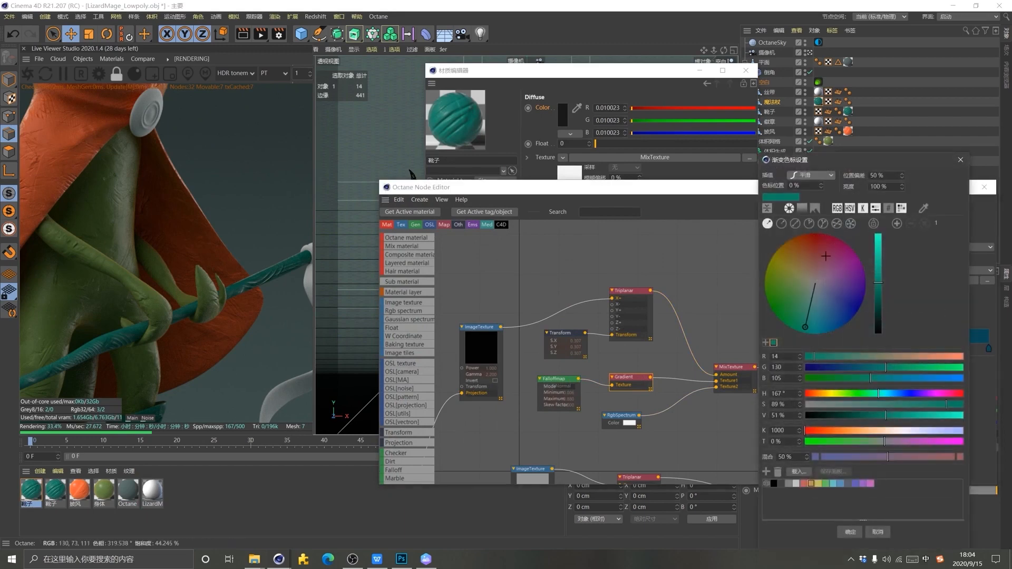
pyautogui.rightClick(782, 199)
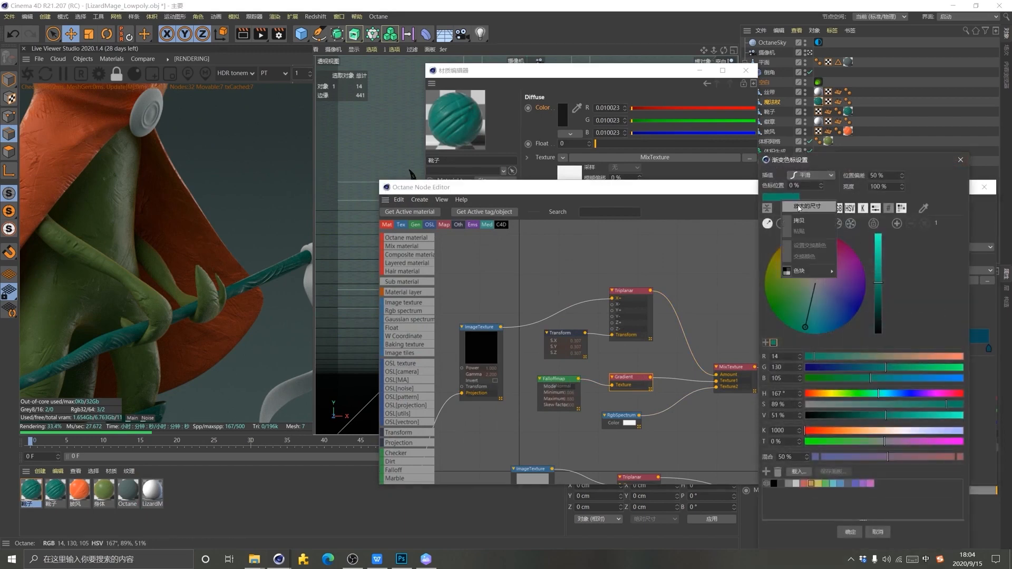
pyautogui.click(962, 163)
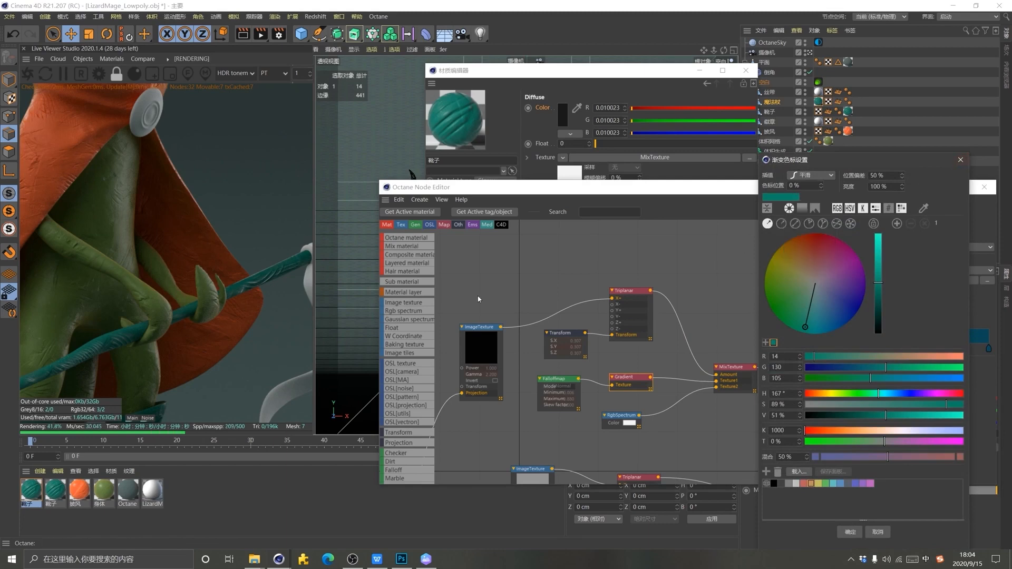
pyautogui.click(961, 160)
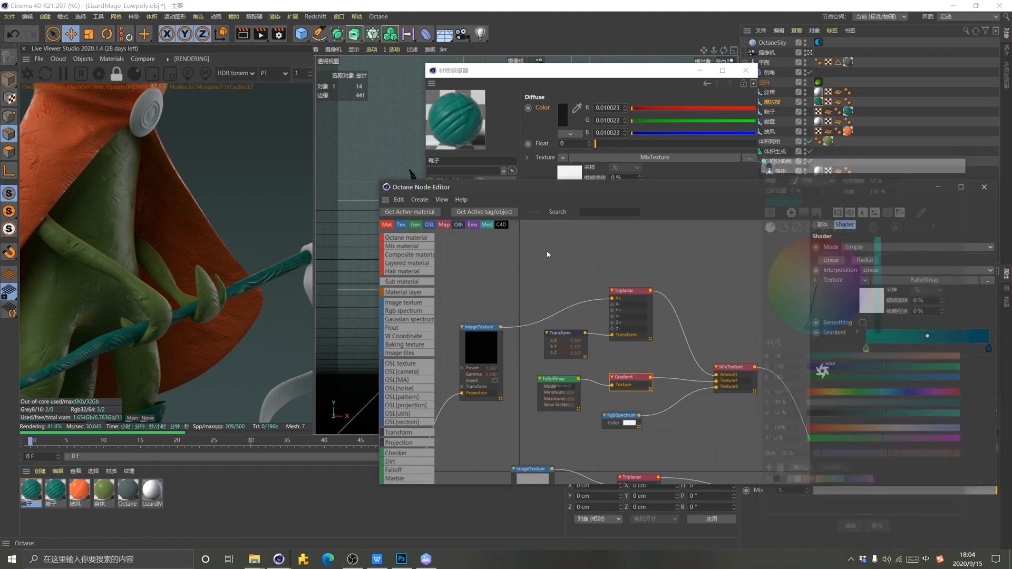
# Add an RgbSpectrum node with the copied grey-green colour and connect it to the MixTexture's Texture1 input in place of the Gradient
pyautogui.scroll(-1, 414, 275)
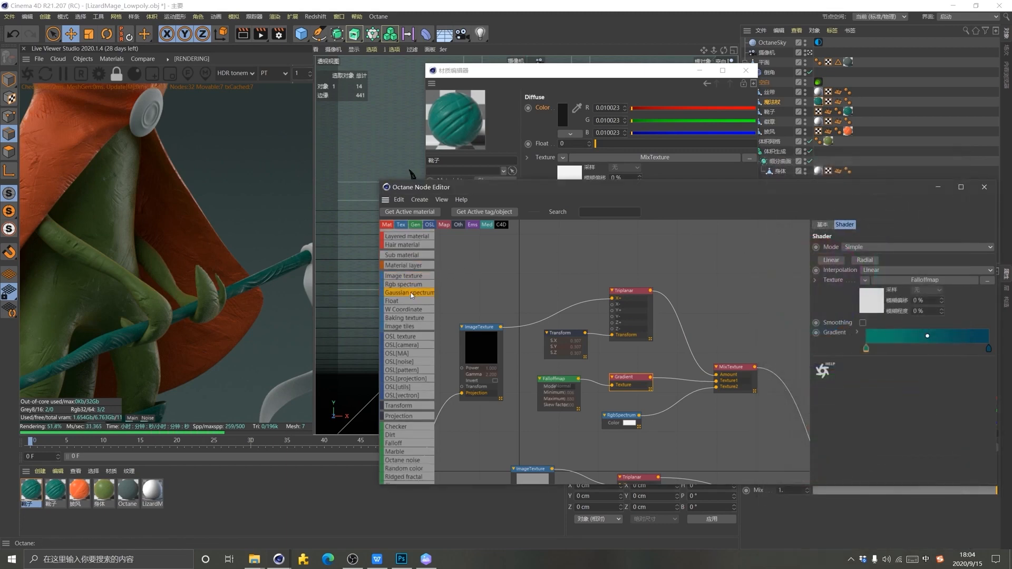
pyautogui.moveTo(409, 284); pyautogui.dragTo(528, 285)
pyautogui.rightClick(831, 247)
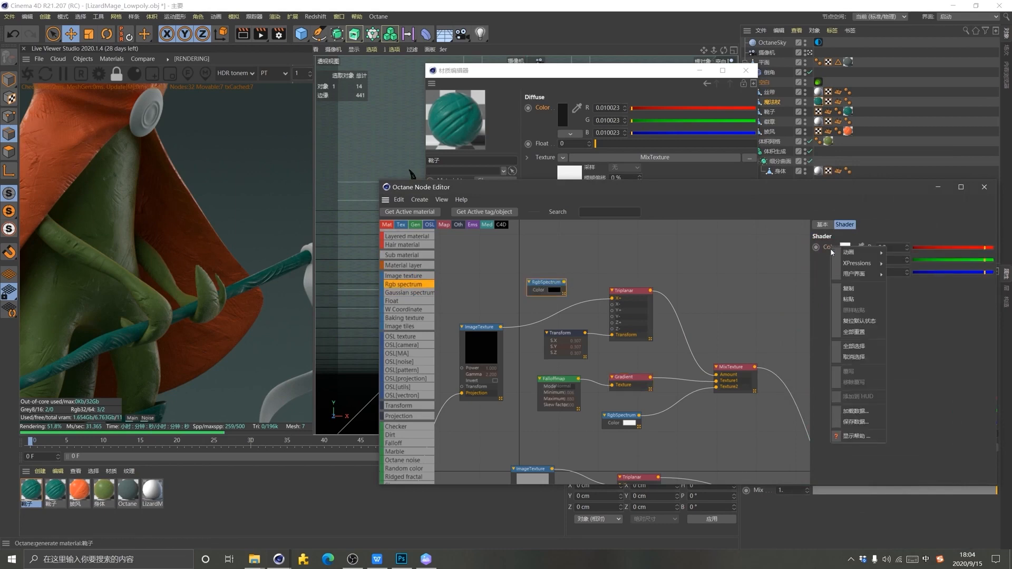
pyautogui.click(853, 300)
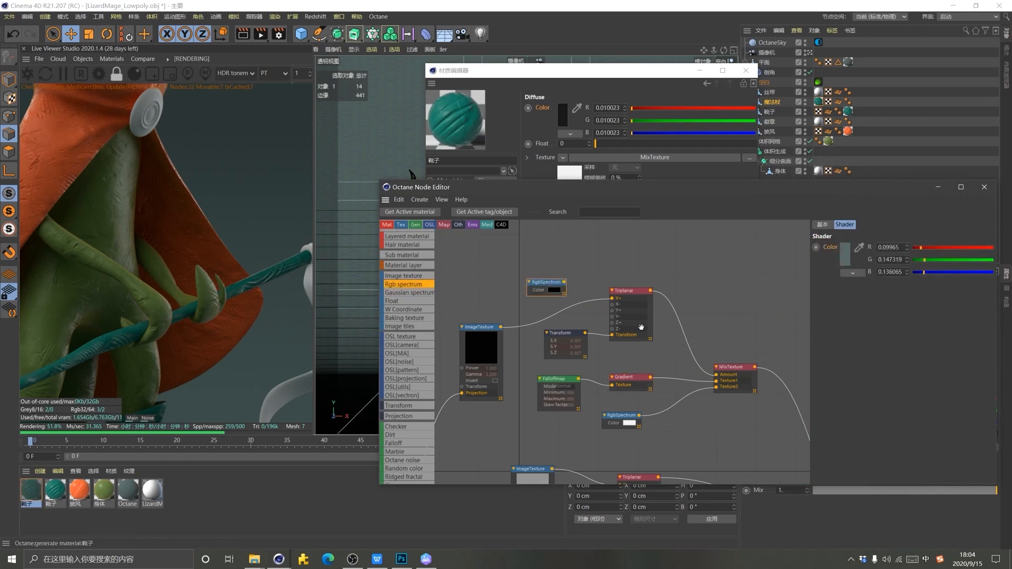
pyautogui.moveTo(641, 327); pyautogui.dragTo(717, 382)
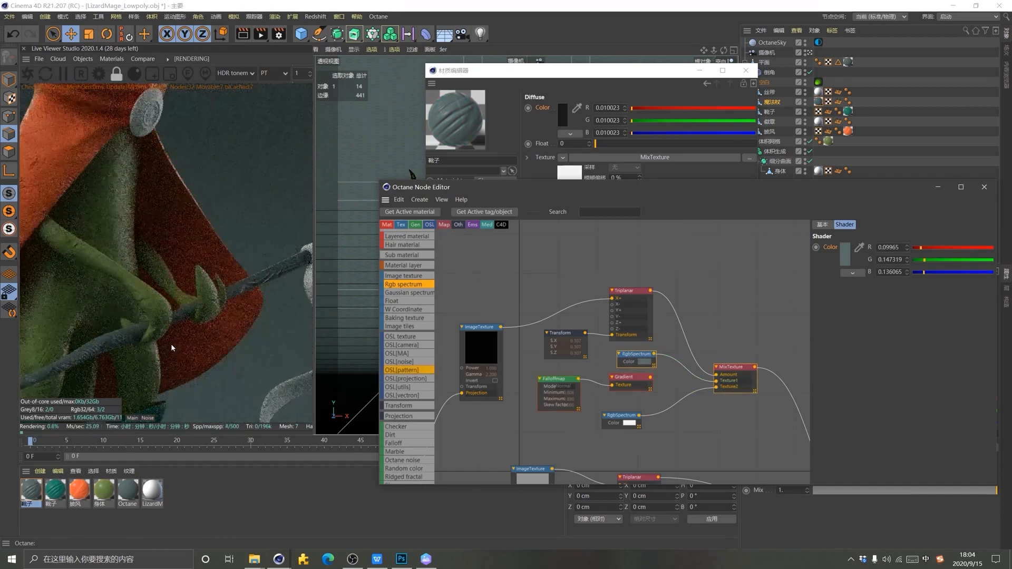
# Examine the staff's clay surface beside the body, cape and boots in the live render, and its normal map nodes
pyautogui.moveTo(170, 346); pyautogui.dragTo(324, 230, button='middle')
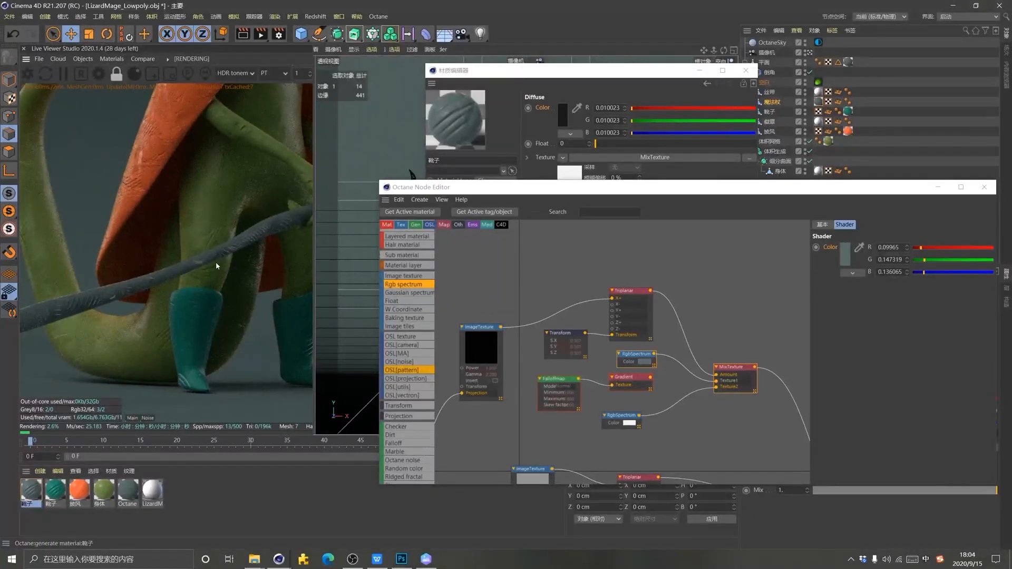
pyautogui.moveTo(216, 261); pyautogui.dragTo(119, 317, button='middle')
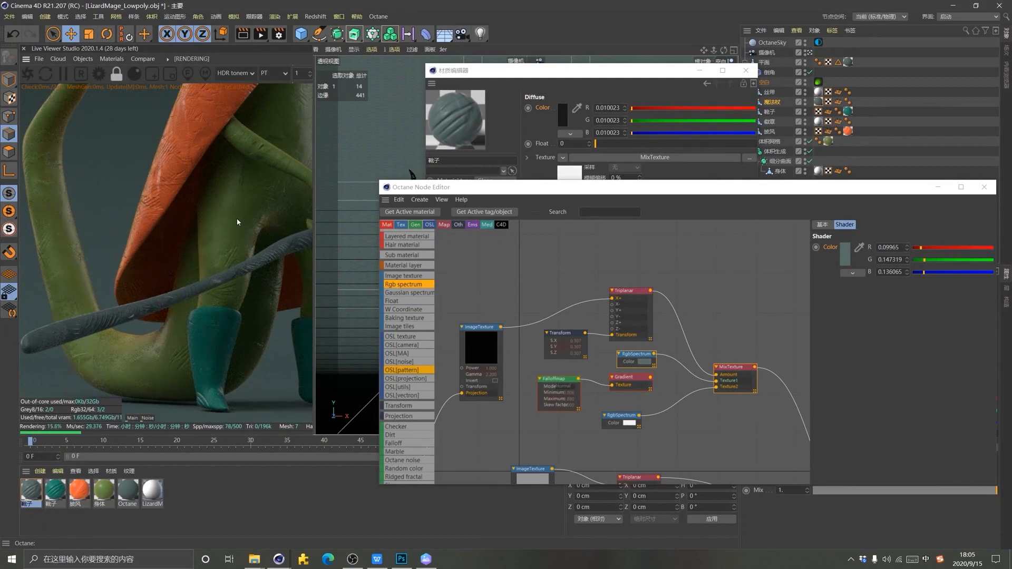
pyautogui.moveTo(237, 222); pyautogui.dragTo(242, 172, button='middle')
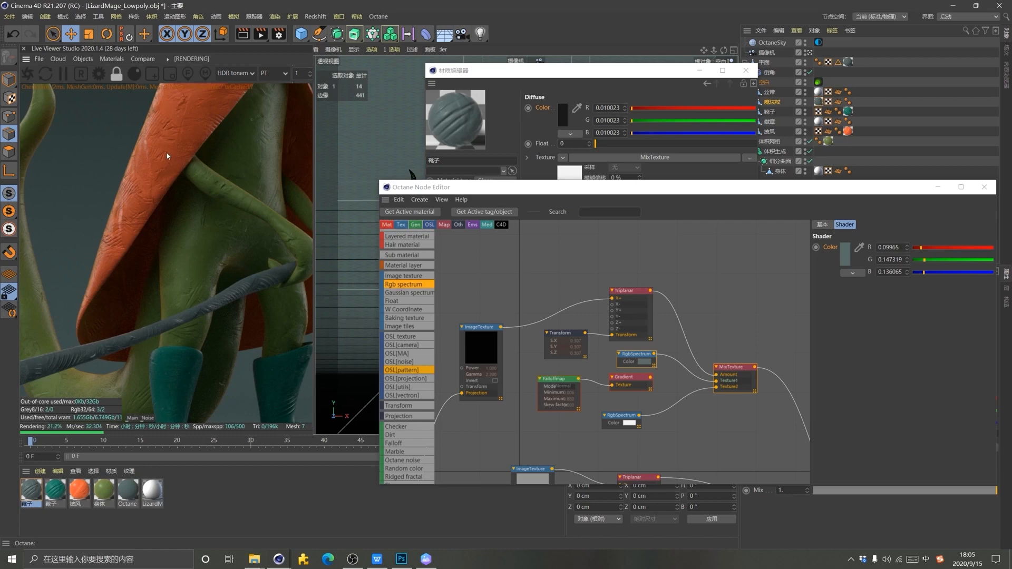
pyautogui.moveTo(166, 152); pyautogui.dragTo(248, 258, button='middle')
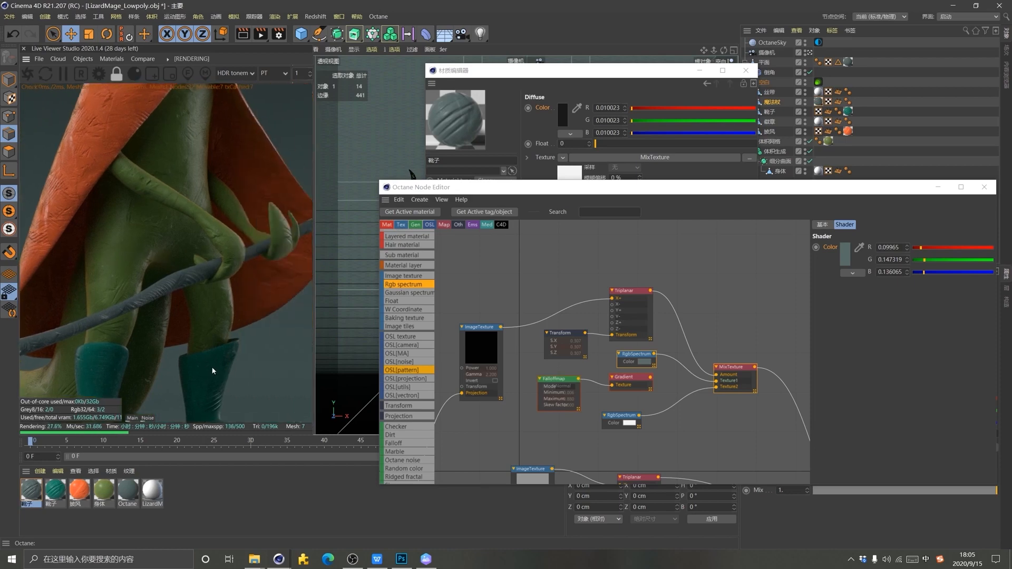
pyautogui.moveTo(217, 362); pyautogui.dragTo(155, 300, button='middle')
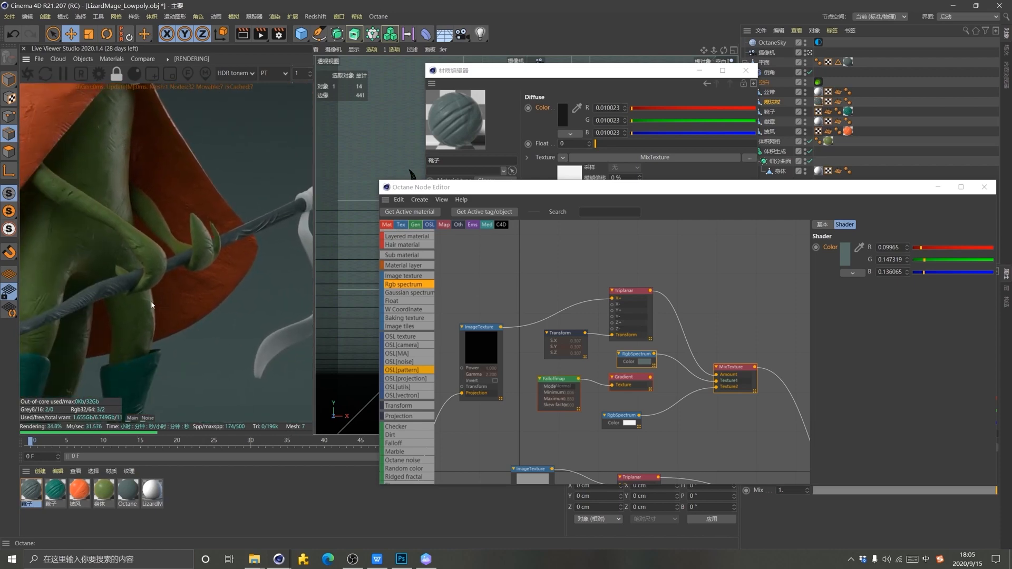
pyautogui.moveTo(161, 304); pyautogui.dragTo(228, 285, button='middle')
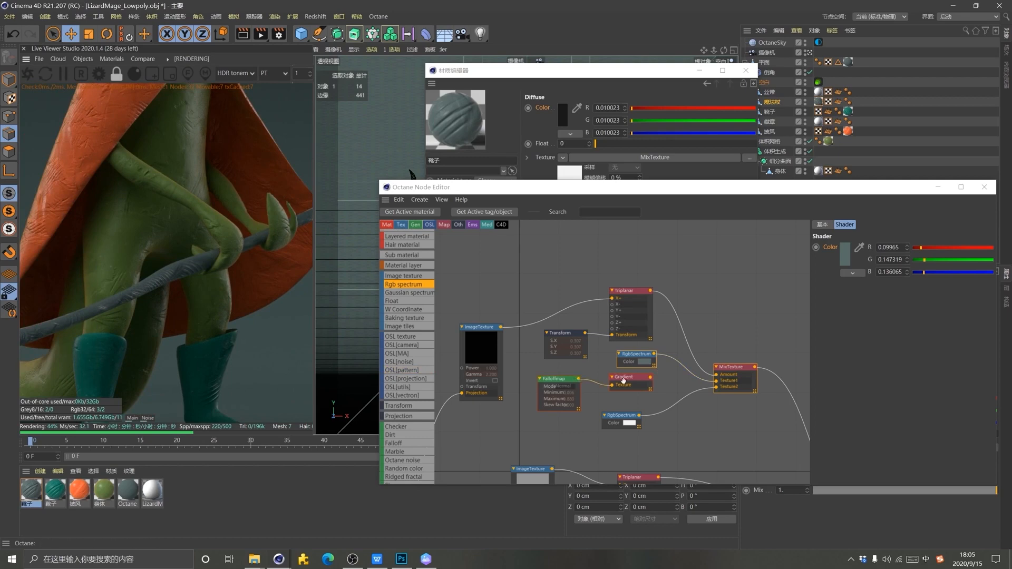
pyautogui.scroll(2, 681, 427)
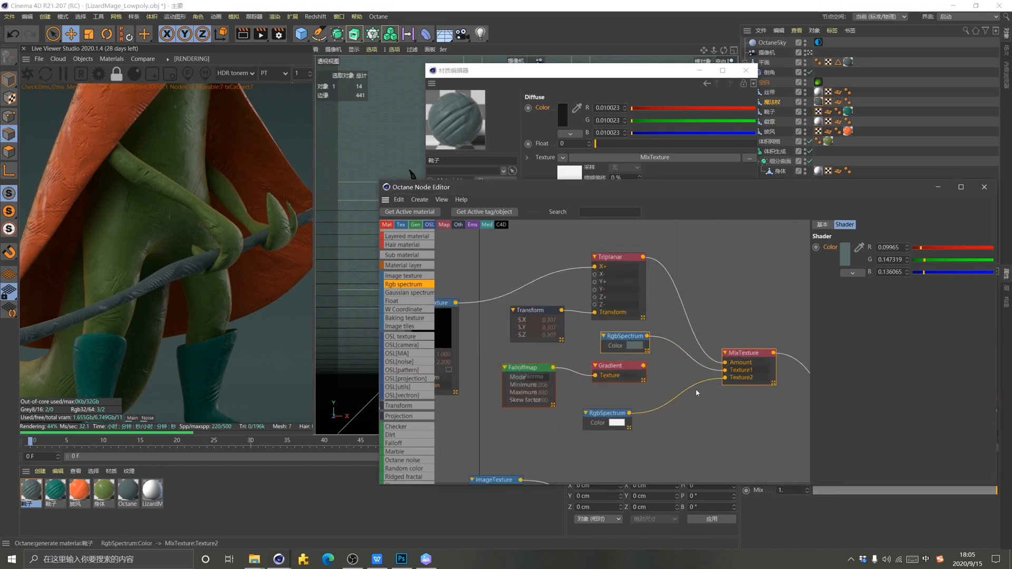
pyautogui.scroll(-5, 686, 388)
pyautogui.scroll(6, 681, 381)
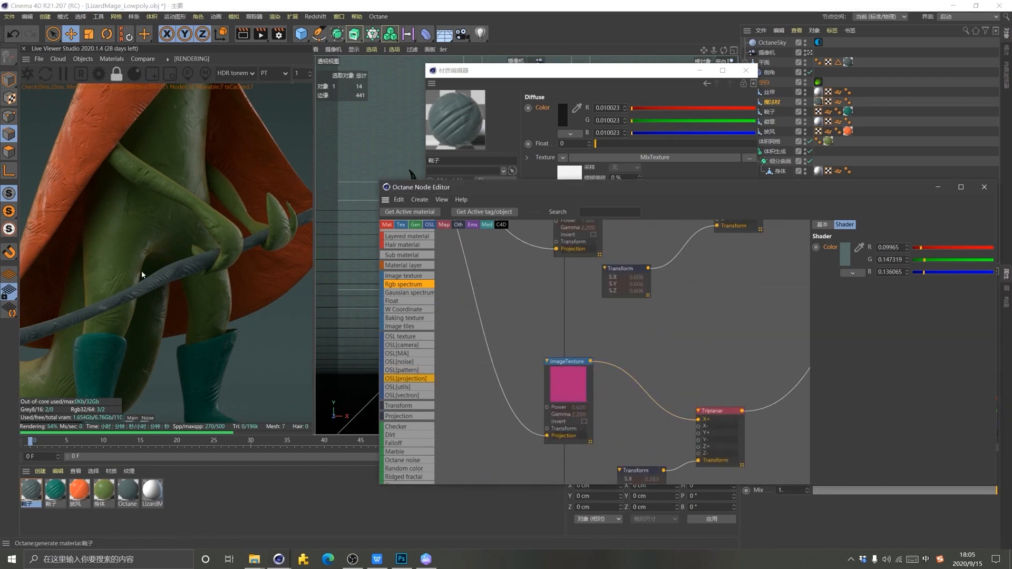
# Add CLAY_bonus_map_08_NM.PSD from the tex folder as the staff's normal image, feeding the Triplanar's X+ and using the shared texture projection
pyautogui.moveTo(254, 561)
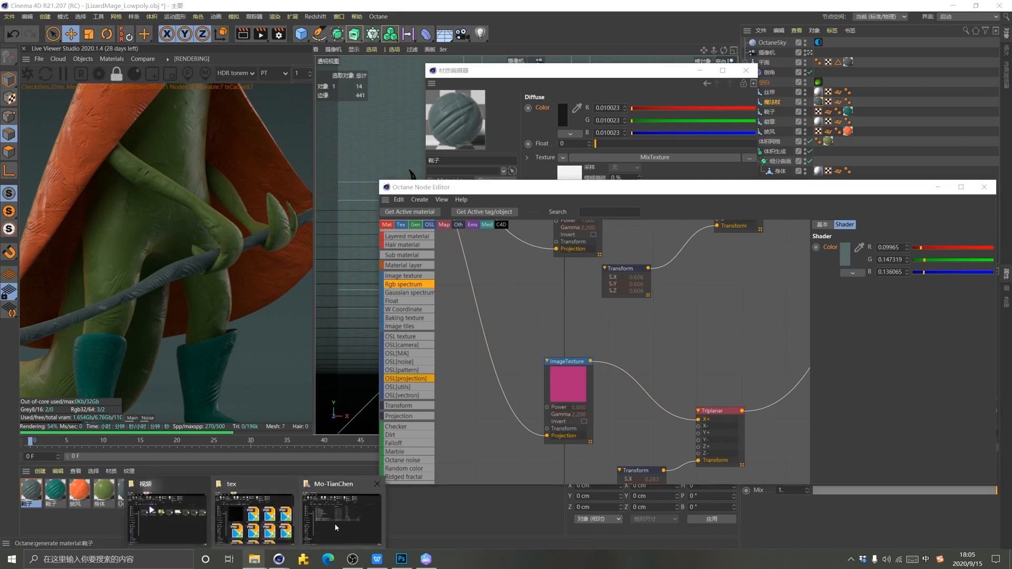
pyautogui.click(342, 514)
pyautogui.scroll(-2, 308, 363)
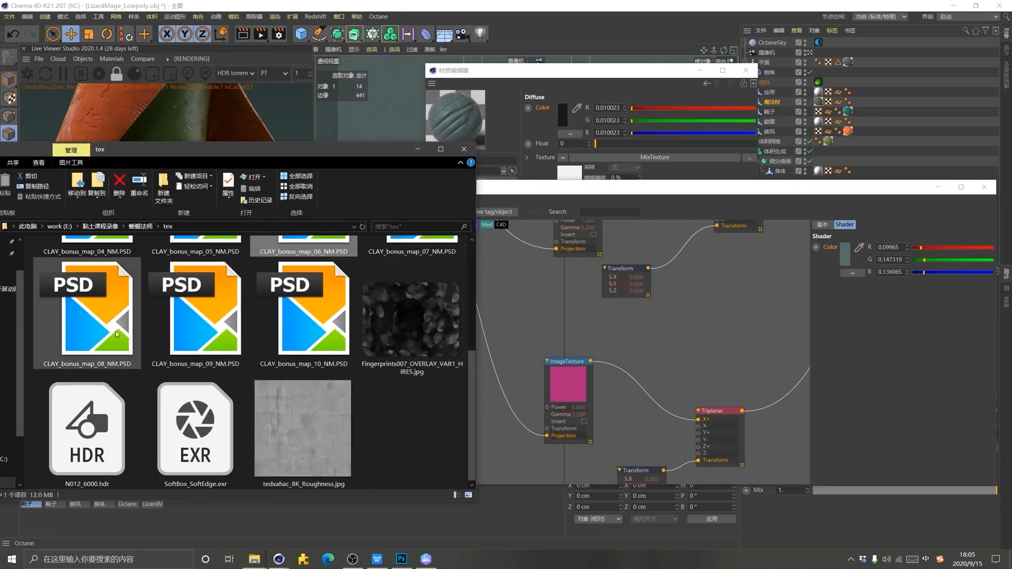
pyautogui.moveTo(87, 316); pyautogui.dragTo(699, 420)
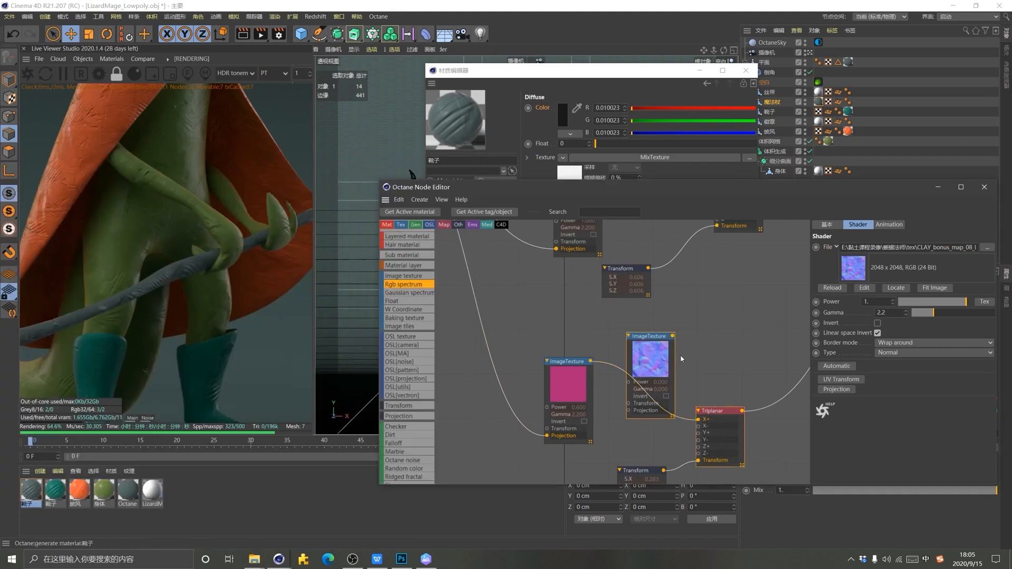
pyautogui.scroll(-3, 591, 331)
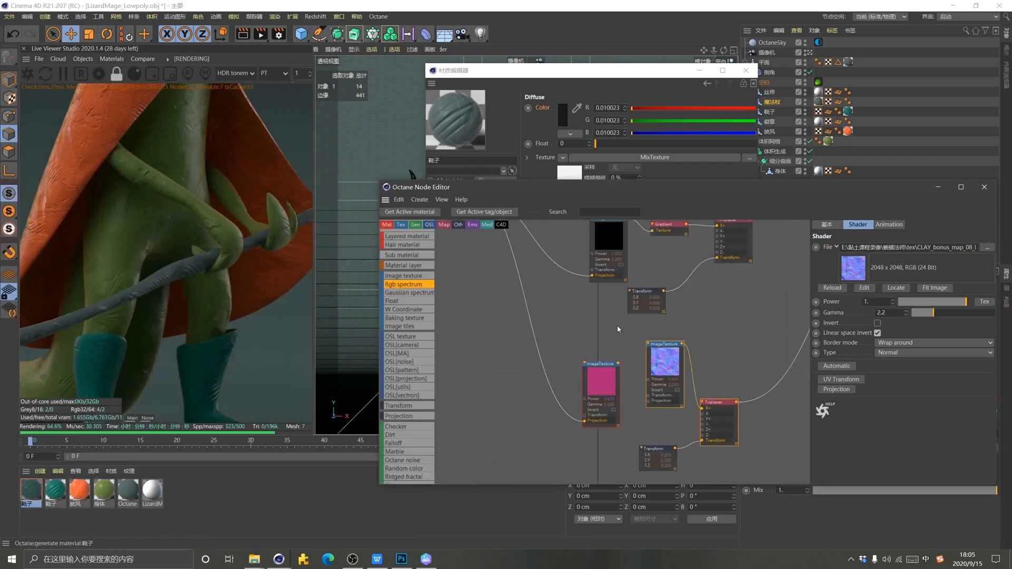
pyautogui.scroll(-3, 591, 331)
pyautogui.scroll(3, 537, 262)
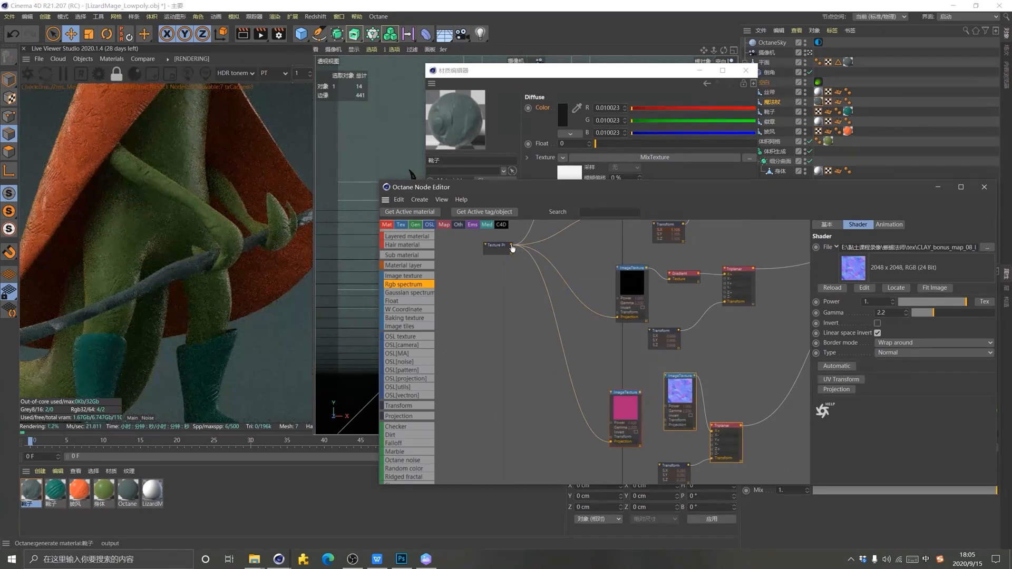
pyautogui.moveTo(512, 245); pyautogui.dragTo(665, 424)
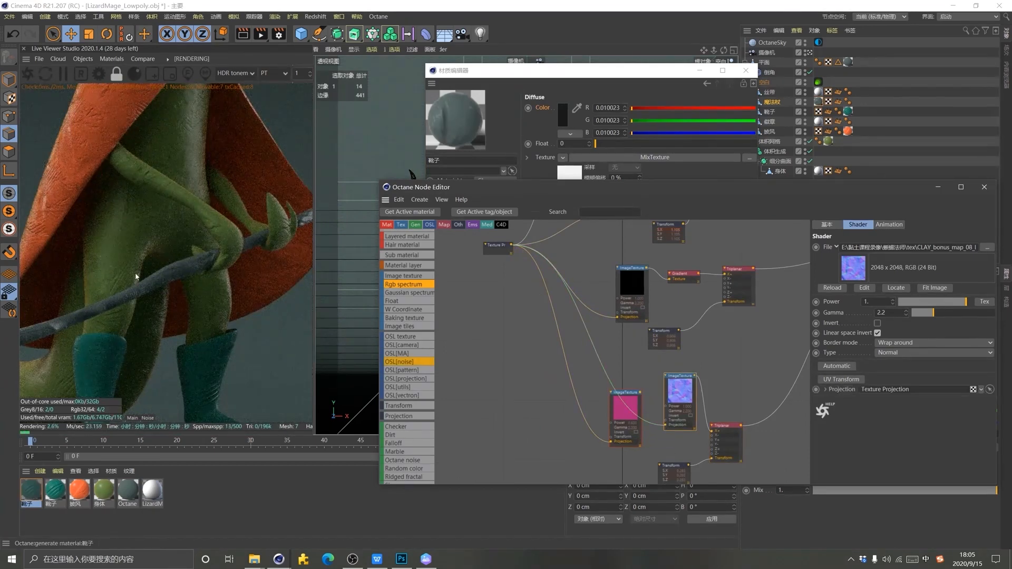
# Set the staff normal map's Transform scale to about 0.496 on all axes, with the aspect ratio locked
pyautogui.click(98, 326)
pyautogui.moveTo(97, 326); pyautogui.dragTo(58, 365)
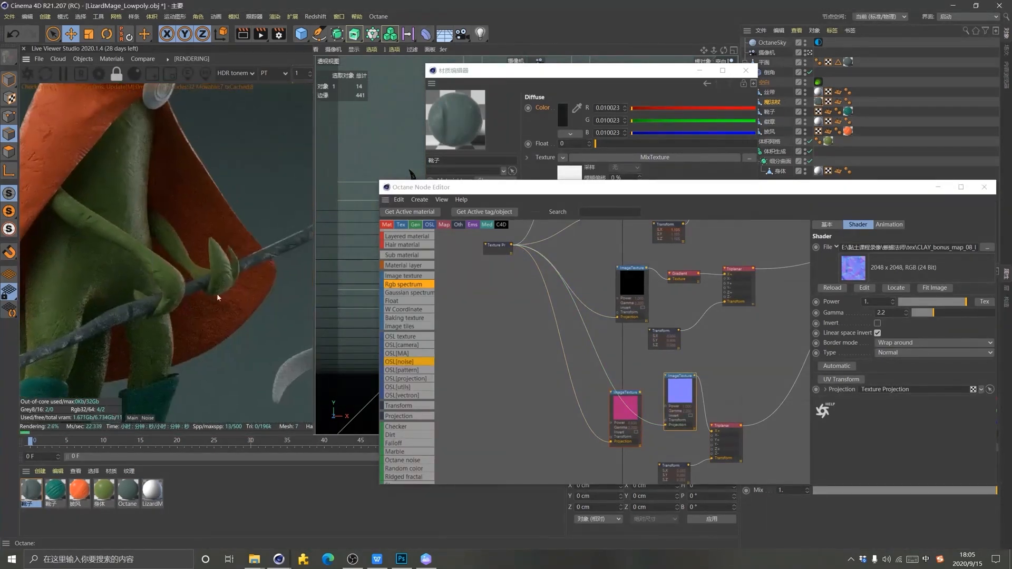
pyautogui.moveTo(217, 293); pyautogui.dragTo(119, 355)
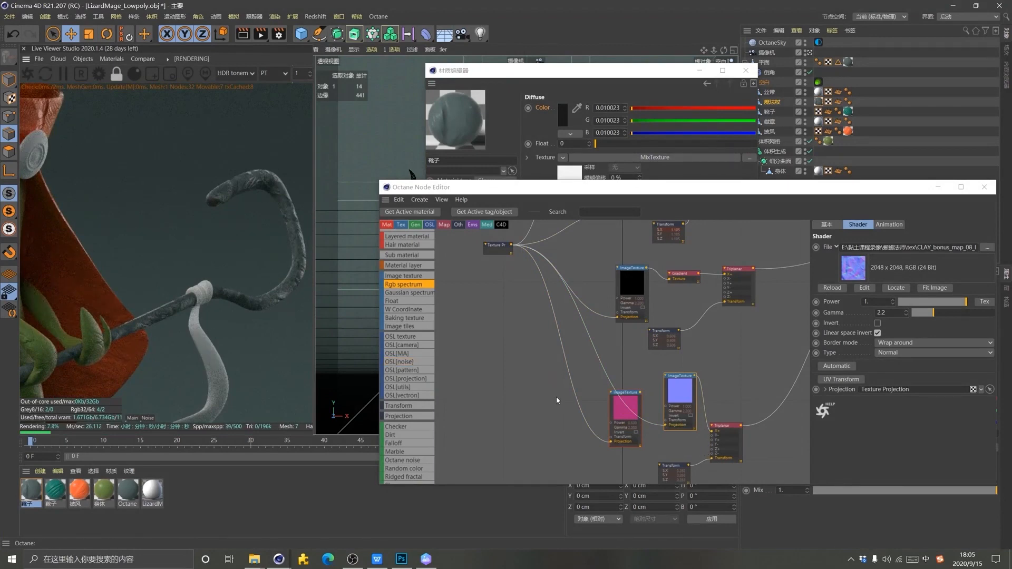
pyautogui.moveTo(663, 399); pyautogui.dragTo(660, 402)
pyautogui.click(680, 466)
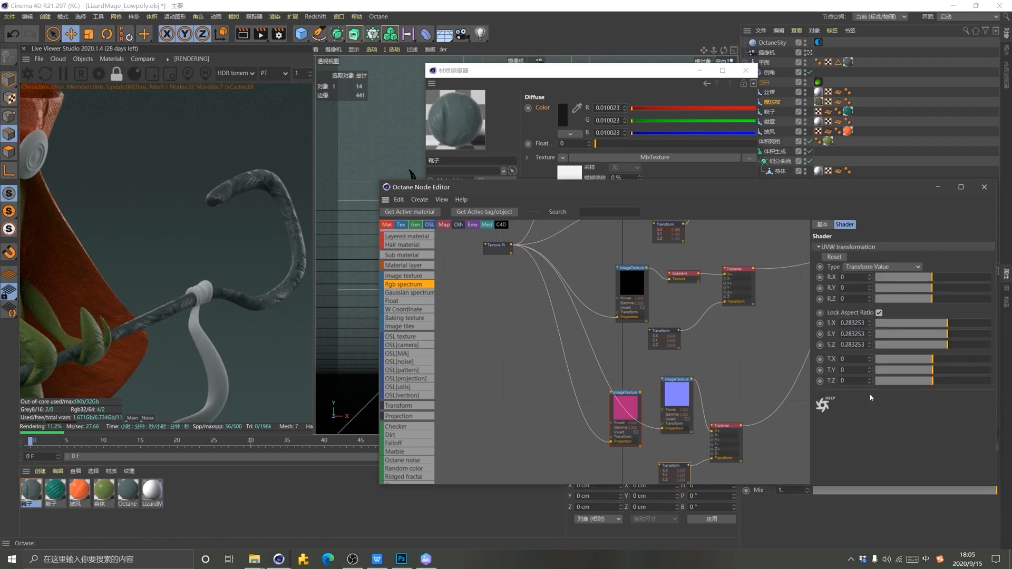
pyautogui.click(954, 323)
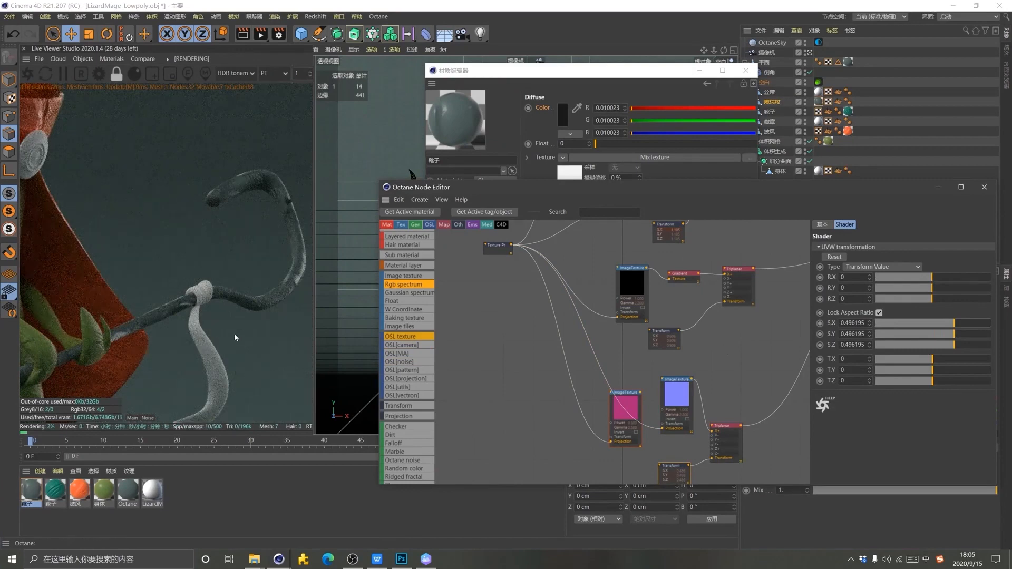
pyautogui.moveTo(105, 348); pyautogui.dragTo(171, 281, button='middle')
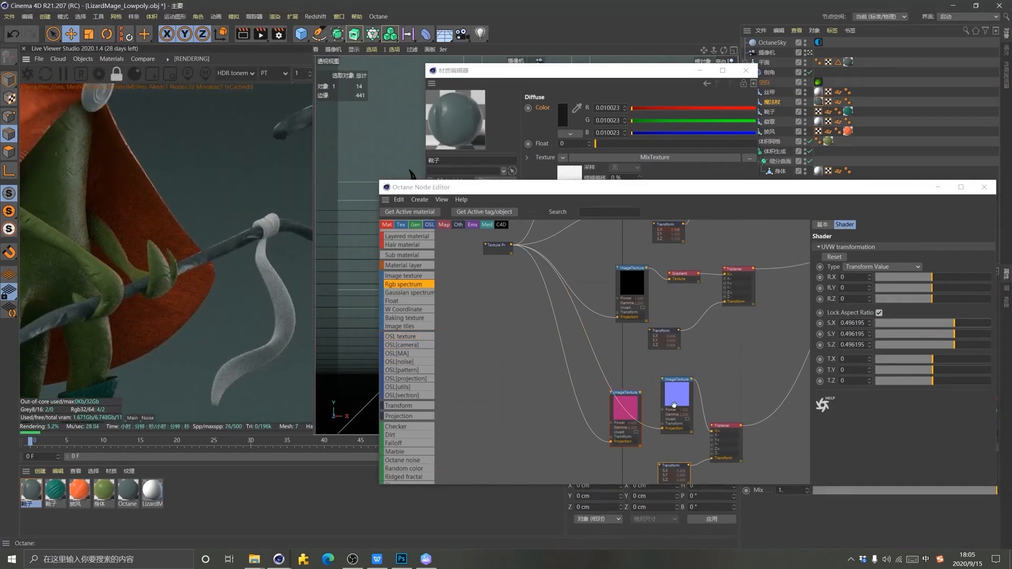
# Add CLAY_bonus_map_07_NM.PSD from the tex folder, connect it to the normal Triplanar's X+ input and link it to the shared texture projection
pyautogui.hotkey('alt', 'Tab')
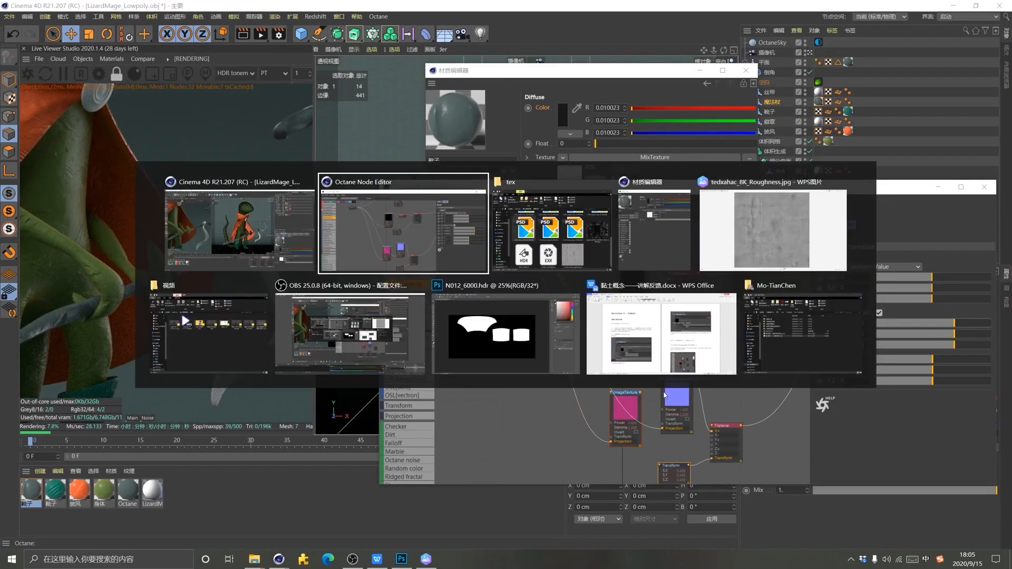
pyautogui.click(181, 311)
pyautogui.scroll(2, 382, 413)
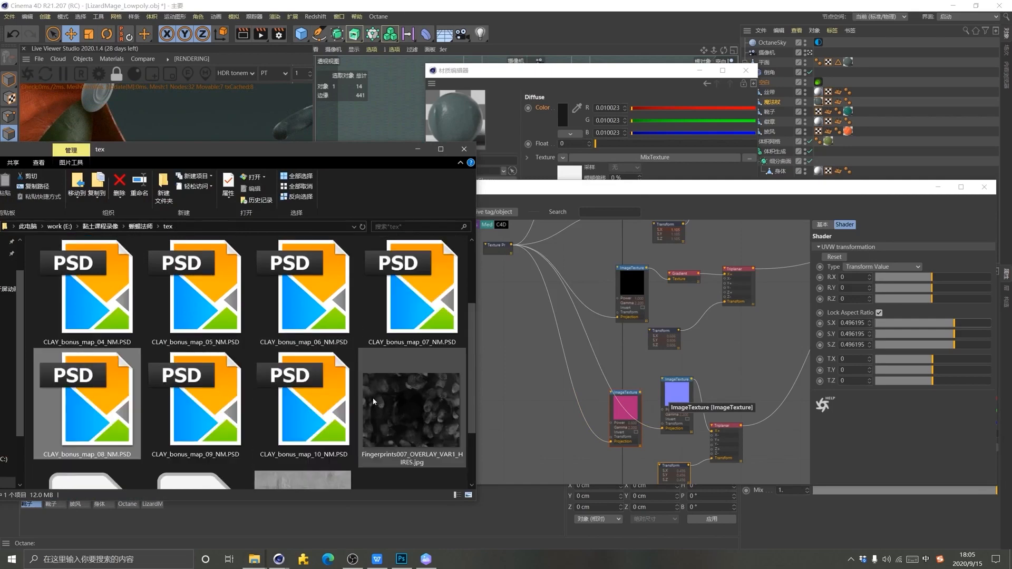
pyautogui.moveTo(410, 309); pyautogui.dragTo(712, 432)
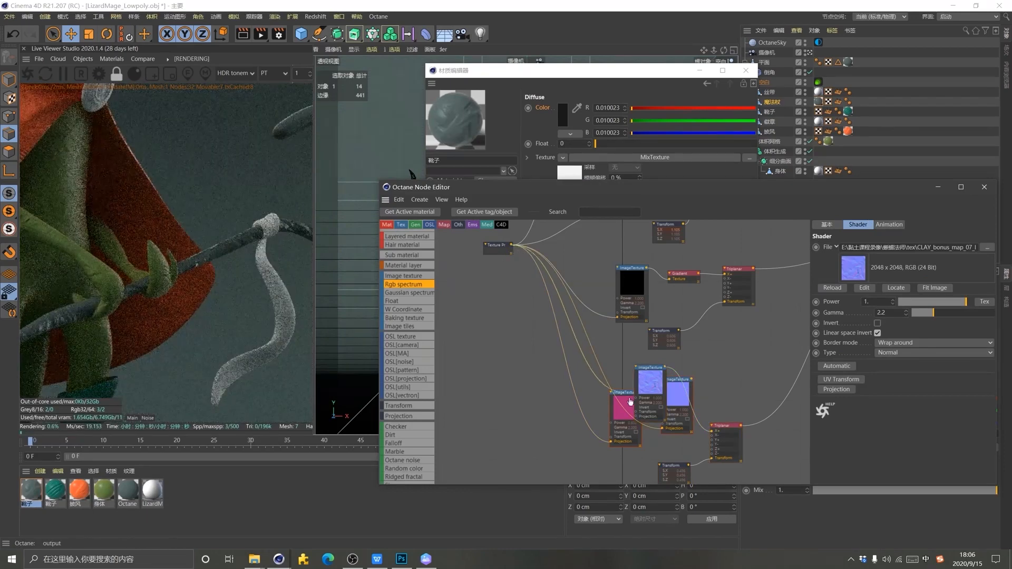
pyautogui.moveTo(635, 415); pyautogui.dragTo(635, 417)
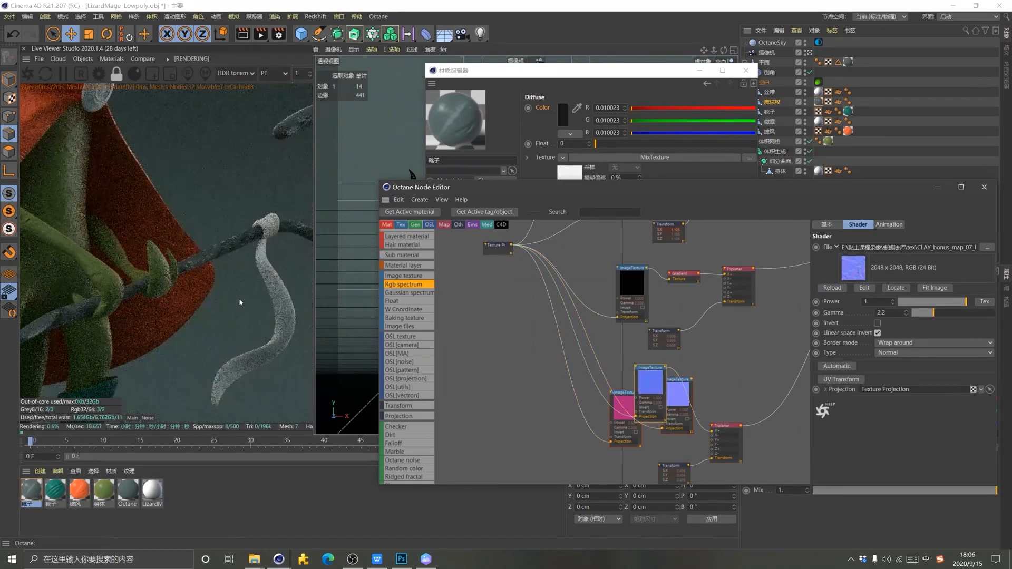
pyautogui.moveTo(203, 284); pyautogui.dragTo(111, 345, button='middle')
pyautogui.moveTo(98, 316); pyautogui.dragTo(211, 320)
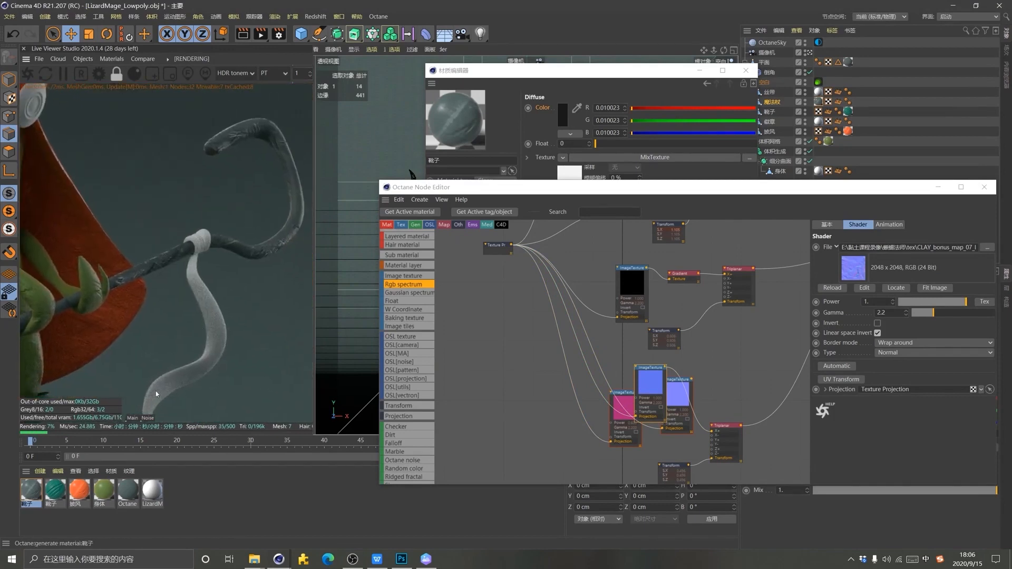
# Rename the staff's duplicated 靴子 material as 魔法杖
pyautogui.click(40, 497)
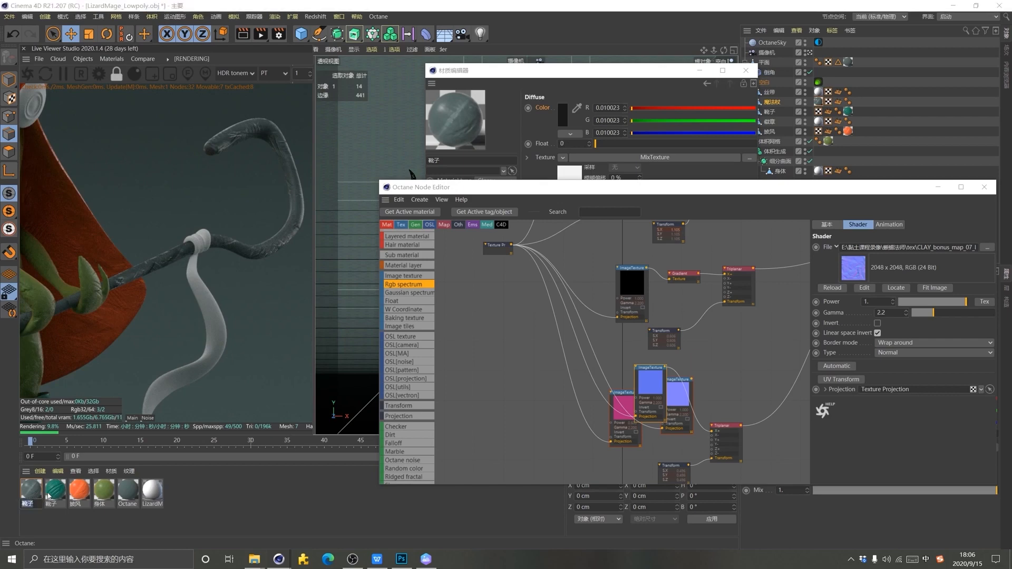
pyautogui.write('魔法杖')
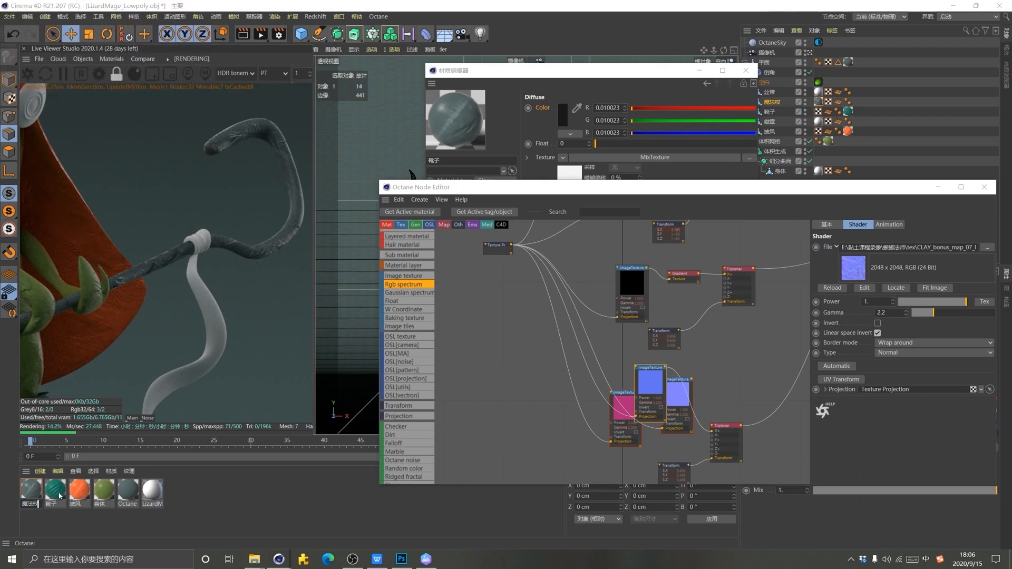
pyautogui.press('Return')
# Duplicate the 魔法杖 material and apply the grey-green clay material to the 丝带 ribbon object
pyautogui.hotkey('ctrl', 'c')
pyautogui.hotkey('ctrl', 'v')
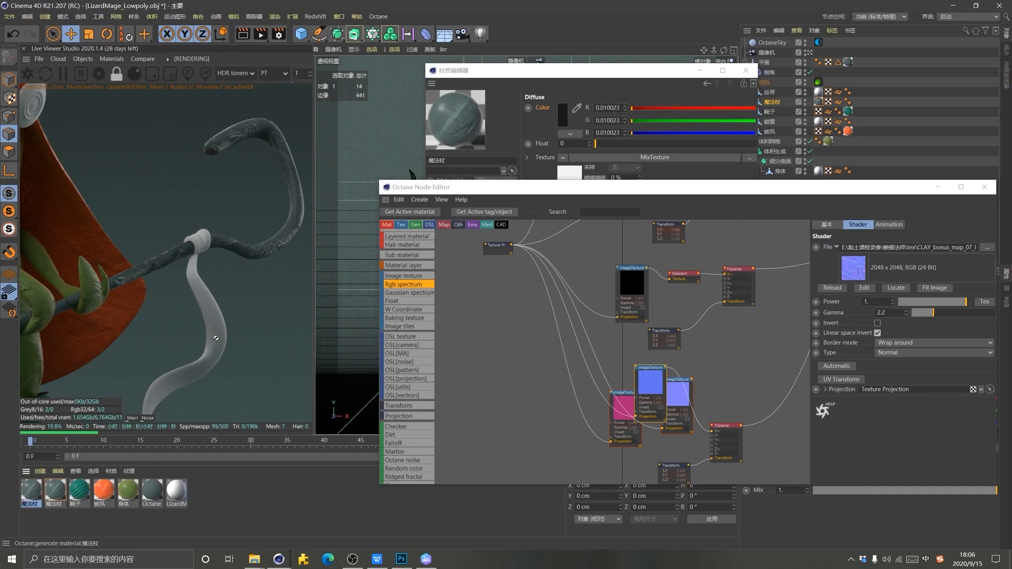
pyautogui.moveTo(773, 95); pyautogui.dragTo(774, 95)
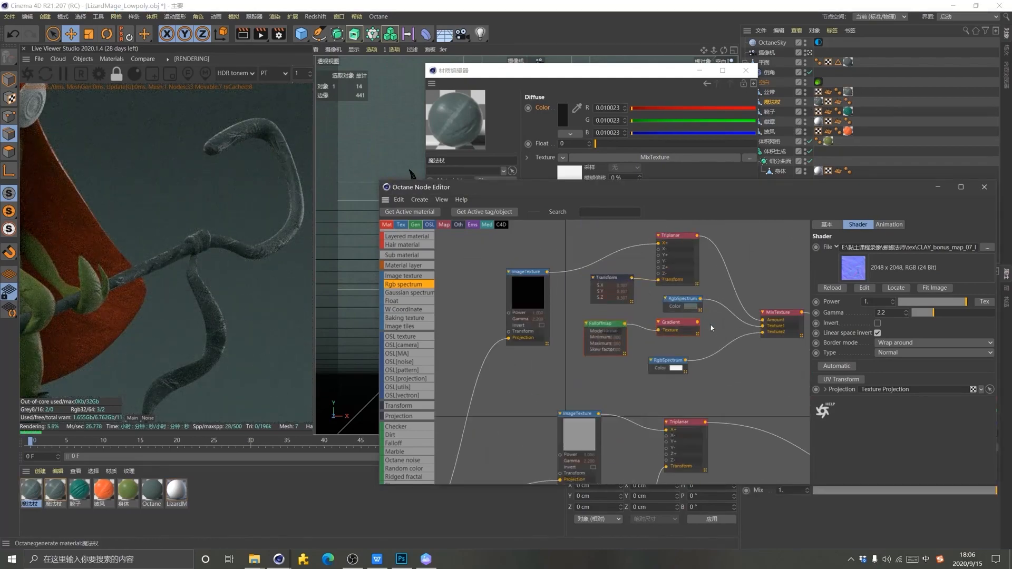
# Change the grey-green RgbSpectrum node of the 魔法杖 copy to red, RGB 194, 27, 33
pyautogui.click(683, 299)
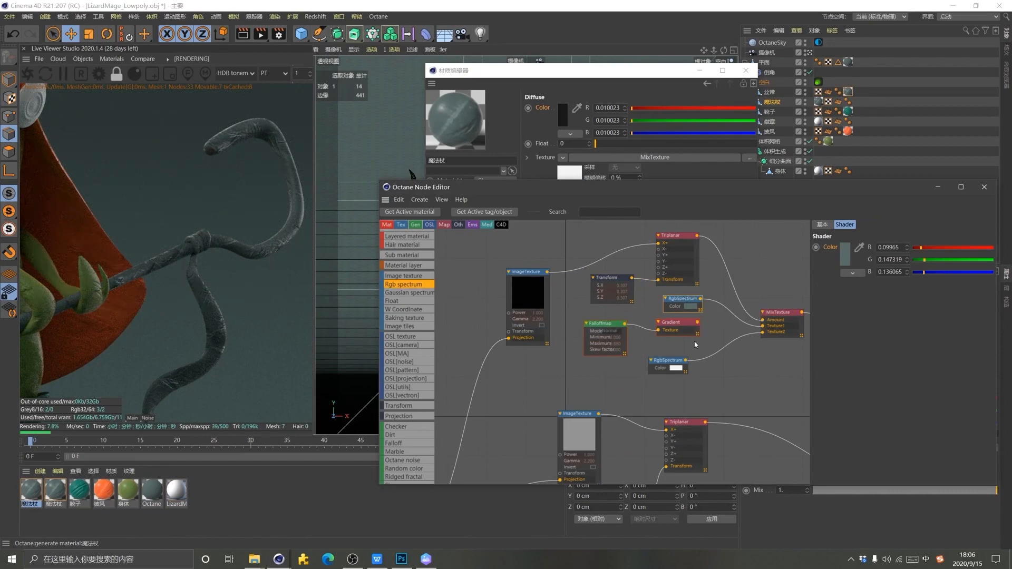
pyautogui.click(845, 266)
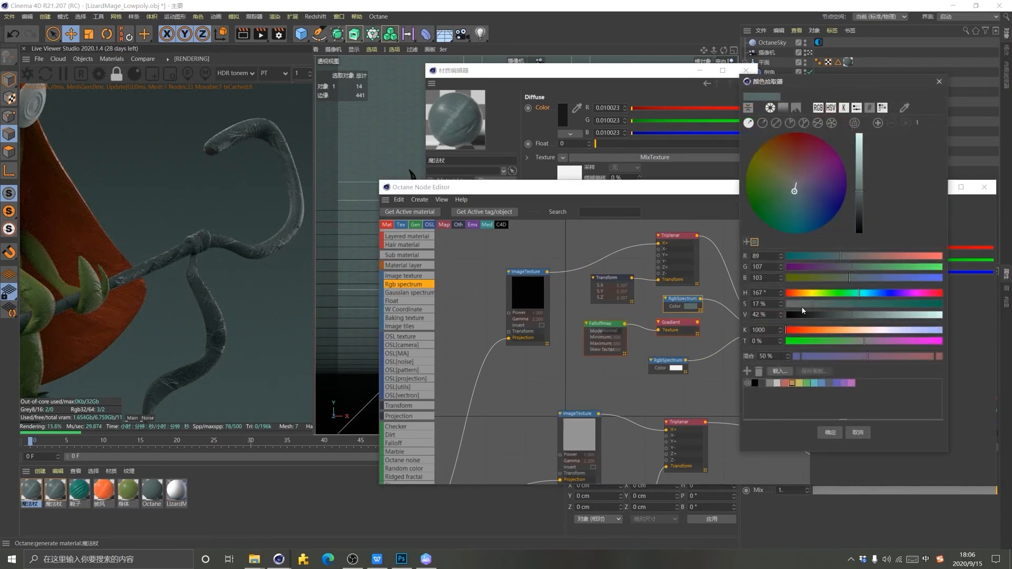
pyautogui.moveTo(854, 295); pyautogui.dragTo(930, 294)
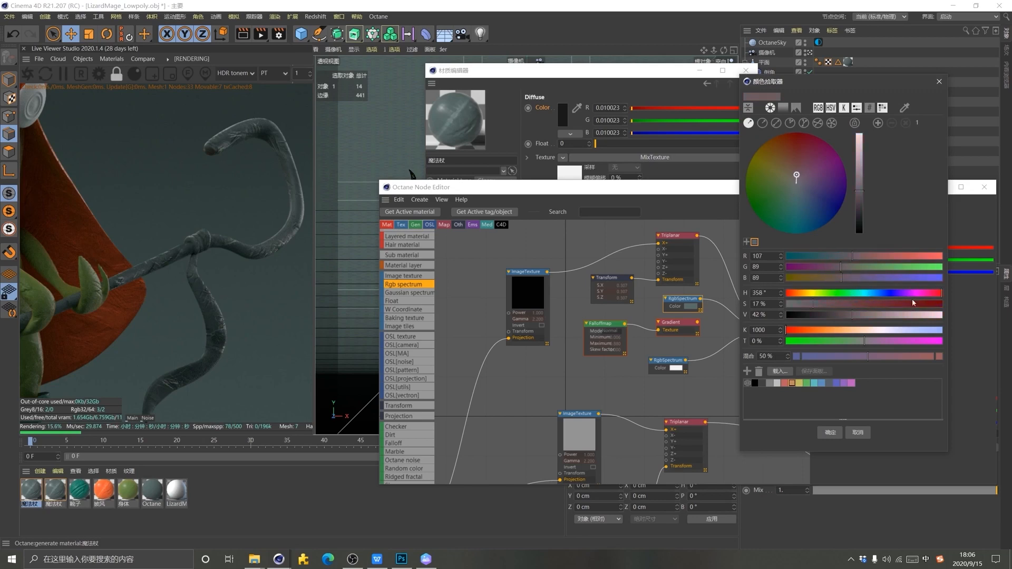
pyautogui.moveTo(827, 305)
pyautogui.mouseDown()
pyautogui.moveTo(927, 316)
pyautogui.moveTo(913, 321)
pyautogui.mouseUp()
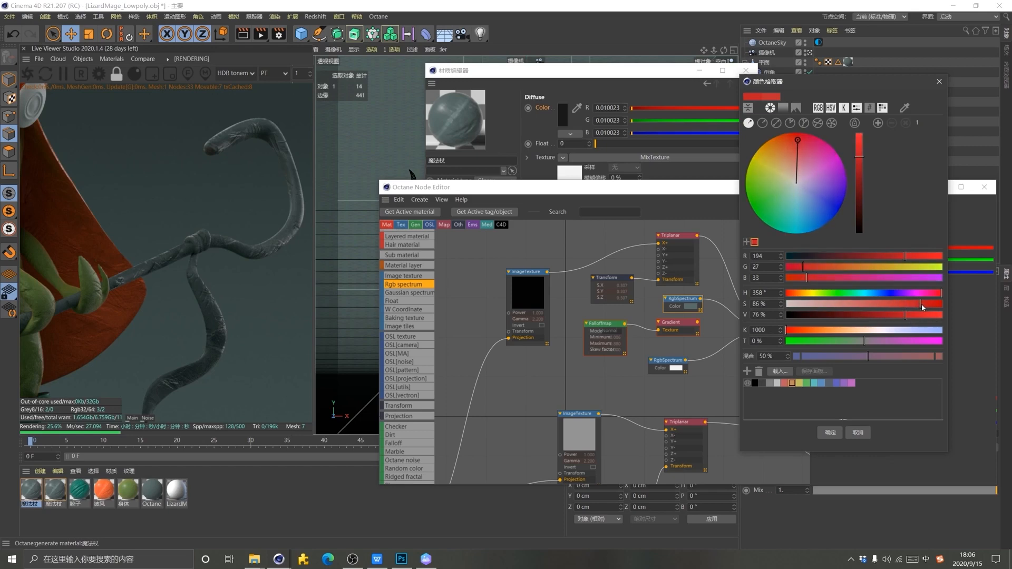
pyautogui.click(830, 432)
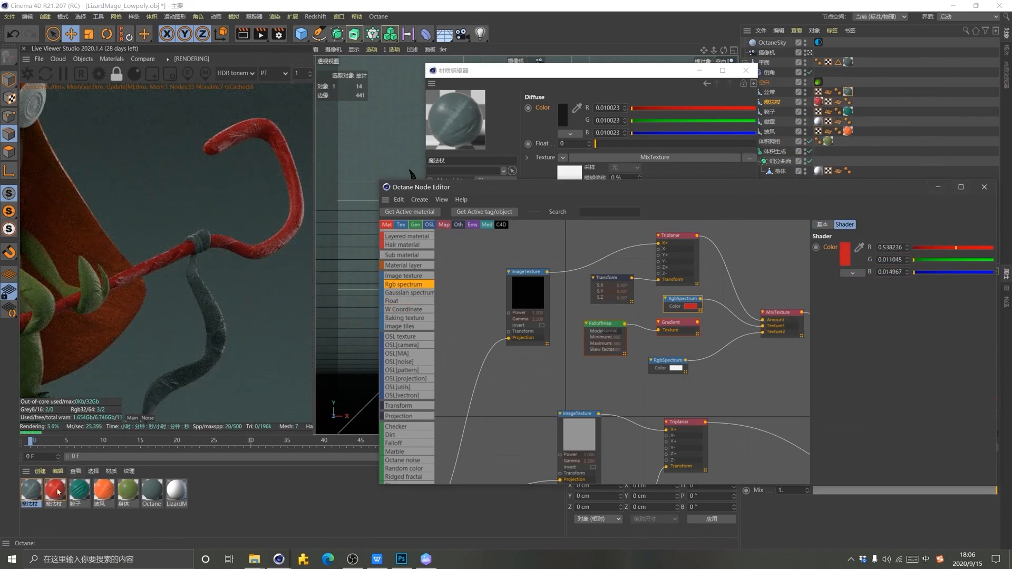
# Swap the materials so the 丝带 ribbon uses only the red one and the 魔法杖 staff uses the grey-green one
pyautogui.click(616, 224)
pyautogui.moveTo(774, 96); pyautogui.dragTo(774, 94)
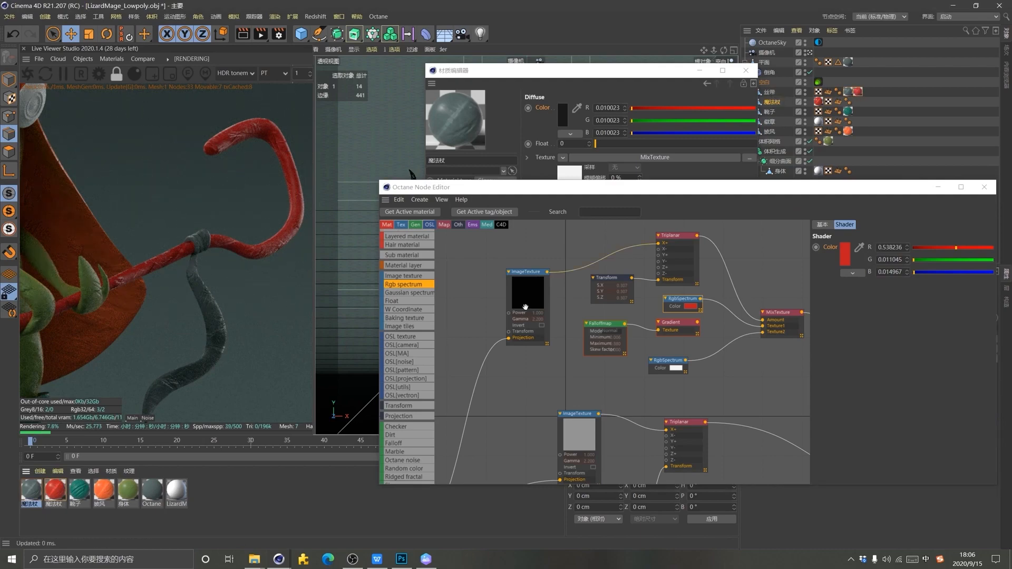
pyautogui.click(818, 102)
pyautogui.press('Delete')
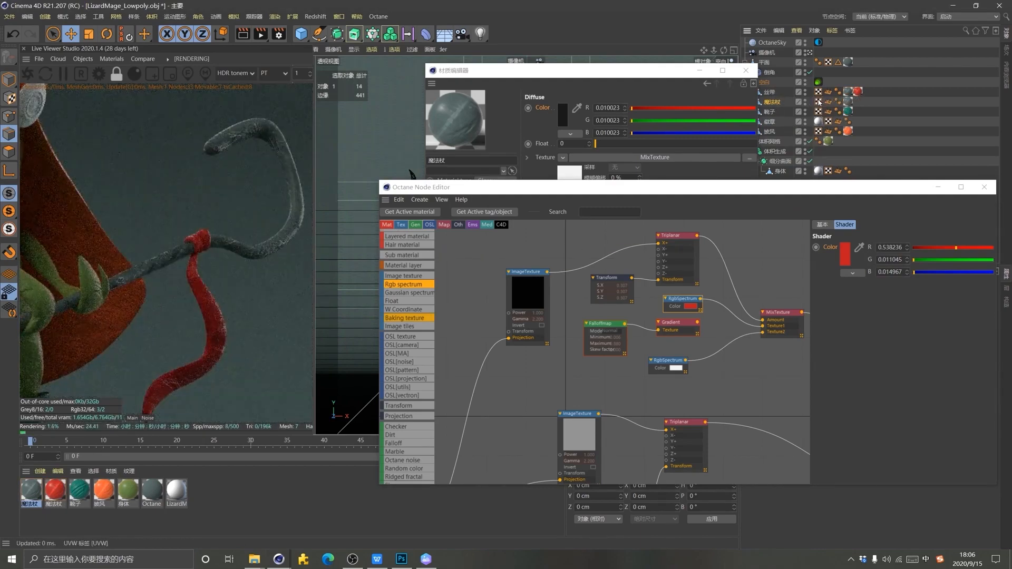
pyautogui.click(847, 93)
pyautogui.press('Delete')
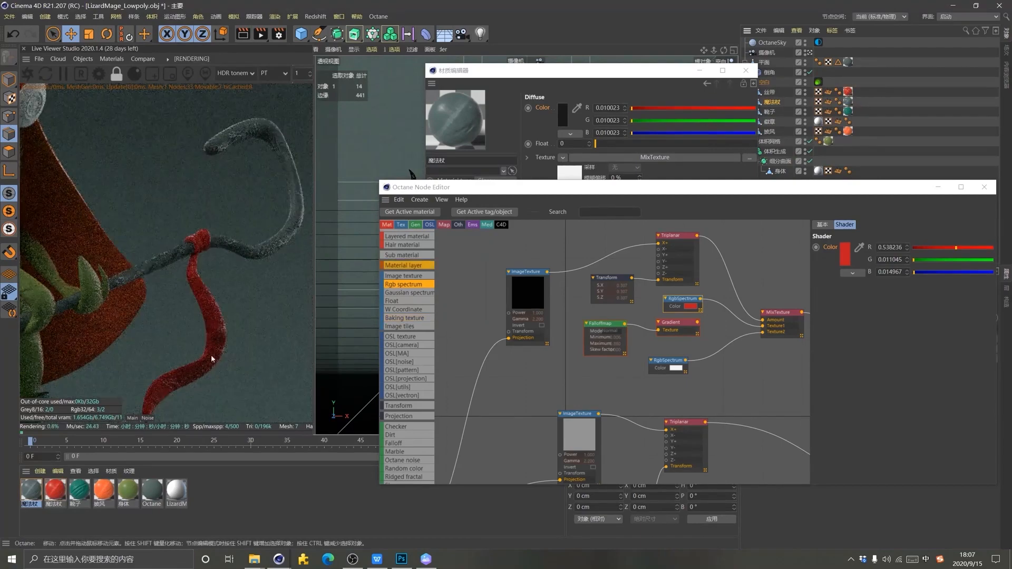
# Rename the red copy of the 魔法杖 material as 丝带
pyautogui.click(31, 492)
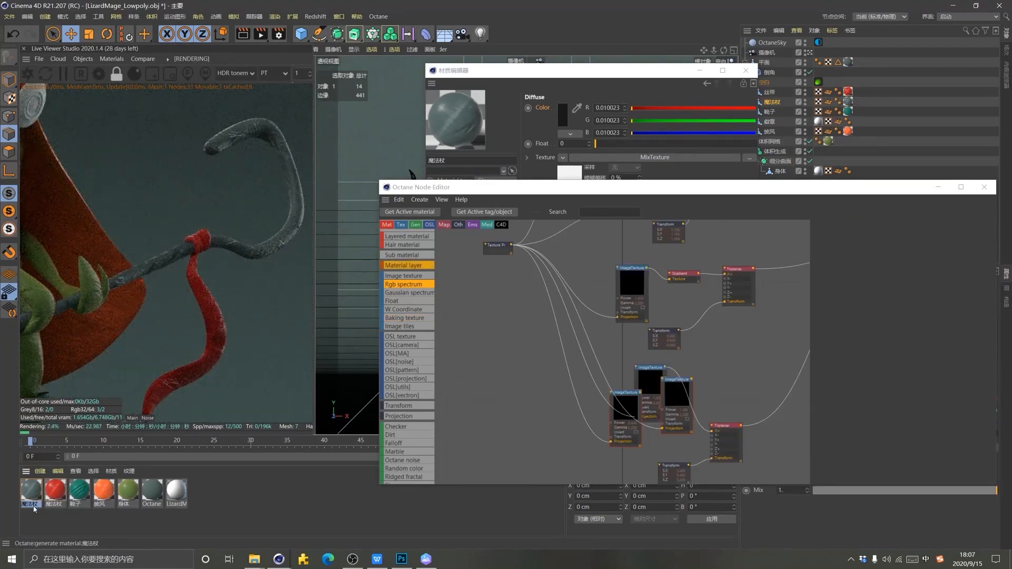
pyautogui.click(56, 501)
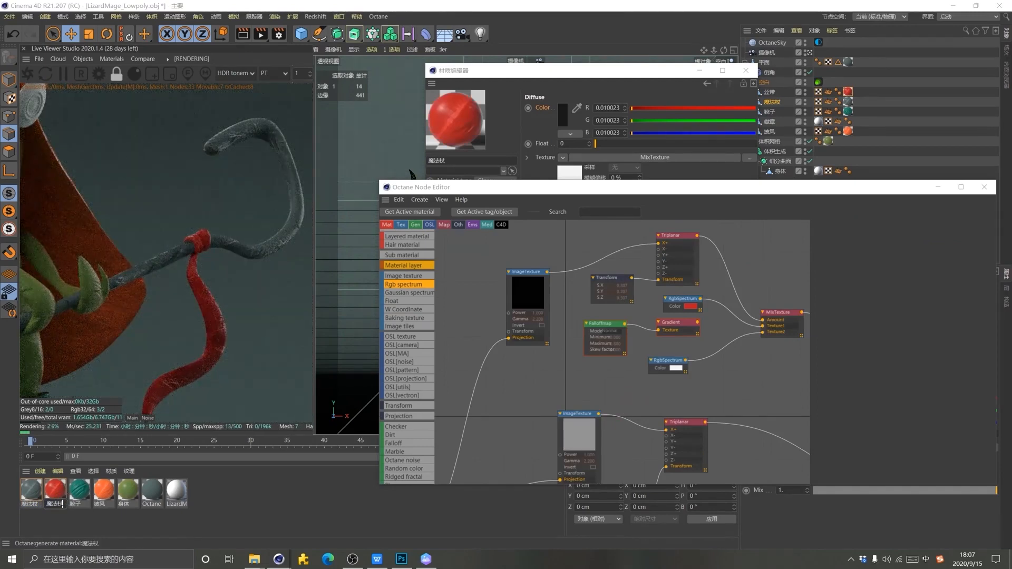
pyautogui.doubleClick(56, 503)
pyautogui.write('sicai')
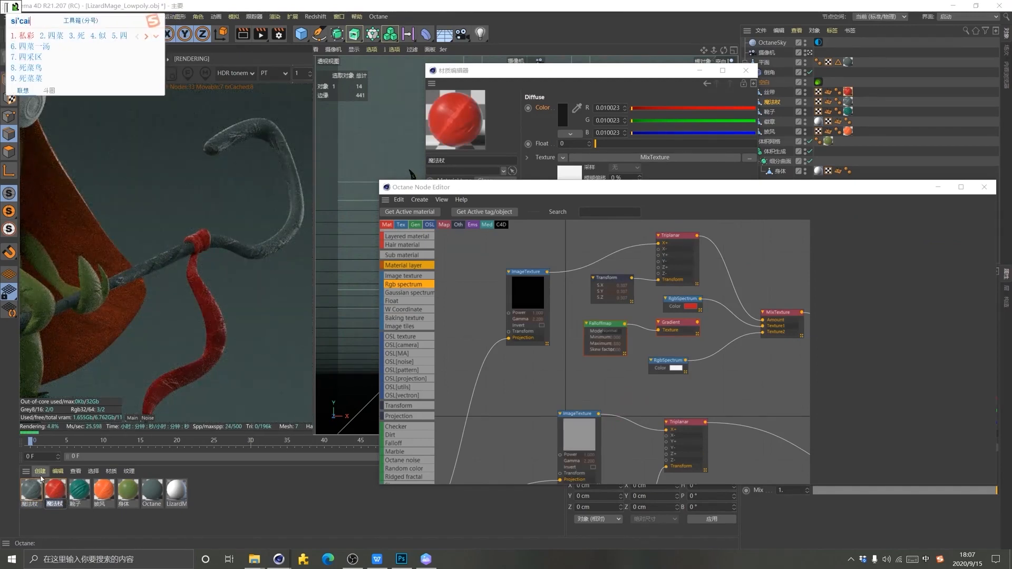
pyautogui.press('BackSpace')
pyautogui.press('BackSpace')
pyautogui.press('BackSpace')
pyautogui.write('dai')
pyautogui.press('space')
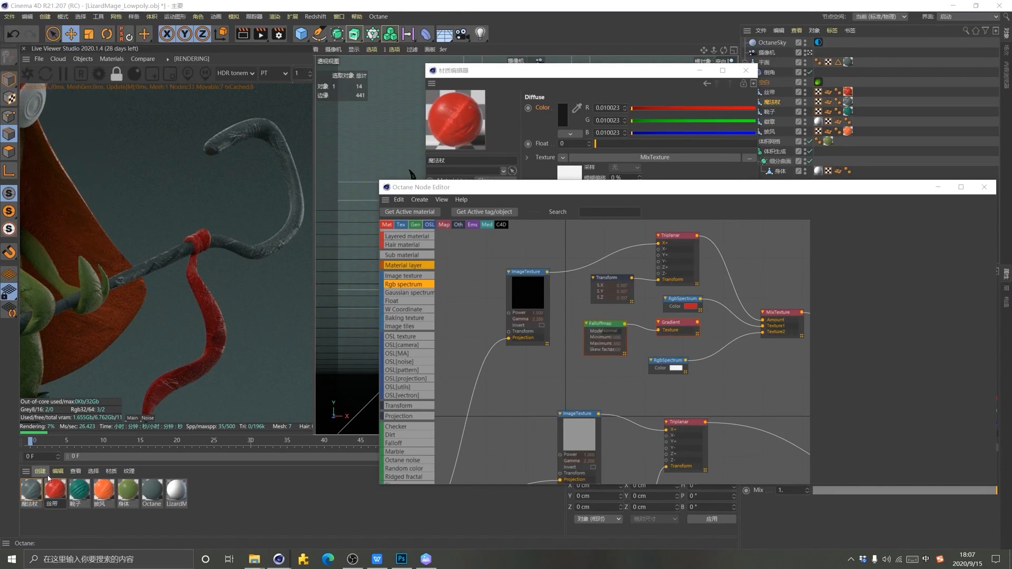
pyautogui.click(48, 478)
# Duplicate the grey-green 魔法杖 material and apply it to the 徽章 badge object on the cape
pyautogui.scroll(5, 253, 170)
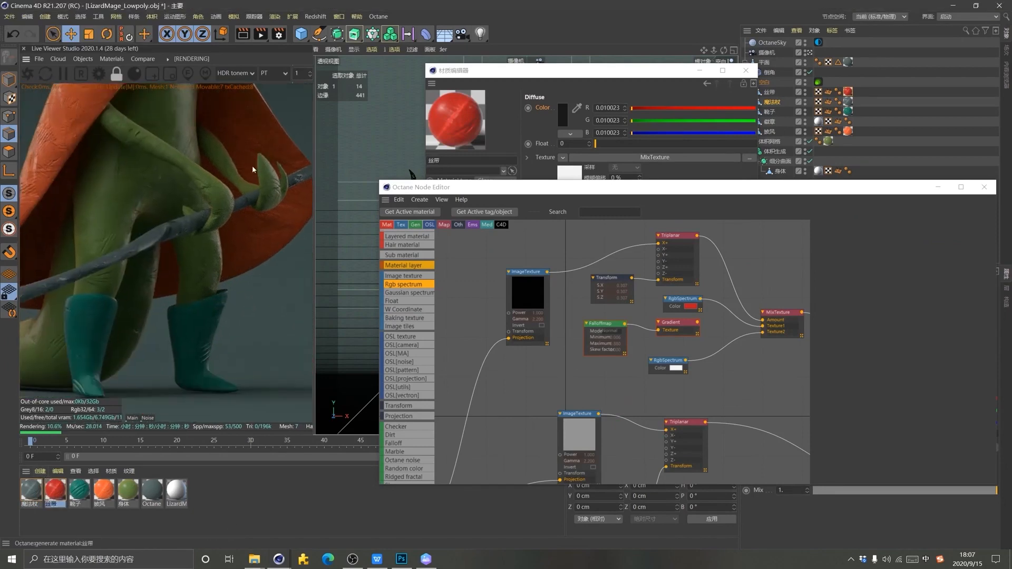
pyautogui.moveTo(253, 170); pyautogui.dragTo(184, 336)
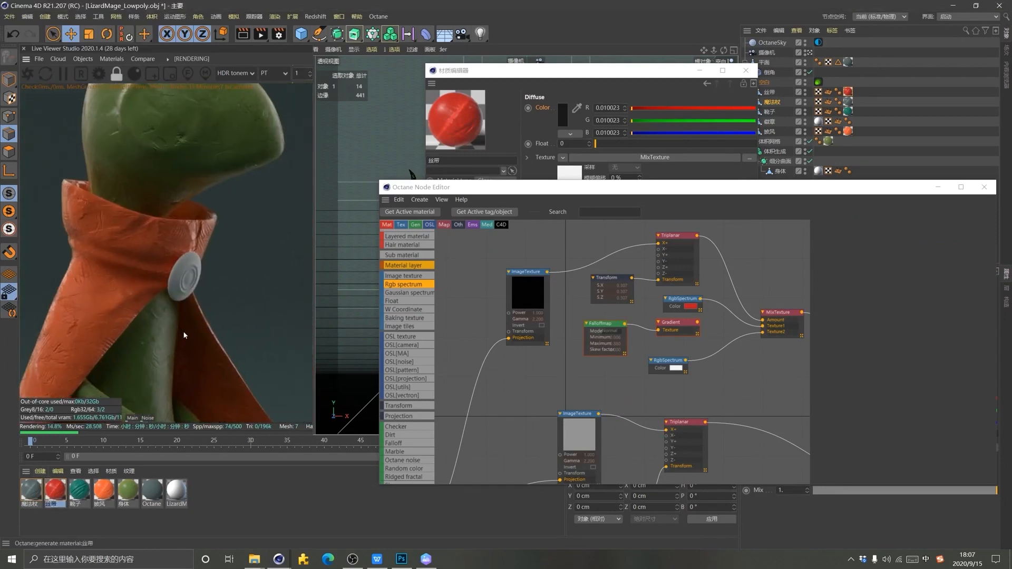
pyautogui.click(34, 493)
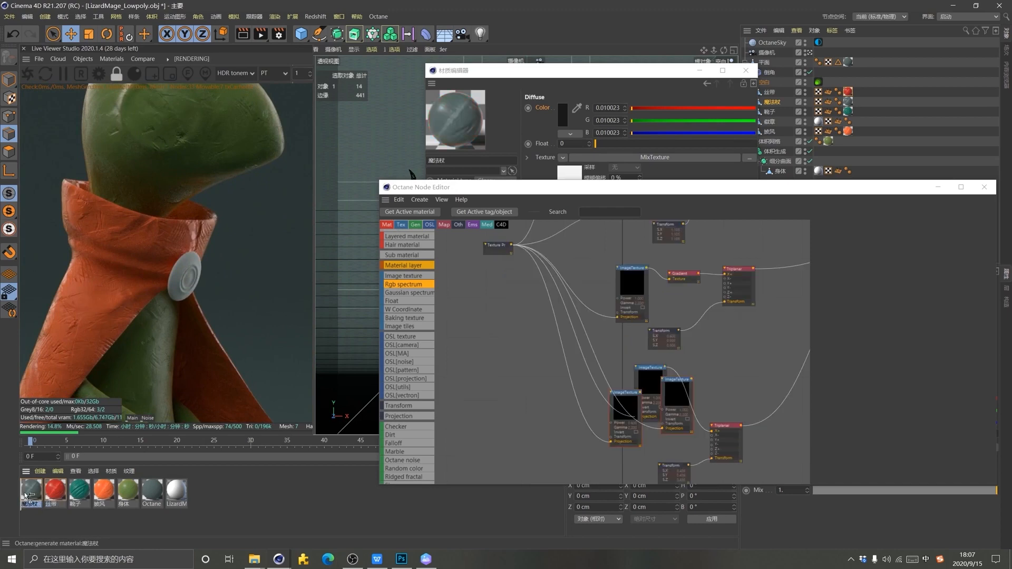
pyautogui.keyDown('ctrl'); pyautogui.moveTo(26, 495); pyautogui.dragTo(30, 495); pyautogui.keyUp('ctrl')
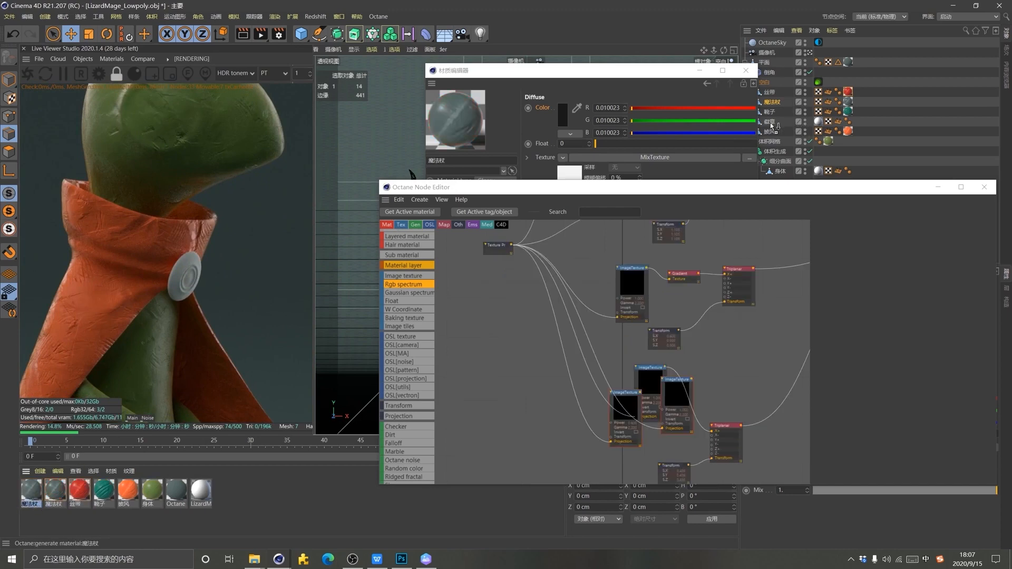
pyautogui.moveTo(773, 125); pyautogui.dragTo(817, 122)
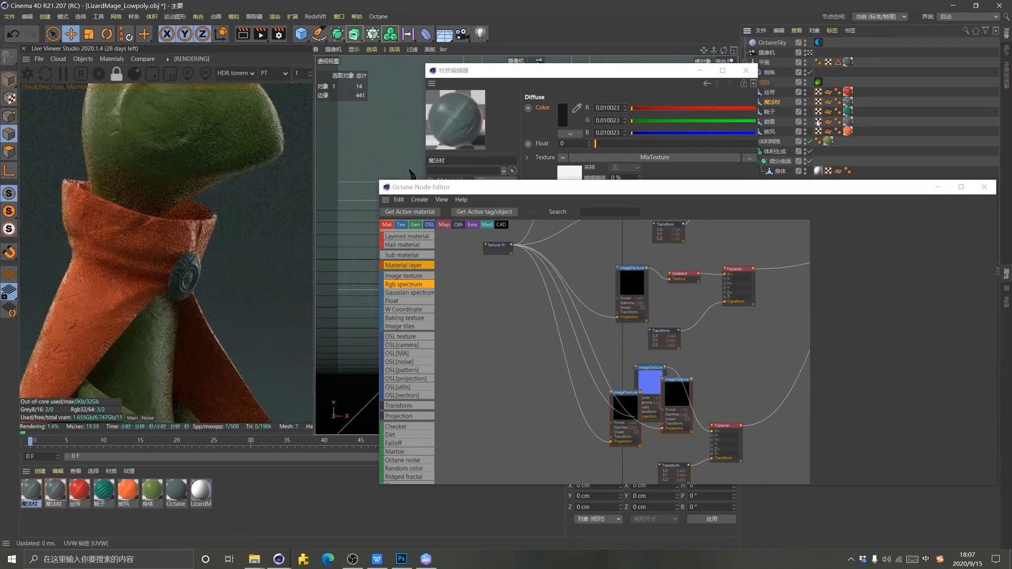
# Change the grey-green RgbSpectrum node of the 魔法杖 material to teal green, RGB 23, 145, 109
pyautogui.scroll(-8, 549, 377)
pyautogui.scroll(6, 582, 327)
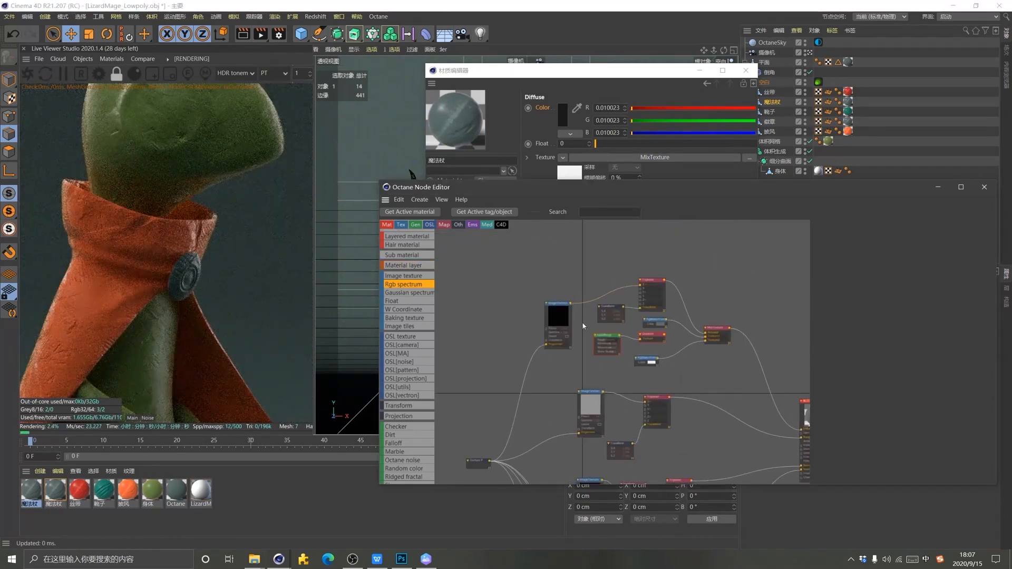
pyautogui.scroll(2, 614, 338)
pyautogui.click(678, 316)
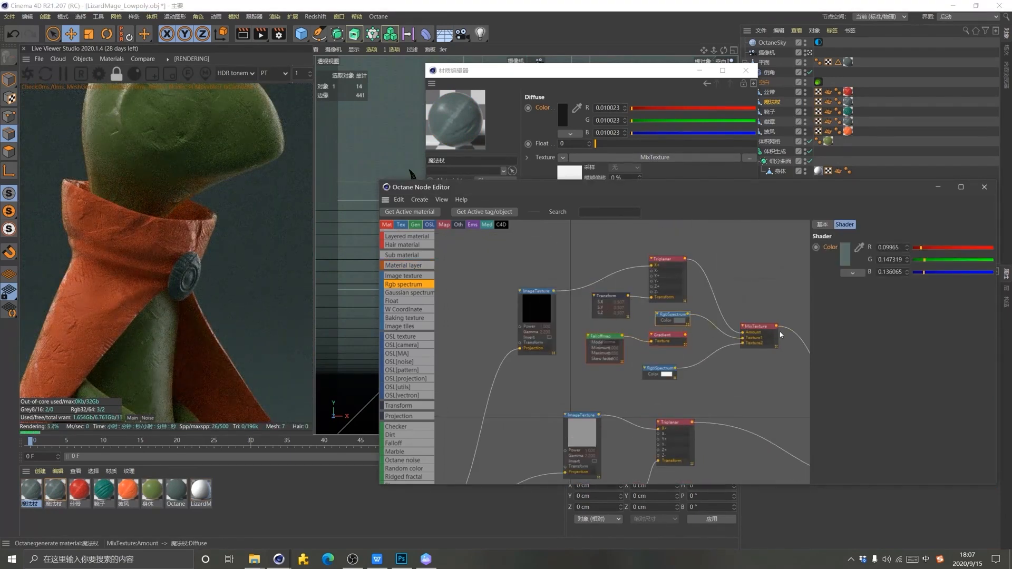
pyautogui.click(846, 255)
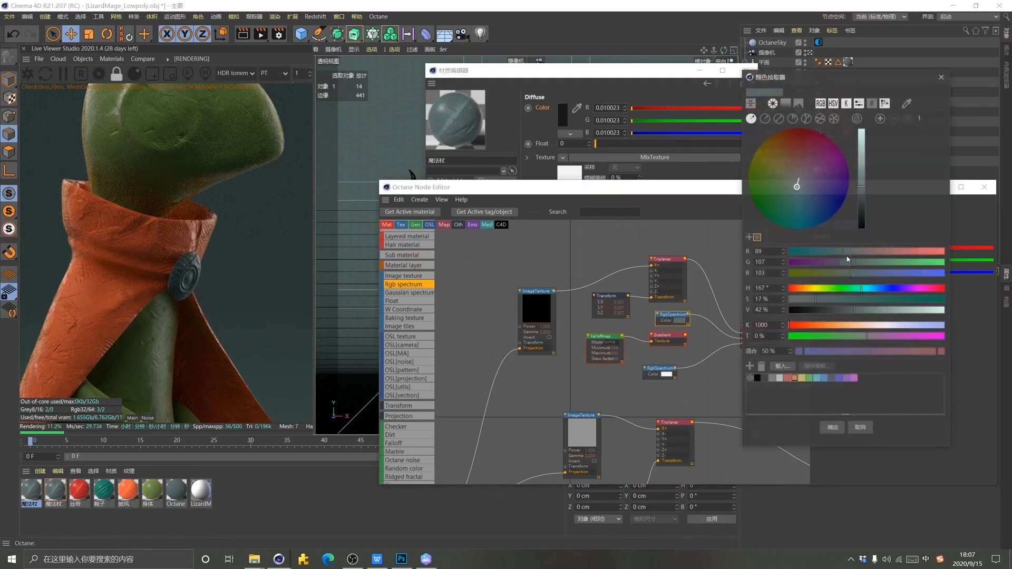
pyautogui.click(783, 291)
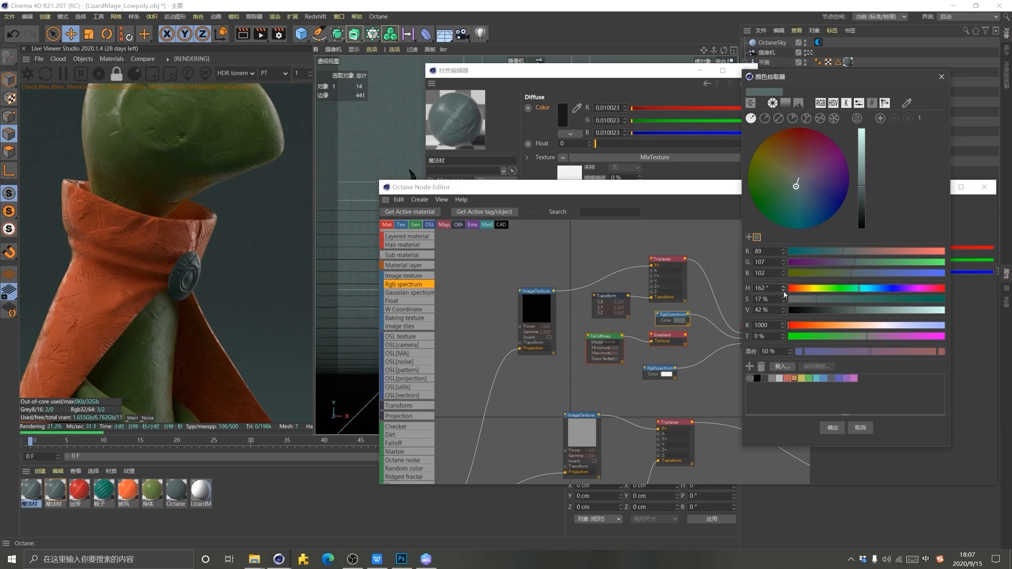
pyautogui.moveTo(877, 299); pyautogui.dragTo(910, 299)
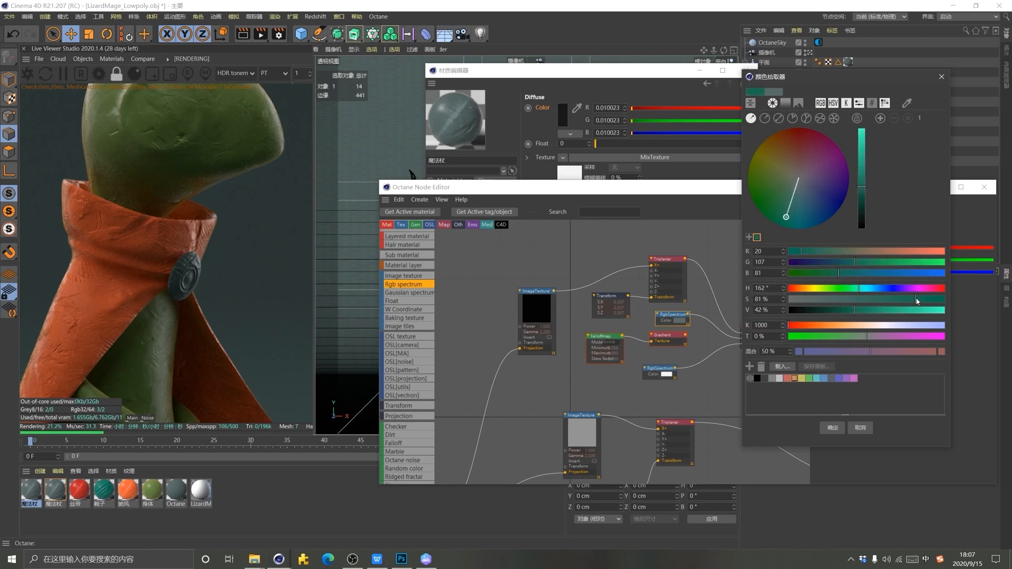
pyautogui.moveTo(867, 310); pyautogui.dragTo(877, 311)
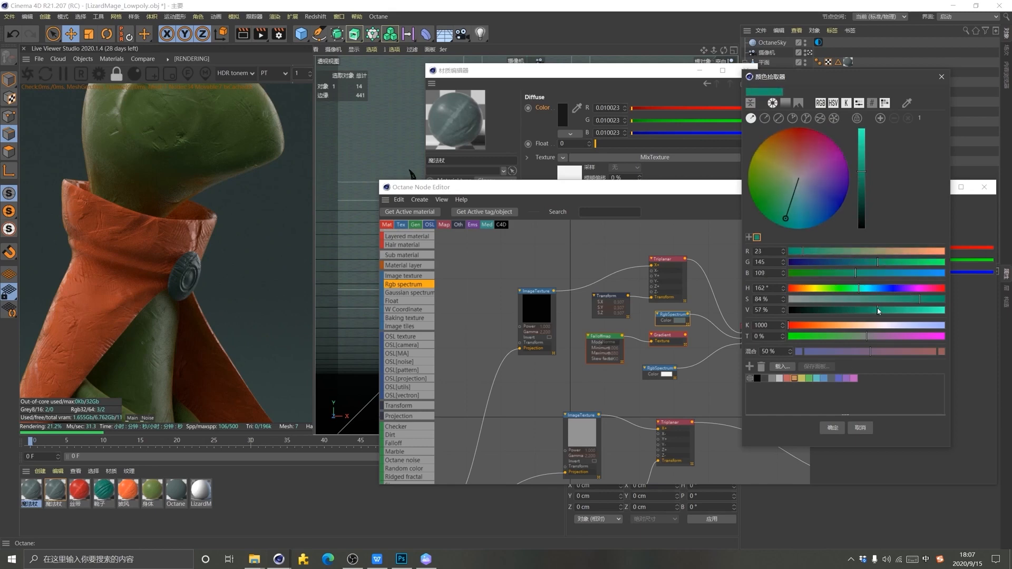
pyautogui.click(833, 428)
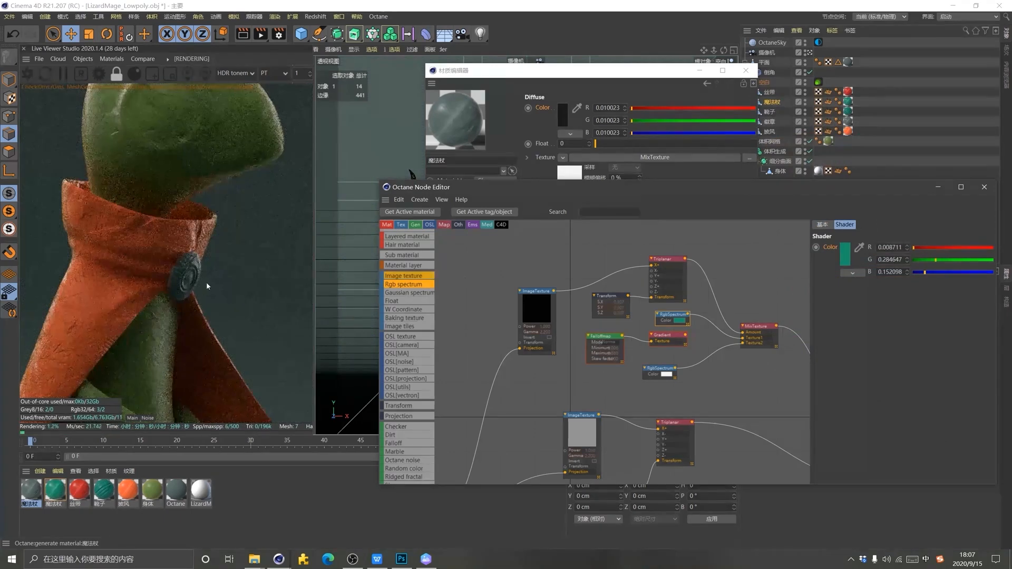
# Swap the materials so the 徽章 badge uses only the teal green one and the 魔法杖 staff uses the grey-green one
pyautogui.click(729, 90)
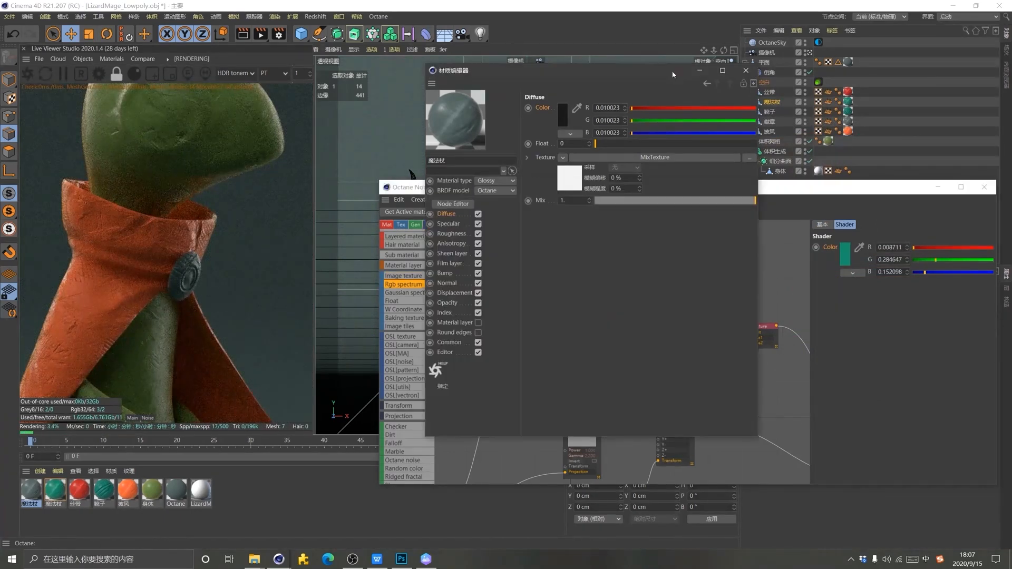
pyautogui.moveTo(674, 71); pyautogui.dragTo(650, 85)
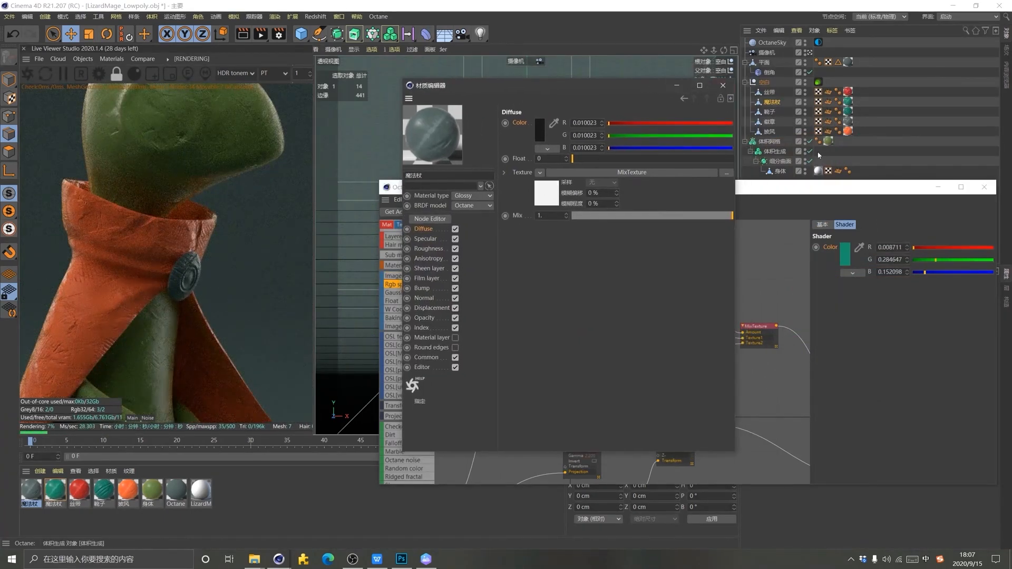
pyautogui.click(947, 187)
pyautogui.moveTo(887, 185); pyautogui.dragTo(808, 232)
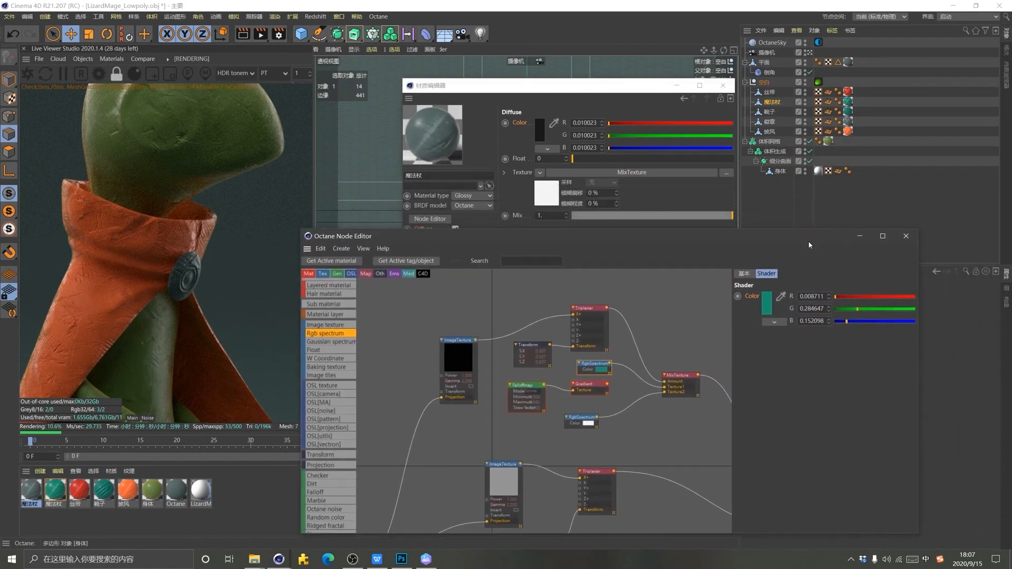
pyautogui.click(860, 236)
pyautogui.click(54, 500)
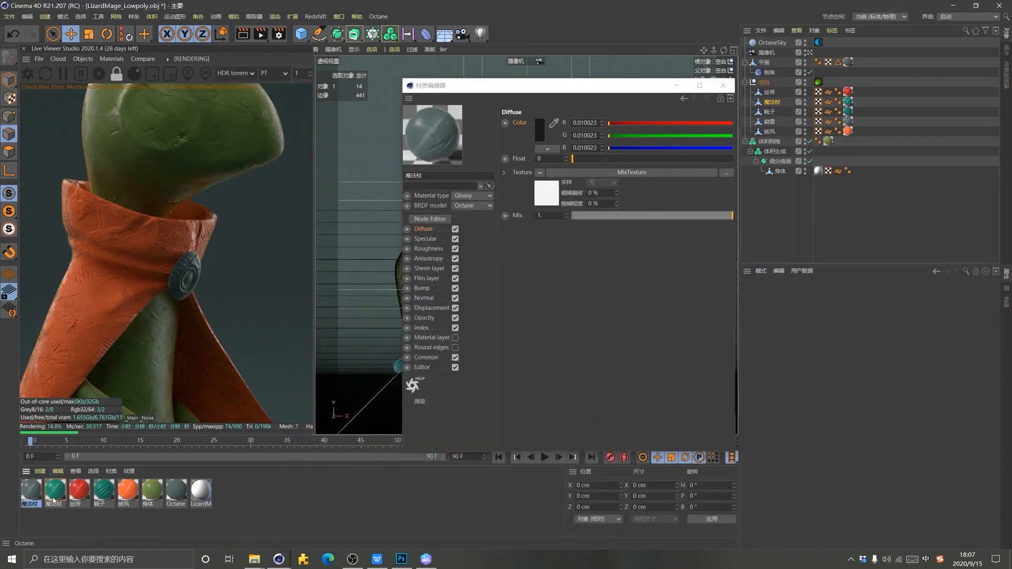
pyautogui.moveTo(772, 125); pyautogui.dragTo(780, 103)
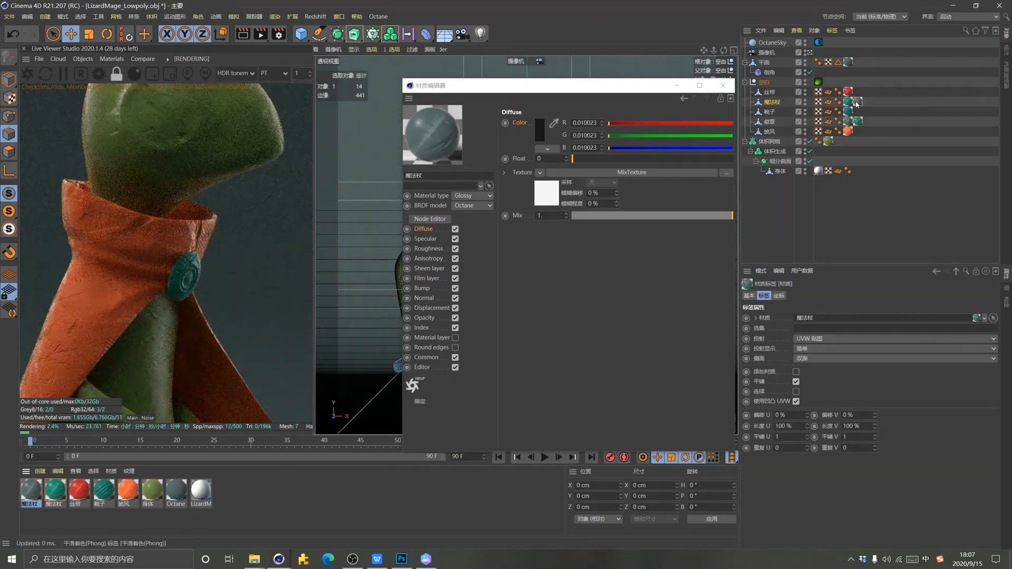
pyautogui.moveTo(862, 118); pyautogui.dragTo(849, 121)
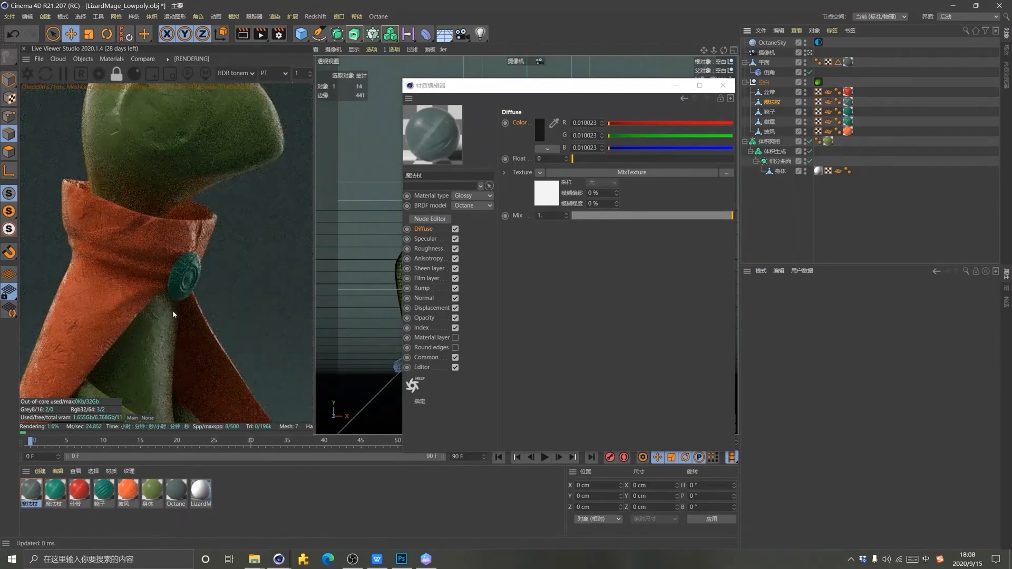
pyautogui.moveTo(170, 343); pyautogui.dragTo(213, 406, button='middle')
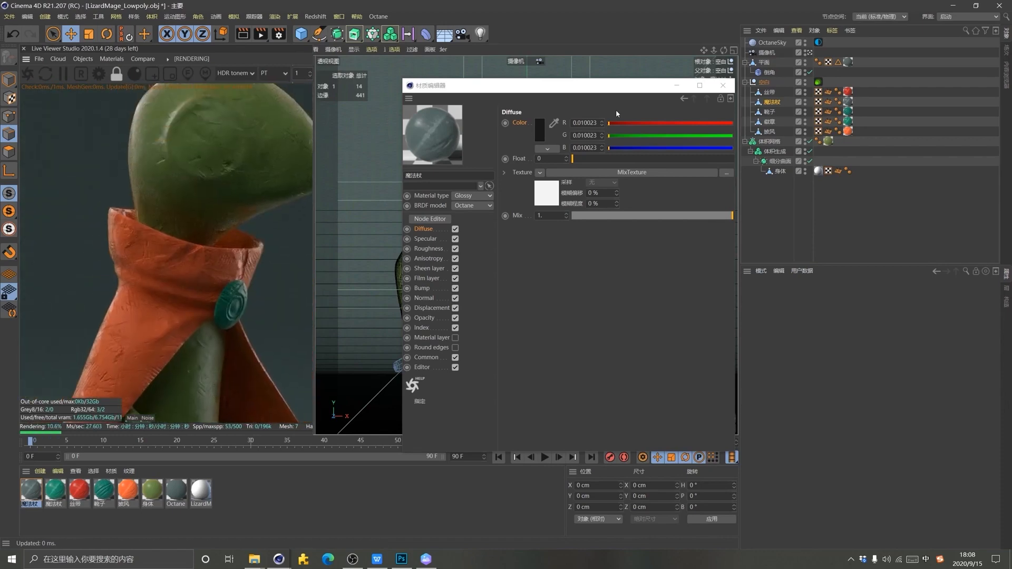
# Add a sphere to the scene and scale it down to a radius of about 42 cm
pyautogui.click(677, 84)
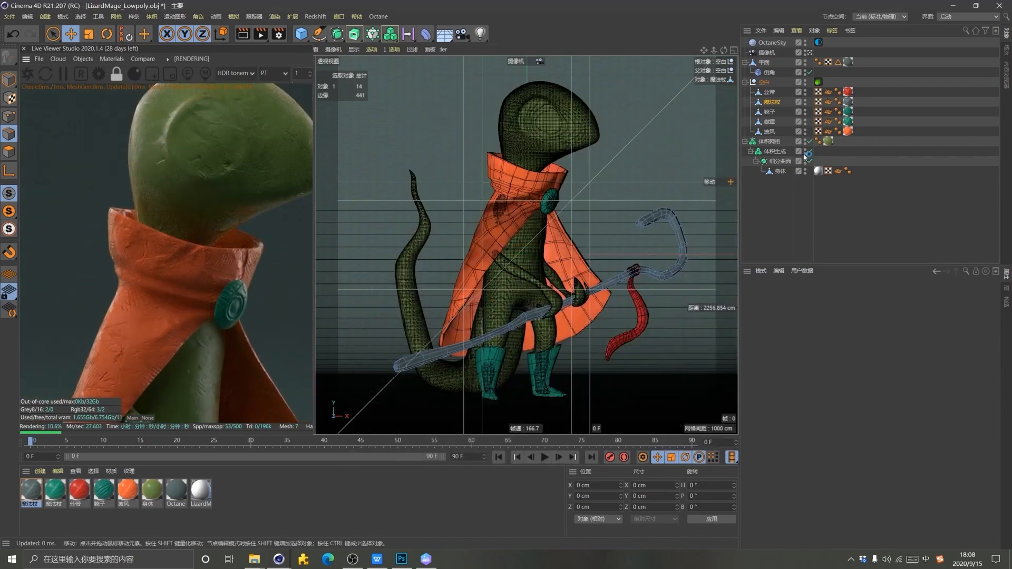
pyautogui.click(301, 33)
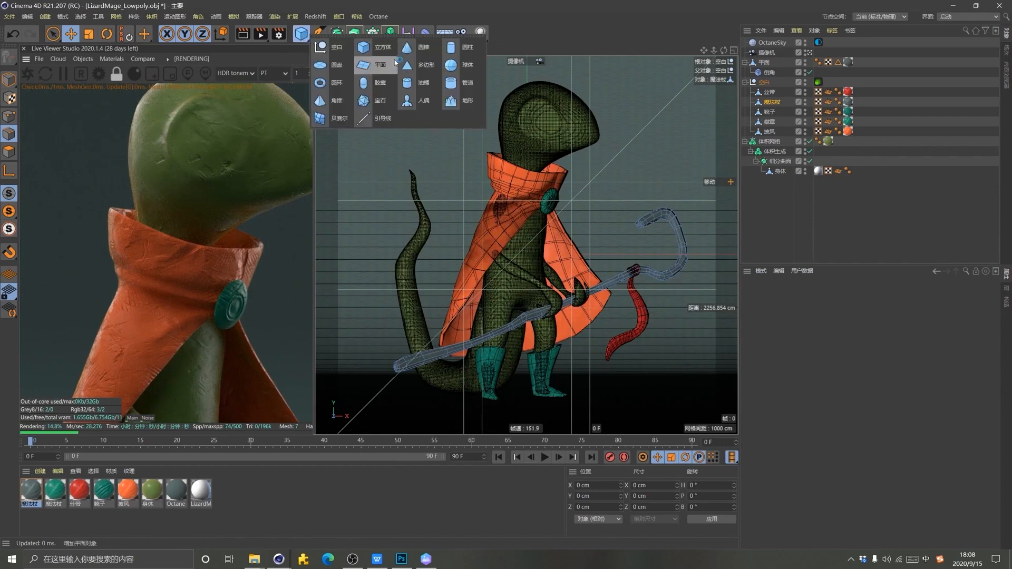
pyautogui.click(461, 69)
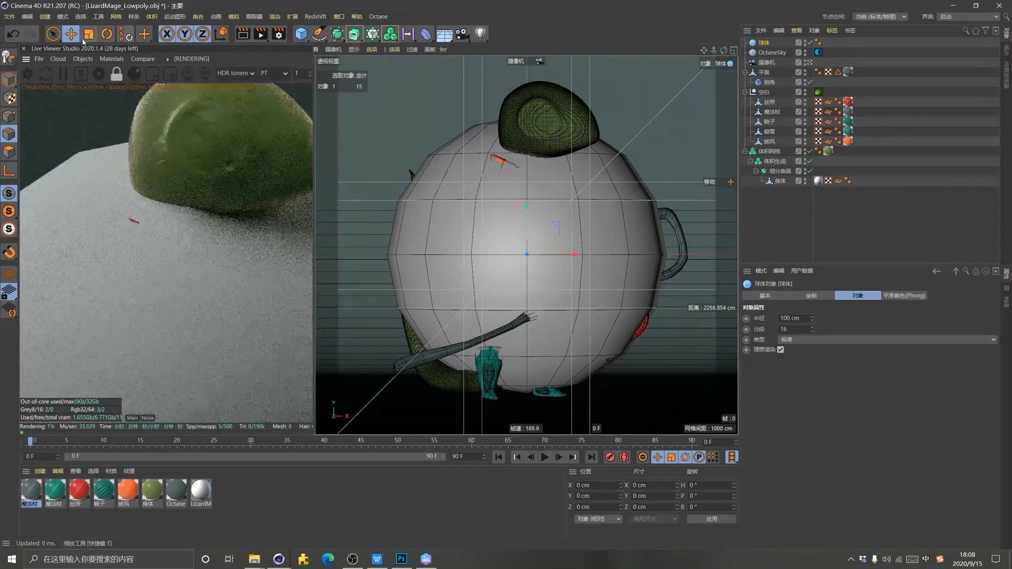
pyautogui.press('e')
pyautogui.press('t')
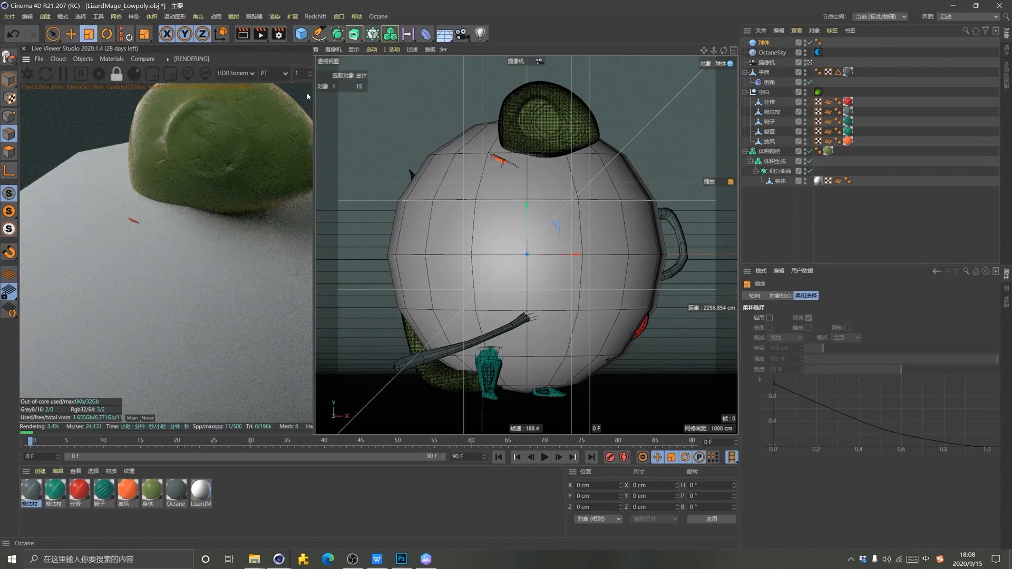
pyautogui.moveTo(578, 237); pyautogui.dragTo(474, 306)
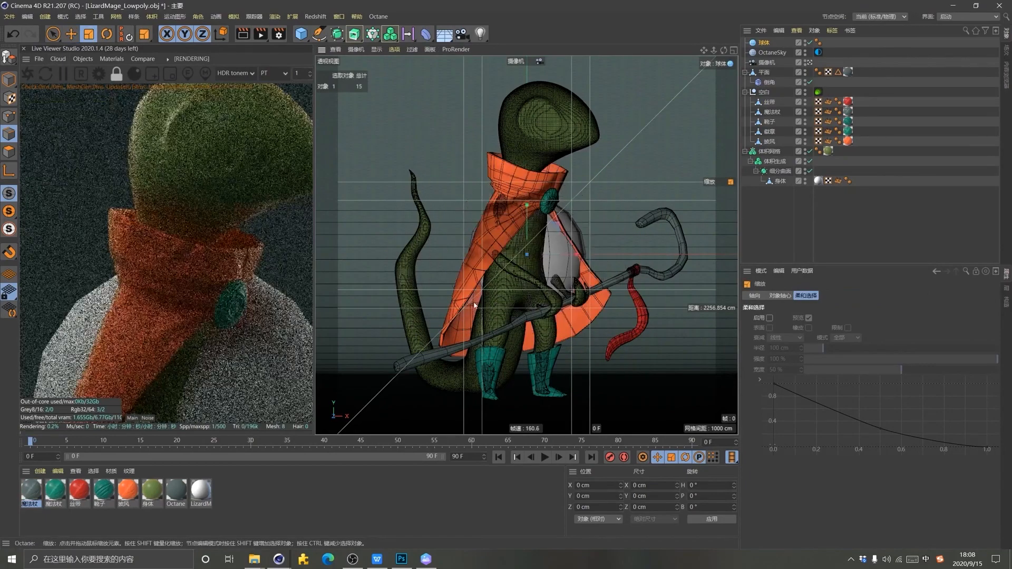
# Rename the new sphere object as 眼睛
pyautogui.doubleClick(764, 43)
pyautogui.write('眼睛')
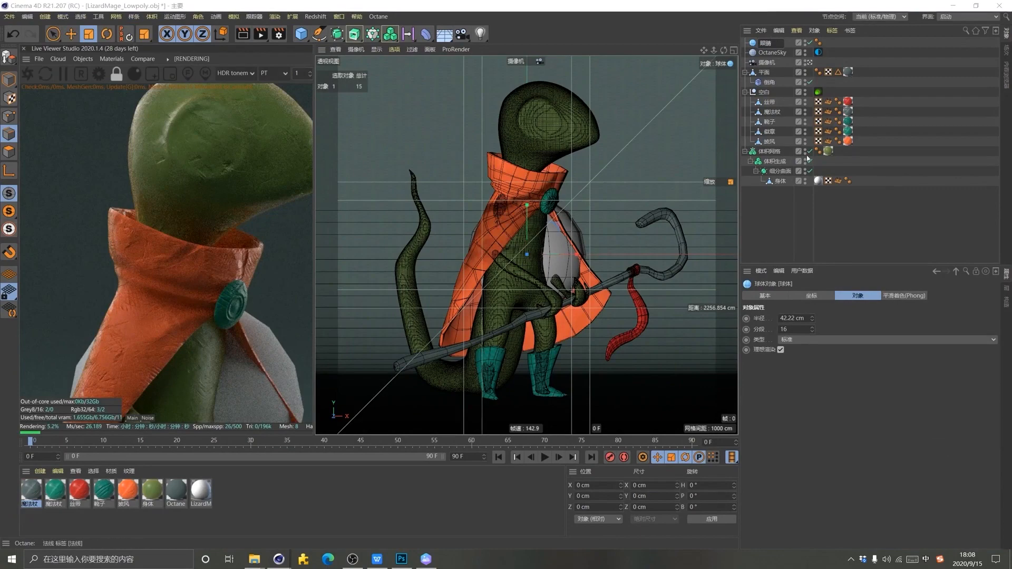
pyautogui.press('Return')
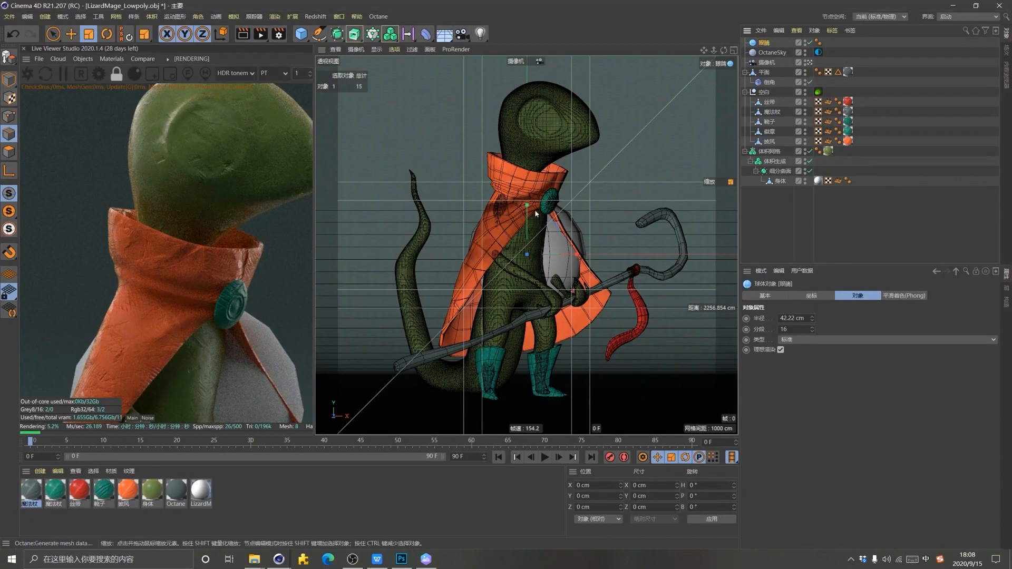
# Move the 眼睛 sphere up to head height and forward in front of the lizard's head
pyautogui.press('e')
pyautogui.moveTo(533, 211); pyautogui.dragTo(556, 104)
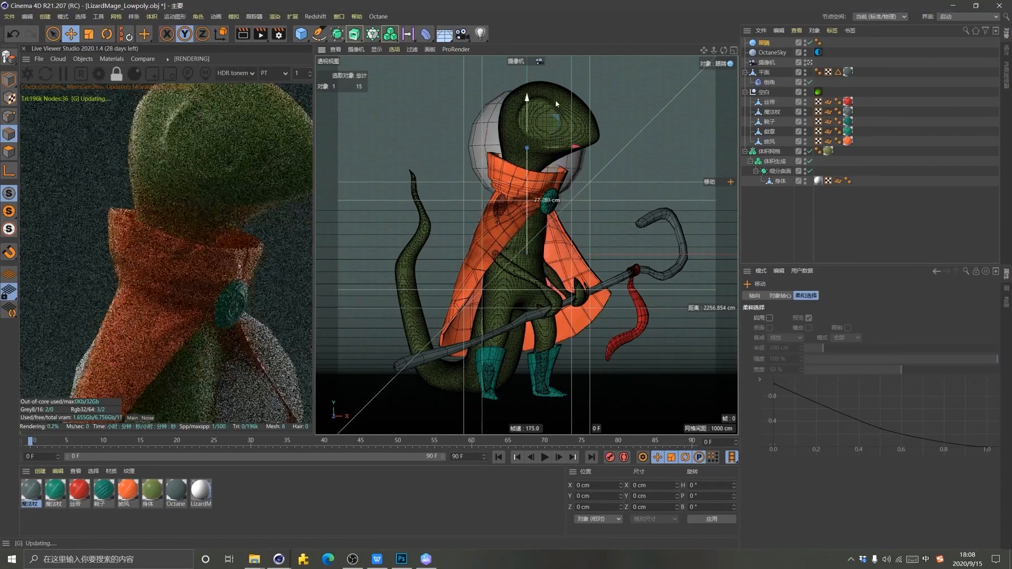
pyautogui.moveTo(575, 147); pyautogui.dragTo(783, 96)
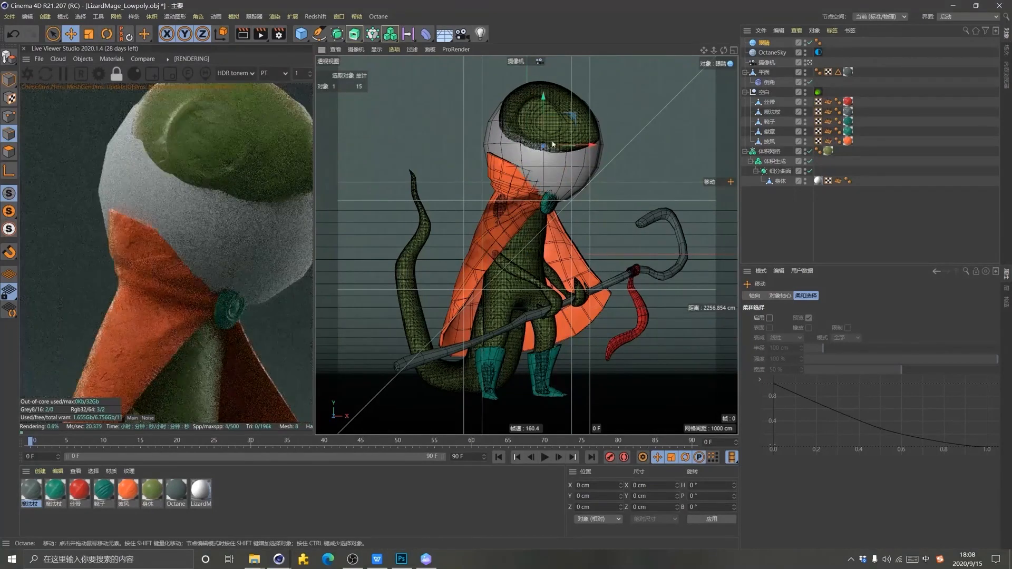
pyautogui.moveTo(553, 143); pyautogui.dragTo(389, 163)
# Split the viewport into two stacked views and set the lower one to perspective with shaded display without lines
pyautogui.click(429, 49)
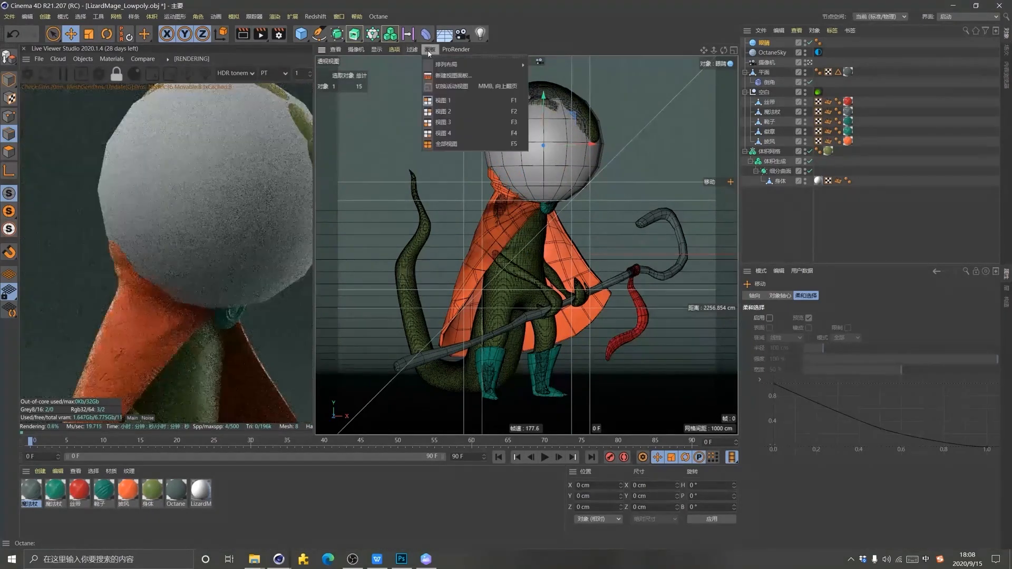
pyautogui.moveTo(455, 68)
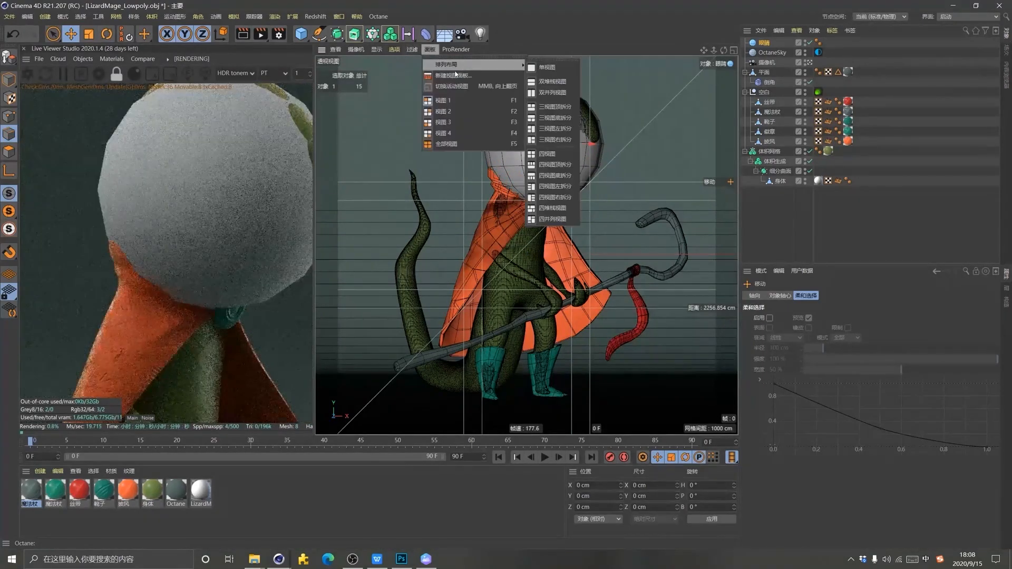
pyautogui.click(552, 81)
pyautogui.click(345, 246)
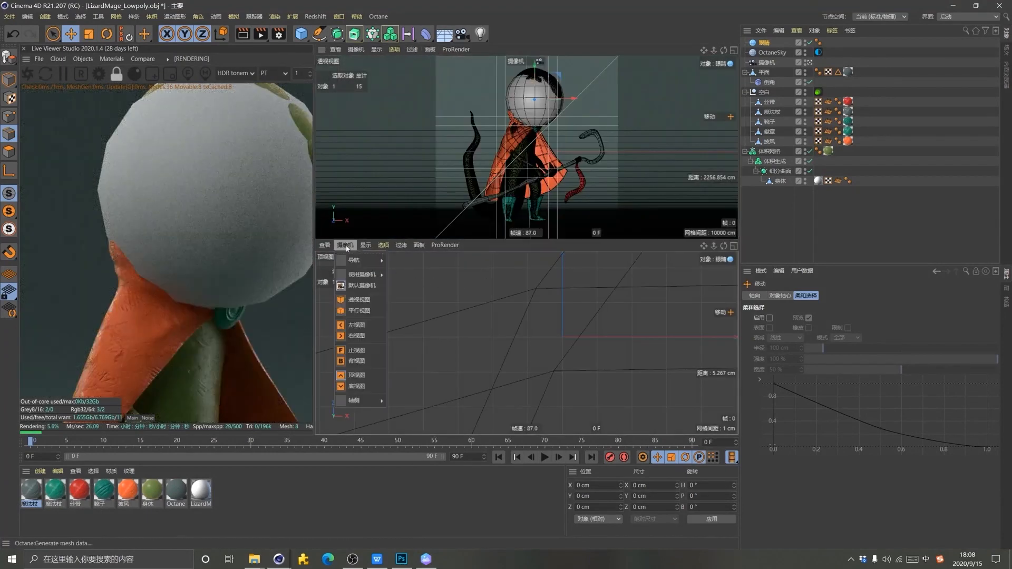
pyautogui.click(361, 247)
pyautogui.click(348, 246)
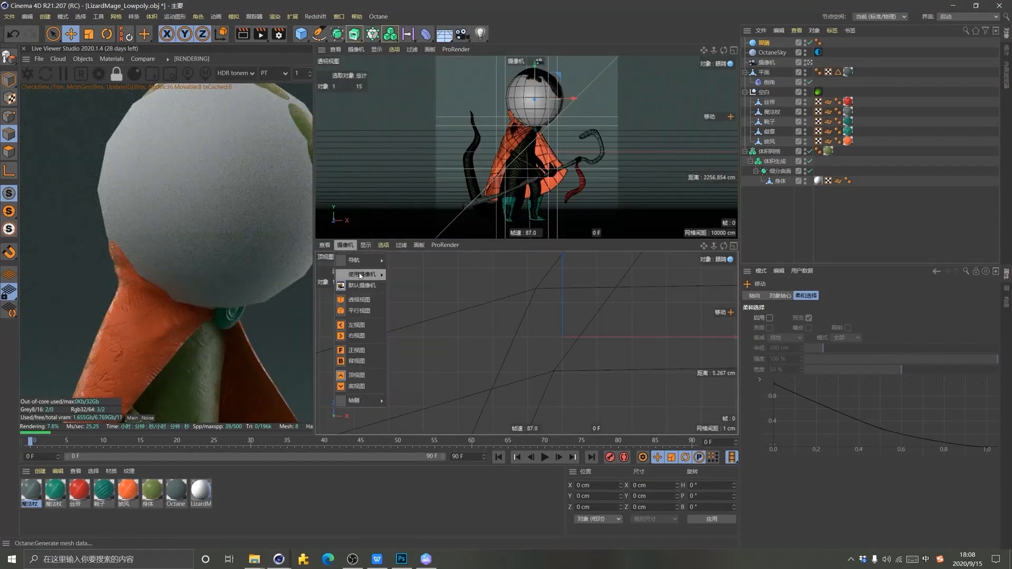
pyautogui.click(359, 299)
pyautogui.click(365, 245)
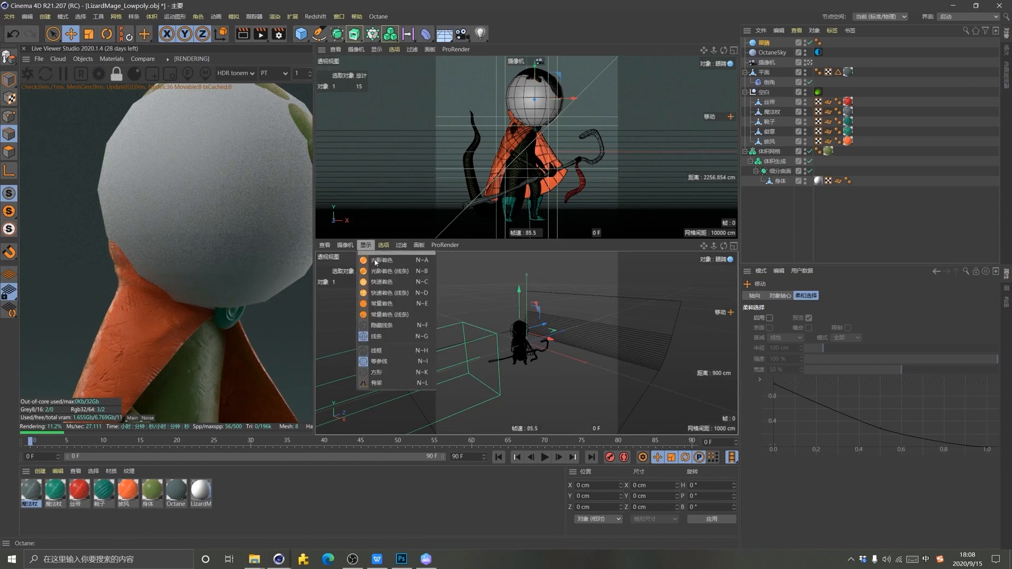
pyautogui.click(420, 280)
# Scale down the 眼睛 sphere and position it in the eye socket on the side of the lizard's head
pyautogui.scroll(10, 519, 340)
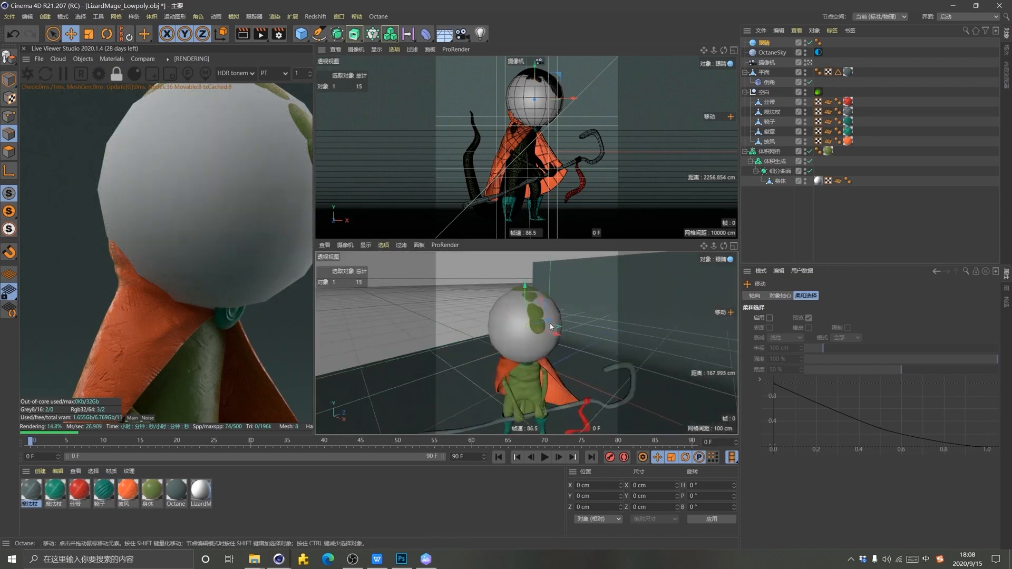
pyautogui.keyDown('alt'); pyautogui.moveTo(530, 340); pyautogui.dragTo(563, 340); pyautogui.keyUp('alt')
pyautogui.press('t')
pyautogui.press('e')
pyautogui.scroll(8, 505, 345)
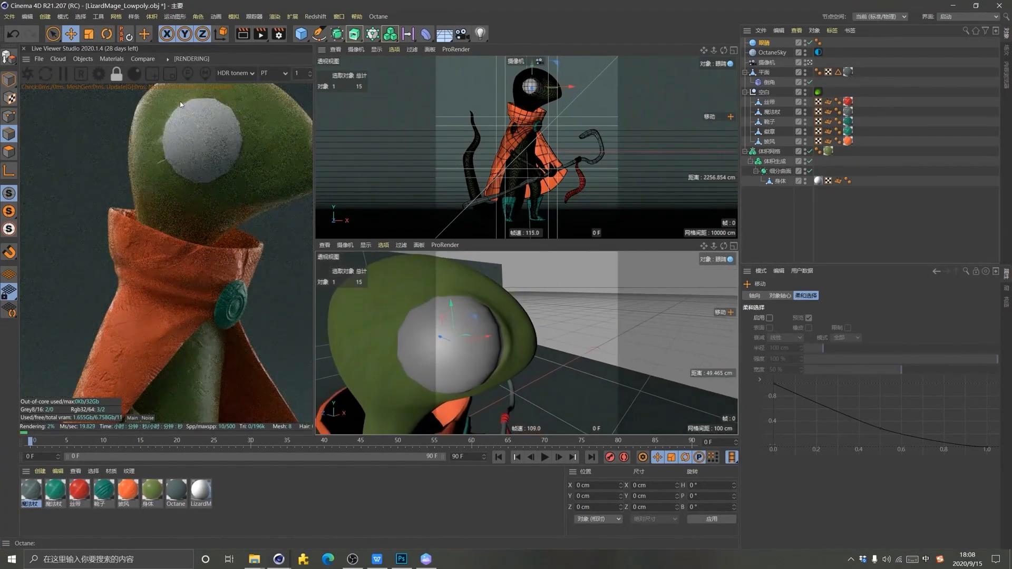
# Shrink the 眼睛 sphere to a radius of about 12.3 cm and recentre it in the lizard's eye socket
pyautogui.moveTo(482, 336); pyautogui.dragTo(489, 337)
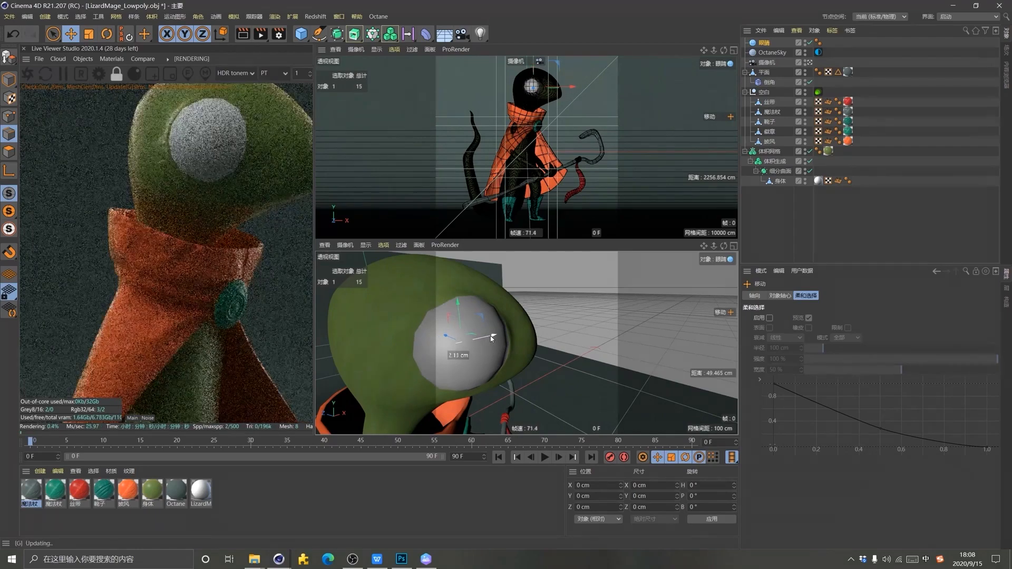
pyautogui.click(88, 33)
pyautogui.moveTo(564, 320); pyautogui.dragTo(505, 364)
pyautogui.click(71, 34)
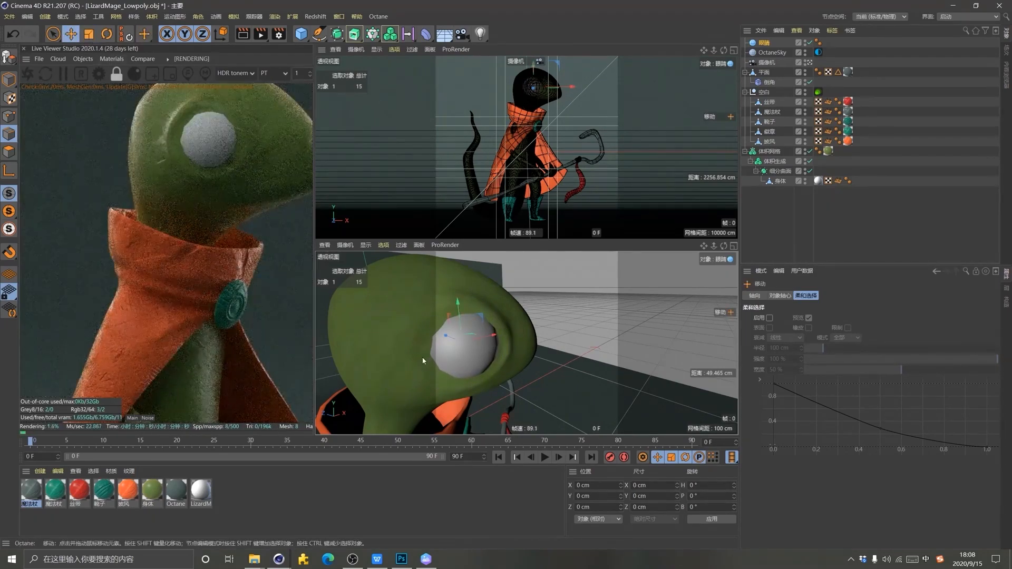
pyautogui.keyDown('alt'); pyautogui.moveTo(423, 360); pyautogui.dragTo(442, 373); pyautogui.keyUp('alt')
pyautogui.moveTo(429, 327); pyautogui.dragTo(487, 350)
# Set the 眼睛 sphere's segments to 96 and nudge it slightly towards the snout
pyautogui.click(764, 43)
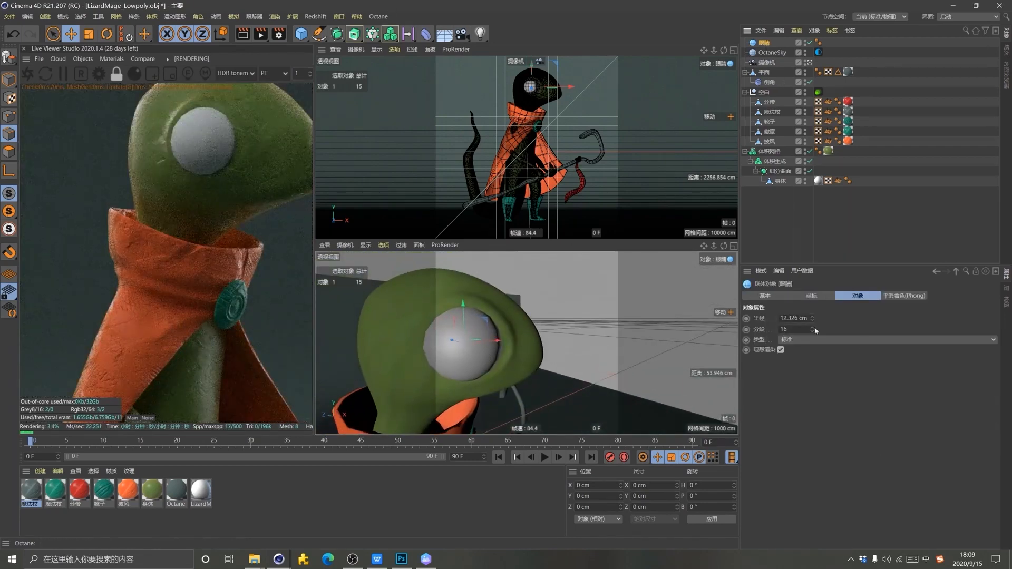
pyautogui.write('4')
pyautogui.press('Return')
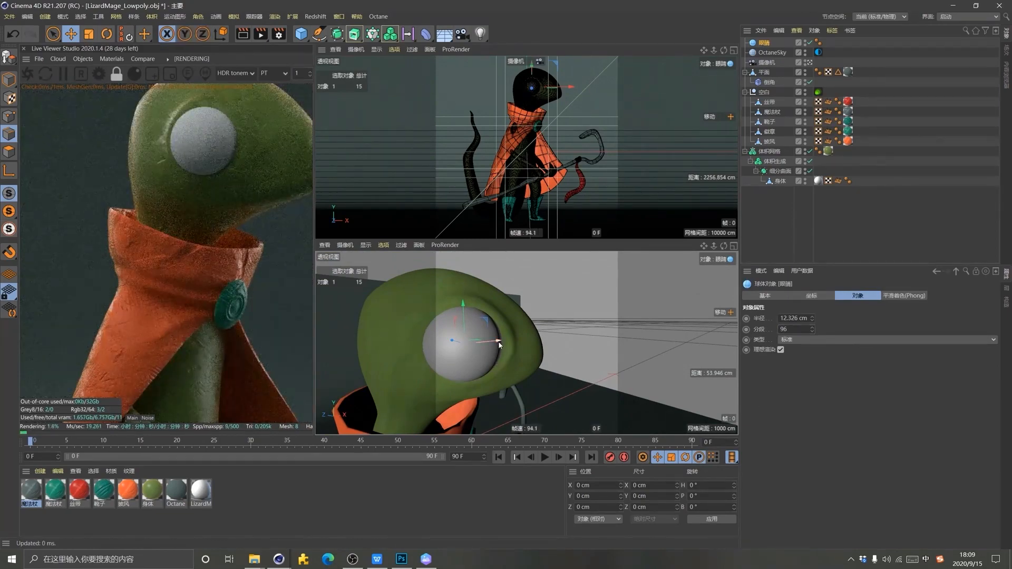
pyautogui.moveTo(499, 342); pyautogui.dragTo(501, 342)
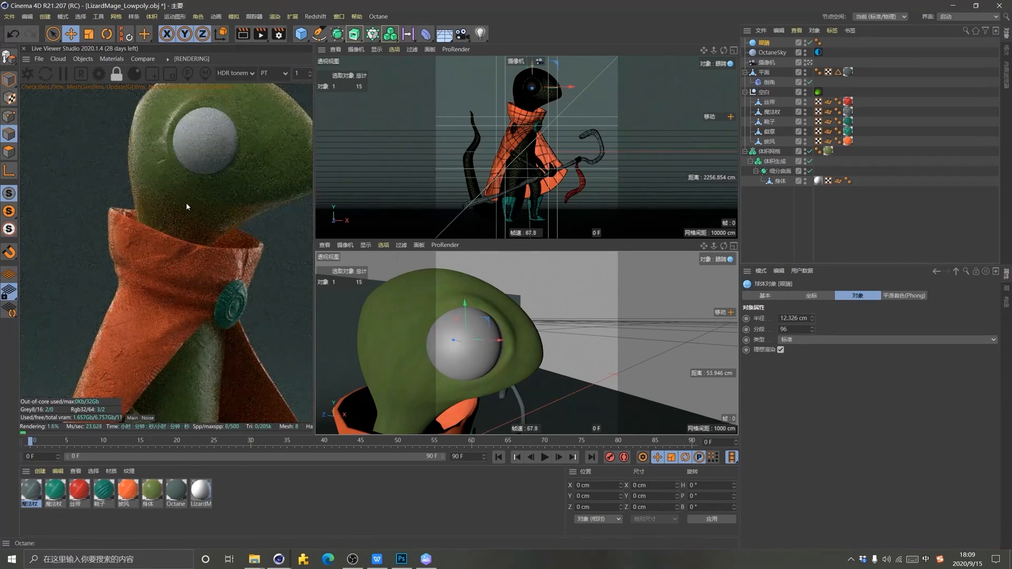
# Duplicate the dark grey 魔法杖 staff material and apply the copy to the 眼睛 sphere
pyautogui.click(38, 494)
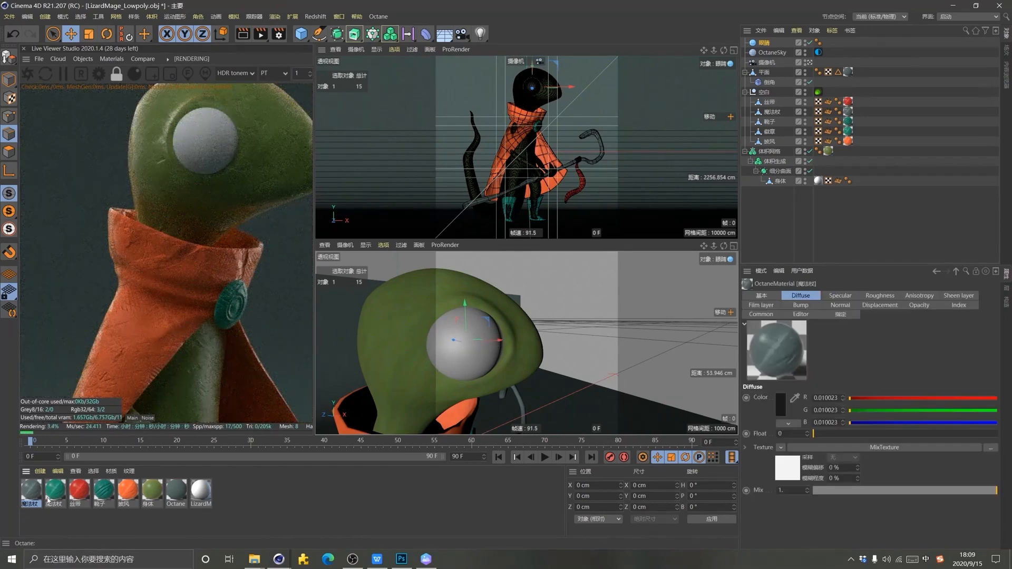
pyautogui.keyDown('ctrl'); pyautogui.moveTo(29, 494); pyautogui.dragTo(28, 494); pyautogui.keyUp('ctrl')
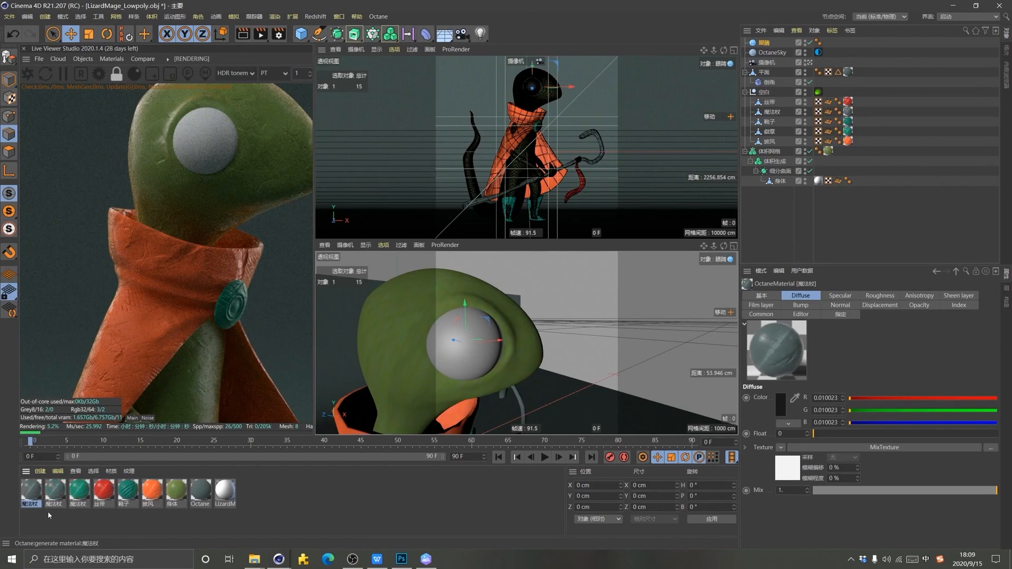
pyautogui.click(48, 517)
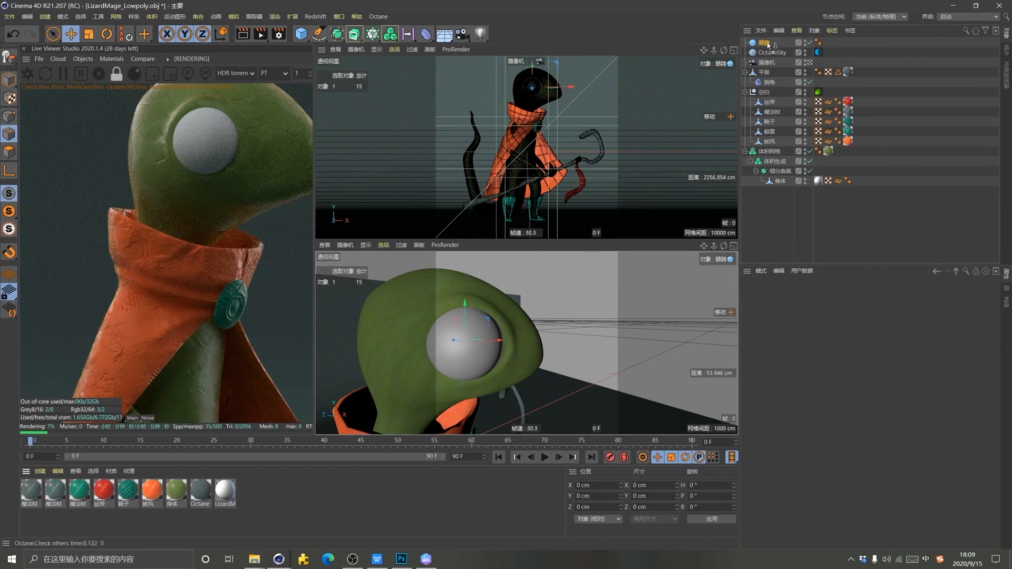
pyautogui.moveTo(769, 45); pyautogui.dragTo(768, 45)
pyautogui.click(36, 494)
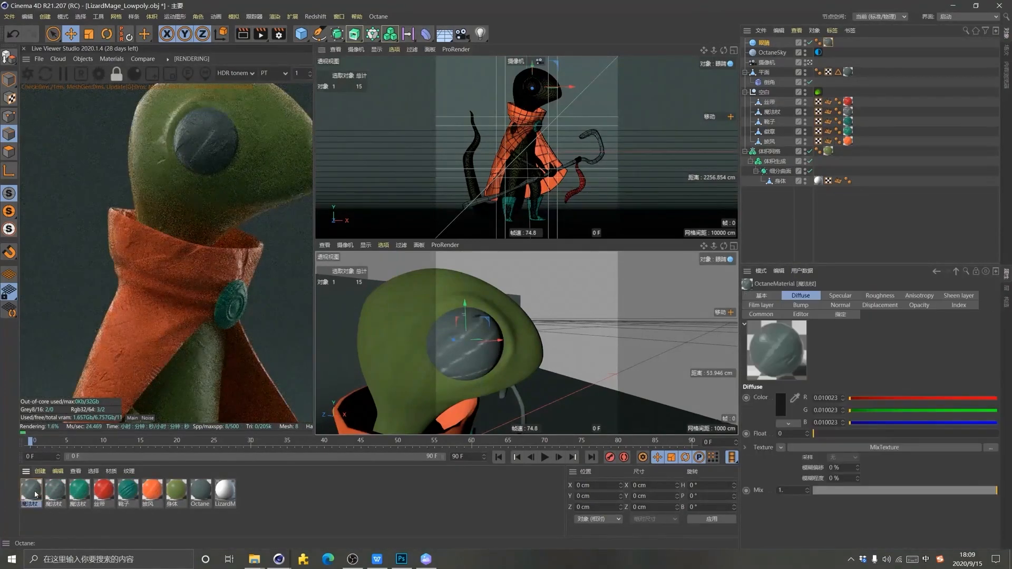
# In the eye material's node graph, set the grey RgbSpectrum colour to 81% saturation and 24% value
pyautogui.doubleClick(35, 494)
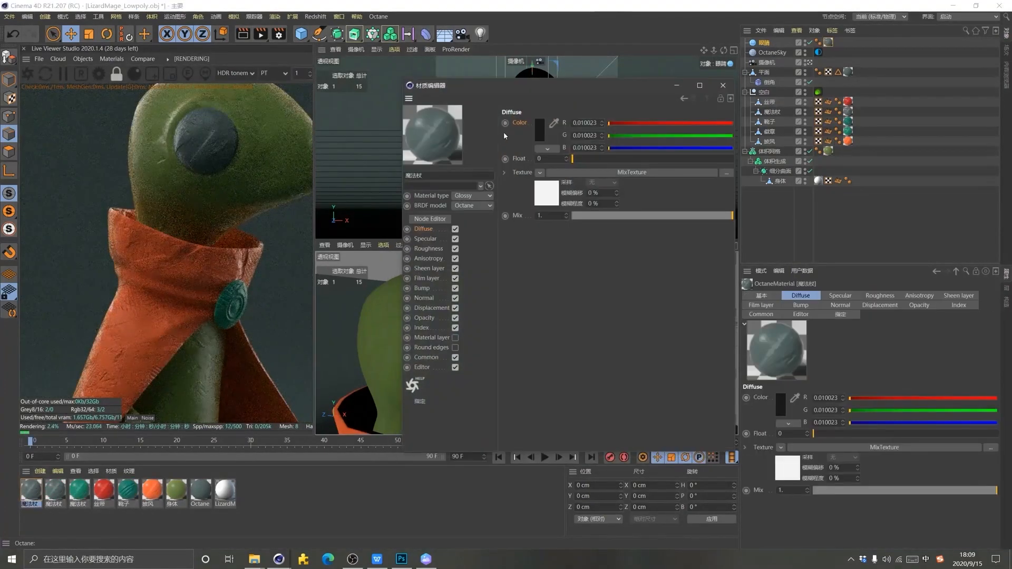
pyautogui.click(429, 219)
pyautogui.scroll(5, 618, 314)
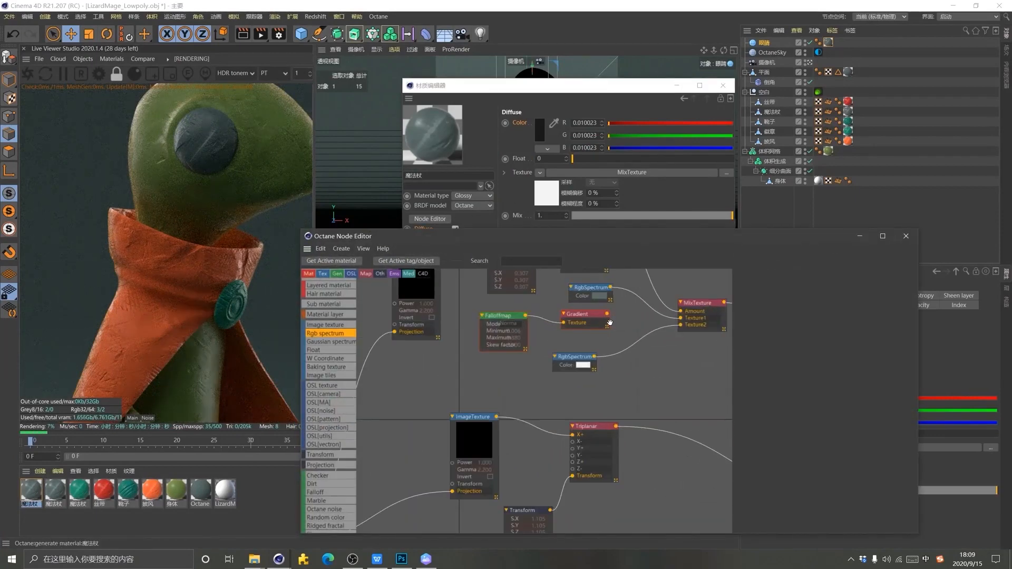
pyautogui.click(595, 290)
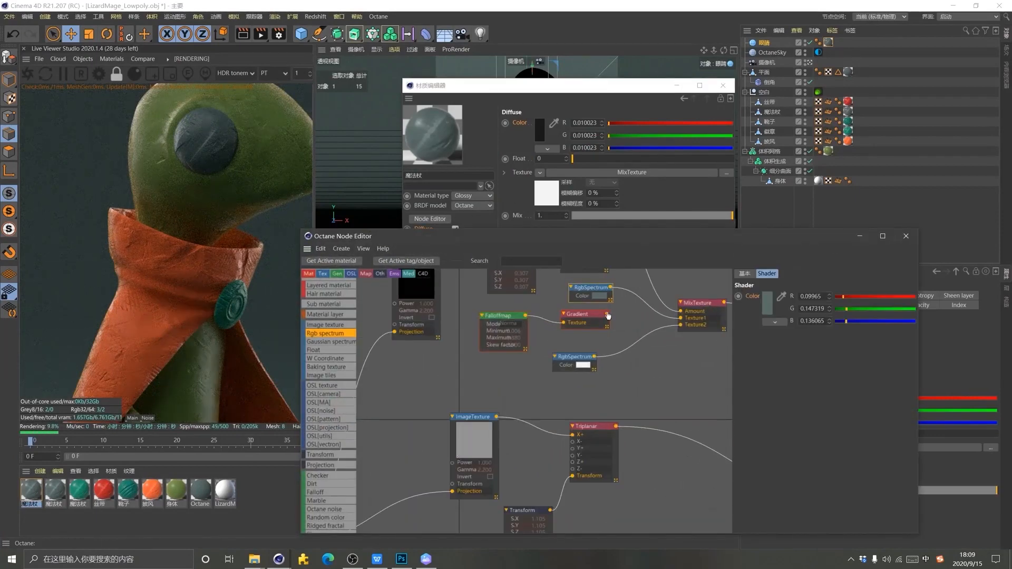
pyautogui.click(767, 304)
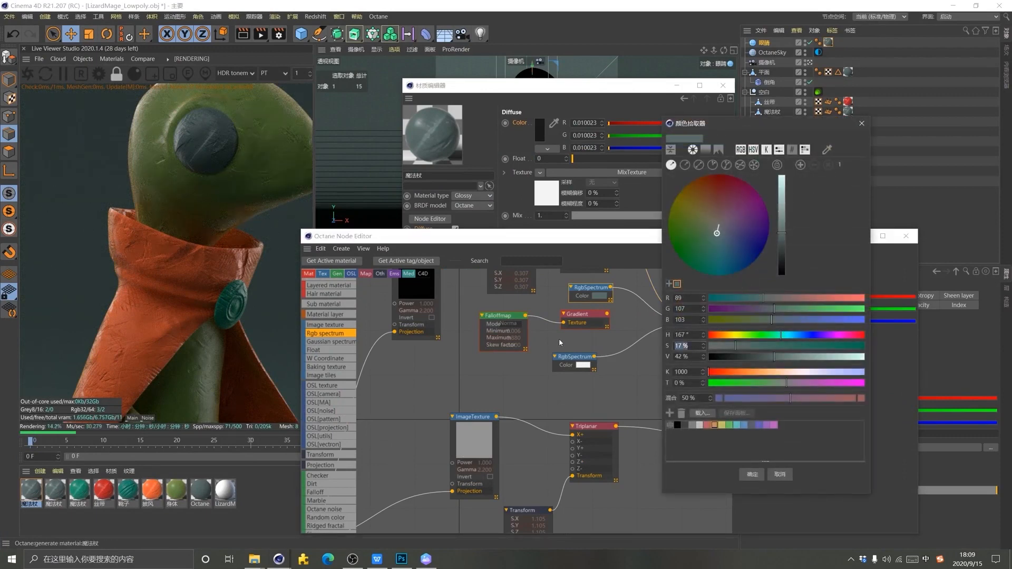
pyautogui.write('81')
pyautogui.press('Tab')
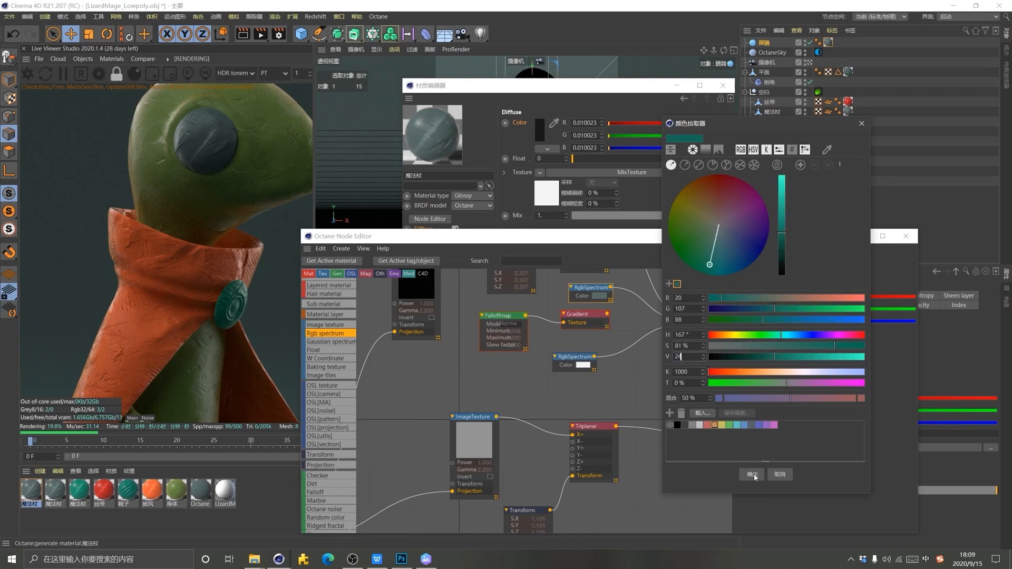
pyautogui.write('24')
pyautogui.click(753, 475)
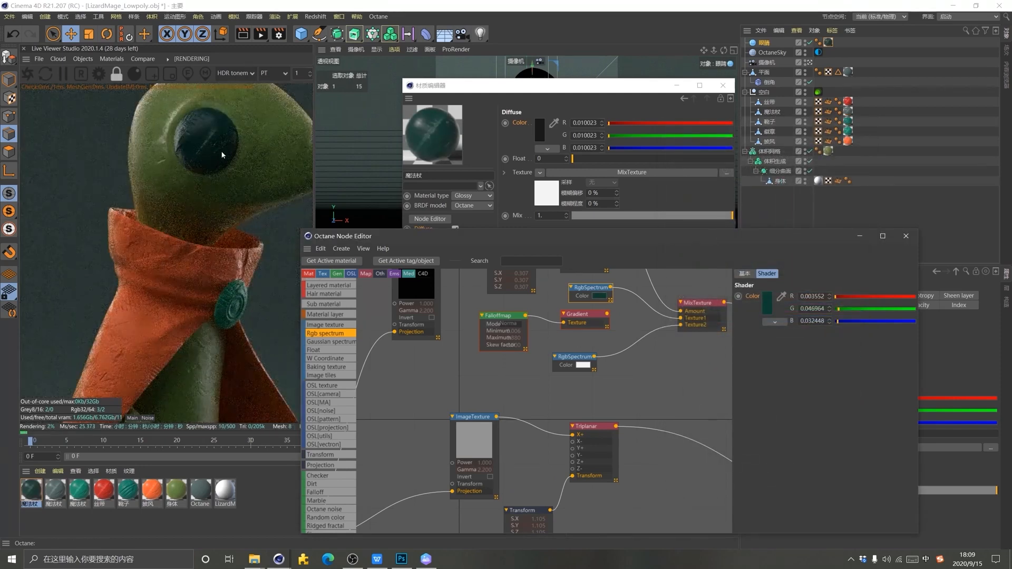
# Bring CLAY_bonus_map_01_NM.PSD from the tex folder into the eye material's node graph as the normal texture
pyautogui.scroll(-5, 580, 378)
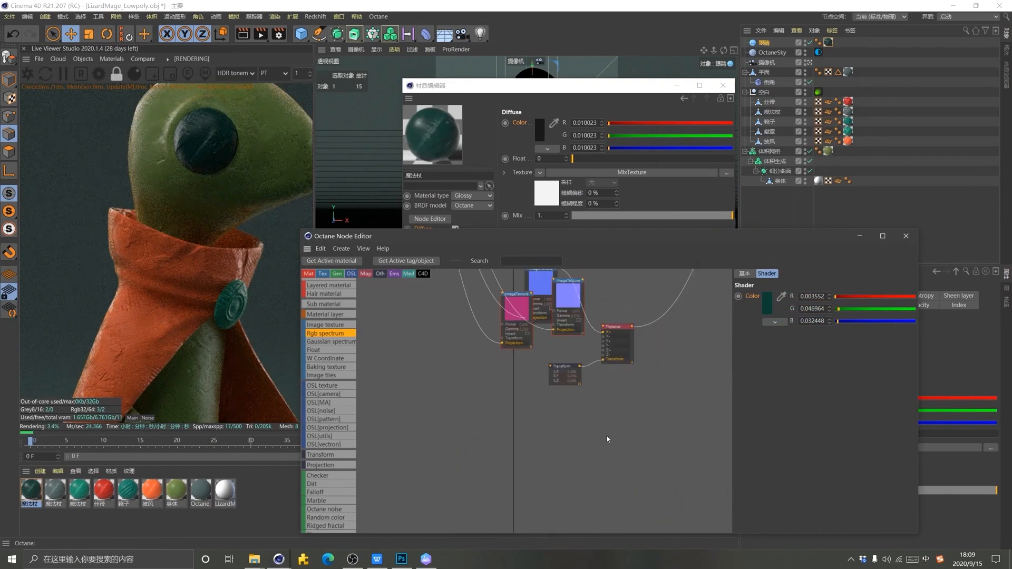
pyautogui.scroll(3, 608, 411)
pyautogui.hotkey('alt', 'Tab')
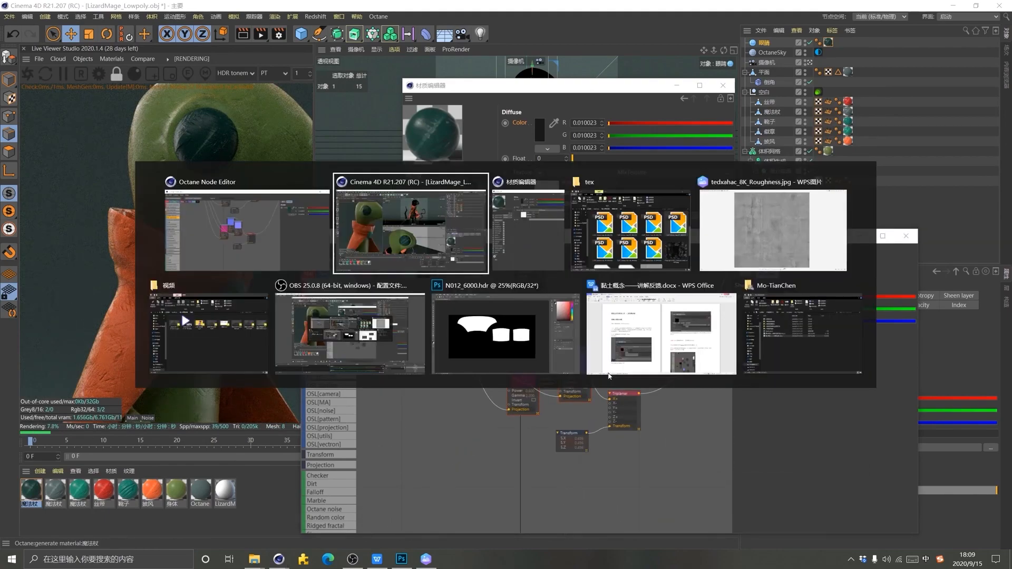
pyautogui.hotkey('alt', 'Tab')
pyautogui.hotkey('alt', 'Tab')
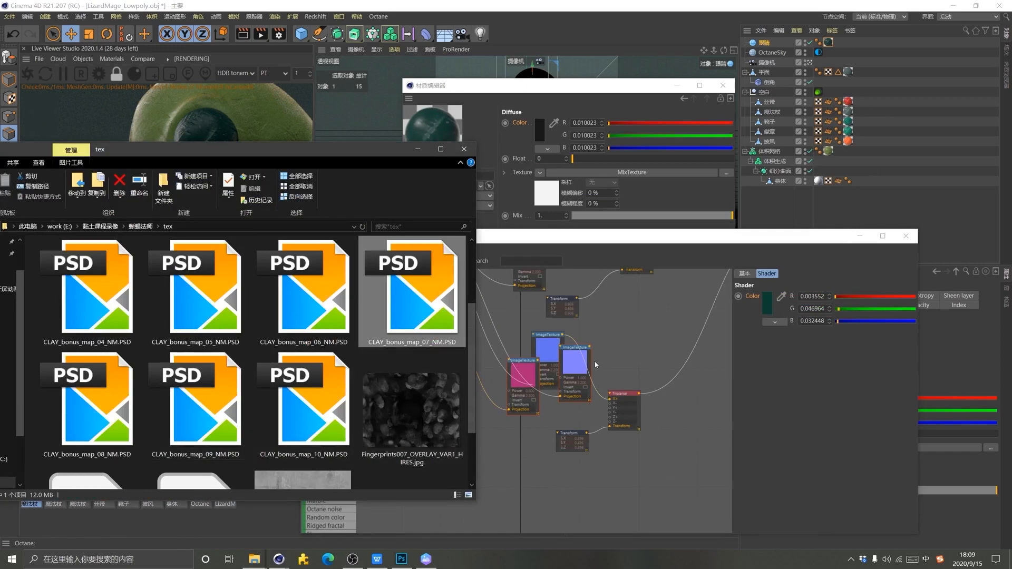
pyautogui.scroll(1, 275, 371)
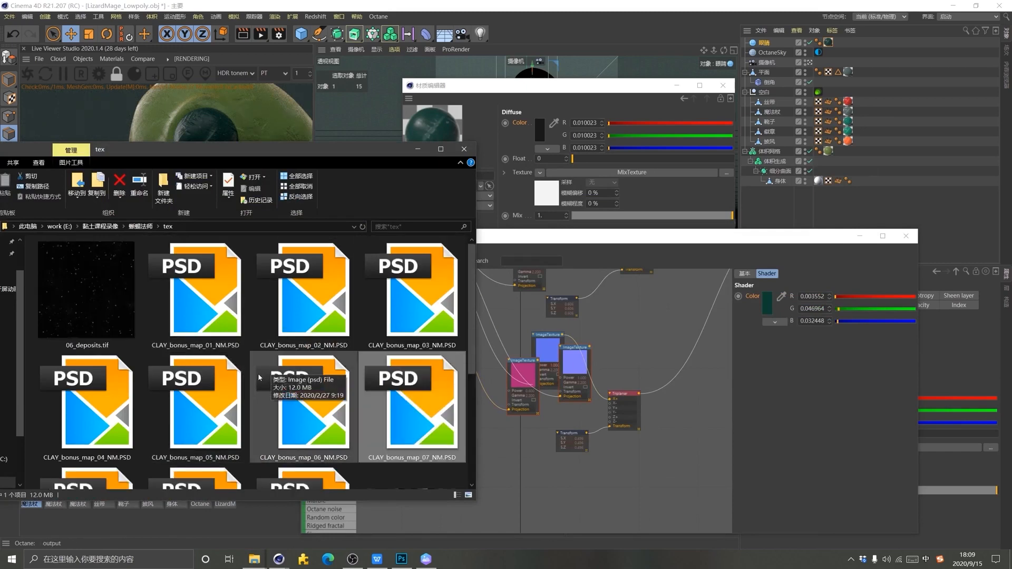
pyautogui.moveTo(195, 290); pyautogui.dragTo(584, 327)
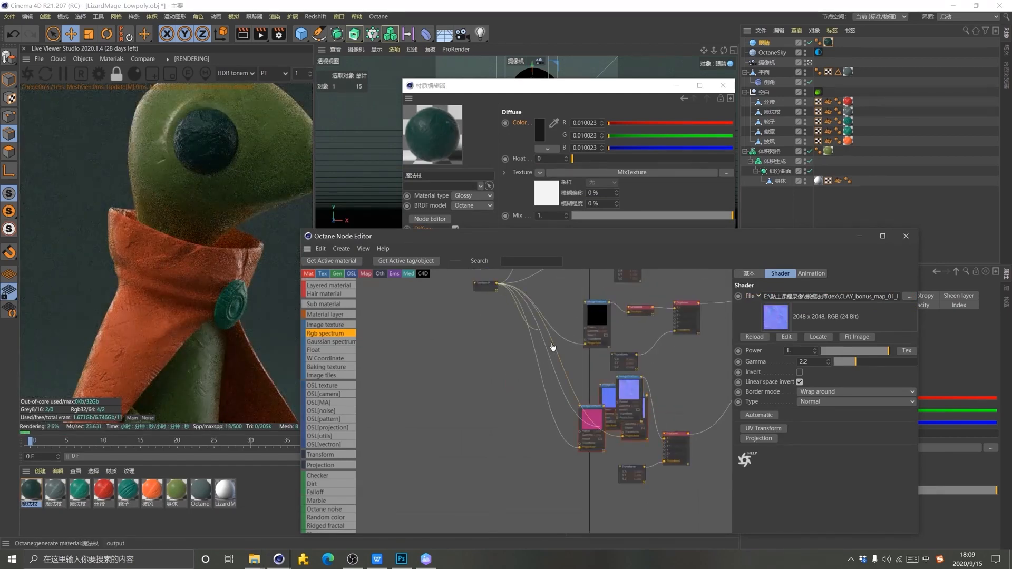
# Delete the three old image textures beside the normal Triplanar and place the new clay map in their spot
pyautogui.moveTo(629, 377); pyautogui.dragTo(683, 368)
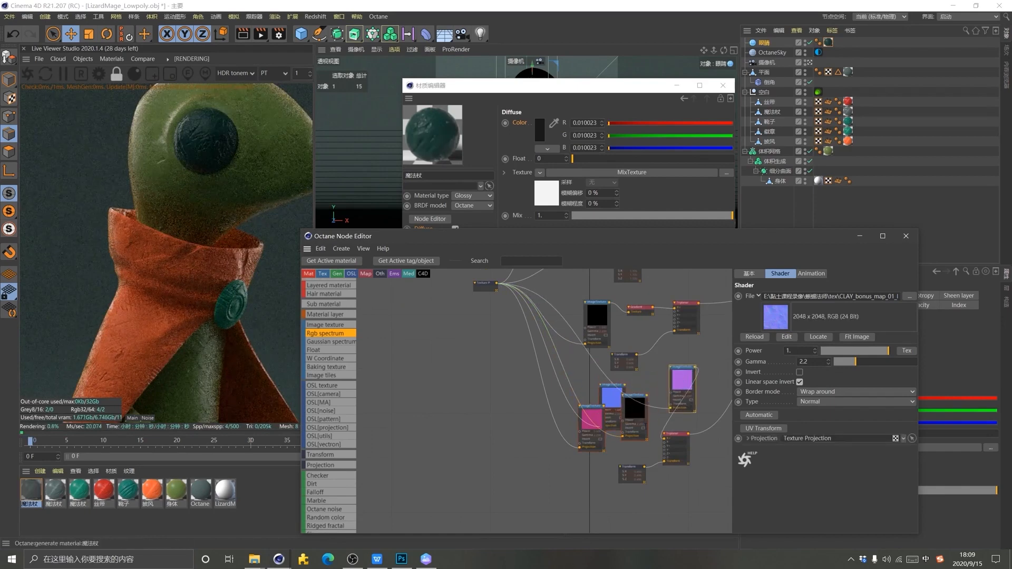
pyautogui.moveTo(653, 456); pyautogui.dragTo(575, 381)
pyautogui.press('Delete')
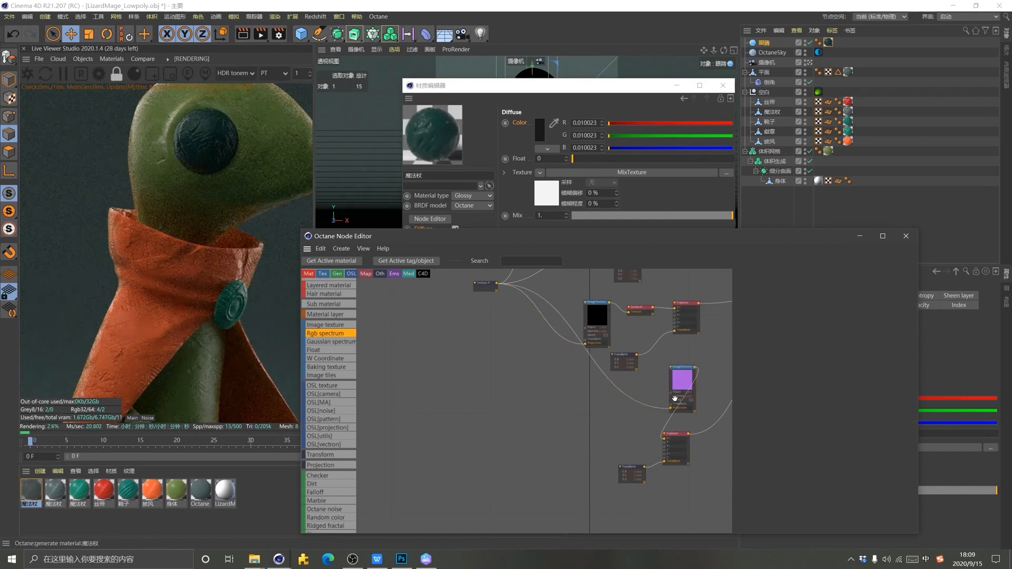
pyautogui.moveTo(673, 389); pyautogui.dragTo(600, 420)
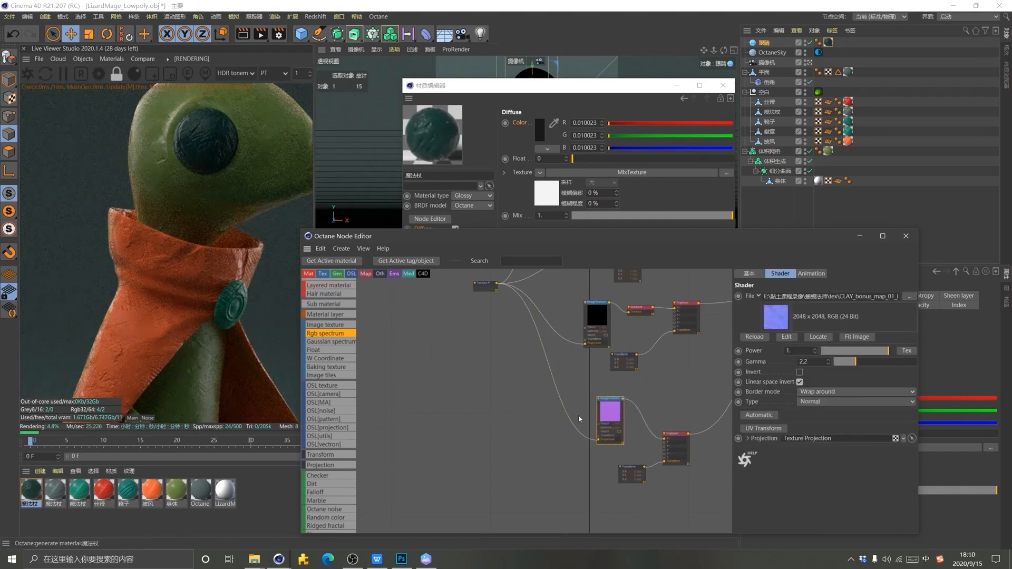
# Scale the normal map's Transform to about 0.283 and set its ImageTexture power to 0.6
pyautogui.click(640, 466)
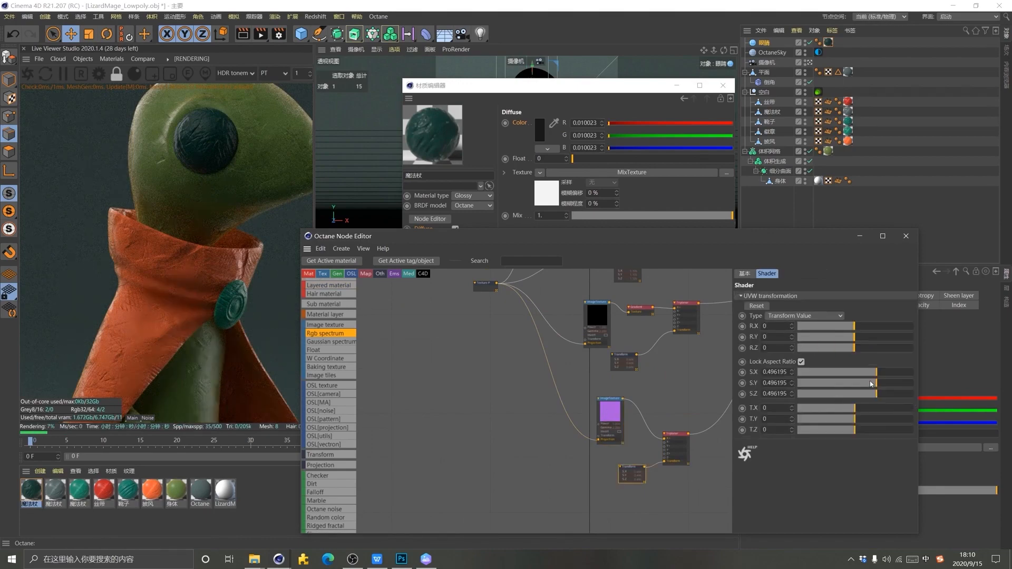
pyautogui.moveTo(871, 384); pyautogui.dragTo(867, 375)
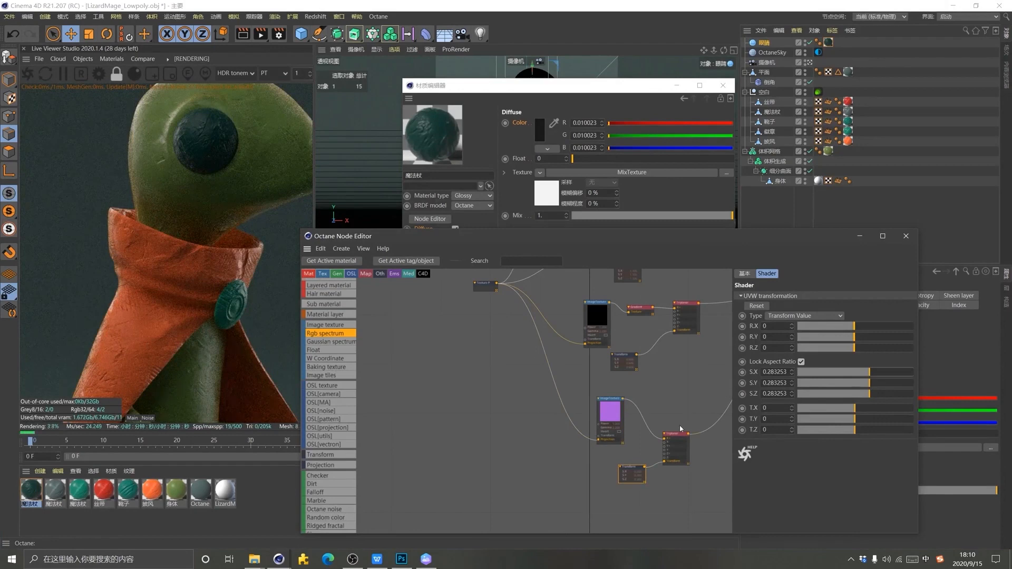
pyautogui.click(619, 419)
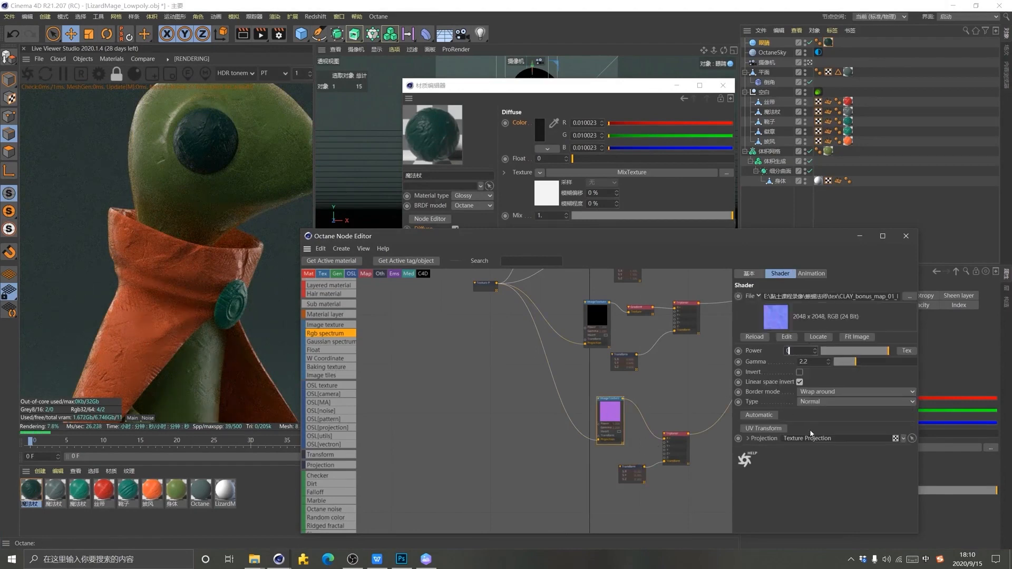
pyautogui.write('0.6')
pyautogui.press('Return')
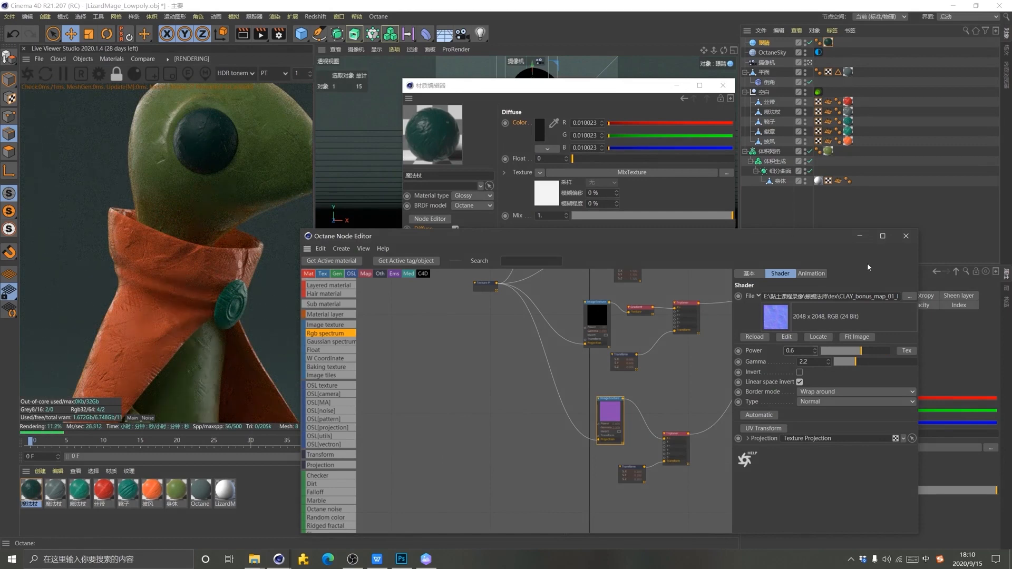
# Solo the Triplanar node fed by the Gradient to inspect its texture on the eye
pyautogui.scroll(3, 690, 345)
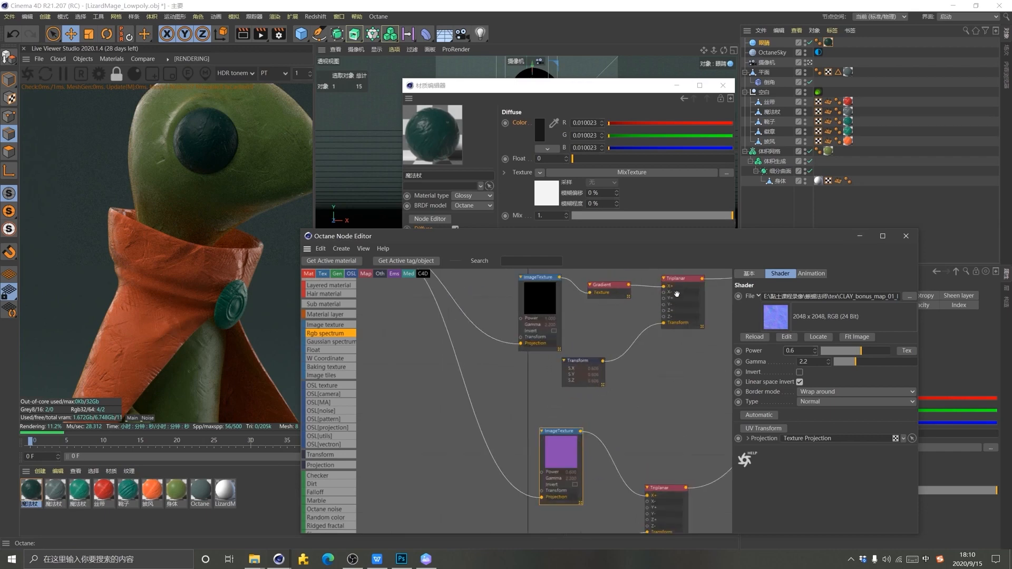
pyautogui.click(695, 287)
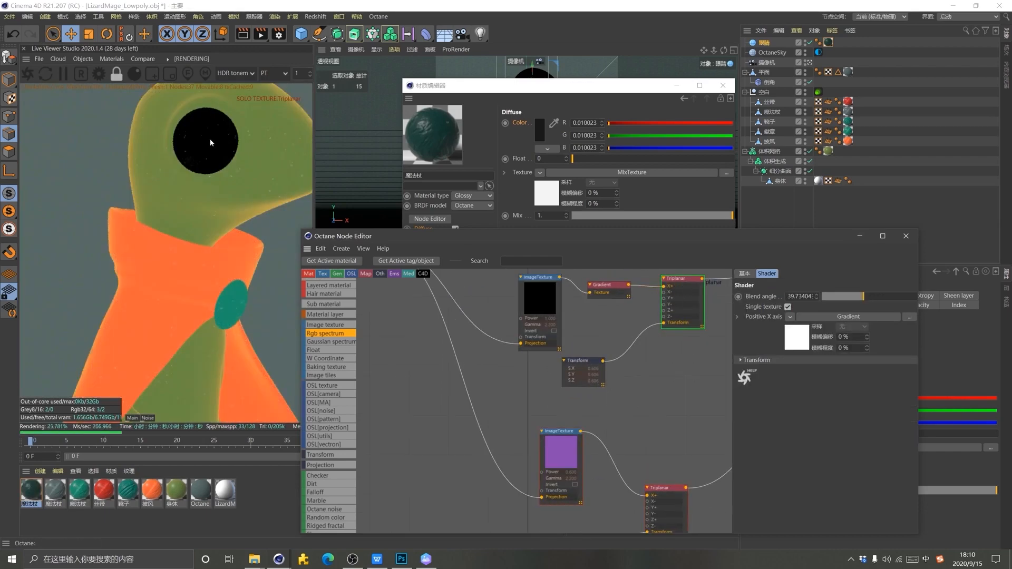
pyautogui.scroll(2, 599, 414)
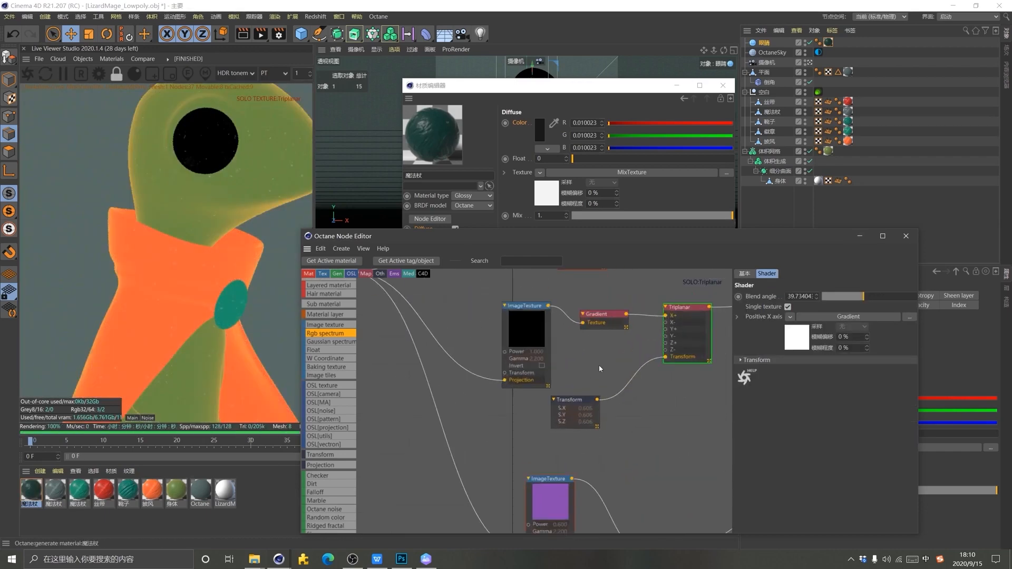
# Try scaling the soloed Triplanar's Transform up to about 1.86
pyautogui.scroll(-5, 596, 374)
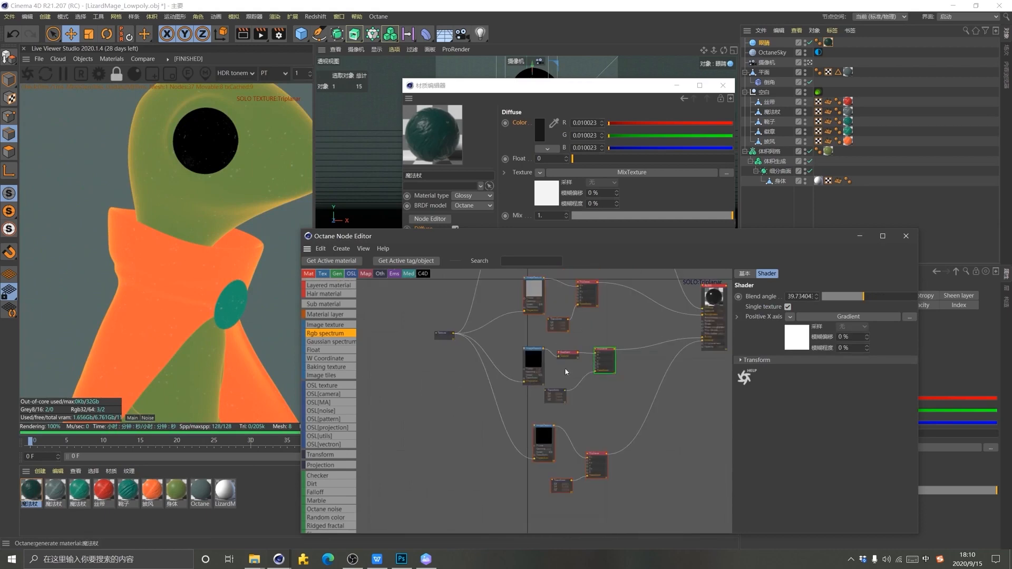
pyautogui.scroll(4, 566, 371)
pyautogui.click(546, 416)
pyautogui.moveTo(873, 376); pyautogui.dragTo(894, 373)
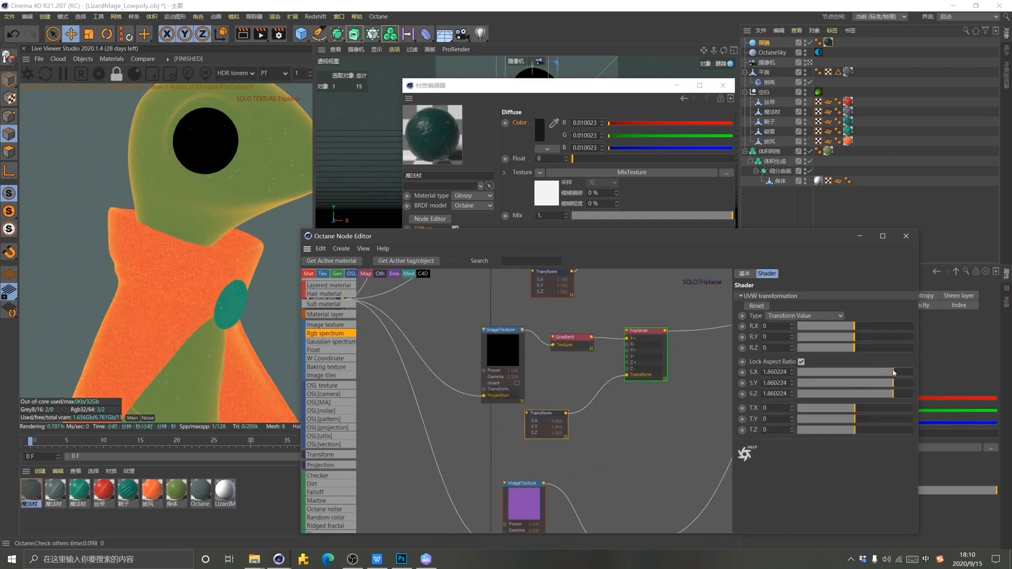
pyautogui.hotkey('ctrl', 'z')
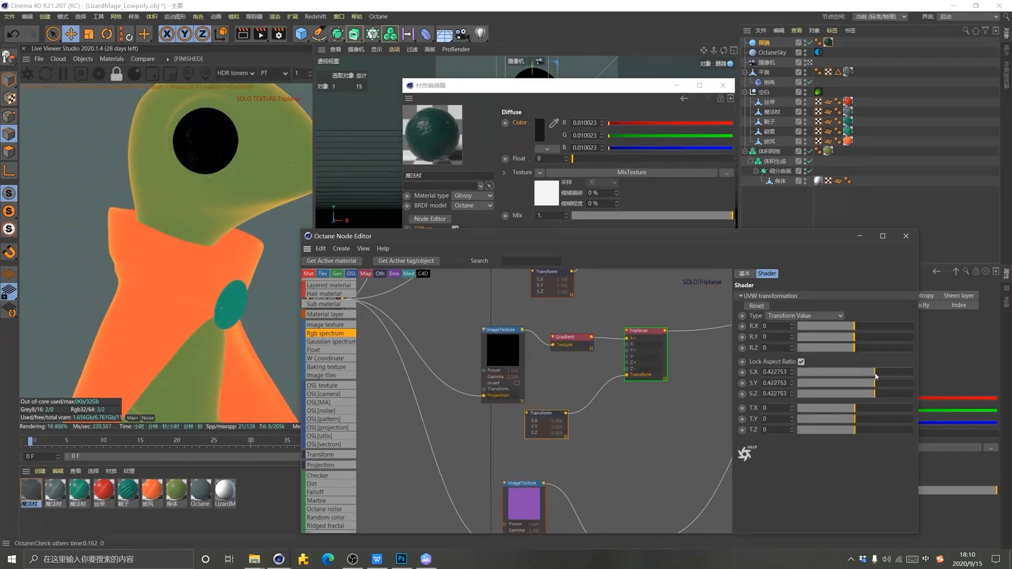
# Set the Gradient's black knot to about 6.5% and scale the Transform of the soloed Triplanar to about 0.36
pyautogui.click(571, 337)
pyautogui.click(787, 398)
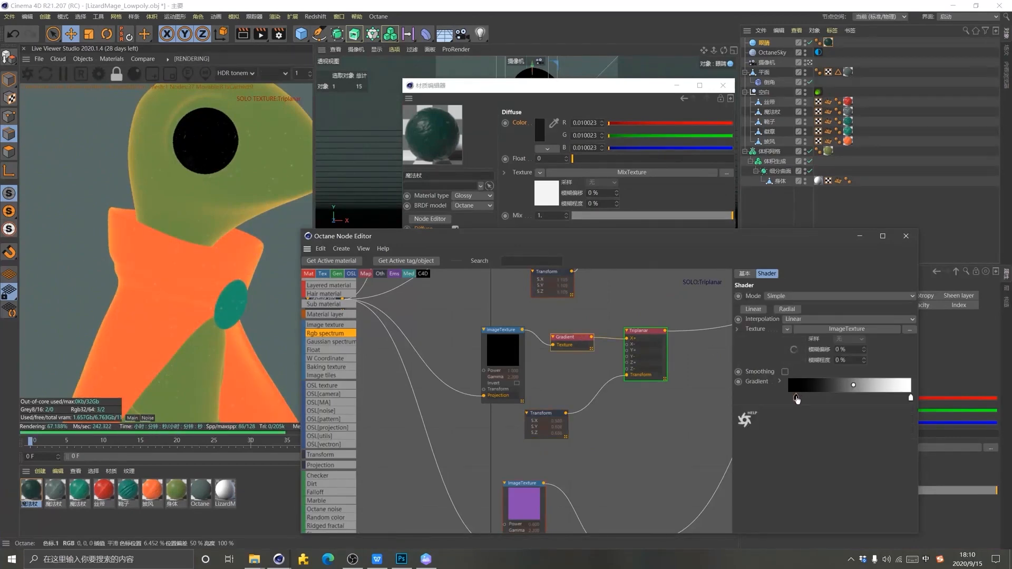
pyautogui.click(546, 413)
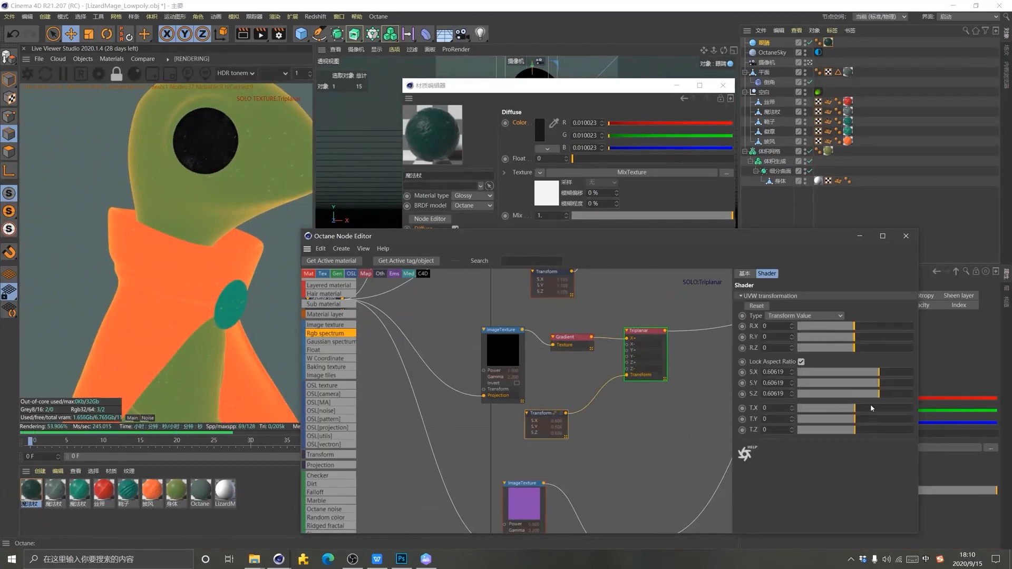
pyautogui.moveTo(879, 382)
pyautogui.mouseDown()
pyautogui.moveTo(902, 376)
pyautogui.moveTo(891, 377)
pyautogui.mouseUp()
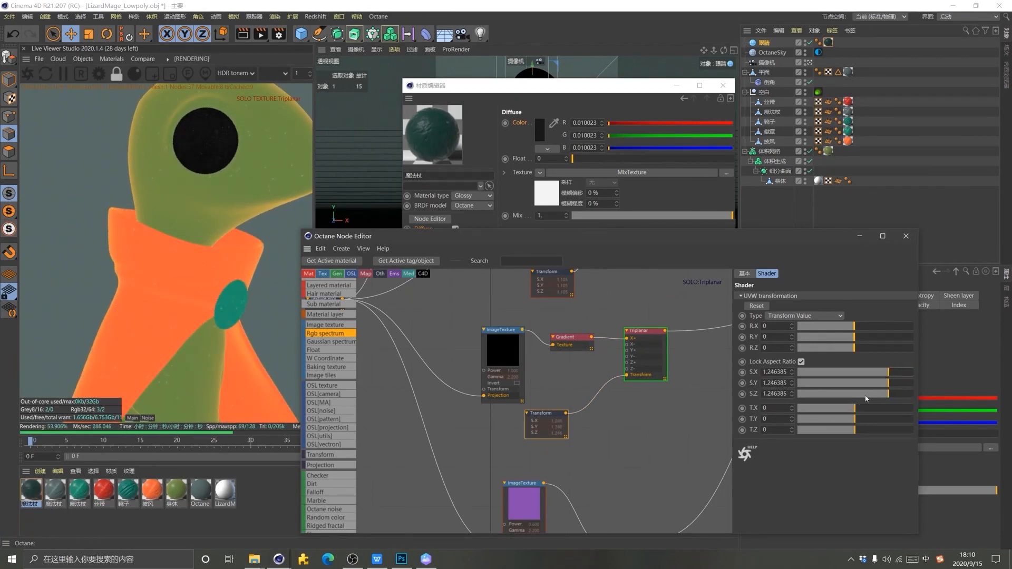
pyautogui.moveTo(883, 375); pyautogui.dragTo(871, 380)
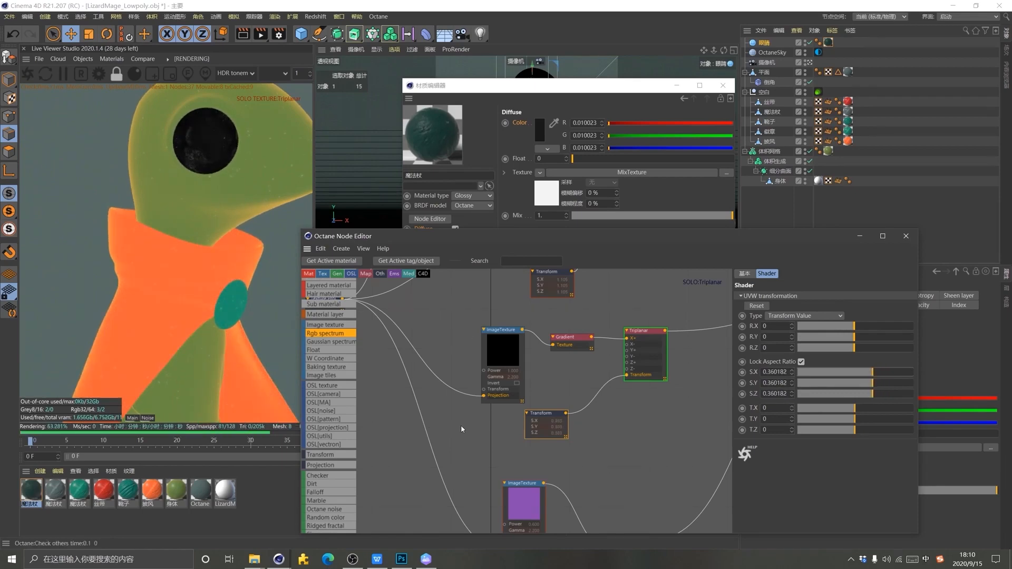
# Disable solo on the eye material's Triplanar and close the node editor and the material editor
pyautogui.scroll(-2, 462, 422)
pyautogui.scroll(-2, 462, 421)
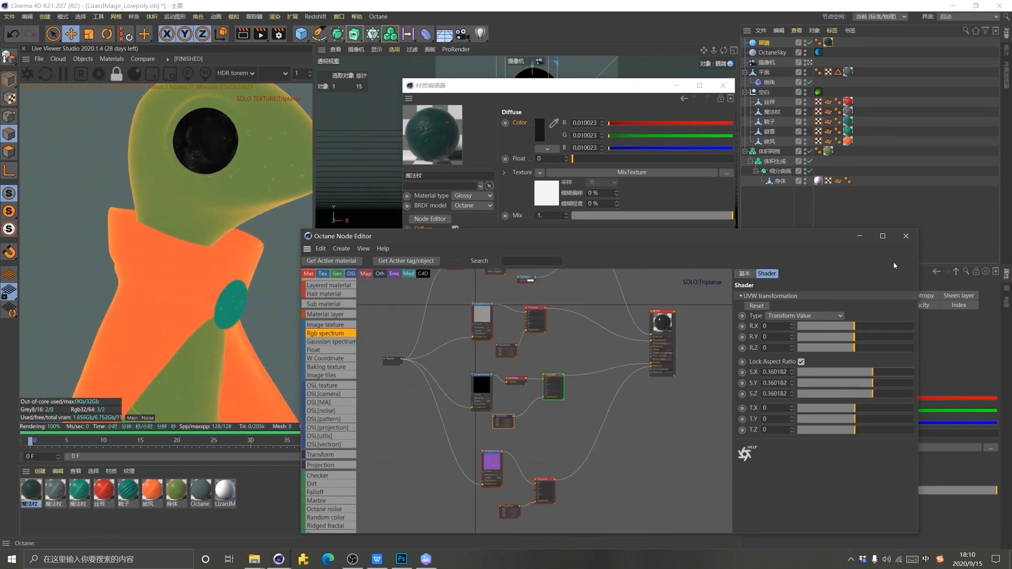
pyautogui.rightClick(552, 374)
pyautogui.click(561, 380)
pyautogui.click(569, 356)
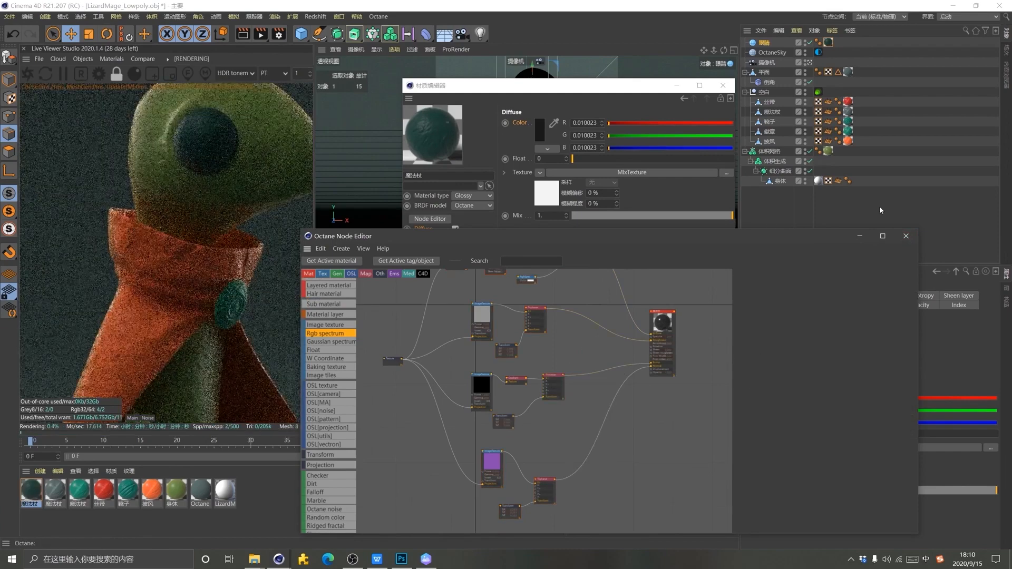
pyautogui.click(903, 238)
pyautogui.click(722, 85)
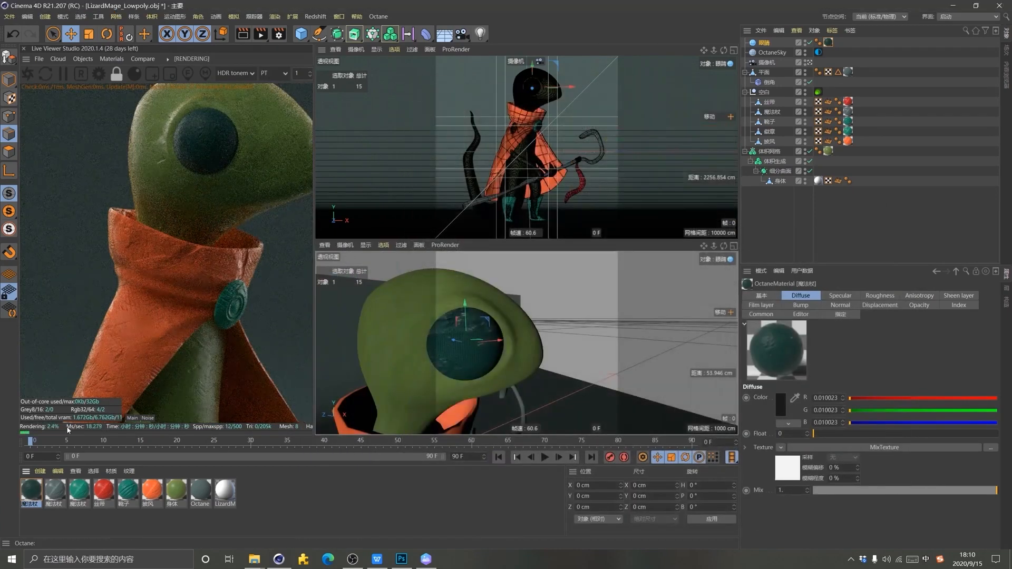
# Rename the dark teal eye material 眼睛 and the green badge material 徽章
pyautogui.doubleClick(34, 505)
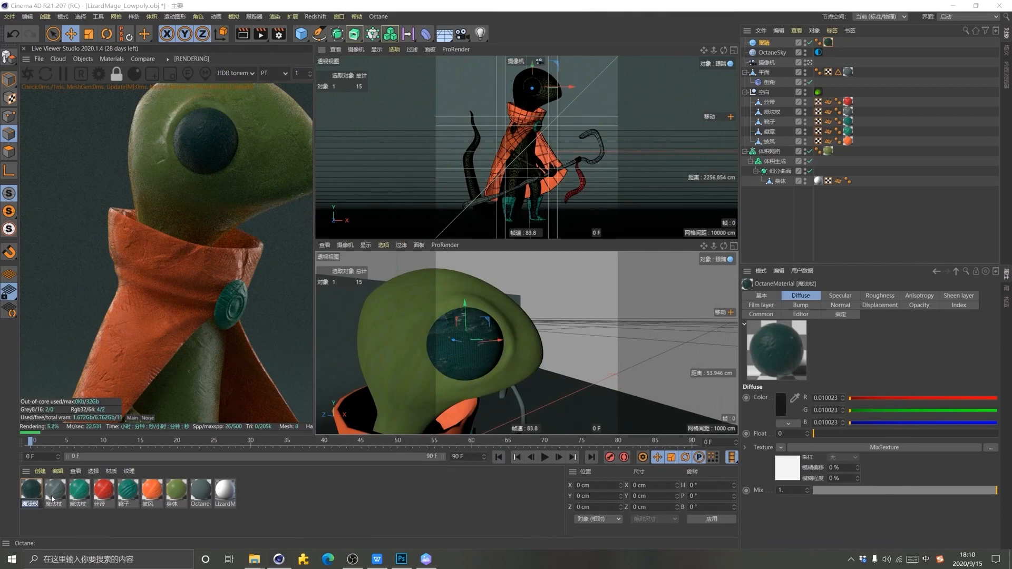
pyautogui.write('眼睛')
pyautogui.press('Return')
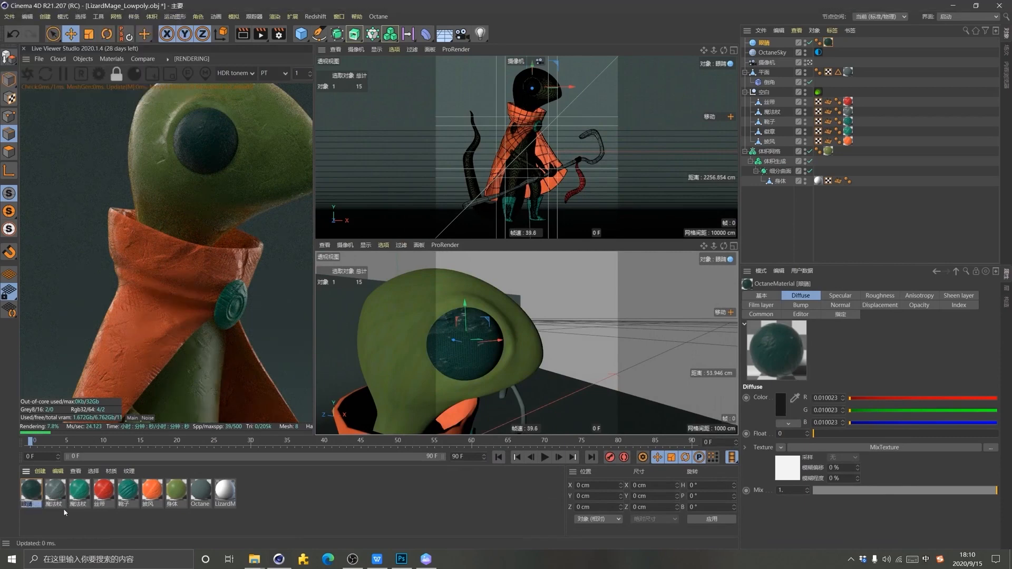
pyautogui.doubleClick(78, 504)
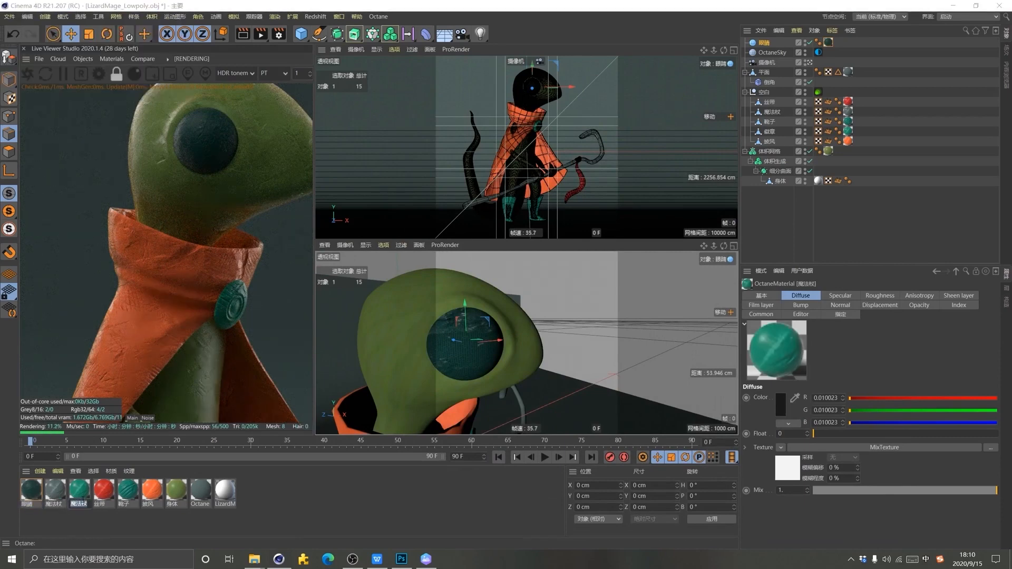
pyautogui.write('徽章')
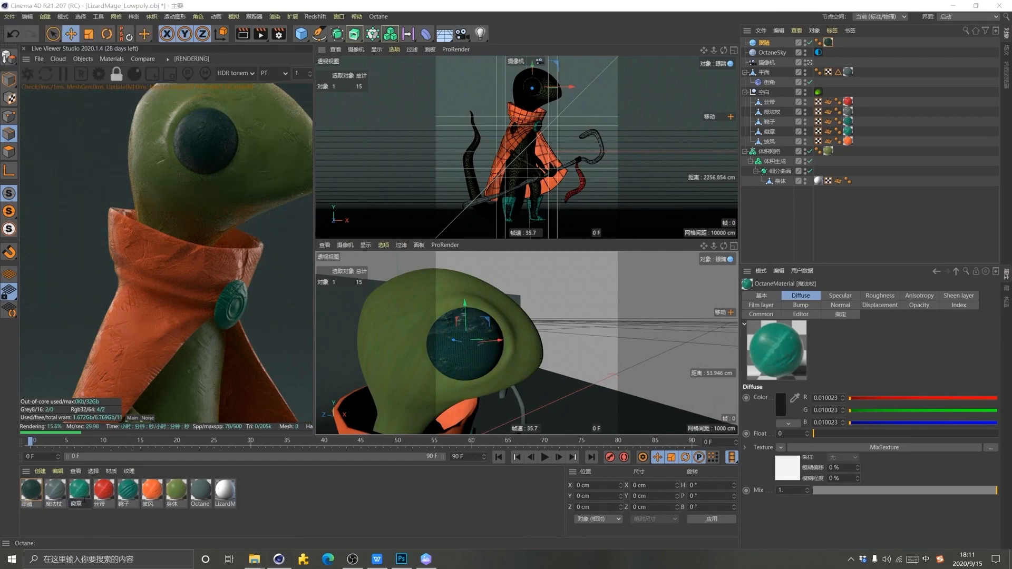
pyautogui.press('Return')
# Open the red ribbon material's node graph and solo the Triplanar fed by the Gradient to inspect its texture on the ribbon
pyautogui.doubleClick(103, 493)
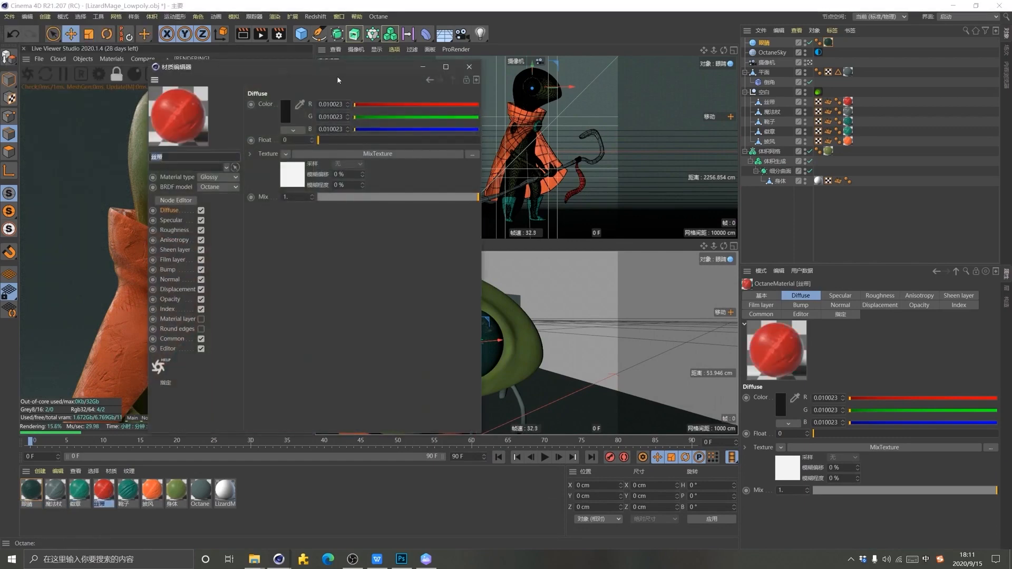
pyautogui.moveTo(242, 368); pyautogui.dragTo(113, 114, button='middle')
pyautogui.moveTo(185, 281); pyautogui.dragTo(117, 232, button='middle')
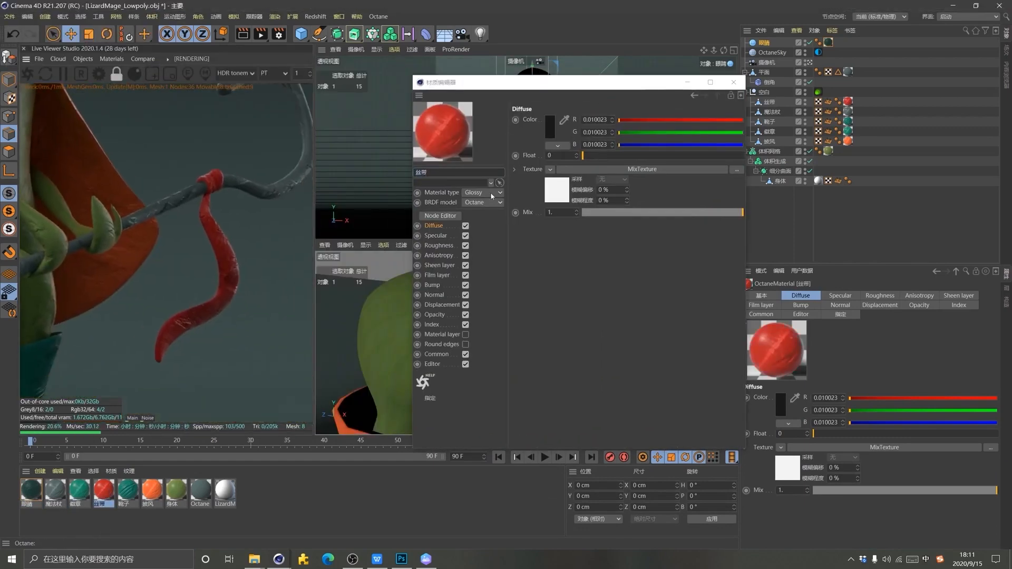
pyautogui.click(436, 217)
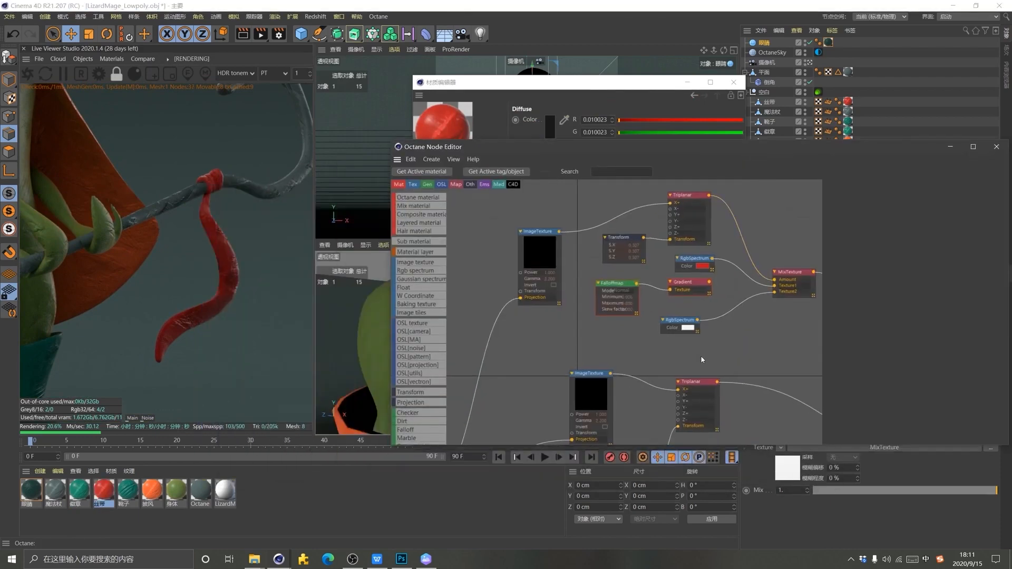
pyautogui.moveTo(707, 392); pyautogui.dragTo(730, 349, button='middle')
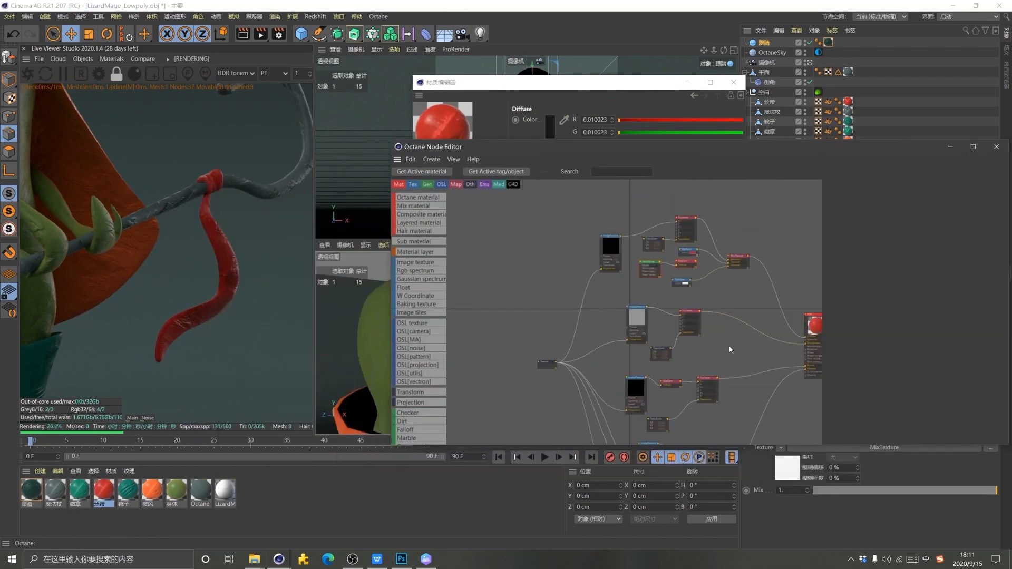
pyautogui.scroll(2, 714, 391)
pyautogui.rightClick(712, 387)
pyautogui.click(736, 416)
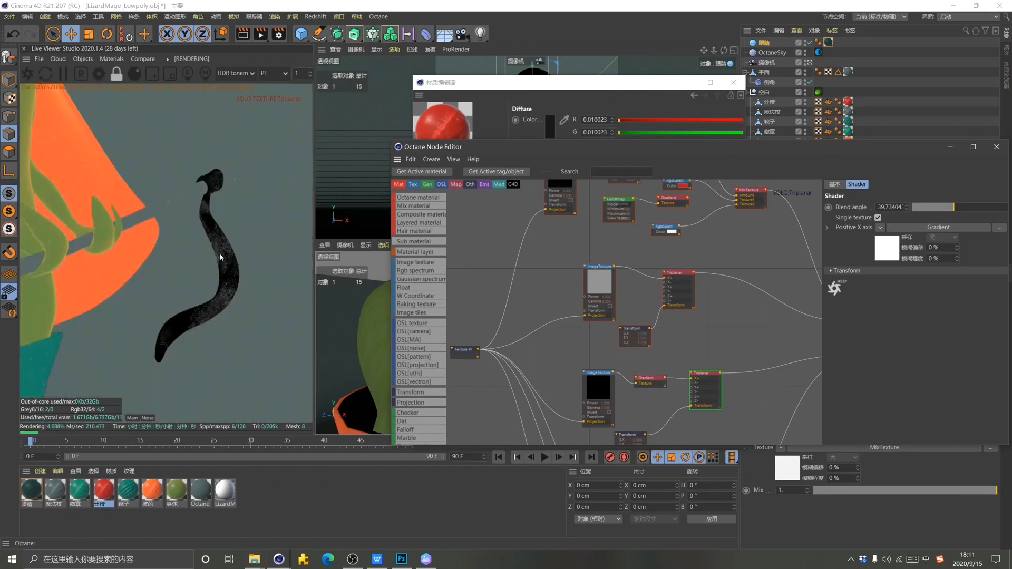
# Solo the Triplanar fed by the grey ImageTexture and scale its Transform to about 0.58
pyautogui.rightClick(680, 276)
pyautogui.click(706, 304)
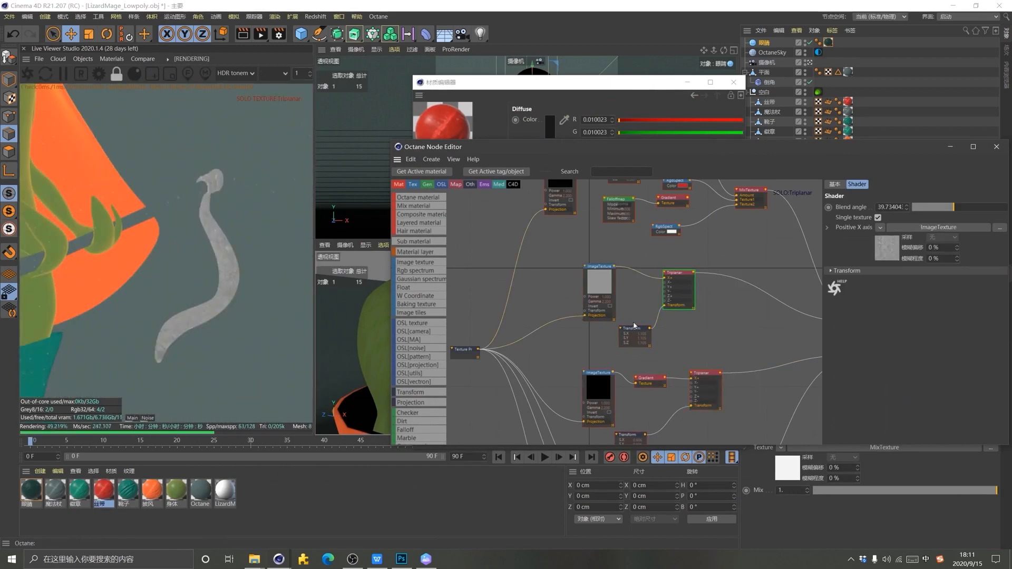
pyautogui.click(635, 334)
pyautogui.moveTo(973, 285); pyautogui.dragTo(968, 287)
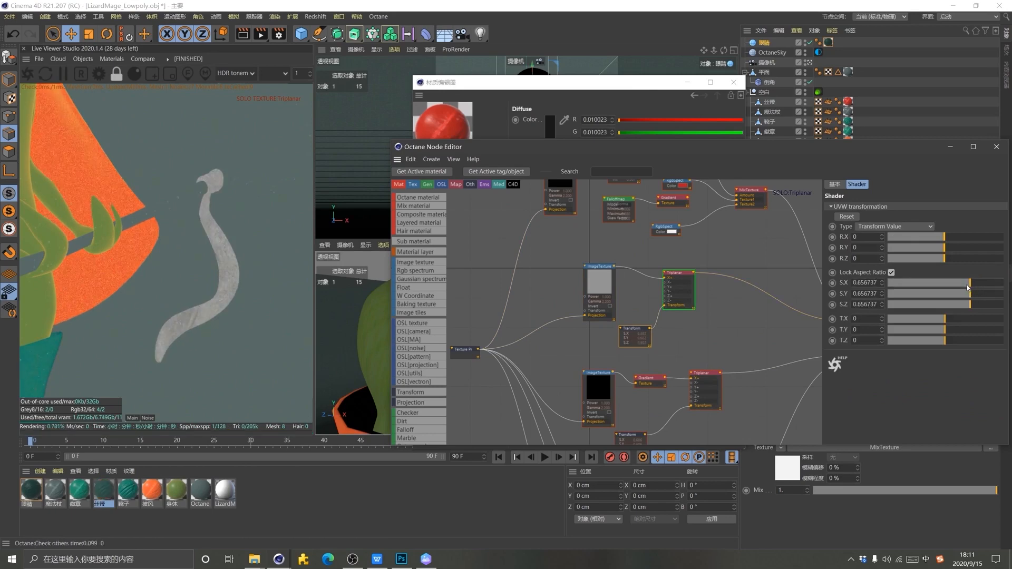
# With the ribbon's MixTexture soloed, scale the Transform of its Amount Triplanar to about 0.80, ending with solo disabled
pyautogui.moveTo(757, 193); pyautogui.dragTo(735, 291, button='middle')
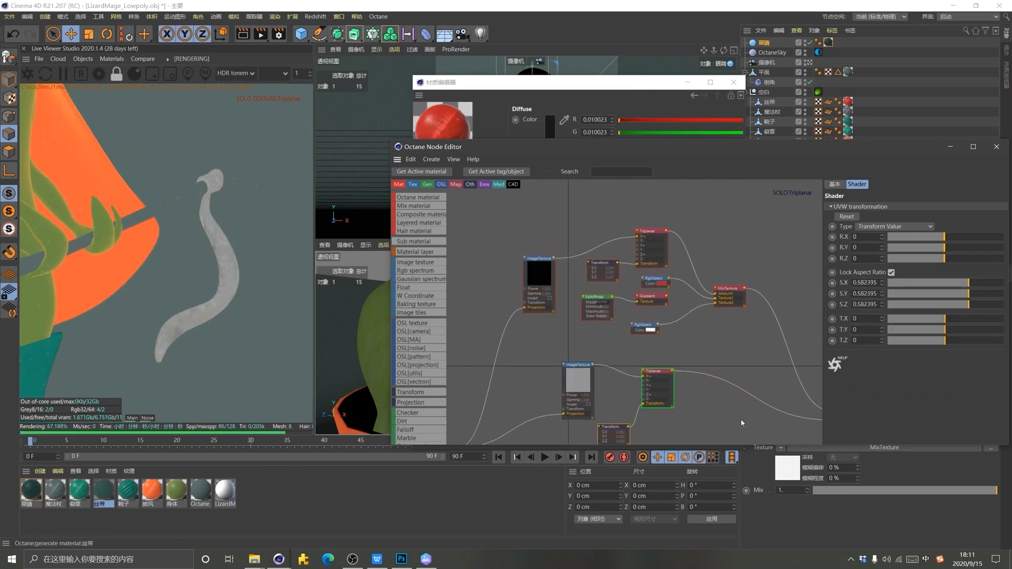
pyautogui.rightClick(735, 292)
pyautogui.click(740, 297)
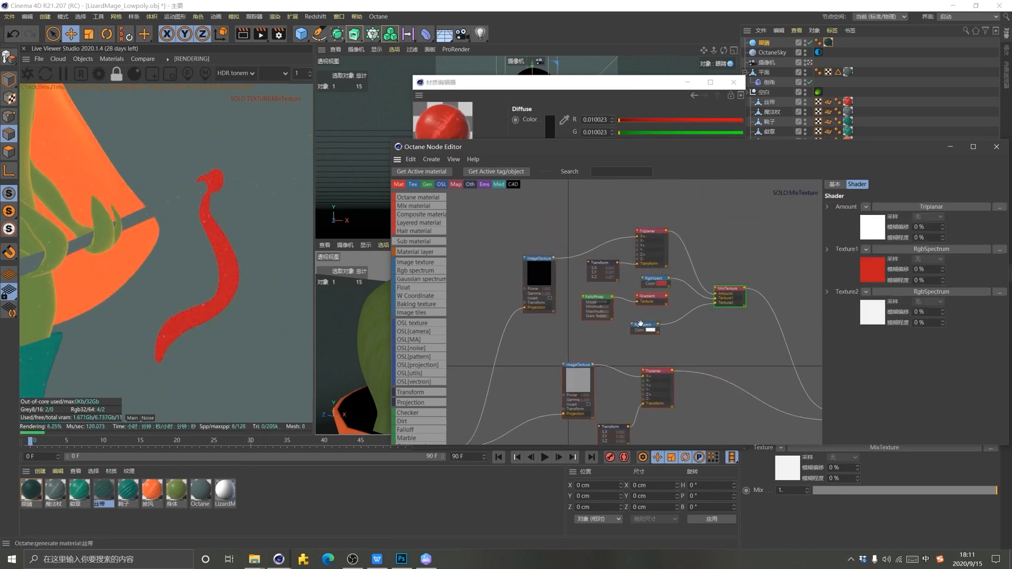
pyautogui.click(606, 269)
pyautogui.moveTo(955, 285); pyautogui.dragTo(972, 286)
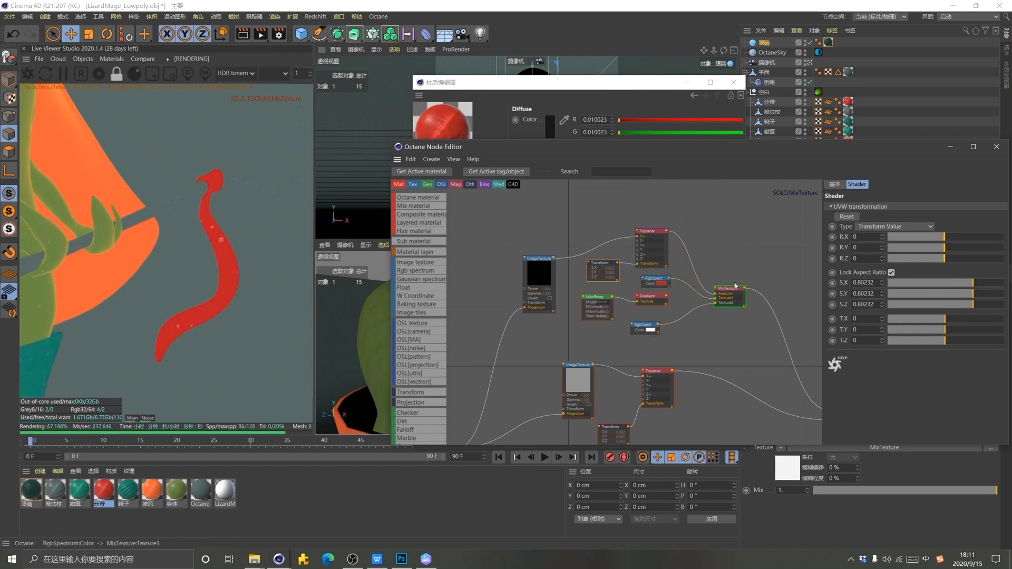
pyautogui.click(774, 287)
pyautogui.rightClick(737, 287)
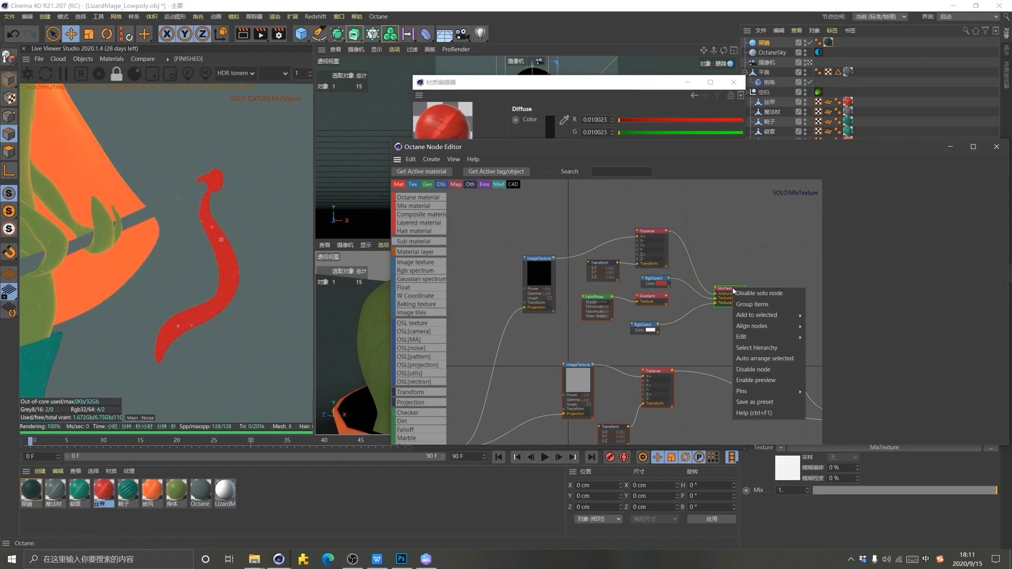
pyautogui.click(734, 293)
# Frame the boots in the live render and bring up the boots material's node graph at its bump and normal nodes
pyautogui.moveTo(42, 251); pyautogui.dragTo(242, 153)
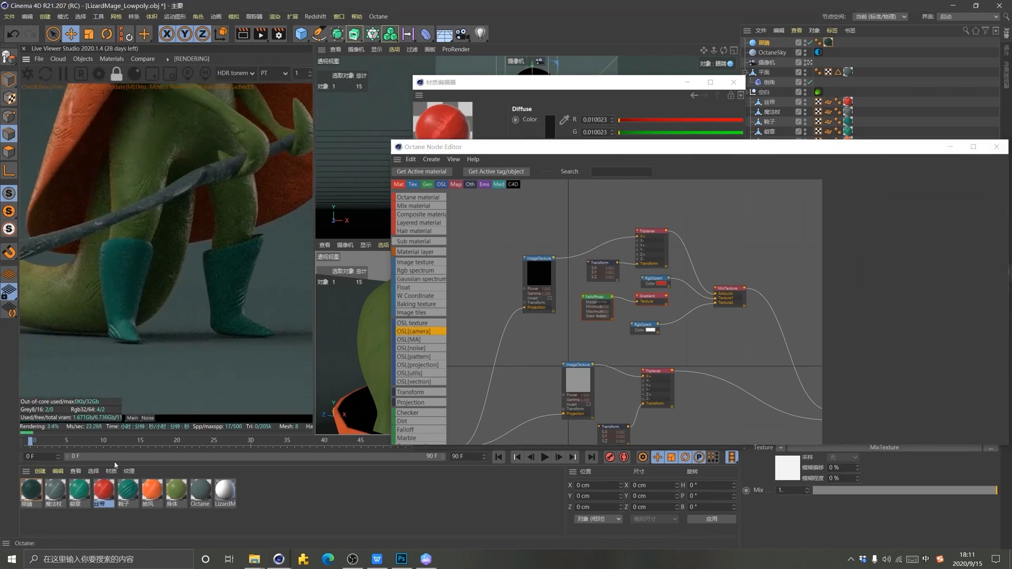
pyautogui.doubleClick(126, 490)
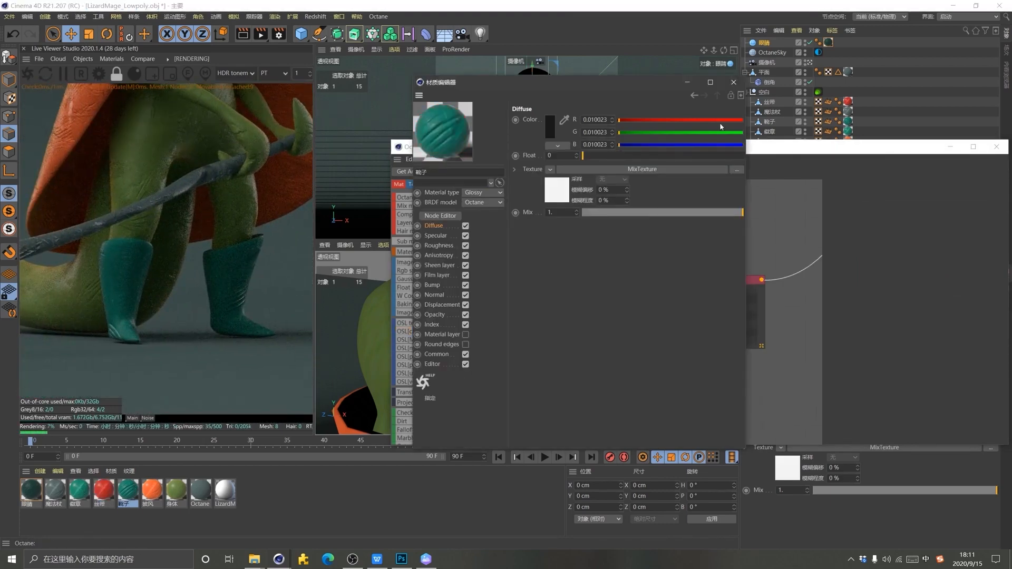
pyautogui.click(733, 82)
pyautogui.scroll(-3, 638, 374)
pyautogui.scroll(1, 632, 317)
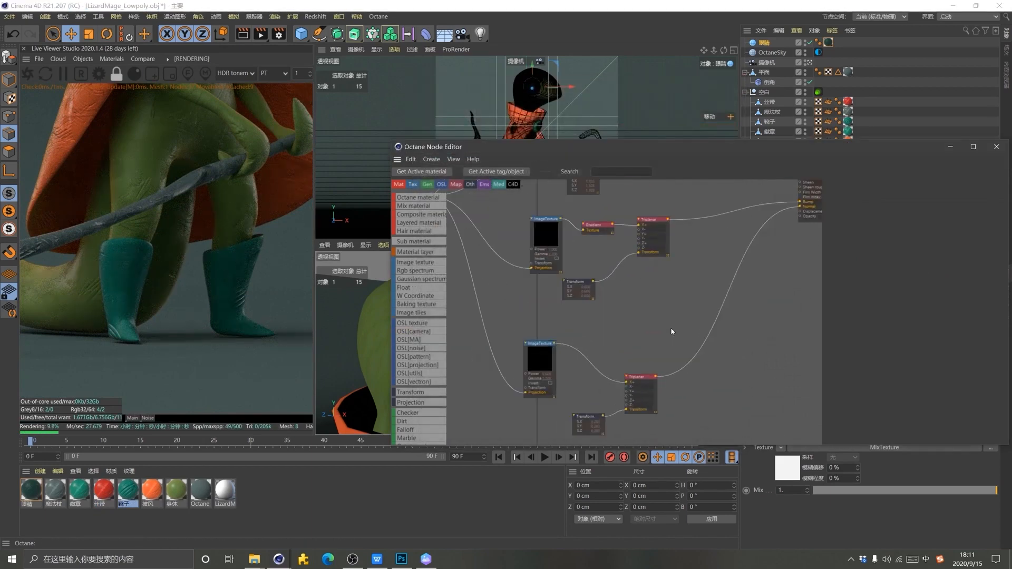
# Solo the Triplanar node fed by the Gradient and set its Transform node's uniform scale to 0.770826
pyautogui.click(649, 228)
pyautogui.rightClick(650, 218)
pyautogui.click(651, 265)
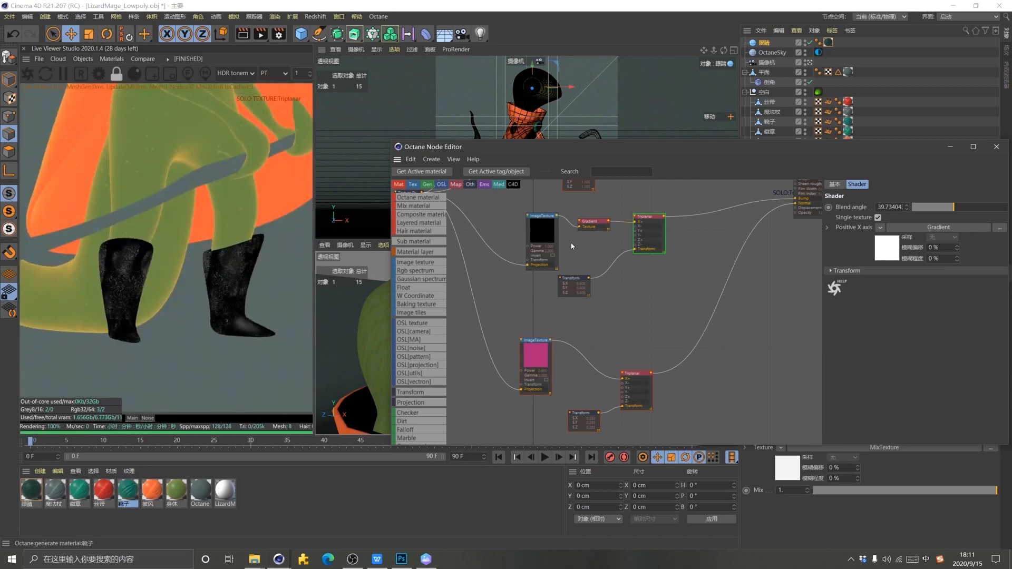
pyautogui.scroll(2, 622, 321)
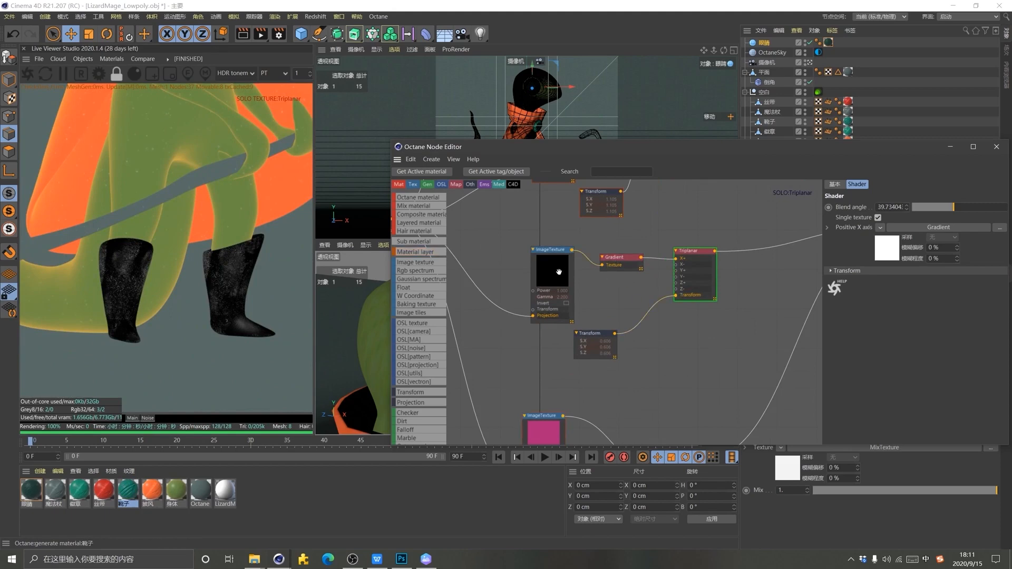
pyautogui.click(602, 336)
pyautogui.click(973, 285)
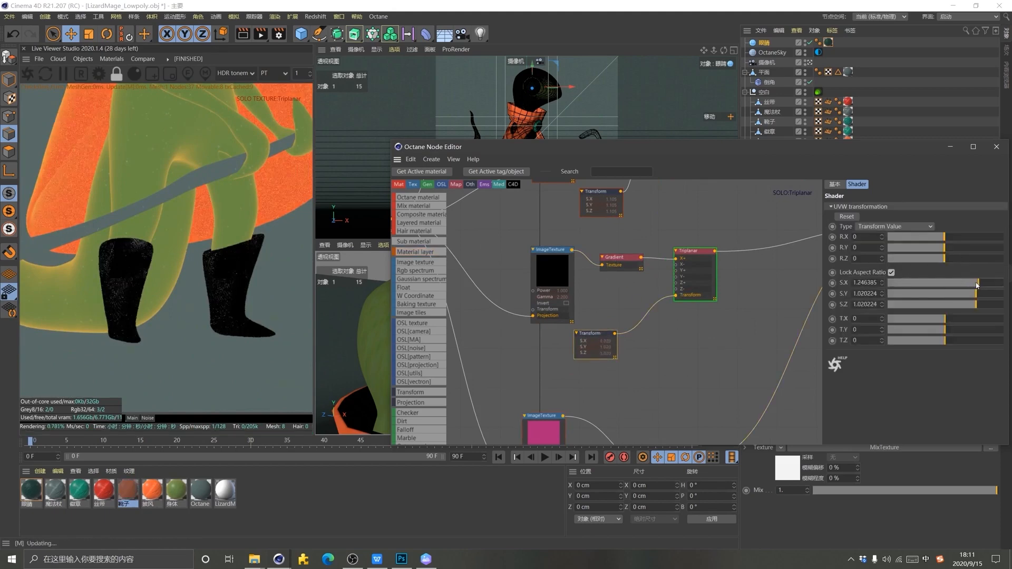
pyautogui.click(972, 284)
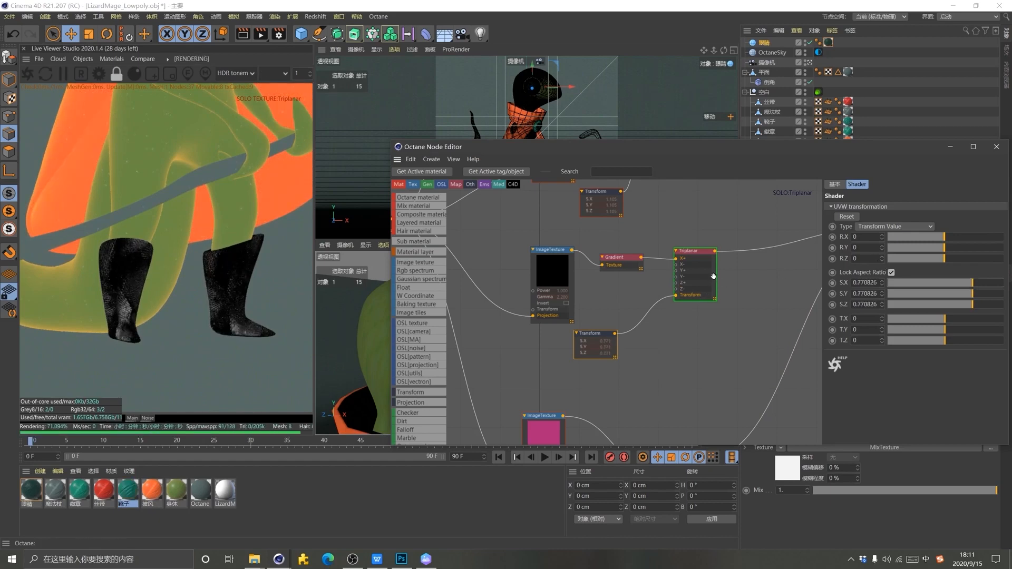
# End the Triplanar node's solo preview so the boots render with their full material
pyautogui.rightClick(691, 254)
pyautogui.click(667, 355)
pyautogui.scroll(-5, 669, 354)
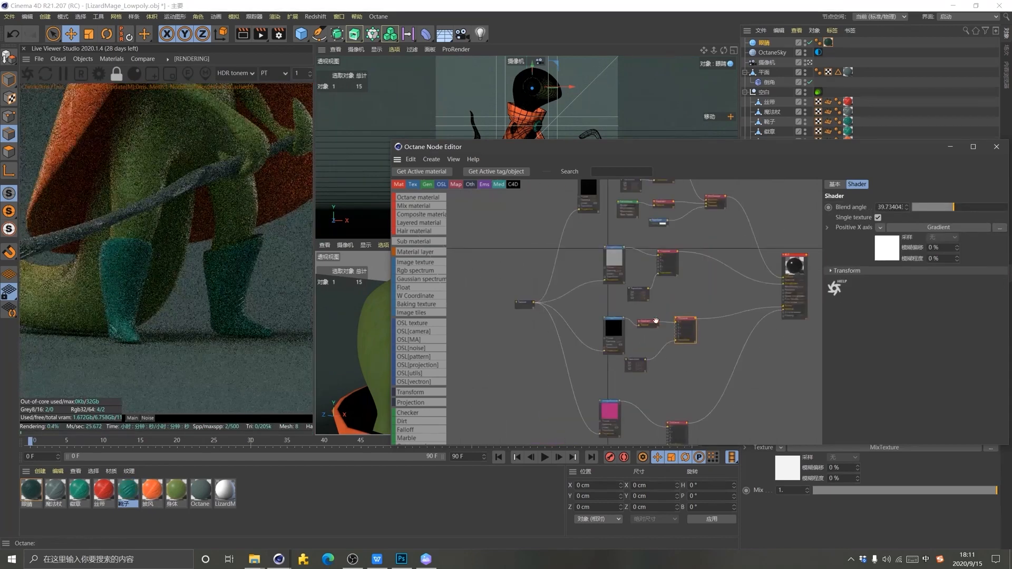
pyautogui.scroll(5, 659, 311)
pyautogui.scroll(-2, 674, 336)
pyautogui.scroll(-6, 675, 322)
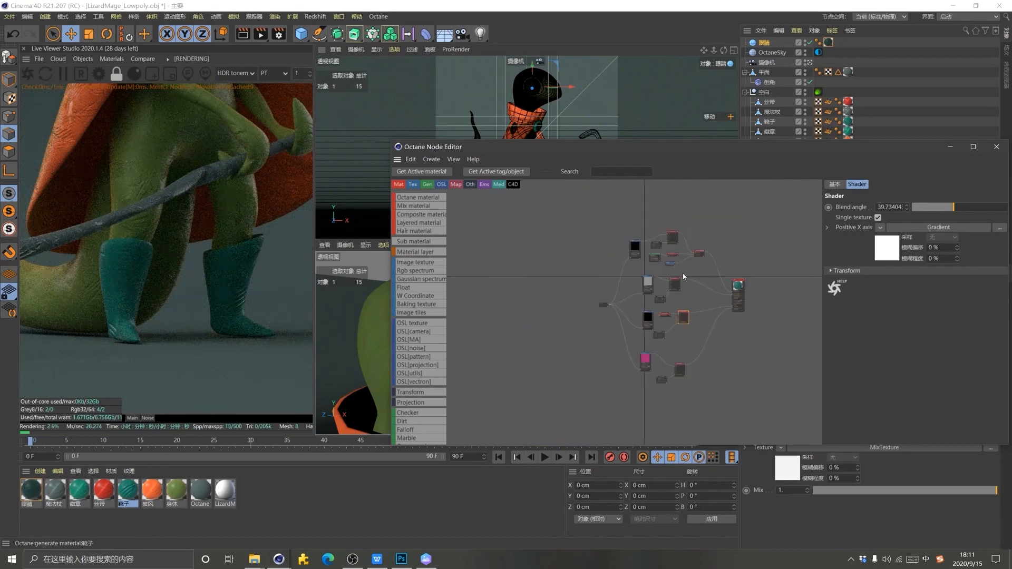
# Solo the MixTexture node and set the uniform scale of the Transform driving its Amount Triplanar to 0.360182
pyautogui.scroll(5, 686, 247)
pyautogui.rightClick(710, 263)
pyautogui.click(725, 269)
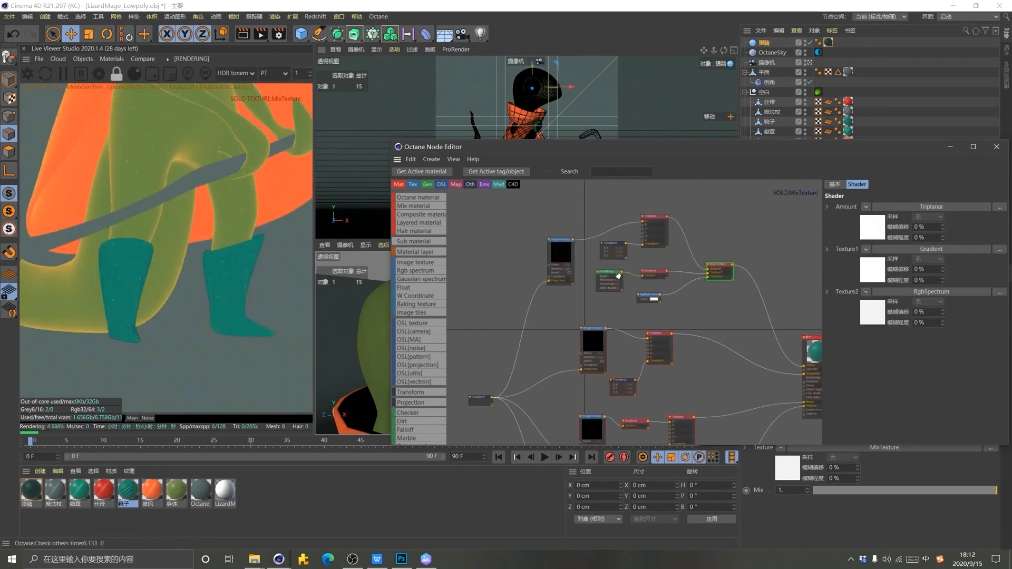
pyautogui.scroll(4, 631, 278)
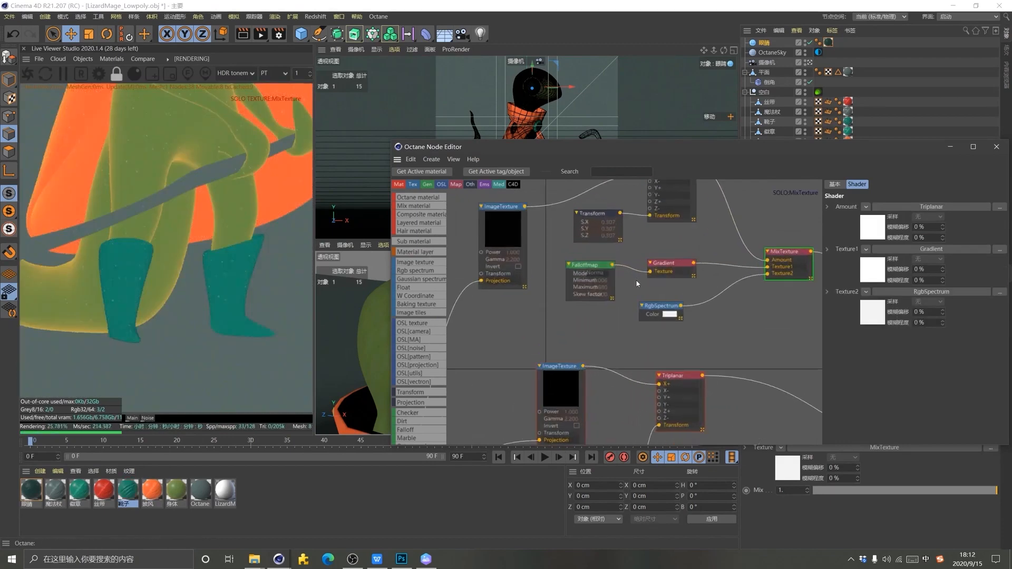
pyautogui.click(610, 213)
pyautogui.moveTo(957, 287); pyautogui.dragTo(961, 286)
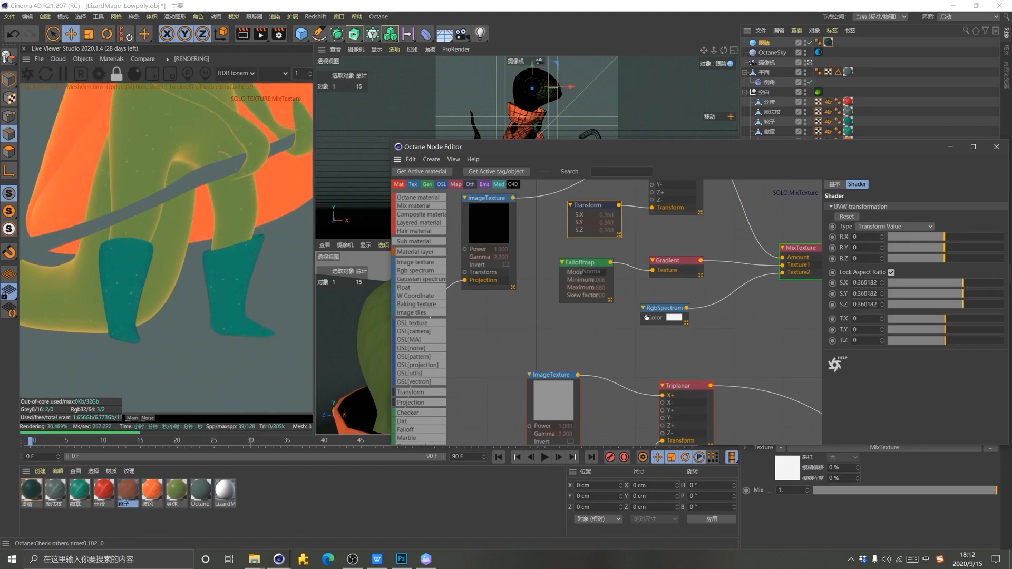
# End the MixTexture node's solo preview and put the node editor away
pyautogui.scroll(-2, 598, 324)
pyautogui.rightClick(749, 271)
pyautogui.click(761, 275)
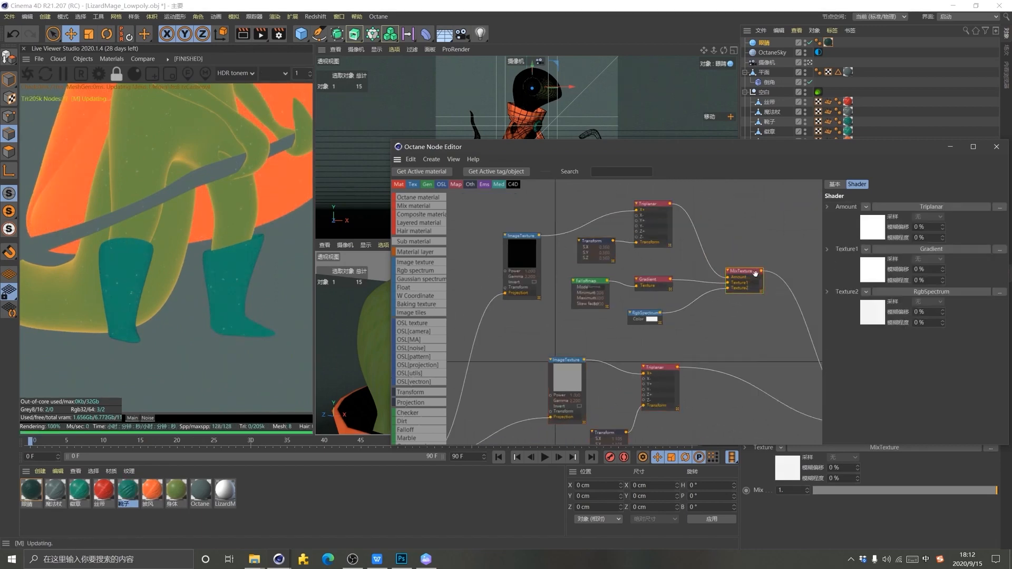
pyautogui.click(949, 149)
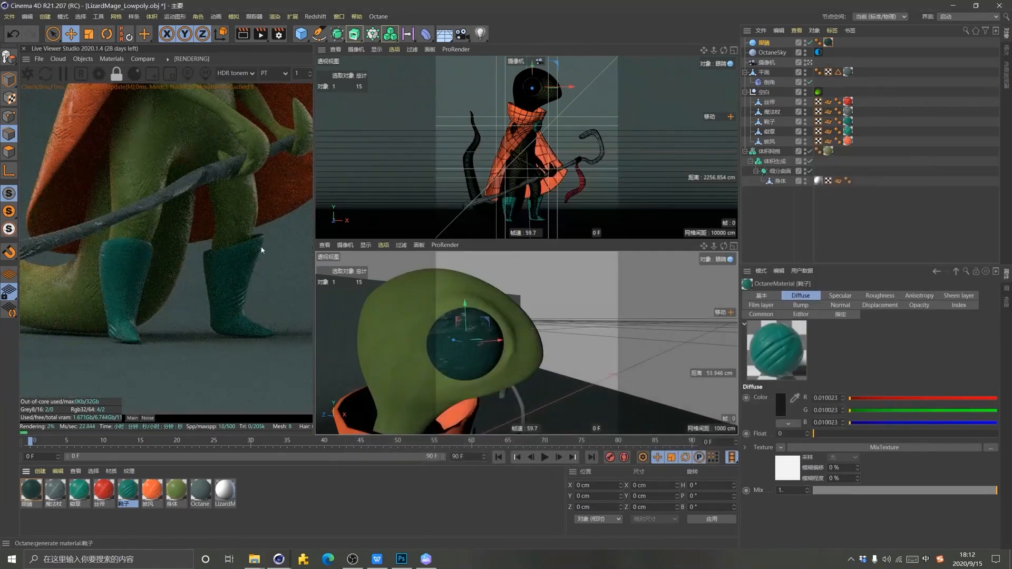
pyautogui.moveTo(221, 156); pyautogui.dragTo(147, 313)
pyautogui.moveTo(194, 233); pyautogui.dragTo(162, 248)
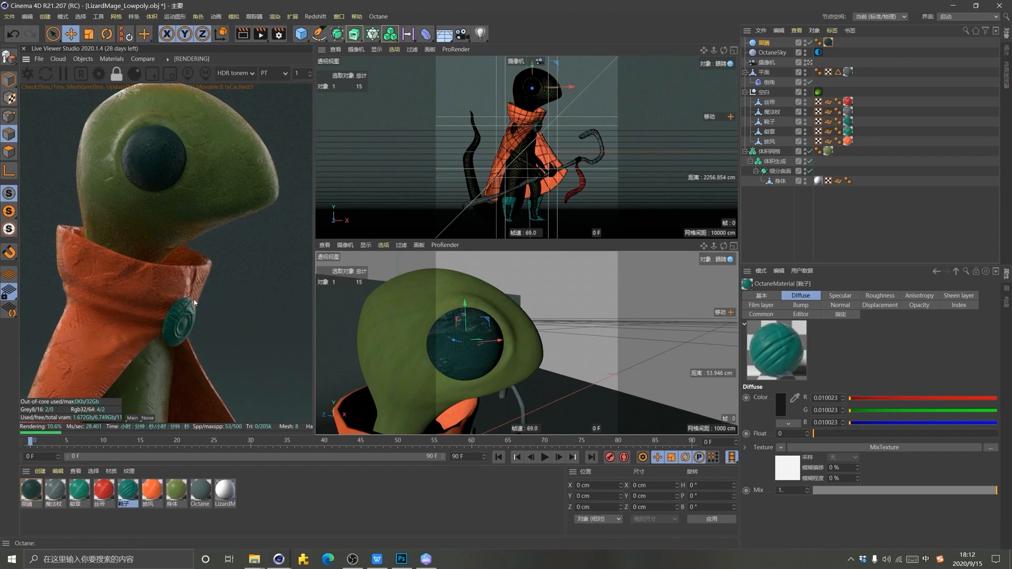
pyautogui.moveTo(179, 323); pyautogui.dragTo(196, 344)
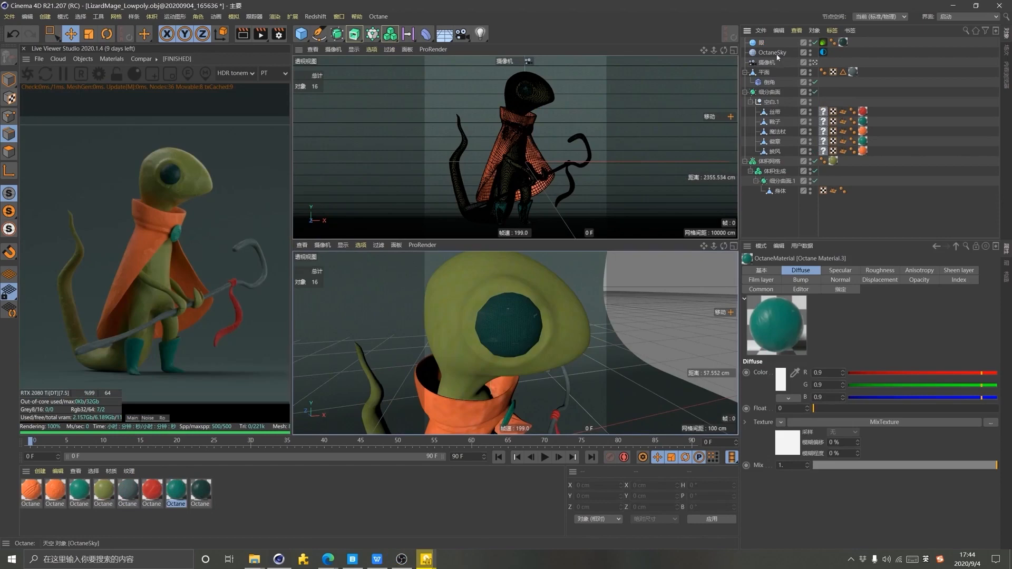
# Set the power of the OctaneSky environment's HDR image texture to 1
pyautogui.click(775, 53)
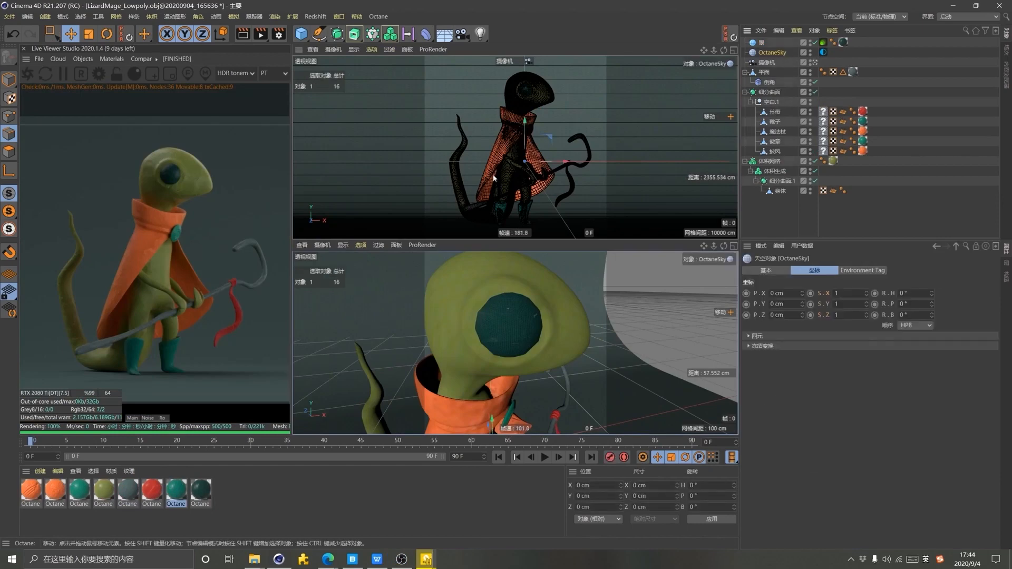
pyautogui.click(822, 52)
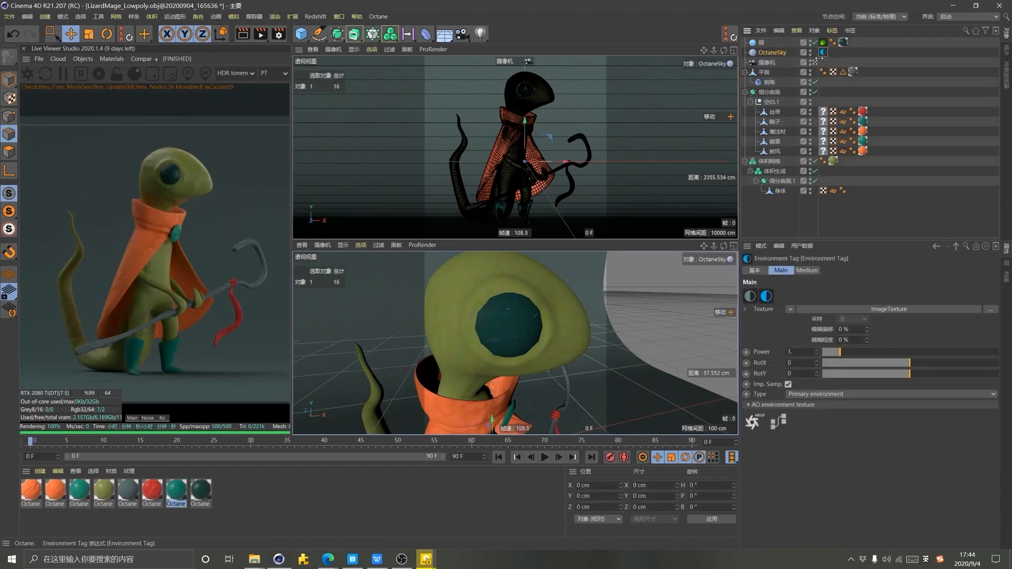
pyautogui.click(799, 337)
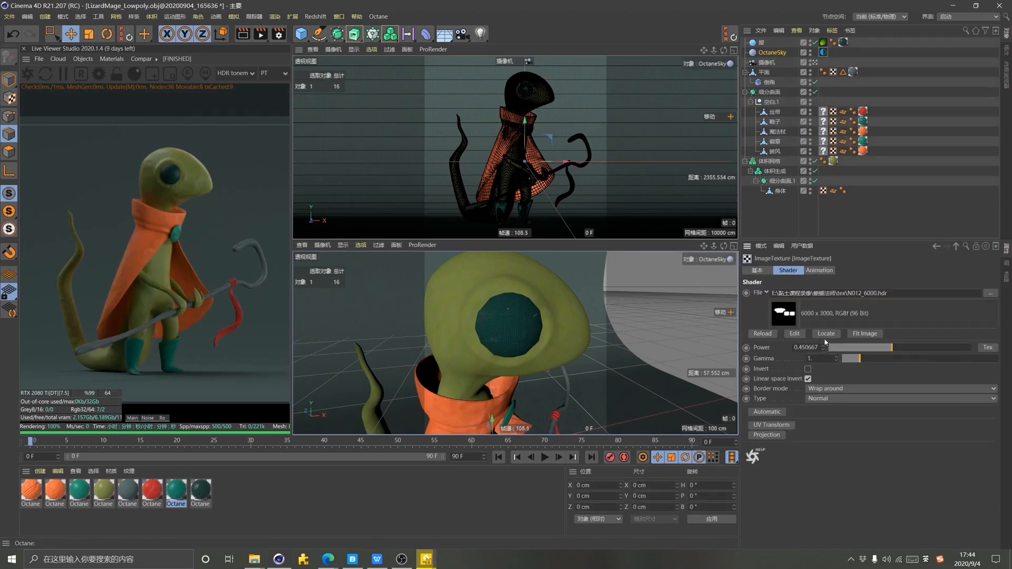
pyautogui.press('Return')
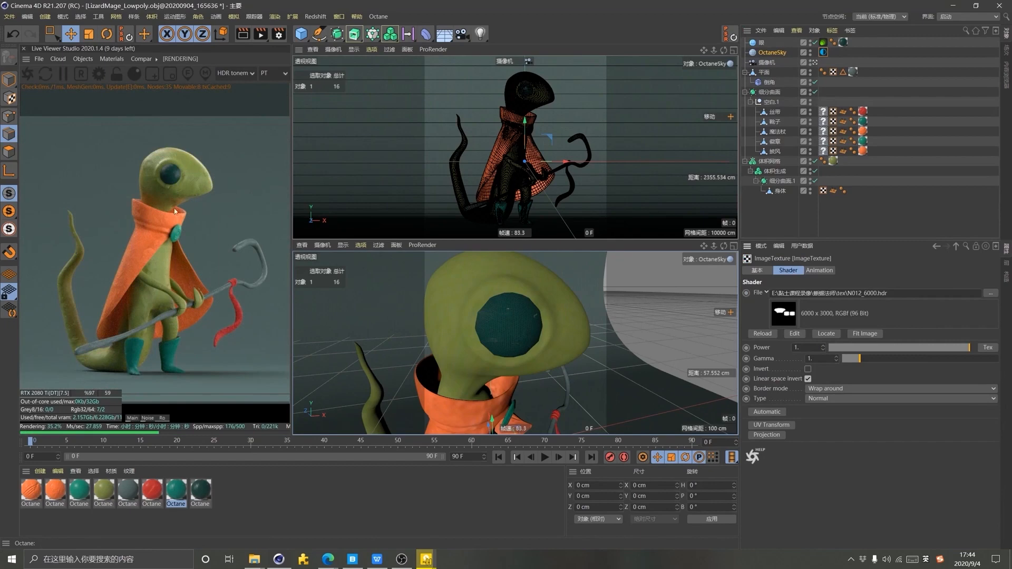
pyautogui.click(955, 246)
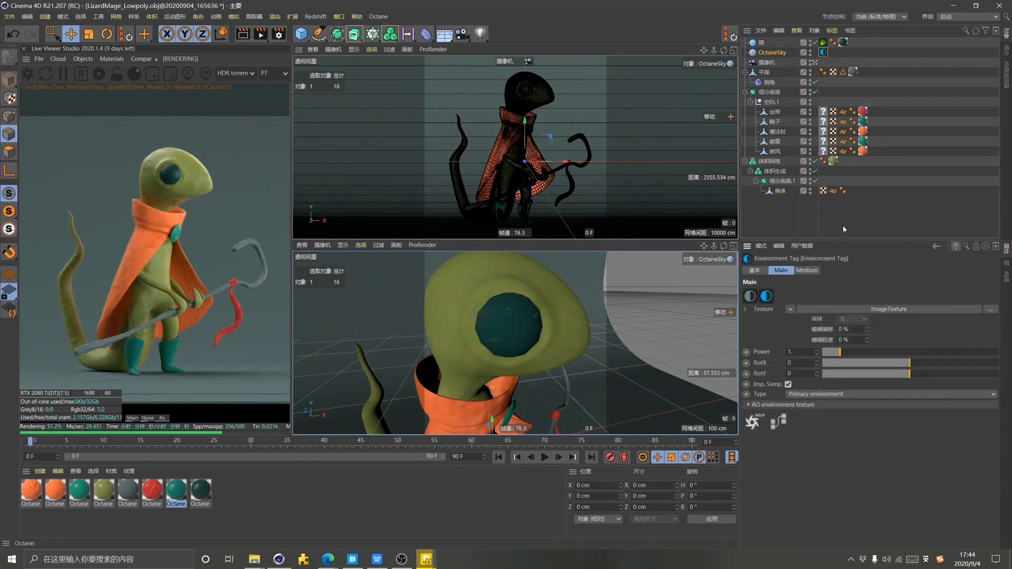
# Add an Octane daylight to the scene and enable Mix sky texture on its DayLight tag
pyautogui.click(844, 227)
pyautogui.click(777, 52)
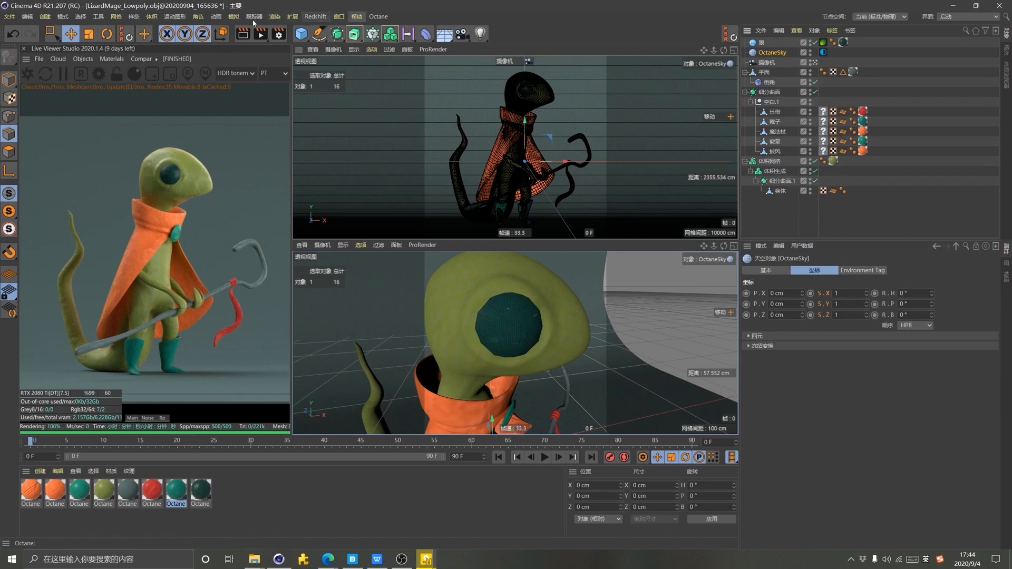
pyautogui.click(82, 58)
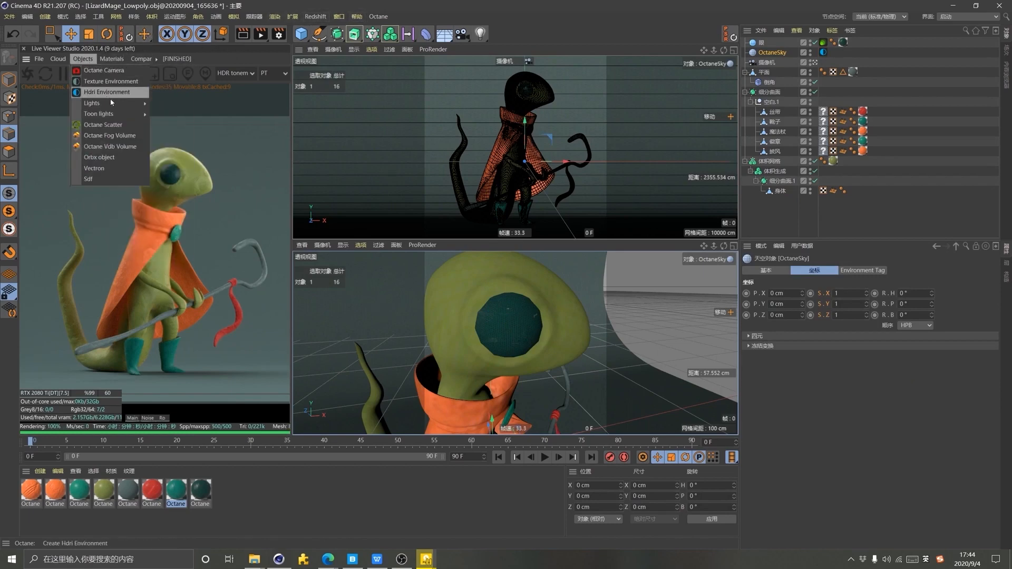
pyautogui.moveTo(123, 103)
pyautogui.click(174, 105)
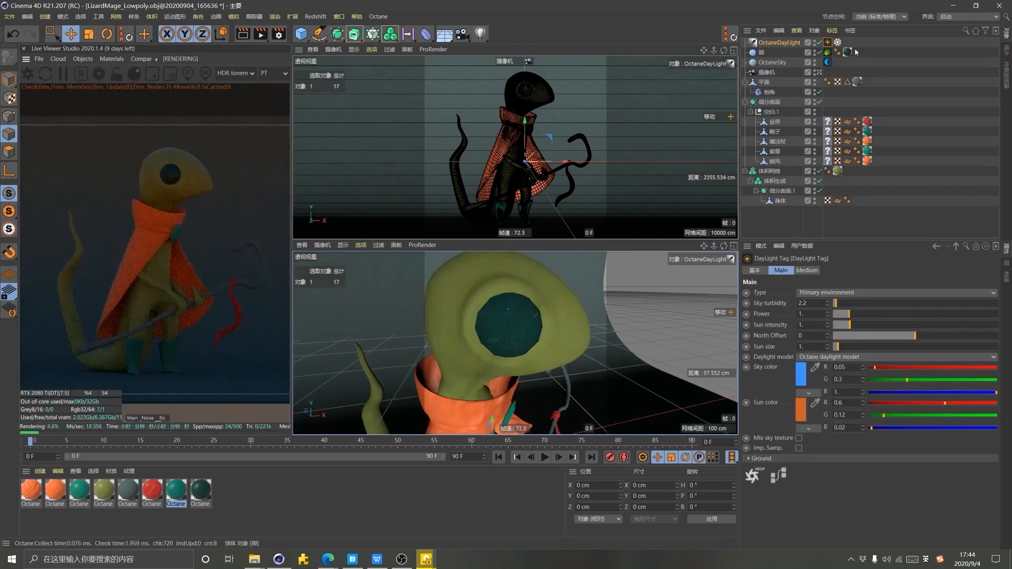
pyautogui.click(799, 439)
# Rotate the OctaneDayLight to heading -59°, pitch -75° and bank -21°
pyautogui.click(780, 43)
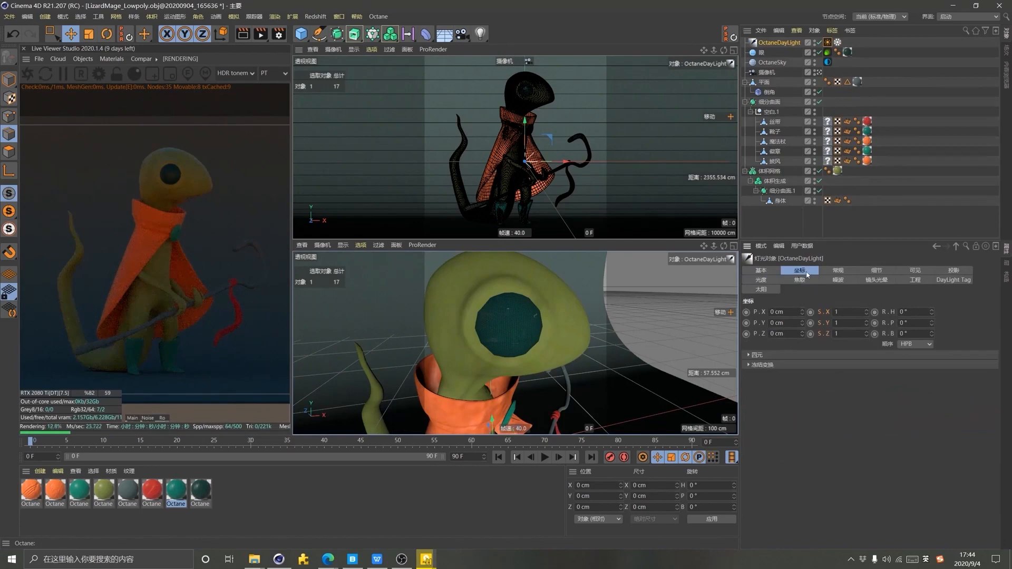
pyautogui.moveTo(933, 315); pyautogui.dragTo(932, 329)
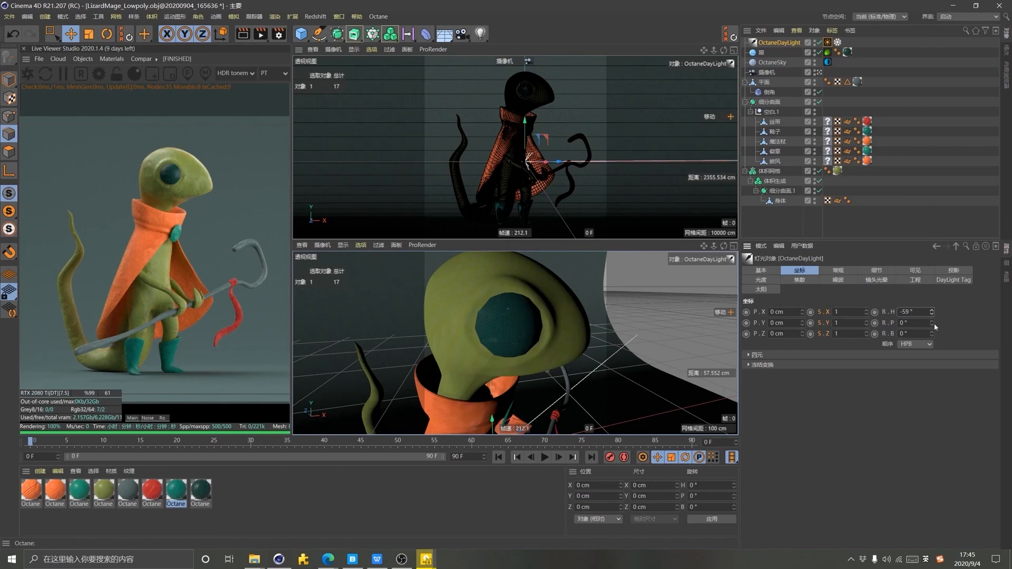
pyautogui.moveTo(931, 325); pyautogui.dragTo(931, 343)
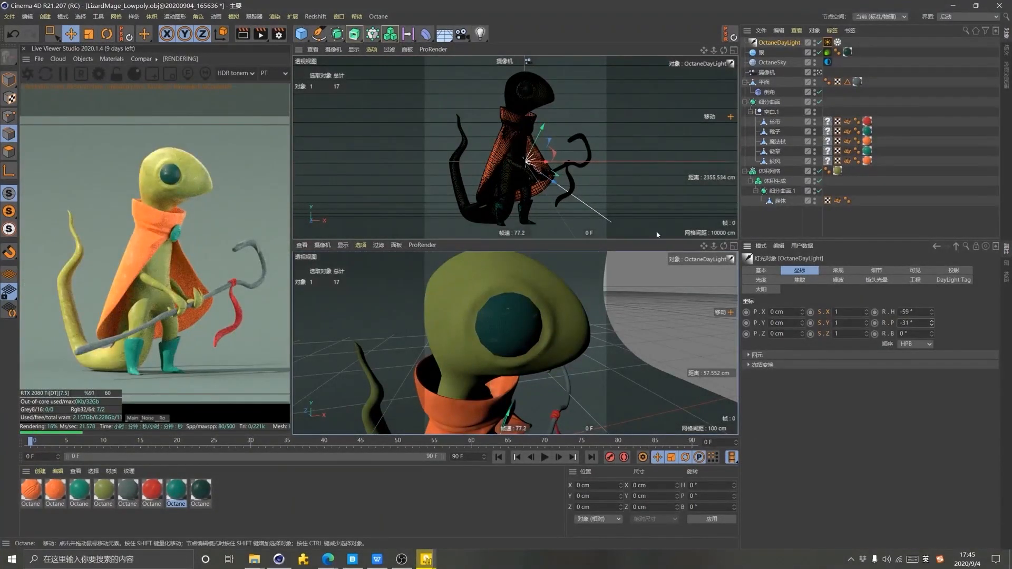
pyautogui.moveTo(932, 327); pyautogui.dragTo(931, 343)
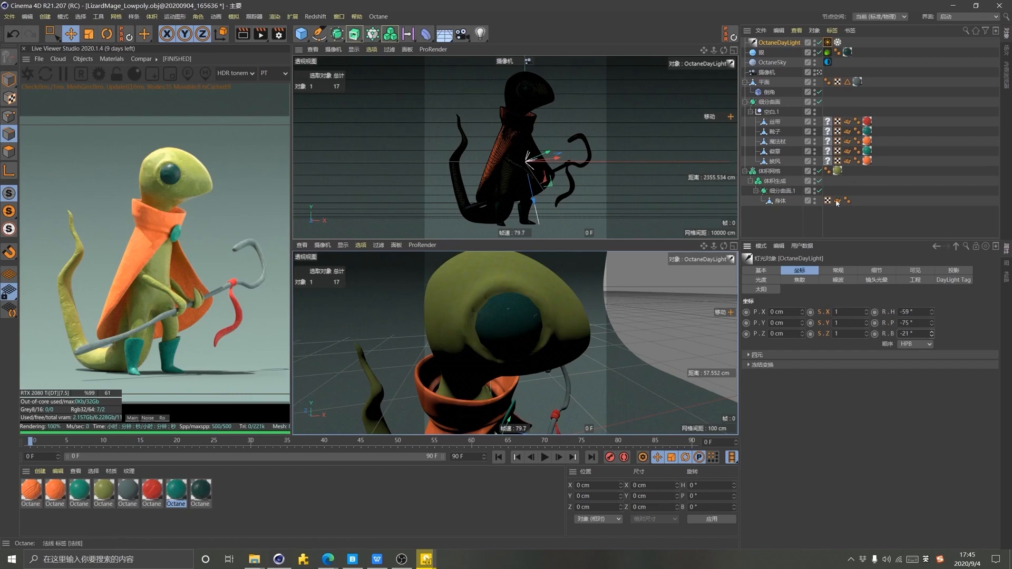
# Set the DayLight tag's sky turbidity to 2.709091, sun size to 30 and power to 0.515246
pyautogui.click(827, 42)
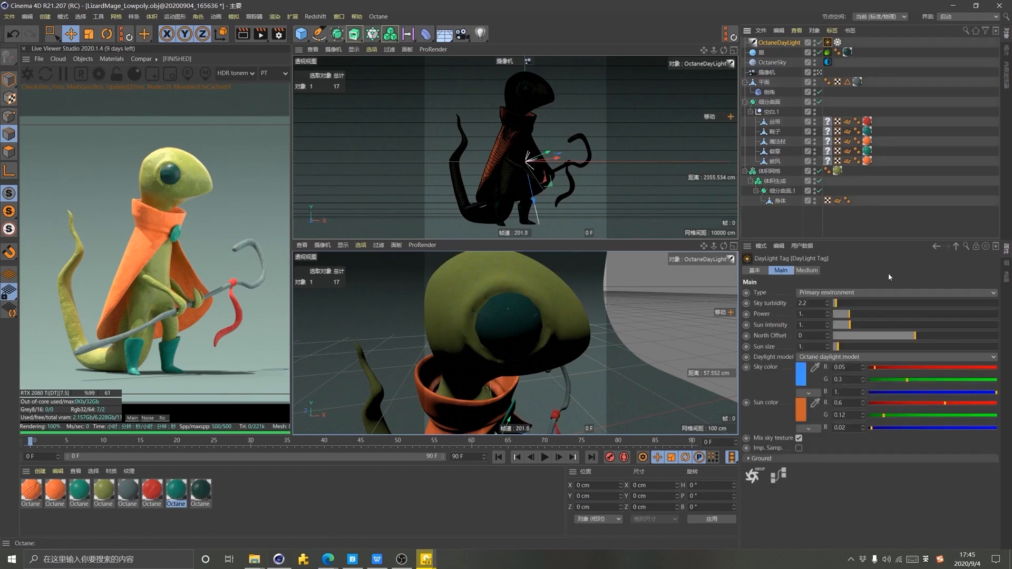
pyautogui.moveTo(840, 306); pyautogui.dragTo(843, 307)
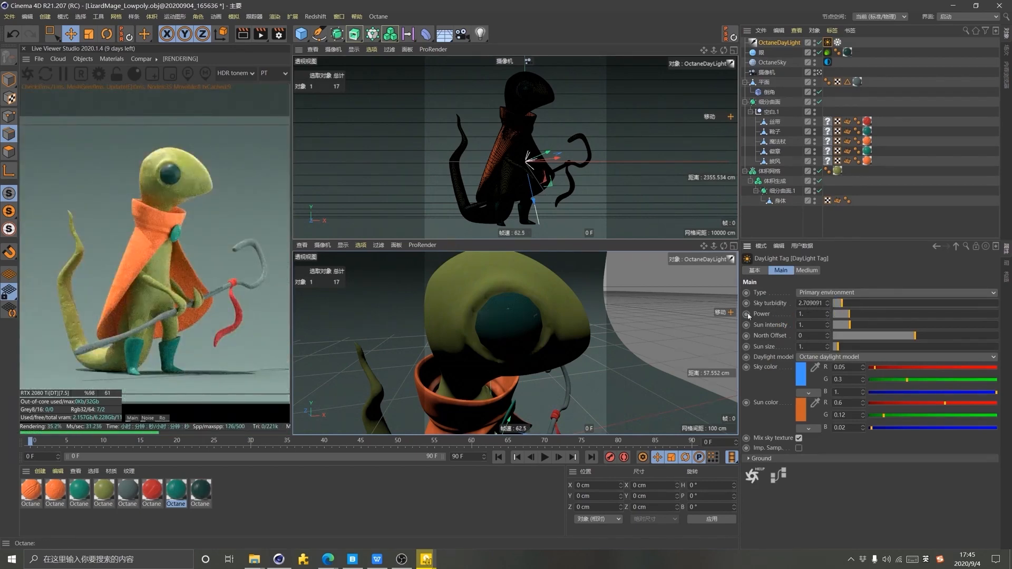
pyautogui.moveTo(855, 347); pyautogui.dragTo(833, 348)
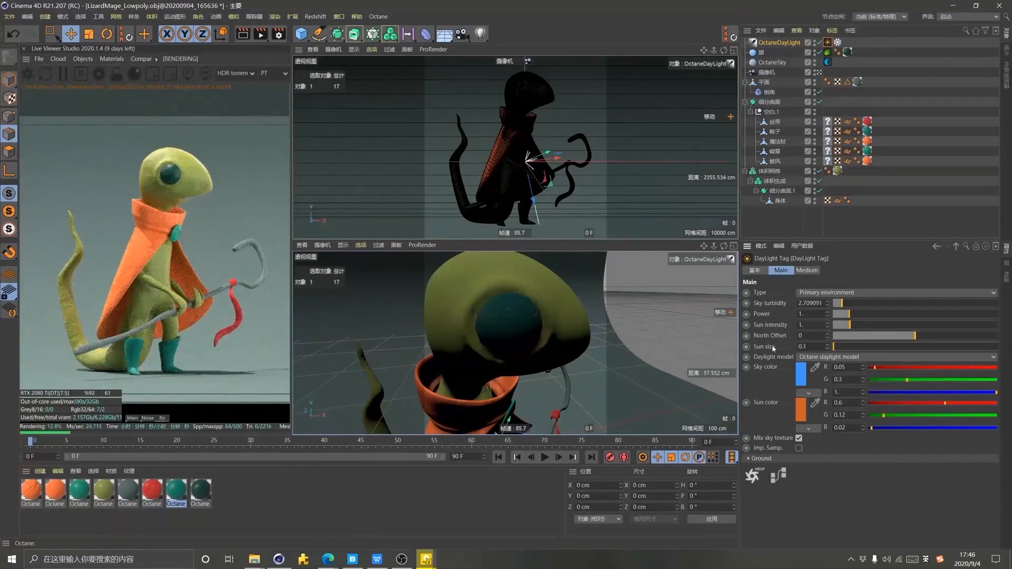
pyautogui.moveTo(834, 348)
pyautogui.mouseDown()
pyautogui.moveTo(1011, 350)
pyautogui.moveTo(832, 348)
pyautogui.mouseUp()
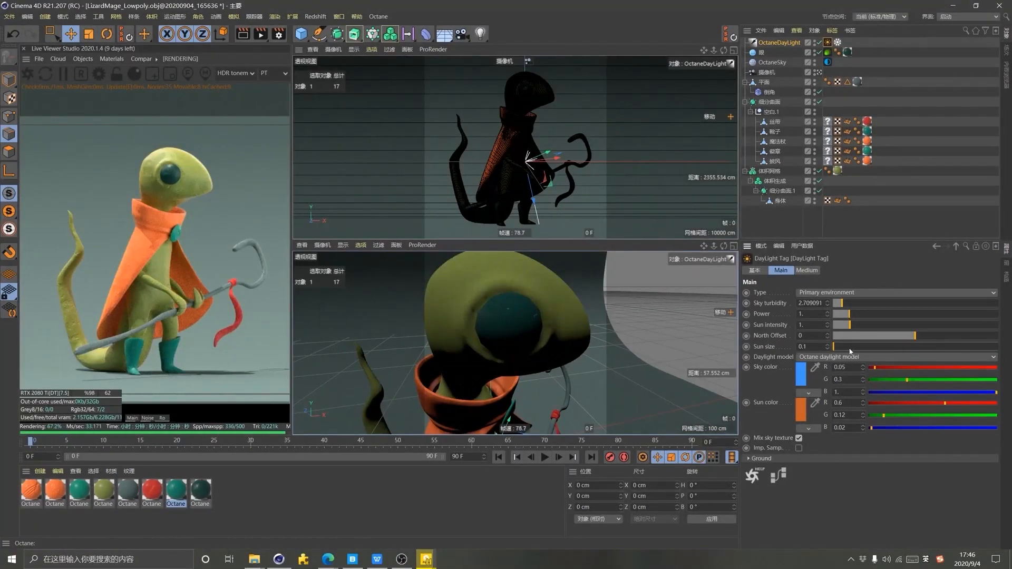
pyautogui.moveTo(850, 348); pyautogui.dragTo(966, 357)
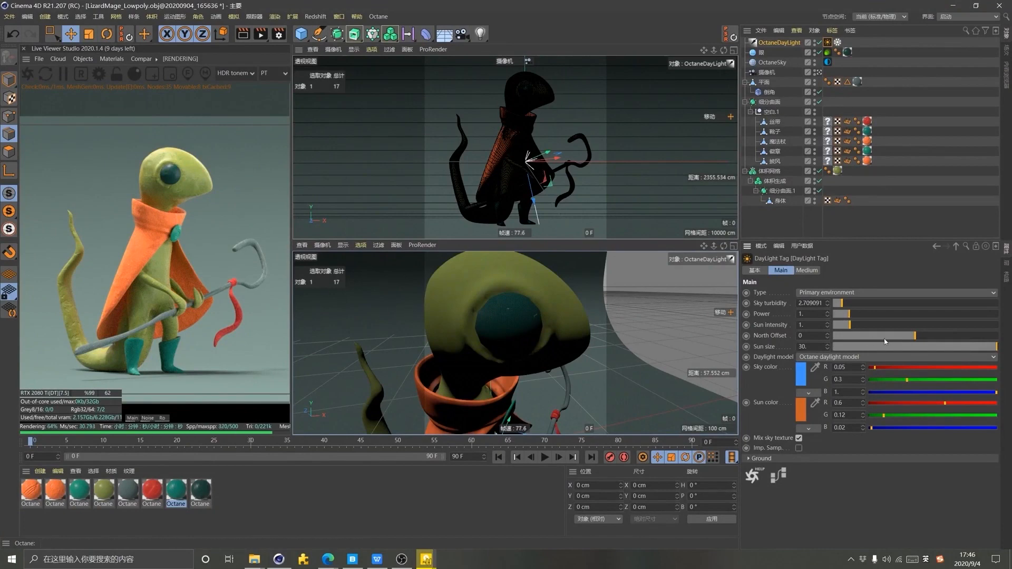
pyautogui.moveTo(846, 317); pyautogui.dragTo(841, 316)
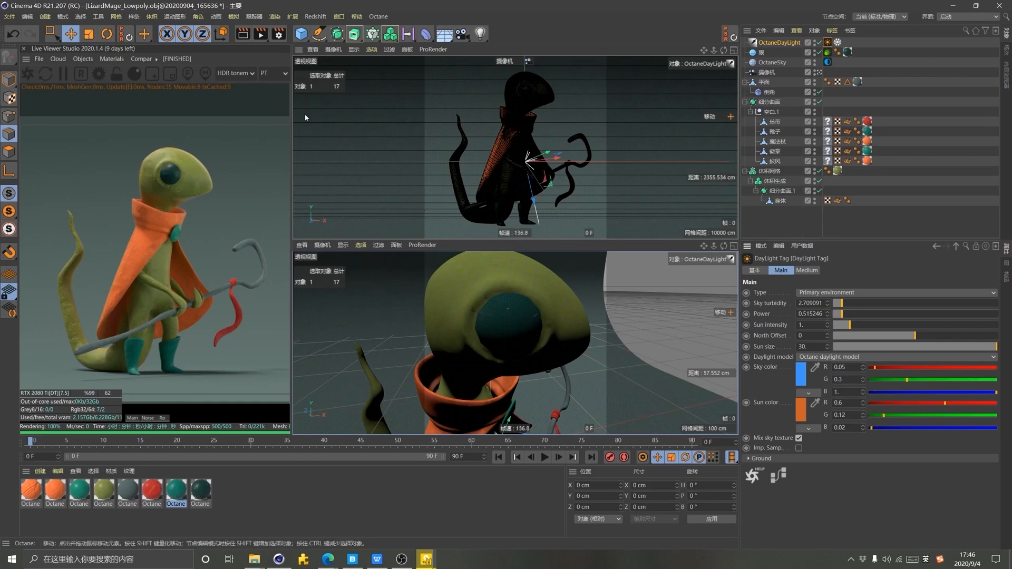
# Preview the lighting on the character in clay mode and return to full material rendering
pyautogui.click(133, 76)
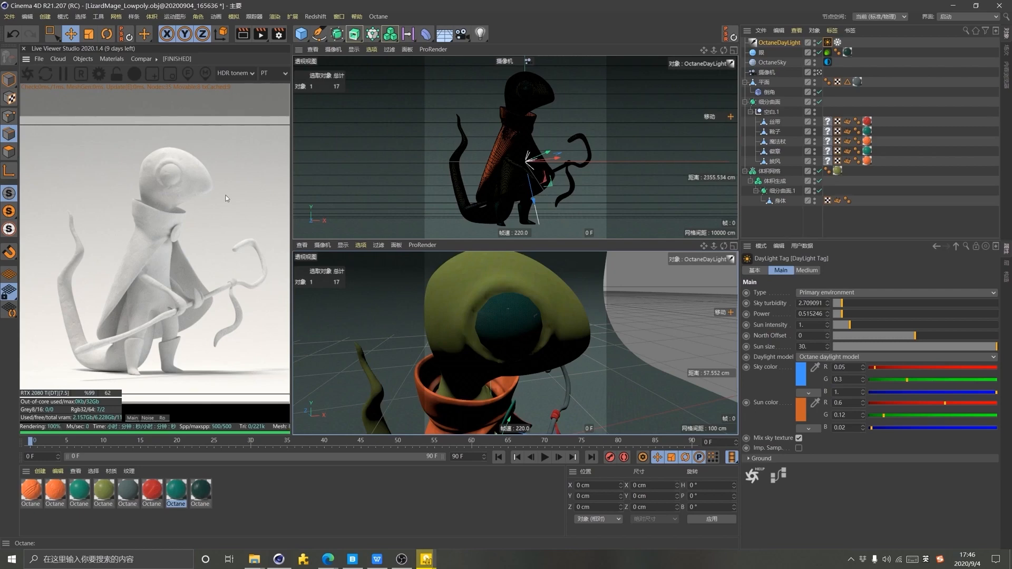
pyautogui.click(135, 74)
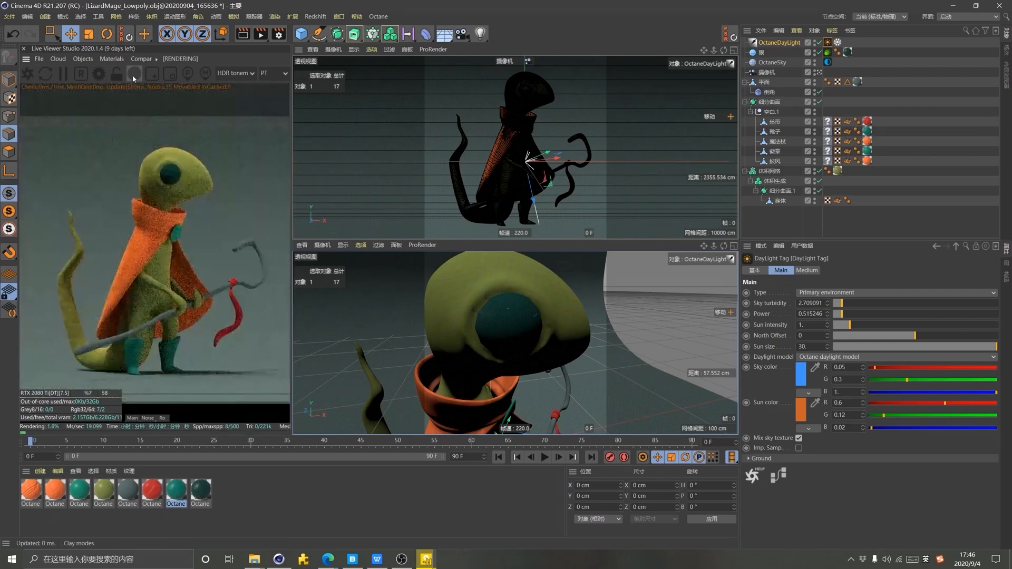
# Add an Octane area light to the scene
pyautogui.click(863, 220)
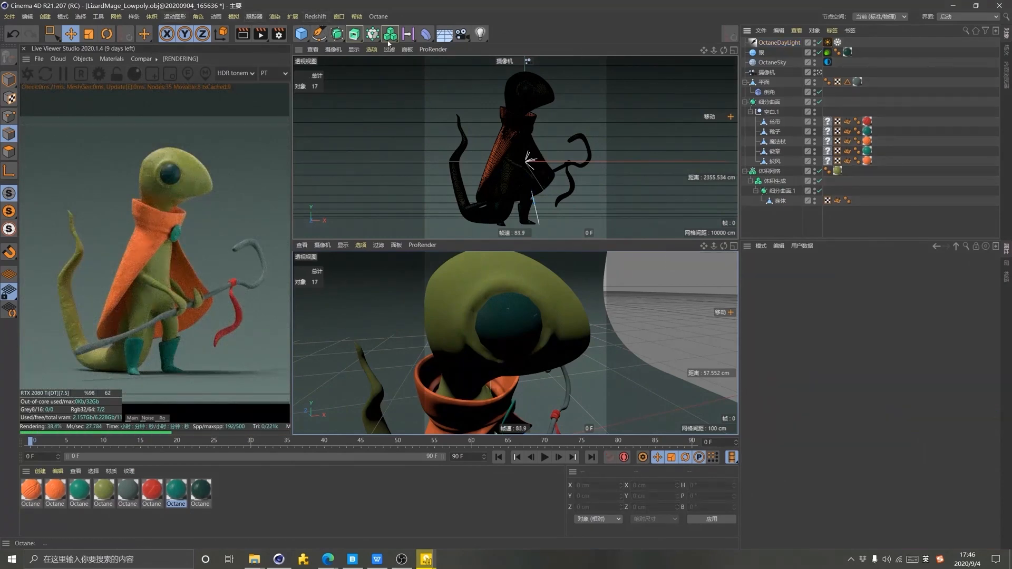
pyautogui.click(175, 17)
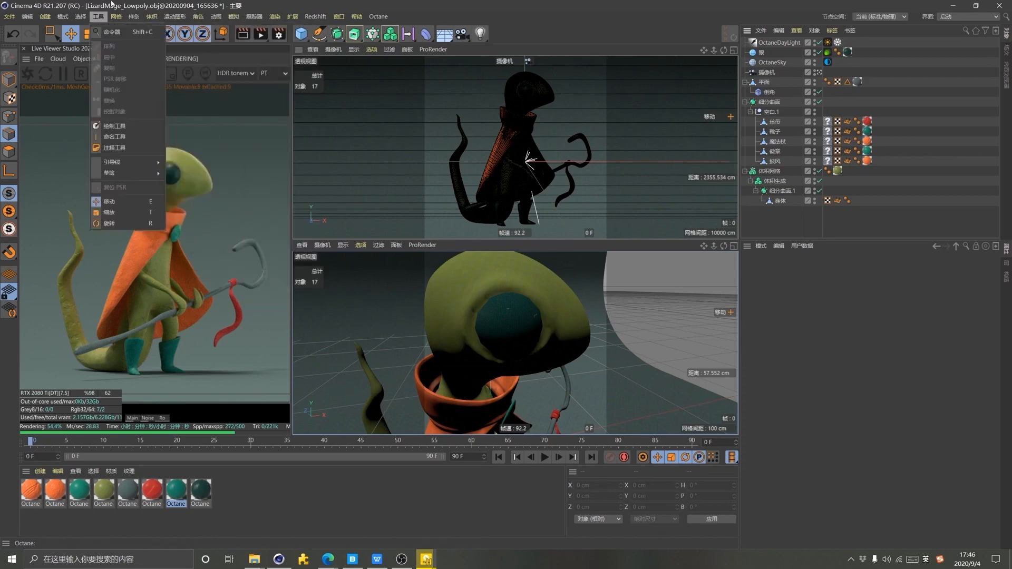
pyautogui.click(113, 4)
pyautogui.click(85, 59)
pyautogui.moveTo(106, 103)
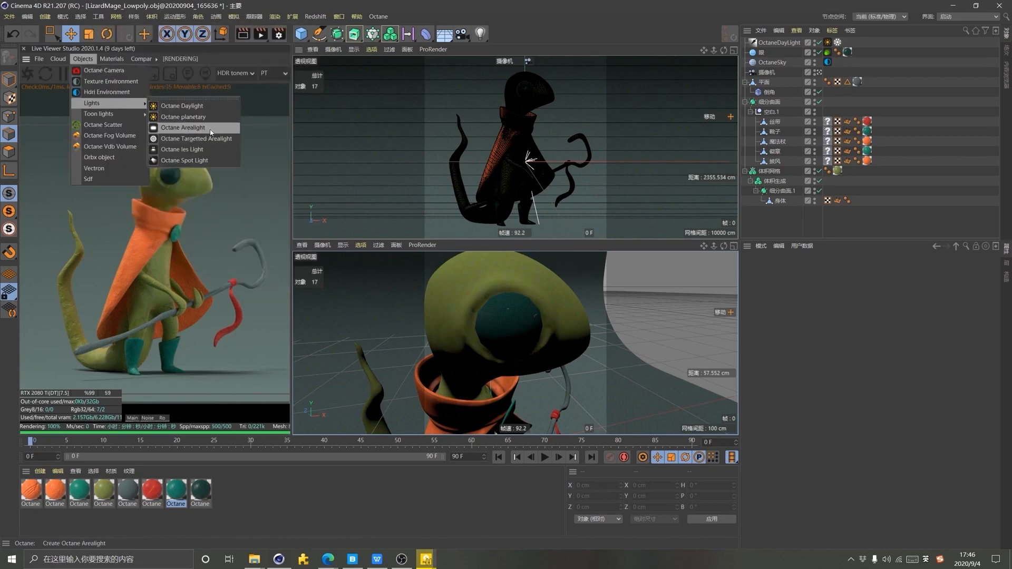
pyautogui.click(185, 128)
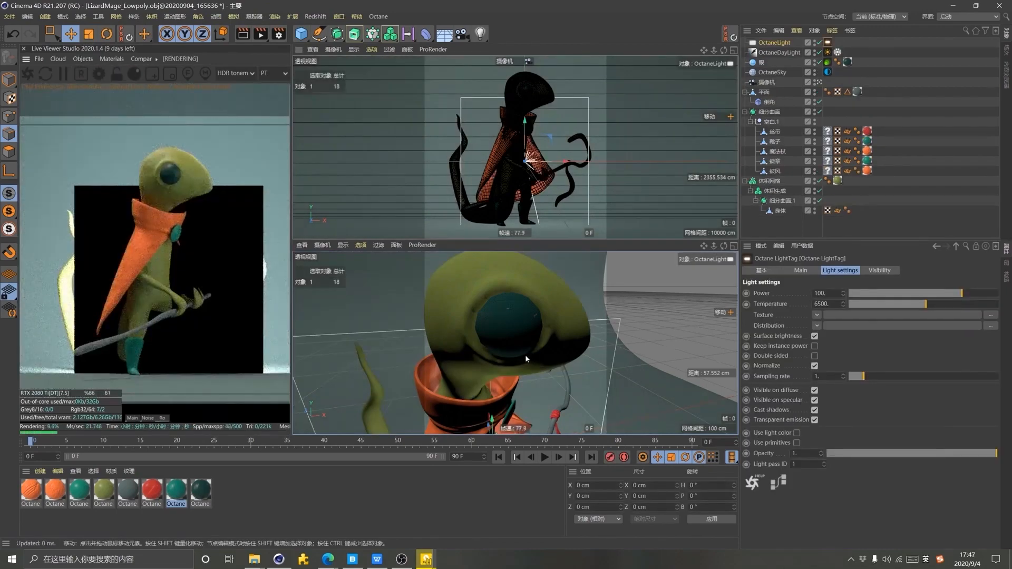
# Move the area light above the character, outside the camera's frame, and rotate it to face downward
pyautogui.scroll(-10, 525, 355)
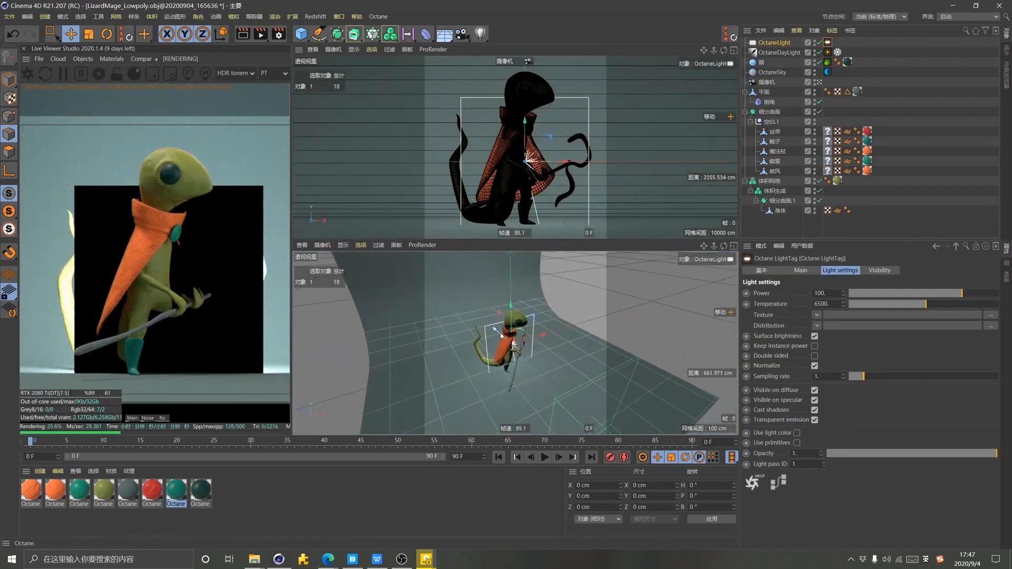
pyautogui.moveTo(501, 336); pyautogui.dragTo(485, 383)
pyautogui.scroll(-5, 485, 384)
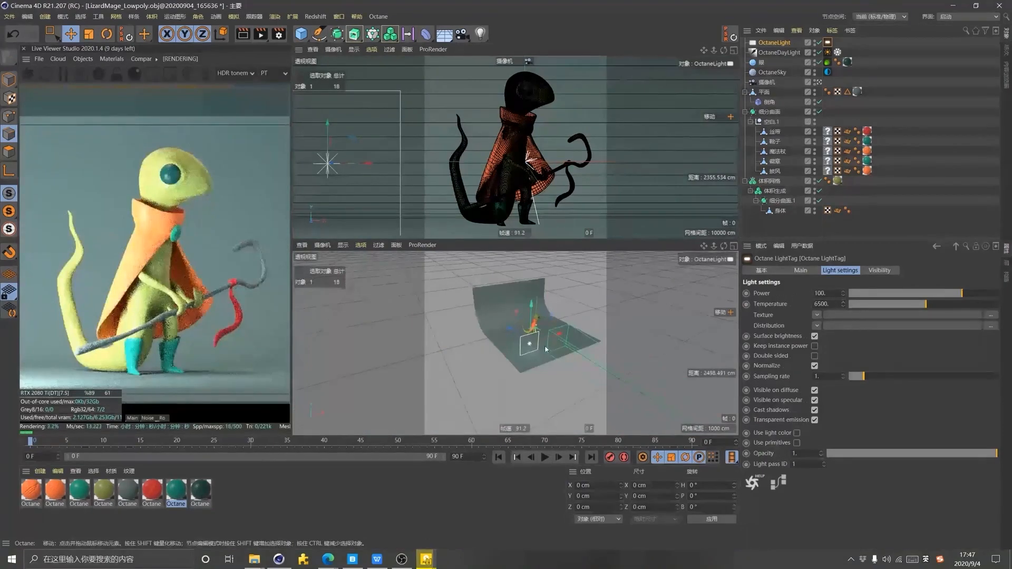
pyautogui.moveTo(545, 350); pyautogui.dragTo(640, 337)
pyautogui.click(107, 34)
pyautogui.click(70, 33)
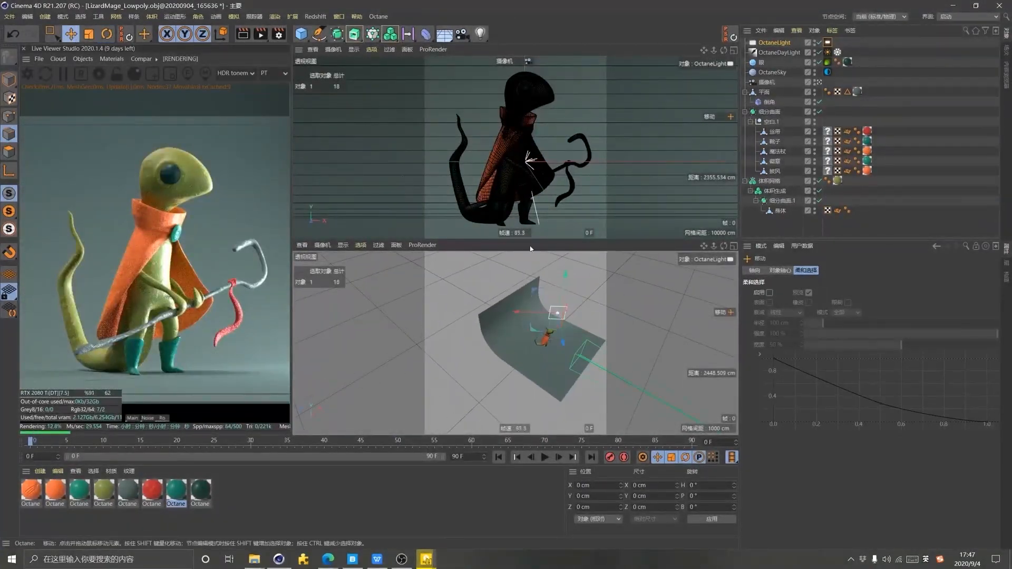
pyautogui.moveTo(559, 338); pyautogui.dragTo(564, 324)
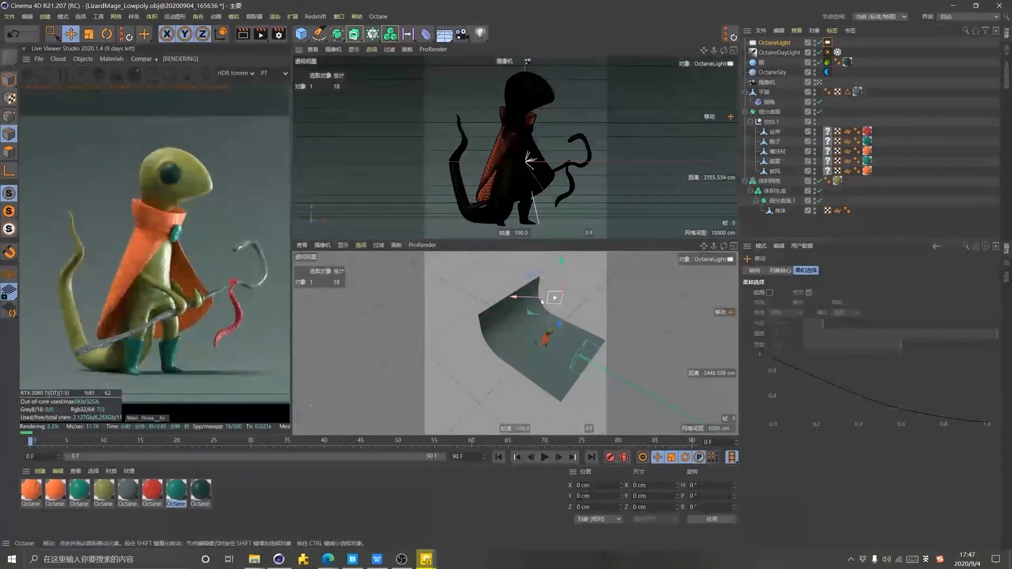
pyautogui.moveTo(522, 297); pyautogui.dragTo(556, 302)
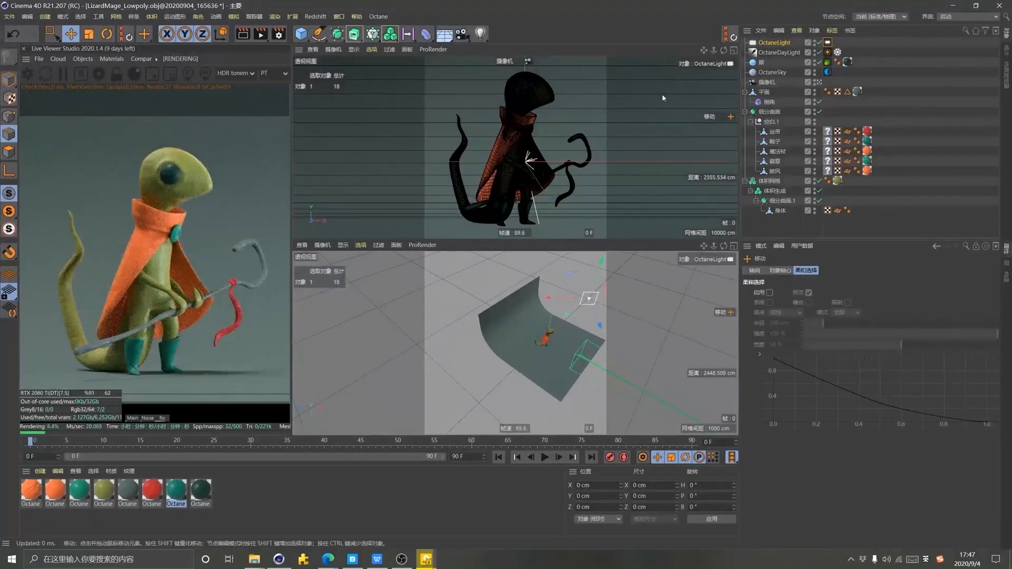
# Assign an ImageTexture to the area light's Texture and load SoftBox_SoftEdge.exr from the tex folder into it
pyautogui.click(827, 43)
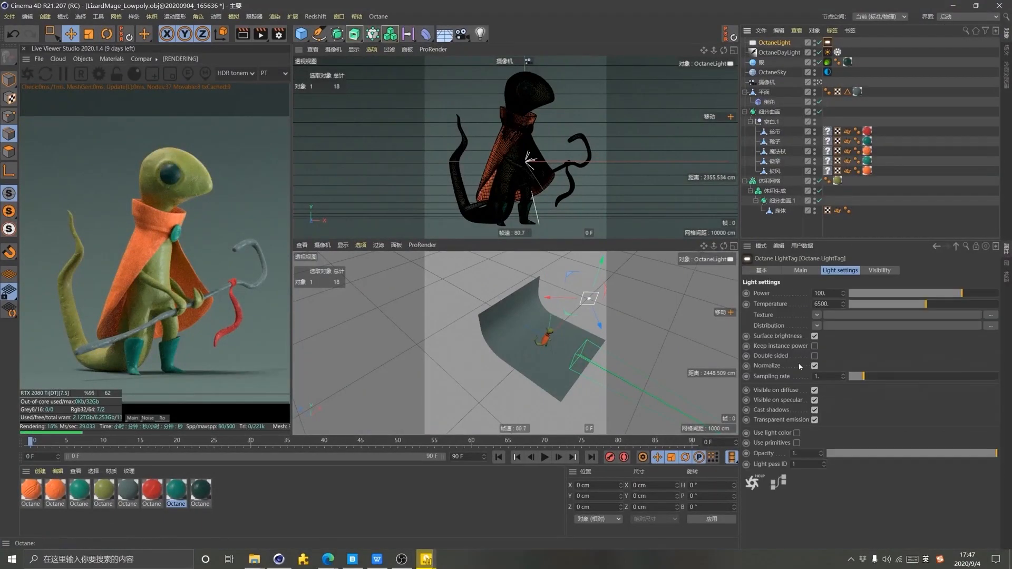
pyautogui.click(817, 316)
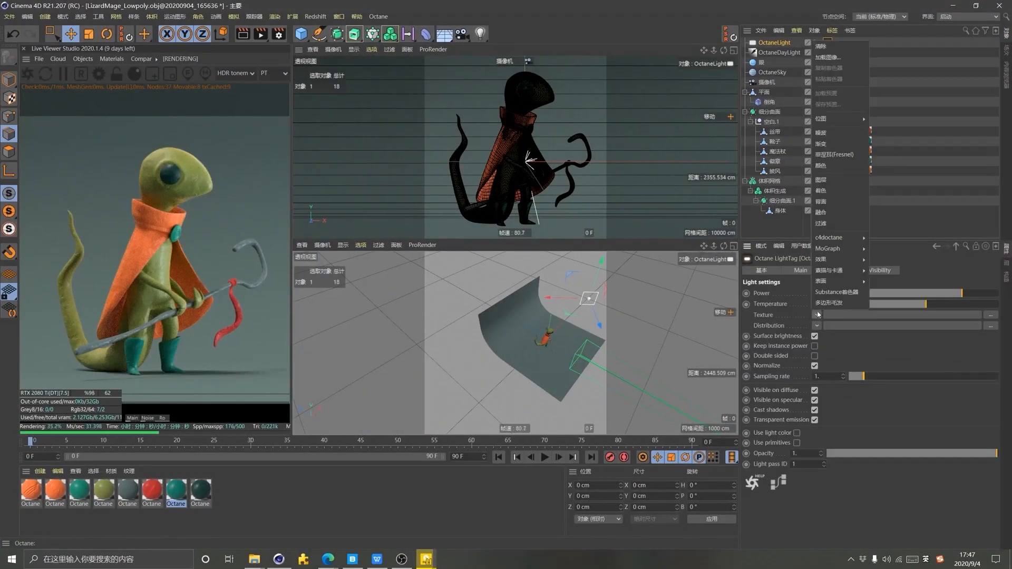
pyautogui.moveTo(865, 240)
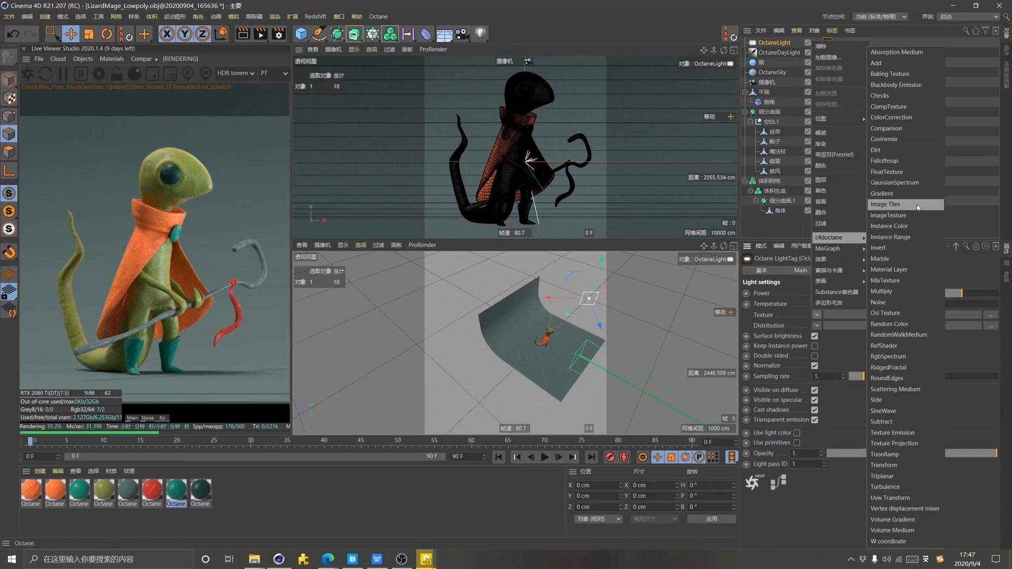
pyautogui.click(912, 215)
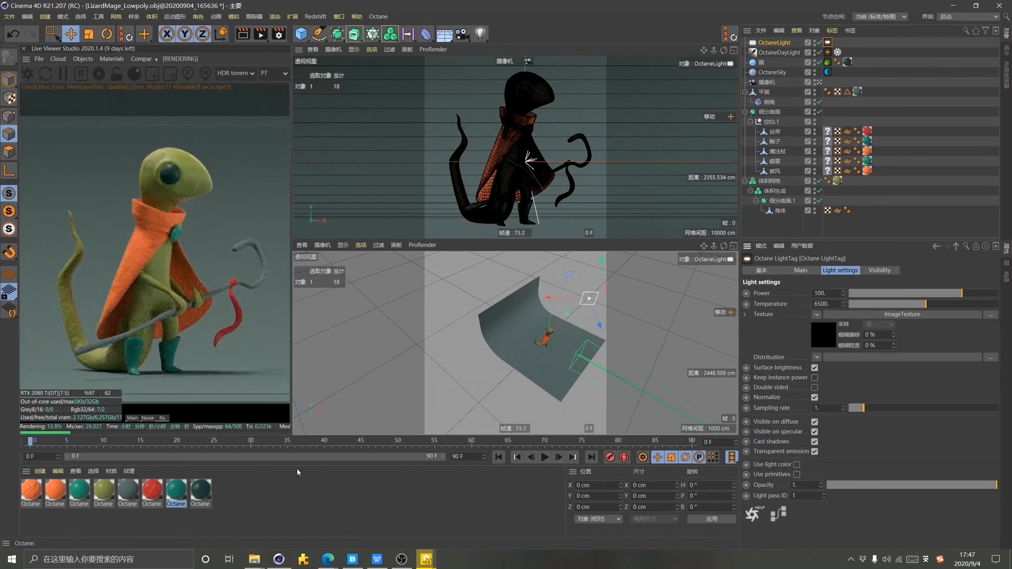
pyautogui.click(254, 559)
pyautogui.click(333, 515)
pyautogui.scroll(-5, 332, 374)
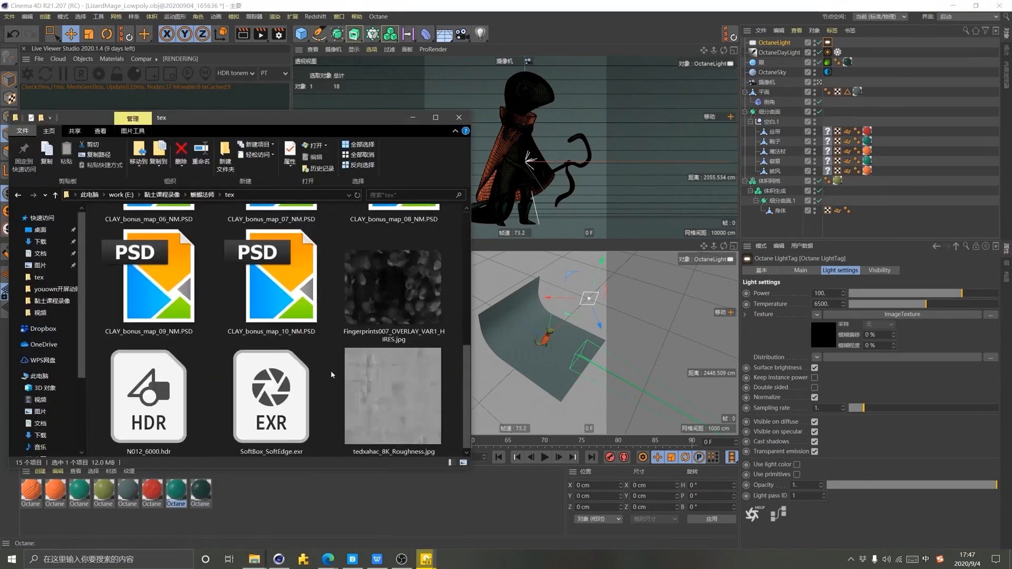
pyautogui.moveTo(277, 422); pyautogui.dragTo(829, 350)
pyautogui.click(510, 324)
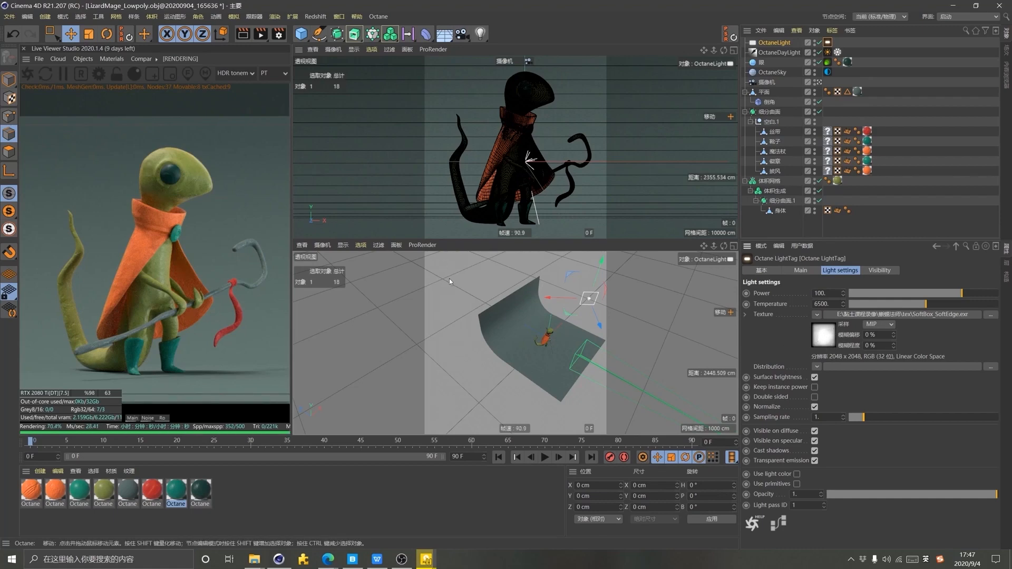
# Lower the area light's power to about 20.67 and fine-tune its position above the character
pyautogui.moveTo(565, 299); pyautogui.dragTo(562, 302)
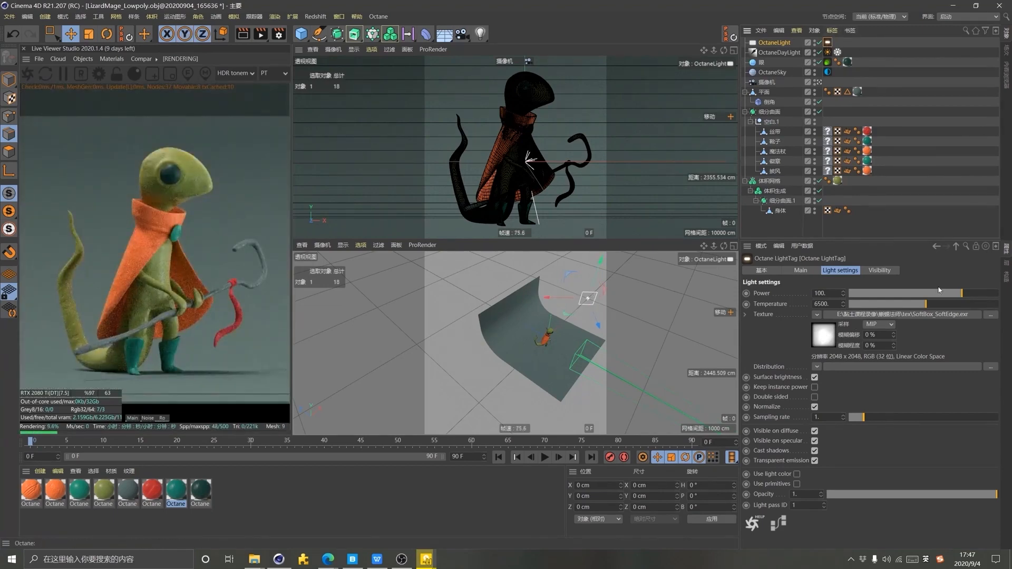
pyautogui.moveTo(962, 293); pyautogui.dragTo(948, 297)
pyautogui.moveTo(549, 299); pyautogui.dragTo(586, 314)
pyautogui.moveTo(538, 292); pyautogui.dragTo(531, 292)
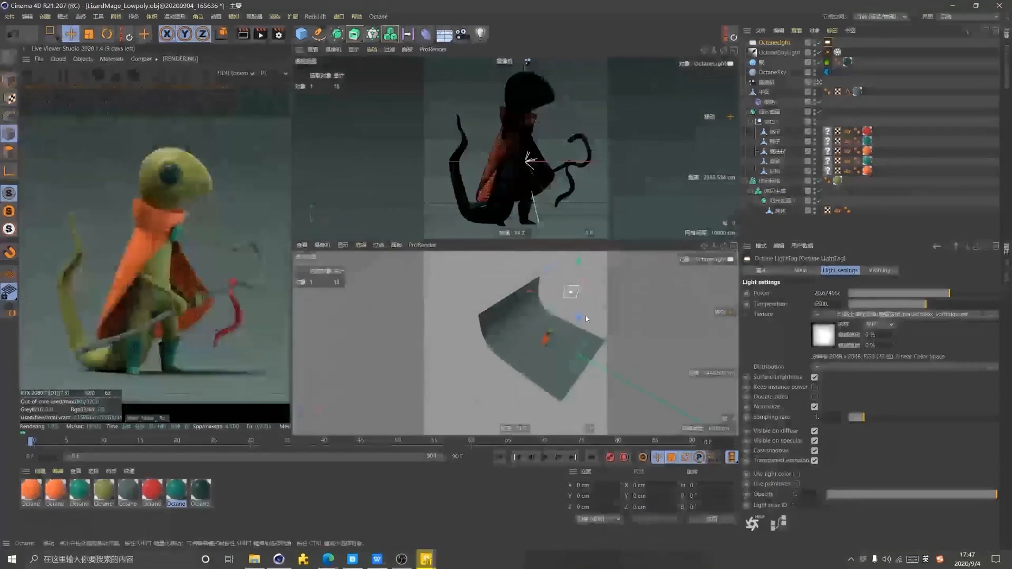
pyautogui.moveTo(578, 315); pyautogui.dragTo(579, 321)
pyautogui.moveTo(534, 297); pyautogui.dragTo(531, 299)
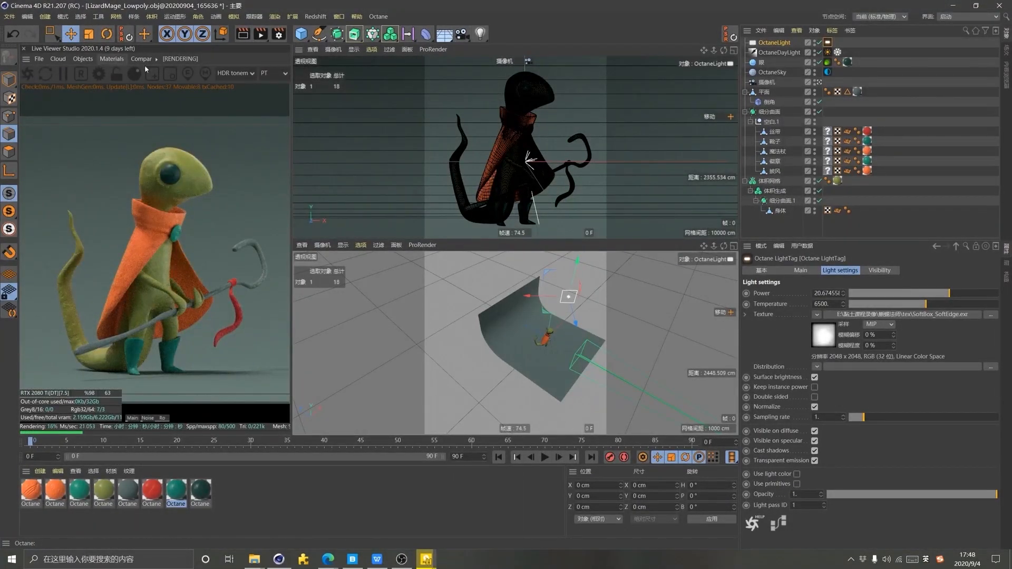
# Select the upper 细分曲面 object and add an Octane Targetted Arealight
pyautogui.click(769, 112)
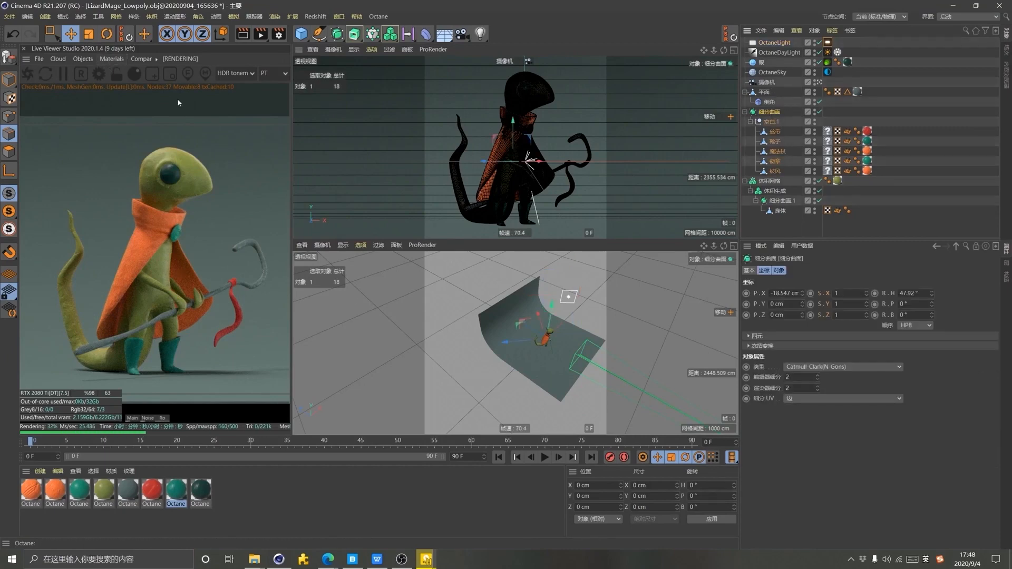
pyautogui.click(83, 59)
pyautogui.moveTo(121, 103)
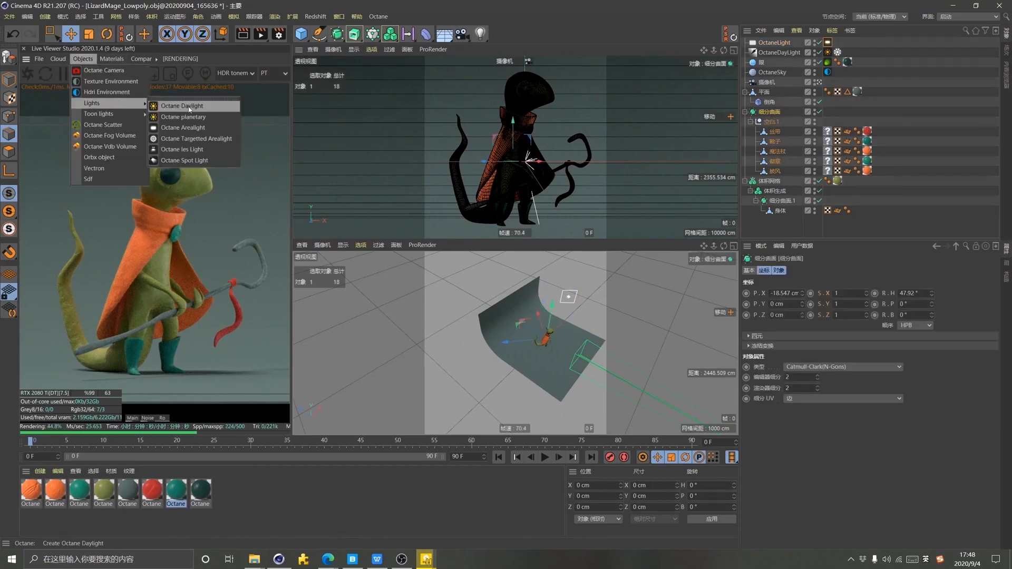
pyautogui.click(206, 139)
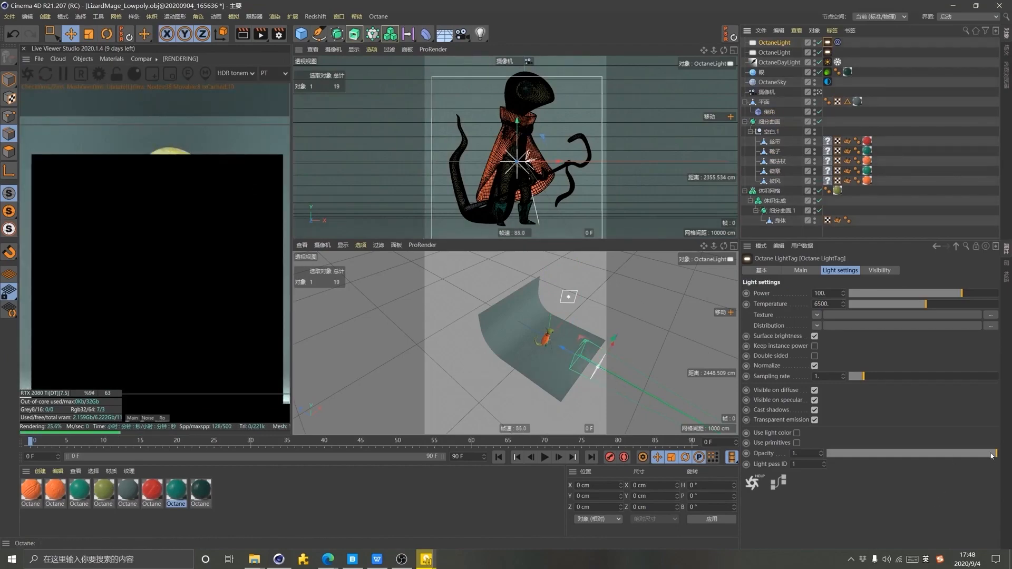
# Set the targeted area light's opacity to 0 and move it beside the character on the staff side
pyautogui.moveTo(996, 453); pyautogui.dragTo(823, 455)
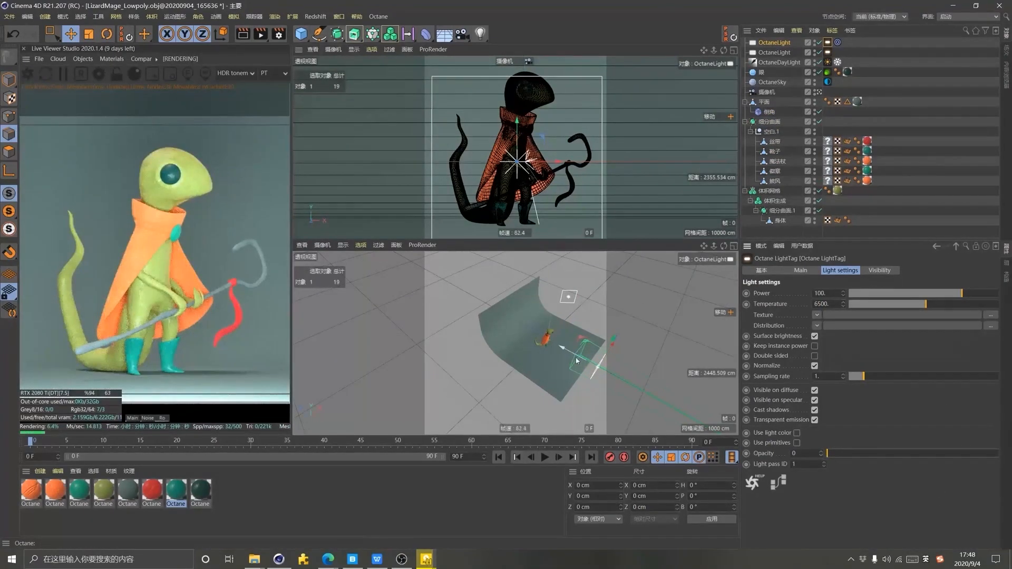
pyautogui.moveTo(563, 348); pyautogui.dragTo(583, 310)
pyautogui.moveTo(548, 345); pyautogui.dragTo(578, 312)
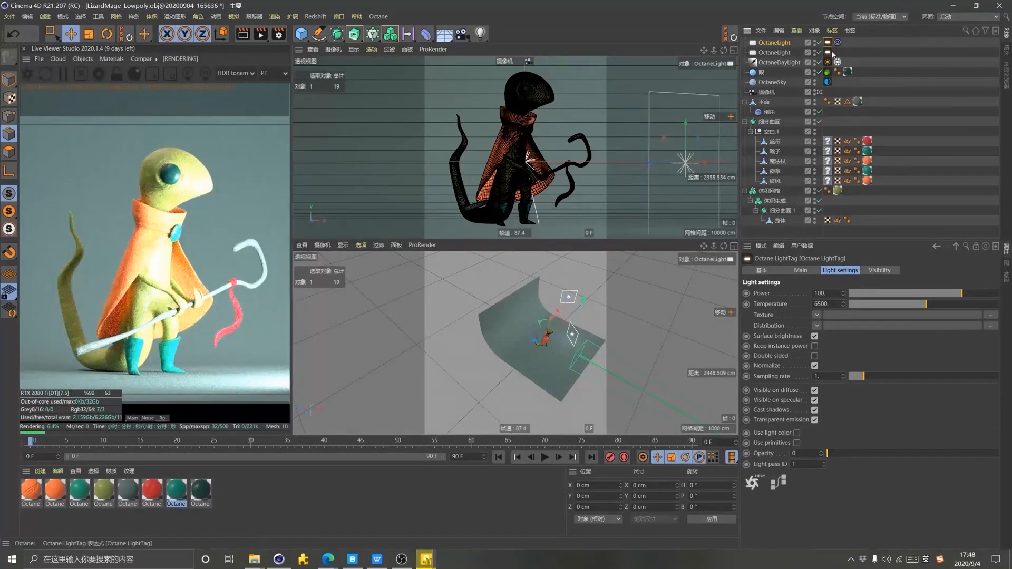
# Load SoftBox_SoftEdge.exr as the targeted area light's ImageTexture and set its power to about 19.44
pyautogui.click(826, 52)
pyautogui.click(827, 42)
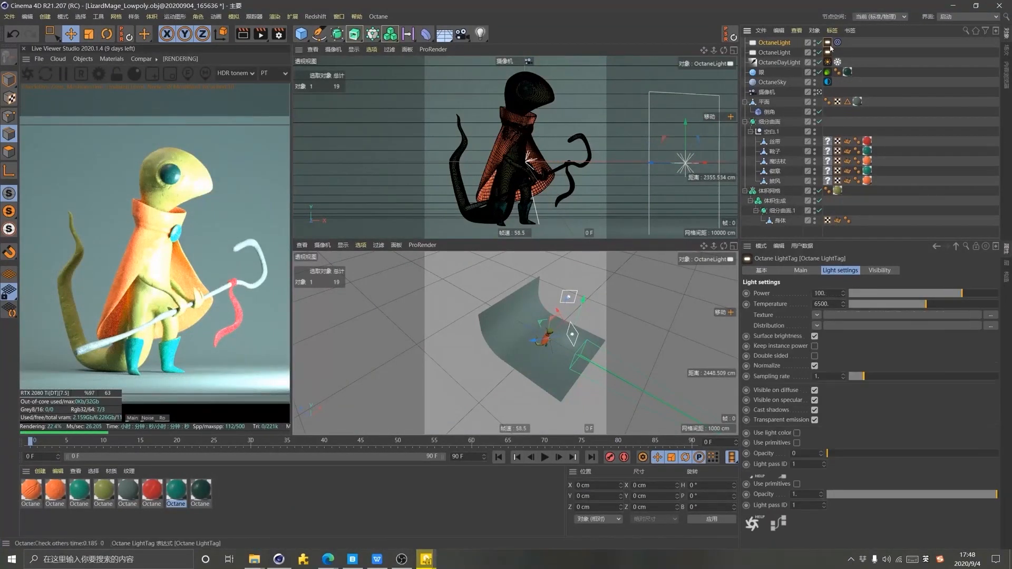
pyautogui.moveTo(254, 558)
pyautogui.click(195, 504)
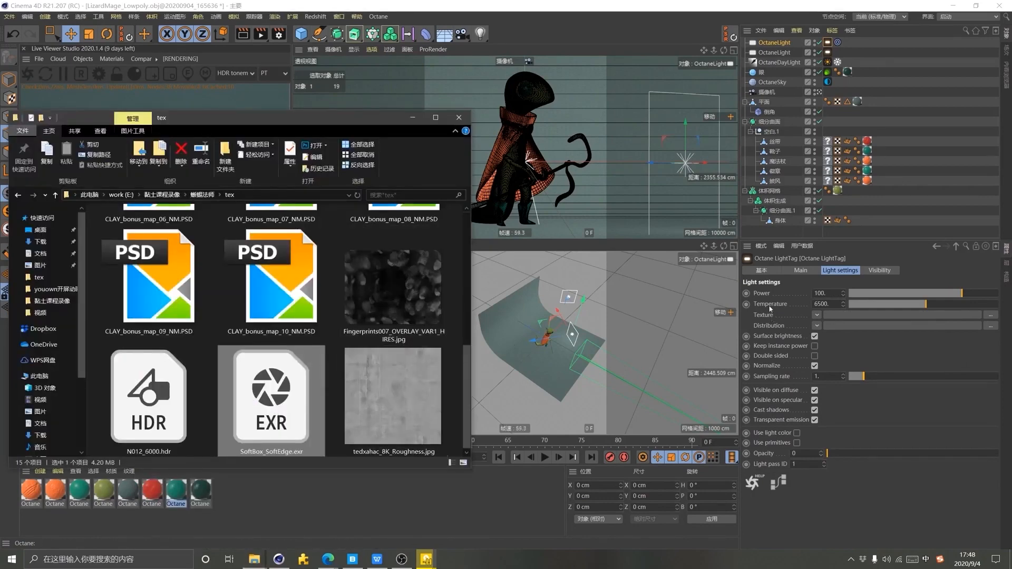
pyautogui.click(817, 315)
pyautogui.moveTo(844, 238)
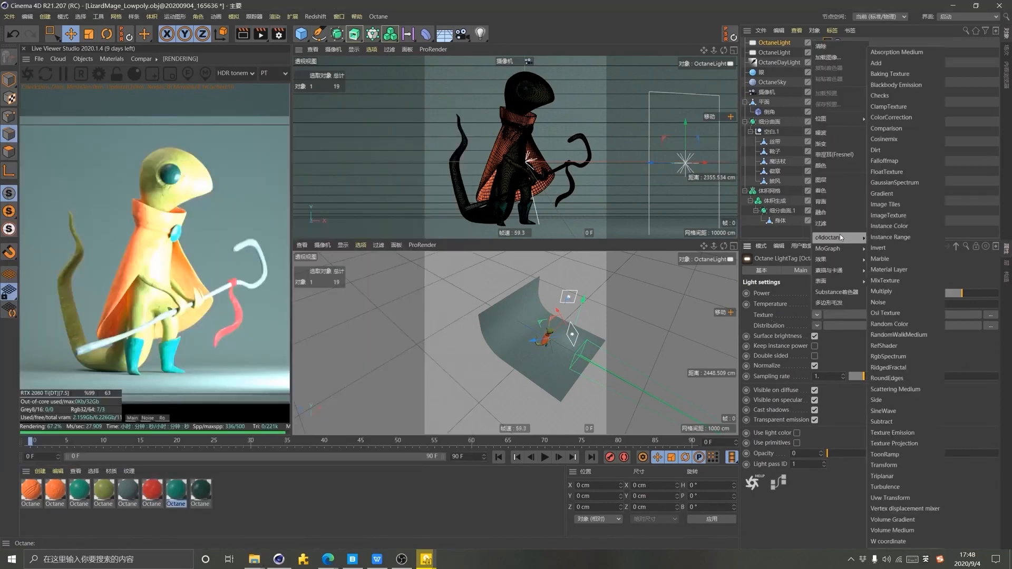
pyautogui.click(907, 219)
pyautogui.moveTo(254, 559)
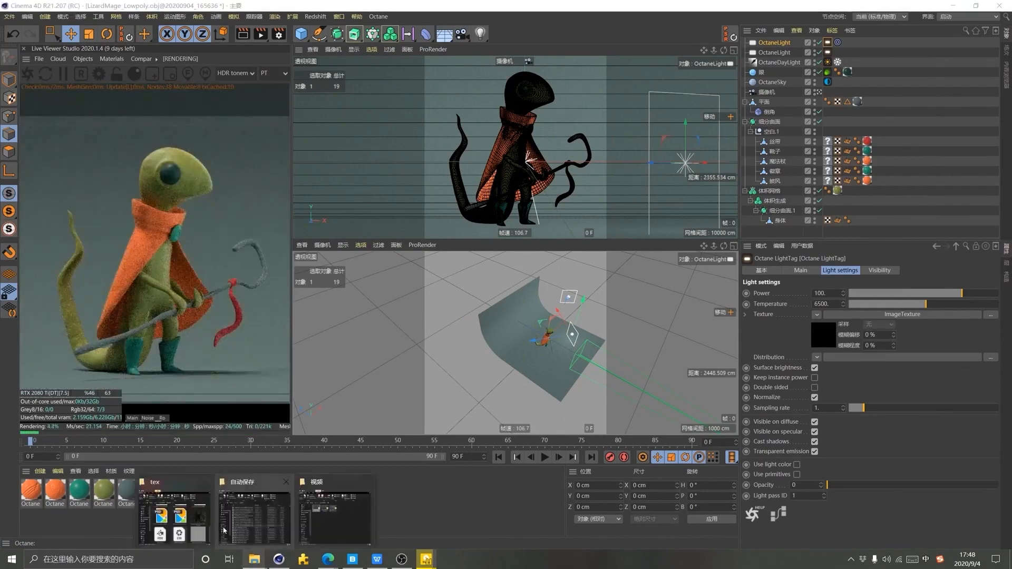
pyautogui.click(195, 522)
pyautogui.moveTo(271, 395); pyautogui.dragTo(822, 332)
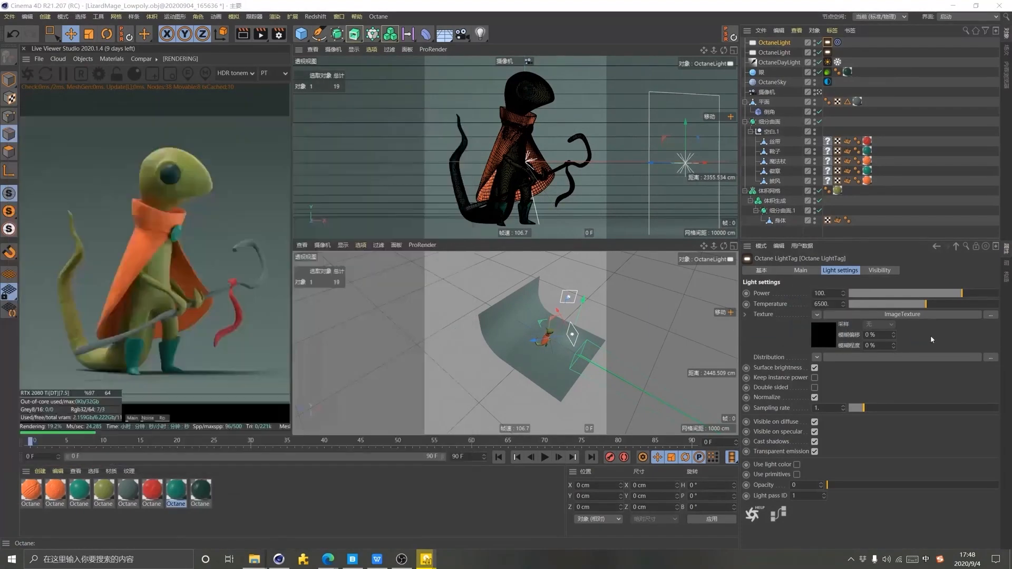
pyautogui.press('Return')
pyautogui.moveTo(950, 296); pyautogui.dragTo(939, 296)
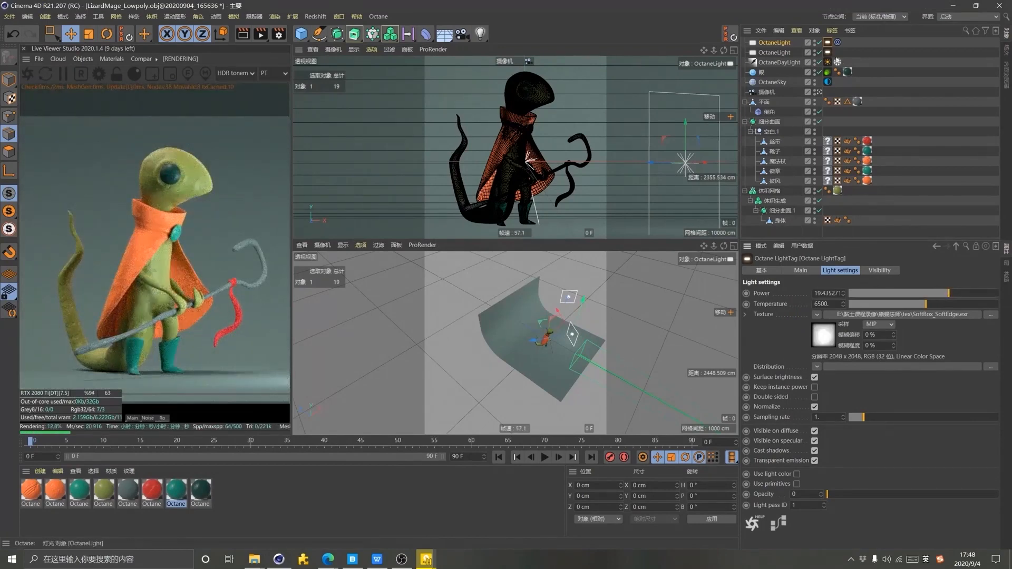
# Scale the targeted area light down in width to a narrower strip
pyautogui.press('e')
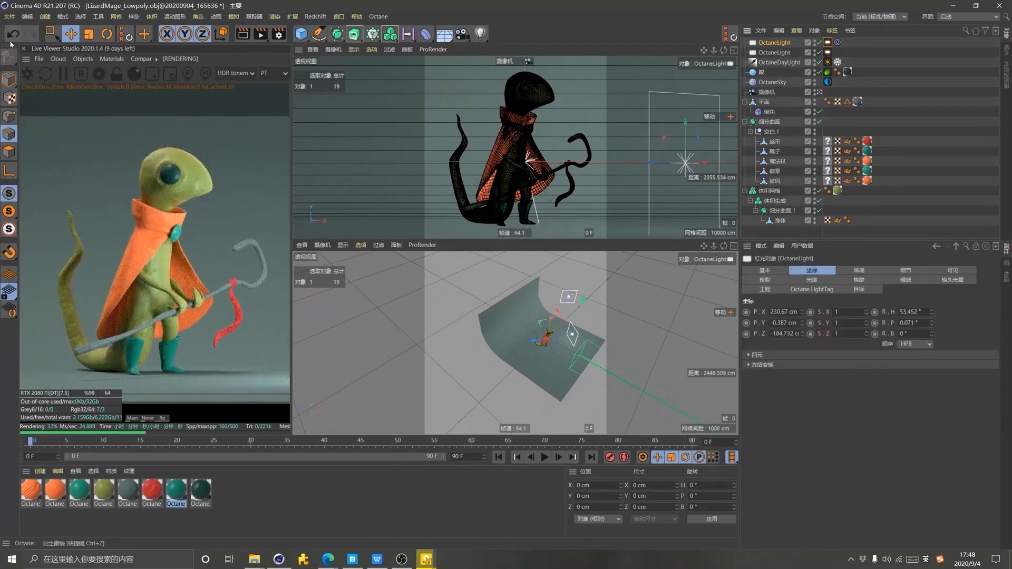
pyautogui.press('t')
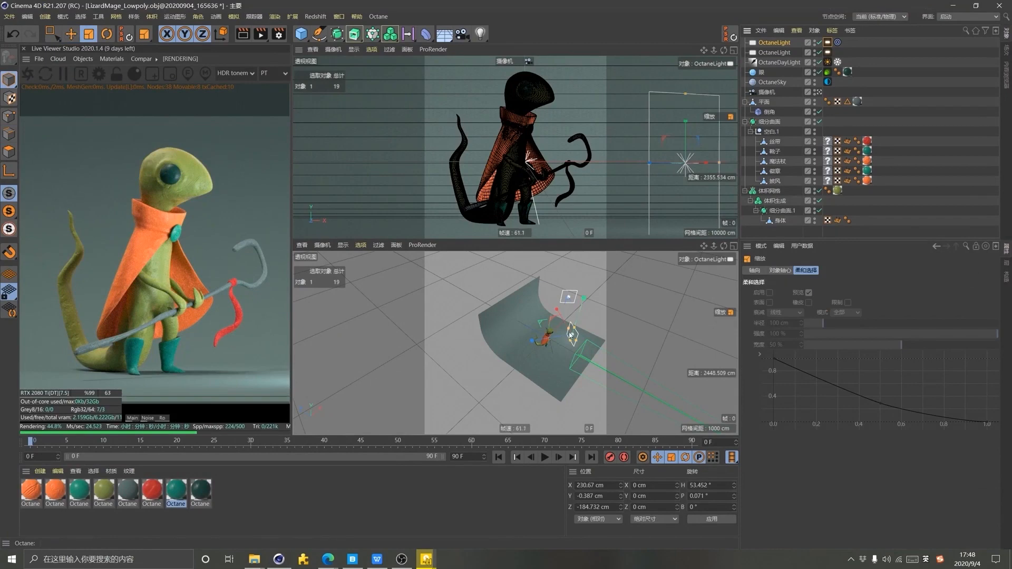
pyautogui.moveTo(571, 331); pyautogui.dragTo(572, 336)
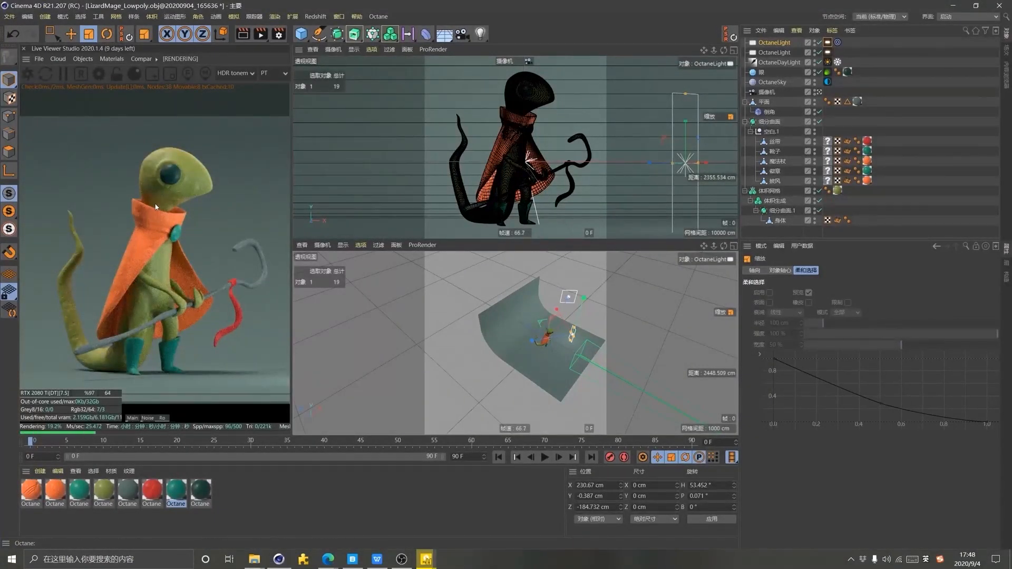
# Move the targeted area light to X 265.326, Y -0.387, Z -137.979 cm and lower its power to about 12.61
pyautogui.press('e')
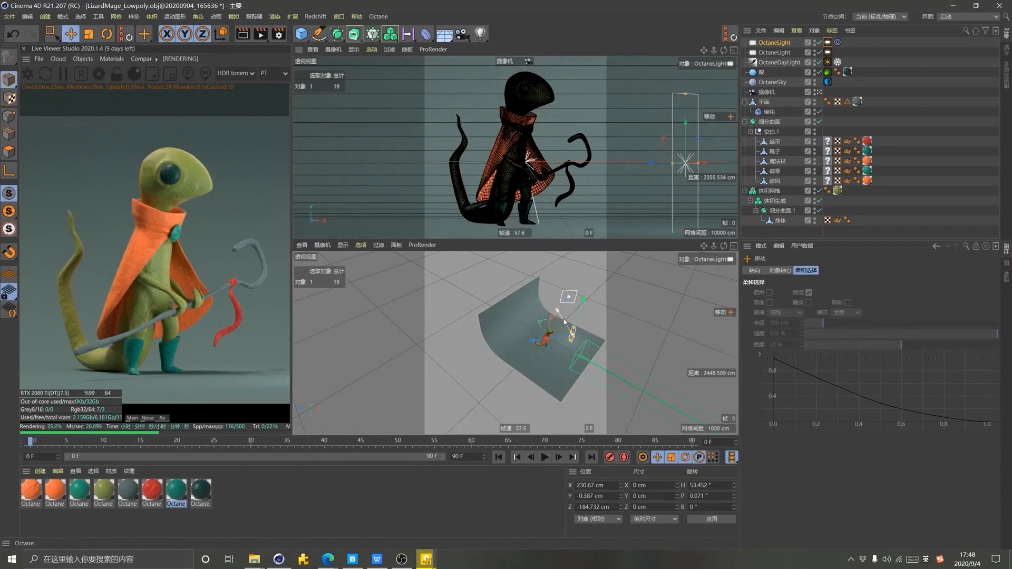
pyautogui.moveTo(566, 322); pyautogui.dragTo(561, 316)
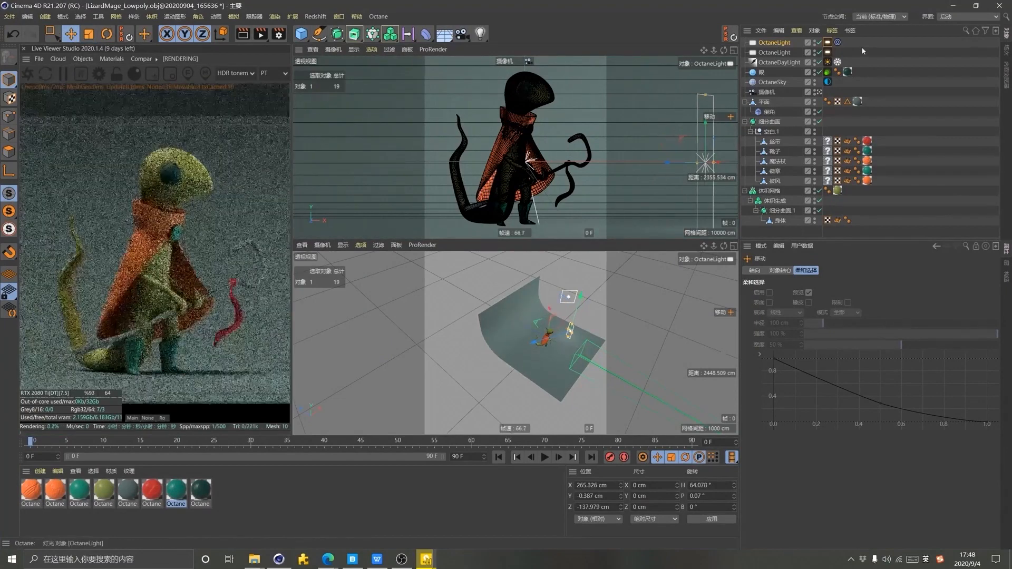
pyautogui.click(936, 246)
pyautogui.moveTo(948, 293); pyautogui.dragTo(945, 294)
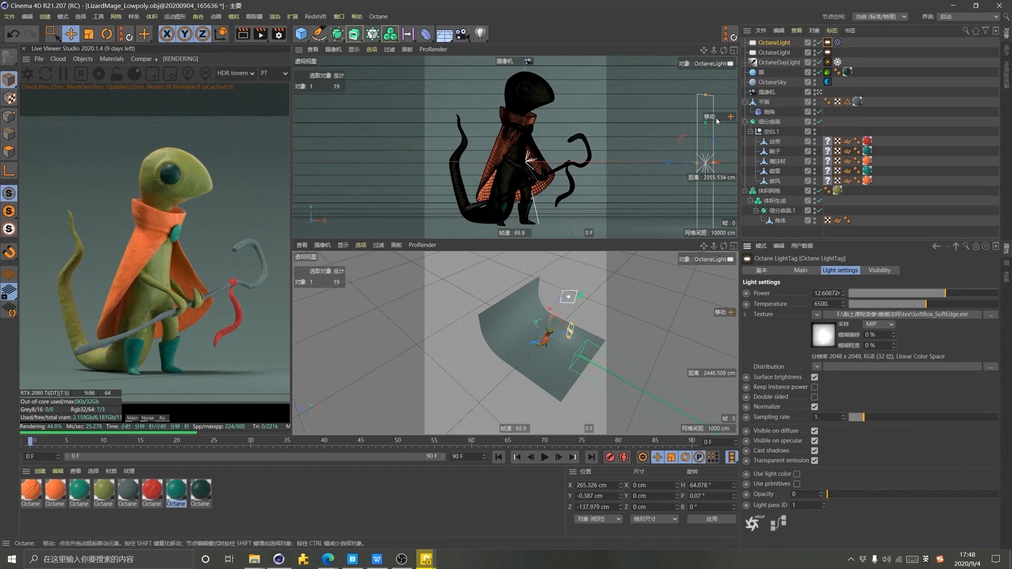
# Add a third Octane area light and move it in front of the character at X -365.328, Y 0, Z -414.553 cm
pyautogui.click(83, 58)
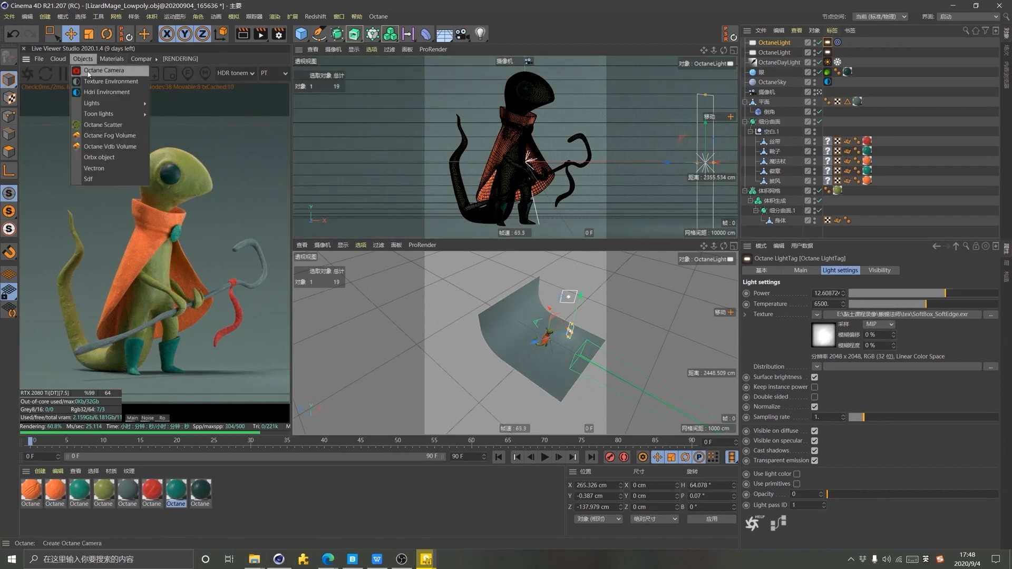
pyautogui.moveTo(115, 105)
pyautogui.click(199, 129)
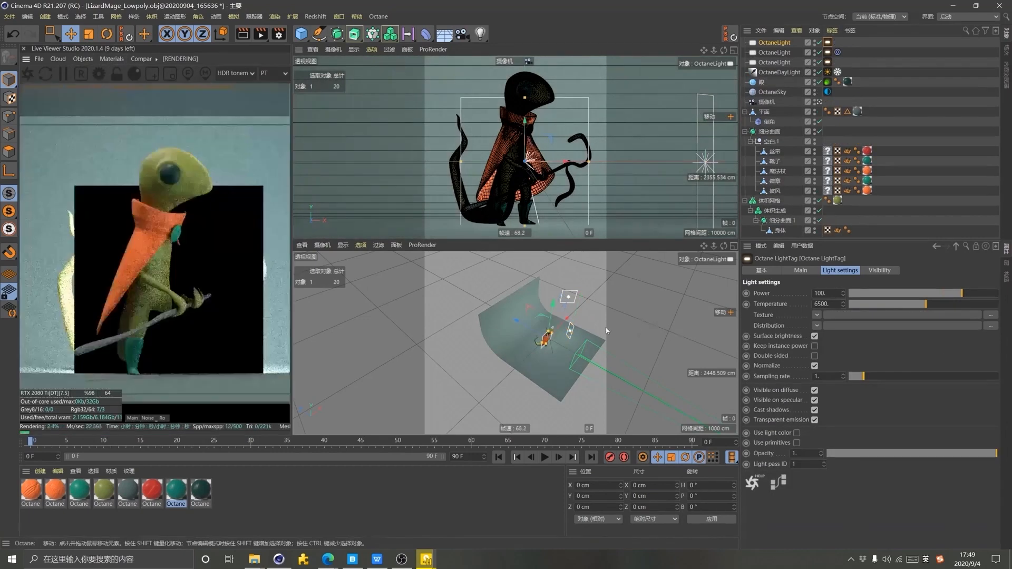
pyautogui.moveTo(518, 323); pyautogui.dragTo(586, 365)
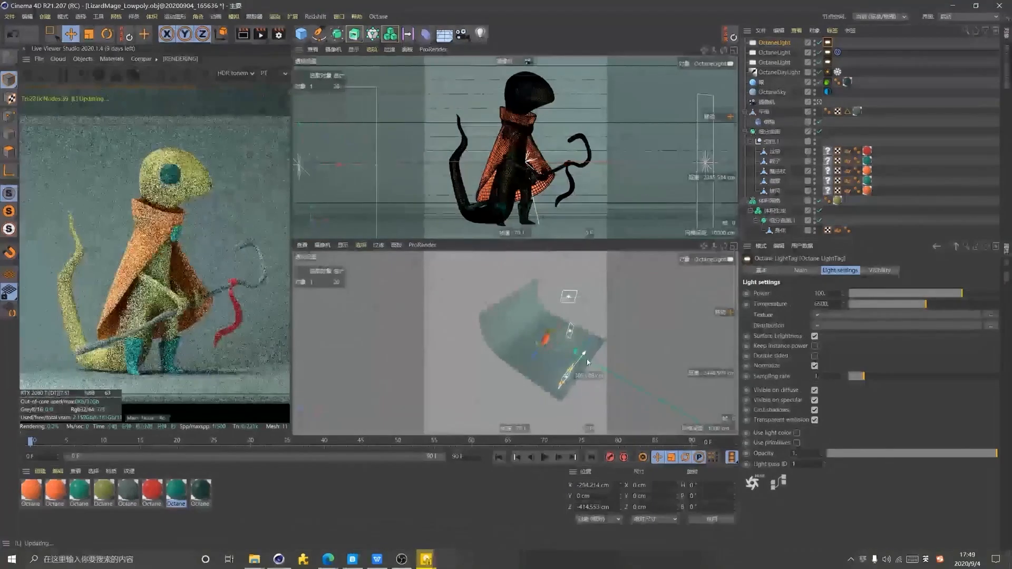
# Rotate the new area light to heading -29.799° and move it to X -592.187, Y 192.675, Z -615.718 cm
pyautogui.press('r')
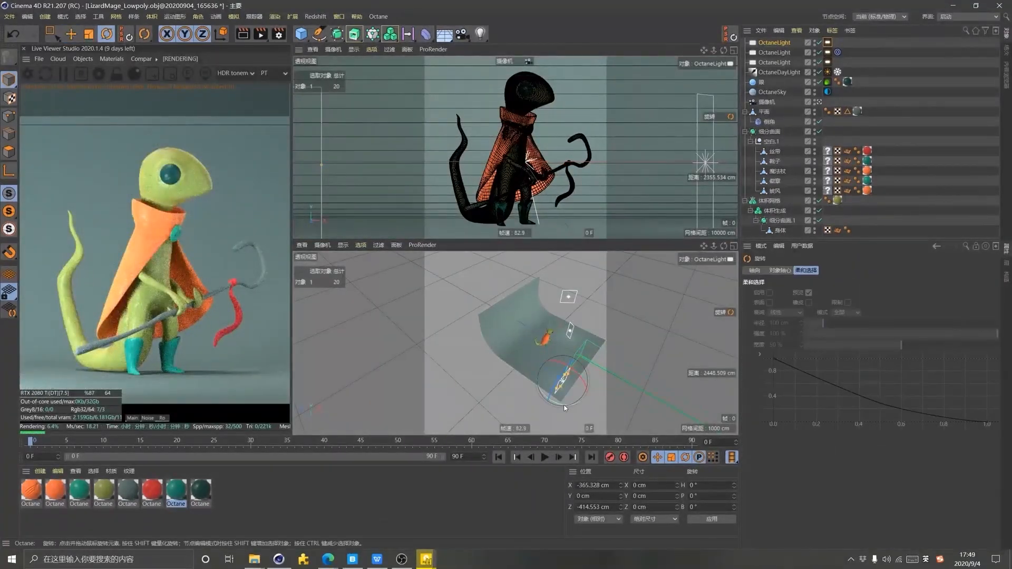
pyautogui.moveTo(564, 404); pyautogui.dragTo(527, 389)
pyautogui.hotkey('ctrl', 'z')
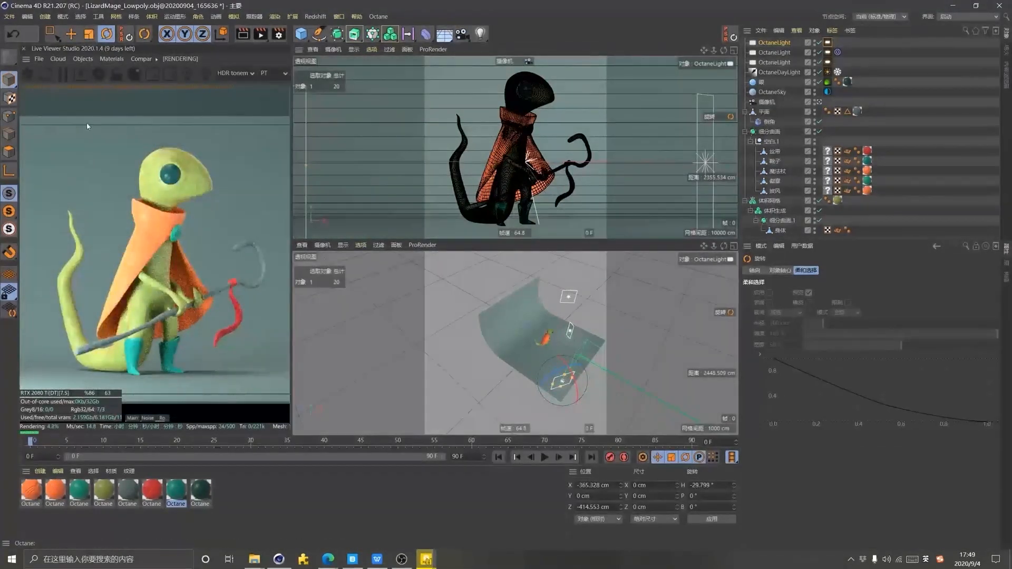
pyautogui.click(71, 34)
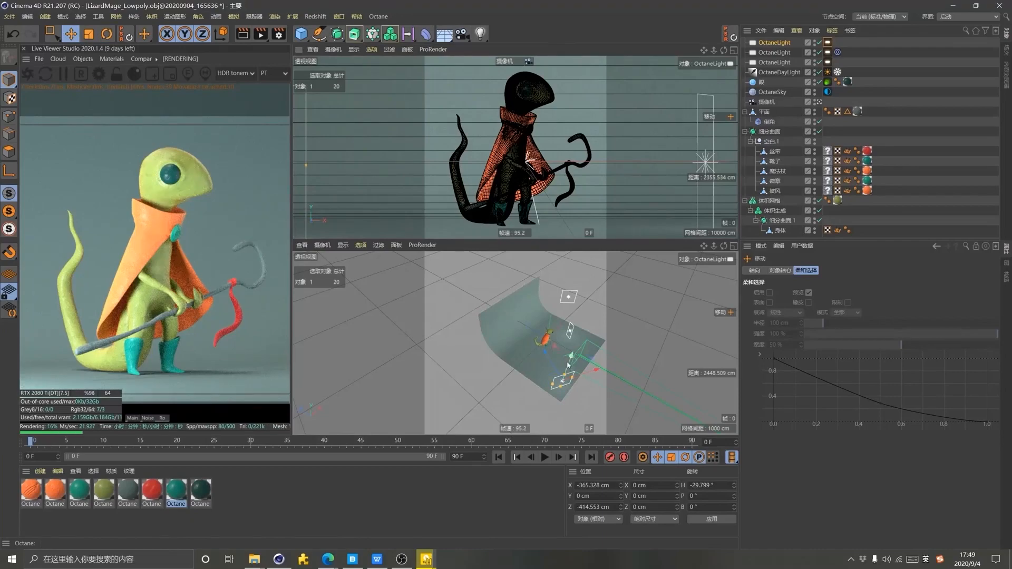
pyautogui.moveTo(571, 373)
pyautogui.mouseDown()
pyautogui.moveTo(585, 357)
pyautogui.moveTo(578, 365)
pyautogui.mouseUp()
# Lower the new area light's power to about 40.81 and move it to X -865.142, Y 468.152, Z -405.403 cm
pyautogui.click(828, 43)
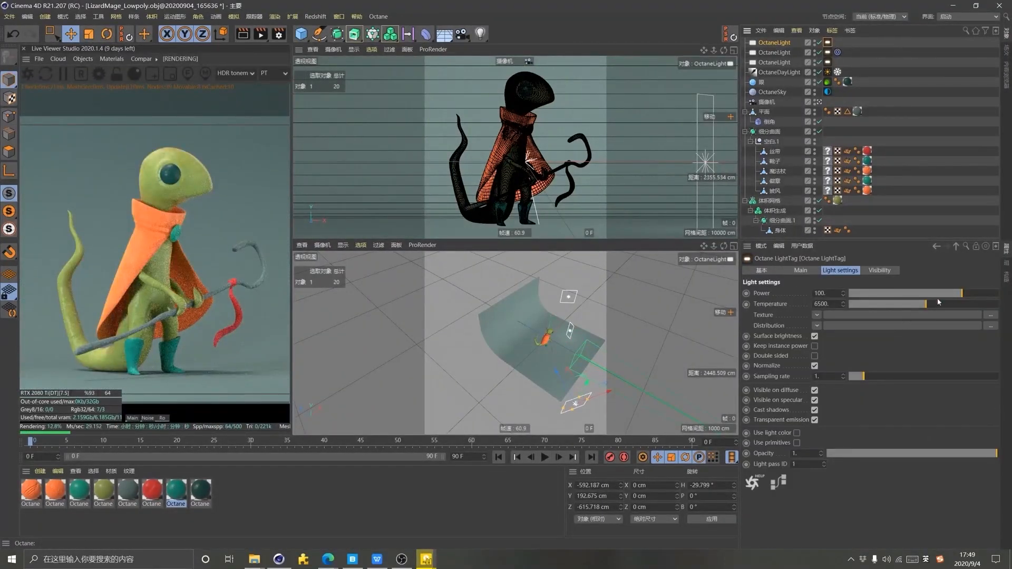
pyautogui.moveTo(991, 294); pyautogui.dragTo(957, 296)
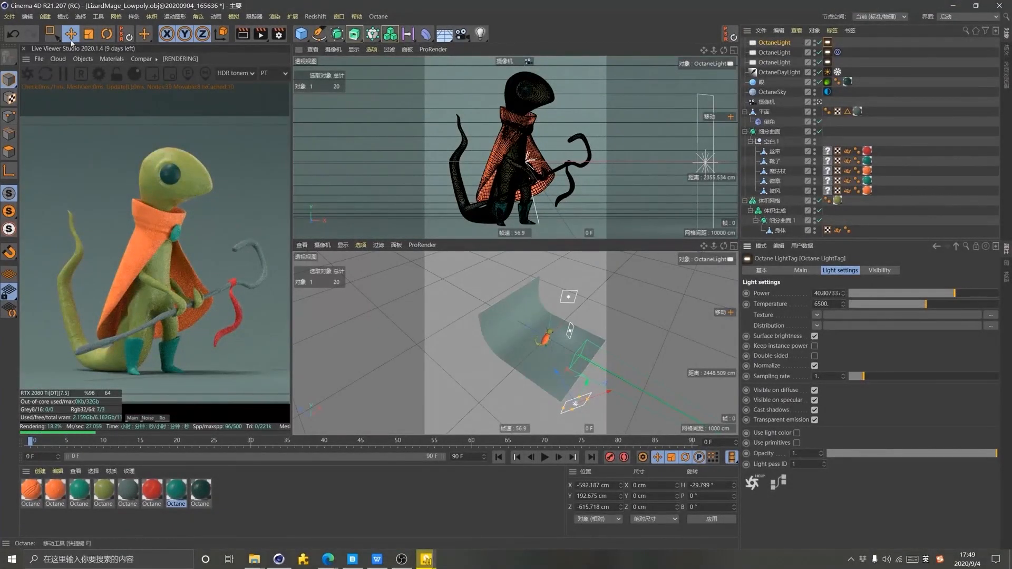
pyautogui.press('e')
pyautogui.moveTo(603, 400); pyautogui.dragTo(520, 372)
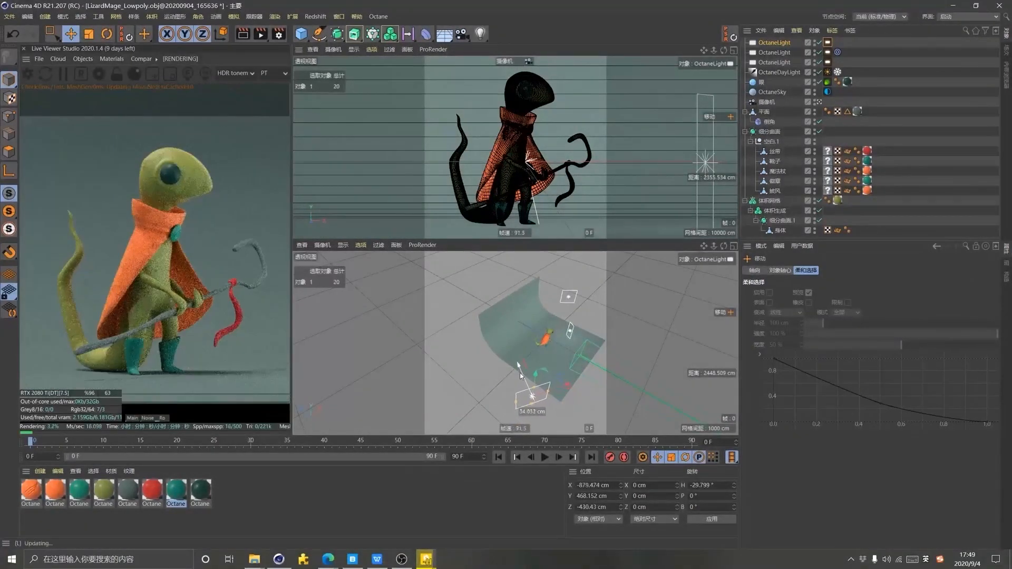
# Rotate the new area light to heading -39.16° and deselect it
pyautogui.press('r')
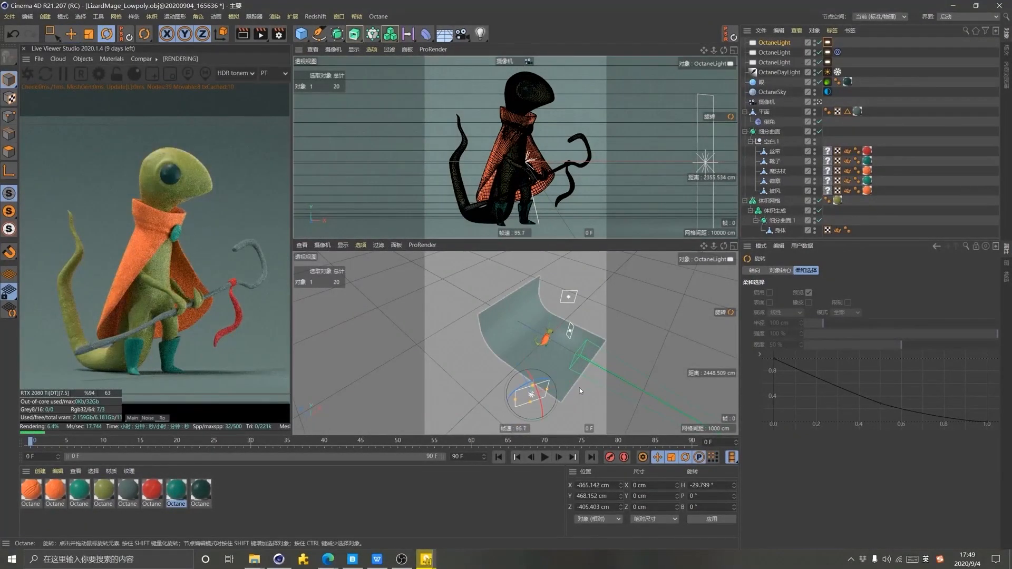
pyautogui.keyDown('alt'); pyautogui.moveTo(548, 423); pyautogui.dragTo(566, 341, button='middle'); pyautogui.keyUp('alt')
pyautogui.scroll(8, 567, 341)
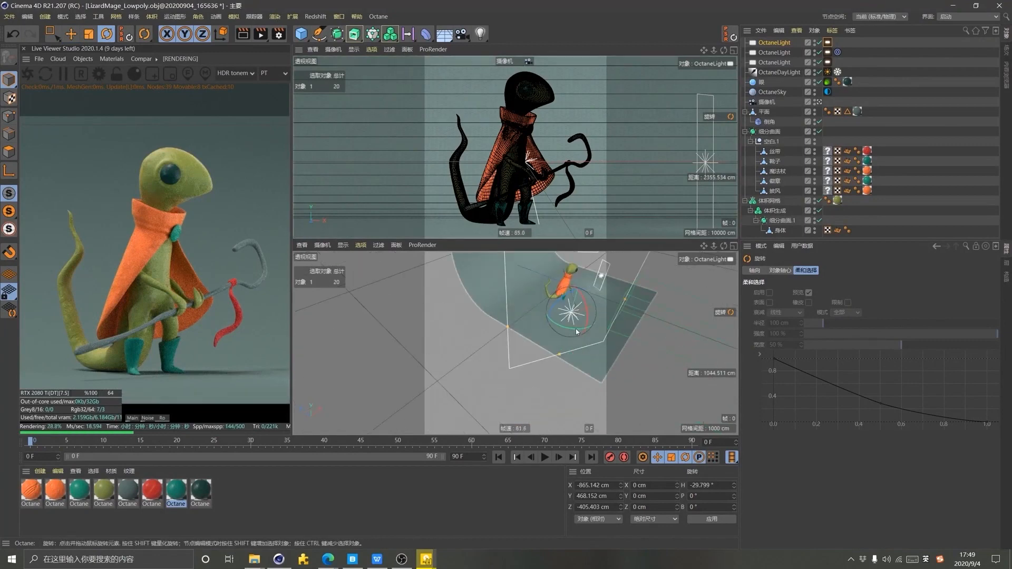
pyautogui.moveTo(568, 333); pyautogui.dragTo(558, 330)
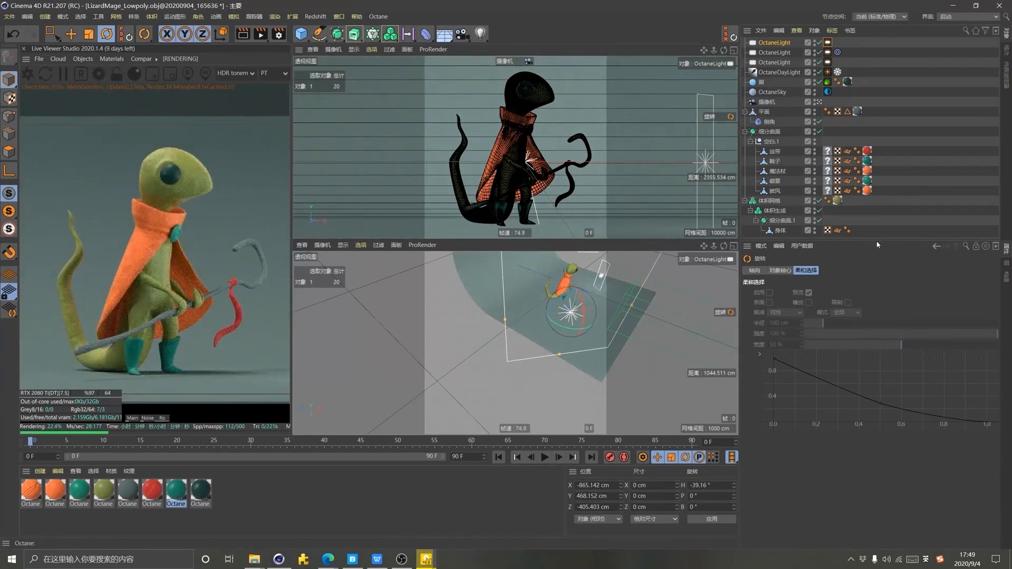
pyautogui.moveTo(876, 240); pyautogui.dragTo(890, 260)
pyautogui.click(879, 184)
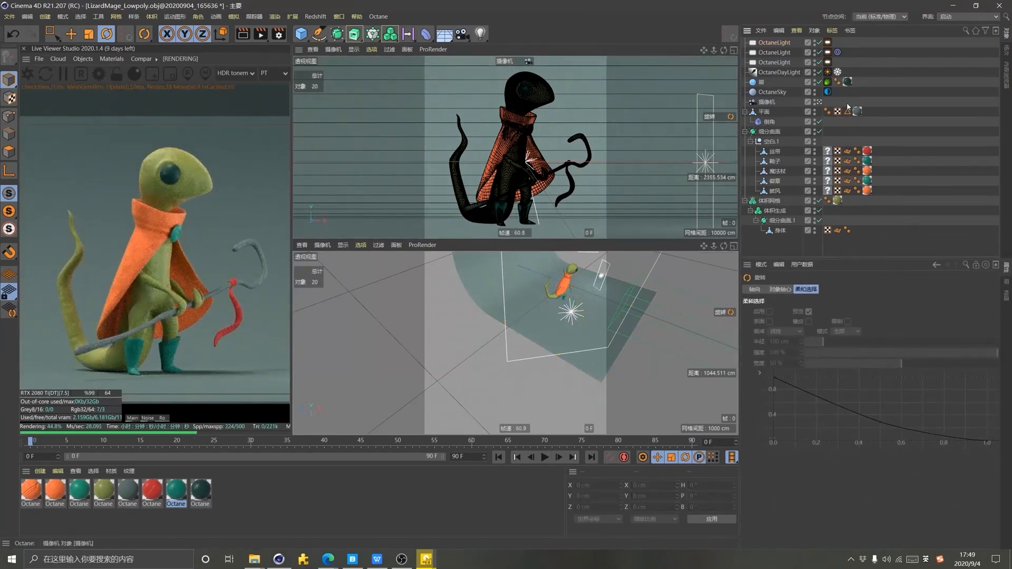
# Add an Octane Camera tag to the scene camera and enable its Camera Imager
pyautogui.click(770, 103)
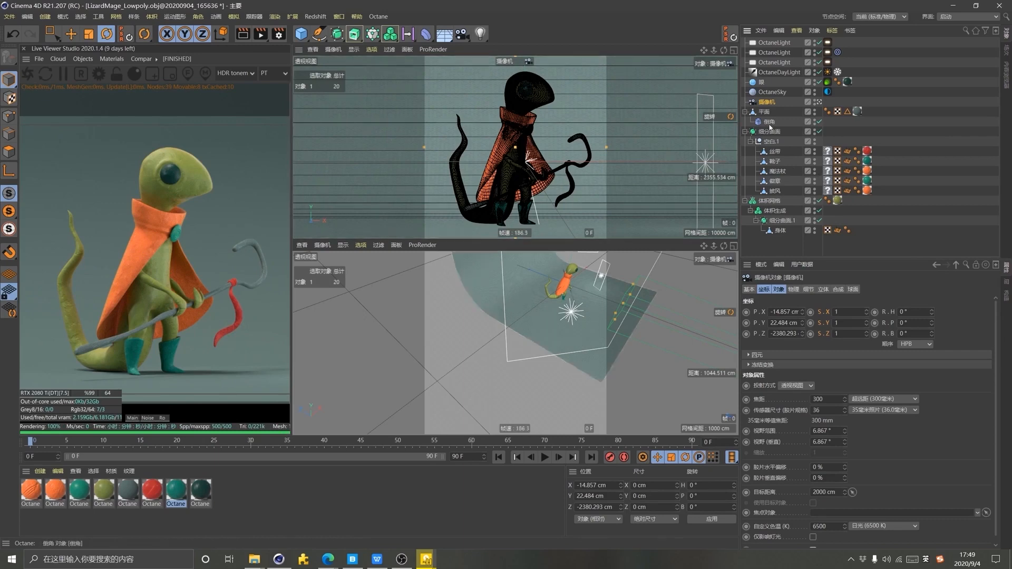
pyautogui.rightClick(774, 104)
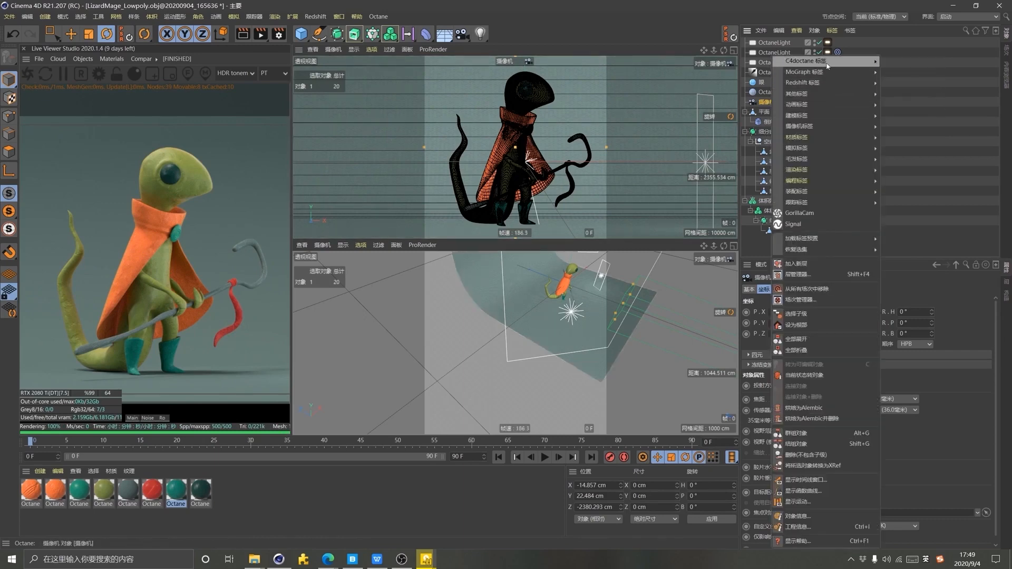
pyautogui.moveTo(822, 61)
pyautogui.click(914, 104)
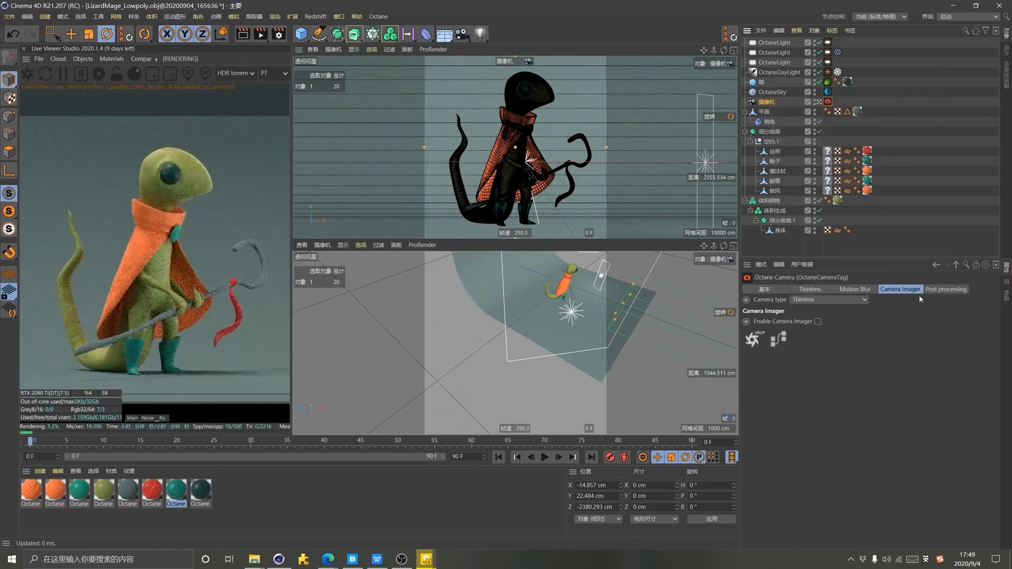
pyautogui.click(817, 322)
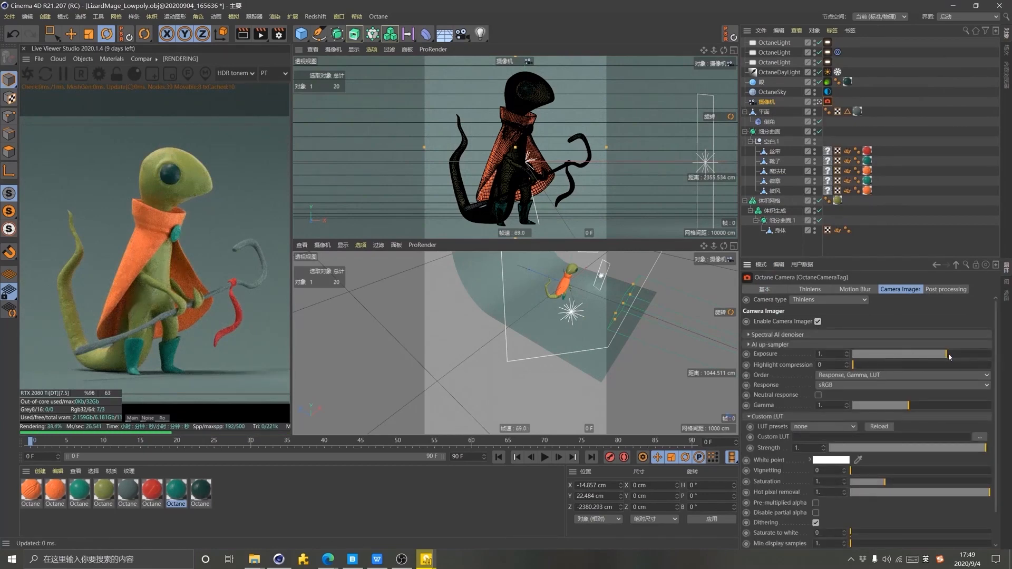
# Set the Camera Imager's exposure to about 0.906 and its gamma to about 0.958
pyautogui.moveTo(943, 355); pyautogui.dragTo(944, 355)
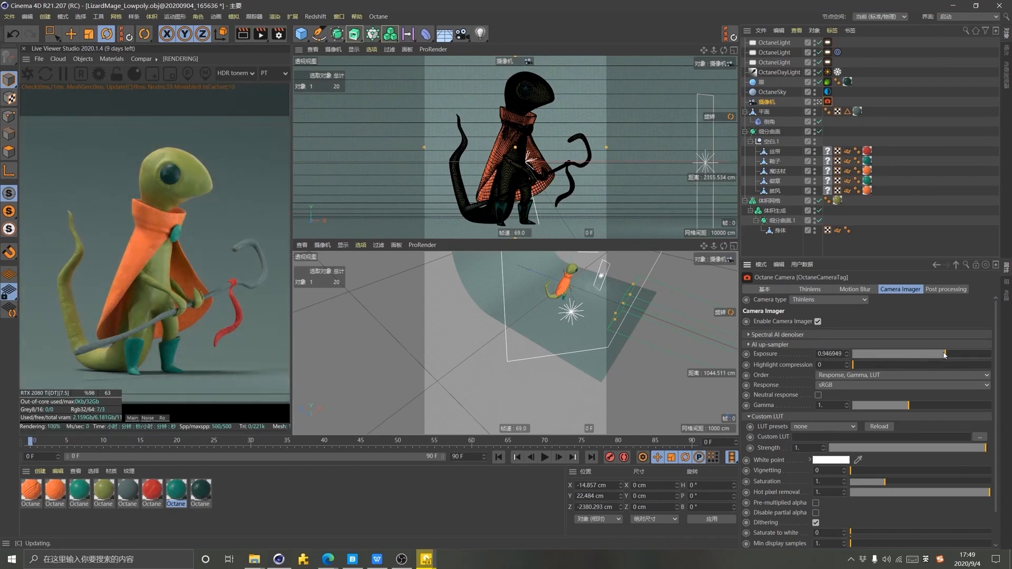
pyautogui.moveTo(882, 255); pyautogui.dragTo(875, 217)
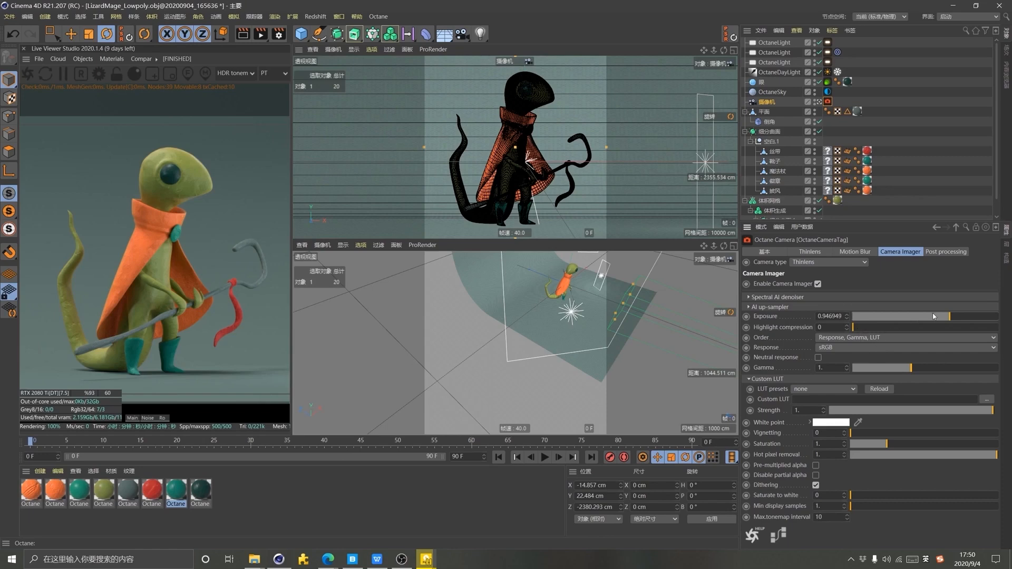
pyautogui.moveTo(952, 319); pyautogui.dragTo(946, 319)
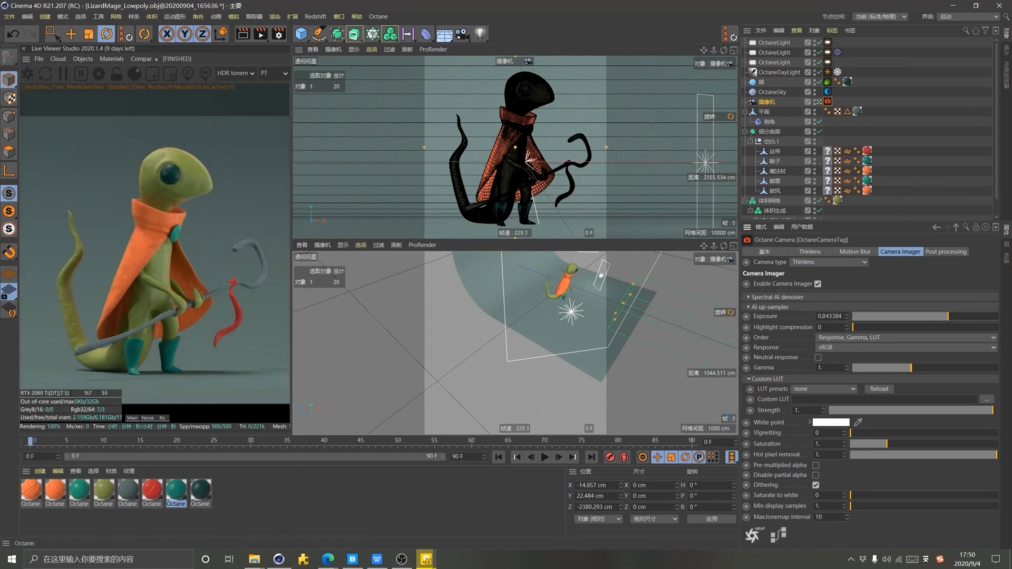
pyautogui.write('9')
pyautogui.press('Return')
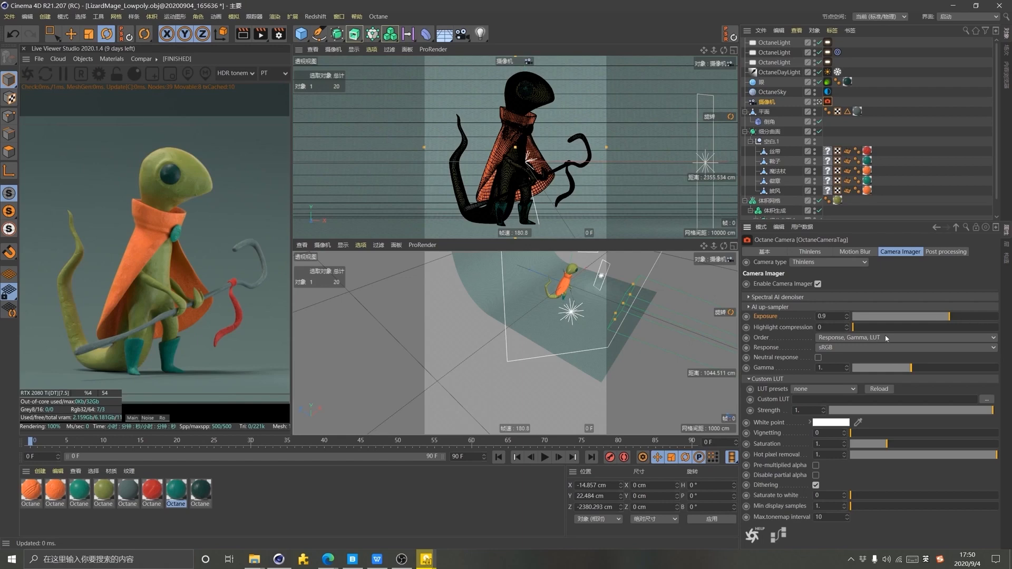
pyautogui.moveTo(951, 317)
pyautogui.mouseDown()
pyautogui.moveTo(873, 318)
pyautogui.moveTo(955, 320)
pyautogui.moveTo(936, 323)
pyautogui.moveTo(948, 323)
pyautogui.mouseUp()
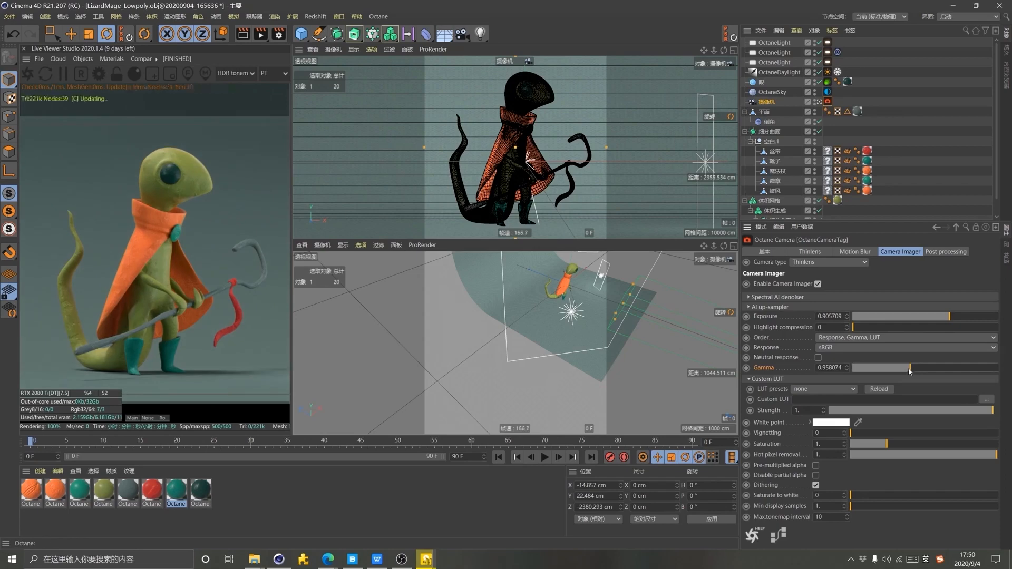
pyautogui.moveTo(911, 371); pyautogui.dragTo(910, 371)
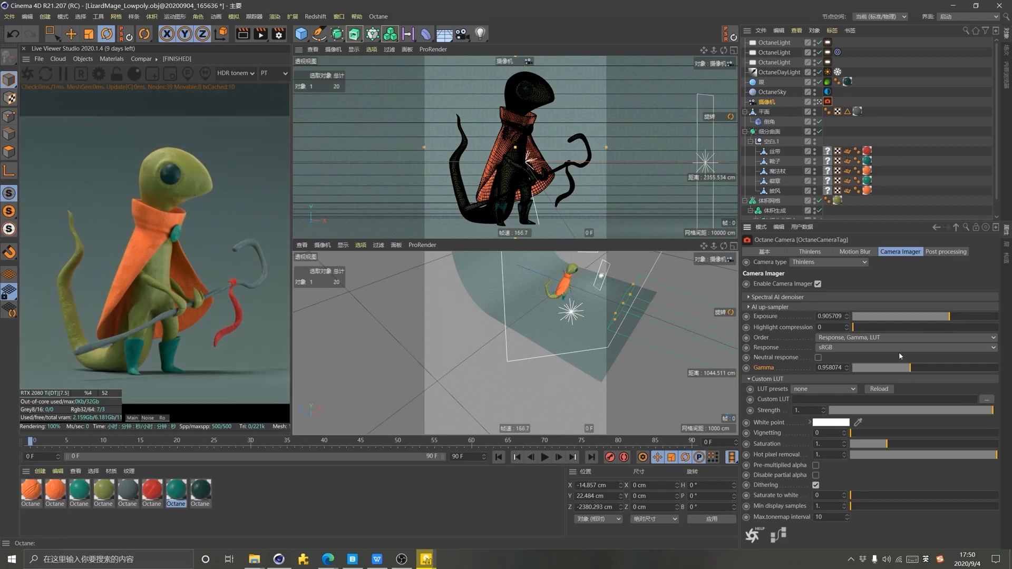
# Try the Agfacolor_Futura_II_100CD, Agfacolor_Futura_200CD and Agfachrome_RSX2_050CD camera responses and return to sRGB
pyautogui.click(879, 349)
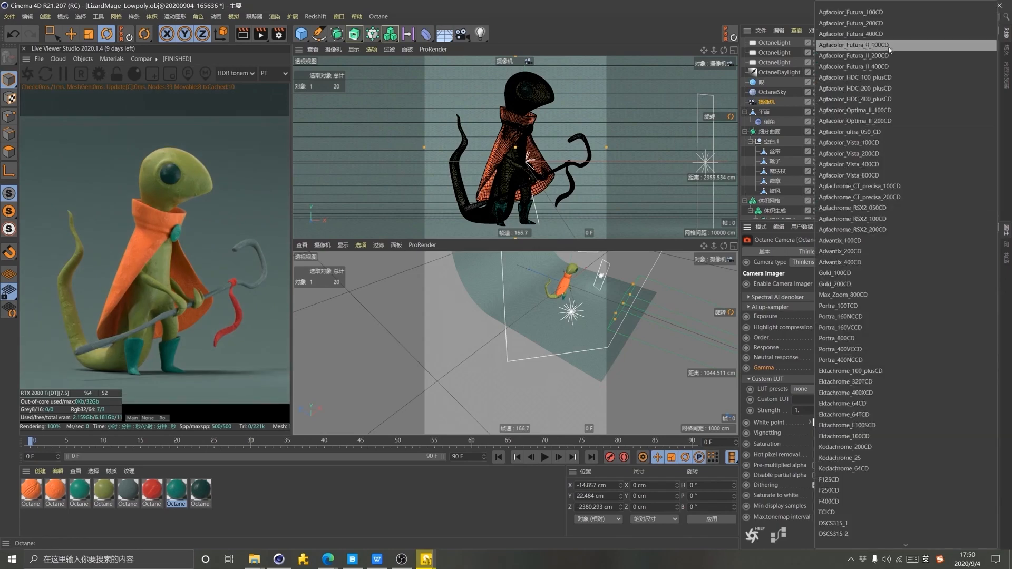
pyautogui.click(854, 45)
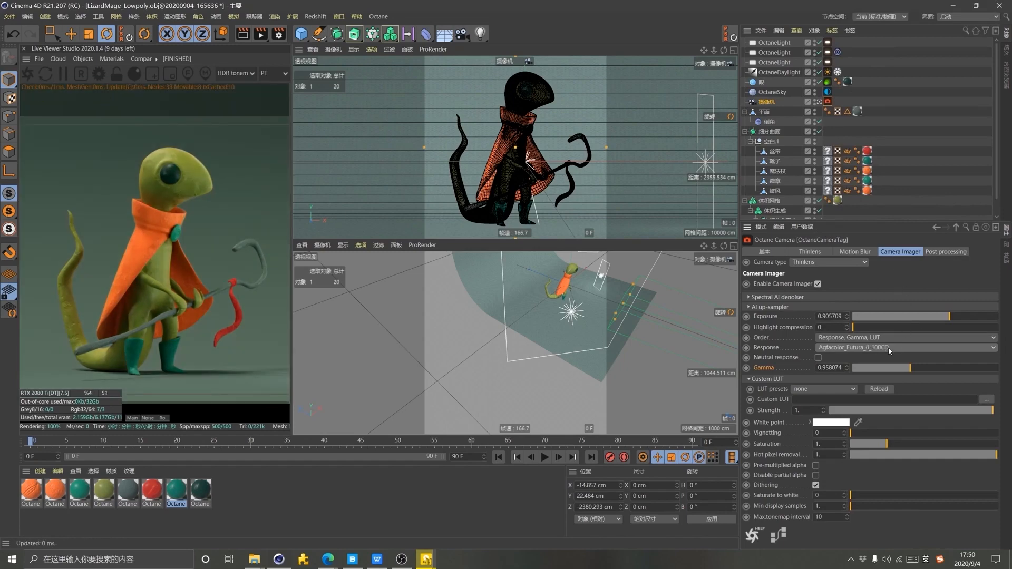
pyautogui.scroll(-1, 890, 352)
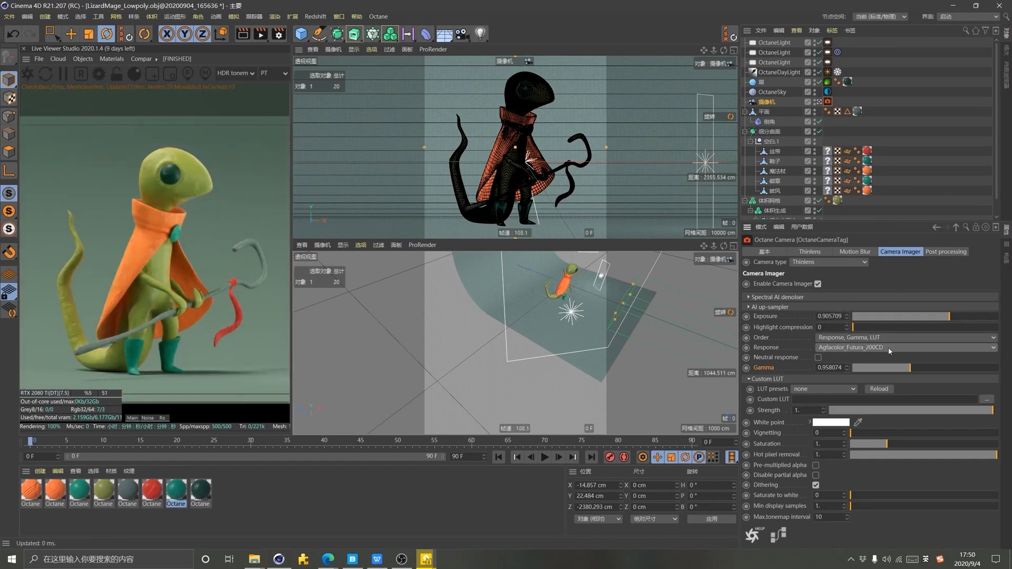
pyautogui.click(890, 347)
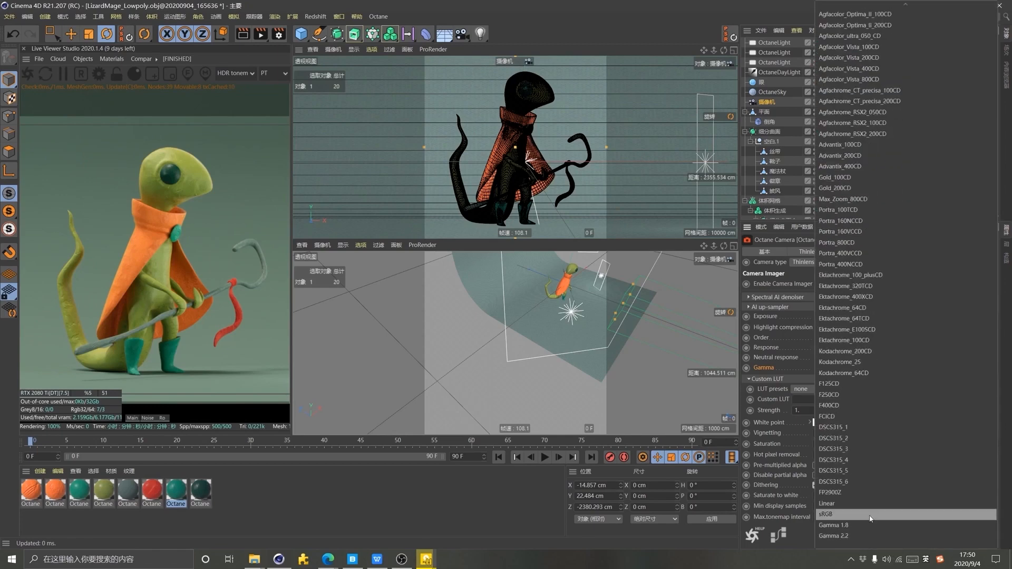
pyautogui.click(870, 516)
pyautogui.click(857, 351)
pyautogui.click(869, 229)
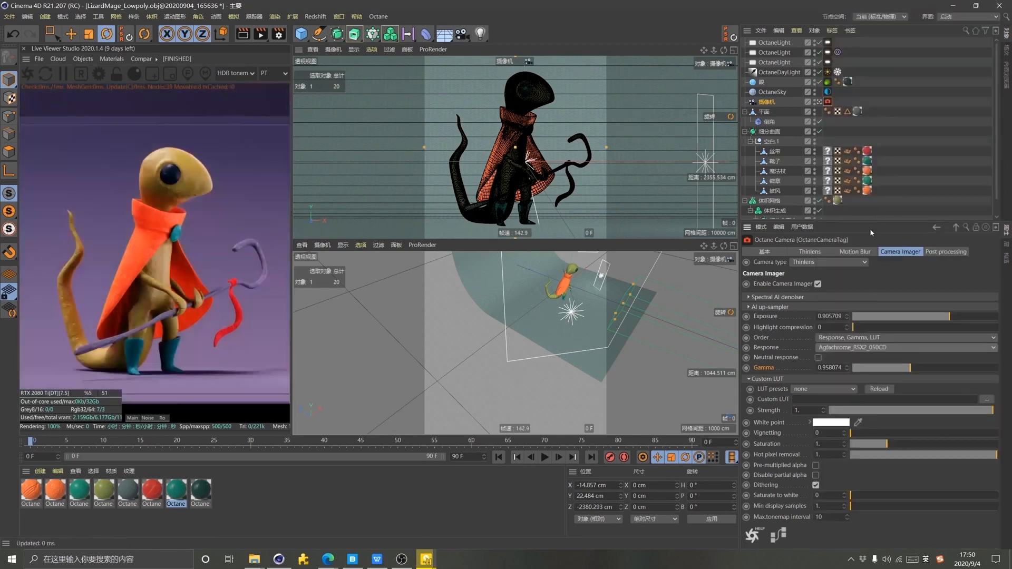
pyautogui.click(889, 349)
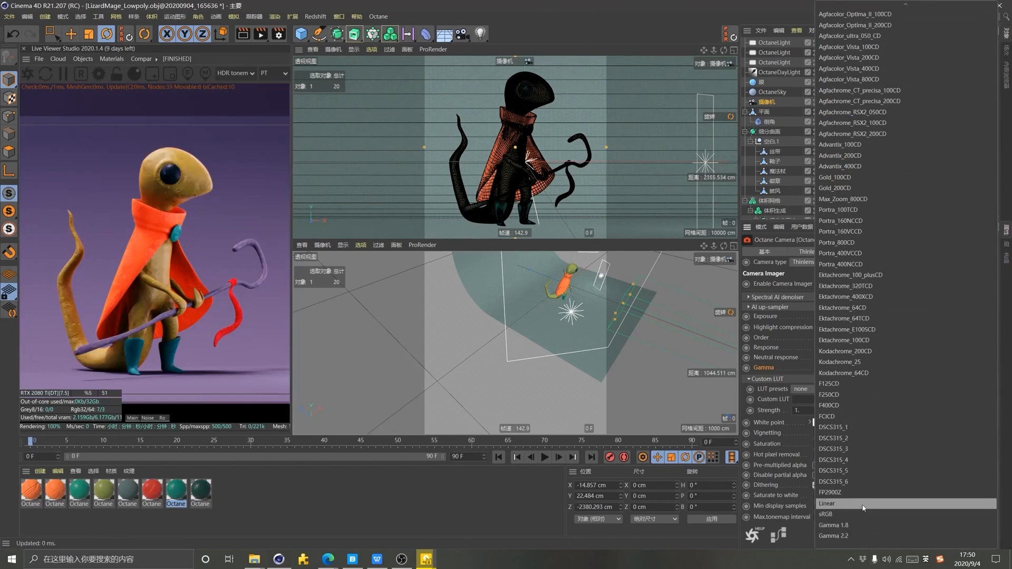
pyautogui.click(848, 515)
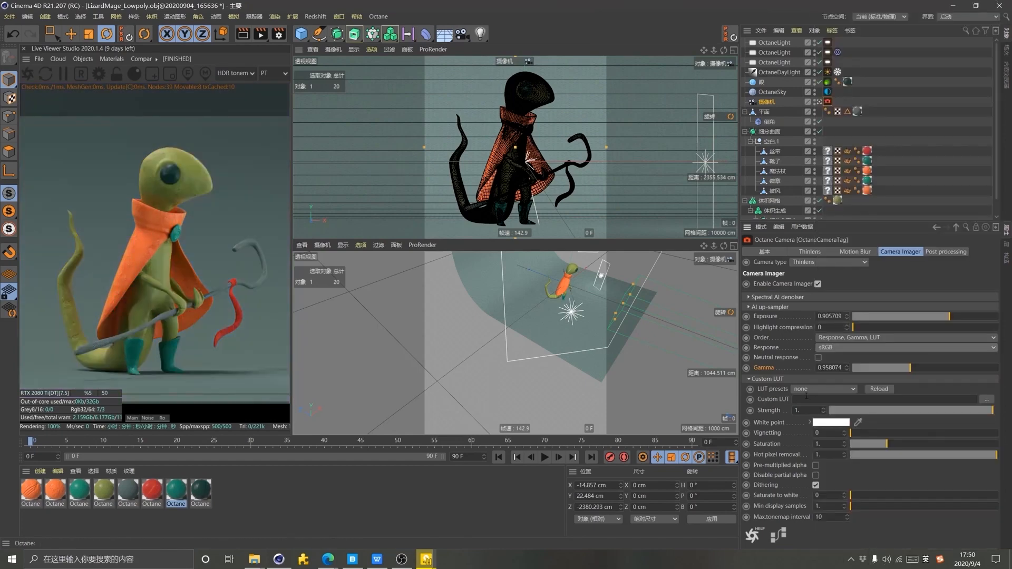
# Apply the Teigen 28.CUBE custom LUT preset and reduce its strength to about 0.238
pyautogui.click(822, 390)
pyautogui.click(823, 482)
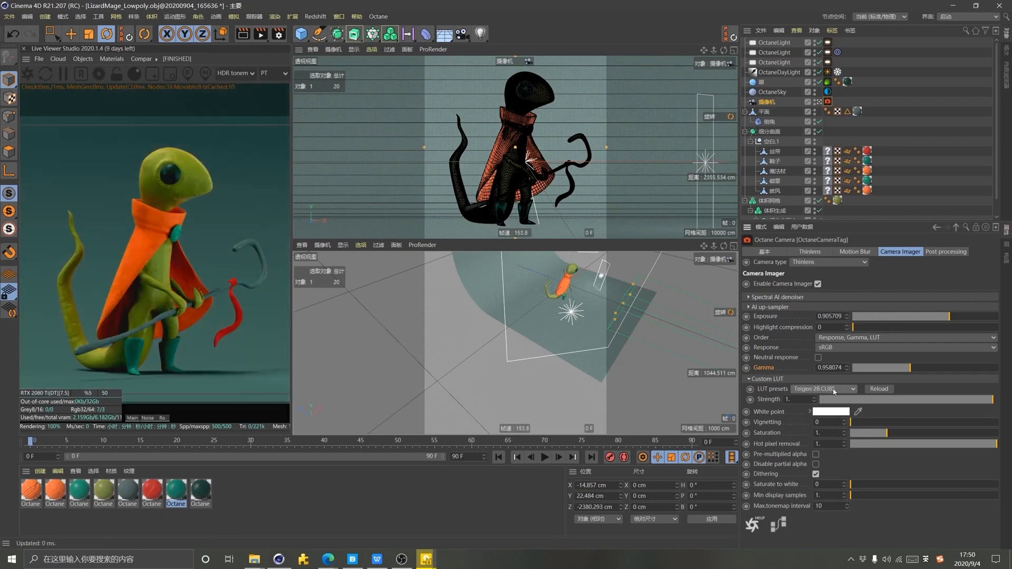
pyautogui.click(870, 399)
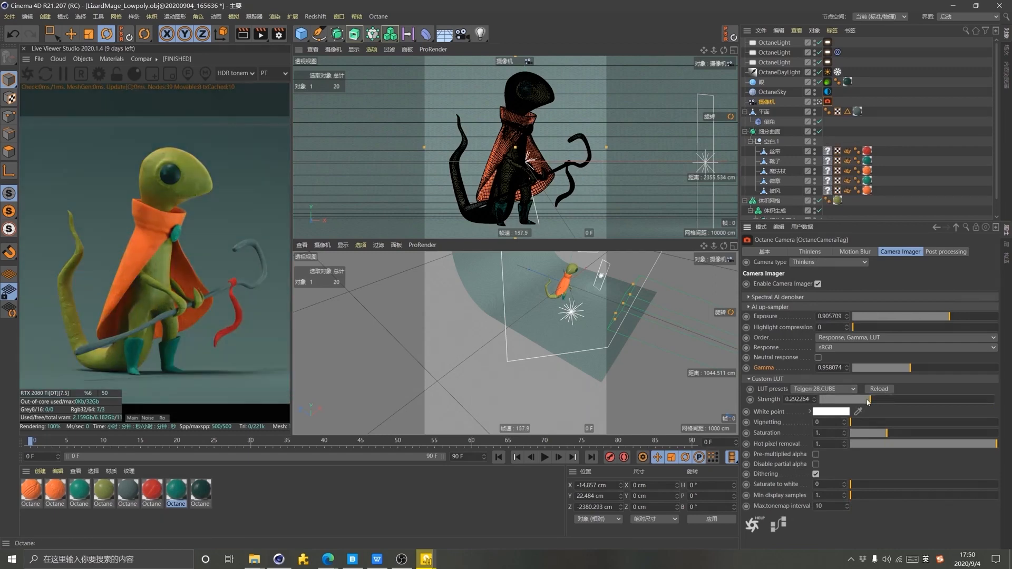
pyautogui.click(860, 399)
# Switch the custom LUT preset to Contrail 35.CUBE
pyautogui.click(824, 389)
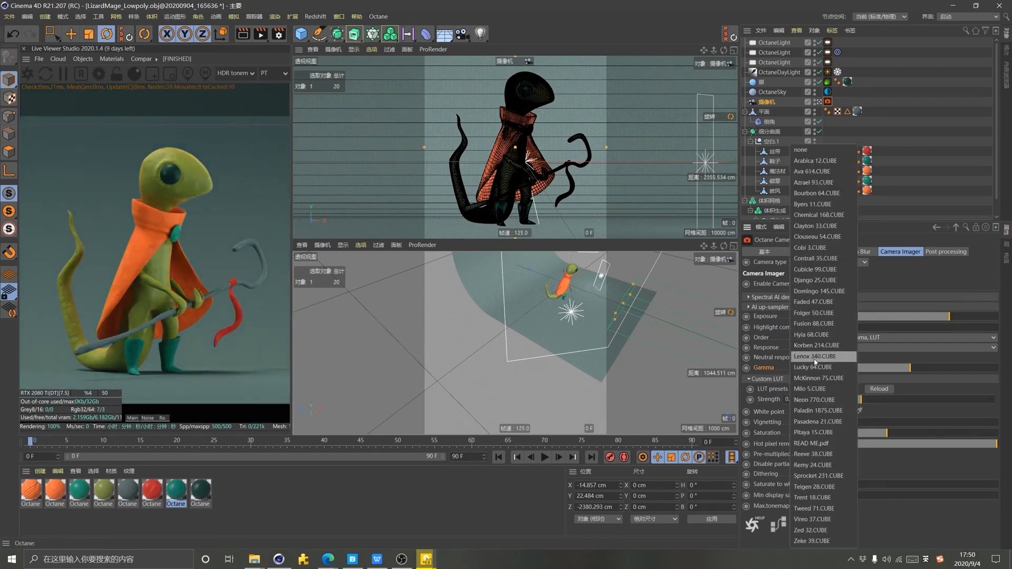
pyautogui.click(769, 393)
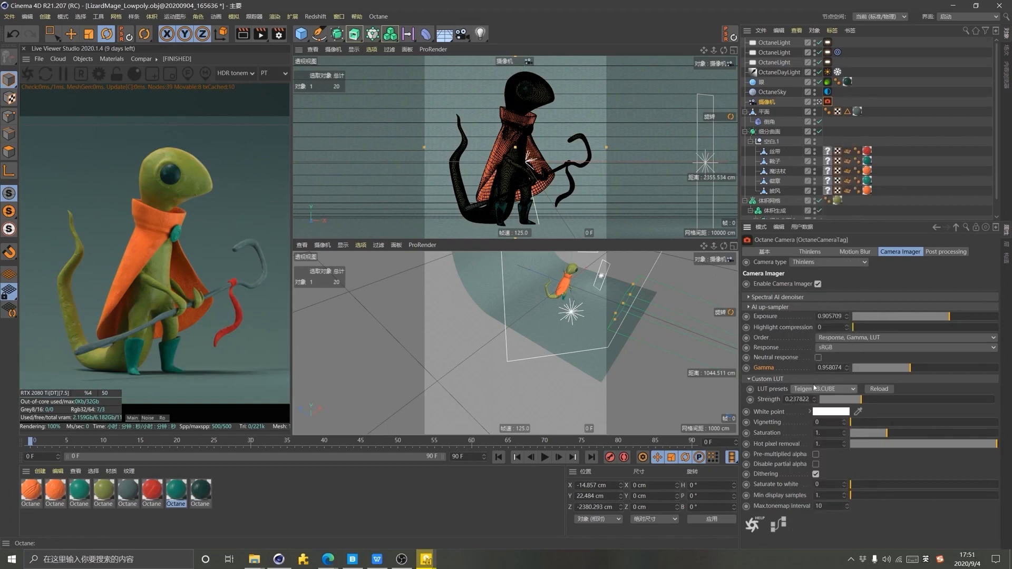
pyautogui.click(837, 389)
pyautogui.click(827, 248)
pyautogui.scroll(-1, 841, 390)
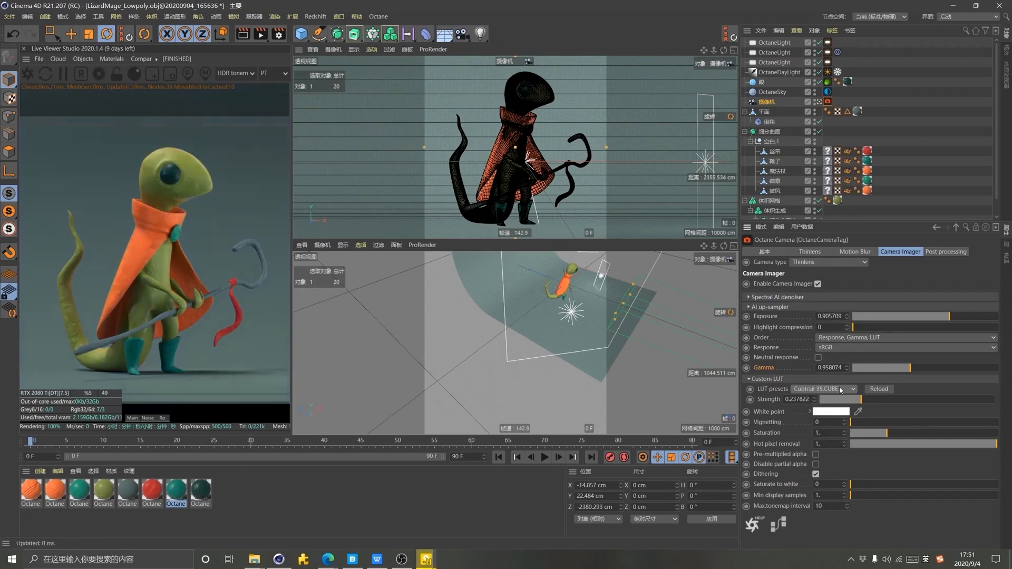
# Try the Neon 770.CUBE, Remy 24.CUBE, Trent 18.CUBE and Zeke 33.CUBE custom LUT presets at a strength of about 0.275
pyautogui.scroll(-1, 841, 390)
pyautogui.moveTo(864, 401); pyautogui.dragTo(867, 424)
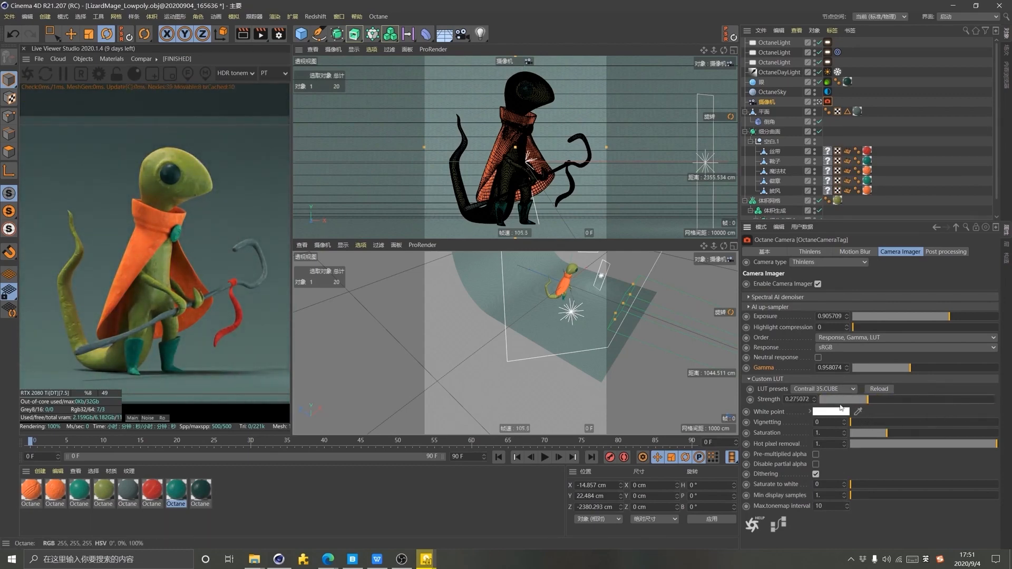
pyautogui.click(823, 389)
pyautogui.click(822, 399)
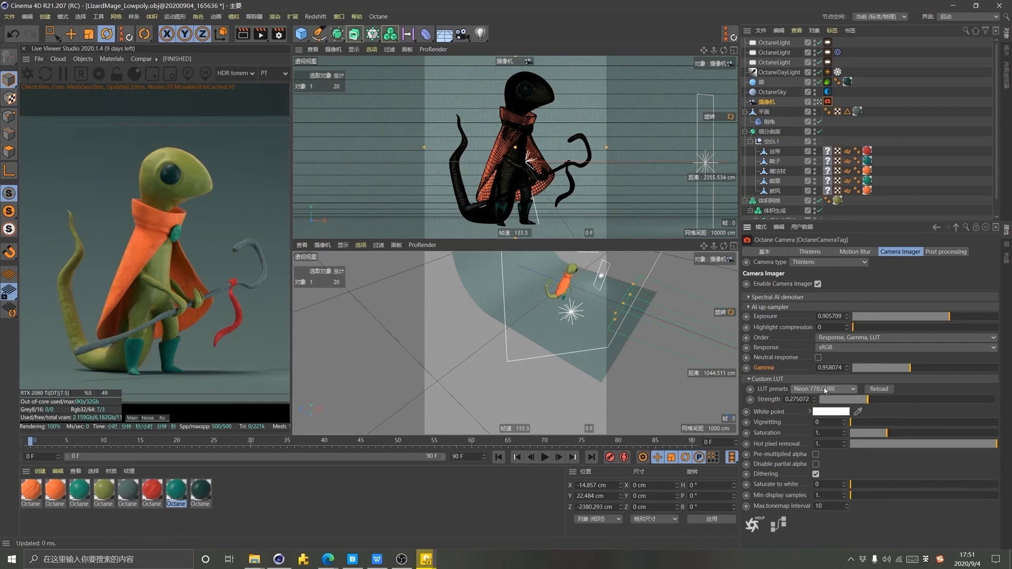
pyautogui.scroll(-1, 825, 390)
pyautogui.scroll(-1, 826, 390)
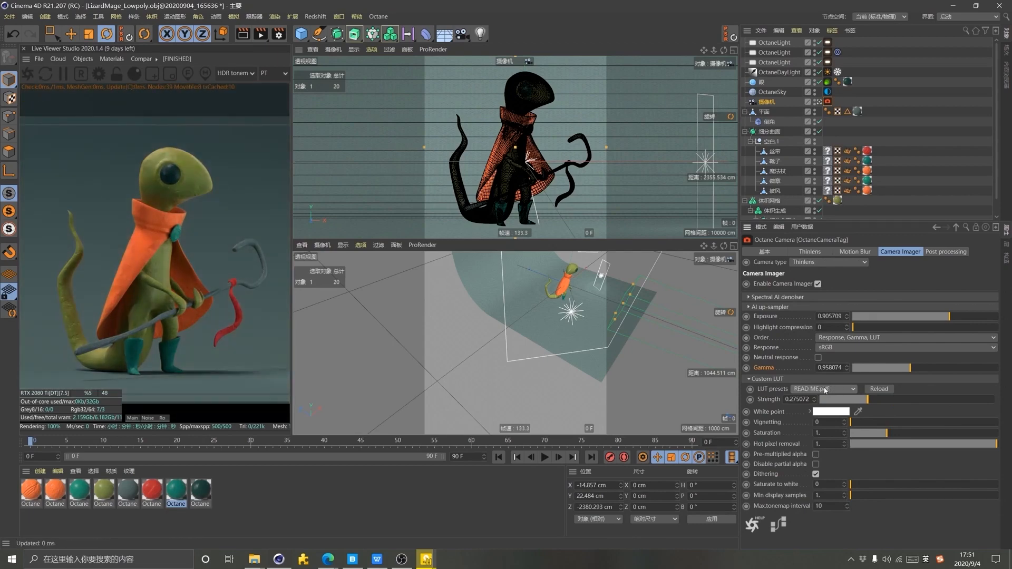
pyautogui.scroll(-1, 825, 390)
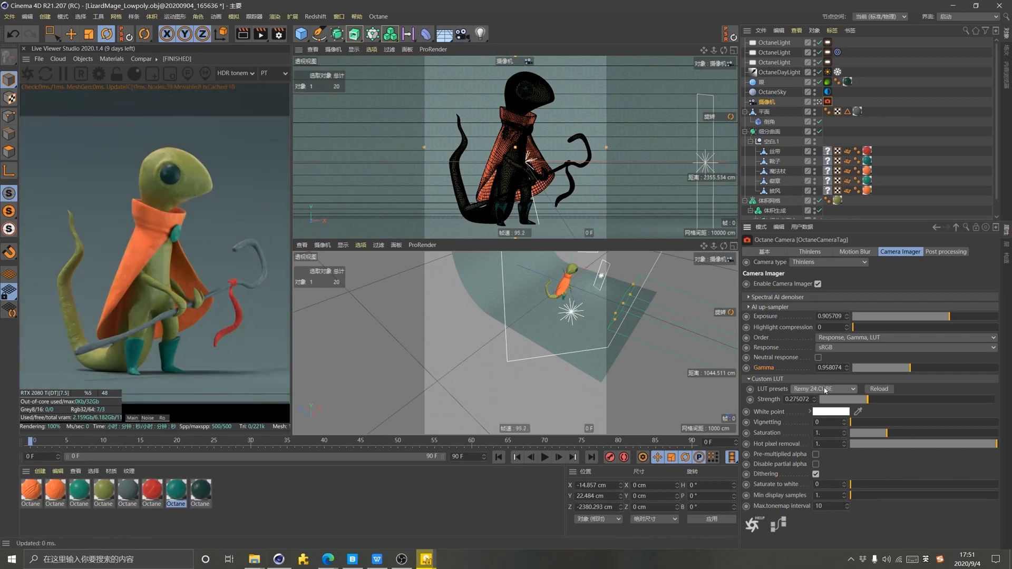
pyautogui.scroll(-2, 826, 390)
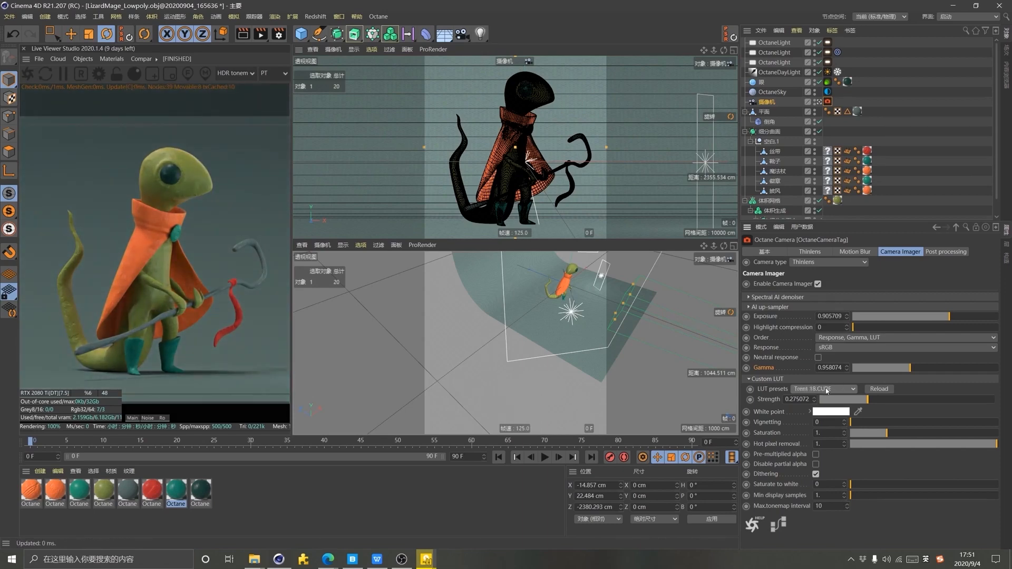
pyautogui.scroll(-1, 827, 390)
pyautogui.scroll(-1, 827, 391)
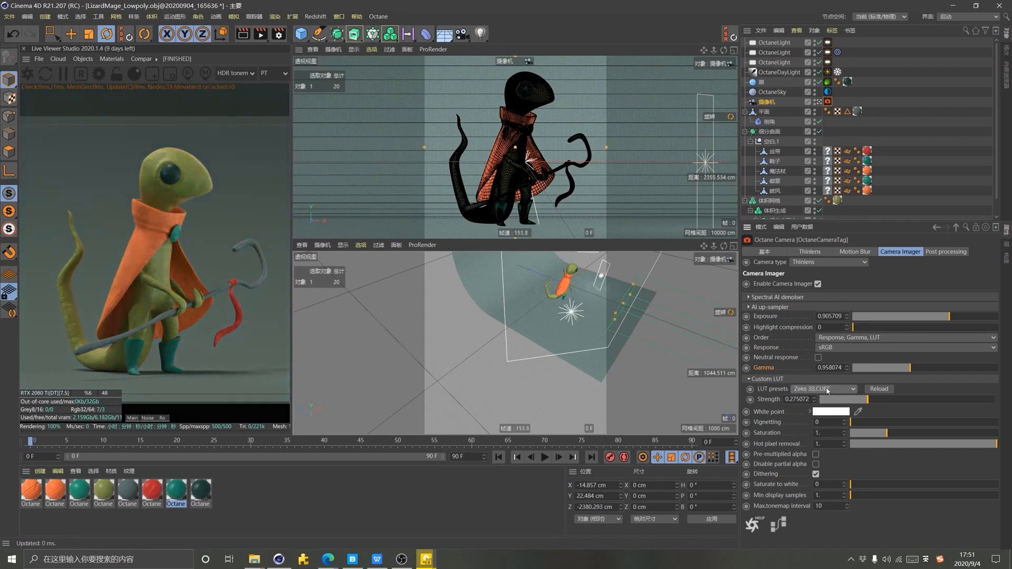
# Return the custom LUT to Teigen 28.CUBE with a strength of about 0.232 and lower the imager's saturation to about 0.959
pyautogui.scroll(3, 827, 391)
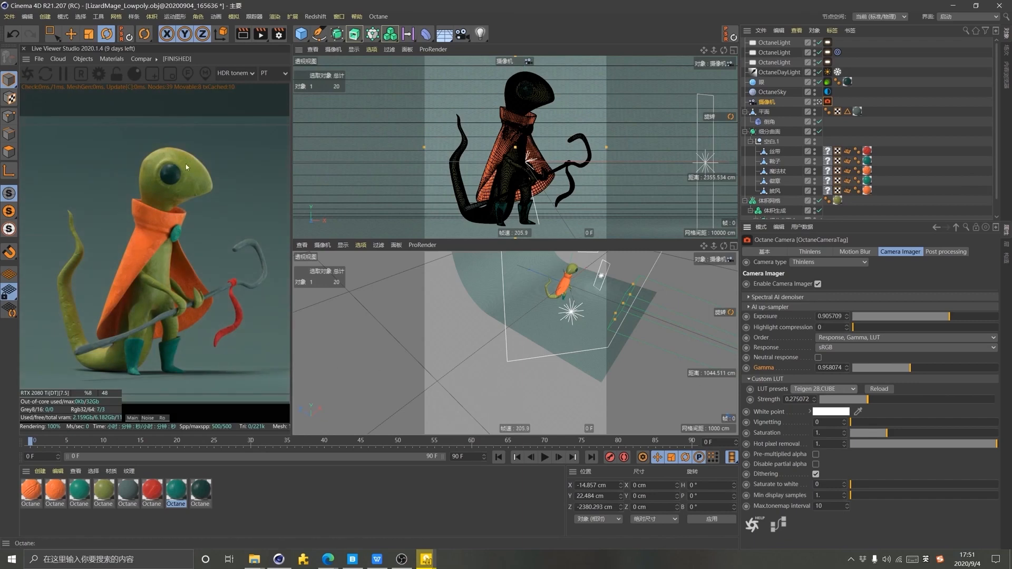
pyautogui.moveTo(868, 401); pyautogui.dragTo(886, 434)
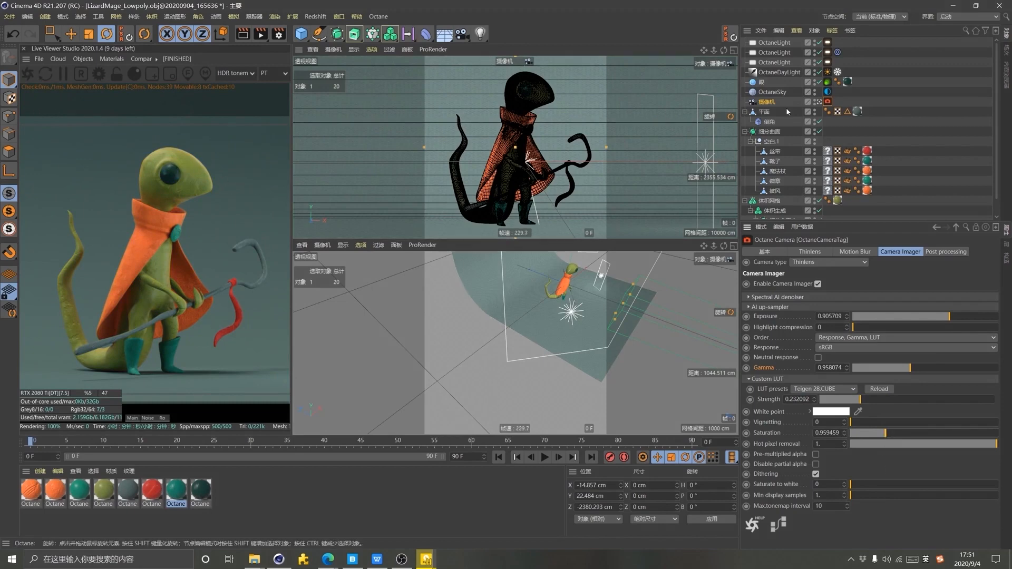
# Compare the render with the character's subdivision surface disabled and re-enabled, and inspect it close up
pyautogui.click(930, 150)
pyautogui.click(819, 131)
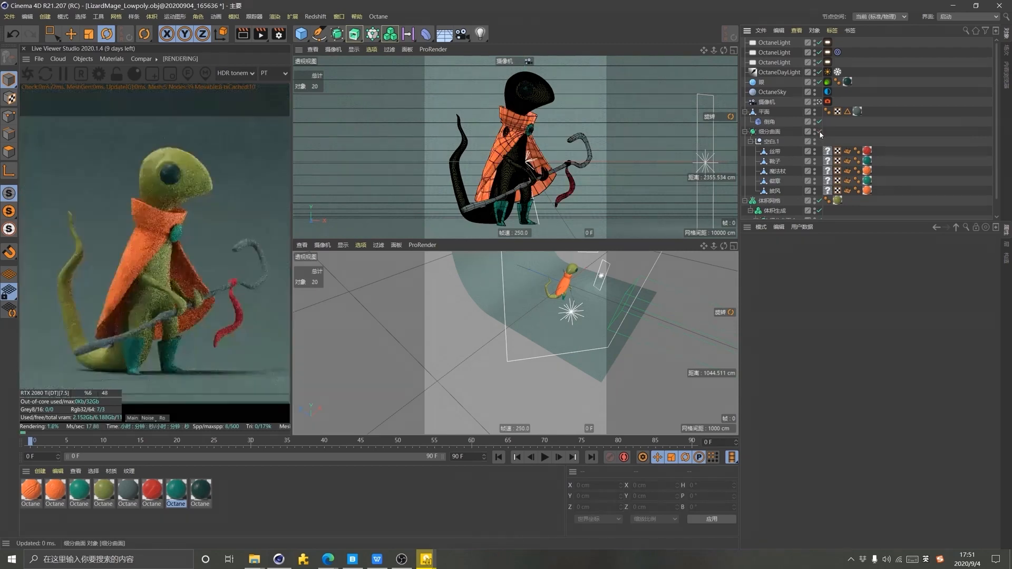
pyautogui.click(819, 131)
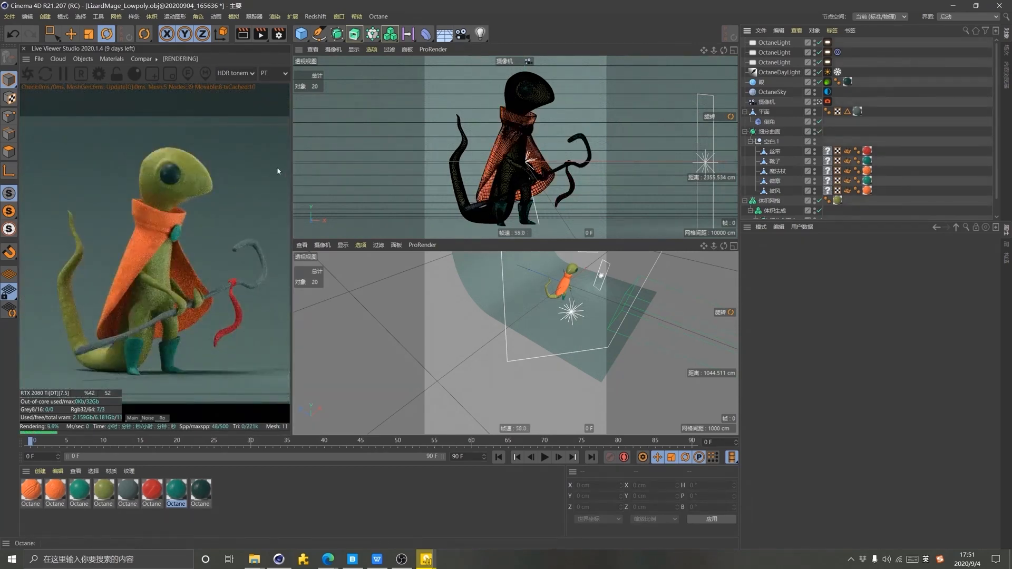
pyautogui.click(117, 74)
pyautogui.moveTo(292, 150); pyautogui.dragTo(316, 150)
pyautogui.moveTo(240, 152); pyautogui.dragTo(168, 220, button='middle')
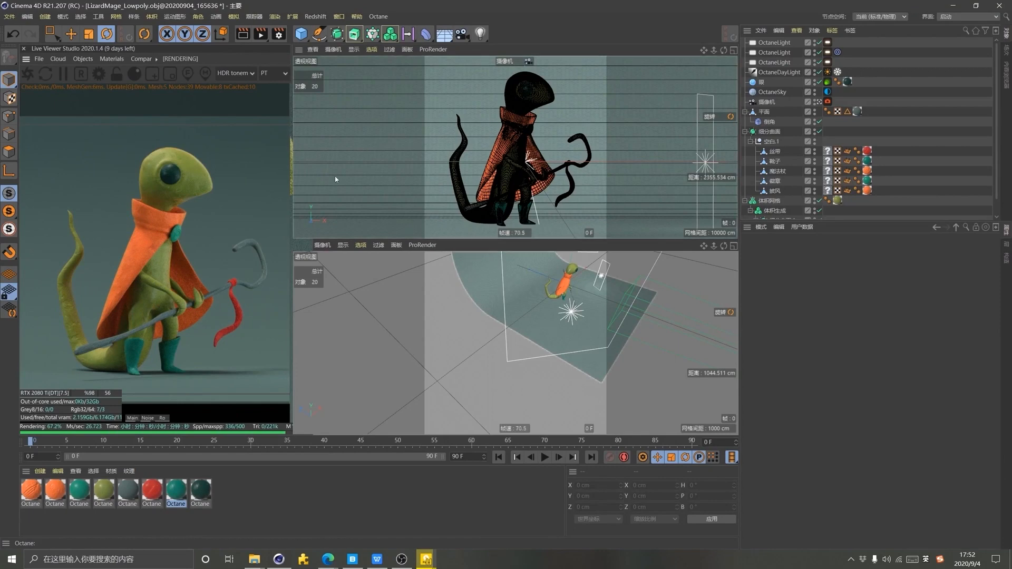
# Add a fourth Octane area light and raise it above the character to about Y 828 cm and Z 167 cm
pyautogui.keyDown('alt'); pyautogui.moveTo(616, 369); pyautogui.dragTo(574, 378); pyautogui.keyUp('alt')
pyautogui.click(82, 59)
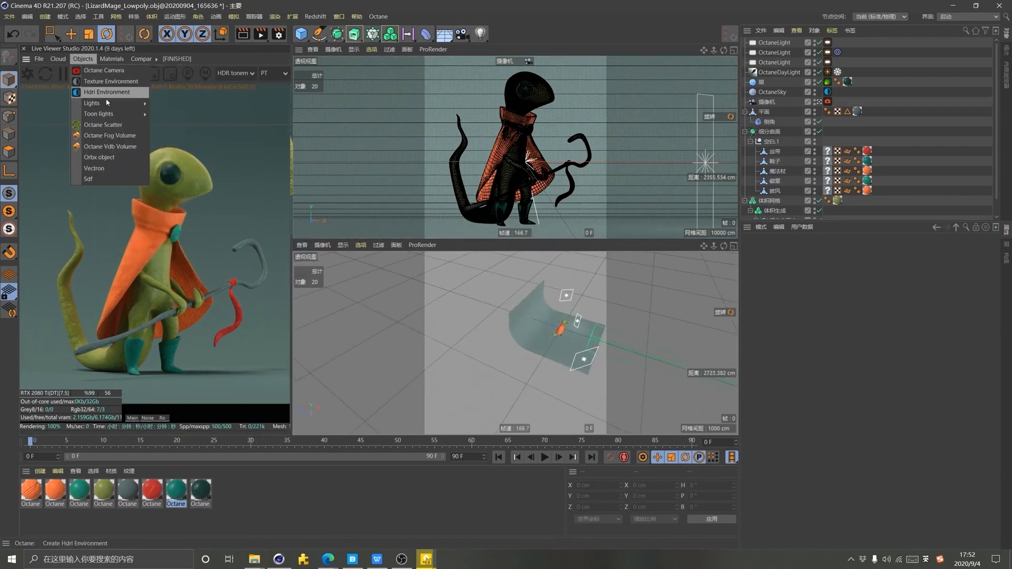
pyautogui.moveTo(127, 103)
pyautogui.click(187, 132)
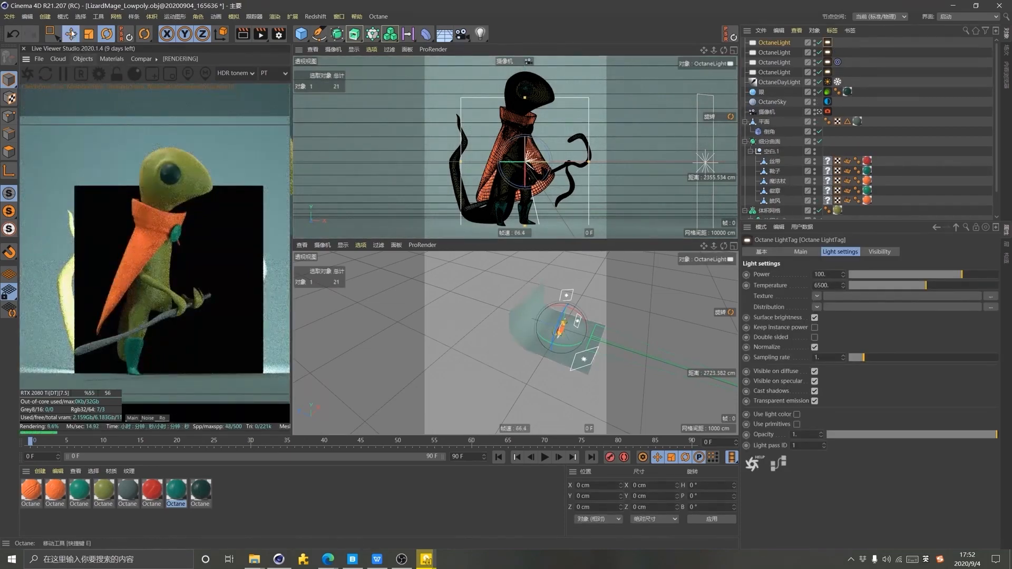
pyautogui.press('e')
pyautogui.moveTo(548, 312); pyautogui.dragTo(555, 258)
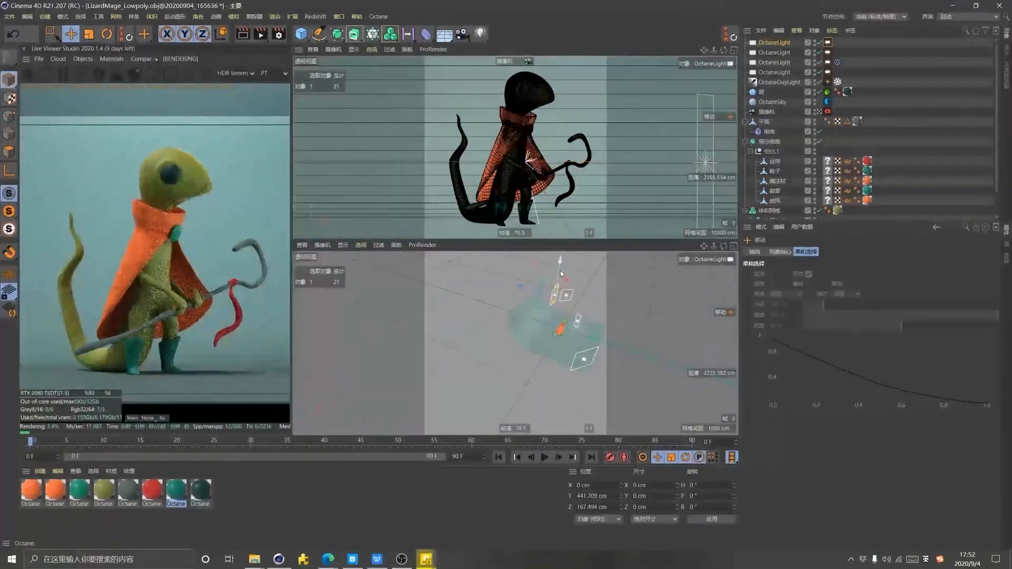
pyautogui.moveTo(558, 287); pyautogui.dragTo(561, 254)
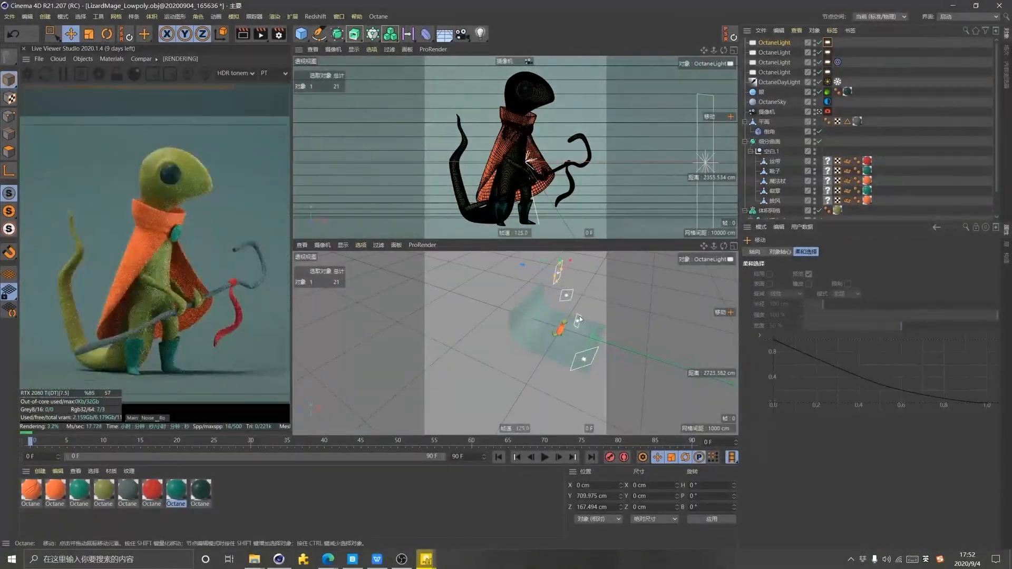
pyautogui.scroll(-3, 563, 346)
pyautogui.moveTo(562, 283); pyautogui.dragTo(562, 268)
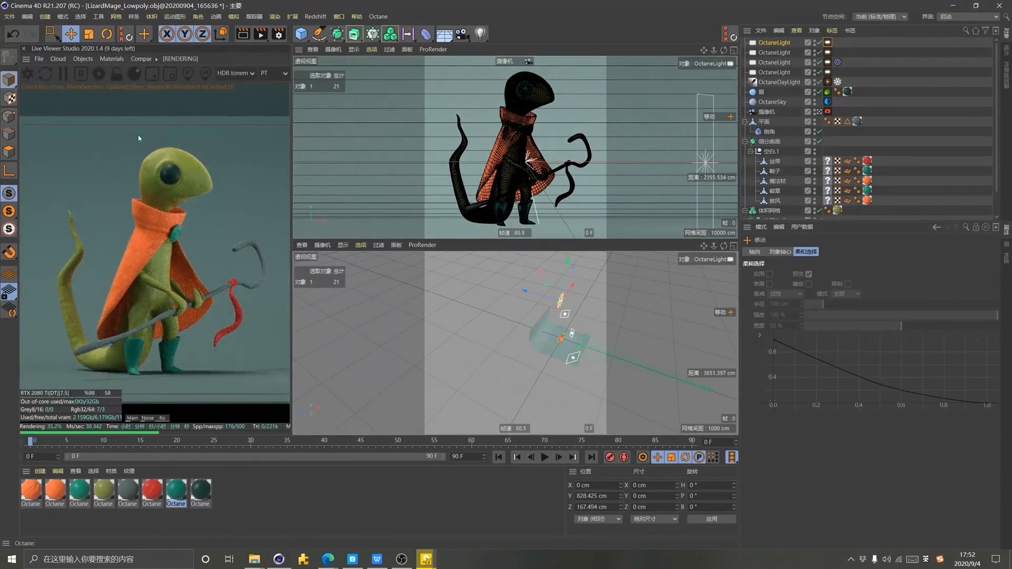
# Examine the render at a locked resolution in a maximized Live Viewer window, then dock the viewer again and inspect the lizard's head
pyautogui.click(119, 74)
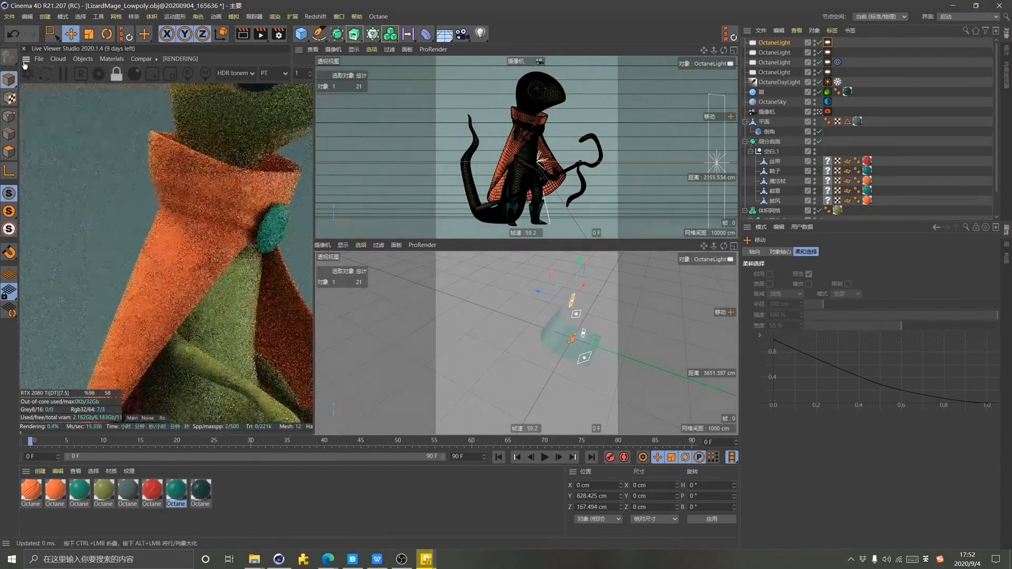
pyautogui.click(26, 59)
pyautogui.click(72, 71)
pyautogui.click(278, 35)
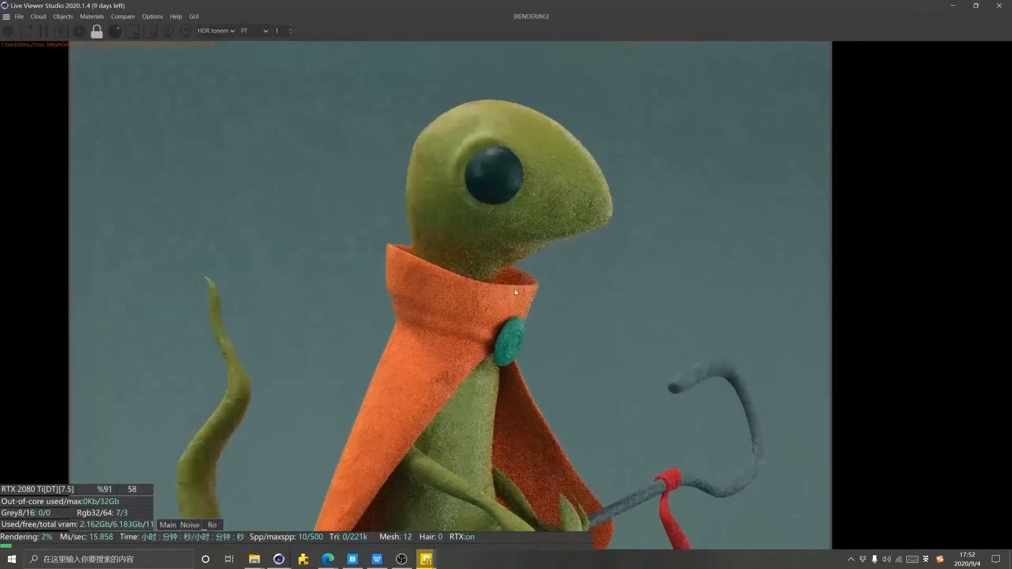
pyautogui.moveTo(515, 292); pyautogui.dragTo(470, 332)
pyautogui.moveTo(489, 299); pyautogui.dragTo(489, 185)
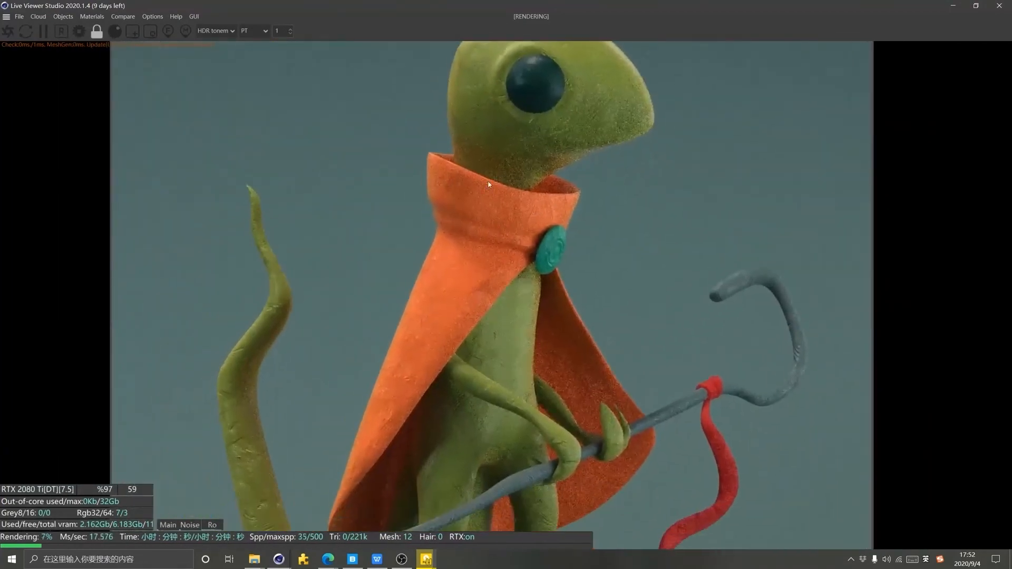
pyautogui.doubleClick(738, 4)
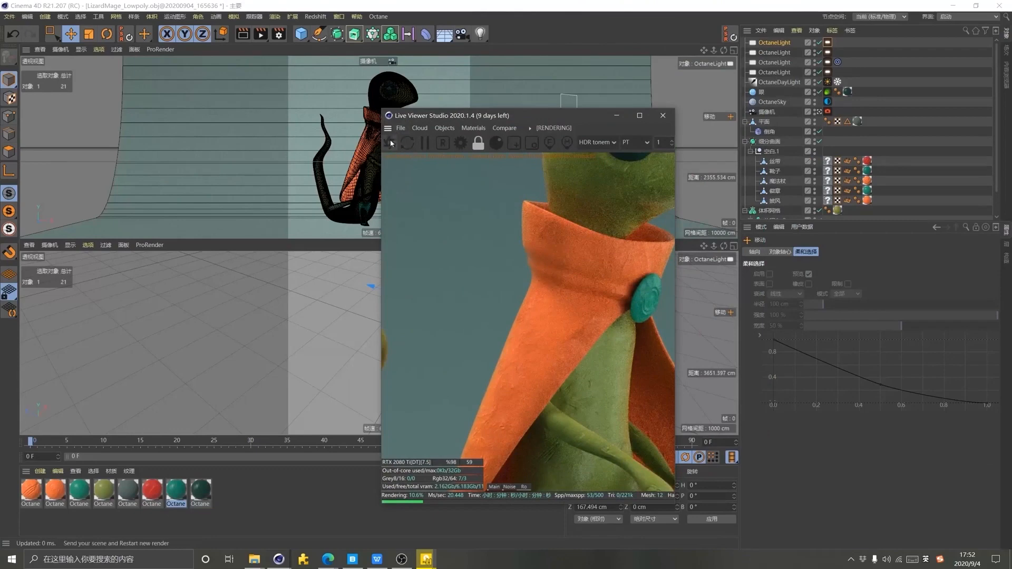
pyautogui.moveTo(388, 128); pyautogui.dragTo(30, 182)
pyautogui.moveTo(228, 180); pyautogui.dragTo(188, 324)
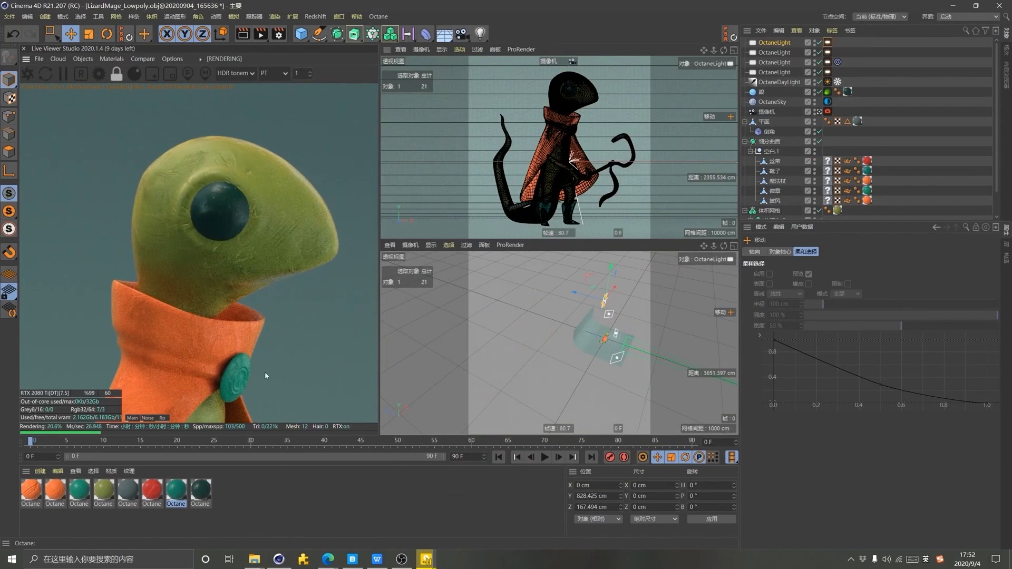
# Switch to the browser's Behance page and compare the reference lizard's head, cape and background with the render
pyautogui.moveTo(328, 559)
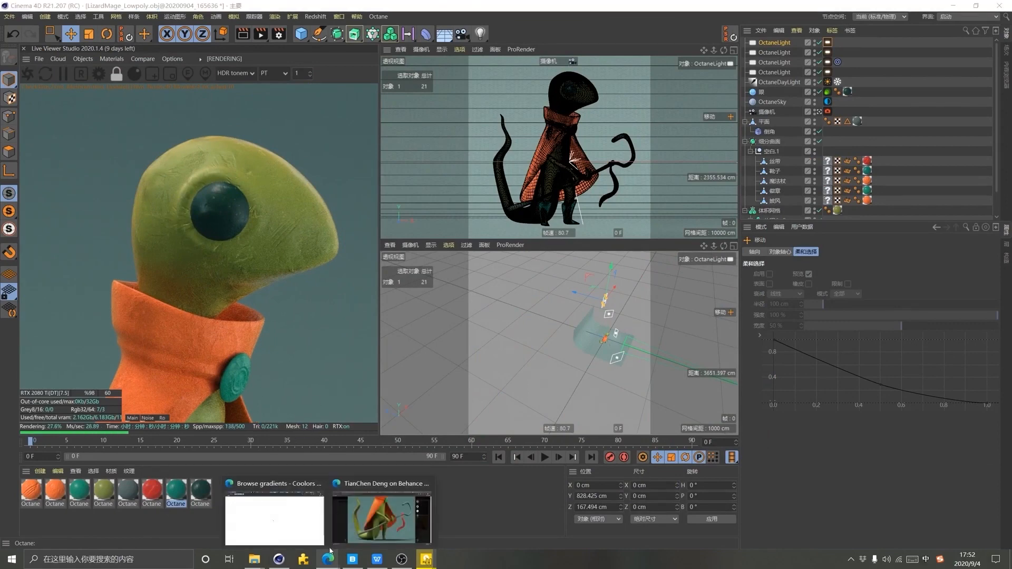
pyautogui.click(385, 516)
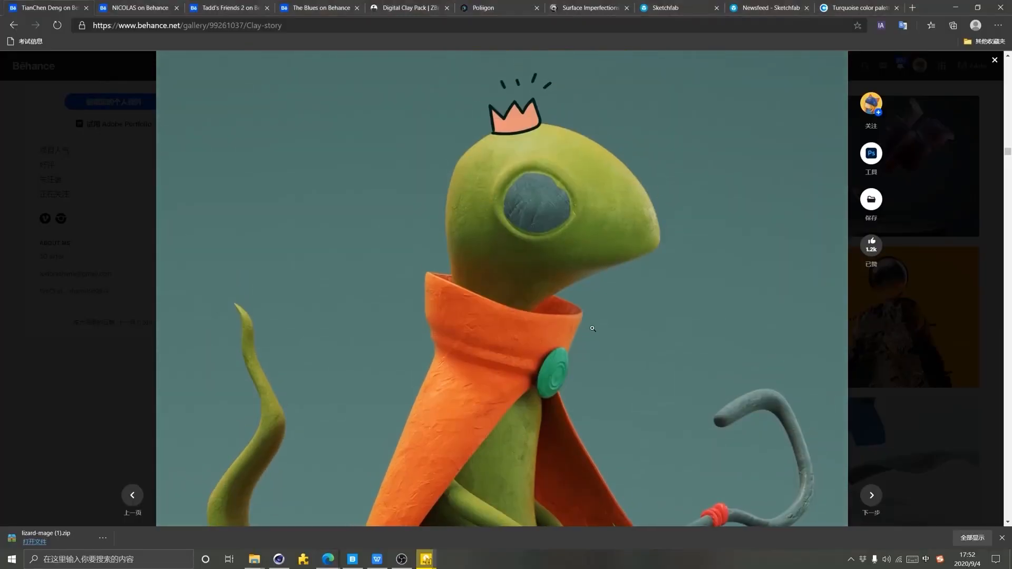
pyautogui.scroll(-4, 418, 397)
pyautogui.scroll(5, 491, 168)
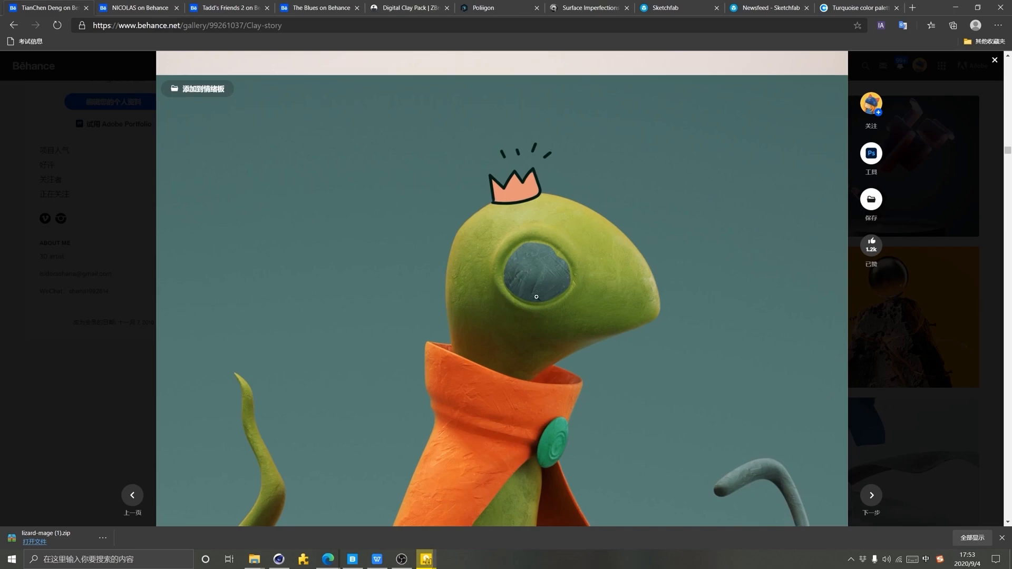
pyautogui.scroll(1, 521, 238)
pyautogui.scroll(1, 517, 242)
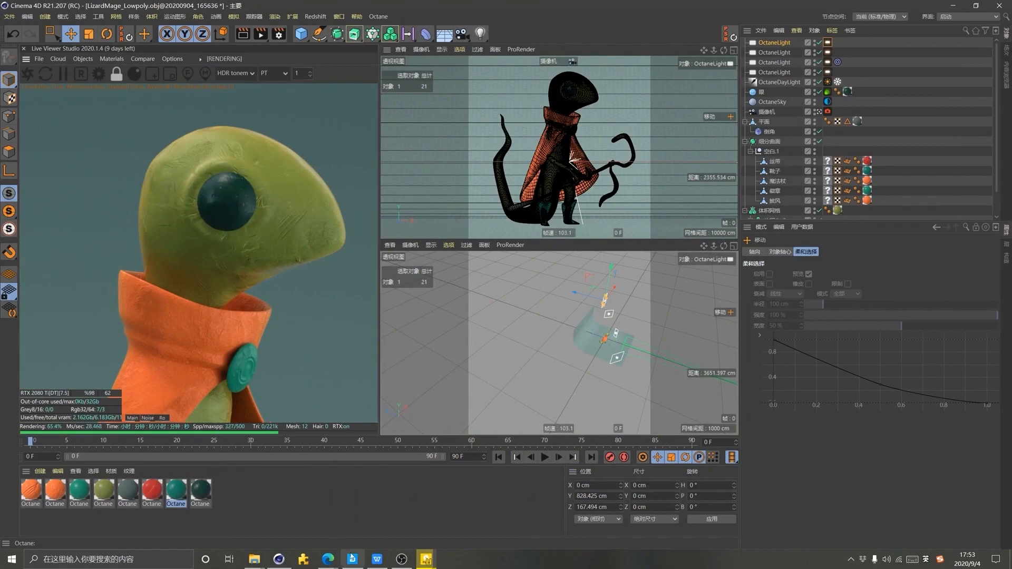
pyautogui.click(402, 559)
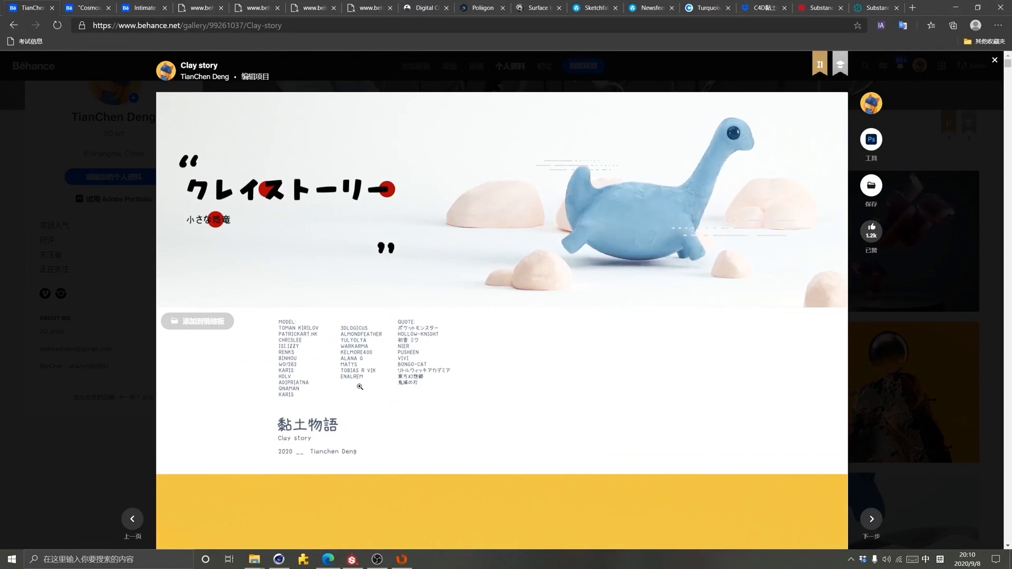
# Browse the Clay story project on Behance and examine the clay surfaces of the girl, the cat in the backpack and the ghost
pyautogui.scroll(-8, 359, 387)
pyautogui.scroll(-2, 498, 299)
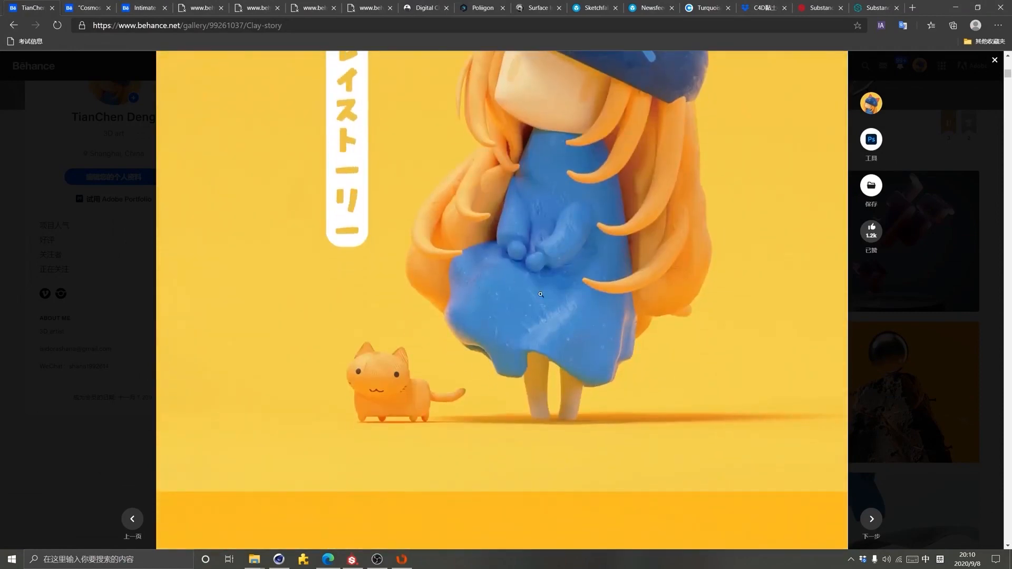
pyautogui.scroll(3, 524, 299)
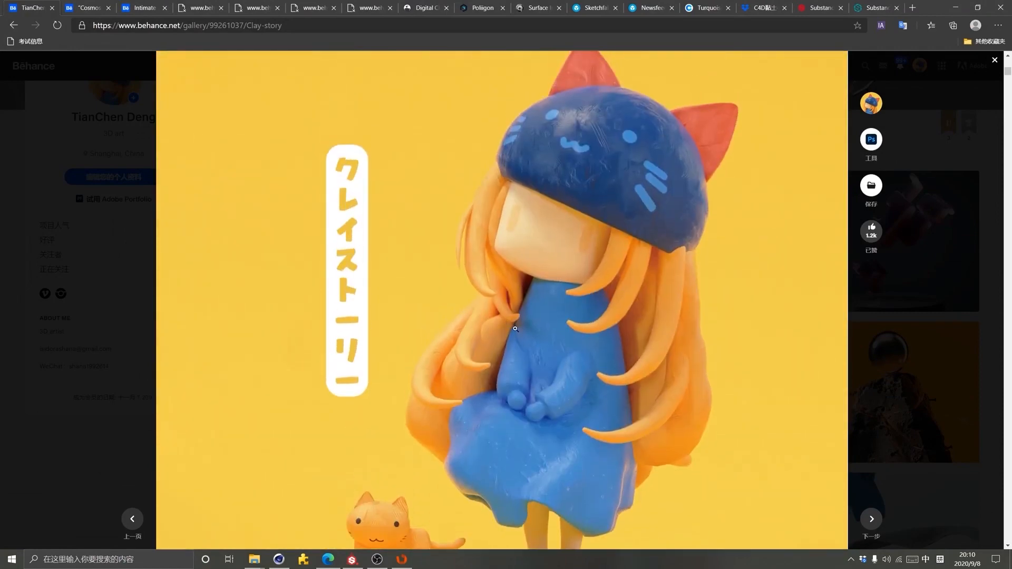
pyautogui.scroll(-7, 518, 328)
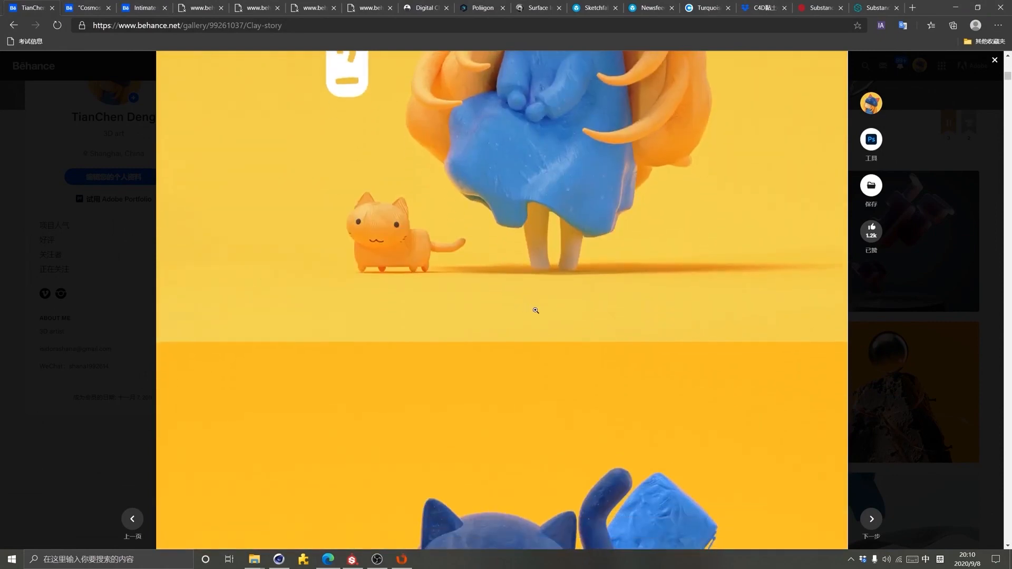
pyautogui.scroll(-5, 529, 366)
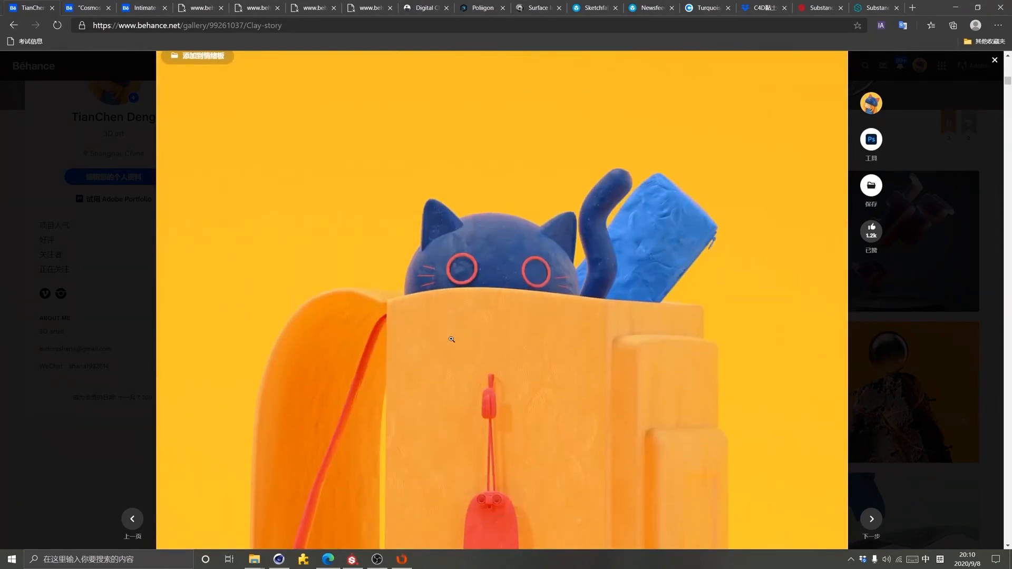
pyautogui.scroll(-4, 443, 345)
pyautogui.scroll(8, 580, 348)
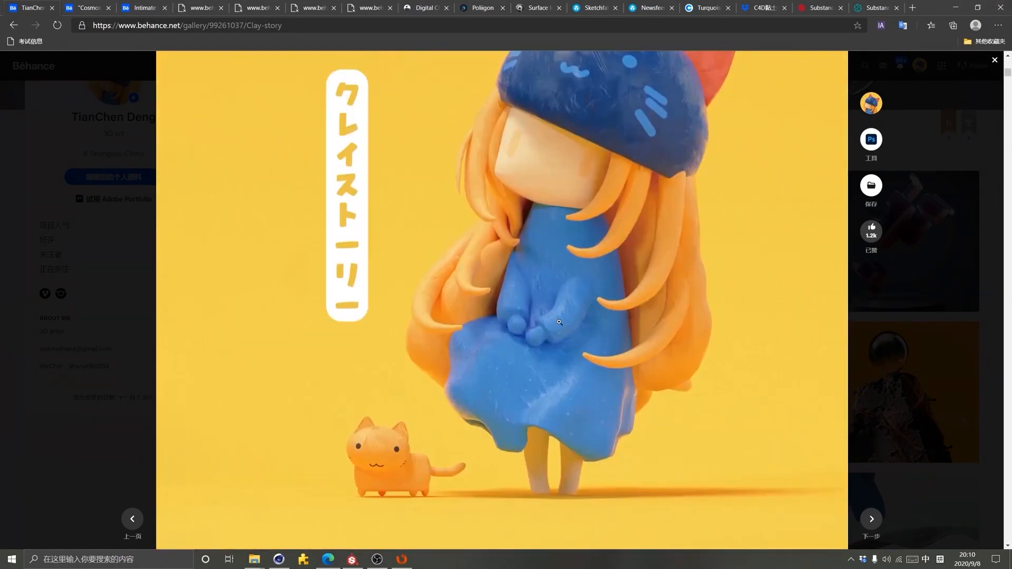
pyautogui.scroll(2, 558, 323)
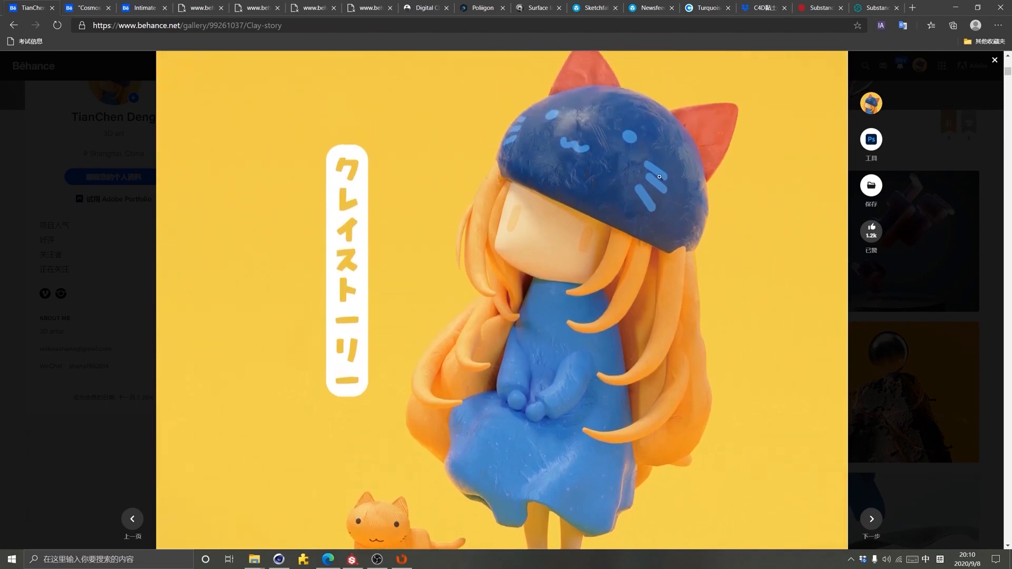
pyautogui.scroll(-10, 659, 177)
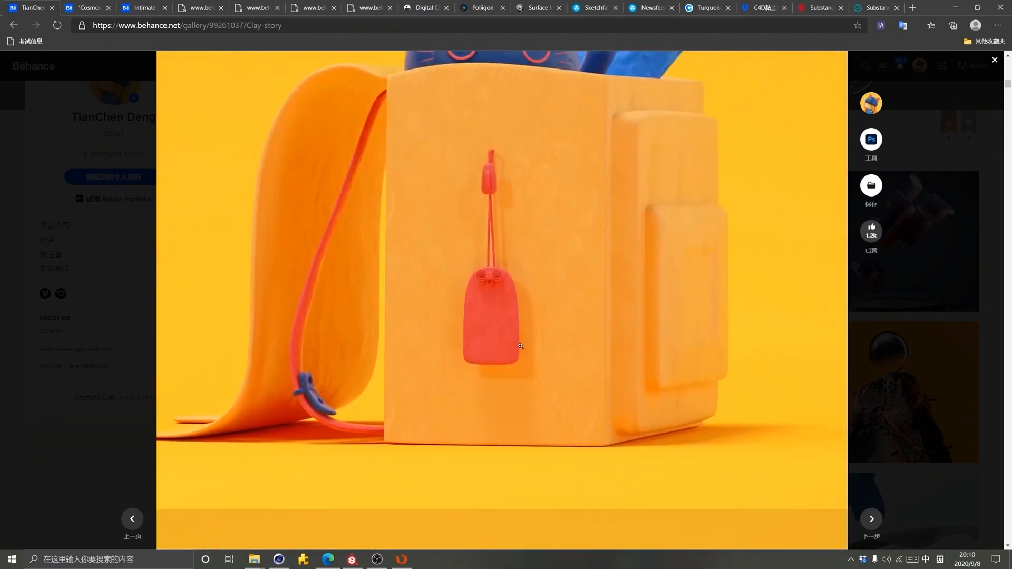
pyautogui.scroll(-6, 521, 346)
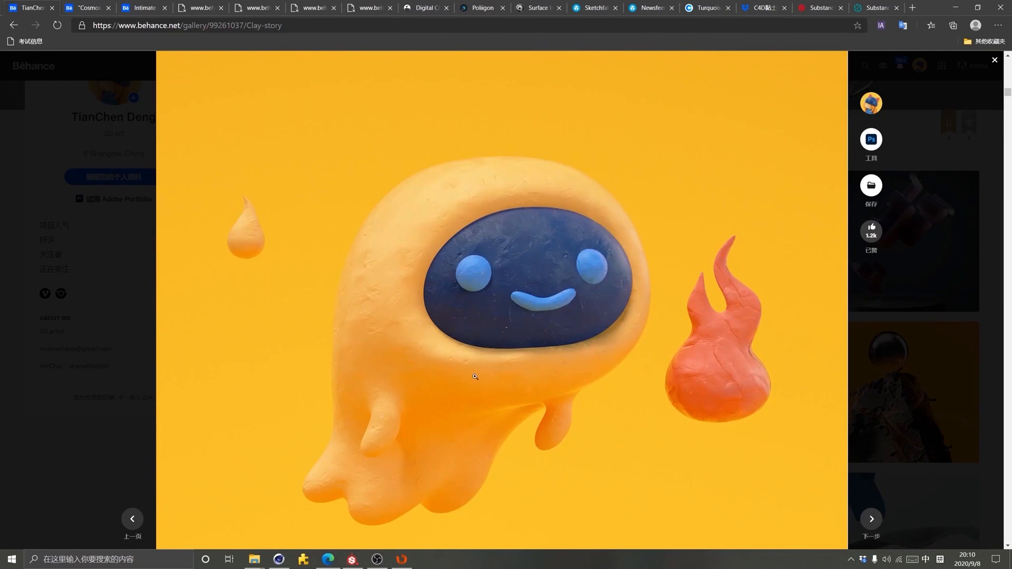
pyautogui.scroll(-3, 401, 399)
pyautogui.scroll(3, 425, 324)
pyautogui.scroll(10, 508, 347)
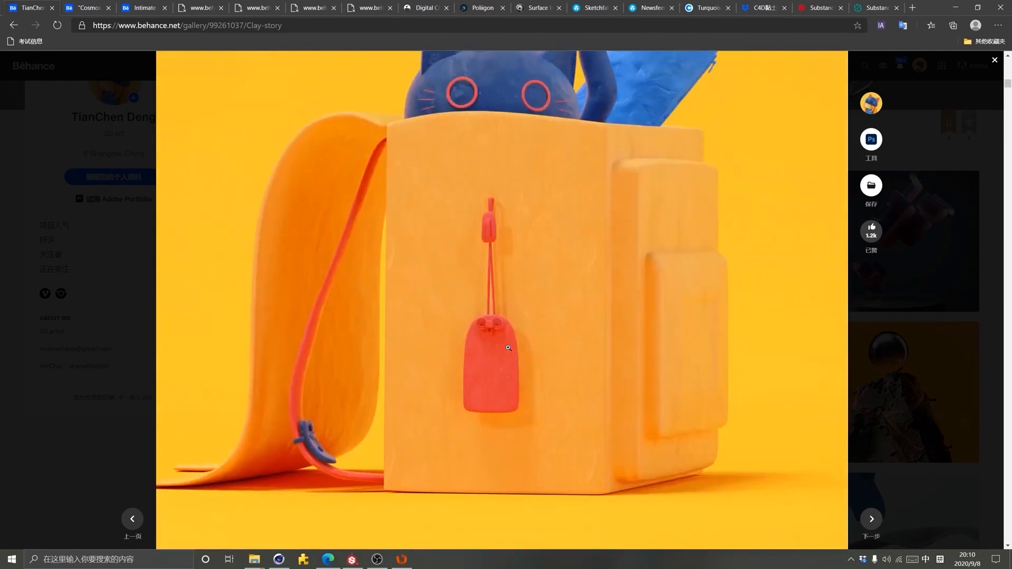
# Examine the clay girl with the cat hat, the orange kitten and the blue dinosaur banner in the Clay story project
pyautogui.scroll(10, 509, 349)
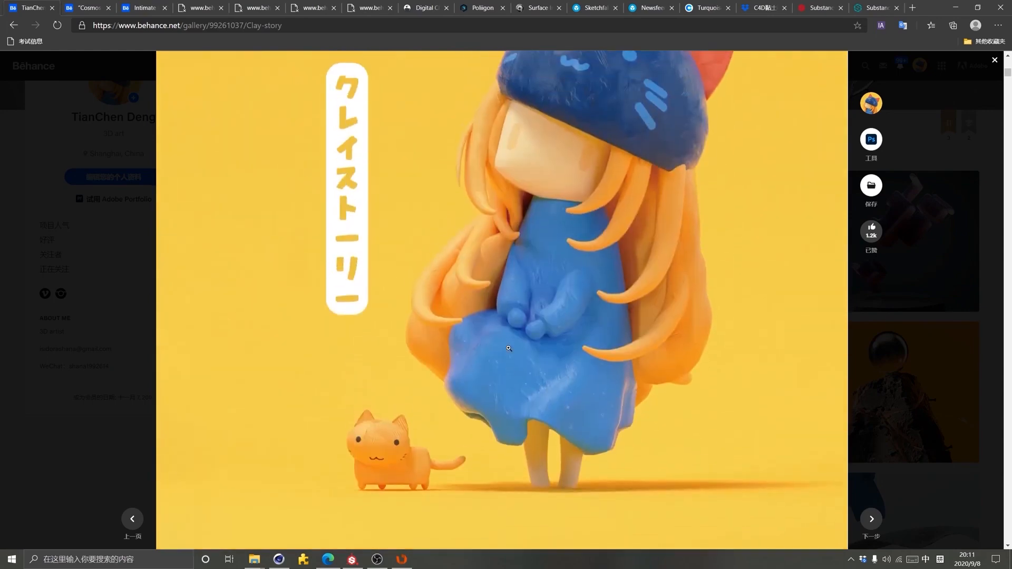
pyautogui.scroll(-10, 509, 349)
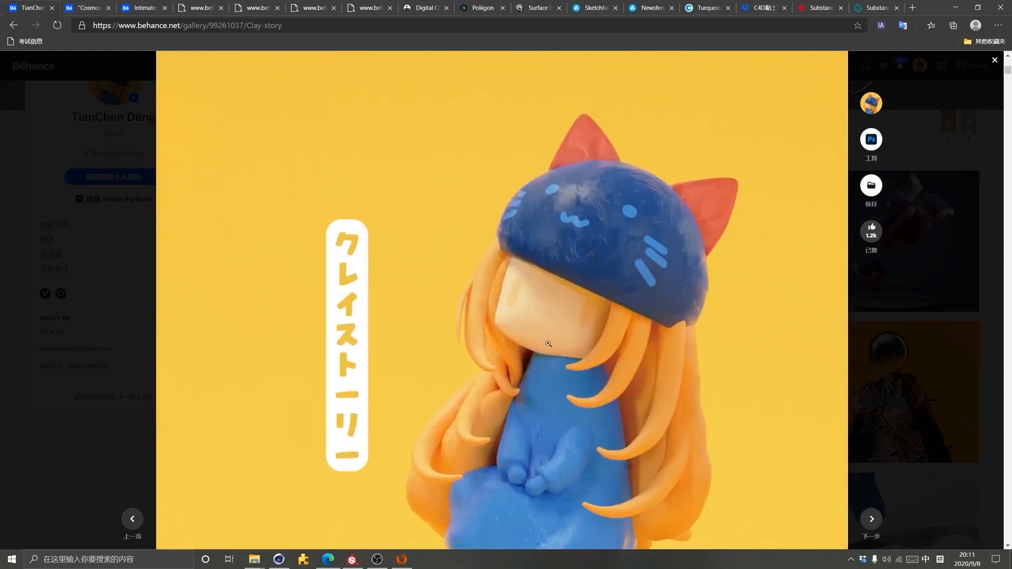
pyautogui.scroll(-3, 564, 325)
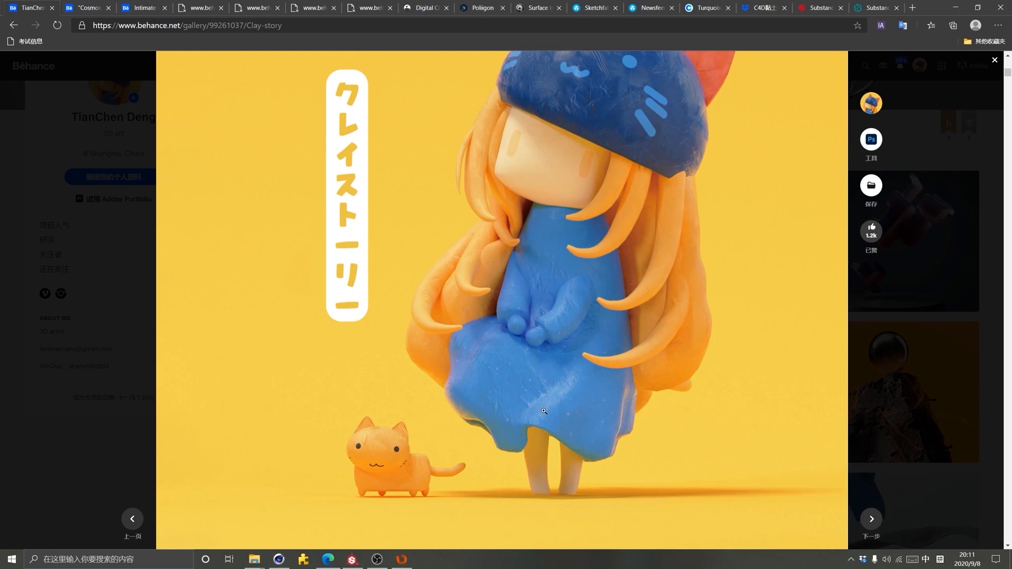
pyautogui.scroll(10, 544, 410)
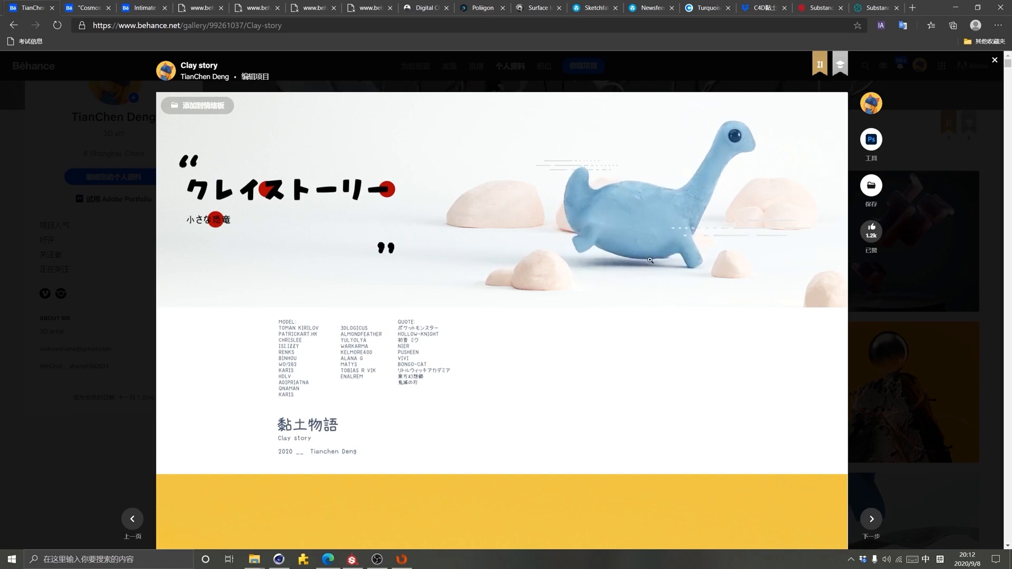
pyautogui.scroll(-1, 553, 313)
pyautogui.scroll(-5, 552, 313)
pyautogui.scroll(5, 363, 495)
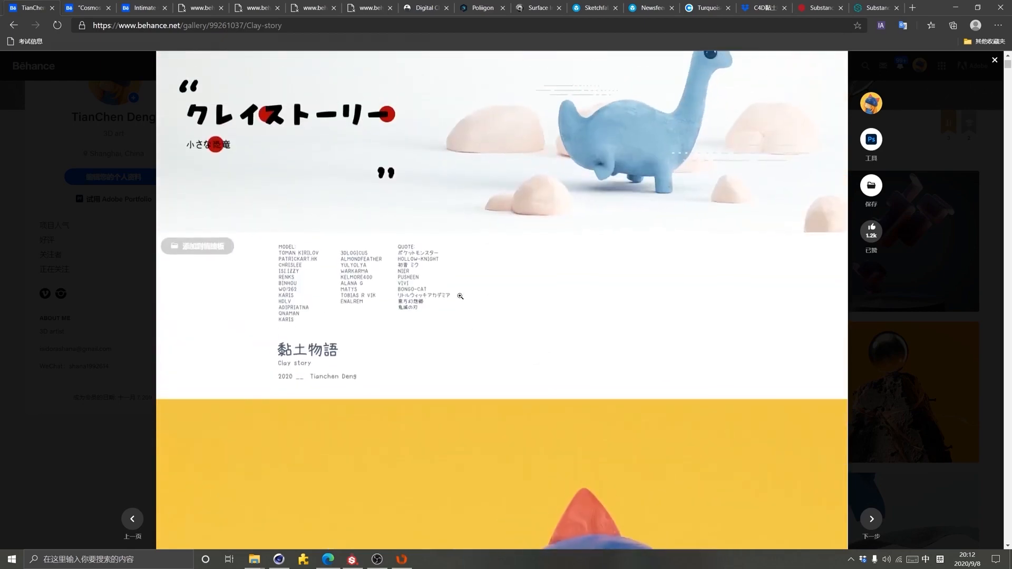
pyautogui.scroll(2, 454, 459)
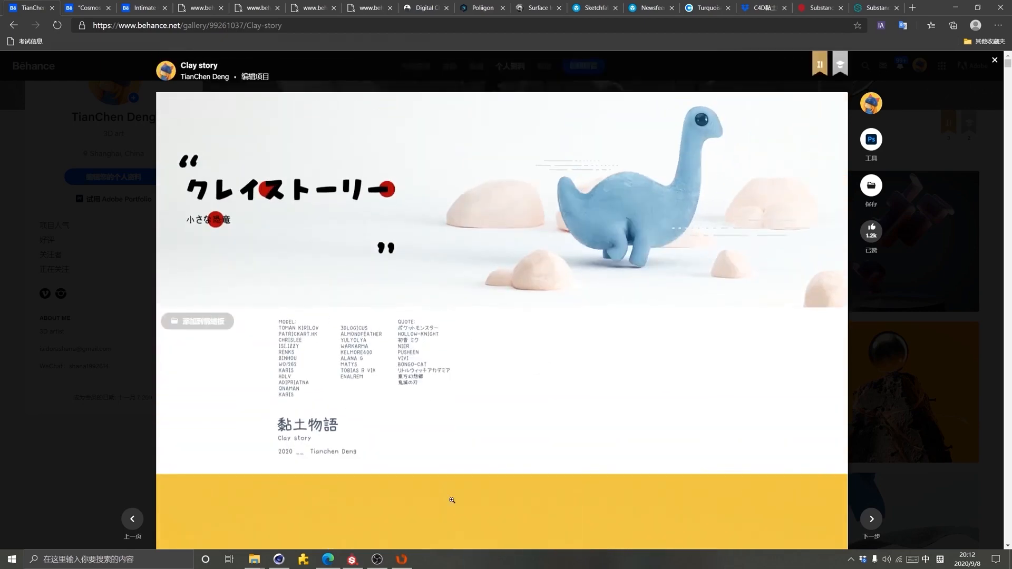
# Switch to Cinema 4D and examine the Dino model's mesh from both sides and from behind
pyautogui.click(279, 560)
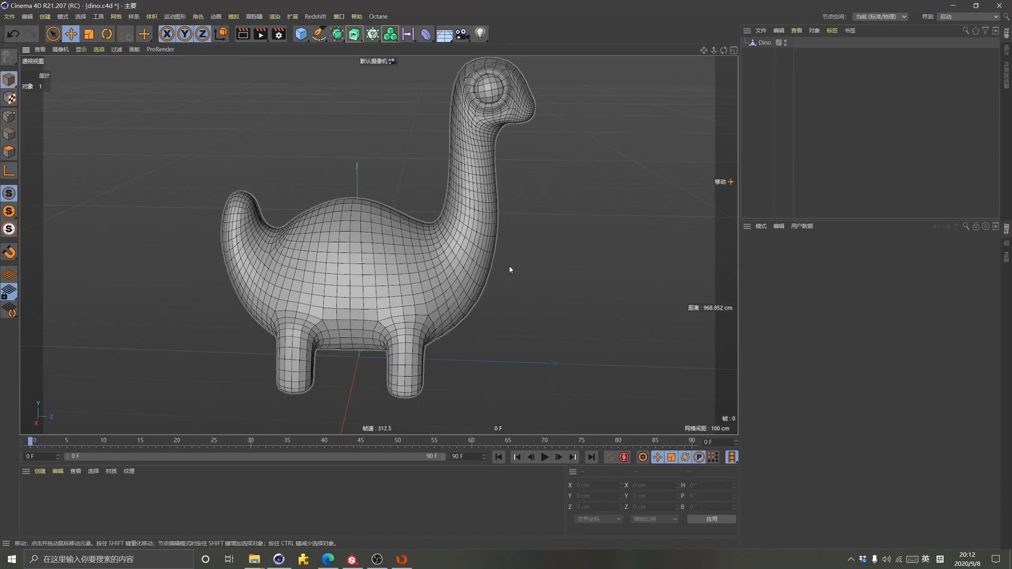
pyautogui.keyDown('alt'); pyautogui.moveTo(511, 271); pyautogui.dragTo(447, 203); pyautogui.keyUp('alt')
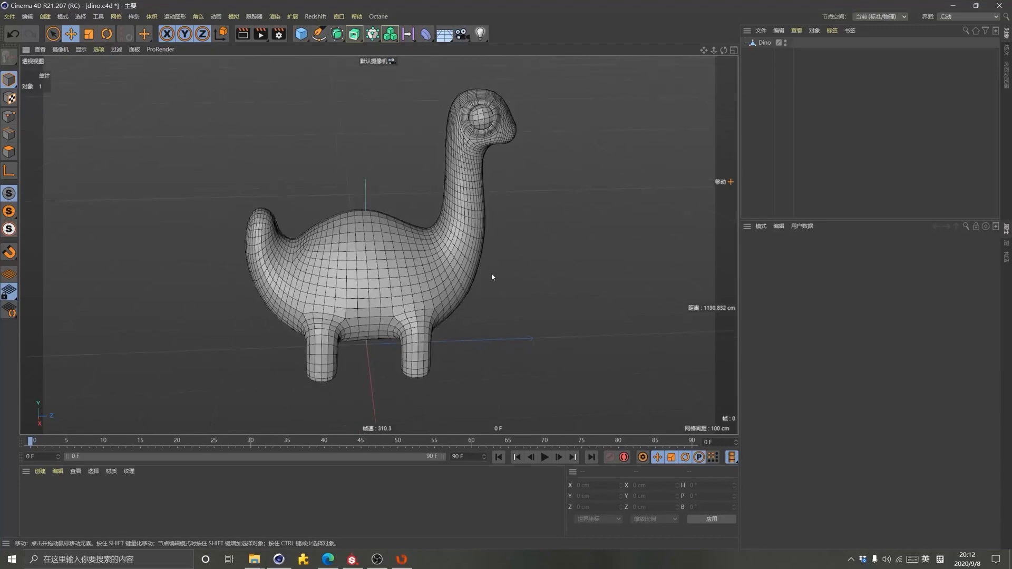
pyautogui.keyDown('alt'); pyautogui.moveTo(411, 208); pyautogui.dragTo(168, 113); pyautogui.keyUp('alt')
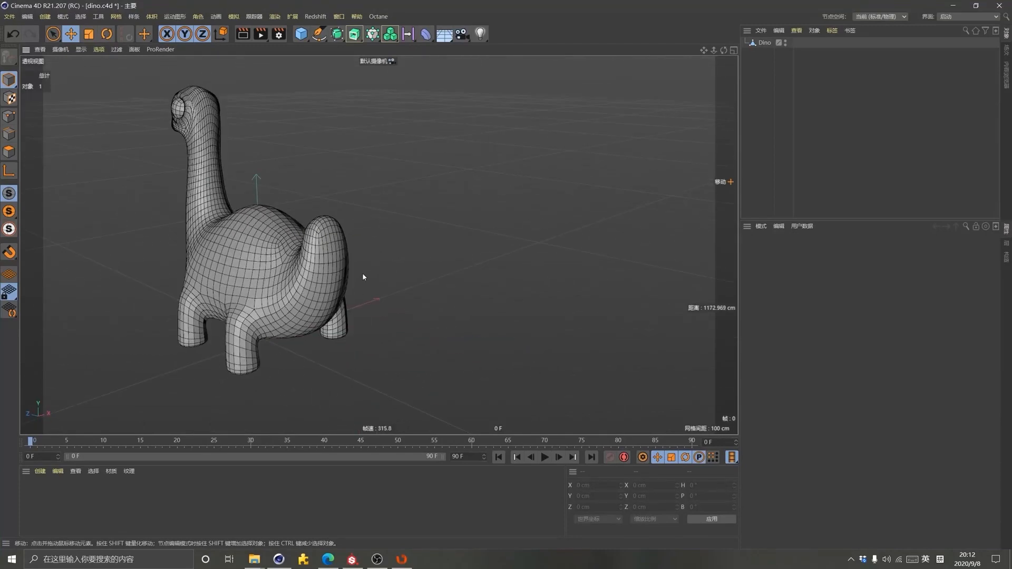
pyautogui.keyDown('alt'); pyautogui.moveTo(363, 276); pyautogui.dragTo(200, 277); pyautogui.keyUp('alt')
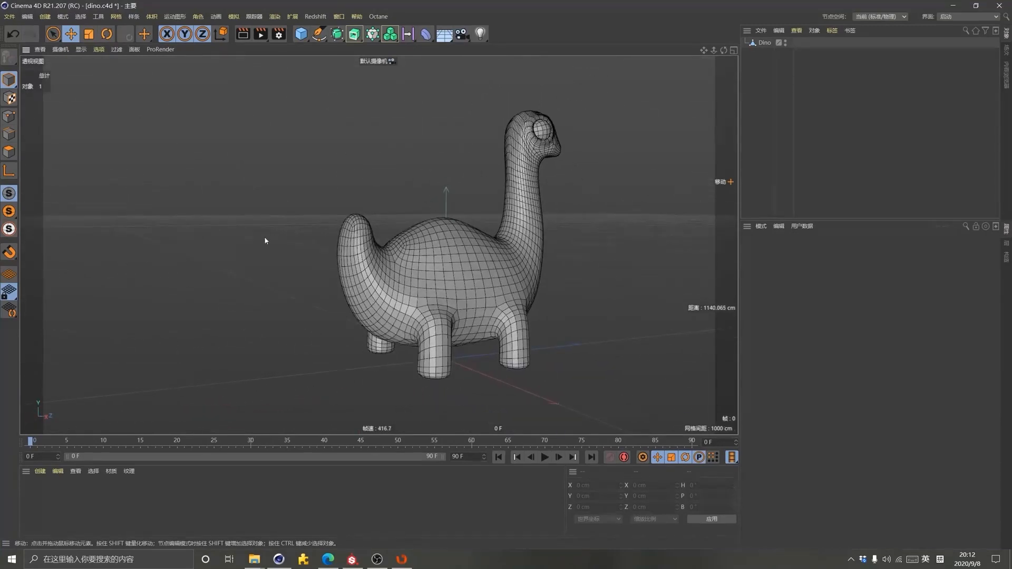
pyautogui.keyDown('alt'); pyautogui.moveTo(265, 240); pyautogui.dragTo(407, 302); pyautogui.keyUp('alt')
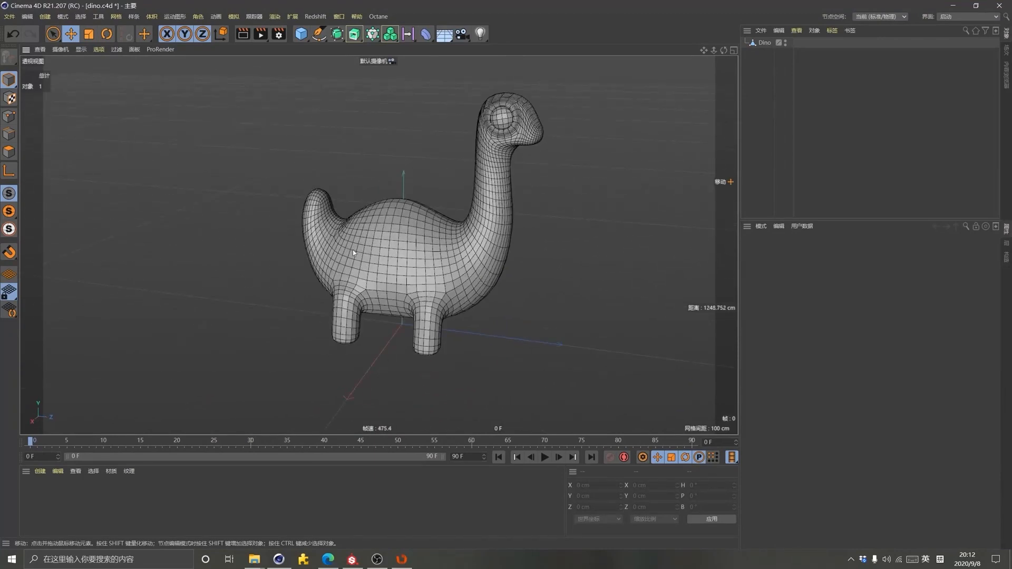
pyautogui.keyDown('alt'); pyautogui.moveTo(353, 253); pyautogui.dragTo(362, 227); pyautogui.keyUp('alt')
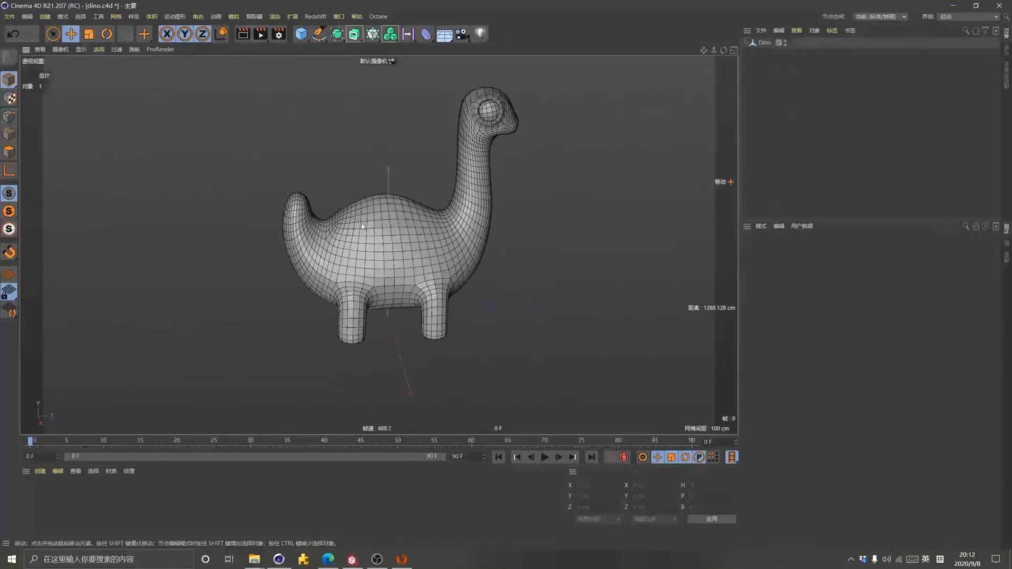
pyautogui.click(459, 134)
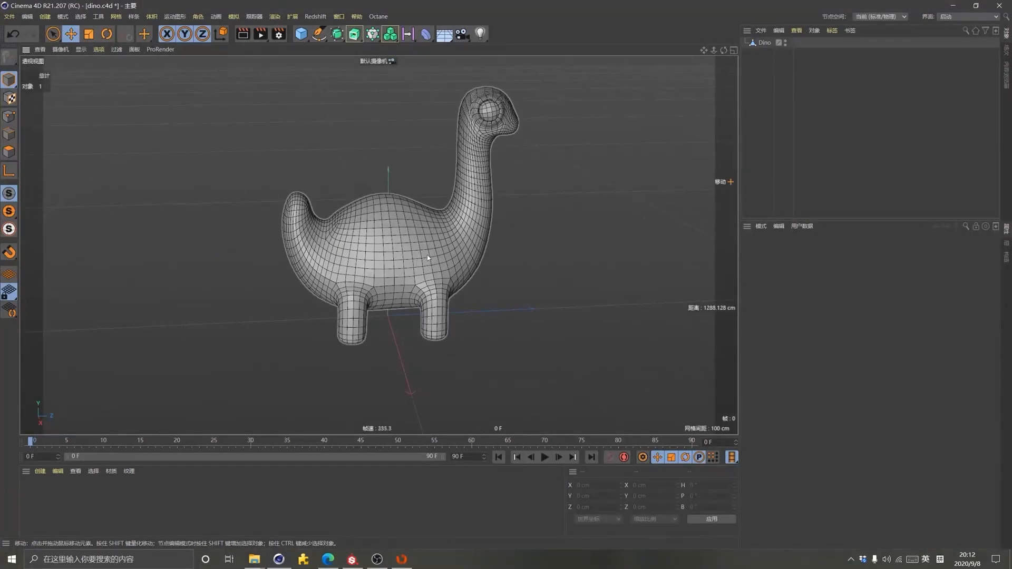
pyautogui.keyDown('alt'); pyautogui.moveTo(322, 246); pyautogui.dragTo(586, 229); pyautogui.keyUp('alt')
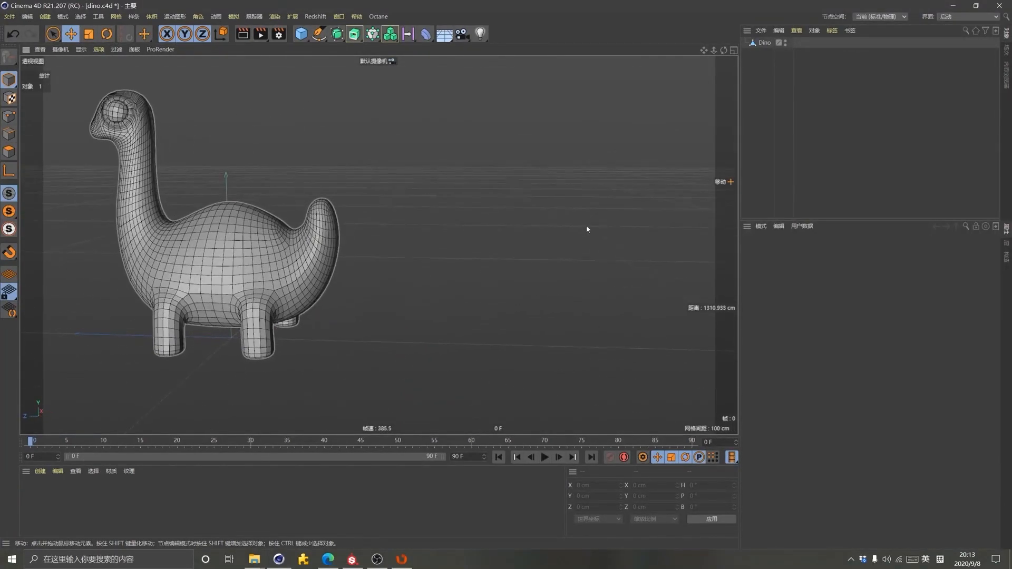
pyautogui.keyDown('alt'); pyautogui.moveTo(380, 260); pyautogui.dragTo(506, 237); pyautogui.keyUp('alt')
# Export the dinosaur as a Wavefront OBJ named dino.obj in the sbu folder, replacing the existing file
pyautogui.click(10, 17)
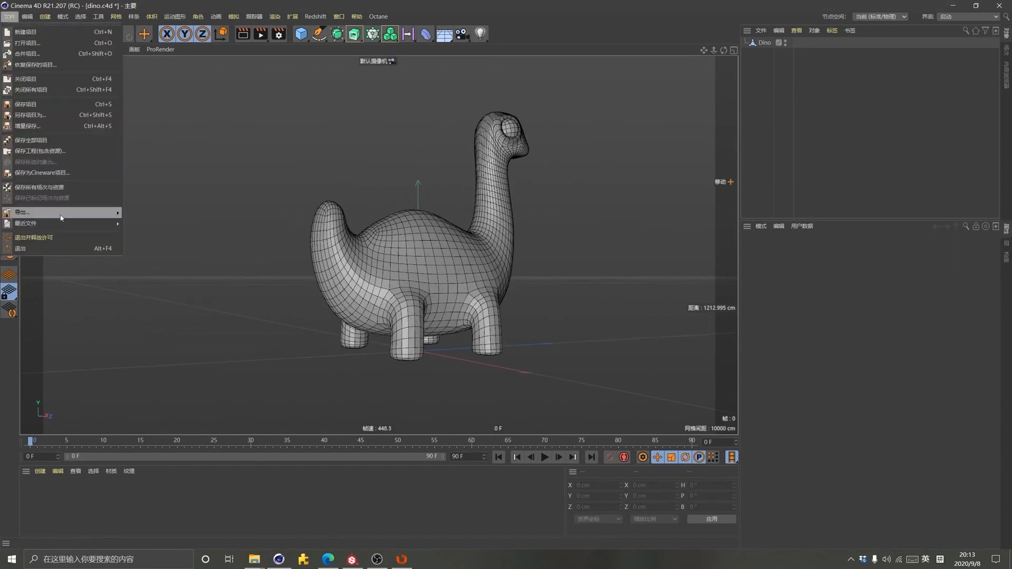
pyautogui.moveTo(64, 215)
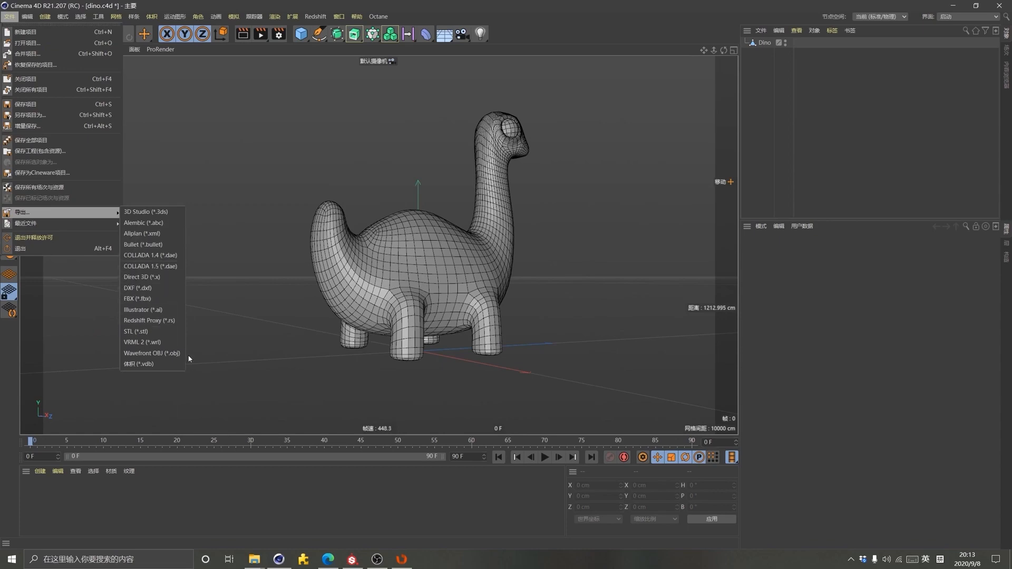
pyautogui.click(153, 353)
pyautogui.click(155, 449)
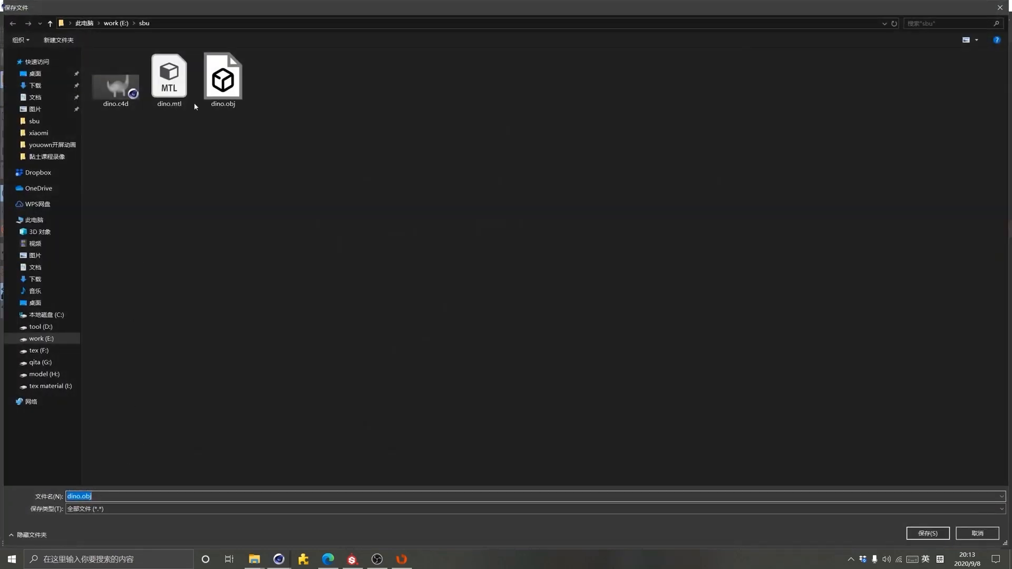
pyautogui.click(928, 533)
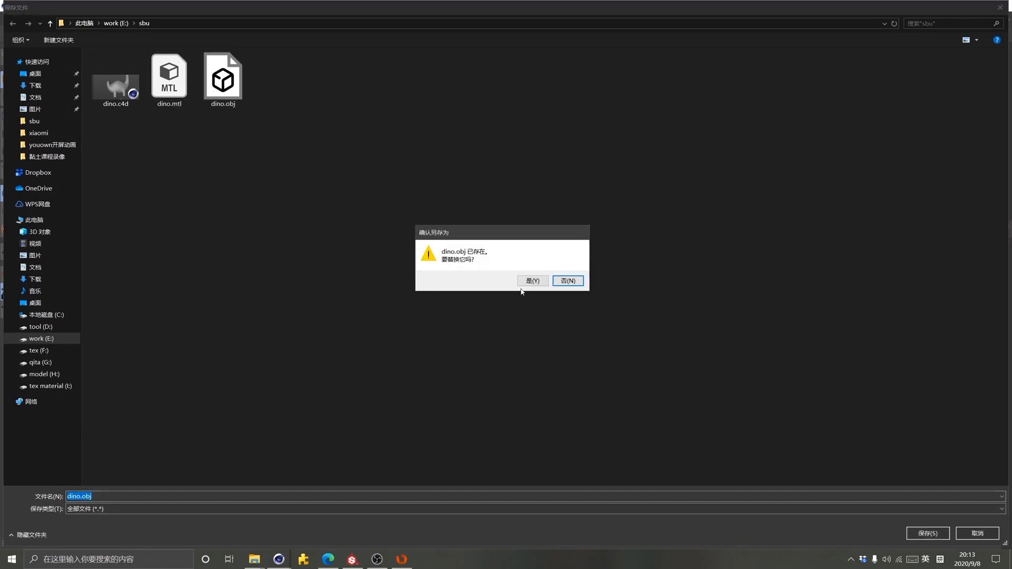
pyautogui.click(531, 281)
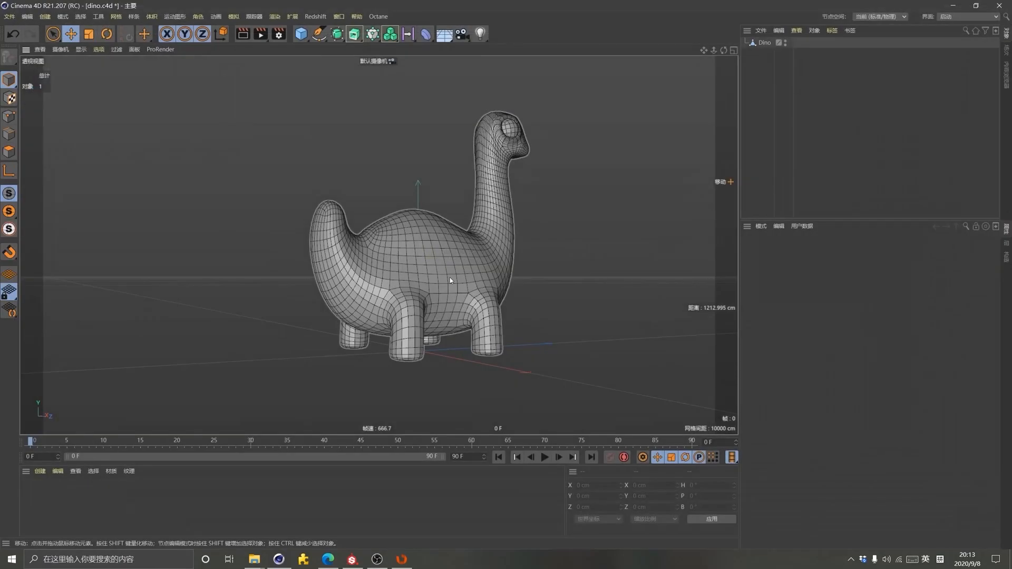
# Switch to RizomUV and load dino.obj from the sbu folder
pyautogui.click(407, 563)
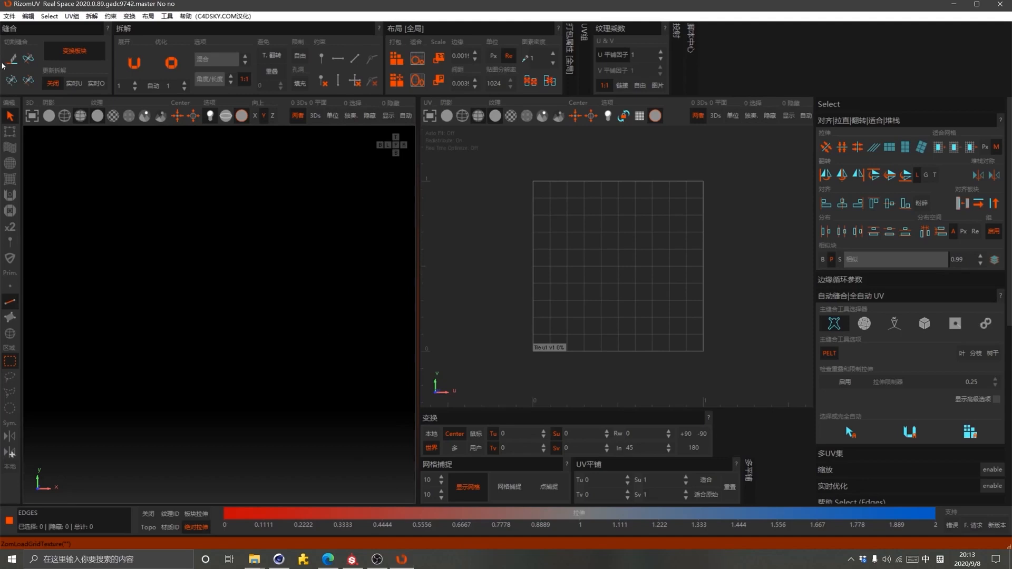
pyautogui.click(9, 17)
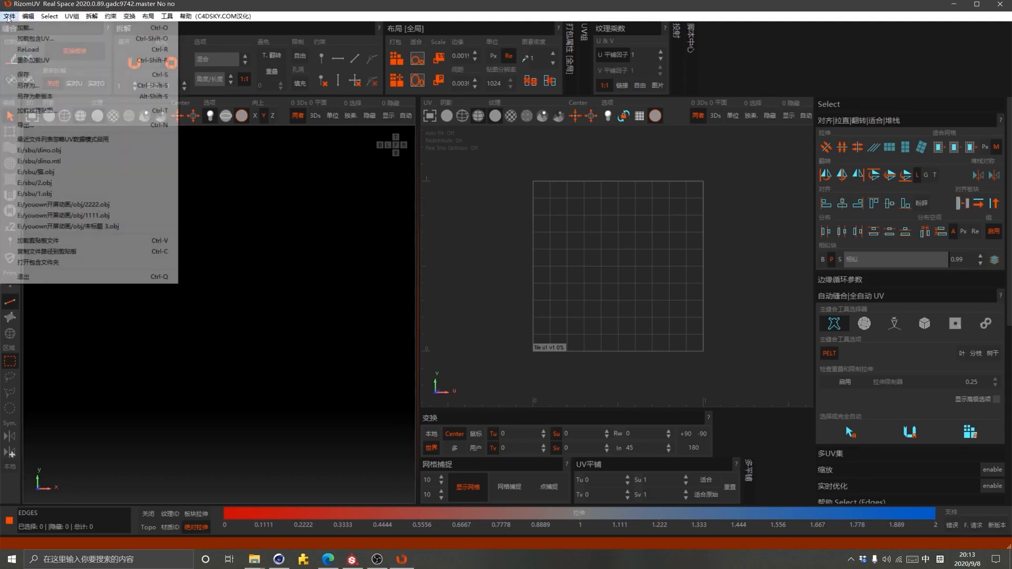
pyautogui.click(25, 27)
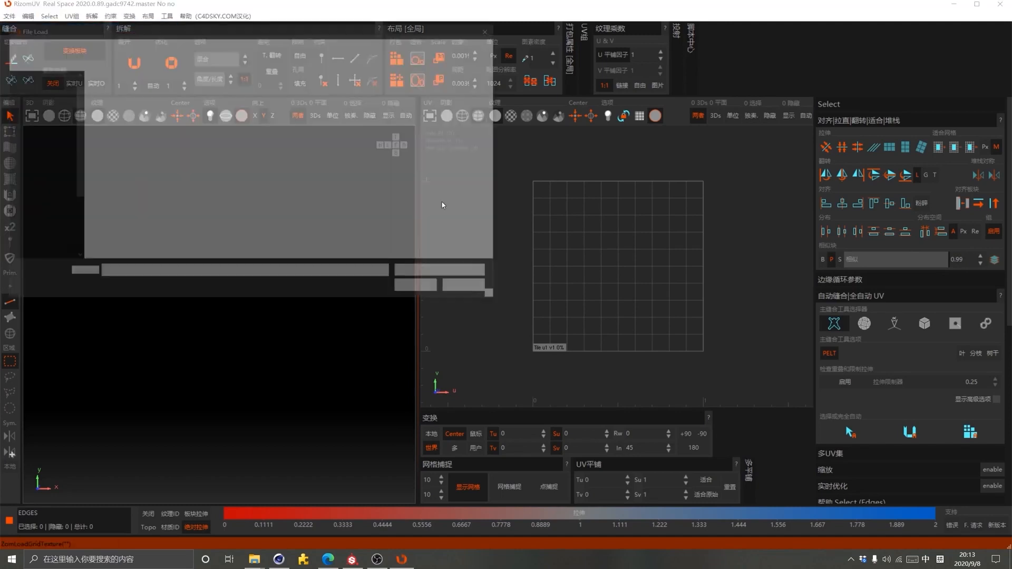
pyautogui.click(234, 108)
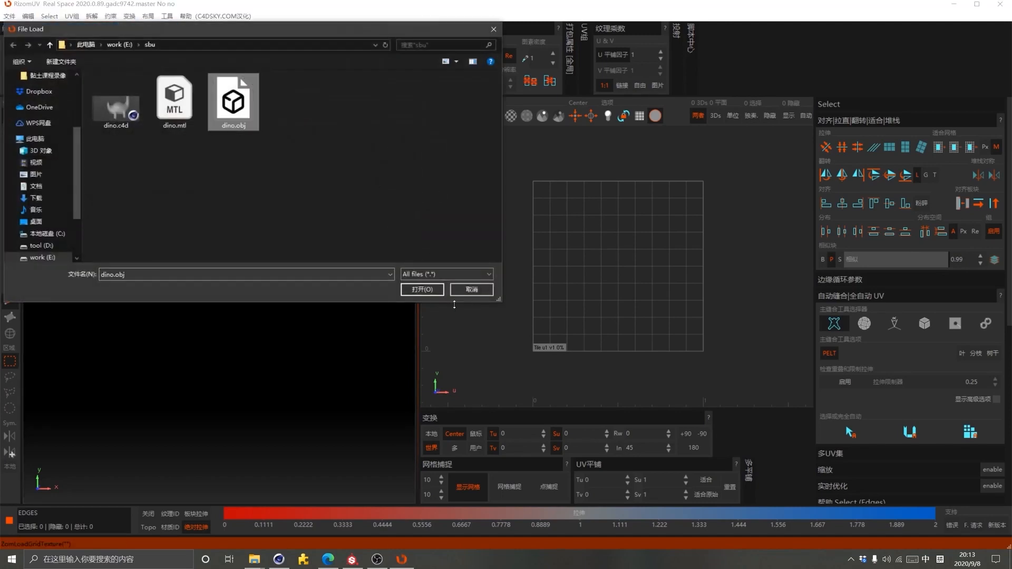
pyautogui.click(428, 290)
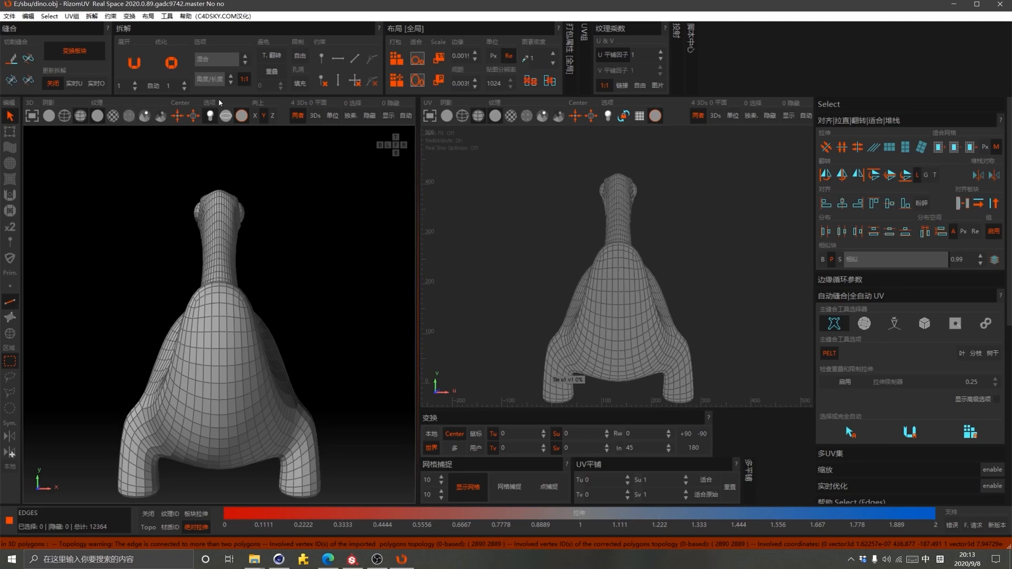
# Expand the script center and save the C4D preset as the mouse interaction scheme
pyautogui.click(690, 55)
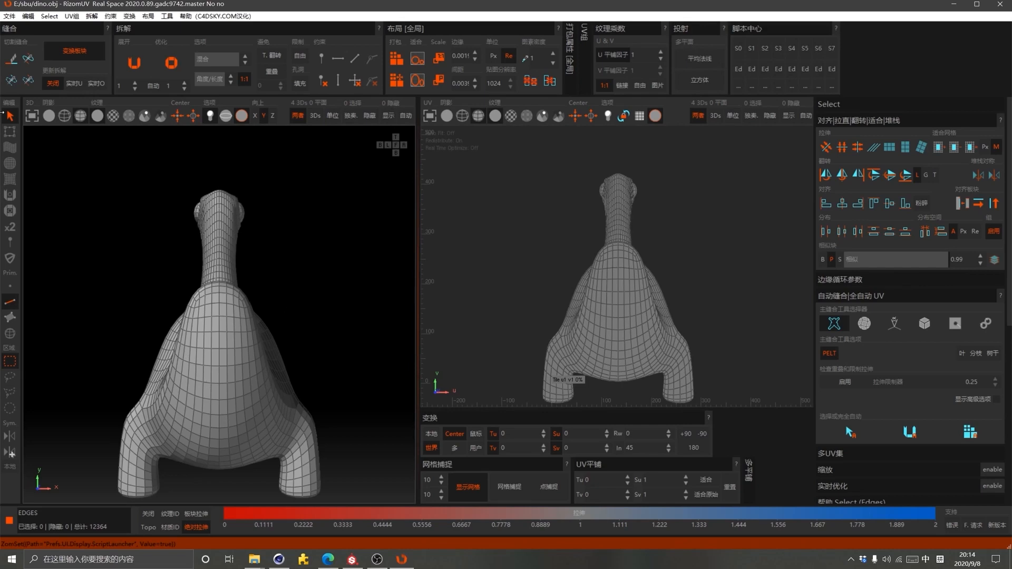
pyautogui.click(28, 16)
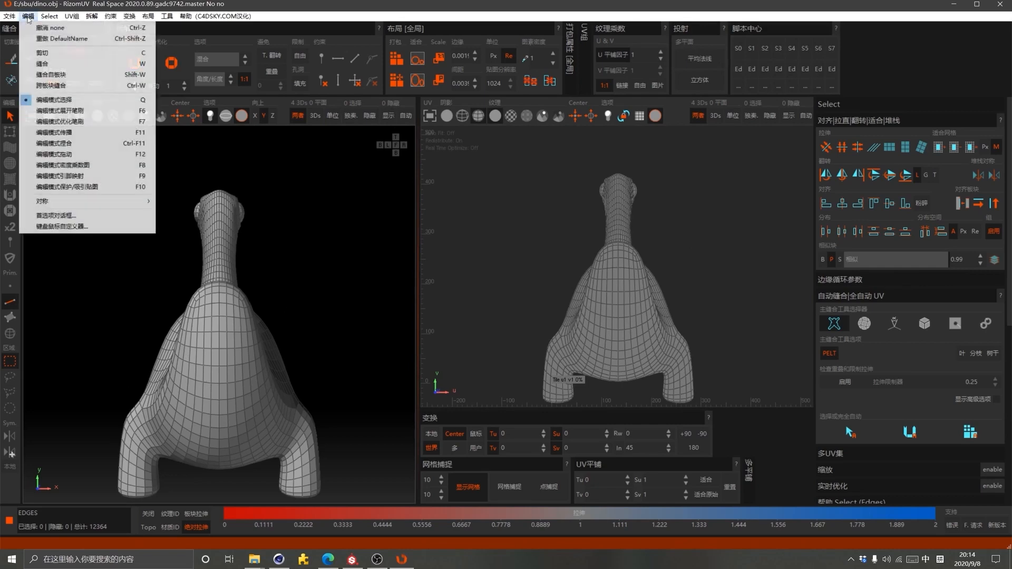
pyautogui.click(71, 228)
pyautogui.moveTo(287, 83); pyautogui.dragTo(405, 82)
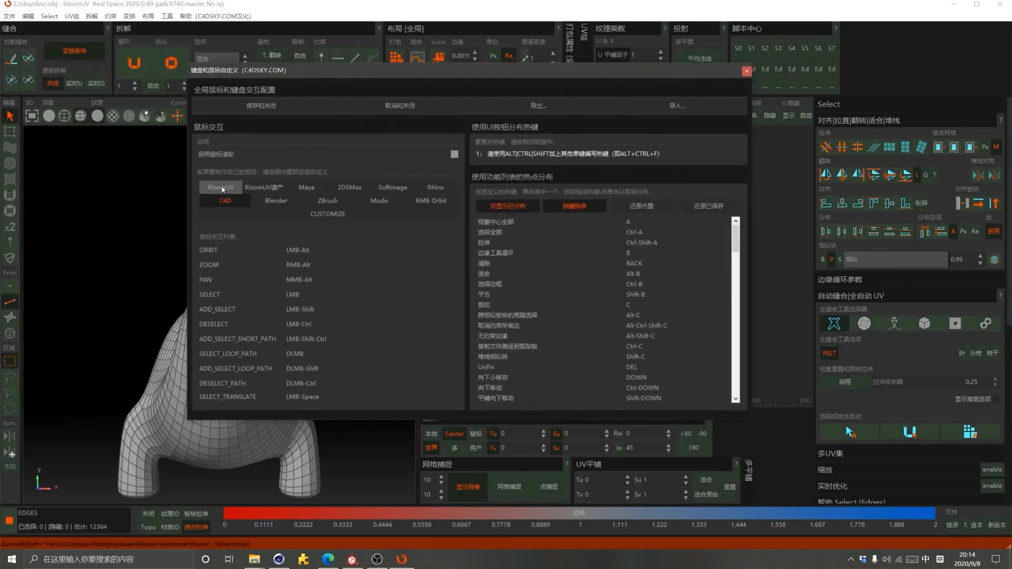
pyautogui.click(228, 205)
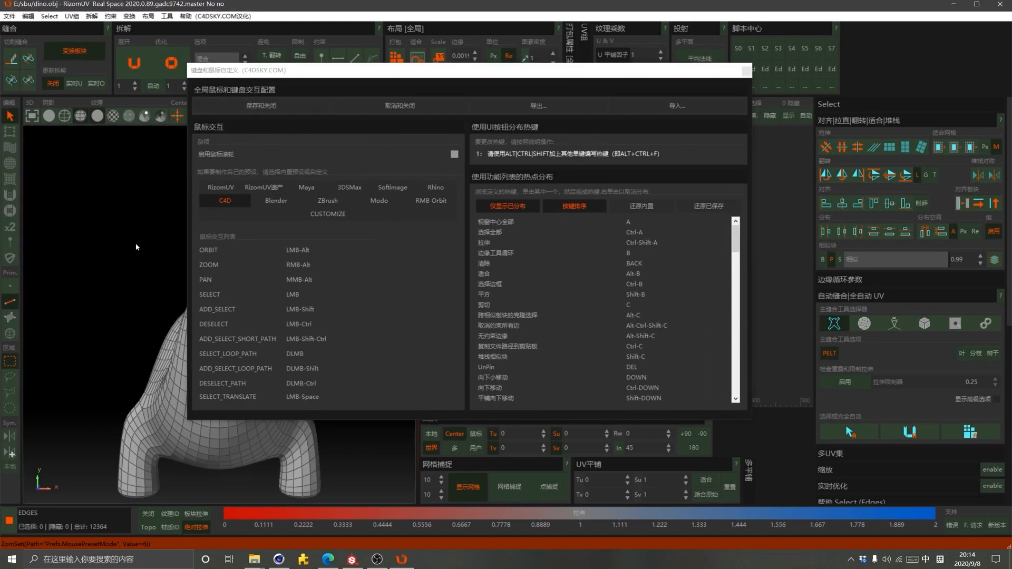
pyautogui.click(252, 108)
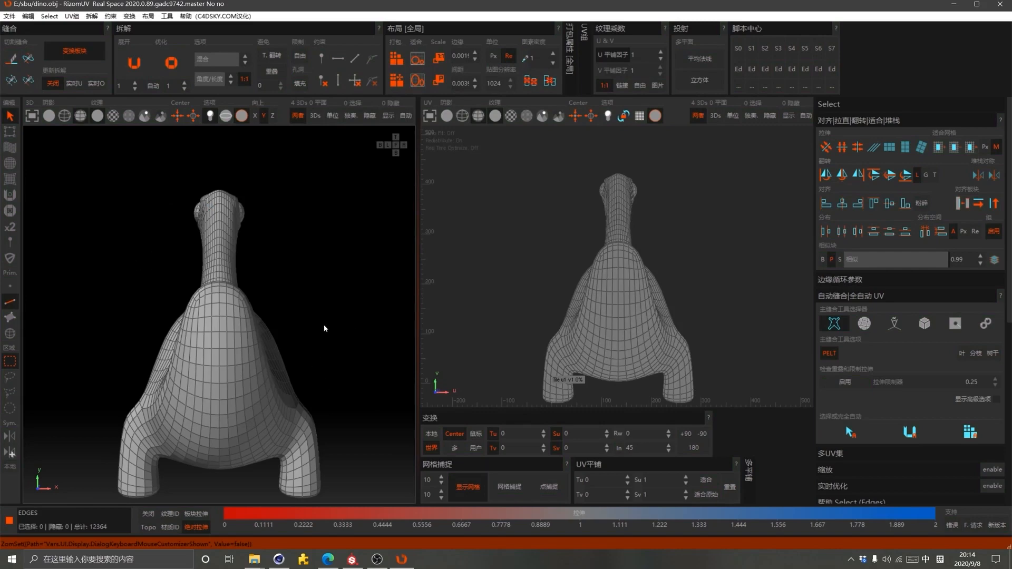
# Set the element editing mode to edges for selecting seams on the dinosaur
pyautogui.moveTo(324, 328); pyautogui.dragTo(274, 389, button='middle')
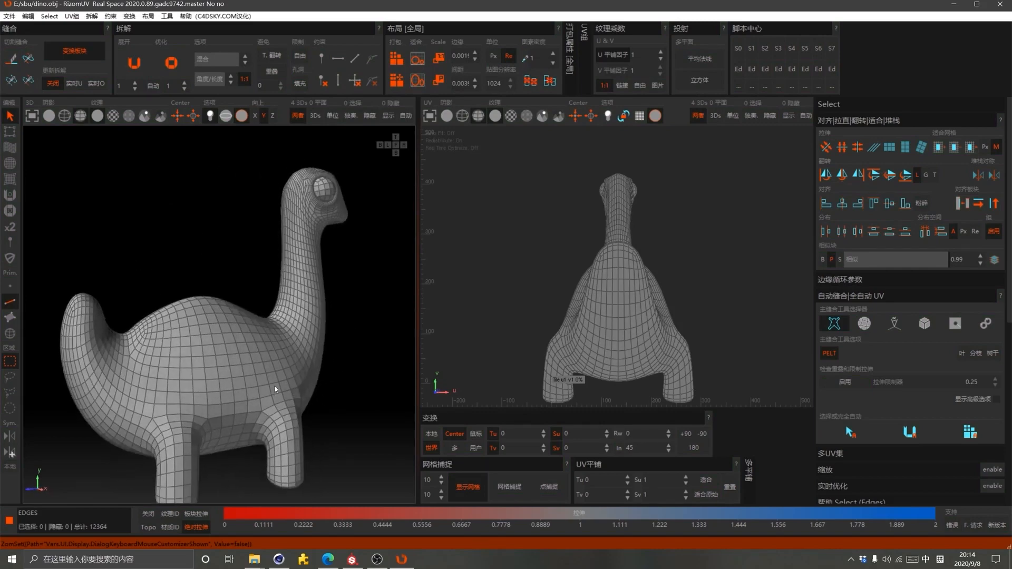
pyautogui.scroll(5, 232, 311)
pyautogui.scroll(-5, 266, 357)
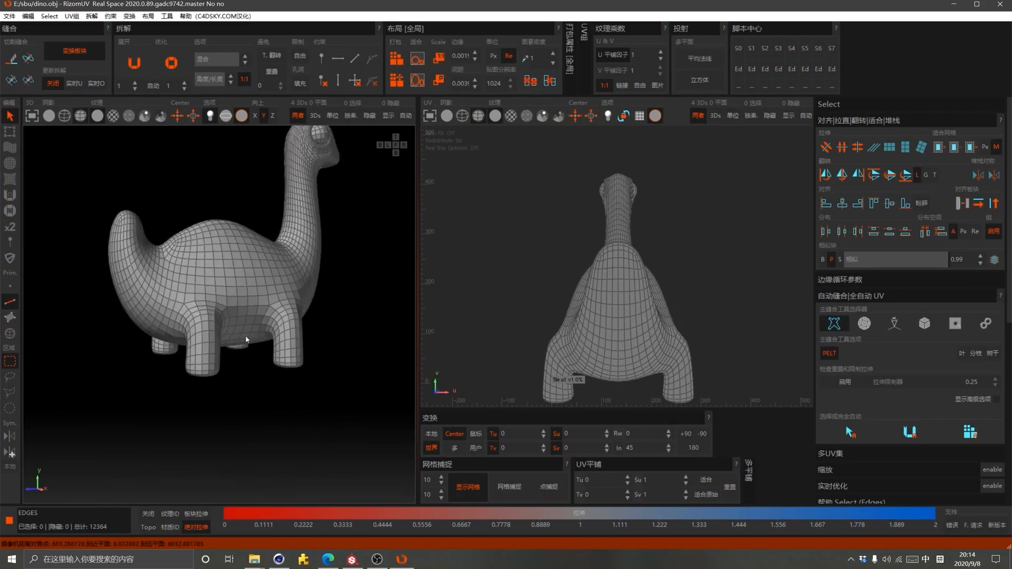
pyautogui.scroll(5, 232, 311)
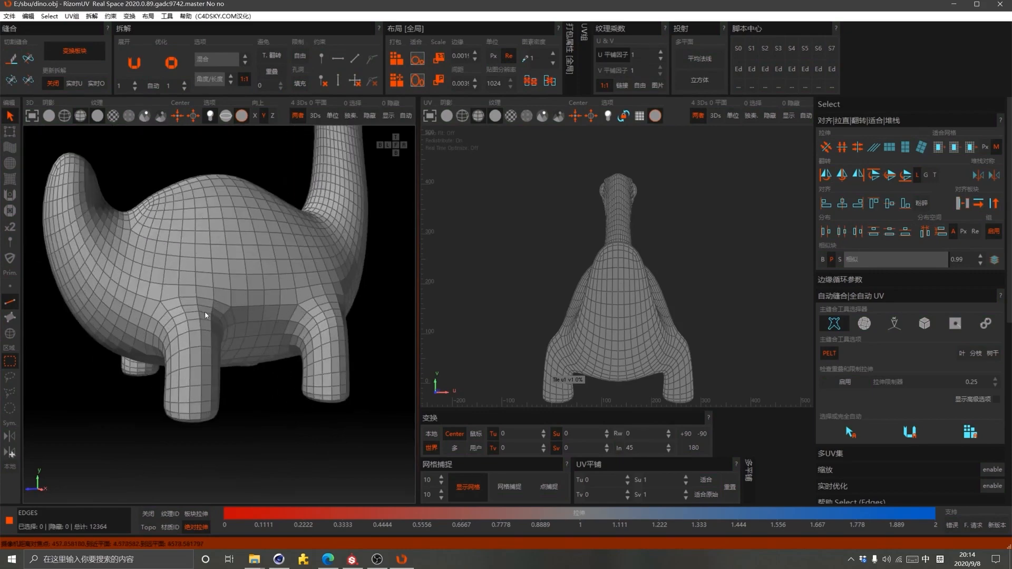
pyautogui.moveTo(169, 322); pyautogui.dragTo(196, 314, button='middle')
pyautogui.click(14, 304)
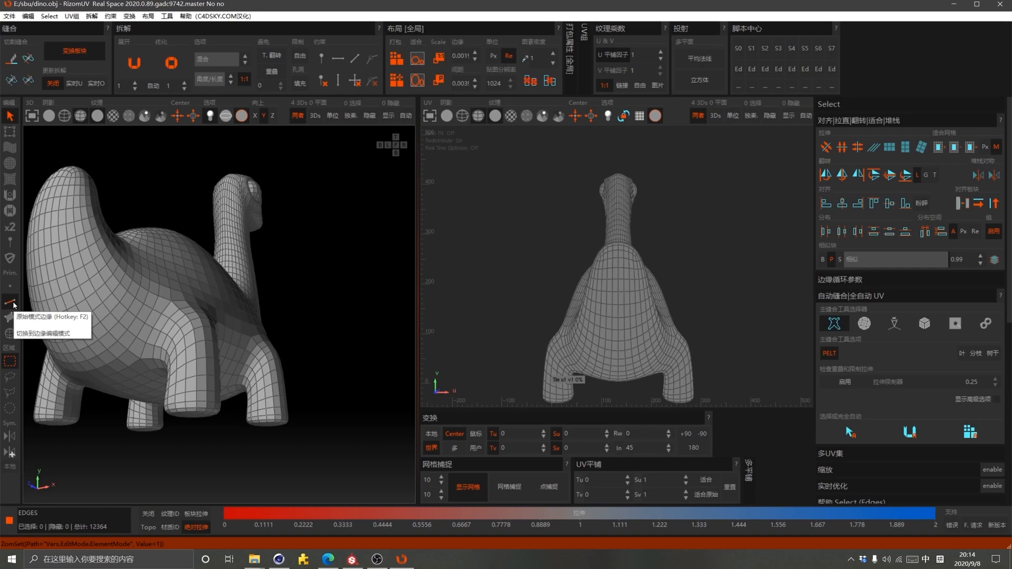
# Select the edge loop around the upper part of the near hind leg
pyautogui.keyDown('alt'); pyautogui.moveTo(208, 347); pyautogui.dragTo(187, 356); pyautogui.keyUp('alt')
pyautogui.scroll(5, 190, 340)
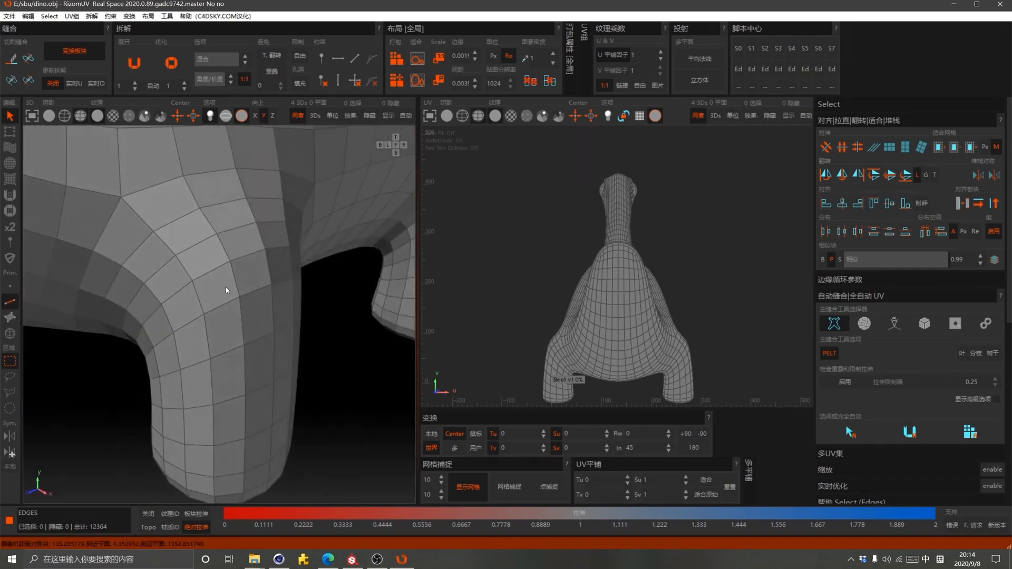
pyautogui.scroll(-4, 228, 319)
pyautogui.scroll(5, 227, 316)
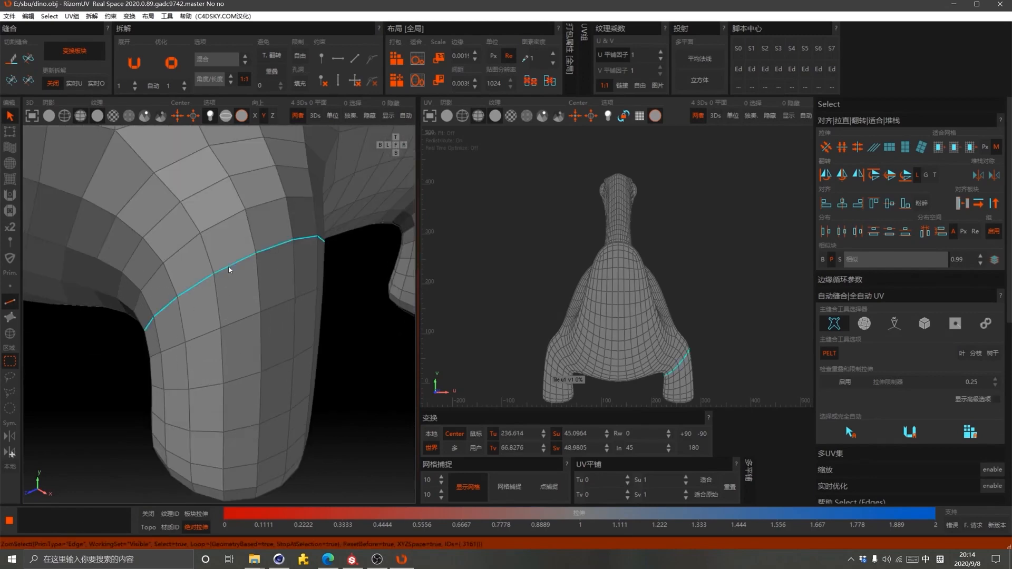
pyautogui.click(226, 270)
pyautogui.doubleClick(225, 271)
# Check the selected hind-leg loop from the side and rear, and try to cut along it
pyautogui.keyDown('alt'); pyautogui.moveTo(305, 334); pyautogui.dragTo(174, 318); pyautogui.keyUp('alt')
pyautogui.scroll(-5, 204, 254)
pyautogui.scroll(-7, 263, 337)
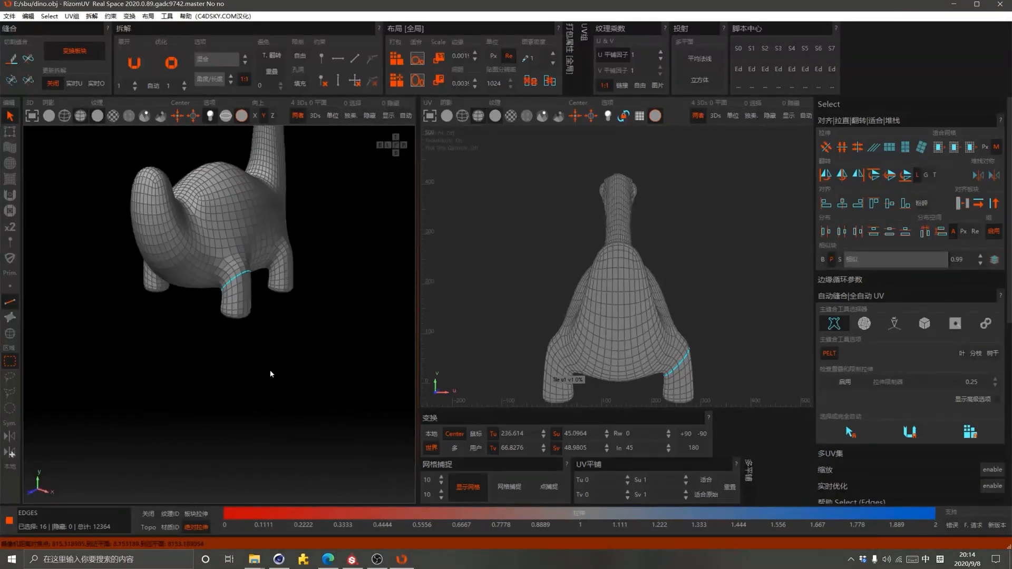
pyautogui.scroll(7, 252, 270)
pyautogui.scroll(-4, 213, 332)
pyautogui.scroll(4, 236, 330)
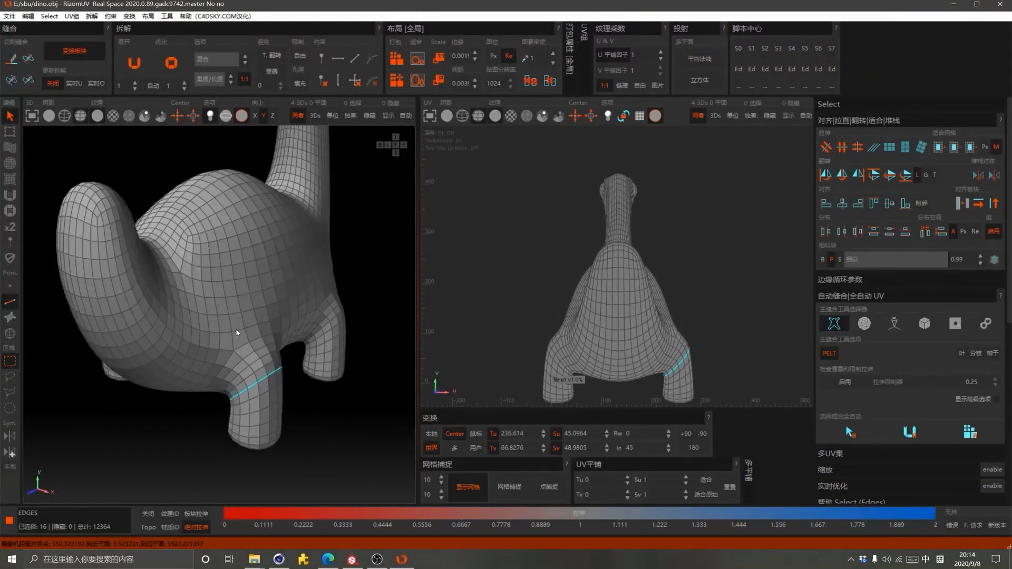
pyautogui.keyDown('alt'); pyautogui.moveTo(236, 330); pyautogui.dragTo(198, 283); pyautogui.keyUp('alt')
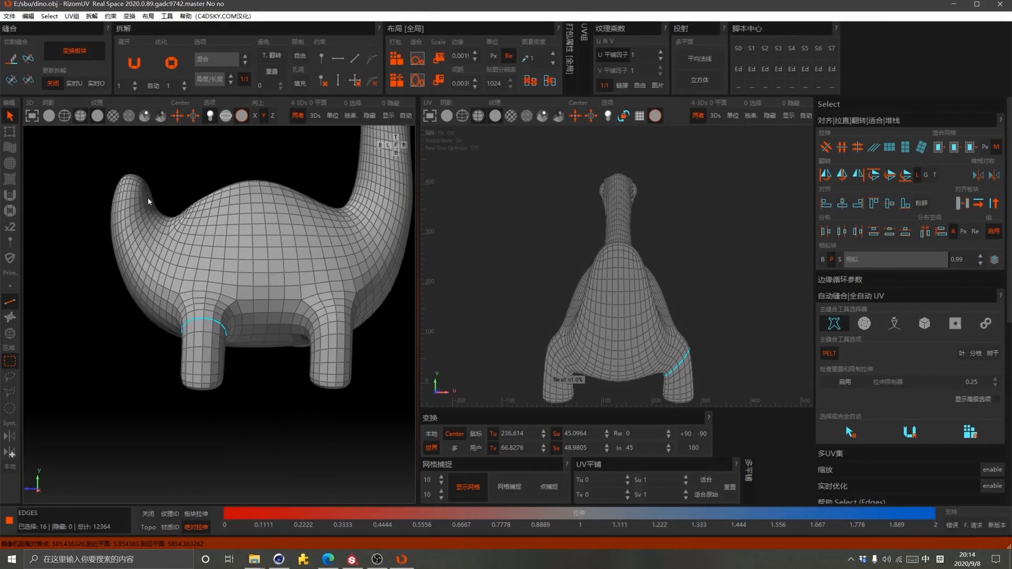
pyautogui.keyDown('alt'); pyautogui.moveTo(155, 206); pyautogui.dragTo(351, 336); pyautogui.keyUp('alt')
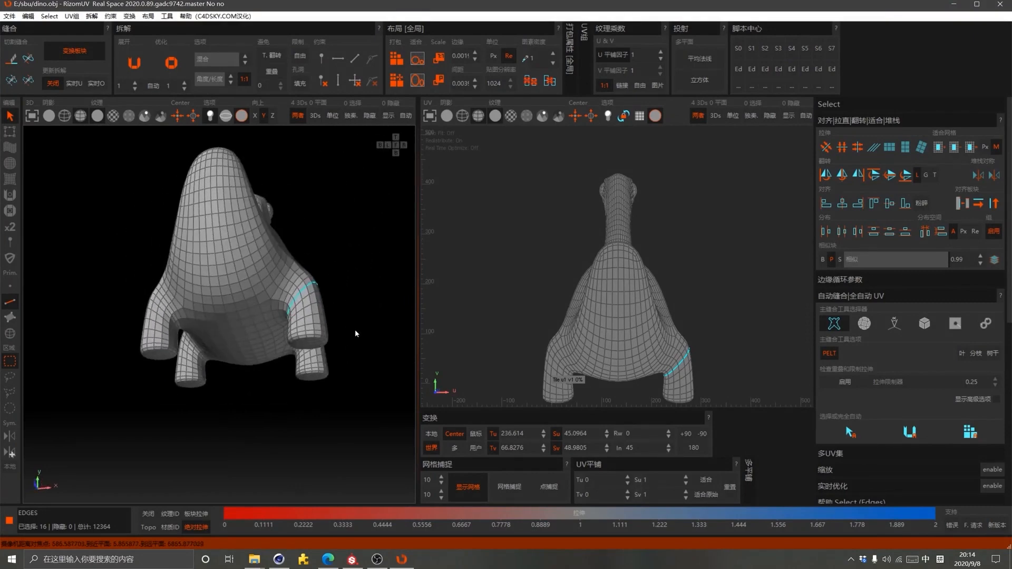
pyautogui.scroll(2, 285, 348)
pyautogui.press('c')
# Select the edge loop higher up the hind leg, just below where it meets the body
pyautogui.keyDown('alt'); pyautogui.moveTo(327, 329); pyautogui.dragTo(223, 402); pyautogui.keyUp('alt')
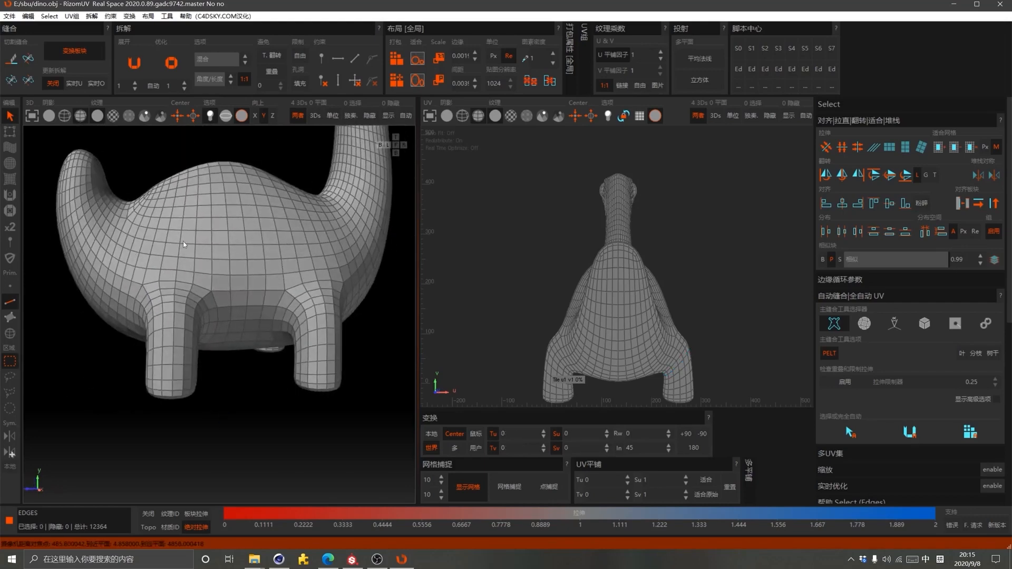
pyautogui.keyDown('alt'); pyautogui.moveTo(251, 311); pyautogui.dragTo(116, 298); pyautogui.keyUp('alt')
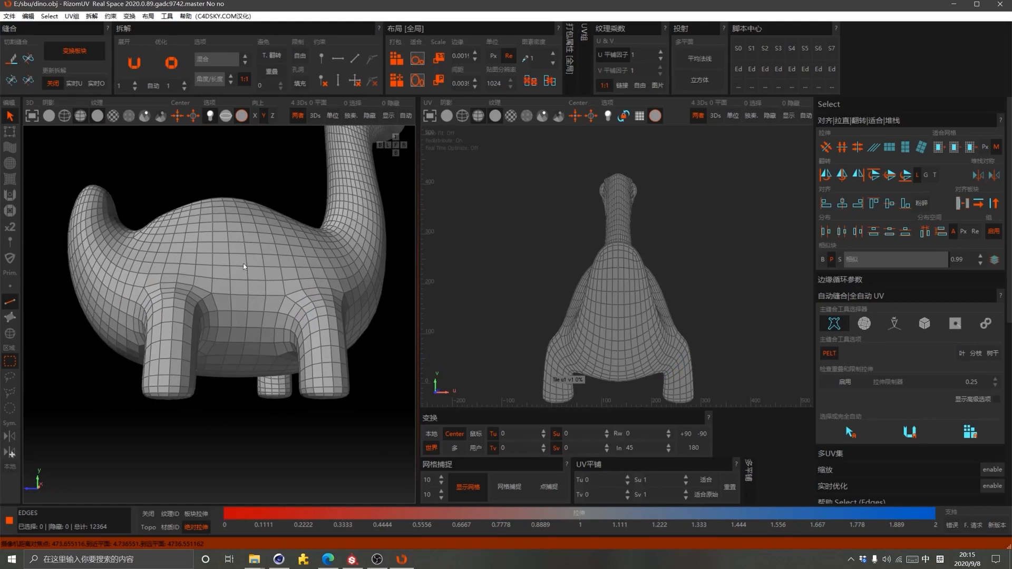
pyautogui.keyDown('alt'); pyautogui.moveTo(282, 305); pyautogui.dragTo(188, 338); pyautogui.keyUp('alt')
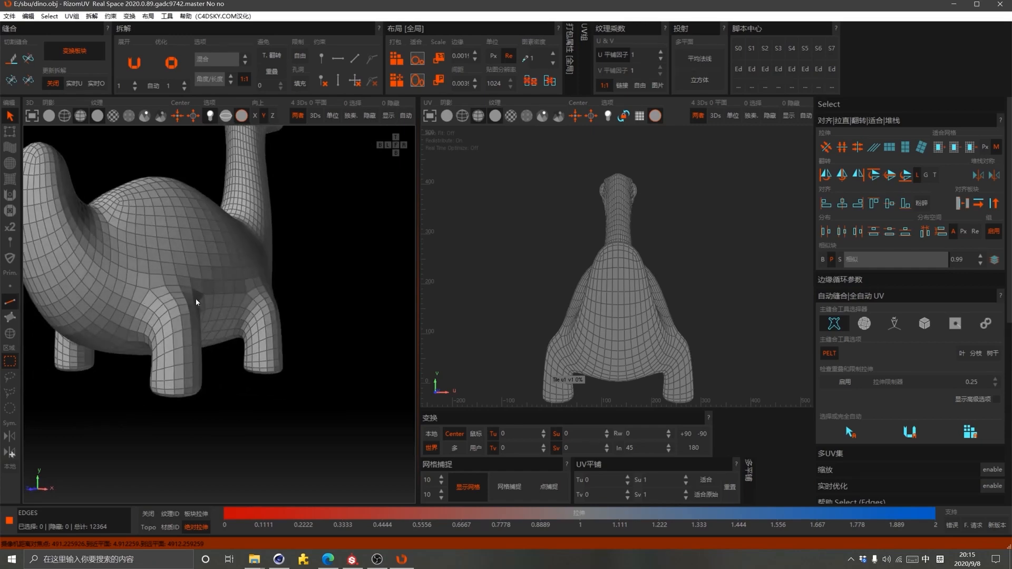
pyautogui.scroll(-3, 184, 312)
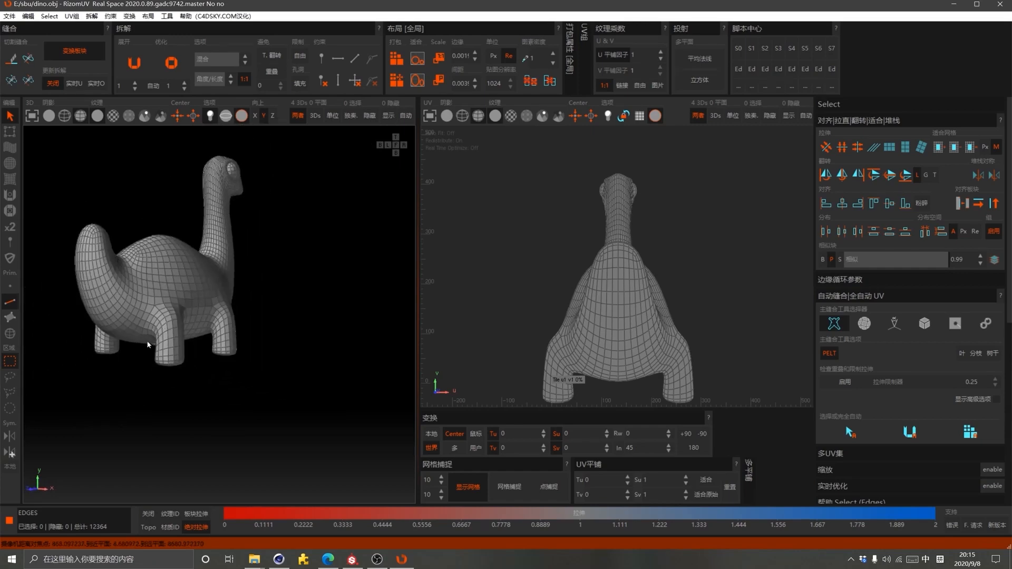
pyautogui.scroll(6, 168, 308)
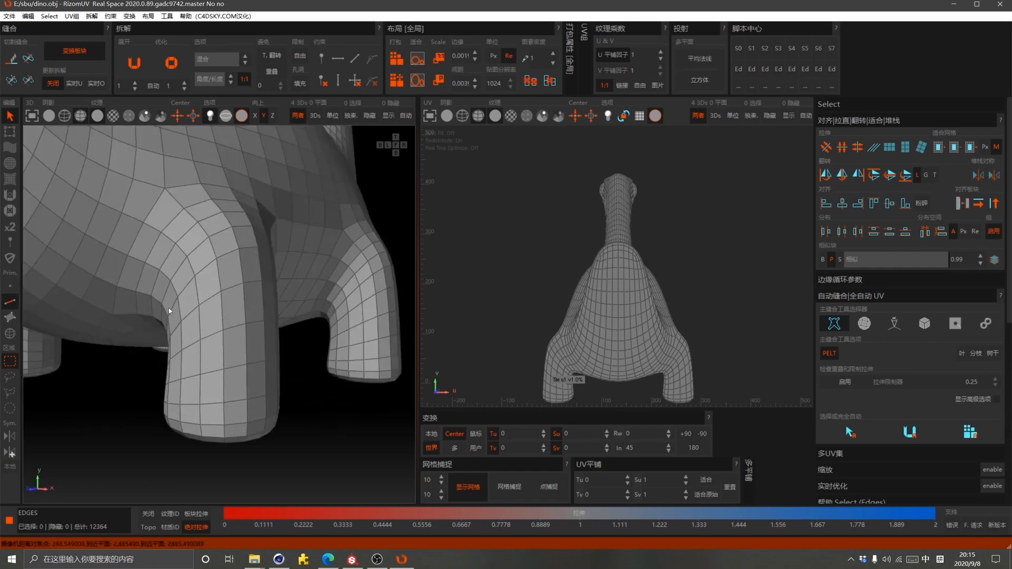
pyautogui.doubleClick(191, 255)
pyautogui.keyDown('alt'); pyautogui.moveTo(190, 255); pyautogui.dragTo(204, 346); pyautogui.keyUp('alt')
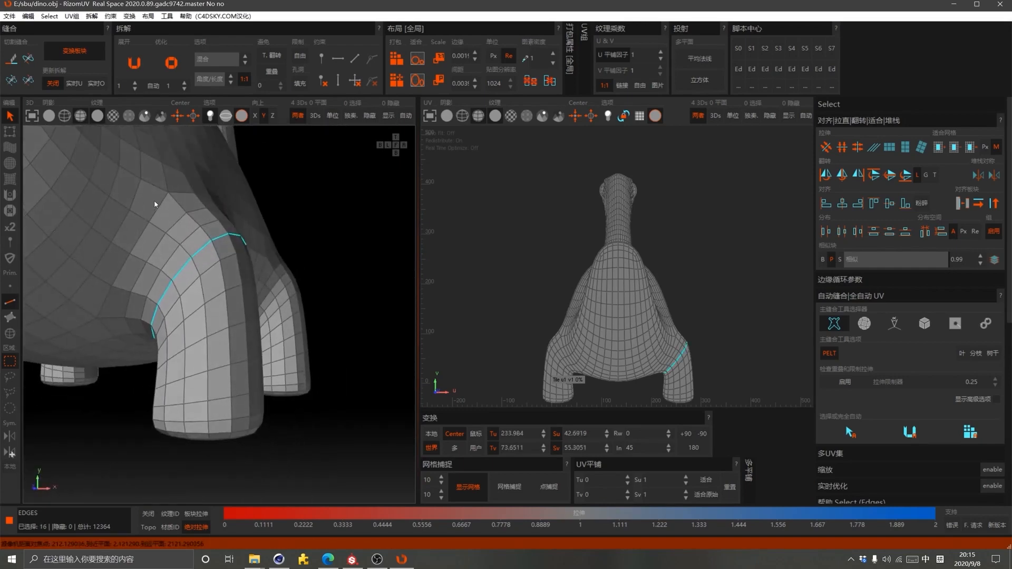
# Add the edge loop around the sole of the same hind leg to the selection
pyautogui.keyDown('alt'); pyautogui.moveTo(224, 326); pyautogui.dragTo(152, 230); pyautogui.keyUp('alt')
pyautogui.keyDown('alt'); pyautogui.moveTo(185, 380); pyautogui.dragTo(161, 373); pyautogui.keyUp('alt')
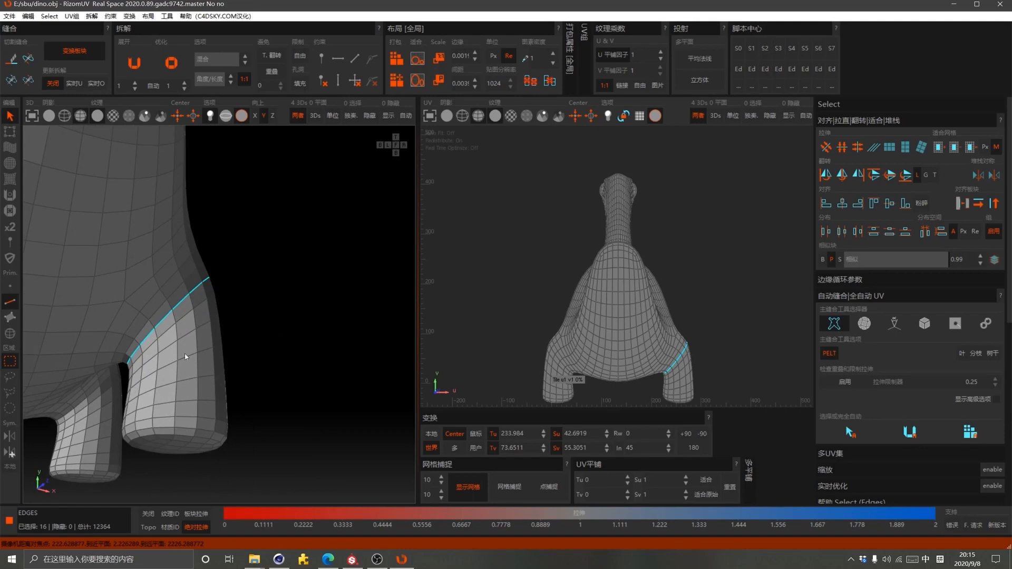
pyautogui.keyDown('shift'); pyautogui.doubleClick(159, 428); pyautogui.keyUp('shift')
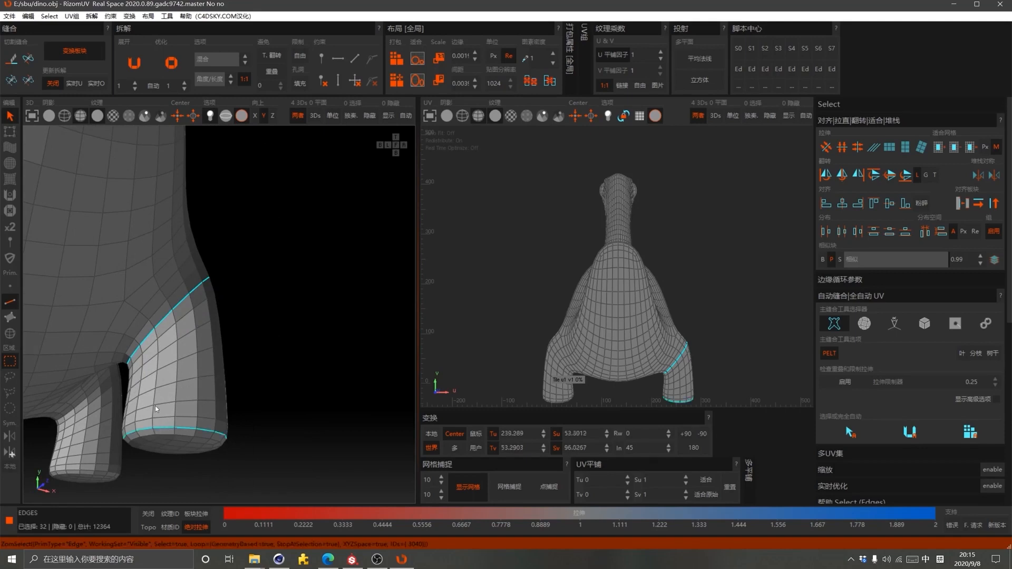
pyautogui.moveTo(150, 436); pyautogui.dragTo(169, 467, button='middle')
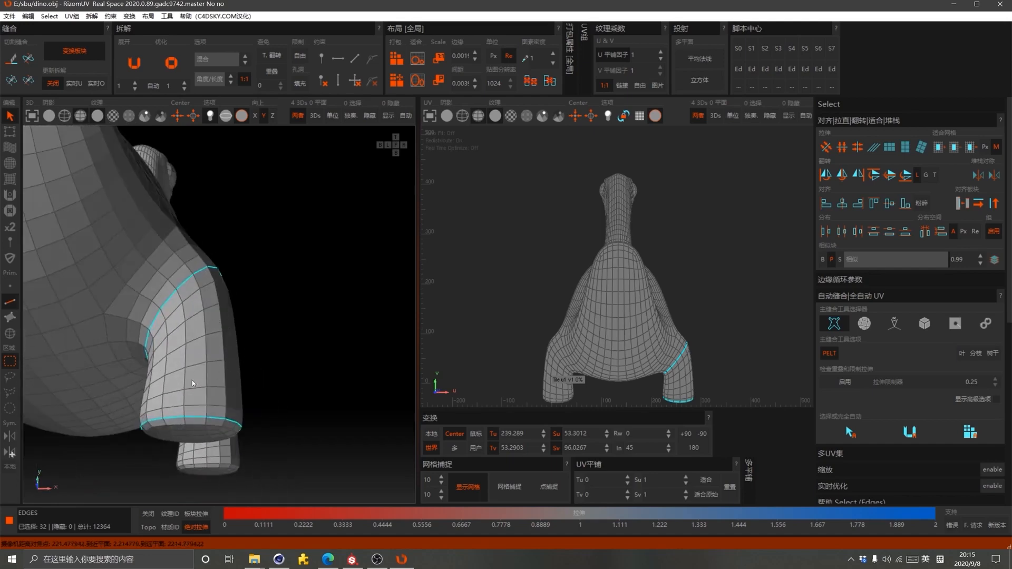
# Add the vertical edge path on the inner side of the hind leg, connecting the upper loop to the sole loop
pyautogui.moveTo(191, 381); pyautogui.dragTo(144, 366, button='middle')
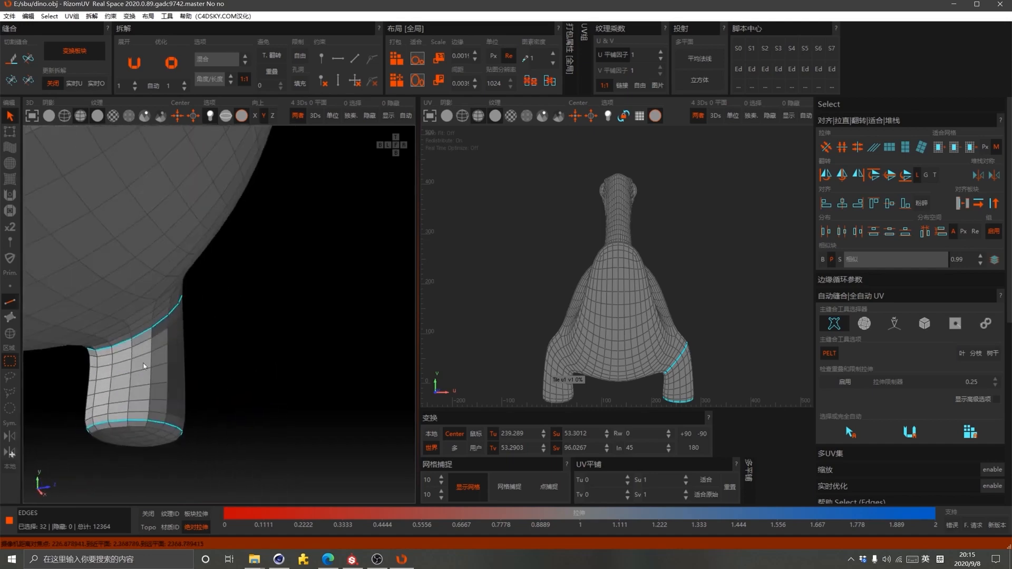
pyautogui.keyDown('shift'); pyautogui.click(112, 350); pyautogui.keyUp('shift')
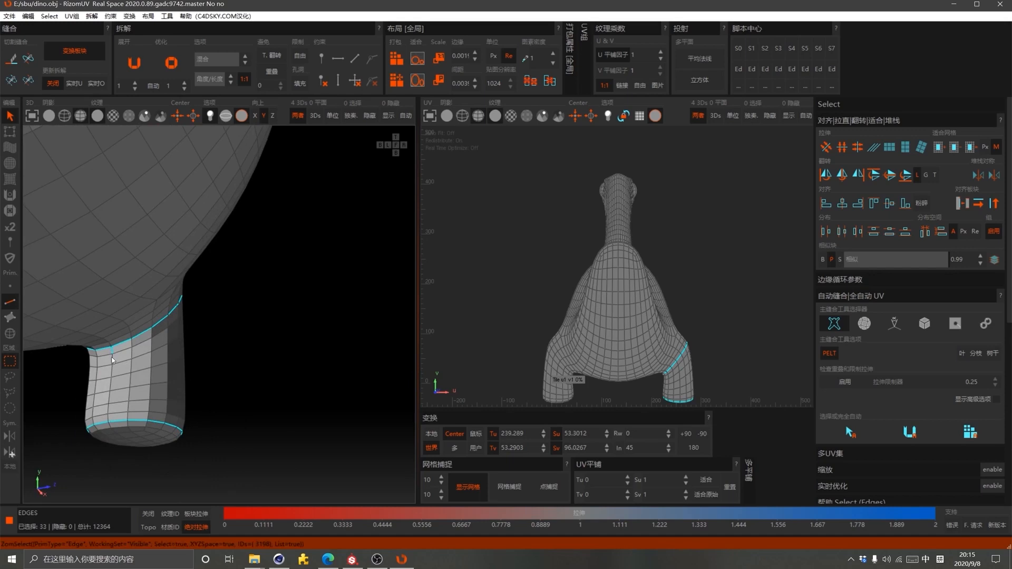
pyautogui.keyDown('shift'); pyautogui.click(113, 361); pyautogui.keyUp('shift')
pyautogui.keyDown('ctrl'); pyautogui.click(113, 355); pyautogui.keyUp('ctrl')
pyautogui.keyDown('ctrl'); pyautogui.click(114, 360); pyautogui.keyUp('ctrl')
pyautogui.click(113, 354)
pyautogui.hotkey('ctrl', 'z')
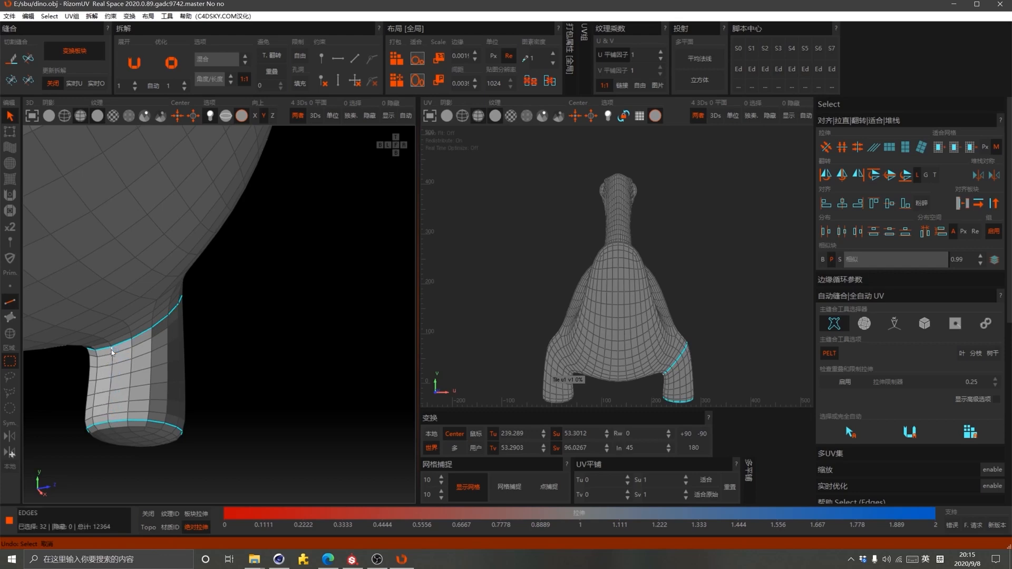
pyautogui.click(111, 417)
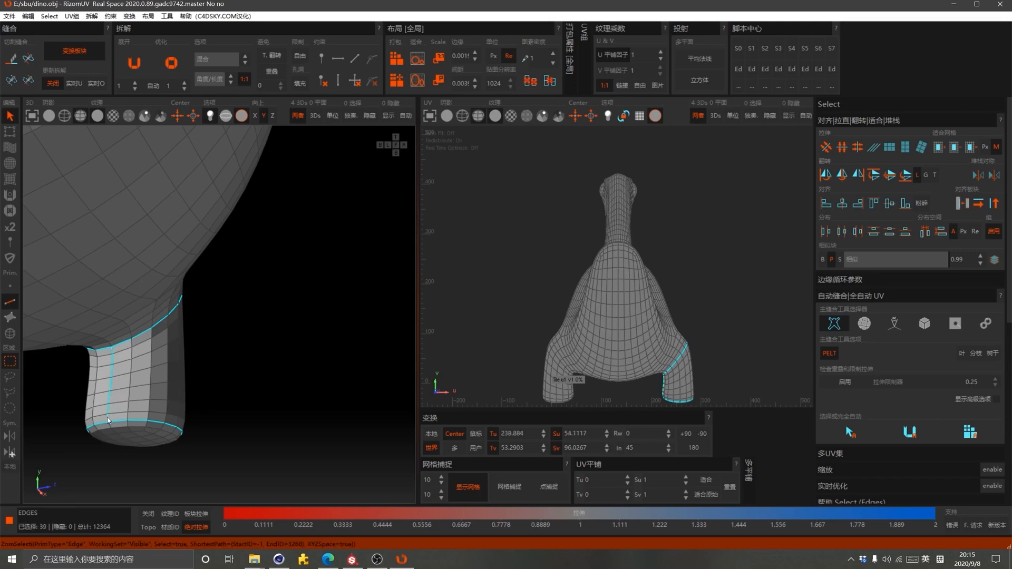
# Cut the mesh along the selected hind-leg loops and the vertical inner edge path
pyautogui.keyDown('alt'); pyautogui.moveTo(239, 395); pyautogui.dragTo(144, 366); pyautogui.keyUp('alt')
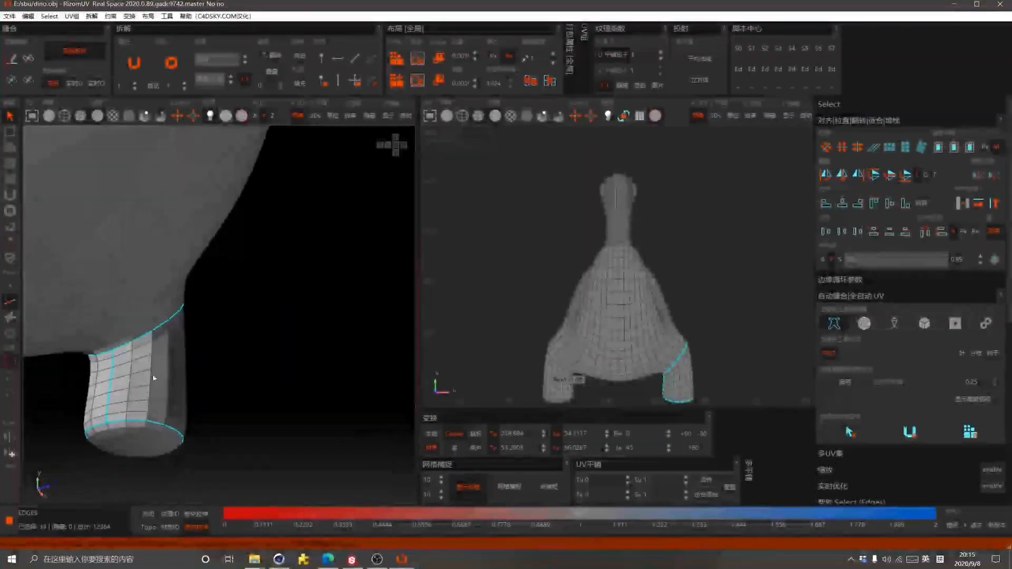
pyautogui.keyDown('alt'); pyautogui.moveTo(153, 374); pyautogui.dragTo(235, 369); pyautogui.keyUp('alt')
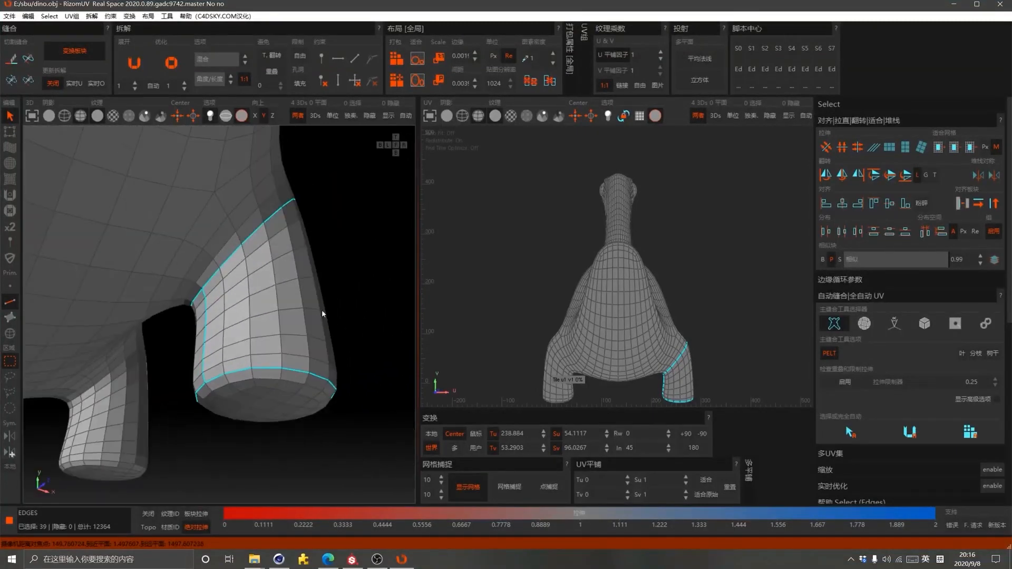
pyautogui.keyDown('alt'); pyautogui.moveTo(322, 313); pyautogui.dragTo(339, 339); pyautogui.keyUp('alt')
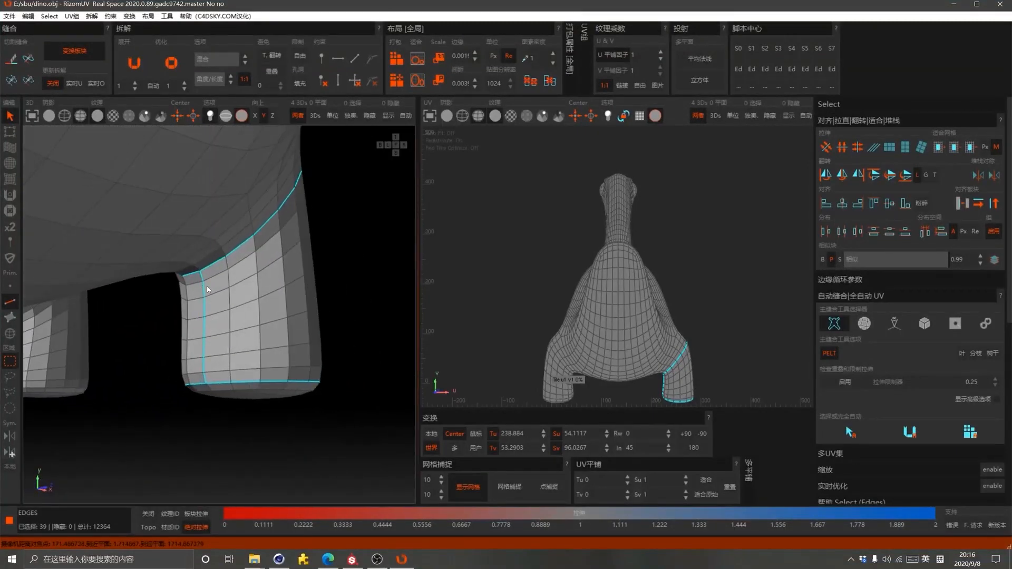
pyautogui.keyDown('alt'); pyautogui.moveTo(314, 285); pyautogui.dragTo(267, 293); pyautogui.keyUp('alt')
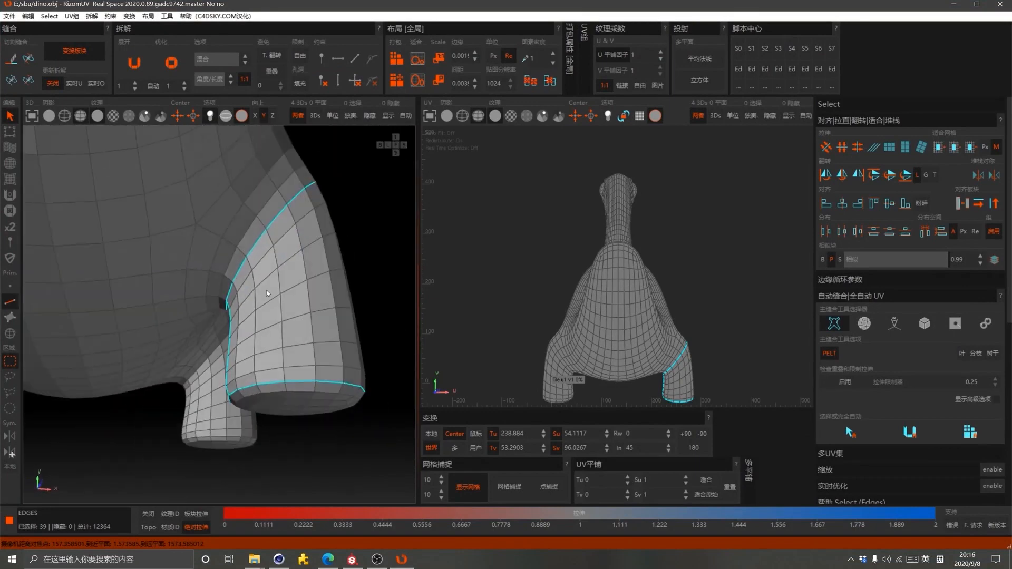
pyautogui.press('c')
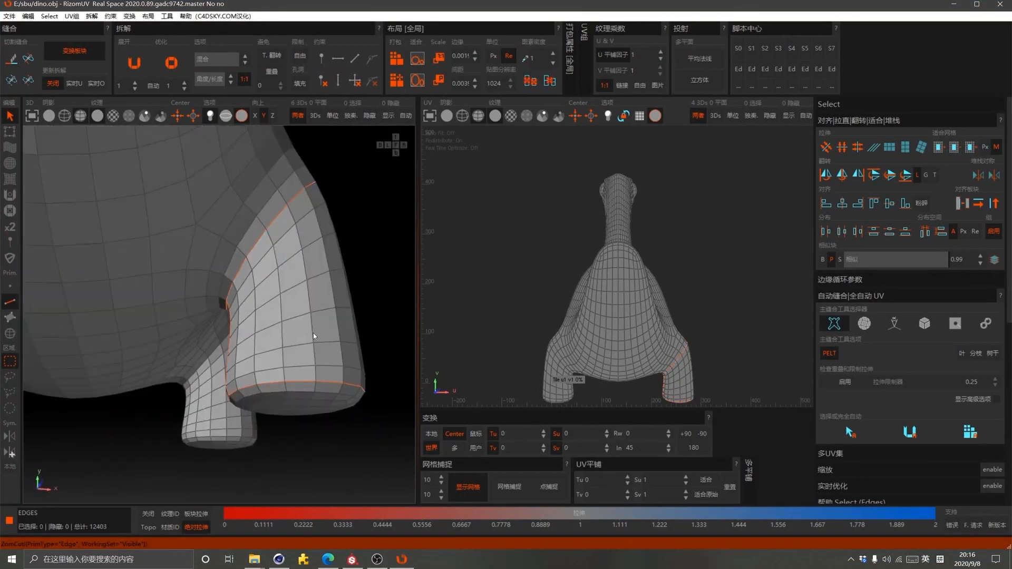
# Unfold the UV islands of the whole model and optimize them to reduce distortion
pyautogui.keyDown('alt'); pyautogui.moveTo(154, 296); pyautogui.dragTo(128, 201); pyautogui.keyUp('alt')
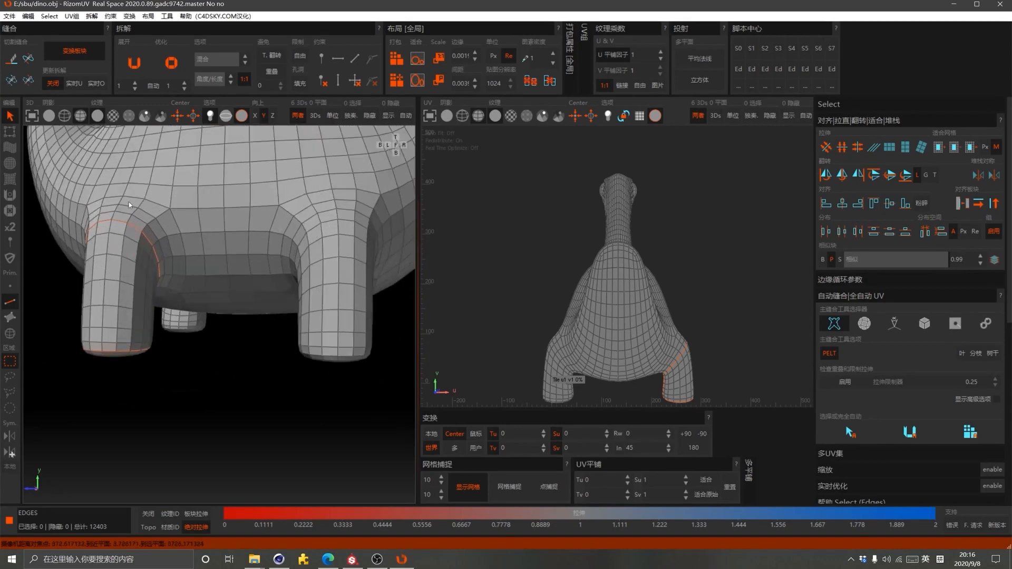
pyautogui.click(133, 66)
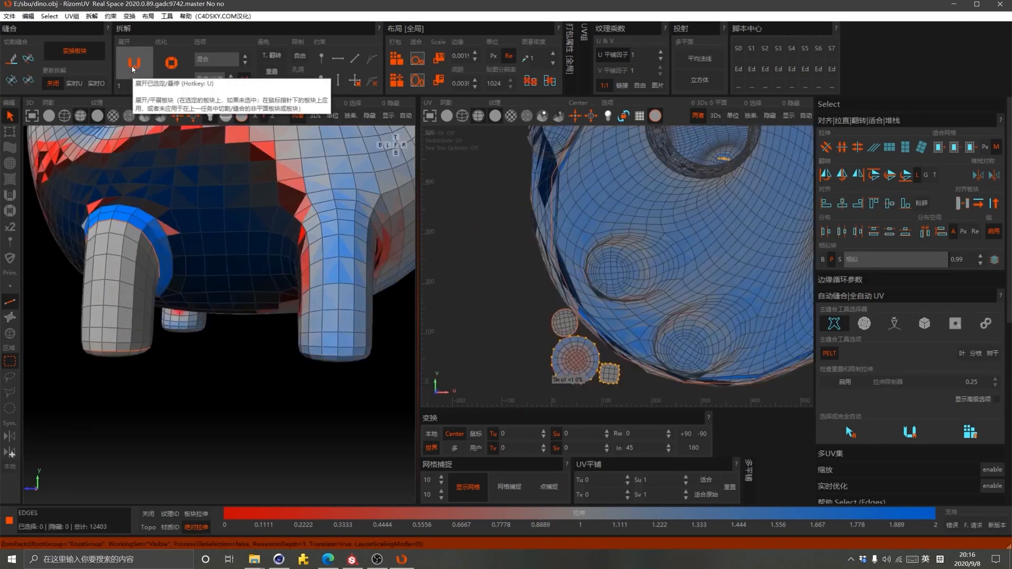
pyautogui.click(174, 64)
pyautogui.click(174, 65)
pyautogui.click(174, 64)
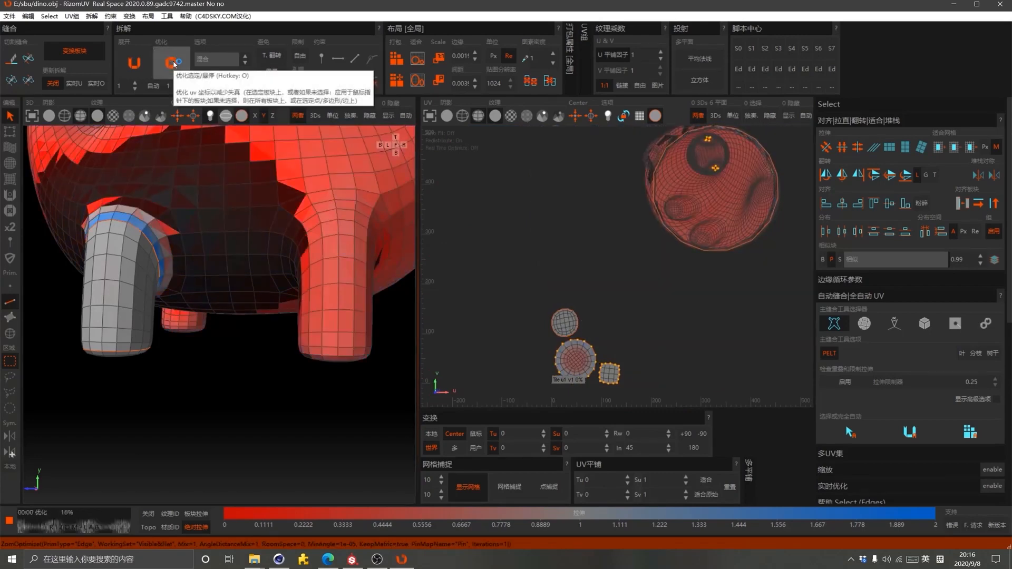
# Pack the UV islands into the tile and examine the body, leg and sole islands in the layout
pyautogui.click(398, 61)
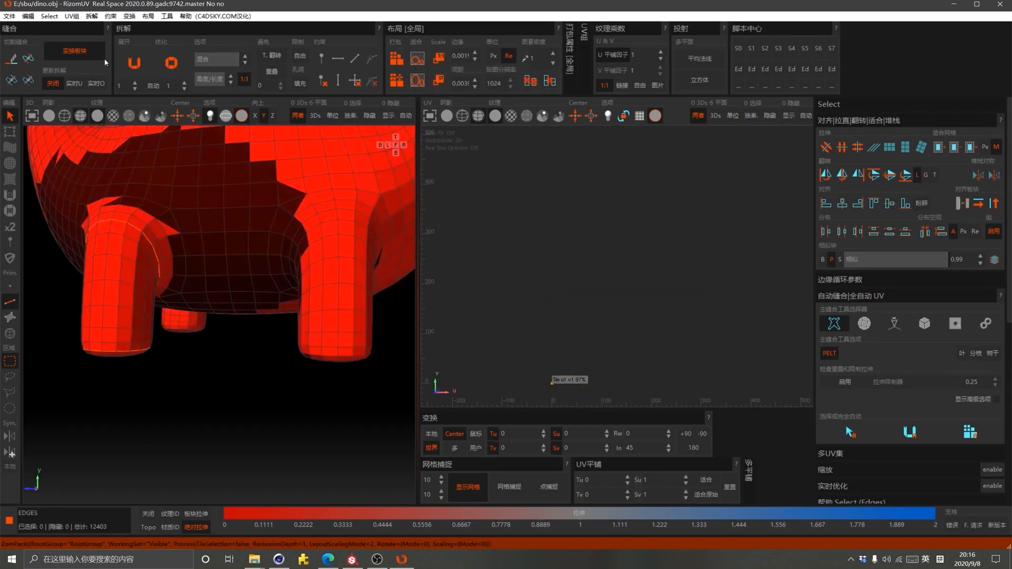
pyautogui.scroll(2, 549, 393)
pyautogui.moveTo(548, 391); pyautogui.dragTo(613, 285, button='middle')
pyautogui.scroll(3, 610, 243)
pyautogui.scroll(2, 635, 261)
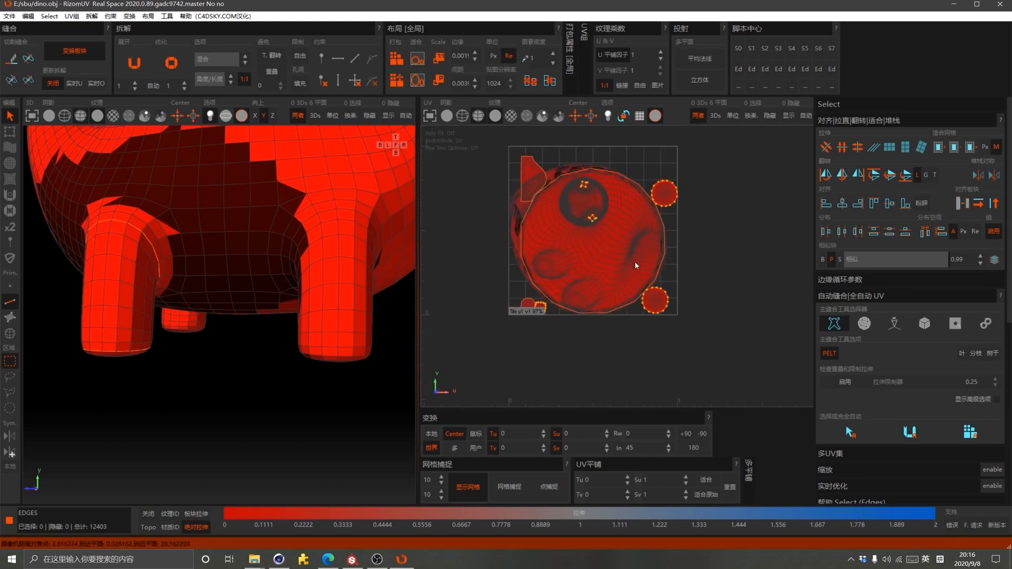
pyautogui.scroll(-2, 634, 293)
pyautogui.scroll(4, 512, 341)
pyautogui.scroll(2, 512, 341)
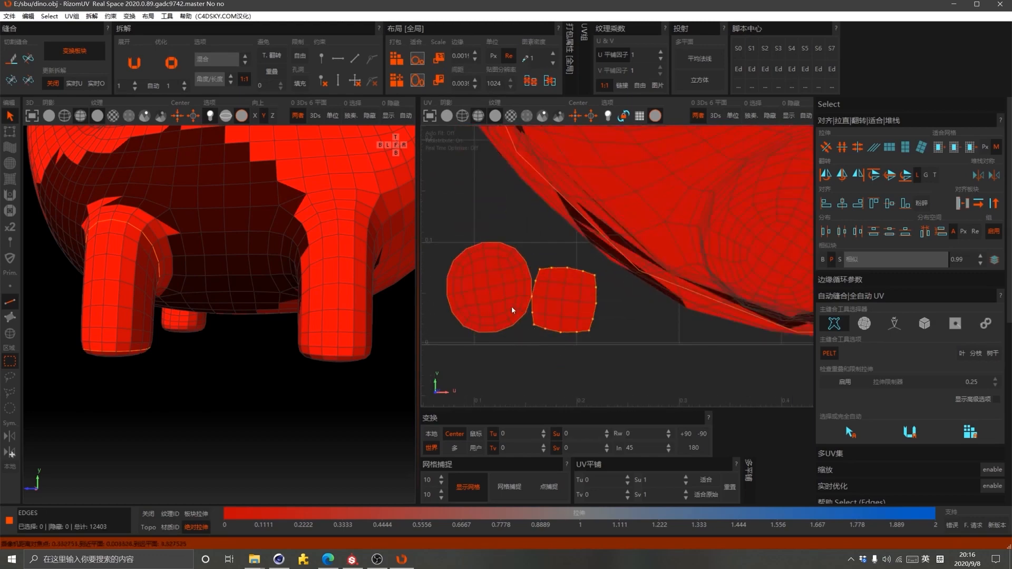
pyautogui.scroll(-6, 556, 316)
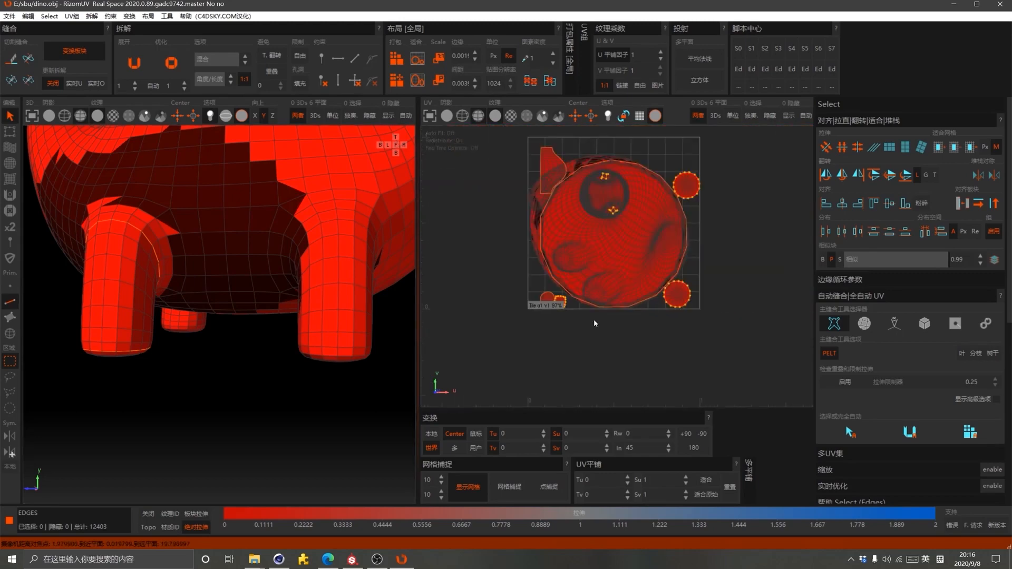
# Display the checker texture on the model and compare its pattern on the cut hind leg with the uncut leg and body
pyautogui.scroll(3, 567, 305)
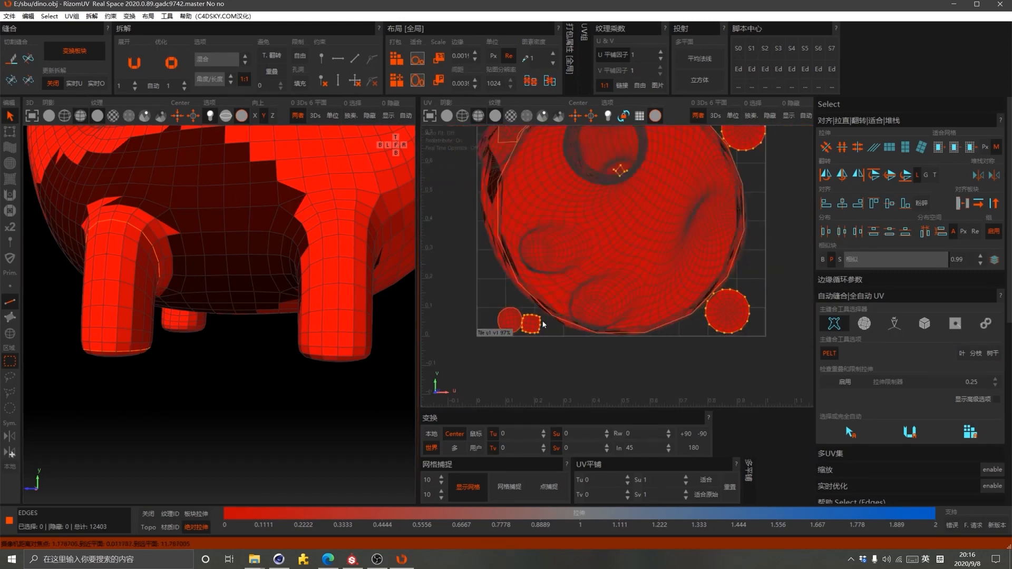
pyautogui.click(129, 117)
pyautogui.moveTo(255, 253); pyautogui.dragTo(101, 290, button='middle')
pyautogui.click(113, 115)
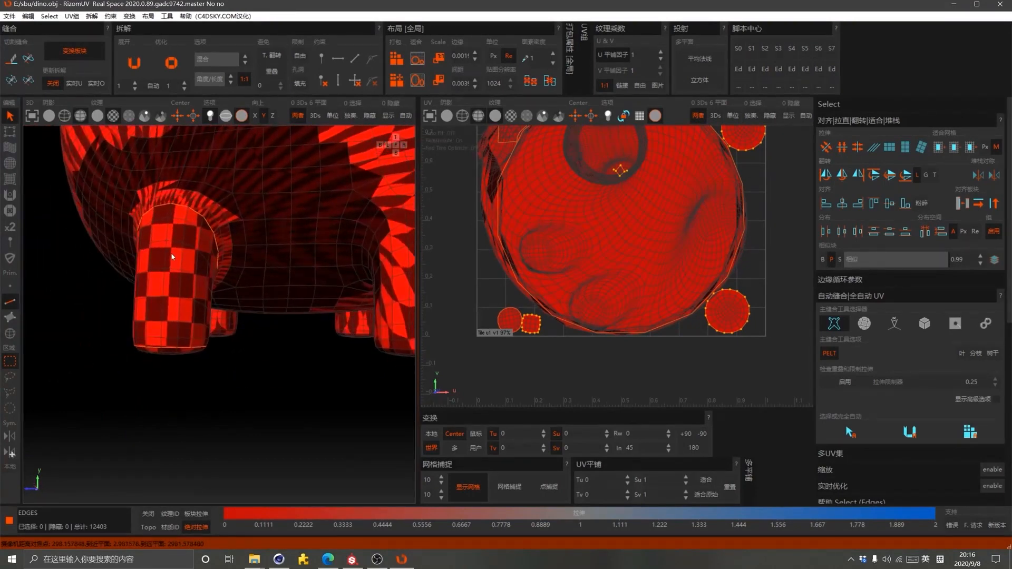
pyautogui.moveTo(153, 256); pyautogui.dragTo(165, 273, button='middle')
pyautogui.moveTo(166, 226); pyautogui.dragTo(156, 305, button='middle')
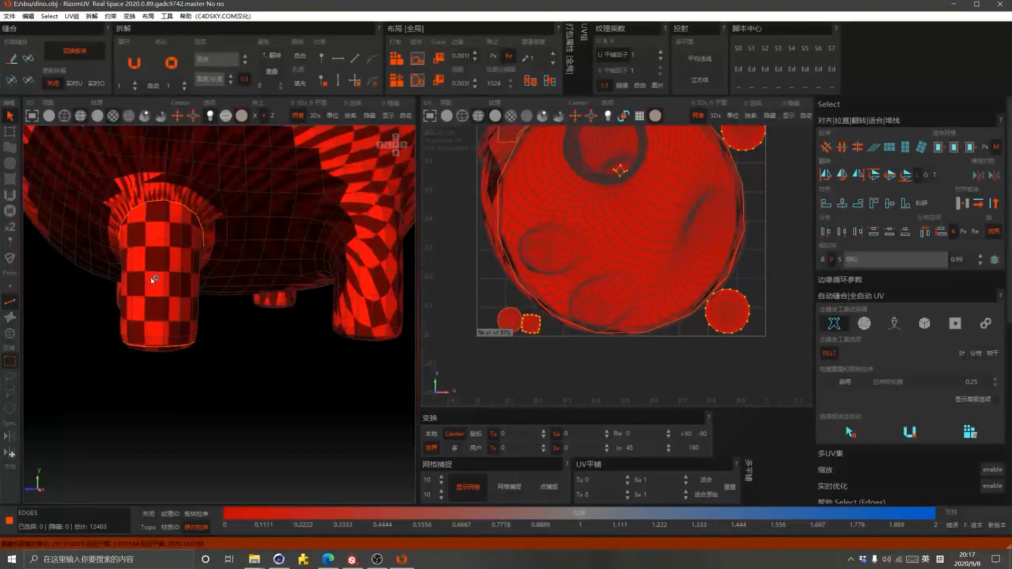
pyautogui.scroll(-6, 213, 347)
pyautogui.scroll(5, 179, 296)
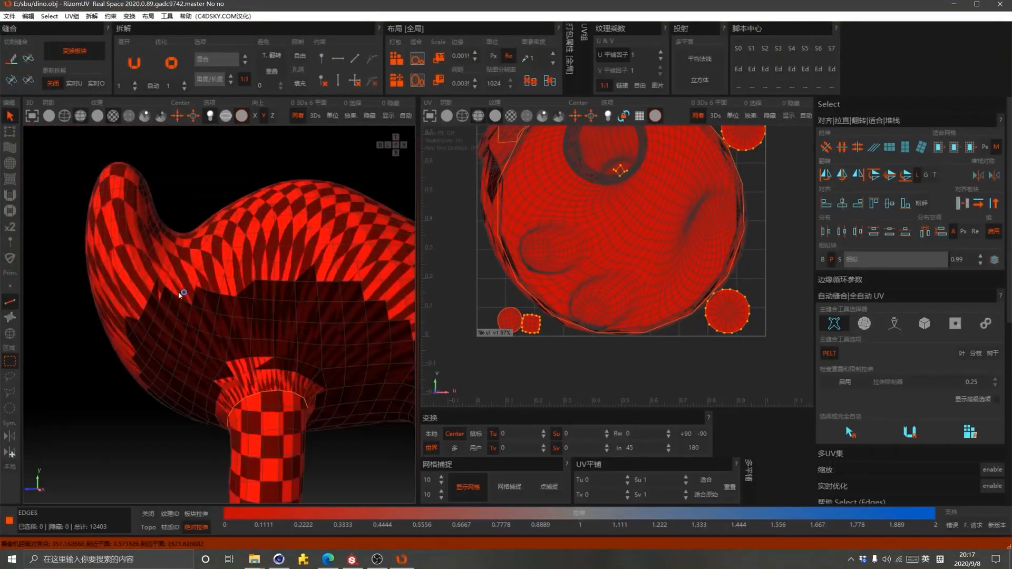
pyautogui.scroll(1, 181, 293)
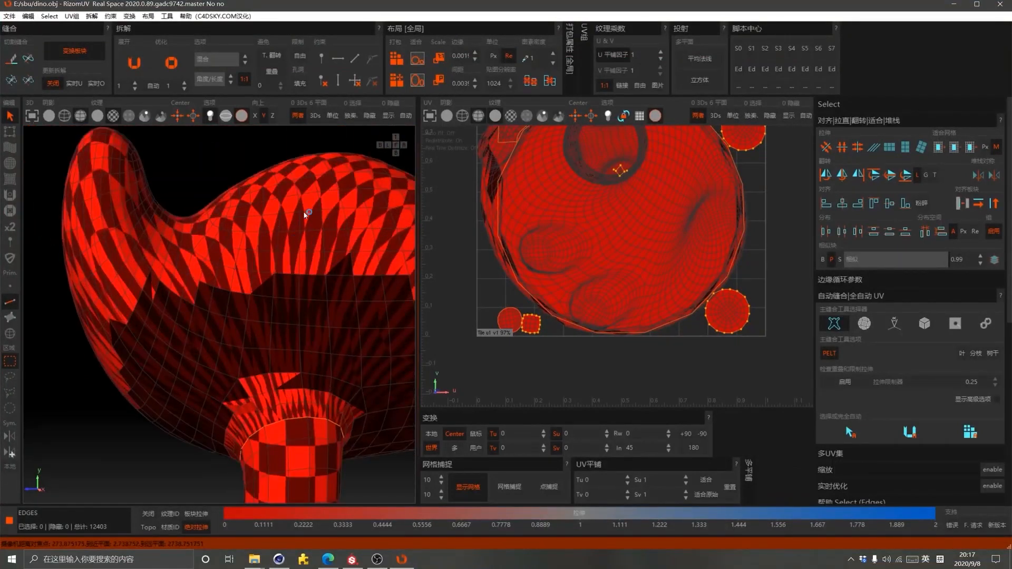
pyautogui.scroll(-4, 214, 259)
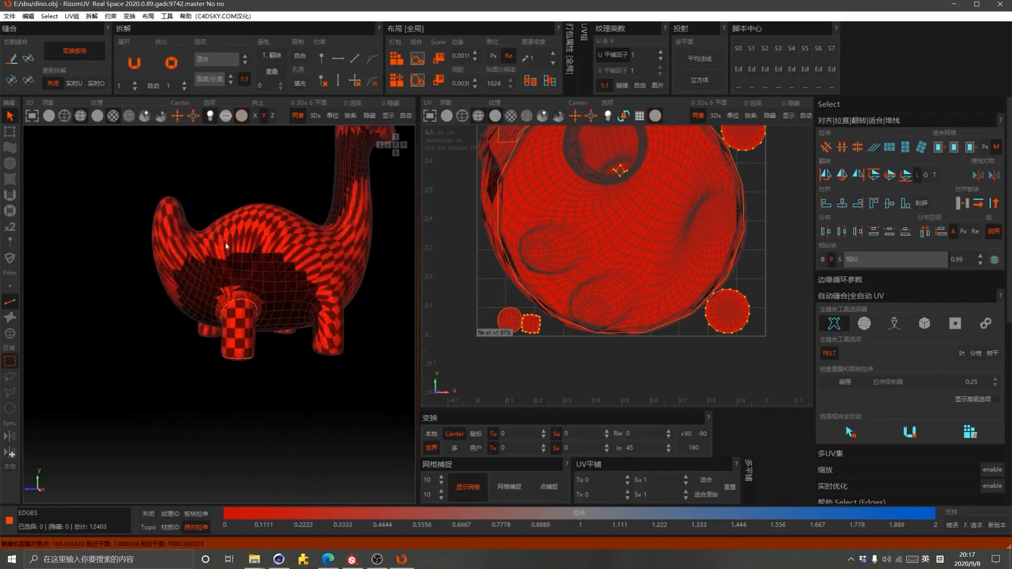
pyautogui.scroll(3, 295, 308)
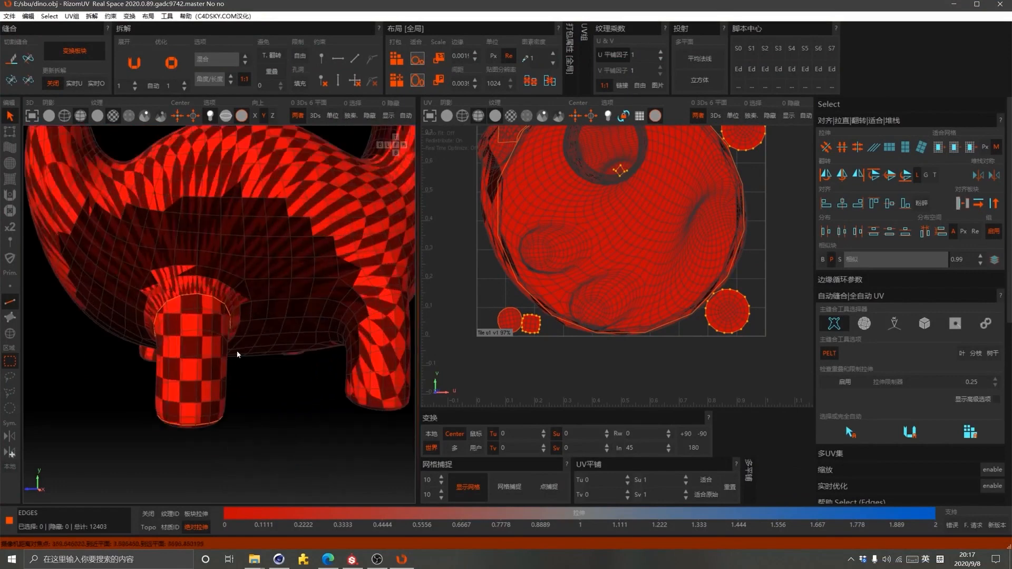
# Examine the per-island stretch colors around the legs and belly, hide the checker texture and switch the stretch coloring off
pyautogui.click(196, 513)
pyautogui.moveTo(195, 432); pyautogui.dragTo(258, 206, button='middle')
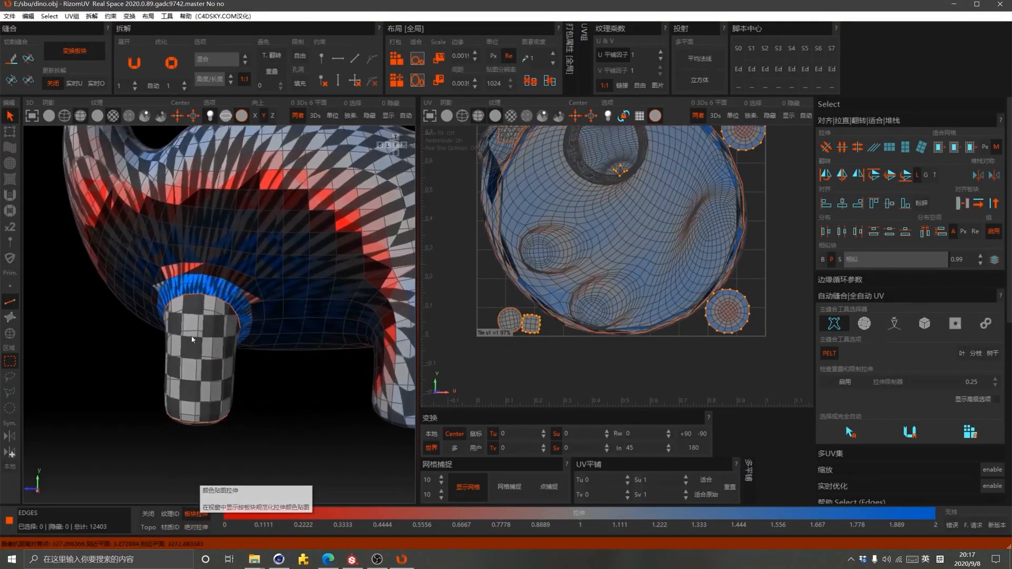
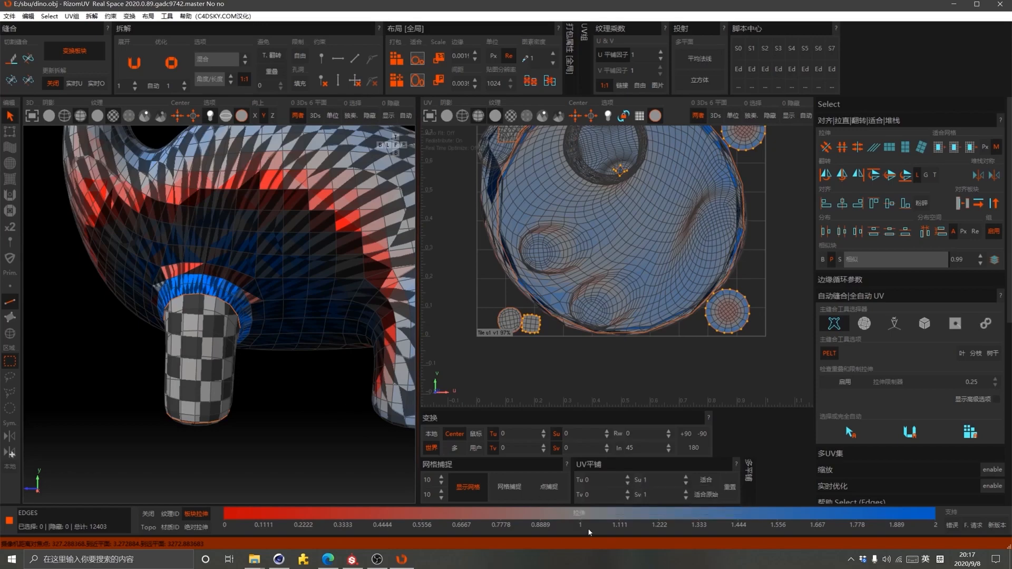
pyautogui.moveTo(157, 312); pyautogui.dragTo(188, 314, button='middle')
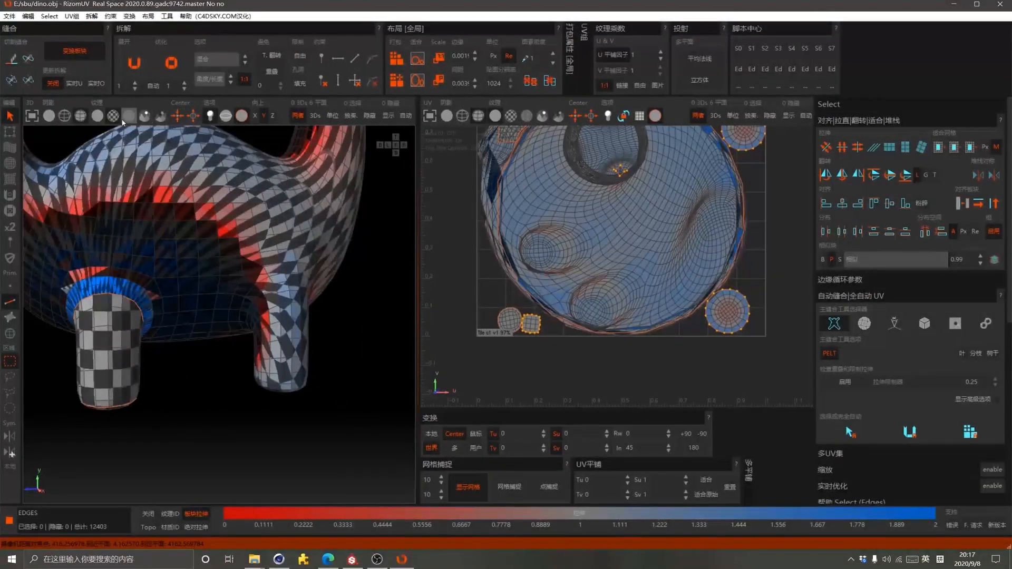
pyautogui.click(97, 117)
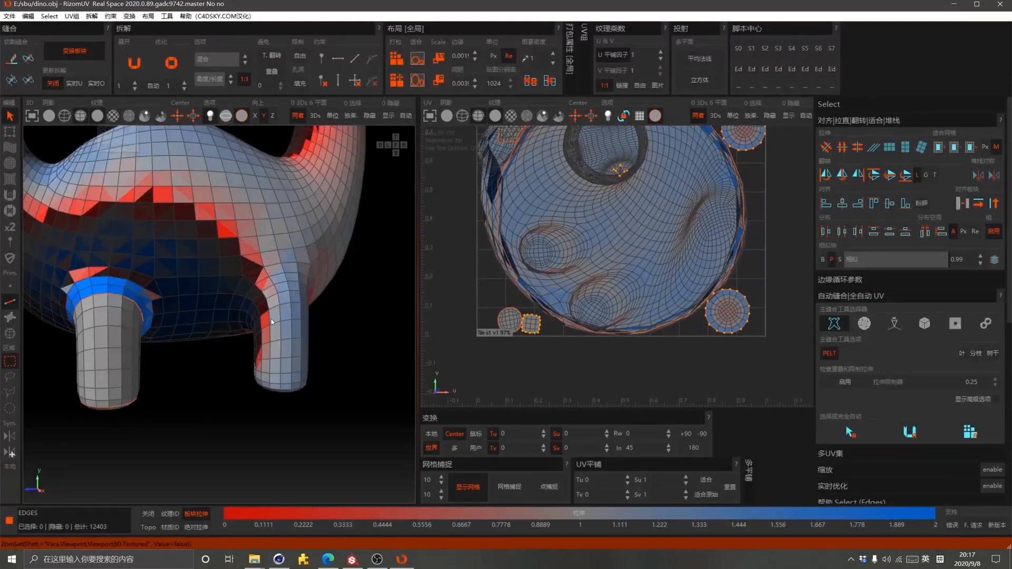
pyautogui.scroll(5, 280, 299)
pyautogui.scroll(-3, 244, 318)
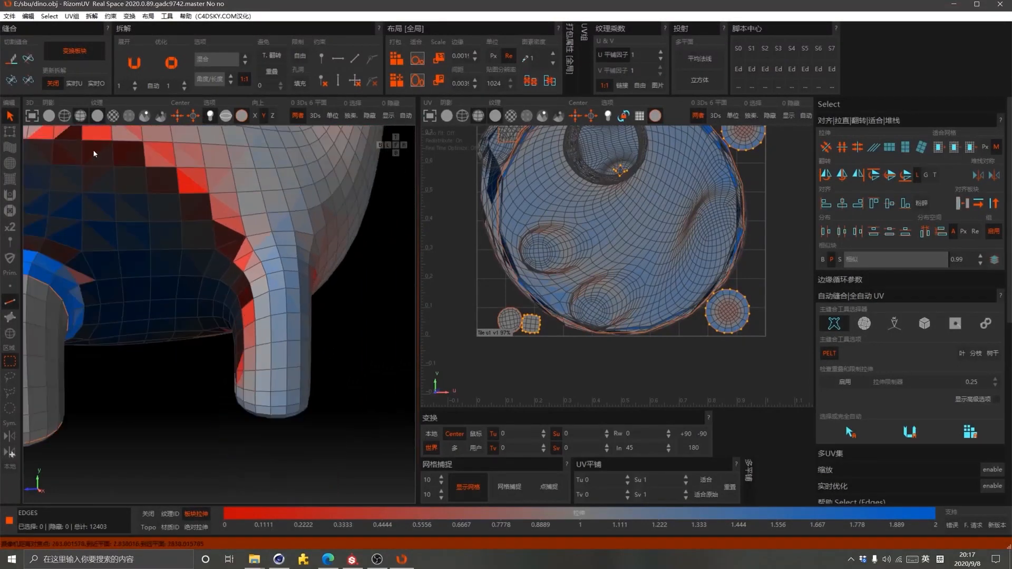
pyautogui.click(149, 515)
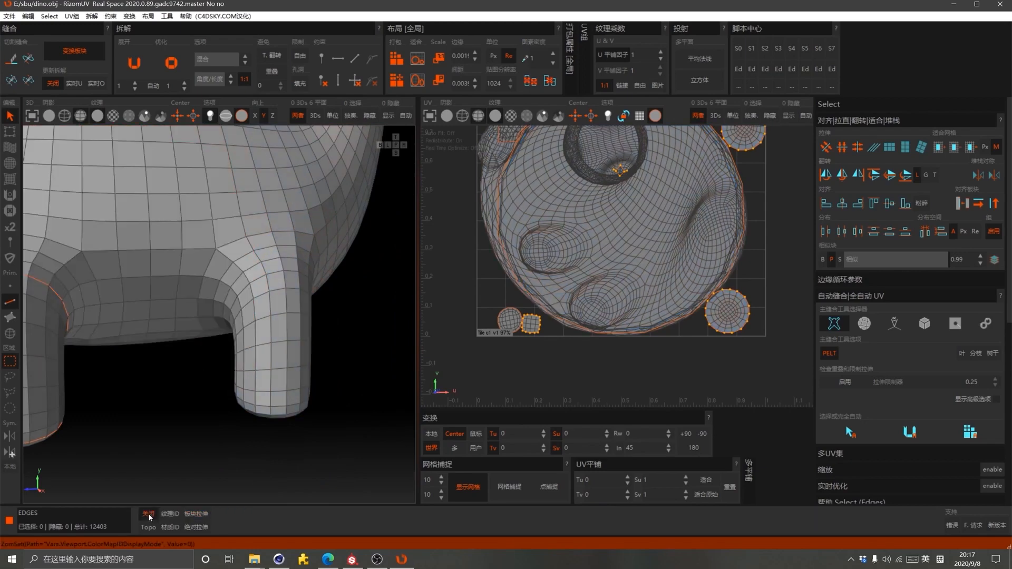
# Select the edge loop around the top of the front leg beside the cut hind leg and add the loop around its sole
pyautogui.moveTo(249, 295)
pyautogui.mouseDown(button='middle')
pyautogui.moveTo(275, 328)
pyautogui.moveTo(240, 289)
pyautogui.mouseUp(button='middle')
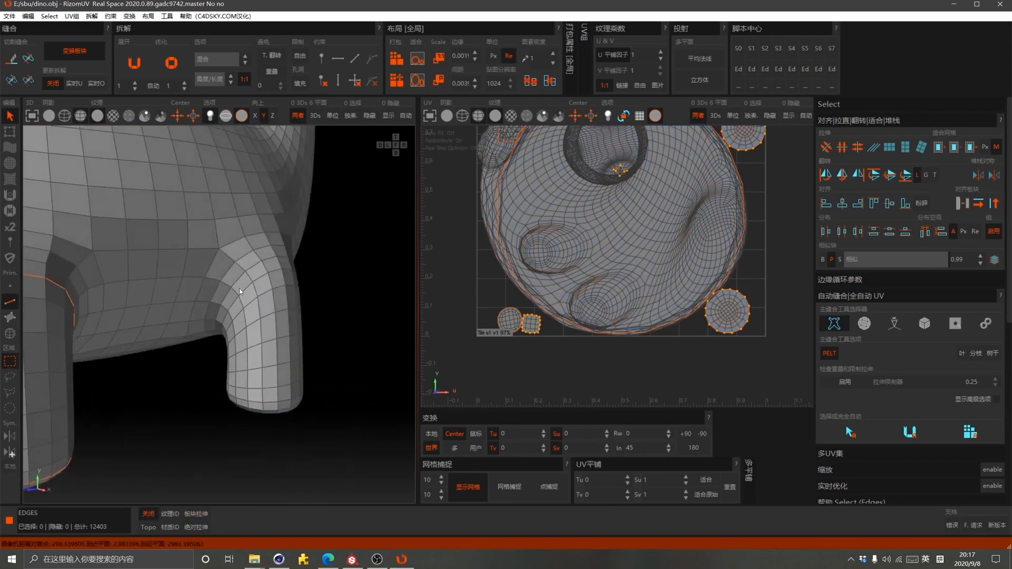
pyautogui.doubleClick(248, 286)
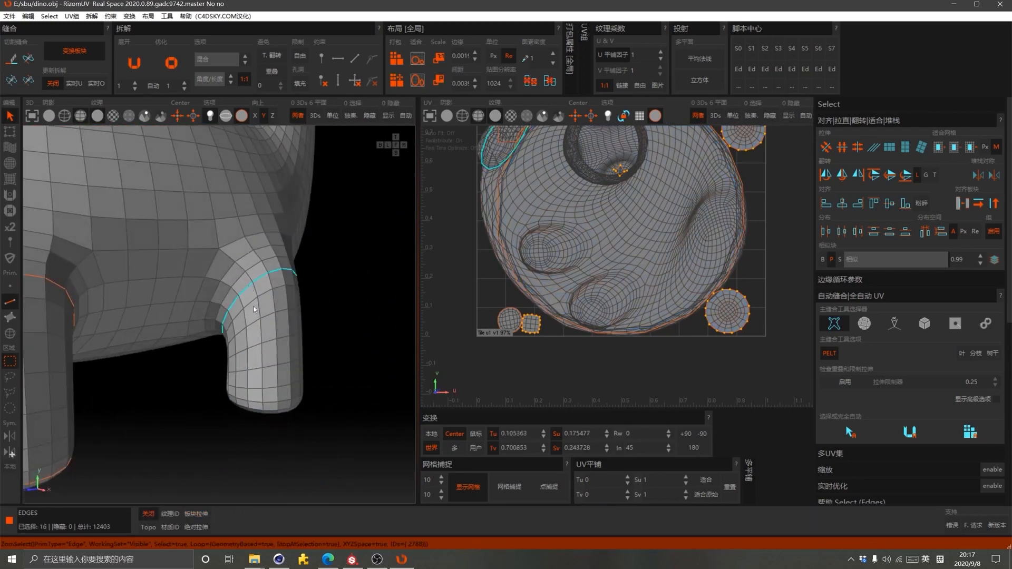
pyautogui.doubleClick(239, 281)
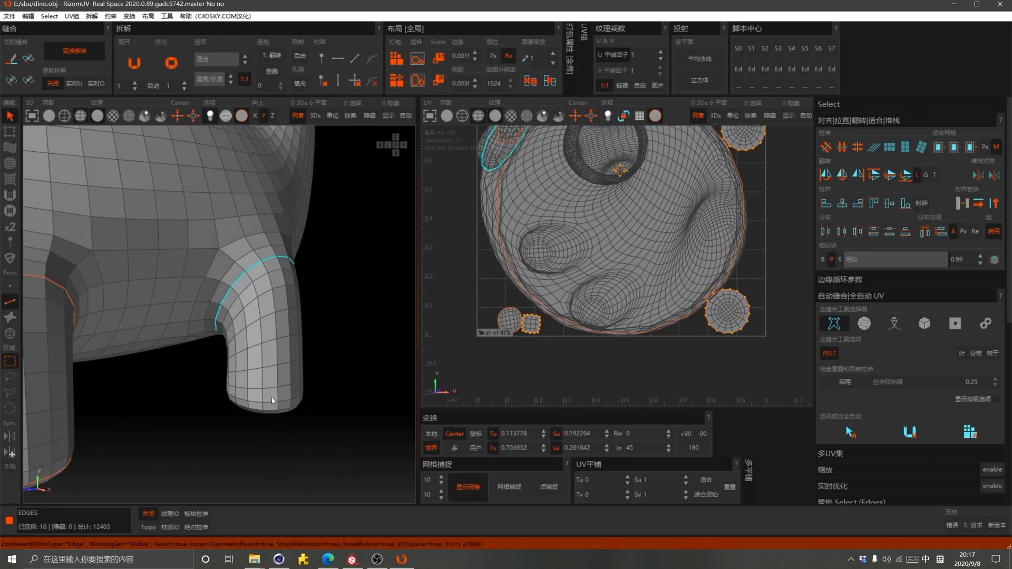
pyautogui.moveTo(274, 400); pyautogui.dragTo(228, 372, button='middle')
pyautogui.keyDown('shift'); pyautogui.doubleClick(265, 415); pyautogui.keyUp('shift')
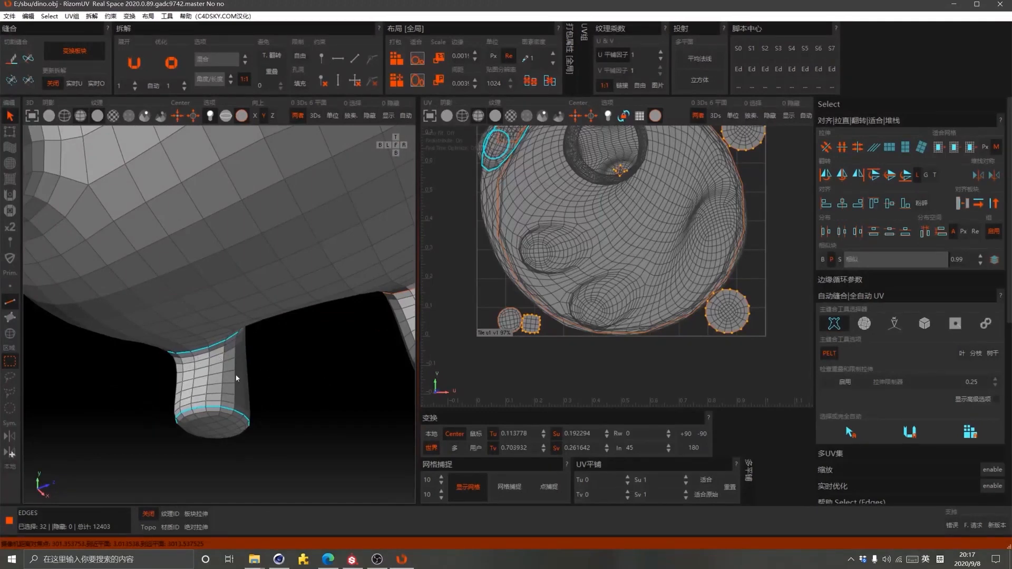
# Add the vertical edge path on the front leg's inner side between the two loops and cut the mesh along the selection
pyautogui.scroll(-6, 249, 378)
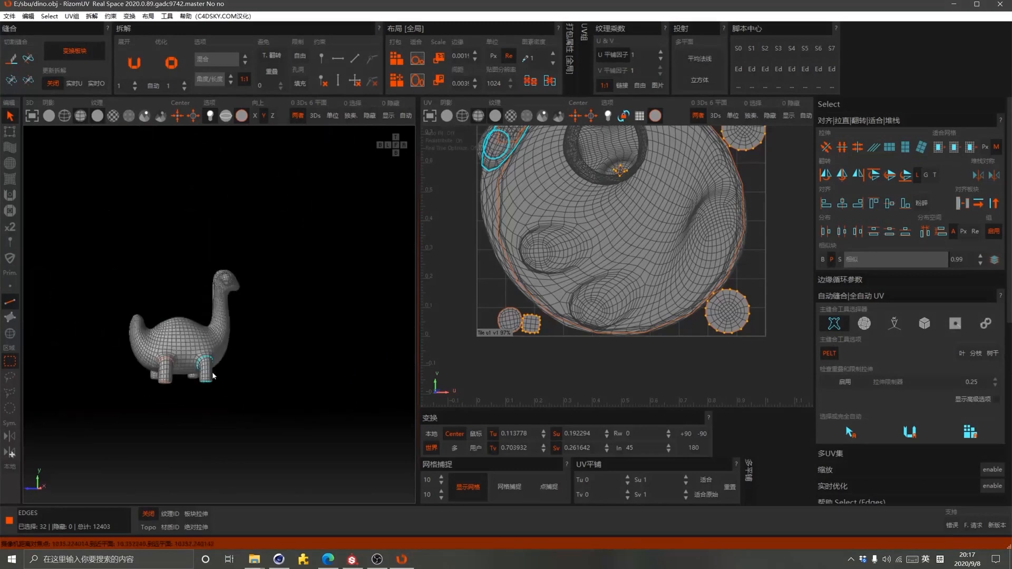
pyautogui.scroll(2, 179, 363)
pyautogui.scroll(3, 231, 326)
pyautogui.scroll(-1, 231, 326)
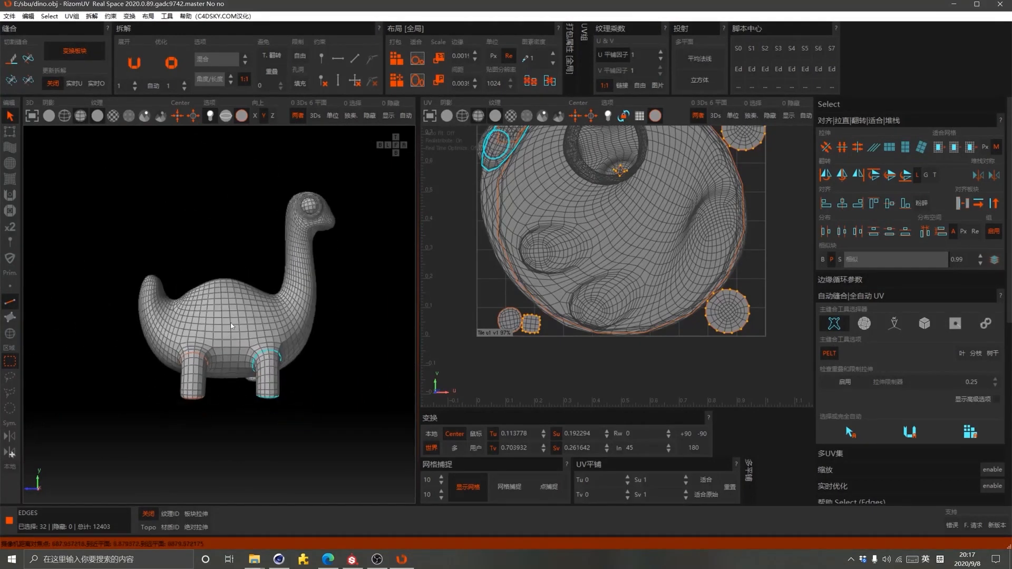
pyautogui.moveTo(283, 333); pyautogui.dragTo(245, 336, button='middle')
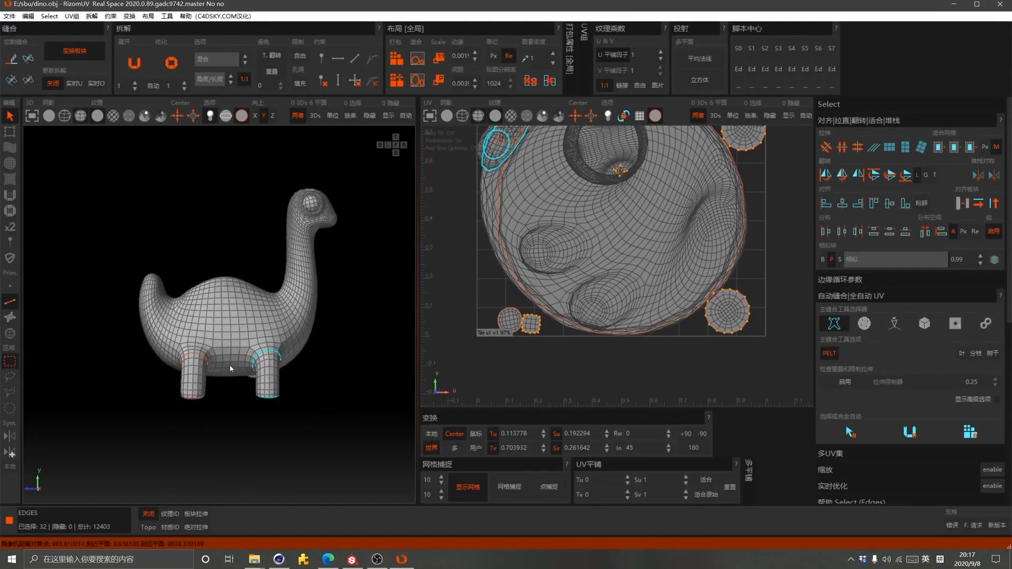
pyautogui.moveTo(244, 383); pyautogui.dragTo(439, 349, button='middle')
pyautogui.press('f')
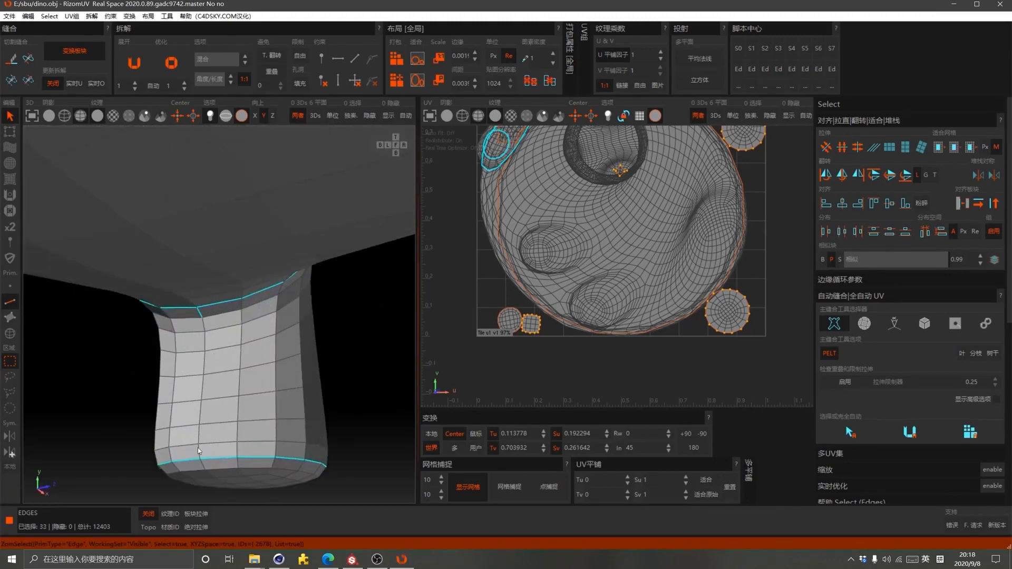
pyautogui.keyDown('shift'); pyautogui.click(198, 453); pyautogui.keyUp('shift')
pyautogui.moveTo(257, 422); pyautogui.dragTo(219, 426, button='middle')
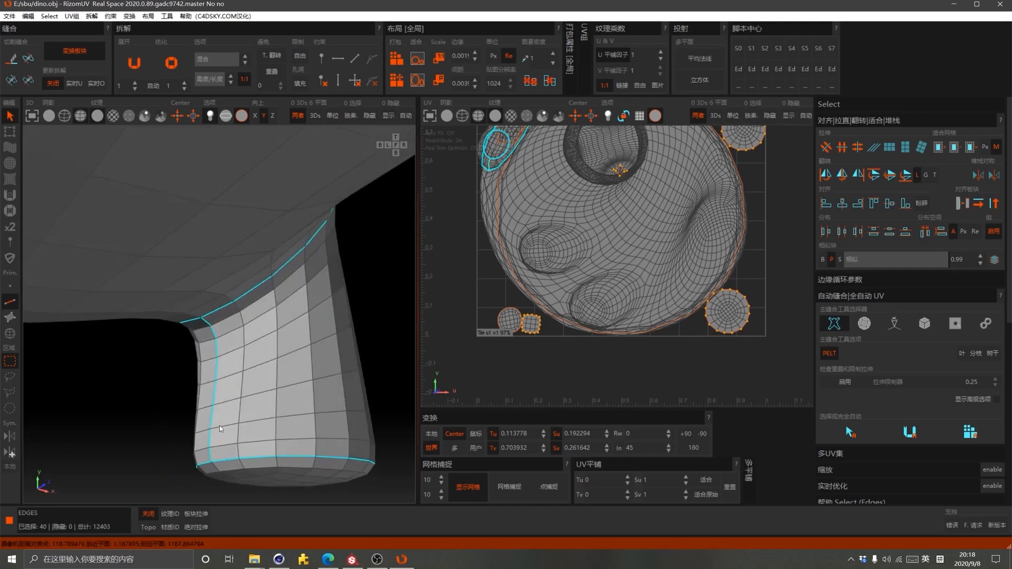
pyautogui.press('c')
pyautogui.scroll(-5, 207, 391)
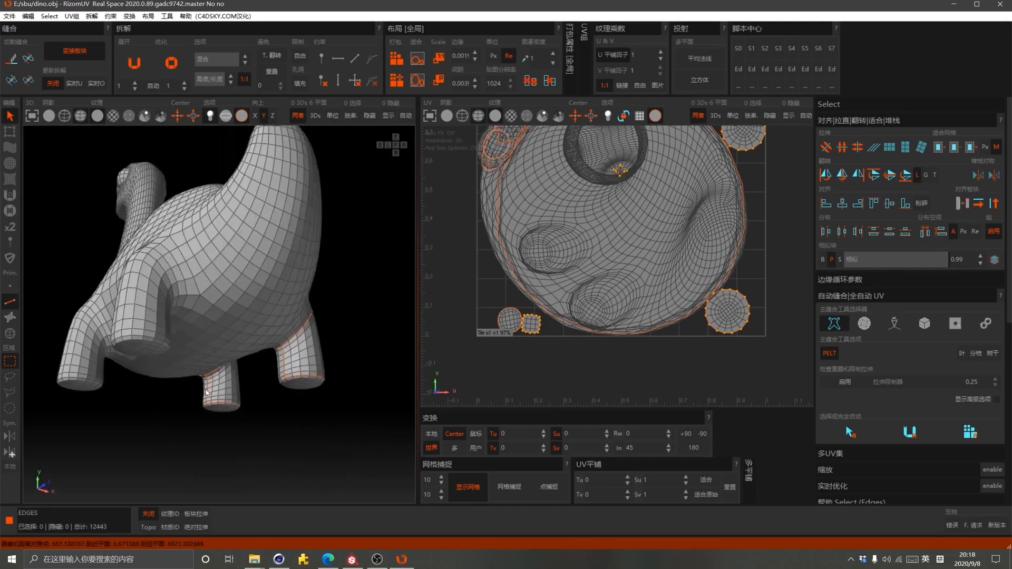
# Select the upper edge loop and the sole loop of the front leg on the opposite side of the body
pyautogui.moveTo(208, 391); pyautogui.dragTo(205, 280, button='middle')
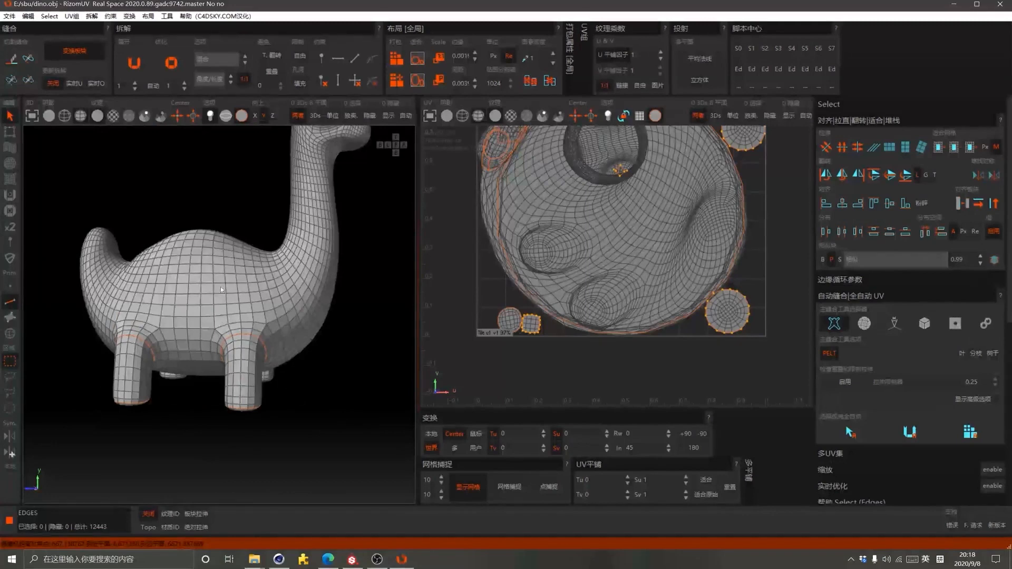
pyautogui.moveTo(331, 348); pyautogui.dragTo(268, 356, button='middle')
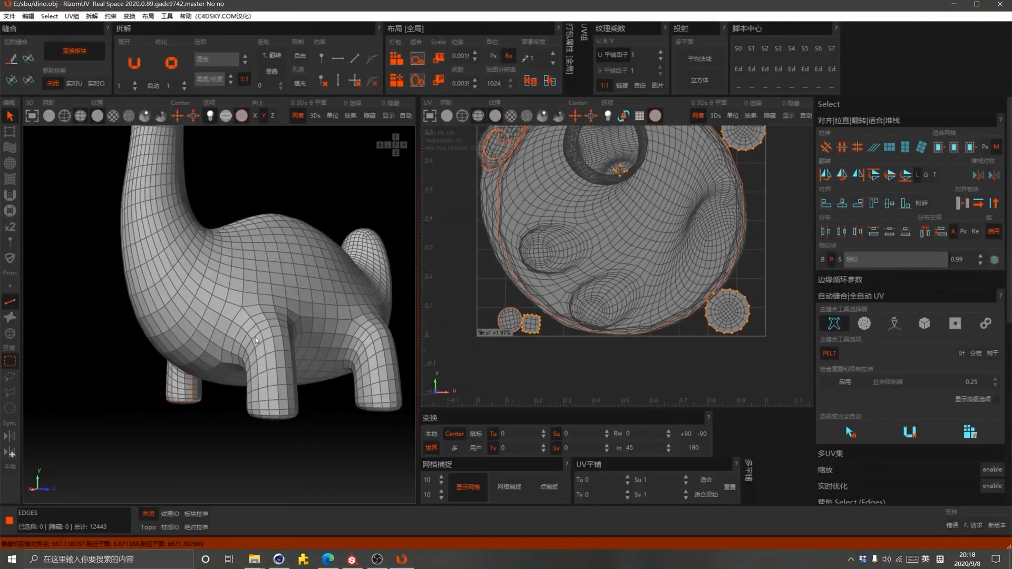
pyautogui.doubleClick(255, 337)
pyautogui.scroll(5, 265, 442)
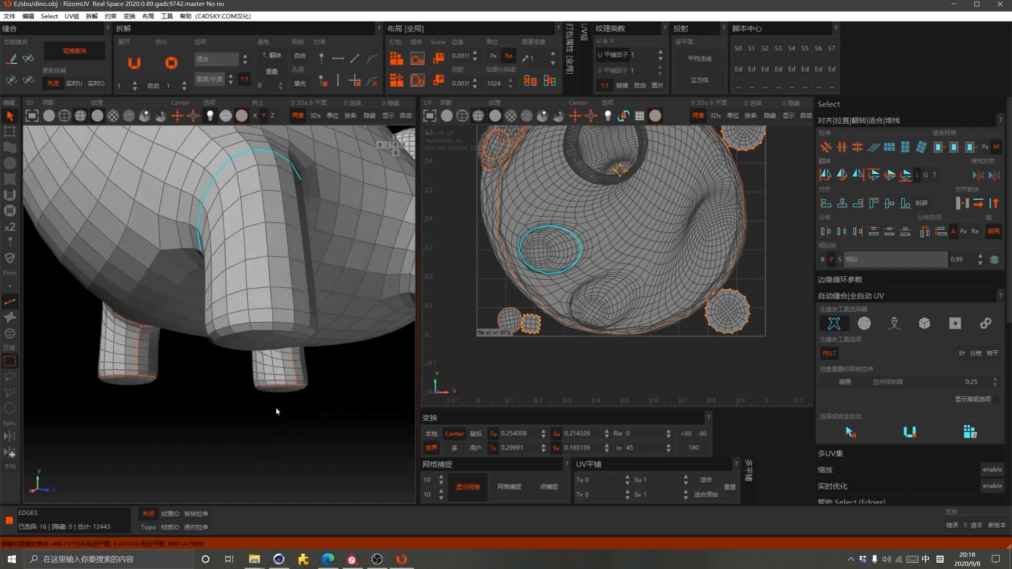
pyautogui.moveTo(276, 412); pyautogui.dragTo(329, 243, button='middle')
pyautogui.keyDown('shift'); pyautogui.doubleClick(297, 231); pyautogui.keyUp('shift')
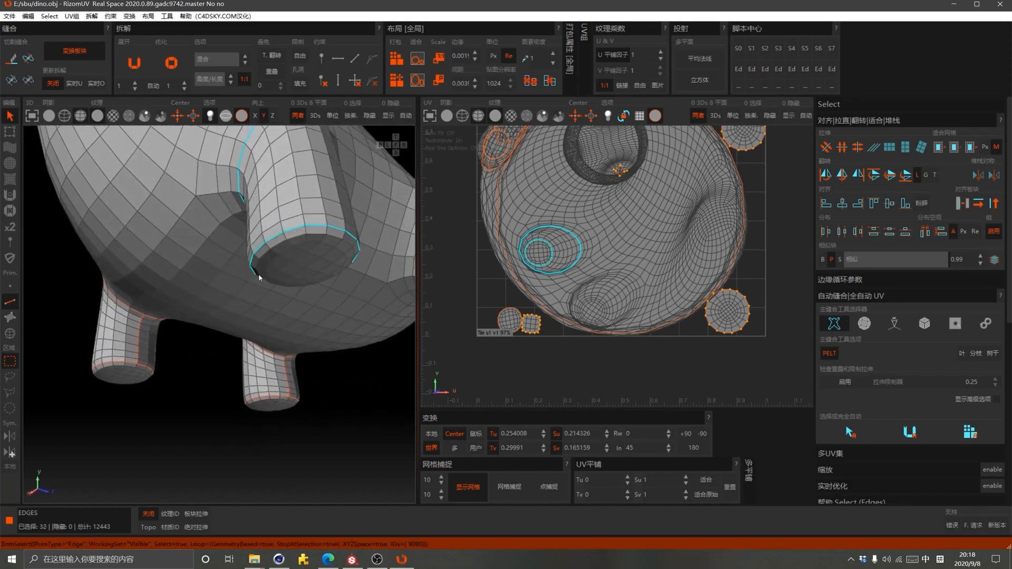
# Connect the opposite front leg's two loops with a vertical inner edge path and cut along the selected edges
pyautogui.moveTo(258, 274); pyautogui.dragTo(291, 276, button='middle')
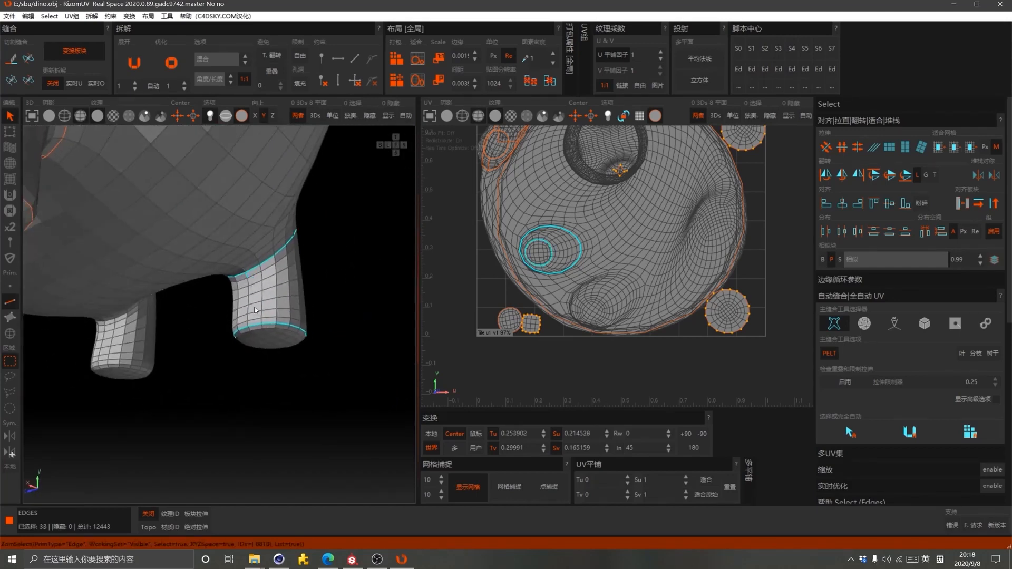
pyautogui.keyDown('shift'); pyautogui.click(248, 323); pyautogui.keyUp('shift')
pyautogui.press('c')
# Select the edge loop around the top of the remaining uncut hind leg and add the loop around its sole
pyautogui.moveTo(287, 362); pyautogui.dragTo(350, 350, button='middle')
pyautogui.scroll(-3, 289, 279)
pyautogui.scroll(3, 289, 279)
pyautogui.doubleClick(283, 267)
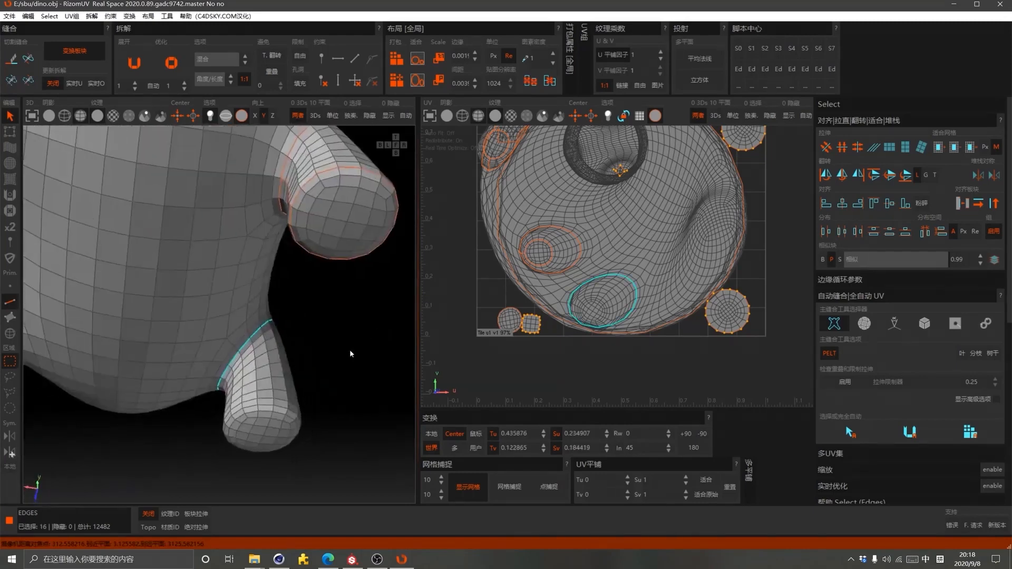
pyautogui.keyDown('shift'); pyautogui.doubleClick(255, 406); pyautogui.keyUp('shift')
# Add the vertical inner edge path joining the remaining hind leg's loops and cut the mesh along the selected edges
pyautogui.moveTo(228, 407); pyautogui.dragTo(314, 420, button='middle')
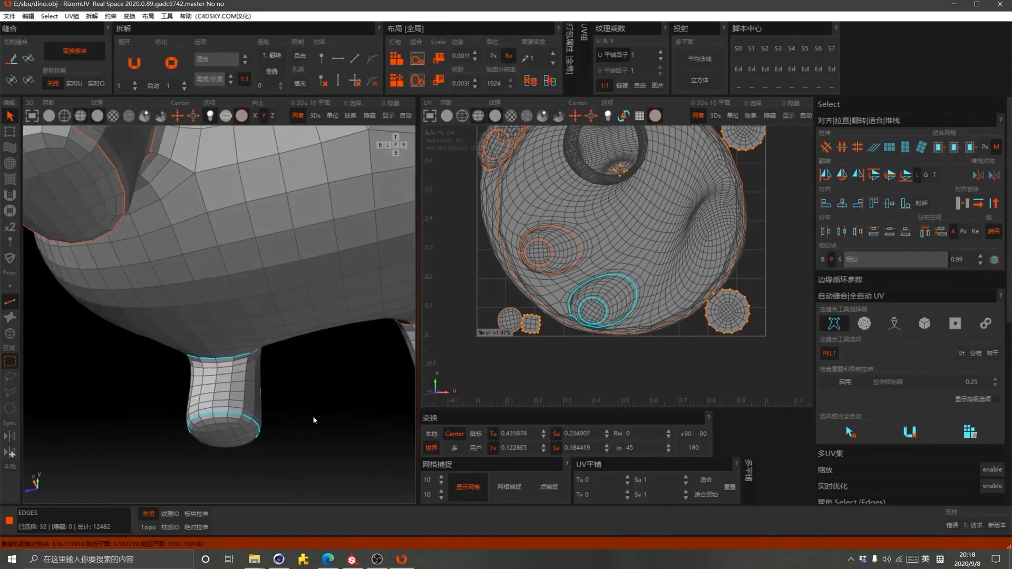
pyautogui.keyDown('shift'); pyautogui.click(216, 364); pyautogui.keyUp('shift')
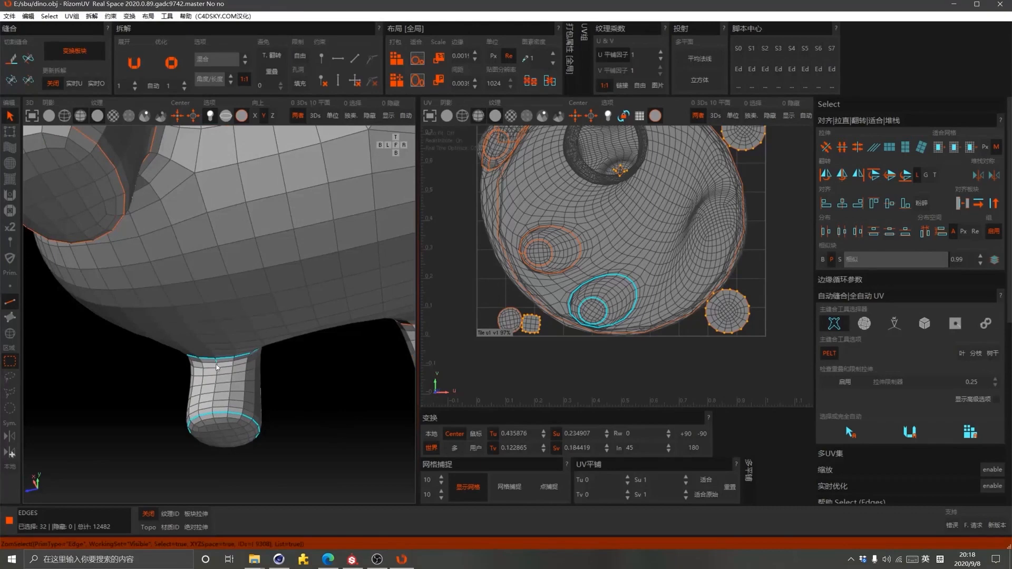
pyautogui.keyDown('shift'); pyautogui.click(212, 410); pyautogui.keyUp('shift')
pyautogui.keyDown('alt'); pyautogui.moveTo(273, 427); pyautogui.dragTo(32, 220); pyautogui.keyUp('alt')
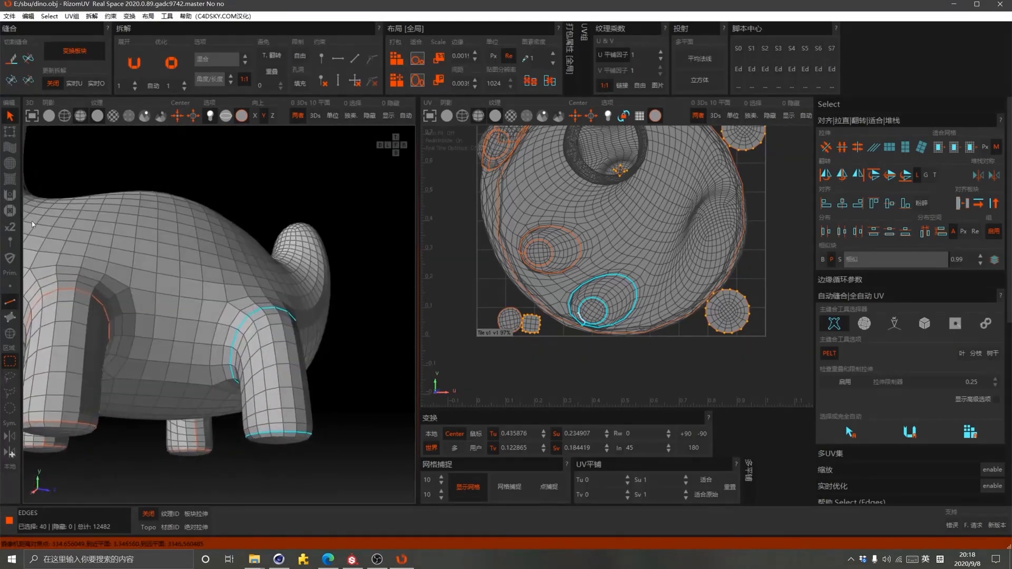
pyautogui.press('c')
pyautogui.press('f')
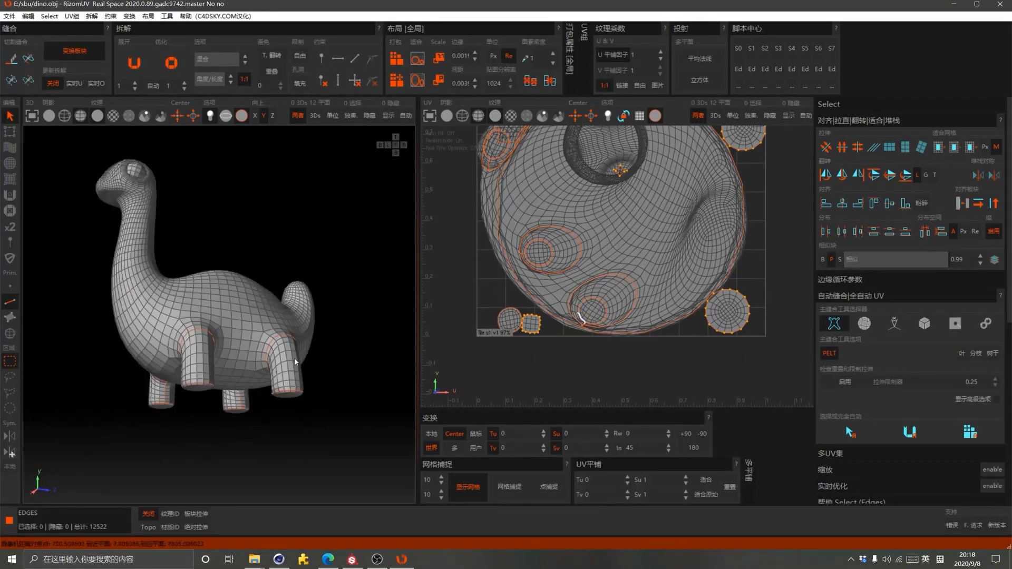
pyautogui.keyDown('alt'); pyautogui.moveTo(242, 416); pyautogui.dragTo(249, 407); pyautogui.keyUp('alt')
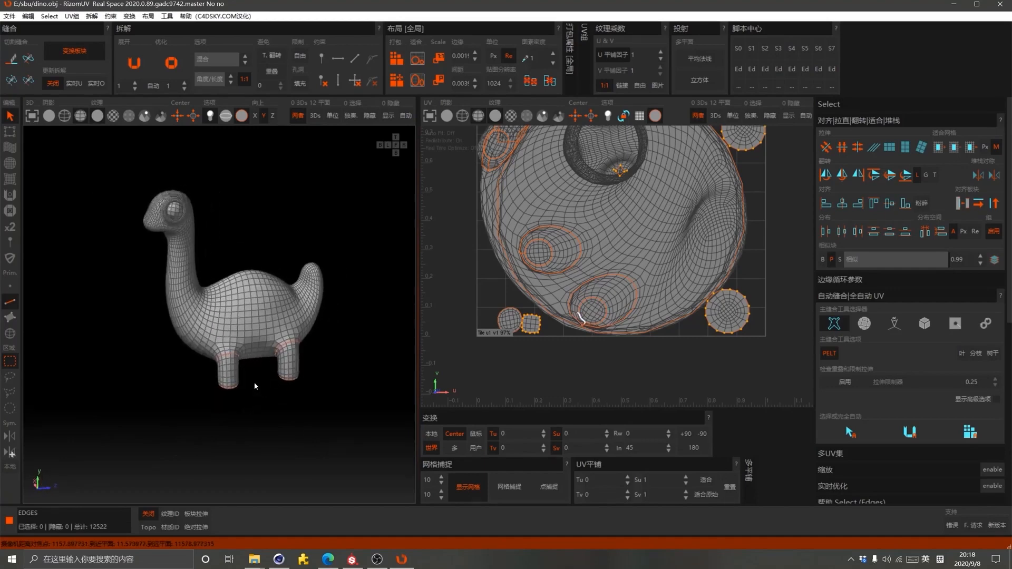
pyautogui.scroll(3, 275, 295)
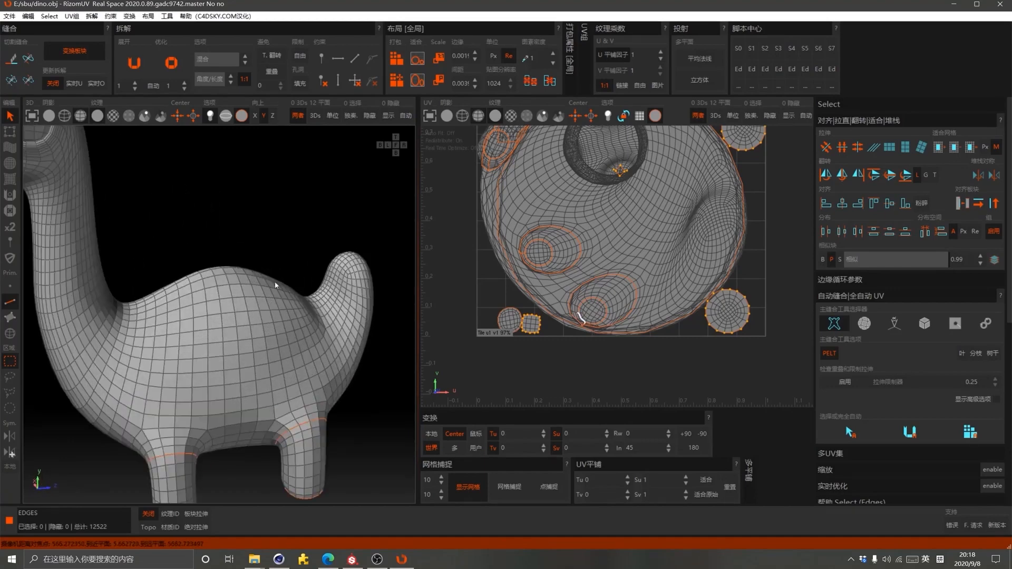
# Unfold and optimize the newly cut dinosaur islands, and pack all of them into the UV tile
pyautogui.scroll(-3, 200, 198)
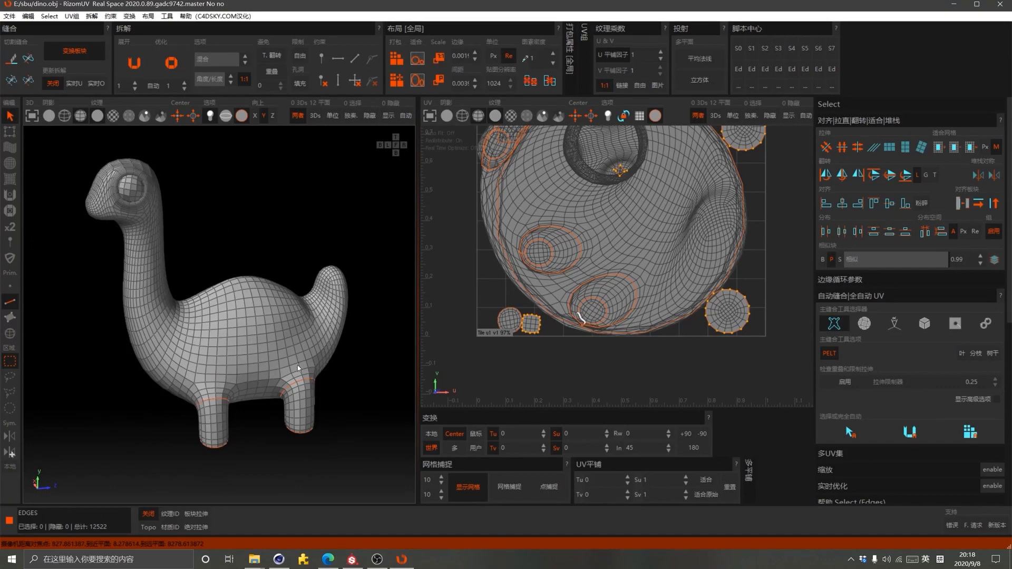
pyautogui.keyDown('alt'); pyautogui.moveTo(293, 345); pyautogui.dragTo(215, 315); pyautogui.keyUp('alt')
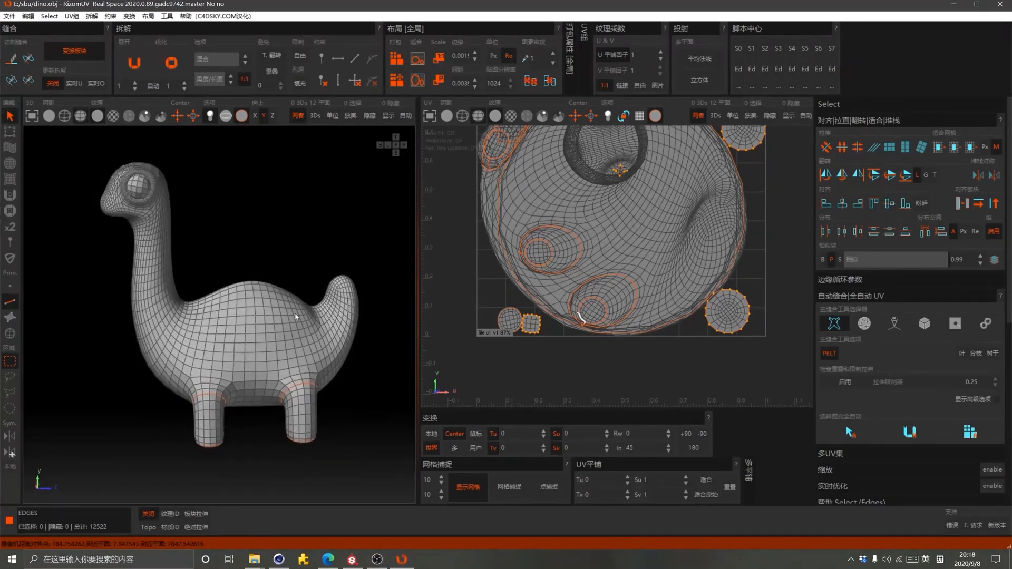
pyautogui.scroll(3, 363, 334)
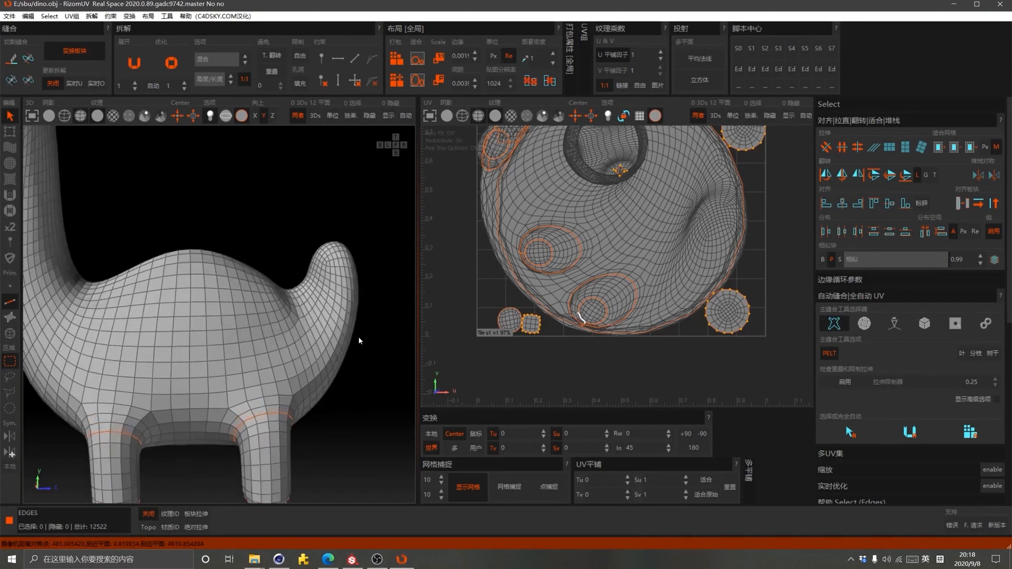
pyautogui.moveTo(367, 340); pyautogui.dragTo(319, 343, button='middle')
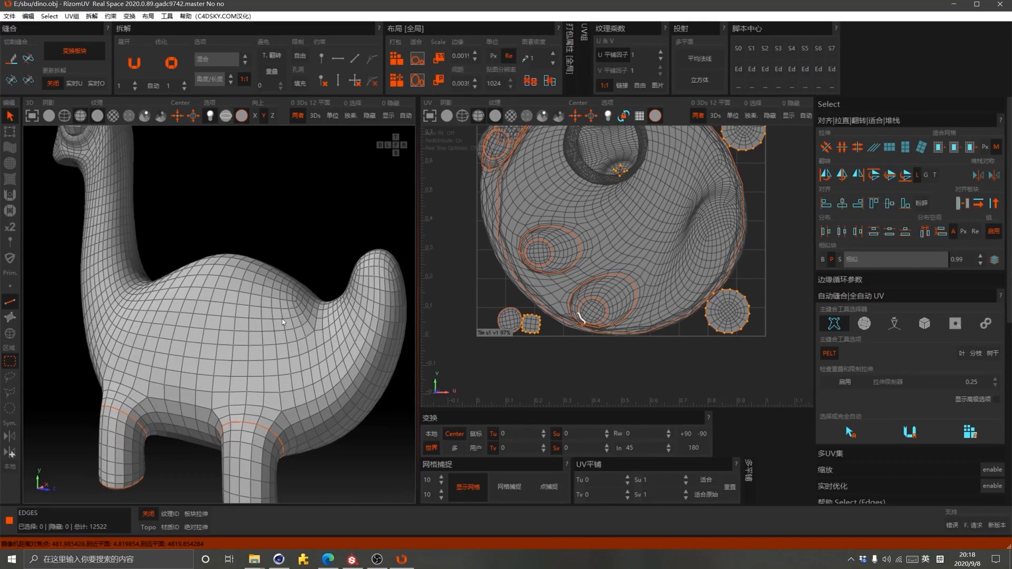
pyautogui.scroll(-3, 342, 348)
pyautogui.scroll(4, 327, 340)
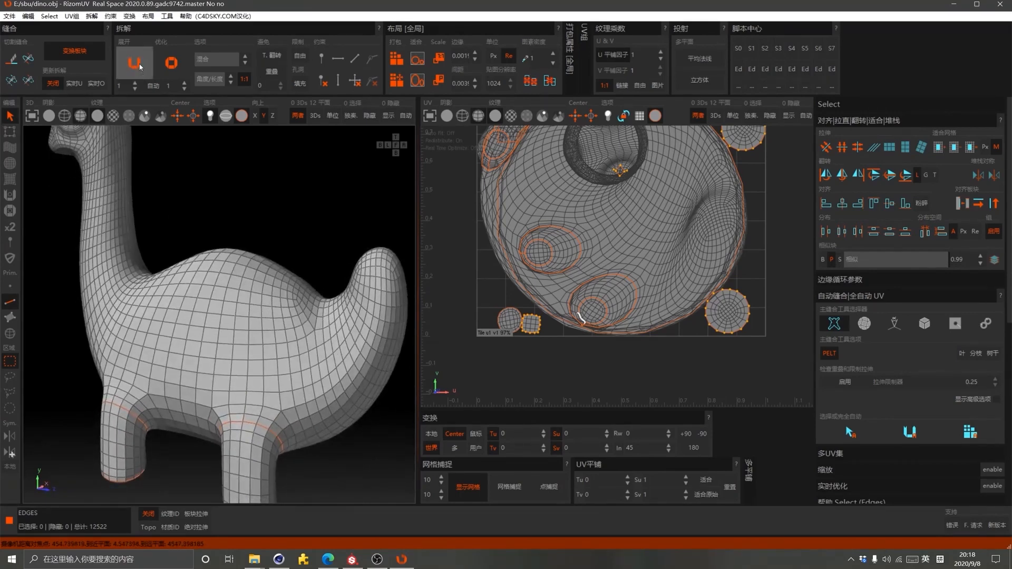
pyautogui.click(169, 63)
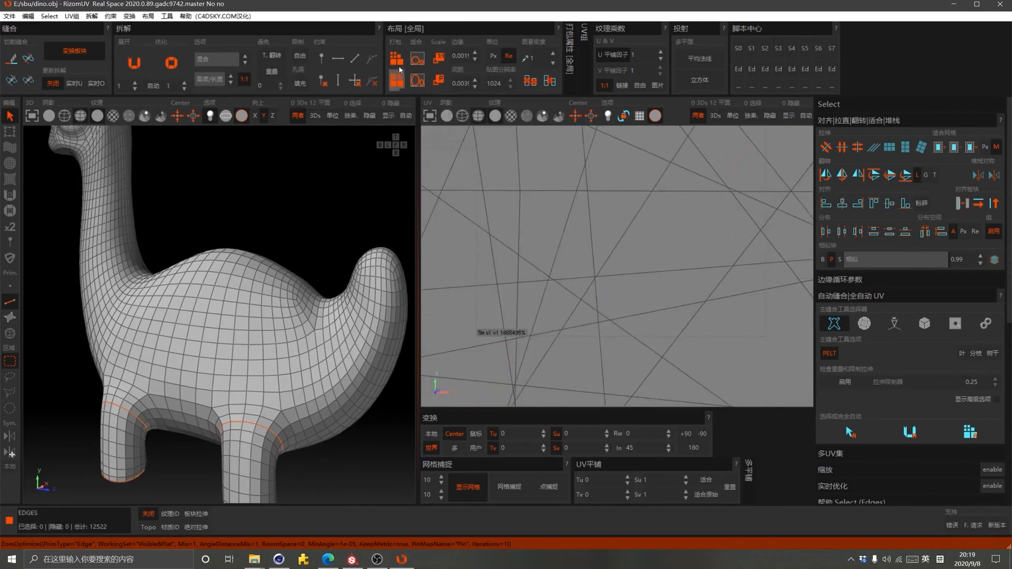
pyautogui.press('f')
pyautogui.scroll(3, 592, 265)
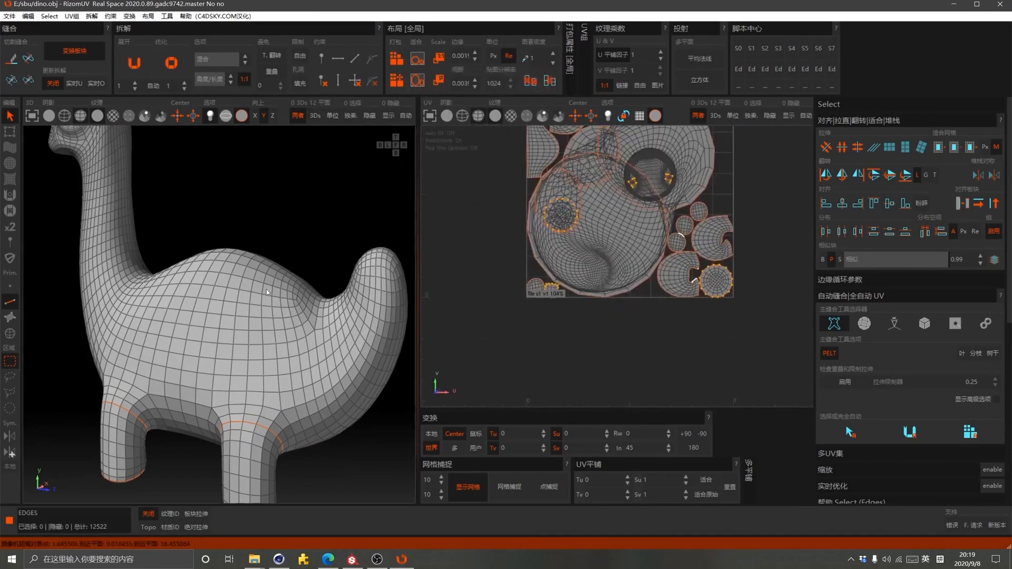
# Show the island stretch colouring and a checker texture on the model to examine distortion around the legs
pyautogui.scroll(-5, 267, 289)
pyautogui.click(198, 514)
pyautogui.moveTo(264, 381); pyautogui.dragTo(254, 331, button='middle')
pyautogui.click(112, 115)
pyautogui.moveTo(284, 401)
pyautogui.mouseDown(button='middle')
pyautogui.moveTo(301, 394)
pyautogui.moveTo(271, 414)
pyautogui.mouseUp(button='middle')
pyautogui.scroll(4, 263, 425)
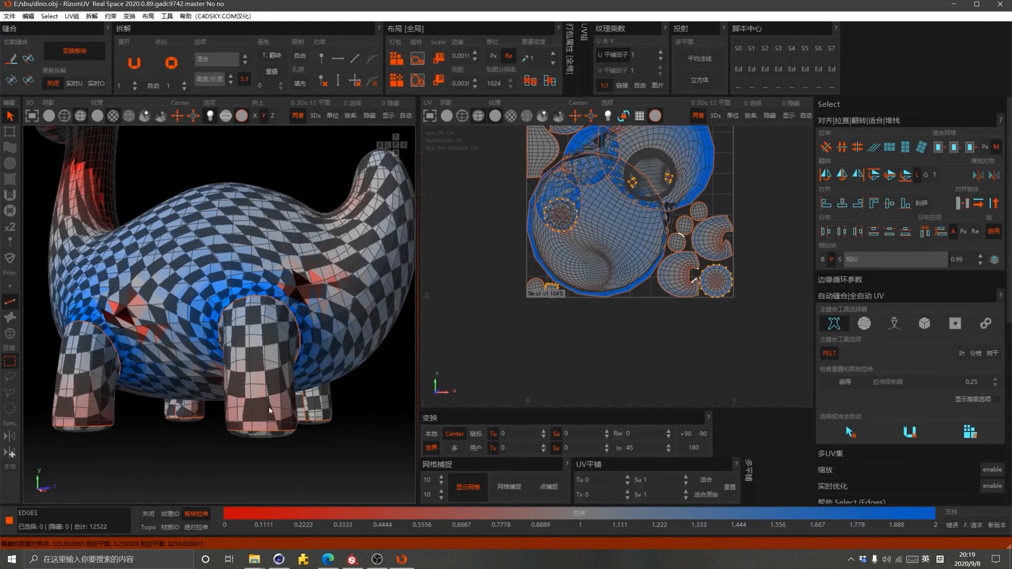
pyautogui.scroll(2, 269, 411)
pyautogui.moveTo(250, 300); pyautogui.dragTo(166, 267, button='middle')
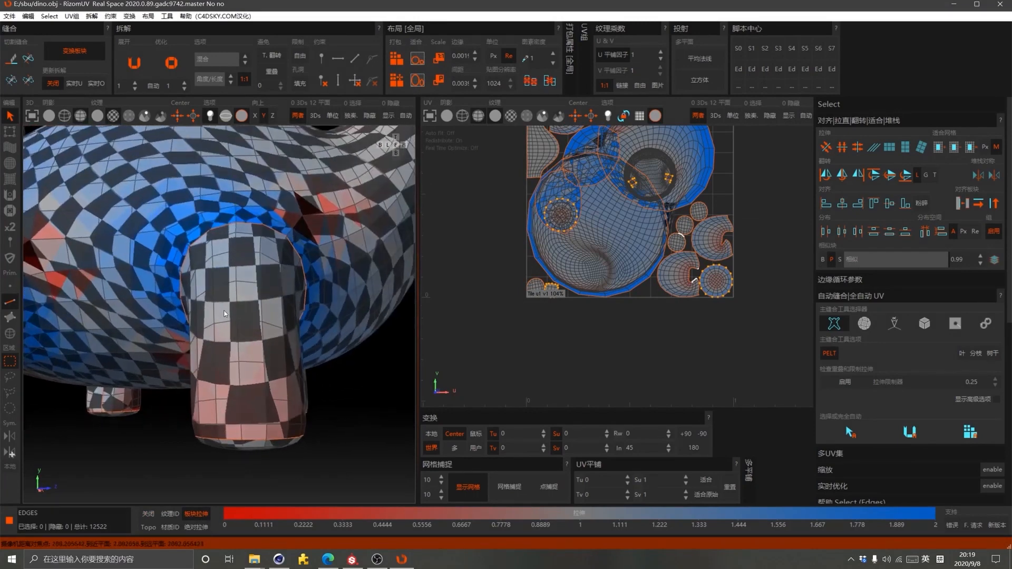
# Select the near hind leg's island together with its sole island, optimize both and pack the selected pair
pyautogui.click(10, 333)
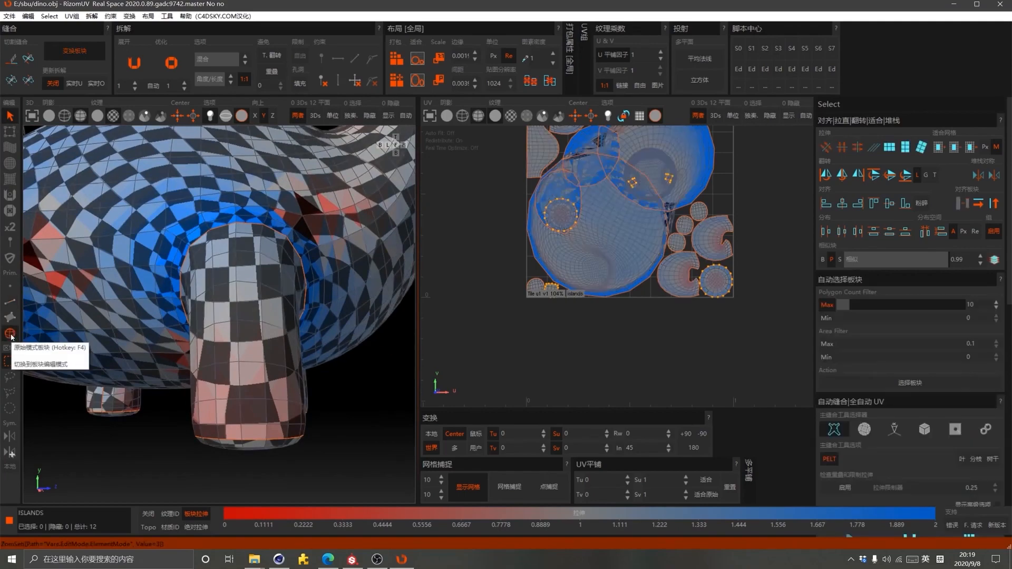
pyautogui.click(245, 346)
pyautogui.moveTo(246, 346); pyautogui.dragTo(260, 464, button='middle')
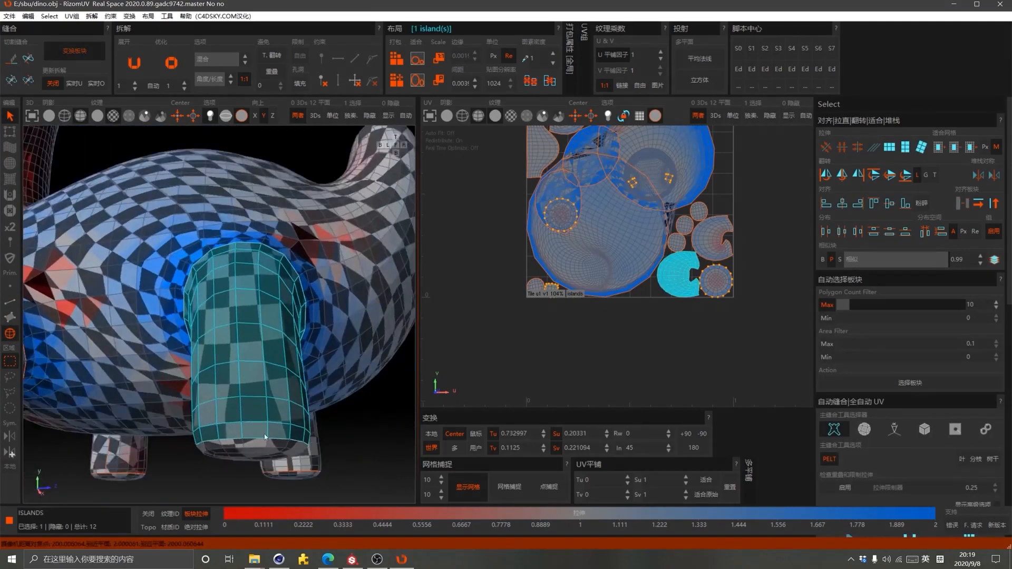
pyautogui.keyDown('shift'); pyautogui.click(258, 461); pyautogui.keyUp('shift')
pyautogui.click(171, 65)
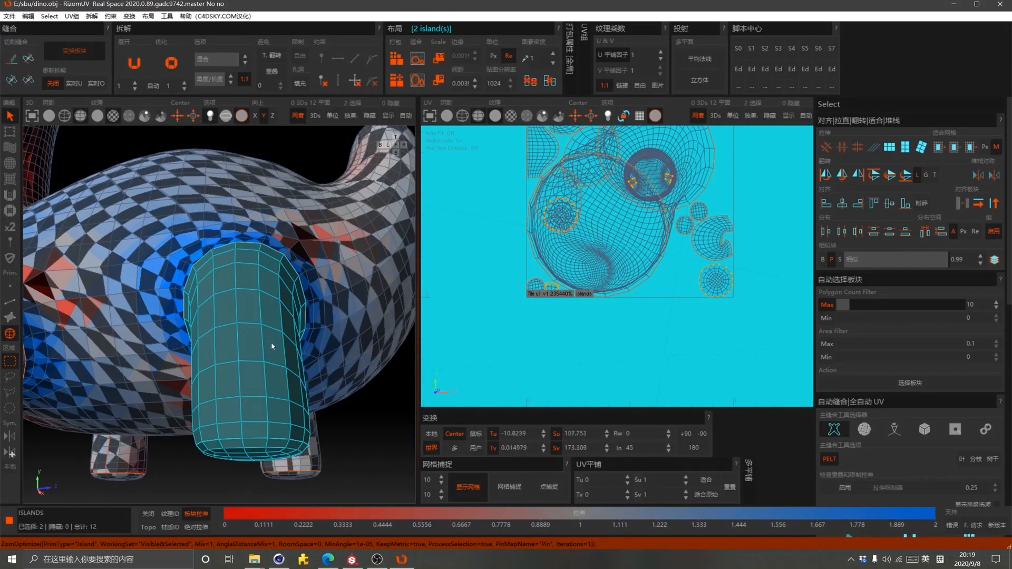
pyautogui.click(397, 59)
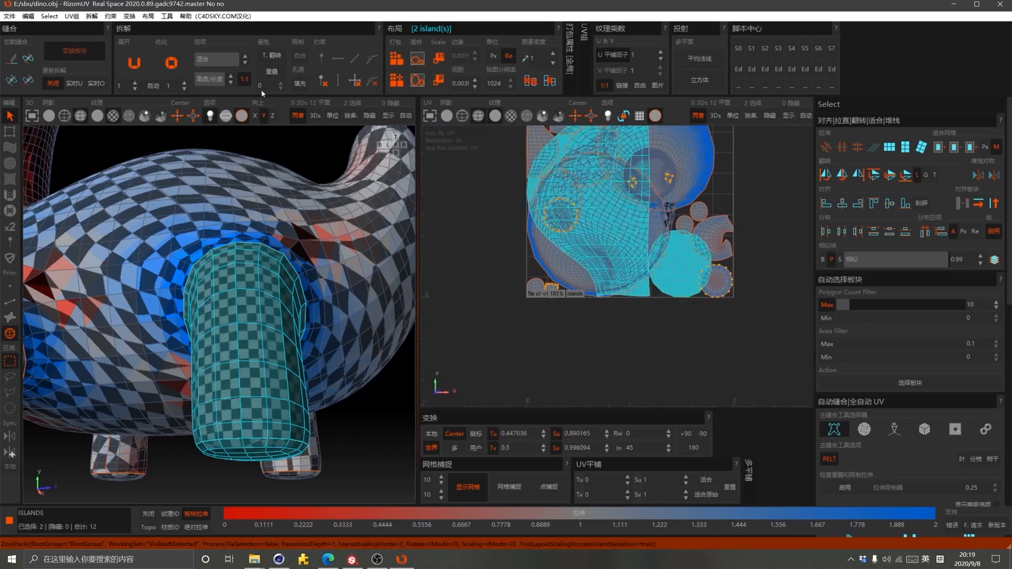
pyautogui.scroll(-2, 551, 325)
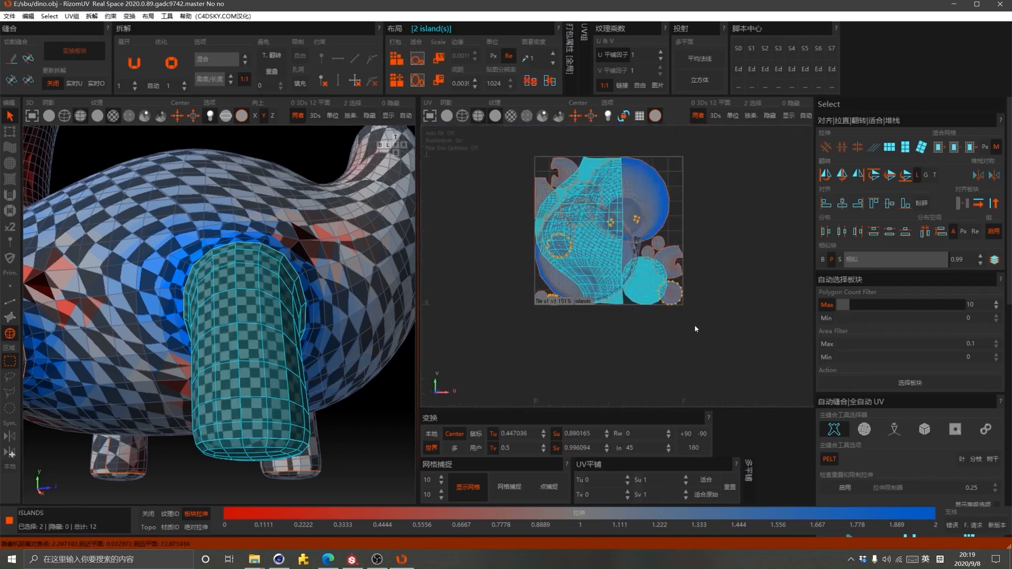
# Clear the selection and repack the whole layout, then select all islands and pack them once more
pyautogui.click(350, 438)
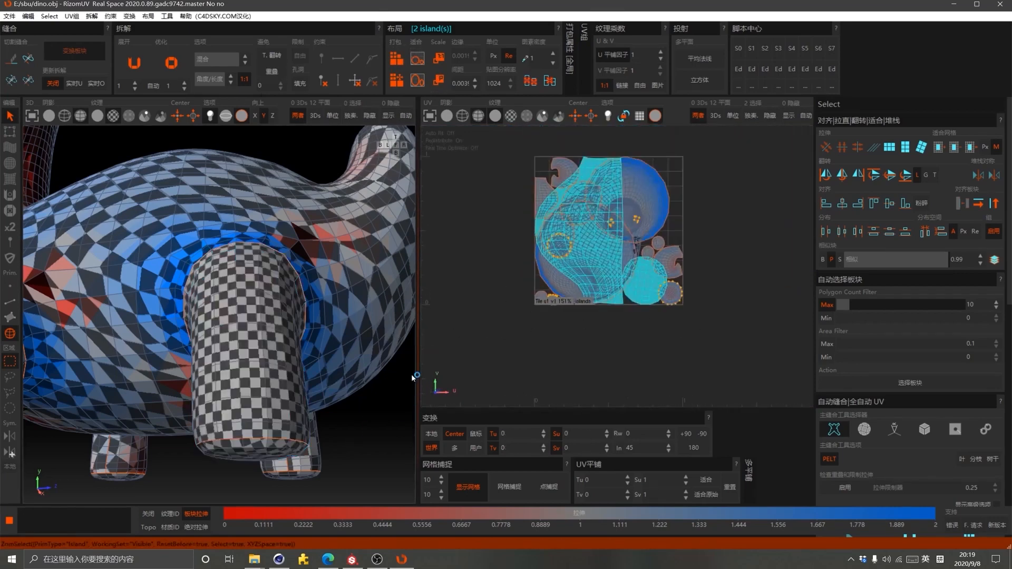
pyautogui.click(398, 60)
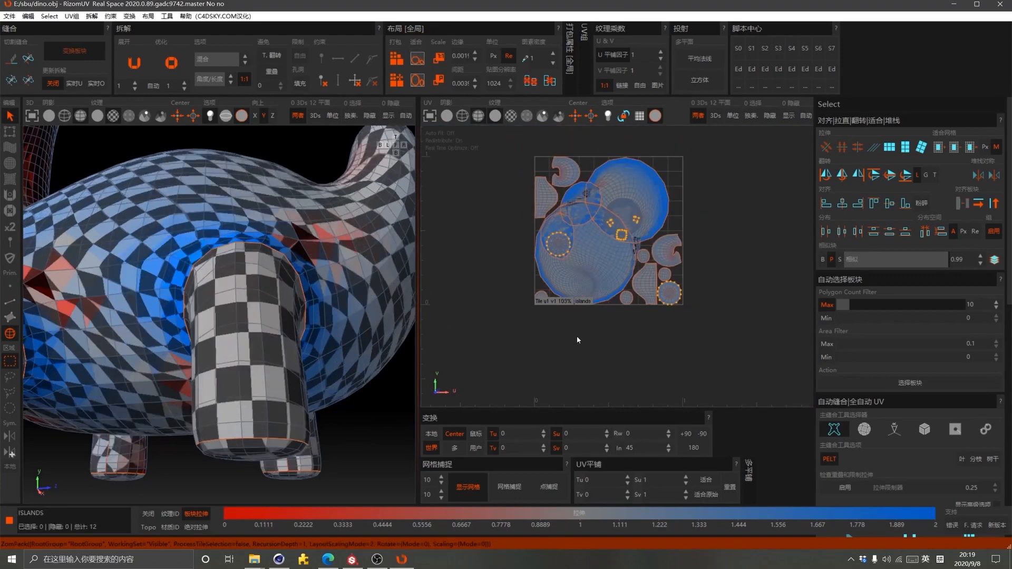
pyautogui.scroll(-3, 576, 337)
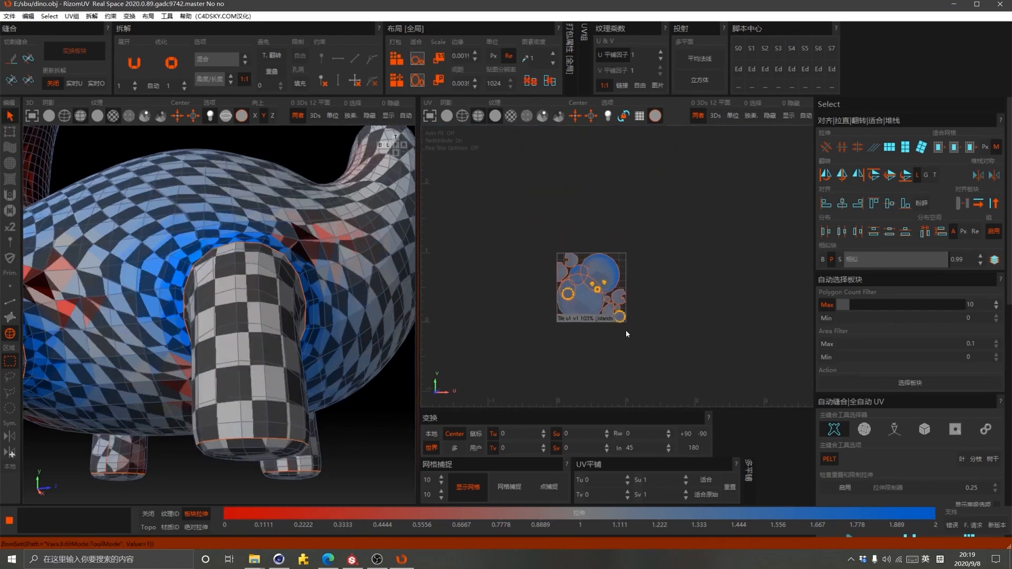
pyautogui.moveTo(638, 334); pyautogui.dragTo(515, 215)
pyautogui.click(398, 60)
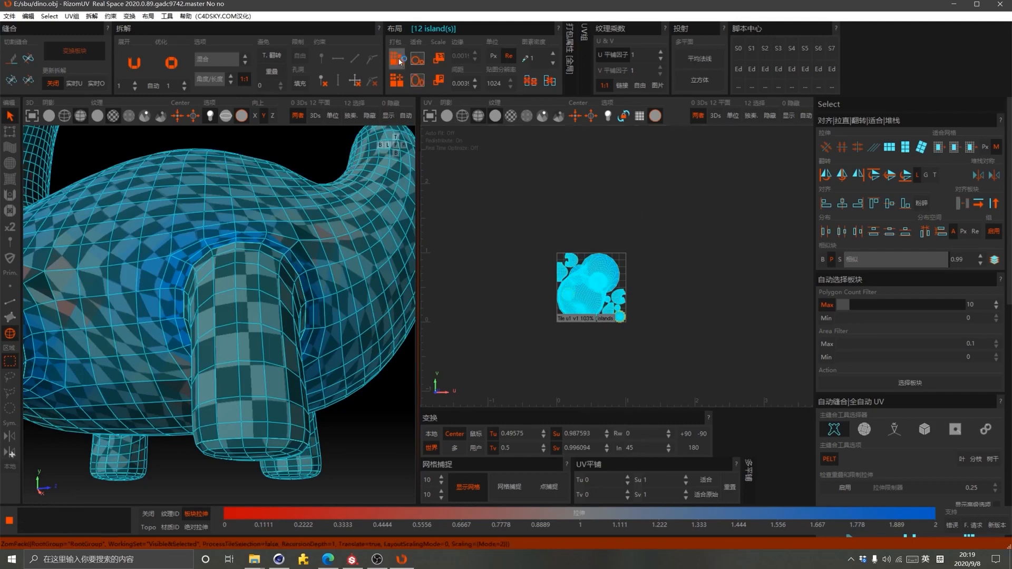
pyautogui.click(642, 337)
pyautogui.scroll(6, 641, 332)
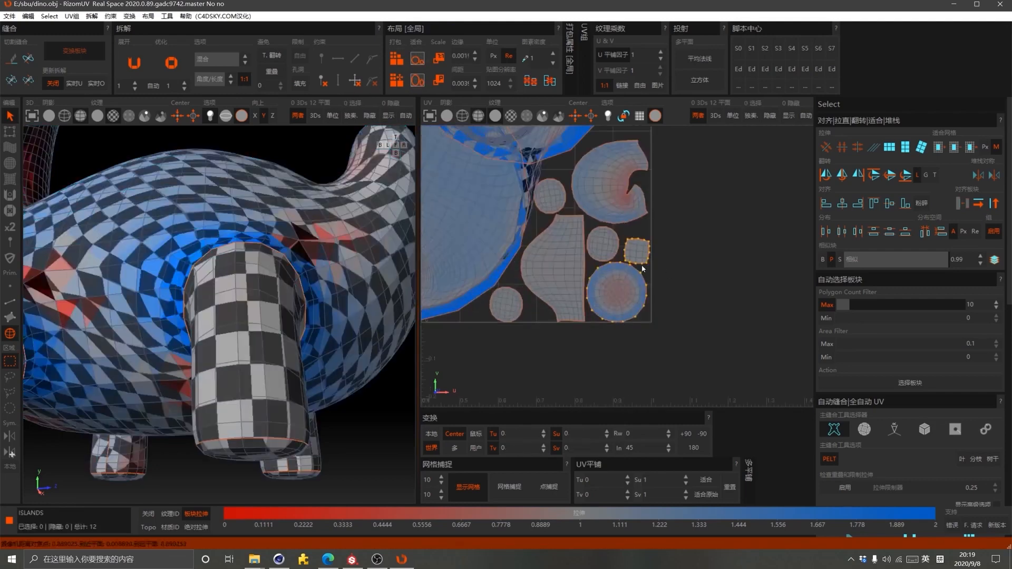
# Examine the stretch on the neighbouring legs and turn off the stretch colouring and the checker texture
pyautogui.keyDown('alt'); pyautogui.moveTo(369, 380); pyautogui.dragTo(161, 374); pyautogui.keyUp('alt')
pyautogui.scroll(3, 162, 372)
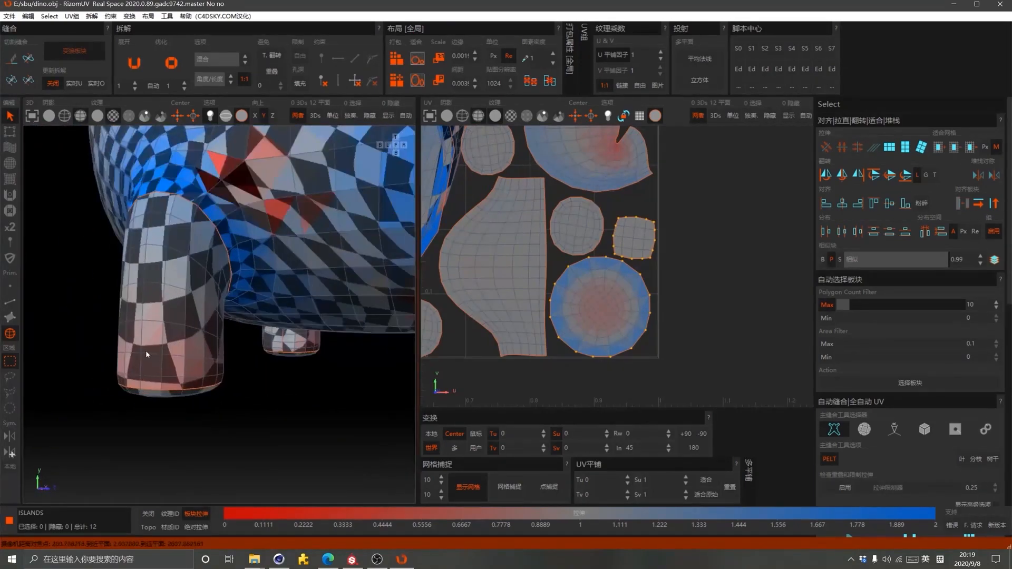
pyautogui.scroll(-4, 164, 346)
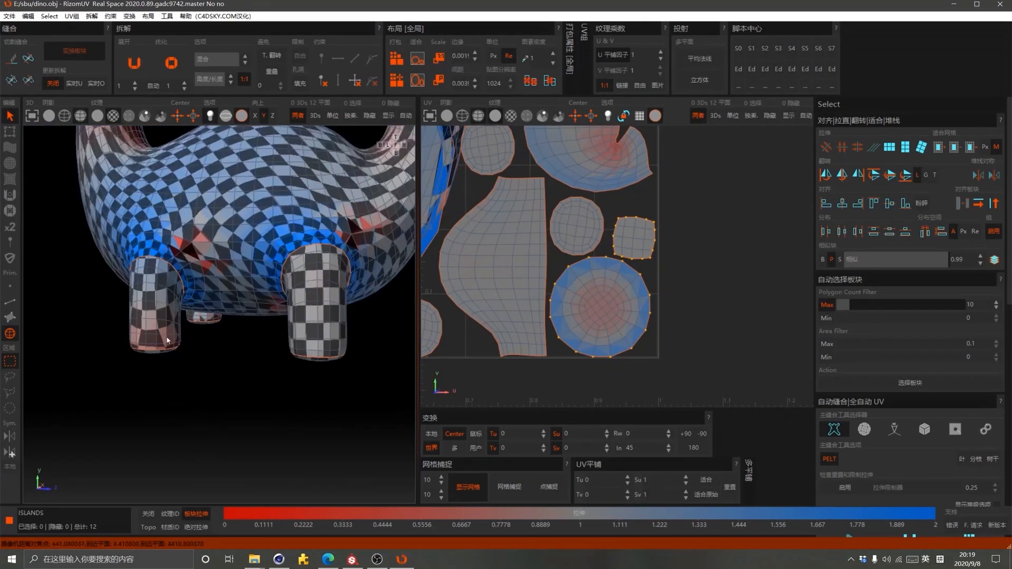
pyautogui.keyDown('alt'); pyautogui.moveTo(153, 337); pyautogui.dragTo(201, 361); pyautogui.keyUp('alt')
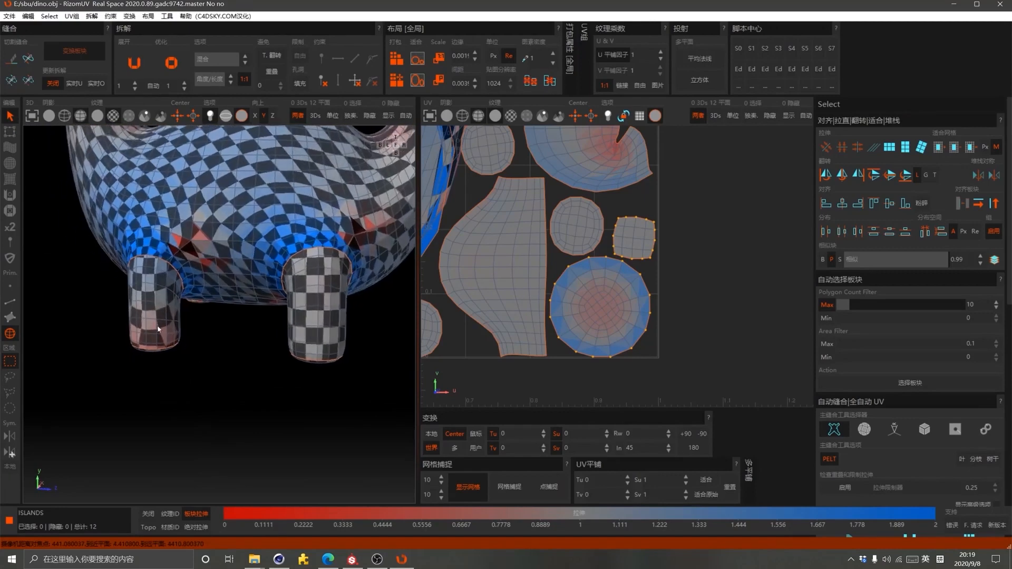
pyautogui.scroll(-5, 207, 376)
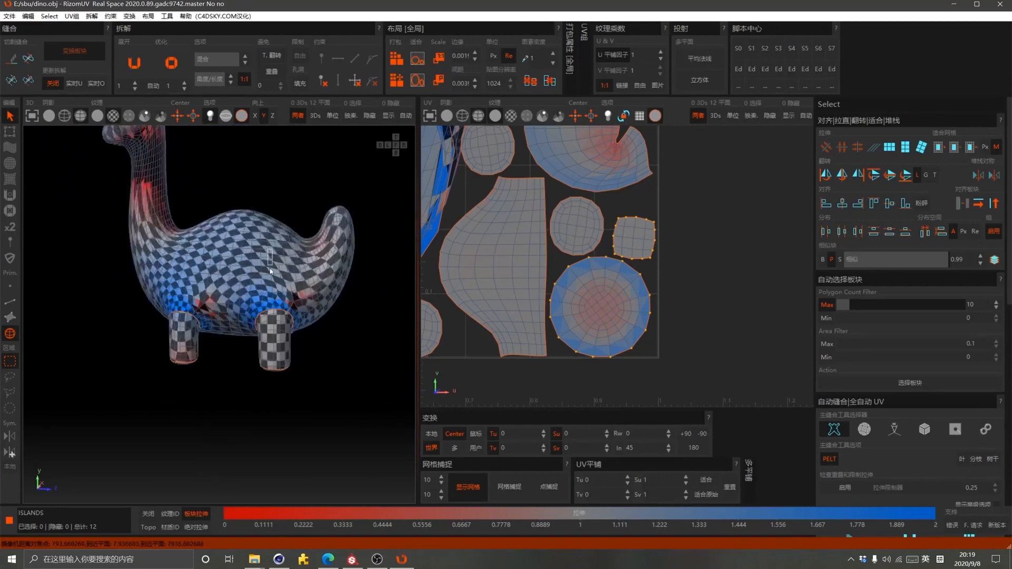
pyautogui.moveTo(270, 268); pyautogui.dragTo(289, 206)
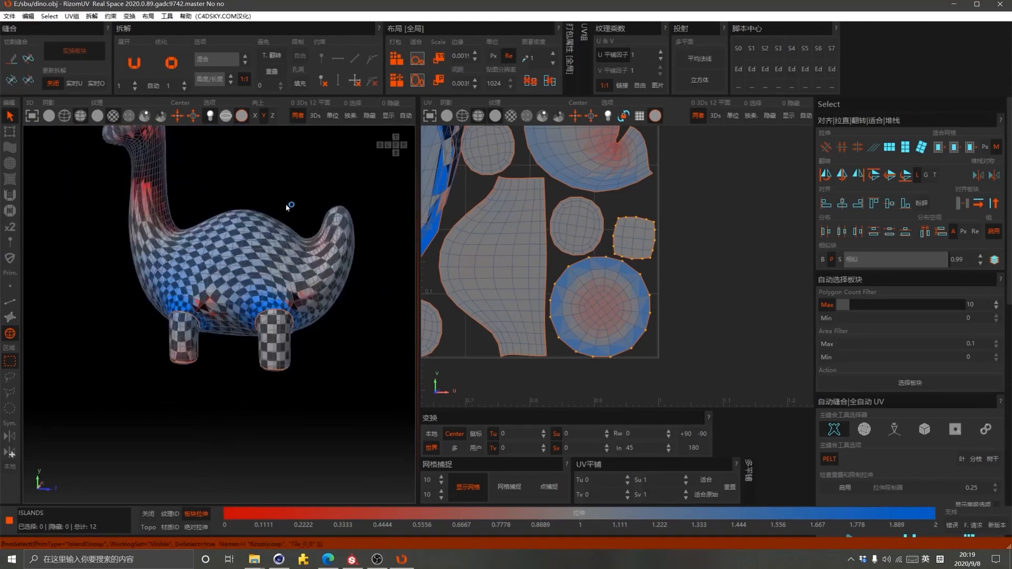
pyautogui.click(151, 514)
pyautogui.click(97, 116)
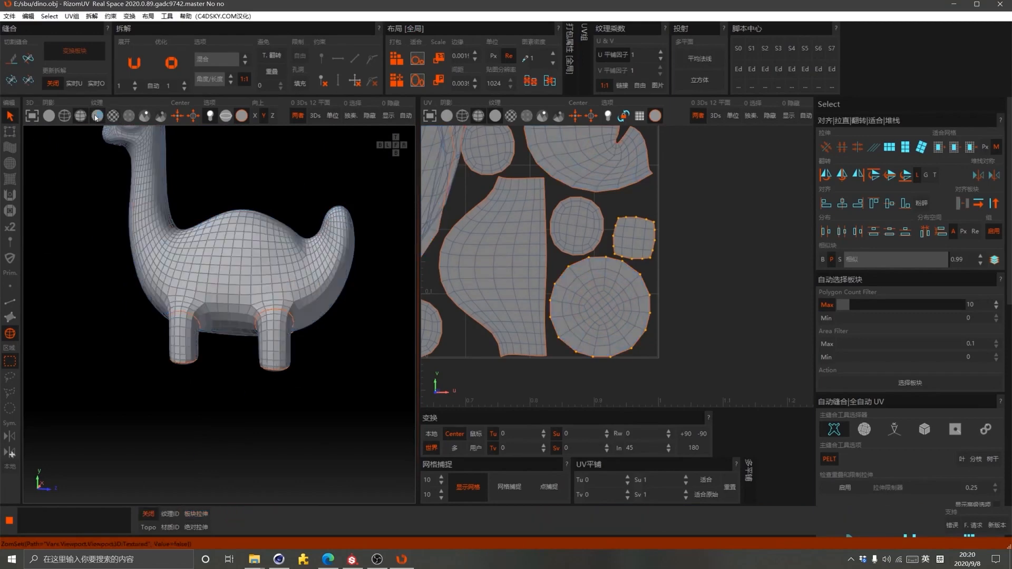
# Select the edge loop around the base of the tail on the body island and cut it
pyautogui.scroll(5, 359, 252)
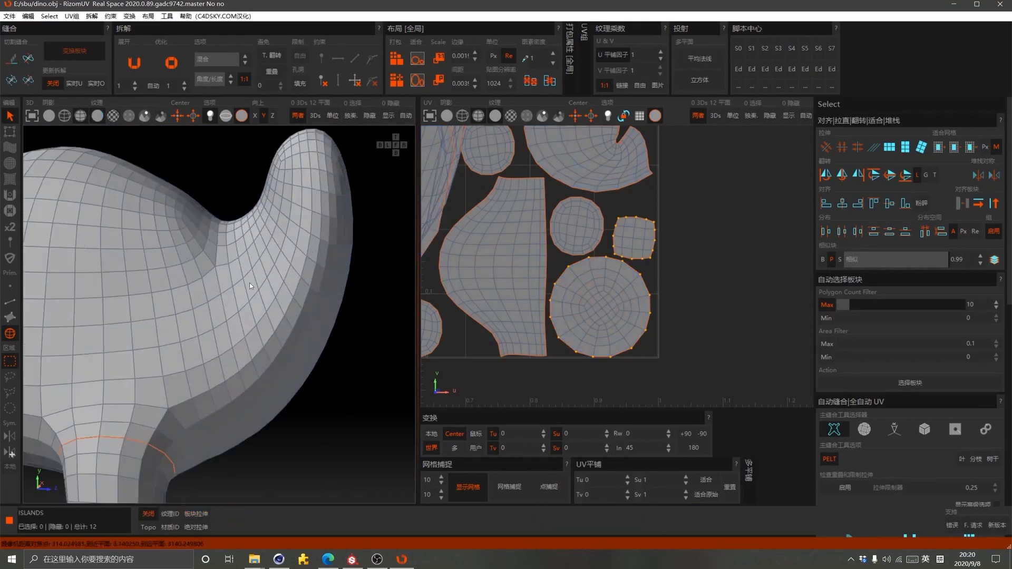
pyautogui.keyDown('alt'); pyautogui.moveTo(249, 282); pyautogui.dragTo(249, 275); pyautogui.keyUp('alt')
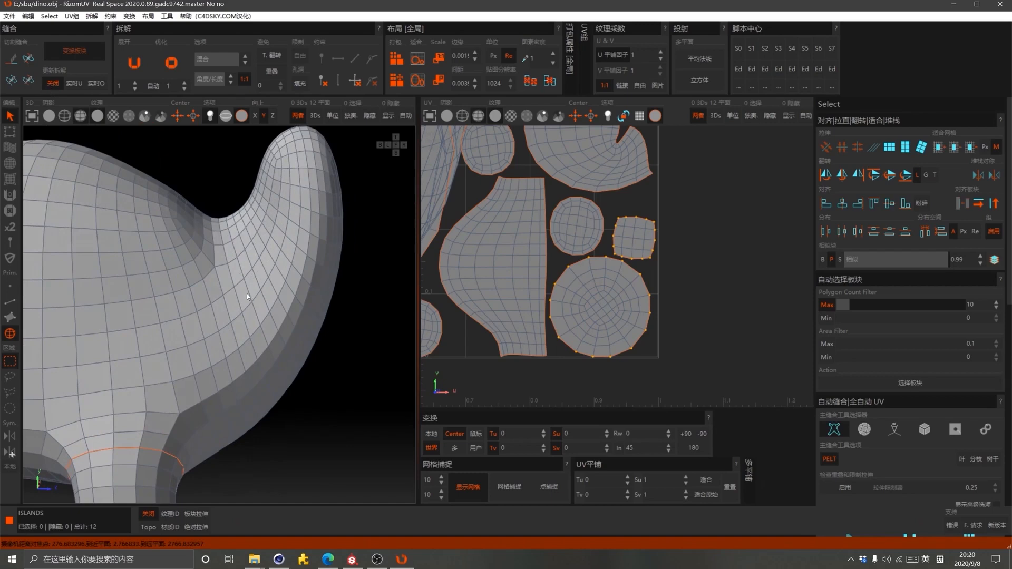
pyautogui.click(226, 300)
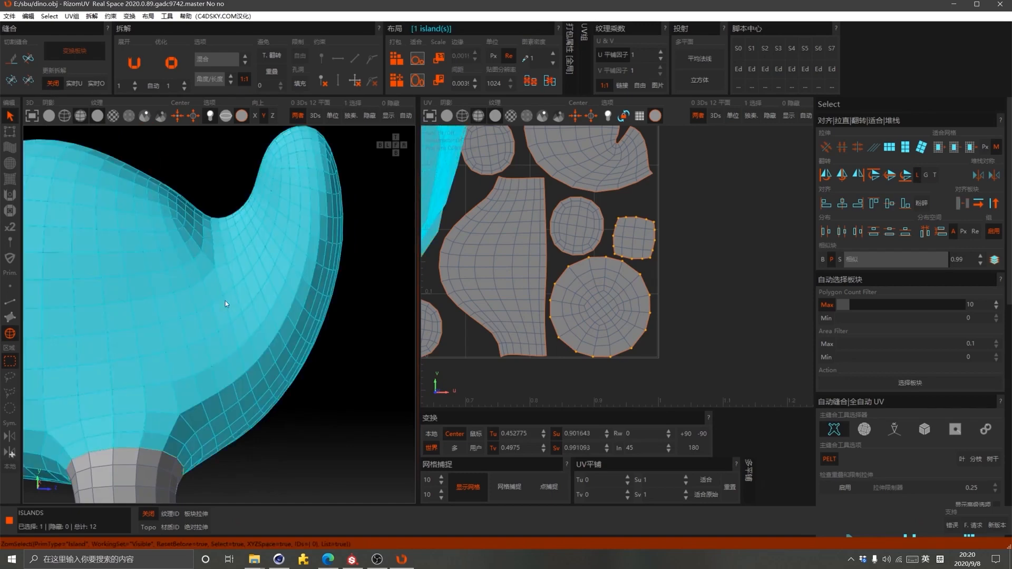
pyautogui.click(8, 304)
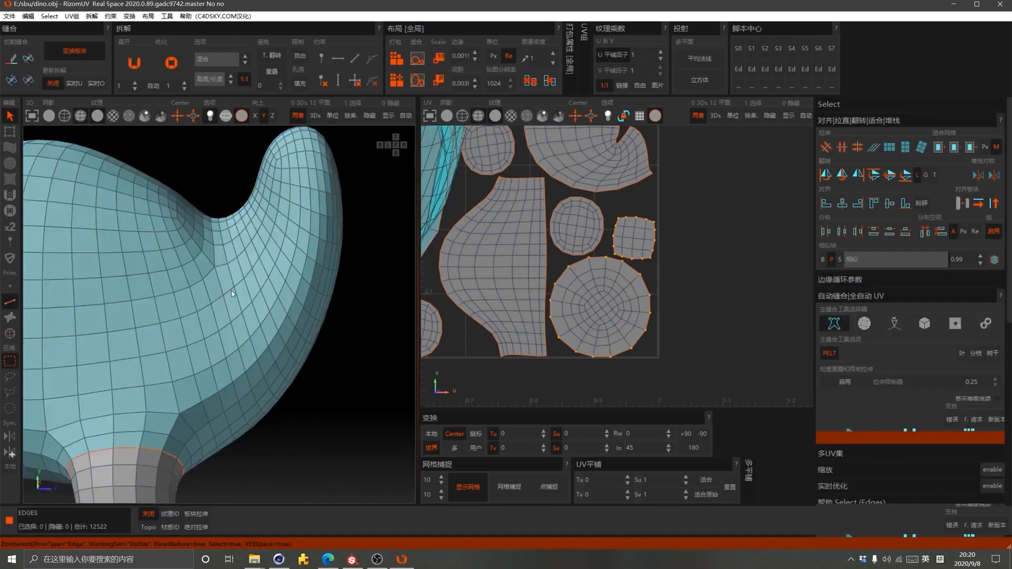
pyautogui.doubleClick(228, 308)
pyautogui.keyDown('alt'); pyautogui.moveTo(241, 316); pyautogui.dragTo(208, 299); pyautogui.keyUp('alt')
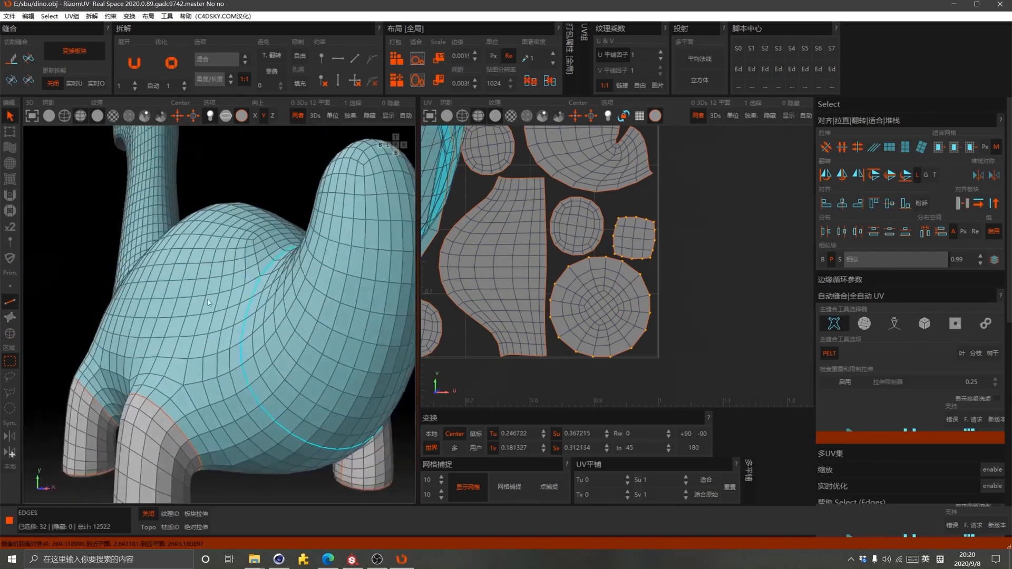
pyautogui.scroll(-2, 213, 303)
pyautogui.scroll(-3, 214, 306)
pyautogui.scroll(3, 299, 317)
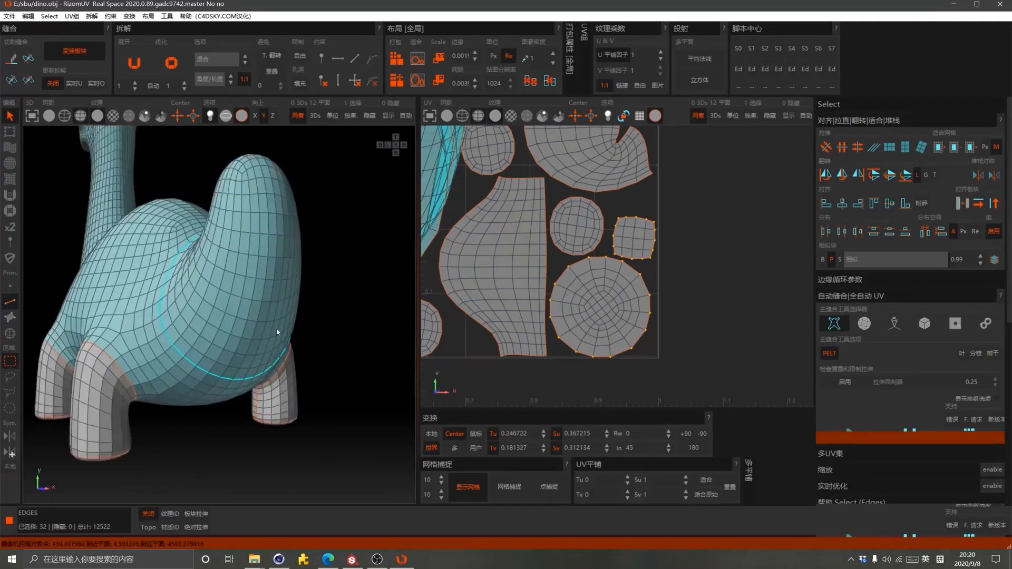
pyautogui.press('c')
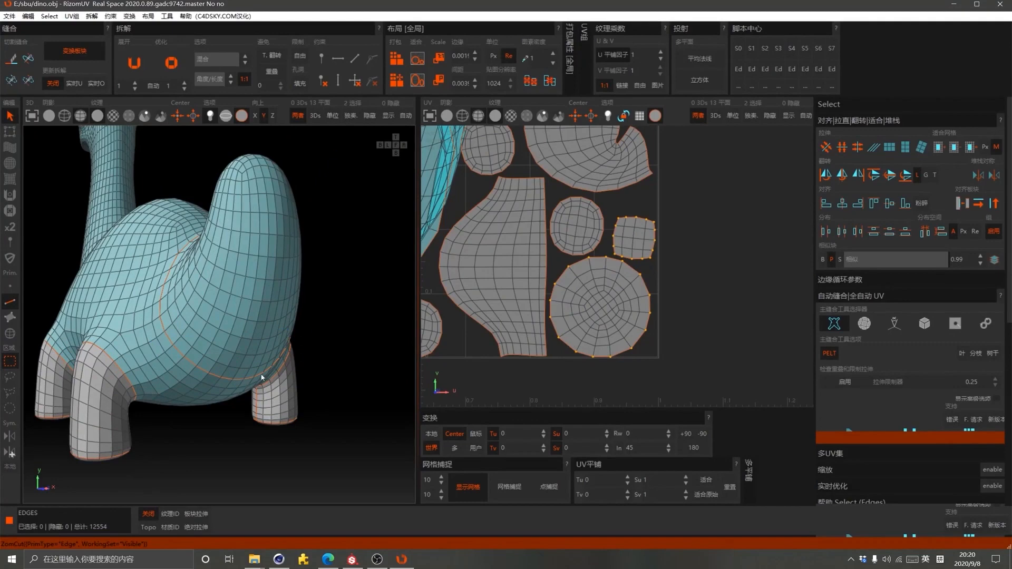
# Cut a lengthwise seam along the tail's centre line, from the underside of the base seam over the tip to its upper side
pyautogui.moveTo(262, 377); pyautogui.dragTo(238, 366, button='middle')
pyautogui.click(238, 366)
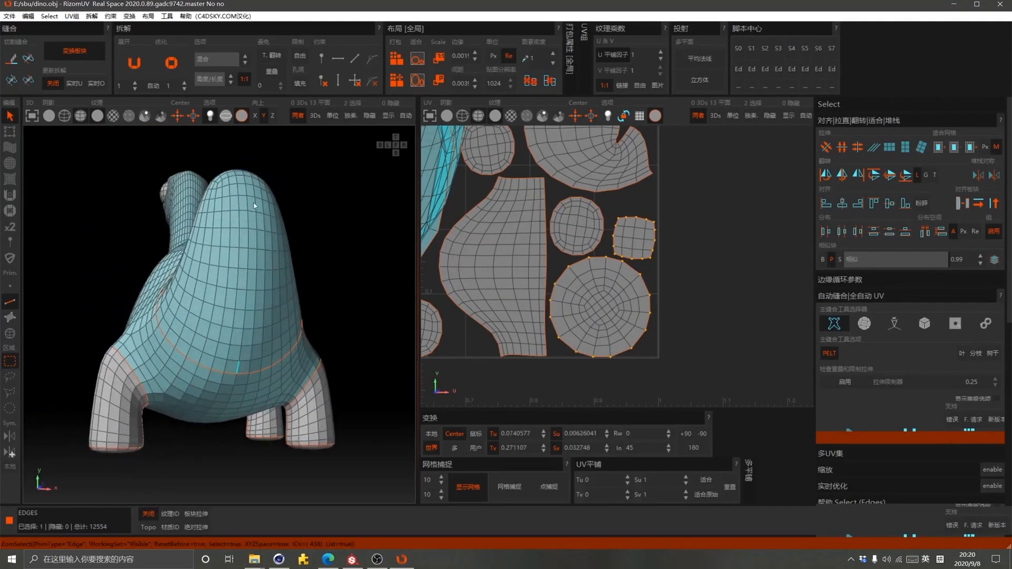
pyautogui.keyDown('shift'); pyautogui.click(245, 180); pyautogui.keyUp('shift')
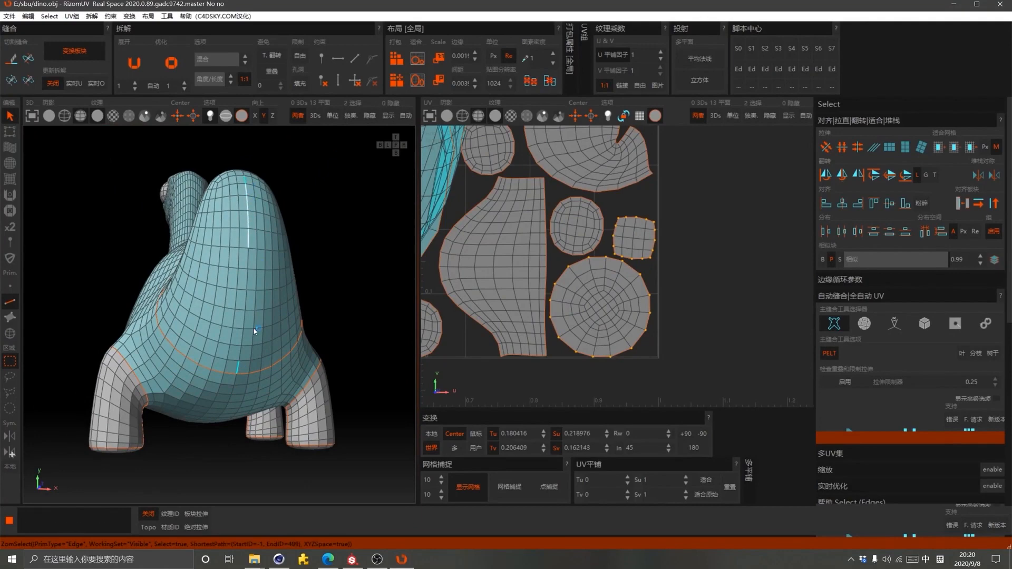
pyautogui.keyDown('shift'); pyautogui.click(247, 361); pyautogui.keyUp('shift')
pyautogui.moveTo(286, 216); pyautogui.dragTo(383, 283, button='middle')
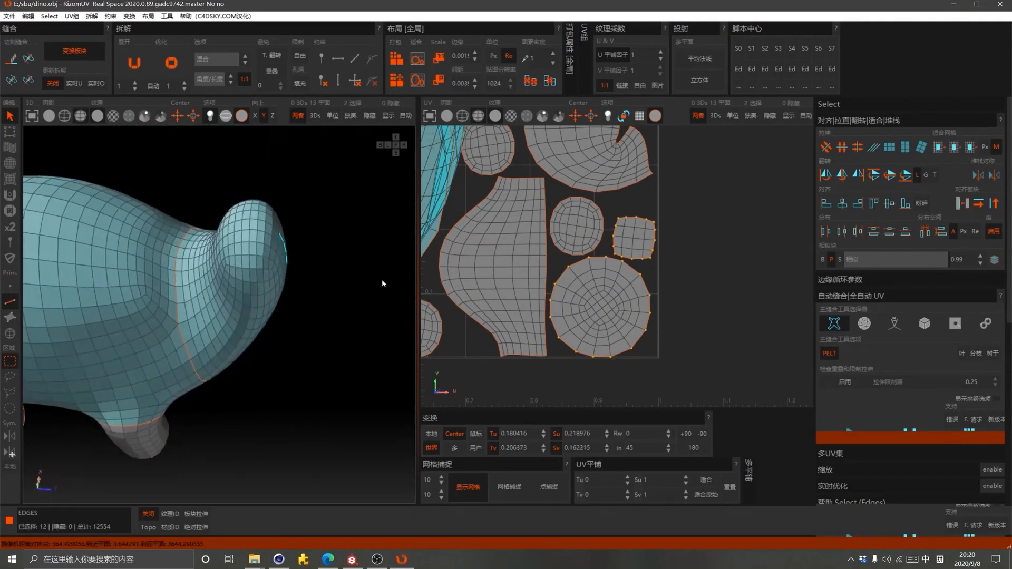
pyautogui.keyDown('shift'); pyautogui.click(246, 228); pyautogui.keyUp('shift')
pyautogui.moveTo(262, 253); pyautogui.dragTo(164, 290, button='middle')
pyautogui.keyDown('shift'); pyautogui.click(180, 291); pyautogui.keyUp('shift')
pyautogui.press('c')
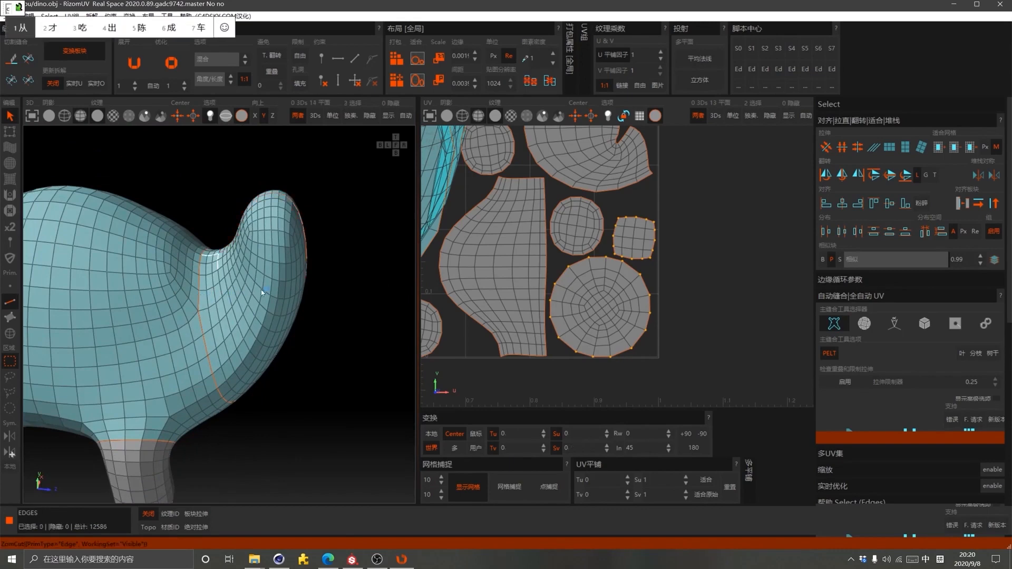
pyautogui.press('shift')
# Select the edge loop around the base of the neck and cut it to separate the neck from the body
pyautogui.scroll(-6, 319, 309)
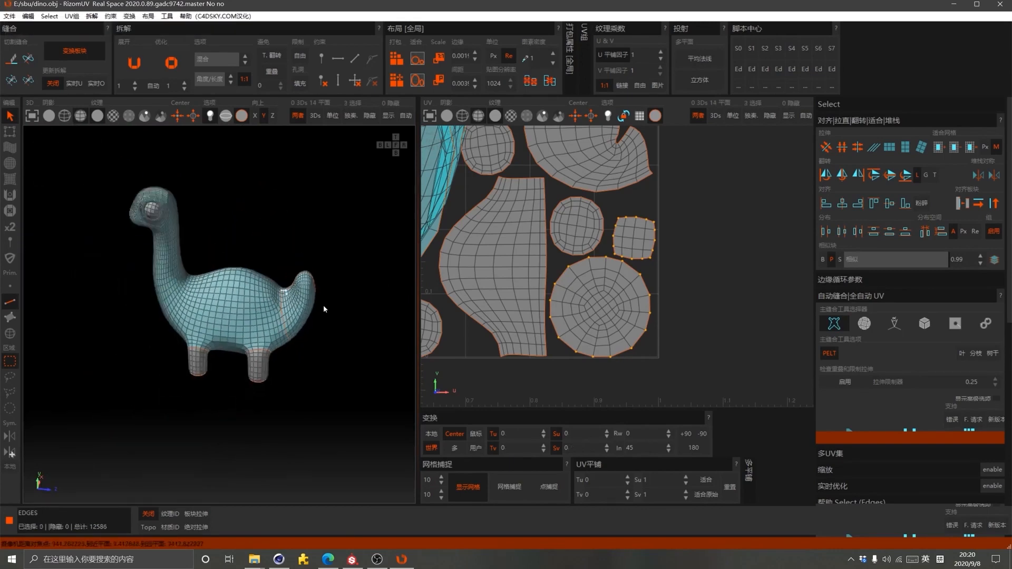
pyautogui.scroll(8, 228, 298)
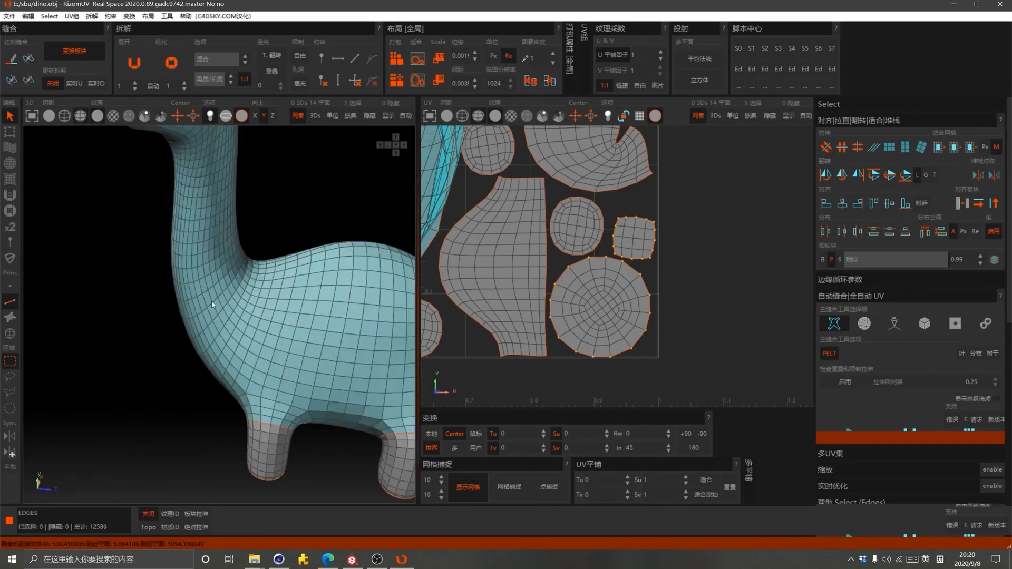
pyautogui.doubleClick(251, 294)
pyautogui.keyDown('alt'); pyautogui.moveTo(228, 321); pyautogui.dragTo(270, 281); pyautogui.keyUp('alt')
pyautogui.press('c')
pyautogui.scroll(-3, 267, 321)
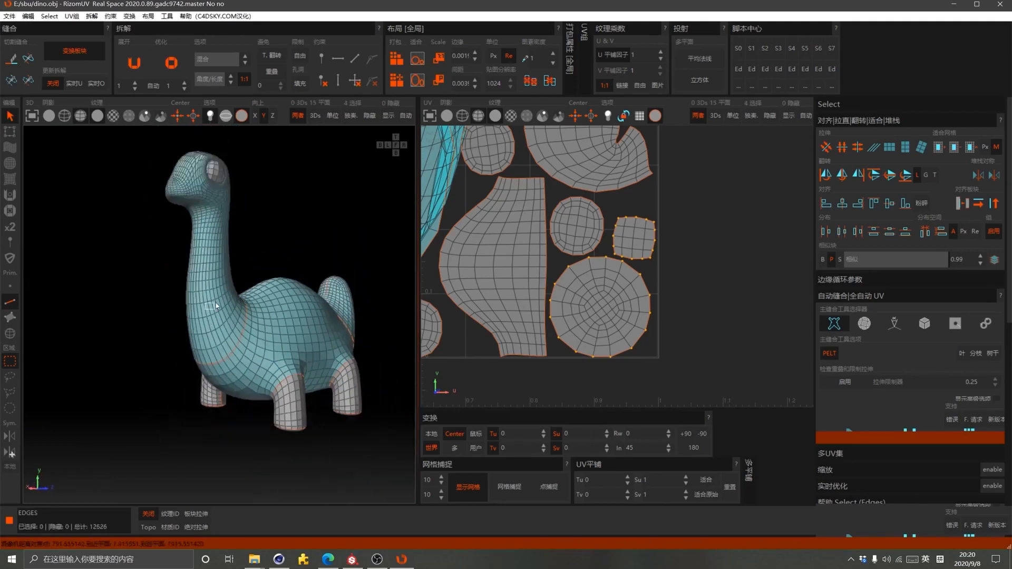
# Select the edge loop running up both sides of the front of the neck and under the jaw, and cut it
pyautogui.keyDown('alt'); pyautogui.moveTo(200, 316); pyautogui.dragTo(304, 220); pyautogui.keyUp('alt')
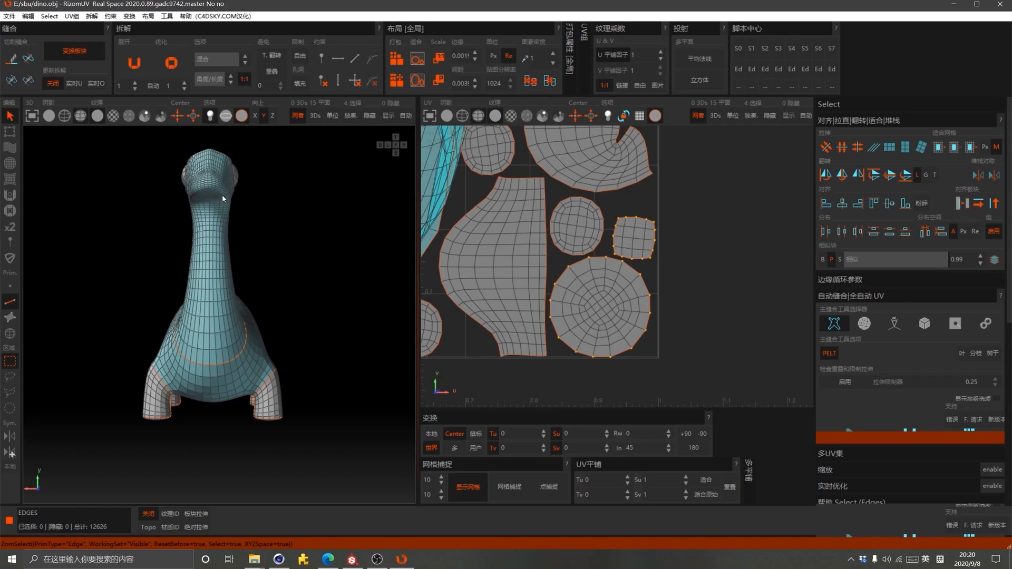
pyautogui.keyDown('alt'); pyautogui.moveTo(222, 350); pyautogui.dragTo(93, 372); pyautogui.keyUp('alt')
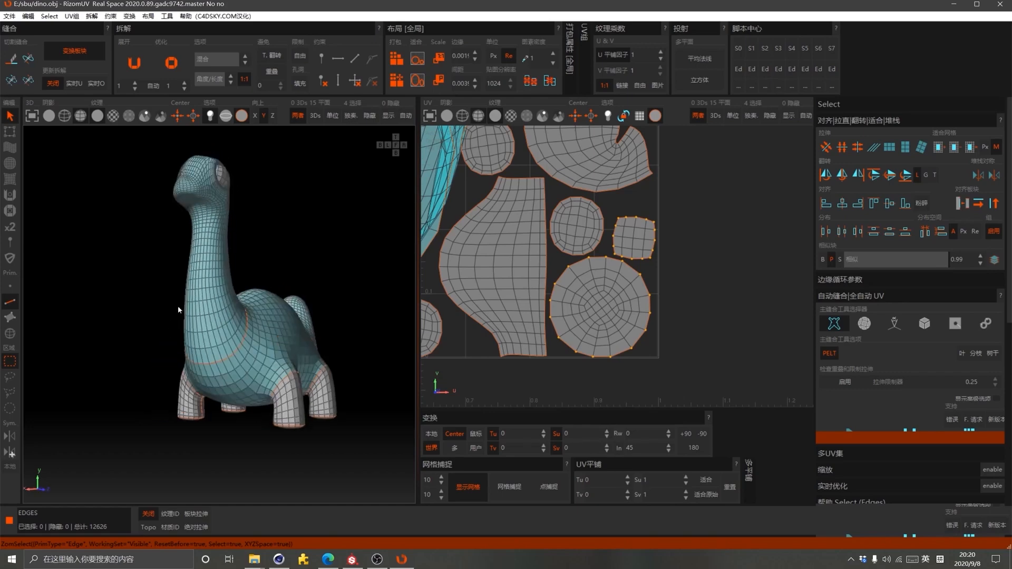
pyautogui.scroll(5, 196, 316)
pyautogui.scroll(-3, 267, 369)
pyautogui.scroll(5, 258, 271)
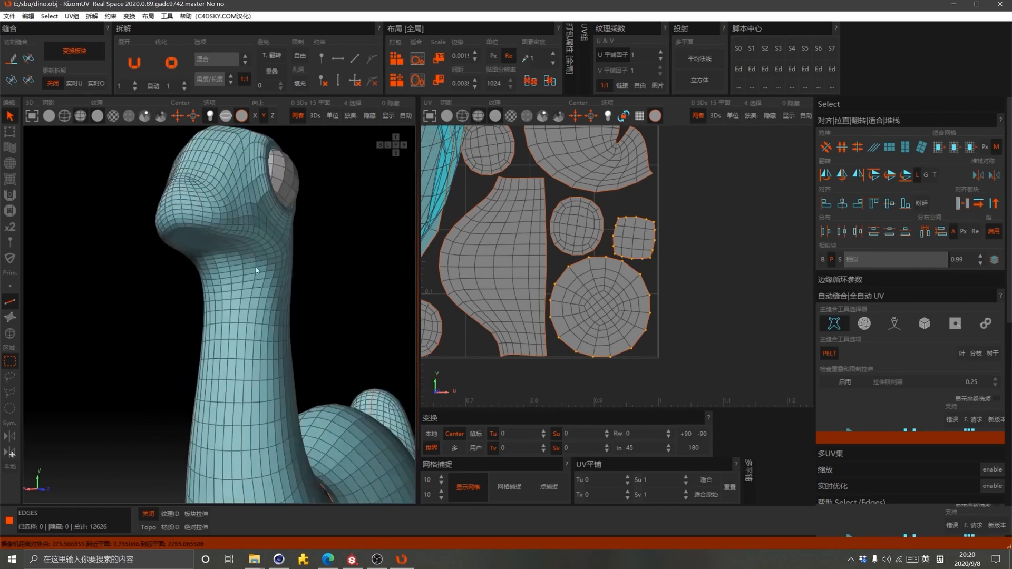
pyautogui.keyDown('alt'); pyautogui.moveTo(248, 287); pyautogui.dragTo(258, 258); pyautogui.keyUp('alt')
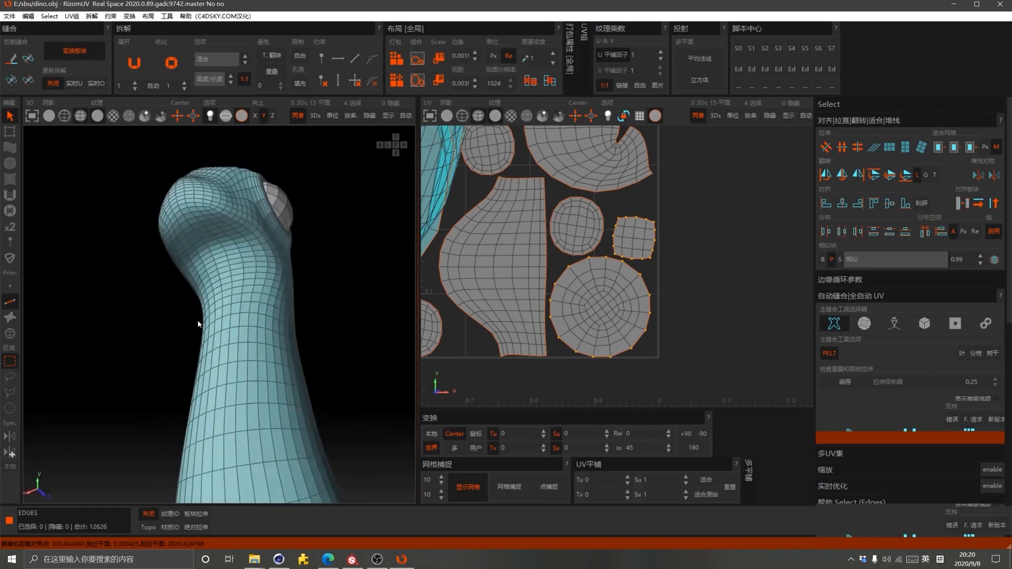
pyautogui.scroll(-4, 325, 289)
pyautogui.scroll(2, 258, 391)
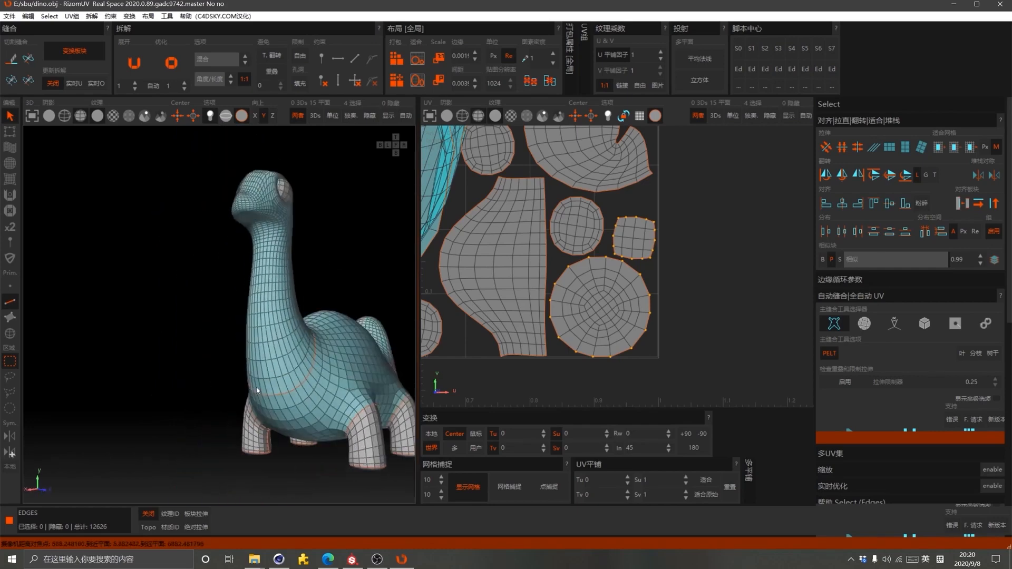
pyautogui.doubleClick(302, 372)
pyautogui.scroll(3, 209, 300)
pyautogui.keyDown('alt'); pyautogui.moveTo(208, 300); pyautogui.dragTo(224, 344); pyautogui.keyUp('alt')
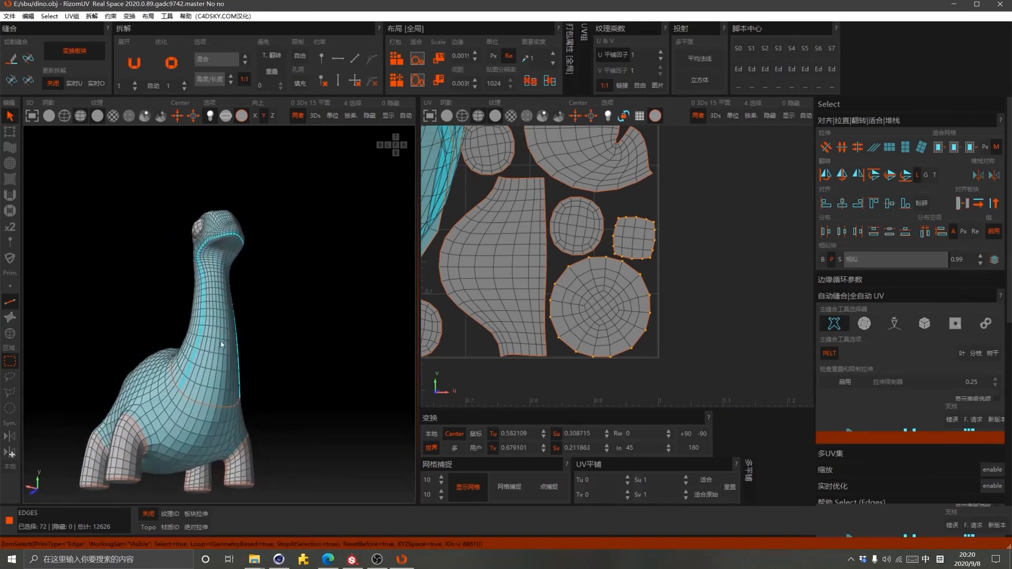
pyautogui.doubleClick(189, 394)
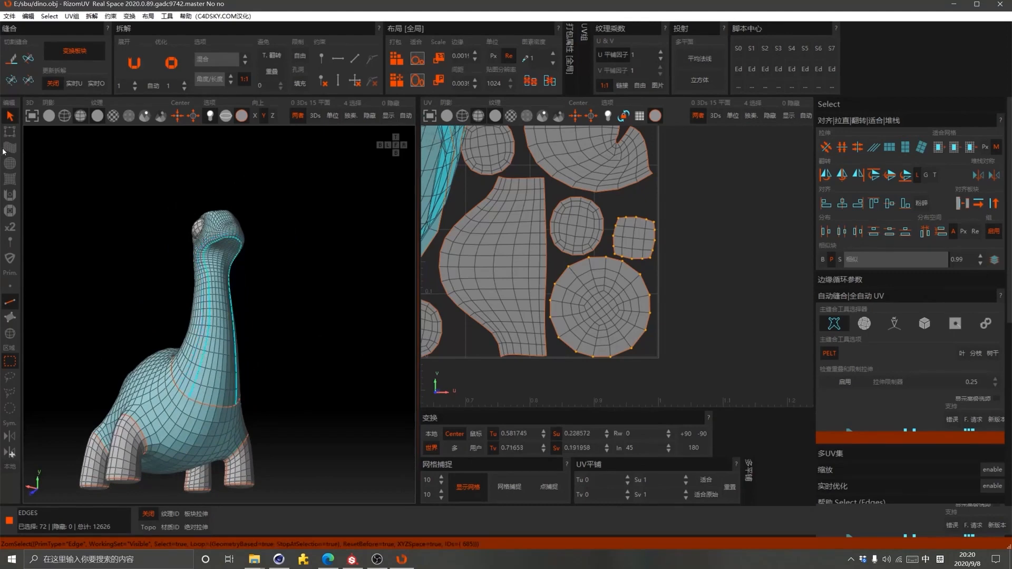
pyautogui.press('c')
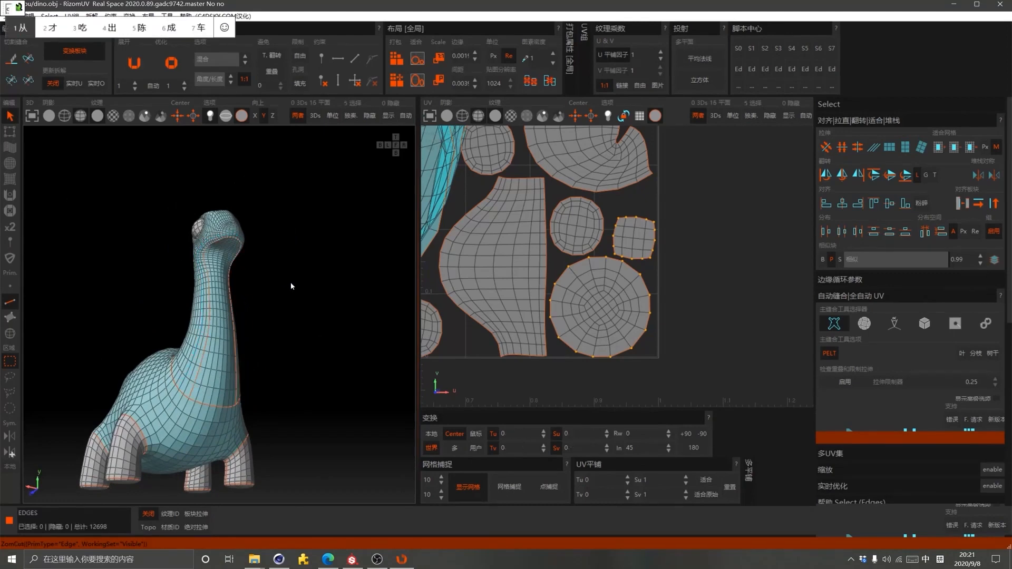
pyautogui.press('shift')
# Cut the centre line from the neck-base seam up the back of the neck, over the head and down to the jaw seam
pyautogui.keyDown('alt'); pyautogui.moveTo(289, 280); pyautogui.dragTo(357, 364); pyautogui.keyUp('alt')
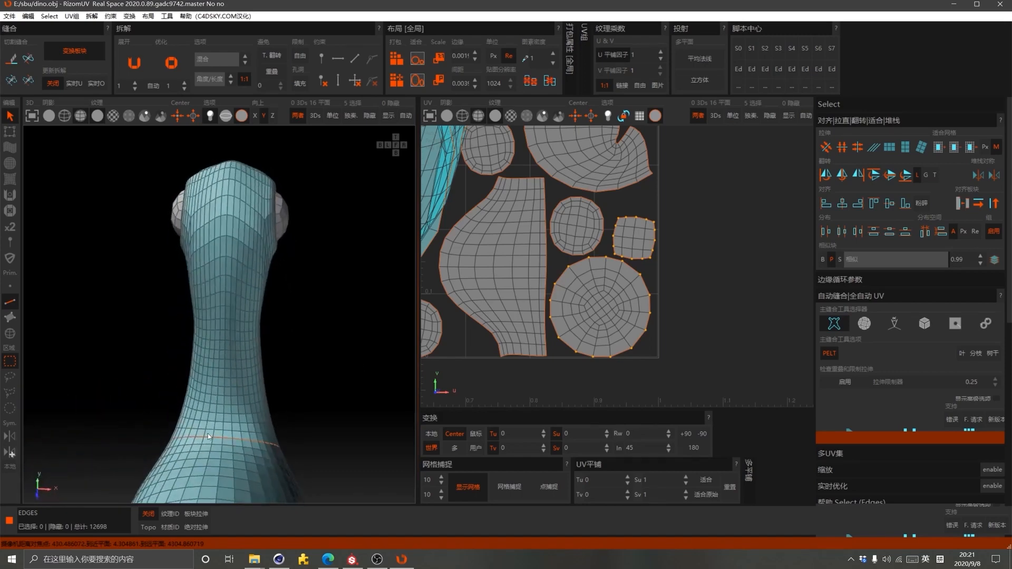
pyautogui.click(222, 436)
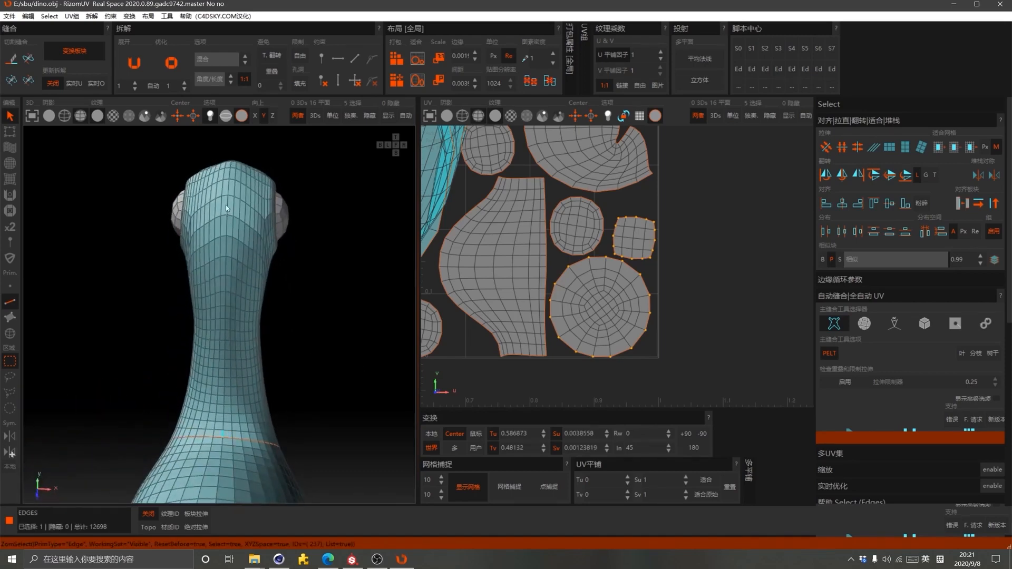
pyautogui.doubleClick(230, 188)
pyautogui.scroll(-2, 245, 279)
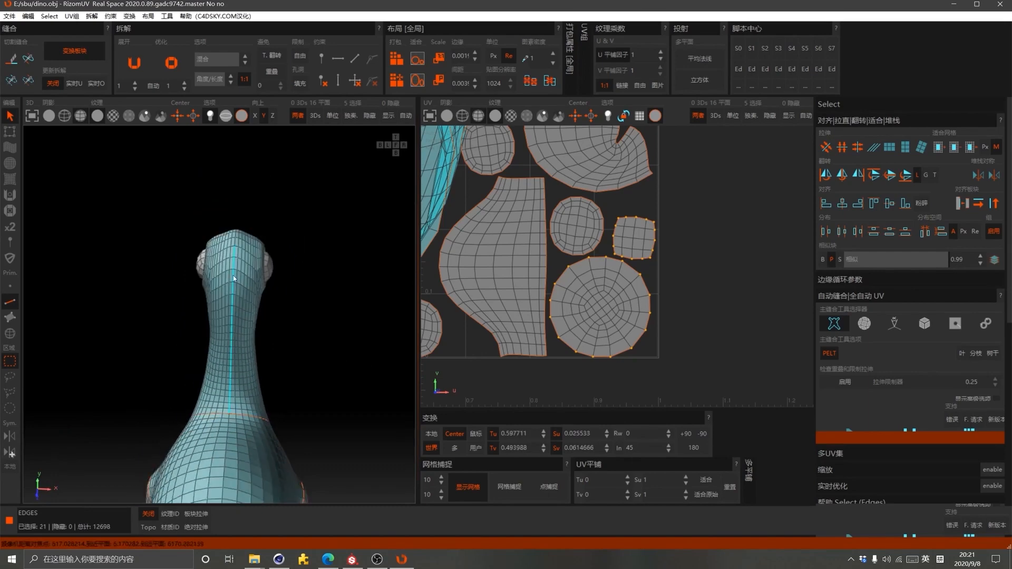
pyautogui.scroll(3, 234, 278)
pyautogui.keyDown('alt'); pyautogui.moveTo(235, 279); pyautogui.dragTo(473, 258); pyautogui.keyUp('alt')
pyautogui.keyDown('shift'); pyautogui.click(263, 334); pyautogui.keyUp('shift')
pyautogui.scroll(-3, 263, 334)
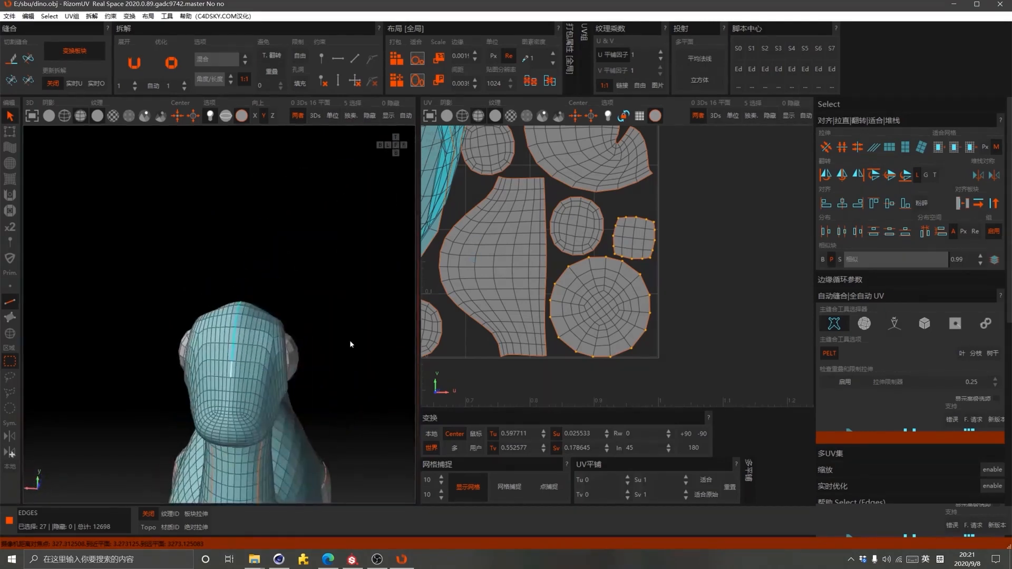
pyautogui.scroll(5, 233, 453)
pyautogui.scroll(-2, 238, 378)
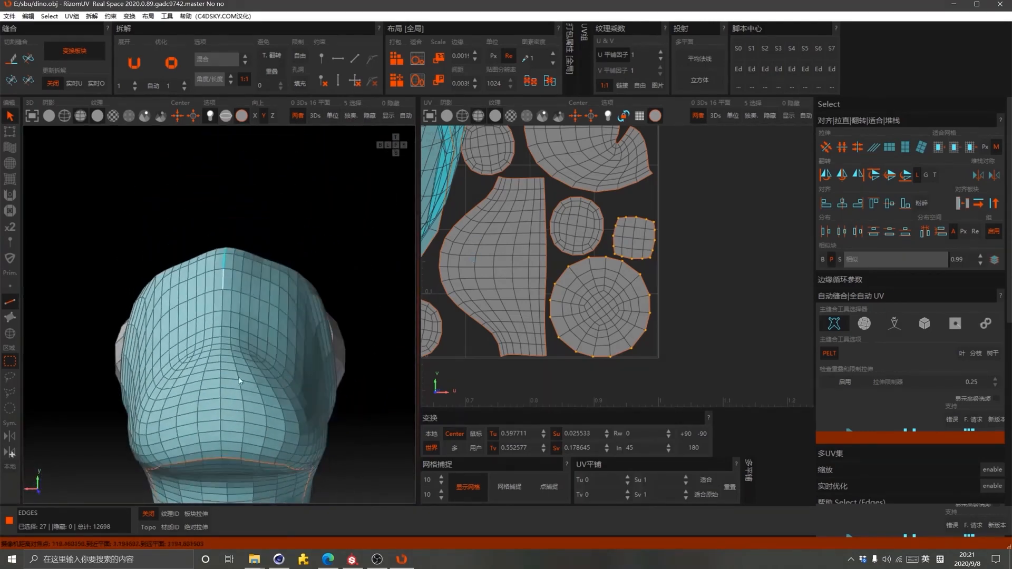
pyautogui.keyDown('shift'); pyautogui.click(222, 456); pyautogui.keyUp('shift')
pyautogui.keyDown('alt'); pyautogui.moveTo(231, 452); pyautogui.dragTo(228, 430); pyautogui.keyUp('alt')
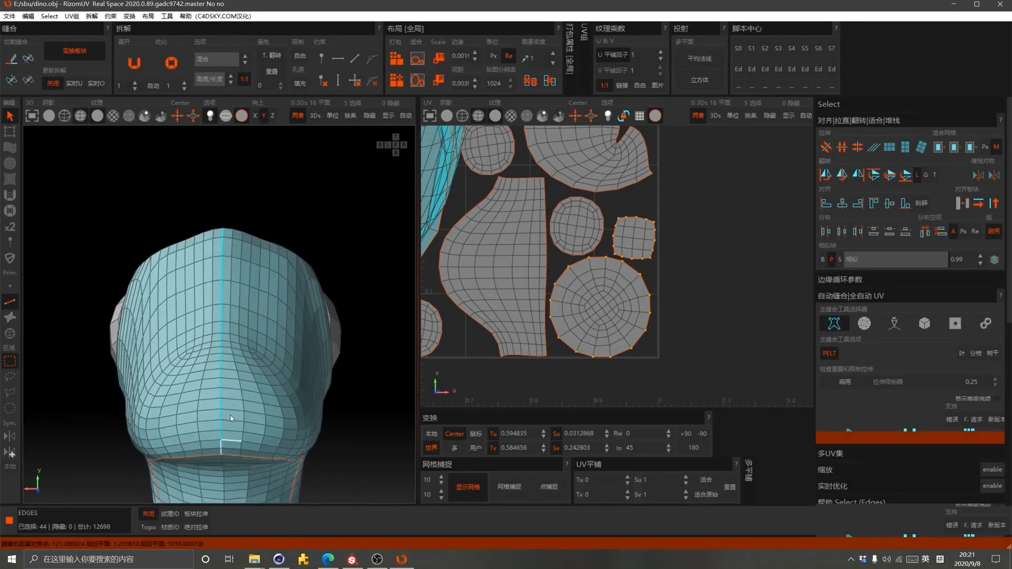
pyautogui.press('c')
# Select the edge loops around both eye sockets and cut them
pyautogui.scroll(-3, 267, 359)
pyautogui.moveTo(267, 356)
pyautogui.keyDown('alt'); pyautogui.mouseDown()
pyautogui.moveTo(220, 413)
pyautogui.moveTo(254, 350)
pyautogui.moveTo(263, 364)
pyautogui.mouseUp(); pyautogui.keyUp('alt')
pyautogui.scroll(4, 264, 363)
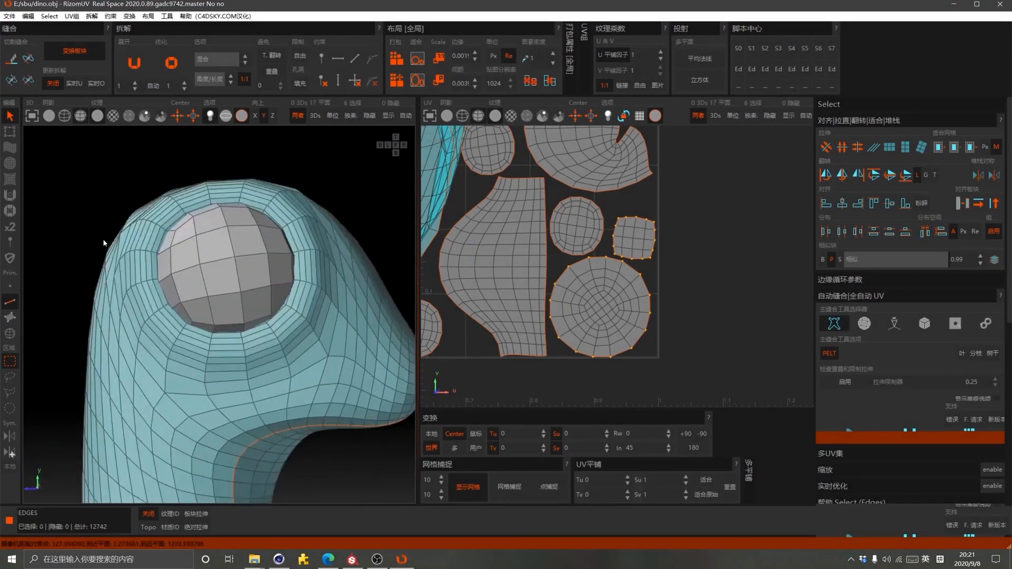
pyautogui.doubleClick(237, 372)
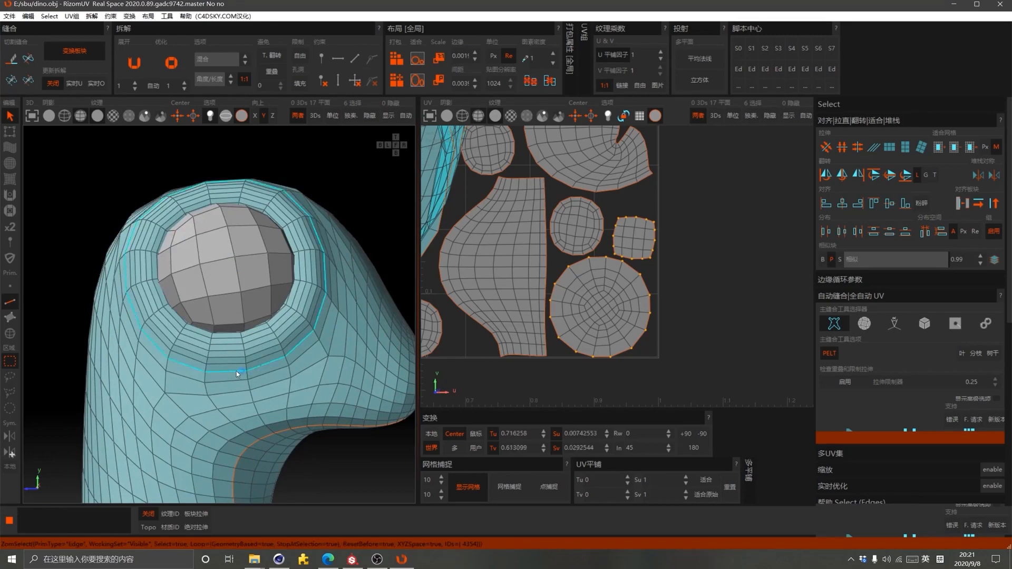
pyautogui.keyDown('alt'); pyautogui.moveTo(272, 322); pyautogui.dragTo(164, 201); pyautogui.keyUp('alt')
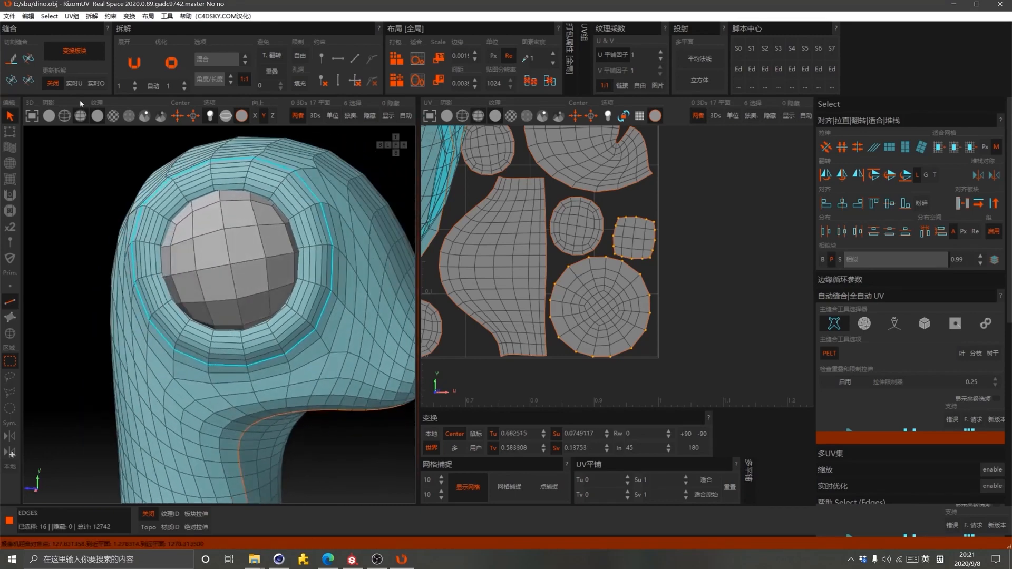
pyautogui.scroll(-4, 211, 310)
pyautogui.keyDown('alt'); pyautogui.moveTo(287, 286); pyautogui.dragTo(126, 295); pyautogui.keyUp('alt')
pyautogui.scroll(-3, 138, 260)
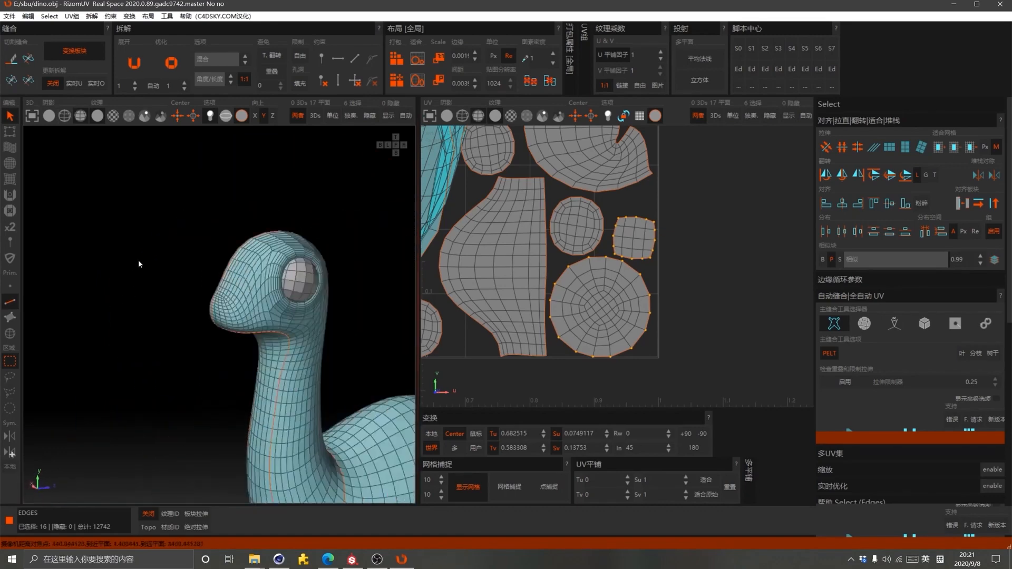
pyautogui.scroll(4, 310, 305)
pyautogui.scroll(3, 303, 314)
pyautogui.keyDown('shift'); pyautogui.doubleClick(264, 325); pyautogui.keyUp('shift')
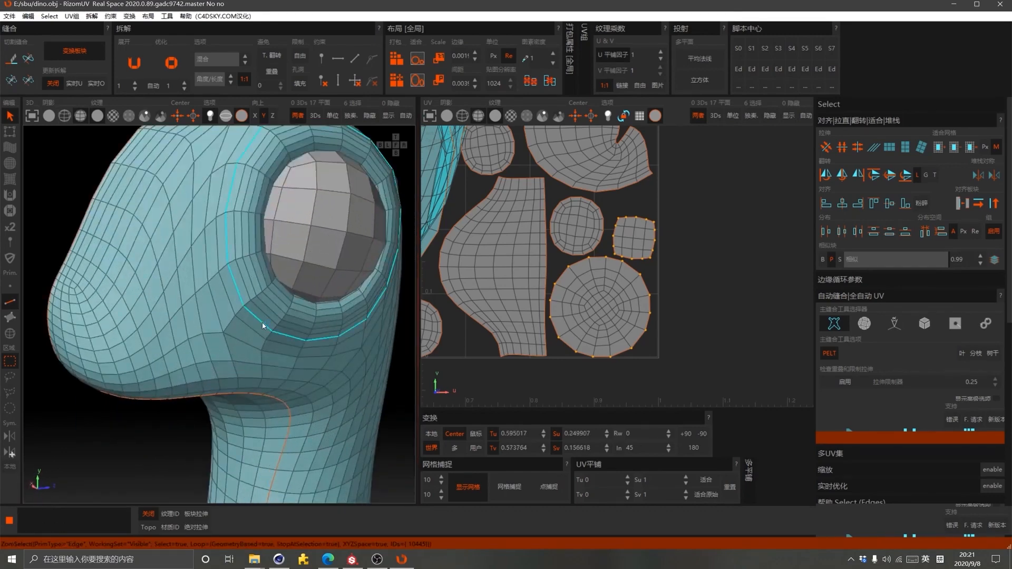
pyautogui.press('c')
# Select the edge paths running from the neck-base seam to the top of each front leg, on both sides of the body
pyautogui.scroll(-4, 210, 302)
pyautogui.scroll(-3, 215, 232)
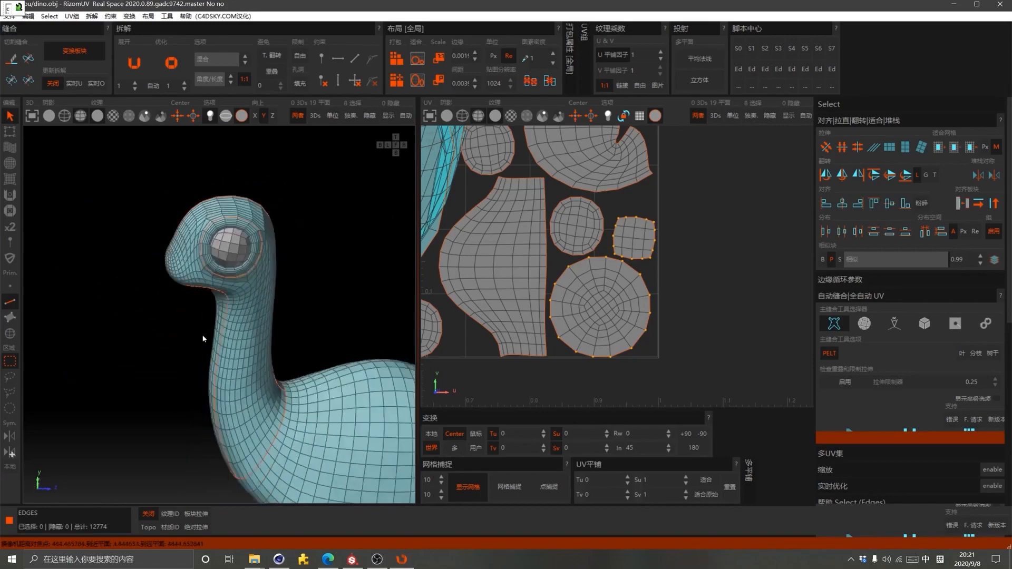
pyautogui.moveTo(203, 334)
pyautogui.keyDown('alt'); pyautogui.mouseDown()
pyautogui.moveTo(111, 310)
pyautogui.moveTo(273, 318)
pyautogui.moveTo(213, 319)
pyautogui.mouseUp(); pyautogui.keyUp('alt')
pyautogui.scroll(-3, 214, 319)
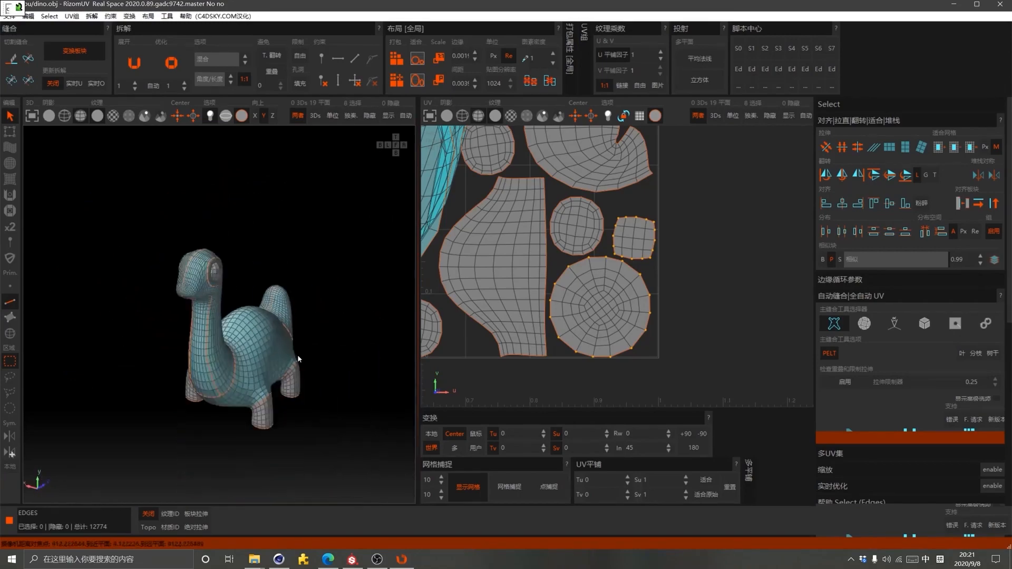
pyautogui.scroll(4, 285, 388)
pyautogui.keyDown('alt'); pyautogui.moveTo(286, 387); pyautogui.dragTo(179, 258); pyautogui.keyUp('alt')
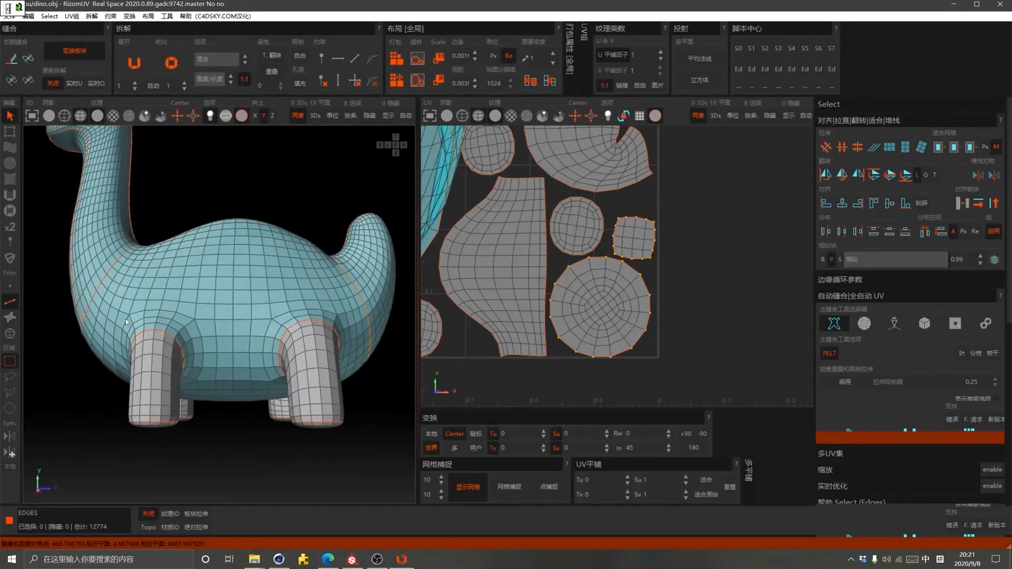
pyautogui.scroll(-4, 140, 343)
pyautogui.scroll(5, 138, 337)
pyautogui.keyDown('alt'); pyautogui.moveTo(138, 336); pyautogui.dragTo(153, 235); pyautogui.keyUp('alt')
pyautogui.click(152, 235)
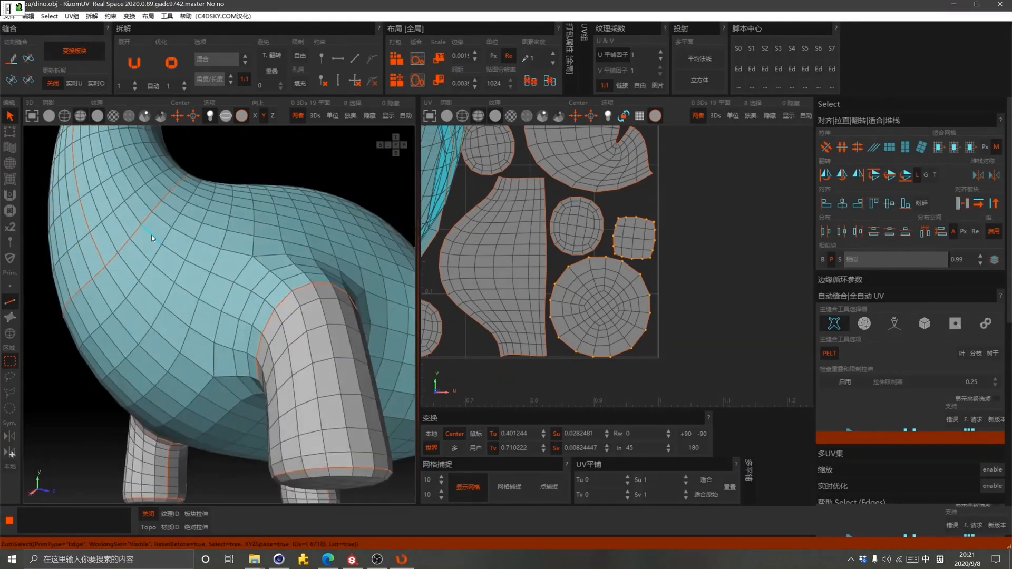
pyautogui.keyDown('shift'); pyautogui.click(271, 307); pyautogui.keyUp('shift')
pyautogui.scroll(-3, 236, 284)
pyautogui.keyDown('alt'); pyautogui.moveTo(165, 336); pyautogui.dragTo(95, 290); pyautogui.keyUp('alt')
pyautogui.keyDown('ctrl'); pyautogui.click(93, 271); pyautogui.keyUp('ctrl')
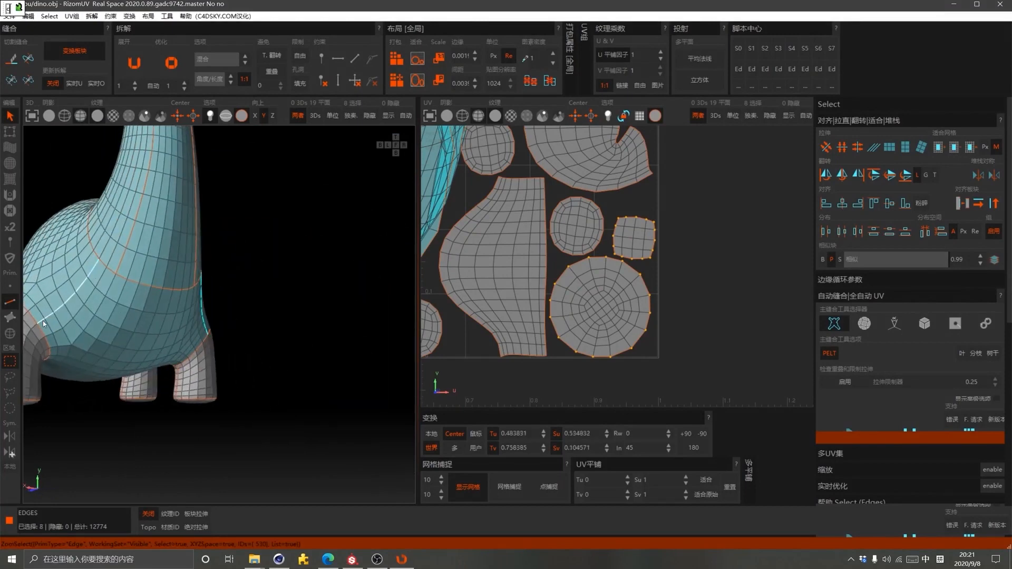
pyautogui.keyDown('shift'); pyautogui.click(43, 321); pyautogui.keyUp('shift')
# Select the edge paths joining the front and hind legs, and the hind leg to the tail seam, on one side of the body
pyautogui.keyDown('alt'); pyautogui.moveTo(218, 352); pyautogui.dragTo(158, 323); pyautogui.keyUp('alt')
pyautogui.scroll(-5, 158, 323)
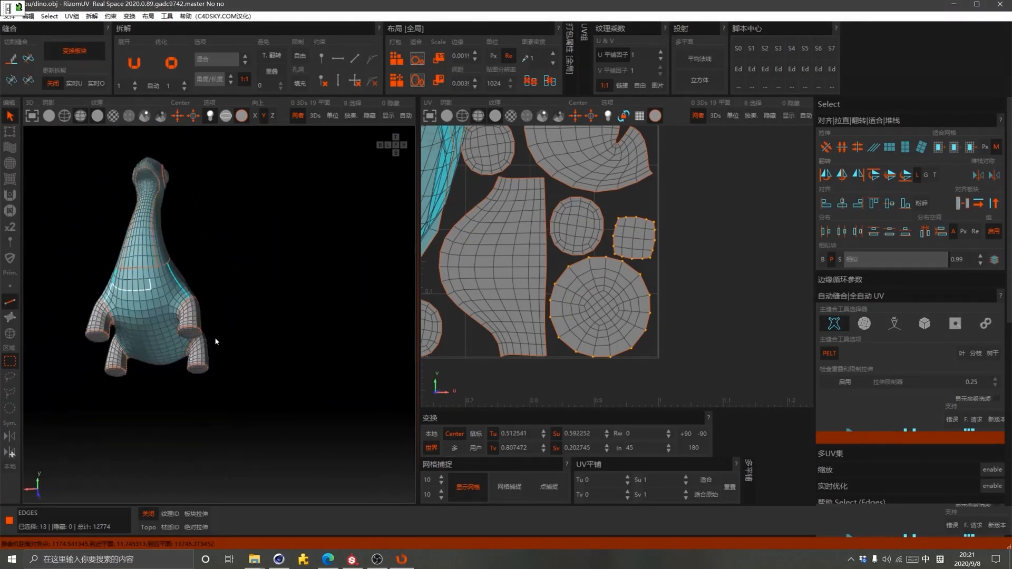
pyautogui.scroll(5, 217, 341)
pyautogui.keyDown('alt'); pyautogui.moveTo(217, 341); pyautogui.dragTo(126, 333); pyautogui.keyUp('alt')
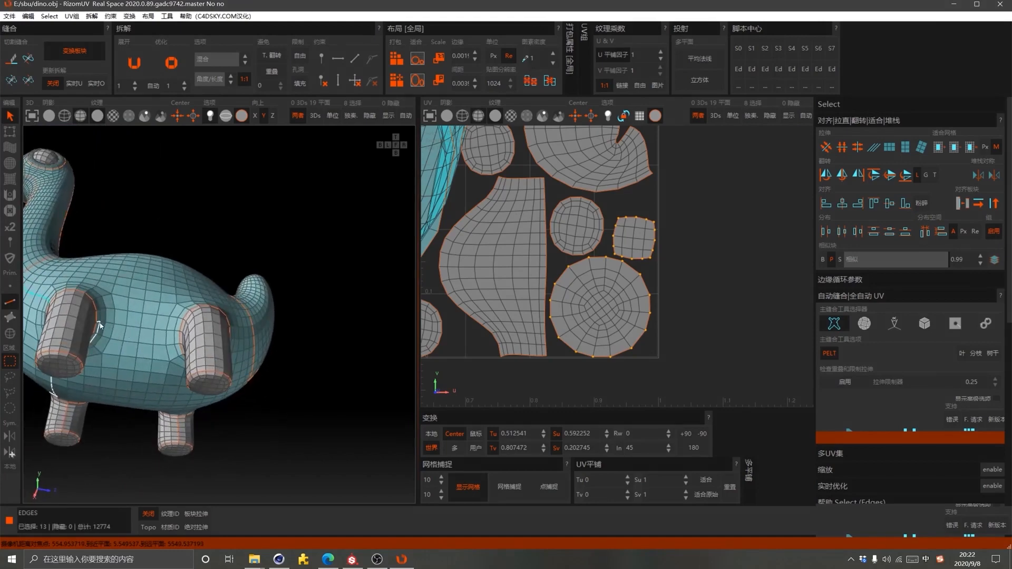
pyautogui.click(178, 331)
pyautogui.keyDown('alt'); pyautogui.moveTo(201, 348); pyautogui.dragTo(222, 332); pyautogui.keyUp('alt')
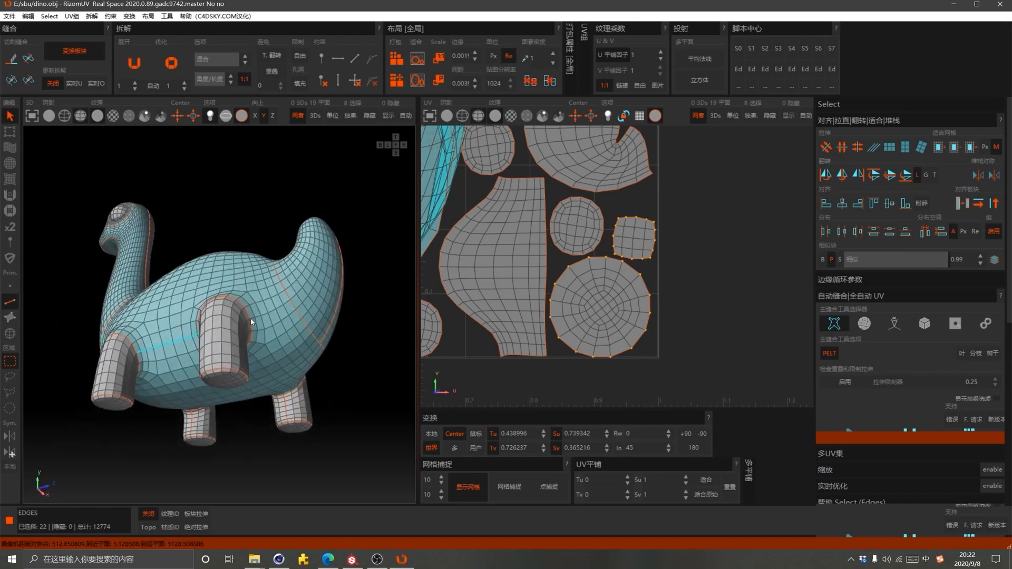
pyautogui.click(285, 304)
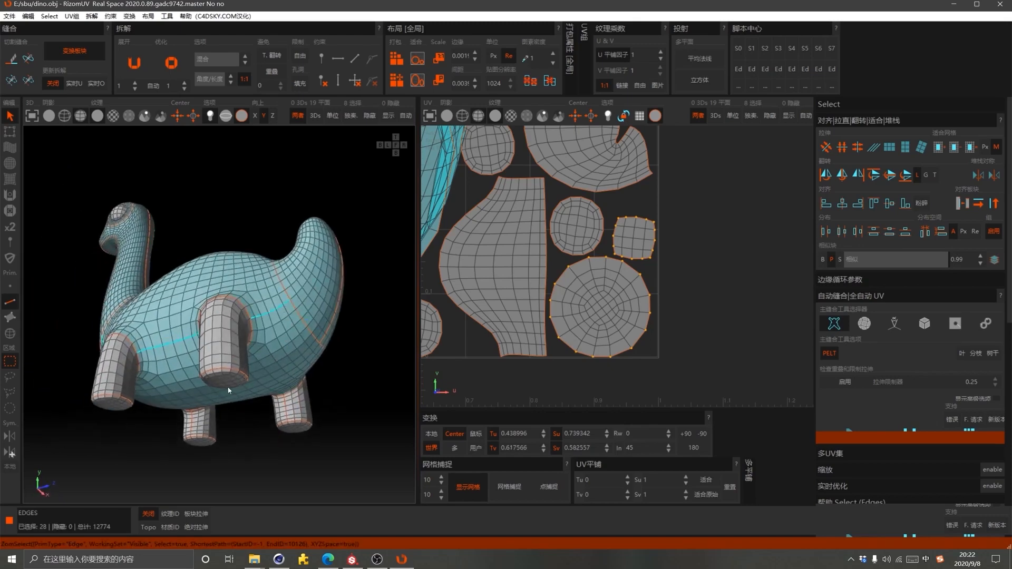
# Add the matching edge paths between the legs and to the tail seam on the opposite side, and cut all selected edges
pyautogui.keyDown('alt'); pyautogui.moveTo(228, 390); pyautogui.dragTo(360, 372); pyautogui.keyUp('alt')
pyautogui.moveTo(399, 375); pyautogui.dragTo(332, 350, button='middle')
pyautogui.click(279, 328)
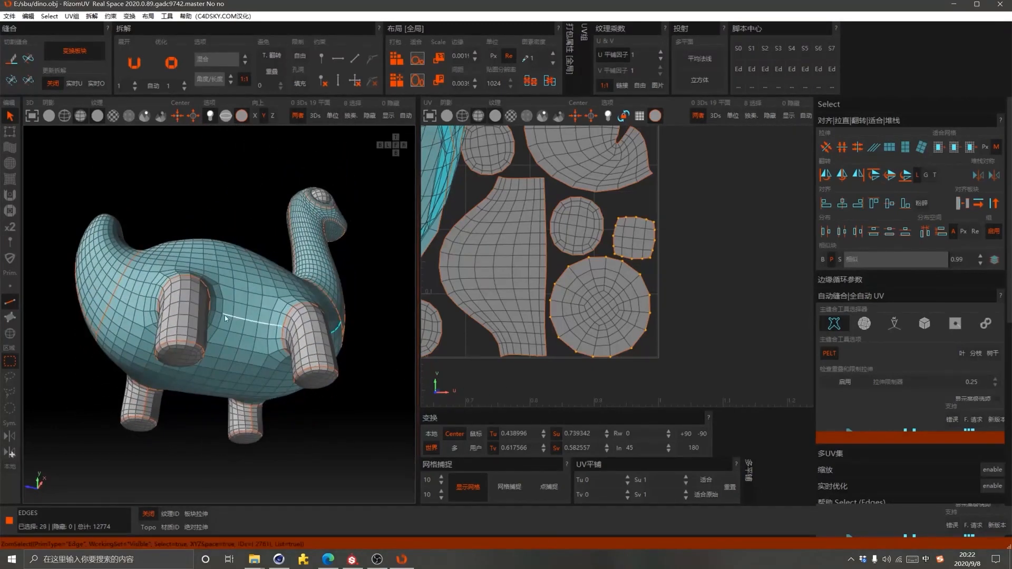
pyautogui.moveTo(212, 349); pyautogui.dragTo(166, 349, button='middle')
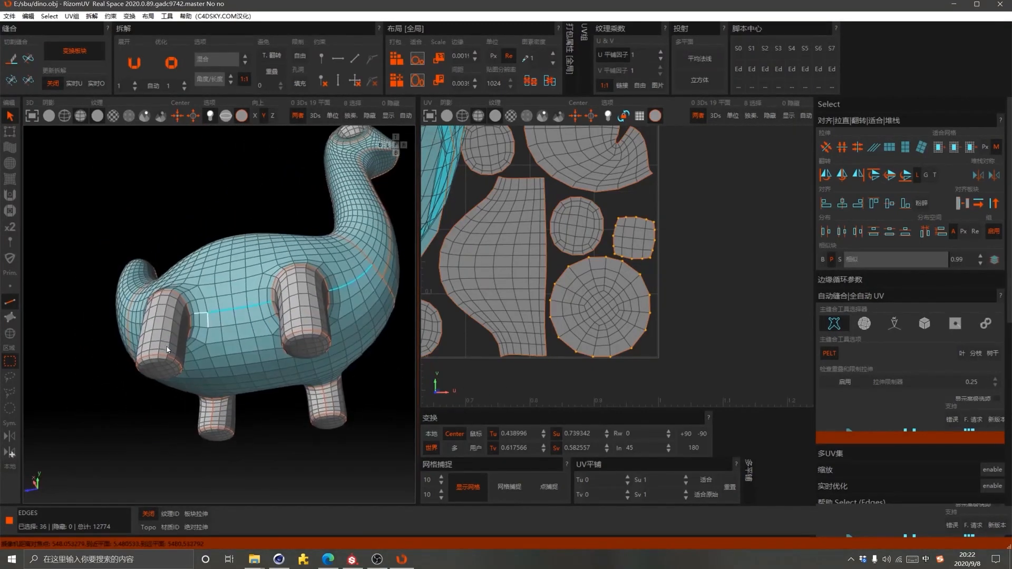
pyautogui.click(192, 315)
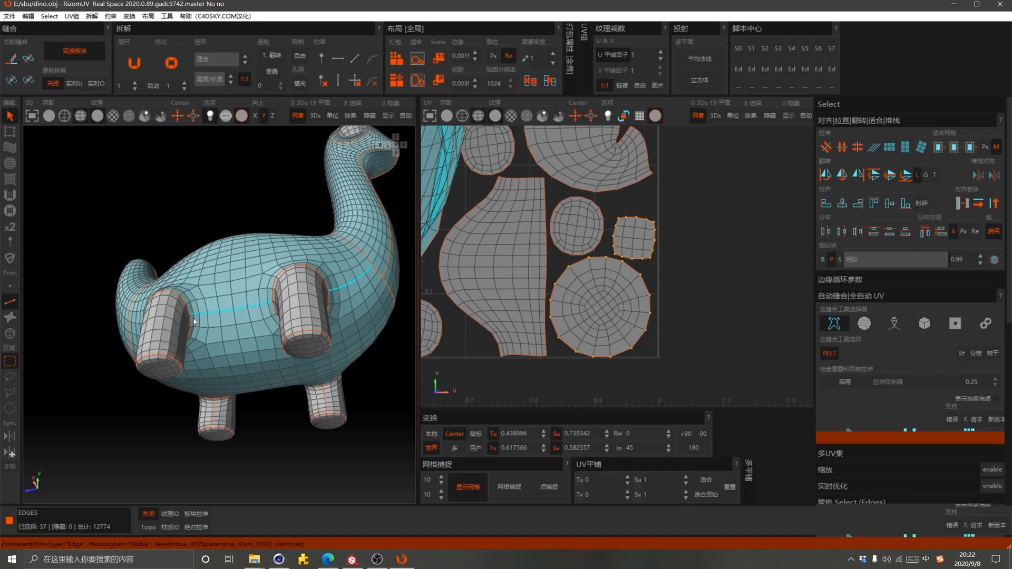
pyautogui.moveTo(194, 318); pyautogui.dragTo(141, 302, button='middle')
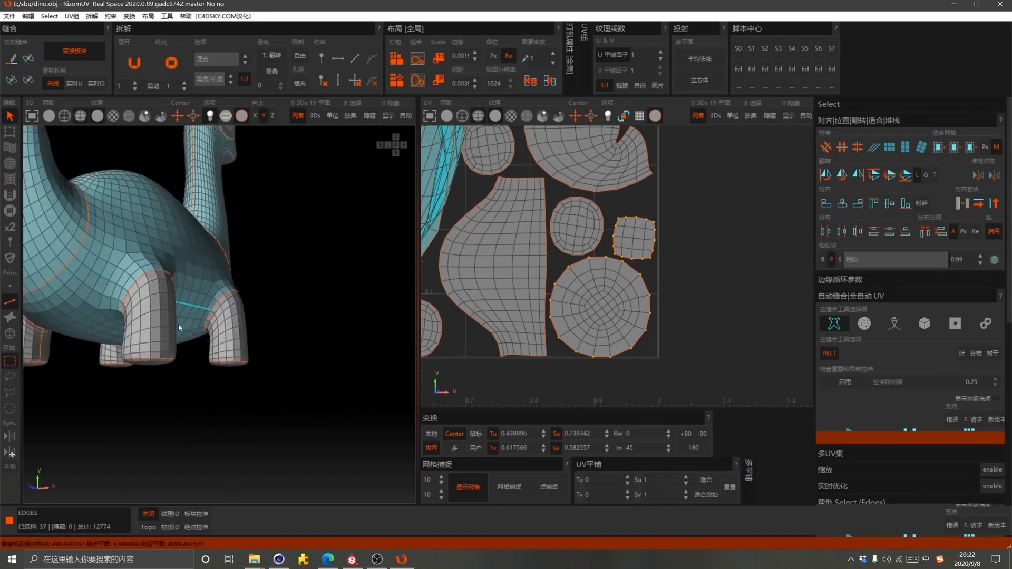
pyautogui.moveTo(179, 324); pyautogui.dragTo(128, 293, button='middle')
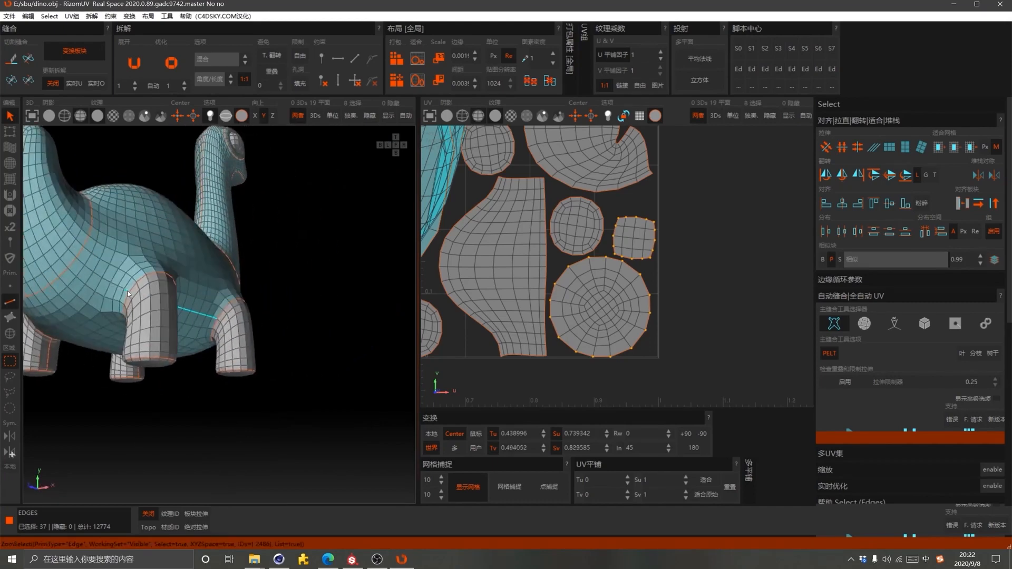
pyautogui.click(84, 268)
pyautogui.moveTo(84, 268); pyautogui.dragTo(238, 379, button='middle')
pyautogui.press('c')
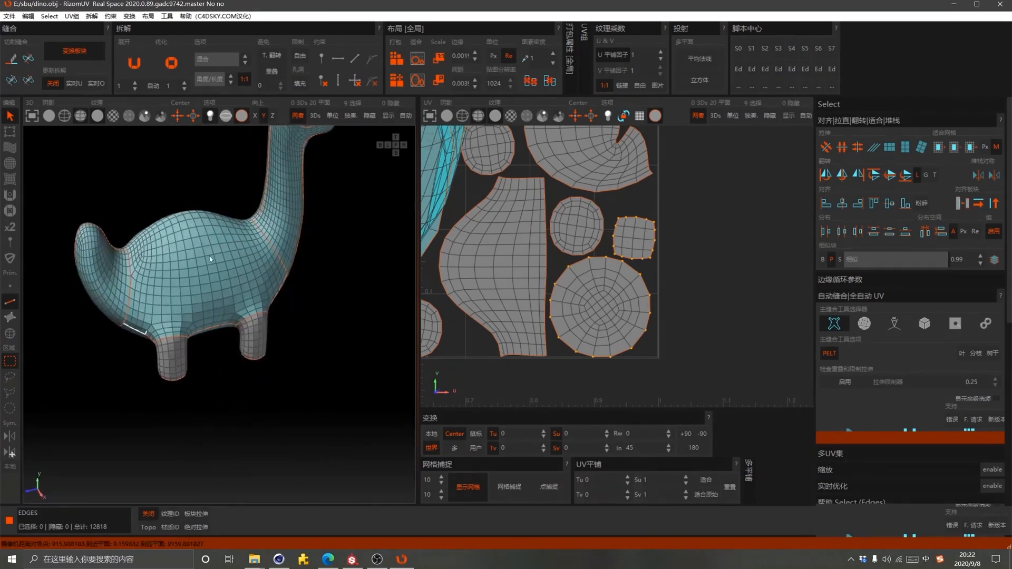
# Select the centre edge line along the back from the neck-base seam to the tail seam and cut it
pyautogui.moveTo(209, 259); pyautogui.dragTo(146, 201, button='middle')
pyautogui.moveTo(168, 238); pyautogui.dragTo(148, 262, button='middle')
pyautogui.scroll(5, 194, 270)
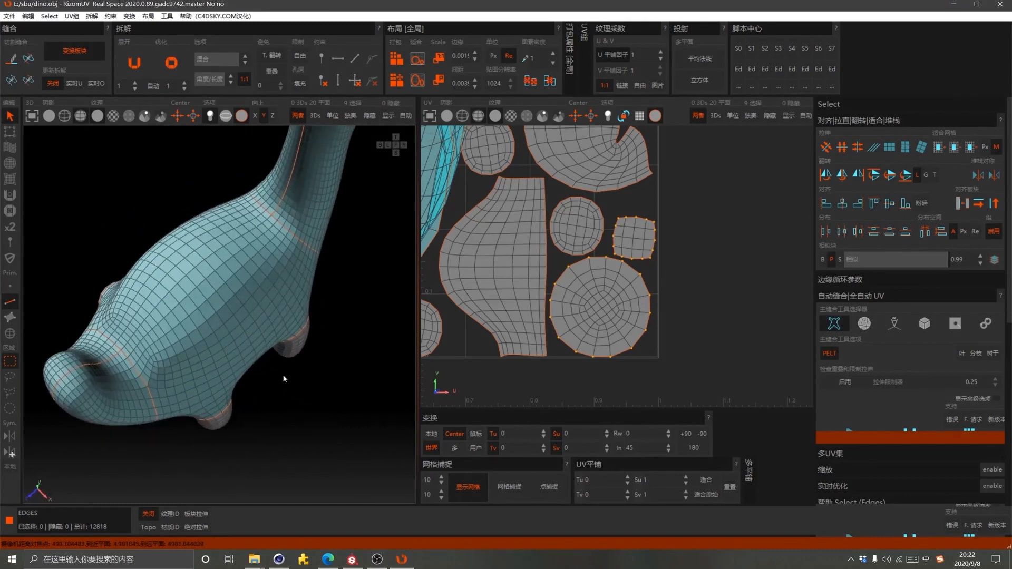
pyautogui.click(269, 221)
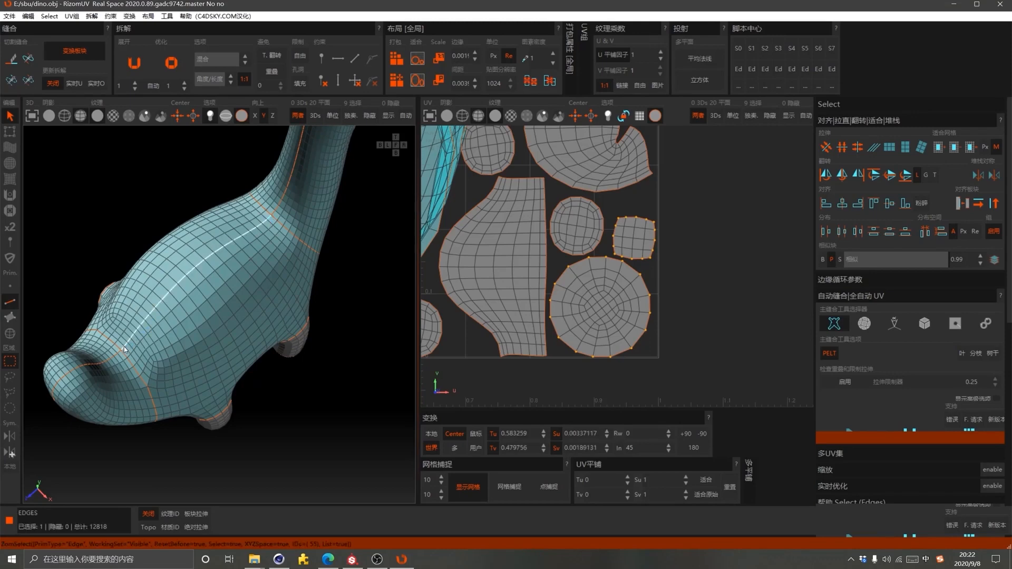
pyautogui.press('c')
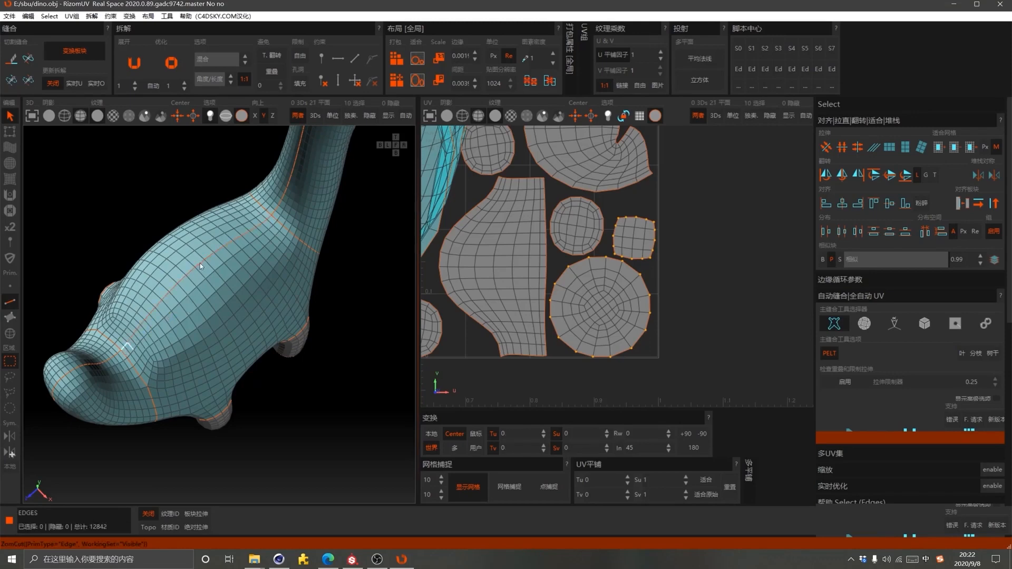
# Unfold all UV islands of the dinosaur and optimize them
pyautogui.click(134, 65)
pyautogui.click(177, 65)
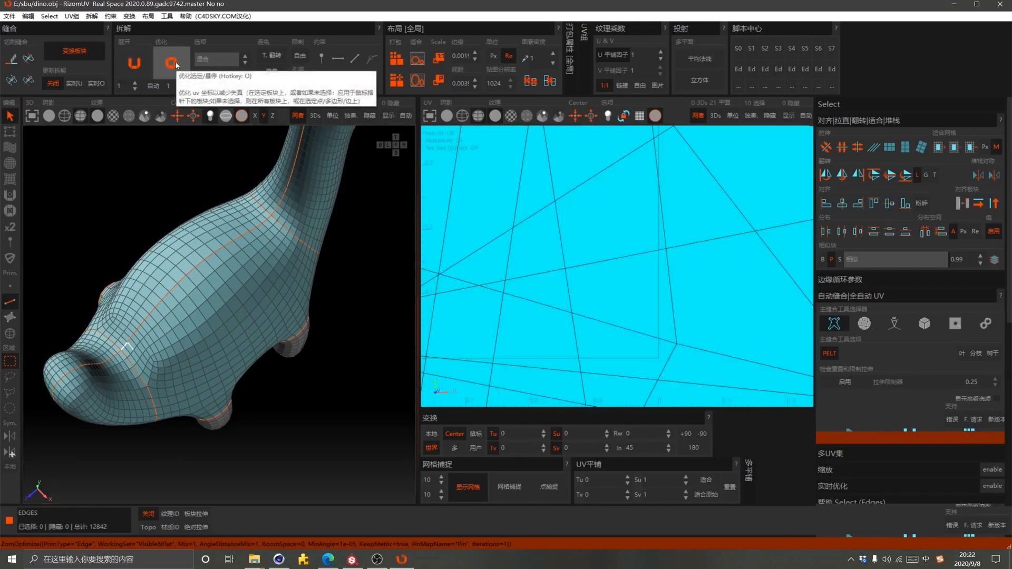
pyautogui.scroll(-2, 579, 276)
pyautogui.scroll(-3, 579, 276)
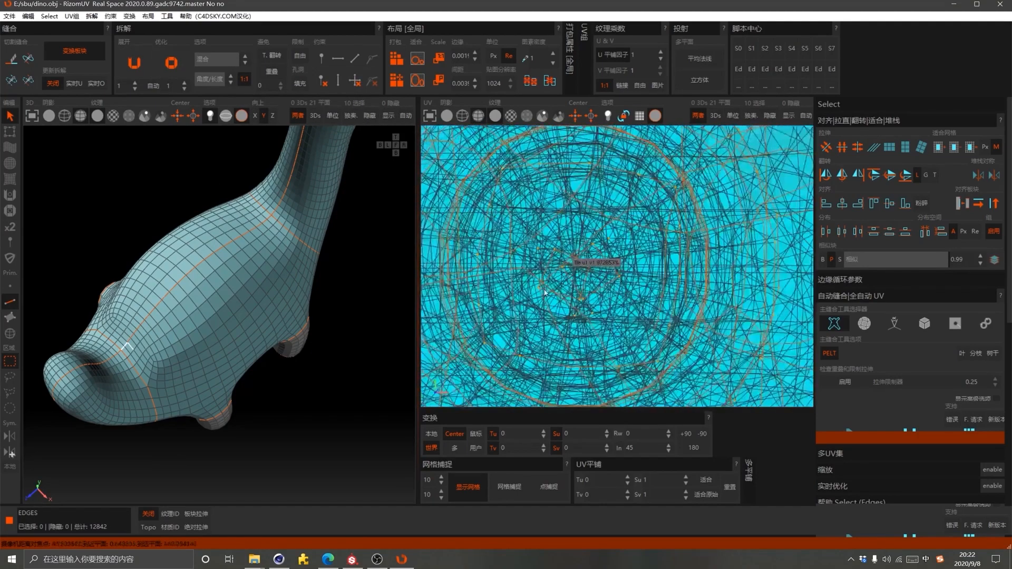
# Display the island stretch colours on the model and optimize all islands again
pyautogui.moveTo(274, 295); pyautogui.dragTo(189, 474, button='middle')
pyautogui.click(196, 513)
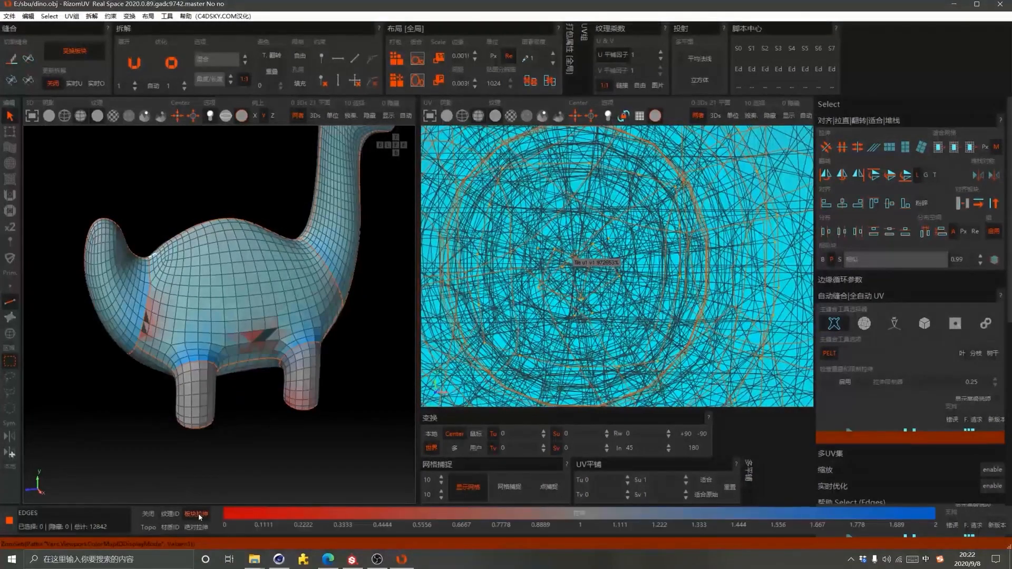
pyautogui.moveTo(211, 369); pyautogui.dragTo(188, 115, button='middle')
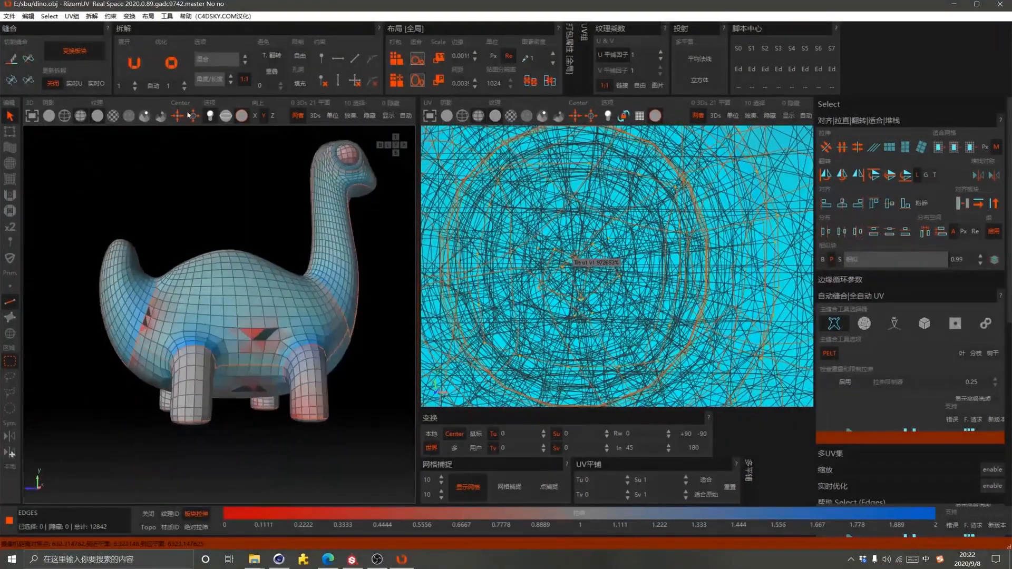
pyautogui.click(173, 65)
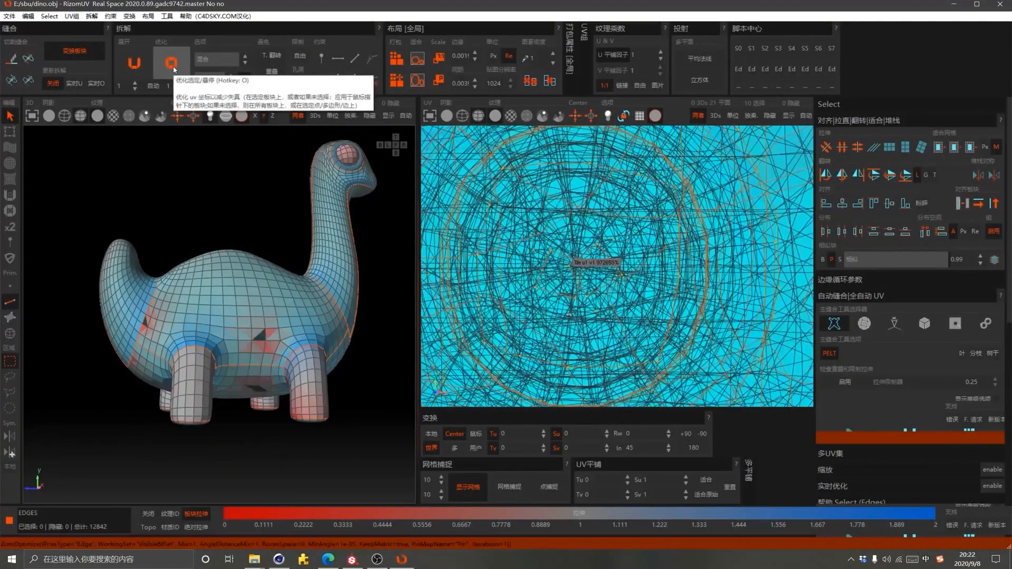
# Optimize the body island around the leg seams on each side to reduce its stretched polygons
pyautogui.scroll(5, 267, 369)
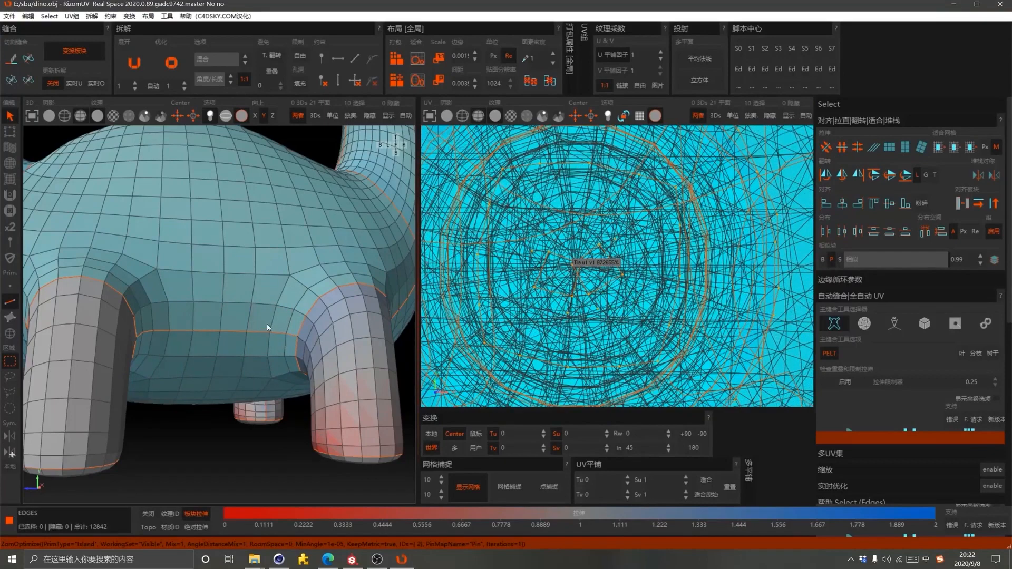
pyautogui.scroll(-5, 264, 323)
pyautogui.moveTo(184, 319); pyautogui.dragTo(335, 343, button='middle')
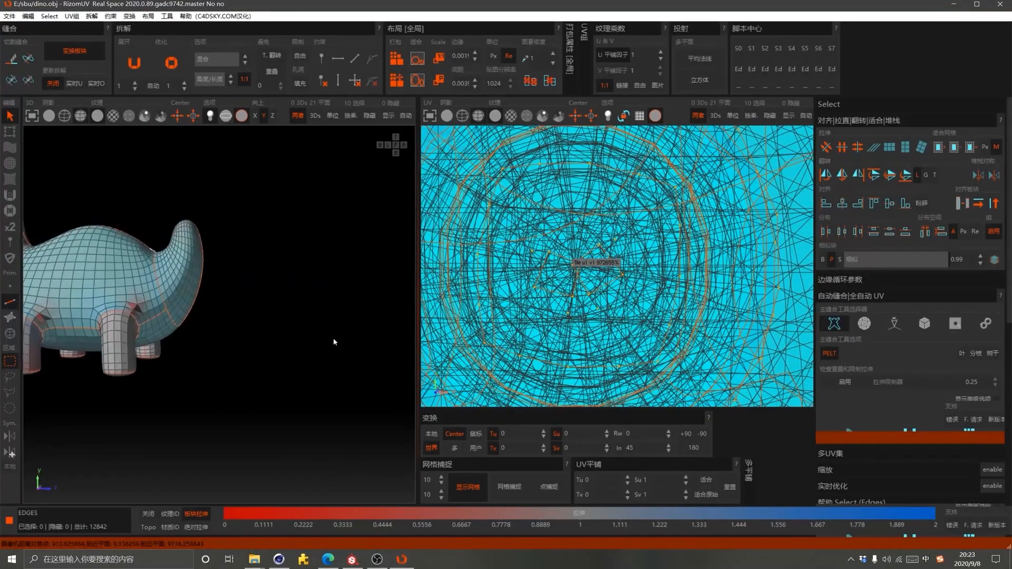
pyautogui.scroll(3, 226, 340)
pyautogui.scroll(-4, 245, 338)
pyautogui.scroll(7, 181, 333)
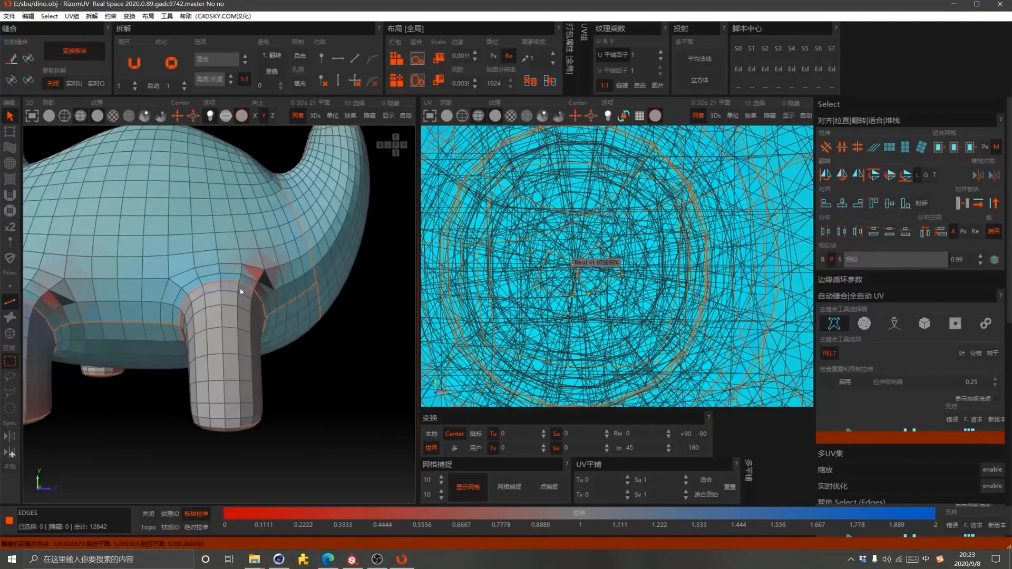
pyautogui.press('o')
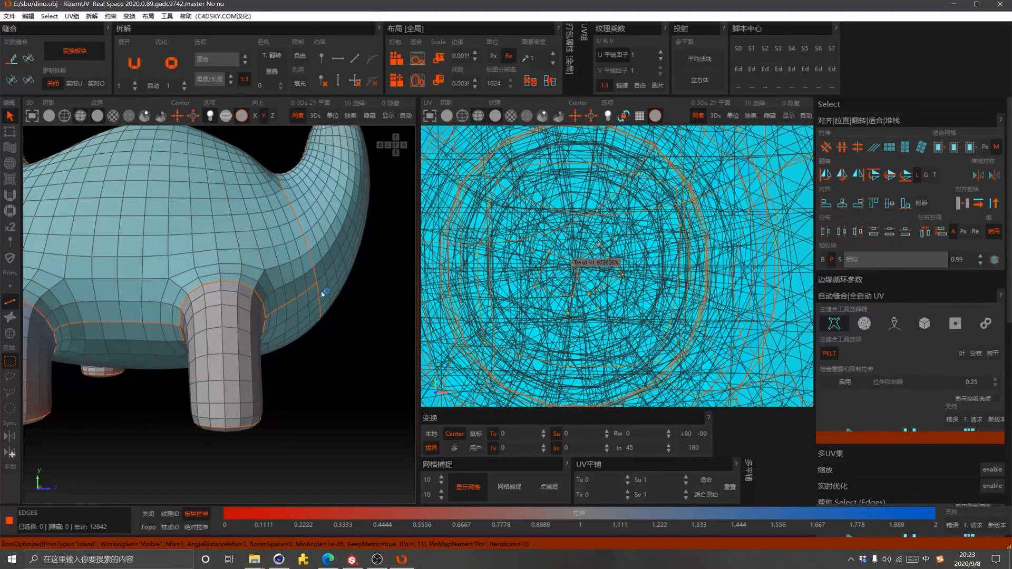
# Optimize the UV island of the head and neck around the eye socket
pyautogui.scroll(-3, 323, 293)
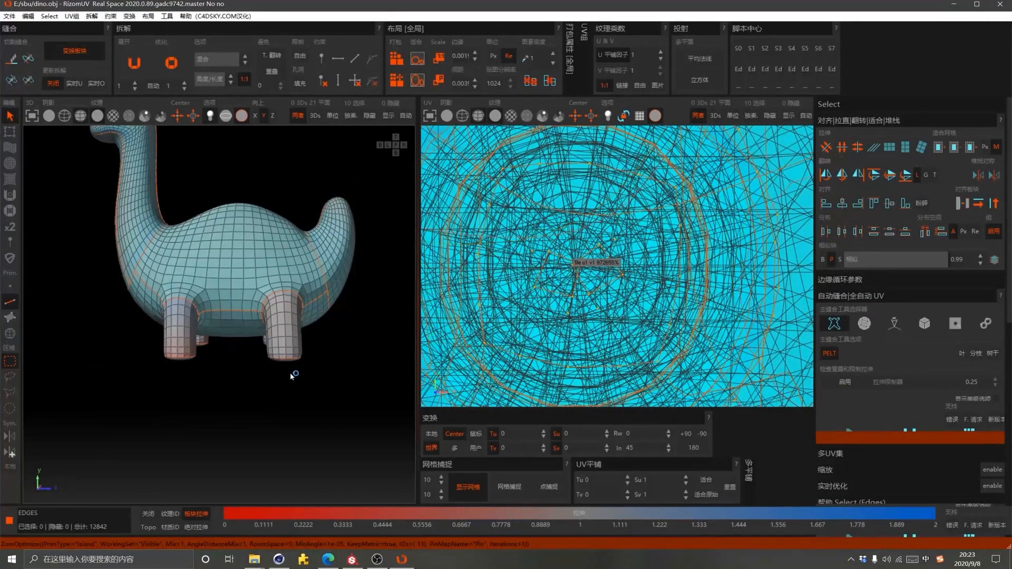
pyautogui.scroll(-3, 290, 375)
pyautogui.scroll(3, 174, 211)
pyautogui.scroll(4, 227, 264)
pyautogui.press('o')
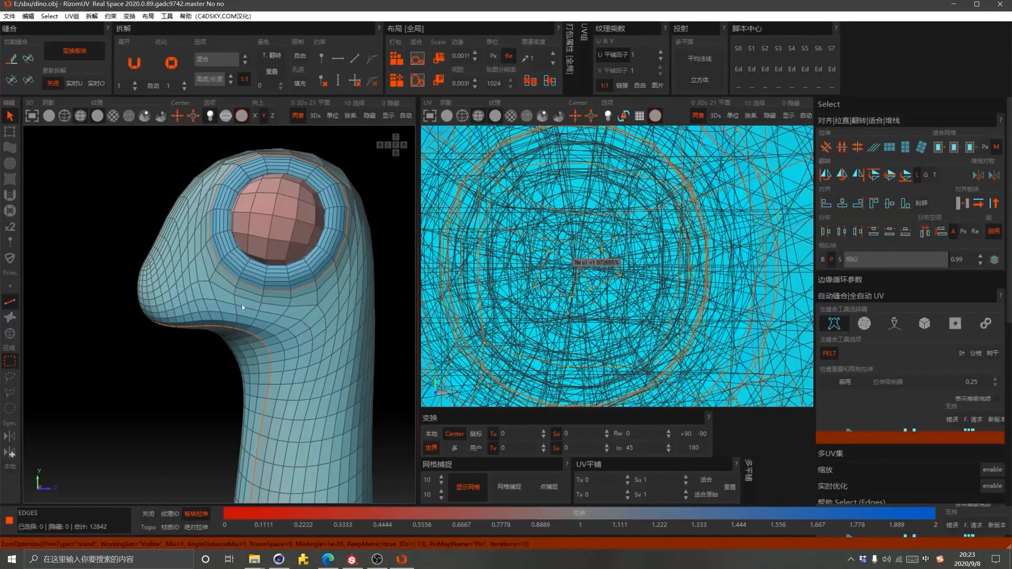
# Optimize all UV islands several more times and check the remaining stretch on the head, body and legs
pyautogui.moveTo(213, 343); pyautogui.dragTo(140, 306, button='middle')
pyautogui.click(173, 64)
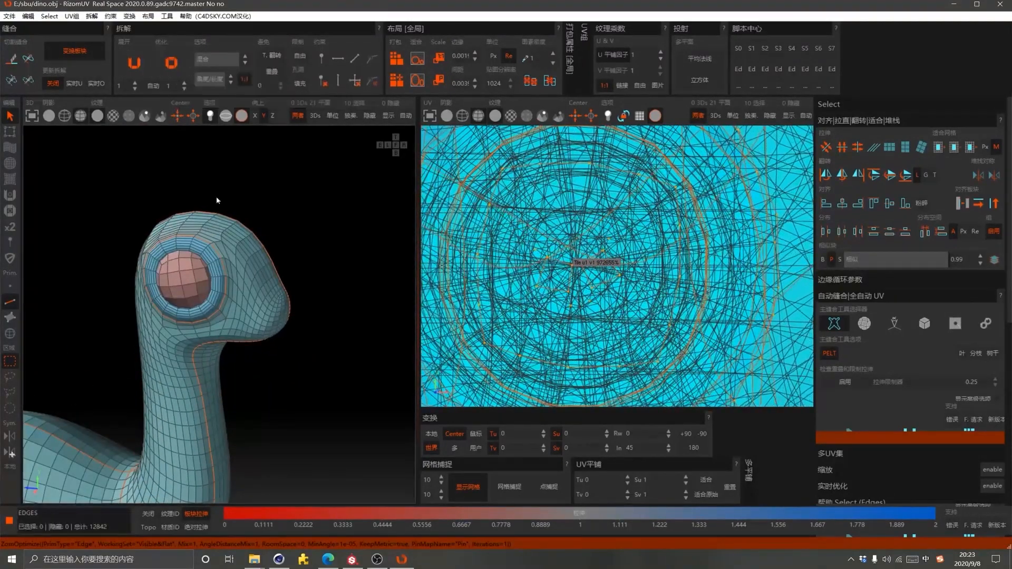
pyautogui.press('o')
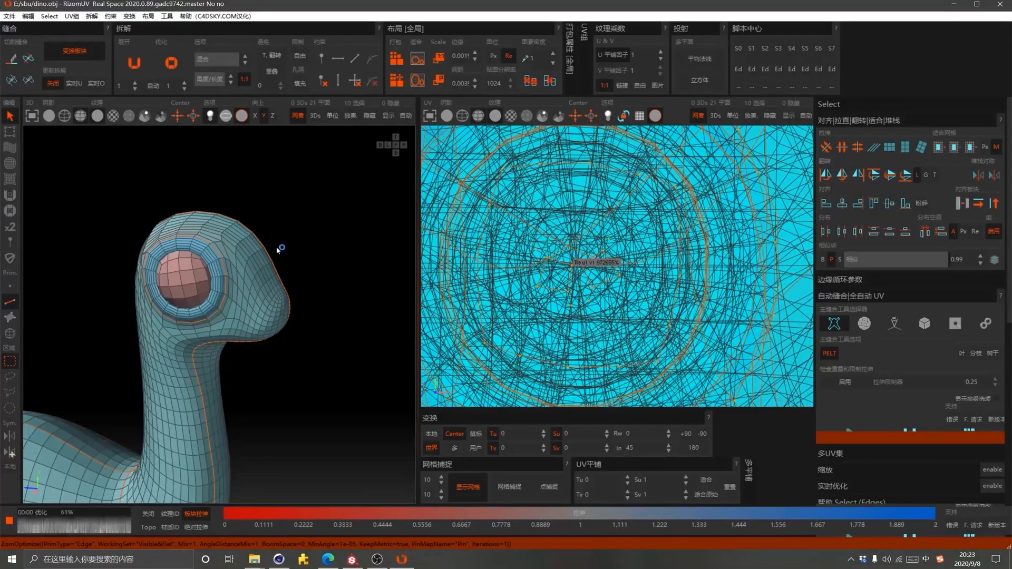
pyautogui.press('o')
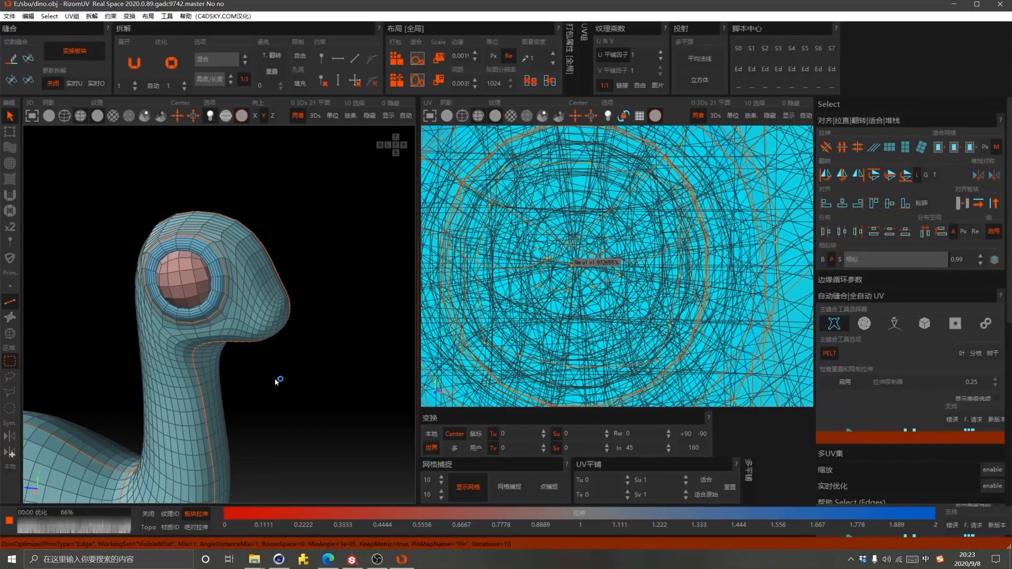
pyautogui.scroll(-5, 274, 378)
pyautogui.scroll(5, 237, 354)
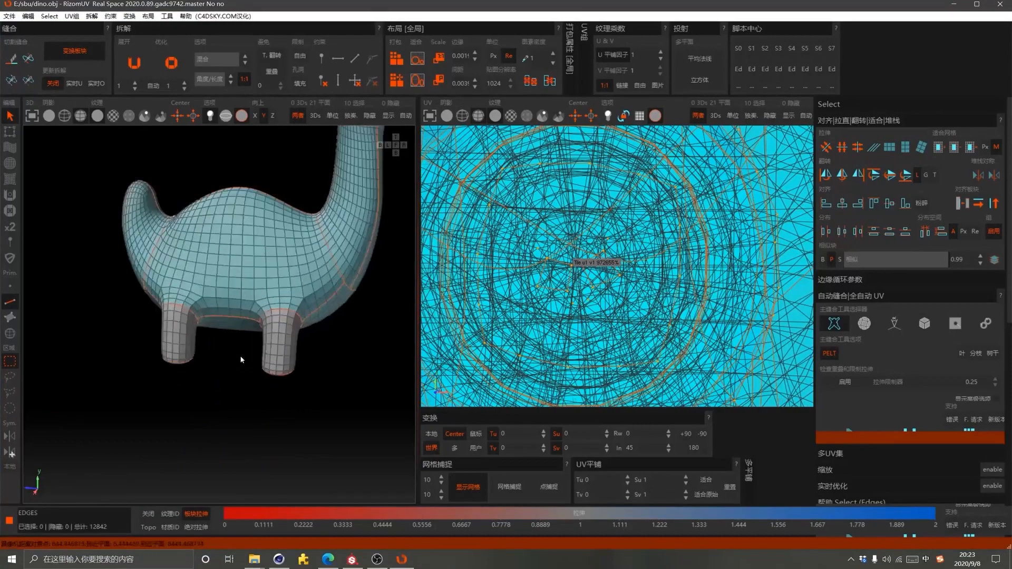
pyautogui.keyDown('alt'); pyautogui.moveTo(240, 339); pyautogui.dragTo(142, 241); pyautogui.keyUp('alt')
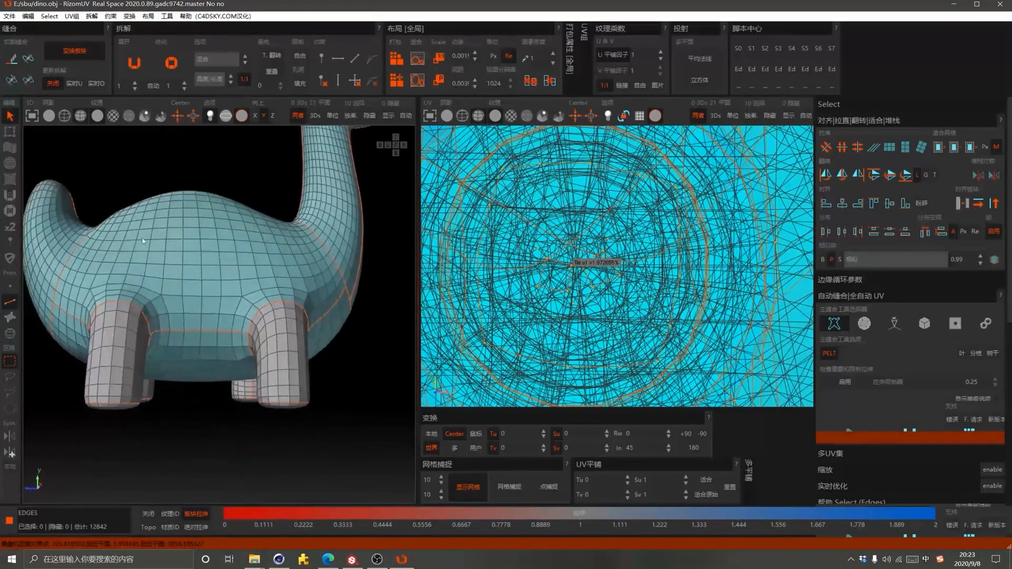
# Try to pack all UV islands and fit them to the UV tile, first without a selection and again with every edge selected
pyautogui.click(397, 60)
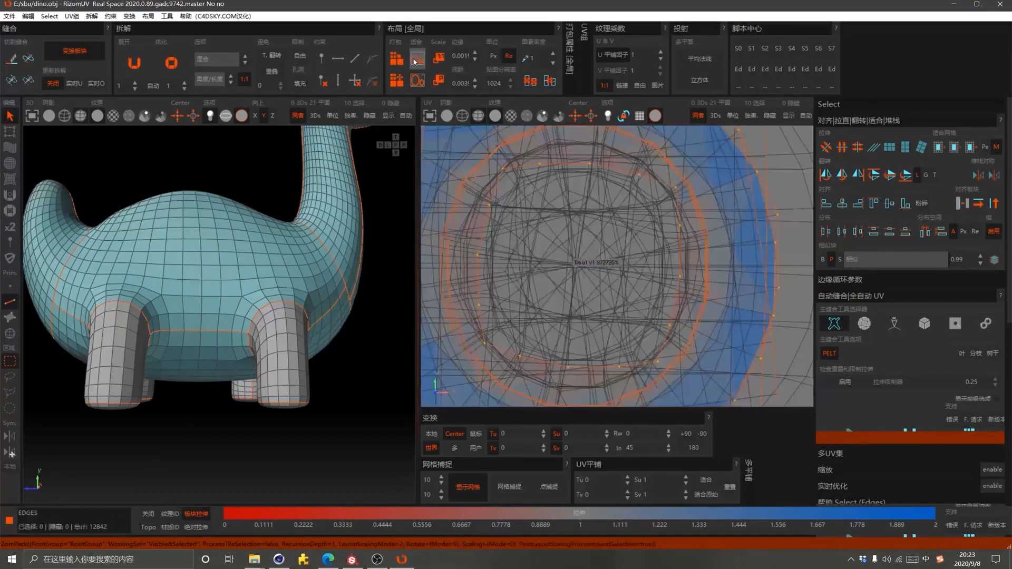
pyautogui.scroll(-6, 644, 226)
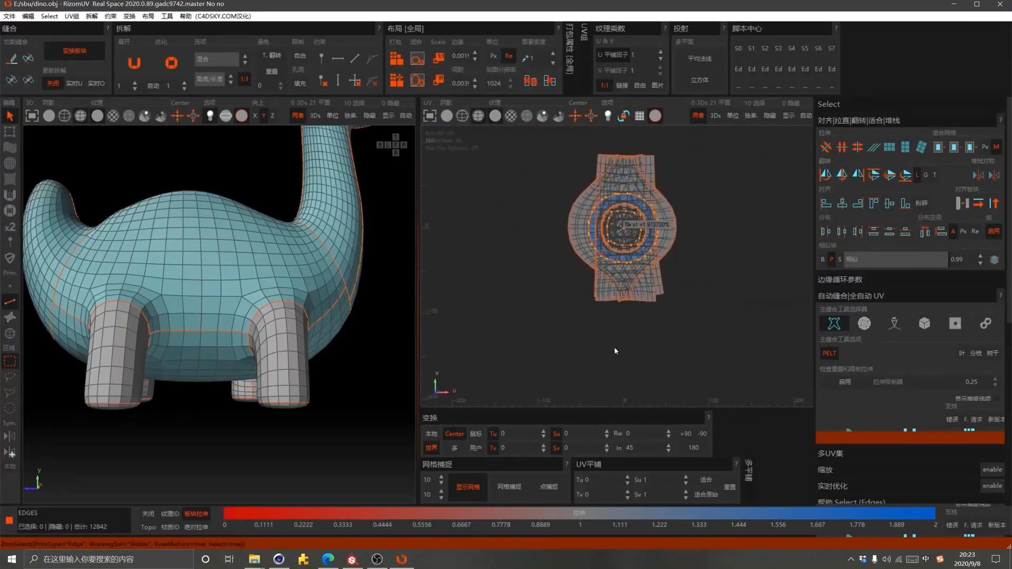
pyautogui.hotkey('ctrl', 'a')
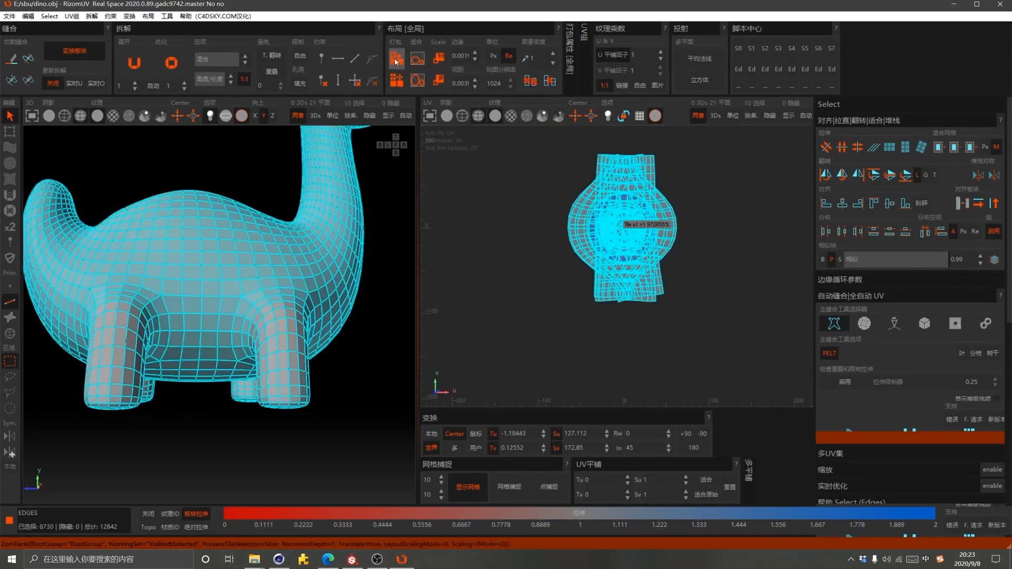
pyautogui.click(419, 59)
pyautogui.click(714, 296)
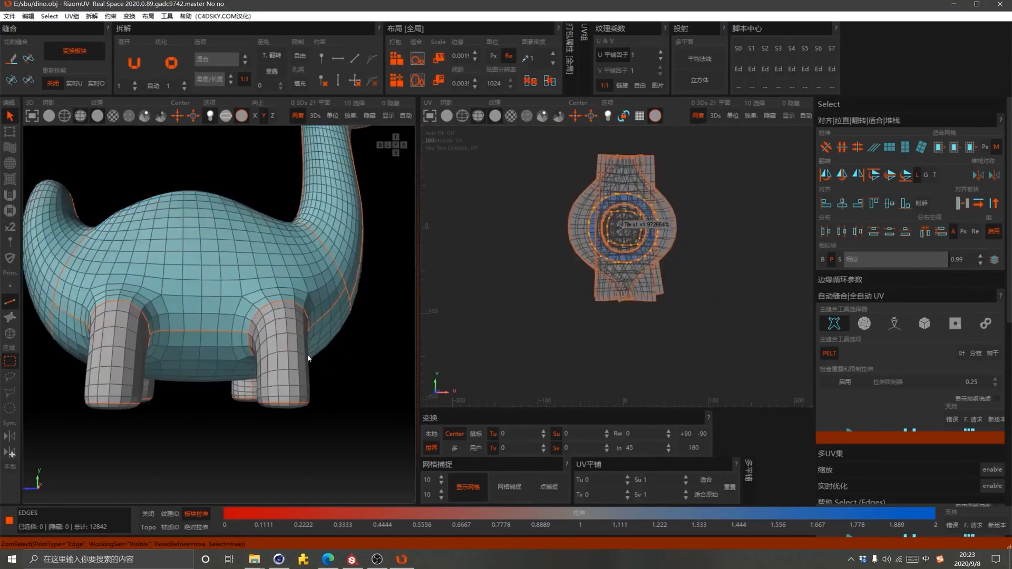
# Switch to island selection and optimize the UV islands of all four legs
pyautogui.moveTo(342, 264); pyautogui.dragTo(335, 379, button='middle')
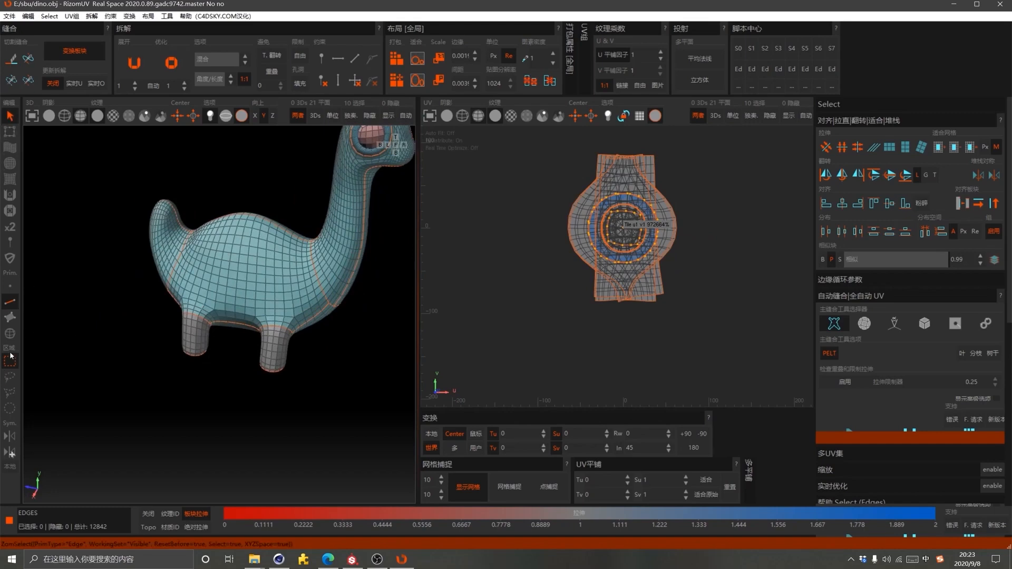
pyautogui.click(10, 334)
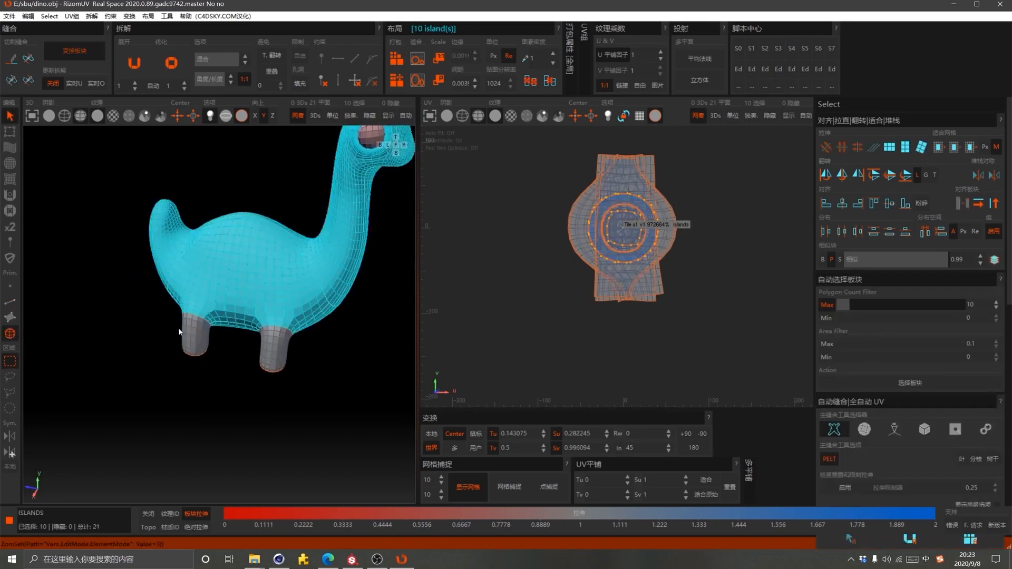
pyautogui.click(199, 335)
pyautogui.keyDown('shift'); pyautogui.click(280, 344); pyautogui.keyUp('shift')
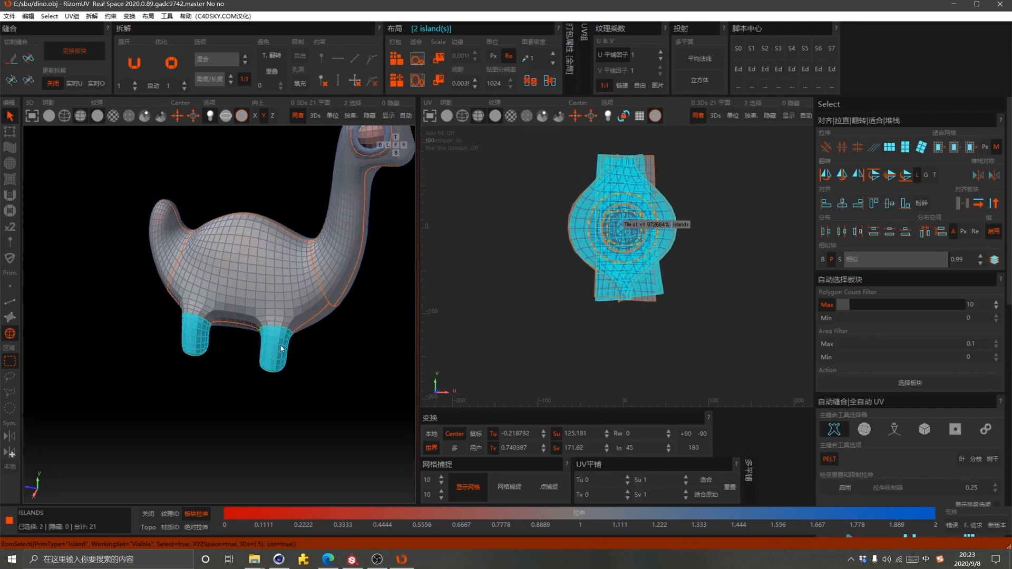
pyautogui.moveTo(192, 384); pyautogui.dragTo(264, 346, button='middle')
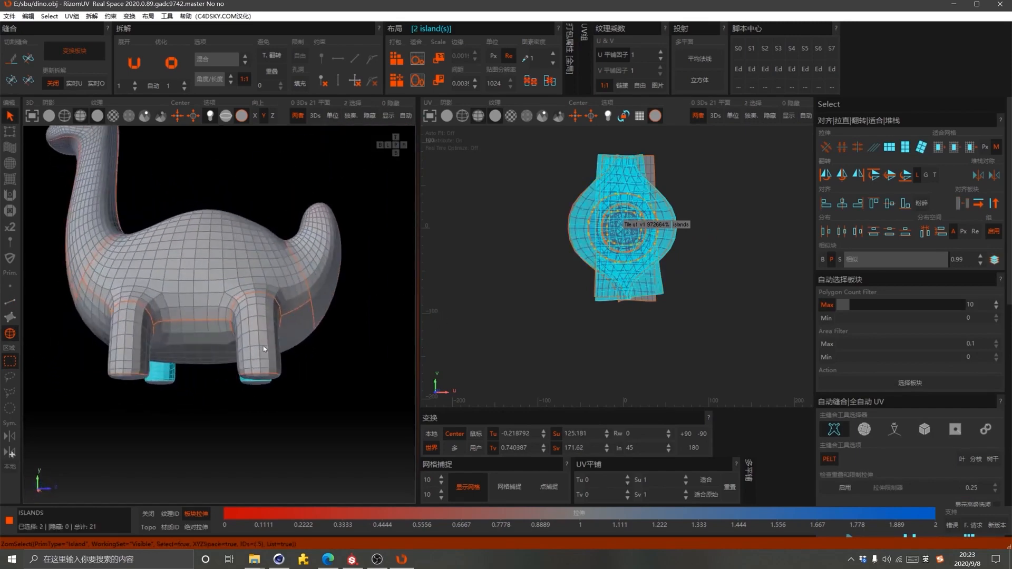
pyautogui.keyDown('shift'); pyautogui.click(261, 347); pyautogui.keyUp('shift')
pyautogui.keyDown('shift'); pyautogui.click(130, 340); pyautogui.keyUp('shift')
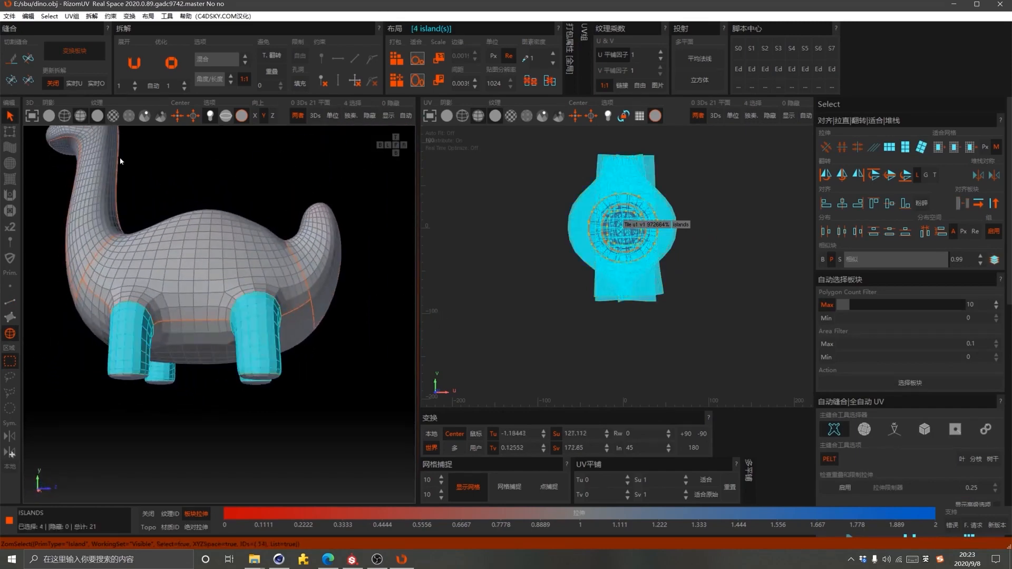
pyautogui.click(172, 65)
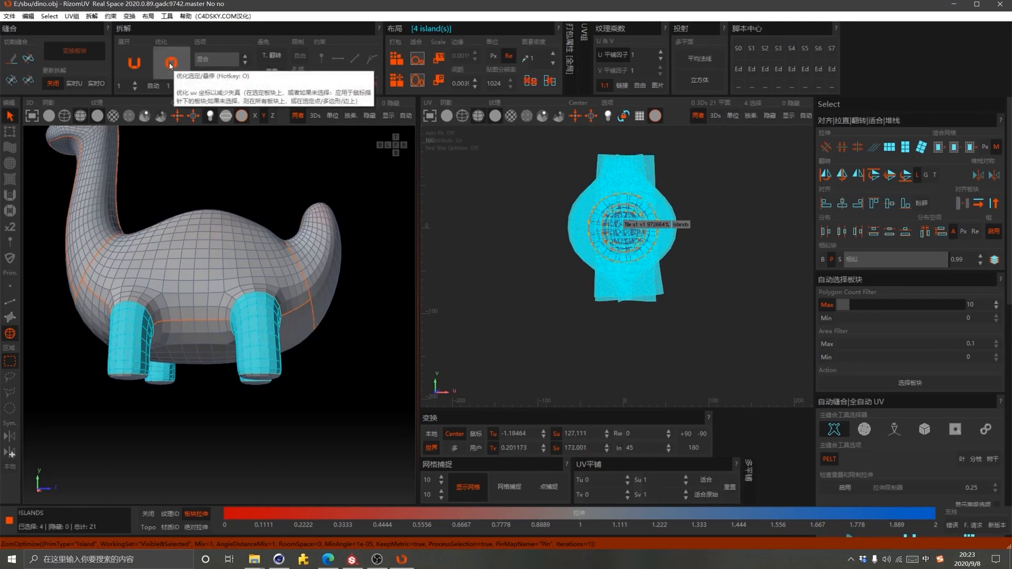
# Optimize the four round UV islands of the foot soles
pyautogui.moveTo(190, 337); pyautogui.dragTo(231, 240, button='middle')
pyautogui.click(238, 208)
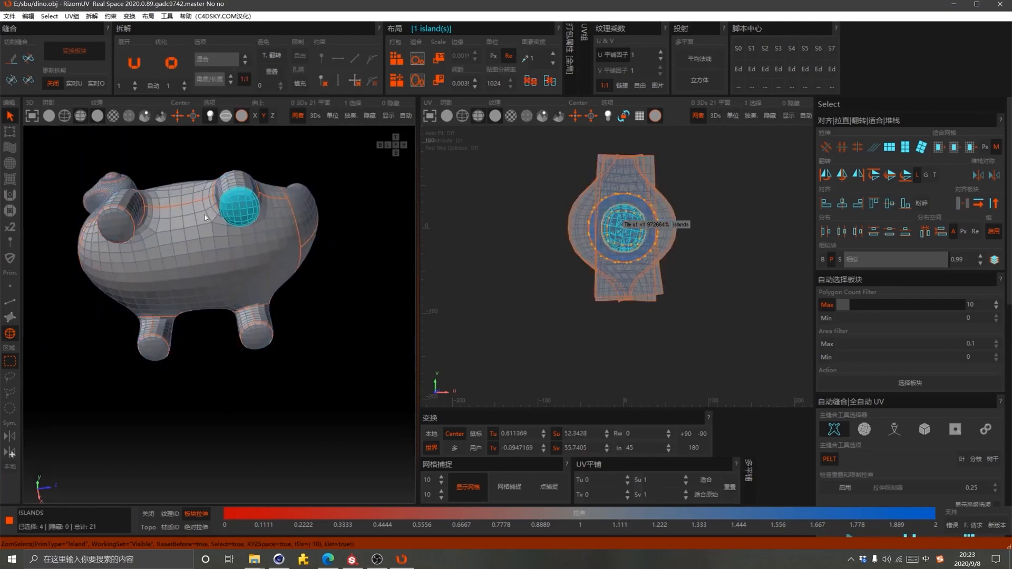
pyautogui.keyDown('shift'); pyautogui.click(117, 232); pyautogui.keyUp('shift')
pyautogui.keyDown('shift'); pyautogui.click(154, 349); pyautogui.keyUp('shift')
pyautogui.keyDown('shift'); pyautogui.click(256, 336); pyautogui.keyUp('shift')
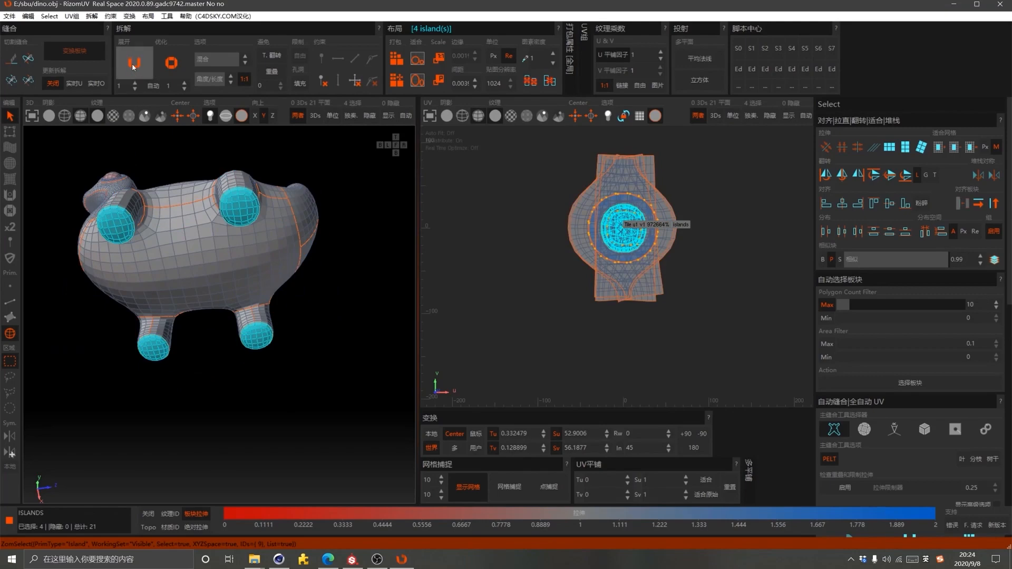
pyautogui.click(172, 64)
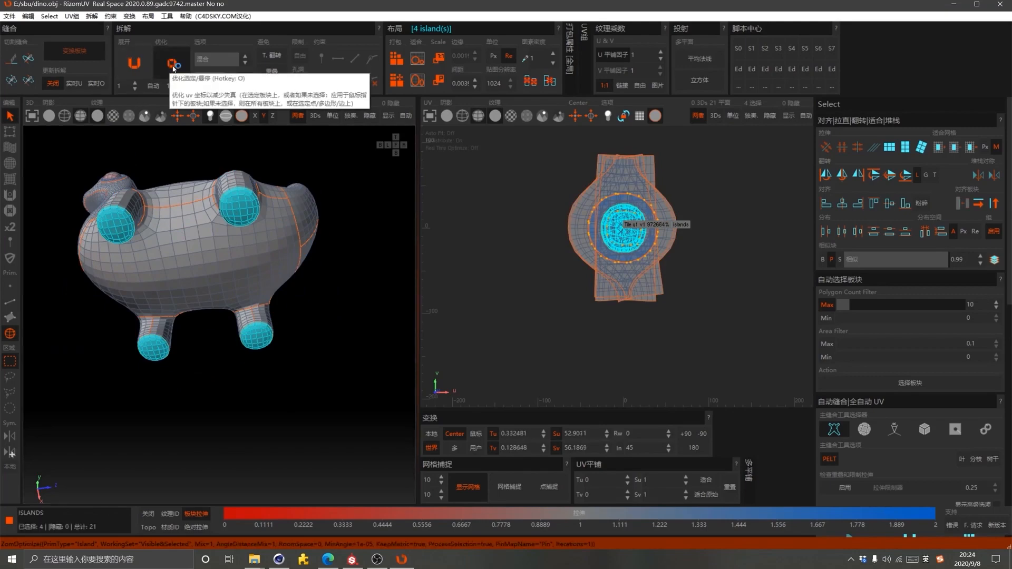
# Select every UV island of the model and pack them into the UV tile
pyautogui.moveTo(287, 280); pyautogui.dragTo(251, 371, button='middle')
pyautogui.click(285, 400)
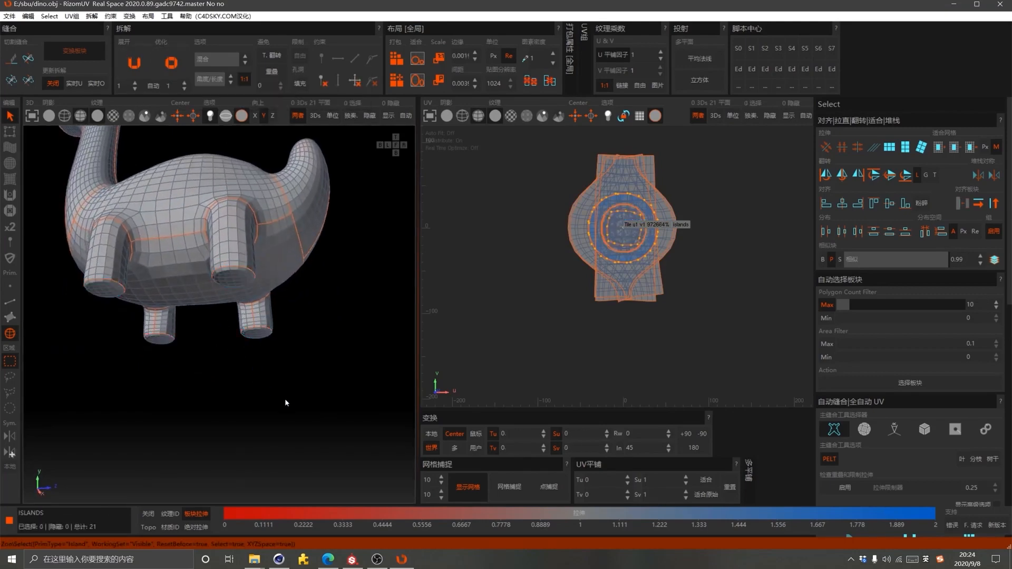
pyautogui.hotkey('ctrl', 'a')
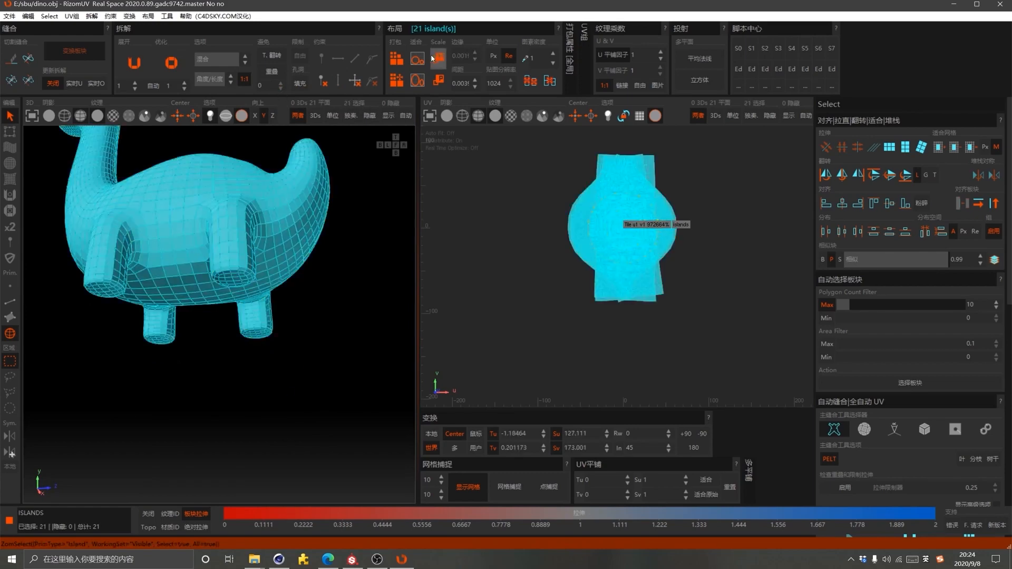
pyautogui.click(396, 58)
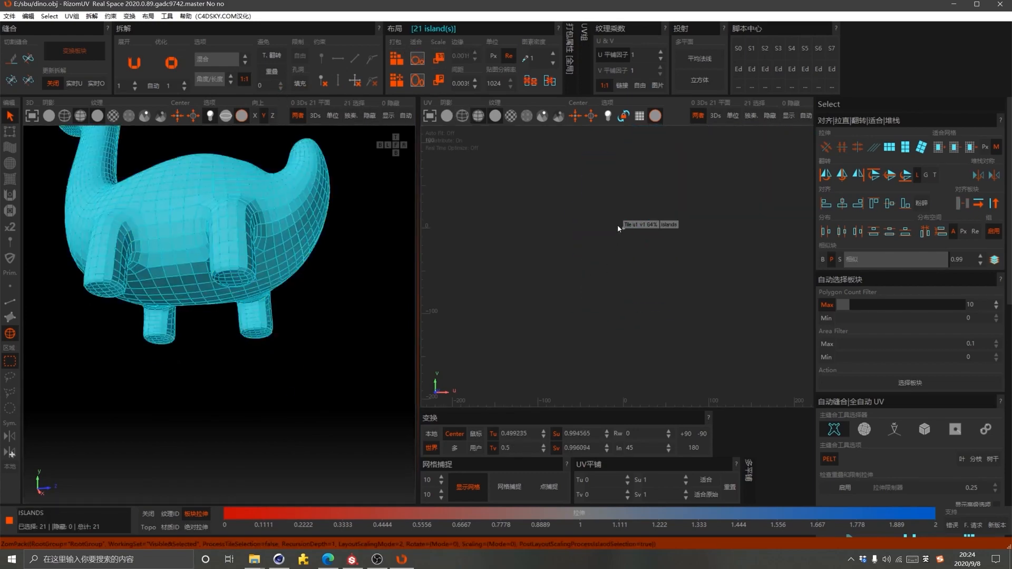
pyautogui.scroll(5, 617, 224)
pyautogui.scroll(5, 604, 226)
pyautogui.click(659, 322)
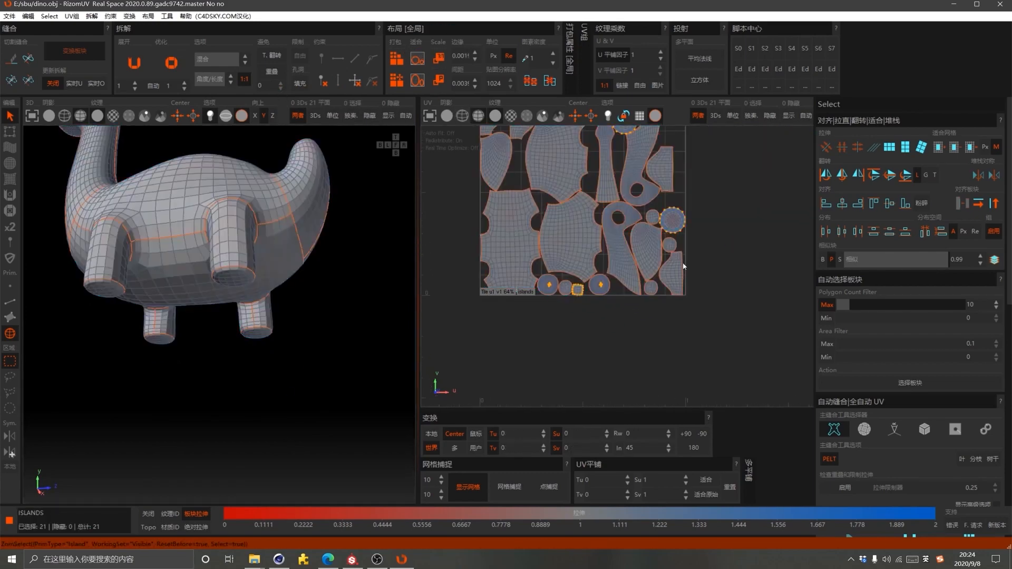
# Examine the packed body, head, tail and foot islands up close for remaining stretch
pyautogui.scroll(3, 659, 322)
pyautogui.scroll(-3, 710, 234)
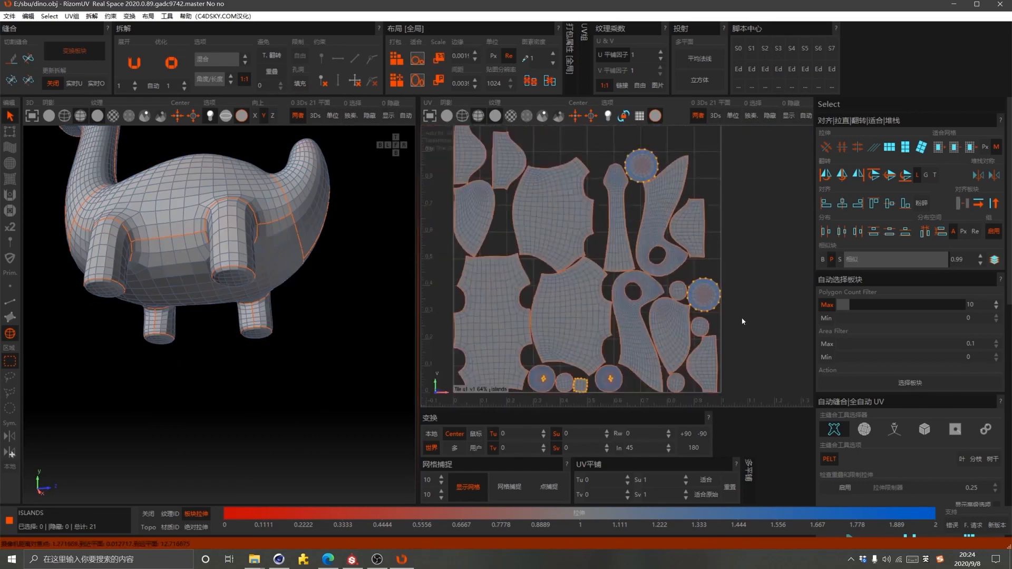
pyautogui.scroll(3, 527, 196)
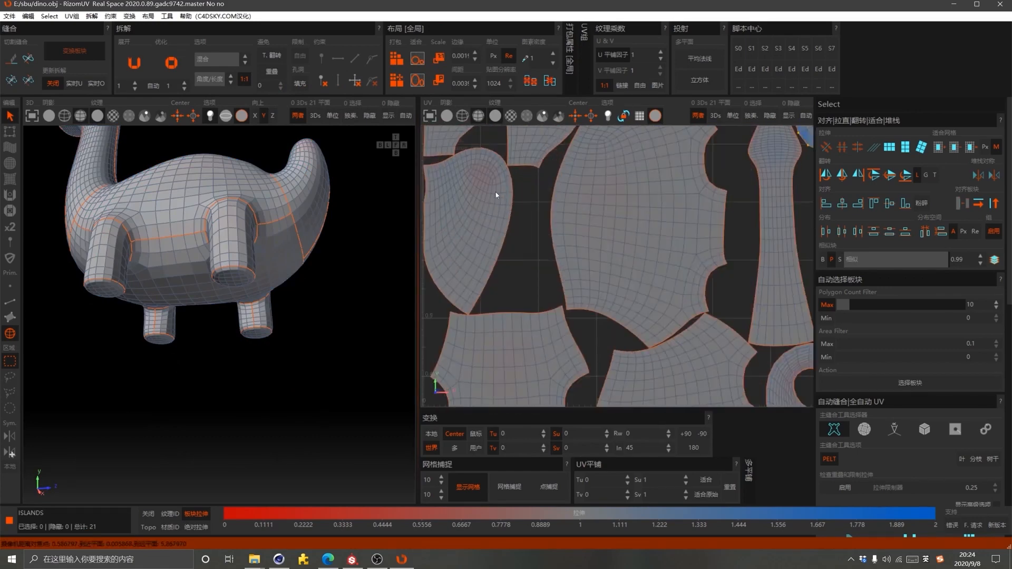
pyautogui.scroll(-4, 496, 196)
pyautogui.scroll(2, 711, 305)
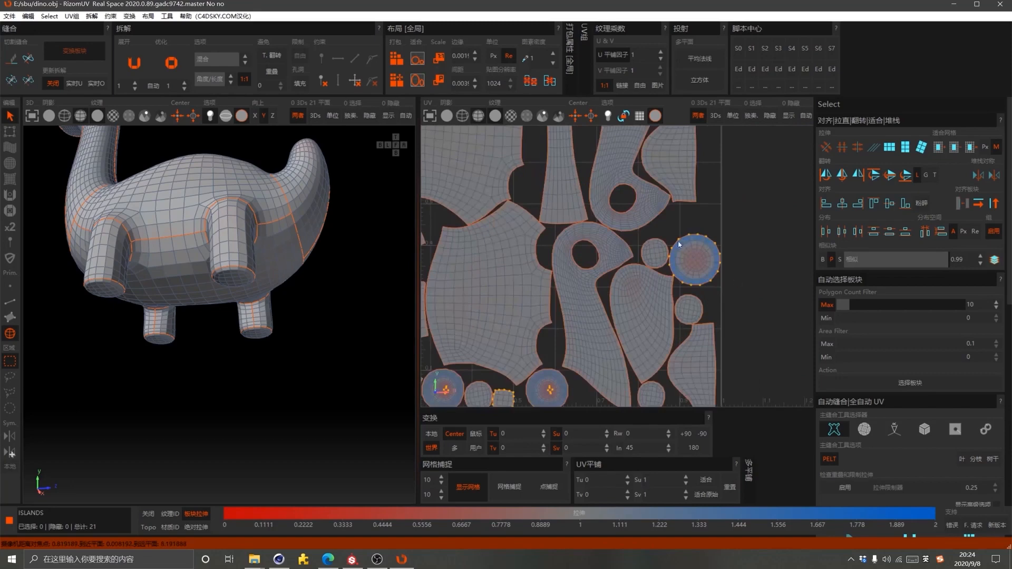
pyautogui.scroll(5, 634, 232)
pyautogui.scroll(-2, 594, 268)
pyautogui.scroll(3, 569, 240)
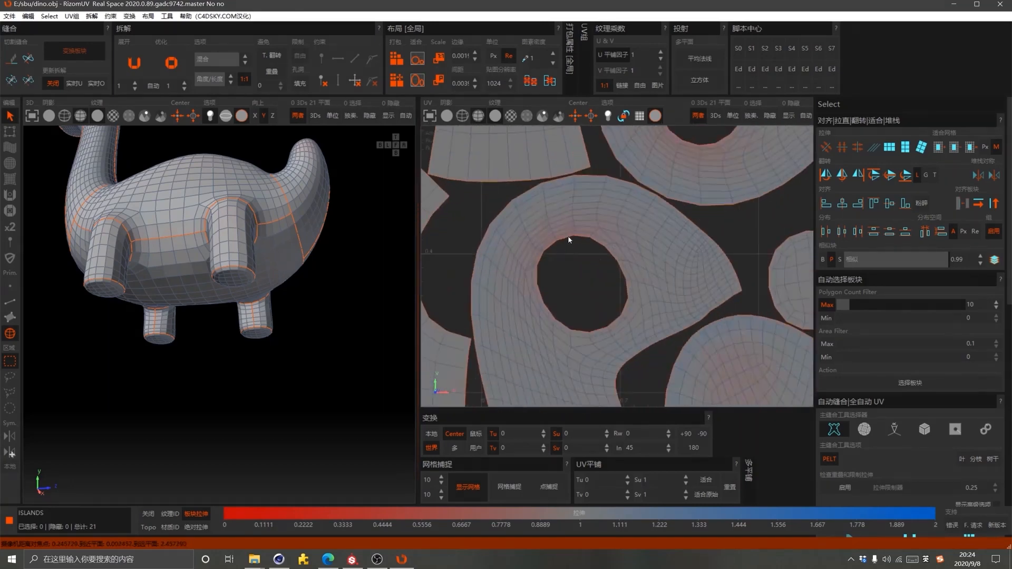
pyautogui.scroll(-6, 576, 253)
pyautogui.scroll(4, 551, 227)
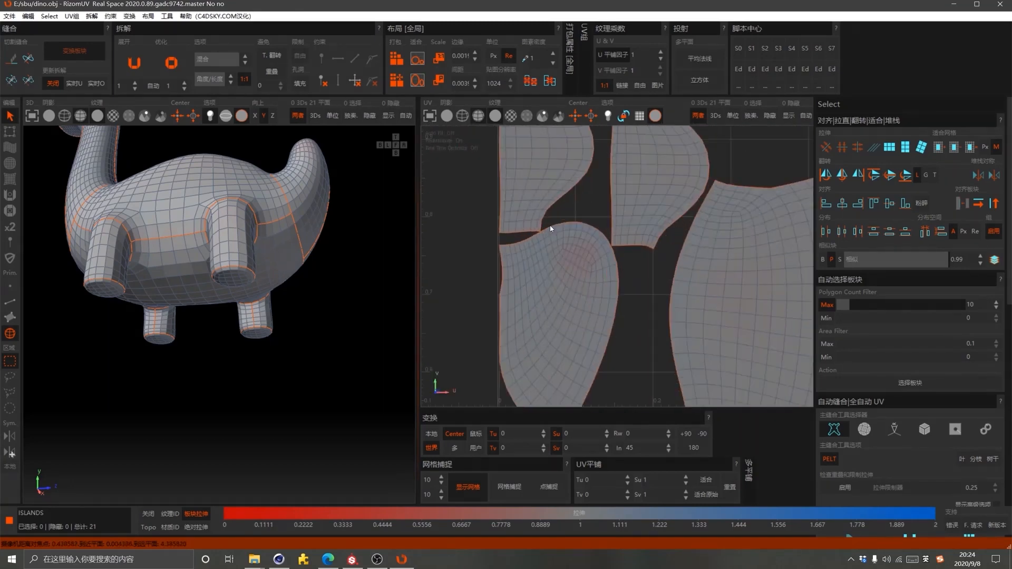
# Optimize the UV island on one side of the tail and pack only that island
pyautogui.click(565, 284)
pyautogui.moveTo(303, 264); pyautogui.dragTo(286, 278, button='middle')
pyautogui.click(170, 63)
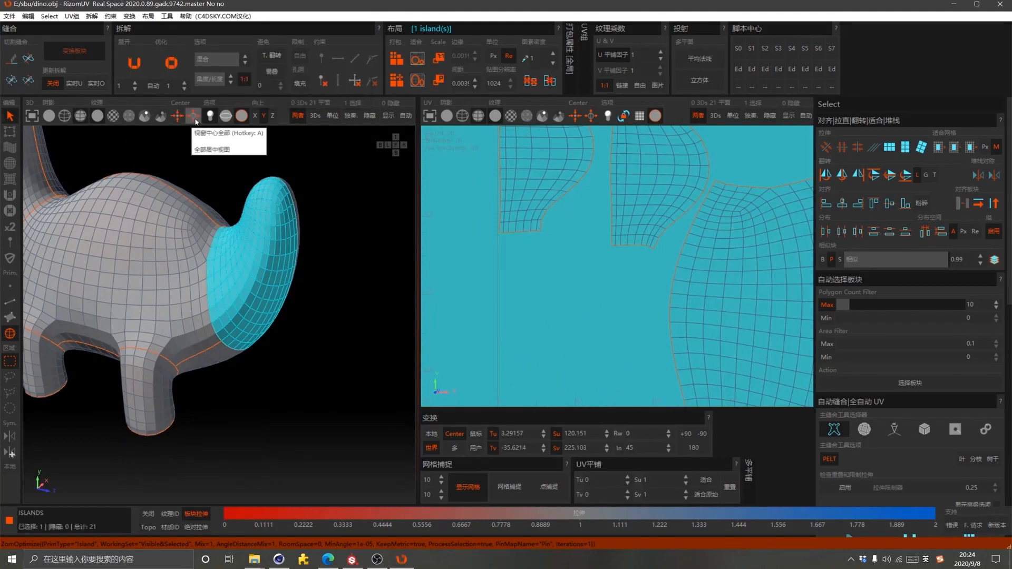
pyautogui.click(397, 60)
pyautogui.scroll(-5, 474, 190)
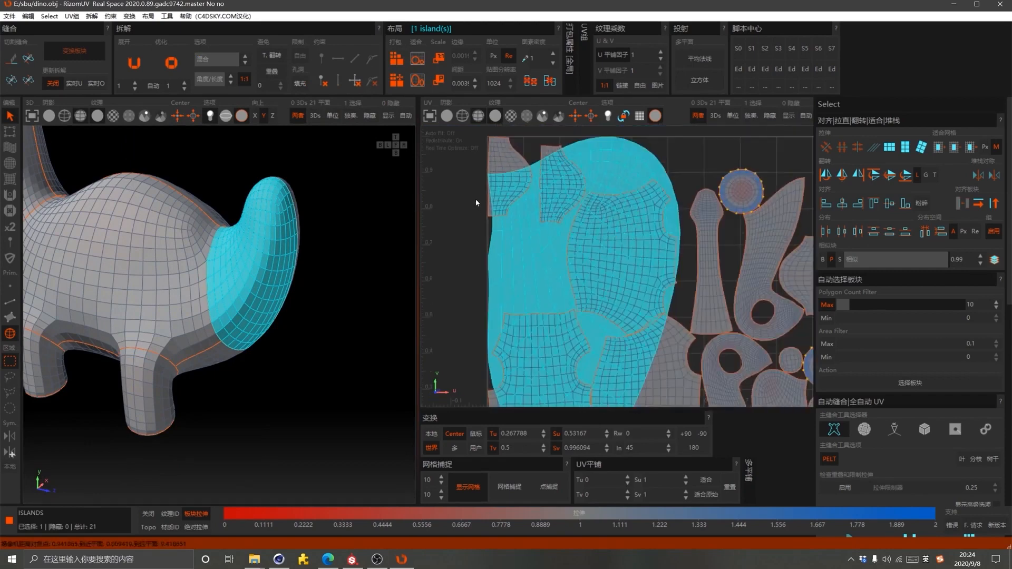
# Cut the head and neck island along the edge loop across the snout, and unfold and optimize the islands
pyautogui.scroll(5, 597, 282)
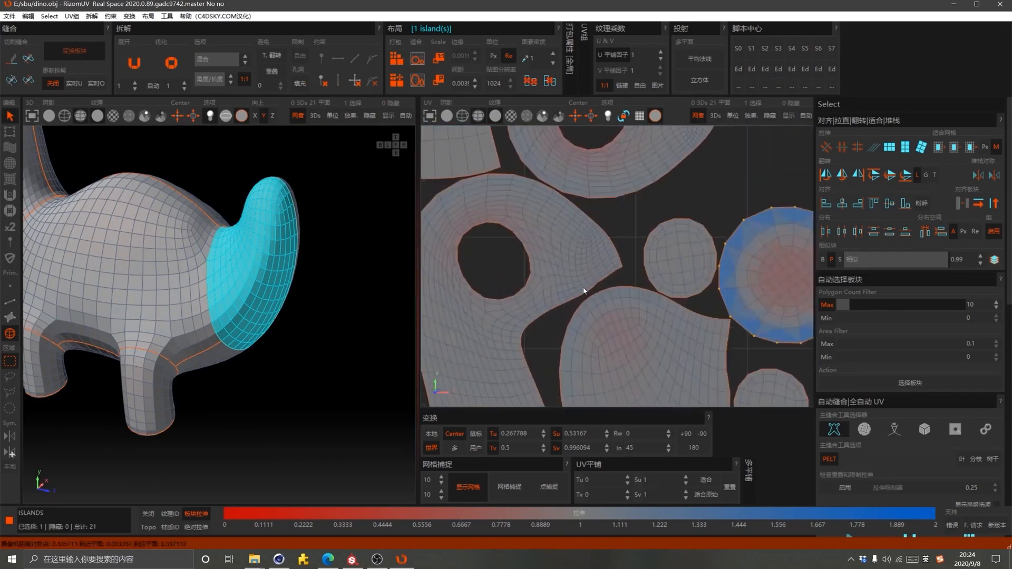
pyautogui.click(570, 253)
pyautogui.scroll(-5, 294, 266)
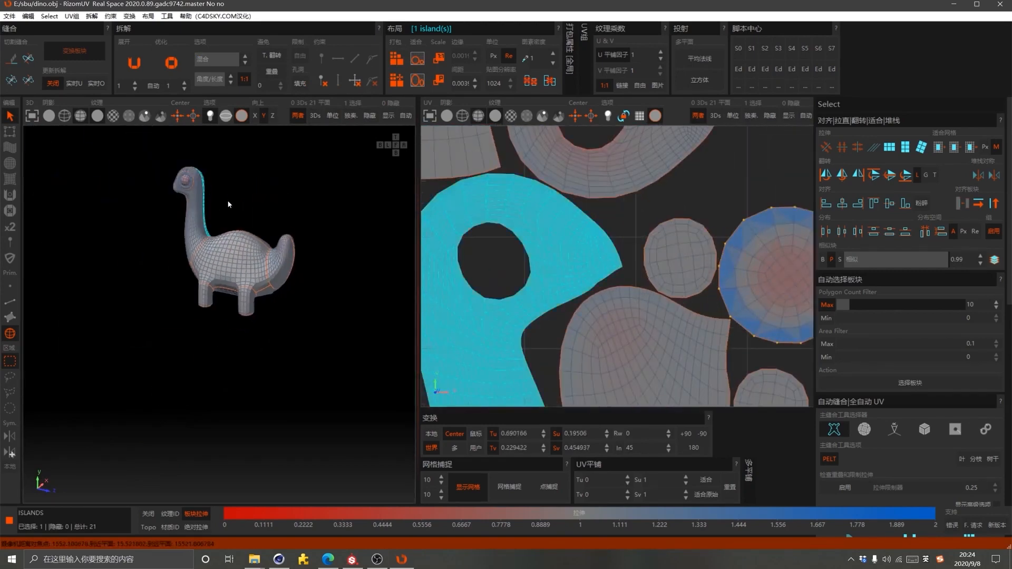
pyautogui.keyDown('alt'); pyautogui.moveTo(228, 203); pyautogui.dragTo(203, 273); pyautogui.keyUp('alt')
pyautogui.scroll(6, 304, 270)
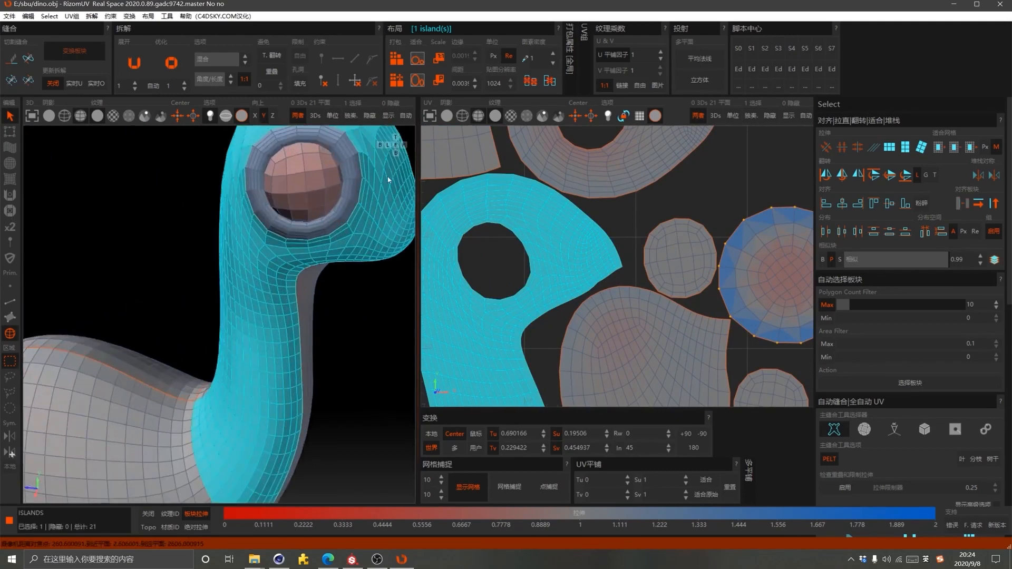
pyautogui.scroll(3, 572, 189)
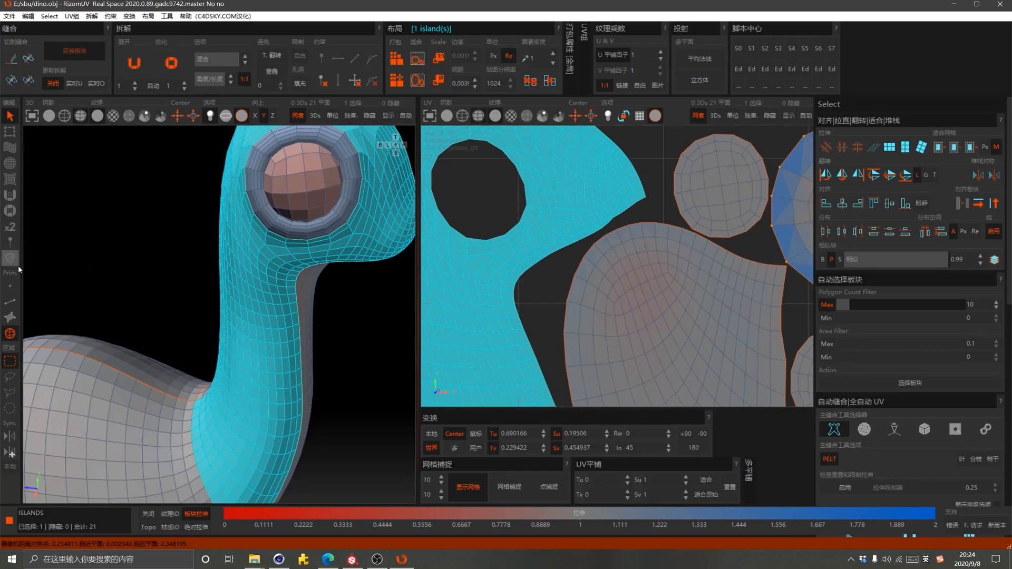
pyautogui.click(13, 306)
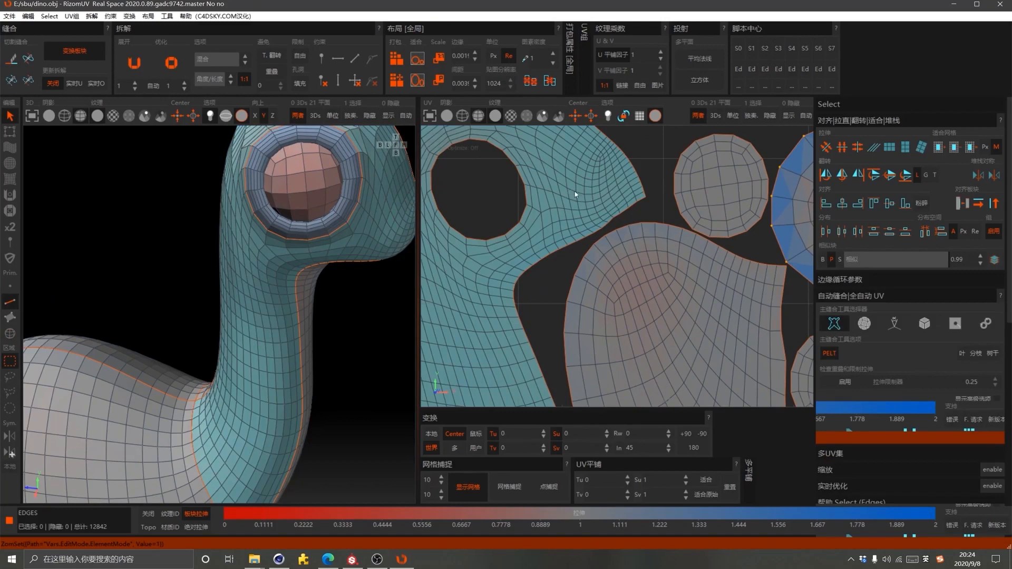
pyautogui.doubleClick(567, 179)
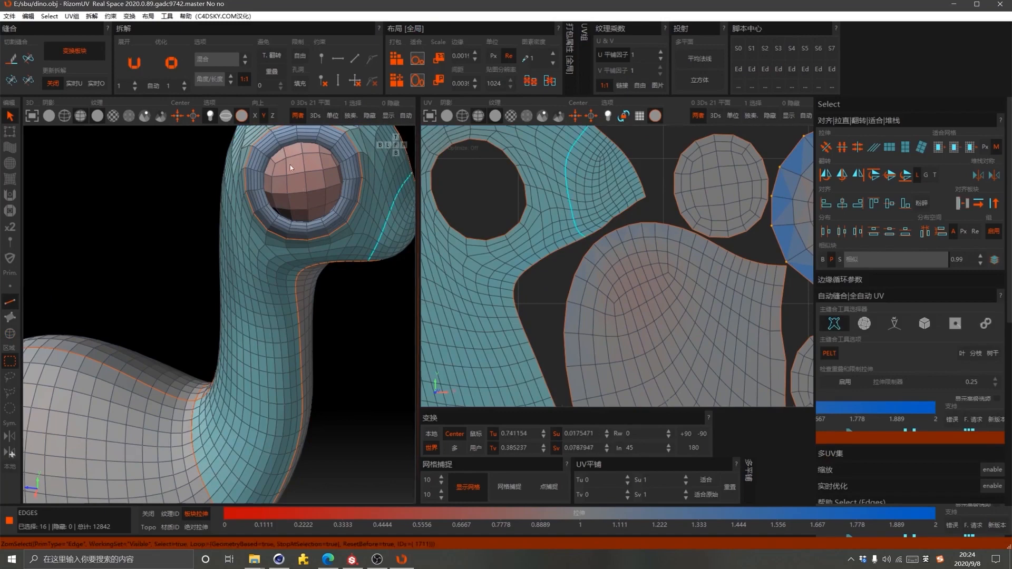
pyautogui.click(135, 64)
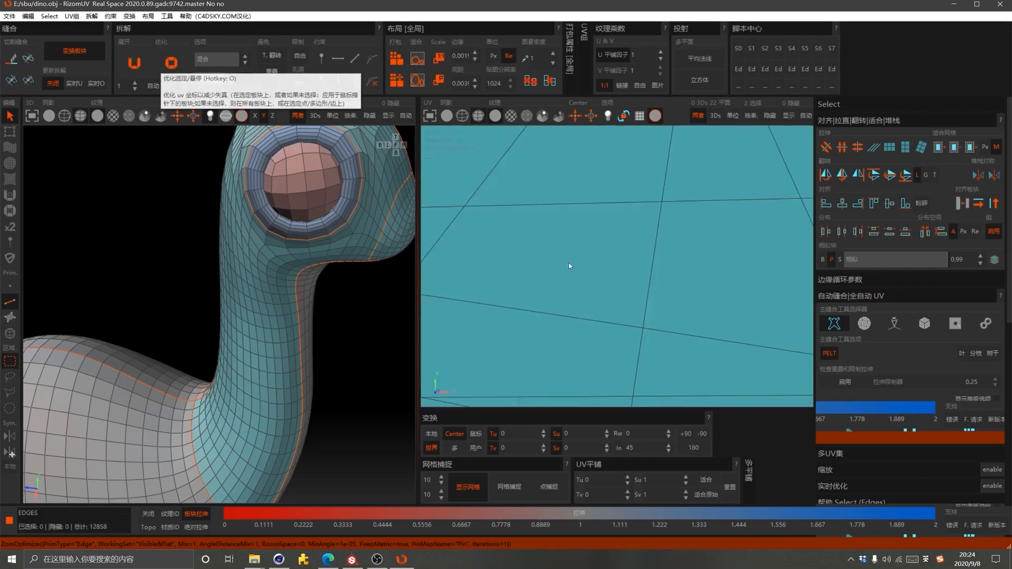
# Try to pack the overlapping UV islands with every edge selected, and clear the selection
pyautogui.scroll(-5, 545, 242)
pyautogui.scroll(-3, 543, 190)
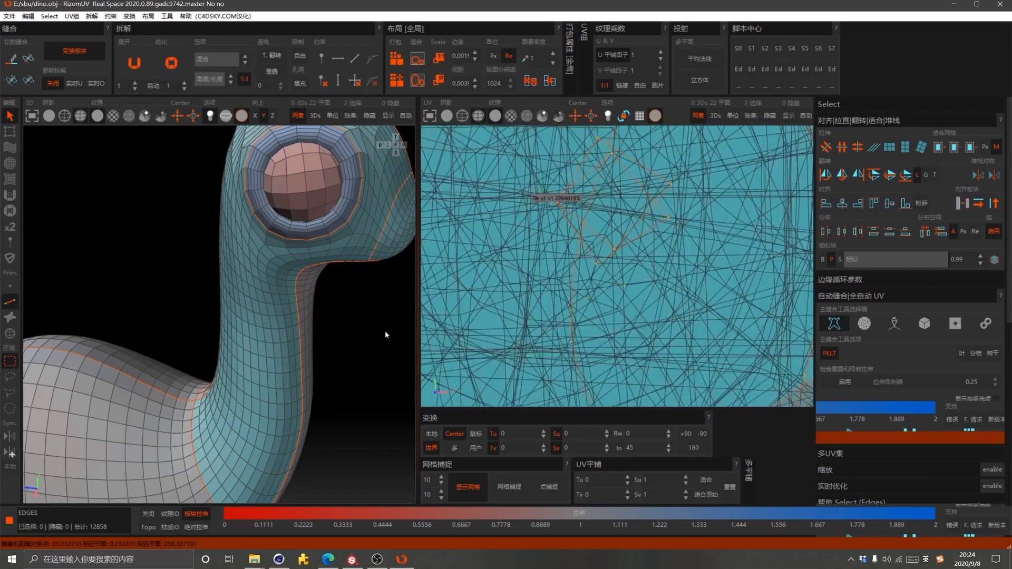
pyautogui.hotkey('ctrl', 'a')
pyautogui.click(397, 58)
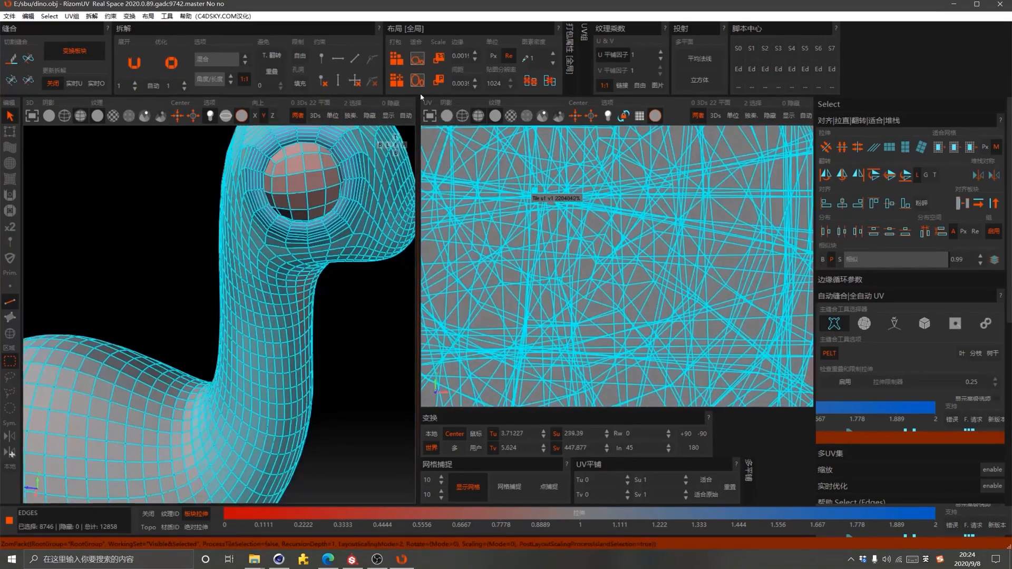
pyautogui.click(127, 291)
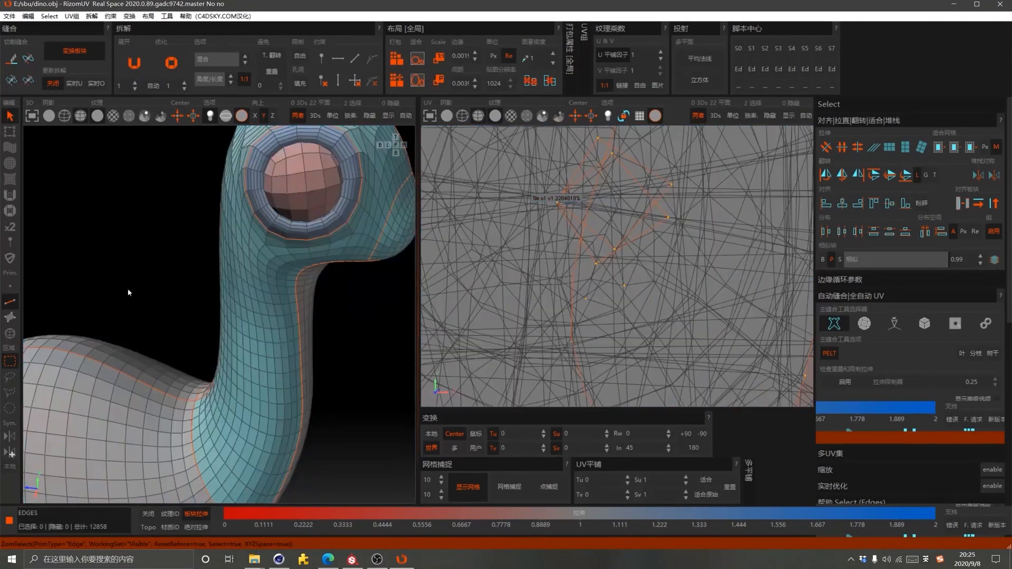
# Select all edges again and try to both pack the UV islands and fit them to the tile
pyautogui.hotkey('ctrl', 'a')
pyautogui.click(399, 61)
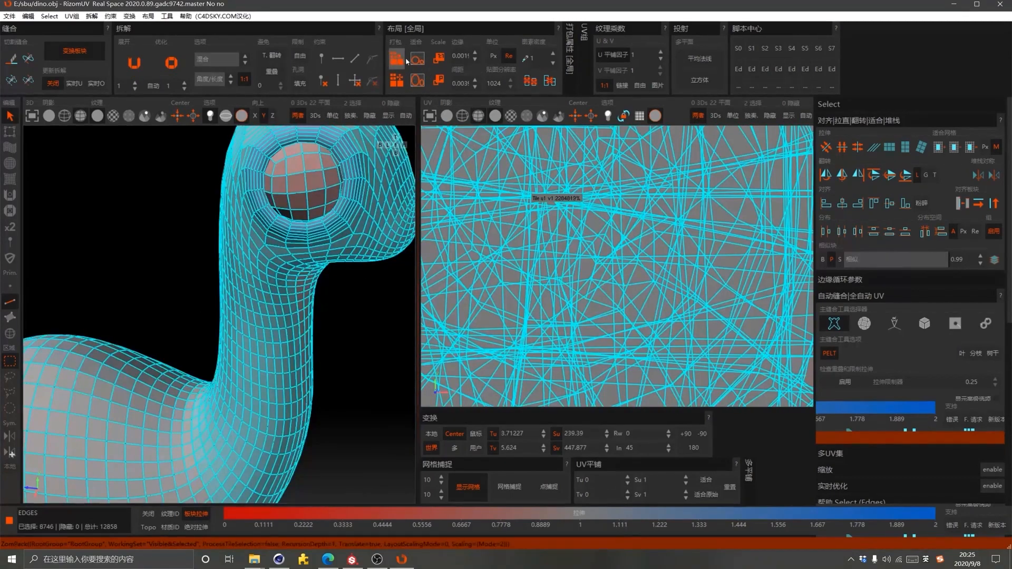
pyautogui.click(415, 63)
pyautogui.scroll(-10, 594, 257)
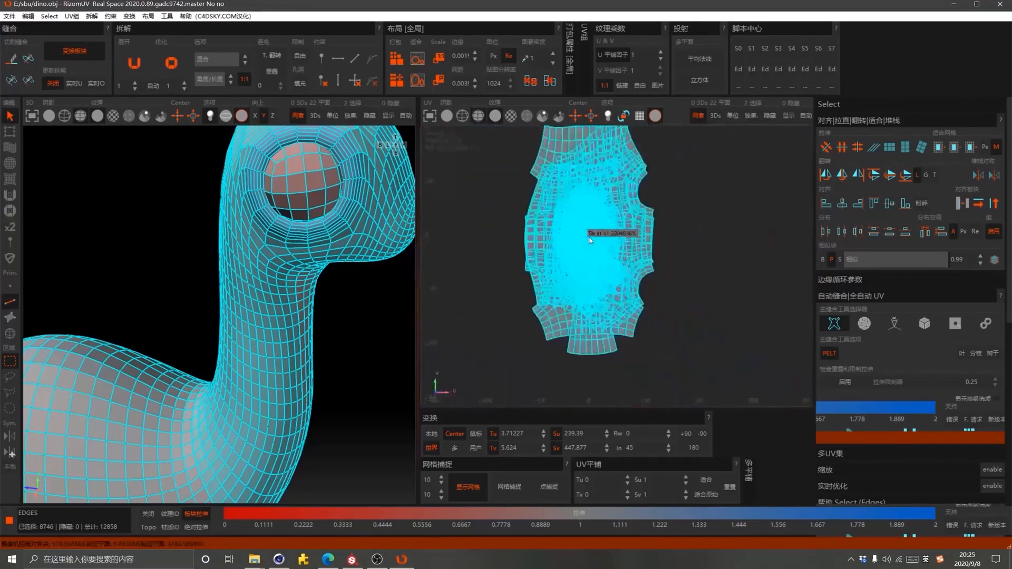
pyautogui.scroll(-3, 266, 312)
# Clear the selection and select the edges across the whole dinosaur in the 3D view
pyautogui.scroll(-3, 266, 312)
pyautogui.click(311, 406)
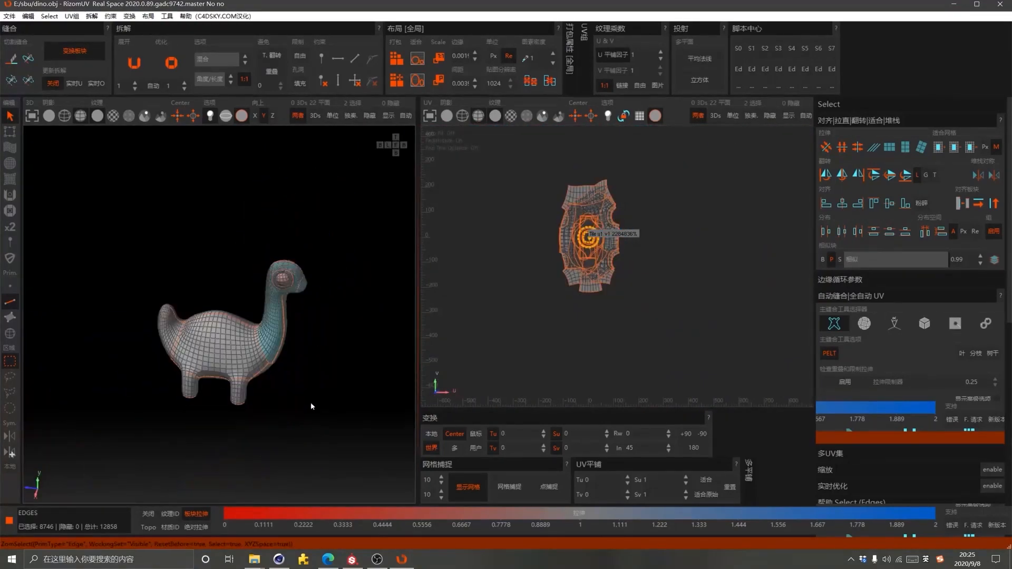
pyautogui.moveTo(220, 333); pyautogui.dragTo(116, 249)
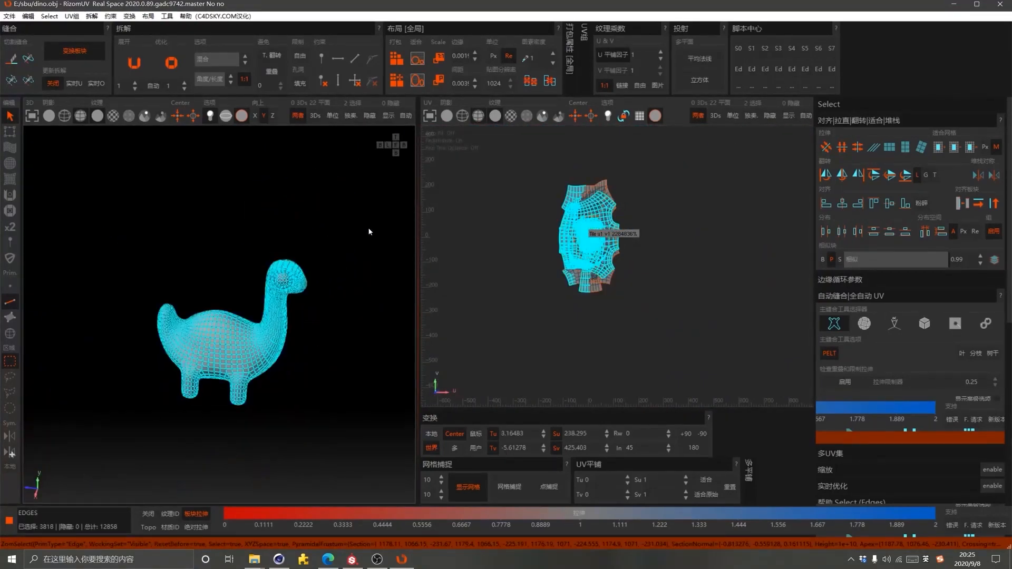
# Unfold and optimize the UVs of the whole dinosaur mesh and pack the resulting islands
pyautogui.hotkey('ctrl', 'a')
pyautogui.click(135, 64)
pyautogui.click(167, 66)
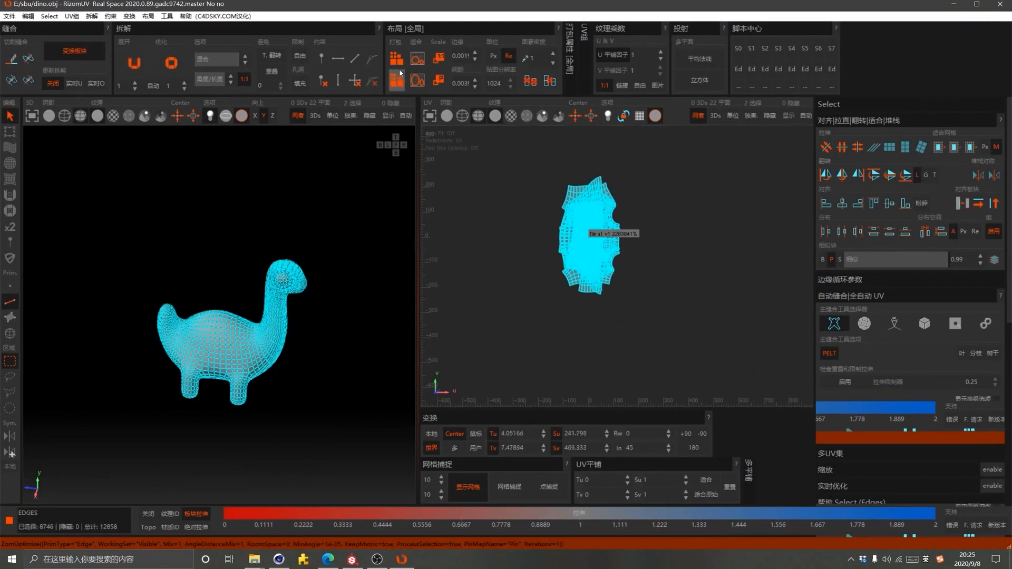
pyautogui.click(397, 59)
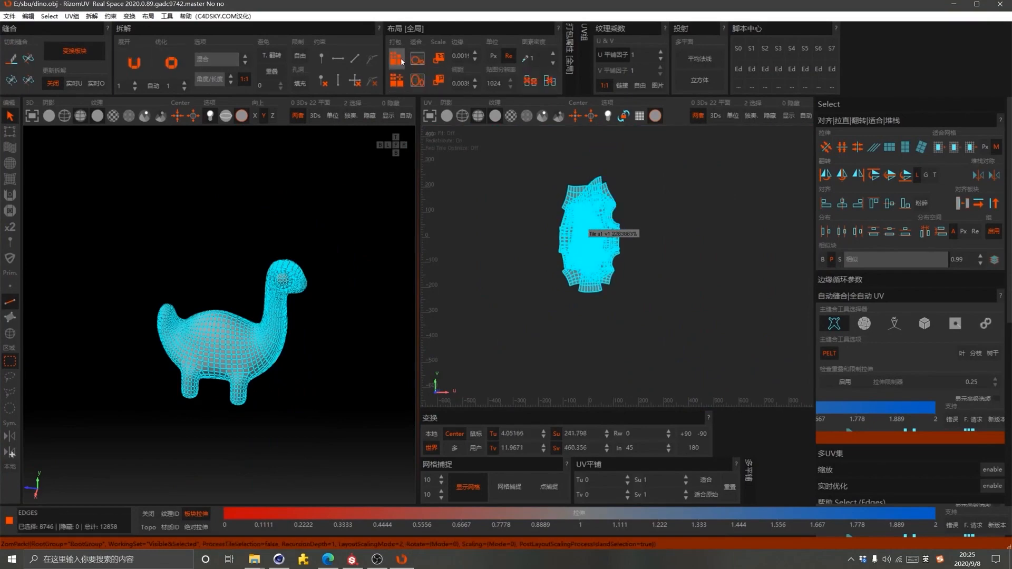
pyautogui.click(345, 345)
# Select the neck-side UV island in island mode and optimize it repeatedly to reduce its distortion
pyautogui.scroll(5, 245, 372)
pyautogui.moveTo(246, 372); pyautogui.dragTo(191, 314, button='middle')
pyautogui.click(230, 225)
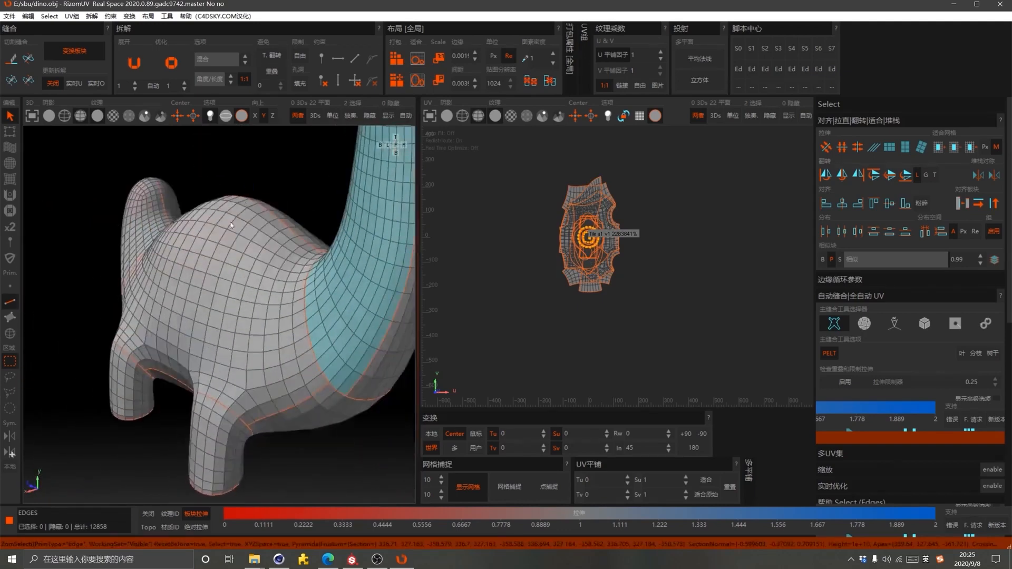
pyautogui.click(10, 334)
pyautogui.scroll(-5, 168, 328)
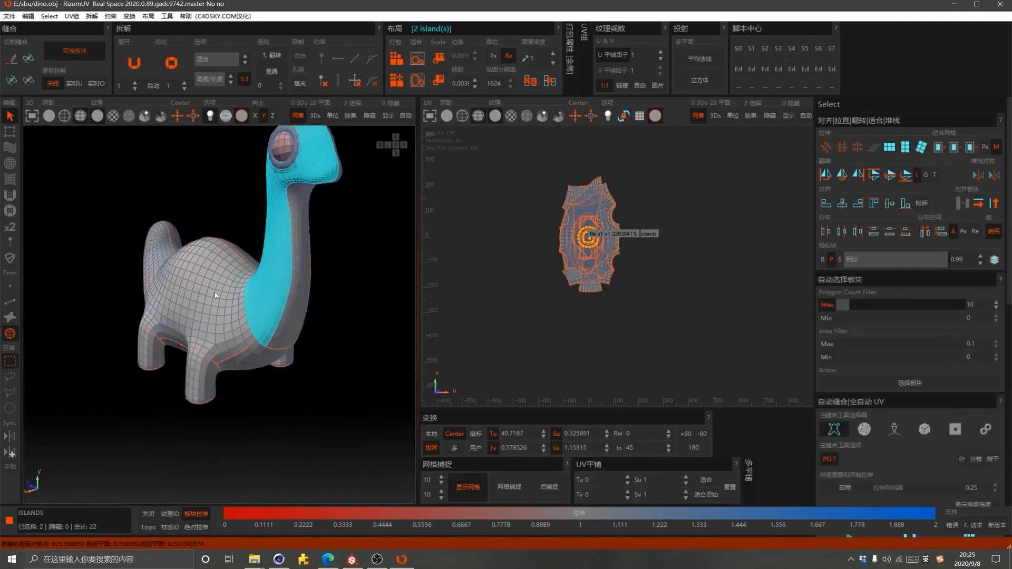
pyautogui.moveTo(319, 288); pyautogui.dragTo(182, 293, button='middle')
pyautogui.click(191, 305)
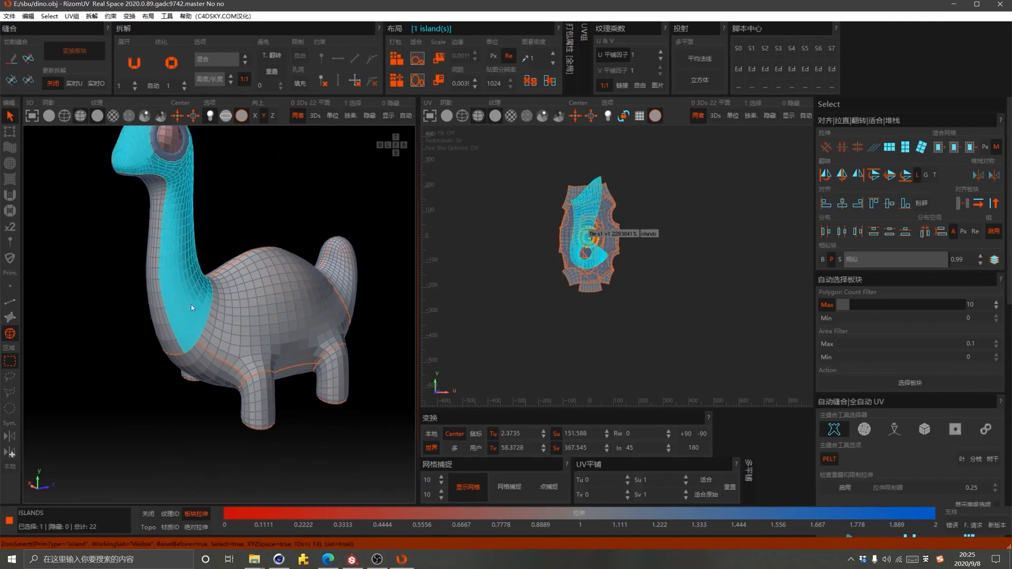
pyautogui.click(170, 63)
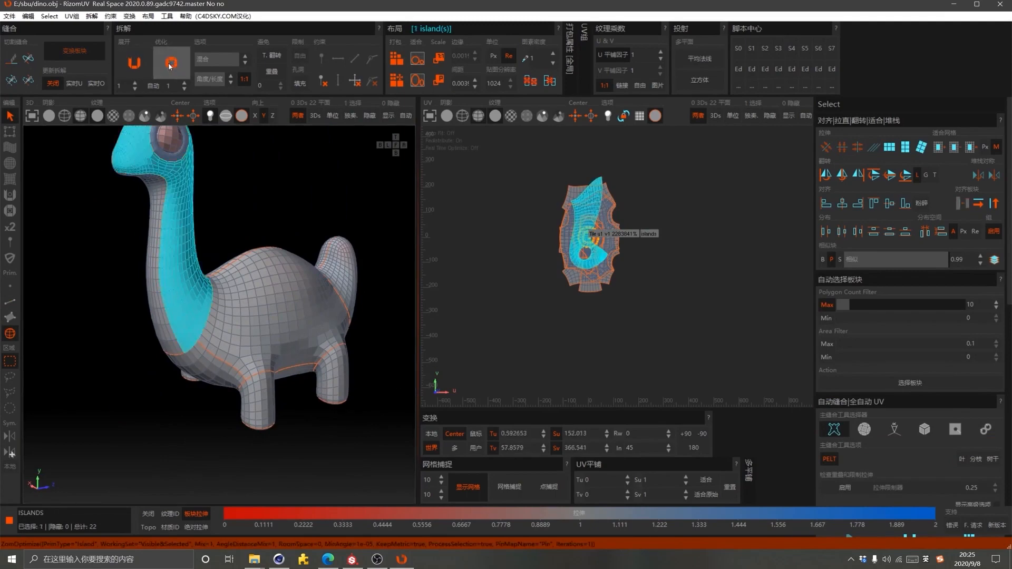
pyautogui.click(170, 65)
pyautogui.click(249, 207)
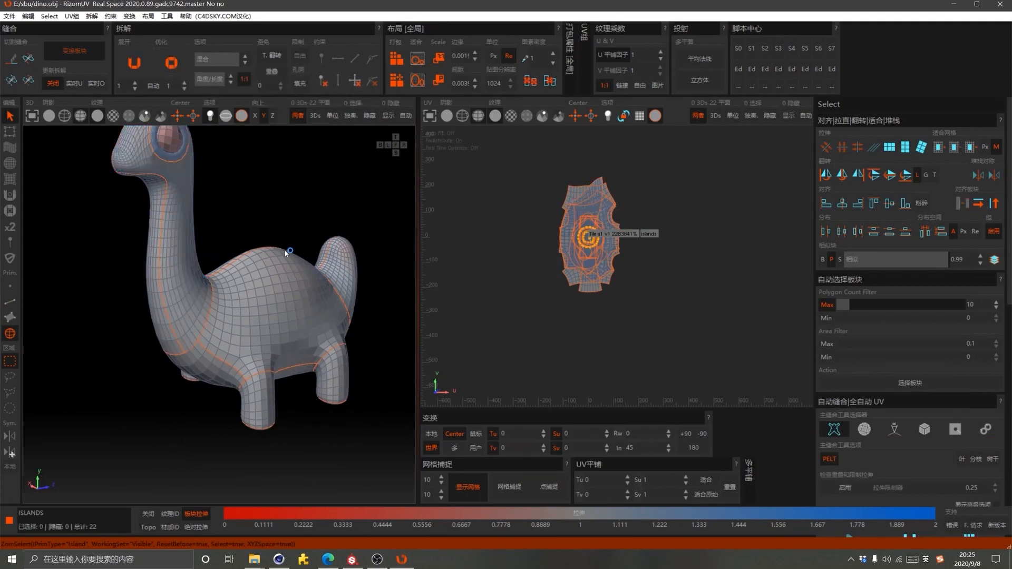
# Optimize all UV islands together and rescale them to fit inside the UV tile
pyautogui.hotkey('ctrl', 'a')
pyautogui.keyDown('alt'); pyautogui.moveTo(167, 334); pyautogui.dragTo(285, 323); pyautogui.keyUp('alt')
pyautogui.scroll(-4, 278, 275)
pyautogui.scroll(3, 151, 317)
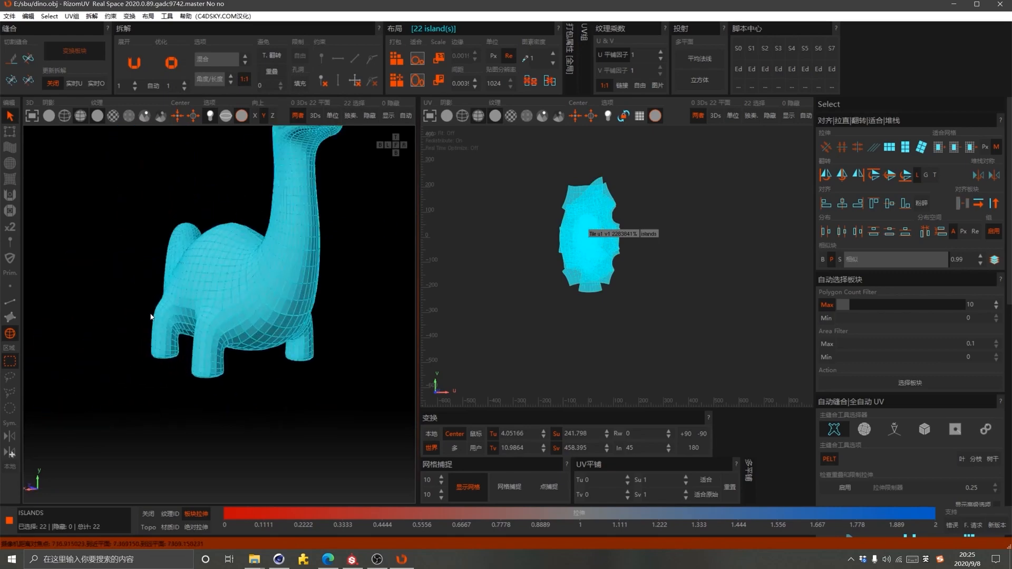
pyautogui.keyDown('alt'); pyautogui.moveTo(151, 317); pyautogui.dragTo(213, 292); pyautogui.keyUp('alt')
pyautogui.scroll(-1, 213, 292)
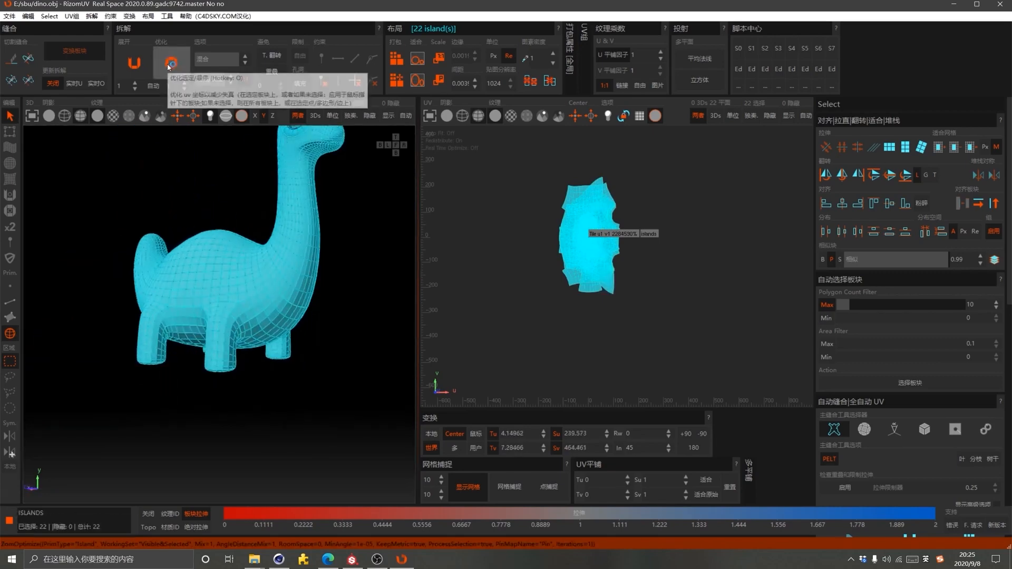
pyautogui.click(418, 60)
pyautogui.click(424, 62)
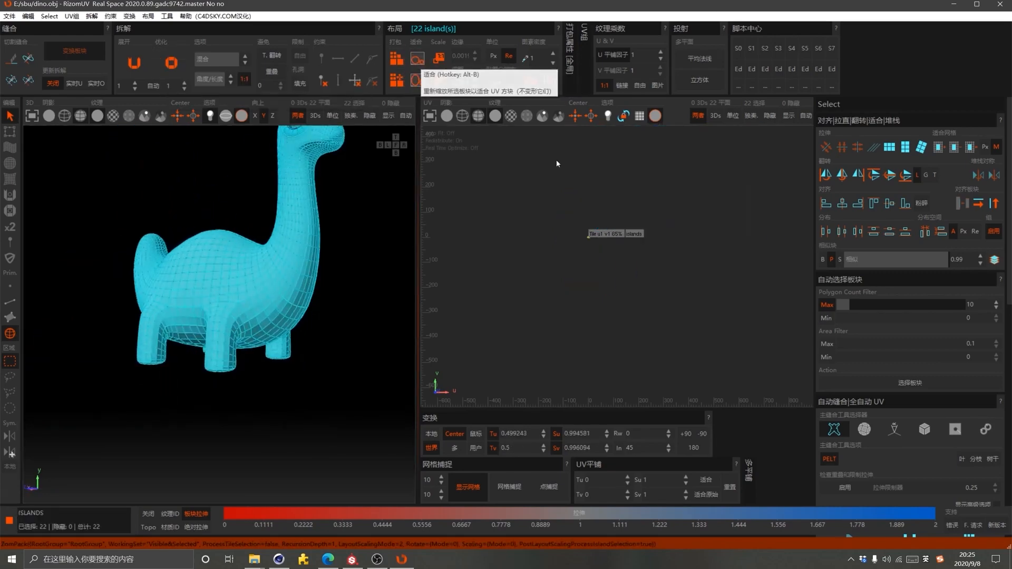
# Examine the packed UV layout and the stretching of the circular eye-socket island in both views
pyautogui.scroll(12, 606, 252)
pyautogui.scroll(8, 572, 234)
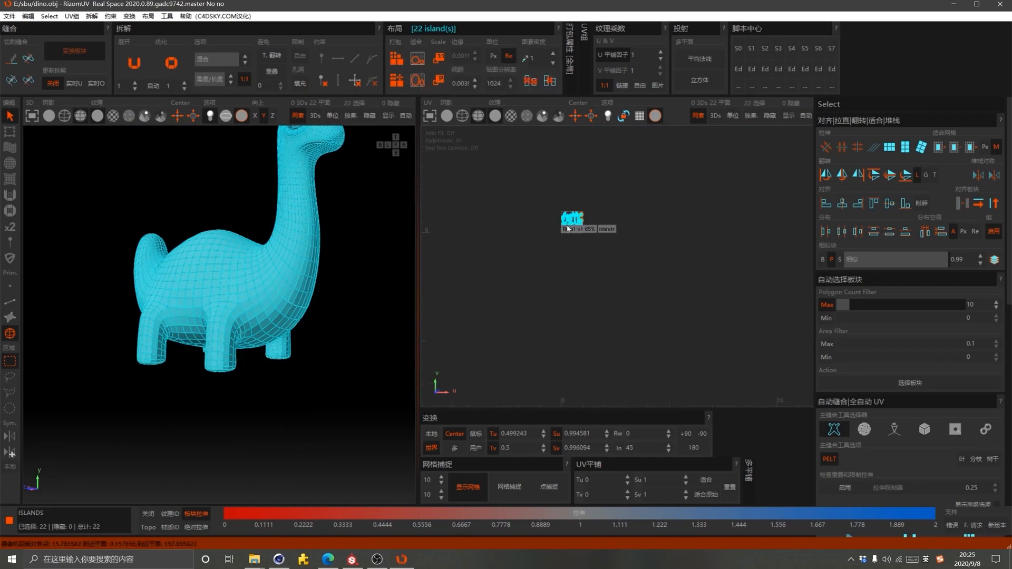
pyautogui.click(722, 256)
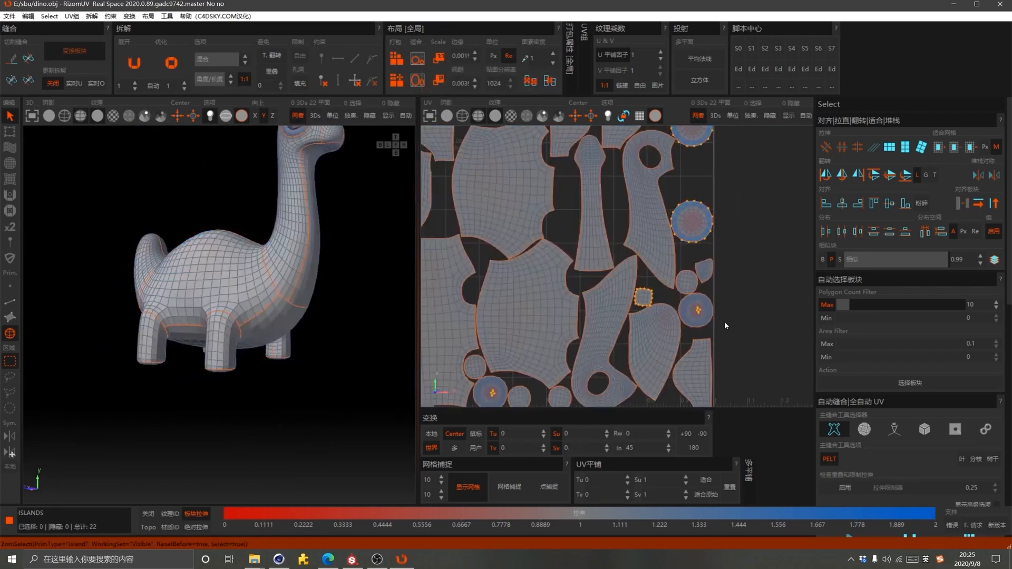
pyautogui.scroll(5, 725, 312)
pyautogui.scroll(5, 676, 315)
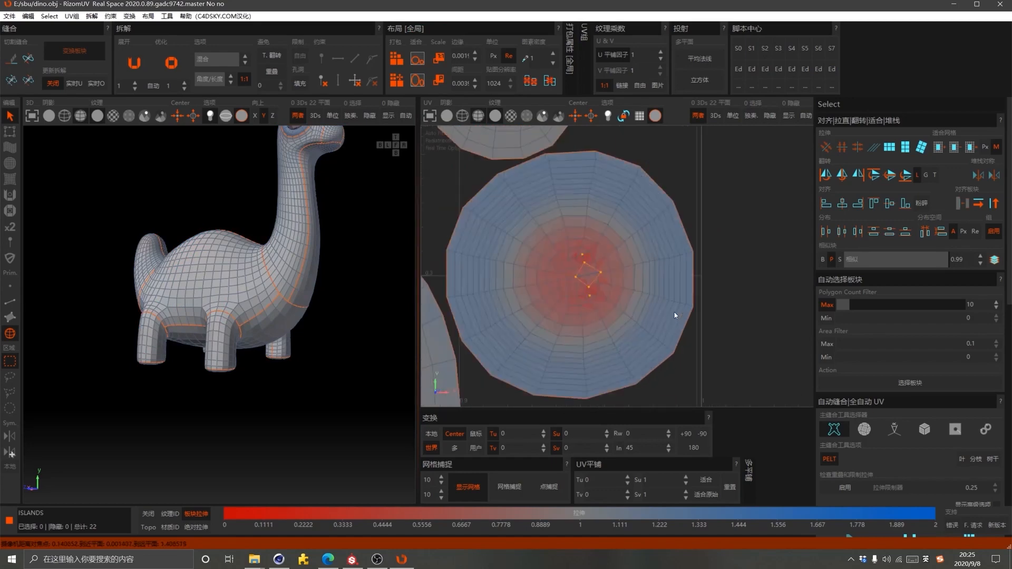
pyautogui.scroll(-2, 293, 301)
pyautogui.scroll(6, 294, 301)
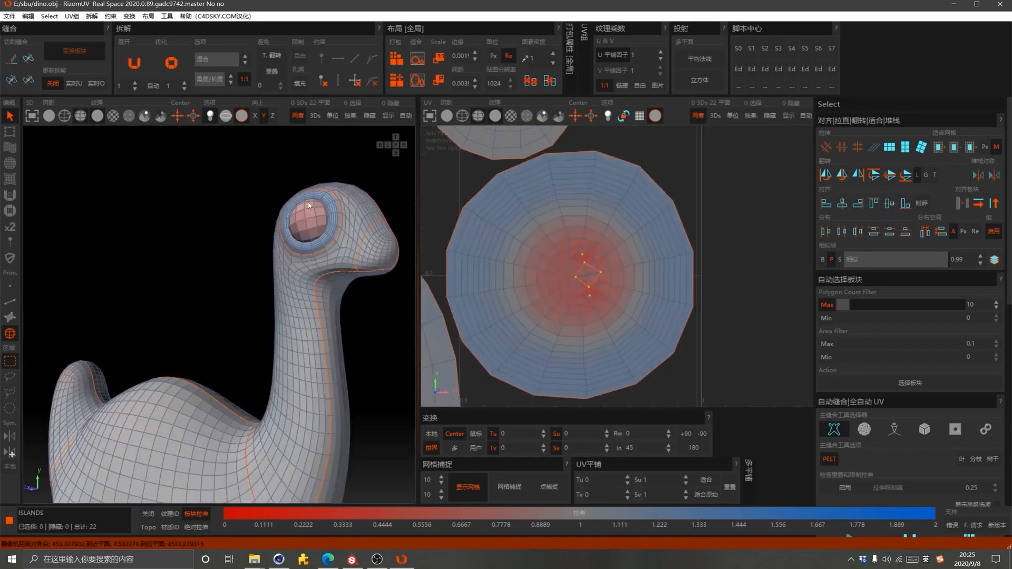
pyautogui.click(608, 287)
pyautogui.keyDown('alt'); pyautogui.moveTo(321, 250); pyautogui.dragTo(292, 254); pyautogui.keyUp('alt')
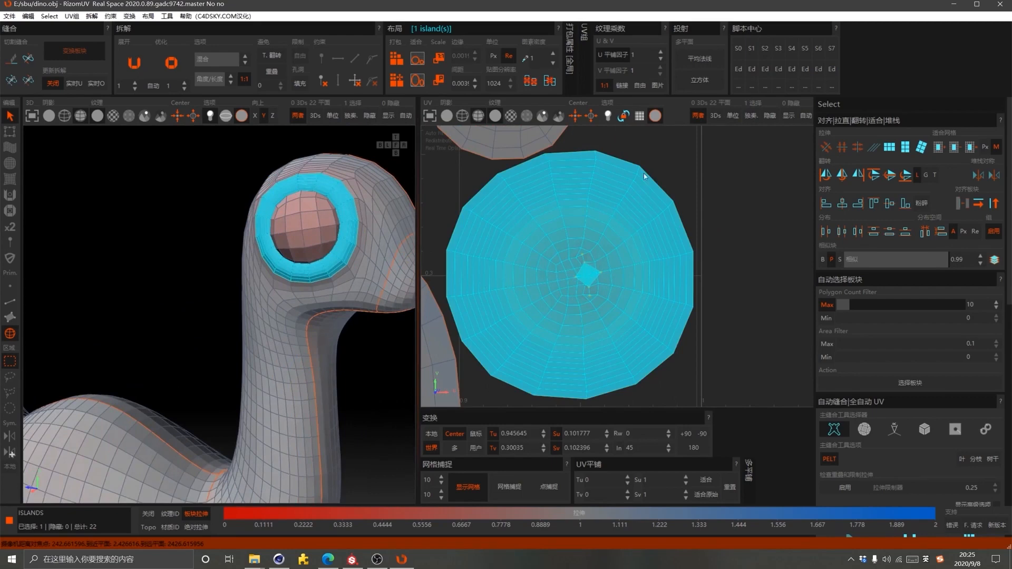
pyautogui.click(662, 169)
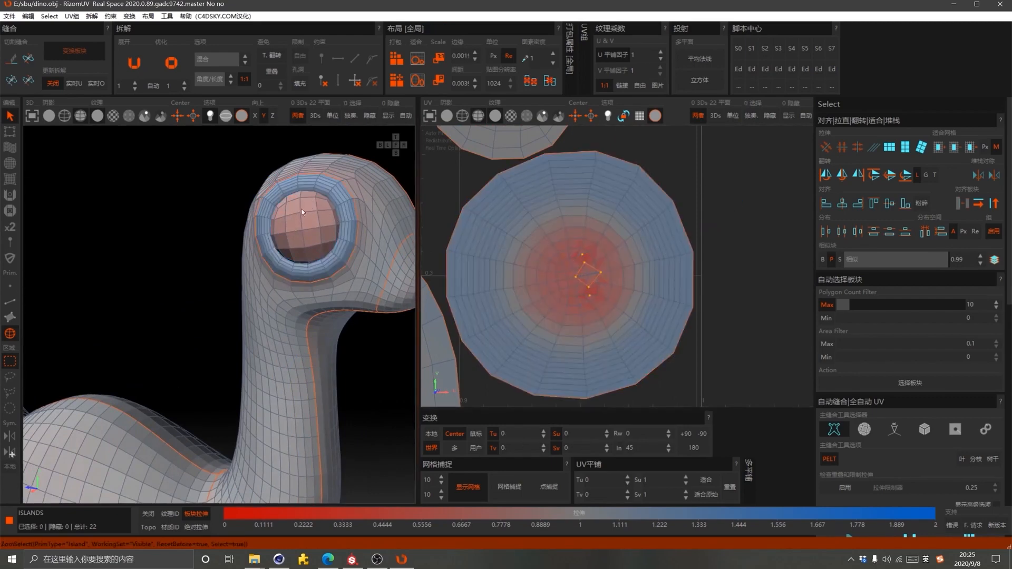
# Examine the distortion on the head, identify the tail island on the model, and review the complete UV layout
pyautogui.scroll(-5, 305, 209)
pyautogui.scroll(5, 331, 236)
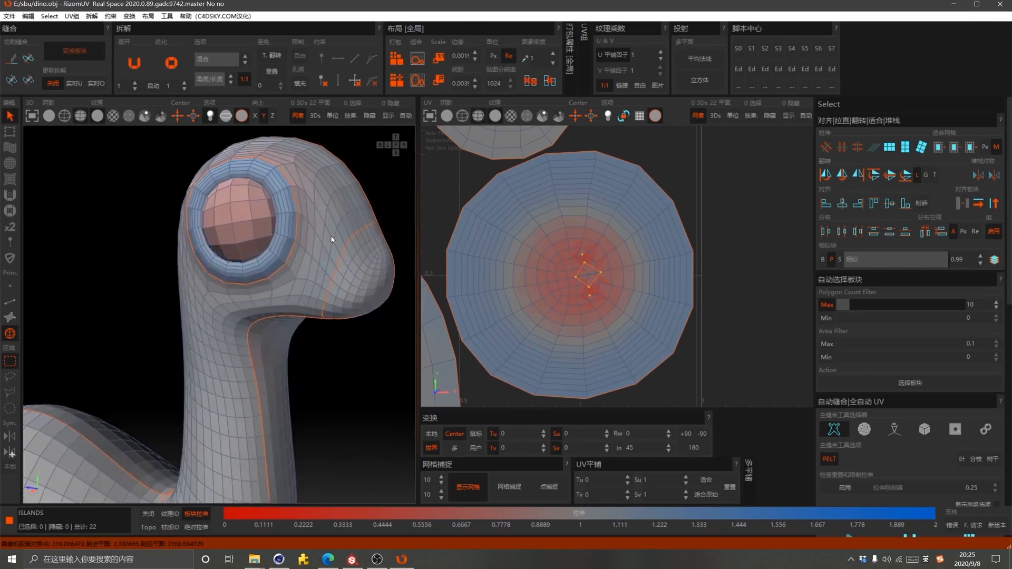
pyautogui.moveTo(338, 278); pyautogui.dragTo(306, 274, button='middle')
pyautogui.scroll(-3, 307, 274)
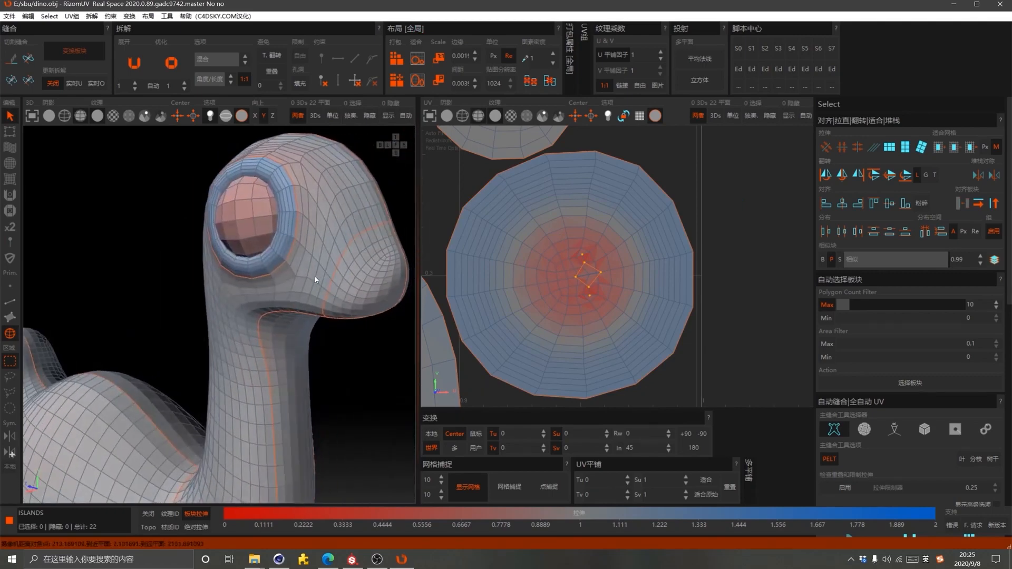
pyautogui.scroll(-3, 291, 231)
pyautogui.scroll(-3, 701, 288)
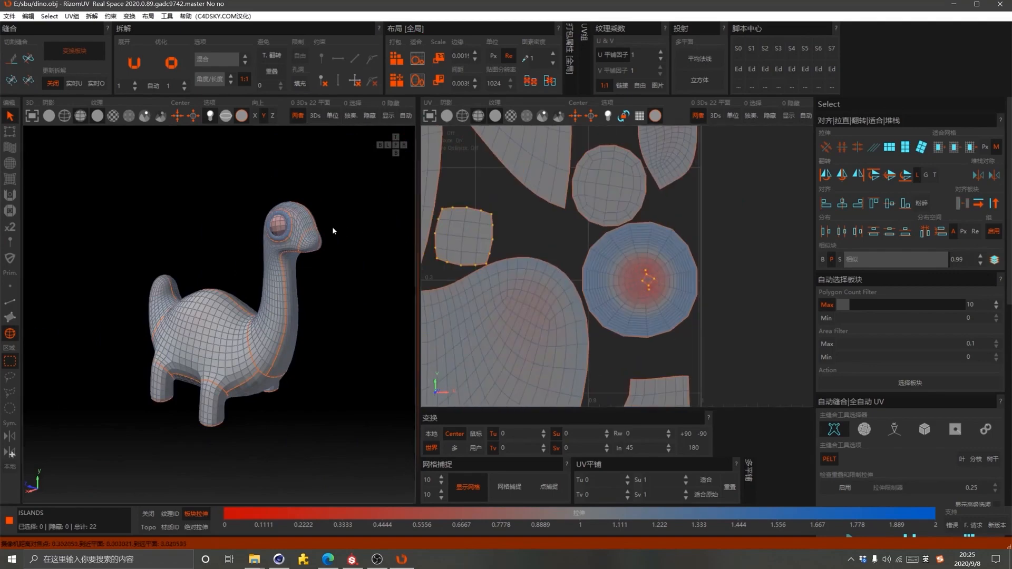
pyautogui.scroll(-3, 720, 220)
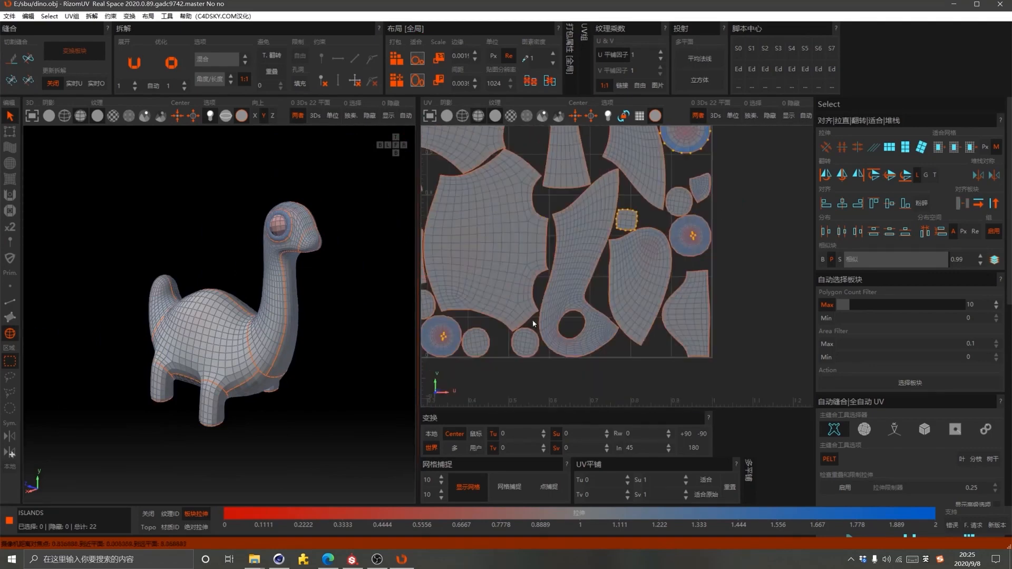
pyautogui.scroll(5, 688, 246)
pyautogui.scroll(-1, 657, 264)
pyautogui.click(637, 208)
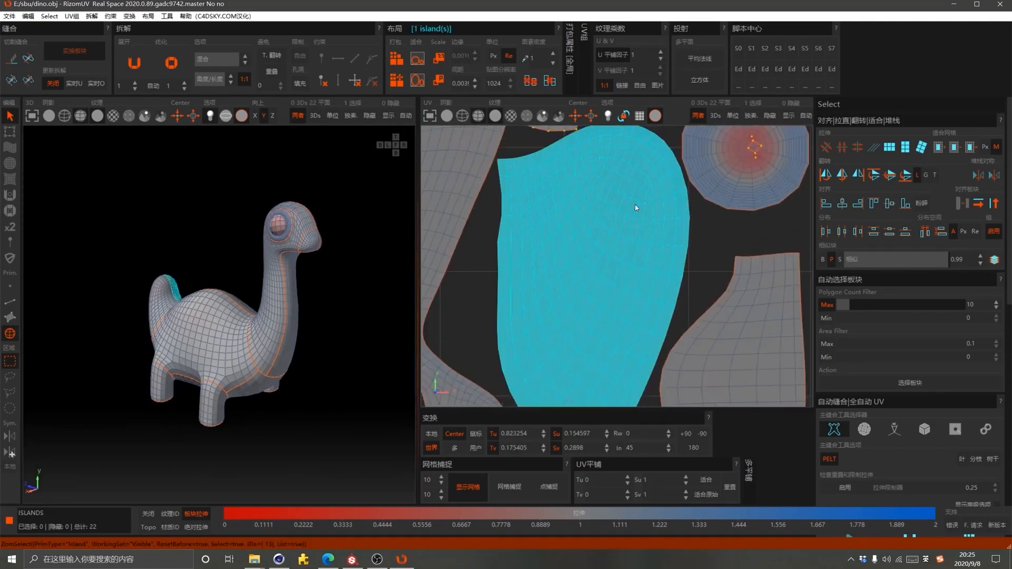
pyautogui.scroll(-5, 665, 276)
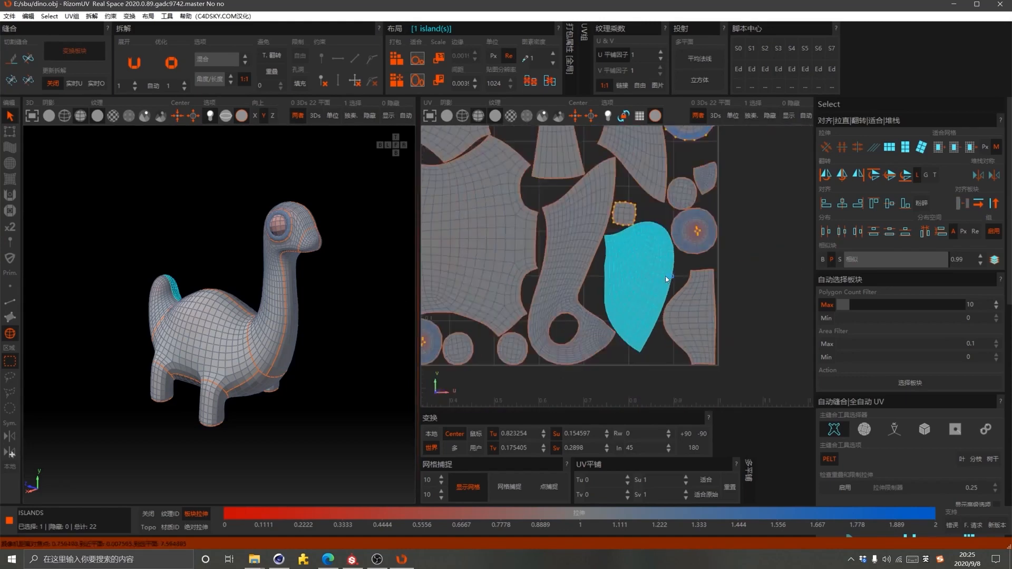
pyautogui.click(727, 270)
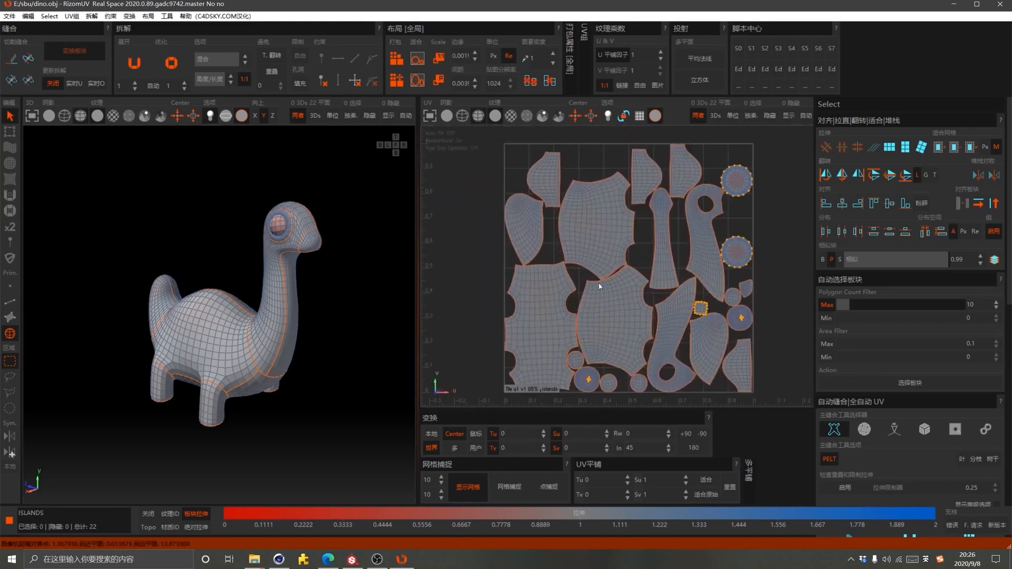
# Save the unwrapped model to E:/sbu/dino.obj, dismissing the licence notice
pyautogui.click(9, 16)
pyautogui.click(43, 74)
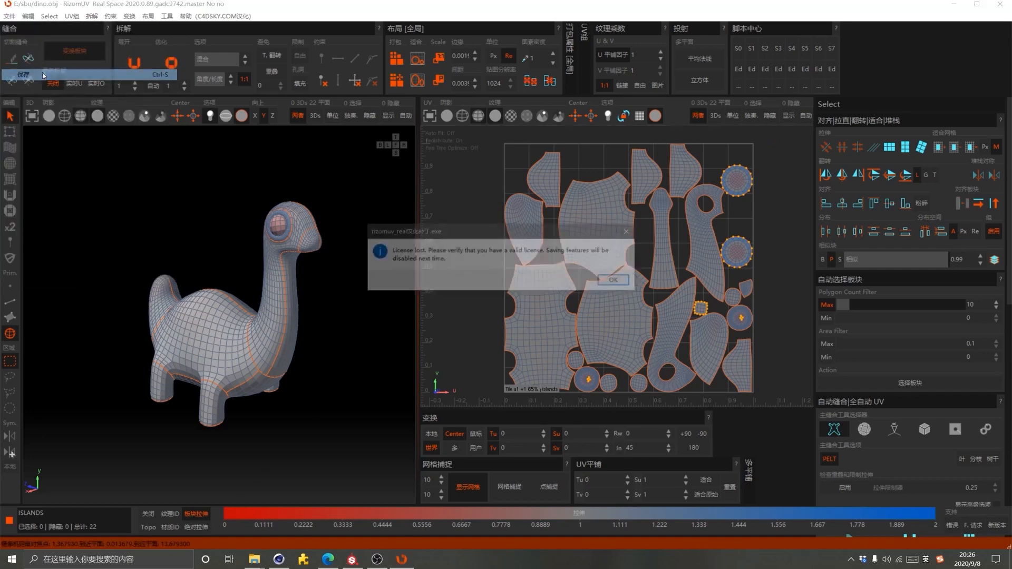
pyautogui.click(617, 281)
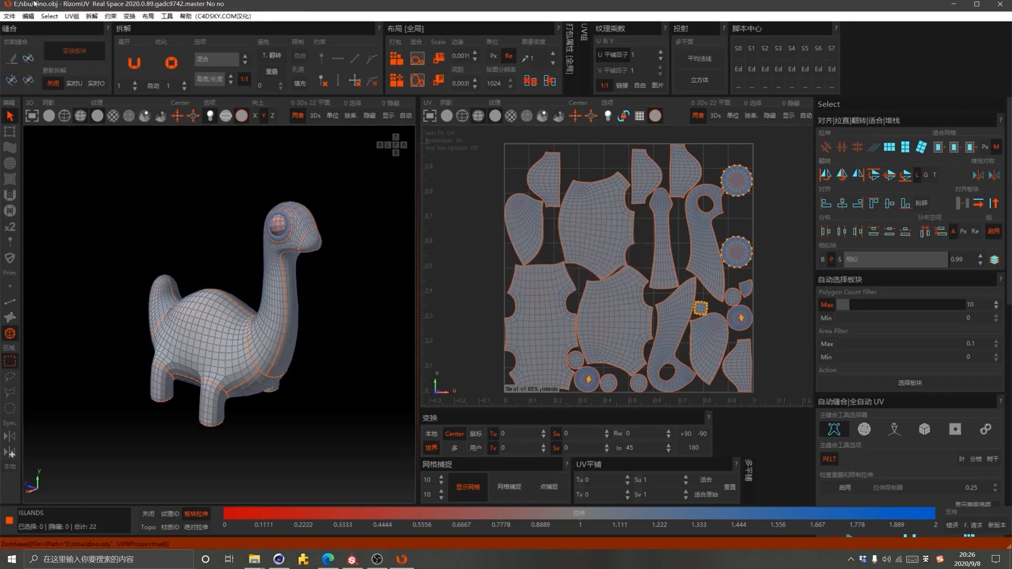
pyautogui.click(10, 15)
pyautogui.click(29, 76)
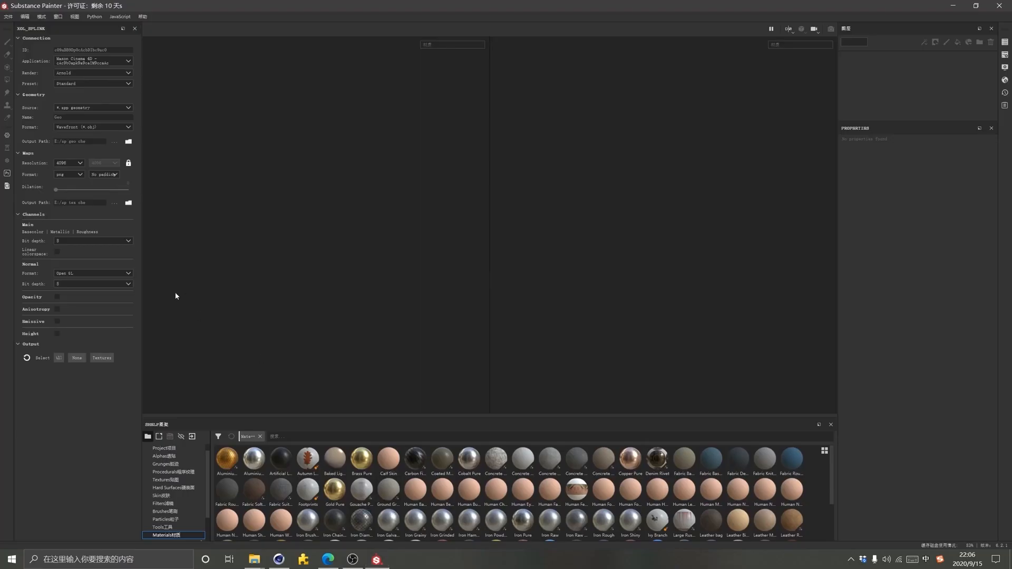
# In Substance Painter, start a new project and load dino.obj from the E:/sbu folder as its mesh
pyautogui.click(9, 16)
pyautogui.click(19, 27)
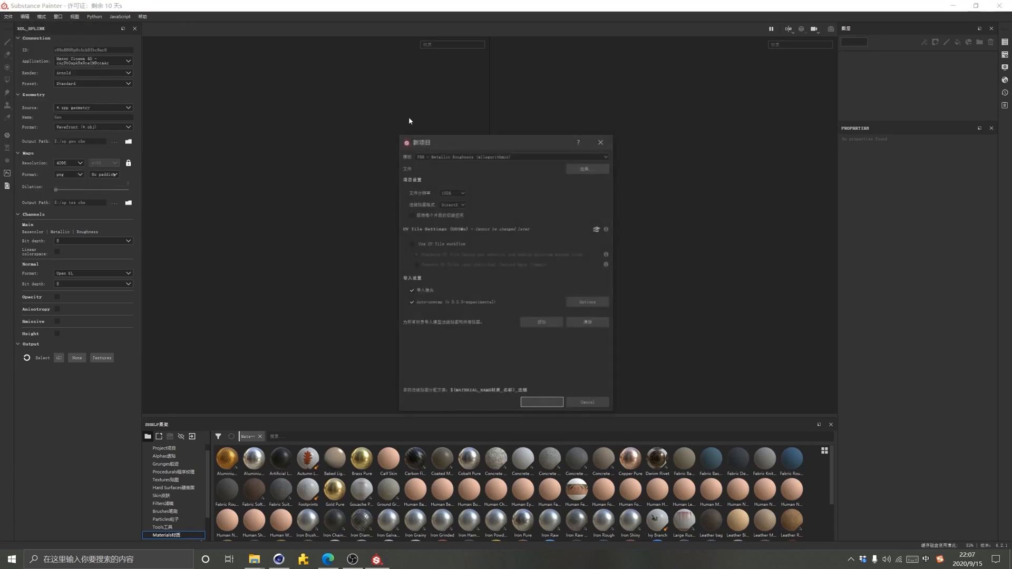
pyautogui.click(588, 168)
pyautogui.click(522, 231)
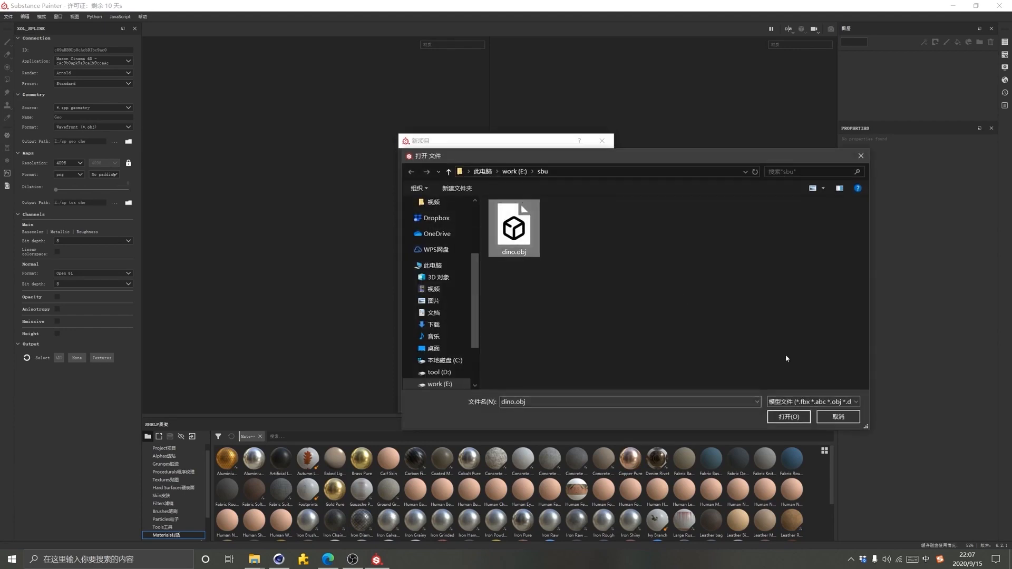
pyautogui.click(789, 416)
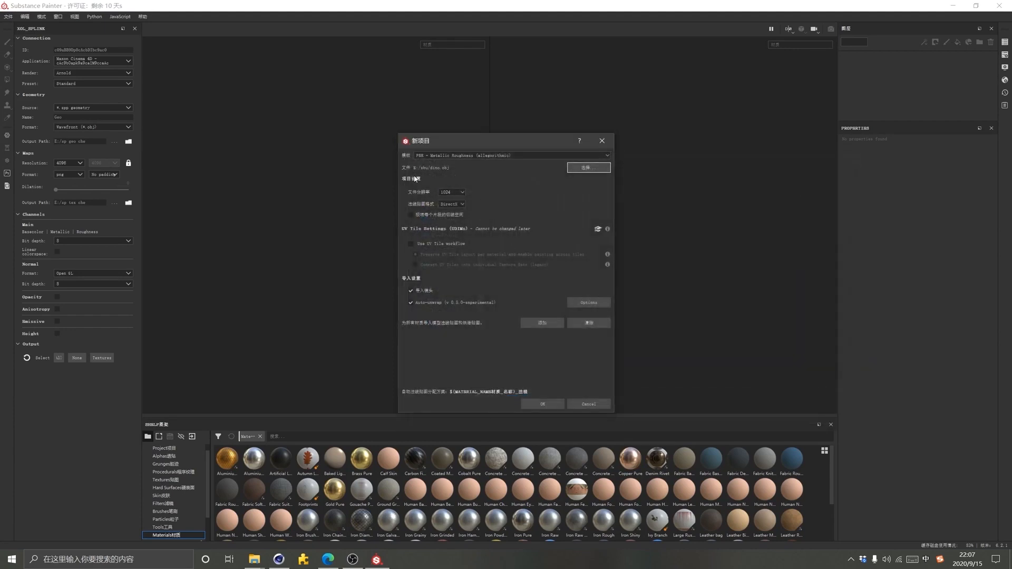
# Set the project's document resolution to 4096, choose the normal map format, and create the project
pyautogui.click(450, 192)
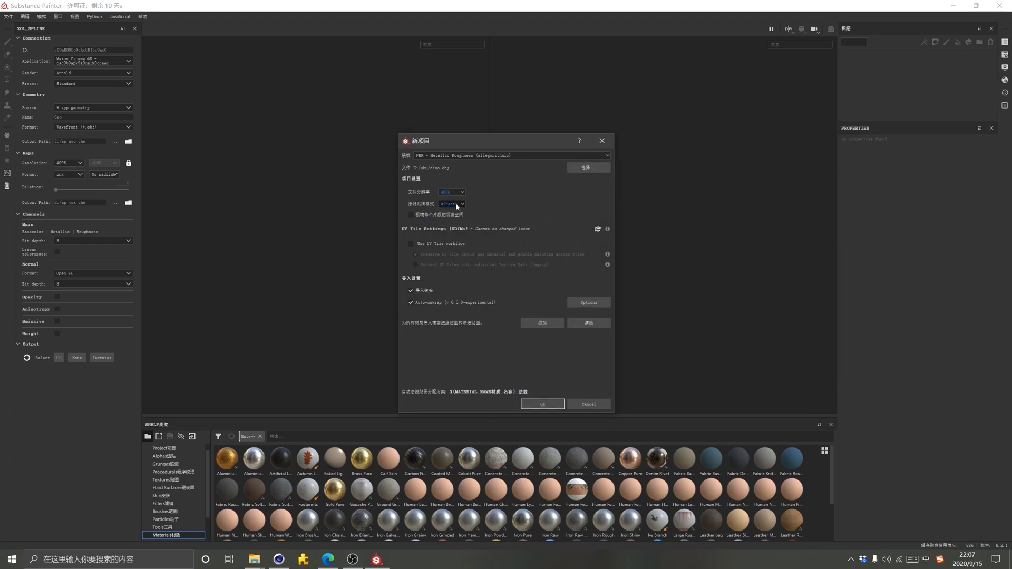
pyautogui.click(448, 205)
pyautogui.click(449, 215)
pyautogui.click(541, 405)
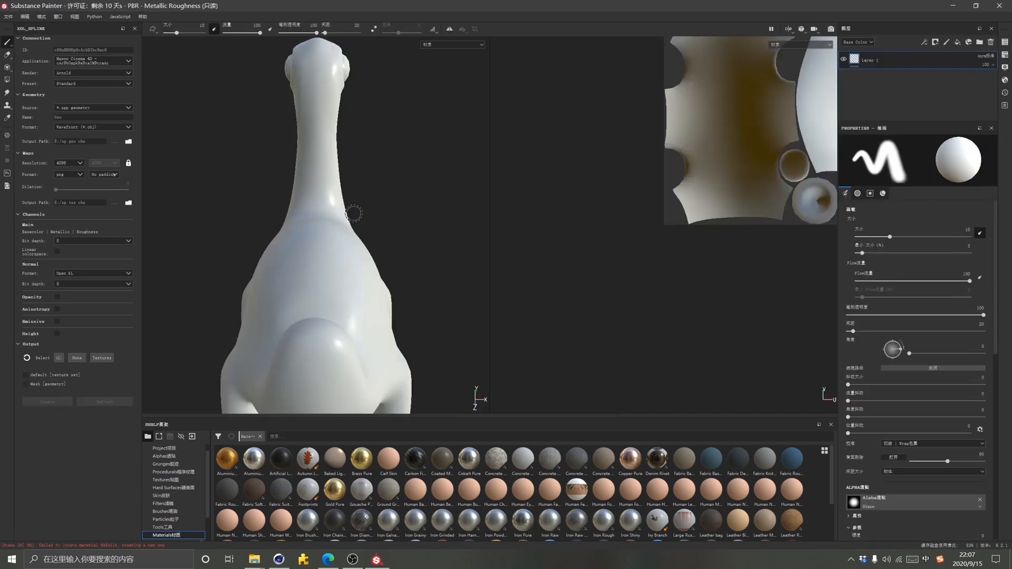
# Inspect the imported dinosaur and its UV layout, displaying only the Base Color channel
pyautogui.moveTo(393, 271)
pyautogui.keyDown('alt'); pyautogui.mouseDown()
pyautogui.moveTo(330, 262)
pyautogui.moveTo(393, 265)
pyautogui.mouseUp(); pyautogui.keyUp('alt')
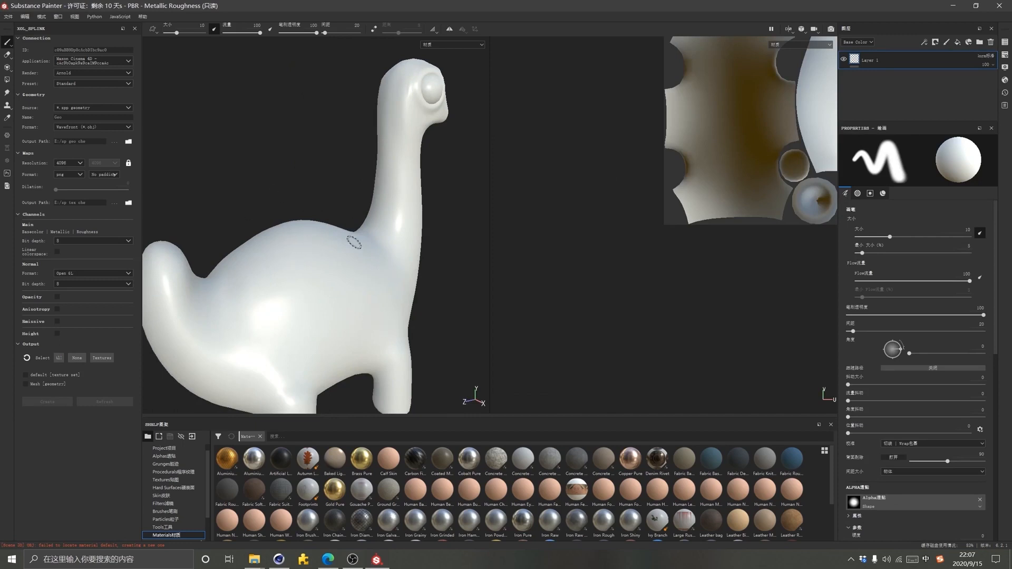
pyautogui.scroll(3, 577, 281)
pyautogui.scroll(-4, 578, 281)
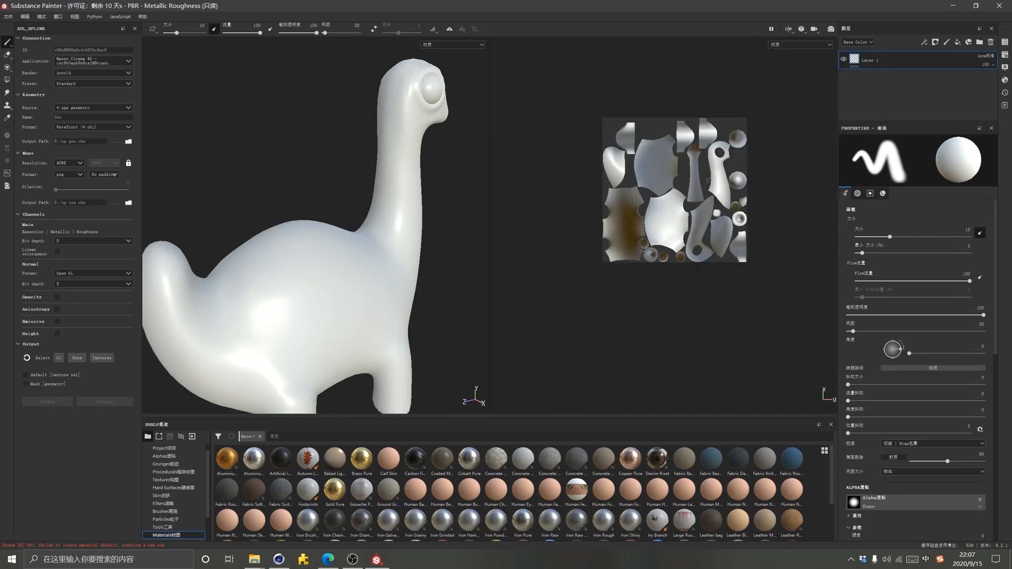
pyautogui.scroll(2, 685, 187)
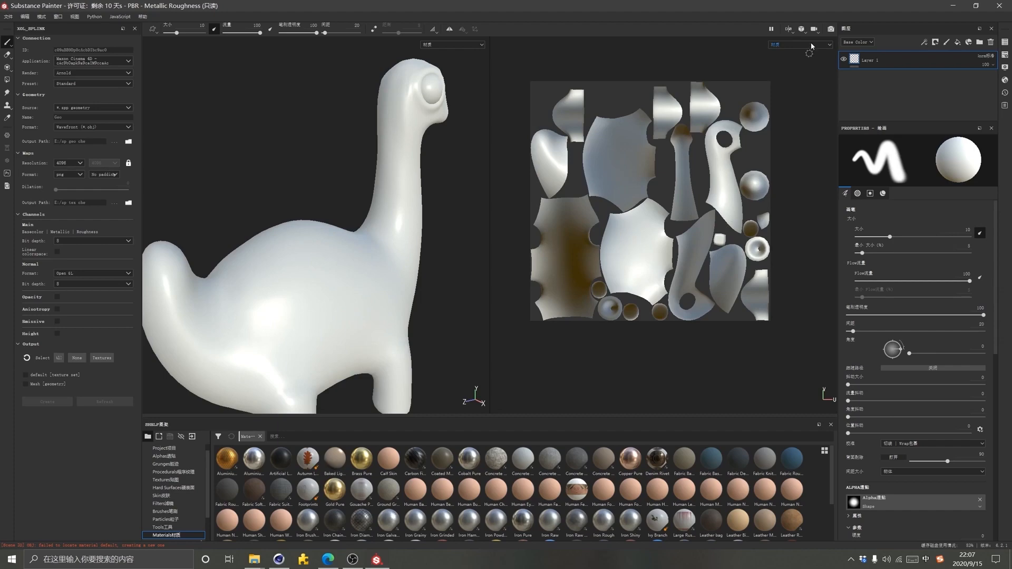
pyautogui.click(809, 45)
pyautogui.click(793, 66)
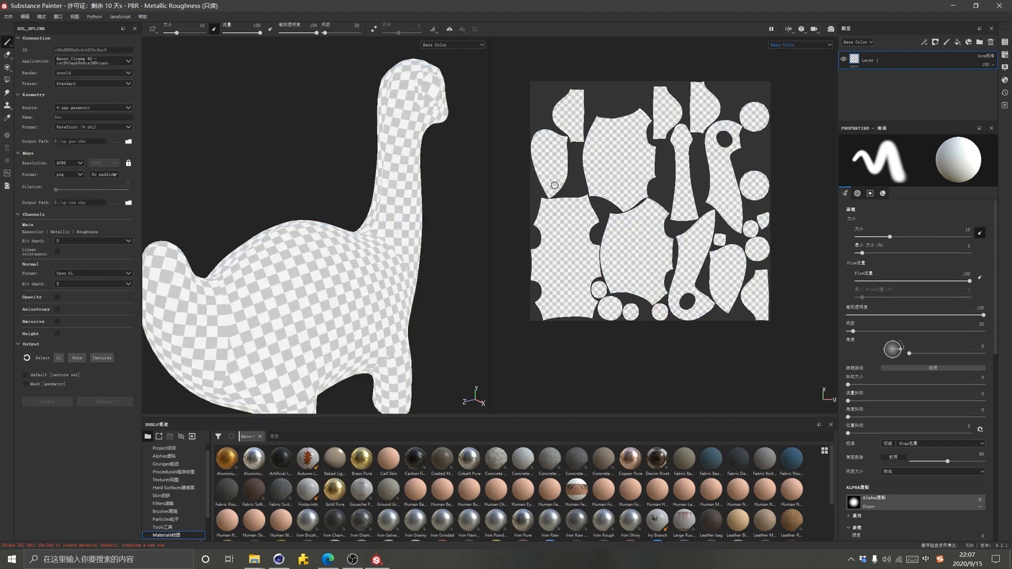
# Return the viewports to the full Material display and open the mesh map baking settings for the default texture set
pyautogui.click(807, 44)
pyautogui.click(790, 55)
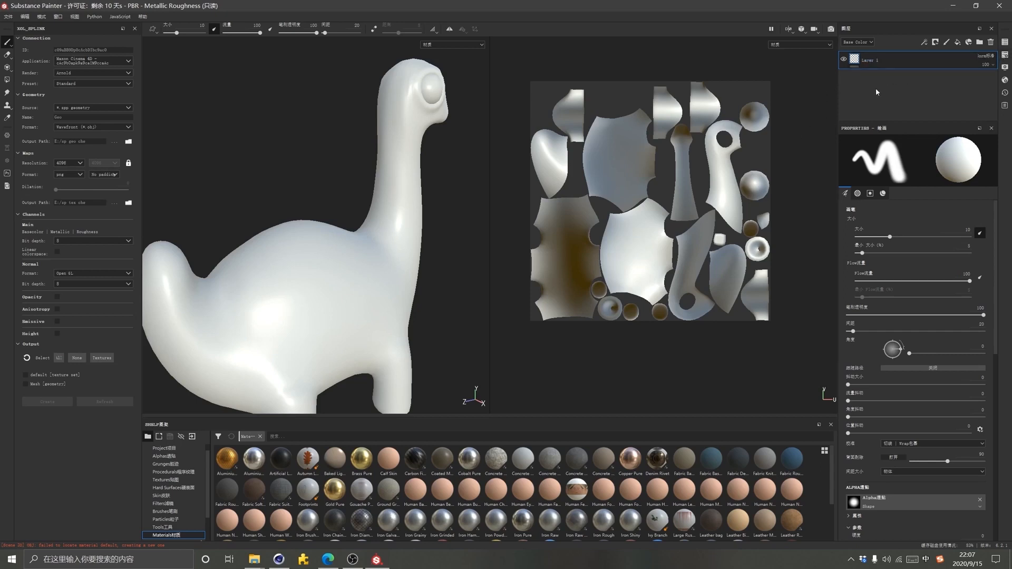
pyautogui.click(1005, 55)
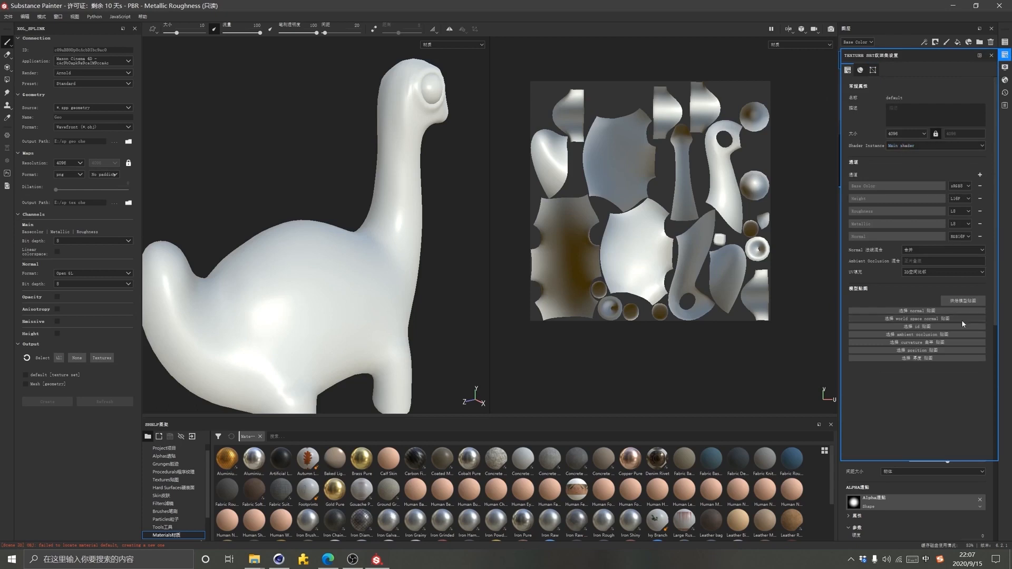
pyautogui.click(951, 298)
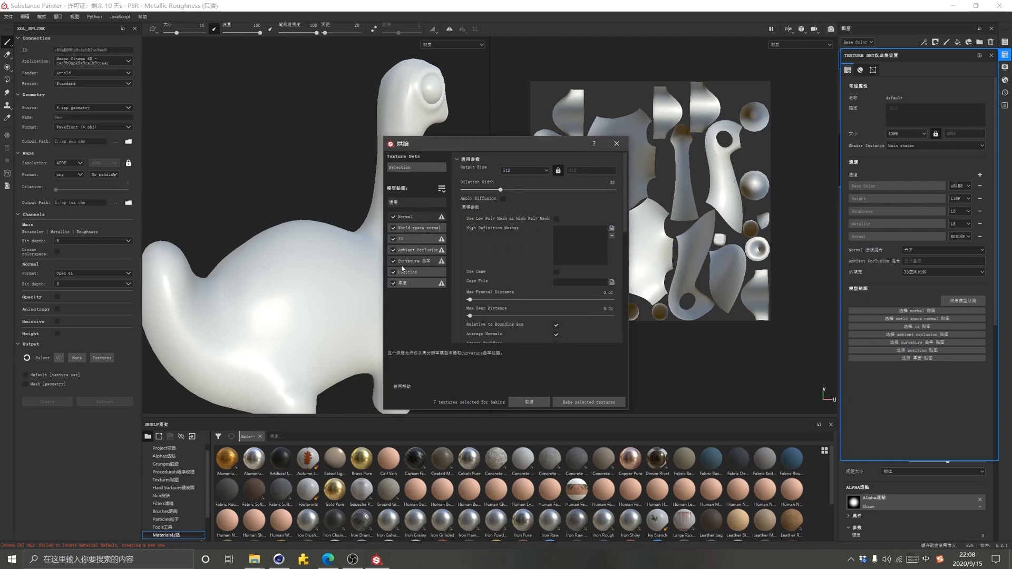
# Bake only the Normal, World space normal, Ambient Occlusion and Curvature maps, excluding ID, Position and thickness
pyautogui.click(394, 239)
pyautogui.click(393, 228)
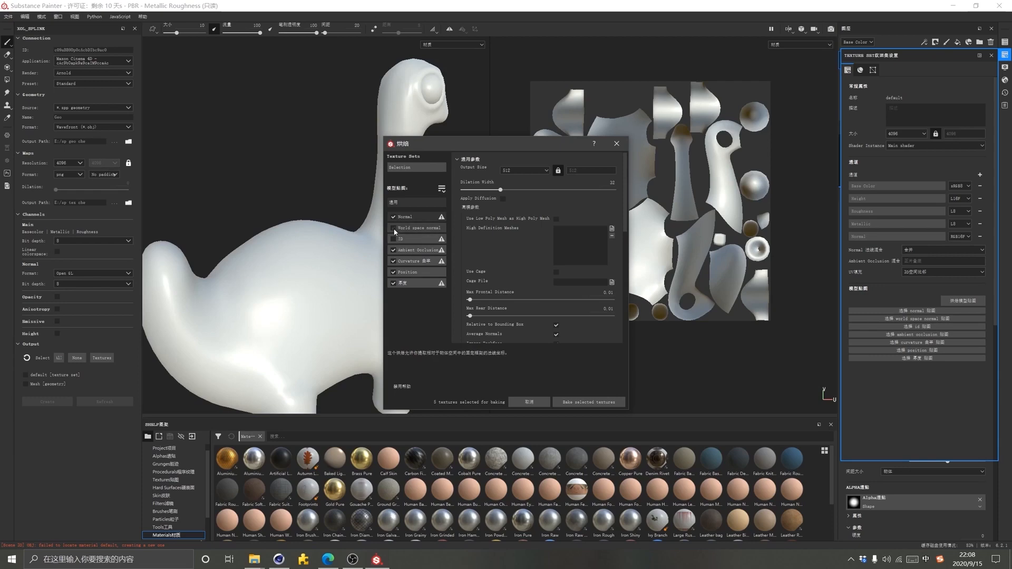
pyautogui.click(394, 228)
pyautogui.click(393, 272)
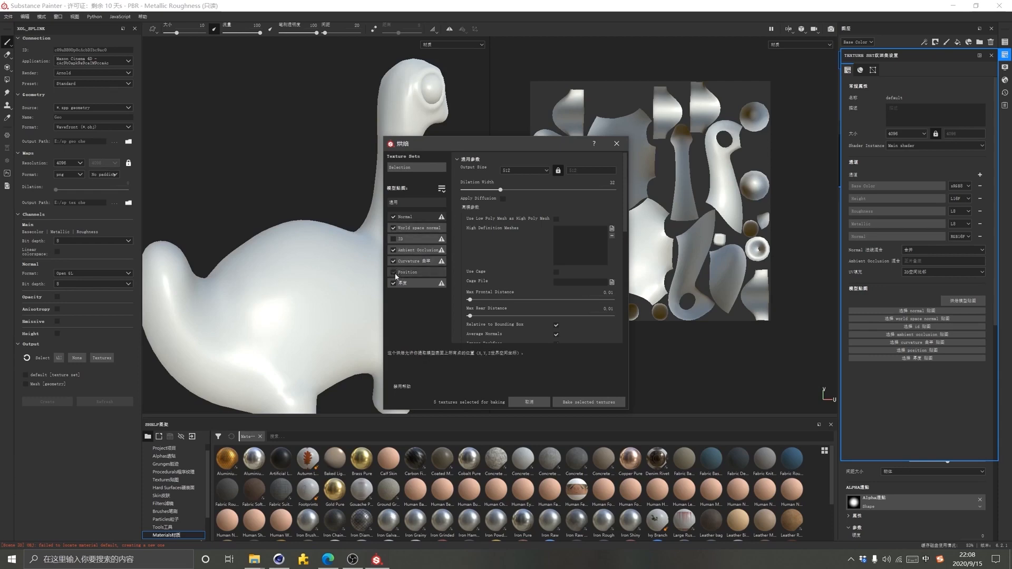
pyautogui.click(393, 283)
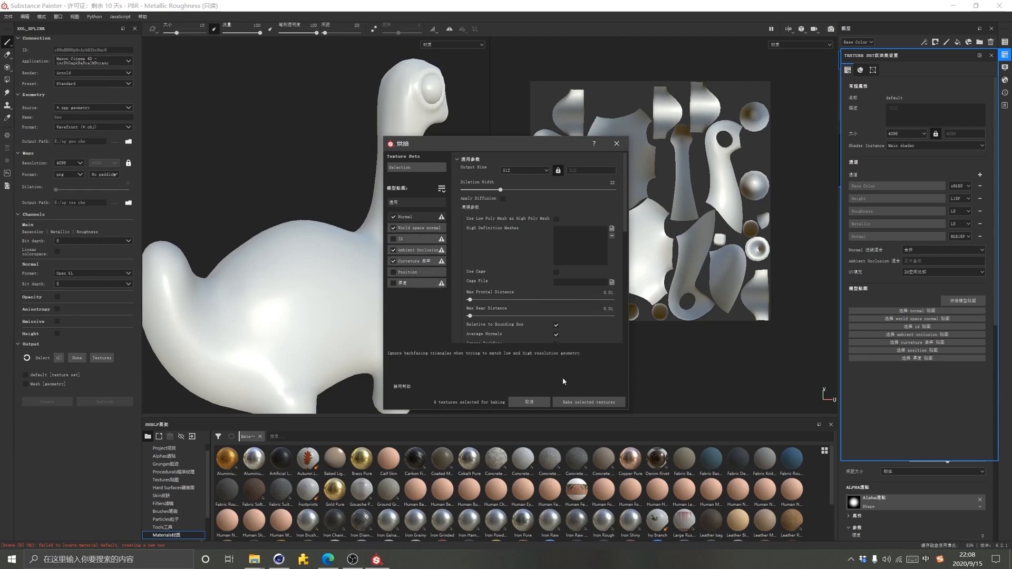
pyautogui.click(589, 402)
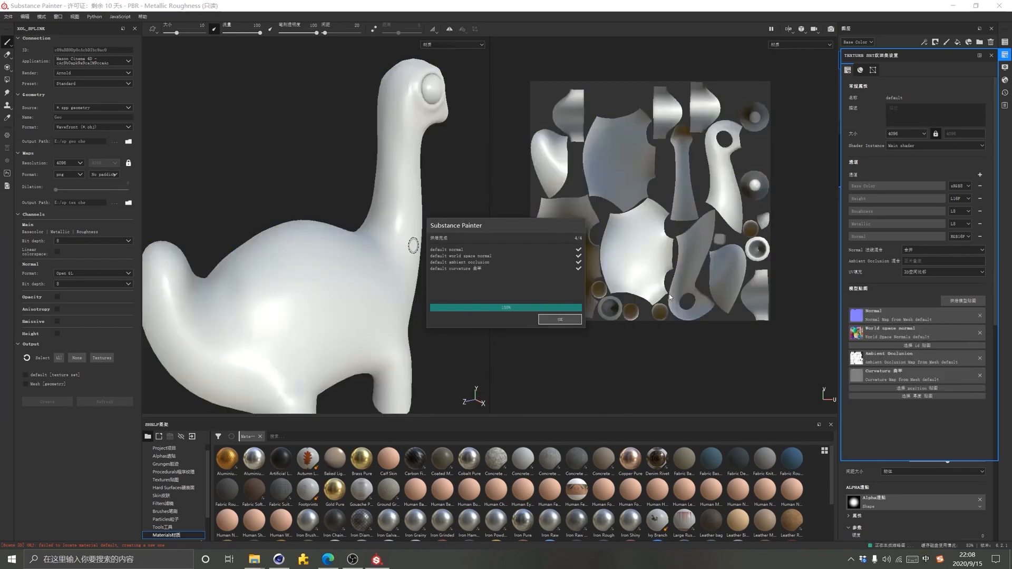
pyautogui.click(566, 320)
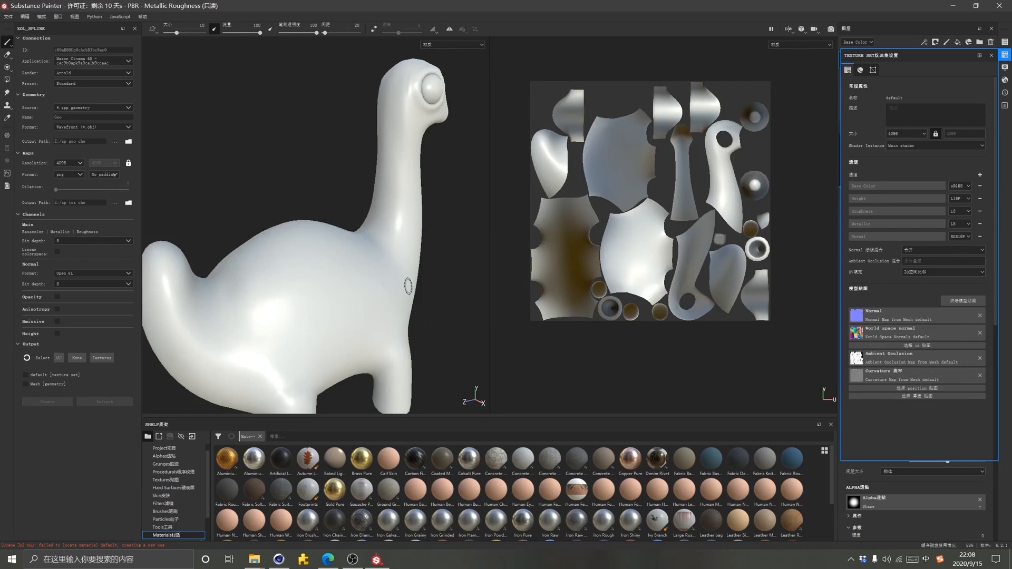
pyautogui.keyDown('alt'); pyautogui.moveTo(408, 286); pyautogui.dragTo(366, 275); pyautogui.keyUp('alt')
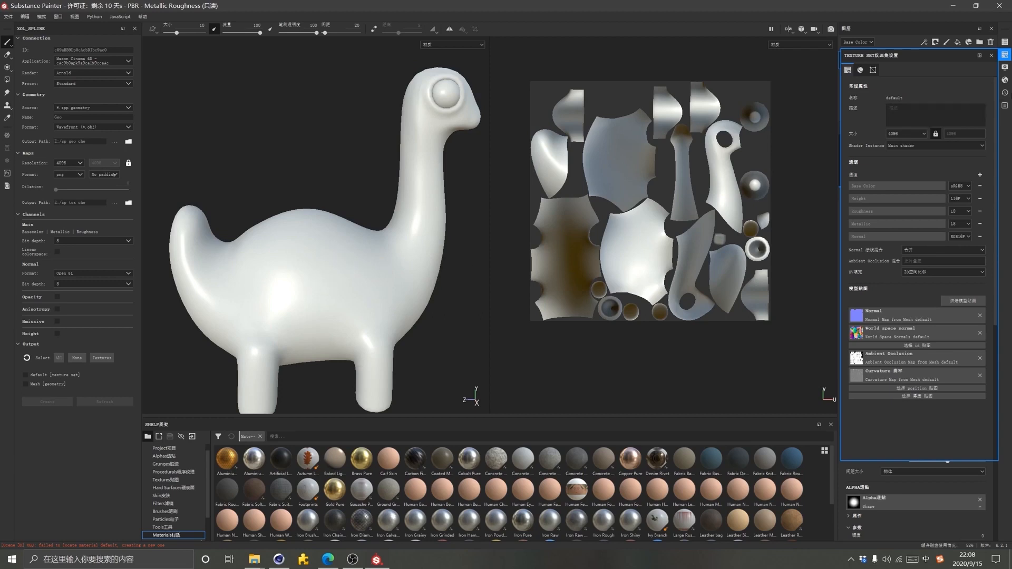
pyautogui.click(1005, 53)
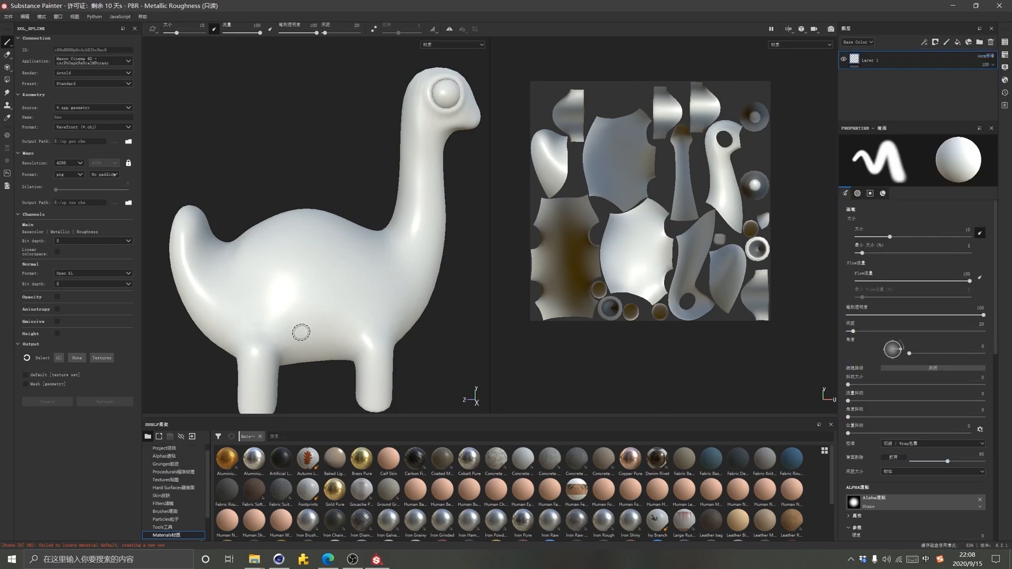
# Start importing resources and browse to the tex folder inside the clay course's 蜥蜴法师 project folder on drive E
pyautogui.click(176, 449)
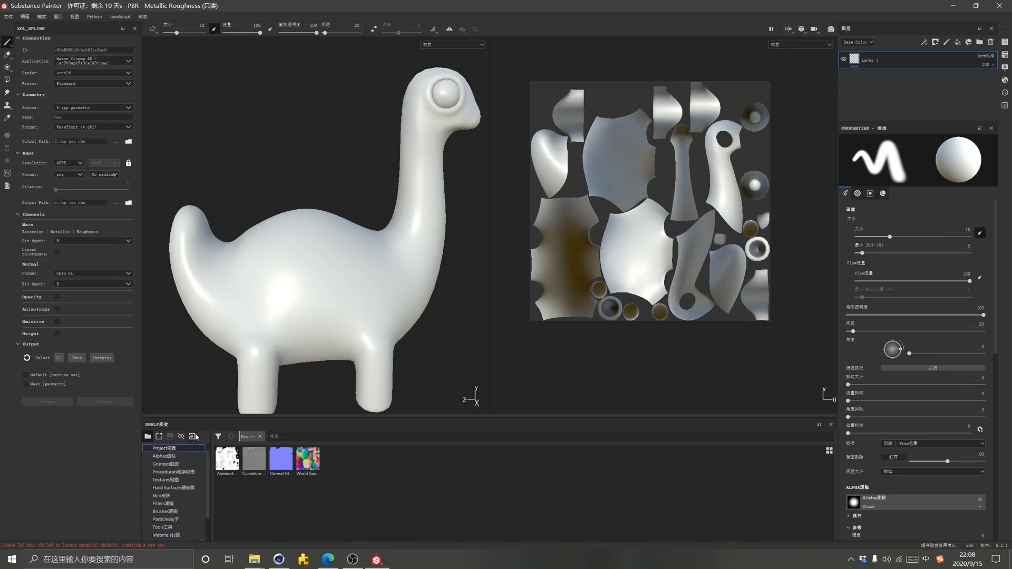
pyautogui.click(193, 437)
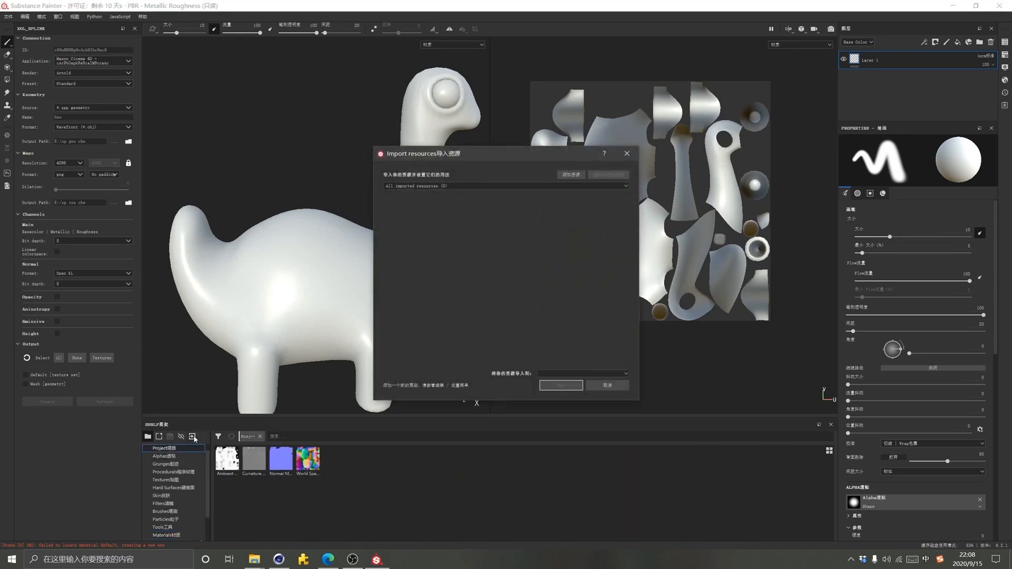
pyautogui.press('Escape')
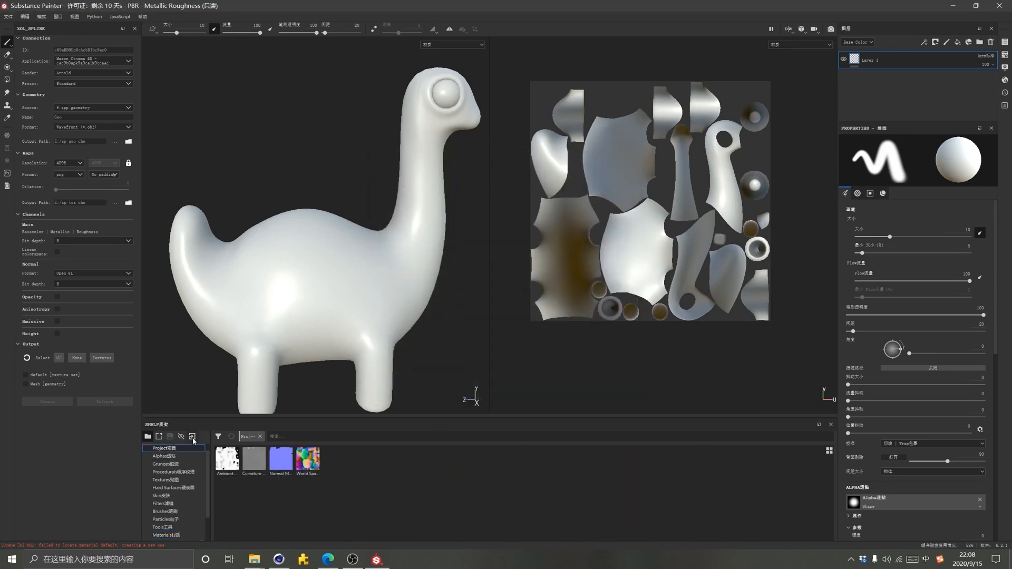
pyautogui.click(193, 437)
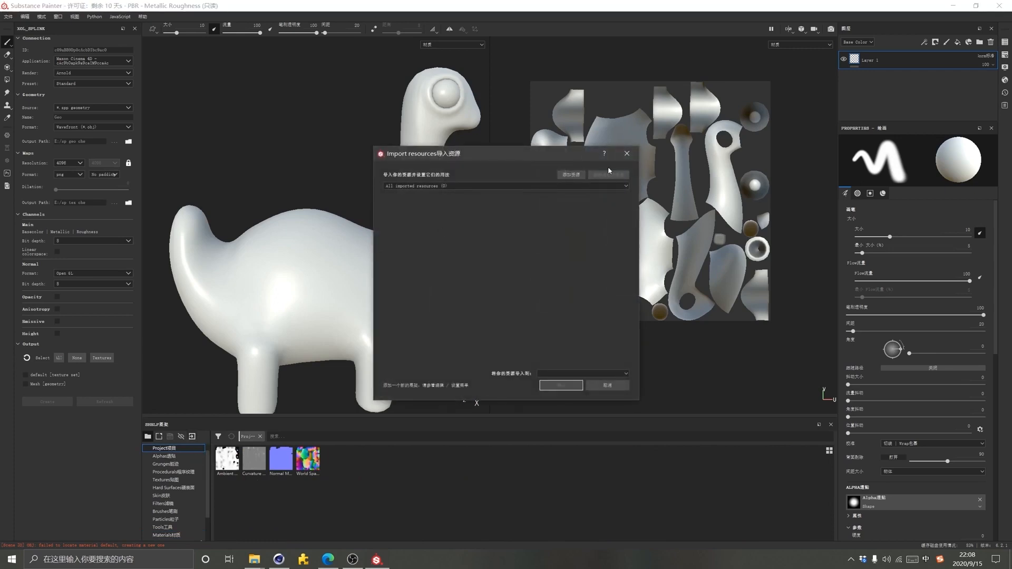
pyautogui.click(571, 175)
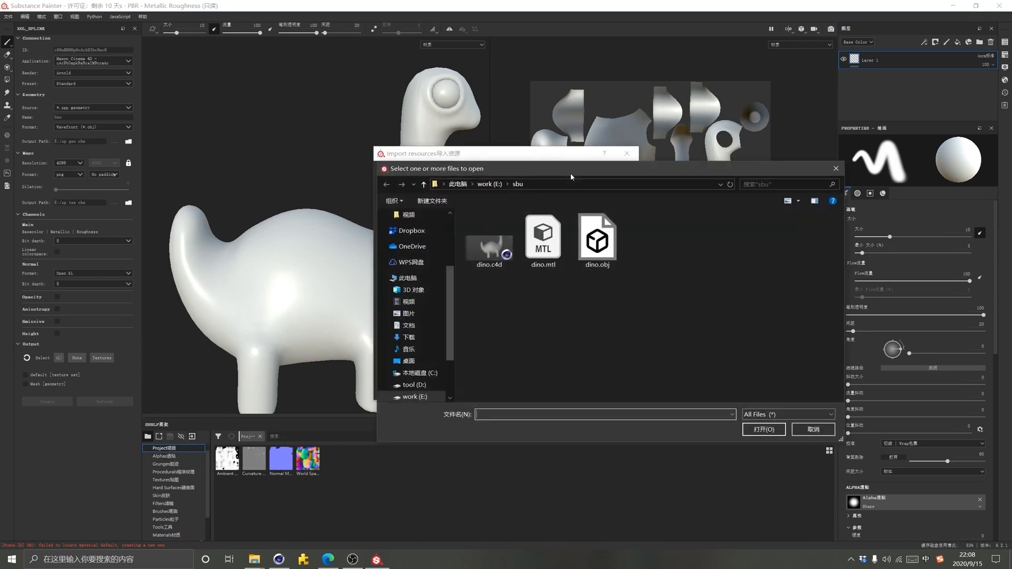
pyautogui.scroll(3, 413, 289)
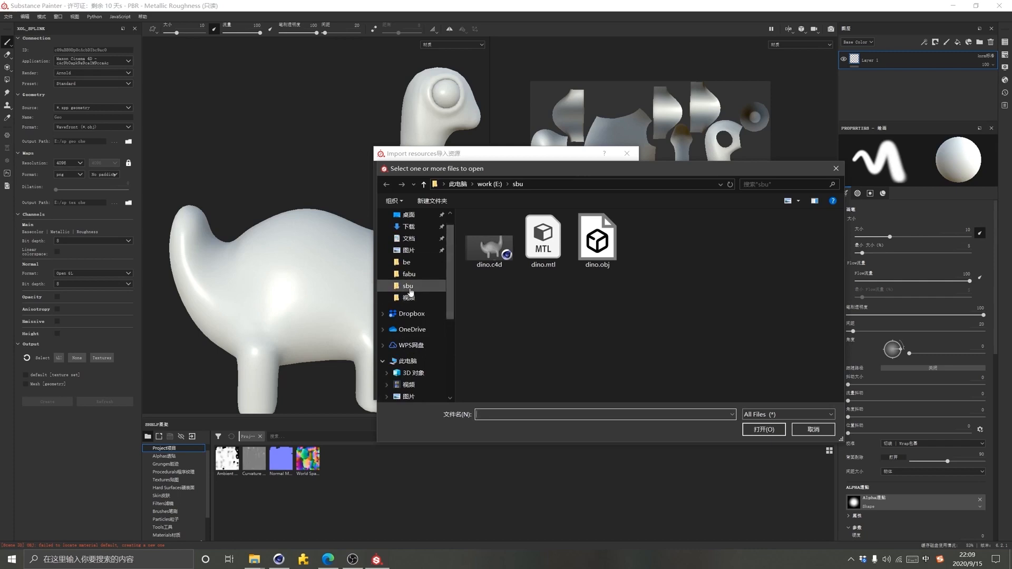
pyautogui.click(409, 297)
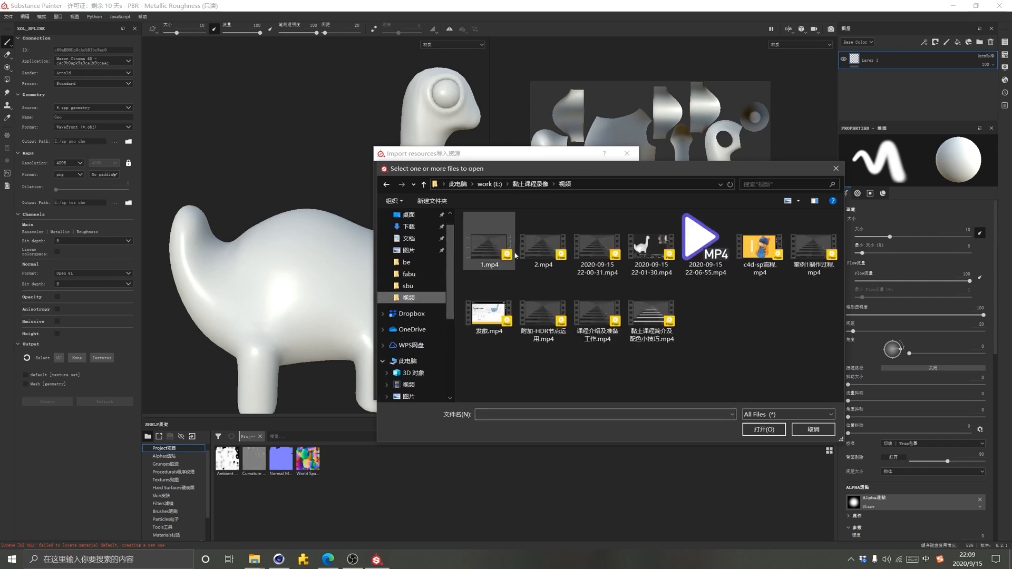
pyautogui.click(529, 184)
pyautogui.doubleClick(487, 262)
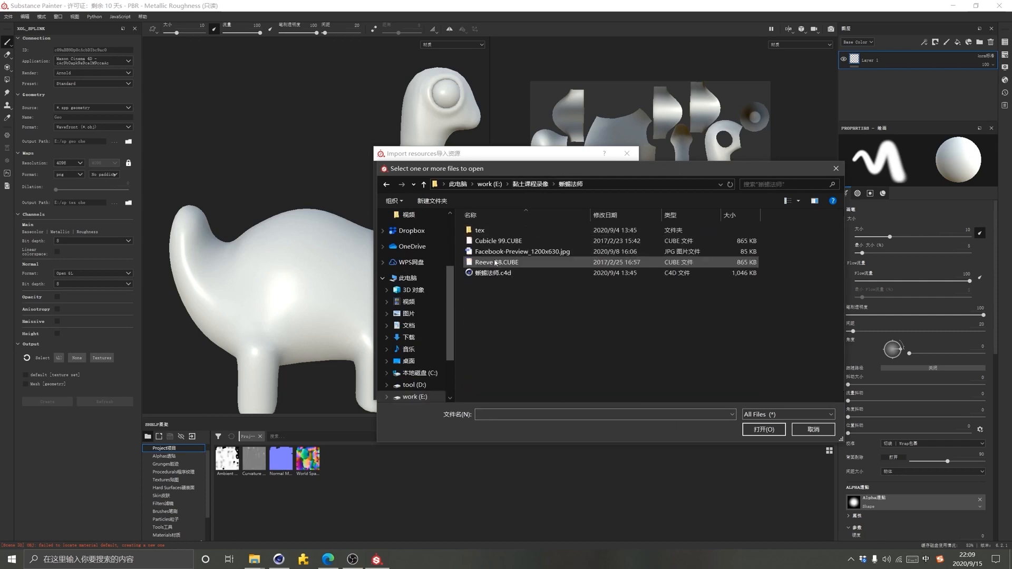
pyautogui.doubleClick(501, 230)
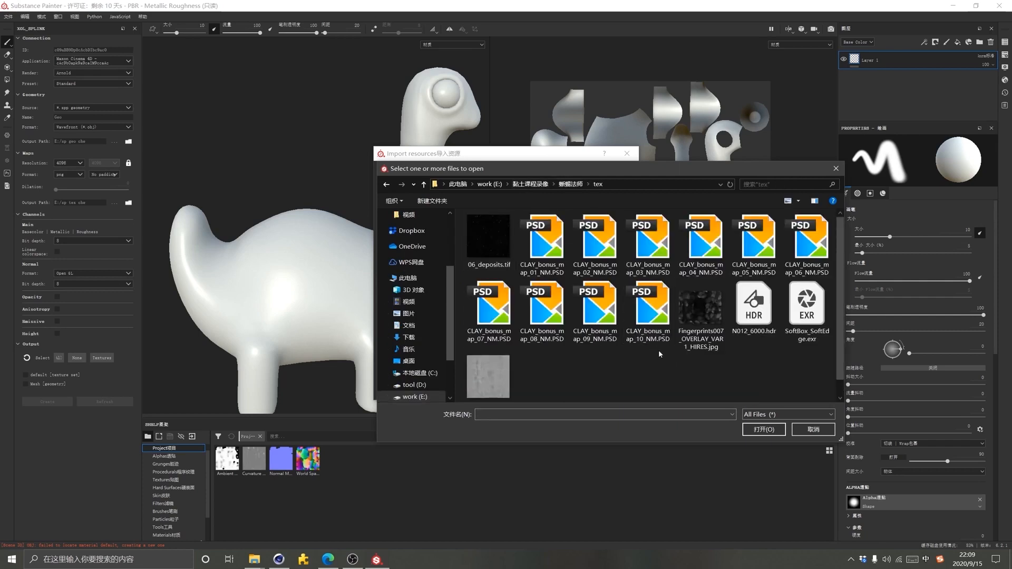
# Add 06_deposits.tif, CLAY_bonus_map 01, 02, 04, 06 and 07 NM.PSD, the Fingerprints007 overlay and the grey Roughness JPG to the import list
pyautogui.click(492, 249)
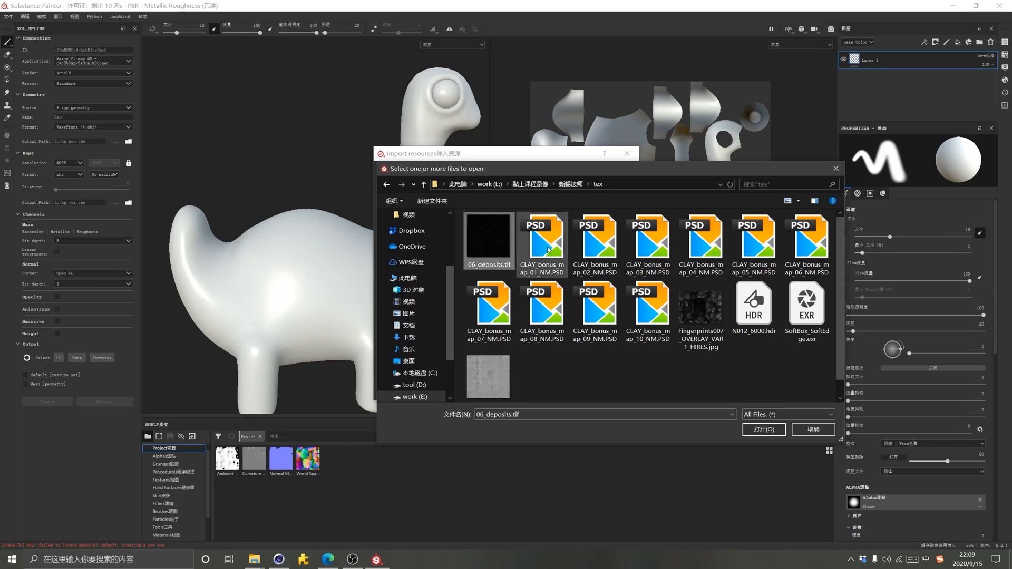
pyautogui.keyDown('ctrl'); pyautogui.click(542, 243); pyautogui.keyUp('ctrl')
pyautogui.keyDown('ctrl'); pyautogui.click(594, 244); pyautogui.keyUp('ctrl')
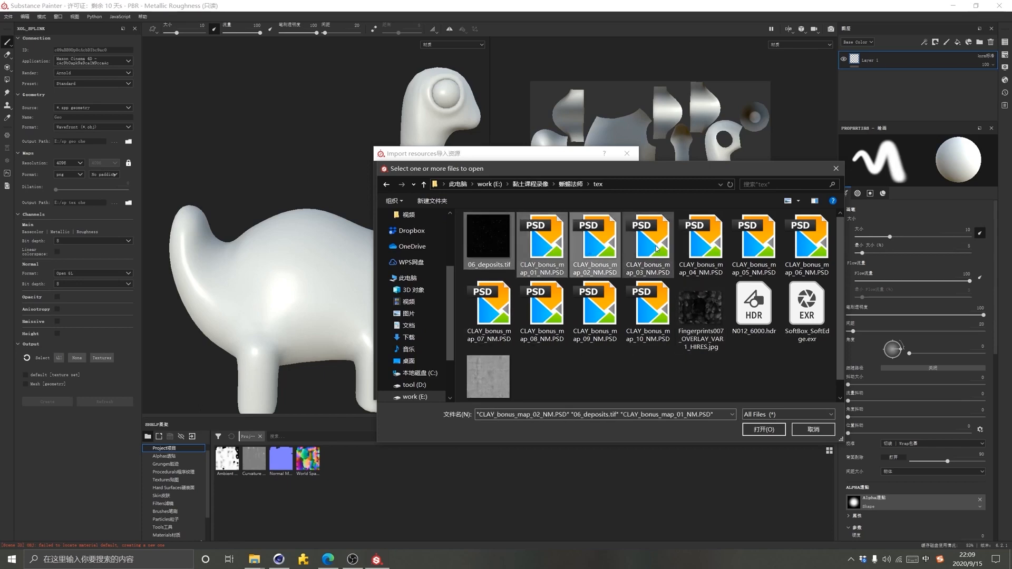
pyautogui.keyDown('ctrl'); pyautogui.click(703, 246); pyautogui.keyUp('ctrl')
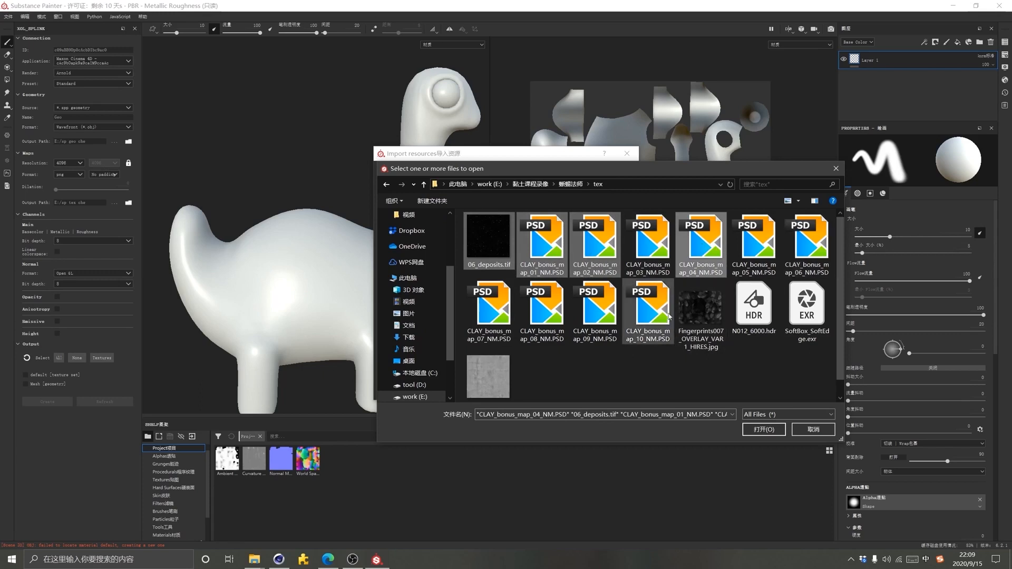
pyautogui.keyDown('ctrl'); pyautogui.click(807, 248); pyautogui.keyUp('ctrl')
pyautogui.keyDown('ctrl'); pyautogui.click(495, 324); pyautogui.keyUp('ctrl')
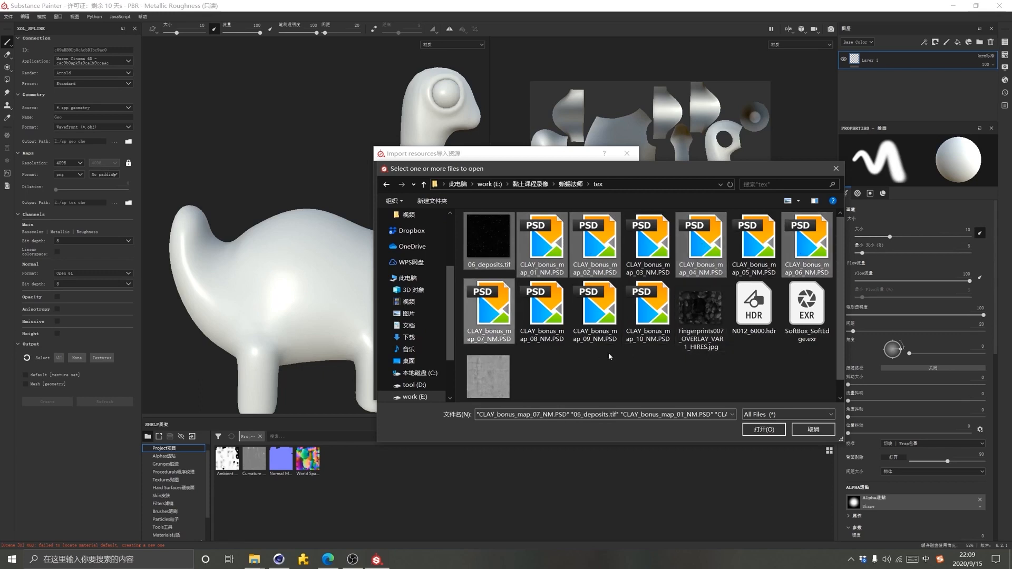
pyautogui.keyDown('ctrl'); pyautogui.click(694, 327); pyautogui.keyUp('ctrl')
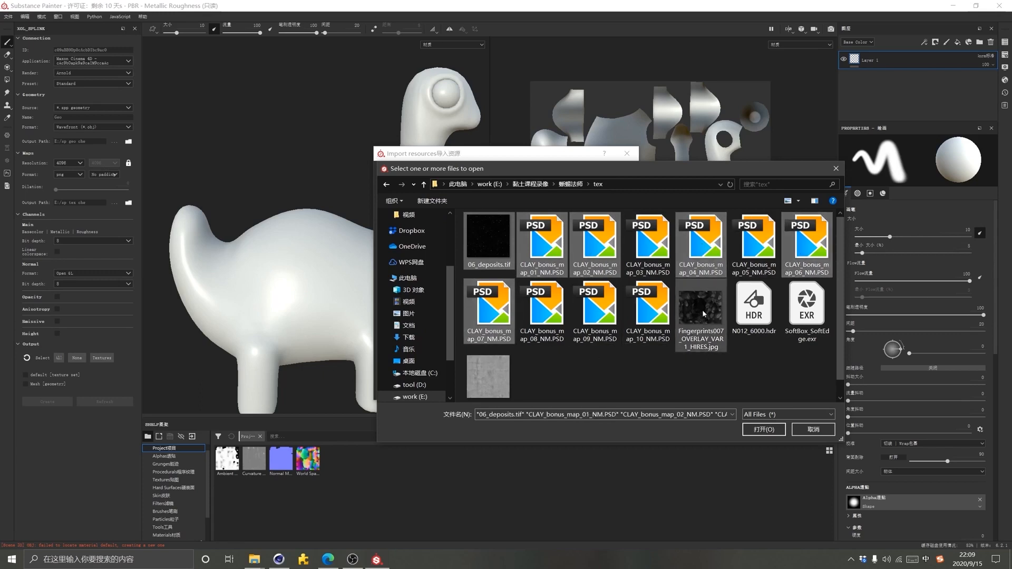
pyautogui.keyDown('ctrl'); pyautogui.click(499, 383); pyautogui.keyUp('ctrl')
pyautogui.click(763, 430)
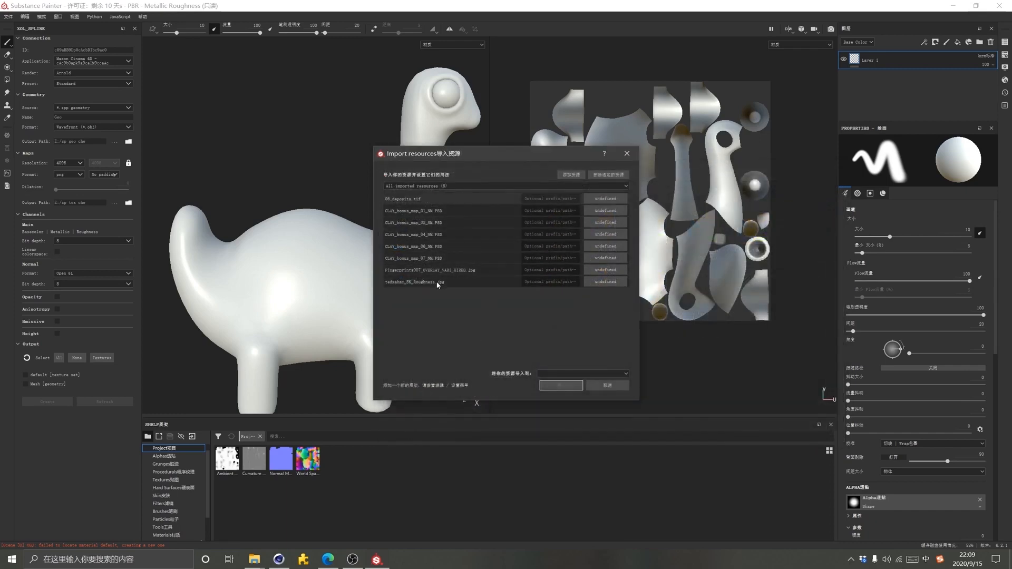
# Set the usage of all listed resources to texture, choose where to store them, and import them
pyautogui.click(604, 199)
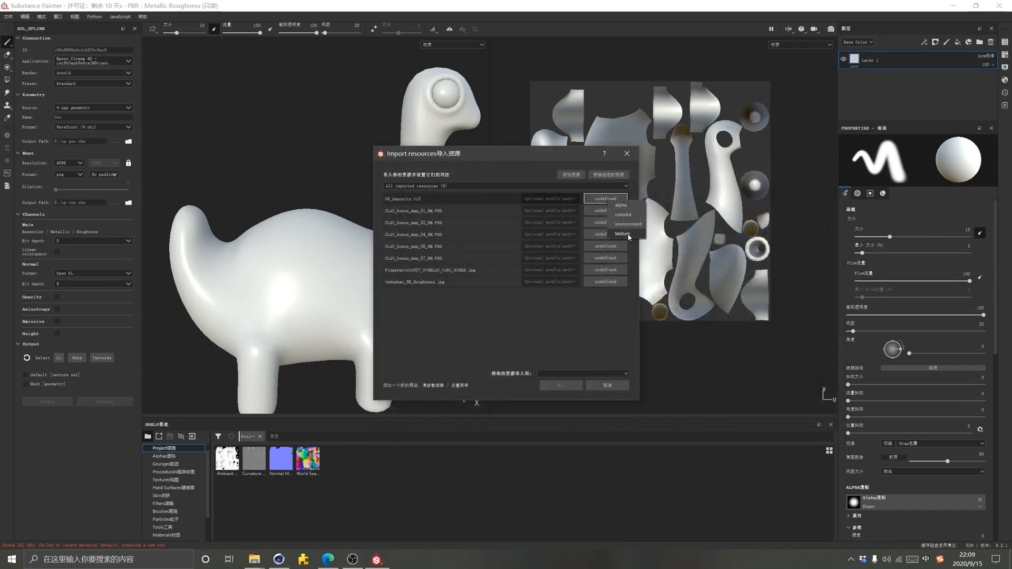
pyautogui.click(627, 234)
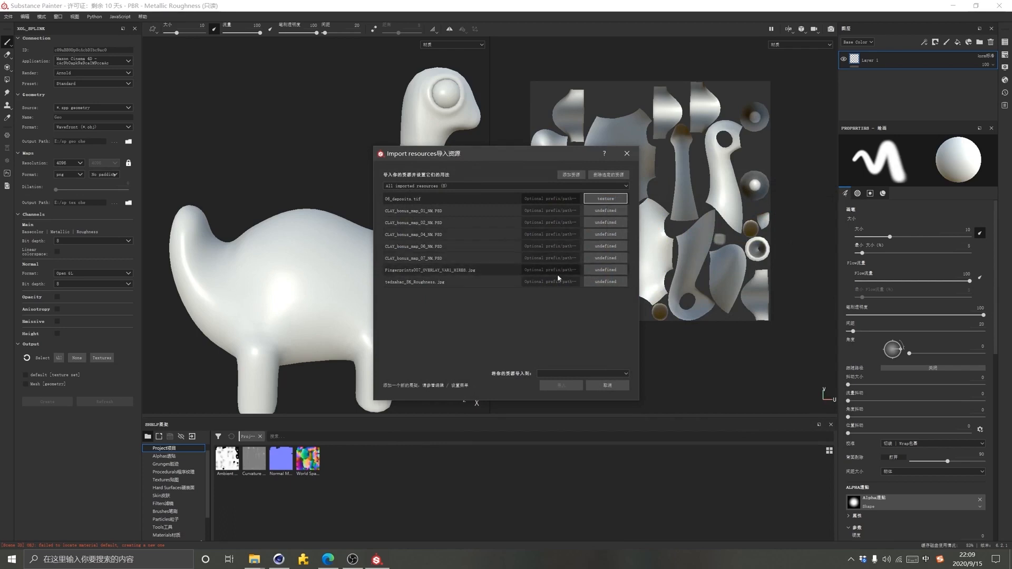
pyautogui.click(615, 214)
pyautogui.click(634, 250)
pyautogui.click(567, 333)
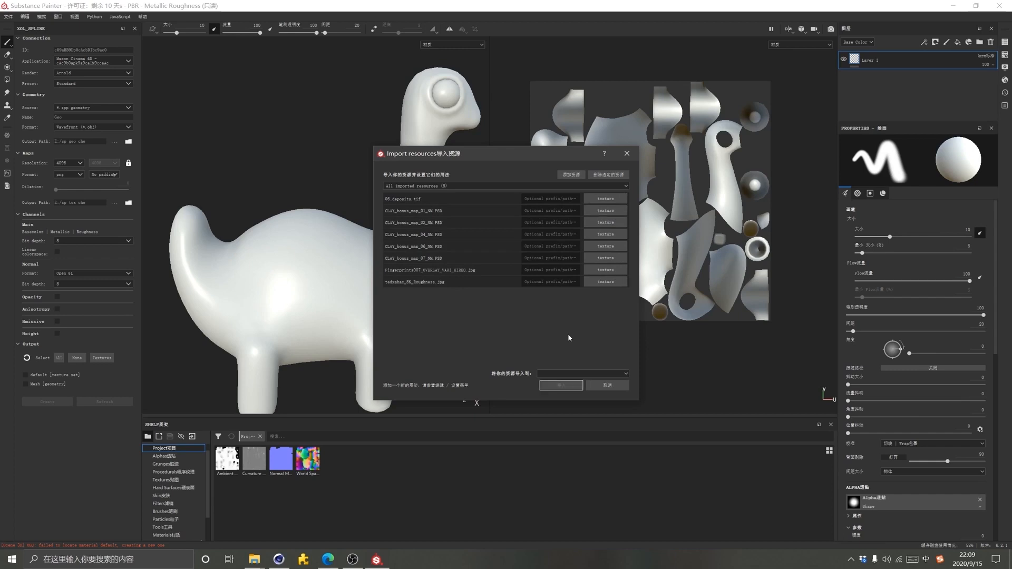
pyautogui.click(574, 373)
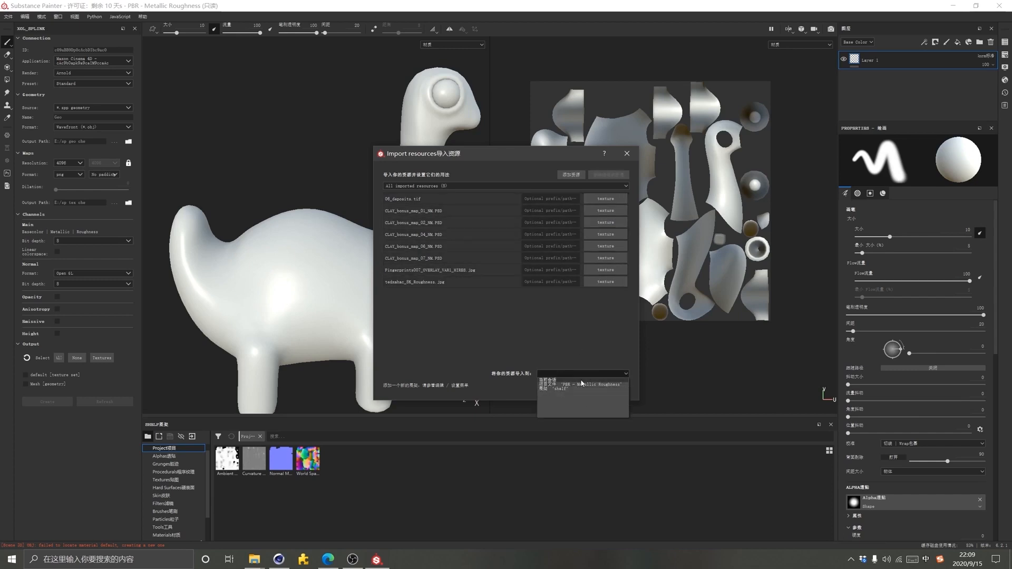
pyautogui.click(581, 381)
pyautogui.click(568, 389)
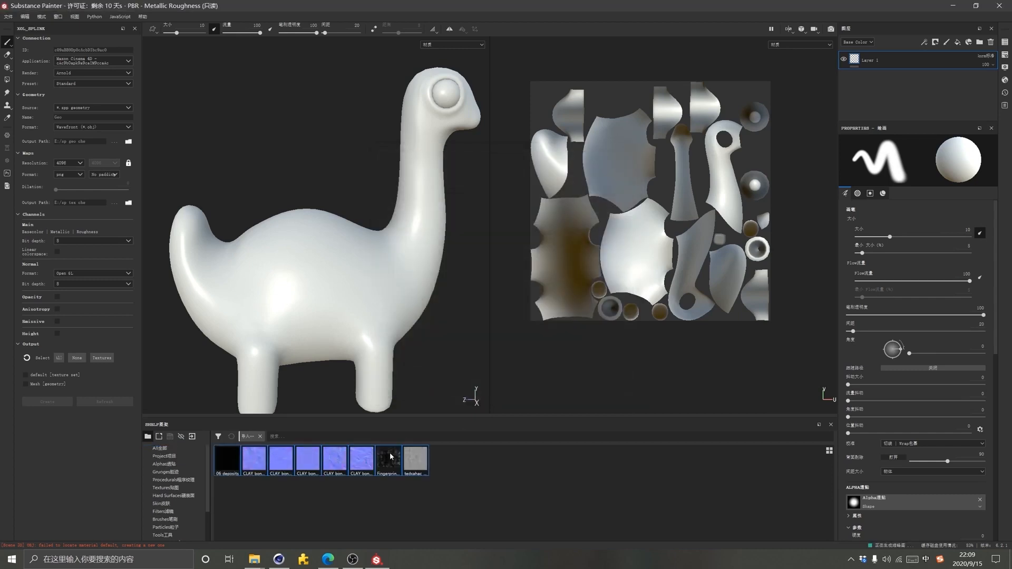
# Add a fill layer above Layer 1 and disable its color, height, rough and metal channels, keeping only nrm
pyautogui.moveTo(245, 464)
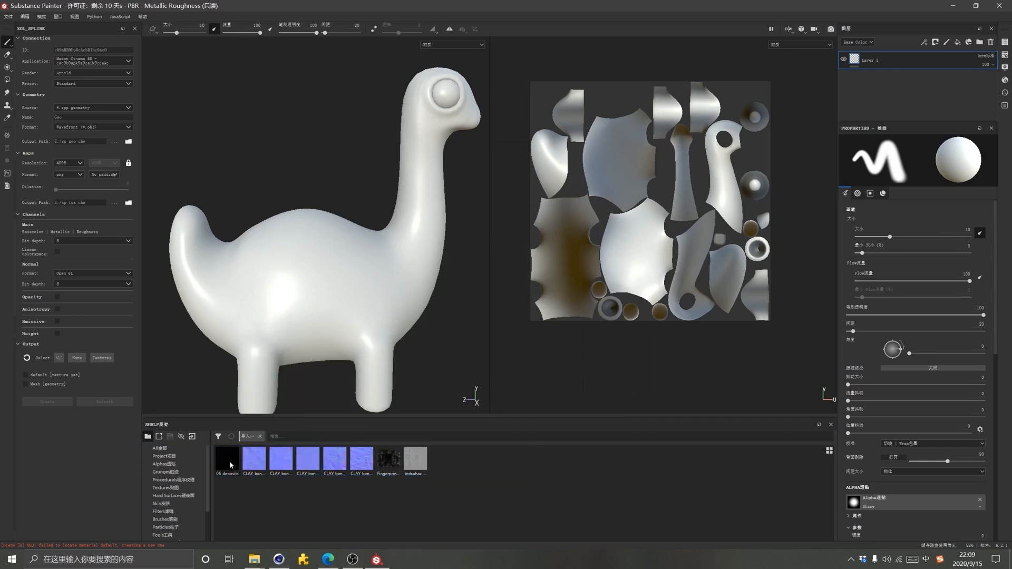
pyautogui.click(353, 465)
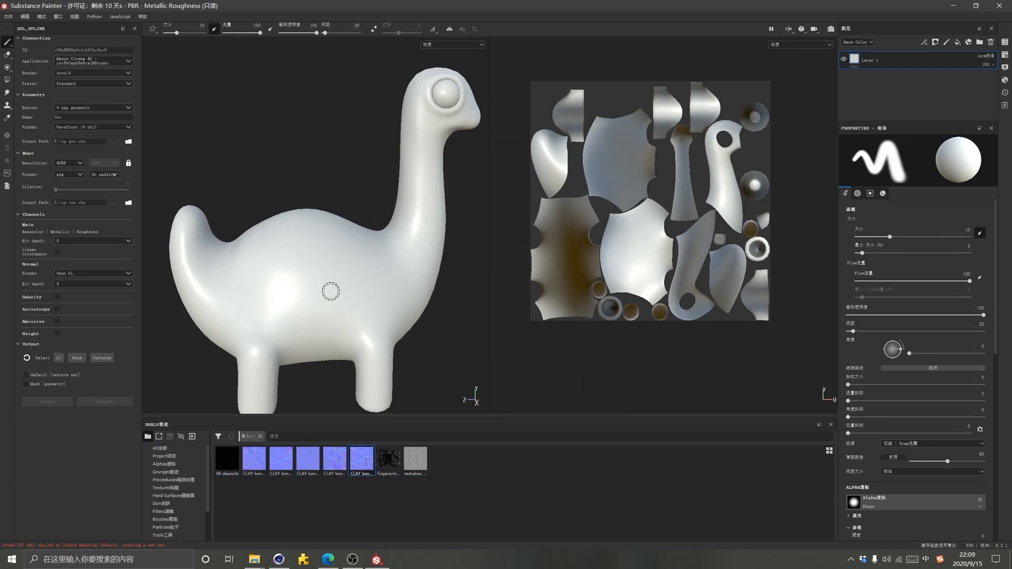
pyautogui.click(957, 42)
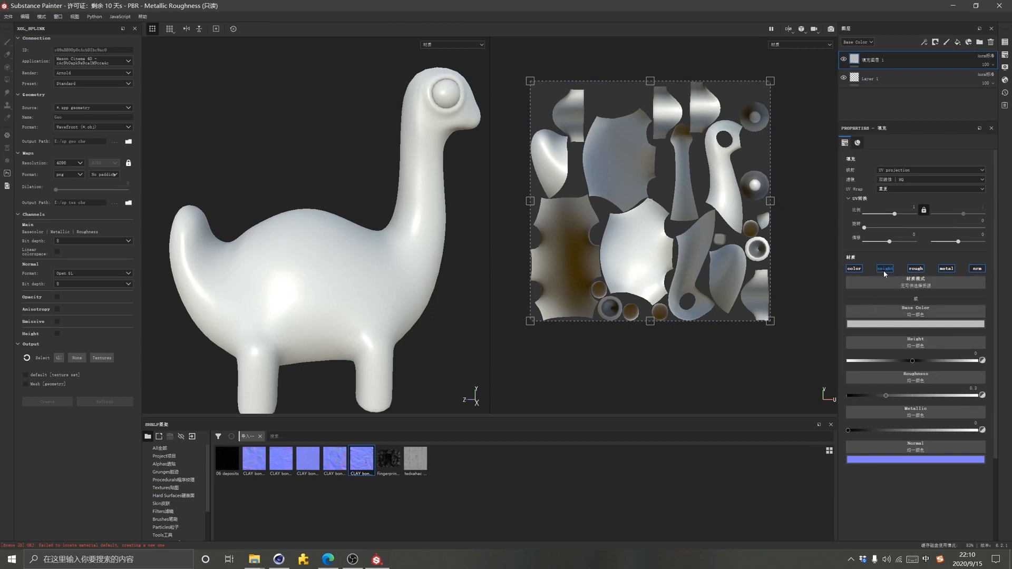
pyautogui.click(854, 268)
pyautogui.click(885, 268)
pyautogui.click(916, 268)
pyautogui.click(946, 269)
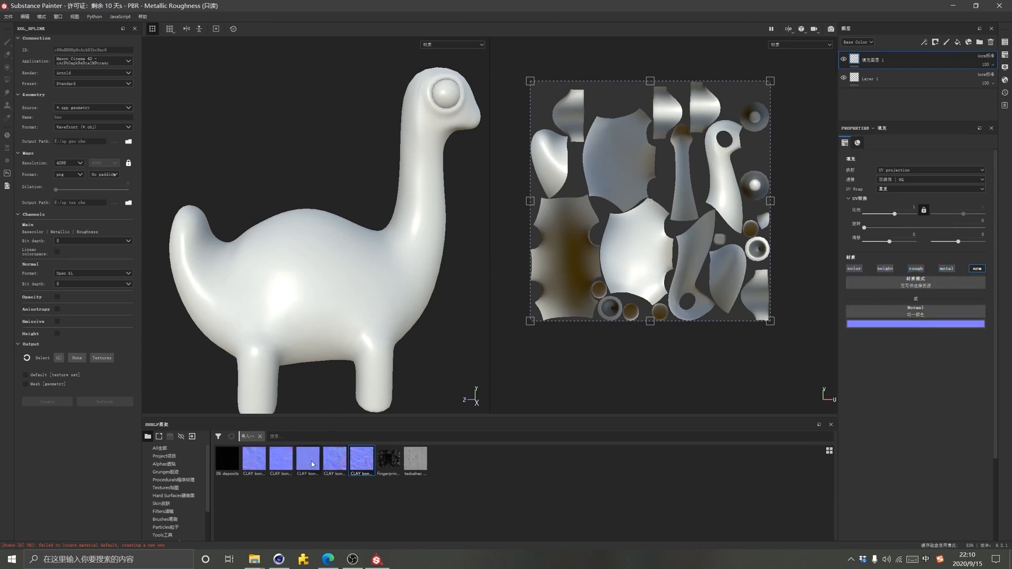
pyautogui.moveTo(312, 464)
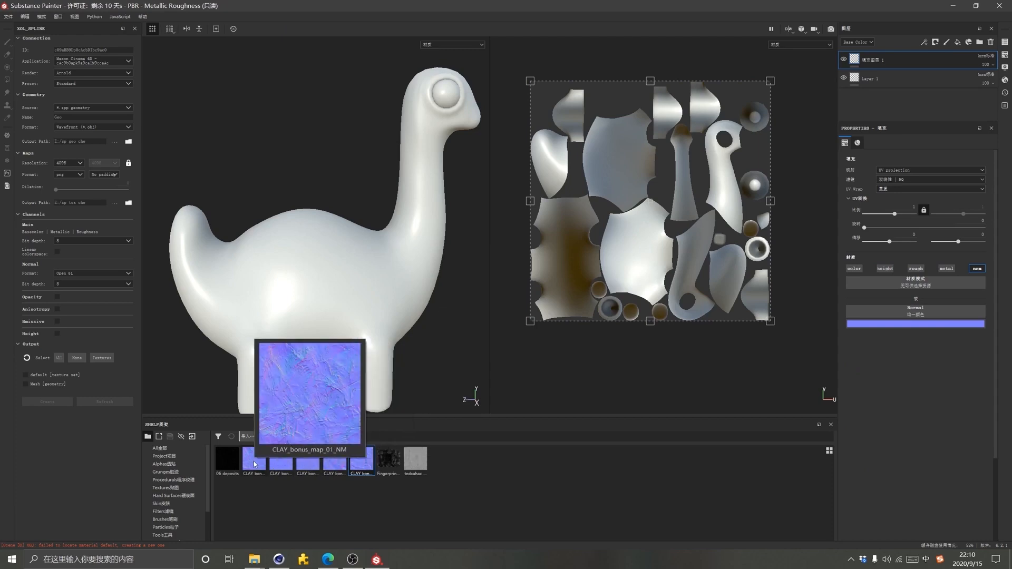
# Assign CLAY_bonus_map_02_NM to the fill layer's normal channel and set its projection to tri-planar
pyautogui.moveTo(282, 464)
pyautogui.moveTo(282, 463); pyautogui.dragTo(922, 317)
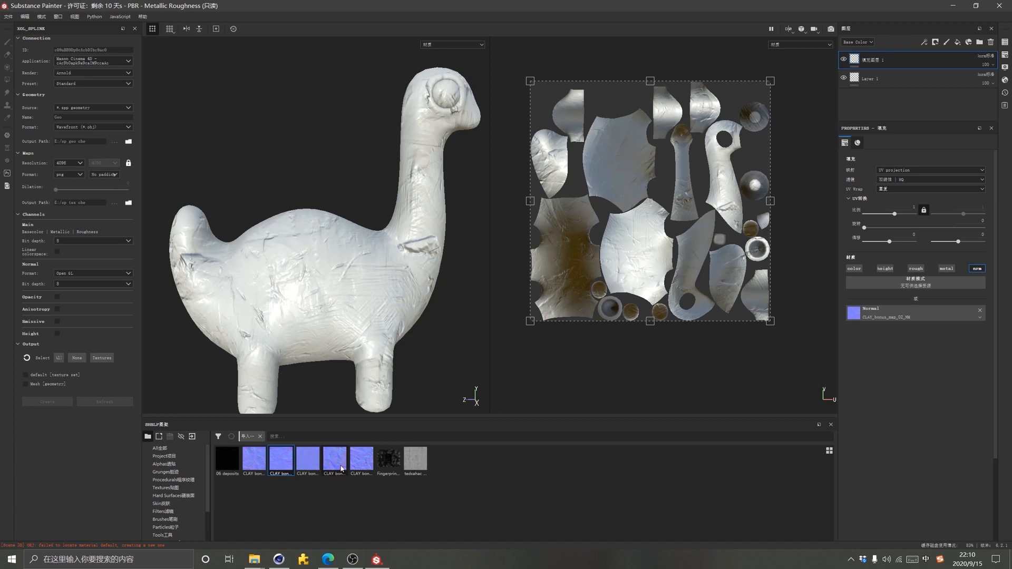
pyautogui.moveTo(341, 468)
pyautogui.click(933, 169)
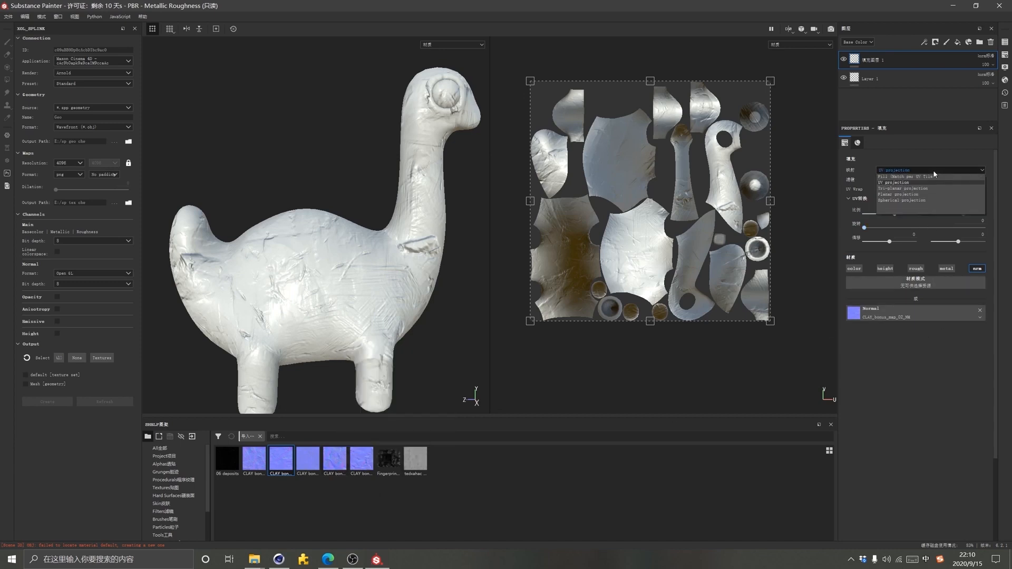
pyautogui.click(891, 189)
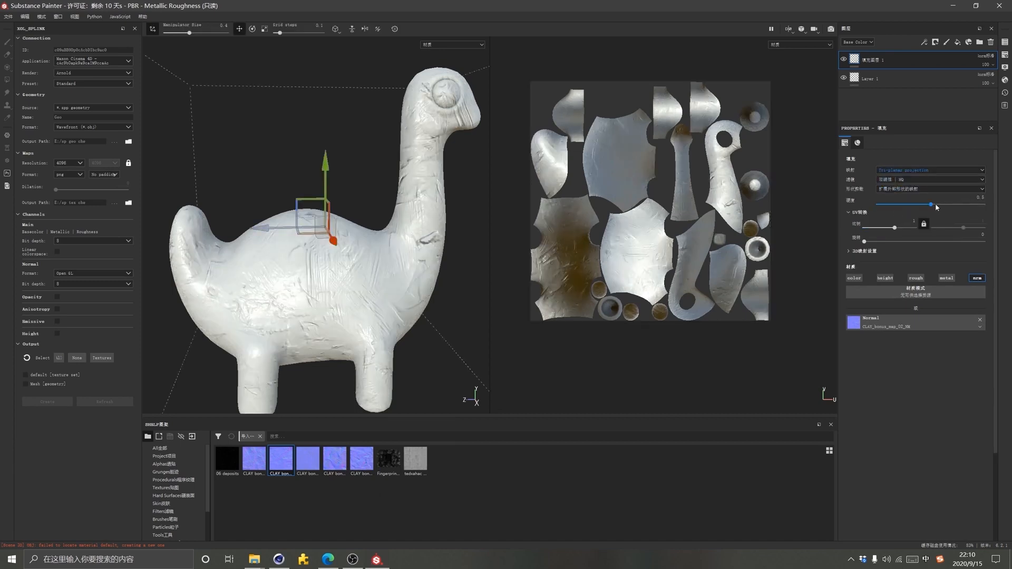
# Raise the clay normal layer's UV scale to about 3 and check the surface detail on the dinosaur
pyautogui.click(896, 228)
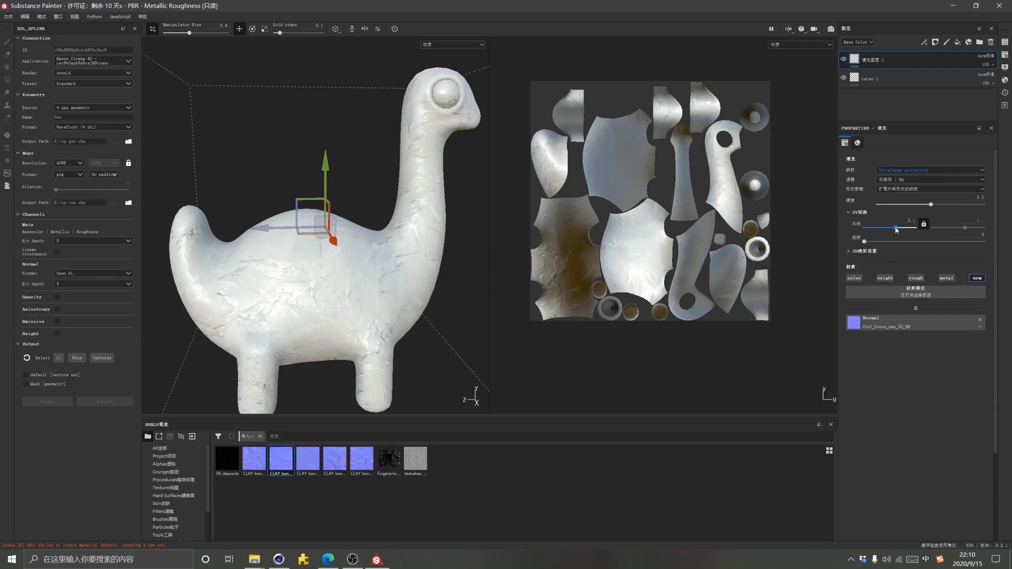
pyautogui.moveTo(896, 228); pyautogui.dragTo(897, 229)
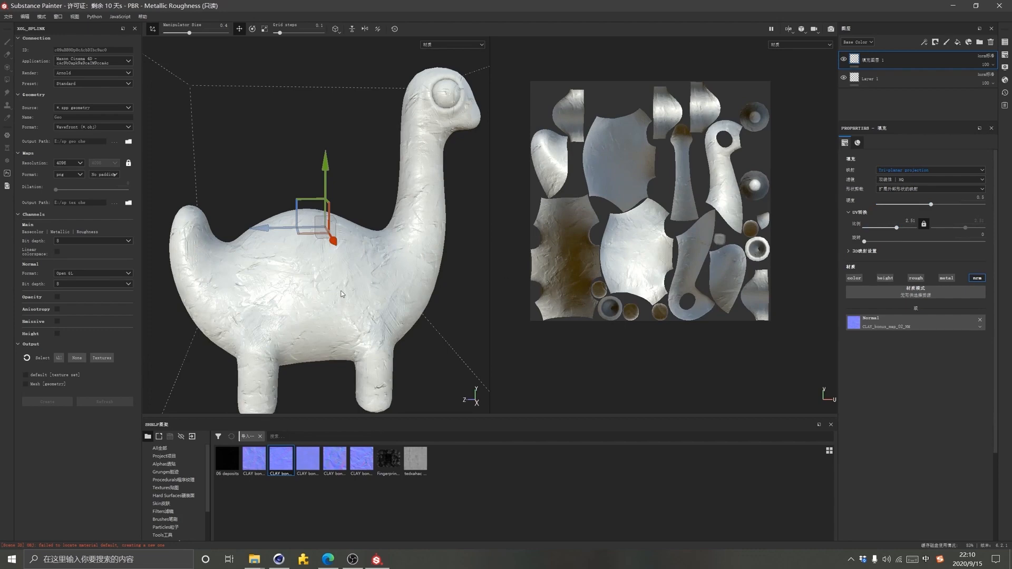
pyautogui.moveTo(383, 280)
pyautogui.keyDown('alt'); pyautogui.mouseDown()
pyautogui.moveTo(355, 262)
pyautogui.moveTo(452, 273)
pyautogui.moveTo(391, 261)
pyautogui.mouseUp(); pyautogui.keyUp('alt')
pyautogui.moveTo(899, 230); pyautogui.dragTo(900, 230)
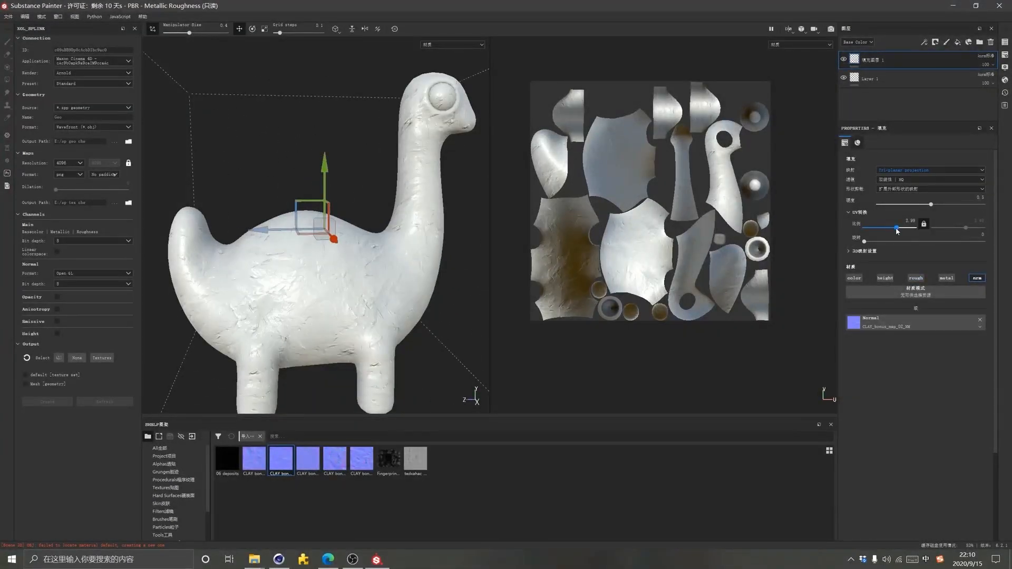
pyautogui.keyDown('alt'); pyautogui.moveTo(298, 264); pyautogui.dragTo(310, 295); pyautogui.keyUp('alt')
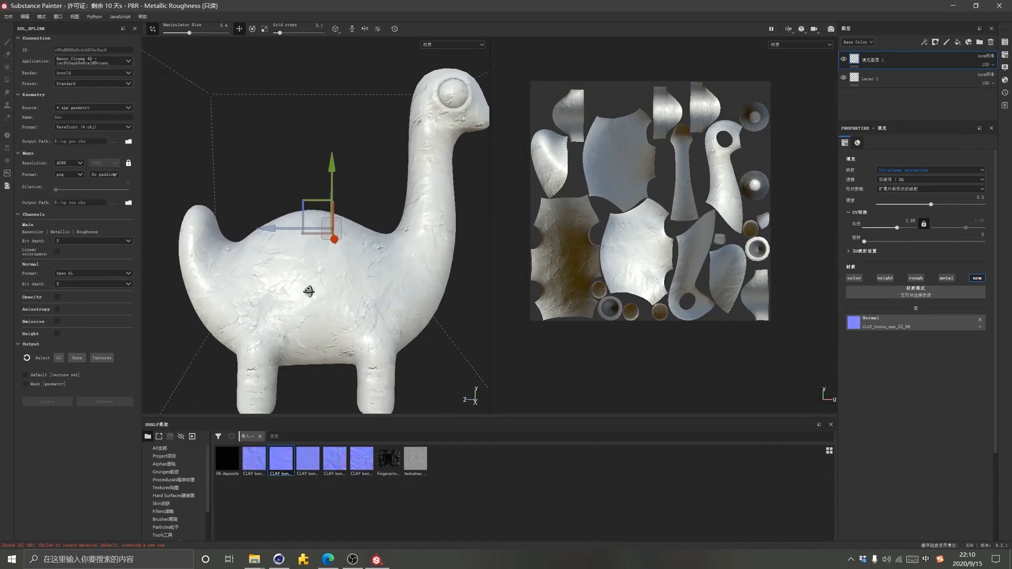
pyautogui.scroll(-3, 422, 182)
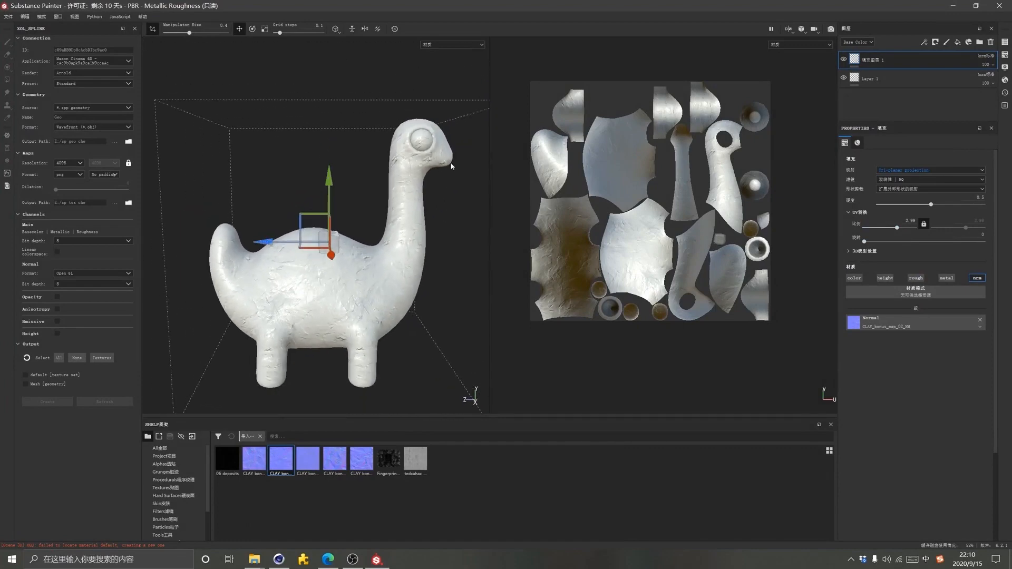
pyautogui.scroll(8, 415, 189)
pyautogui.keyDown('alt'); pyautogui.moveTo(368, 256); pyautogui.dragTo(406, 246); pyautogui.keyUp('alt')
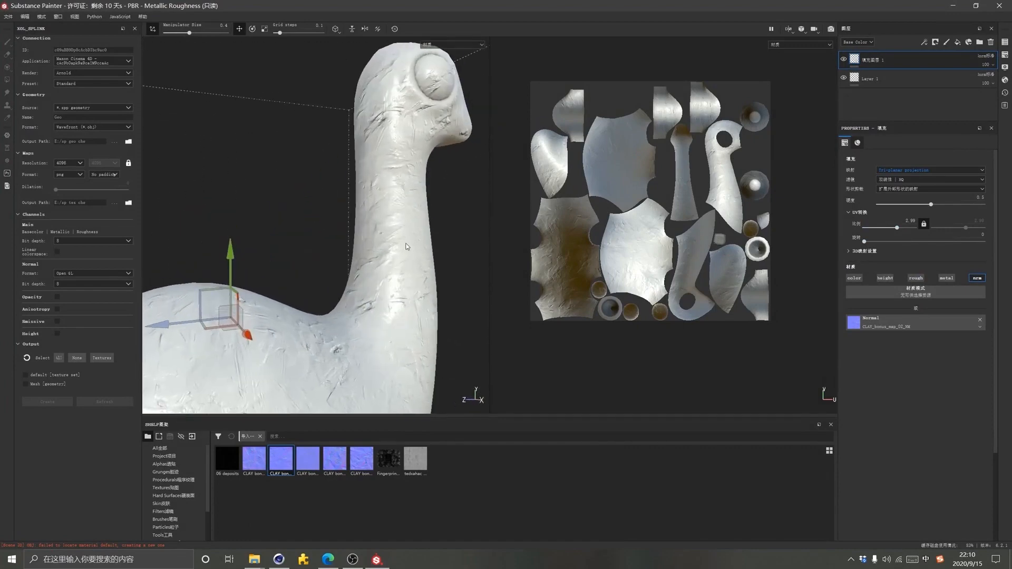
# Lower the tri-planar projection hardness to about 0.35 and check the blending on the neck and body
pyautogui.moveTo(930, 205); pyautogui.dragTo(923, 236)
pyautogui.keyDown('alt'); pyautogui.moveTo(253, 337); pyautogui.dragTo(338, 319); pyautogui.keyUp('alt')
pyautogui.scroll(-3, 333, 362)
pyautogui.scroll(4, 391, 262)
pyautogui.scroll(-3, 390, 262)
pyautogui.scroll(-5, 390, 260)
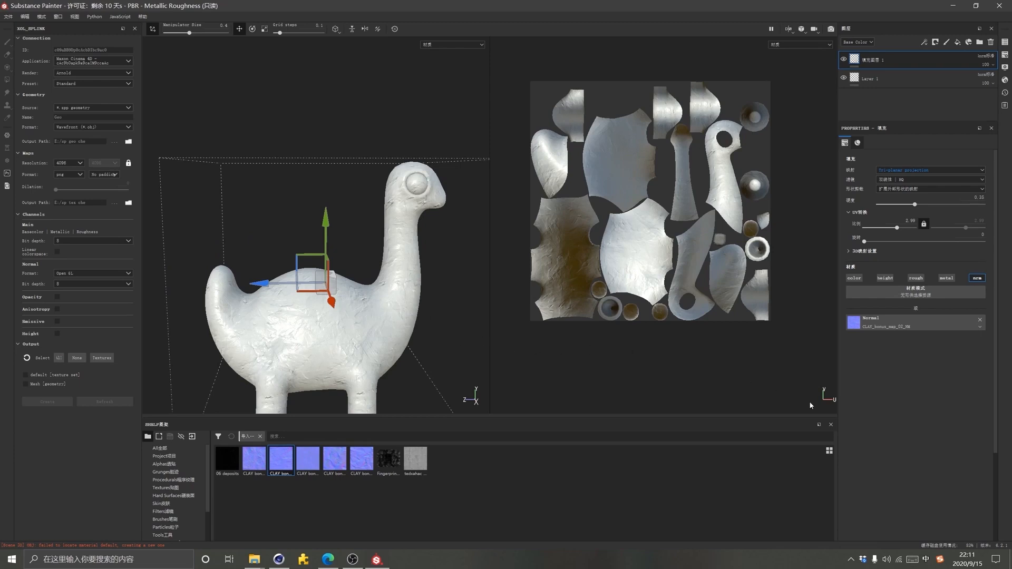
# Add a second fill layer on top and disable its height, rough, metal and nrm channels, keeping only color
pyautogui.click(958, 43)
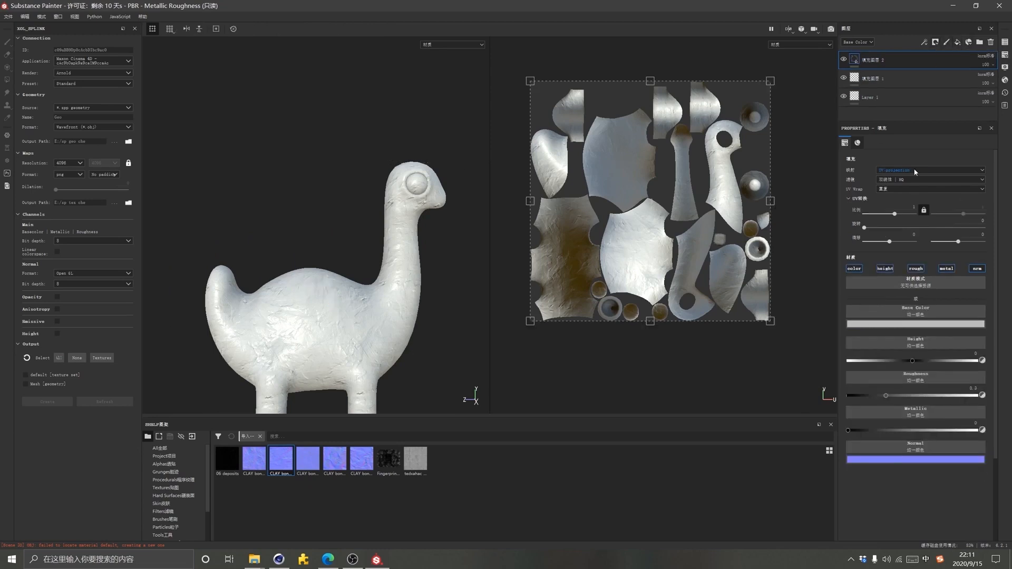
pyautogui.click(885, 269)
pyautogui.click(916, 269)
pyautogui.click(947, 269)
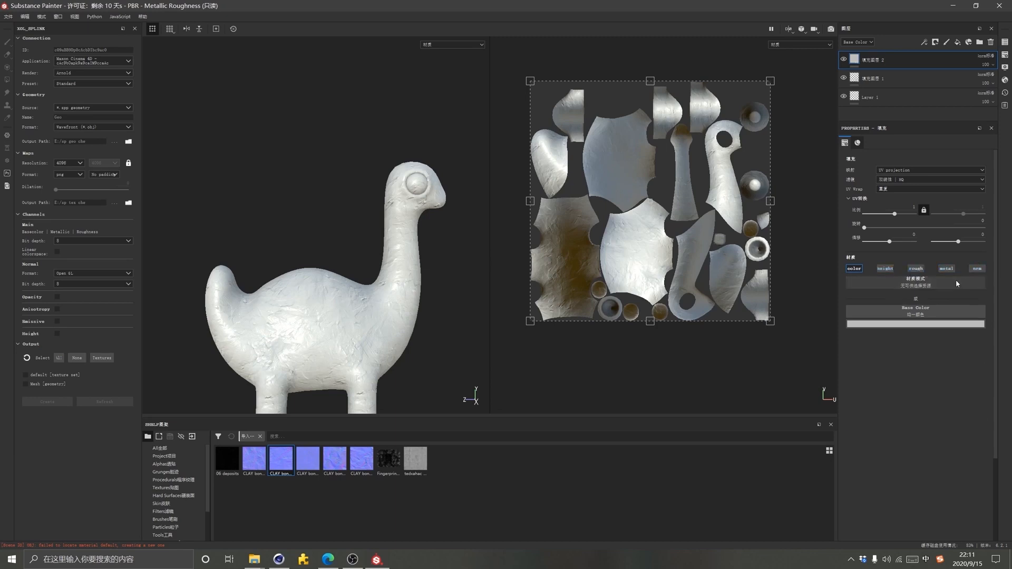
pyautogui.click(978, 269)
# Set the new fill layer's base color to a deep, slightly greenish blue
pyautogui.click(925, 324)
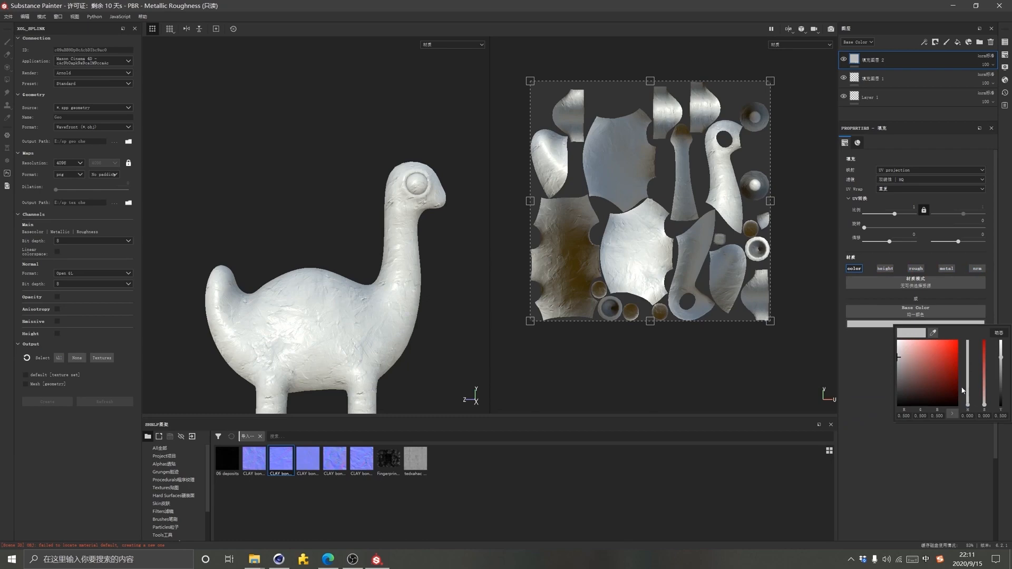
pyautogui.click(947, 354)
pyautogui.click(968, 362)
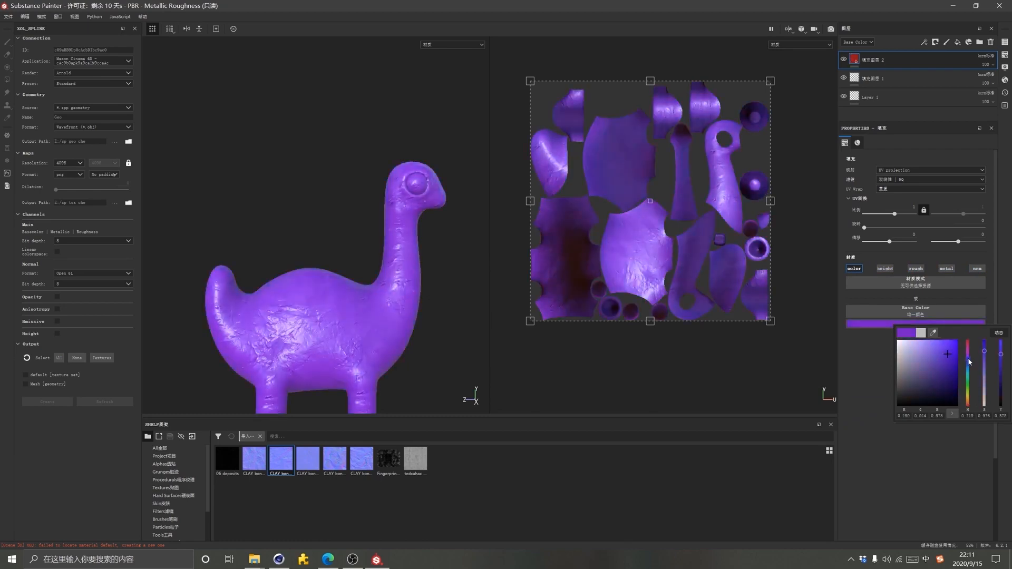
pyautogui.click(969, 363)
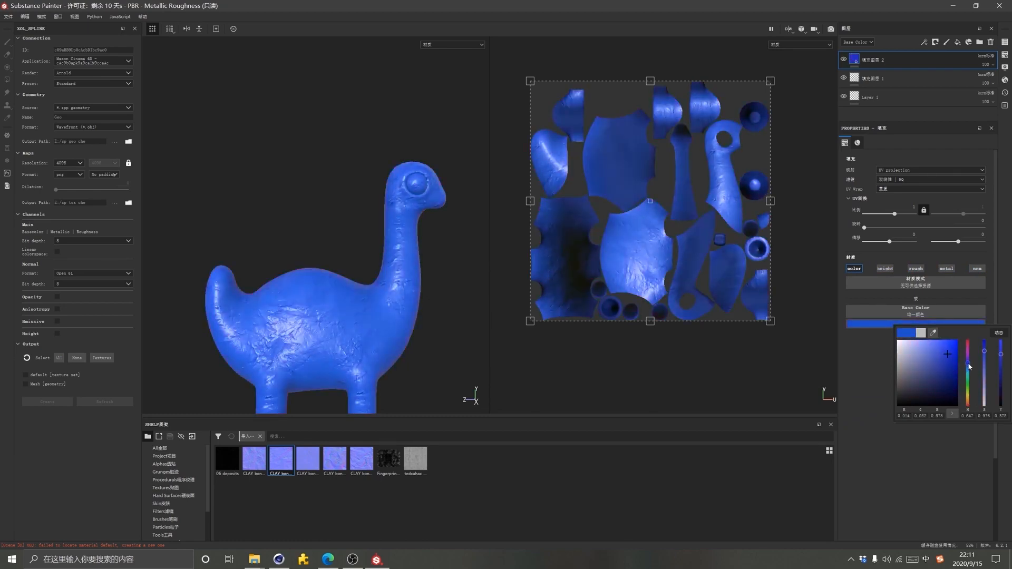
pyautogui.moveTo(942, 375); pyautogui.dragTo(937, 380)
pyautogui.click(968, 363)
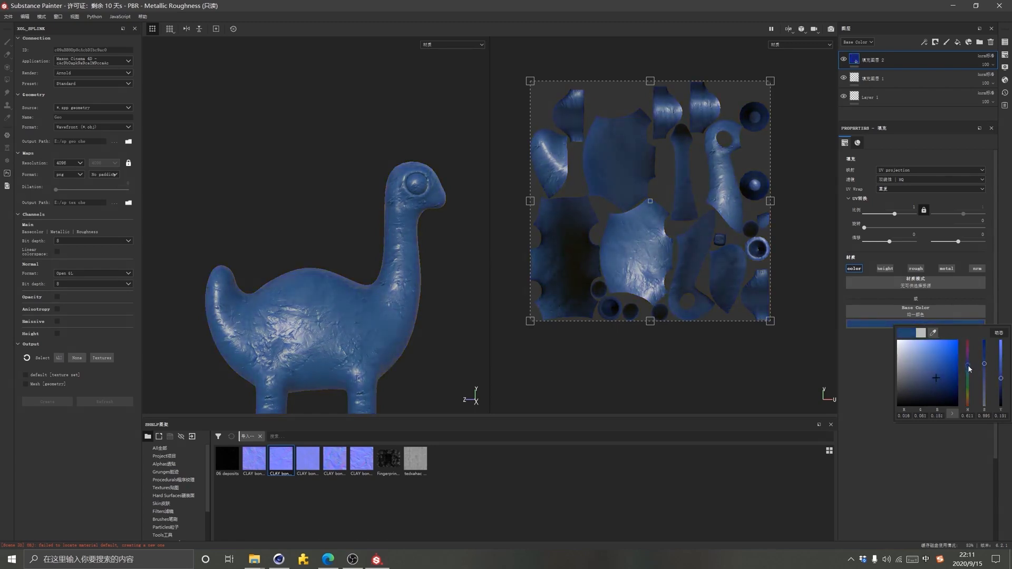
pyautogui.click(941, 378)
pyautogui.click(951, 380)
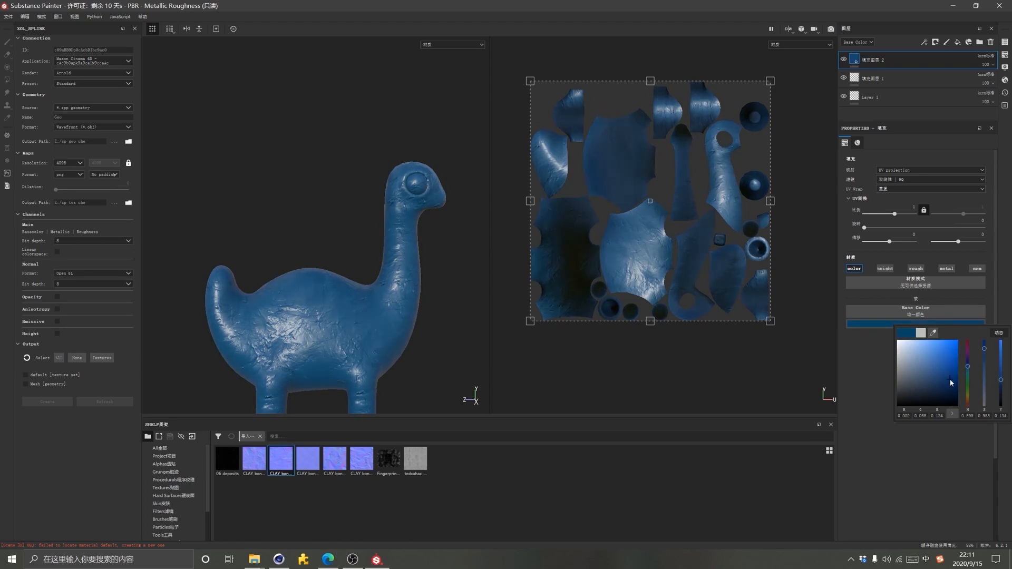
pyautogui.moveTo(957, 372); pyautogui.dragTo(951, 377)
pyautogui.click(968, 369)
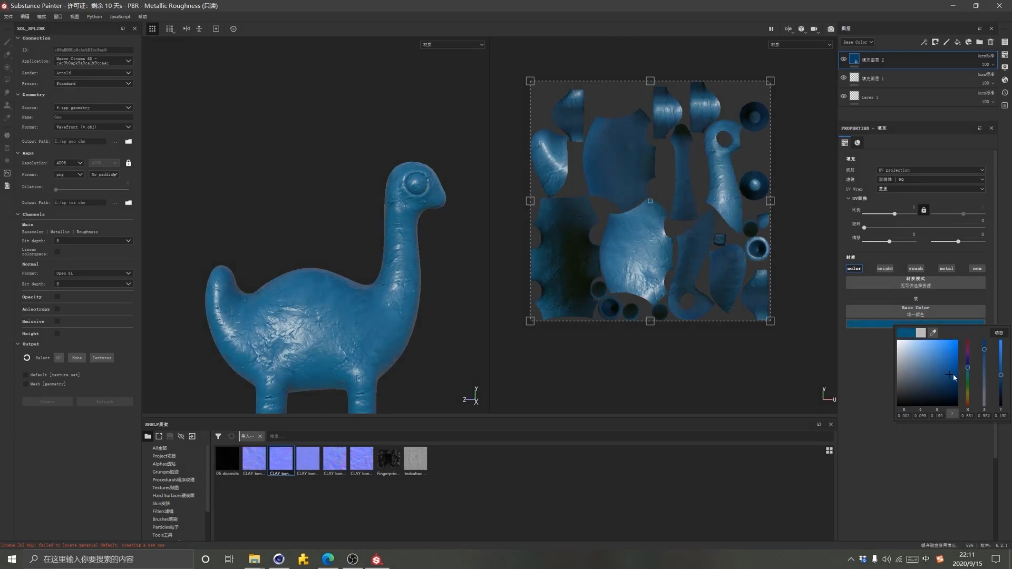
pyautogui.click(926, 437)
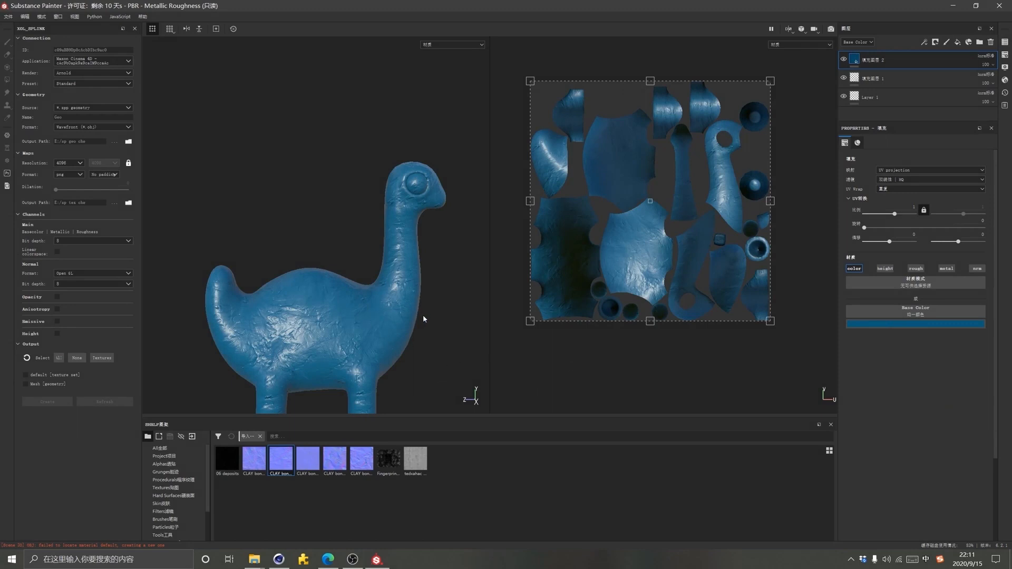
# Inspect the blue dinosaur, add a third fill layer on top and set its base color to near-white
pyautogui.keyDown('alt'); pyautogui.moveTo(424, 318); pyautogui.dragTo(369, 324); pyautogui.keyUp('alt')
pyautogui.keyDown('alt'); pyautogui.moveTo(369, 324); pyautogui.dragTo(358, 286, button='middle'); pyautogui.keyUp('alt')
pyautogui.keyDown('alt'); pyautogui.moveTo(359, 285); pyautogui.dragTo(375, 283); pyautogui.keyUp('alt')
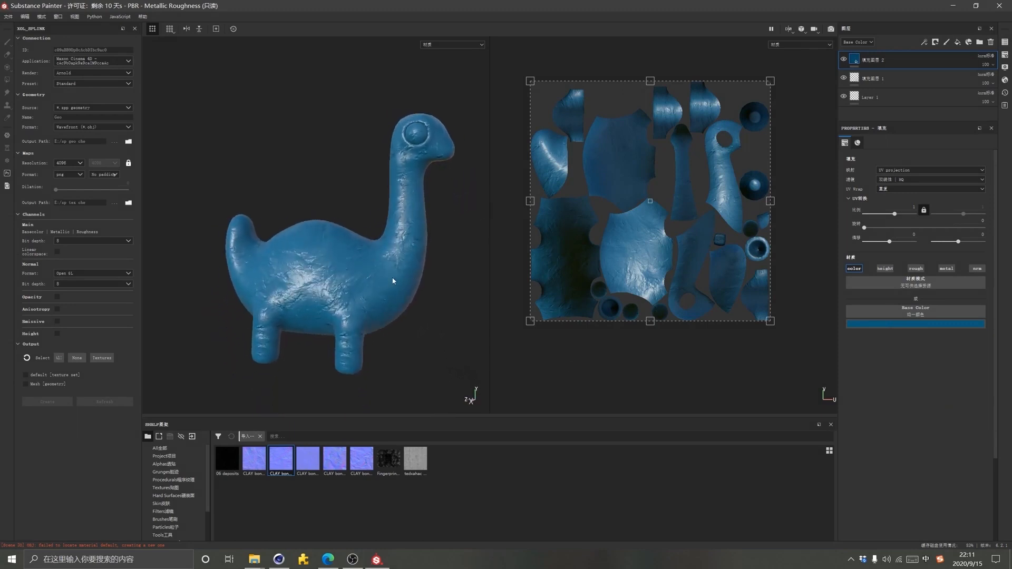
pyautogui.moveTo(393, 281)
pyautogui.keyDown('alt'); pyautogui.mouseDown(button='right')
pyautogui.moveTo(419, 240)
pyautogui.moveTo(387, 290)
pyautogui.mouseUp(button='right'); pyautogui.keyUp('alt')
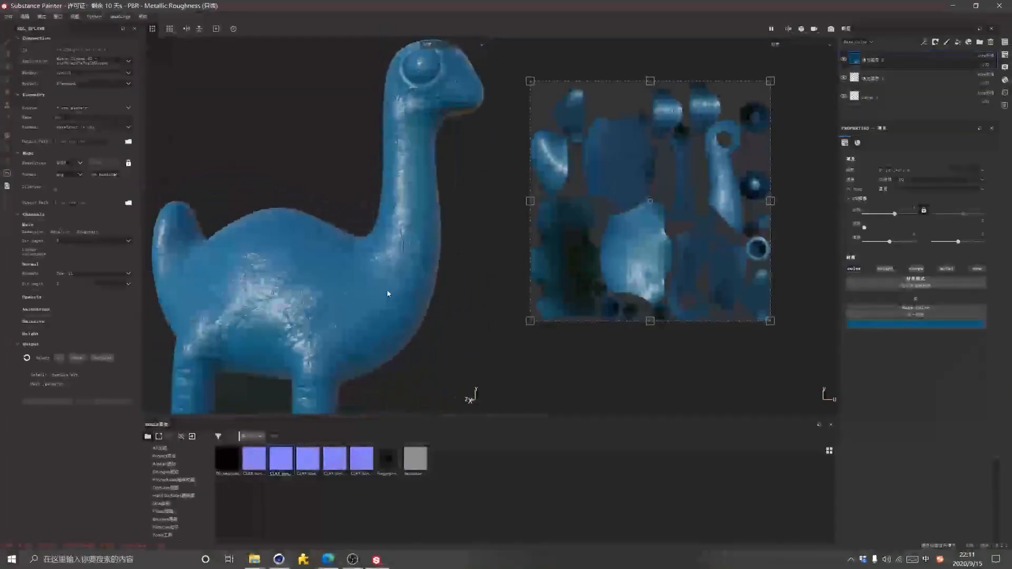
pyautogui.press('f')
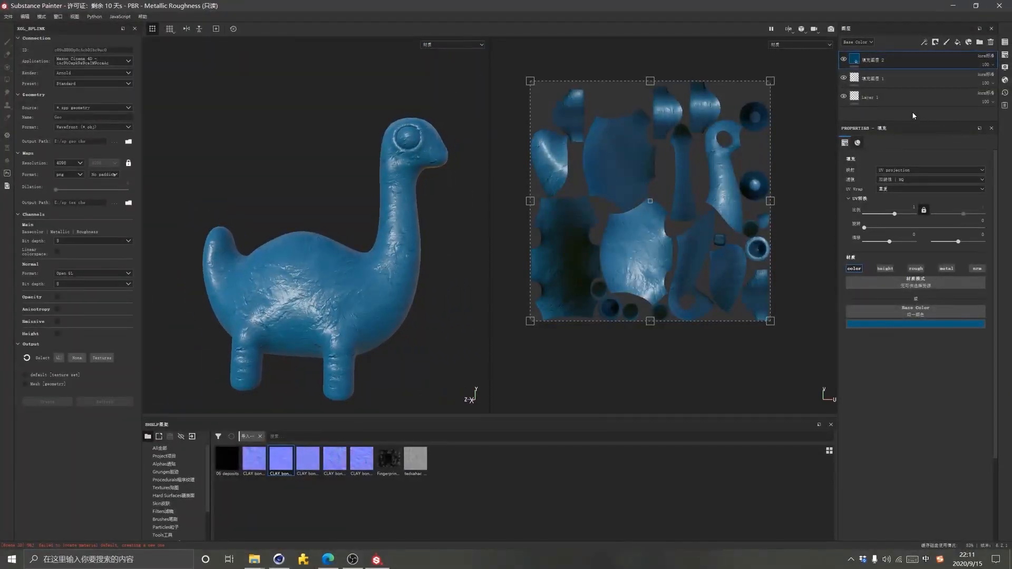
pyautogui.click(957, 42)
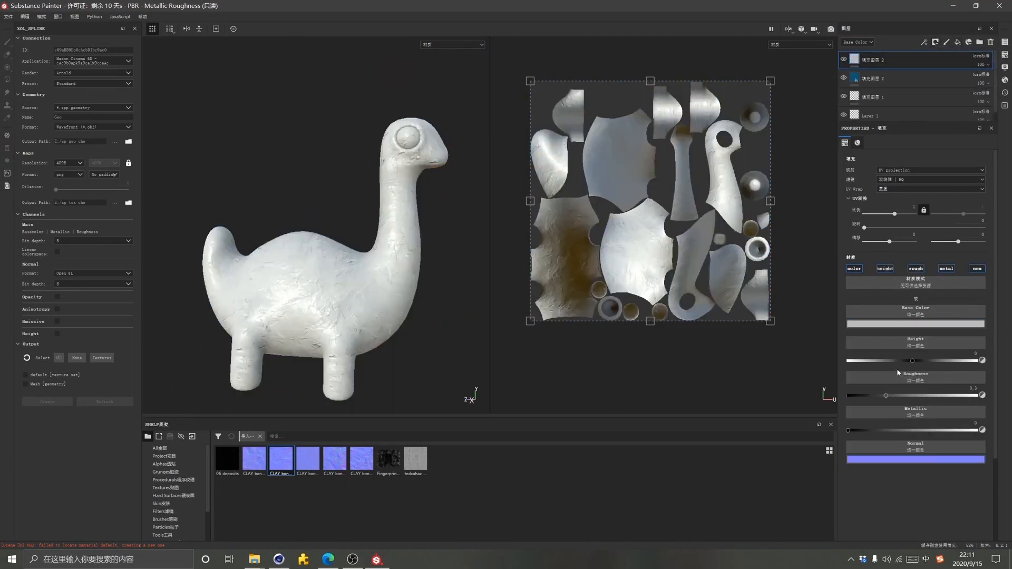
pyautogui.click(928, 324)
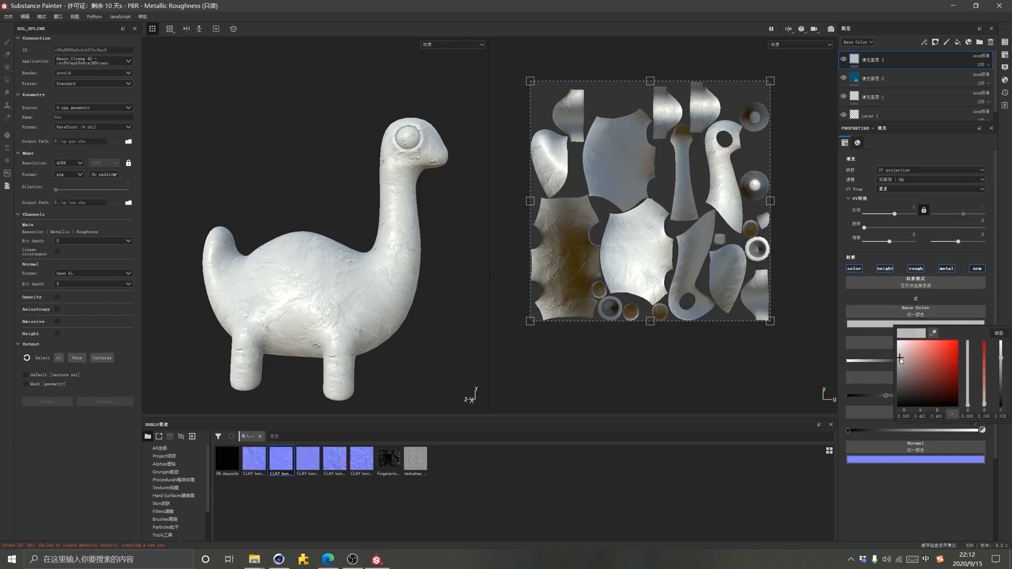
pyautogui.moveTo(900, 360); pyautogui.dragTo(898, 345)
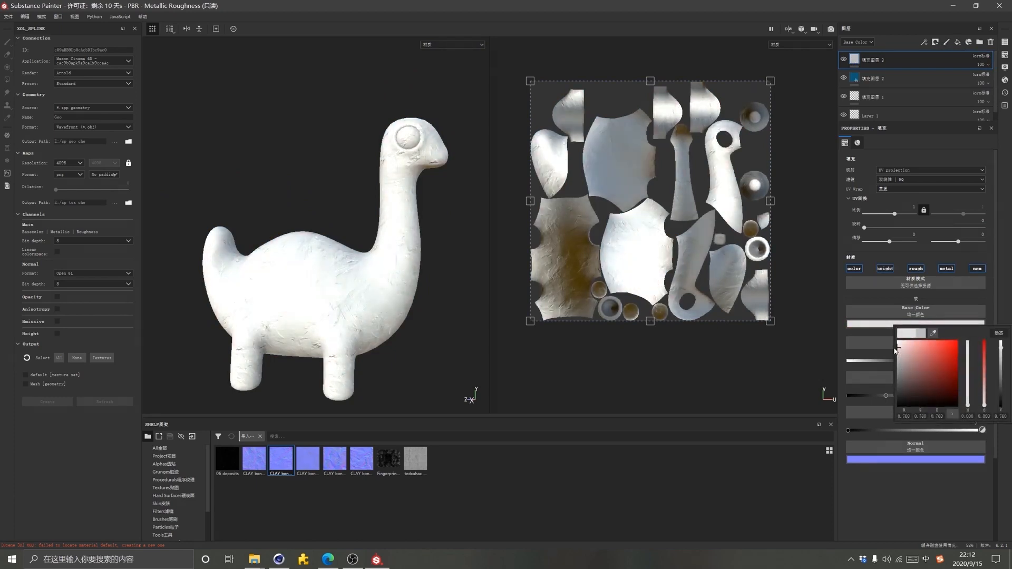
# Disable the height, rough, metal and nrm channels of the near-white fill layer, keeping only color
pyautogui.click(885, 270)
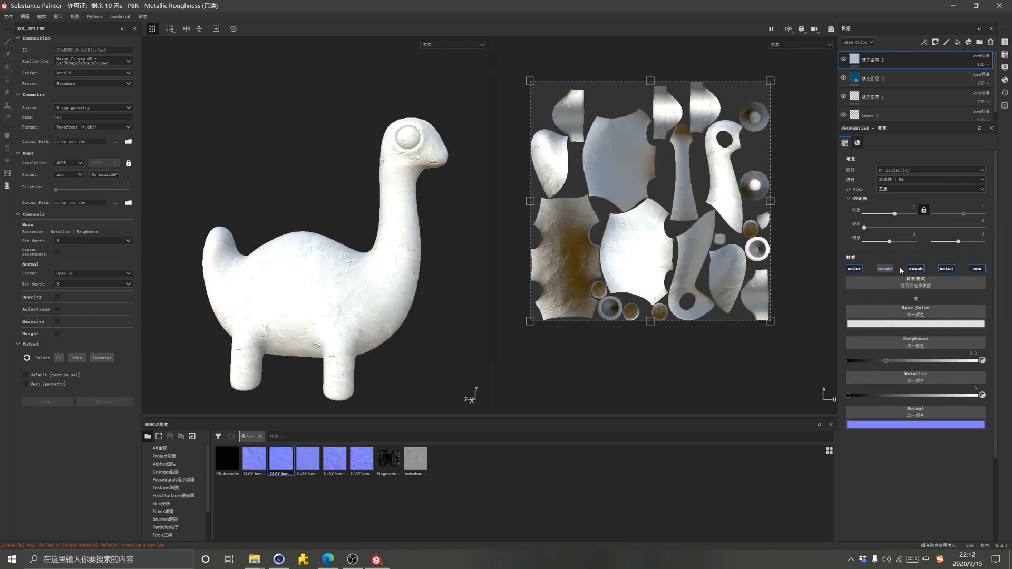
pyautogui.click(917, 269)
pyautogui.click(946, 269)
pyautogui.click(975, 270)
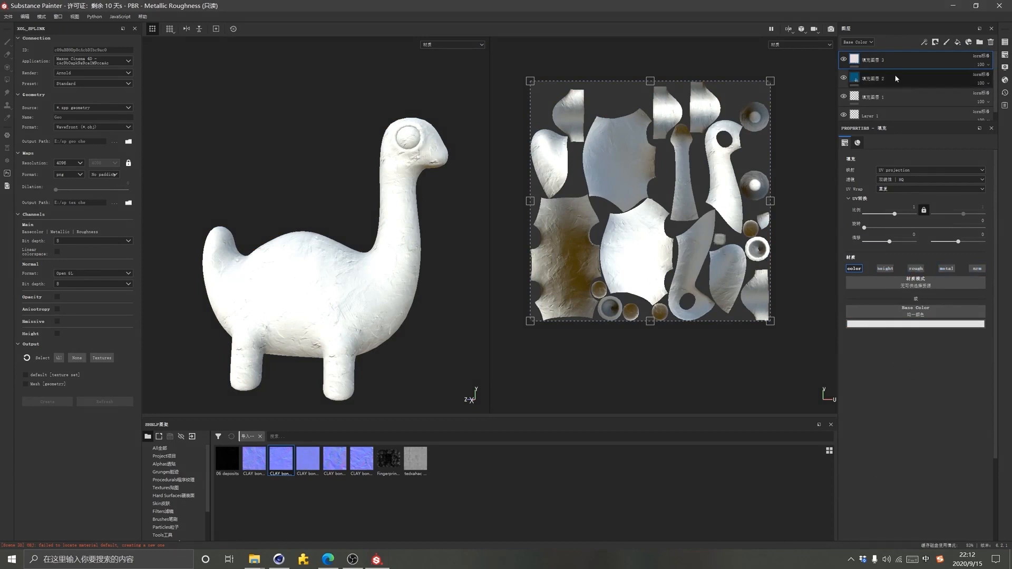
# Add a bitmap mask to the near-white fill layer using the 06_deposits texture
pyautogui.rightClick(855, 59)
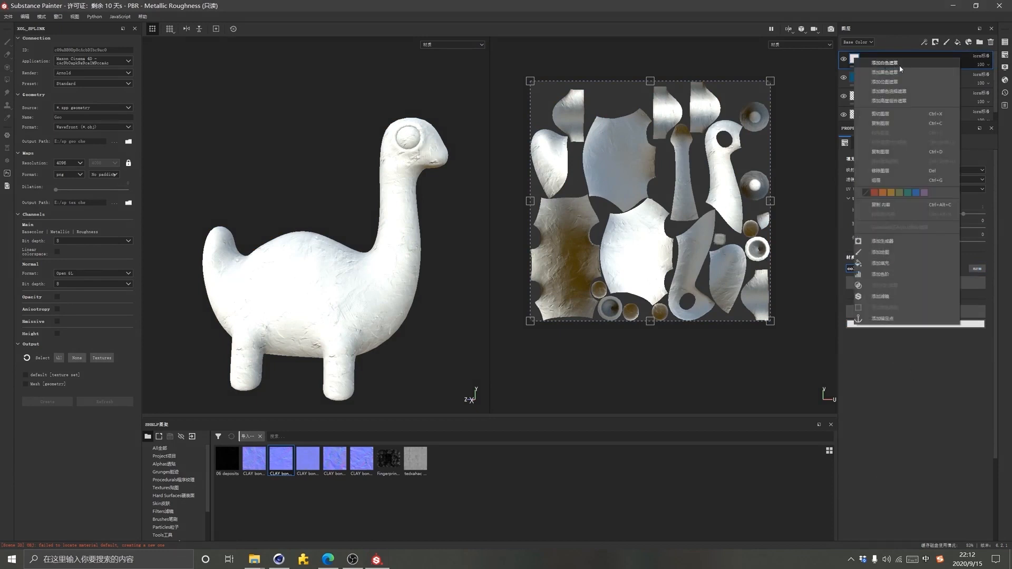
pyautogui.click(899, 82)
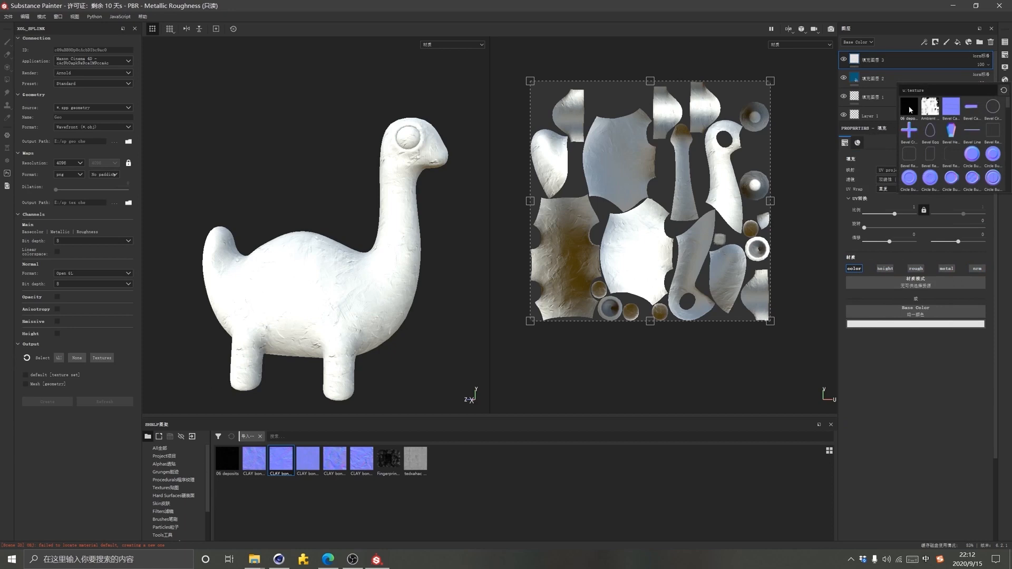
pyautogui.click(909, 110)
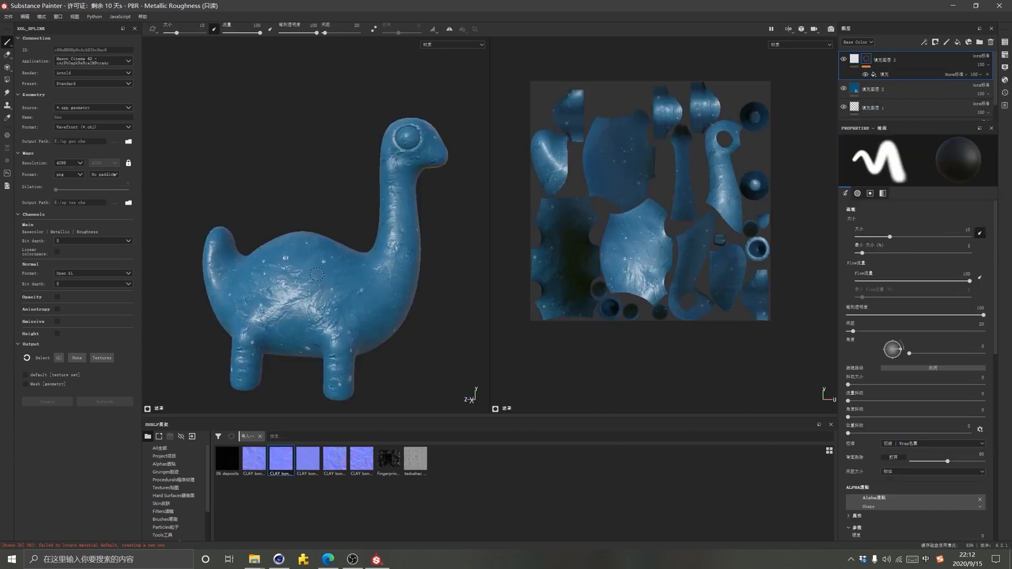
pyautogui.scroll(5, 316, 274)
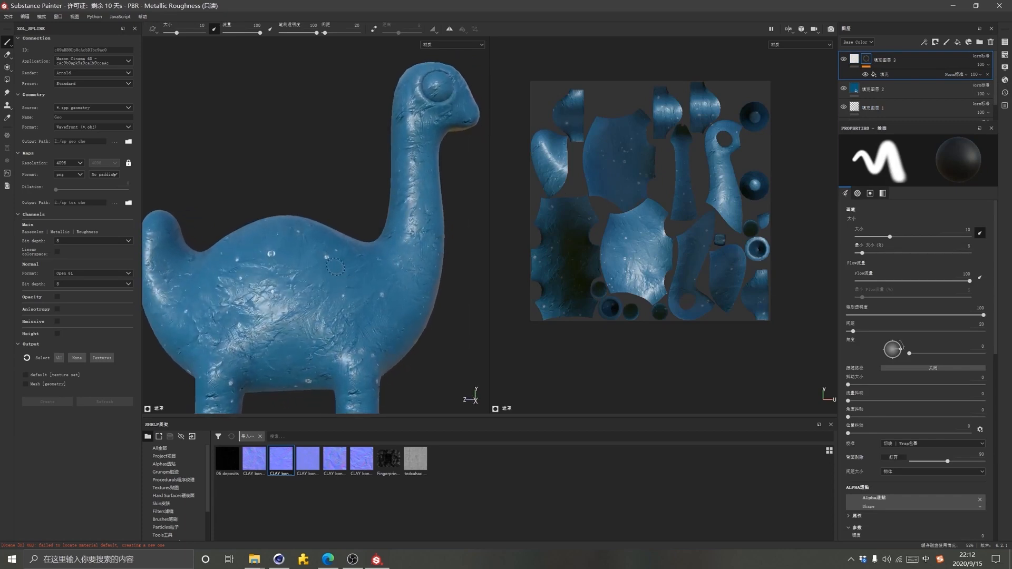
# Set the mask fill's projection to tri-planar with a UV scale of about 2.5 and check the white specks
pyautogui.click(885, 73)
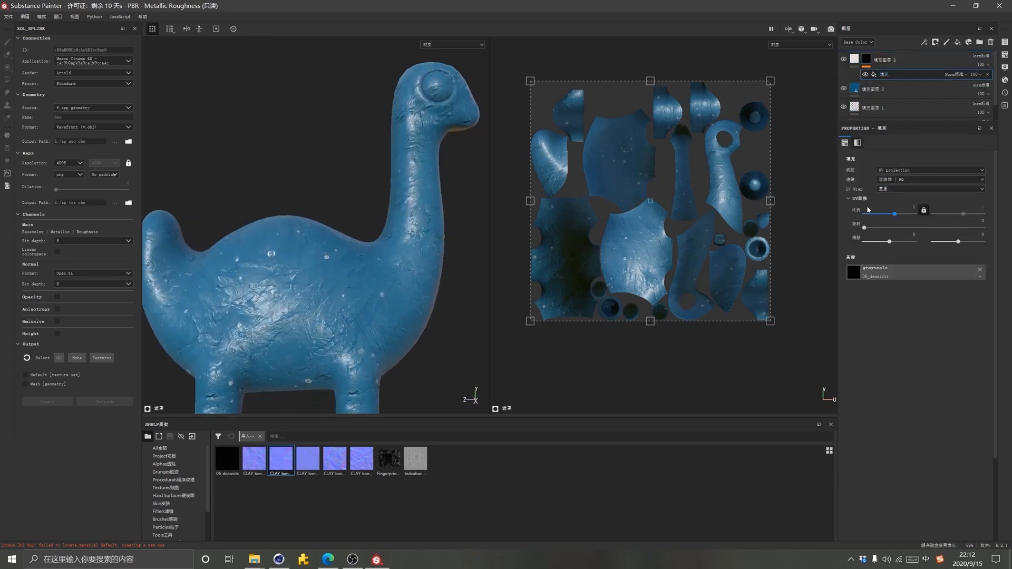
pyautogui.click(910, 172)
pyautogui.click(897, 188)
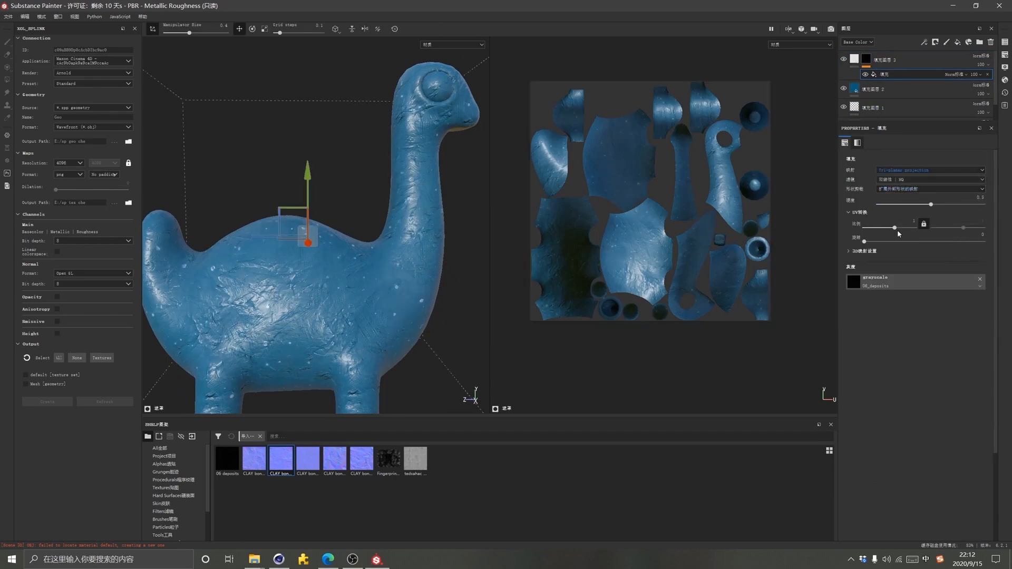
pyautogui.moveTo(897, 230); pyautogui.dragTo(897, 232)
pyautogui.keyDown('alt'); pyautogui.moveTo(374, 271); pyautogui.dragTo(356, 284); pyautogui.keyUp('alt')
pyautogui.scroll(4, 355, 283)
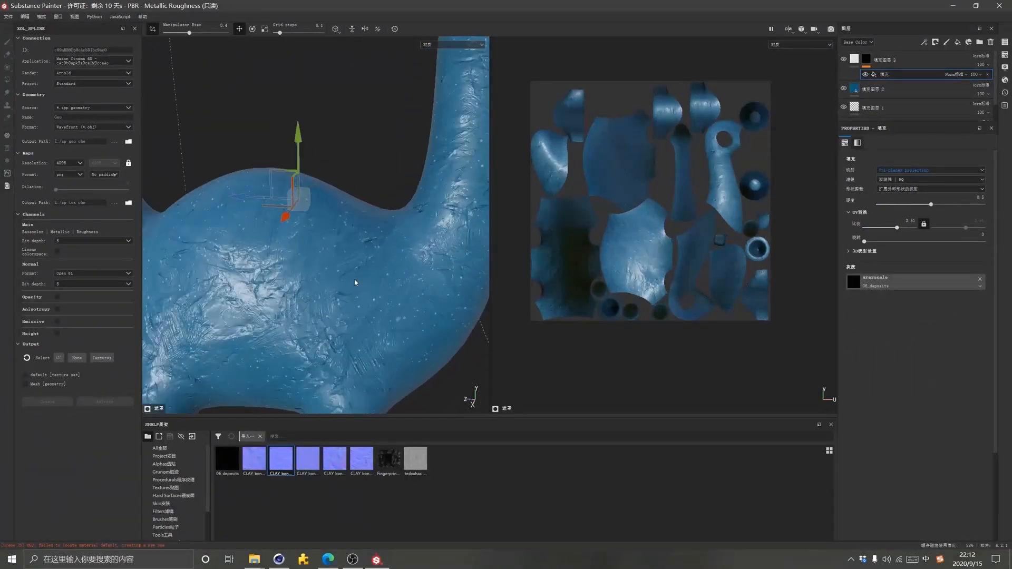
# Darken the base color of the white-speck fill layer to a neutral grey of about 0.44
pyautogui.click(896, 60)
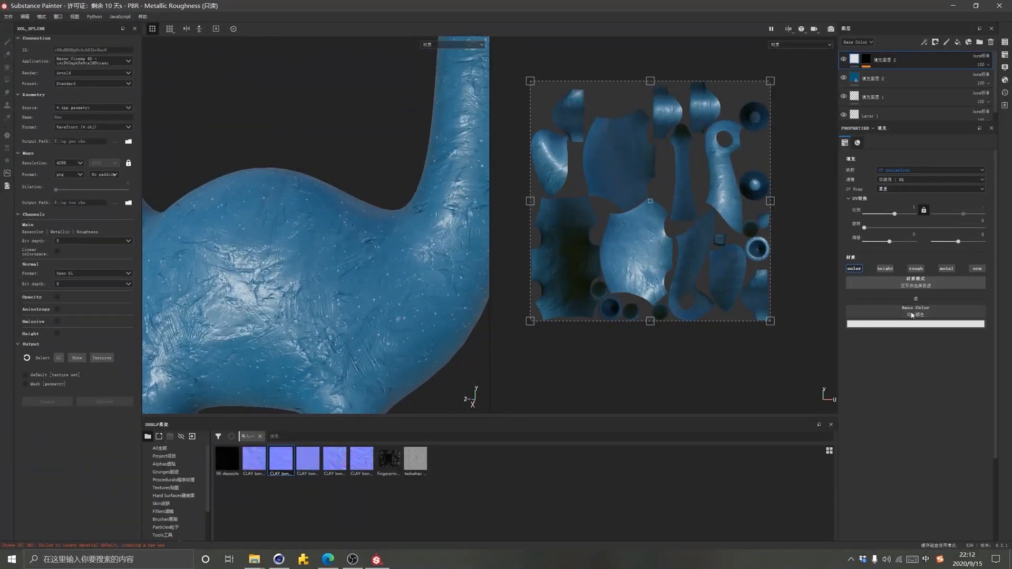
pyautogui.click(907, 323)
pyautogui.moveTo(900, 347); pyautogui.dragTo(892, 362)
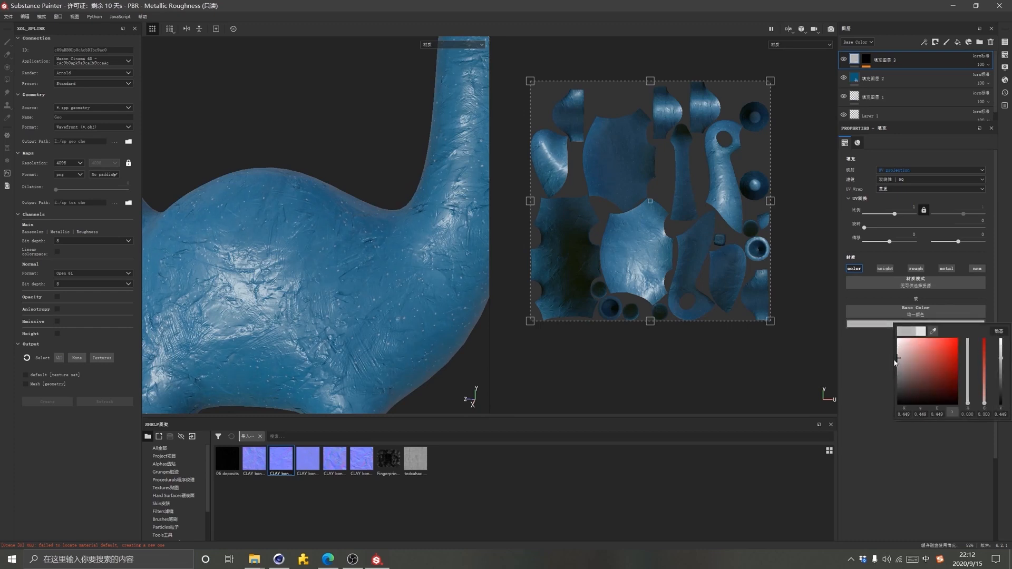
pyautogui.click(921, 441)
pyautogui.scroll(-5, 328, 283)
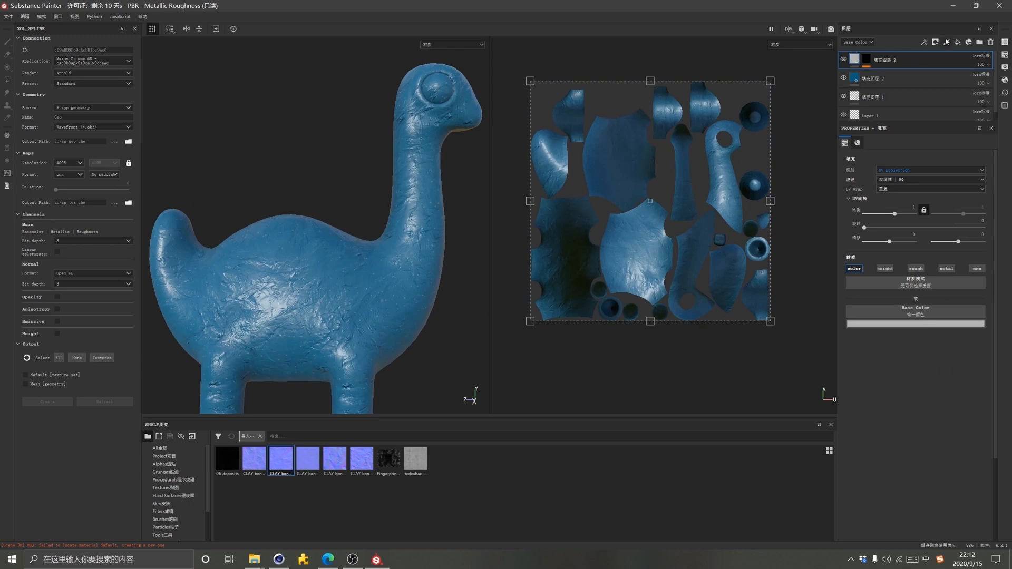
# Add a fourth fill layer on top and disable its color, height, metal and nrm channels, keeping only rough
pyautogui.click(958, 46)
pyautogui.click(854, 268)
pyautogui.click(885, 268)
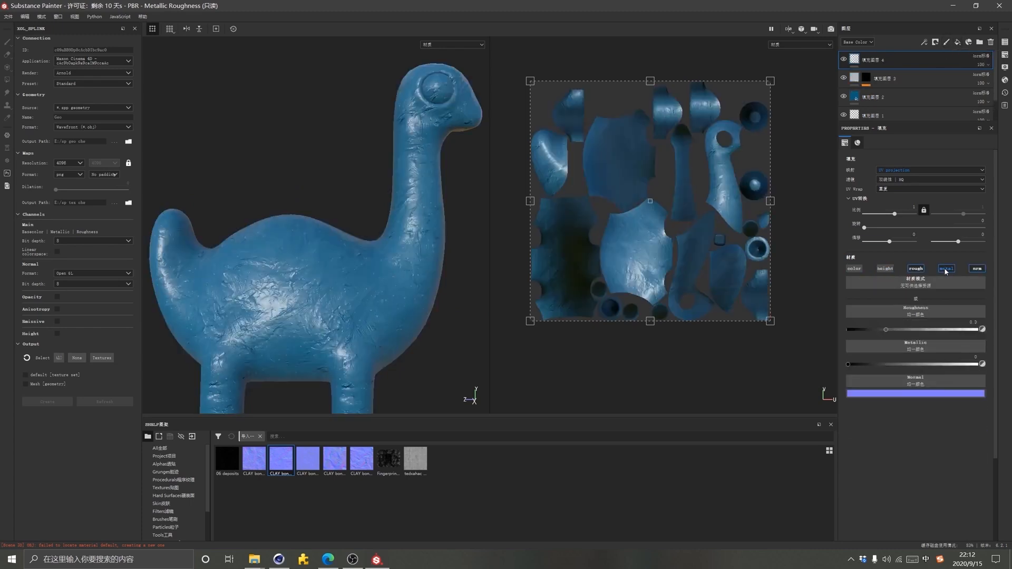
pyautogui.click(947, 269)
pyautogui.click(978, 269)
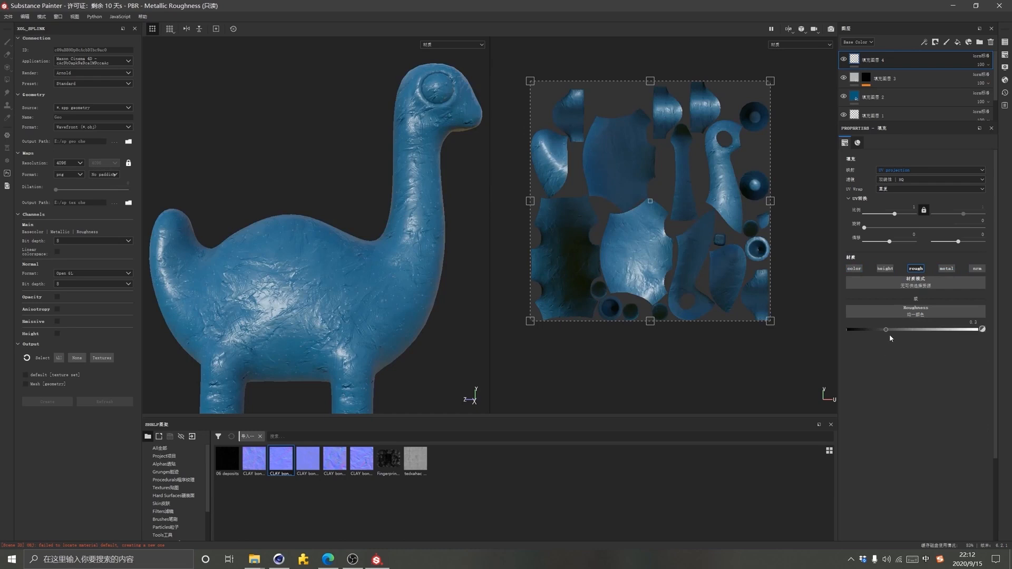
# Try a higher uniform roughness and the tedsahac_2K_Roughness texture on the roughness layer, and remove the texture
pyautogui.moveTo(886, 330)
pyautogui.mouseDown()
pyautogui.moveTo(936, 331)
pyautogui.moveTo(897, 336)
pyautogui.mouseUp()
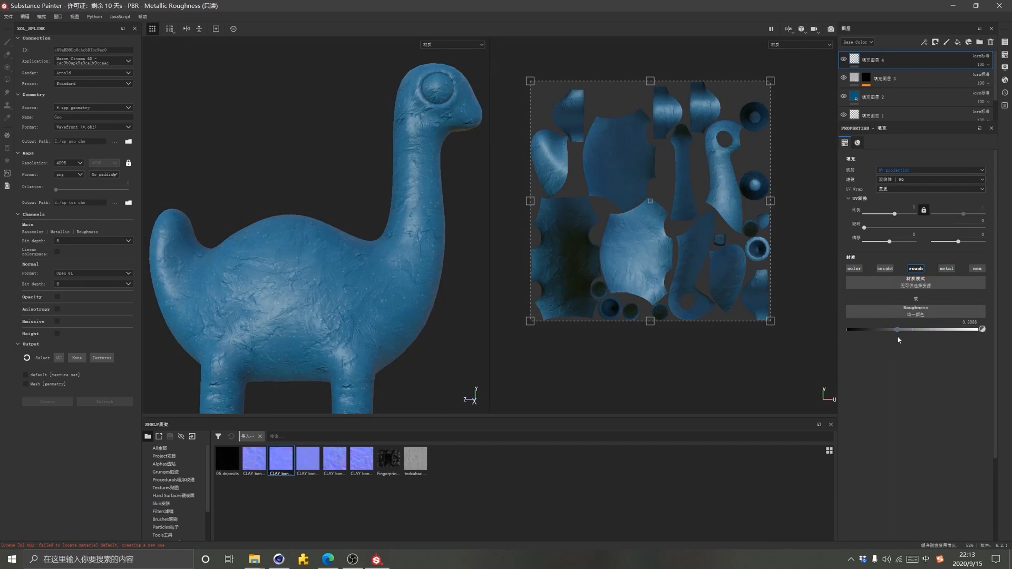
pyautogui.click(420, 462)
pyautogui.moveTo(421, 461); pyautogui.dragTo(933, 311)
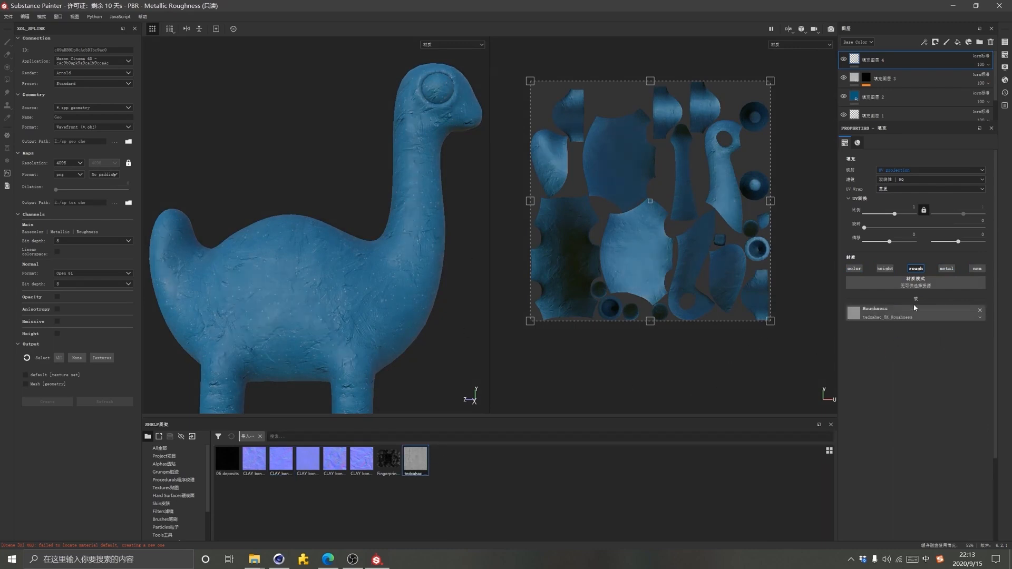
pyautogui.moveTo(369, 285)
pyautogui.keyDown('alt'); pyautogui.mouseDown()
pyautogui.moveTo(350, 283)
pyautogui.moveTo(350, 271)
pyautogui.moveTo(363, 269)
pyautogui.mouseUp(); pyautogui.keyUp('alt')
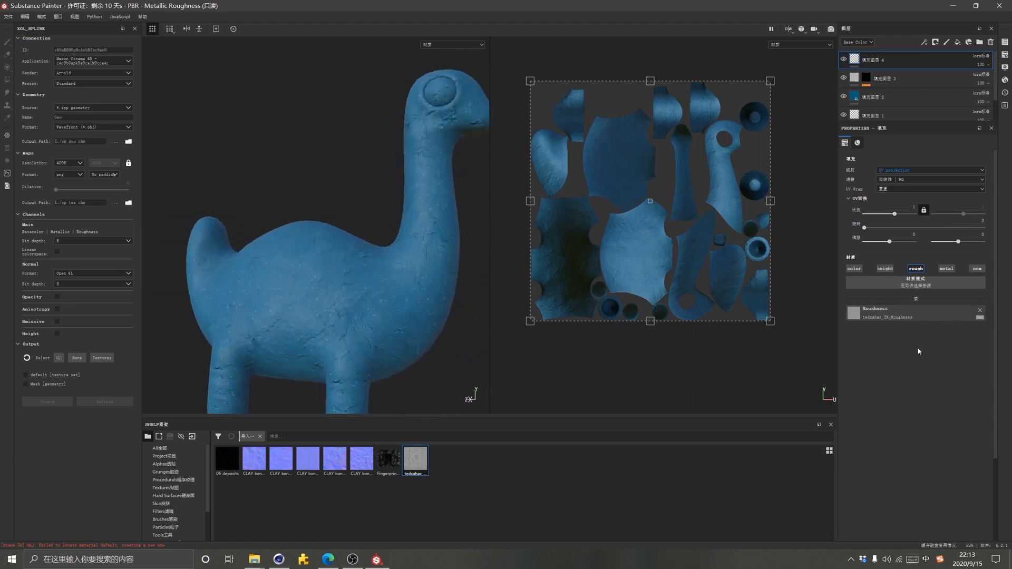
pyautogui.click(980, 310)
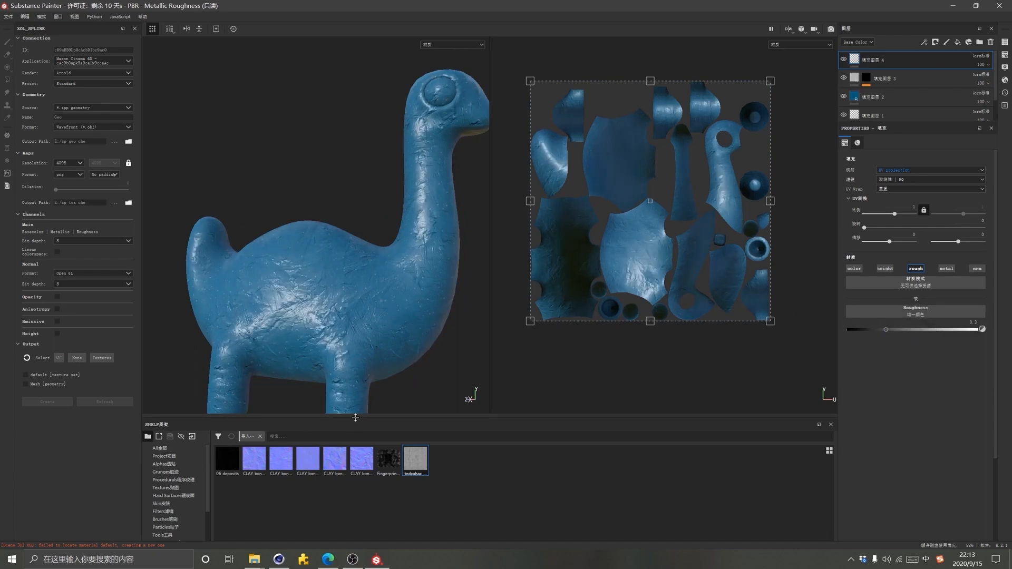
# Assign the Grunge Scratches Dirty texture to the layer's roughness, with balance about 0.48 and contrast about 0.12
pyautogui.moveTo(355, 418); pyautogui.dragTo(355, 384)
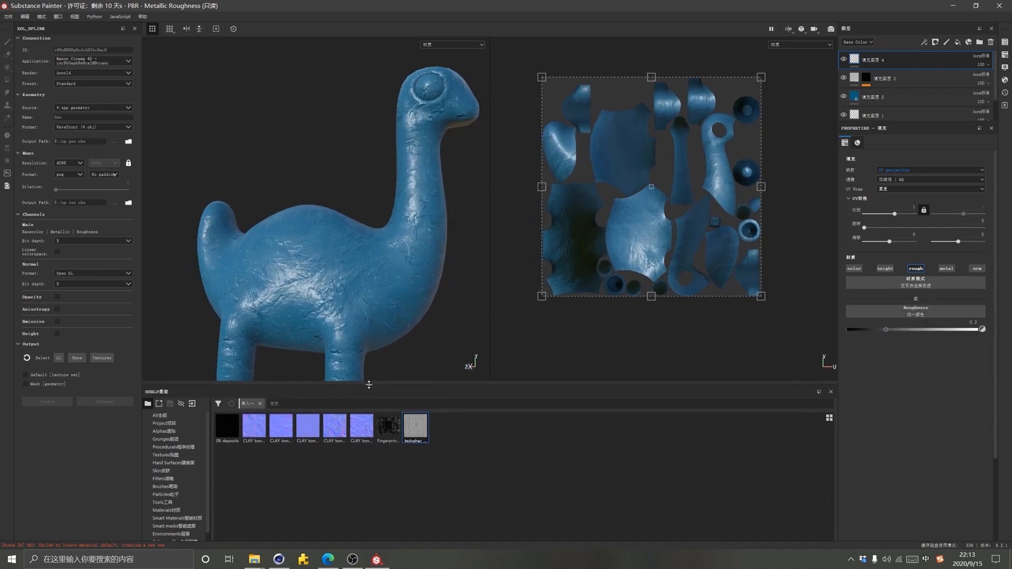
pyautogui.click(178, 439)
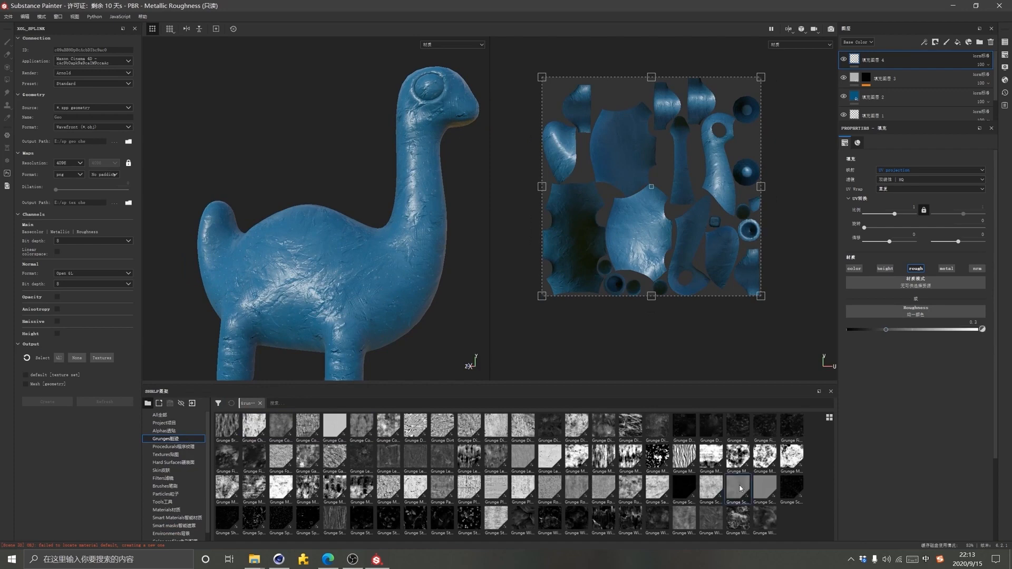
pyautogui.moveTo(736, 493); pyautogui.dragTo(919, 312)
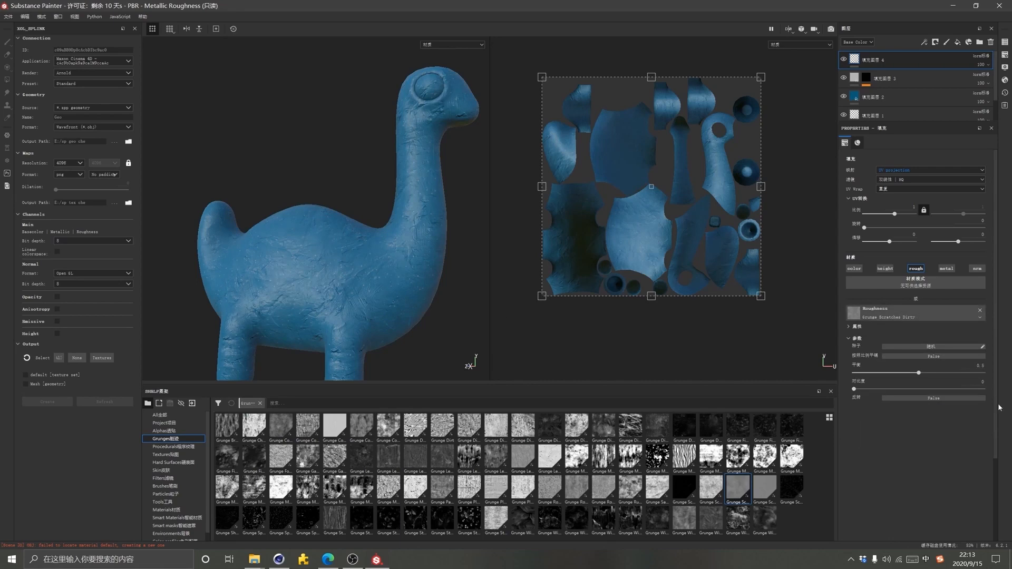
pyautogui.moveTo(920, 373); pyautogui.dragTo(919, 376)
pyautogui.moveTo(854, 389); pyautogui.dragTo(918, 382)
# Set the roughness layer to tri-planar projection with UV scale about 2.5 and hardness about 0.63, judging it in the Roughness channel view
pyautogui.click(910, 171)
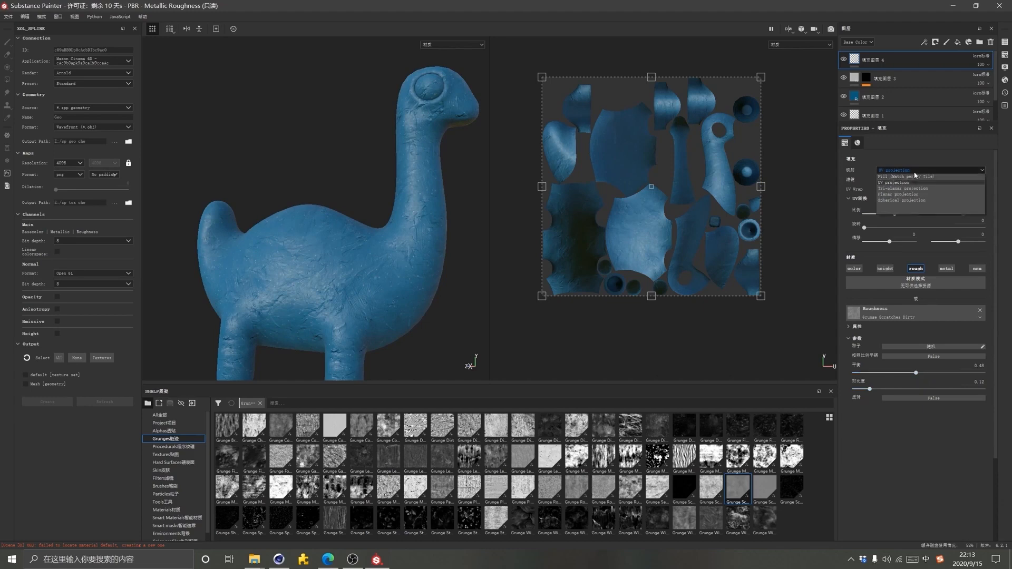
pyautogui.click(903, 188)
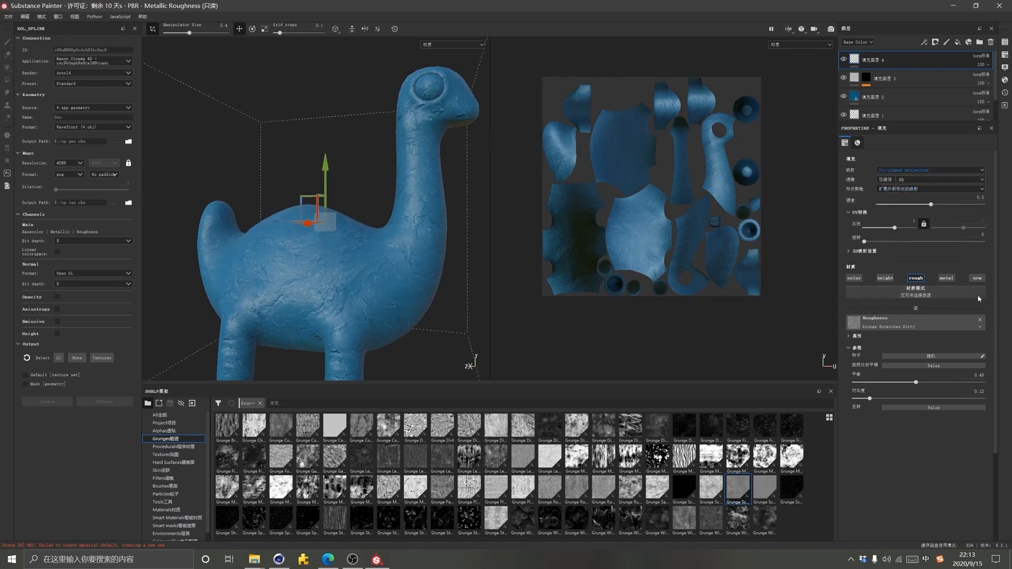
pyautogui.click(437, 45)
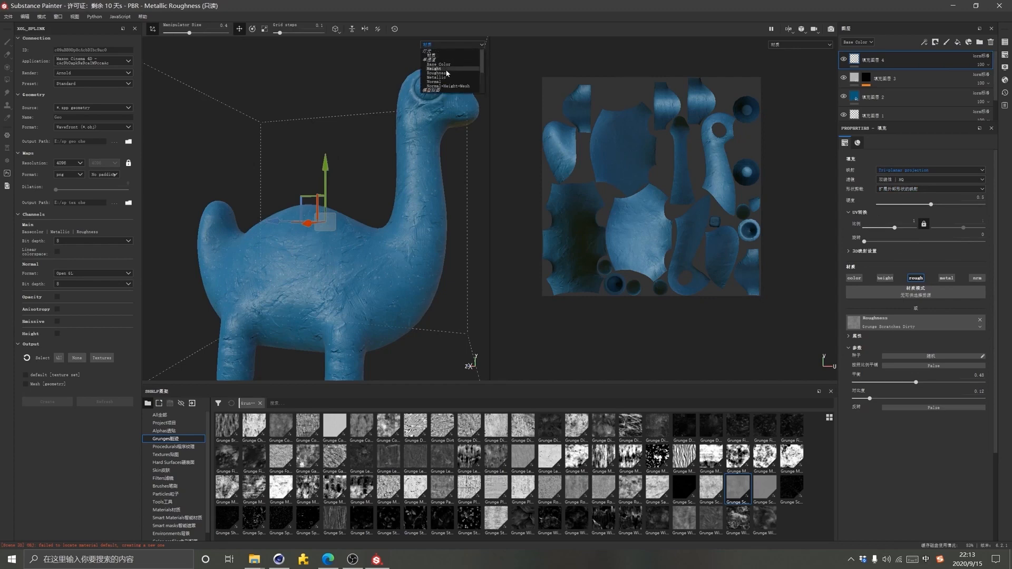
pyautogui.click(437, 73)
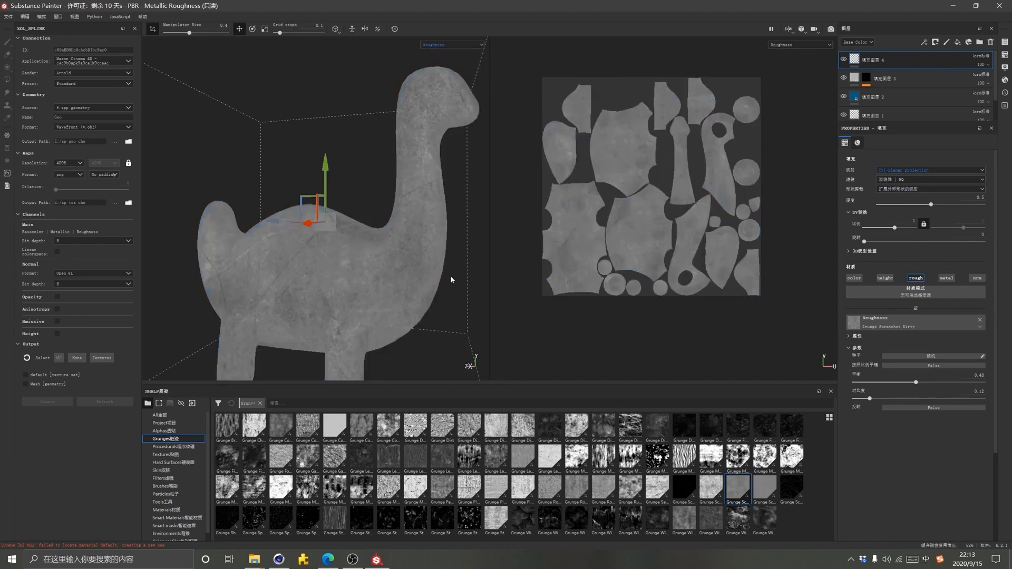
pyautogui.moveTo(894, 227); pyautogui.dragTo(896, 230)
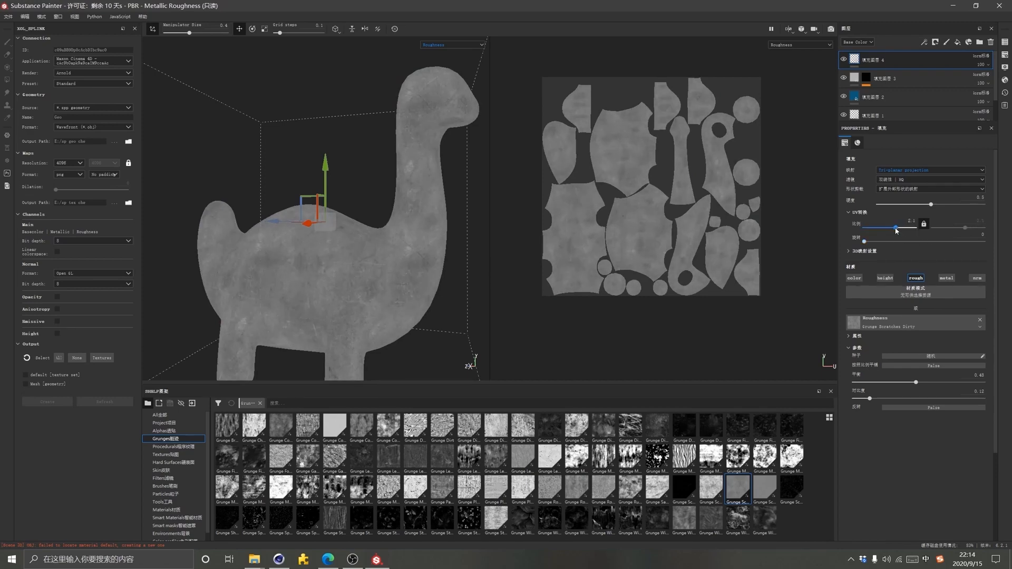
pyautogui.moveTo(896, 231); pyautogui.dragTo(944, 210)
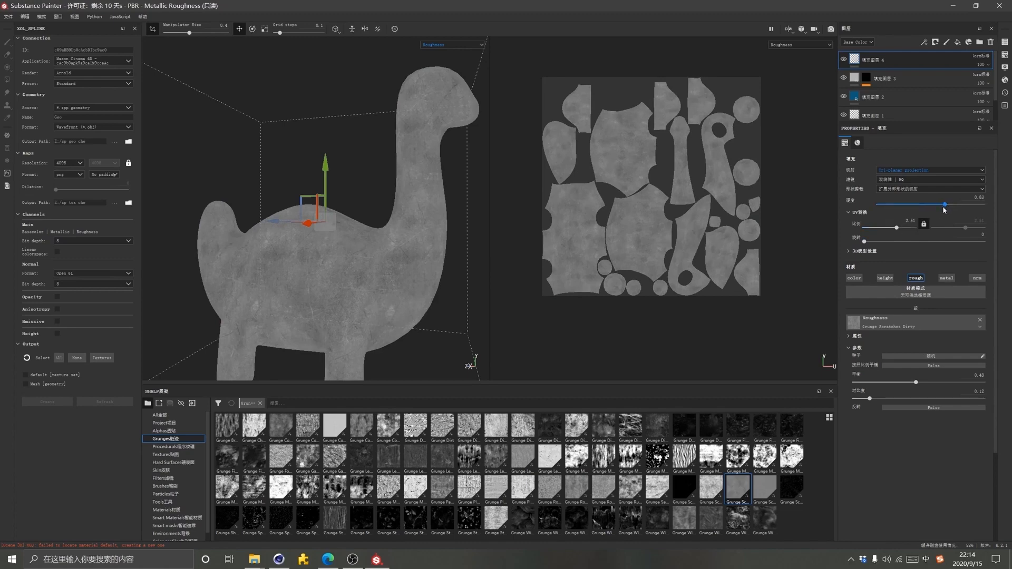
# Return the viewport to the material view and set the grunge's balance to 0.5, checking the dinosaur's shine
pyautogui.click(453, 44)
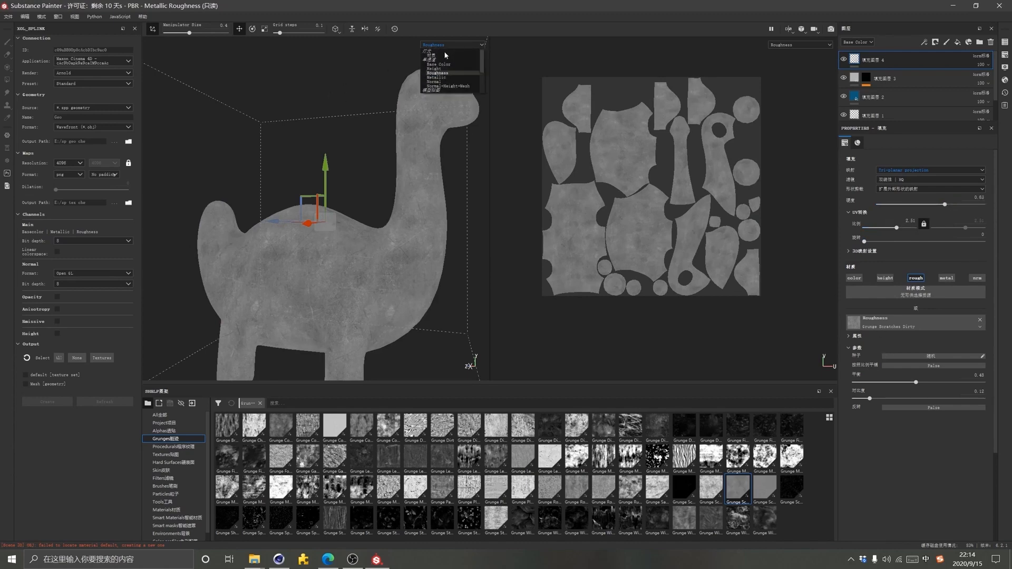
pyautogui.click(446, 57)
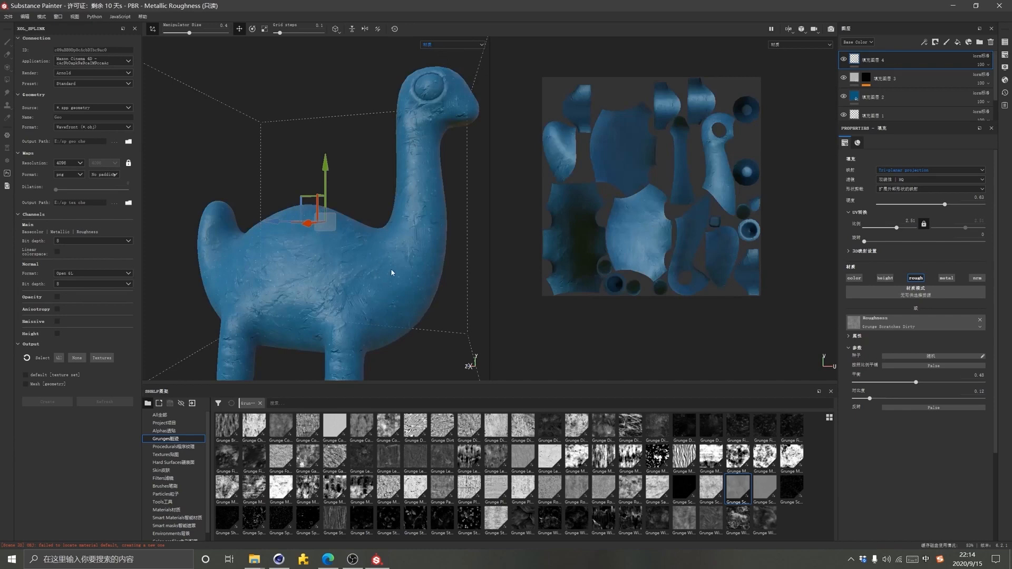
pyautogui.scroll(2, 391, 272)
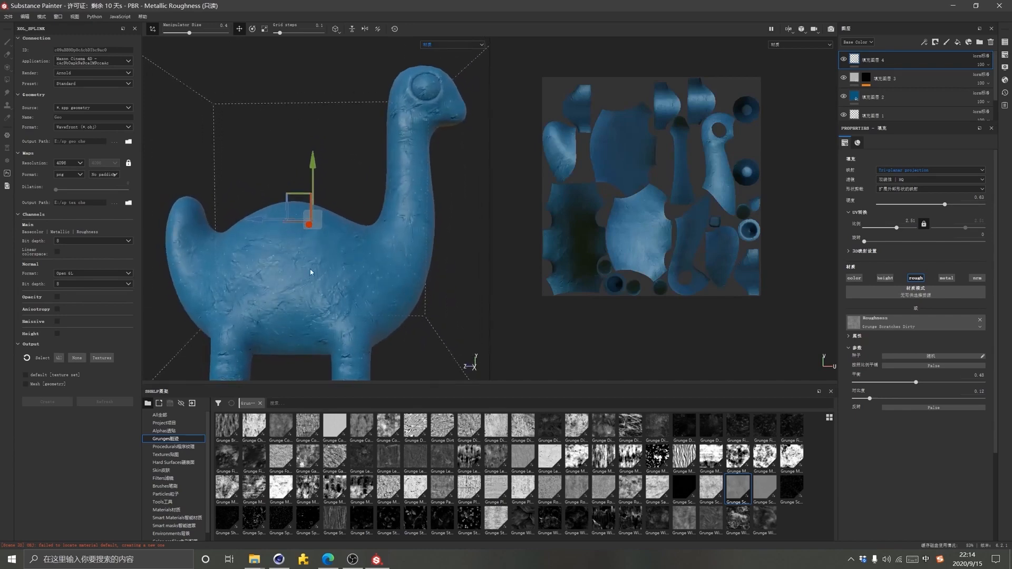
pyautogui.moveTo(915, 382); pyautogui.dragTo(919, 384)
pyautogui.keyDown('alt'); pyautogui.moveTo(246, 283); pyautogui.dragTo(267, 238); pyautogui.keyUp('alt')
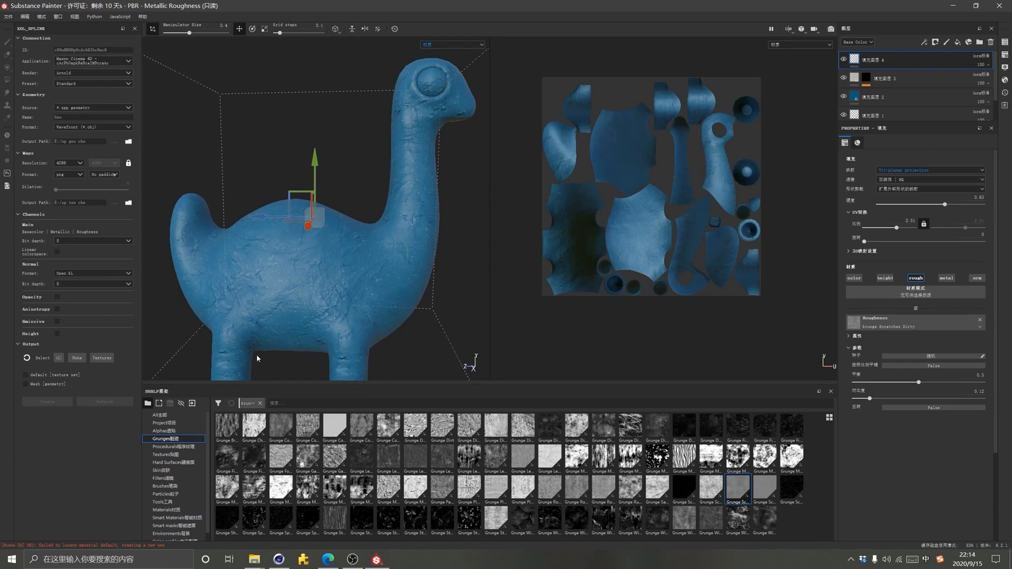
# Browse all shelf assets and filter the shelf to the Textures category to find the fingerprint map
pyautogui.click(173, 423)
pyautogui.click(172, 415)
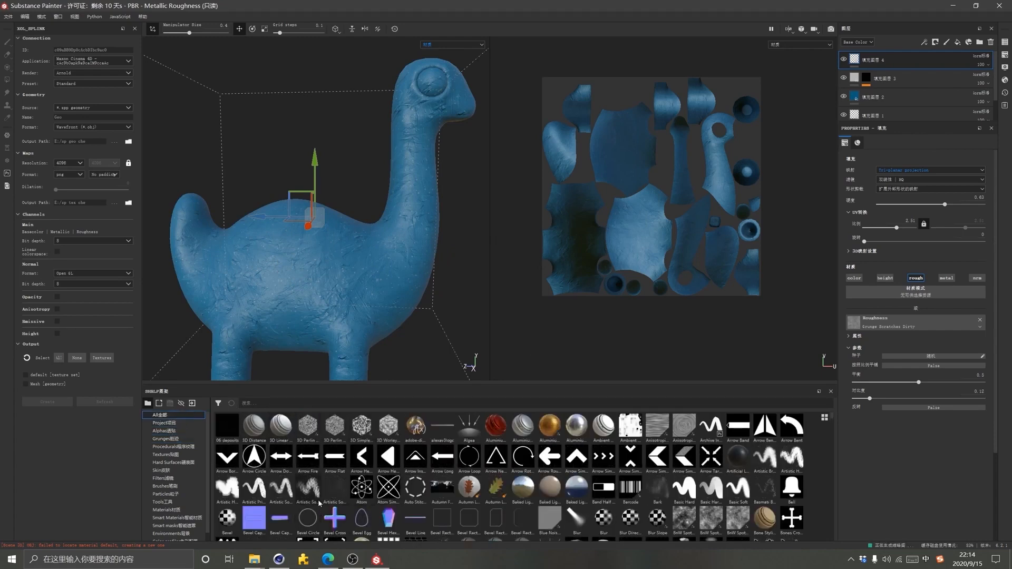
pyautogui.scroll(-5, 319, 503)
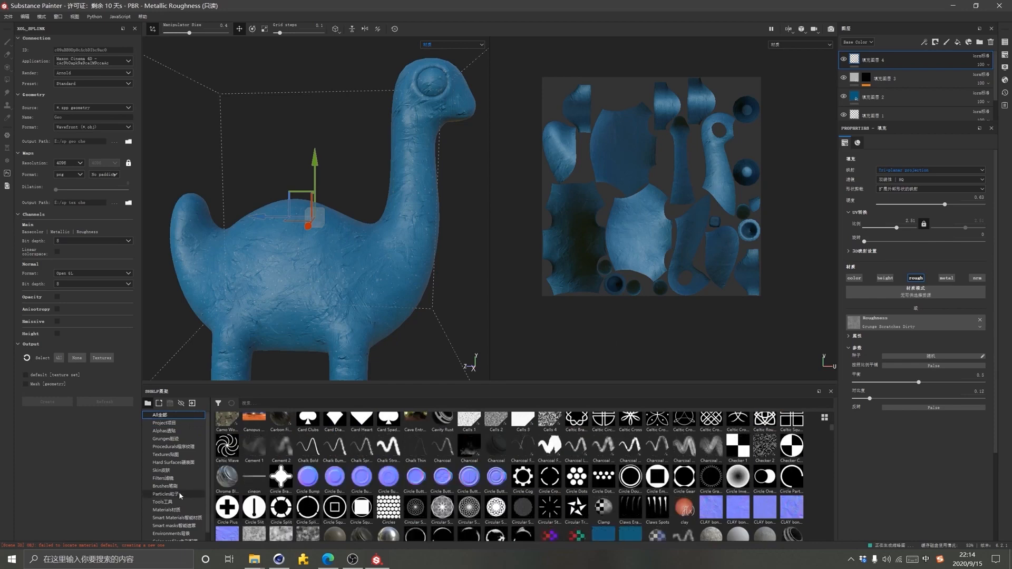
pyautogui.scroll(-1, 178, 494)
pyautogui.scroll(1, 178, 492)
pyautogui.click(187, 456)
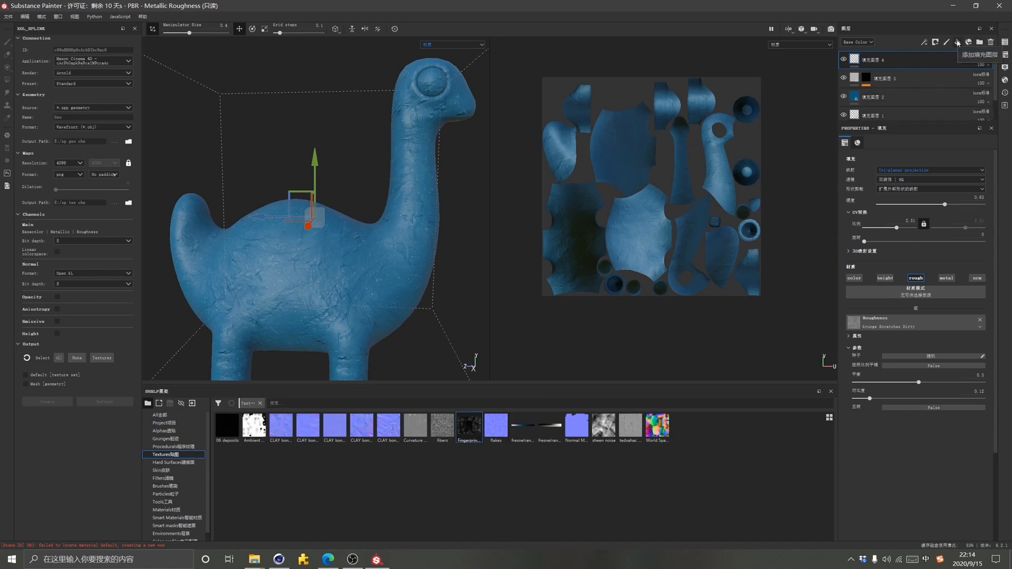
# Add a fifth fill layer on top and disable its color, rough, metal and nrm channels, keeping only height
pyautogui.click(958, 43)
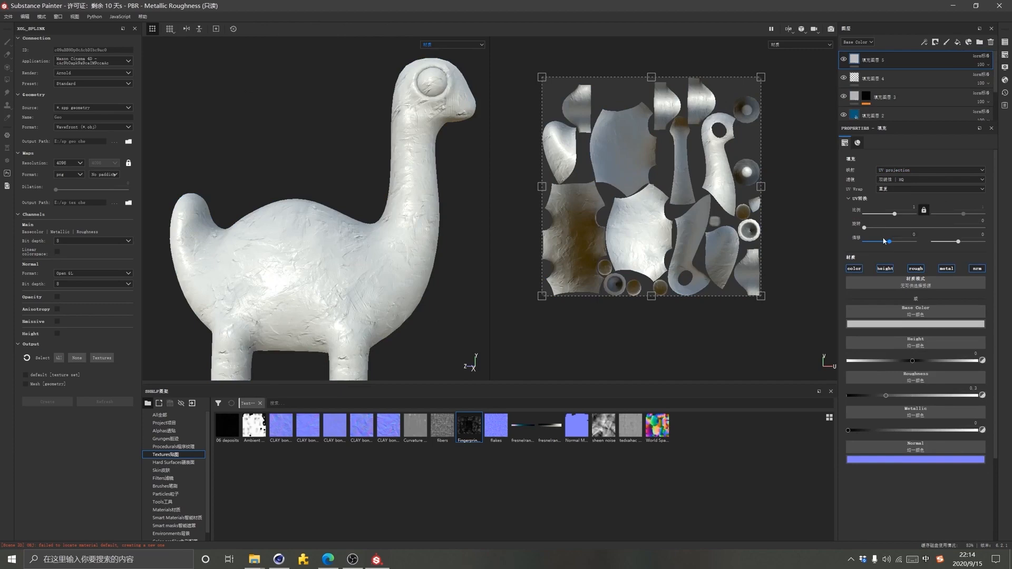
pyautogui.click(854, 269)
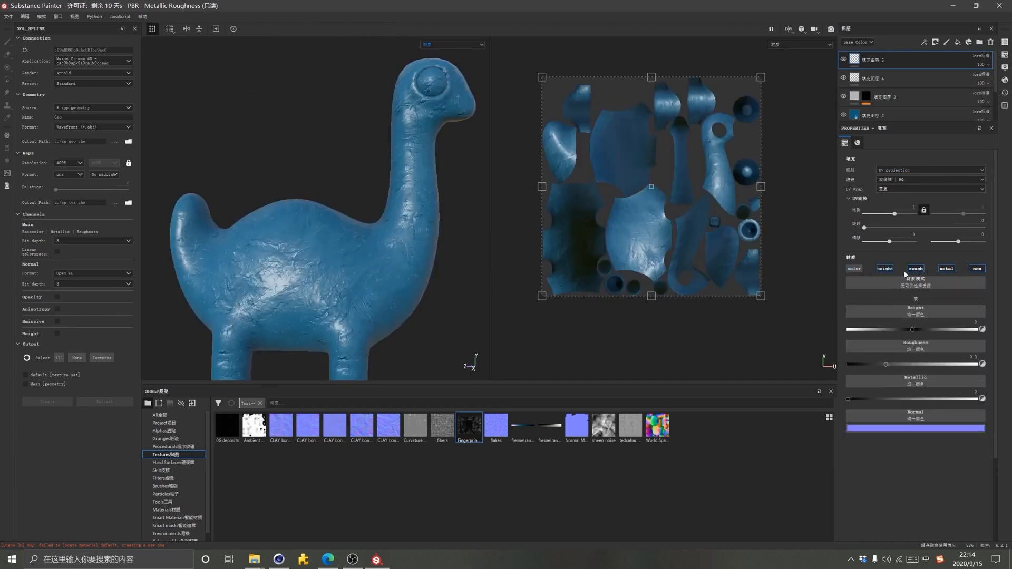
pyautogui.click(916, 268)
pyautogui.click(946, 268)
pyautogui.click(974, 268)
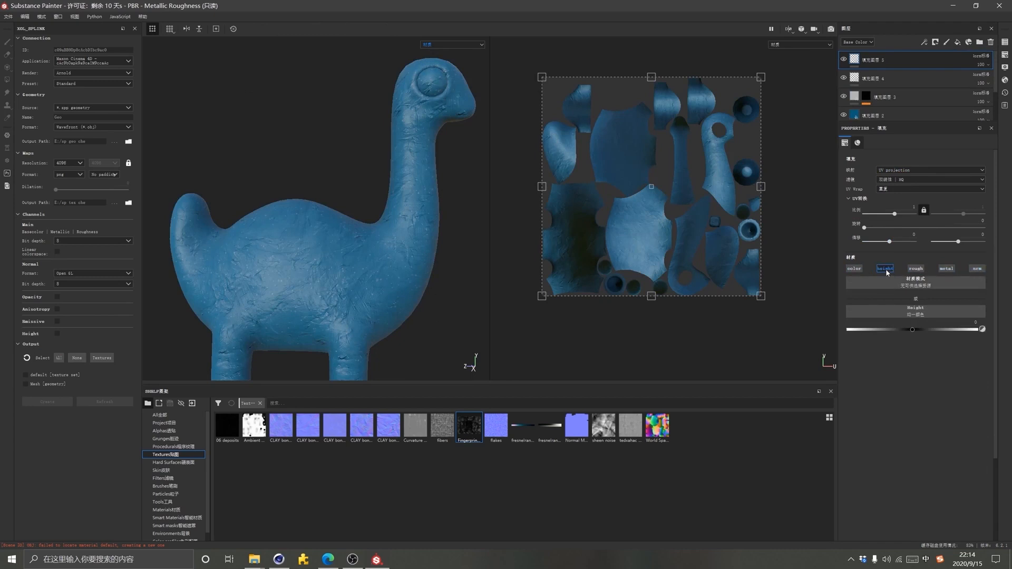
# Assign the Fingerprints007 texture to the new layer's height and switch its projection to tri-planar
pyautogui.moveTo(460, 431); pyautogui.dragTo(919, 316)
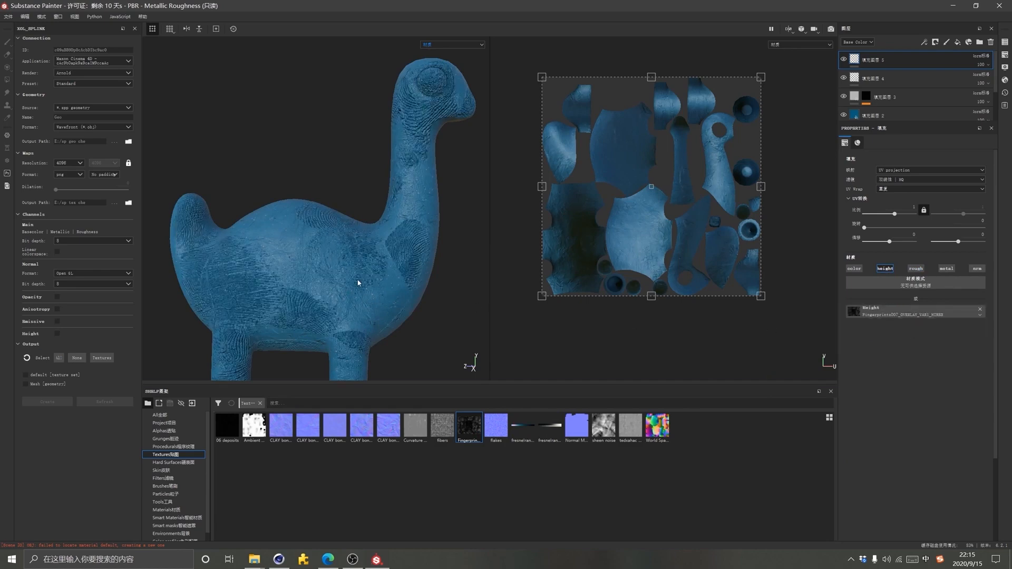
pyautogui.keyDown('alt'); pyautogui.moveTo(358, 284); pyautogui.dragTo(364, 291); pyautogui.keyUp('alt')
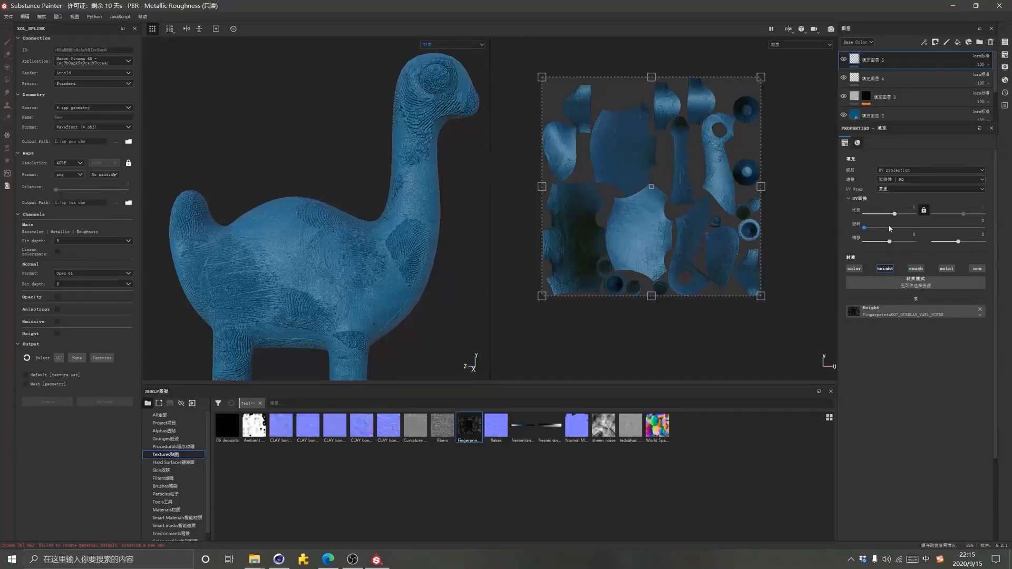
pyautogui.click(923, 171)
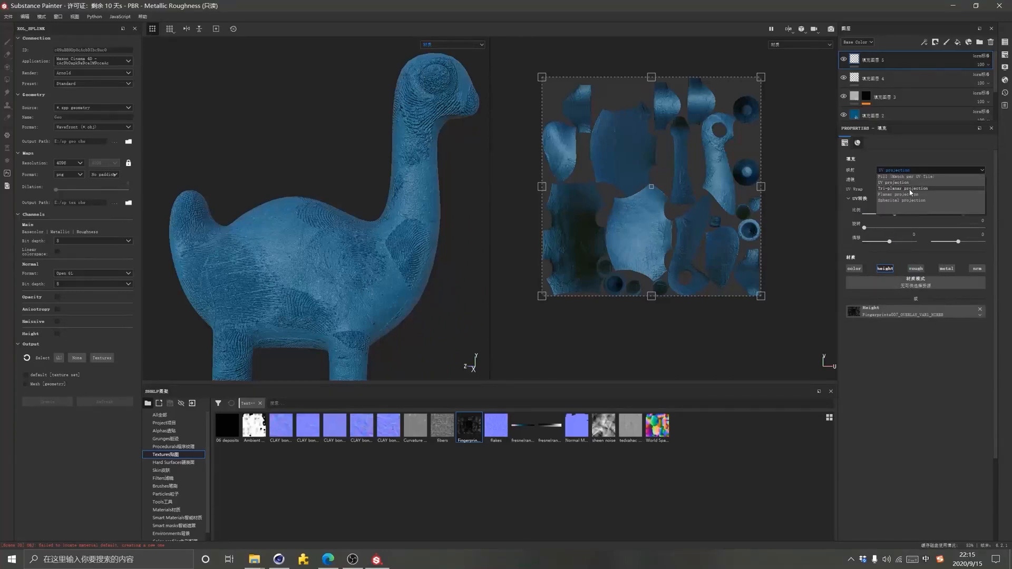
pyautogui.click(915, 189)
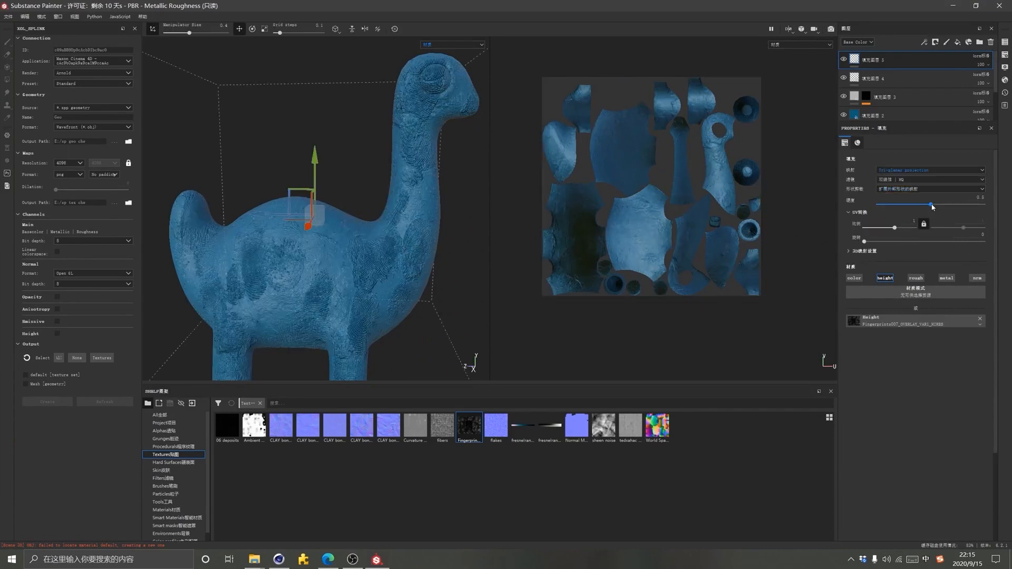
# Set the fingerprint layer's projection hardness to about 0.11 and its UV scale to about 2.1, checking the prints up close
pyautogui.moveTo(930, 205); pyautogui.dragTo(821, 223)
pyautogui.scroll(5, 386, 219)
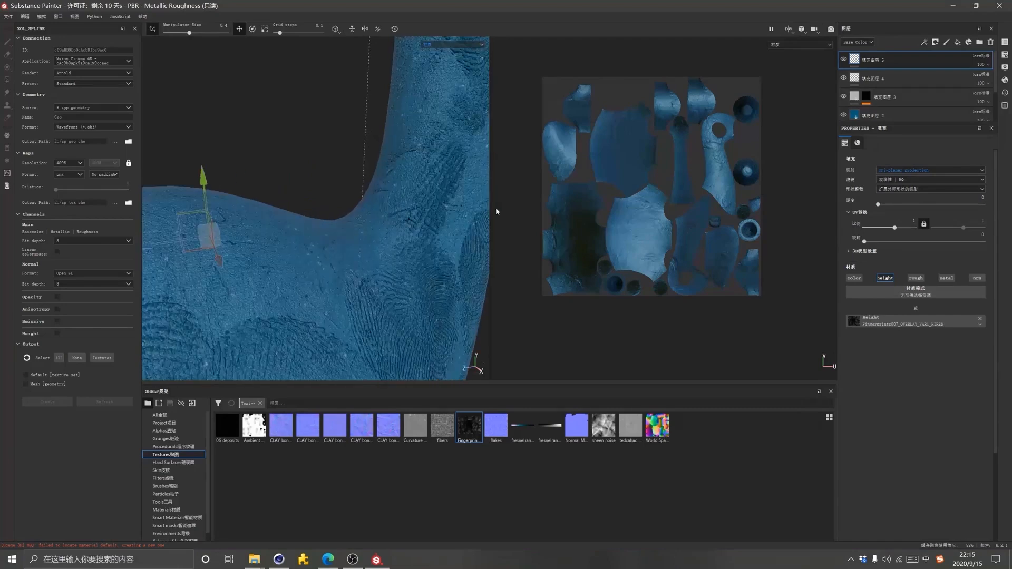
pyautogui.moveTo(878, 204)
pyautogui.mouseDown()
pyautogui.moveTo(900, 206)
pyautogui.moveTo(890, 206)
pyautogui.mouseUp()
pyautogui.moveTo(896, 229); pyautogui.dragTo(896, 231)
pyautogui.scroll(2, 377, 233)
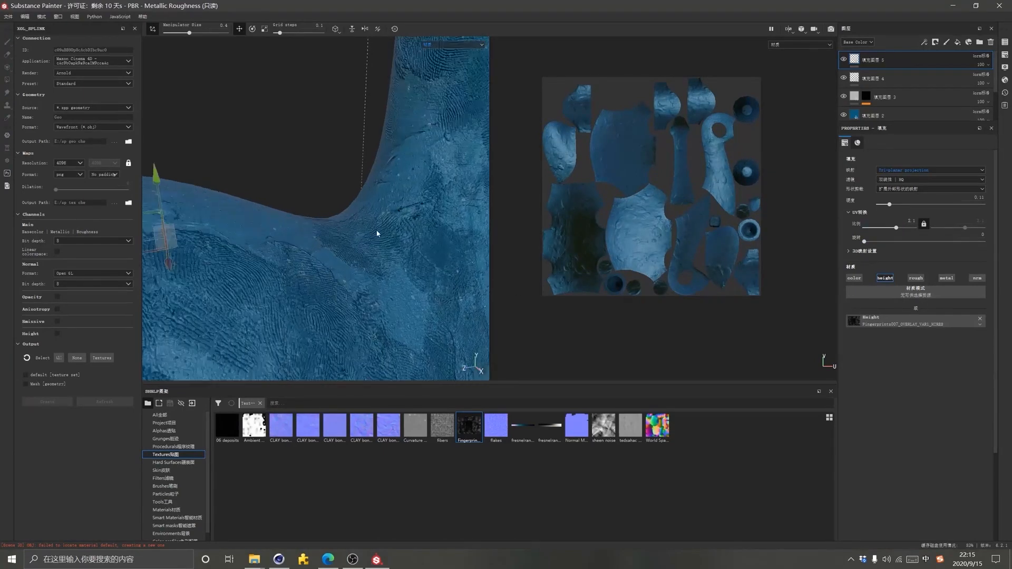
pyautogui.scroll(-4, 378, 231)
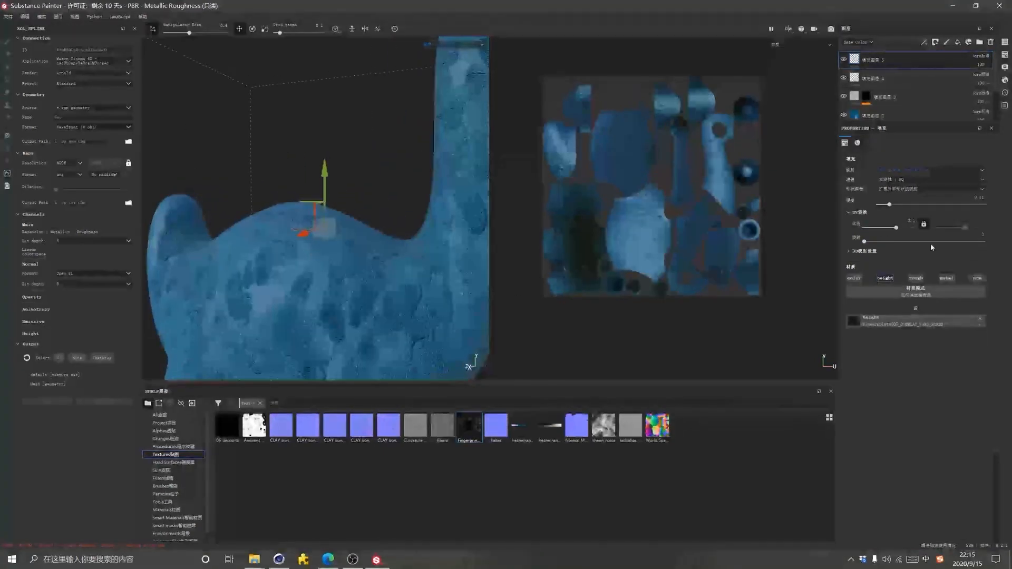
# Set the fingerprint layer's UV scale to about 1.12 and check the print size on the body
pyautogui.moveTo(896, 230); pyautogui.dragTo(895, 232)
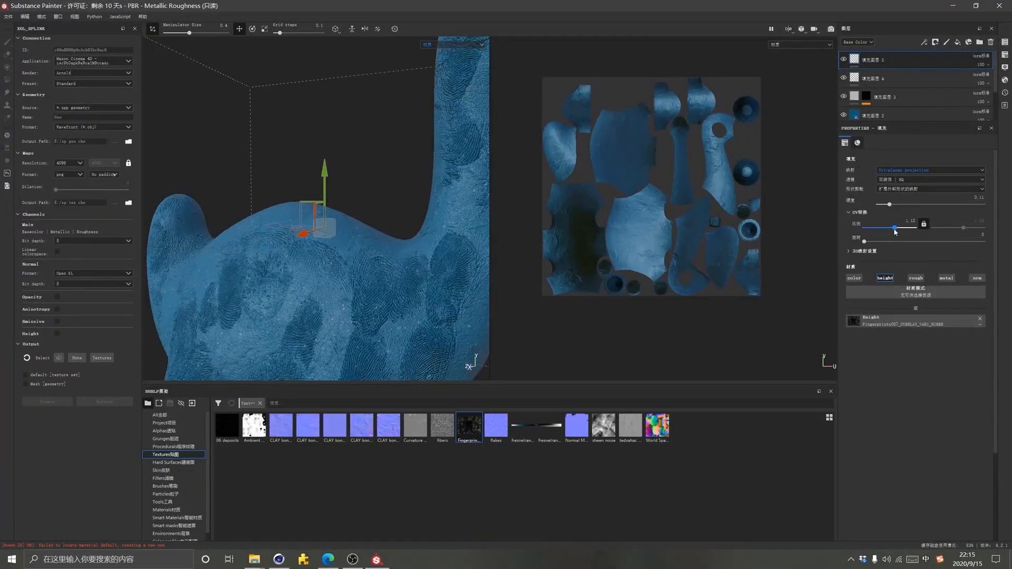
pyautogui.scroll(2, 390, 264)
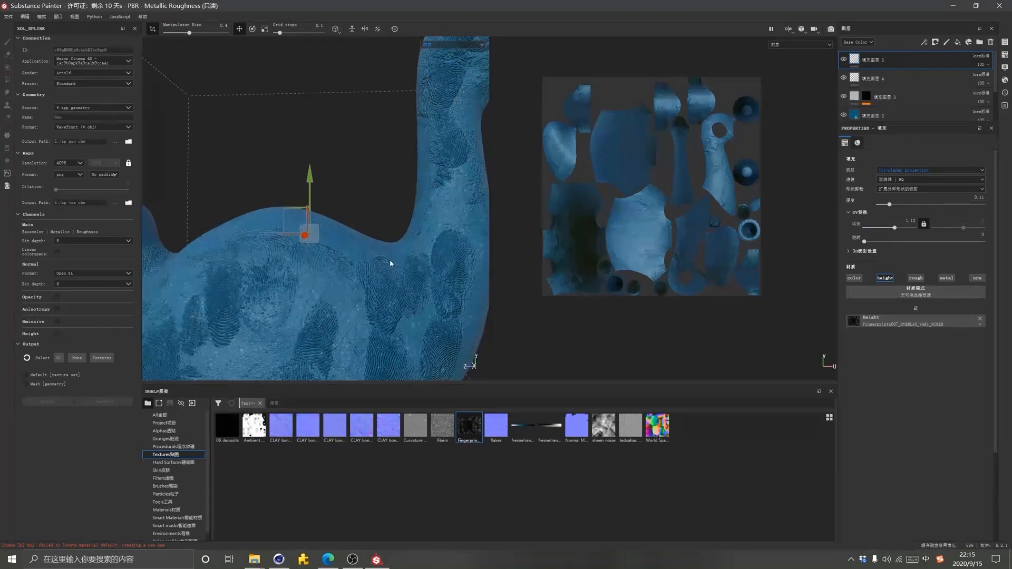
pyautogui.scroll(-3, 390, 259)
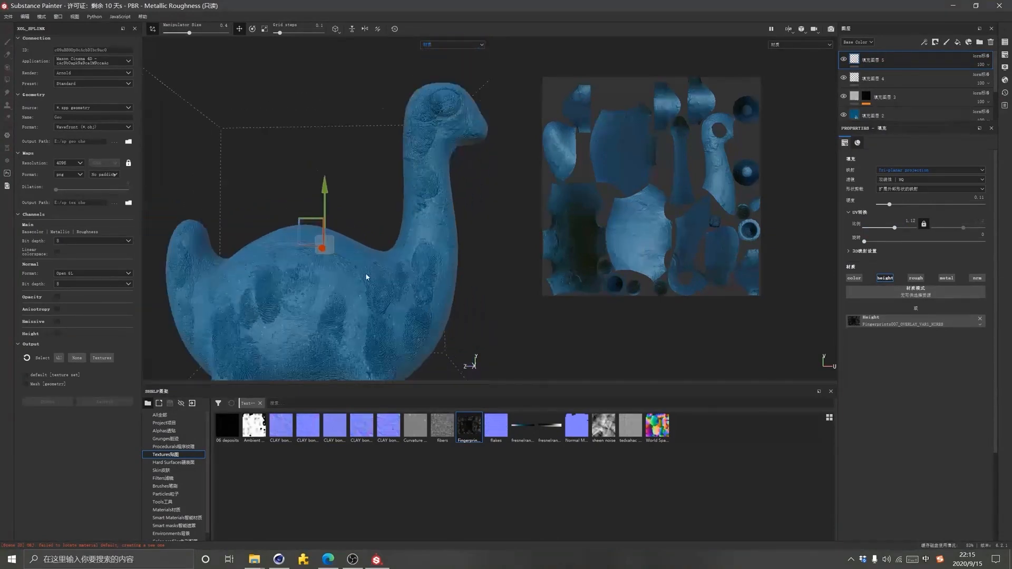
pyautogui.scroll(2, 366, 273)
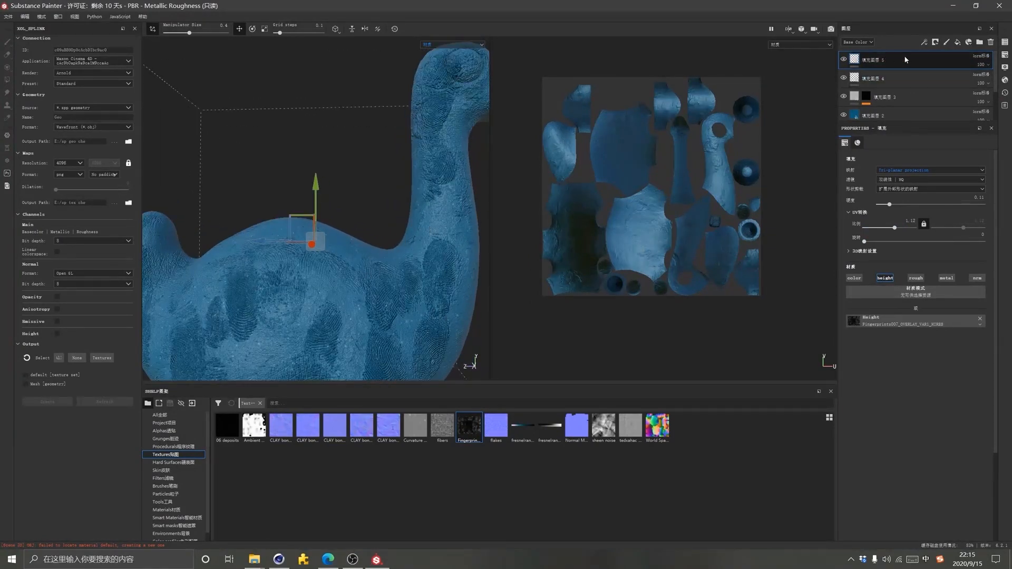
# Switch the layer stack to the Height channel, lower the fingerprint layer's opacity, and inspect the softened prints on the body
pyautogui.click(867, 42)
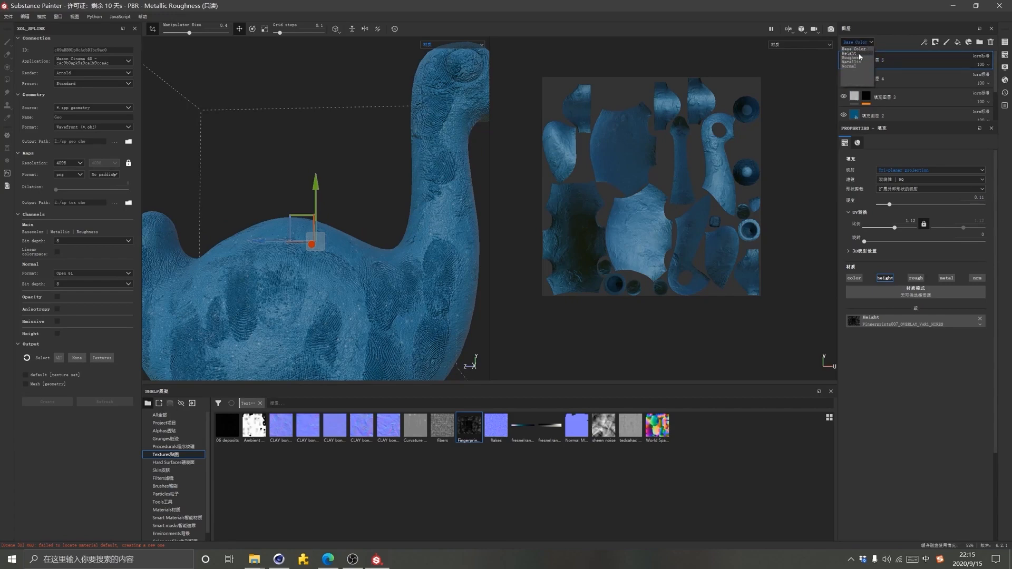
pyautogui.click(859, 53)
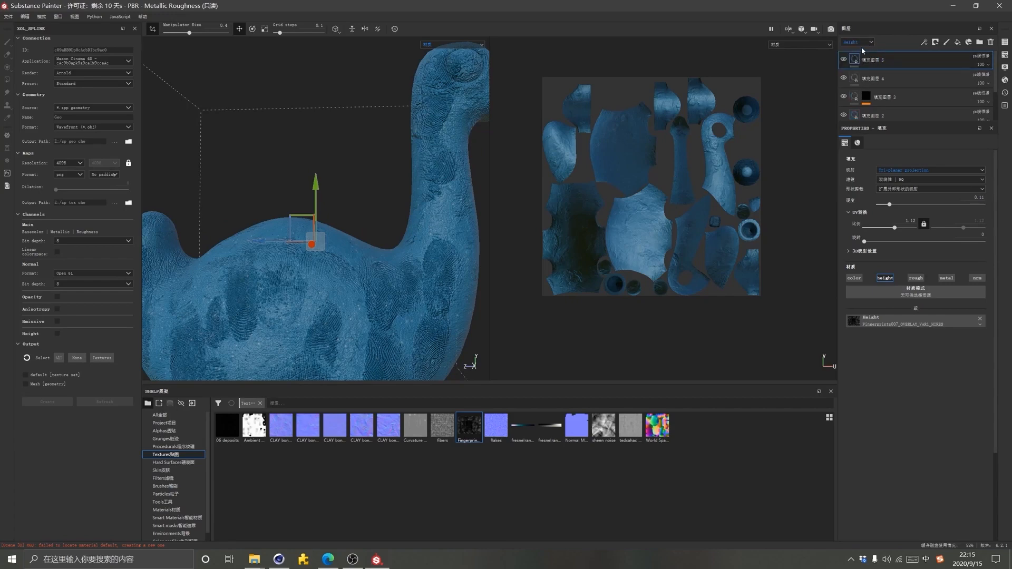
pyautogui.click(978, 67)
pyautogui.moveTo(1008, 80); pyautogui.dragTo(979, 83)
pyautogui.scroll(-2, 369, 330)
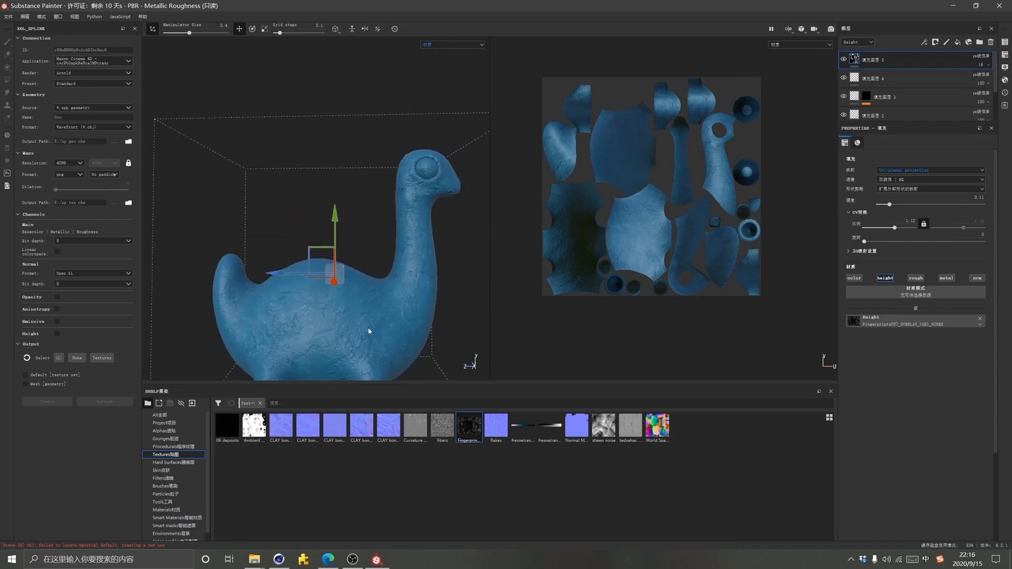
pyautogui.scroll(6, 368, 321)
pyautogui.scroll(2, 383, 323)
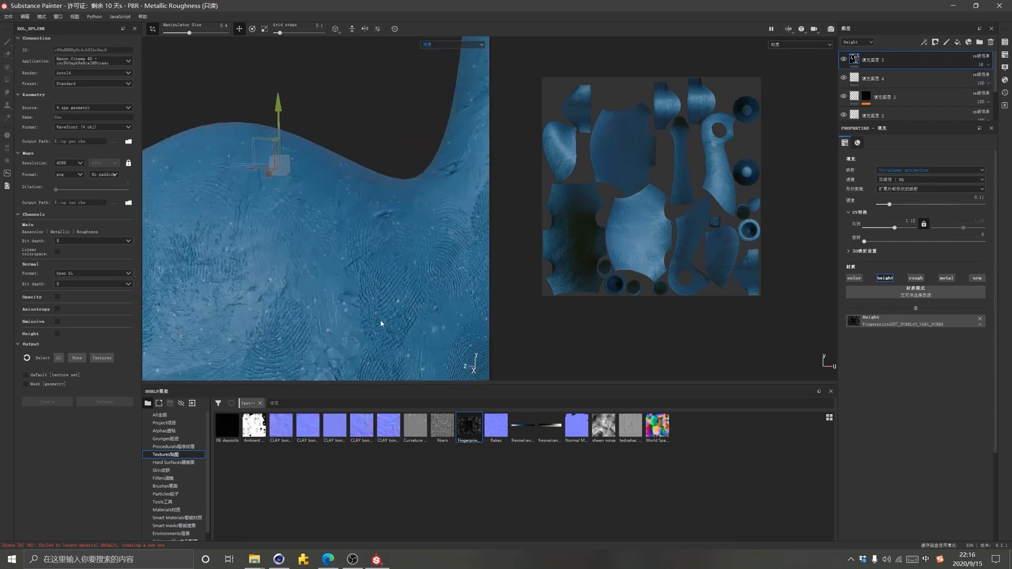
# Try other height blend modes on the fingerprint layer, including Subtract and Passthrough
pyautogui.click(982, 55)
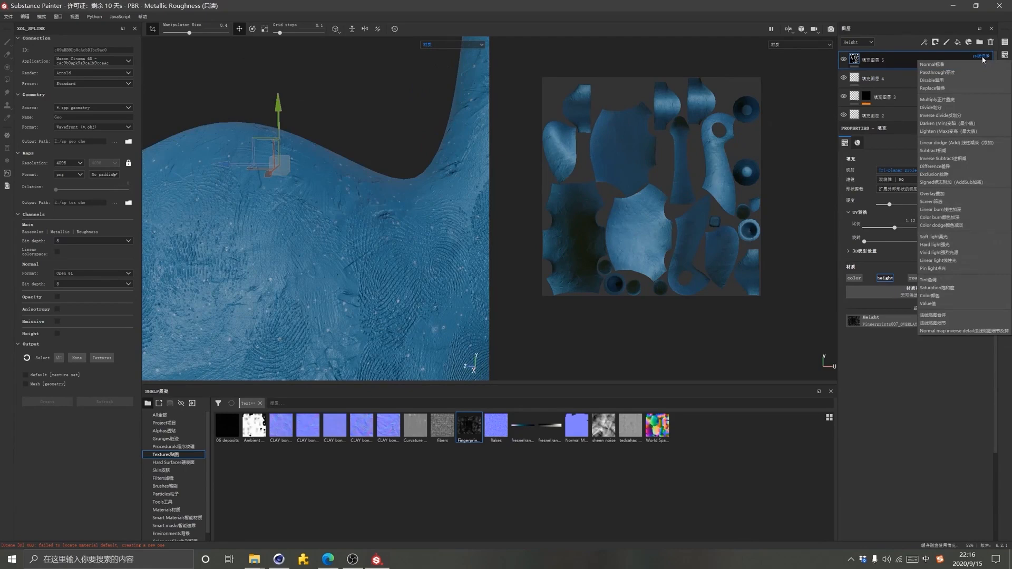
pyautogui.click(936, 100)
pyautogui.click(948, 107)
pyautogui.click(982, 56)
pyautogui.click(941, 150)
pyautogui.click(986, 57)
pyautogui.click(959, 75)
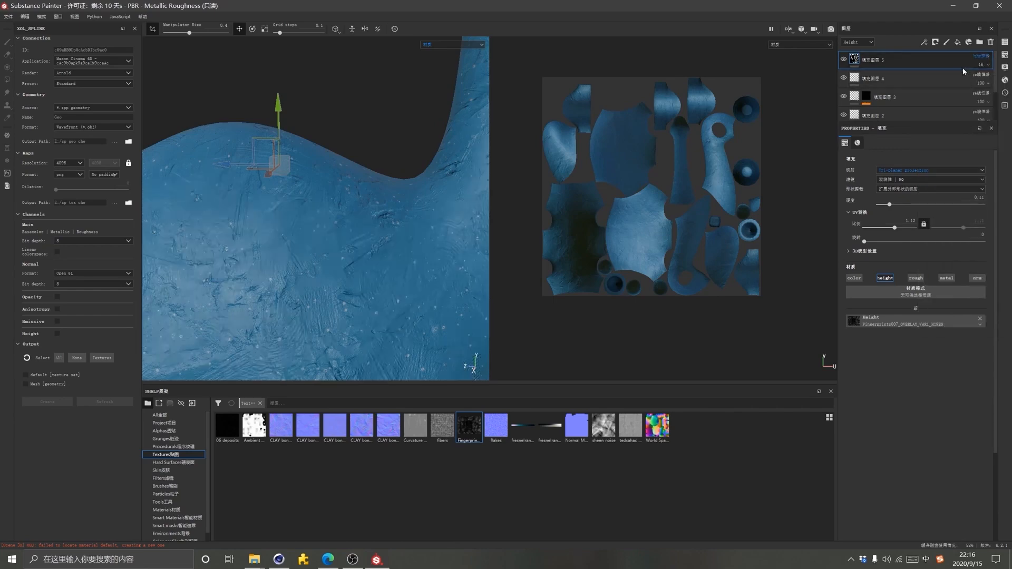
# Set the fingerprint layer's height blend mode to Soft light and check the prints on the body
pyautogui.click(981, 56)
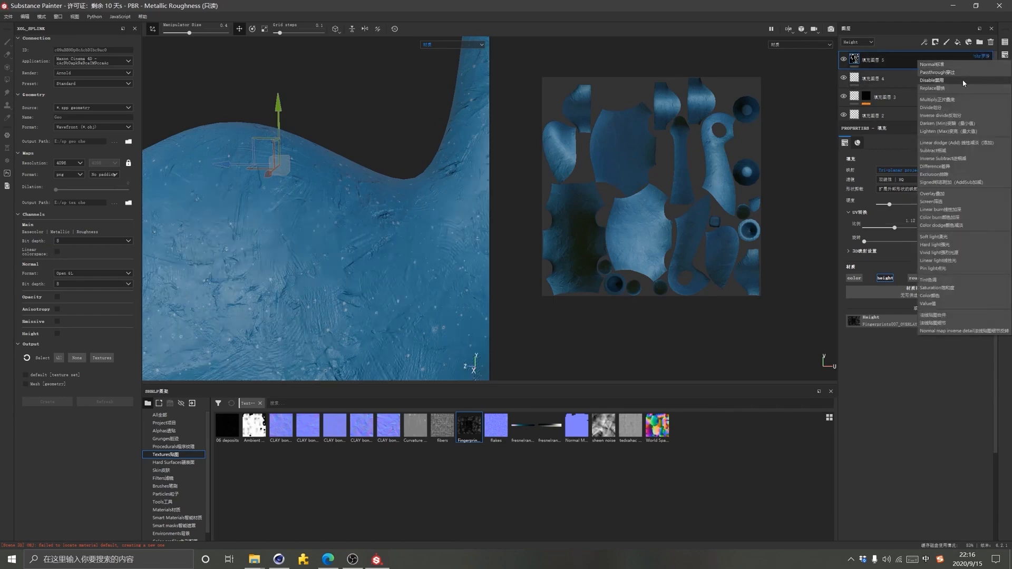
pyautogui.click(951, 241)
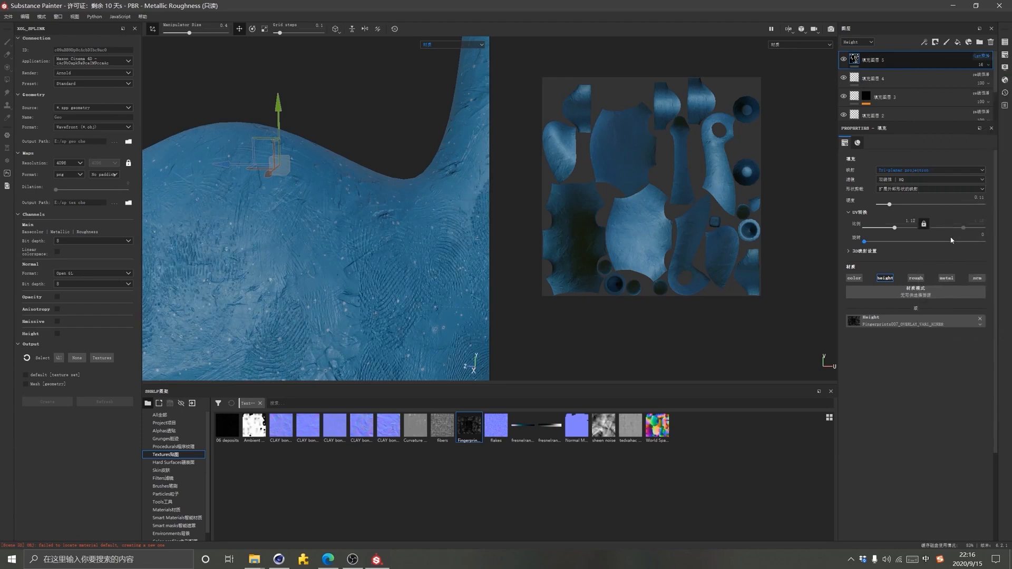
pyautogui.scroll(-10, 378, 201)
pyautogui.keyDown('alt'); pyautogui.moveTo(379, 201); pyautogui.dragTo(404, 227); pyautogui.keyUp('alt')
pyautogui.scroll(4, 403, 282)
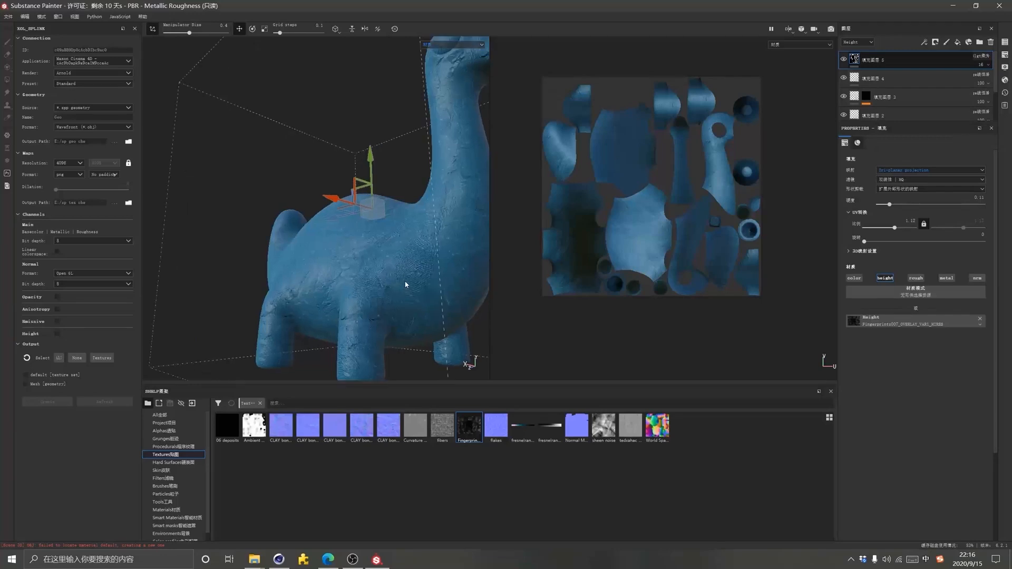
pyautogui.scroll(5, 406, 281)
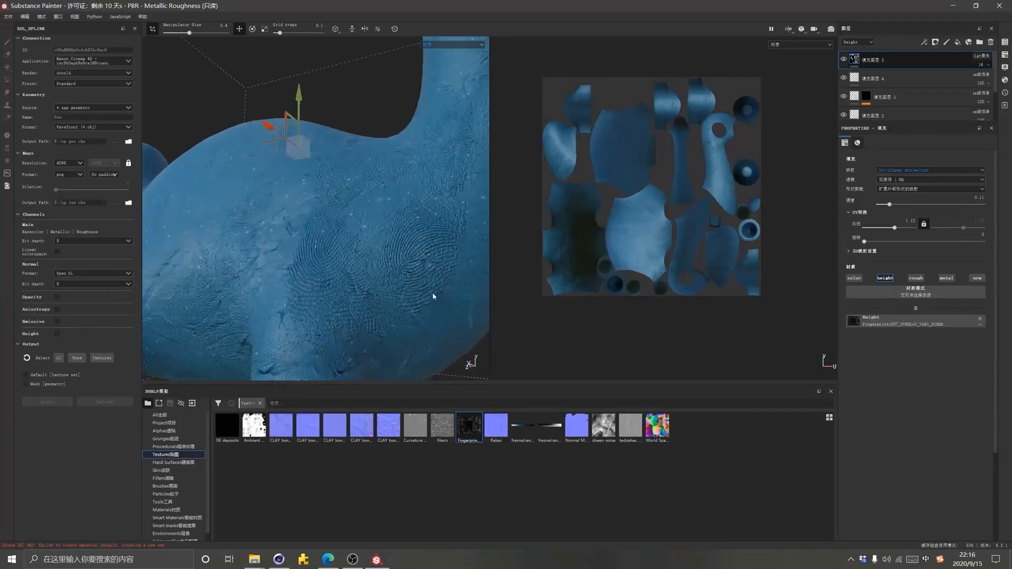
# Reduce the fingerprint layer's height opacity to about 6 and review the whole dinosaur
pyautogui.click(985, 66)
pyautogui.moveTo(981, 82); pyautogui.dragTo(980, 83)
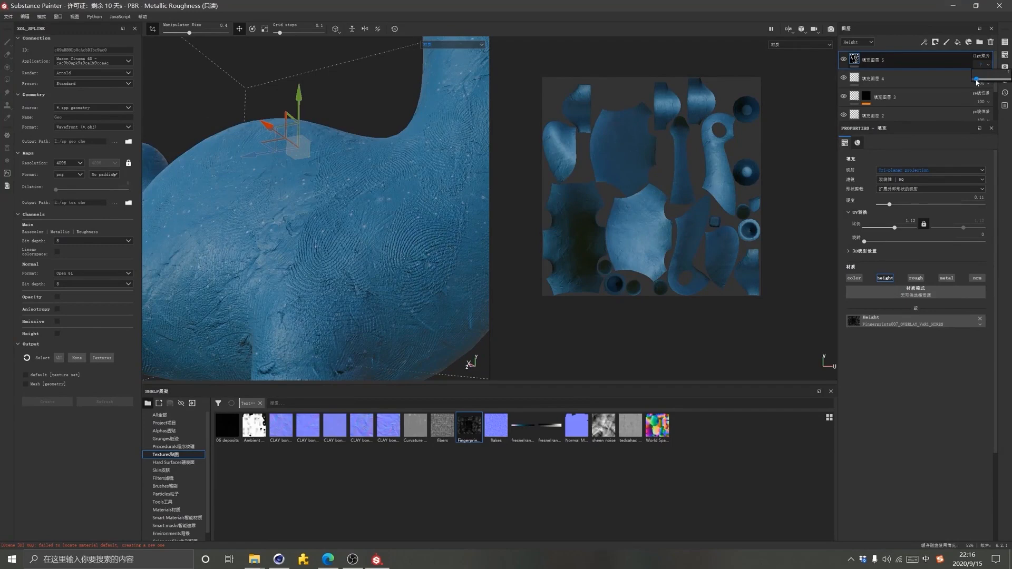
pyautogui.moveTo(977, 82); pyautogui.dragTo(975, 81)
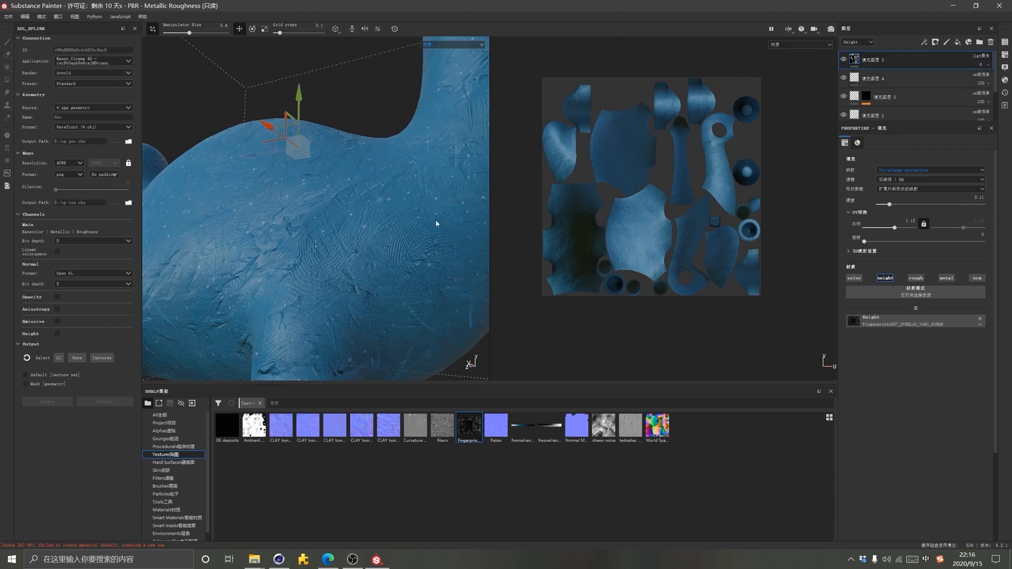
pyautogui.scroll(-5, 391, 226)
pyautogui.keyDown('alt'); pyautogui.moveTo(349, 207); pyautogui.dragTo(423, 105); pyautogui.keyUp('alt')
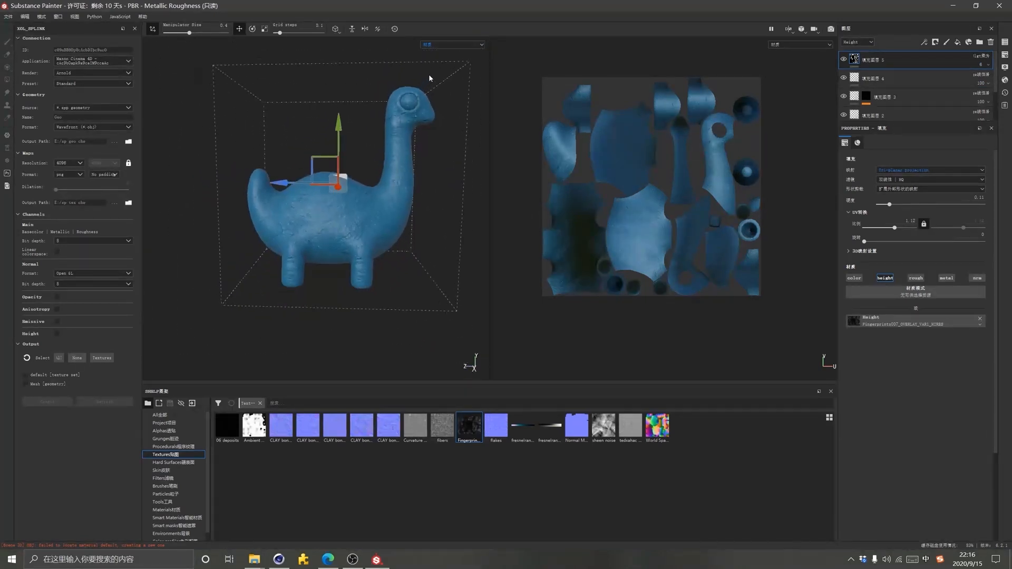
# Add a paint layer on top of the stack and stamp a test dab on the eyeball's UV island
pyautogui.scroll(5, 429, 75)
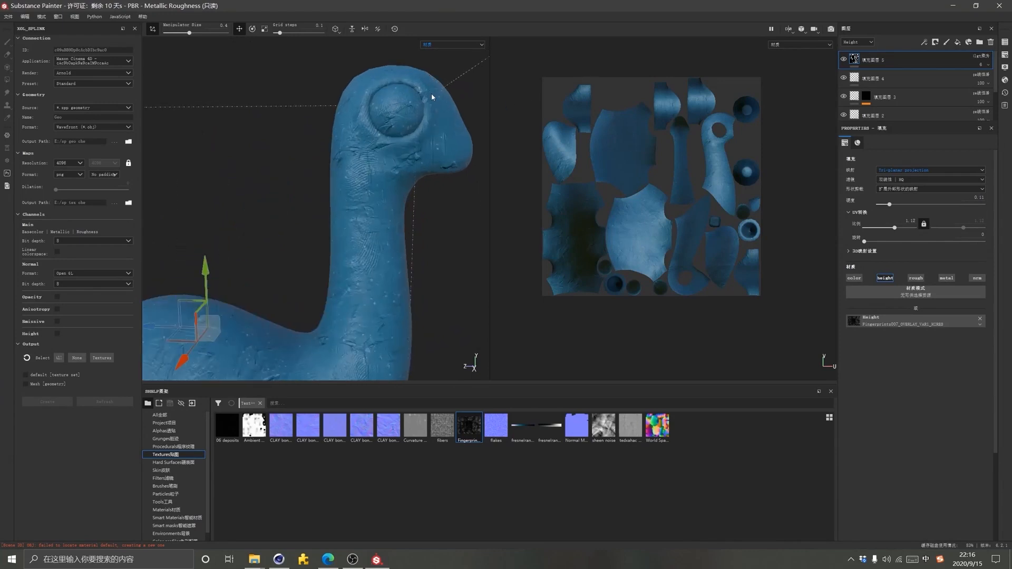
pyautogui.scroll(5, 431, 93)
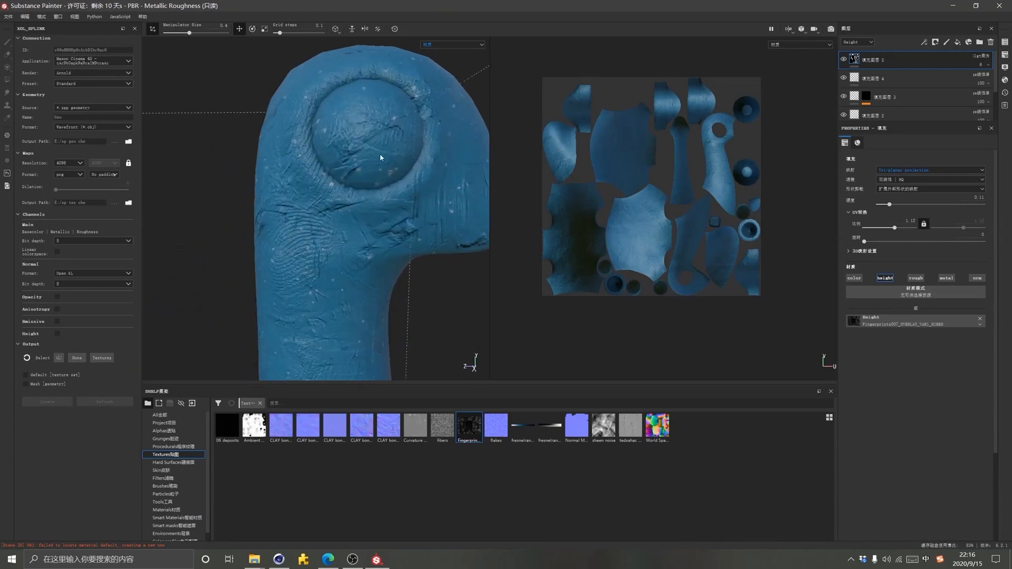
pyautogui.scroll(1, 381, 157)
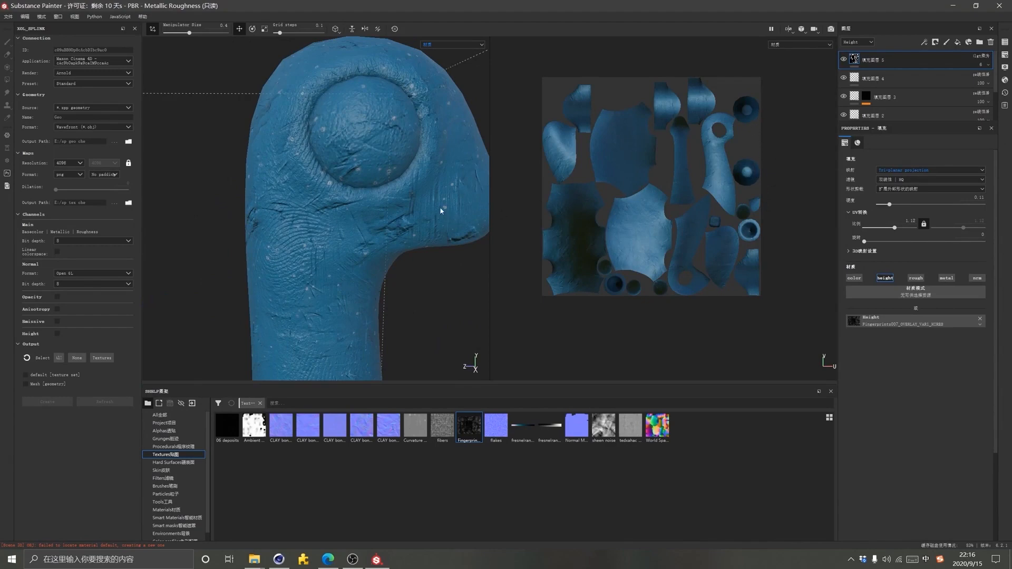
pyautogui.scroll(5, 770, 172)
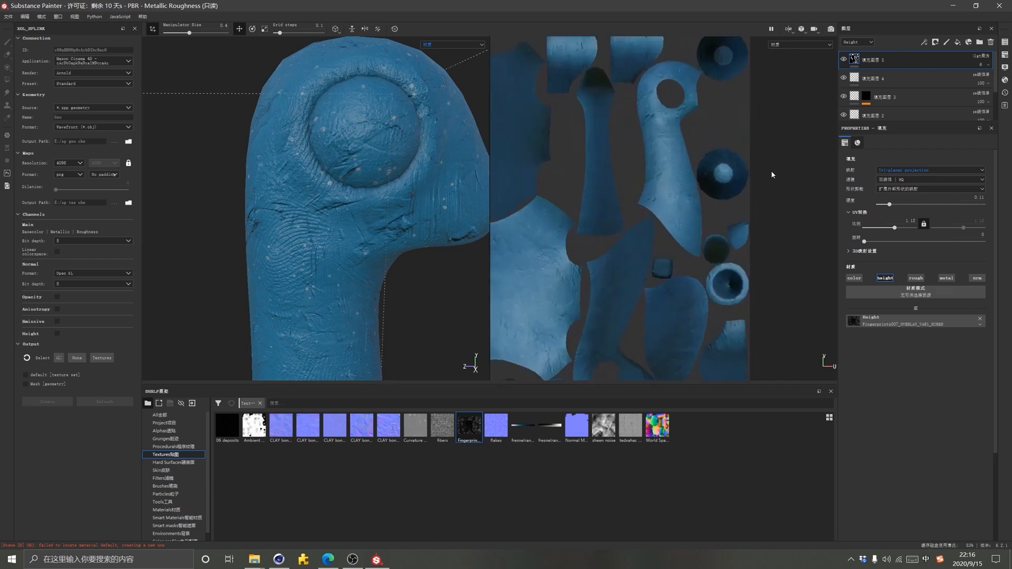
pyautogui.scroll(2, 740, 171)
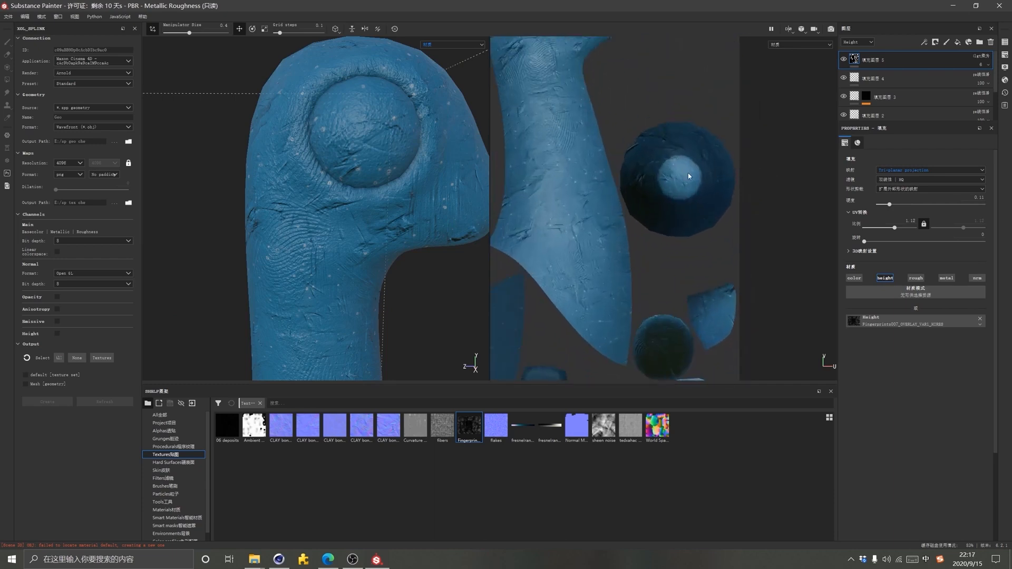
pyautogui.click(946, 43)
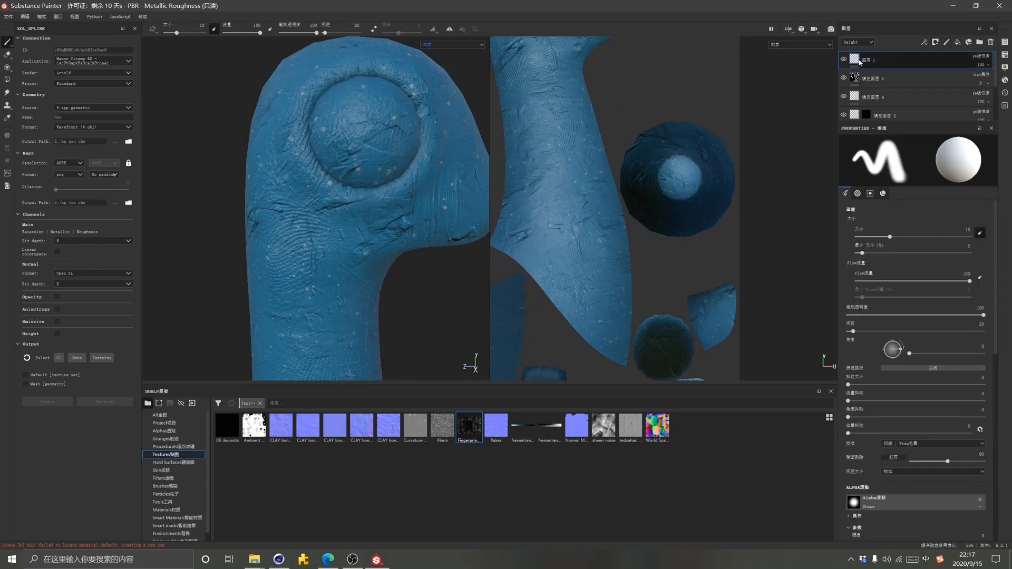
pyautogui.click(680, 174)
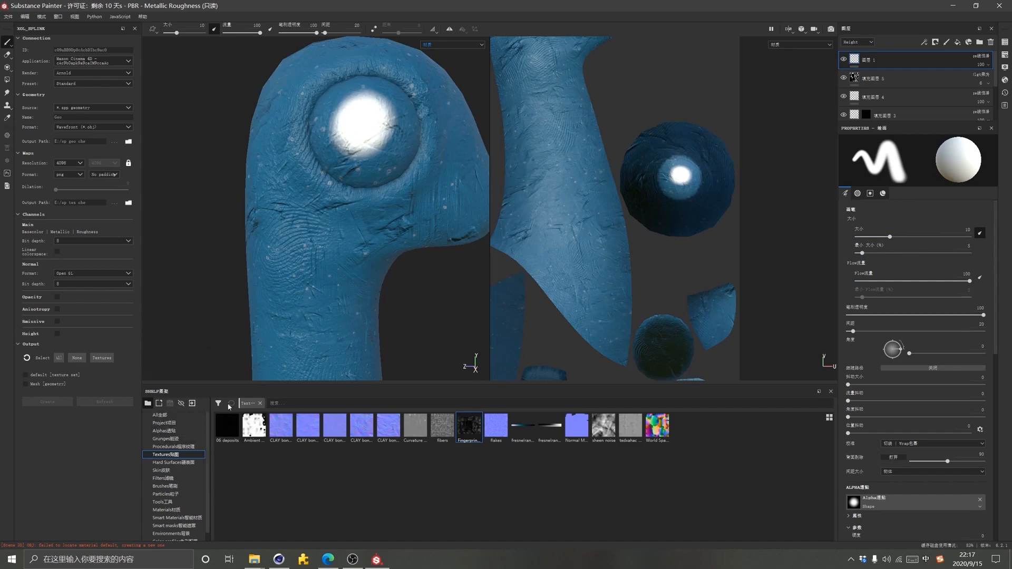
# Filter the shelf to the Materials category and load the Steel Painted material into the brush
pyautogui.click(259, 403)
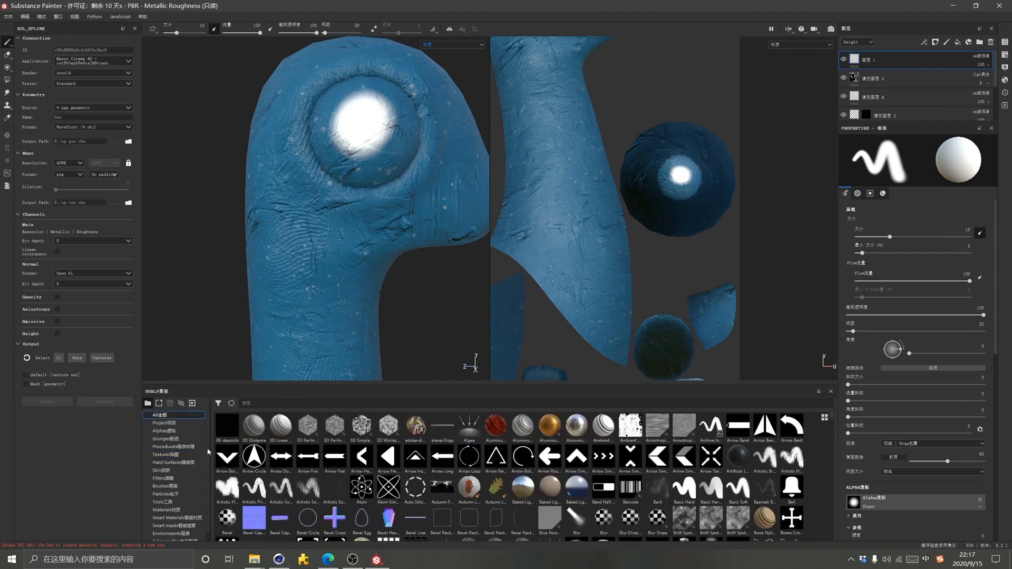
pyautogui.click(166, 510)
pyautogui.scroll(-1, 415, 476)
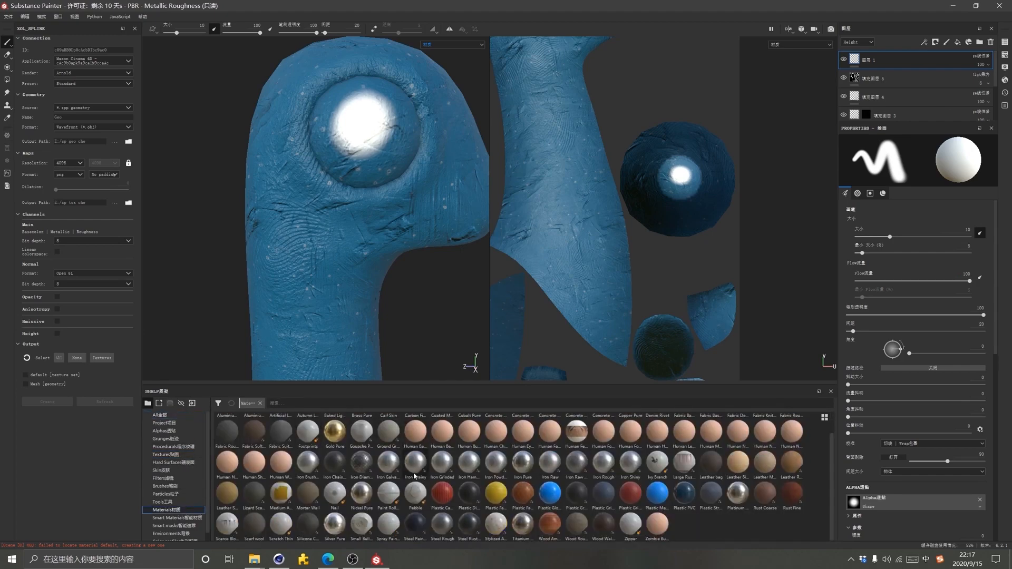
pyautogui.click(415, 524)
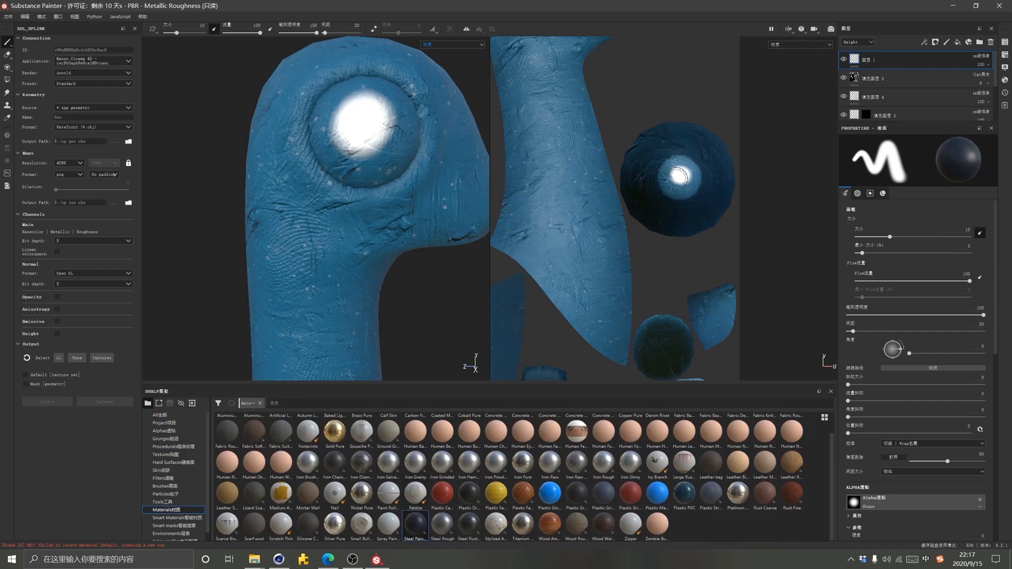
# Paint the first eyeball with the dark steel material, covering its edges in both the 3D and UV views
pyautogui.moveTo(363, 124)
pyautogui.mouseDown()
pyautogui.moveTo(359, 136)
pyautogui.moveTo(372, 101)
pyautogui.moveTo(343, 142)
pyautogui.moveTo(390, 90)
pyautogui.moveTo(403, 132)
pyautogui.moveTo(340, 163)
pyautogui.moveTo(363, 179)
pyautogui.moveTo(321, 147)
pyautogui.mouseUp()
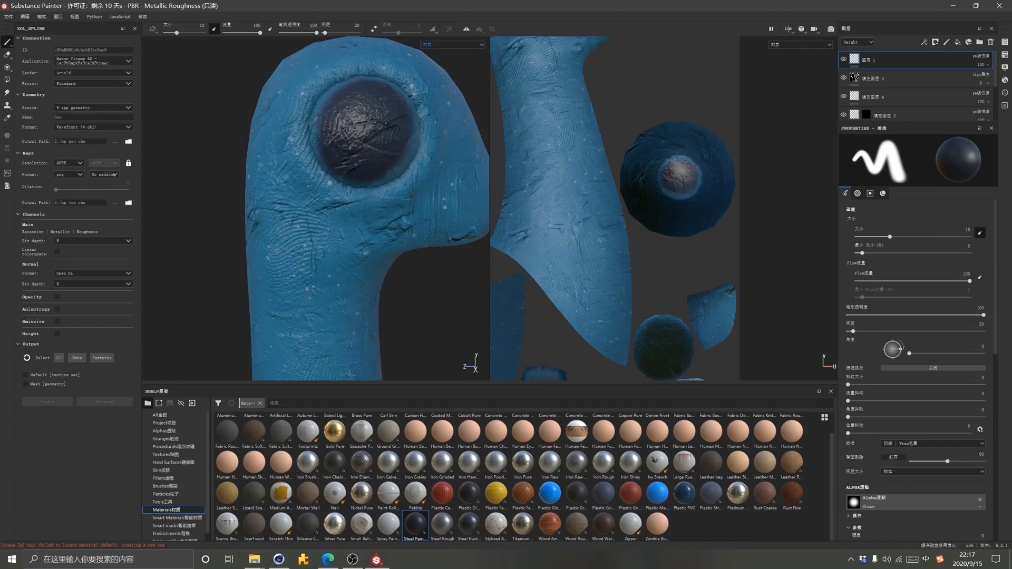
pyautogui.moveTo(407, 148); pyautogui.dragTo(390, 174)
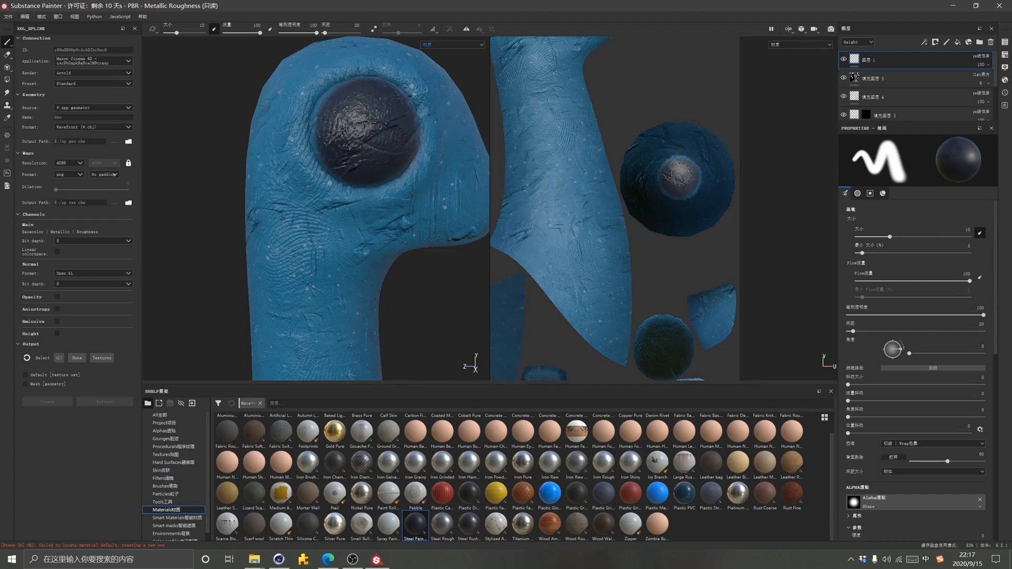
pyautogui.scroll(8, 679, 174)
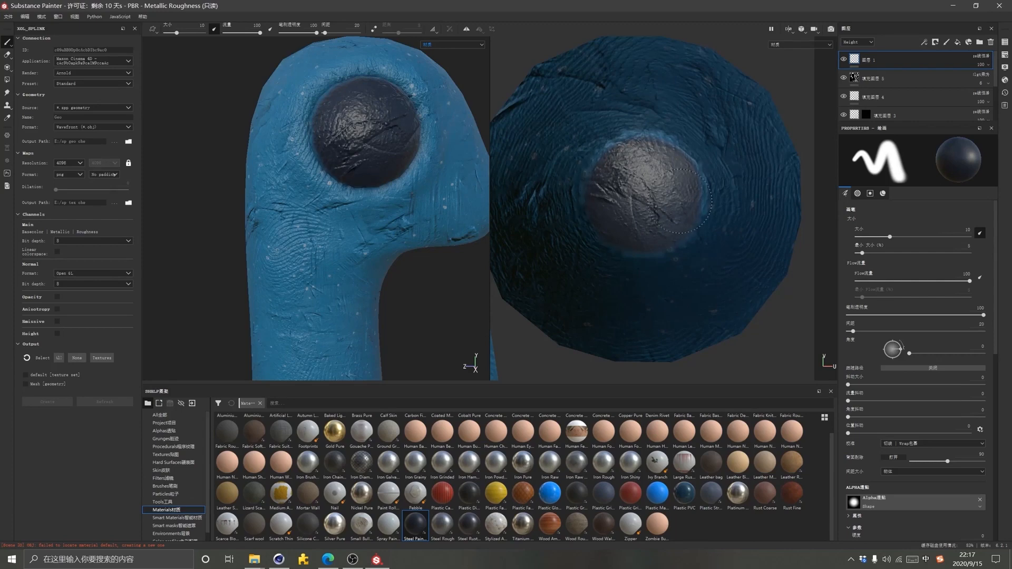
pyautogui.moveTo(668, 170)
pyautogui.mouseDown()
pyautogui.moveTo(685, 190)
pyautogui.moveTo(678, 174)
pyautogui.mouseUp()
# Paint the second eyeball with the dark steel material on its UV island and review the whole dinosaur
pyautogui.scroll(-3, 399, 203)
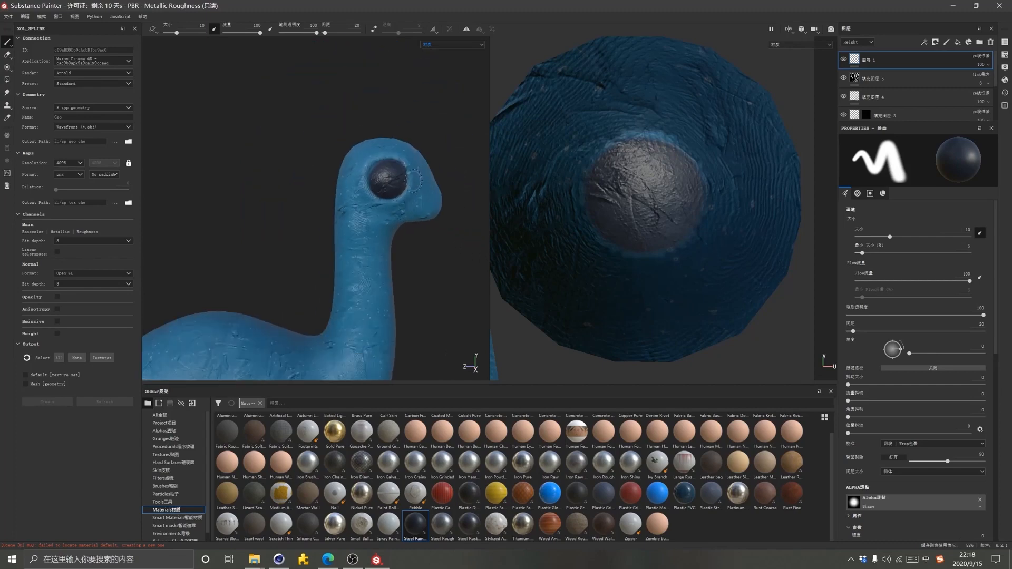
pyautogui.keyDown('alt'); pyautogui.moveTo(432, 172); pyautogui.dragTo(194, 152); pyautogui.keyUp('alt')
pyautogui.scroll(2, 620, 208)
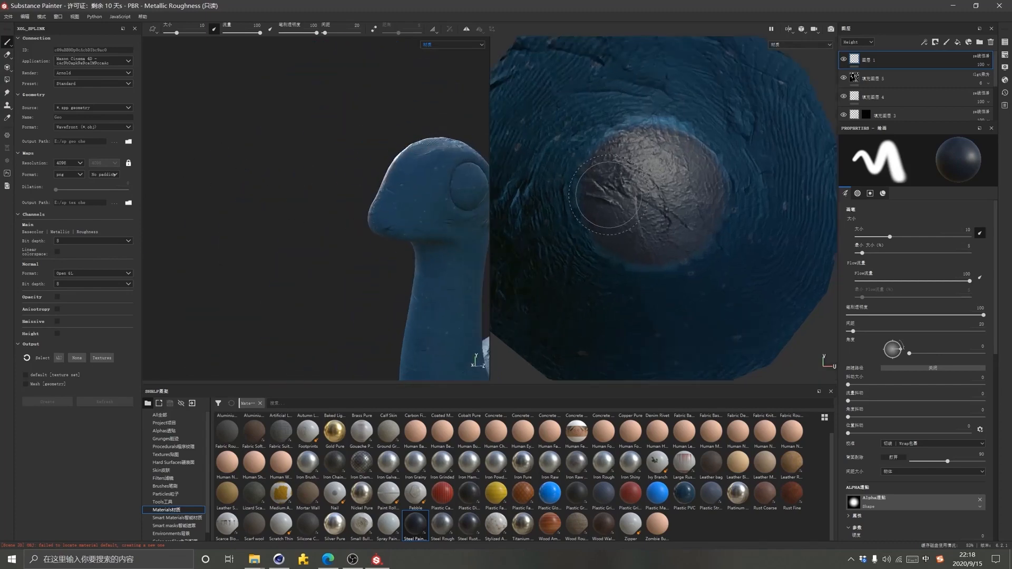
pyautogui.scroll(-5, 621, 206)
pyautogui.scroll(-3, 606, 210)
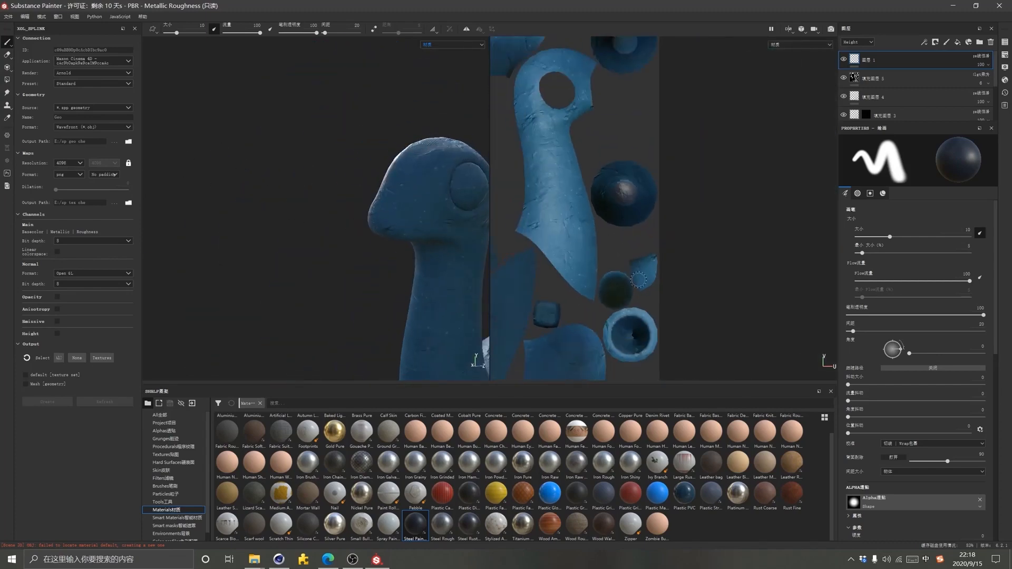
pyautogui.moveTo(643, 352); pyautogui.dragTo(650, 178, button='middle')
pyautogui.scroll(1, 650, 177)
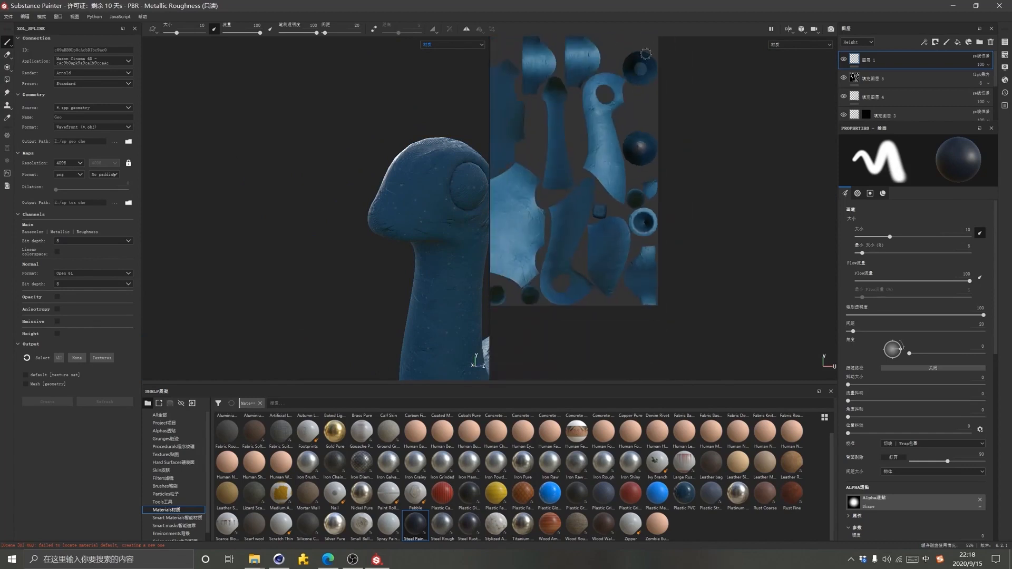
pyautogui.scroll(3, 644, 56)
pyautogui.scroll(2, 643, 55)
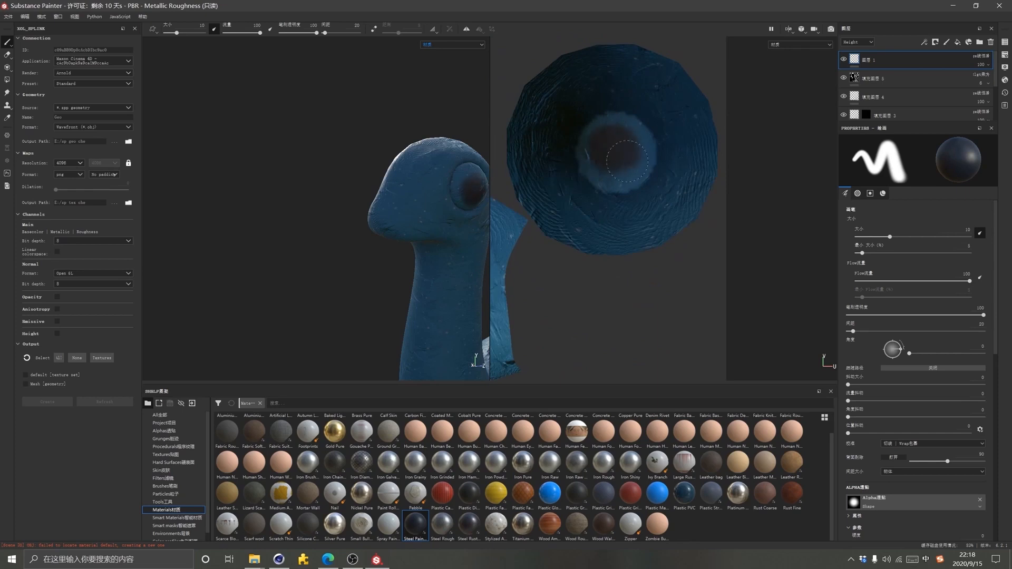
pyautogui.moveTo(607, 163)
pyautogui.mouseDown()
pyautogui.moveTo(611, 134)
pyautogui.moveTo(585, 169)
pyautogui.moveTo(619, 174)
pyautogui.moveTo(603, 172)
pyautogui.mouseUp()
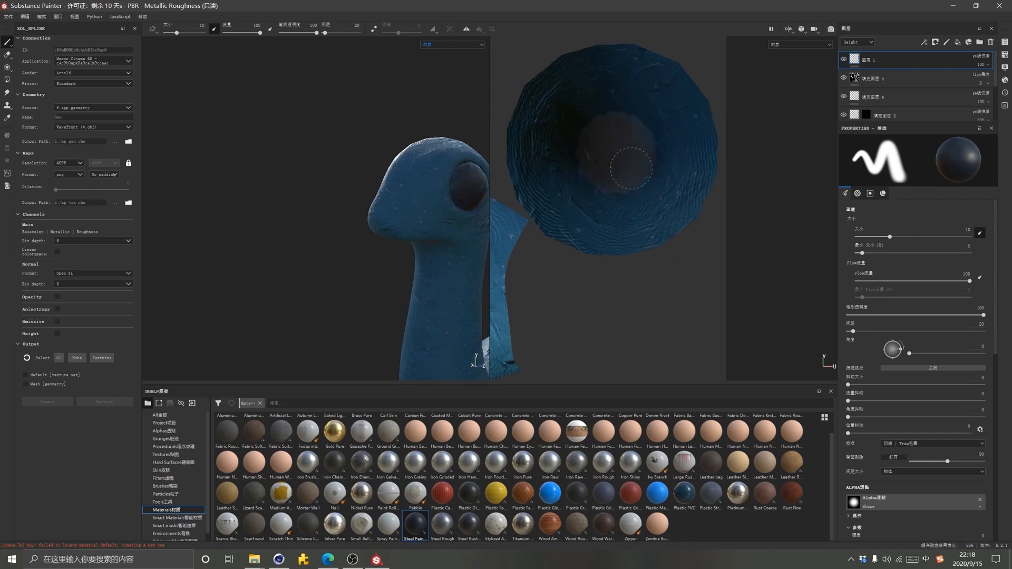
pyautogui.keyDown('alt'); pyautogui.moveTo(339, 271); pyautogui.dragTo(639, 272); pyautogui.keyUp('alt')
pyautogui.scroll(-5, 424, 273)
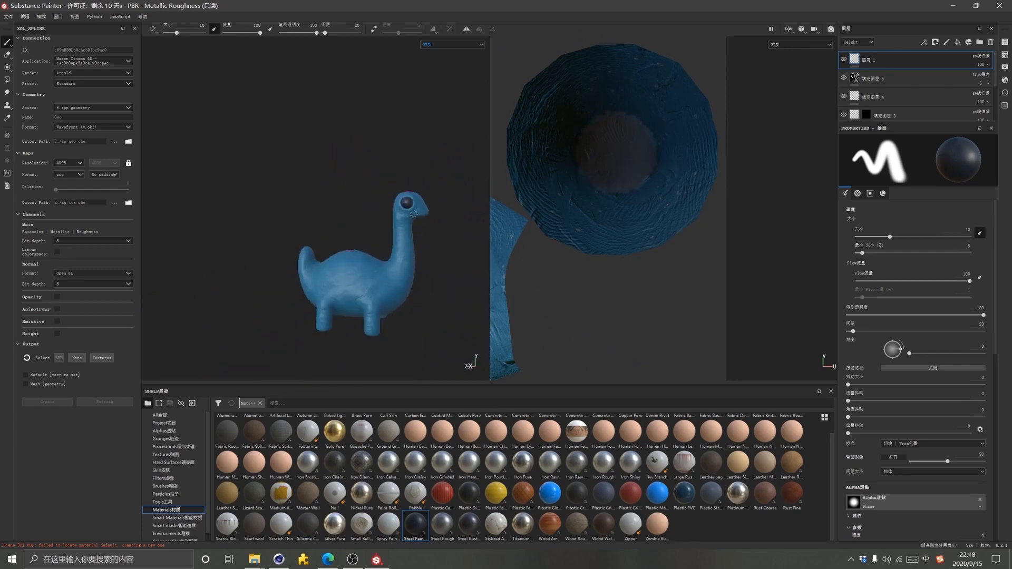
pyautogui.scroll(4, 348, 329)
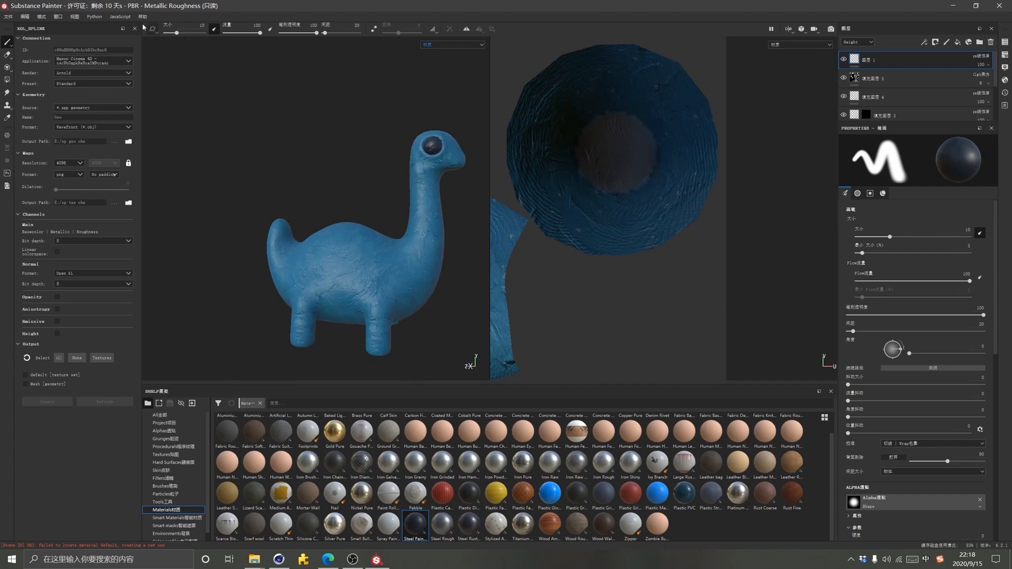
pyautogui.click(9, 17)
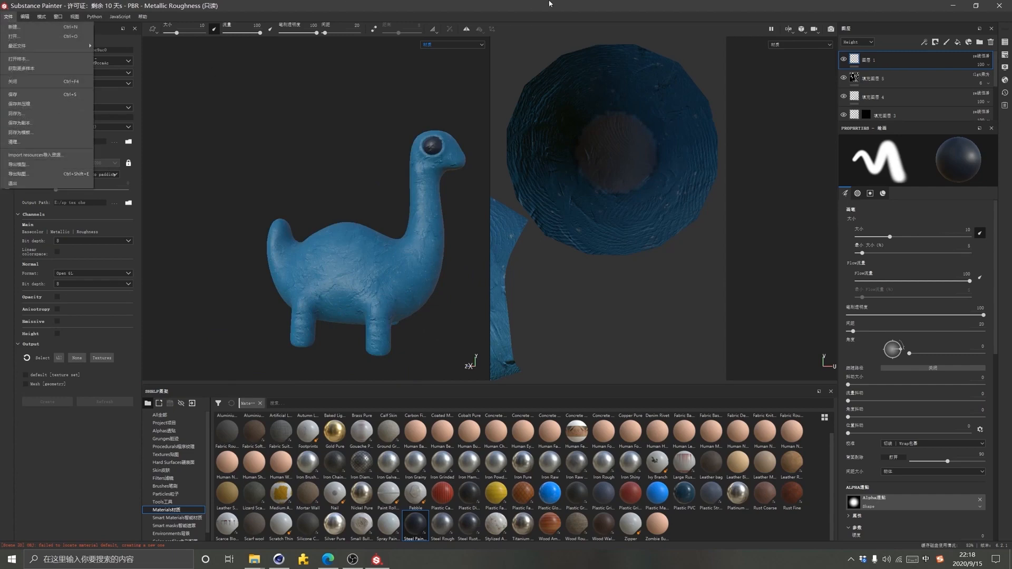
pyautogui.click(83, 173)
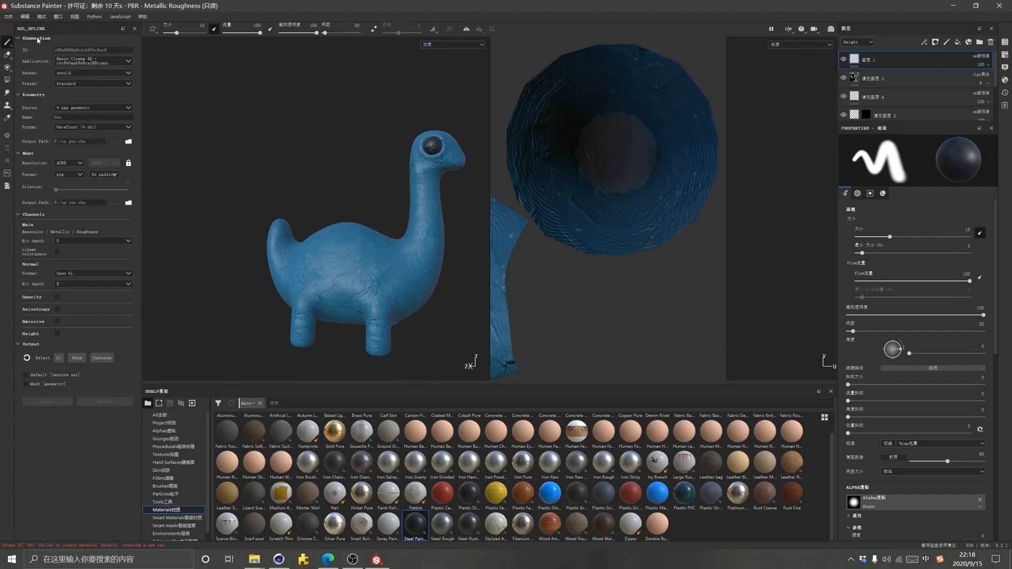
# Bring up Gumroad in the Edge browser and copy the words "Substance Painter" from the desktop shortcut's name
pyautogui.click(328, 559)
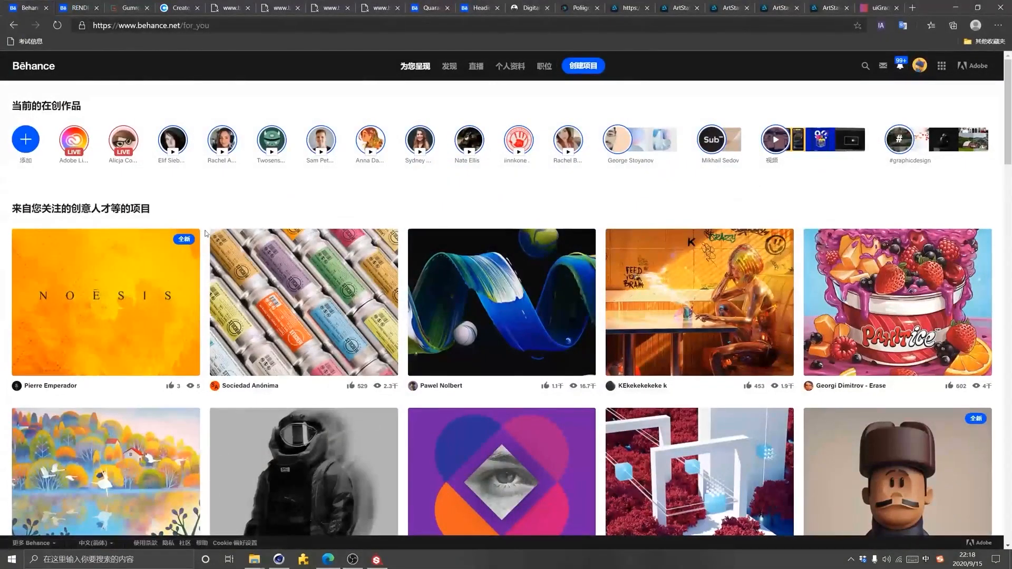
pyautogui.click(123, 9)
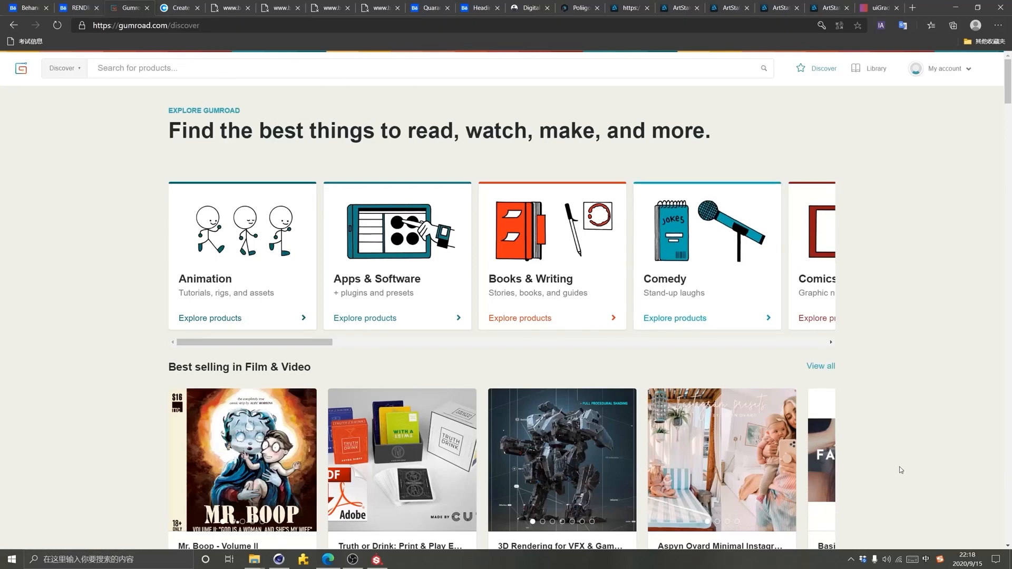
pyautogui.press('super+d')
pyautogui.rightClick(941, 307)
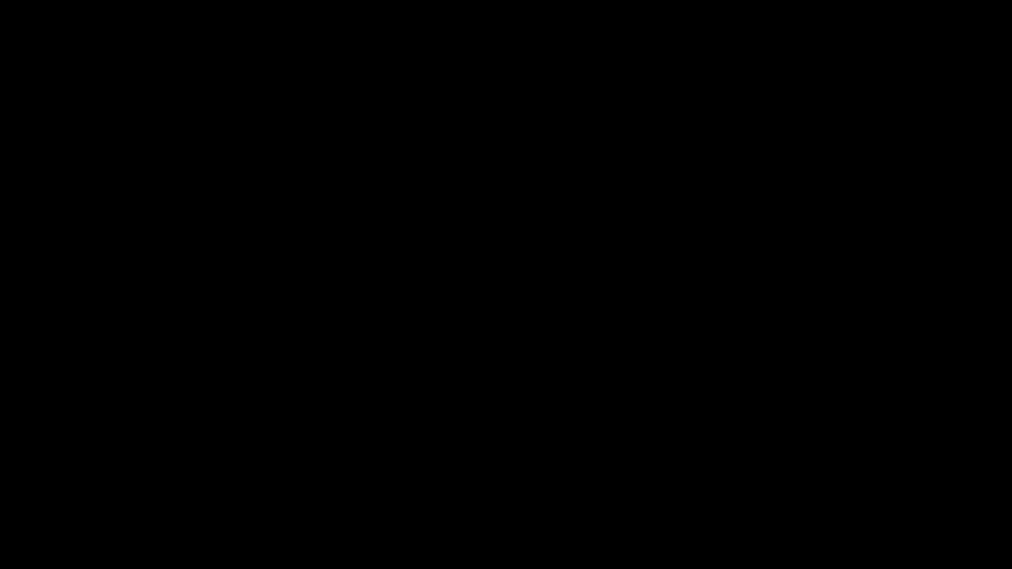
pyautogui.rightClick(939, 307)
pyautogui.click(891, 526)
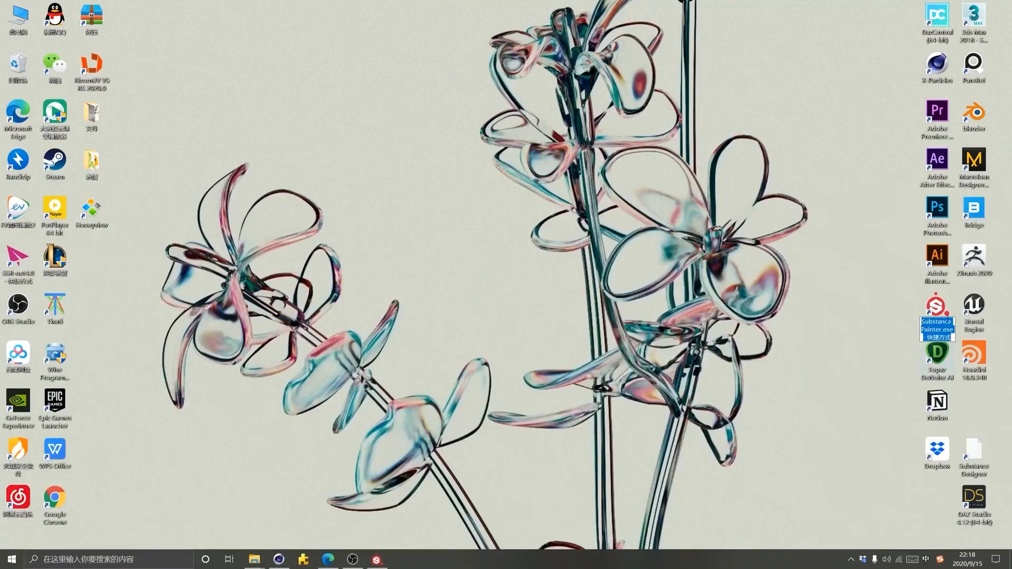
pyautogui.moveTo(942, 329); pyautogui.dragTo(893, 307)
pyautogui.hotkey('ctrl', 'c')
# Switch back to Edge and search Gumroad for "Substance Painter"
pyautogui.click(328, 560)
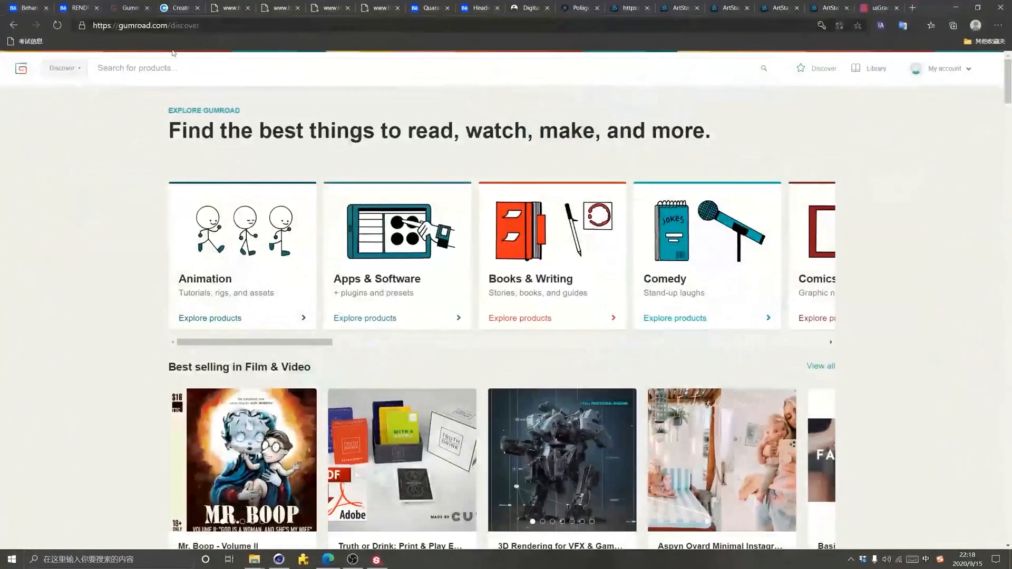
pyautogui.click(175, 69)
pyautogui.hotkey('ctrl', 'v')
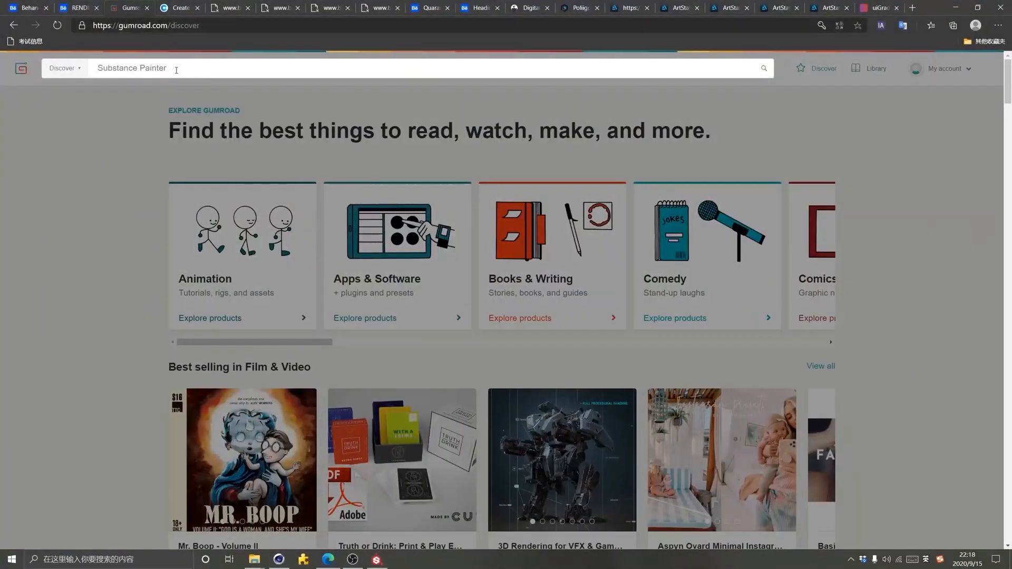
pyautogui.press('Return')
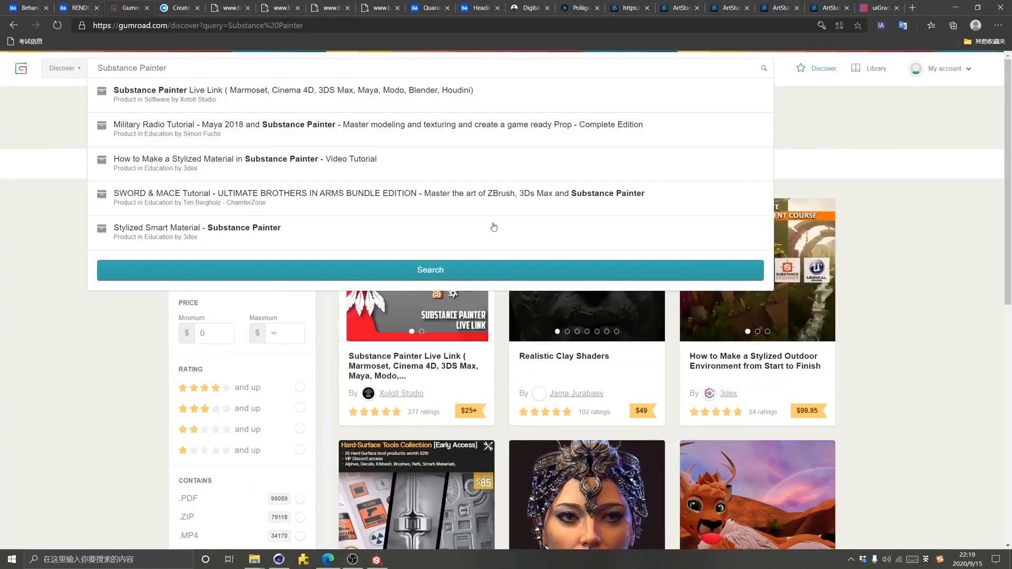
# Examine the Substance Painter Live Link product's supported programs, description and price, and close its details
pyautogui.click(429, 313)
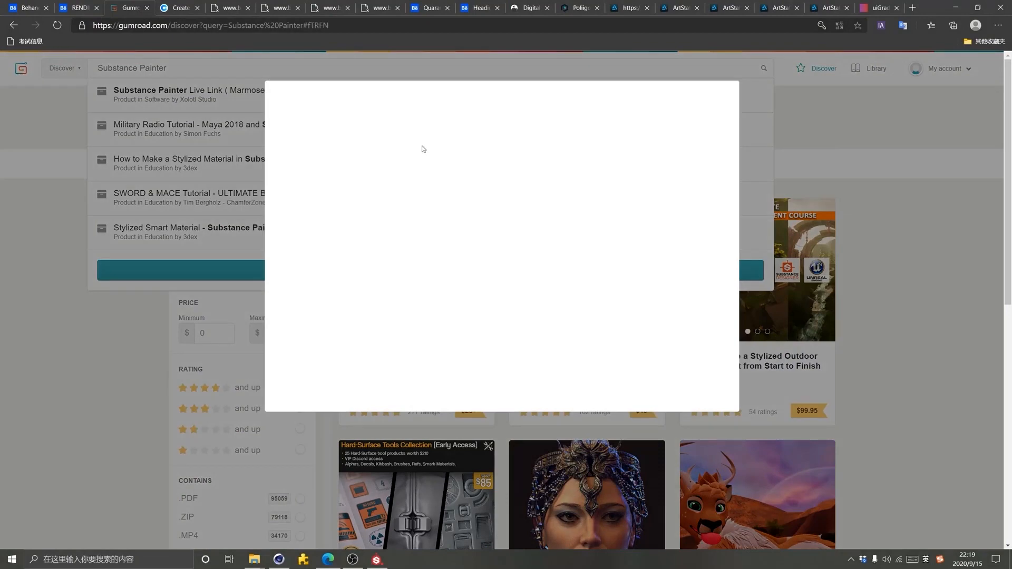
pyautogui.scroll(-5, 458, 373)
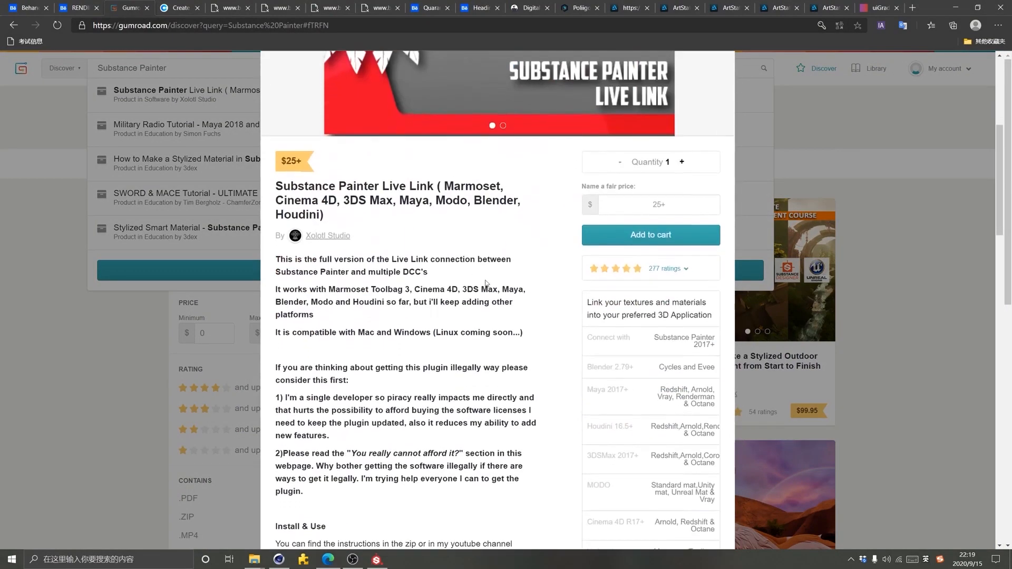
pyautogui.scroll(3, 531, 139)
pyautogui.scroll(1, 530, 140)
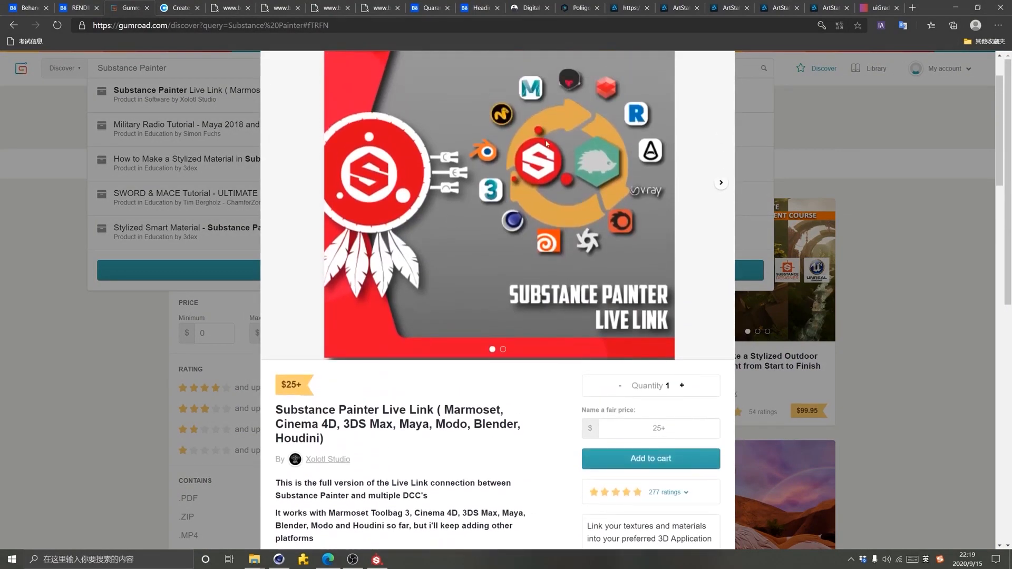
pyautogui.scroll(-7, 463, 378)
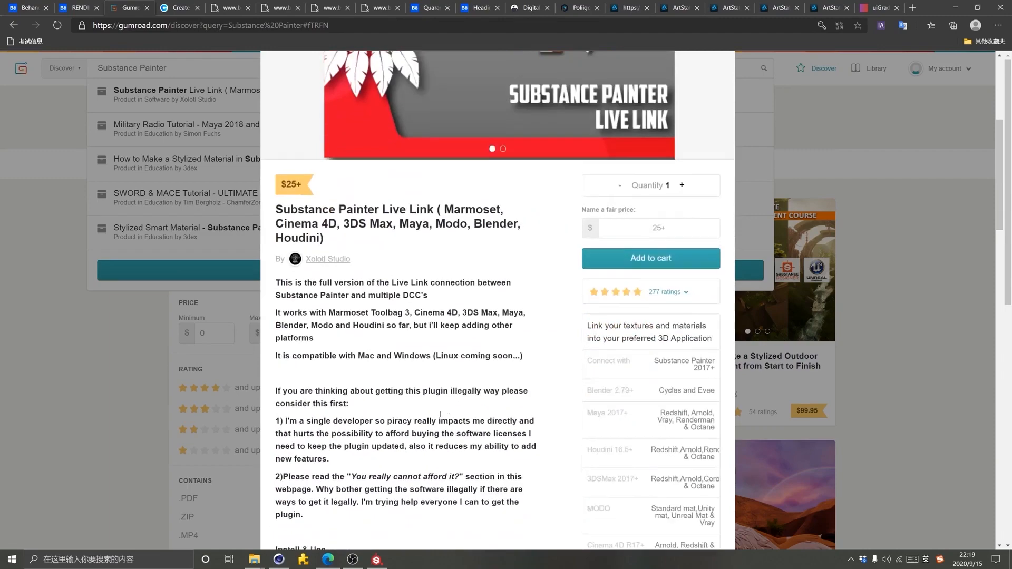
pyautogui.scroll(5, 452, 296)
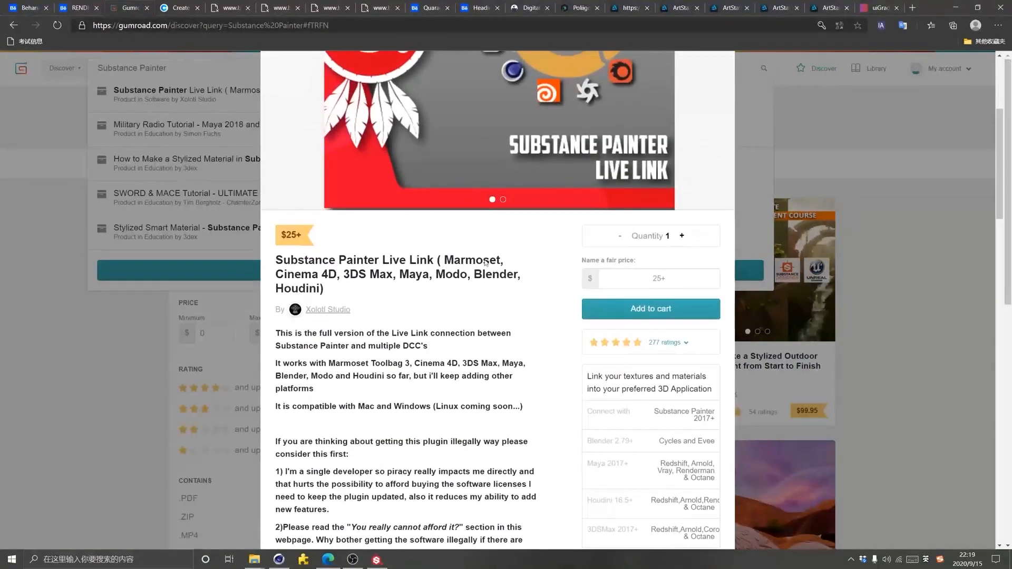
pyautogui.scroll(3, 485, 261)
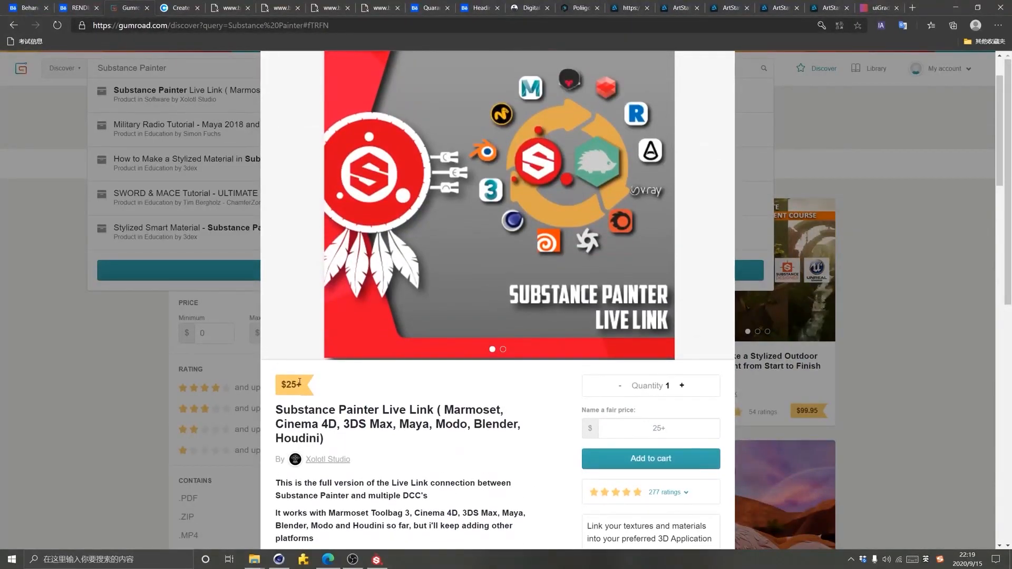
pyautogui.click(151, 421)
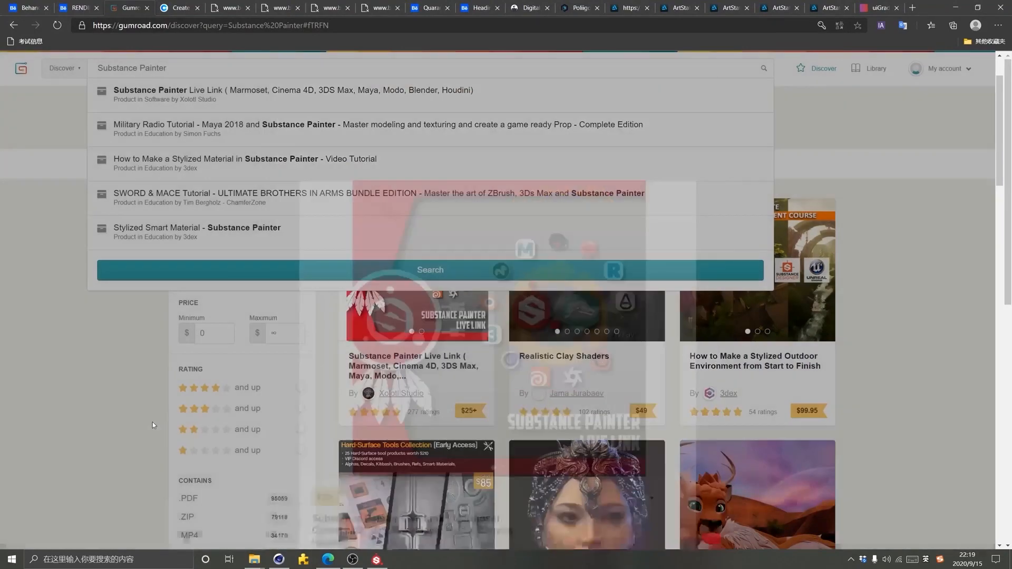
# Switch to Substance Painter and set the live link renderer to Octane with the Universal Material preset
pyautogui.click(377, 560)
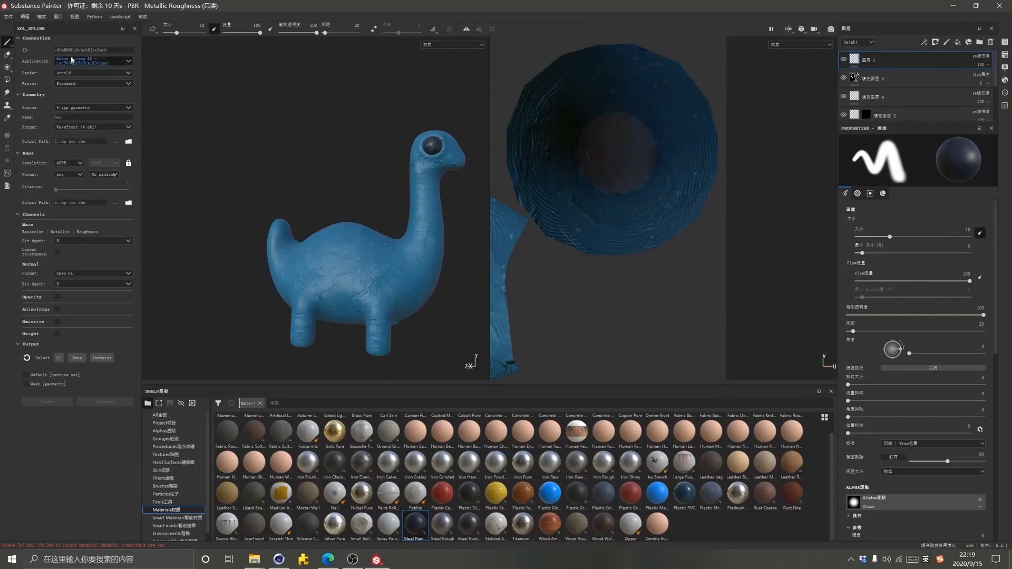
pyautogui.click(97, 74)
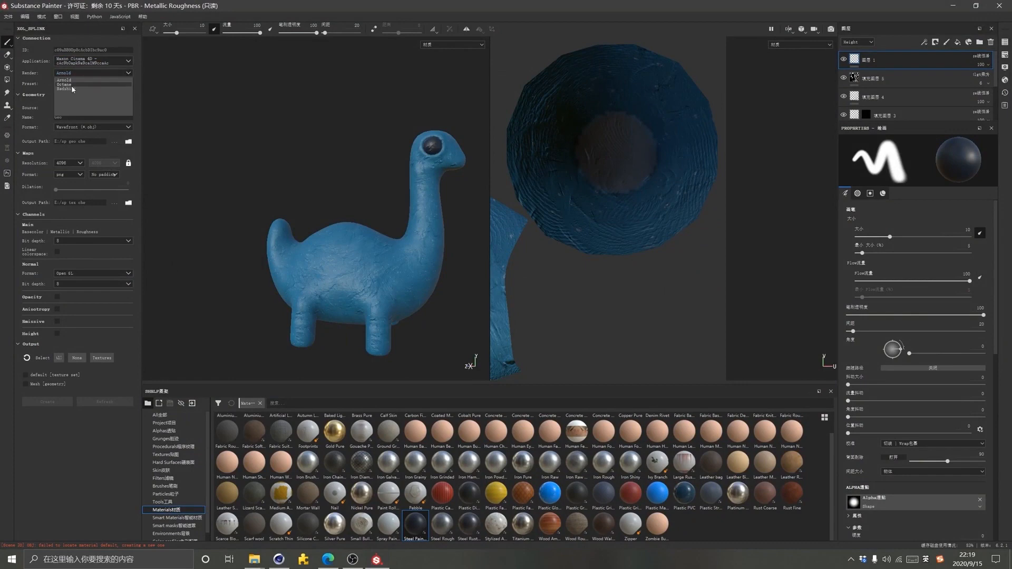
pyautogui.click(77, 85)
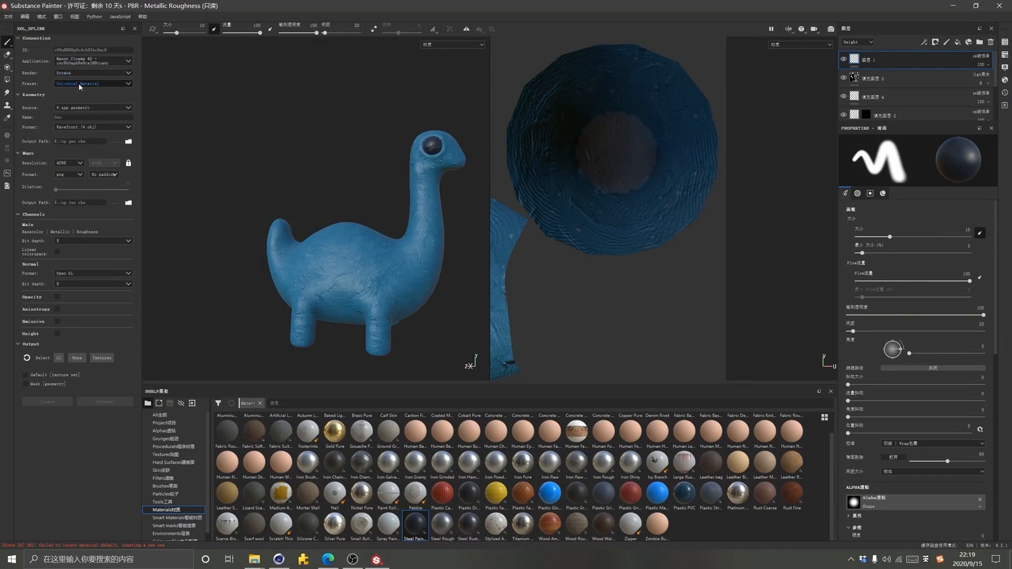
pyautogui.click(62, 84)
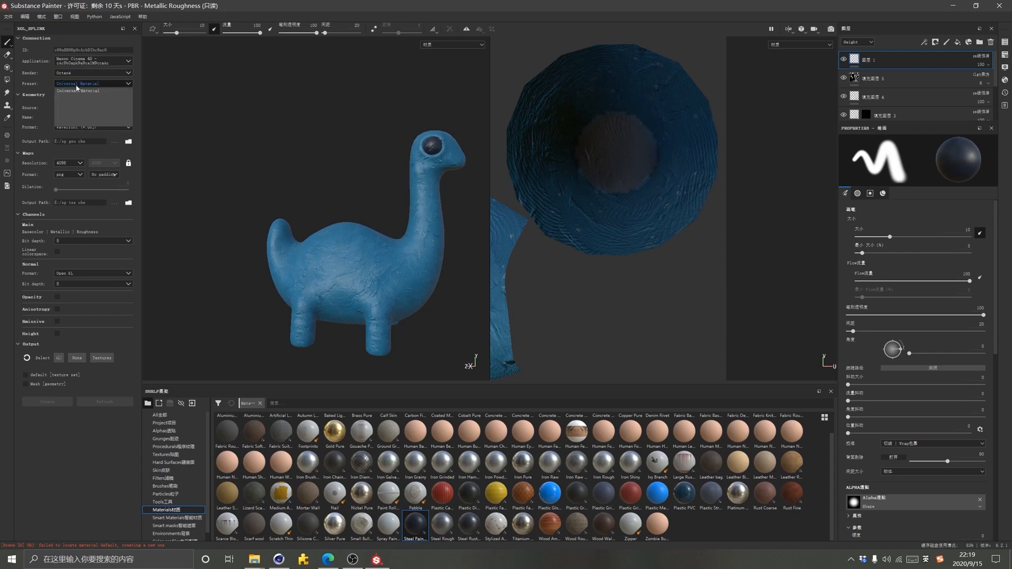
pyautogui.click(79, 88)
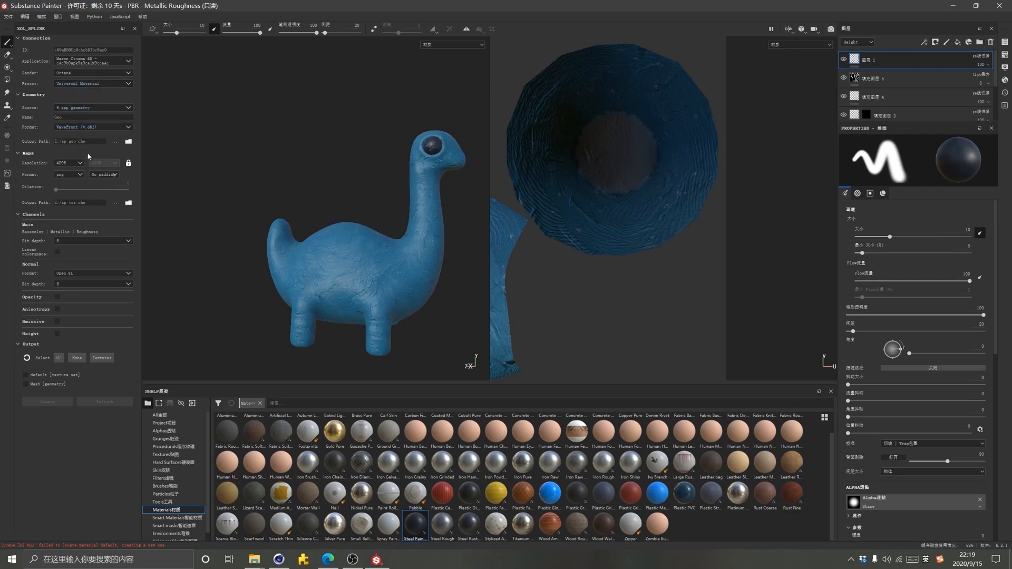
# Check the live link's map resolution and image format options, and choose a bit depth of 8 for the main channels
pyautogui.click(76, 164)
pyautogui.click(65, 174)
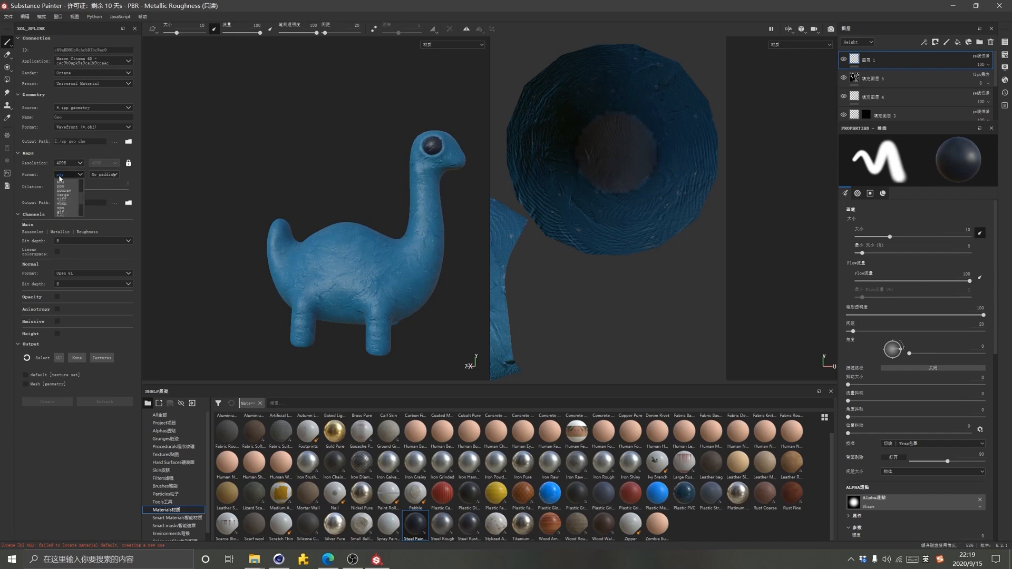
pyautogui.click(107, 241)
pyautogui.click(107, 241)
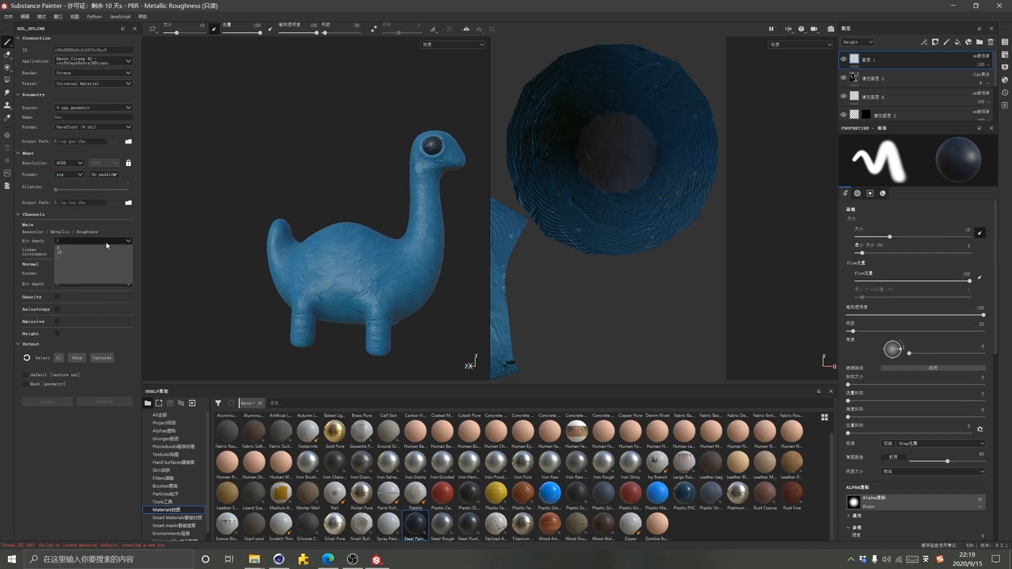
pyautogui.click(78, 244)
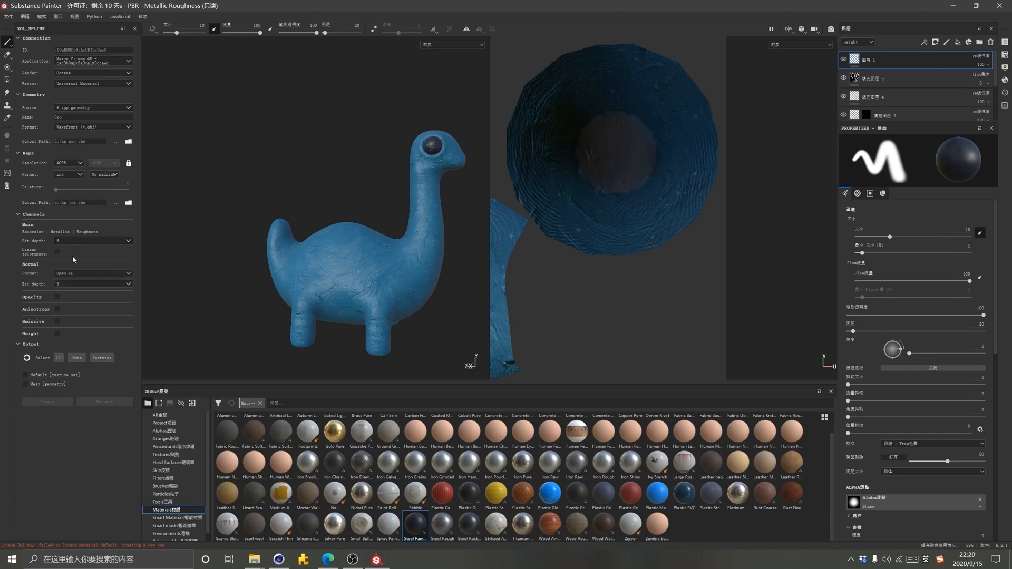
# Keep the live link's normal map format at Open GL and choose a bit depth of 8 for the normal channel
pyautogui.click(73, 274)
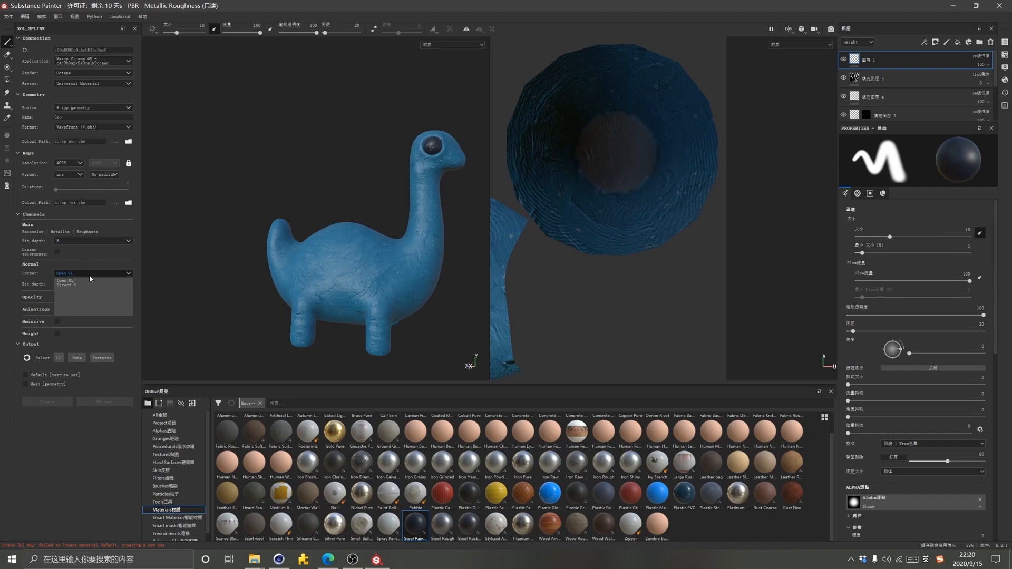
pyautogui.click(78, 273)
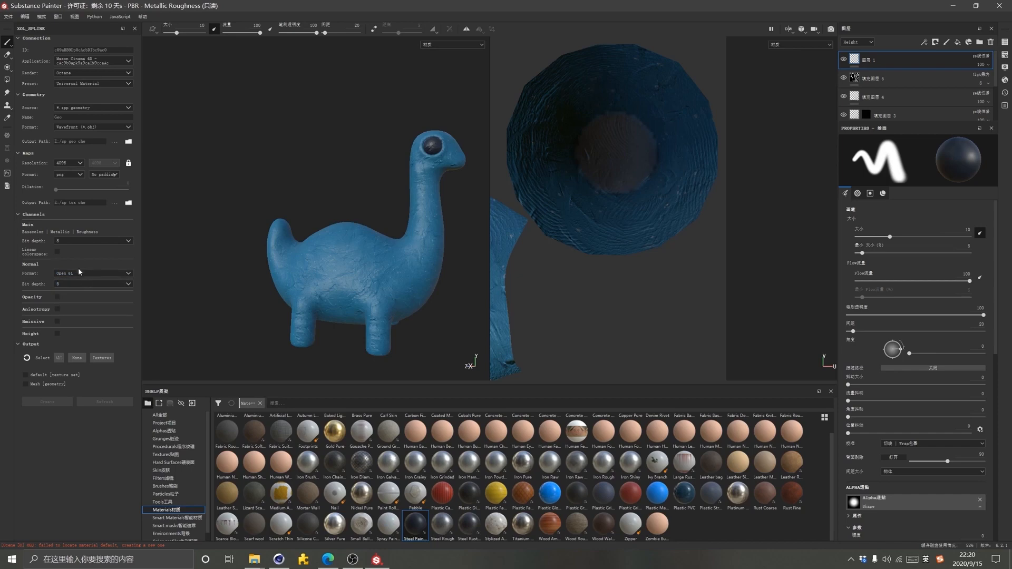
pyautogui.click(78, 285)
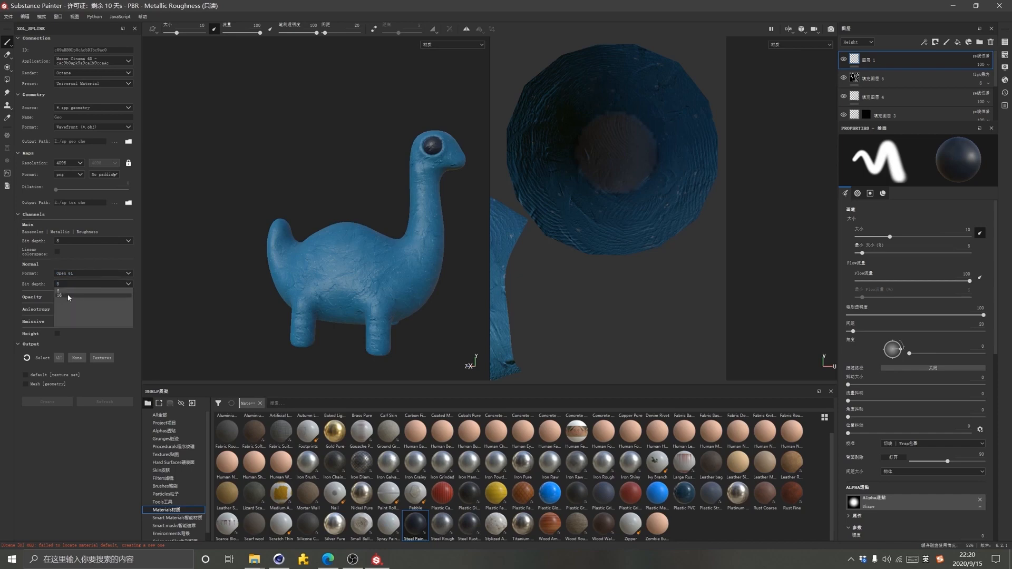
pyautogui.click(69, 291)
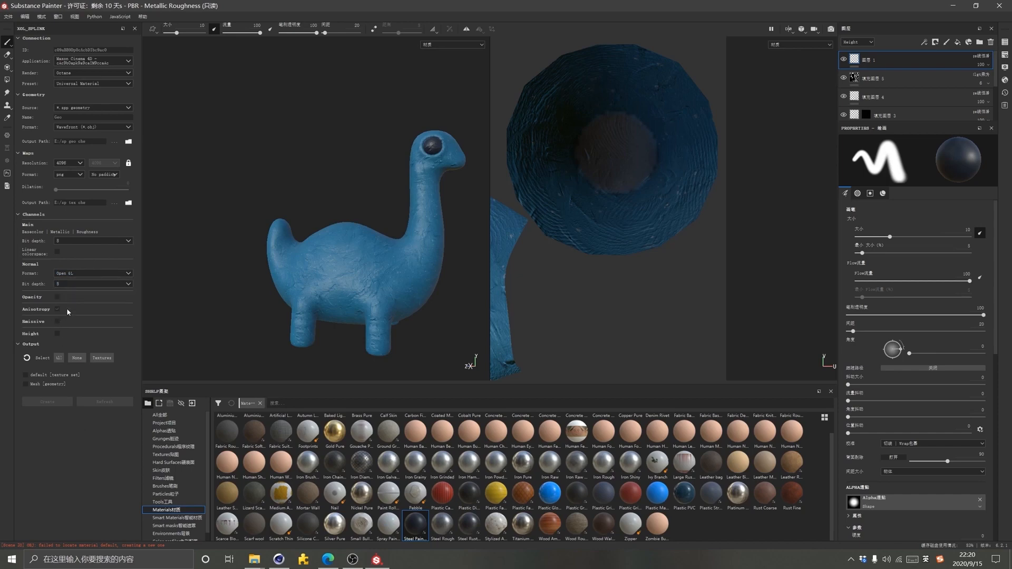
# Check the live link's export settings for the Height channel and leave that channel disabled
pyautogui.click(57, 334)
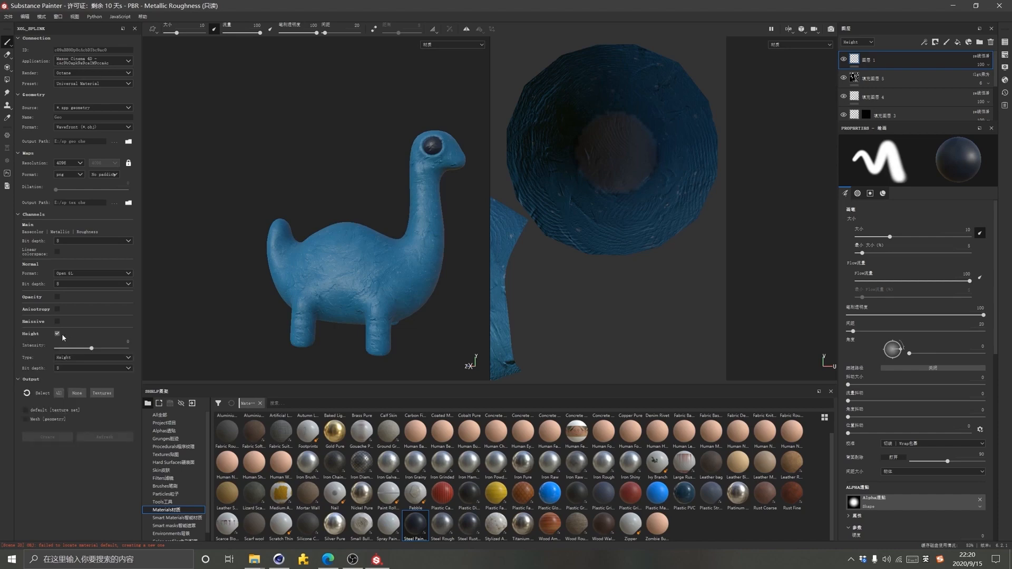
pyautogui.click(57, 333)
pyautogui.click(57, 333)
pyautogui.click(57, 334)
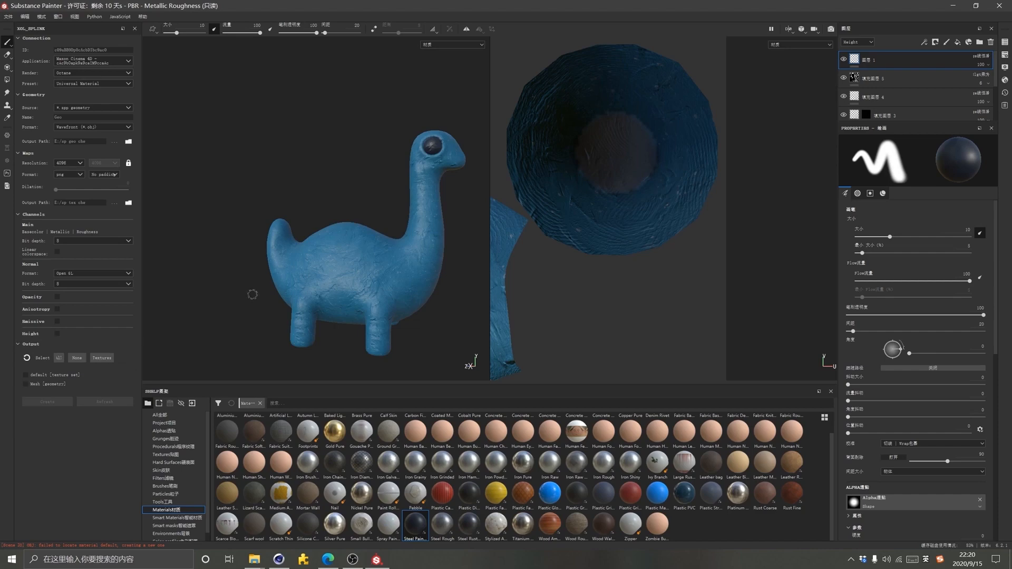
# Review the fingerprint height fill layer and the scratched roughness fill layer beneath it
pyautogui.click(874, 82)
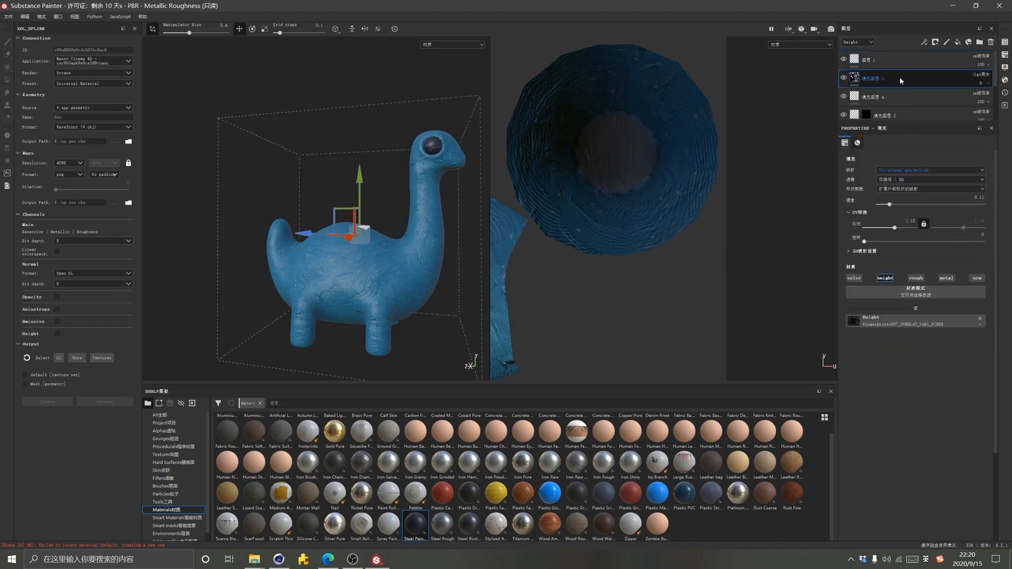
pyautogui.click(885, 100)
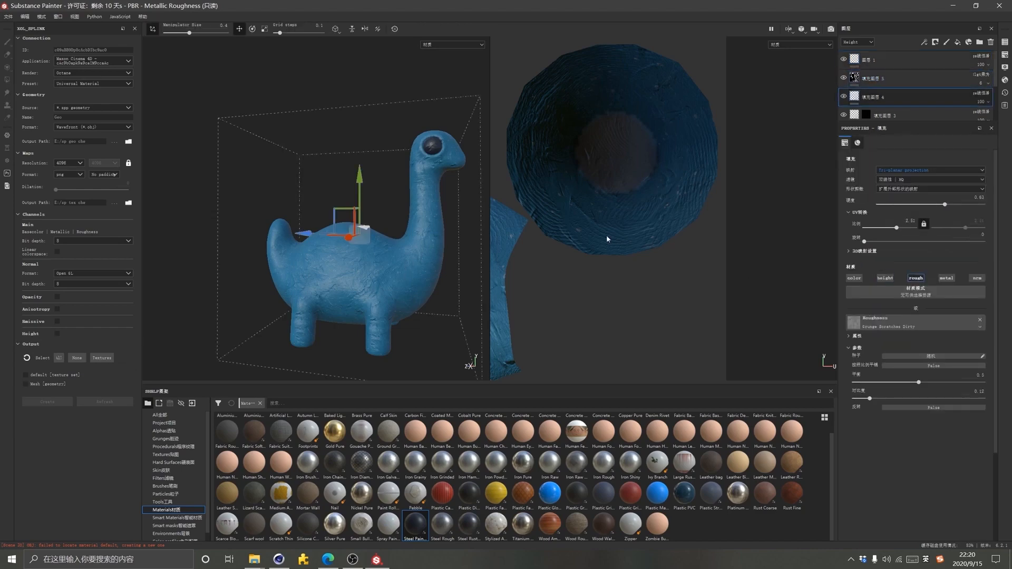
pyautogui.scroll(-3, 606, 238)
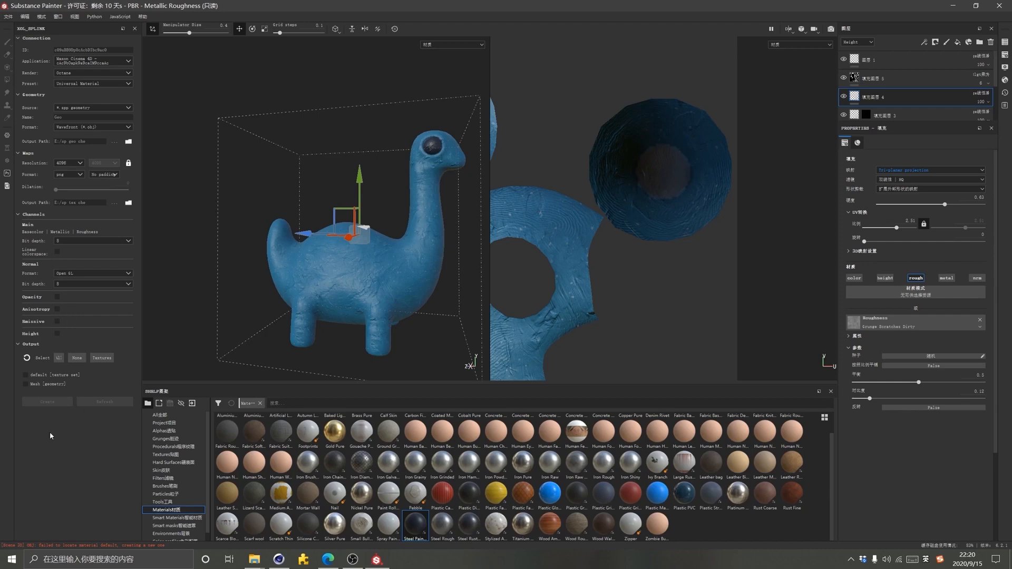
# Include the default texture set and the mesh geometry in the output, create them through the live link, and switch to Cinema 4D
pyautogui.click(25, 375)
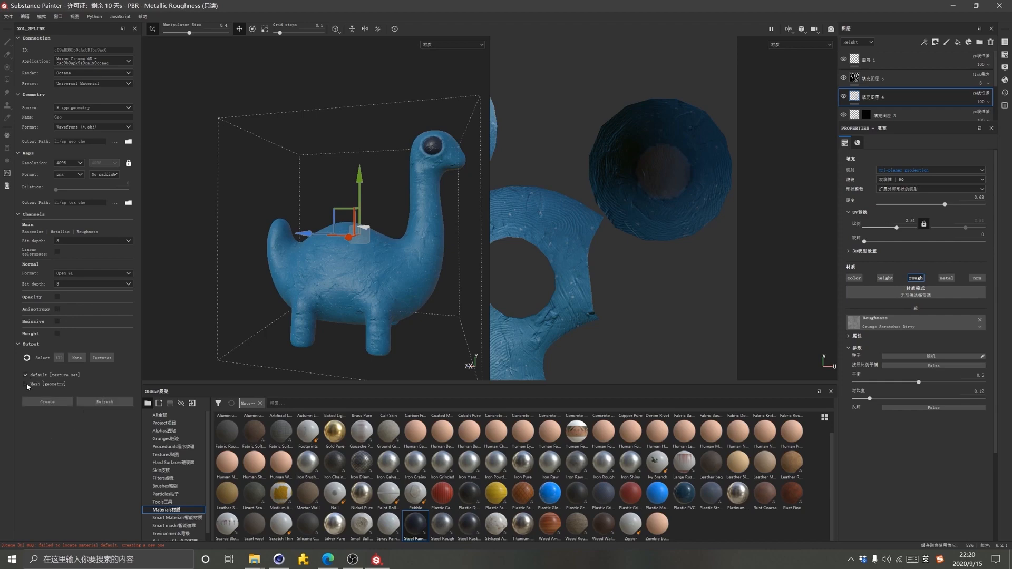
pyautogui.click(26, 383)
pyautogui.click(52, 403)
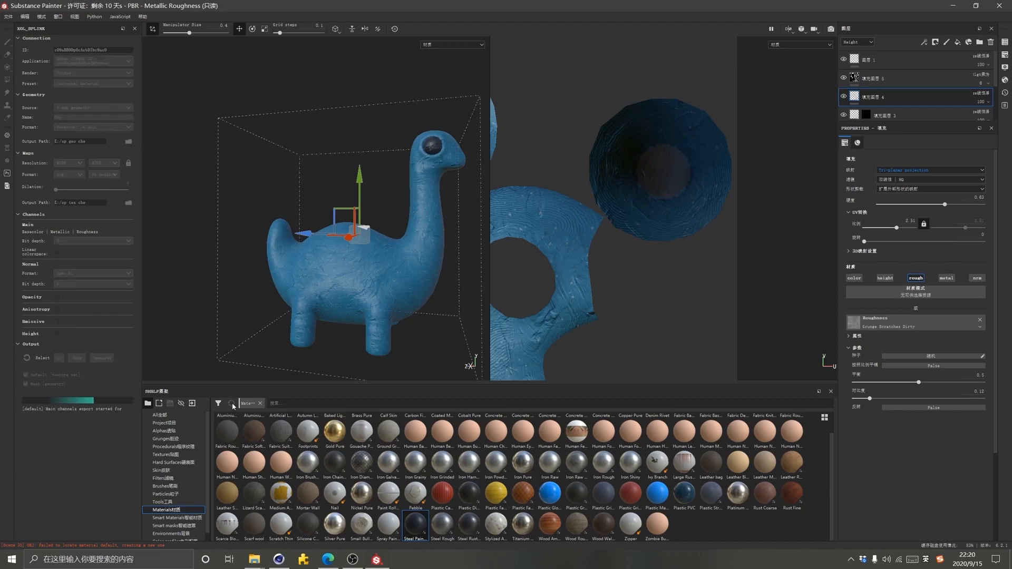
pyautogui.click(278, 561)
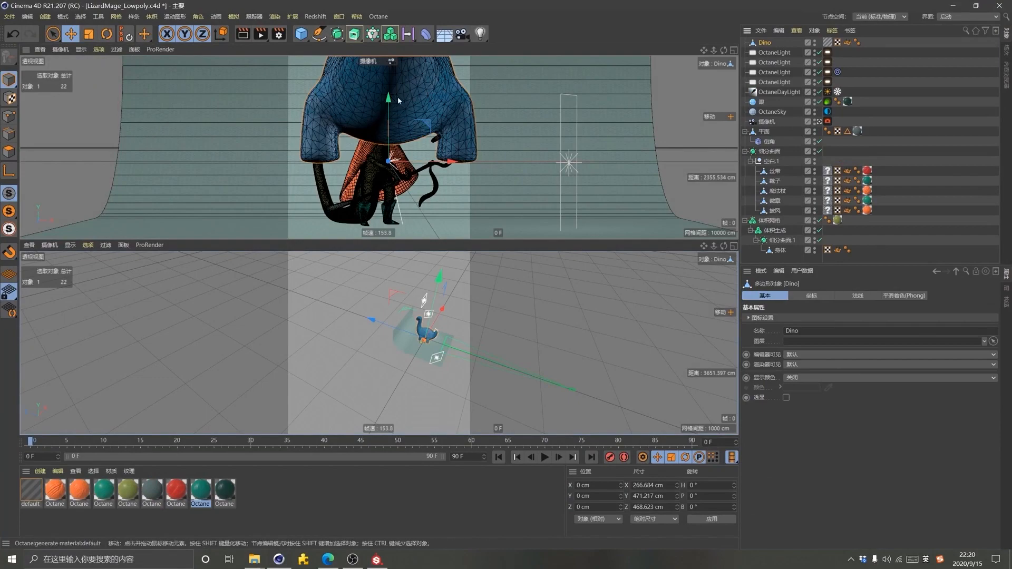
pyautogui.moveTo(517, 6)
pyautogui.mouseDown()
pyautogui.moveTo(750, 85)
pyautogui.moveTo(654, 78)
pyautogui.mouseUp()
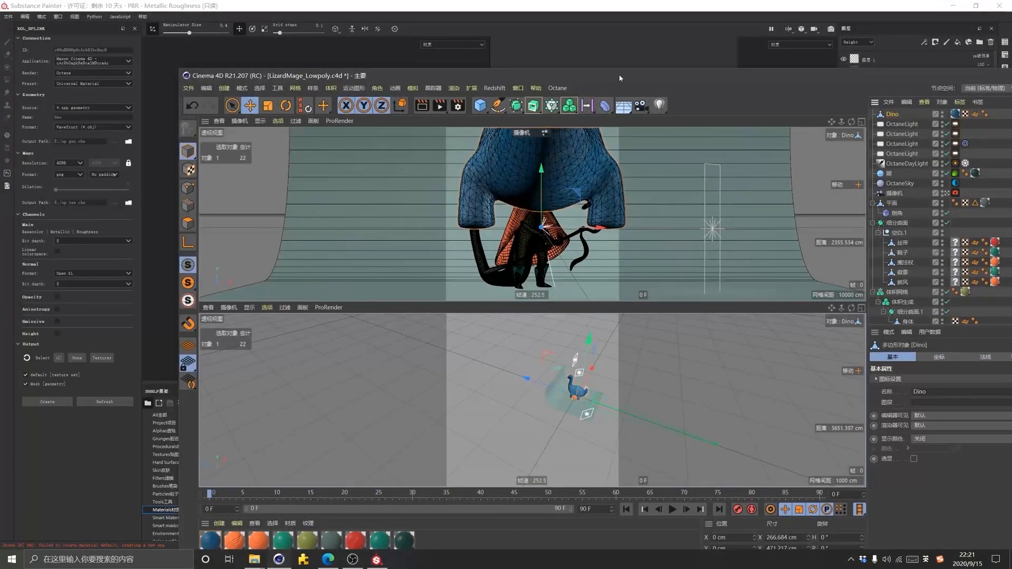
pyautogui.doubleClick(619, 75)
# Open the Octane Live Viewer and start rendering the scene
pyautogui.click(576, 117)
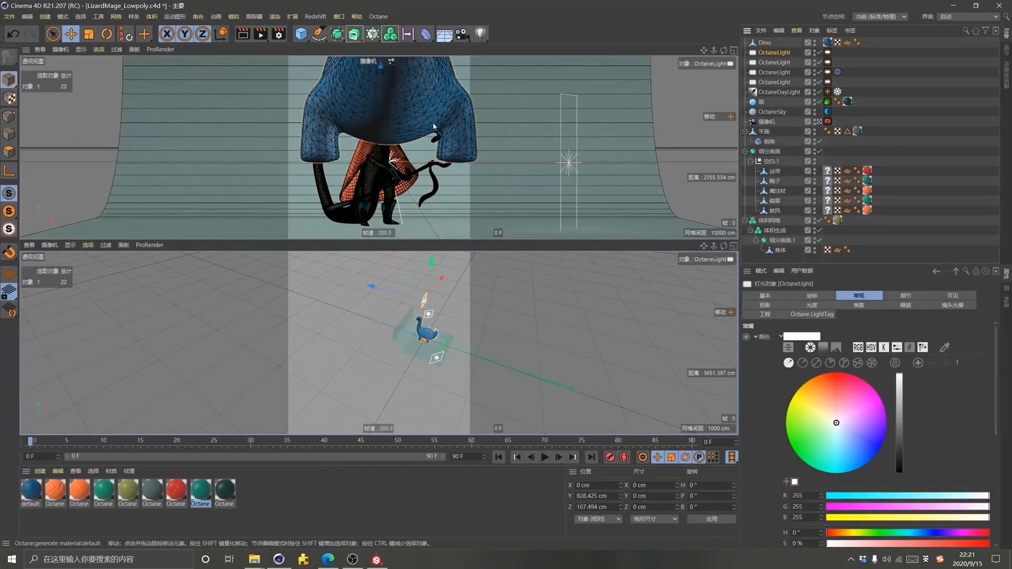
pyautogui.click(378, 17)
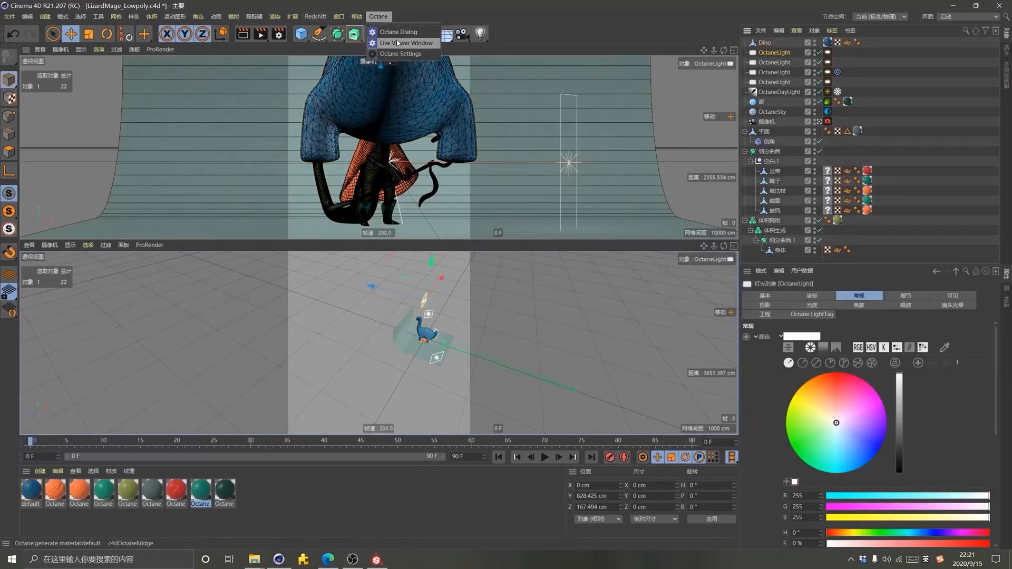
pyautogui.click(390, 44)
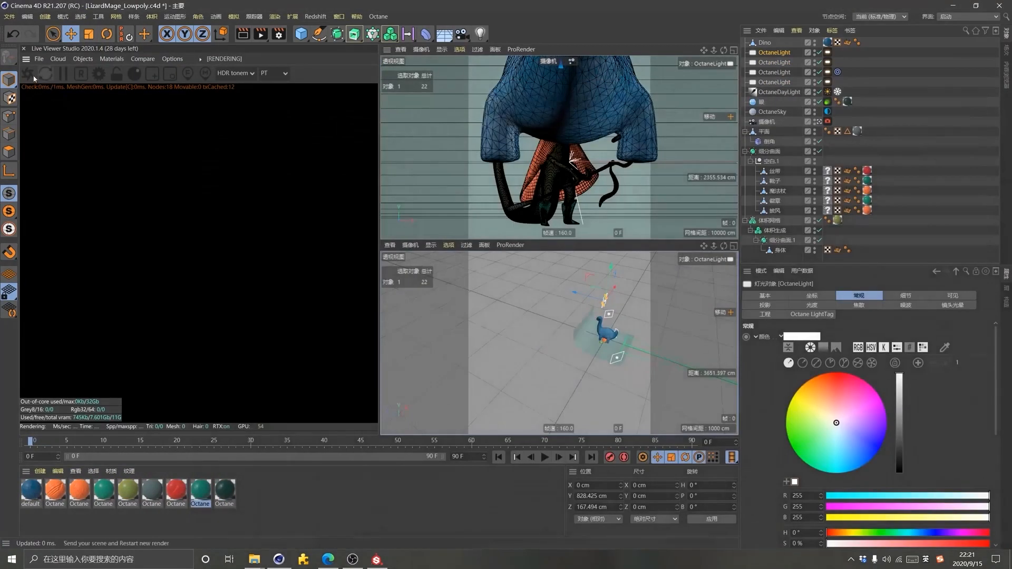
pyautogui.click(30, 77)
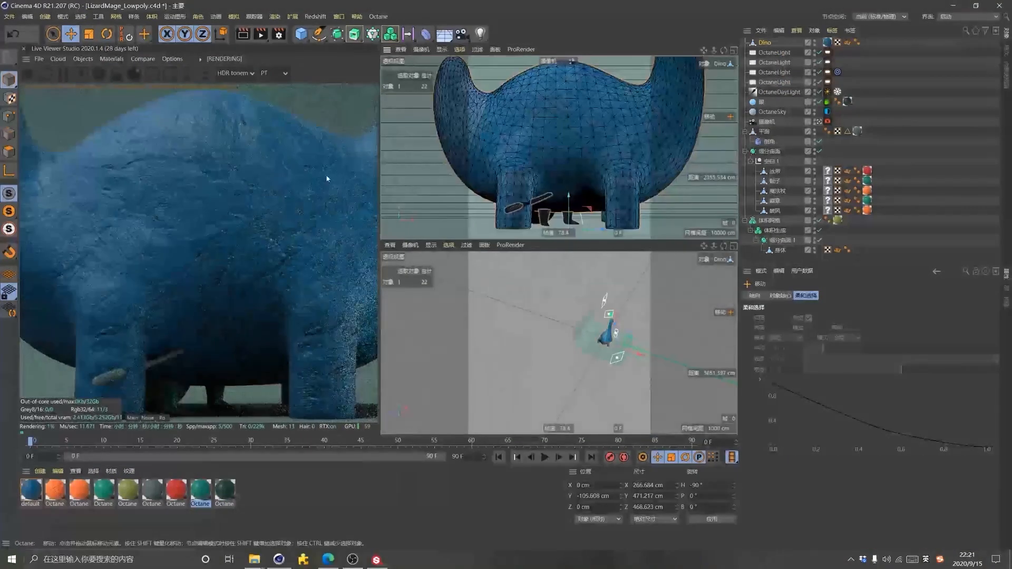
# Scale the Dino object down to about 232 cm high and raise it to a Y position of about -98 cm
pyautogui.click(88, 34)
pyautogui.moveTo(684, 113); pyautogui.dragTo(523, 190)
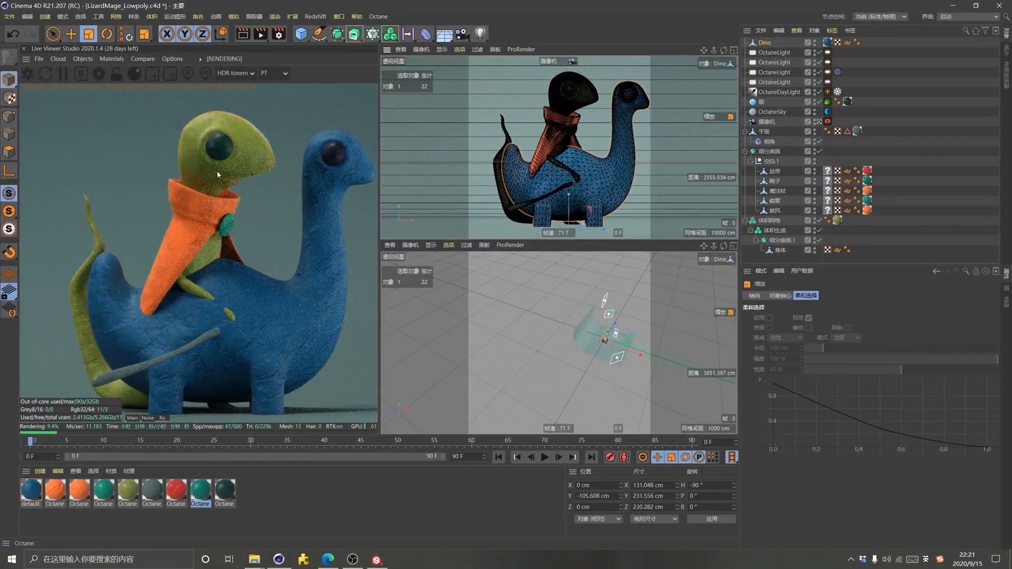
pyautogui.press('e')
pyautogui.moveTo(571, 197); pyautogui.dragTo(570, 192)
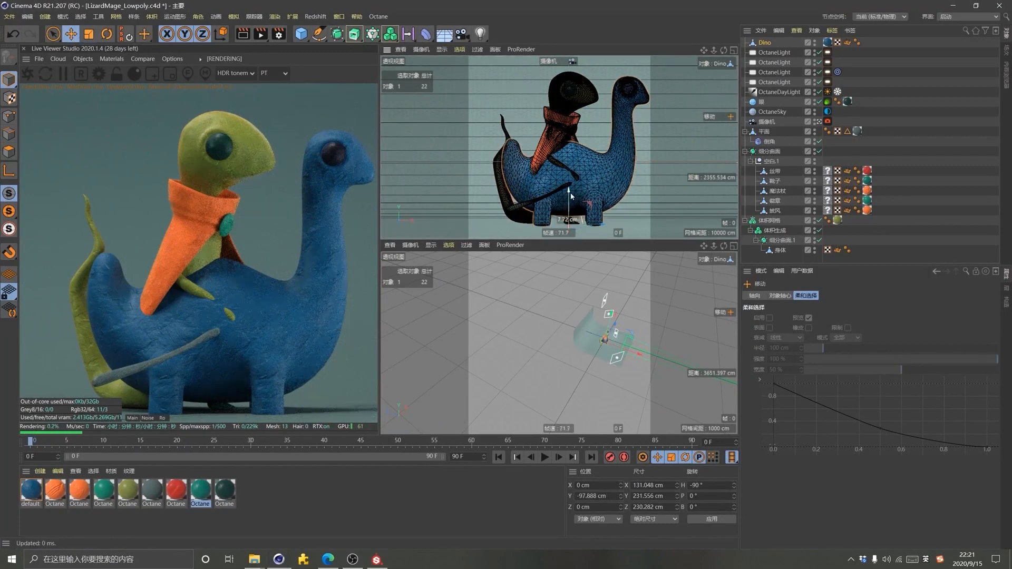
# Open the Dino's default material, keep its type as Universal, and bring up its node graph in the Octane Node Editor
pyautogui.doubleClick(31, 490)
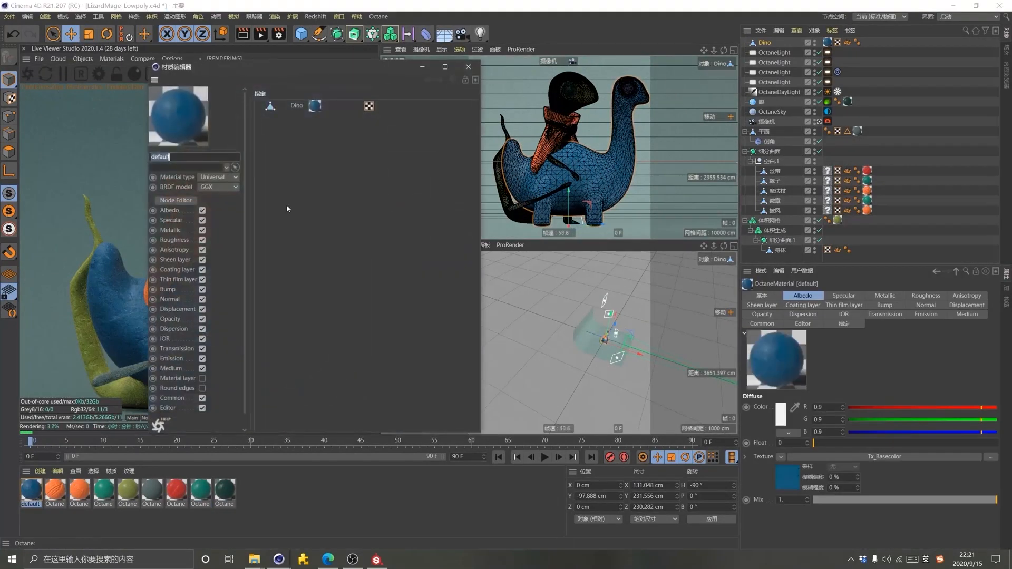
pyautogui.click(201, 178)
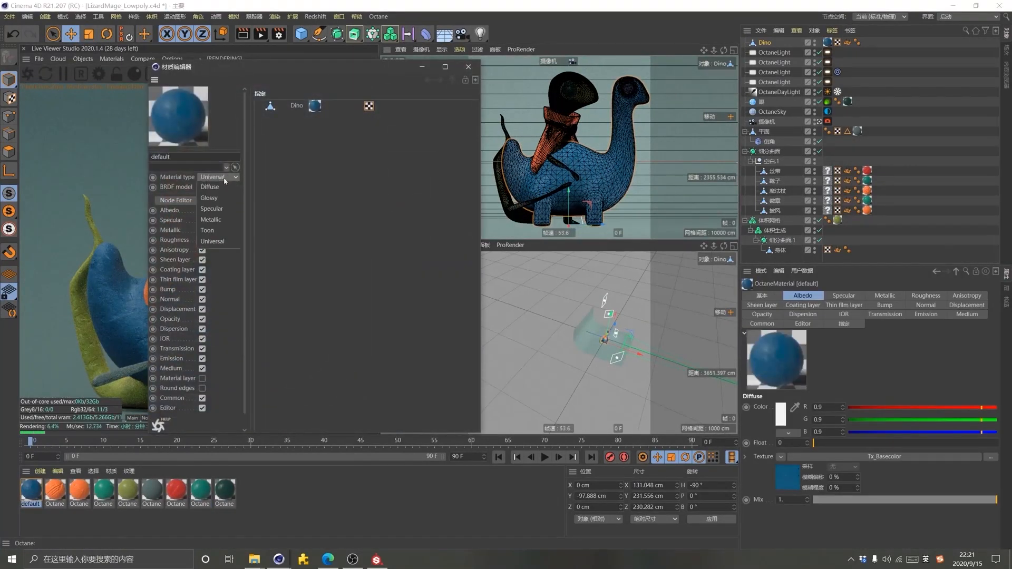
pyautogui.click(222, 241)
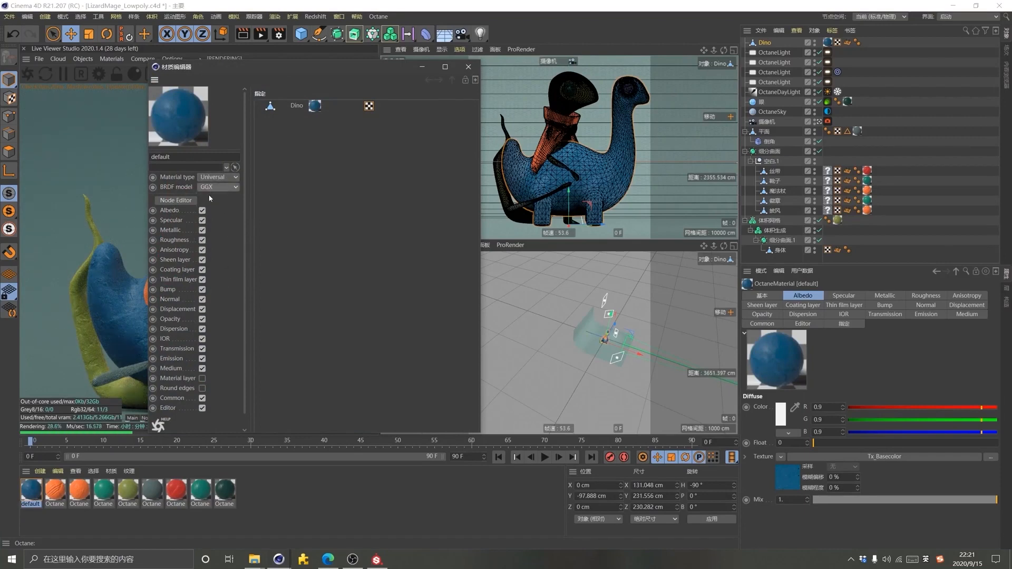
pyautogui.click(190, 201)
pyautogui.click(468, 66)
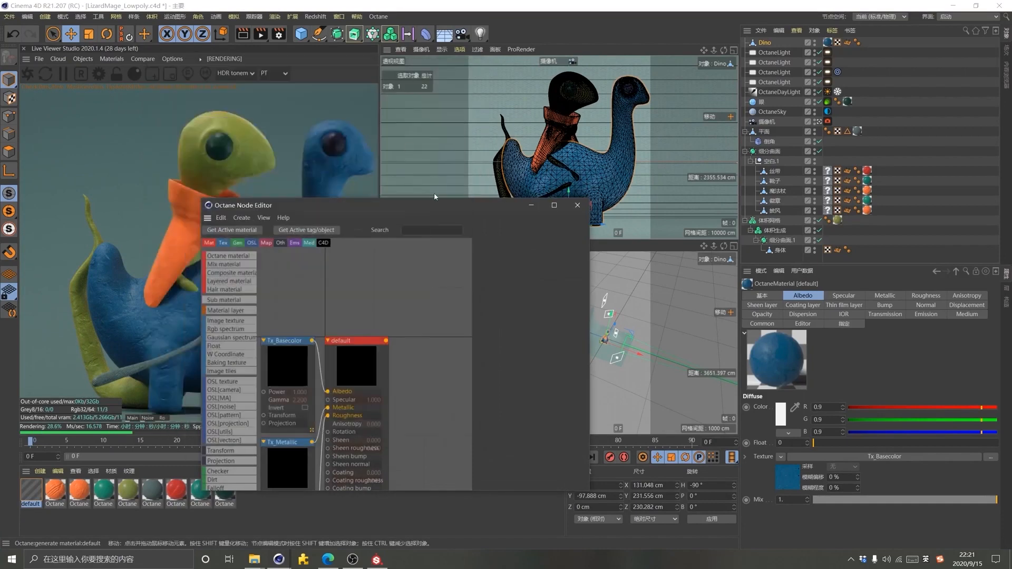
# Inspect the basecolor, metallic, roughness and normal texture nodes and their connections to the default material
pyautogui.moveTo(434, 195); pyautogui.dragTo(576, 124)
pyautogui.scroll(-5, 586, 276)
pyautogui.scroll(4, 491, 220)
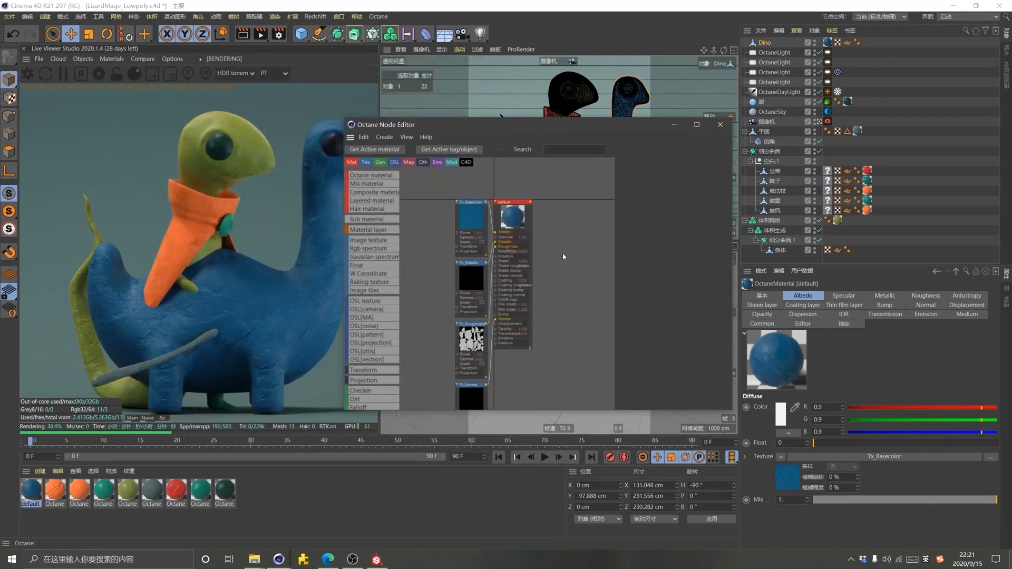
pyautogui.moveTo(490, 220); pyautogui.dragTo(552, 212)
pyautogui.click(431, 214)
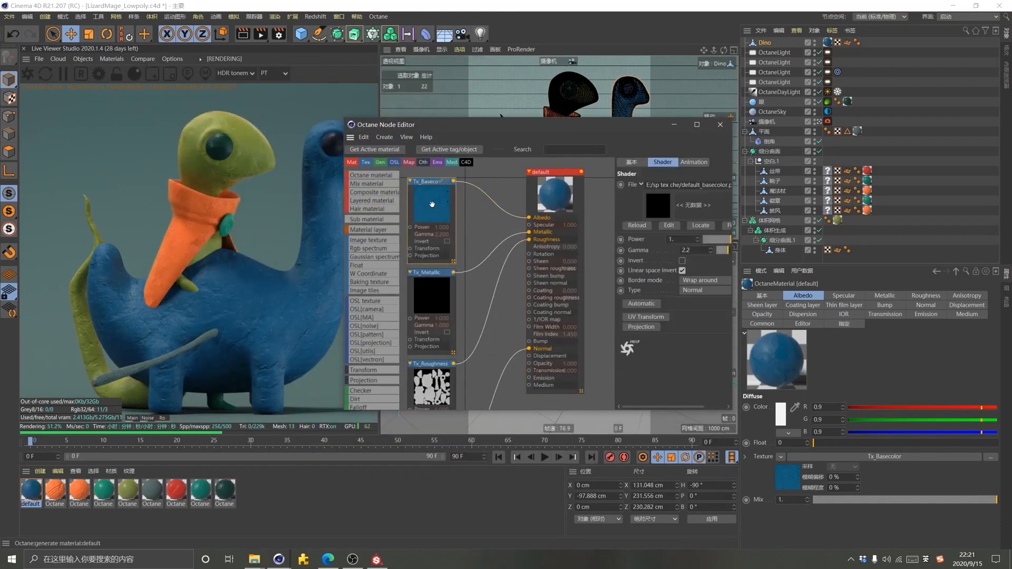
pyautogui.click(432, 295)
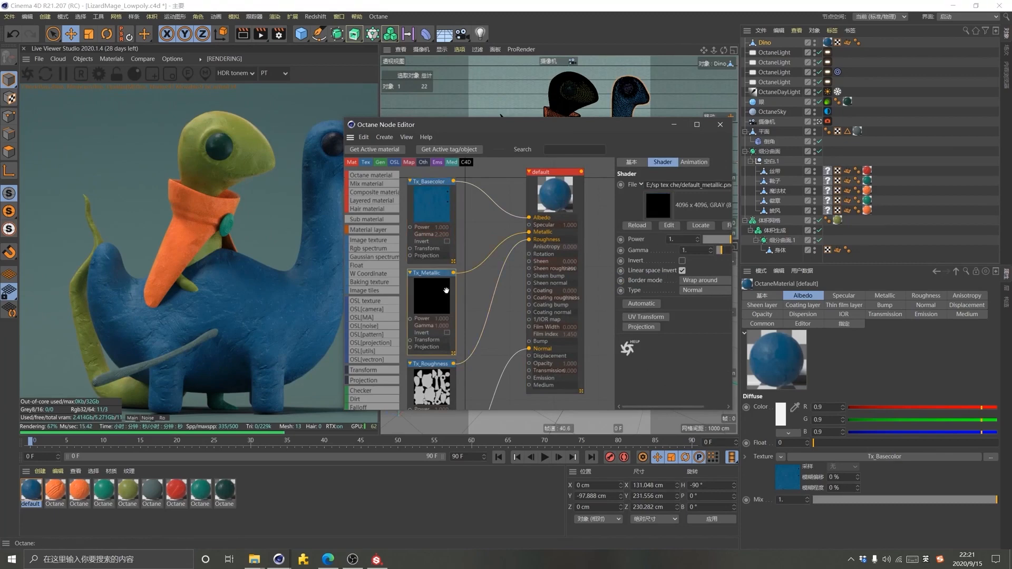
pyautogui.scroll(-2, 486, 292)
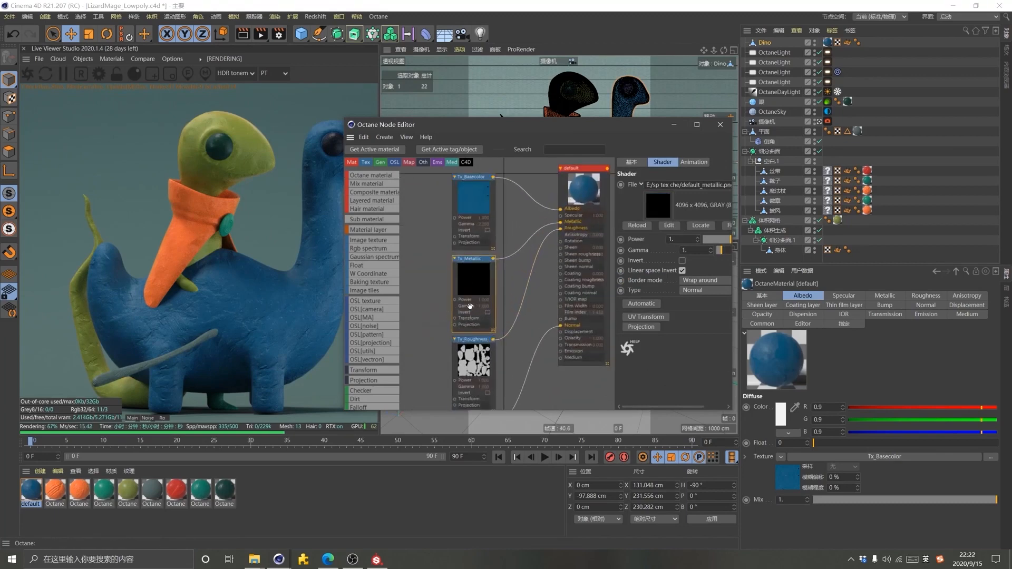
pyautogui.moveTo(486, 292); pyautogui.dragTo(476, 336, button='middle')
pyautogui.click(477, 330)
pyautogui.scroll(-3, 495, 385)
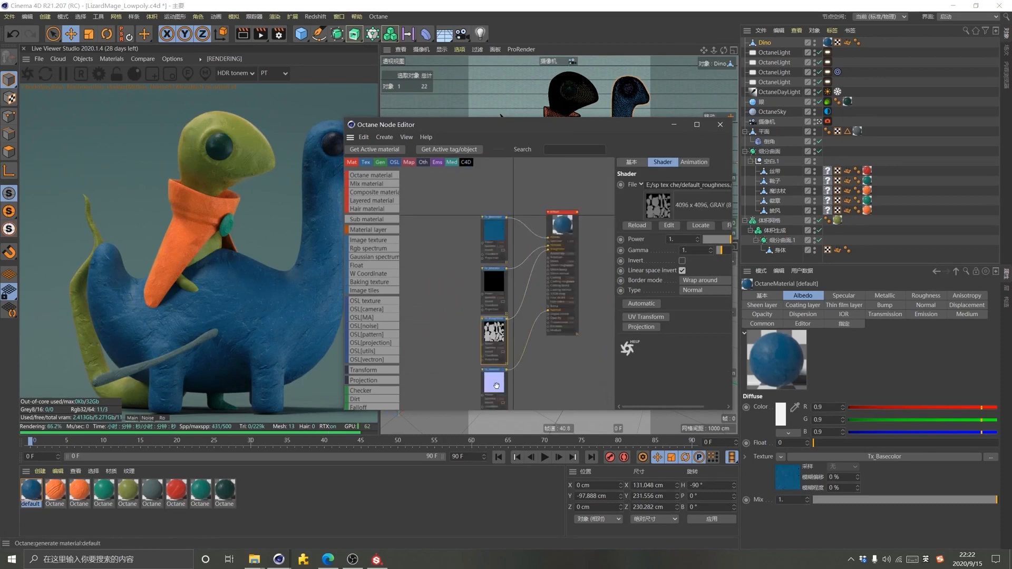
pyautogui.click(496, 386)
pyautogui.click(494, 231)
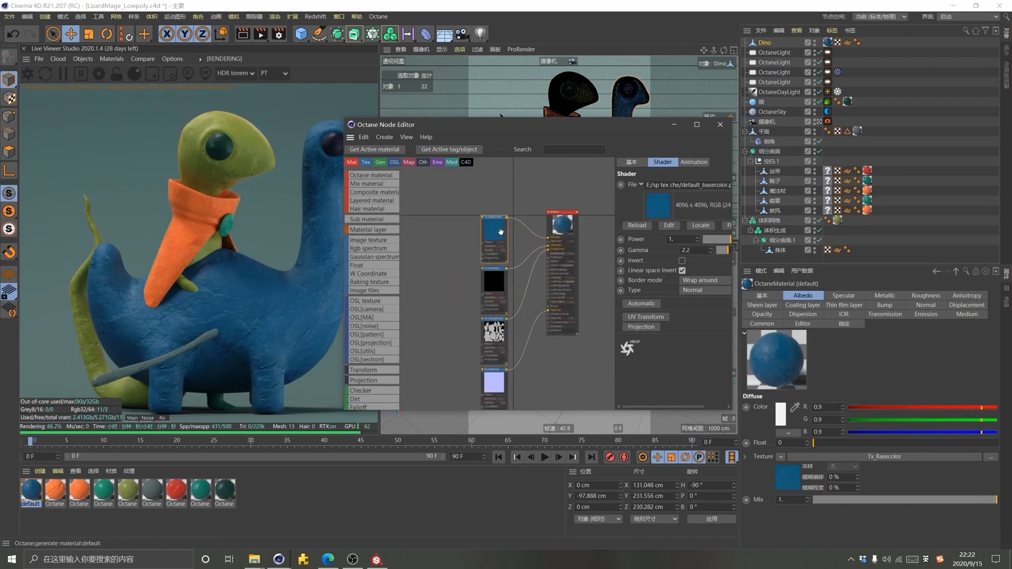
pyautogui.scroll(4, 519, 390)
pyautogui.click(456, 361)
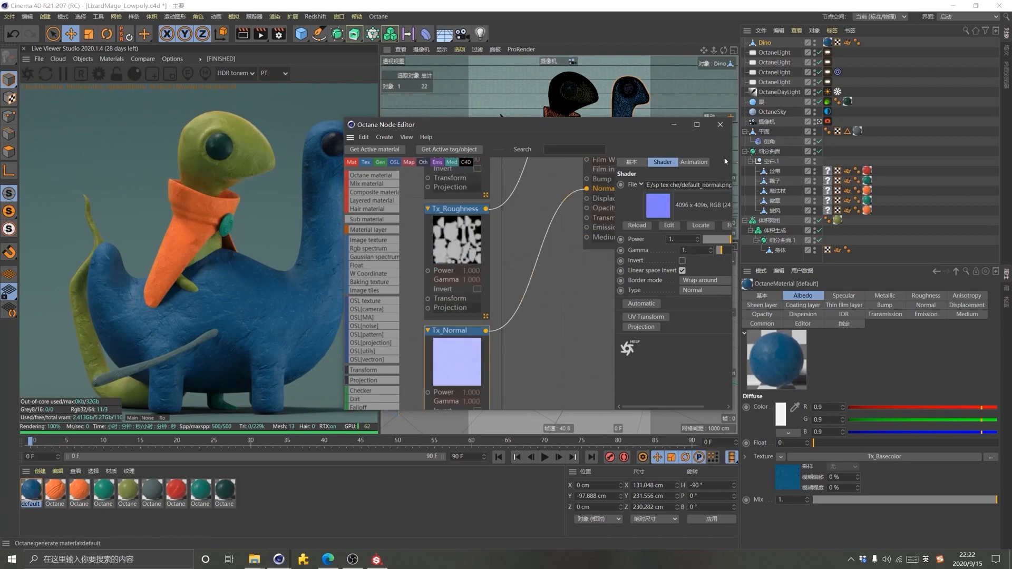
# Open the normal map image in the image viewer, examine its fingerprint and crease detail up close, and close it
pyautogui.click(676, 227)
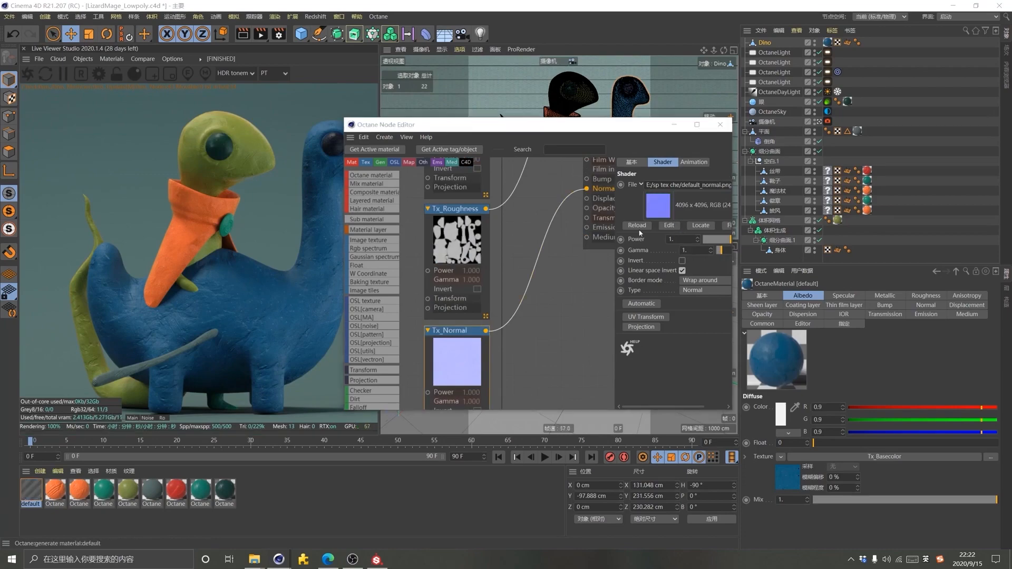
pyautogui.scroll(2, 452, 358)
pyautogui.scroll(3, 453, 357)
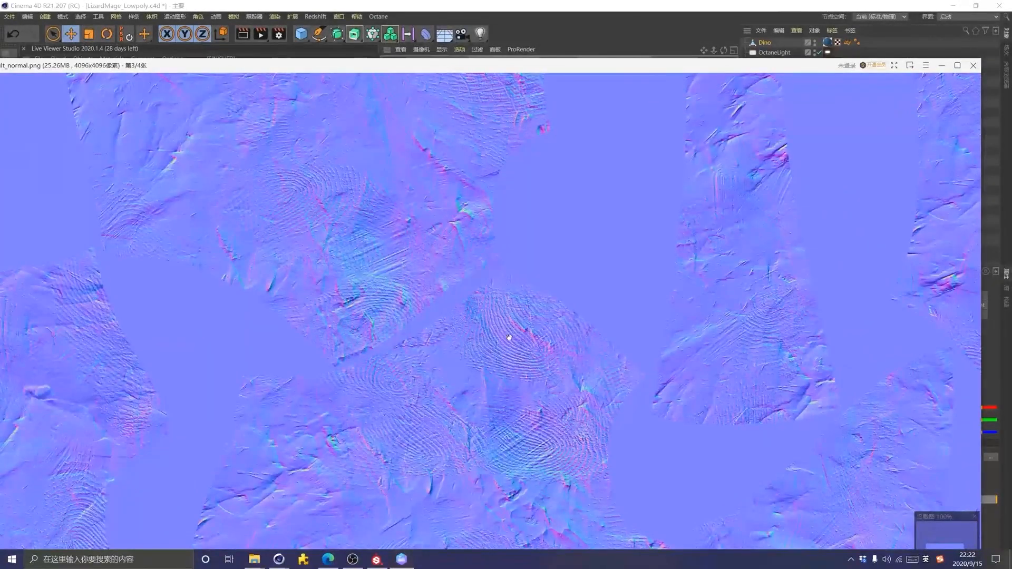
pyautogui.scroll(3, 454, 402)
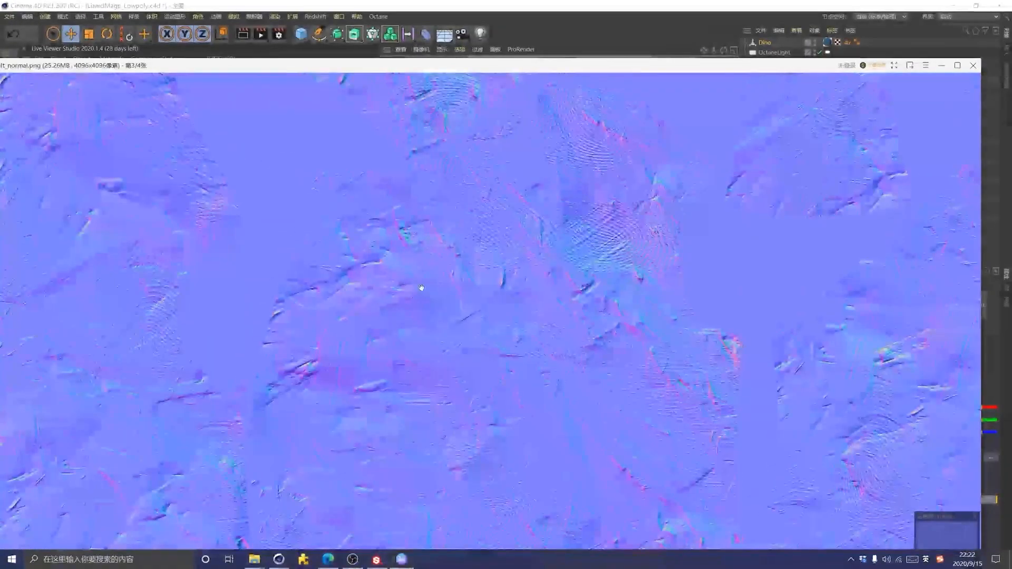
pyautogui.moveTo(421, 342); pyautogui.dragTo(548, 163)
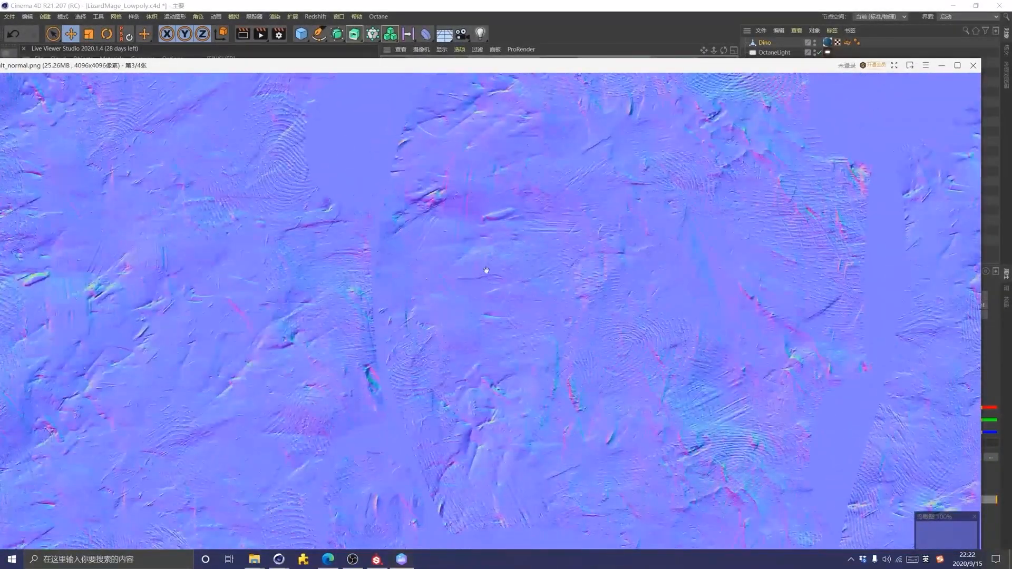
pyautogui.moveTo(775, 152); pyautogui.dragTo(621, 271)
pyautogui.click(974, 66)
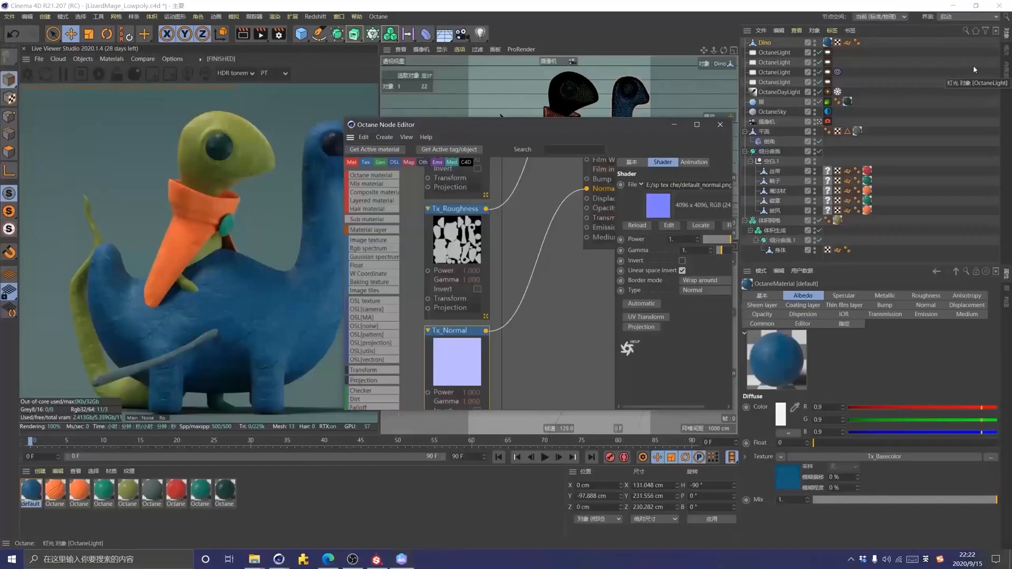
# Put the Octane Node Editor away and switch to Substance Painter
pyautogui.moveTo(684, 131); pyautogui.dragTo(712, 131)
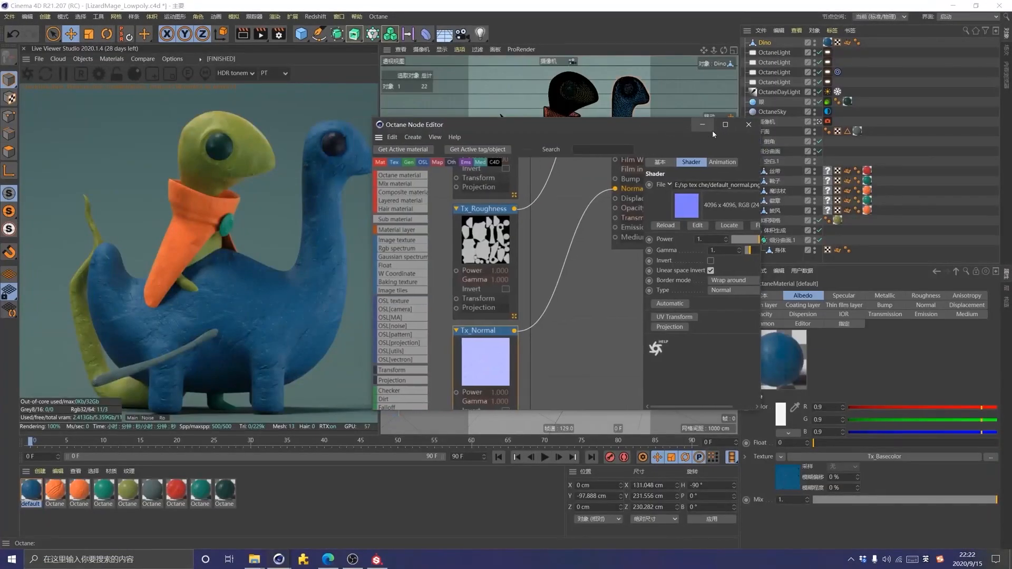
pyautogui.click(703, 127)
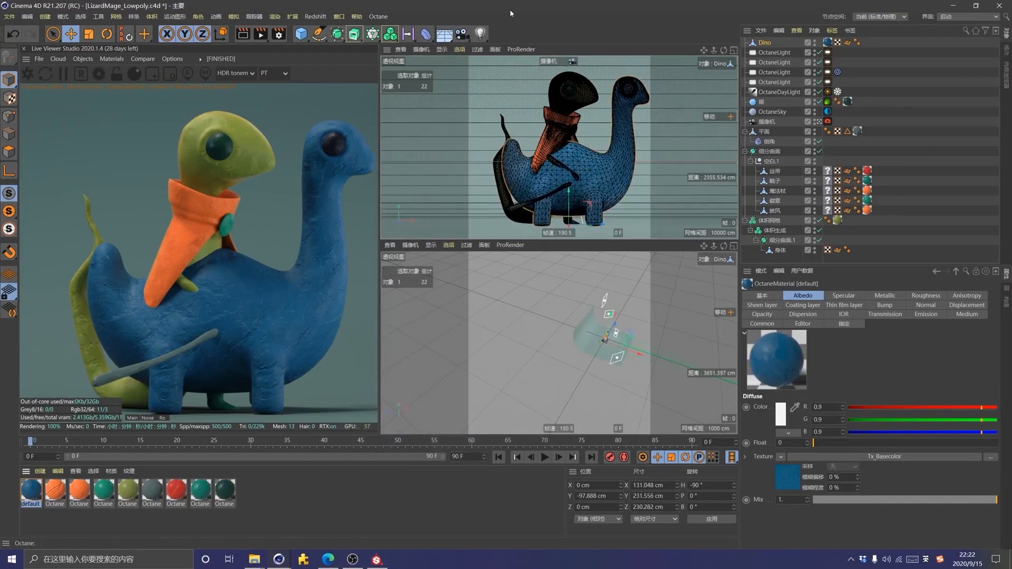
pyautogui.moveTo(512, 11); pyautogui.dragTo(715, 49)
pyautogui.click(117, 396)
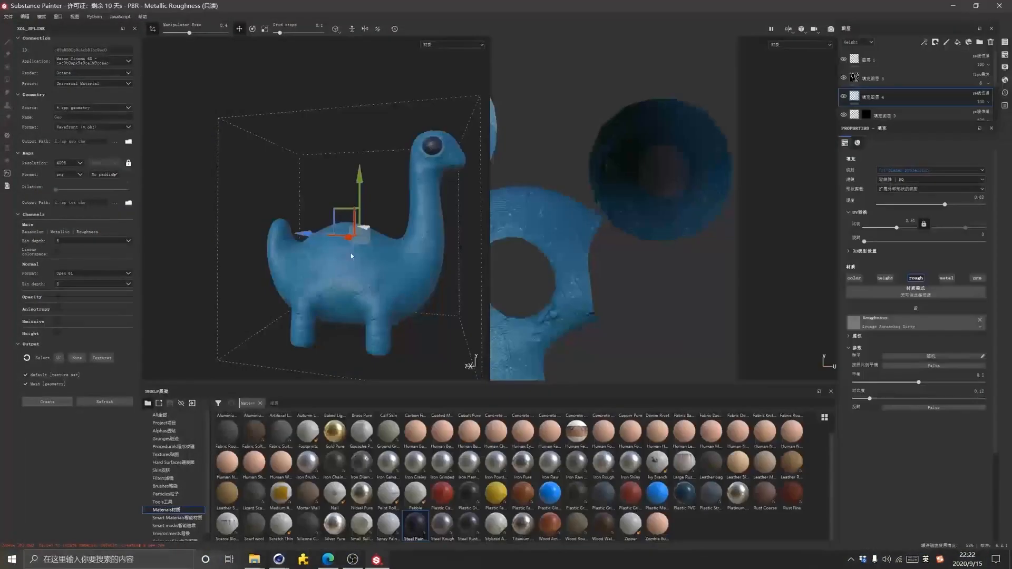
# Paint a dark X across the dinosaur's flank on the topmost paint layer
pyautogui.click(893, 62)
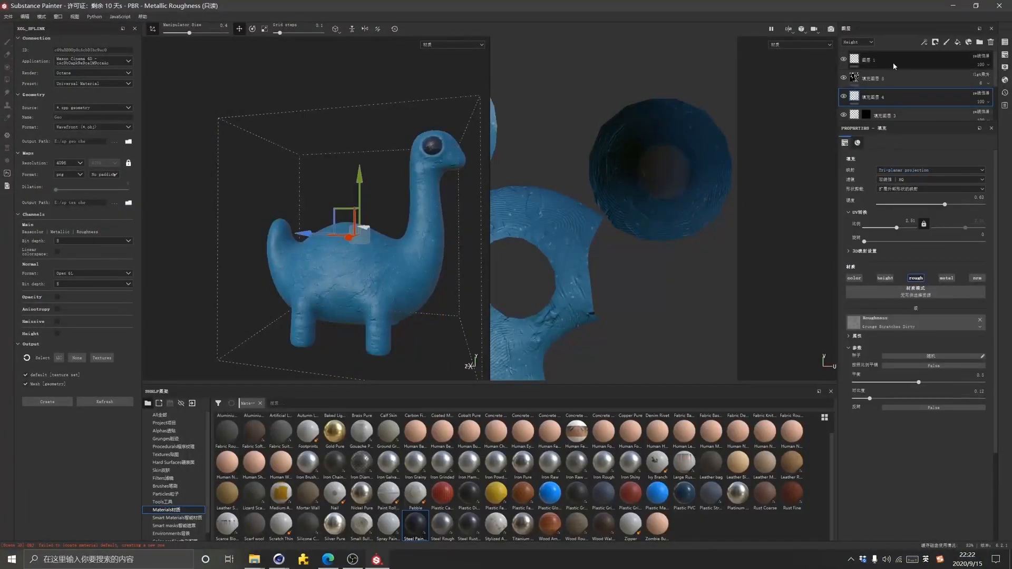
pyautogui.moveTo(392, 259); pyautogui.dragTo(303, 287)
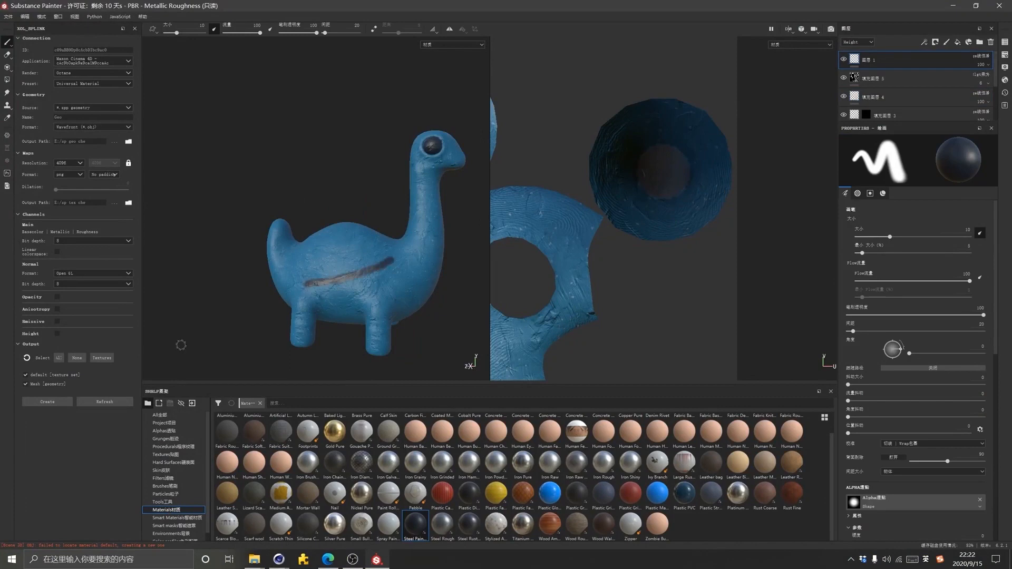
pyautogui.moveTo(327, 235); pyautogui.dragTo(360, 305)
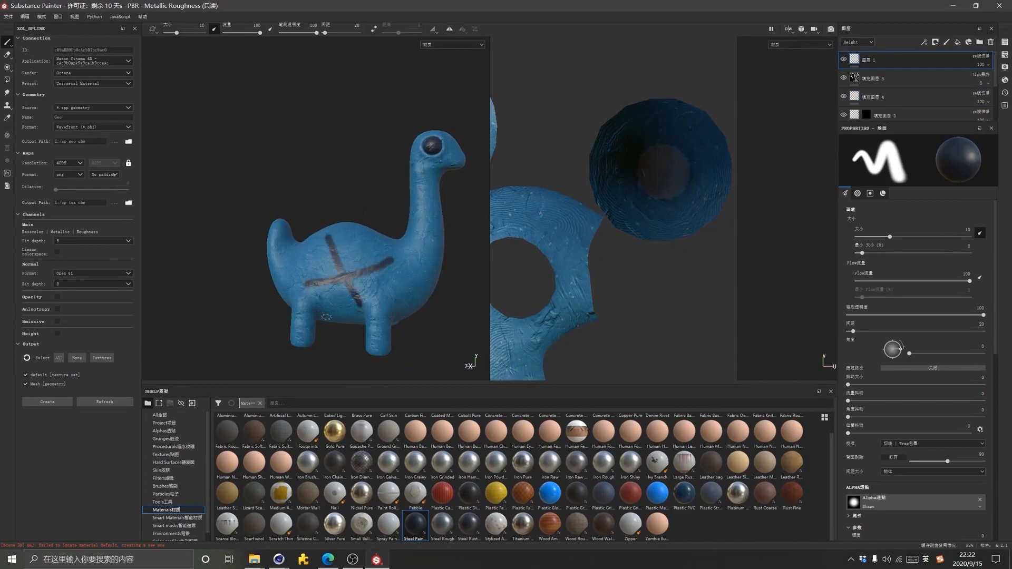
# Exclude the mesh geometry from the live link output, send only the default texture set, and switch to Cinema 4D
pyautogui.click(25, 384)
pyautogui.click(47, 402)
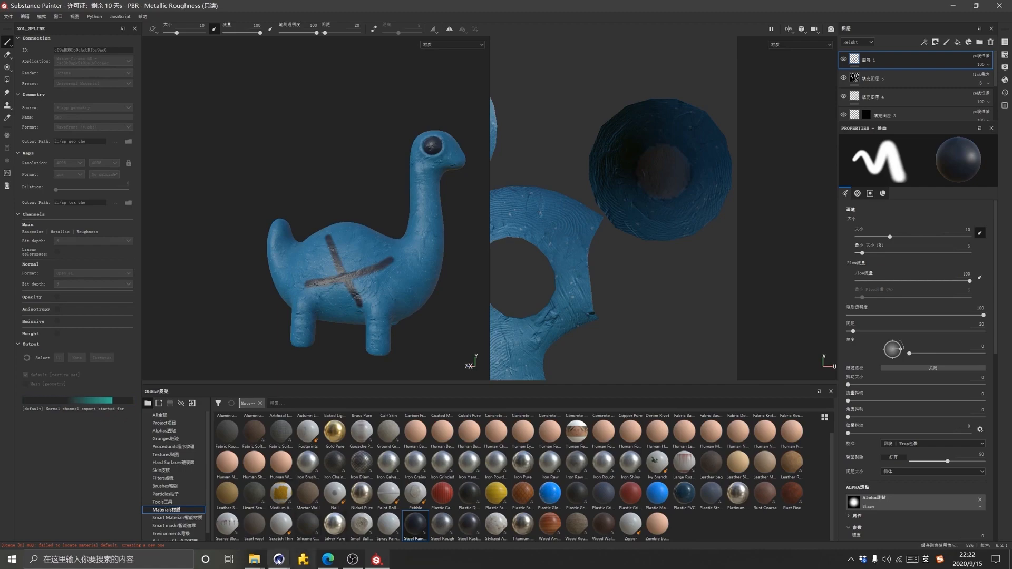
pyautogui.moveTo(279, 560)
pyautogui.click(209, 514)
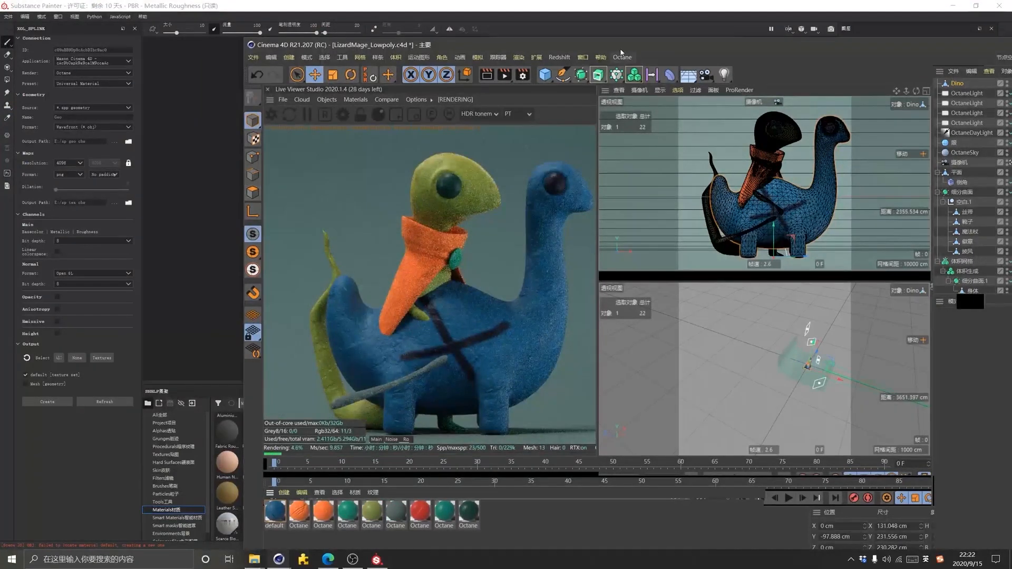
pyautogui.moveTo(621, 52); pyautogui.dragTo(646, 36)
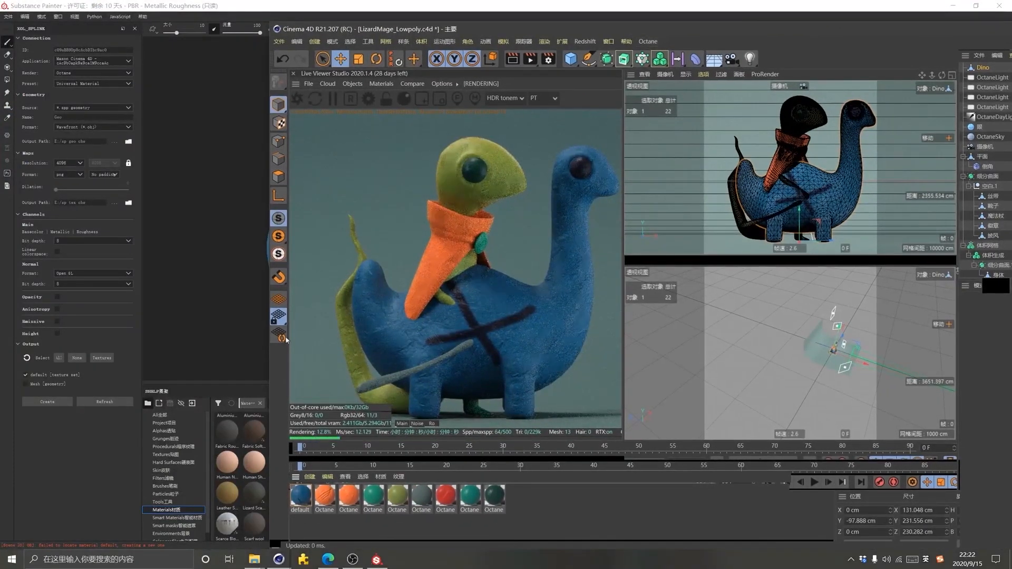
# Compare the painted X on the dinosaur in Substance Painter with the updated Octane render in Cinema 4D
pyautogui.click(94, 456)
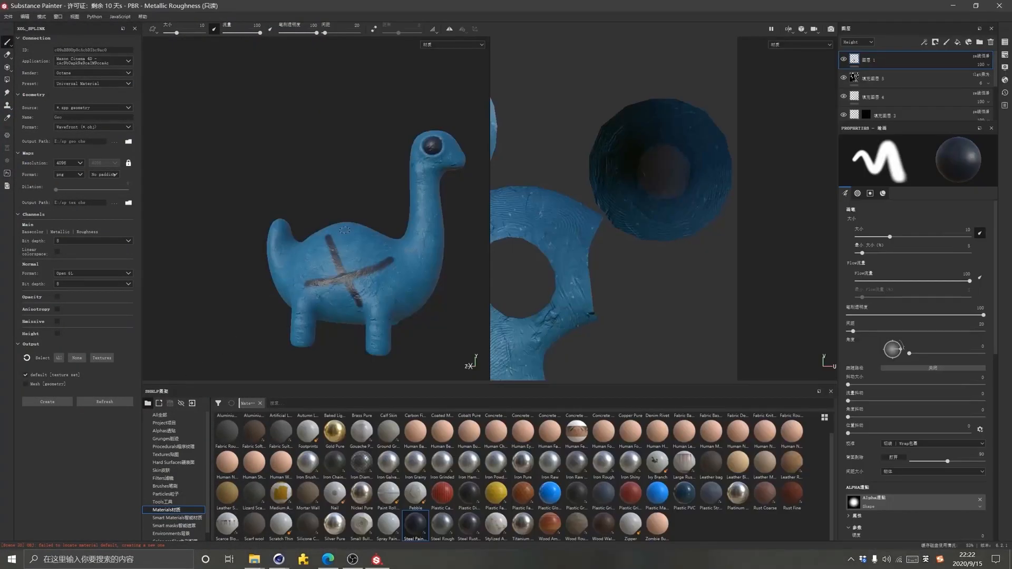
pyautogui.click(279, 559)
pyautogui.click(227, 517)
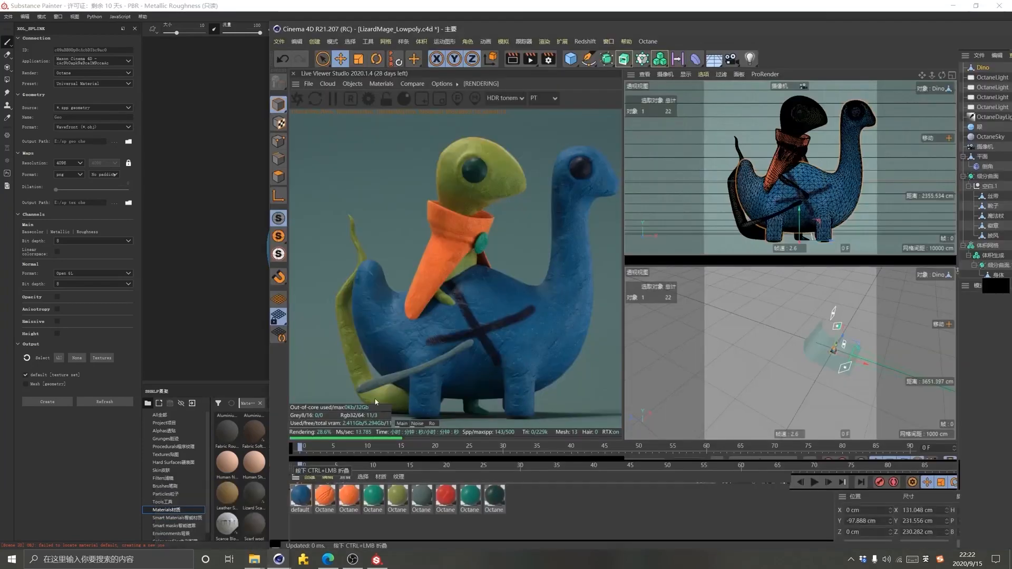
pyautogui.moveTo(667, 29)
pyautogui.mouseDown()
pyautogui.moveTo(812, 112)
pyautogui.moveTo(705, 258)
pyautogui.moveTo(703, 113)
pyautogui.mouseUp()
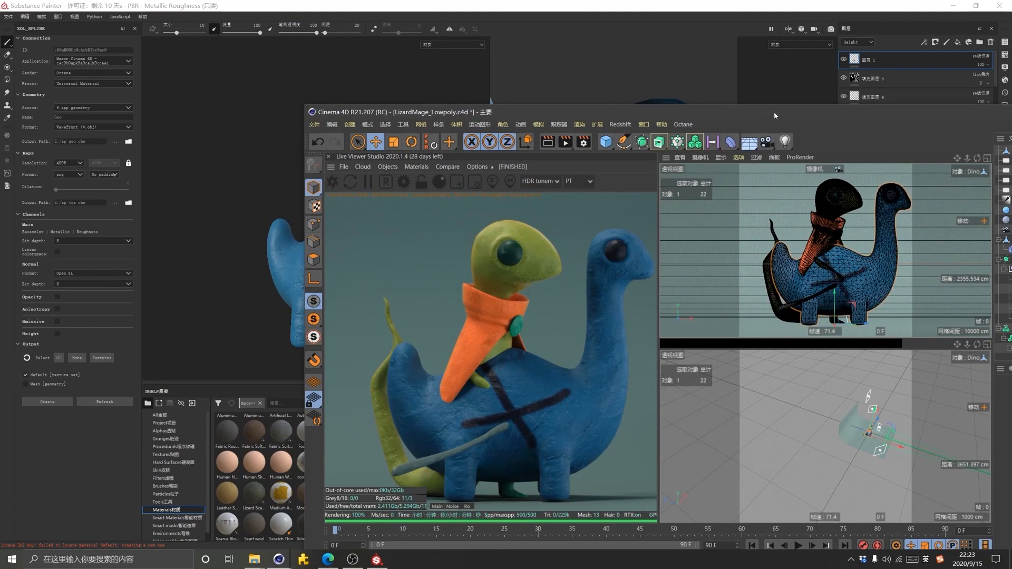
pyautogui.moveTo(758, 113)
pyautogui.mouseDown()
pyautogui.moveTo(831, 219)
pyautogui.moveTo(761, 155)
pyautogui.mouseUp()
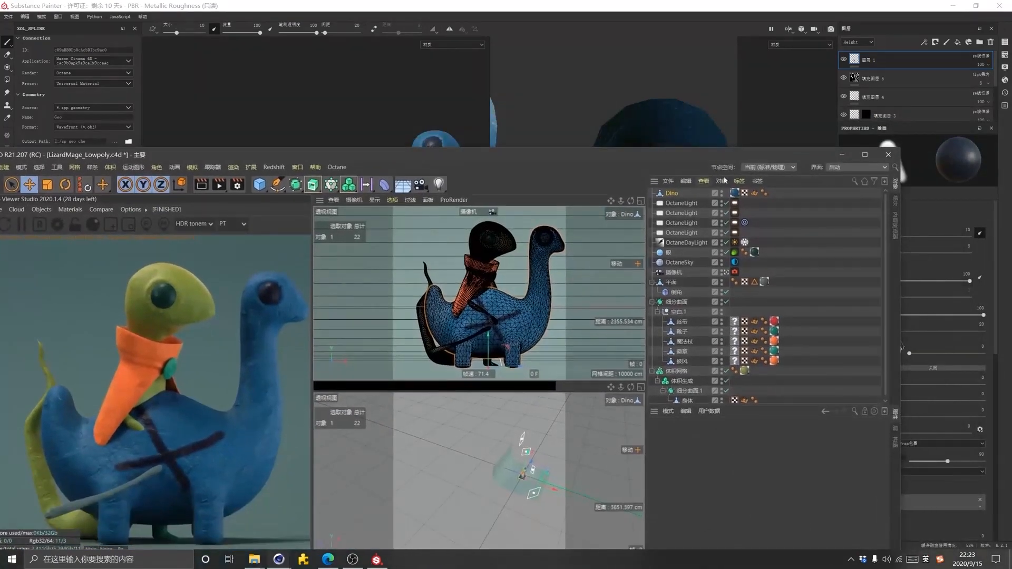
# In Substance Painter, change the base color of fill layer 2 (填充图层 2) to dark red
pyautogui.scroll(-1, 997, 105)
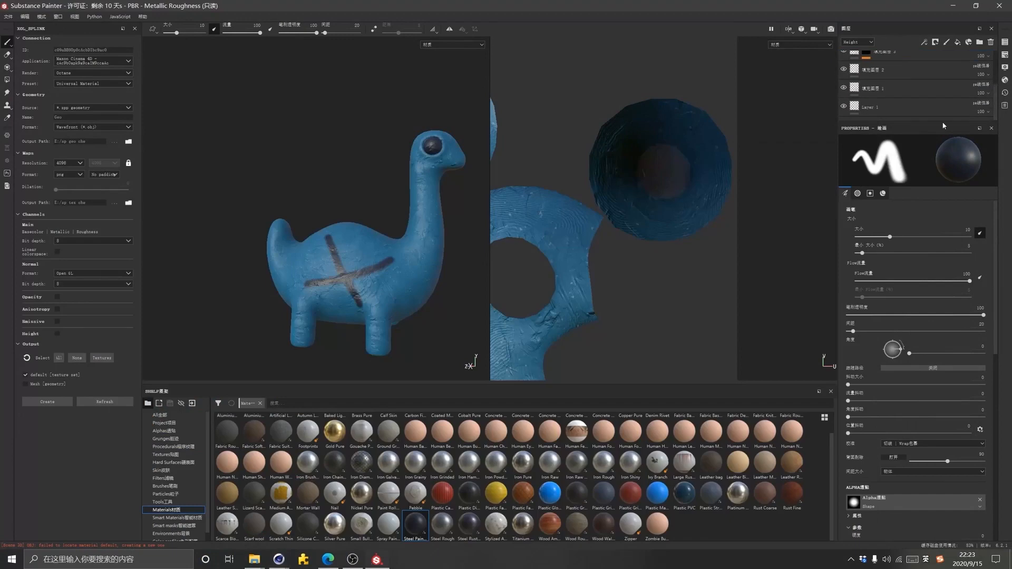
pyautogui.click(895, 88)
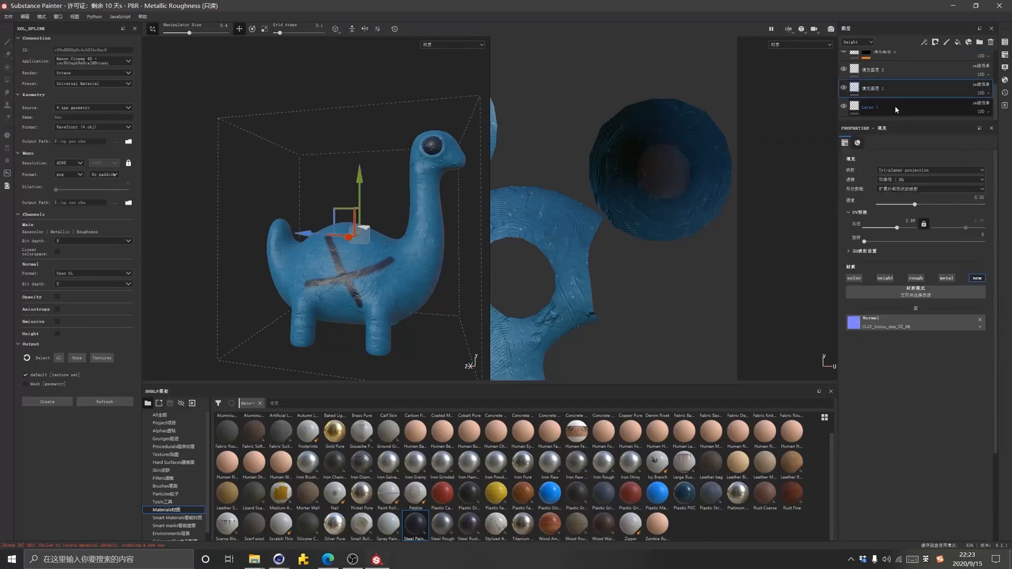
pyautogui.click(899, 106)
pyautogui.click(896, 69)
pyautogui.click(921, 322)
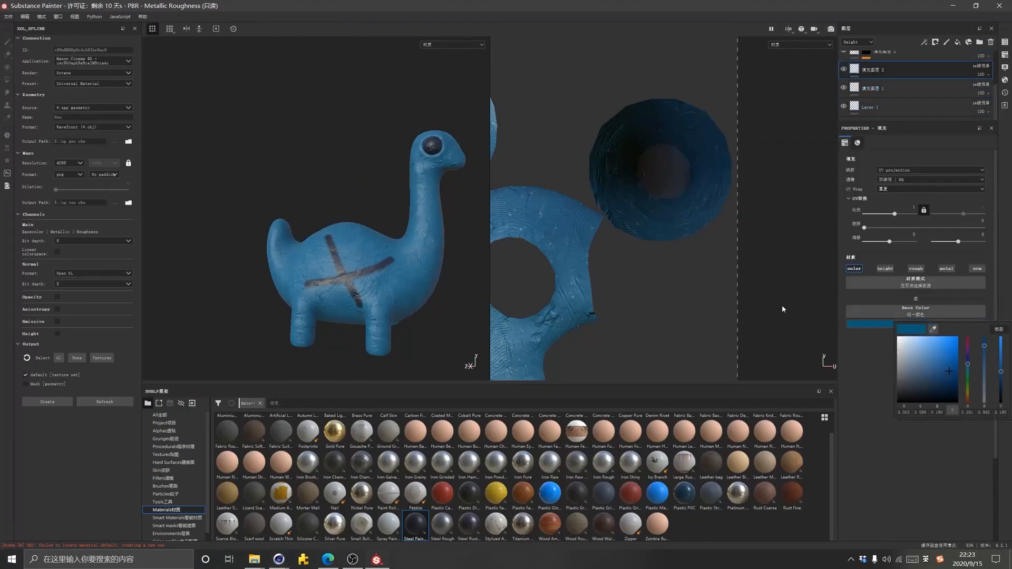
pyautogui.moveTo(968, 363)
pyautogui.mouseDown()
pyautogui.moveTo(970, 332)
pyautogui.moveTo(964, 375)
pyautogui.mouseUp()
pyautogui.click(952, 352)
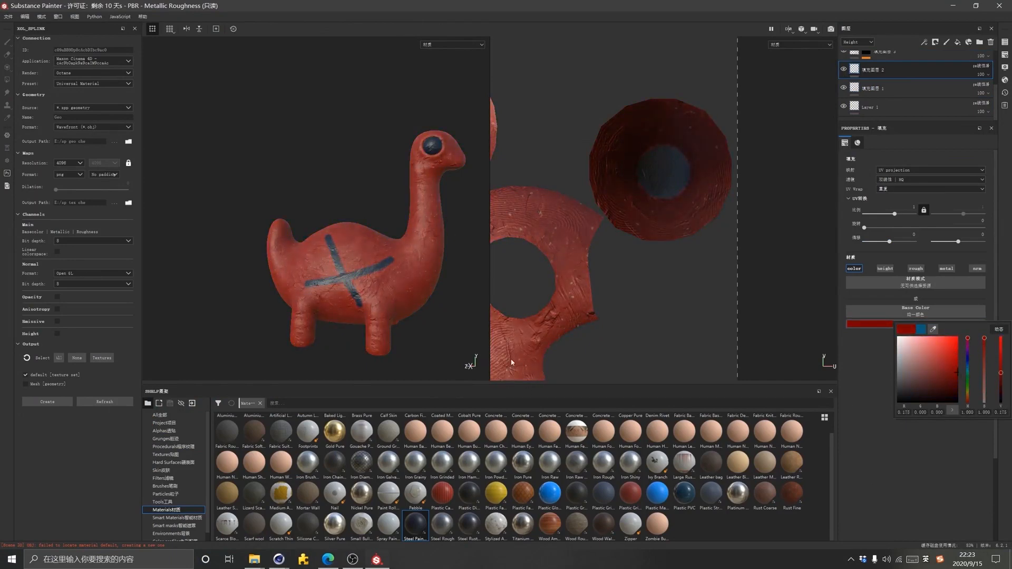
# Send the recoloured textures through the live link and check the dinosaur's updated render in a maximized Cinema 4D window
pyautogui.click(47, 402)
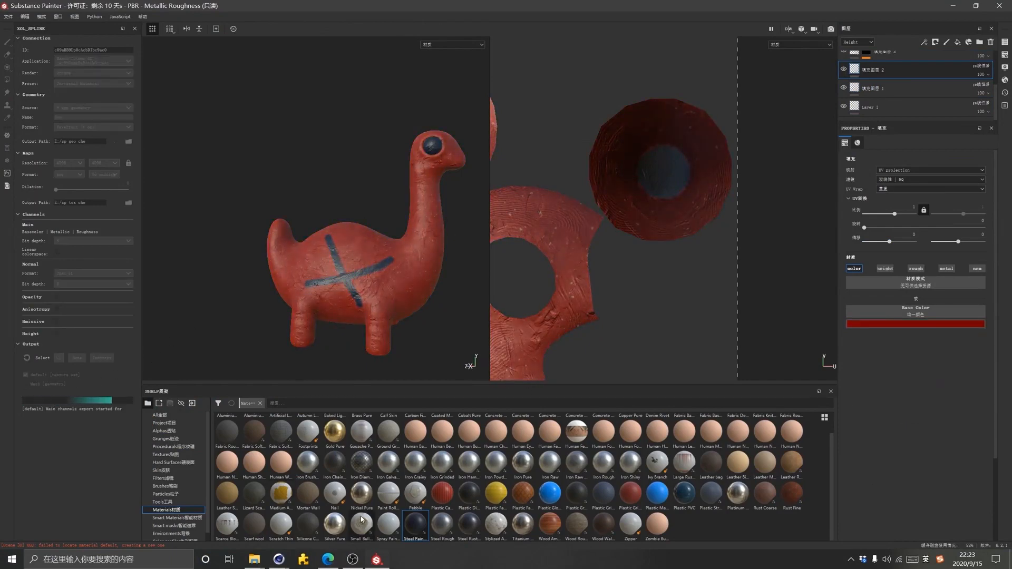
pyautogui.click(279, 560)
pyautogui.click(227, 506)
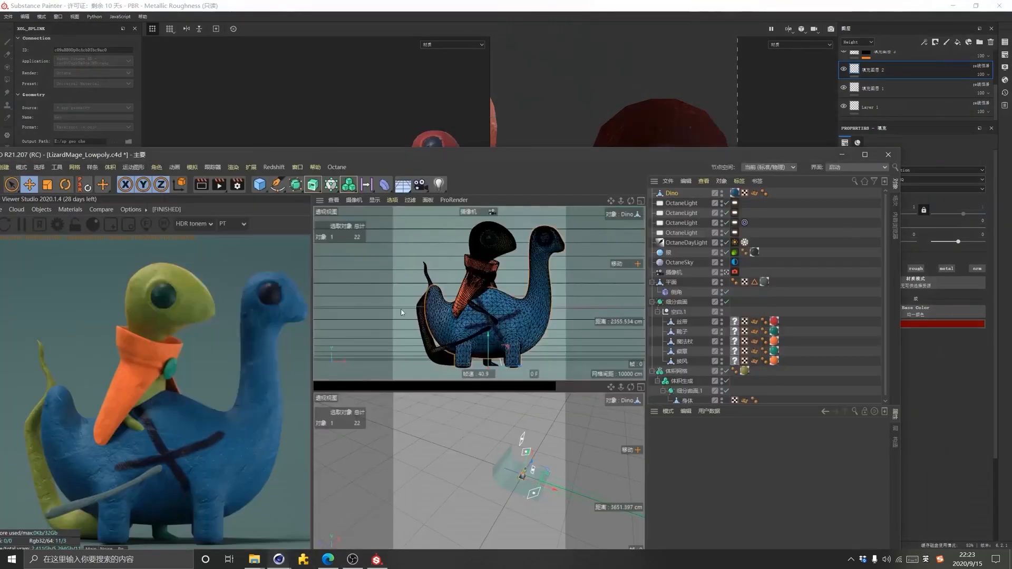
pyautogui.moveTo(520, 156); pyautogui.dragTo(714, 50)
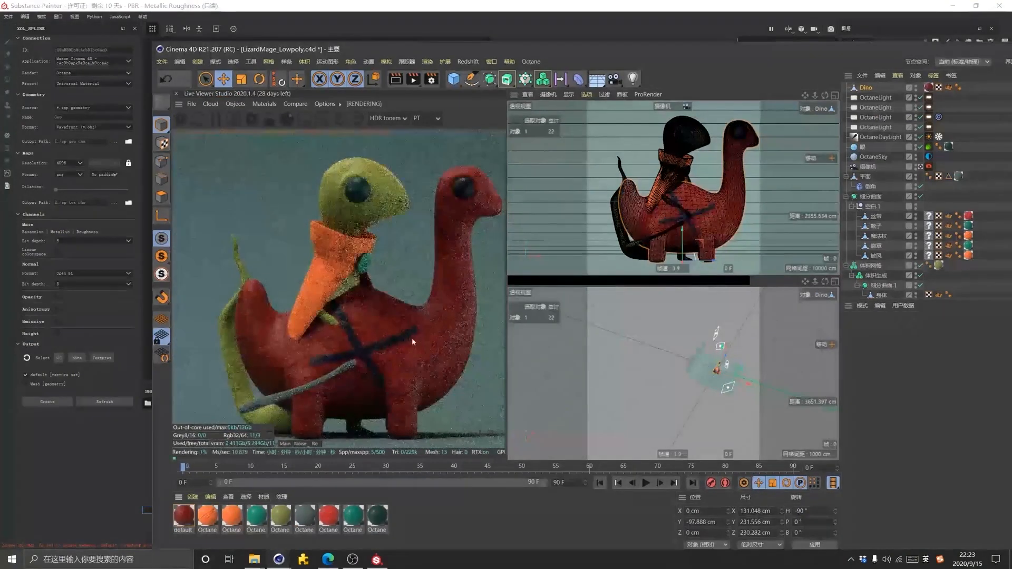
pyautogui.moveTo(397, 49); pyautogui.dragTo(402, 32)
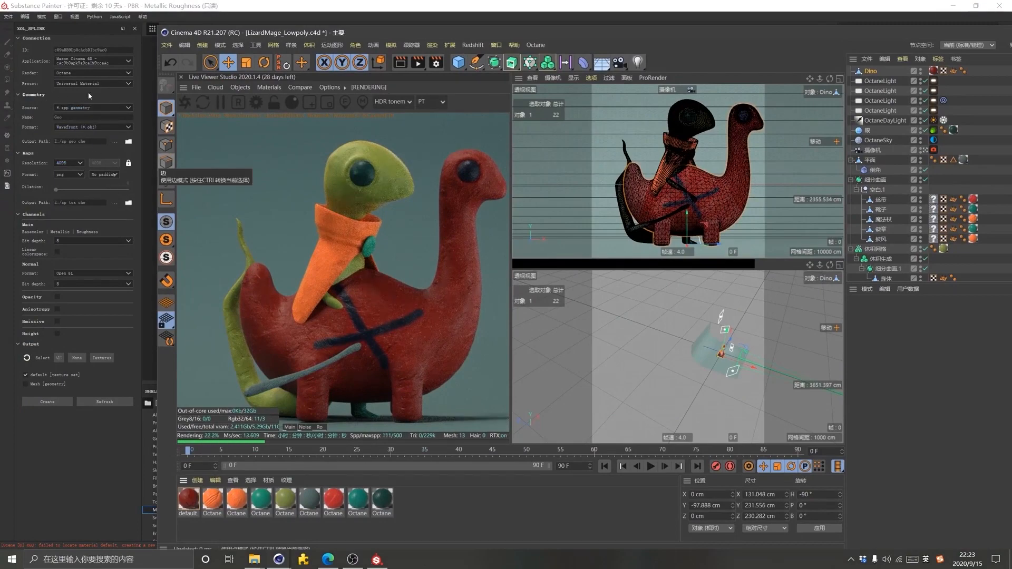
pyautogui.doubleClick(579, 32)
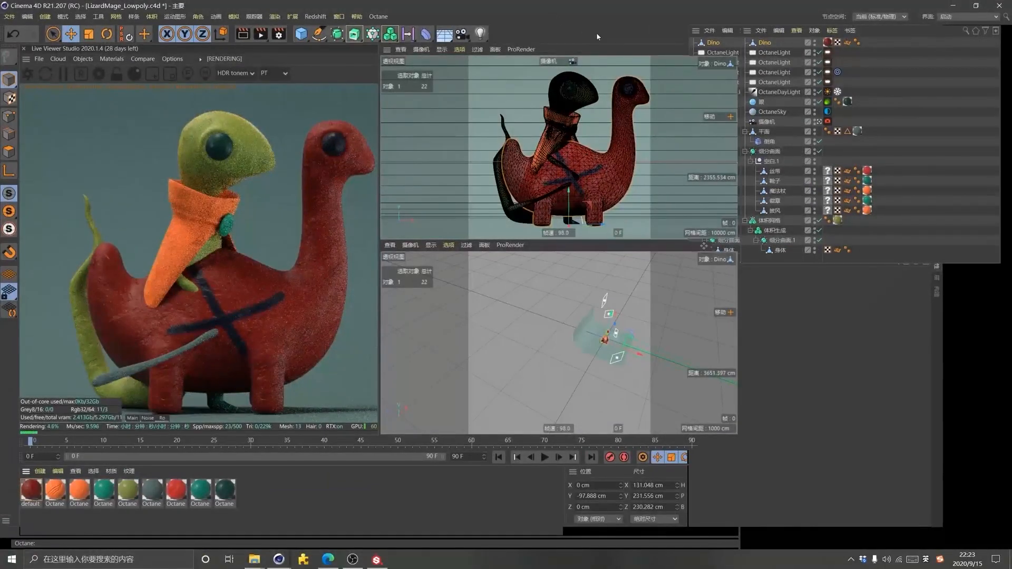
pyautogui.doubleClick(597, 11)
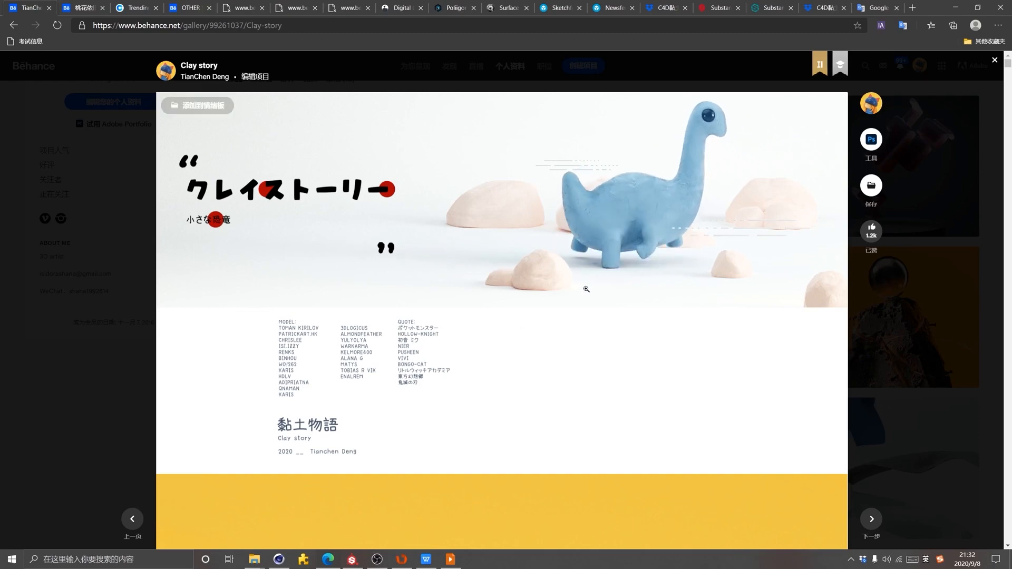
# Examine the clay girl with the cat-eared hat and the small orange cat in the Clay story project on Behance
pyautogui.scroll(-5, 520, 380)
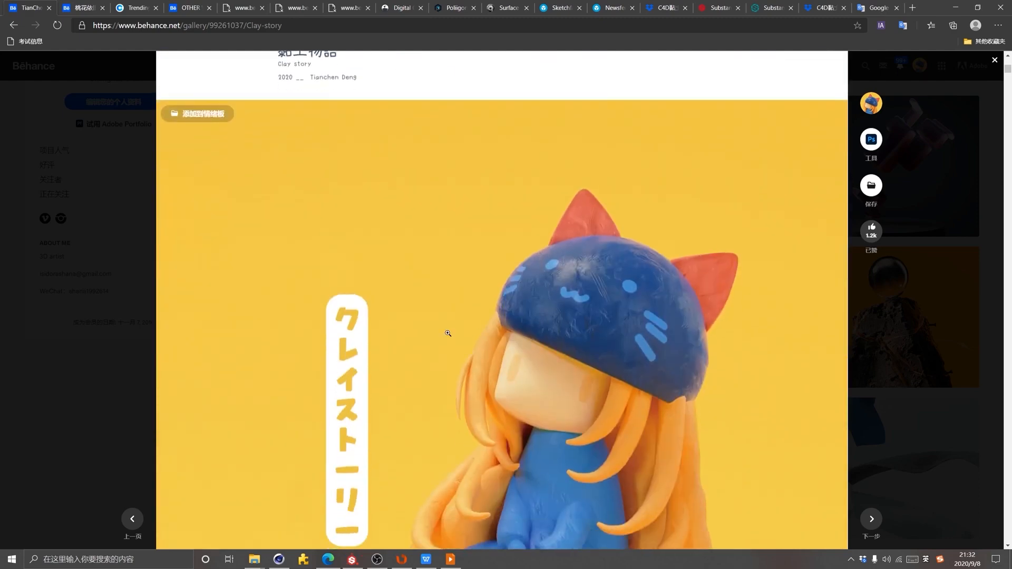
pyautogui.scroll(4, 474, 356)
pyautogui.scroll(-6, 475, 356)
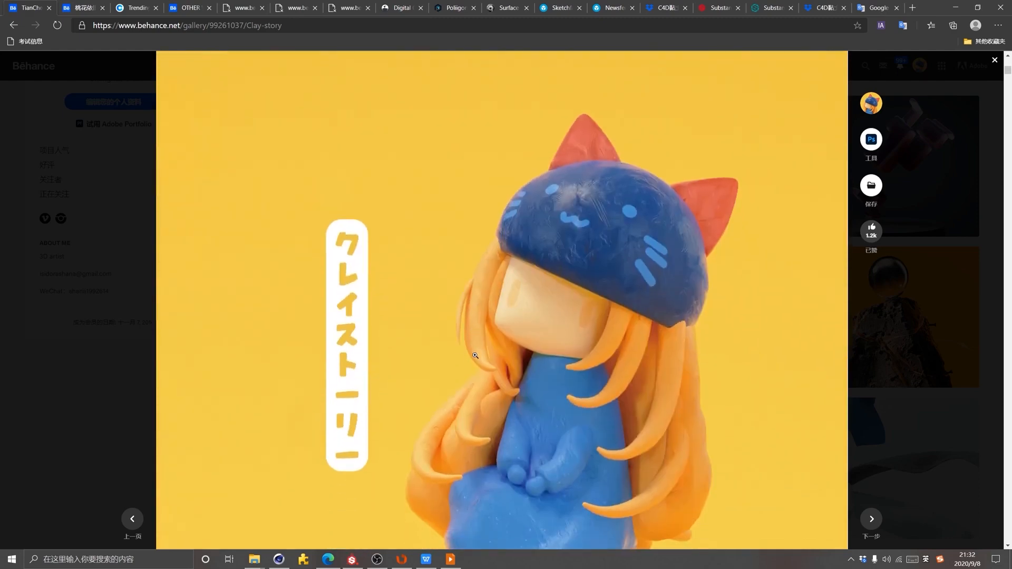
pyautogui.scroll(-3, 475, 355)
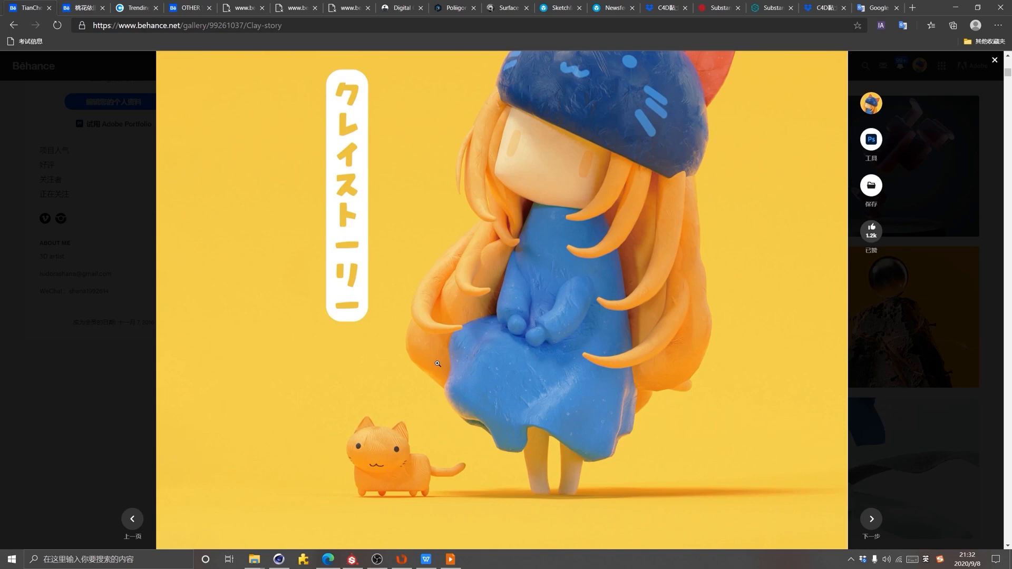
pyautogui.scroll(2, 591, 277)
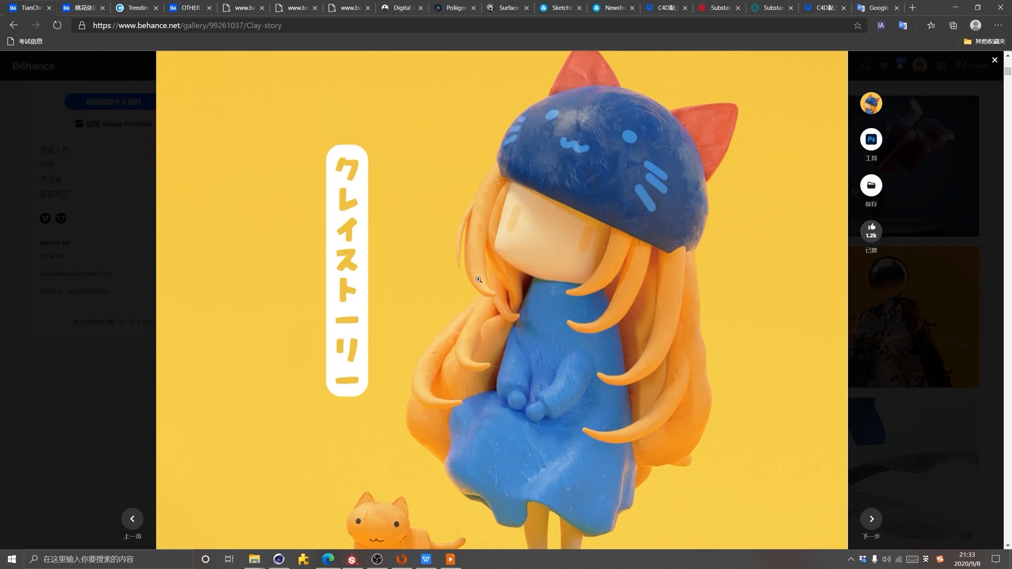
pyautogui.scroll(-3, 574, 366)
pyautogui.scroll(3, 551, 287)
pyautogui.scroll(-3, 728, 301)
pyautogui.scroll(3, 683, 258)
pyautogui.scroll(-3, 729, 364)
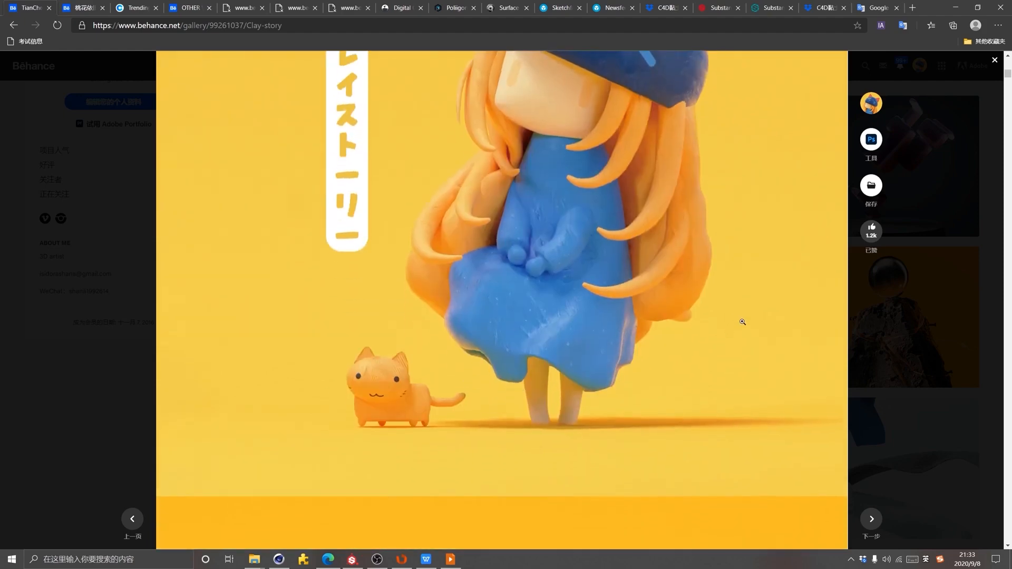
pyautogui.scroll(2, 545, 288)
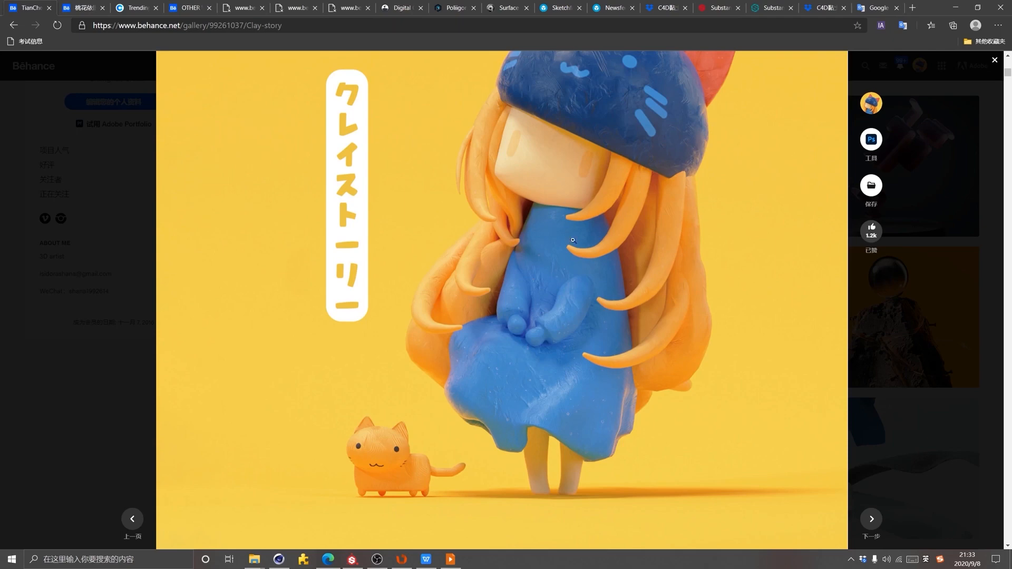
pyautogui.scroll(3, 463, 271)
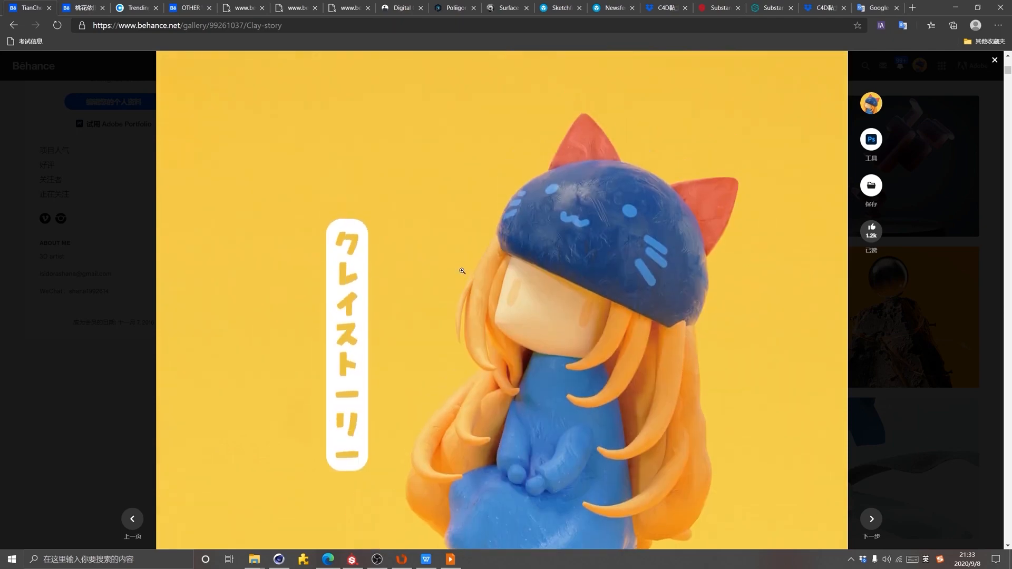
# Browse further down the Clay story project to examine the boxed cat and the orange ghost with the red flame
pyautogui.scroll(-8, 485, 248)
pyautogui.scroll(-7, 510, 216)
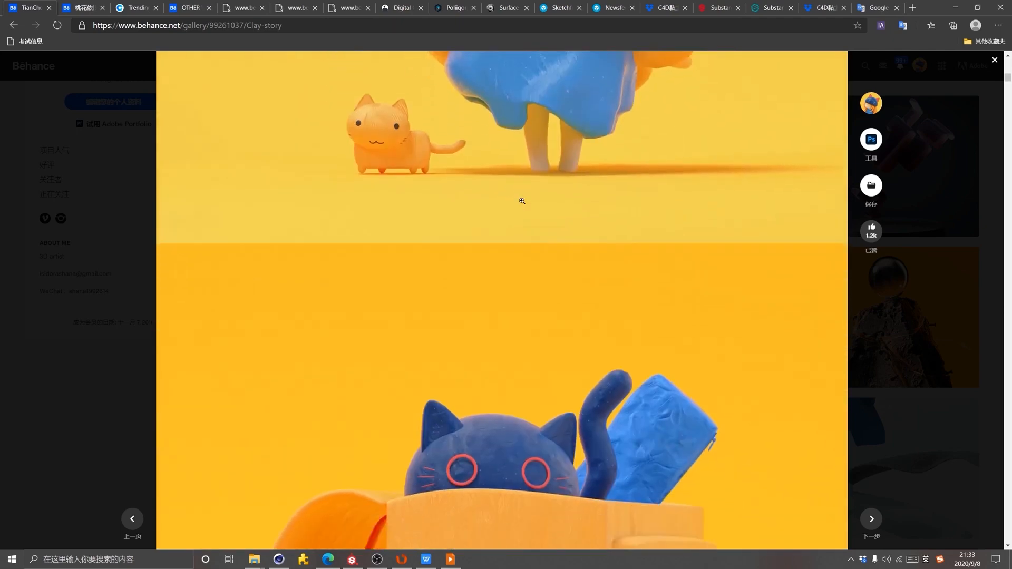
pyautogui.scroll(5, 524, 219)
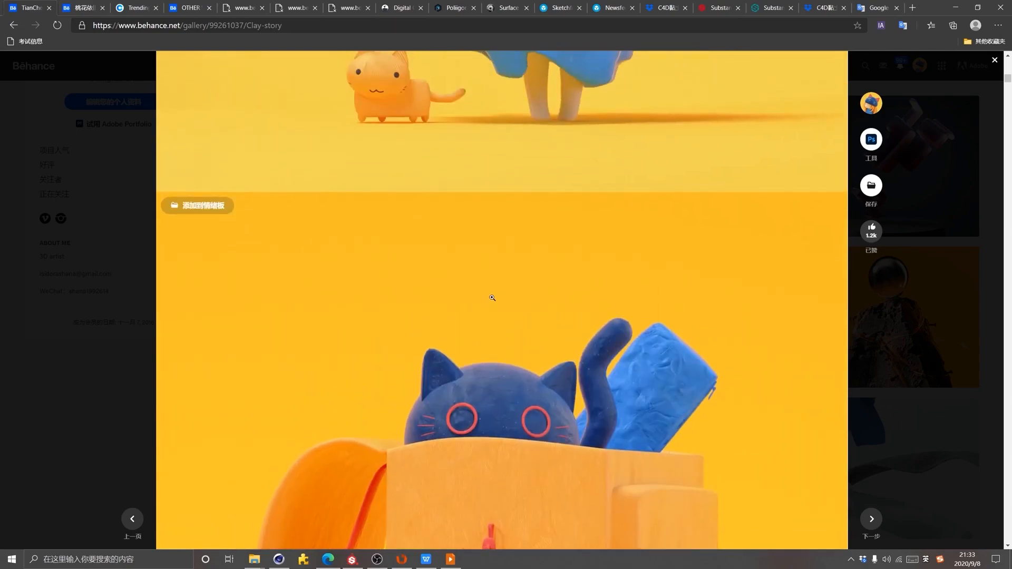
pyautogui.scroll(-10, 493, 295)
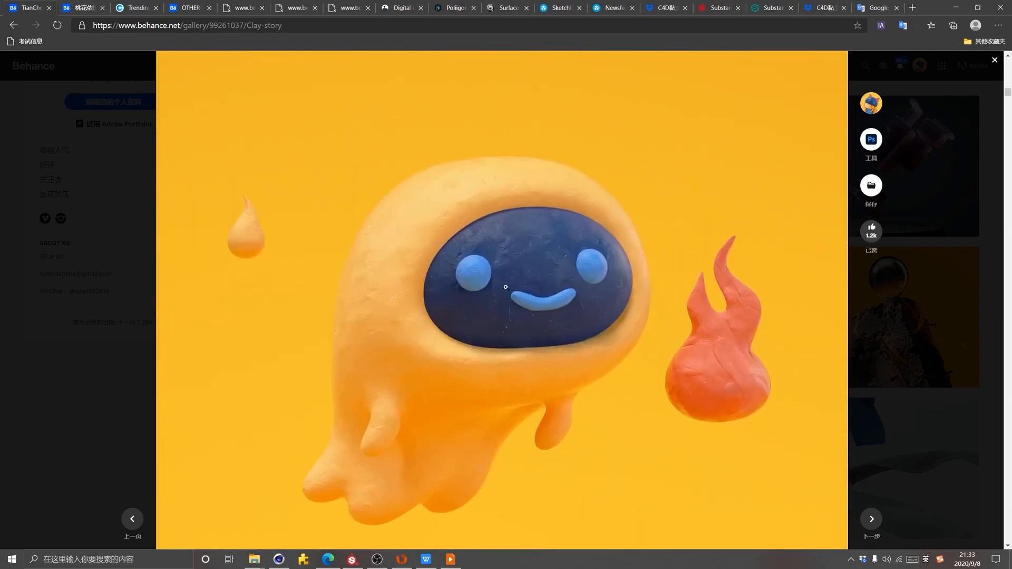
pyautogui.scroll(5, 522, 326)
pyautogui.scroll(-4, 528, 337)
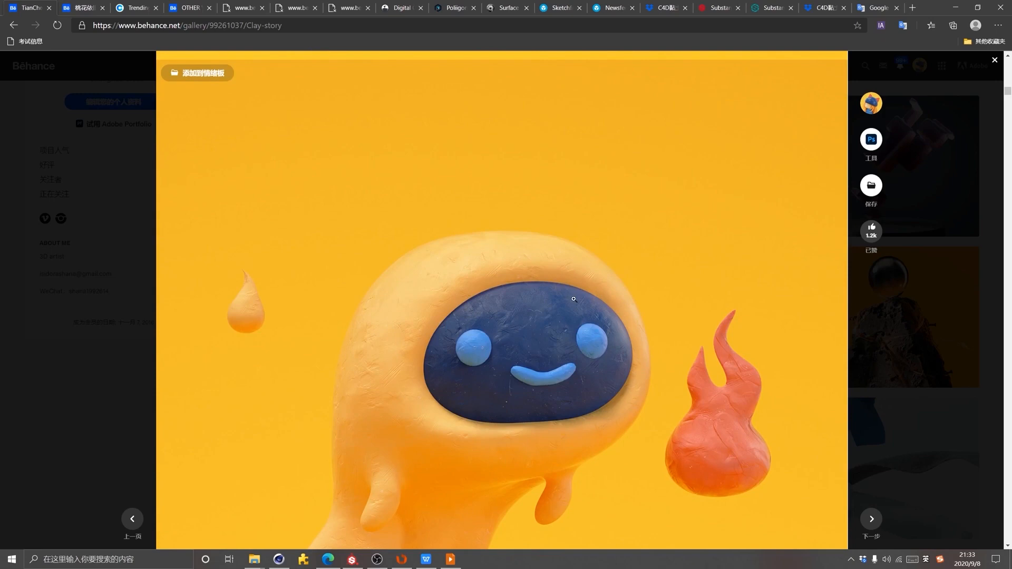
pyautogui.scroll(-3, 565, 295)
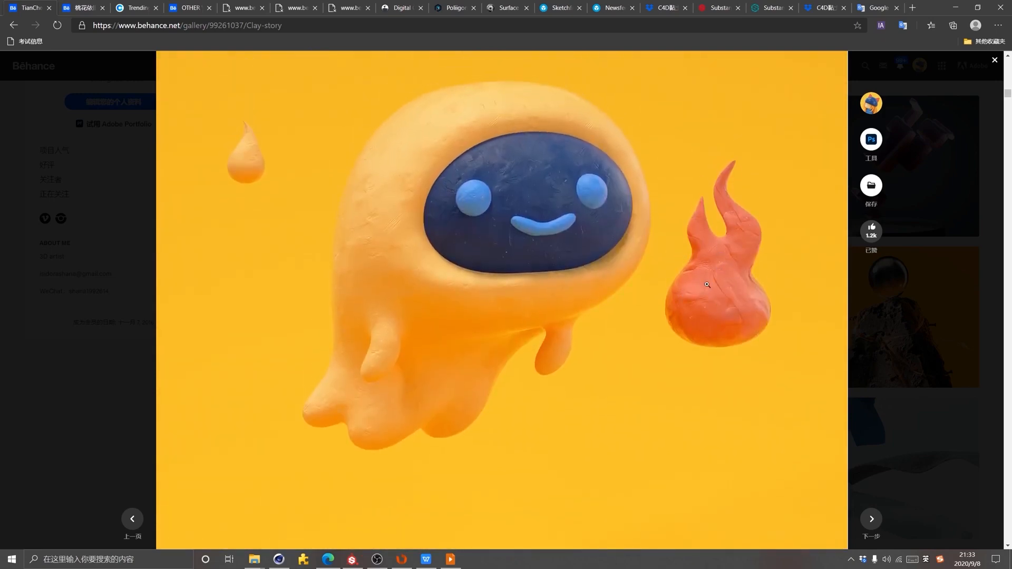
# Browse further down the Clay story project to examine the orange dinosaur in the red cap, the window cats and the blue pumpkins
pyautogui.scroll(-5, 622, 344)
pyautogui.scroll(-9, 622, 344)
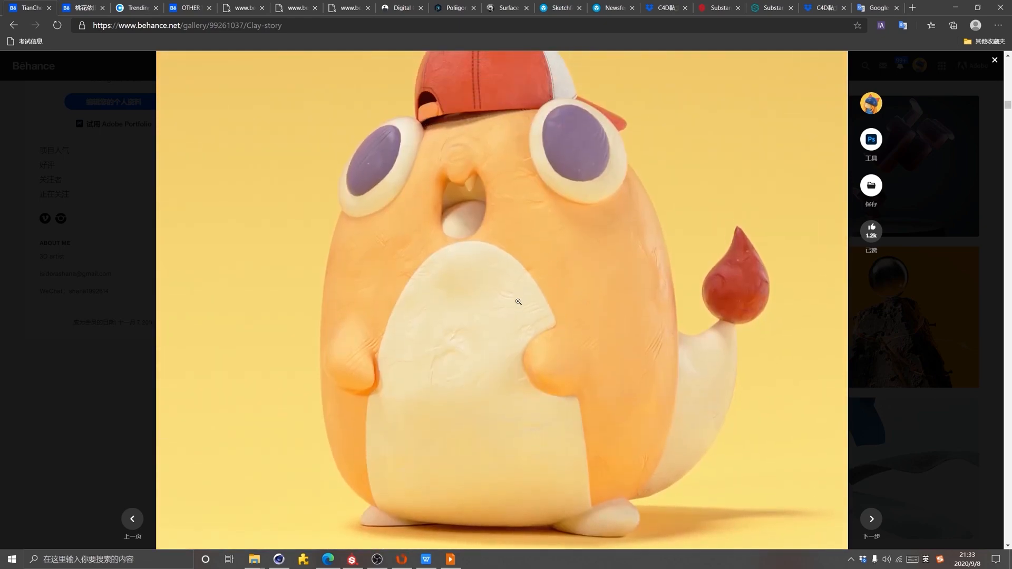
pyautogui.scroll(1, 518, 301)
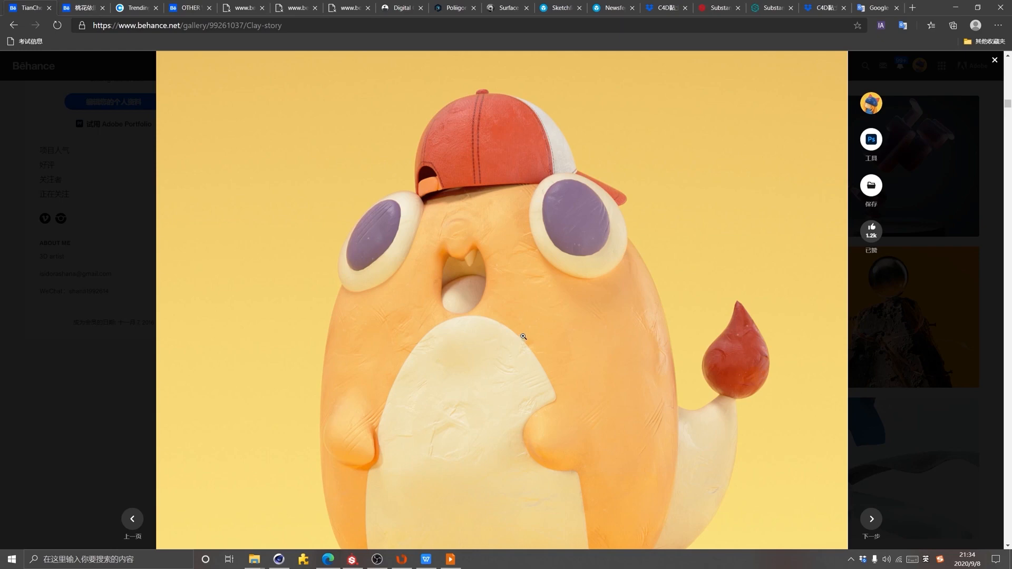
pyautogui.scroll(-5, 530, 352)
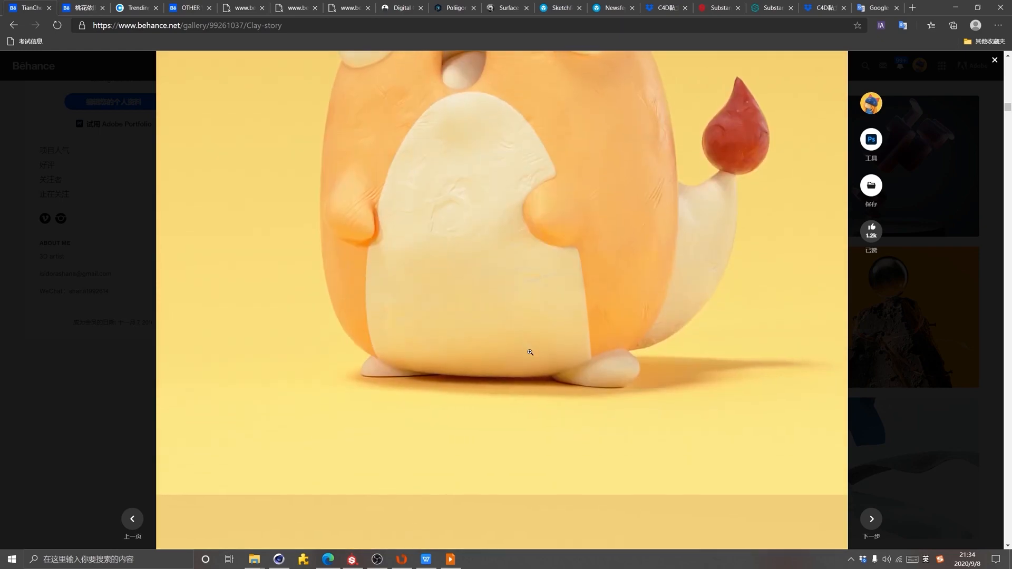
pyautogui.scroll(-15, 530, 352)
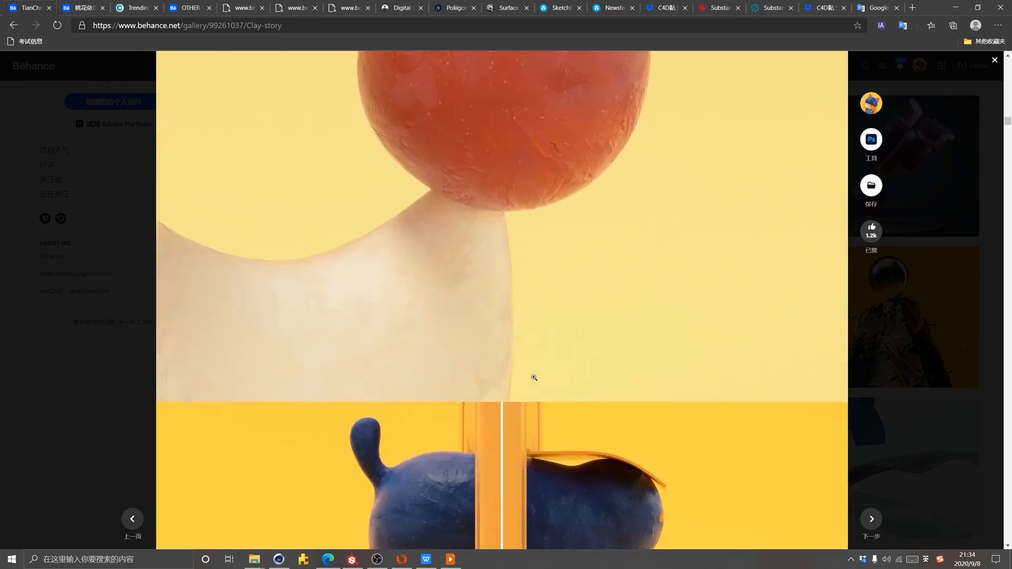
pyautogui.scroll(-15, 534, 378)
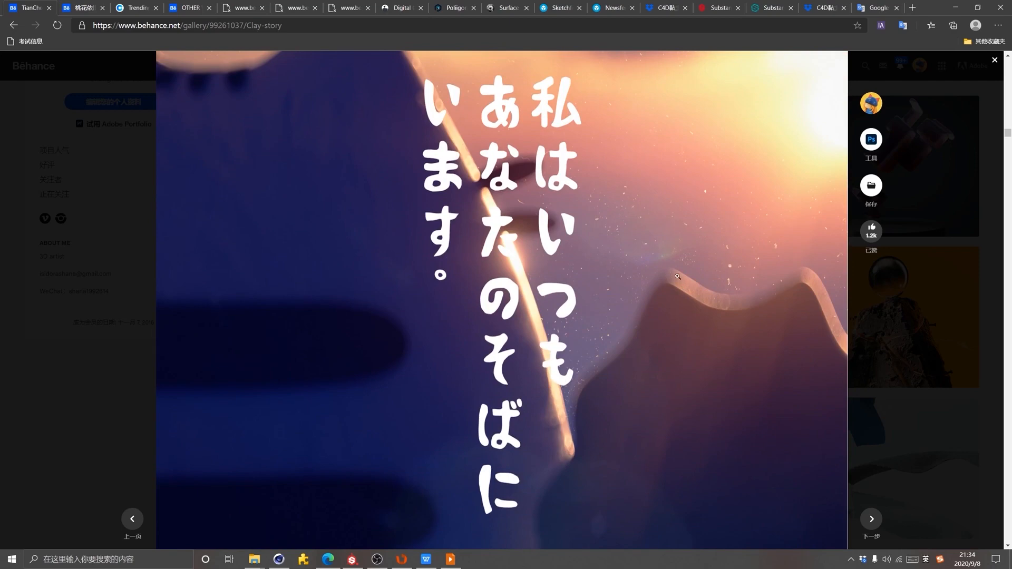
pyautogui.scroll(-8, 594, 362)
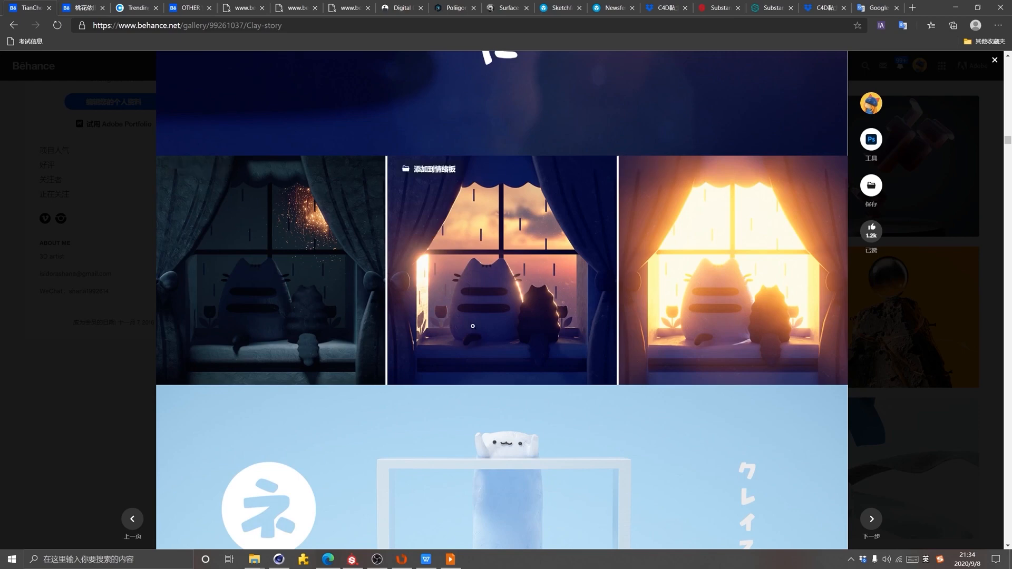
pyautogui.scroll(-5, 522, 326)
pyautogui.scroll(-10, 521, 326)
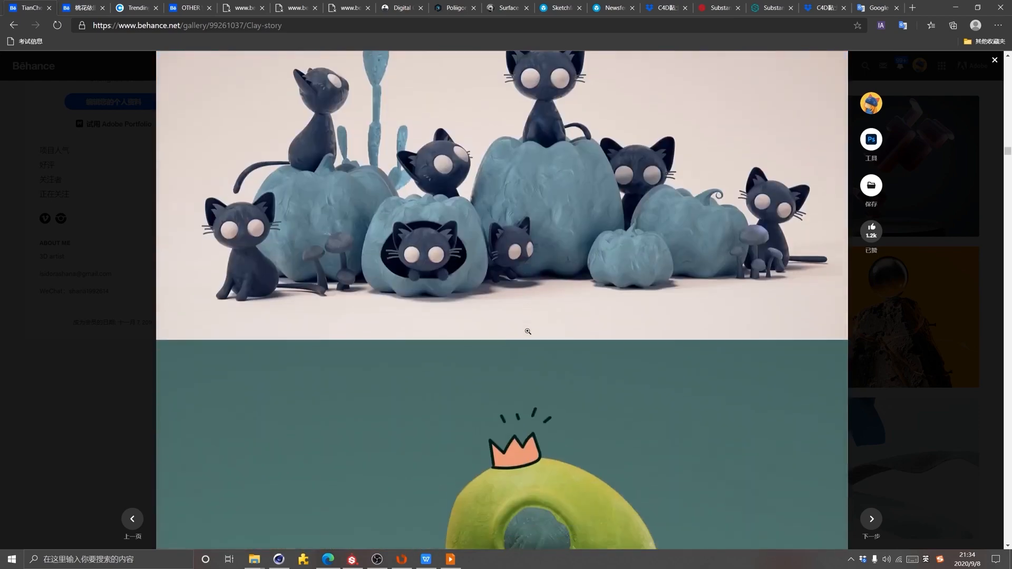
# Examine the green lizard in the orange cape, the blue creature among yellow flowers and the glowing street lamps in Clay story
pyautogui.scroll(-3, 528, 331)
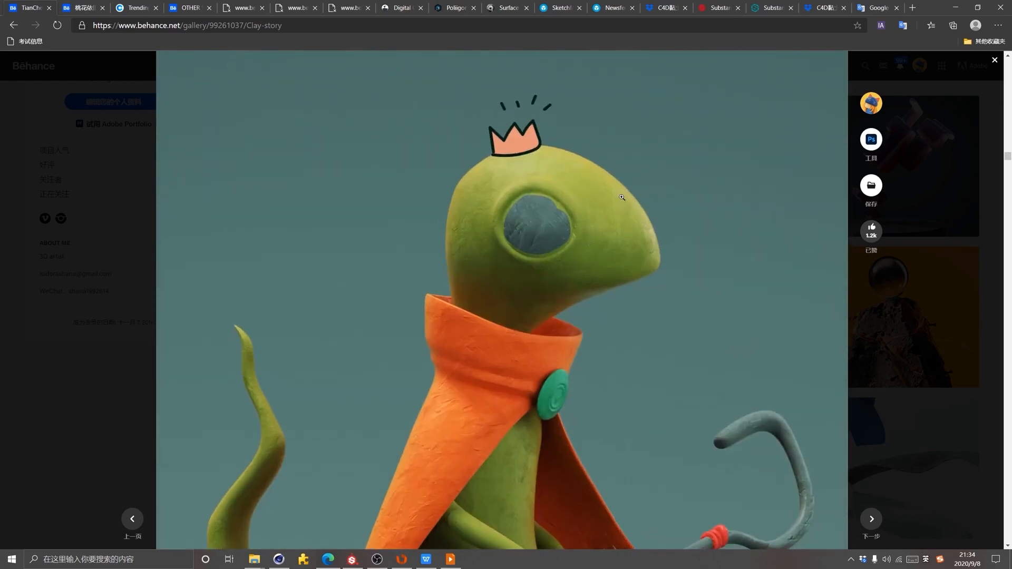
pyautogui.scroll(-3, 553, 263)
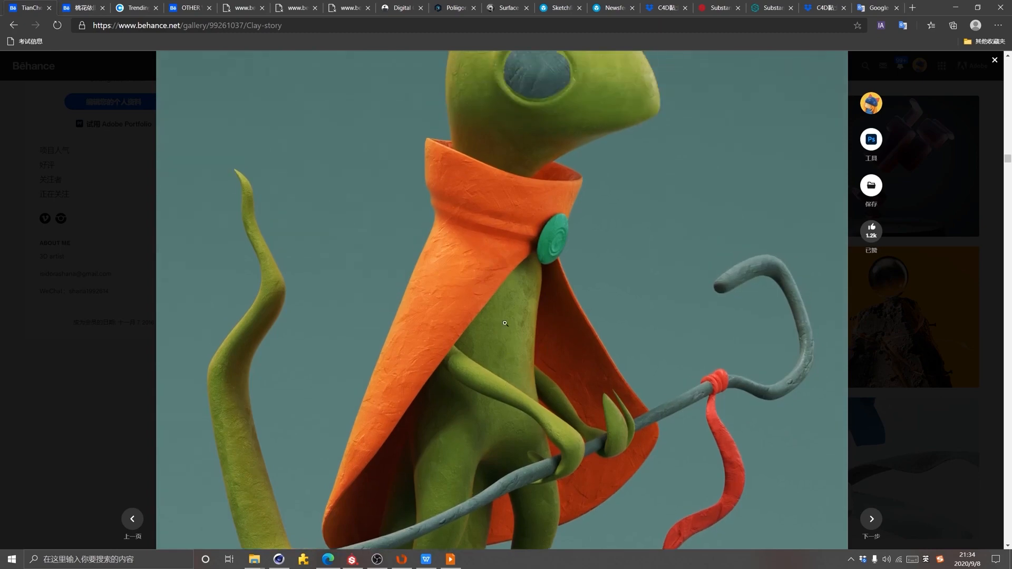
pyautogui.scroll(4, 517, 316)
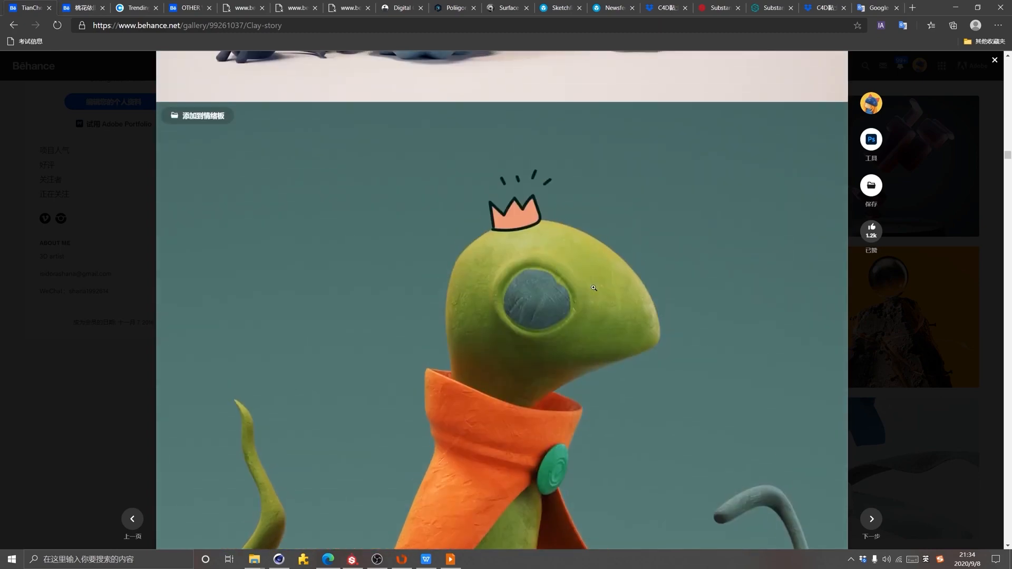
pyautogui.scroll(-3, 606, 292)
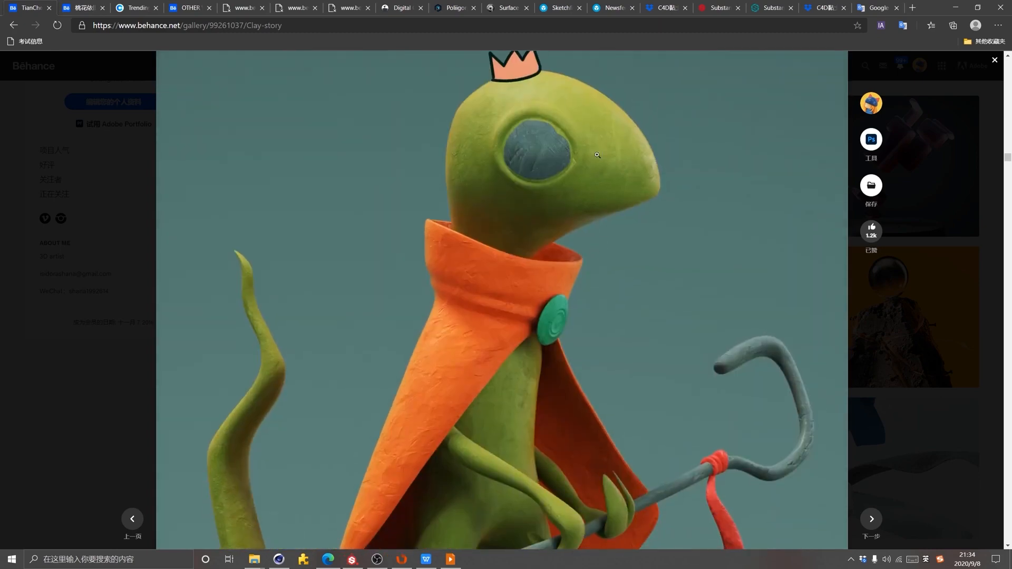
pyautogui.scroll(-15, 540, 255)
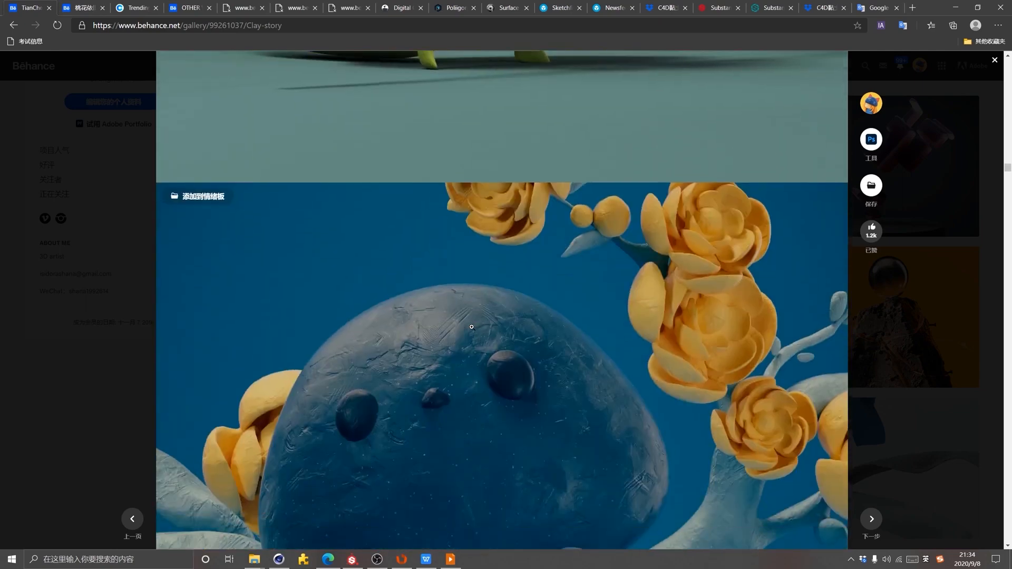
pyautogui.scroll(3, 501, 83)
pyautogui.scroll(-20, 494, 198)
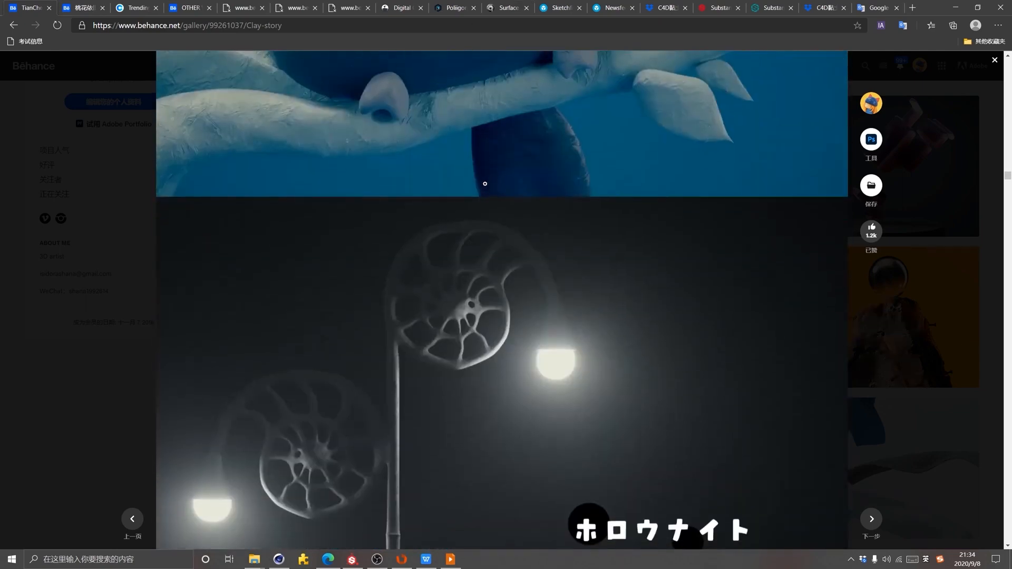
pyautogui.scroll(3, 493, 198)
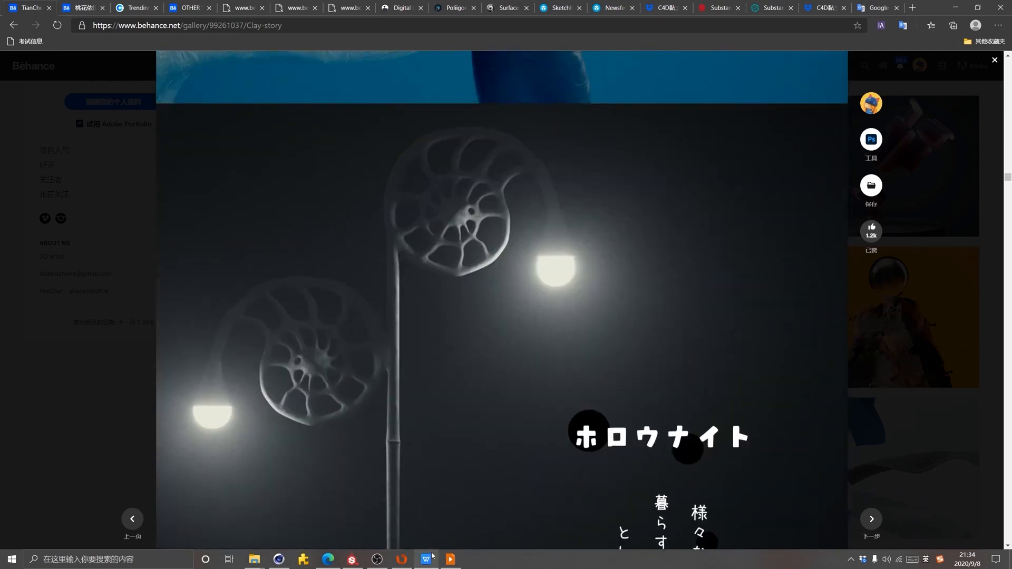
# Switch to the WPS slide show of 黏土课程.pptx and advance past the 色彩 section slide
pyautogui.click(450, 559)
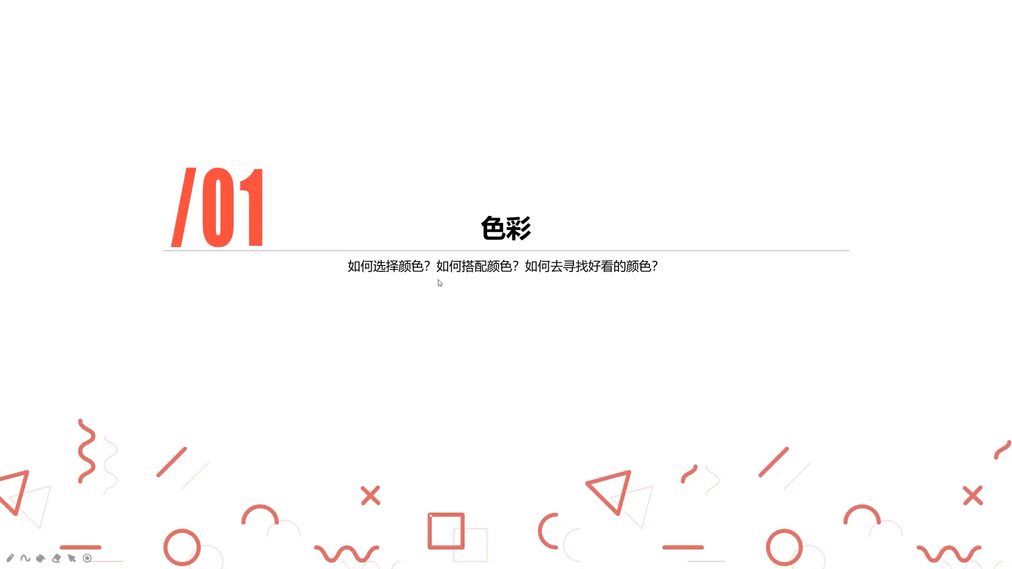
pyautogui.click(533, 277)
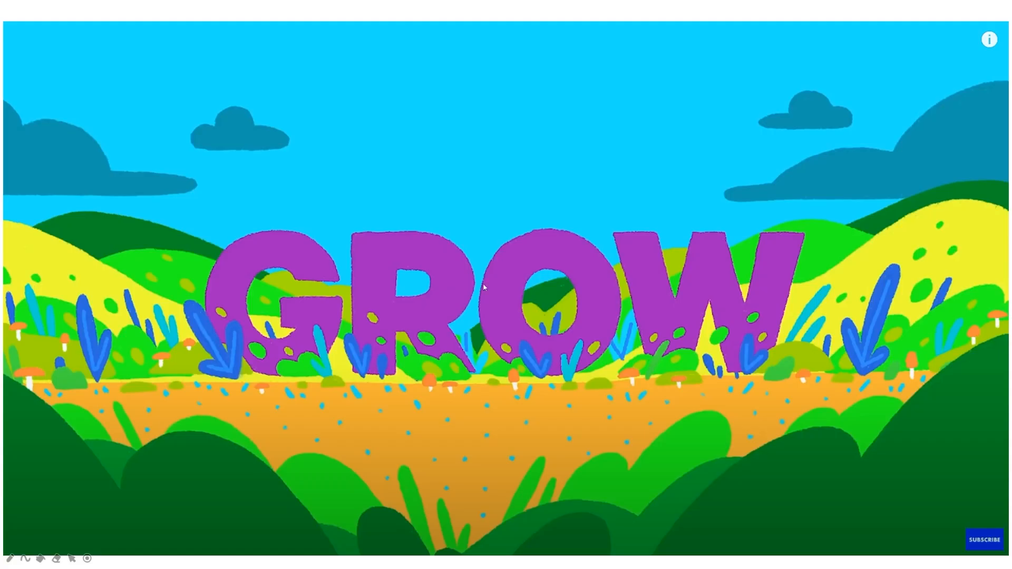
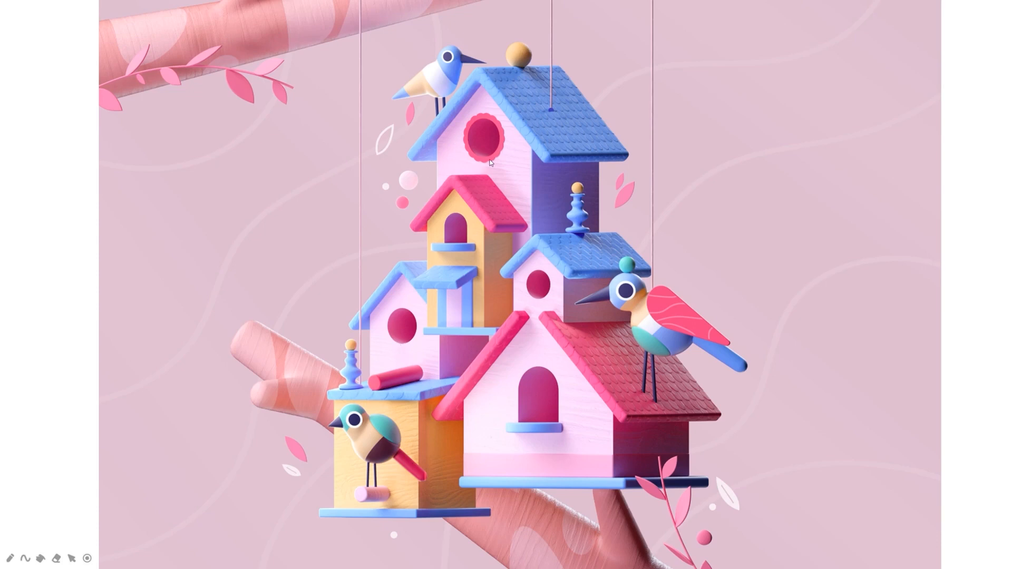
# Switch to Cinema 4D with the dino.c4d scene and create a new Octane Material
pyautogui.hotkey('alt', 'Tab')
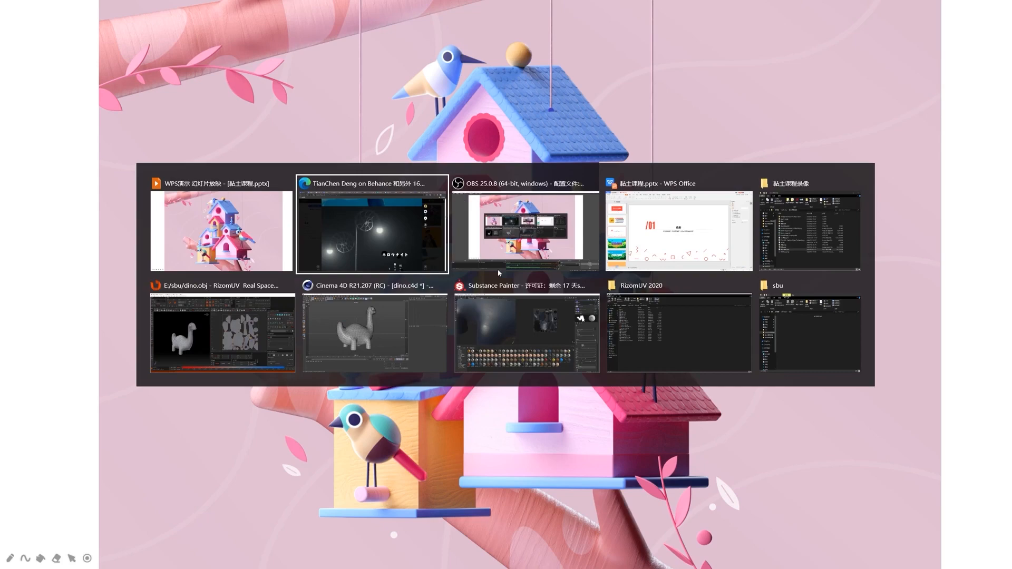
pyautogui.hotkey('alt', 'Tab')
pyautogui.hotkey('alt', 'Tab')
pyautogui.hotkey('alt', 'Tab')
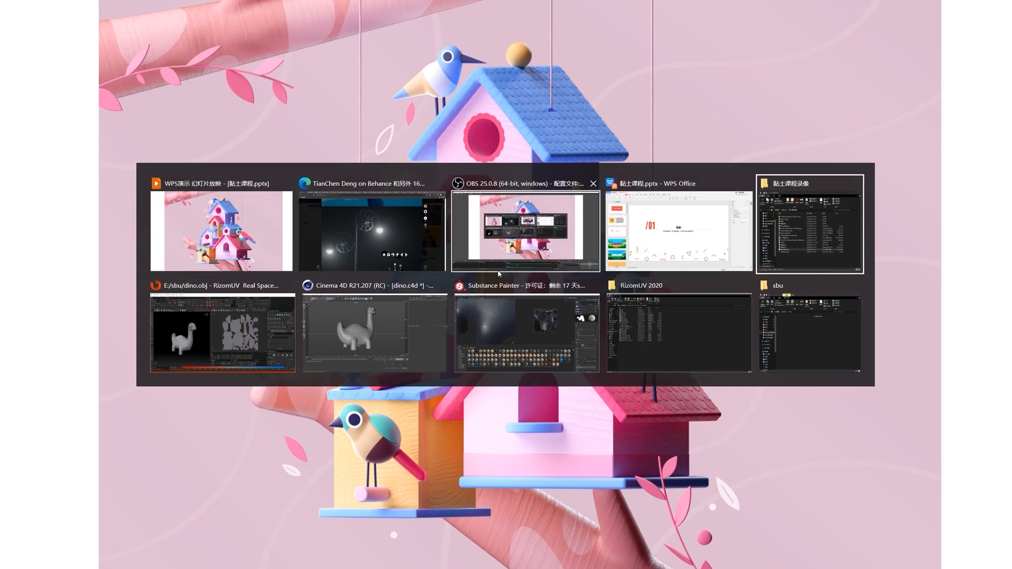
pyautogui.hotkey('alt', 'Tab')
pyautogui.hotkey('alt', 'Tab')
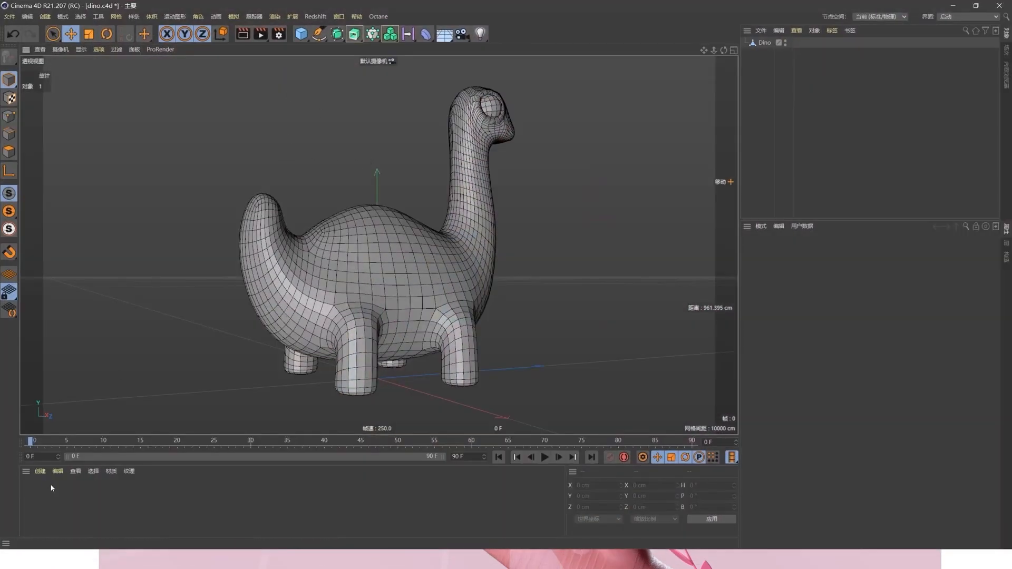
pyautogui.click(40, 471)
pyautogui.moveTo(78, 375)
pyautogui.moveTo(174, 370)
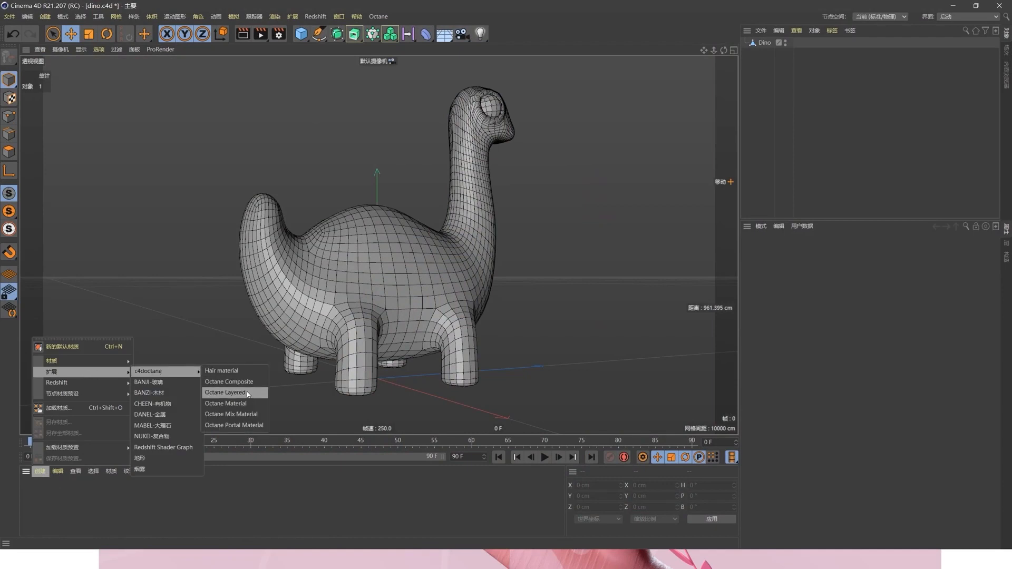
pyautogui.click(232, 403)
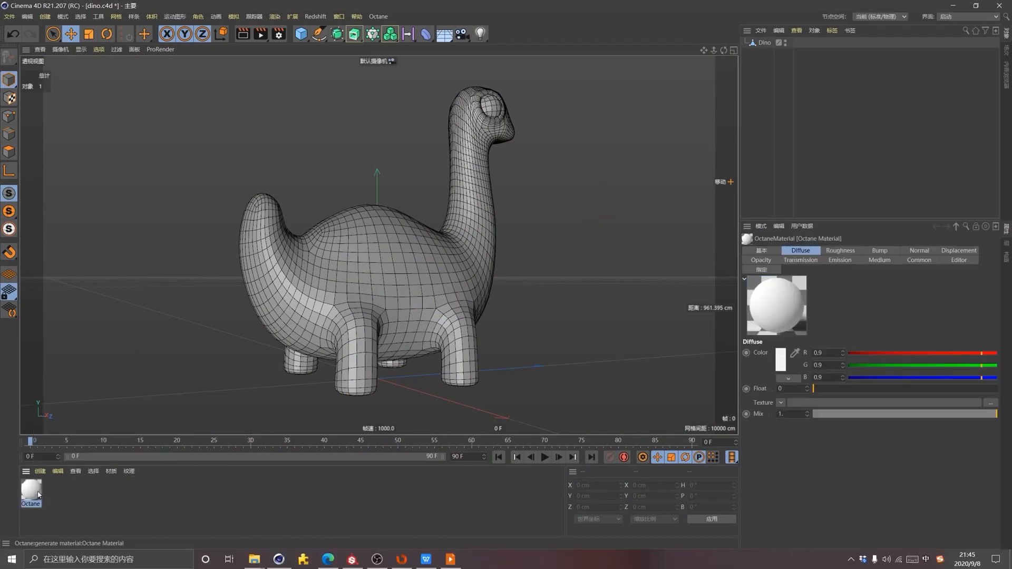
# Open the new Octane material's diffuse color picker and try a purple of R 218, G 70, B 243 on the color wheel
pyautogui.doubleClick(38, 494)
pyautogui.click(285, 110)
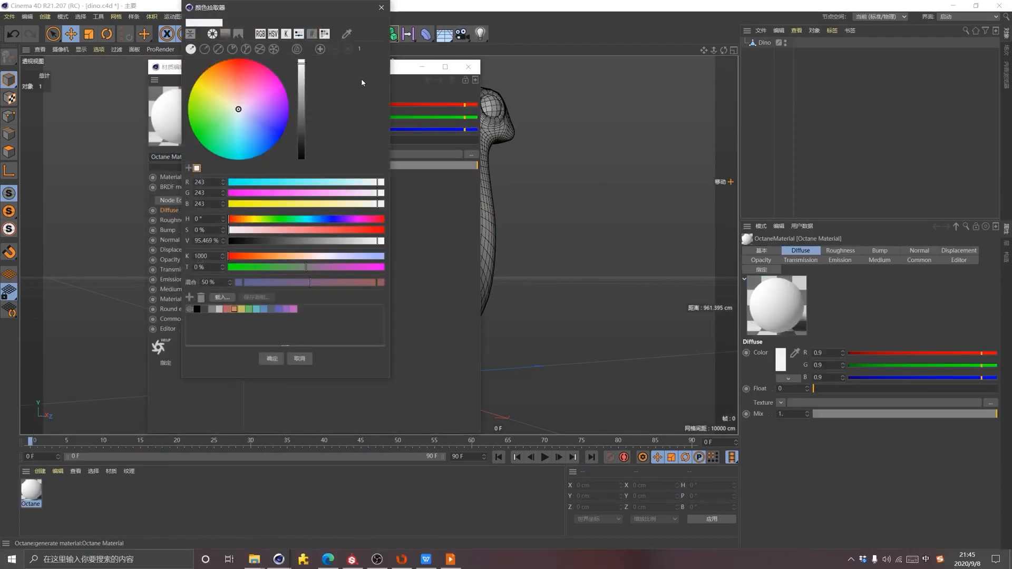
pyautogui.moveTo(221, 7); pyautogui.dragTo(600, 148)
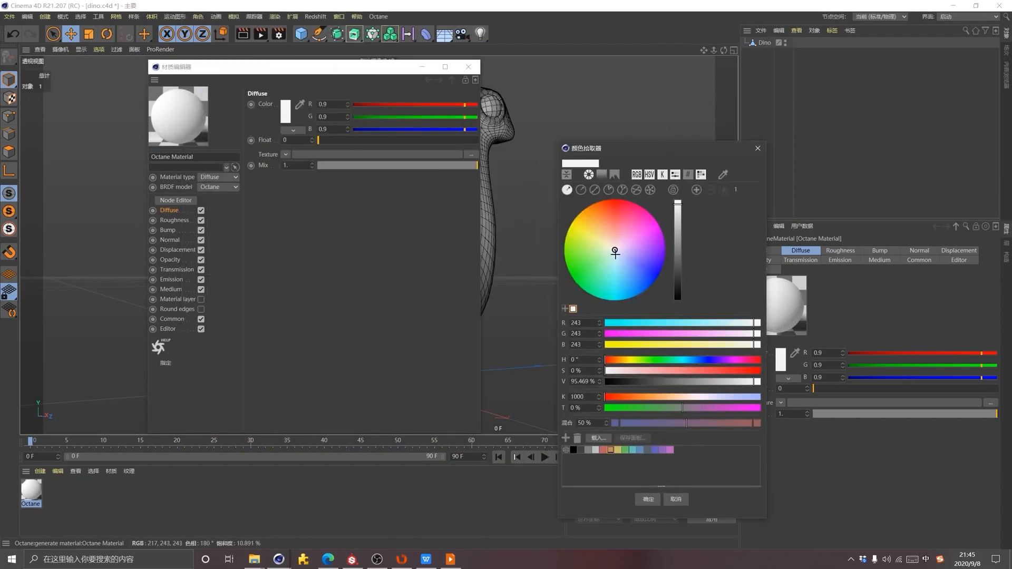
pyautogui.click(641, 265)
pyautogui.moveTo(641, 266); pyautogui.dragTo(648, 237)
# Compare the color wheel's harmony modes, including complementary and split complementary (分割互补), and close the picker and material editor
pyautogui.click(595, 189)
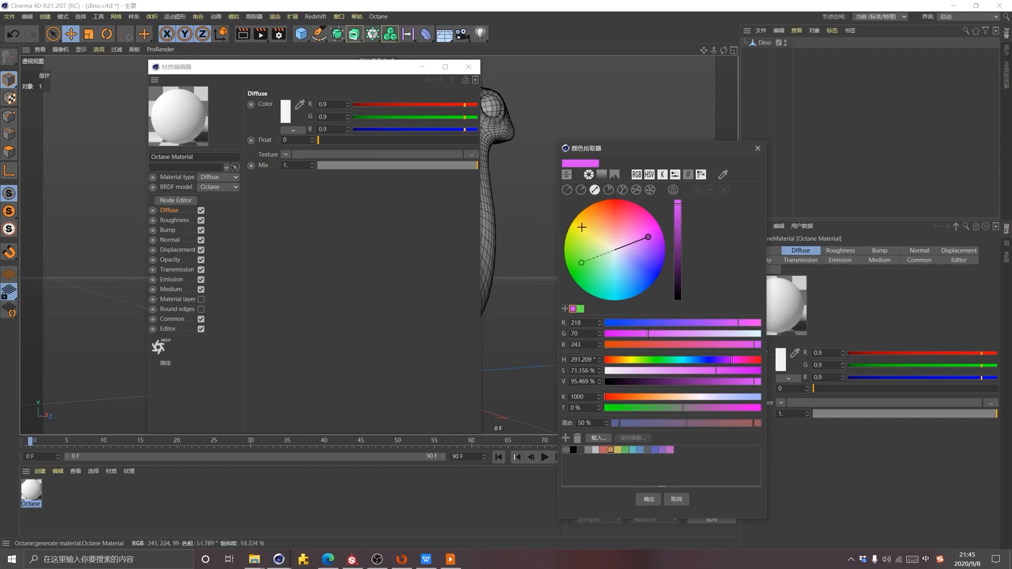
pyautogui.click(610, 189)
pyautogui.click(623, 189)
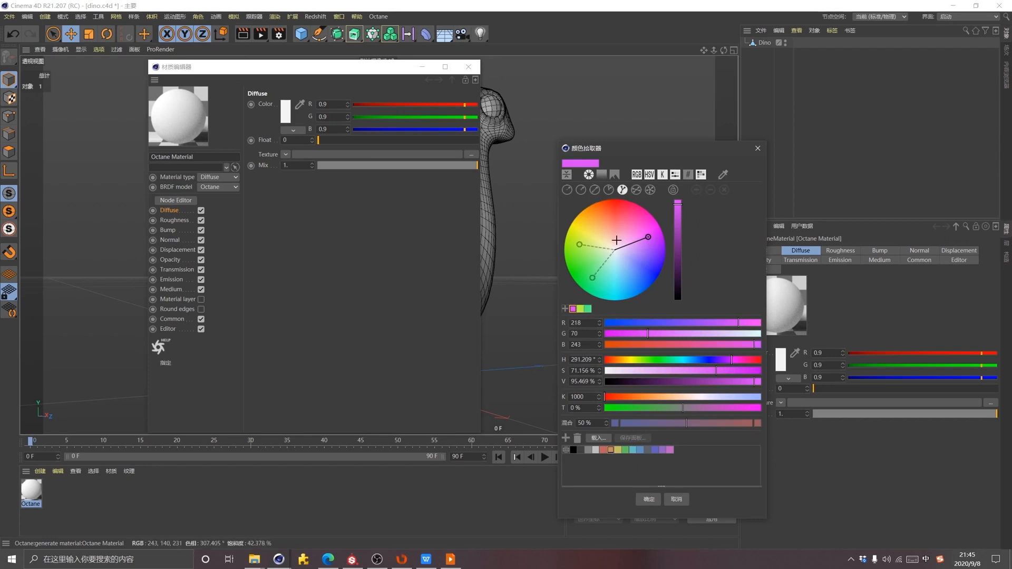
pyautogui.click(635, 191)
pyautogui.click(650, 190)
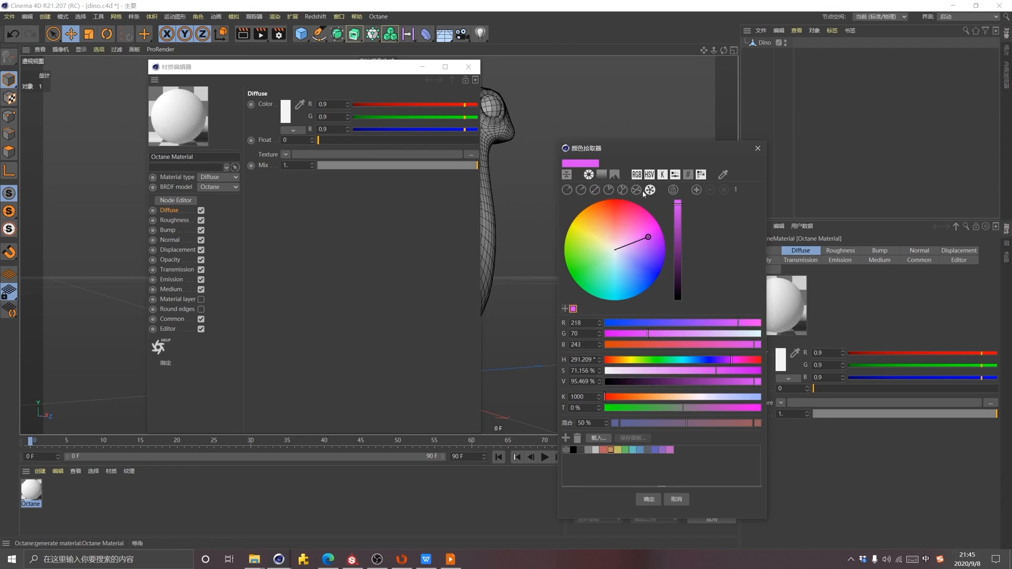
pyautogui.click(636, 190)
pyautogui.click(608, 190)
pyautogui.click(595, 190)
pyautogui.click(622, 190)
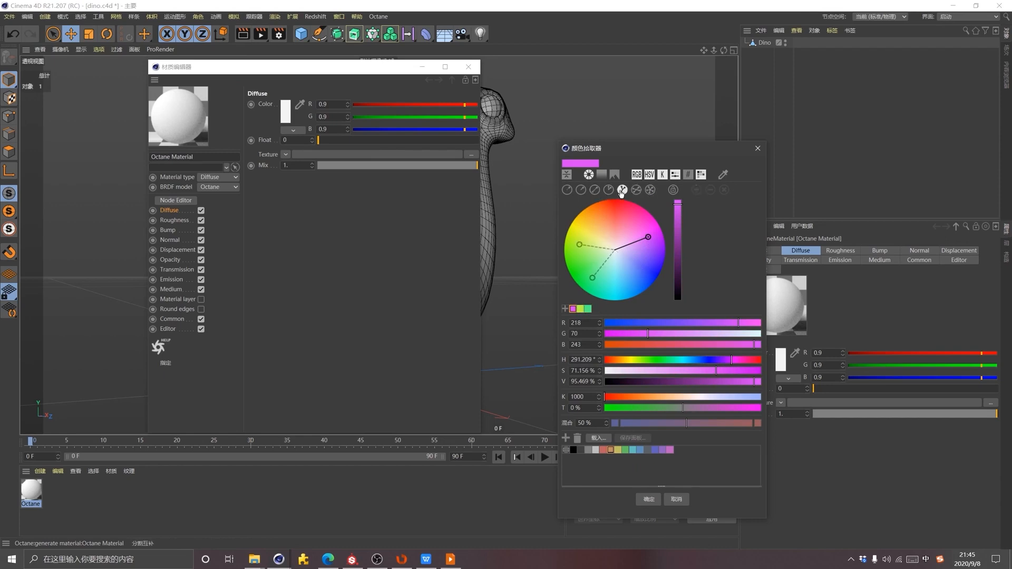
pyautogui.click(580, 244)
pyautogui.click(648, 236)
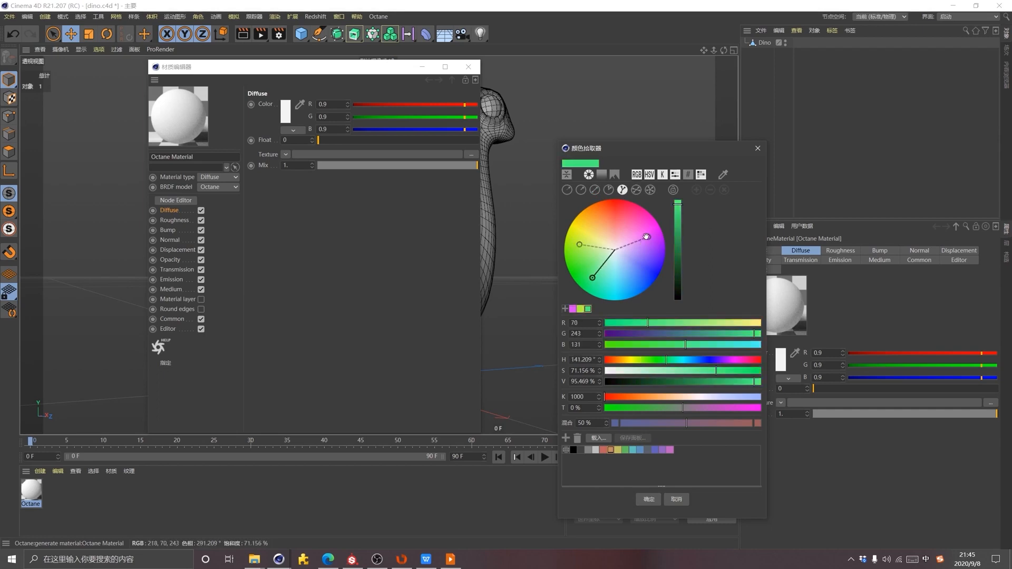
pyautogui.click(595, 190)
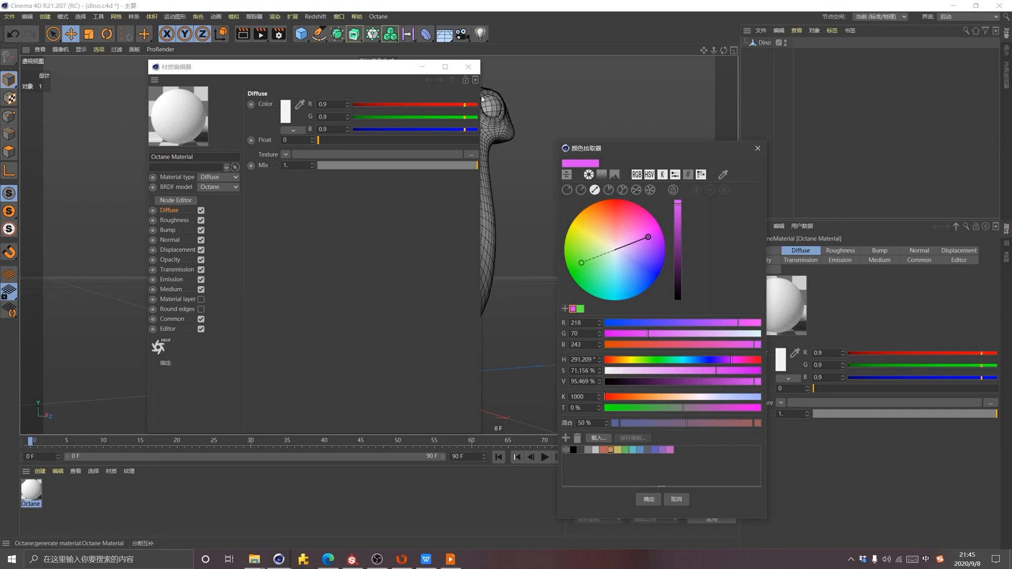
pyautogui.click(757, 148)
pyautogui.click(468, 66)
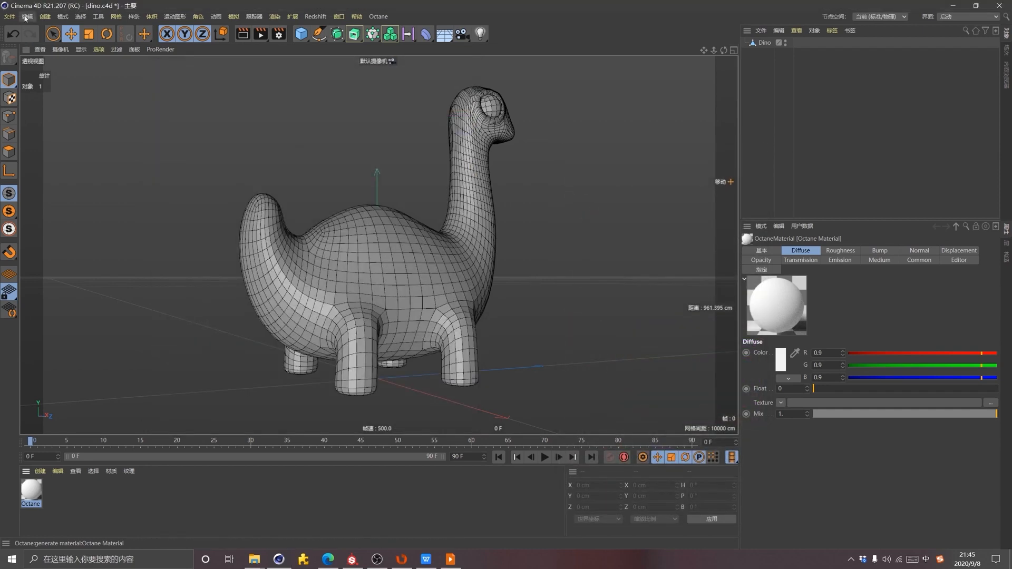
# Open the preferences and look through the categories, from 视图 and OpenGL to the 单位 (units) settings
pyautogui.click(27, 16)
pyautogui.click(59, 152)
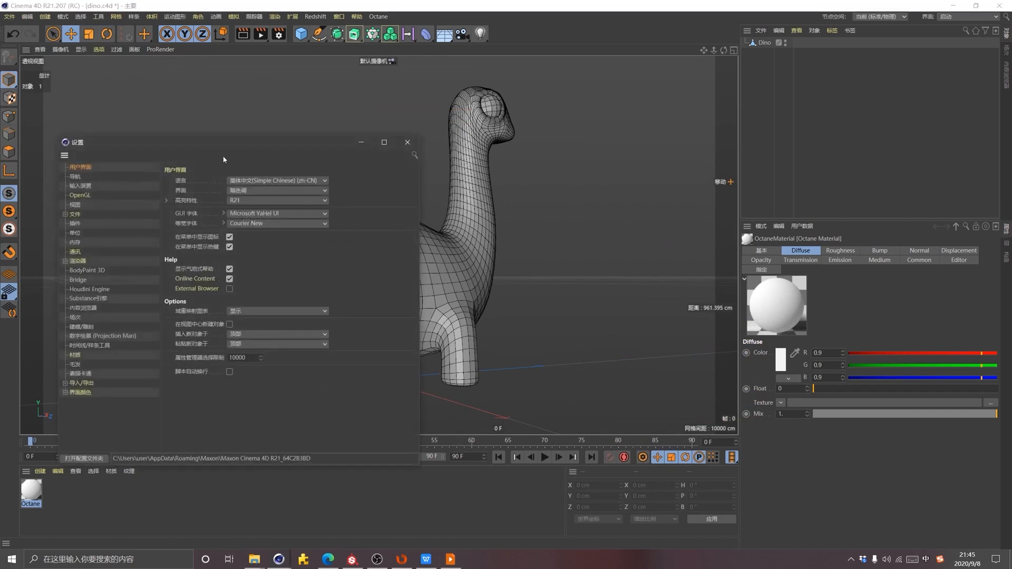
pyautogui.moveTo(247, 138); pyautogui.dragTo(435, 145)
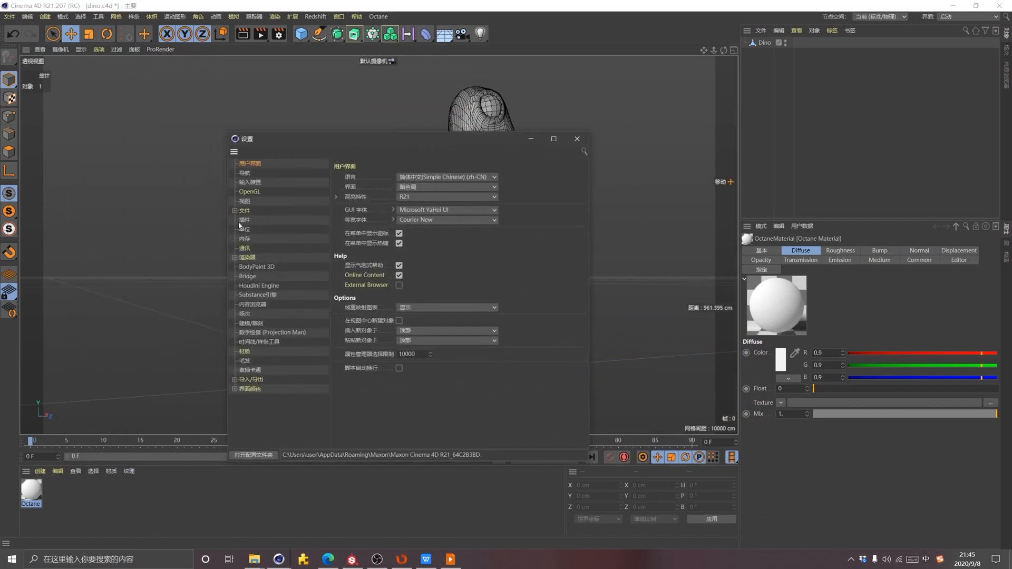
pyautogui.click(246, 202)
pyautogui.click(250, 189)
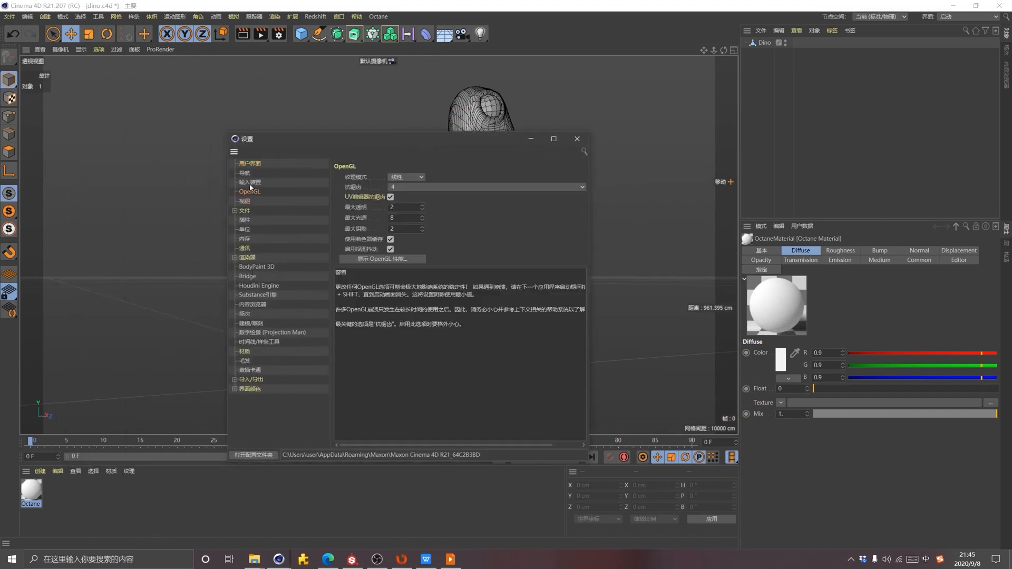
pyautogui.click(251, 184)
pyautogui.click(247, 174)
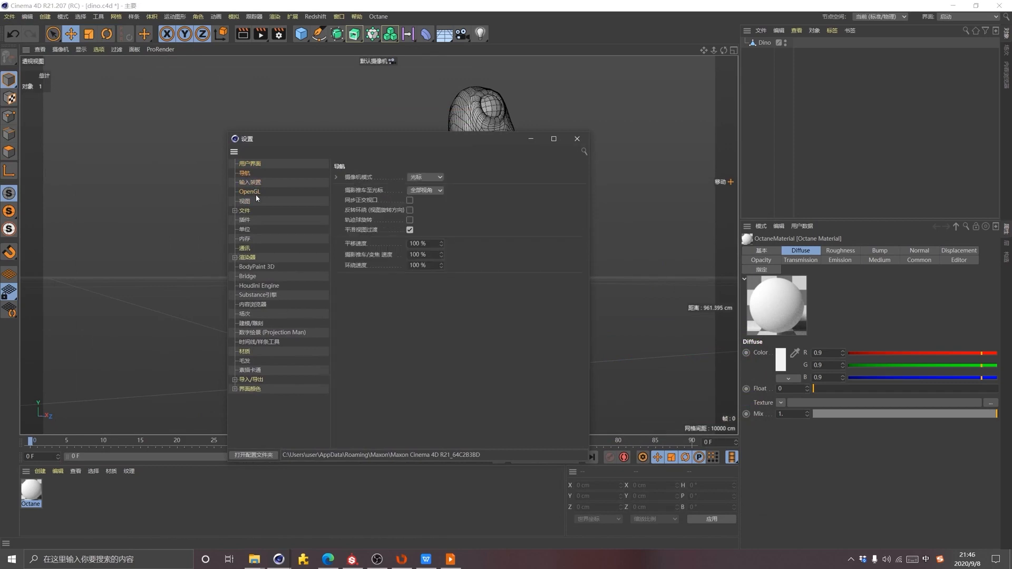
pyautogui.click(244, 210)
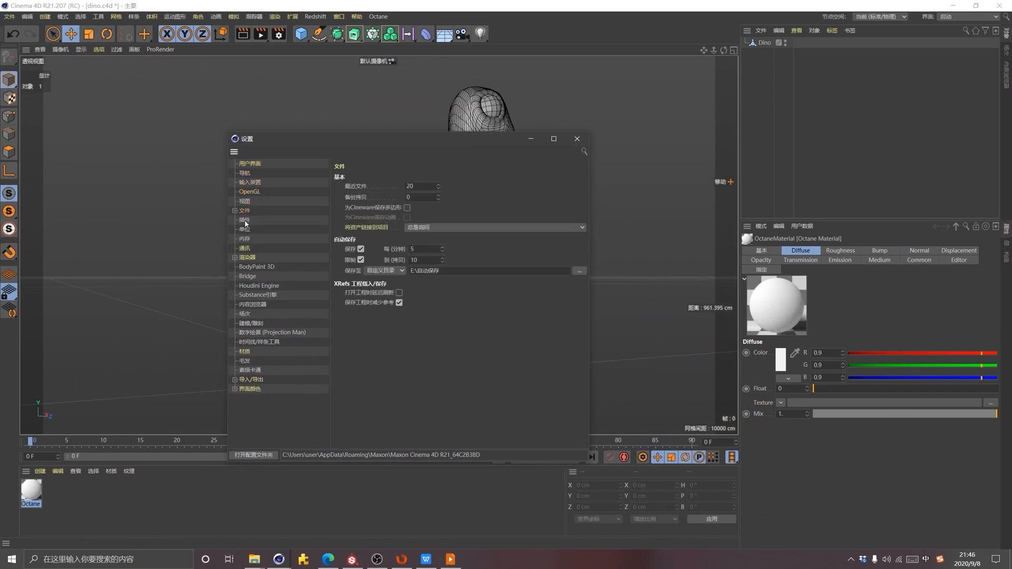
pyautogui.click(245, 220)
pyautogui.click(245, 230)
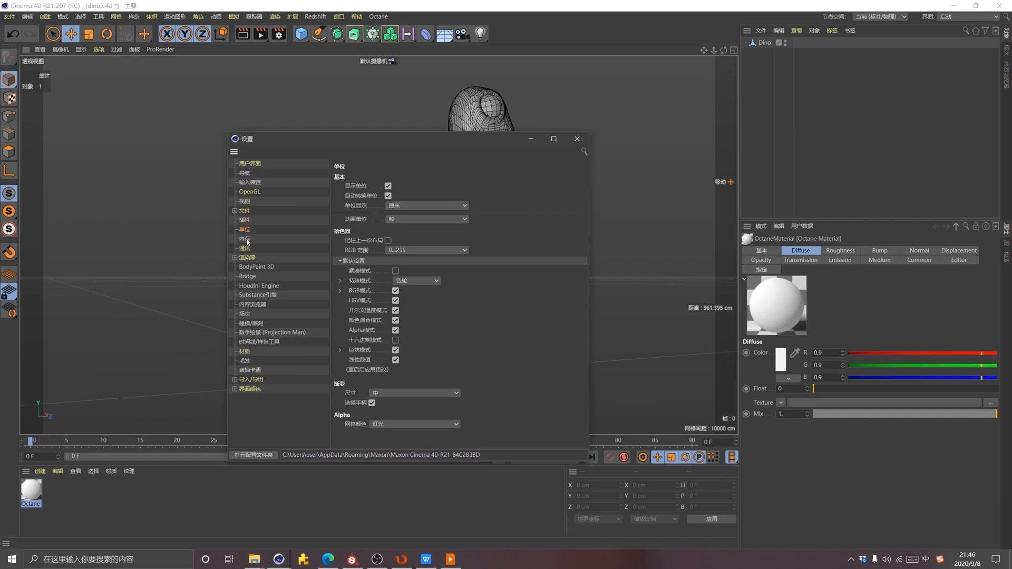
# Inspect the color chooser's default 特殊模式 options in the 单位 settings, and close the preferences
pyautogui.click(420, 281)
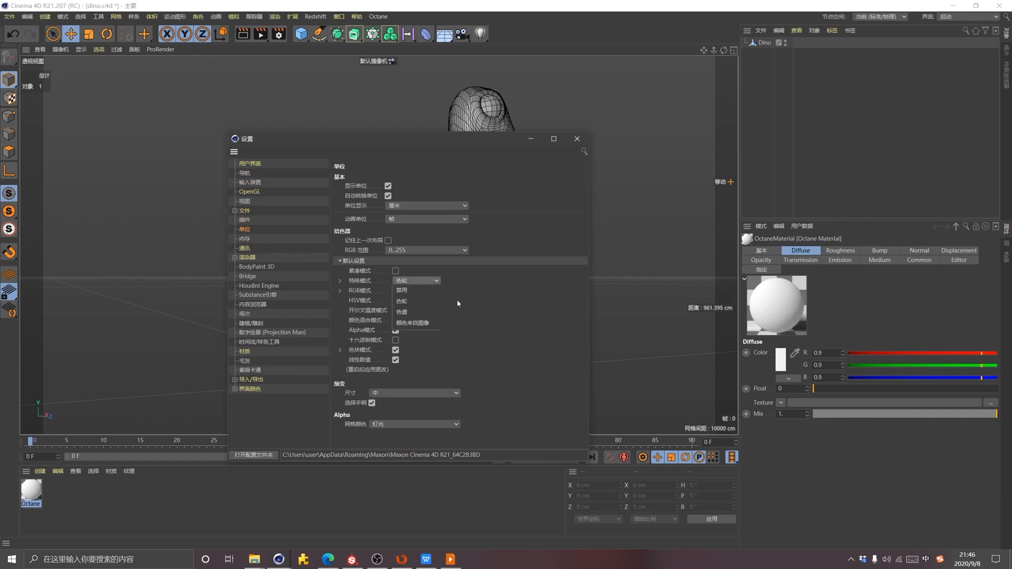
pyautogui.click(437, 291)
pyautogui.click(576, 139)
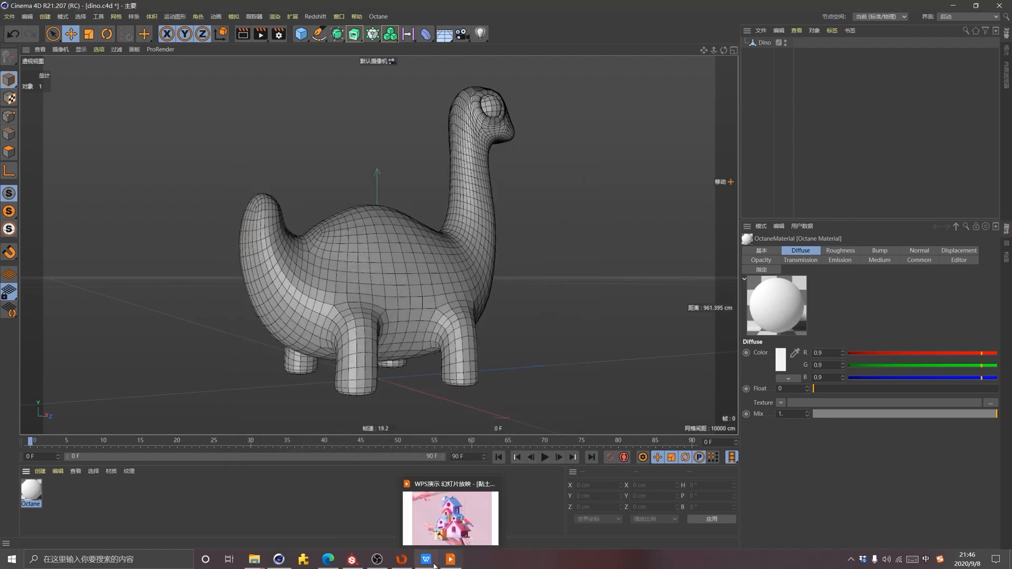
# Switch to the WPS presentation 黏土课程.pptx and bring up slide 28 with the isometric yellow-green block artwork
pyautogui.click(452, 560)
pyautogui.scroll(-3, 80, 415)
pyautogui.scroll(-10, 80, 414)
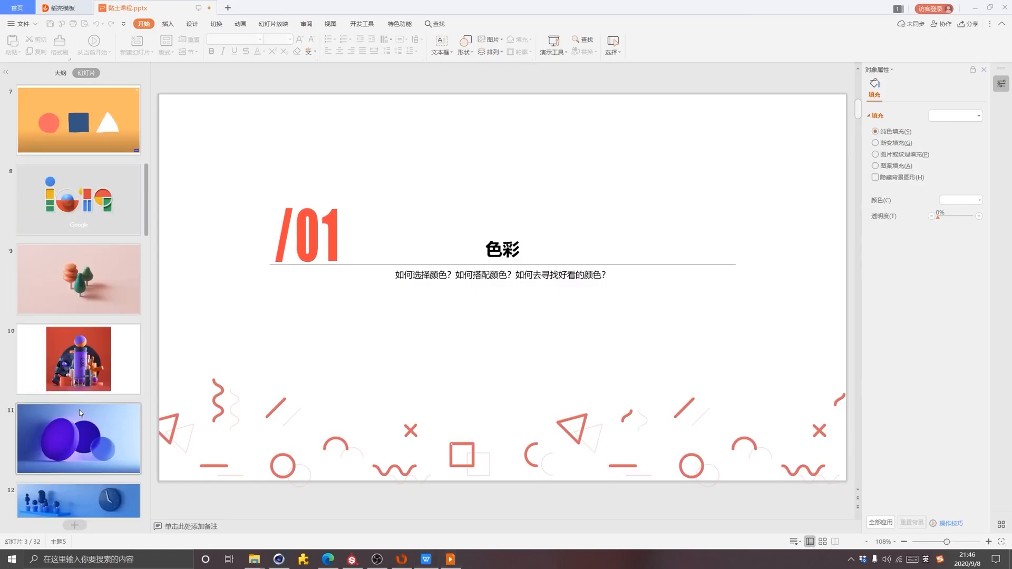
pyautogui.scroll(-5, 93, 416)
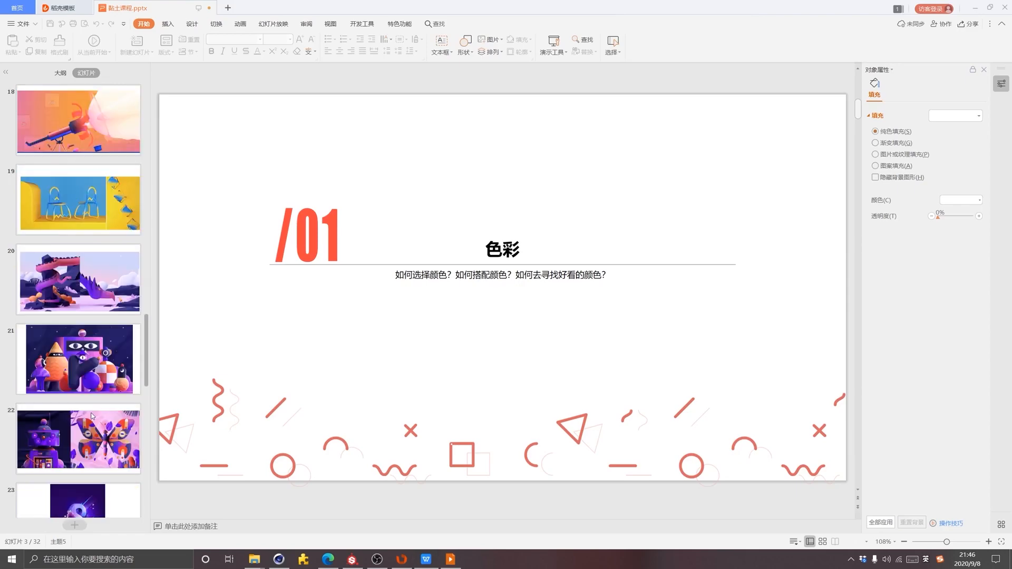
pyautogui.scroll(-2, 93, 416)
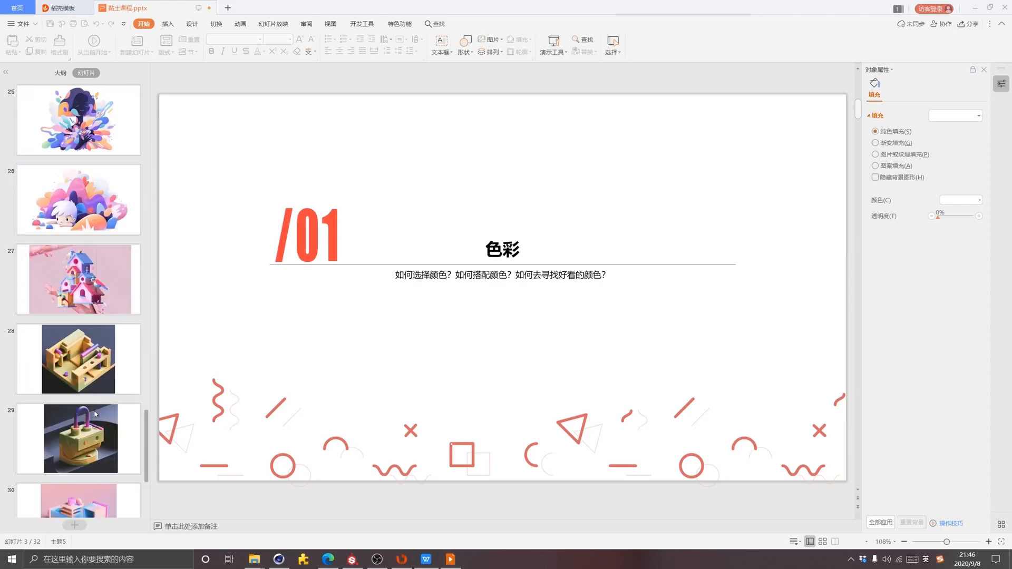
pyautogui.click(84, 364)
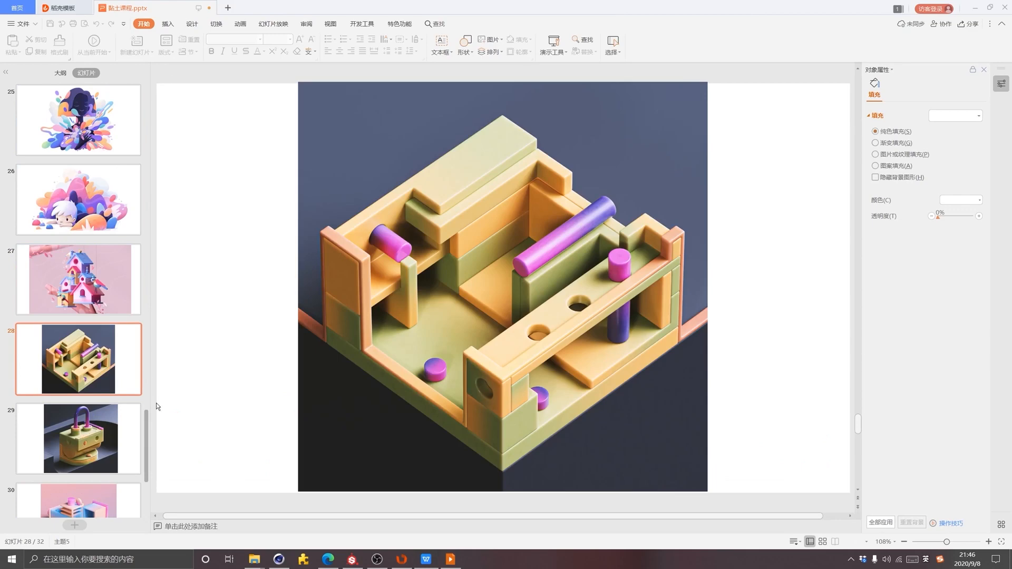
pyautogui.scroll(-2, 102, 412)
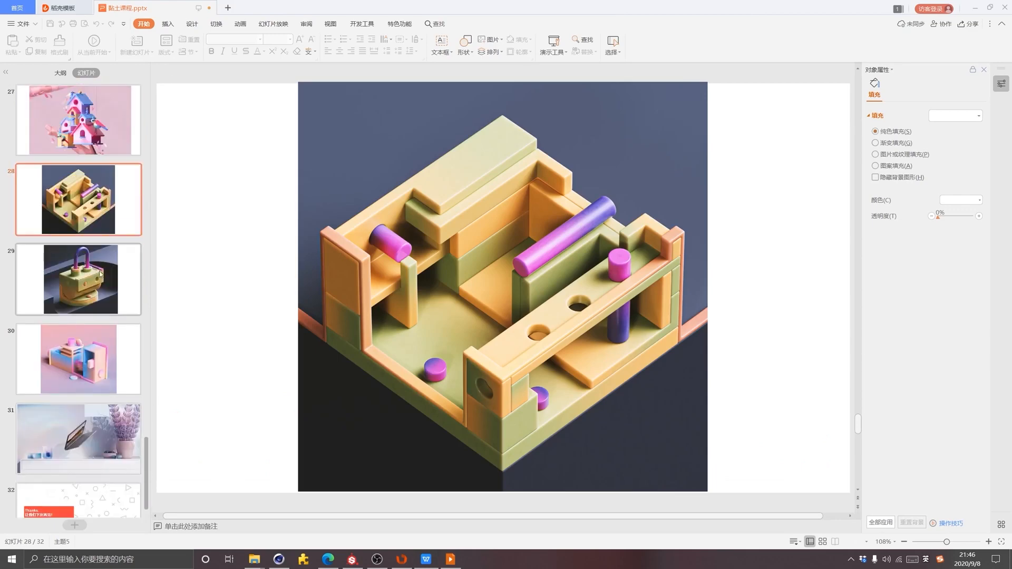
pyautogui.scroll(1, 100, 273)
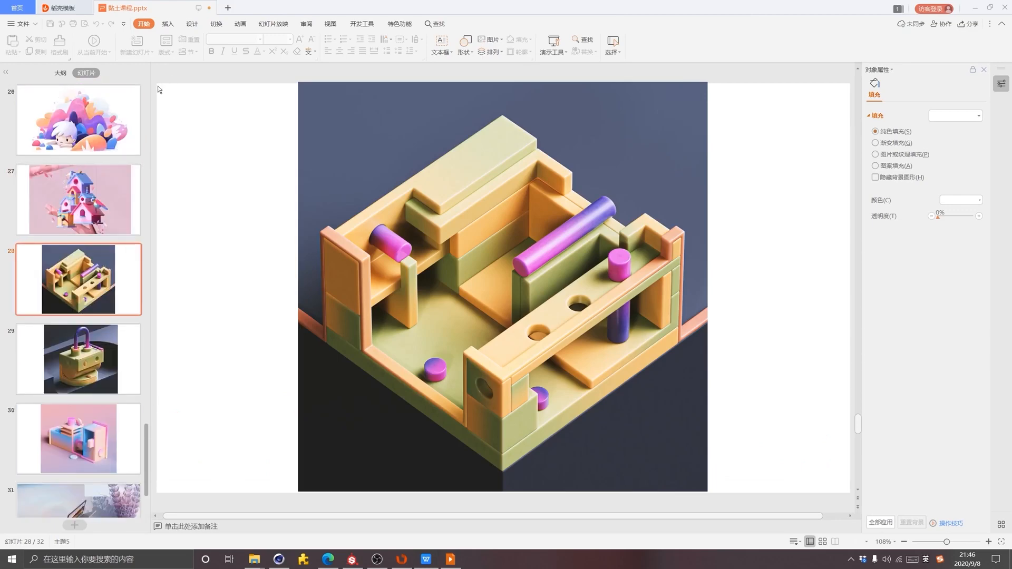
# Return to the running slide show and present the artwork on slides 28 through 30
pyautogui.click(451, 560)
pyautogui.scroll(-1, 403, 358)
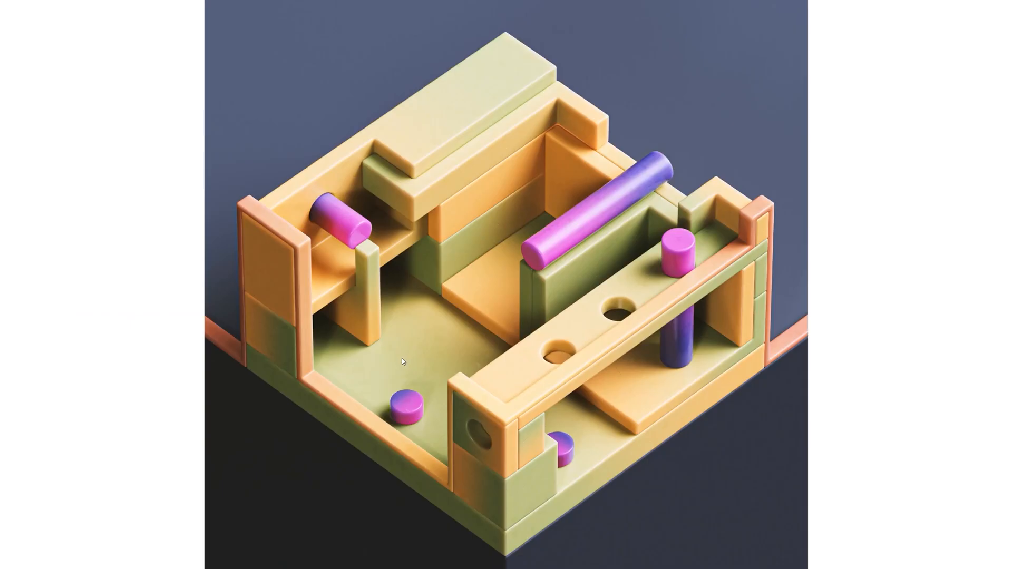
pyautogui.scroll(-1, 403, 360)
pyautogui.scroll(1, 402, 360)
pyautogui.click(517, 361)
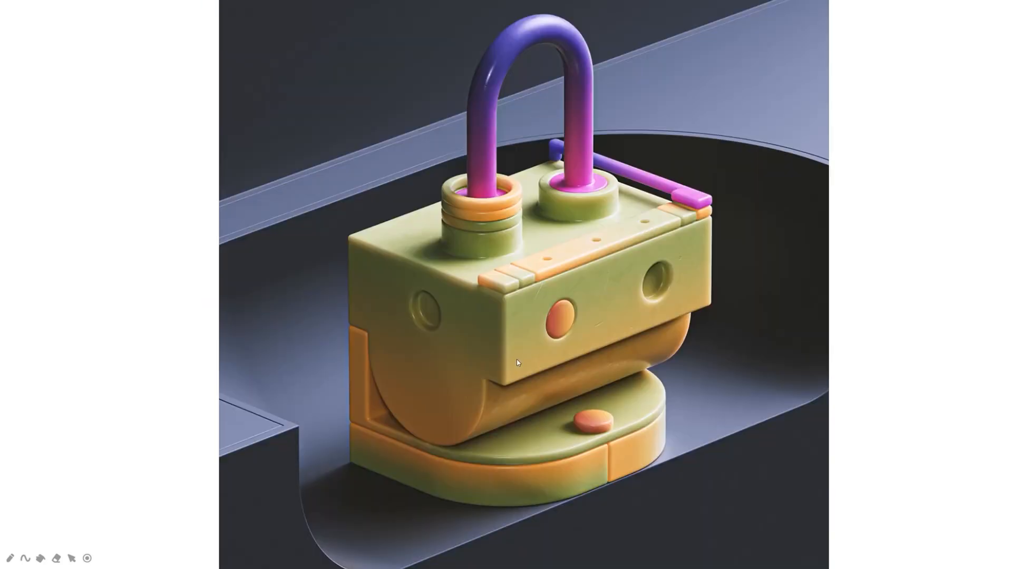
pyautogui.click(552, 241)
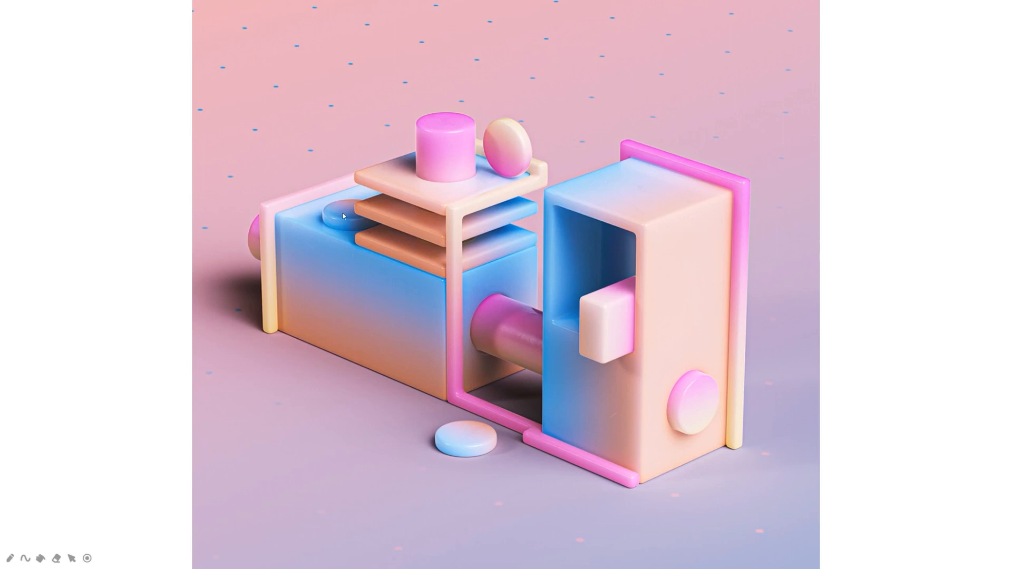
# Revisit the isometric block slide, compare it with the pink and blue artwork, and exit the slide show
pyautogui.press('Right')
pyautogui.press('Right')
pyautogui.press('Right')
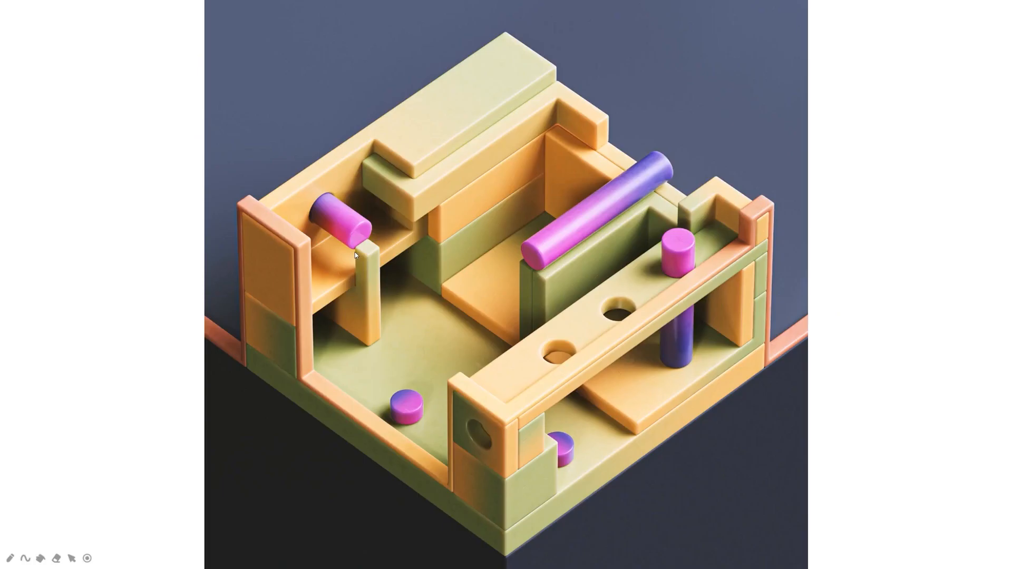
pyautogui.press('Right')
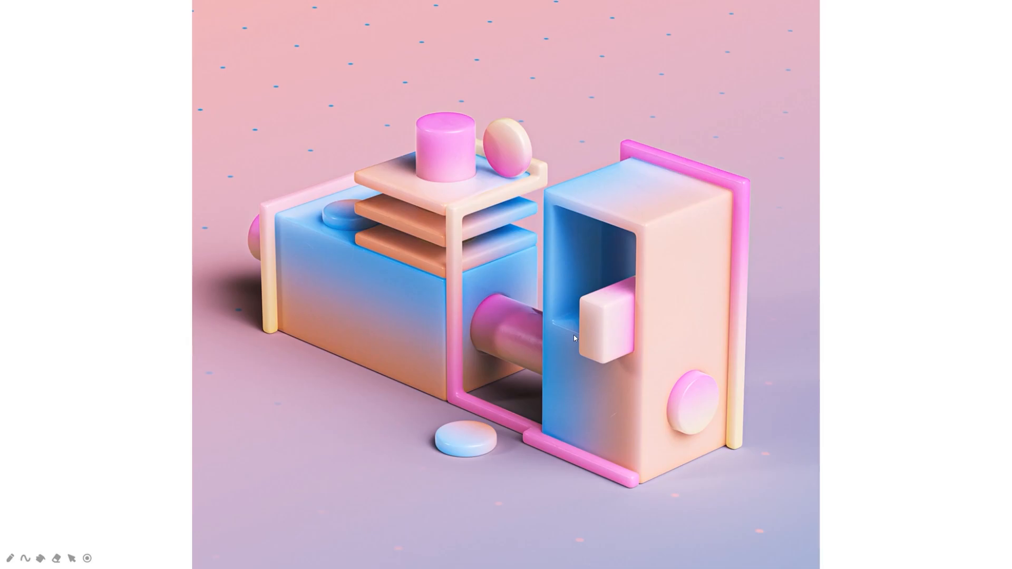
pyautogui.press('Escape')
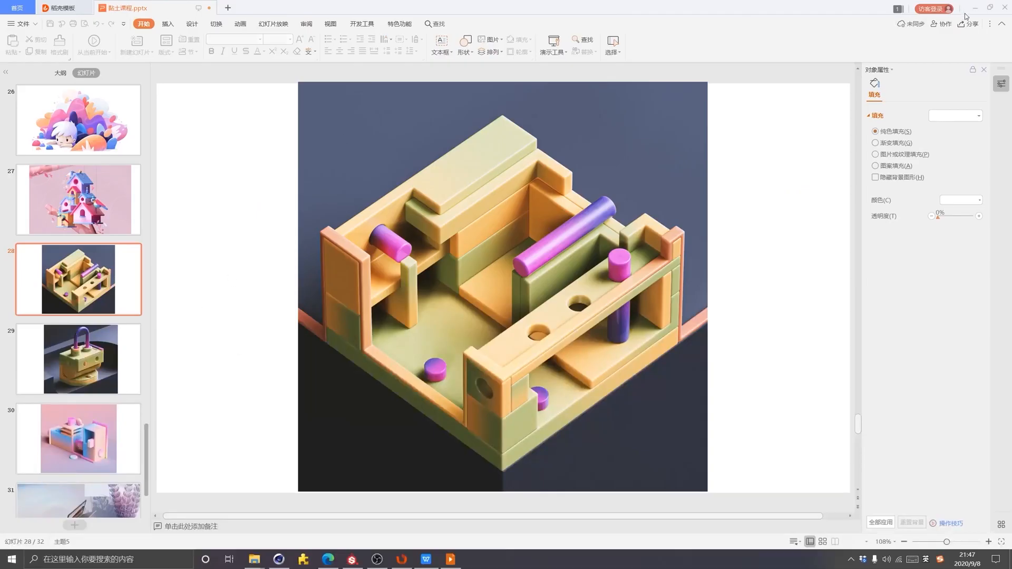
# Switch to the browser's Coolors explore page of trending palettes and filter the palettes by Blue
pyautogui.click(327, 560)
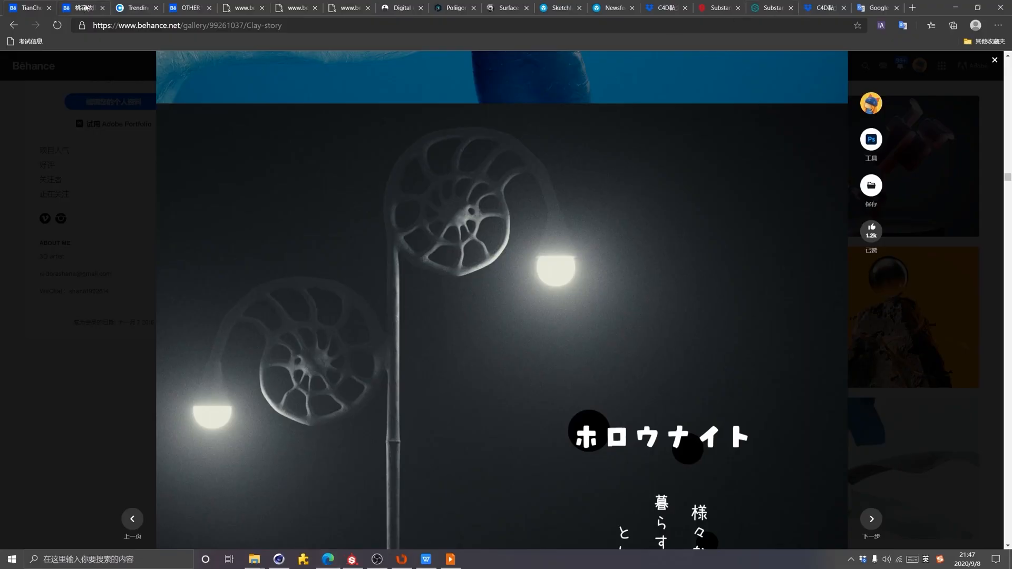
pyautogui.click(133, 3)
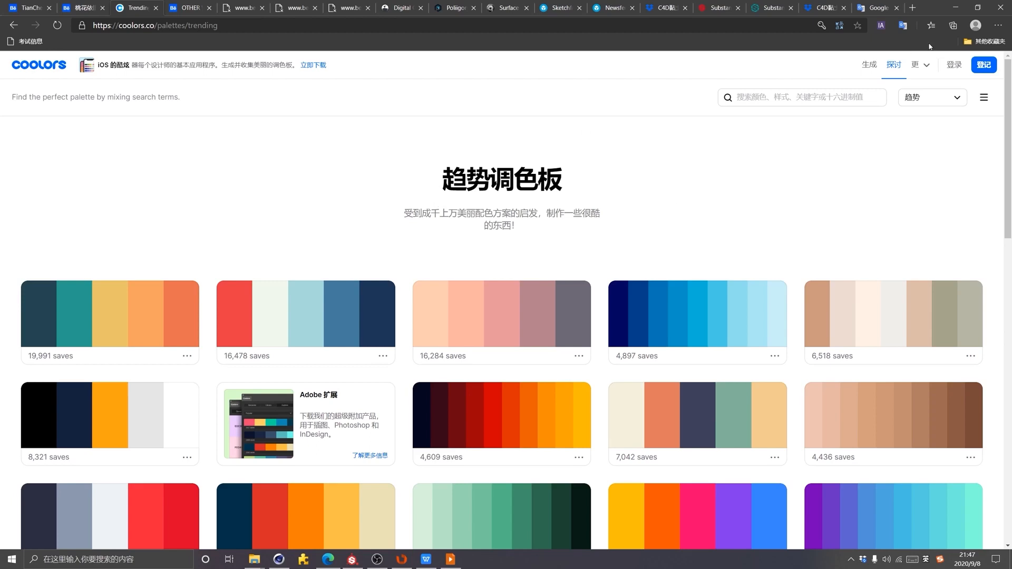
pyautogui.click(892, 68)
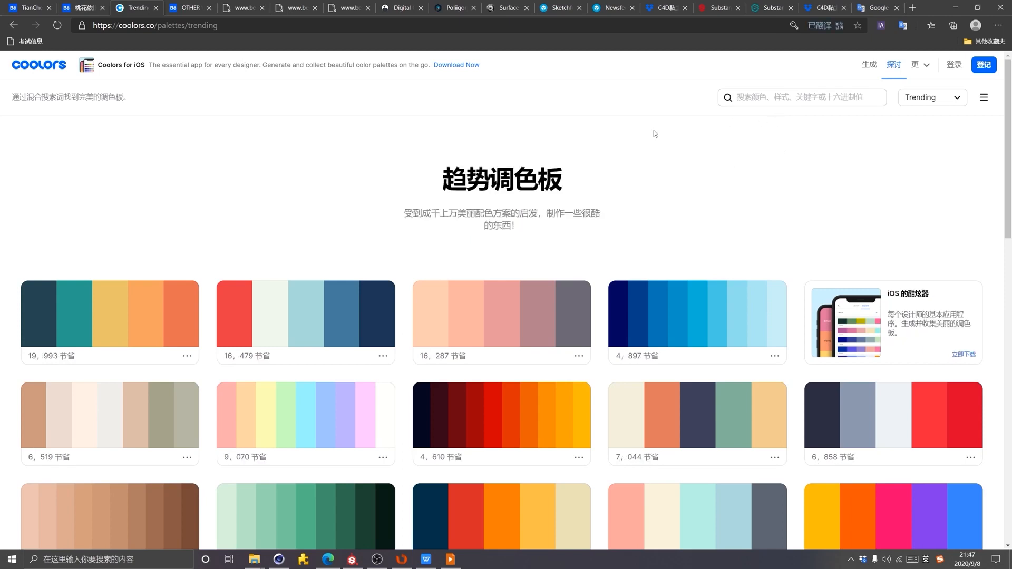
pyautogui.click(794, 99)
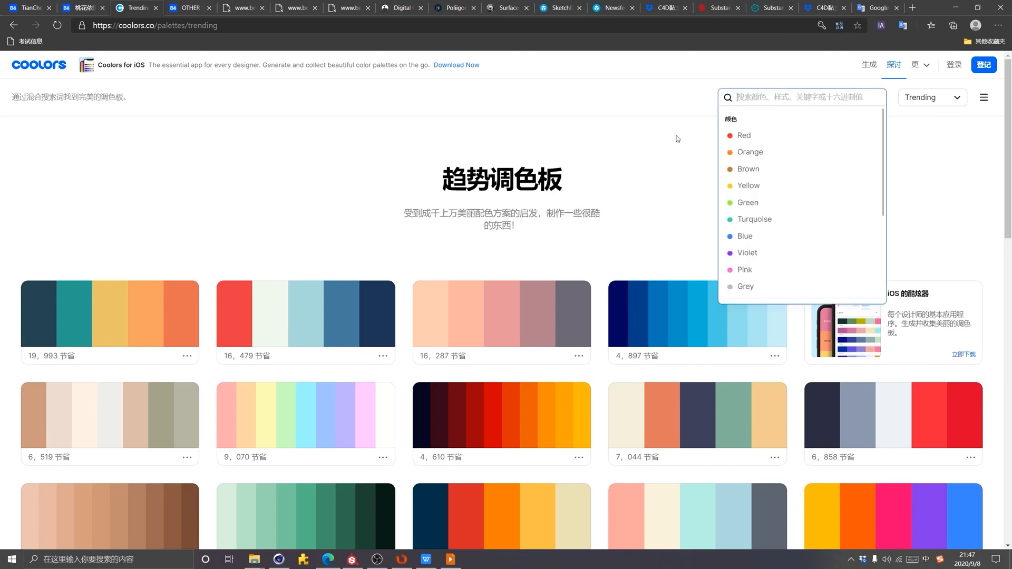
pyautogui.click(768, 236)
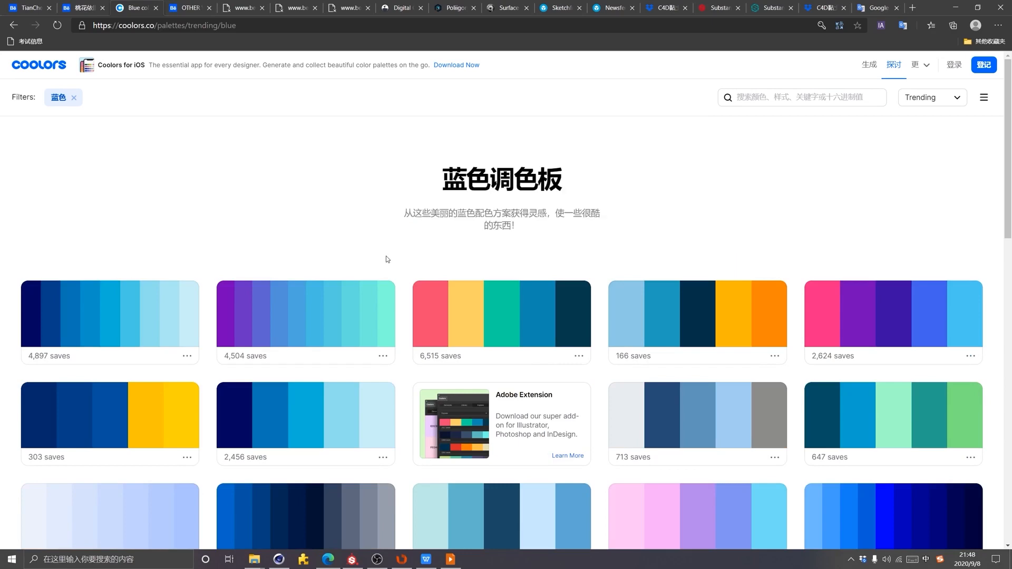
# Browse the blue trending palettes on Coolors, examining their color combinations and individual swatches
pyautogui.scroll(-15, 398, 285)
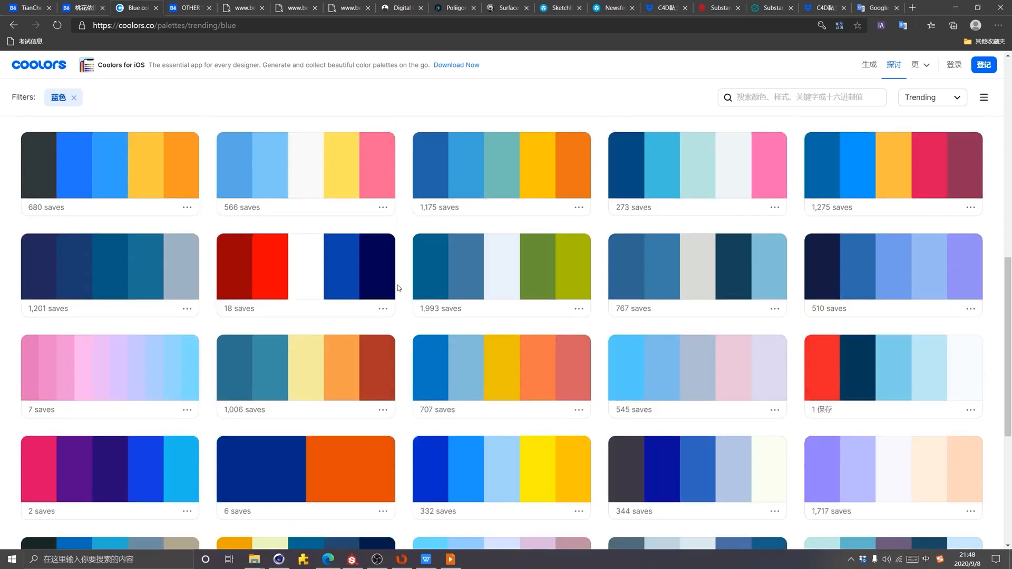
pyautogui.scroll(10, 393, 364)
pyautogui.scroll(7, 393, 364)
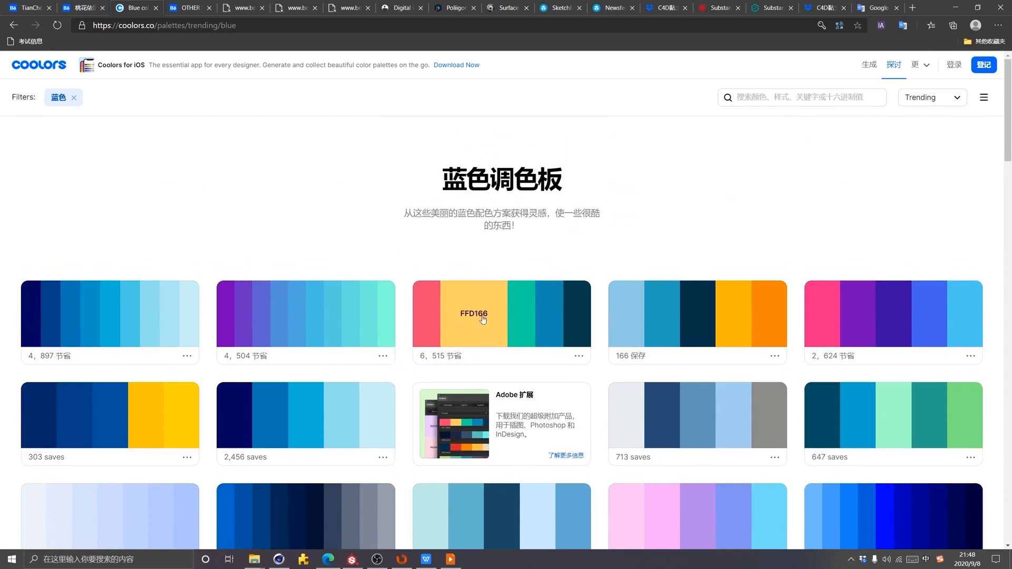
pyautogui.scroll(-3, 508, 256)
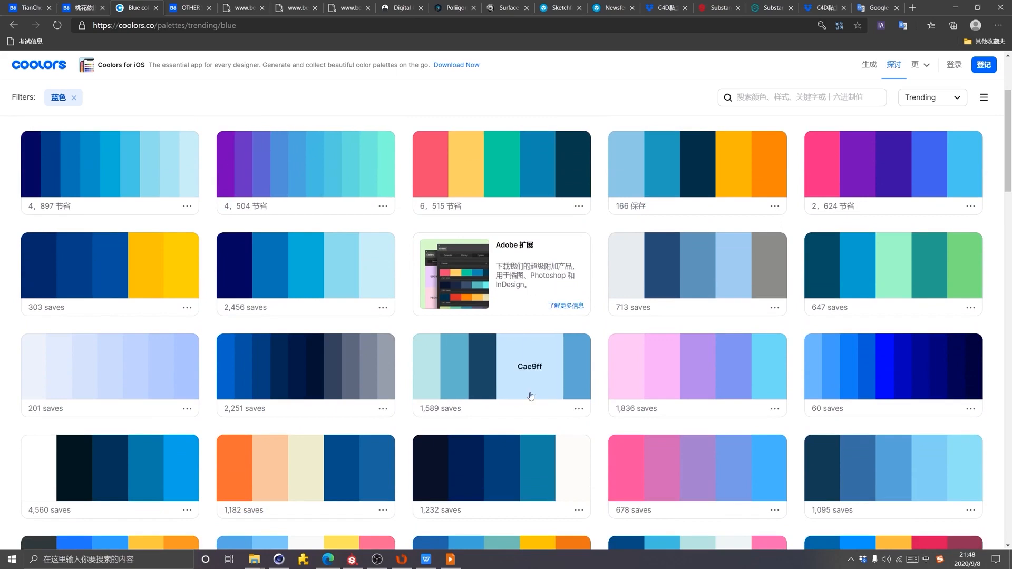
pyautogui.scroll(-3, 738, 359)
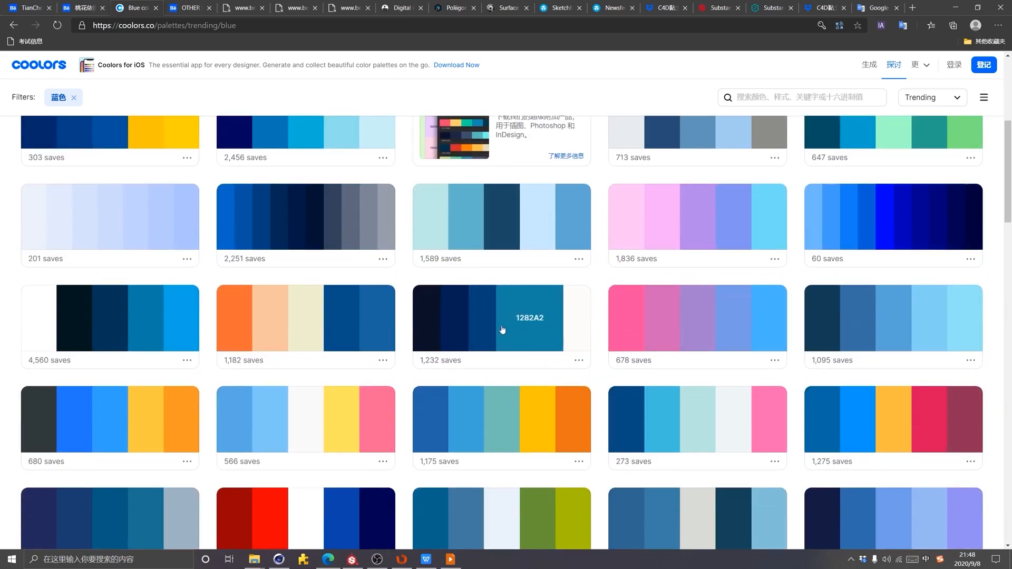
pyautogui.scroll(3, 407, 380)
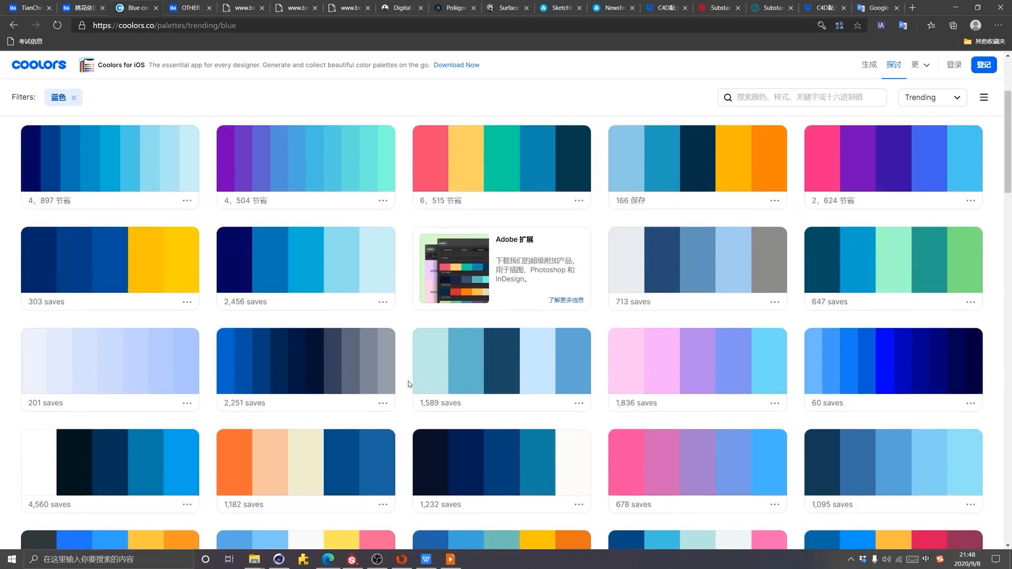
pyautogui.scroll(-3, 404, 375)
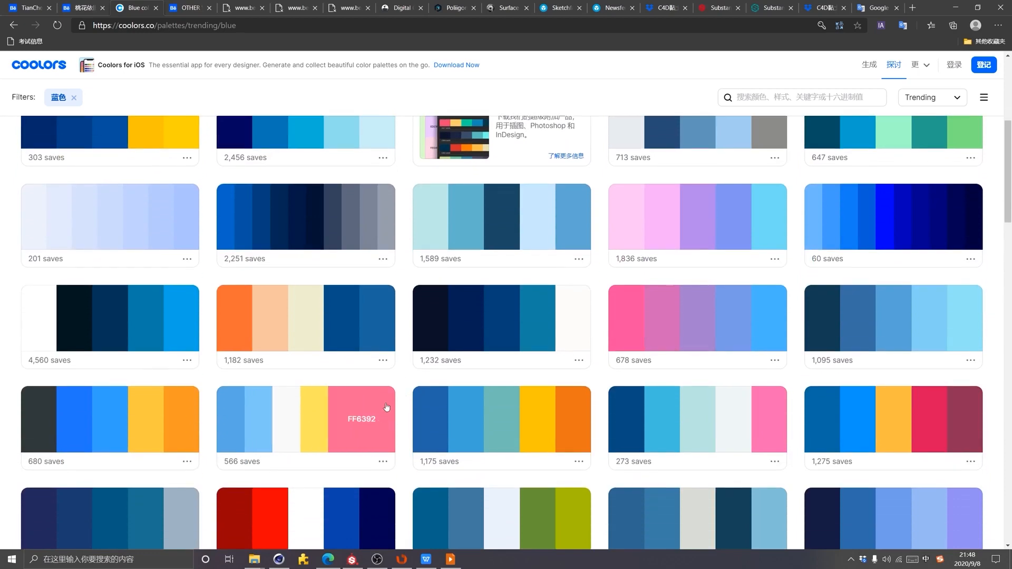
pyautogui.scroll(-4, 370, 418)
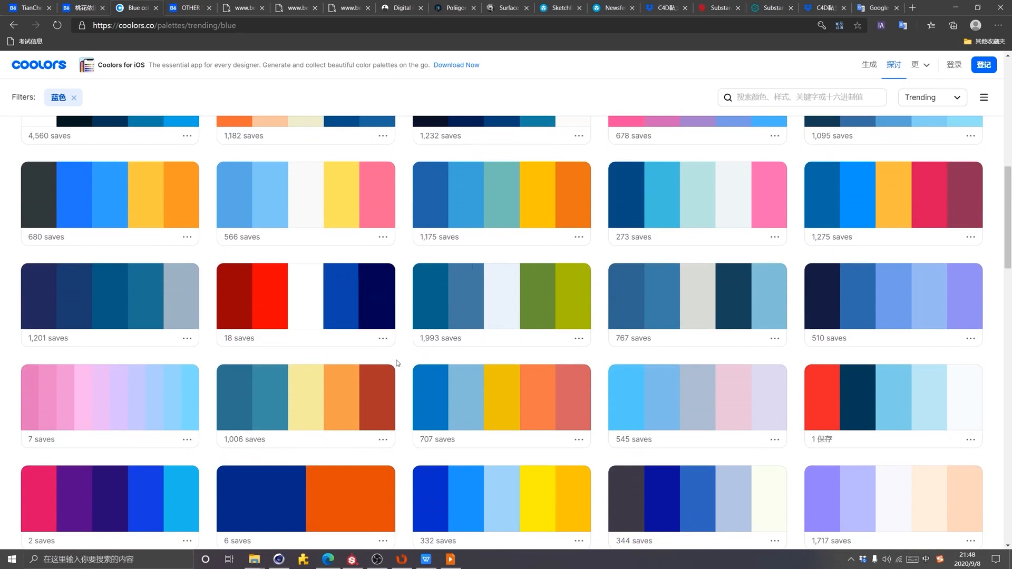
pyautogui.scroll(-3, 400, 385)
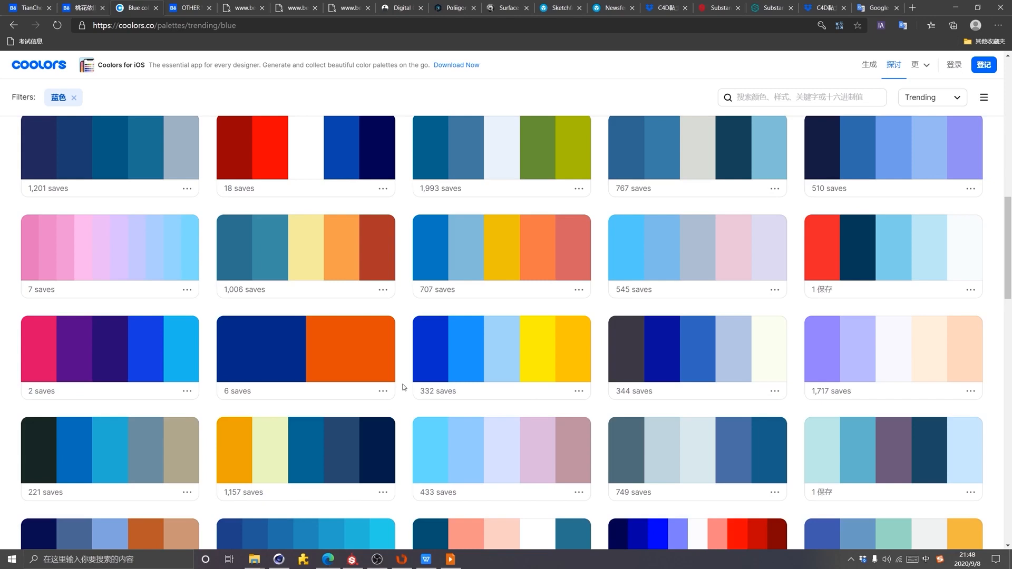
# Switch to Cinema 4D and open the color picker for the Octane material's diffuse color
pyautogui.hotkey('alt', 'Tab')
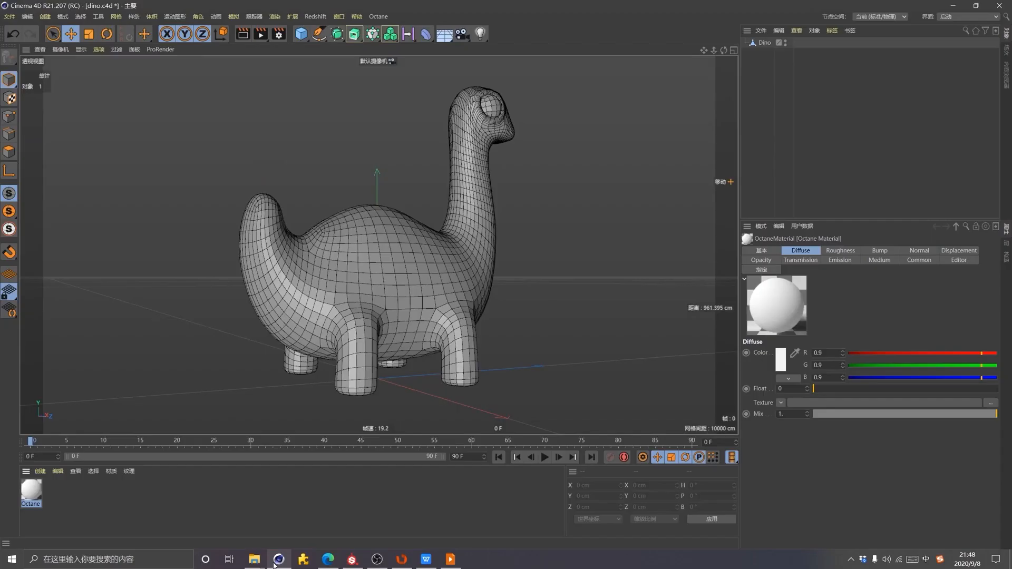
pyautogui.doubleClick(31, 491)
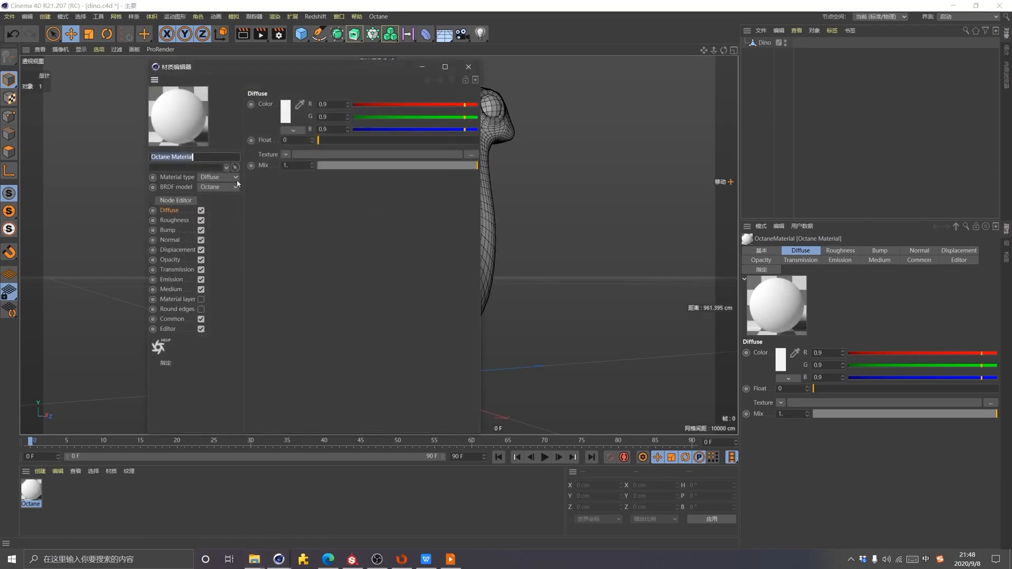
pyautogui.click(282, 122)
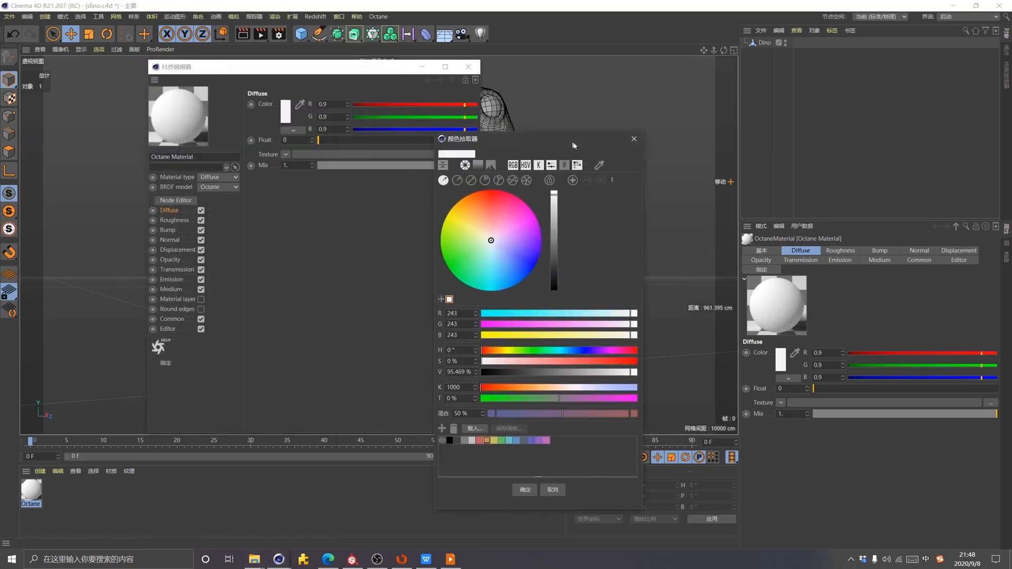
# Pick a light blue on the color wheel, apply the complementary harmony, and explore its paired blue and orange-yellow colors
pyautogui.moveTo(516, 253)
pyautogui.mouseDown()
pyautogui.moveTo(543, 274)
pyautogui.moveTo(507, 258)
pyautogui.mouseUp()
pyautogui.click(474, 181)
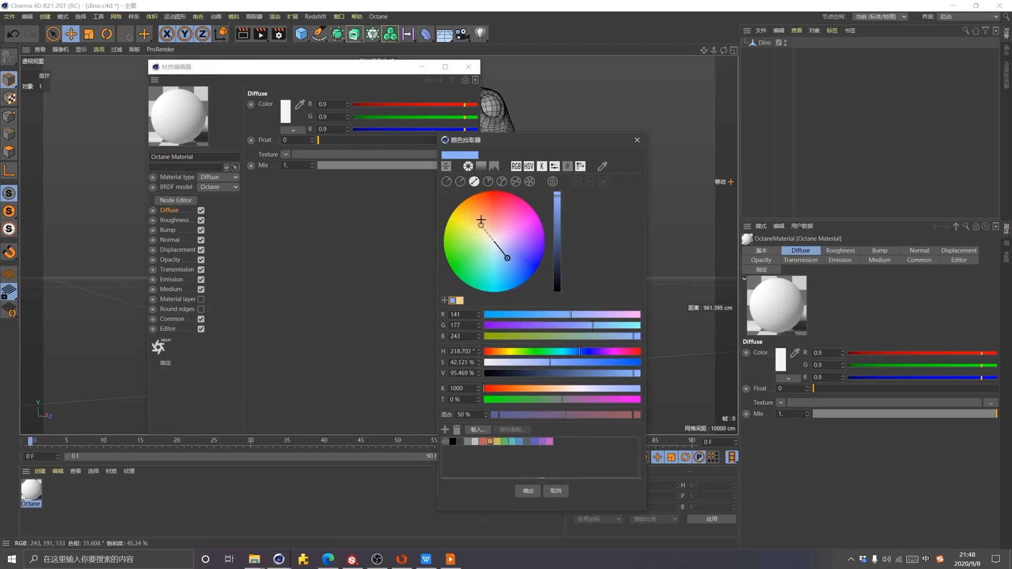
pyautogui.moveTo(480, 225); pyautogui.dragTo(478, 222)
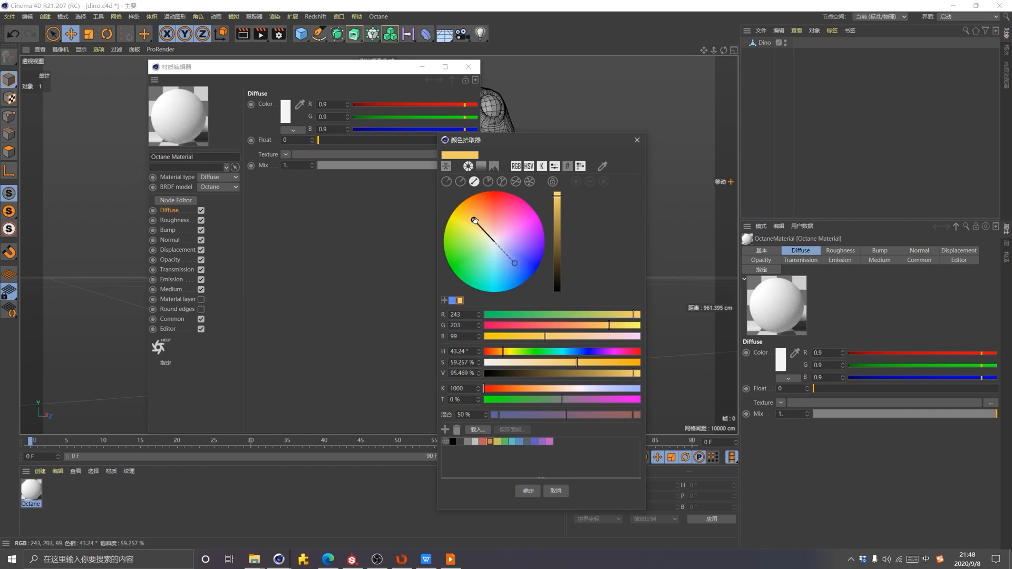
pyautogui.click(515, 263)
pyautogui.click(474, 220)
# Switch the color wheel to the split complementary harmony and rotate its handles to explore three-color combinations
pyautogui.click(488, 182)
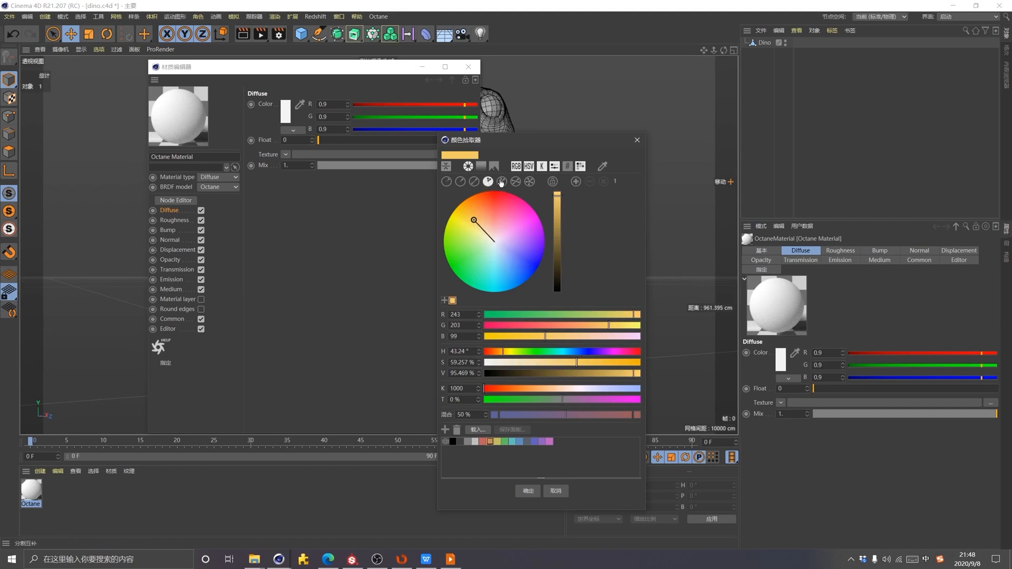
pyautogui.click(502, 182)
pyautogui.moveTo(522, 251); pyautogui.dragTo(509, 274)
pyautogui.click(497, 206)
pyautogui.click(465, 221)
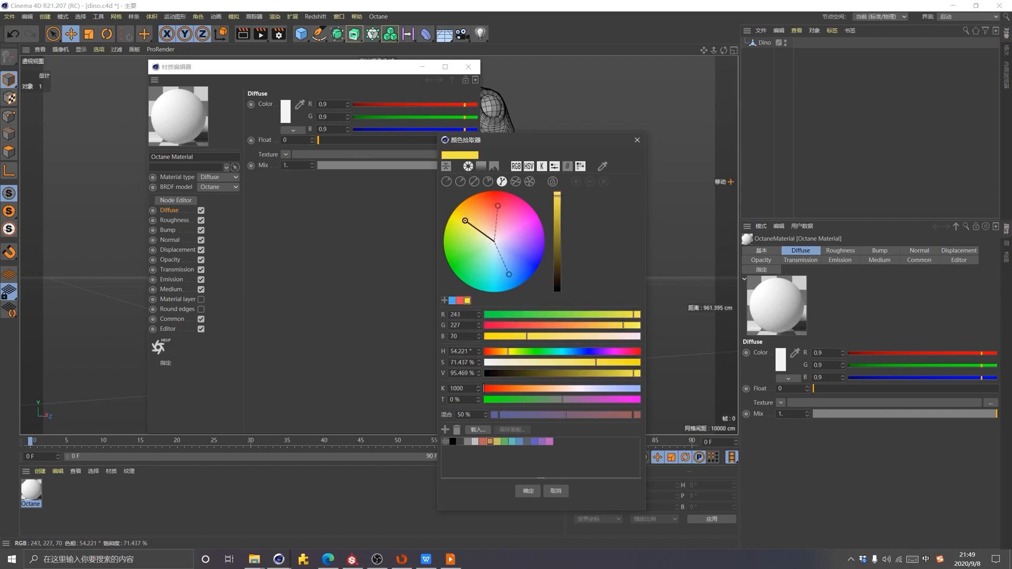
pyautogui.click(498, 206)
pyautogui.moveTo(507, 273); pyautogui.dragTo(528, 260)
pyautogui.click(455, 242)
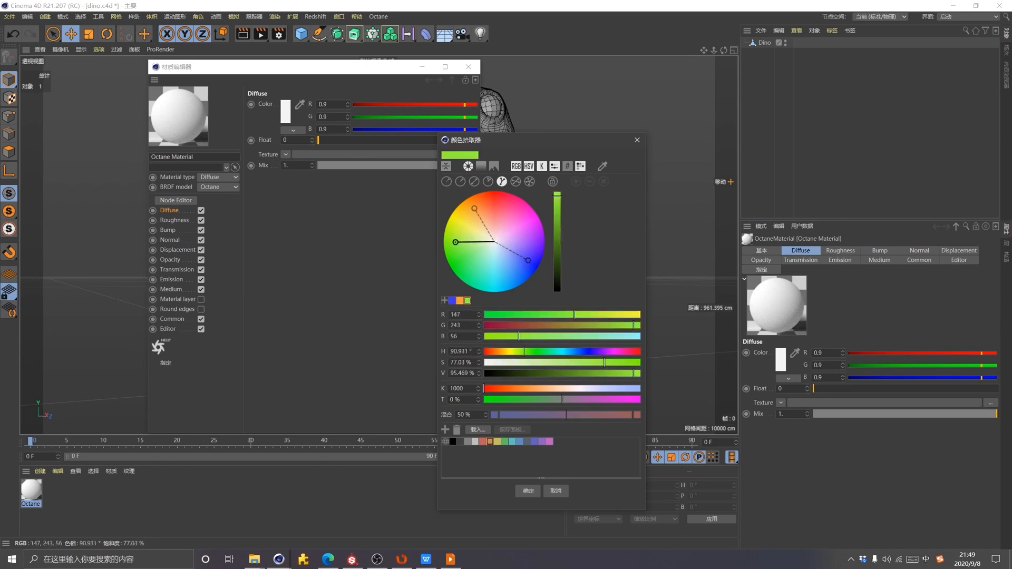
pyautogui.moveTo(456, 242); pyautogui.dragTo(473, 214)
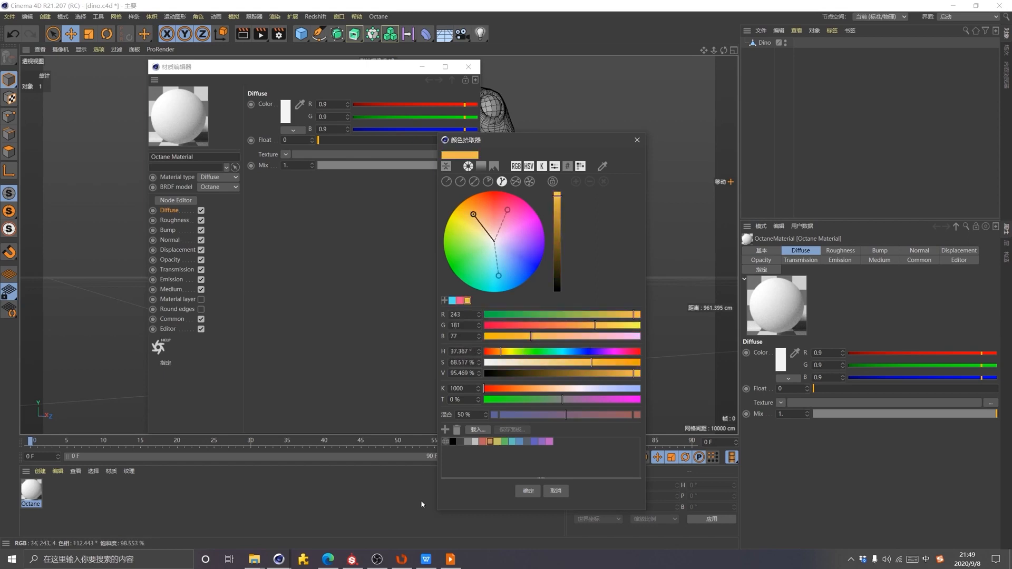
# Switch back to the browser and look through the blue trending palettes on Coolors
pyautogui.click(328, 559)
pyautogui.scroll(3, 546, 272)
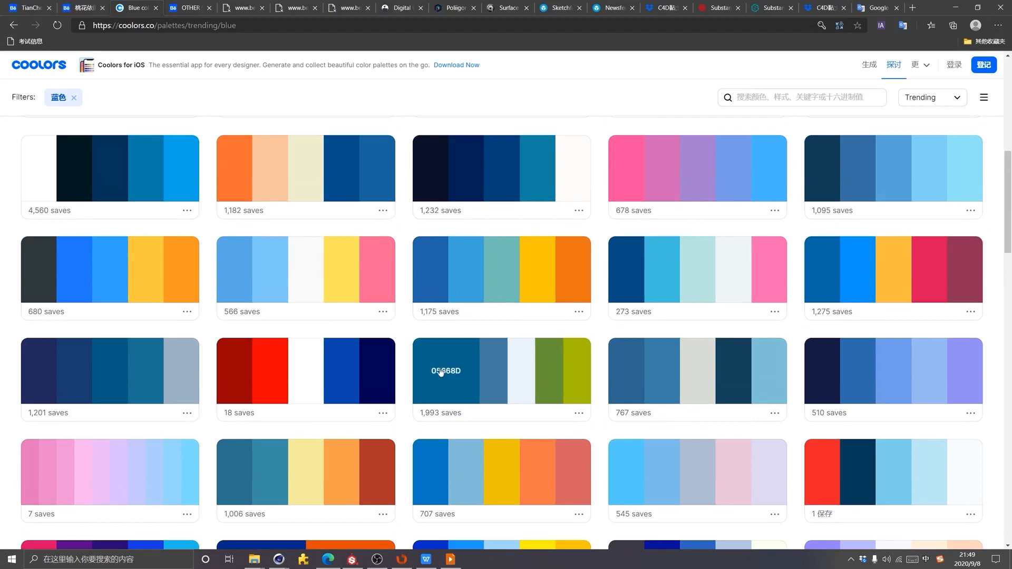
pyautogui.scroll(-4, 452, 373)
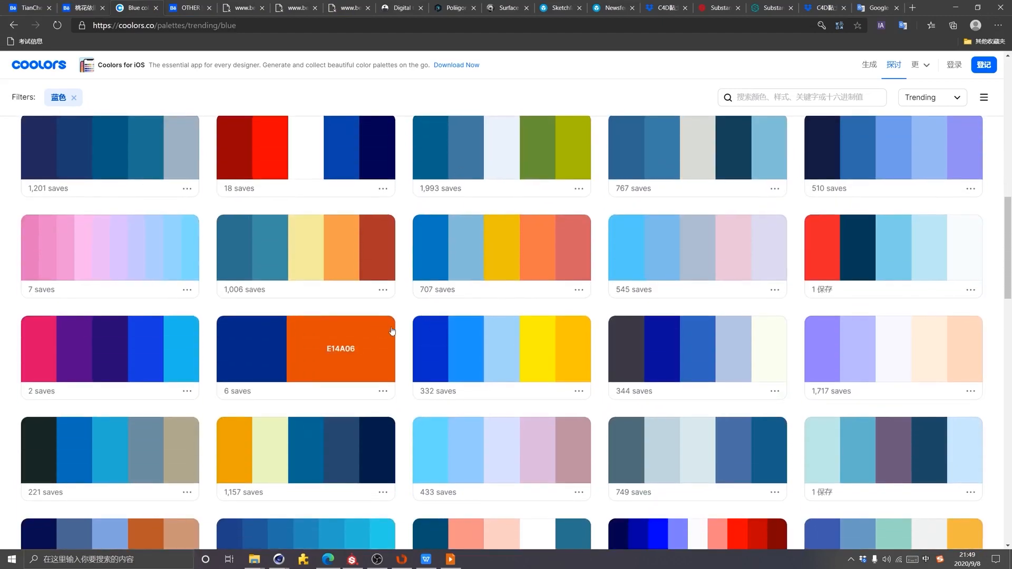
pyautogui.scroll(-1, 400, 343)
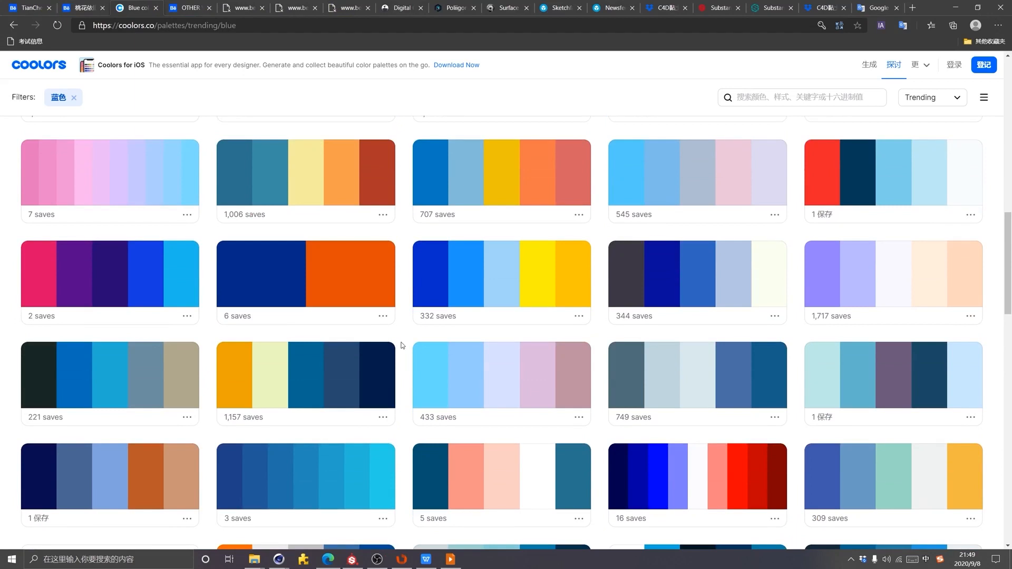
pyautogui.scroll(10, 403, 342)
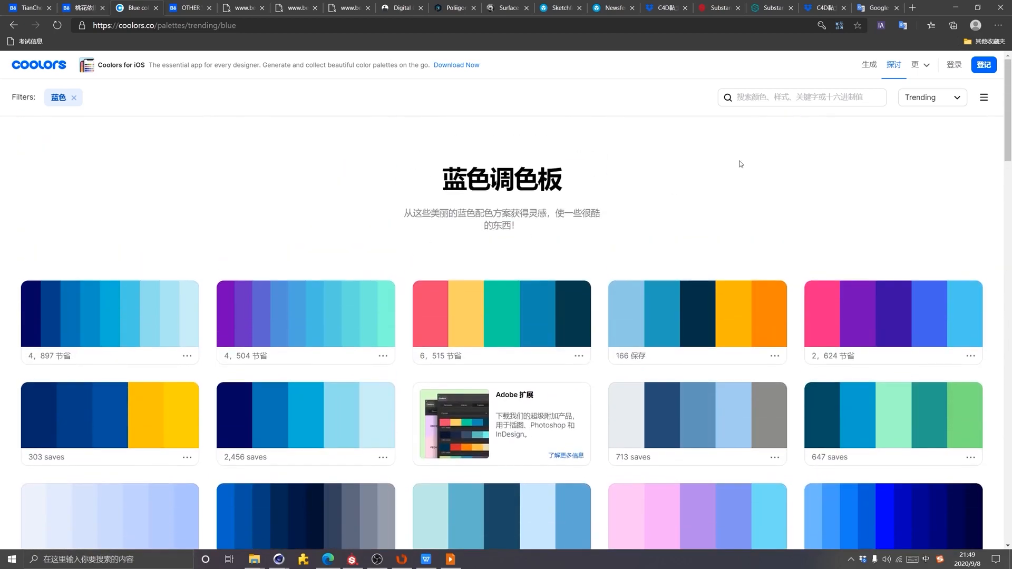
pyautogui.scroll(-4, 740, 164)
pyautogui.scroll(3, 750, 154)
# Open the Coolors palette generator and generate random five-color palettes until one with the crimson 990033 is shown
pyautogui.click(873, 67)
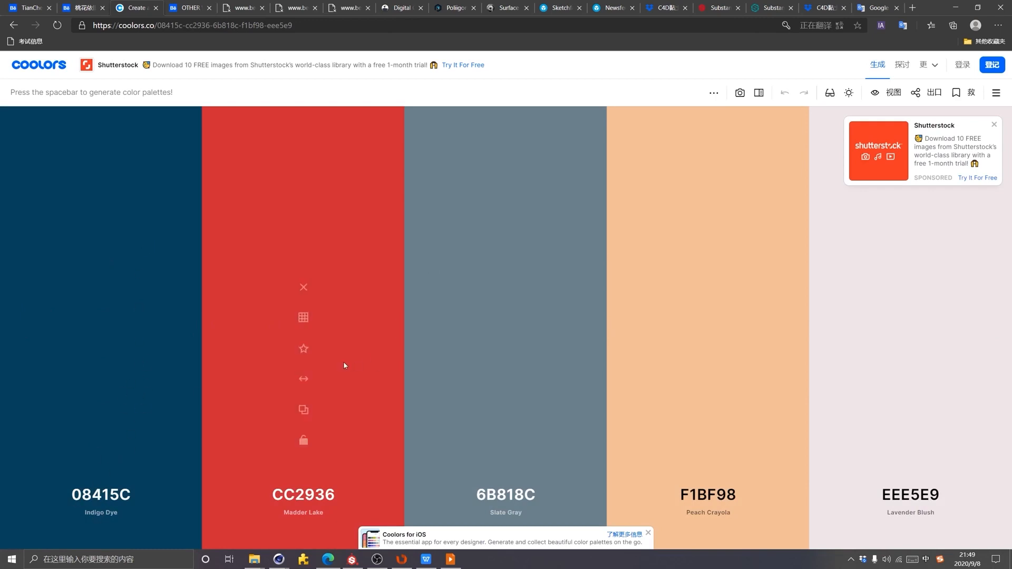
pyautogui.press('space')
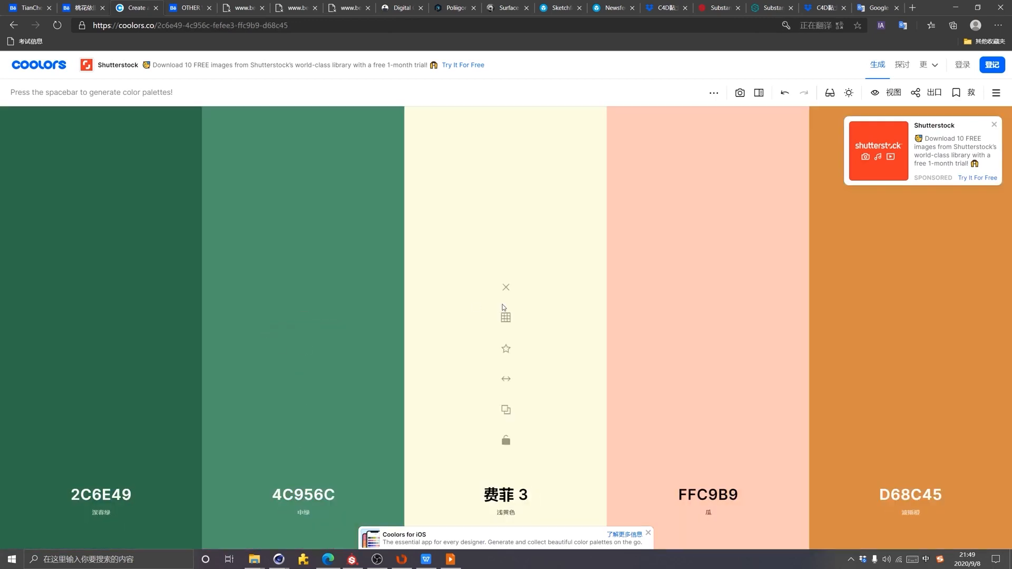
pyautogui.press('space')
pyautogui.press('space')
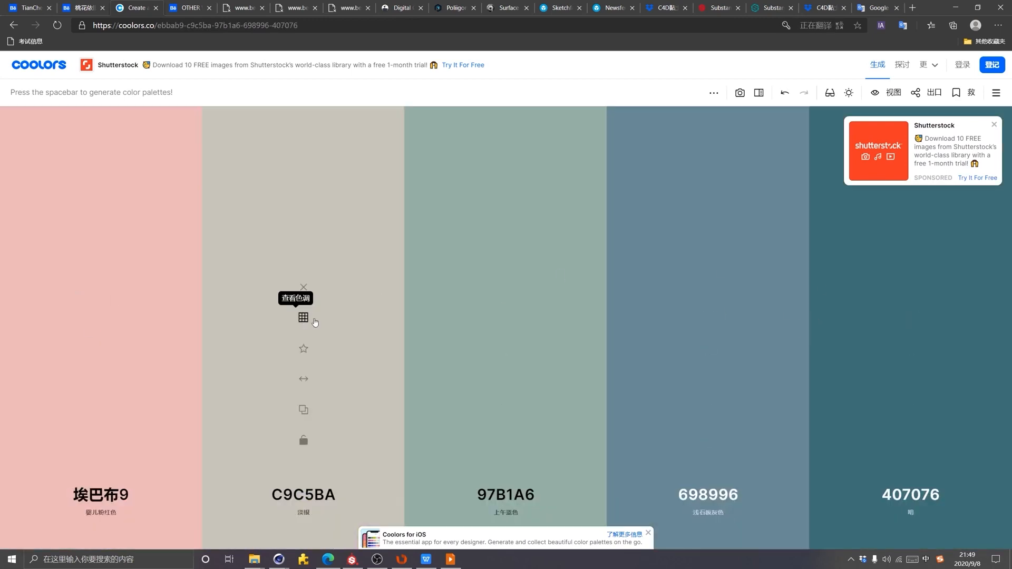
pyautogui.press('space')
pyautogui.press('space')
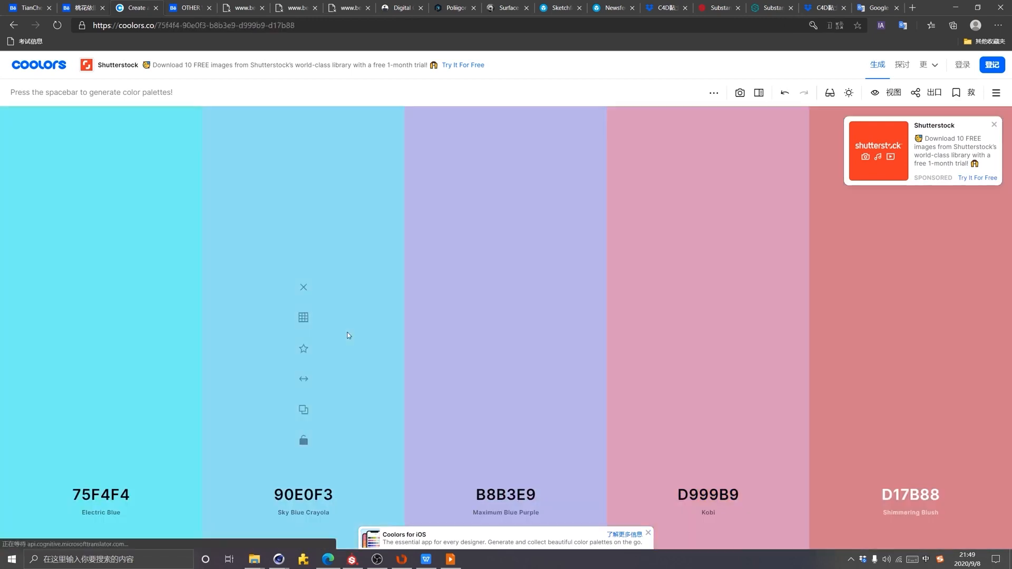
pyautogui.press('space')
pyautogui.press('space')
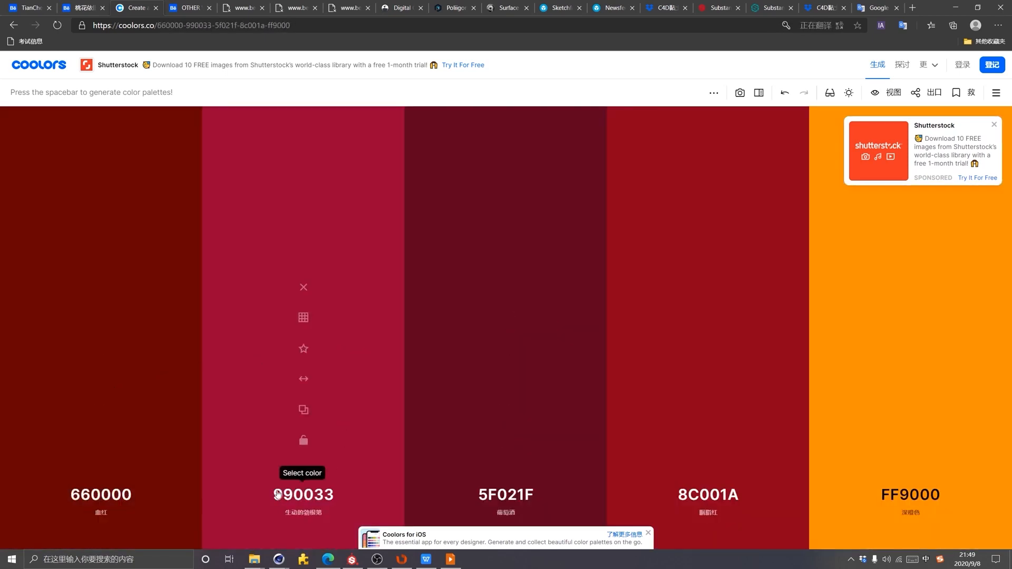
# Lock color 990033 and regenerate the palette several times, and also lock 4B88A2 before generating the three remaining colors
pyautogui.click(304, 440)
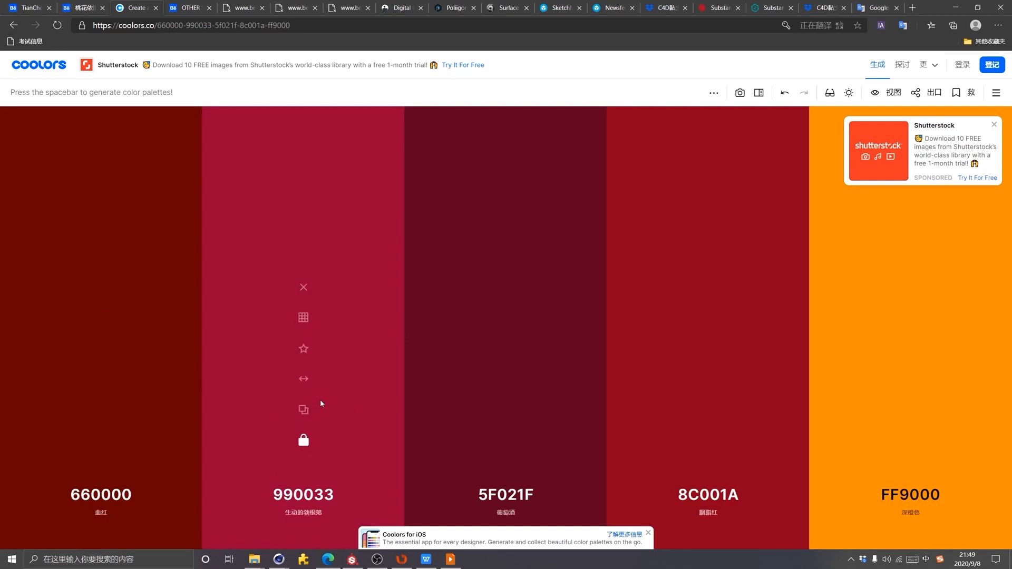
pyautogui.press('space')
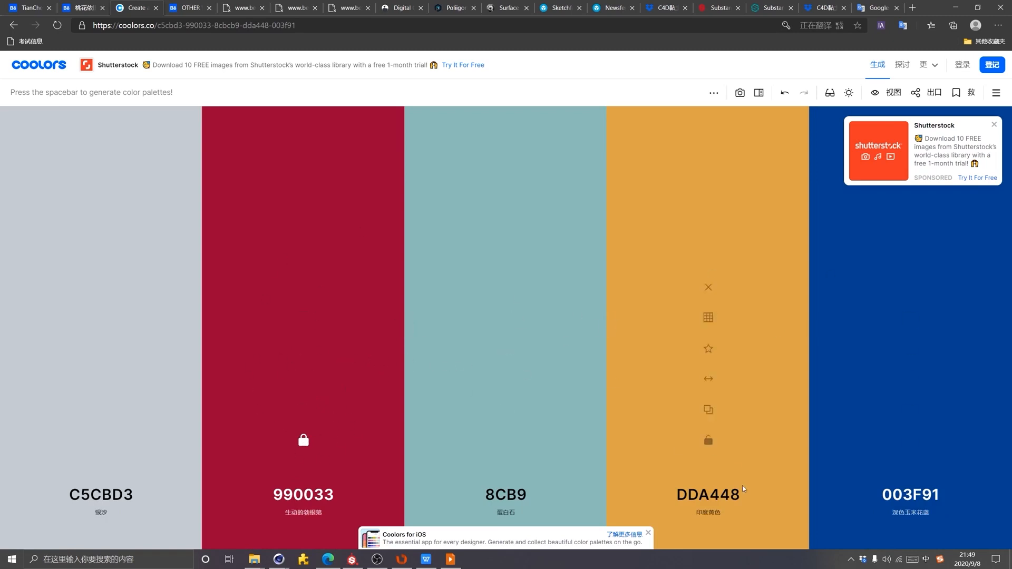
pyautogui.press('space')
pyautogui.press('space')
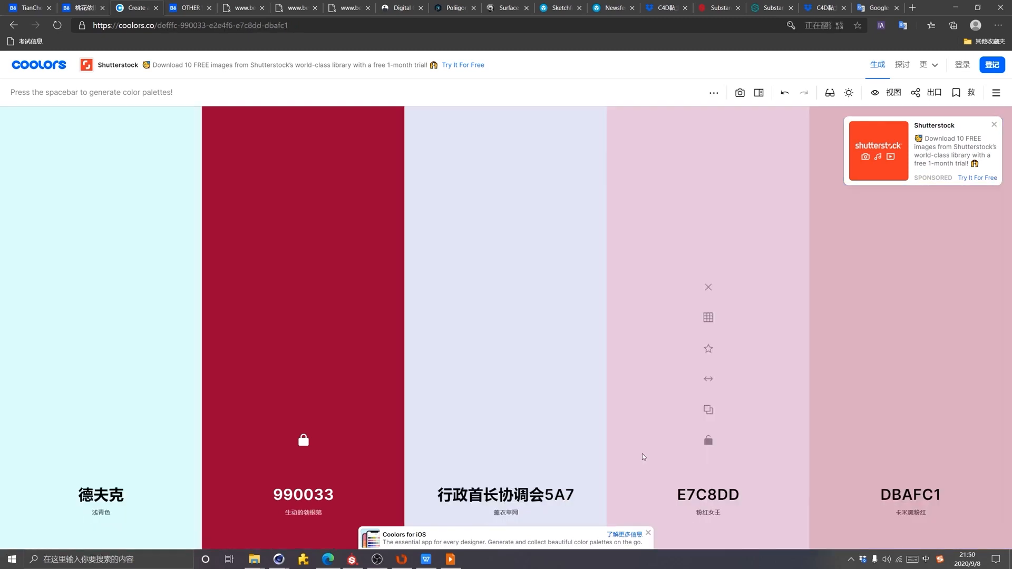
pyautogui.press('space')
pyautogui.press('space')
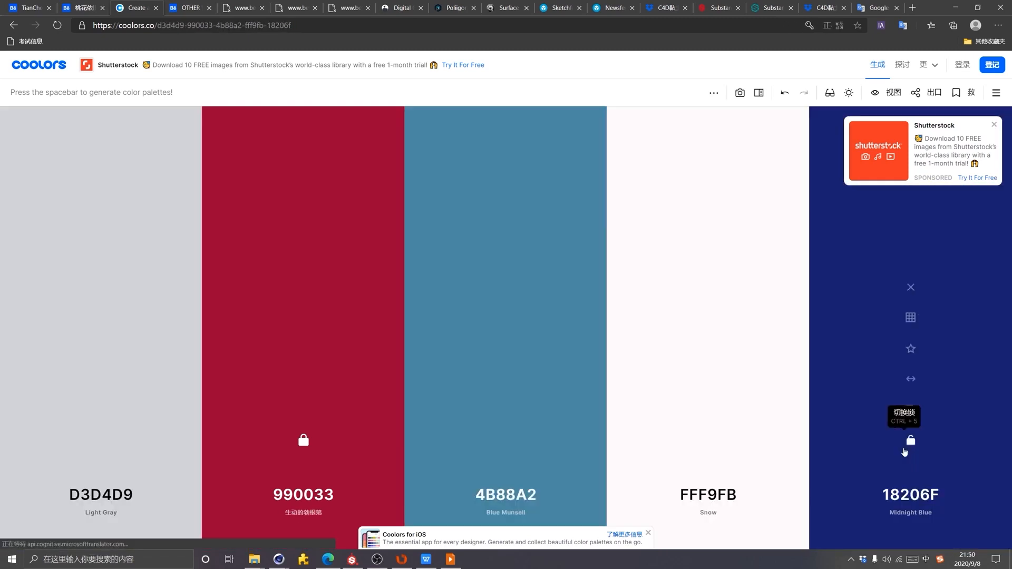
pyautogui.click(505, 441)
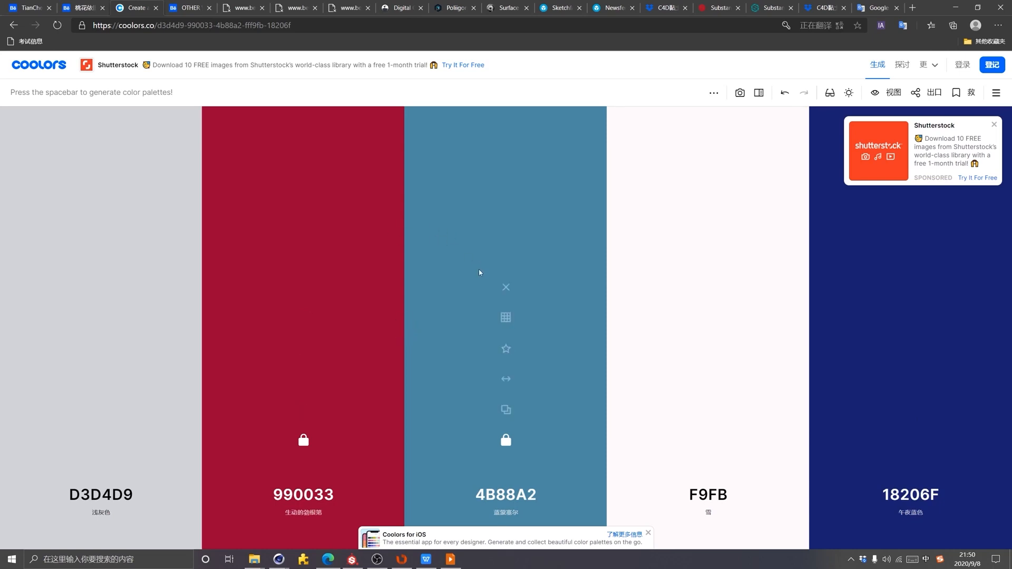
pyautogui.press('space')
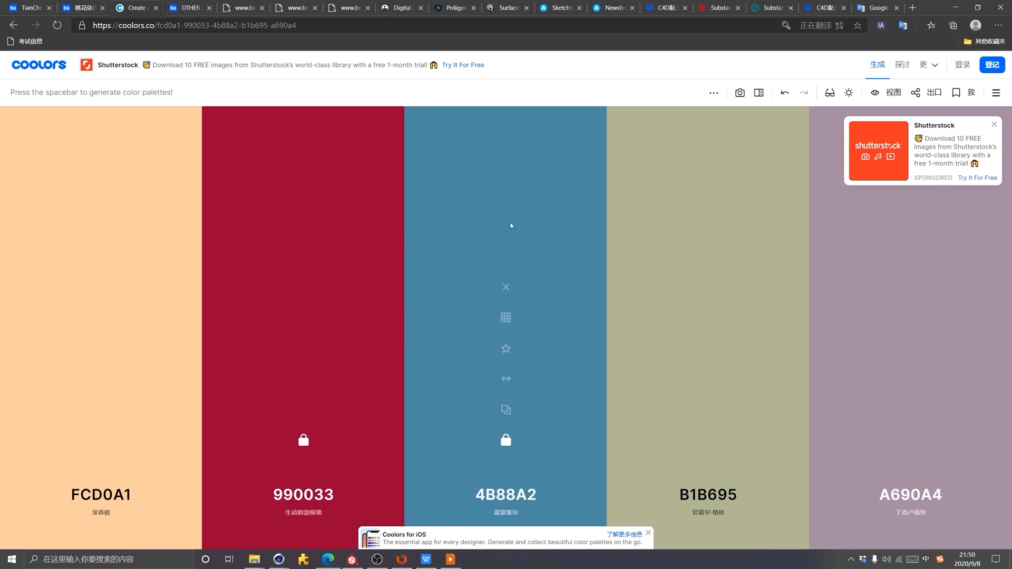
# Switch to the Behance Clay-story project and examine the colors of its character renders
pyautogui.click(28, 8)
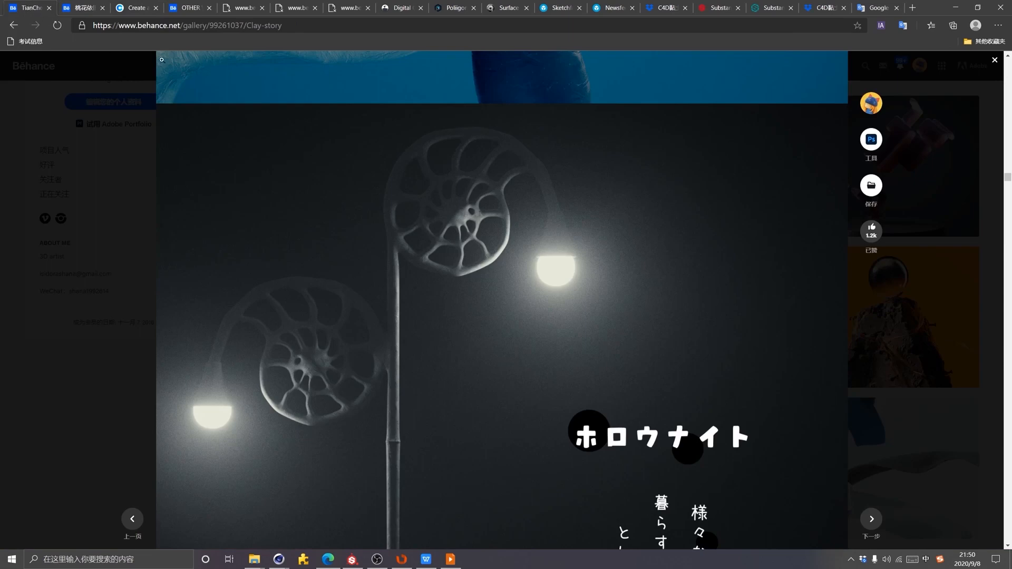
pyautogui.scroll(-15, 348, 329)
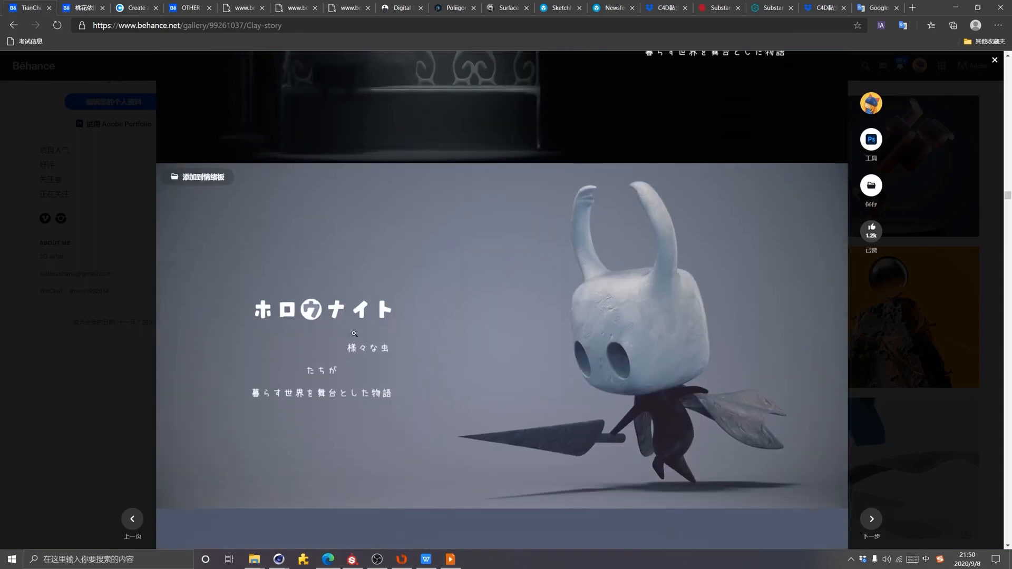
pyautogui.scroll(-10, 354, 333)
# Examine the colors of the glass flower artwork in the other Behance project and return to the Coolors generator
pyautogui.click(79, 8)
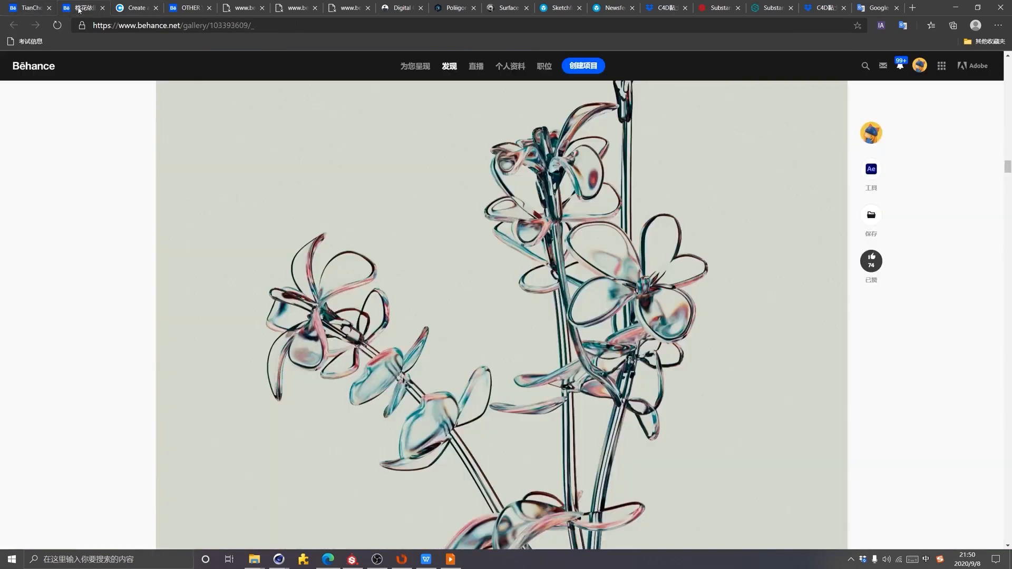
pyautogui.scroll(3, 469, 387)
pyautogui.scroll(-3, 470, 386)
pyautogui.scroll(3, 417, 354)
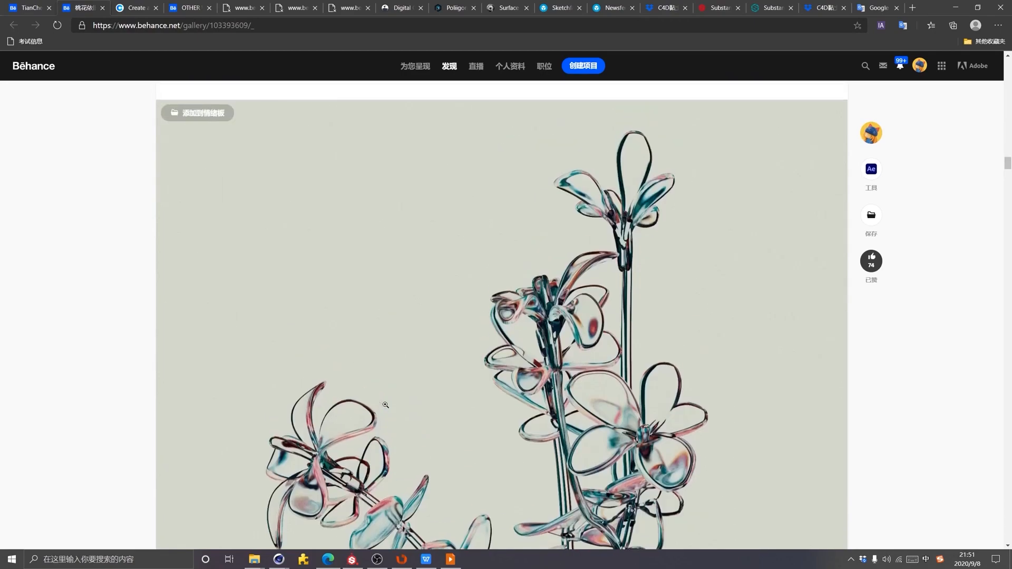
pyautogui.scroll(-2, 400, 379)
pyautogui.scroll(2, 393, 392)
pyautogui.scroll(-2, 383, 407)
pyautogui.scroll(-7, 384, 406)
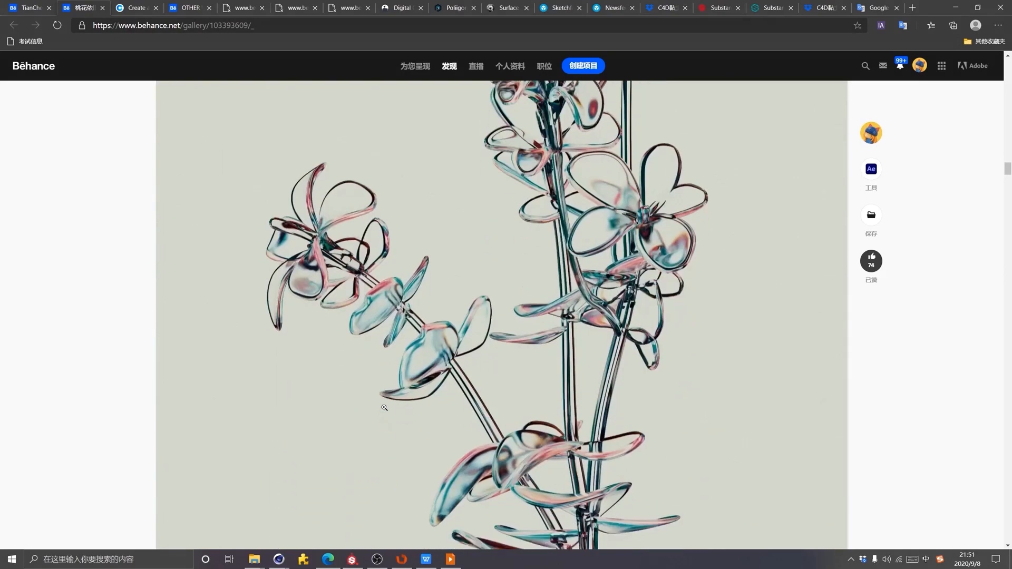
pyautogui.scroll(4, 384, 408)
pyautogui.scroll(3, 384, 409)
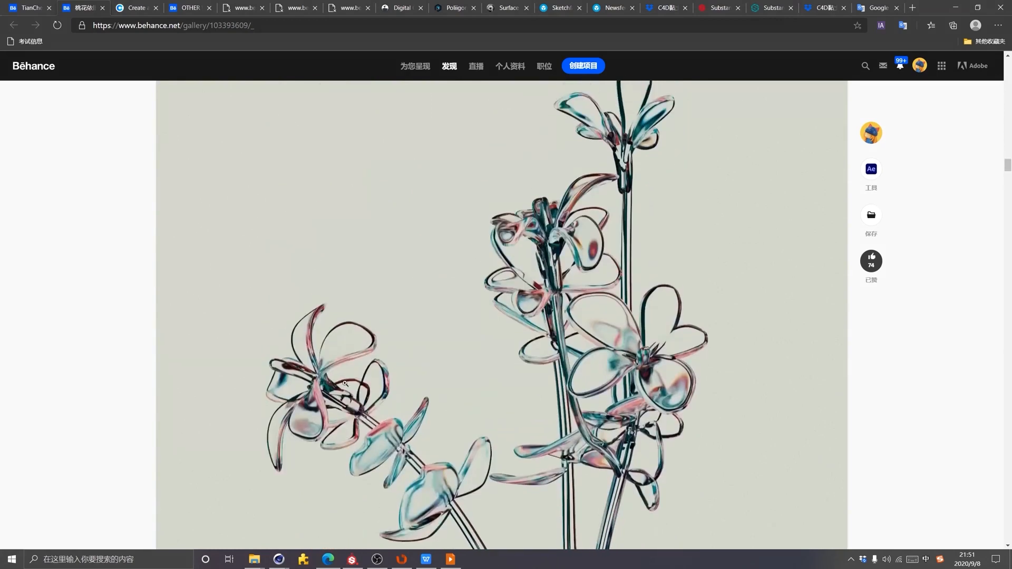
pyautogui.scroll(-1, 416, 378)
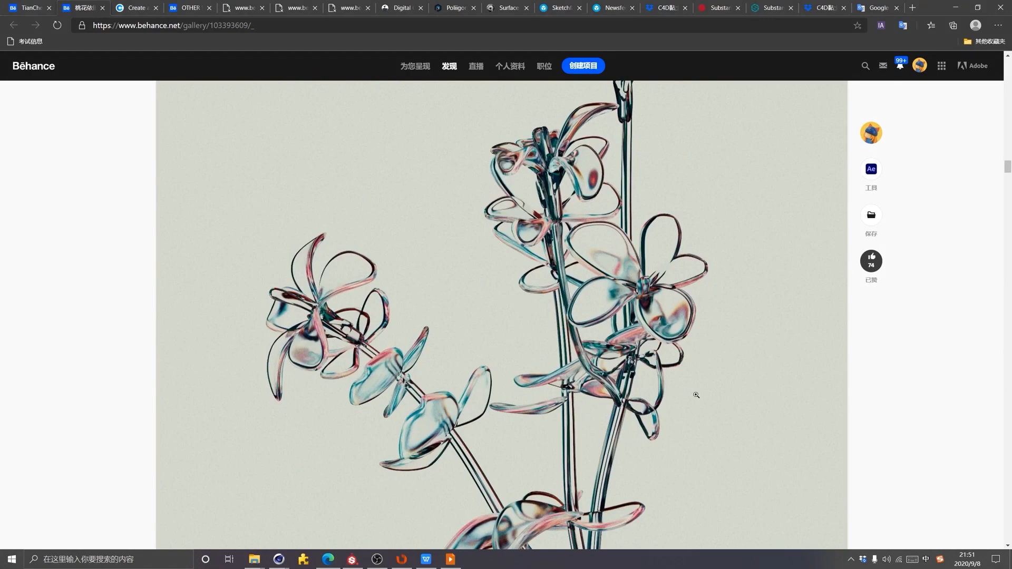
pyautogui.scroll(1, 659, 402)
pyautogui.scroll(-1, 501, 375)
pyautogui.scroll(-2, 468, 356)
pyautogui.scroll(2, 449, 365)
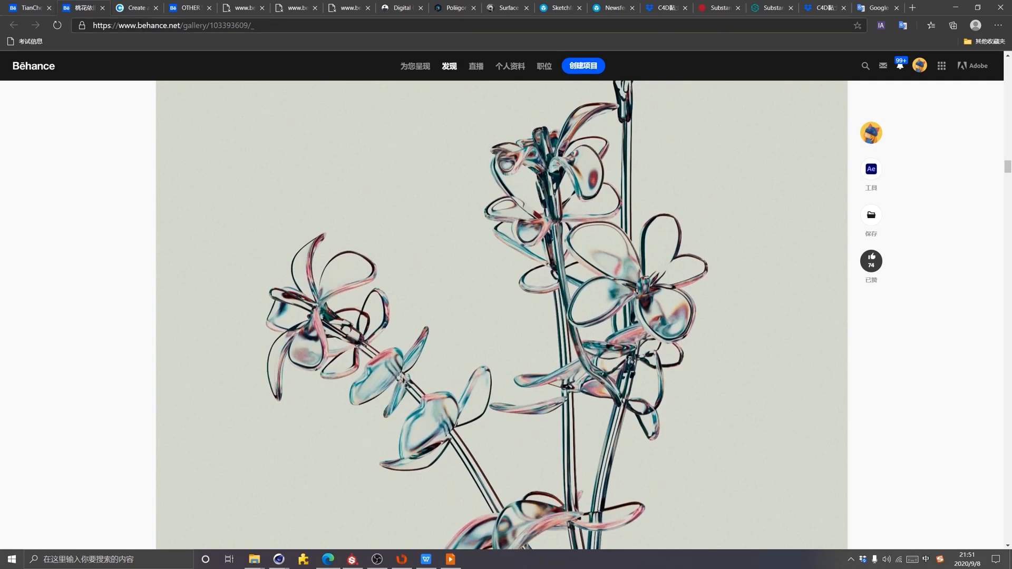
pyautogui.click(138, 9)
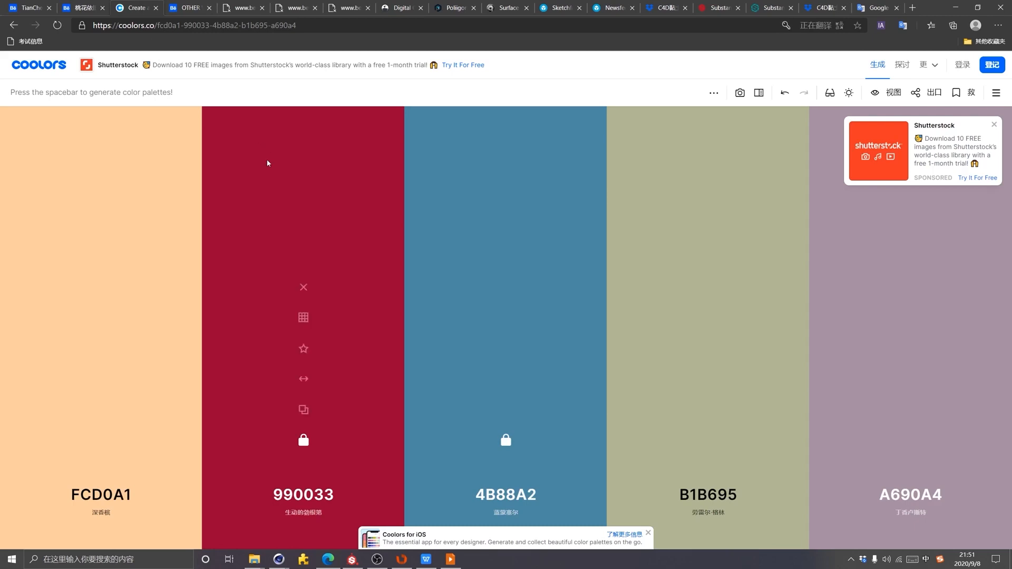